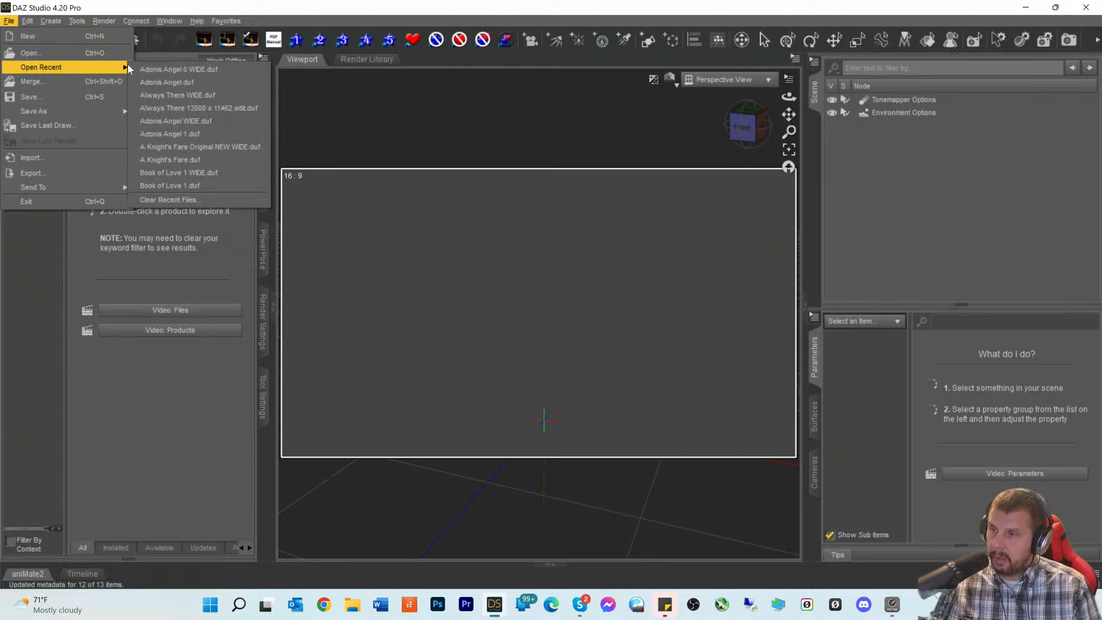
# - Reopen Adonis Angel 0 WIDE.duf from recent files, discarding changes to the current scene
pyautogui.click(151, 70)
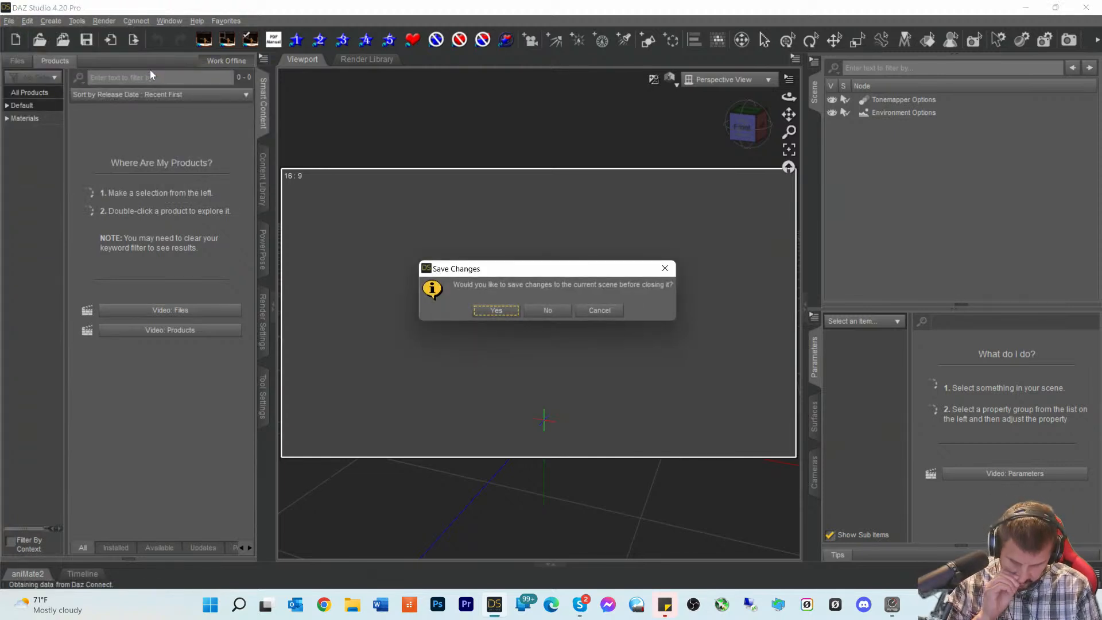
pyautogui.click(537, 309)
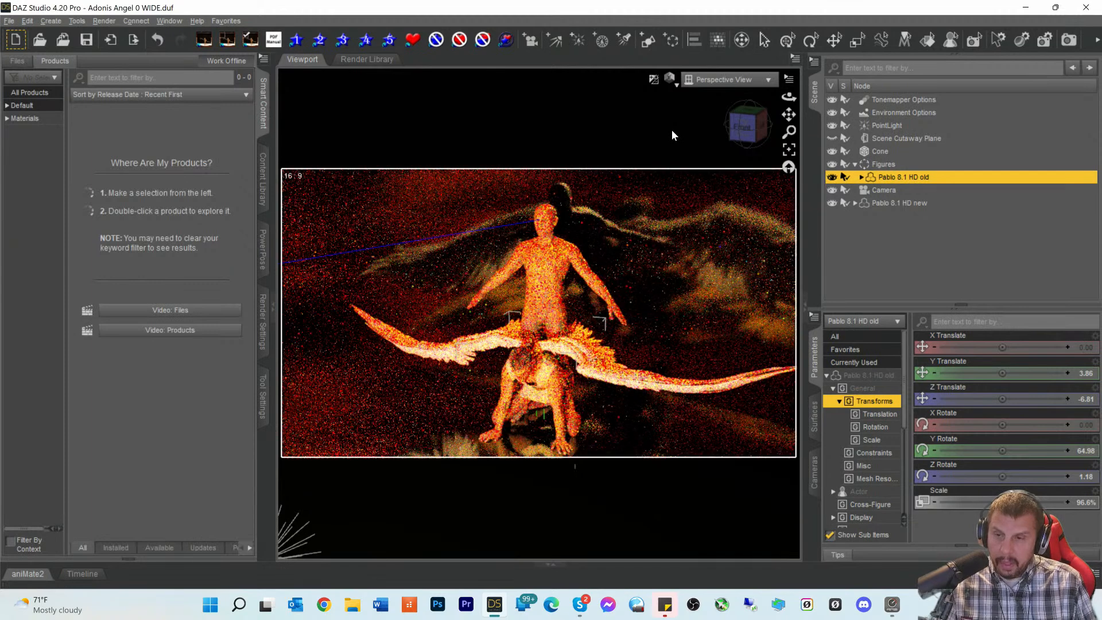
# - Switch the viewport to Texture Shaded and frame the figures from the front, zoomed in
pyautogui.click(670, 79)
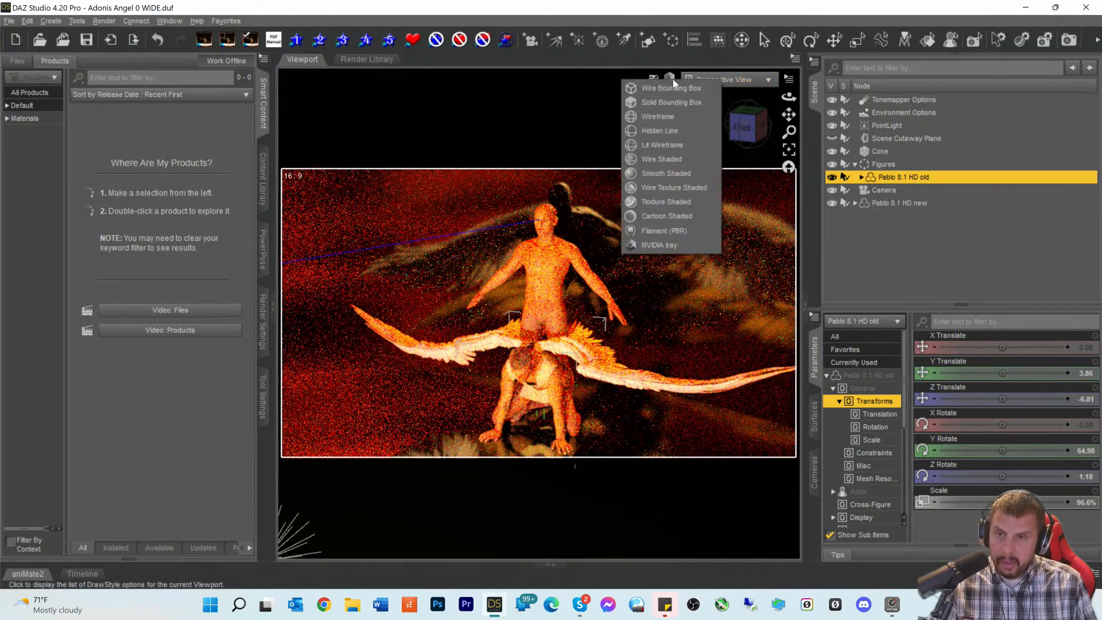
pyautogui.click(651, 201)
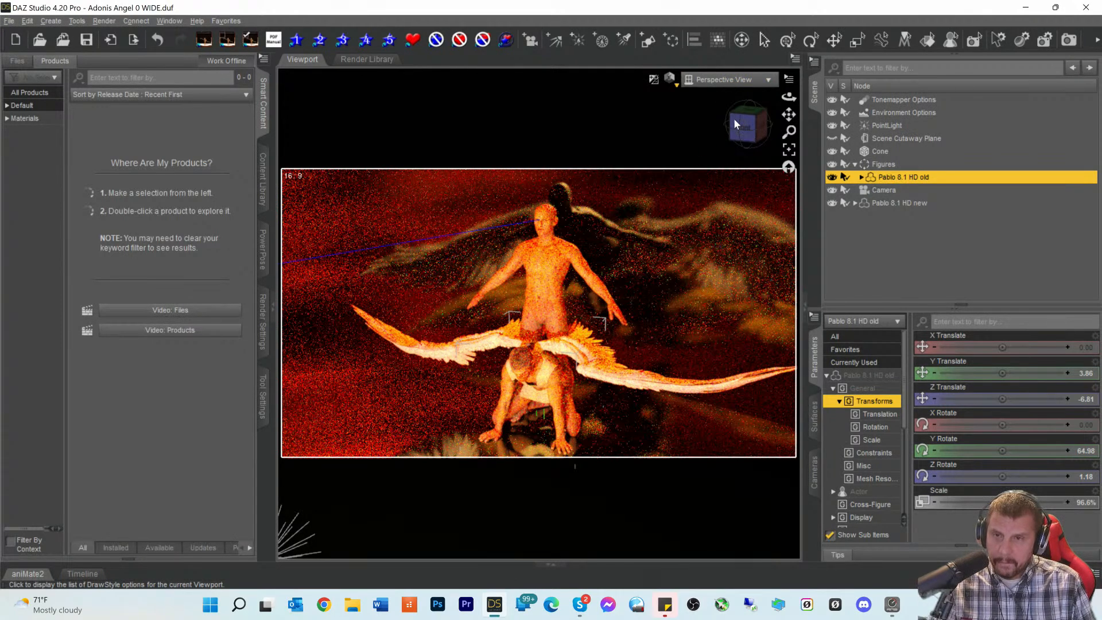
pyautogui.moveTo(742, 135); pyautogui.dragTo(751, 128)
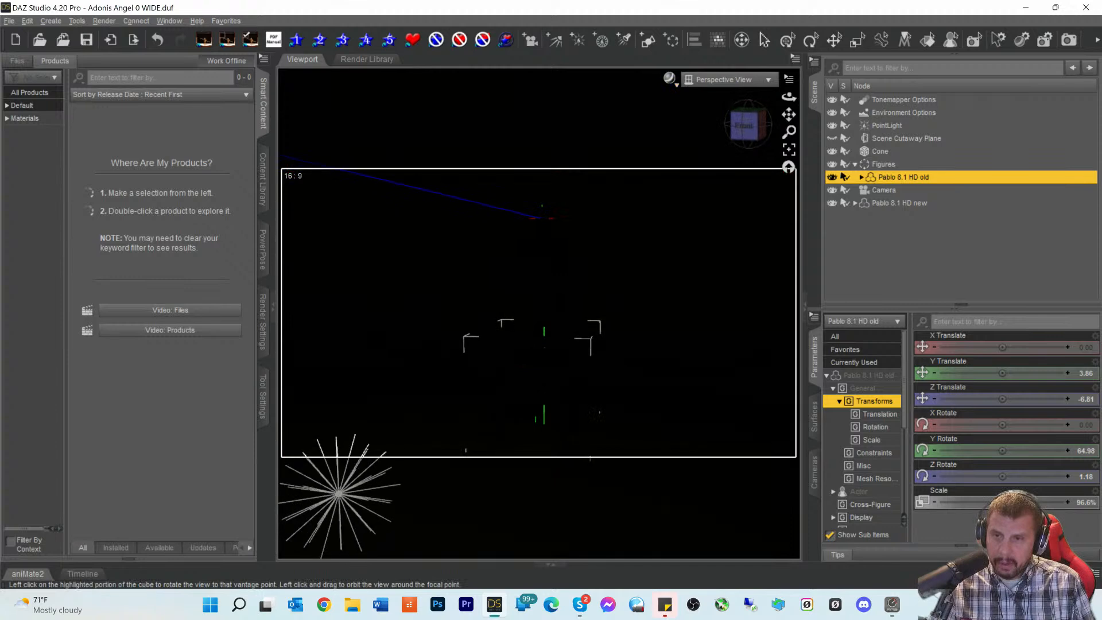
pyautogui.click(741, 137)
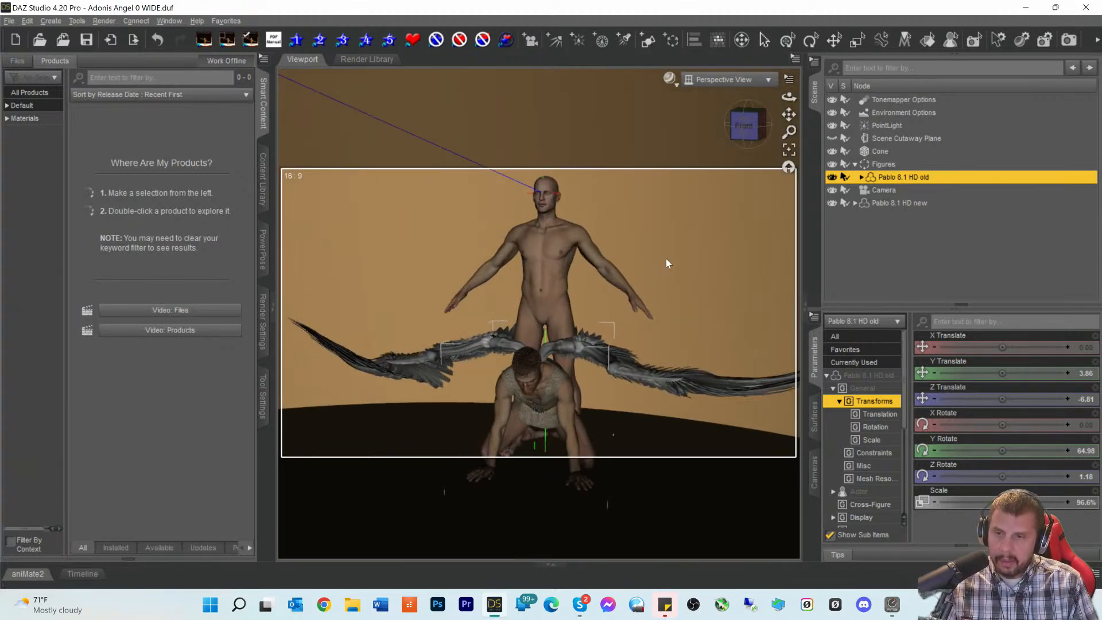
pyautogui.scroll(3, 674, 293)
pyautogui.moveTo(753, 132); pyautogui.dragTo(746, 109)
pyautogui.click(746, 117)
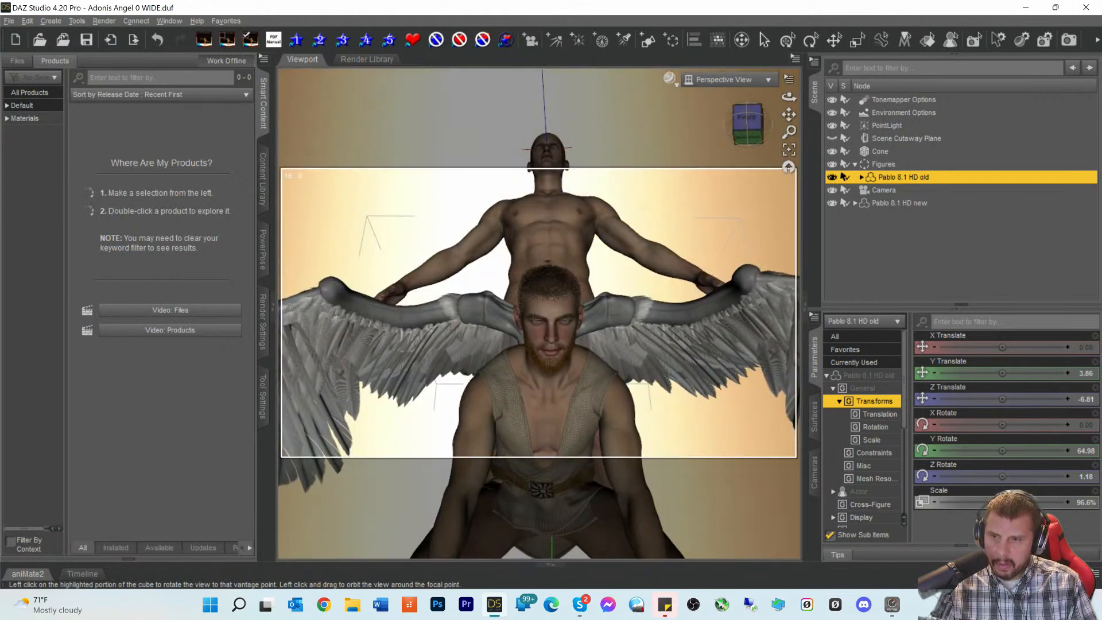
pyautogui.scroll(3, 730, 184)
pyautogui.moveTo(746, 134); pyautogui.dragTo(746, 124)
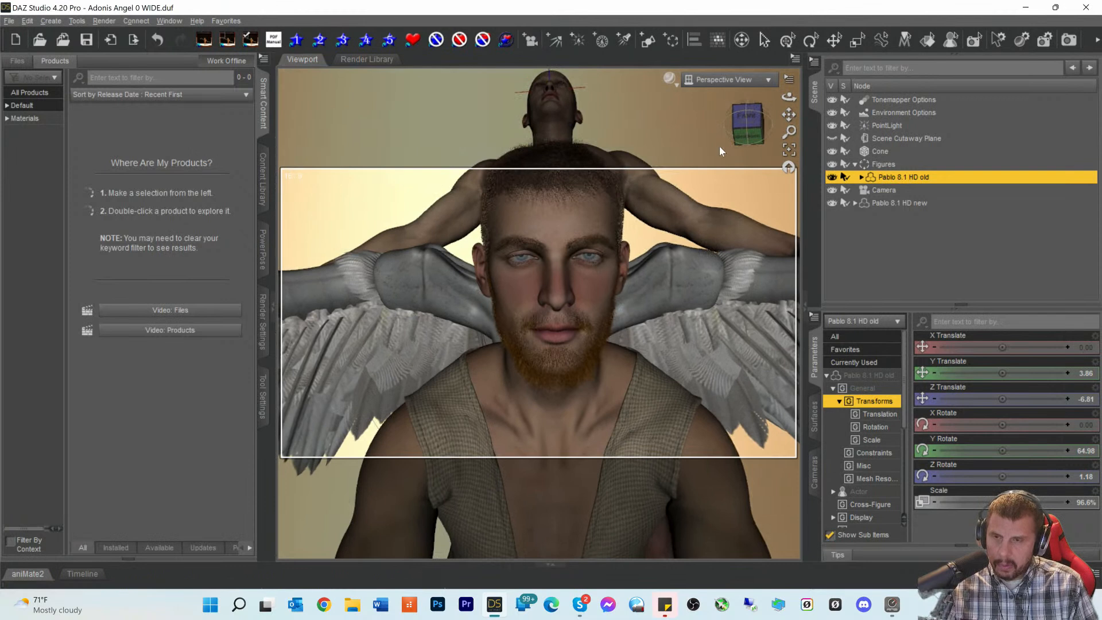
# - Return the viewport to NVIDIA Iray and level the view with the winged figures
pyautogui.click(674, 84)
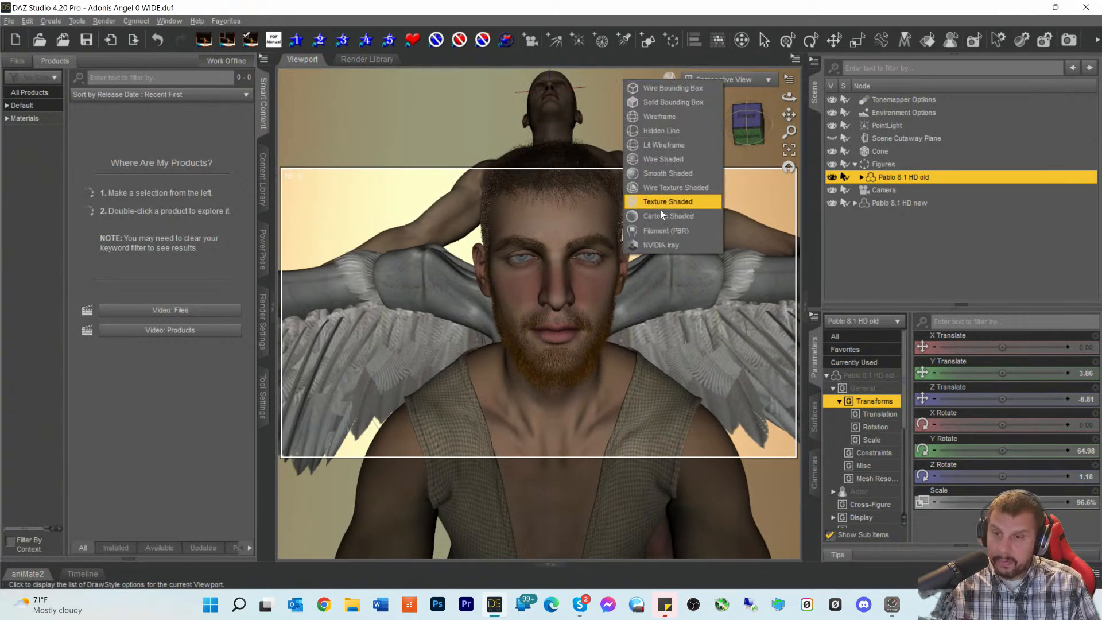
pyautogui.click(660, 244)
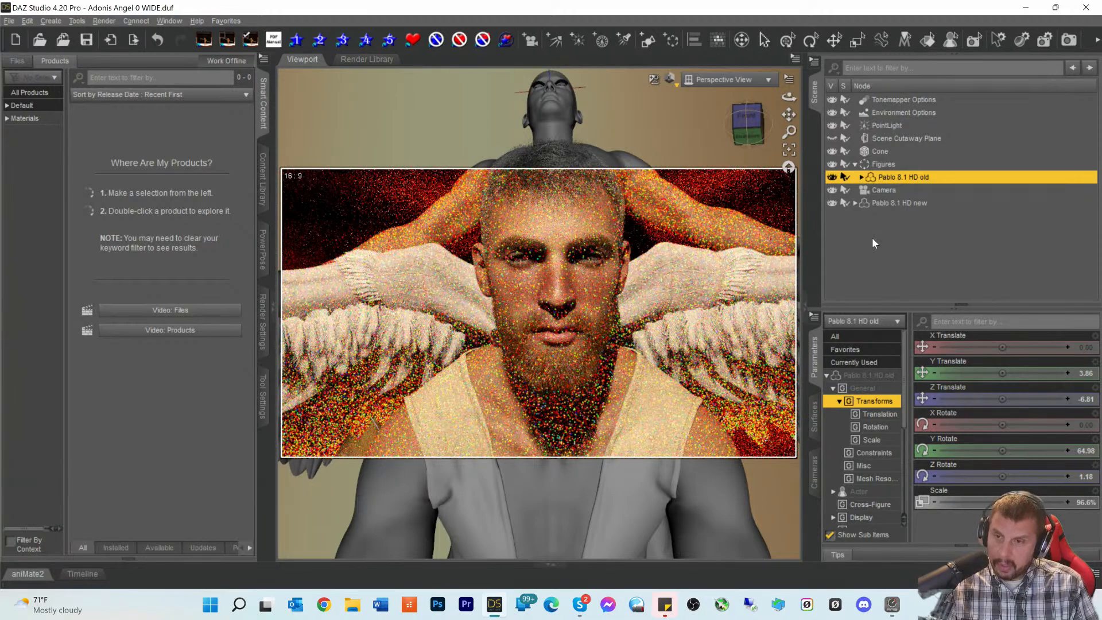
pyautogui.moveTo(744, 124); pyautogui.dragTo(745, 143)
pyautogui.scroll(-5, 738, 189)
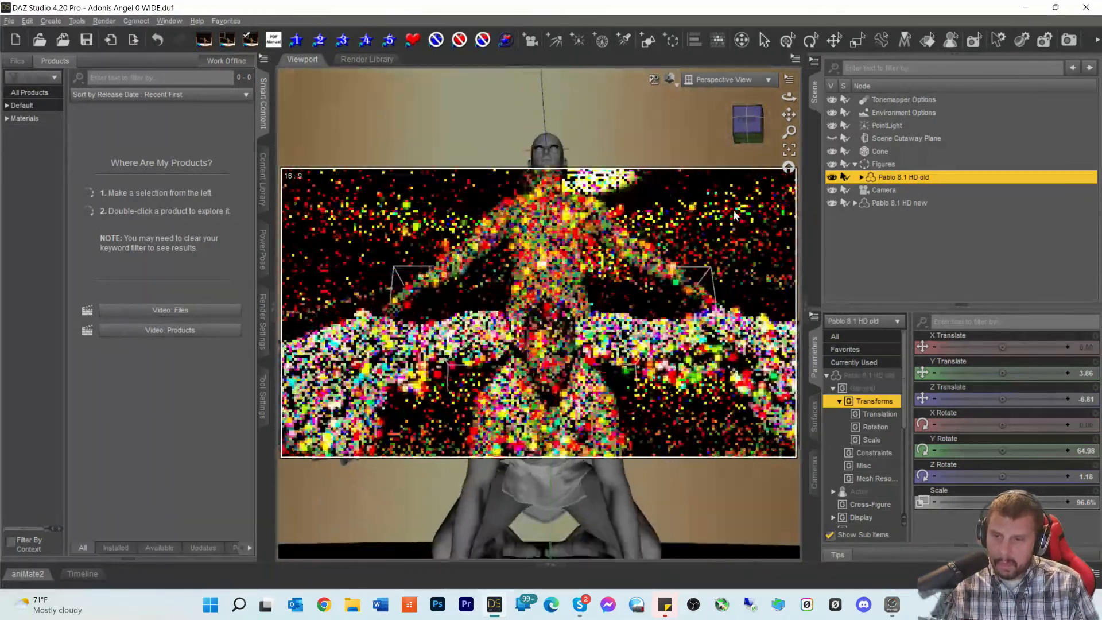
pyautogui.scroll(-2, 737, 215)
pyautogui.moveTo(755, 120)
pyautogui.mouseDown()
pyautogui.moveTo(756, 137)
pyautogui.moveTo(789, 121)
pyautogui.moveTo(782, 132)
pyautogui.moveTo(754, 127)
pyautogui.moveTo(754, 137)
pyautogui.mouseUp()
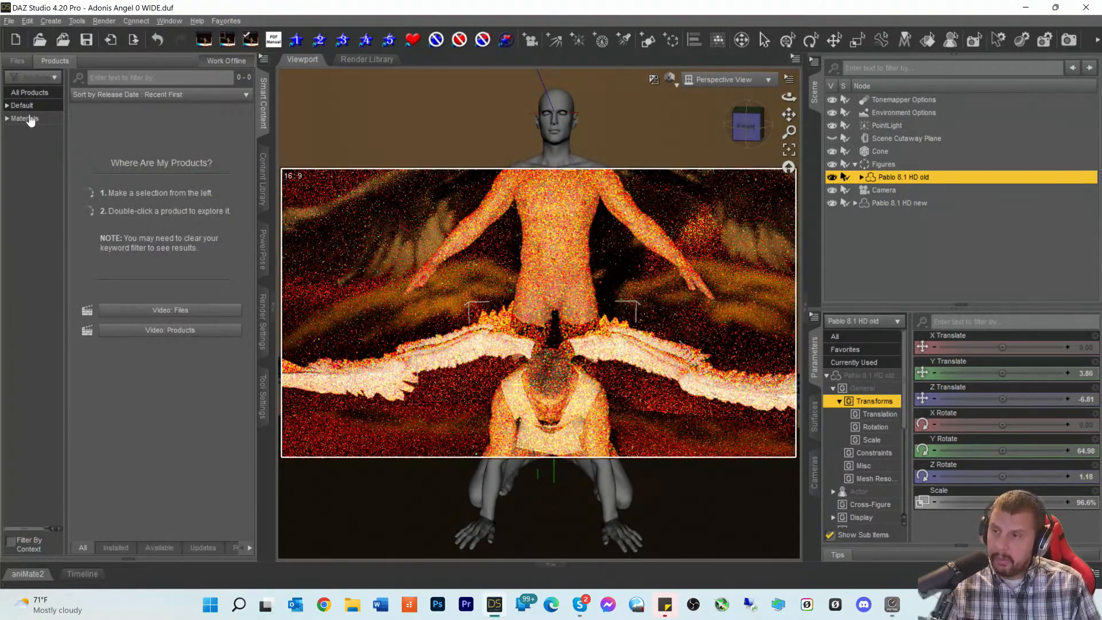
# - Select Pablo 8.1 HD new and browse the Materials category, then all products
pyautogui.click(884, 203)
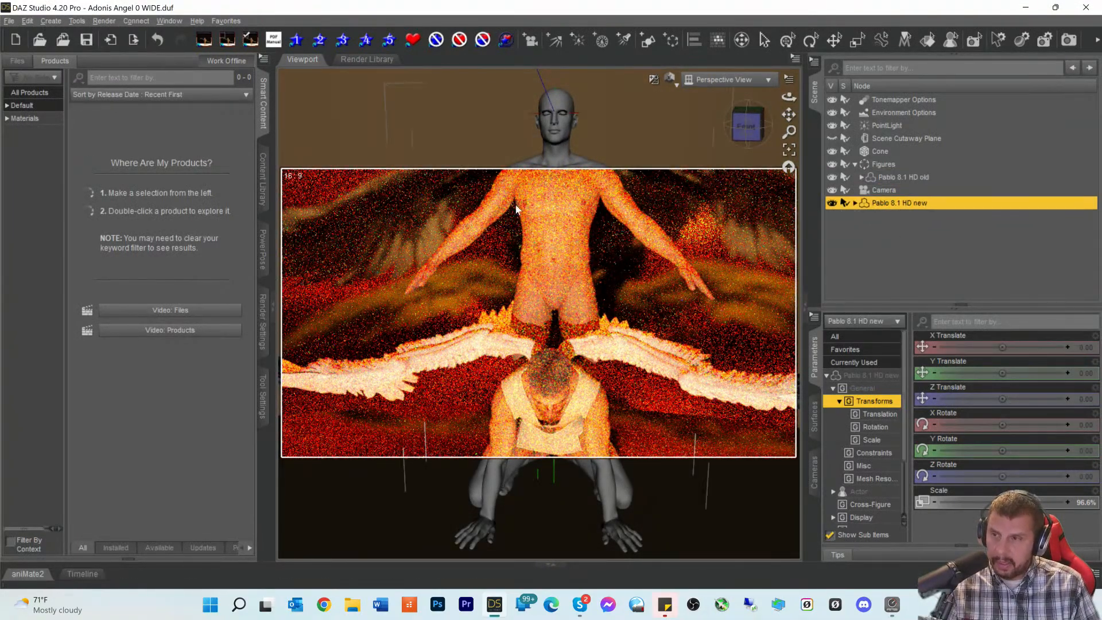
pyautogui.click(24, 118)
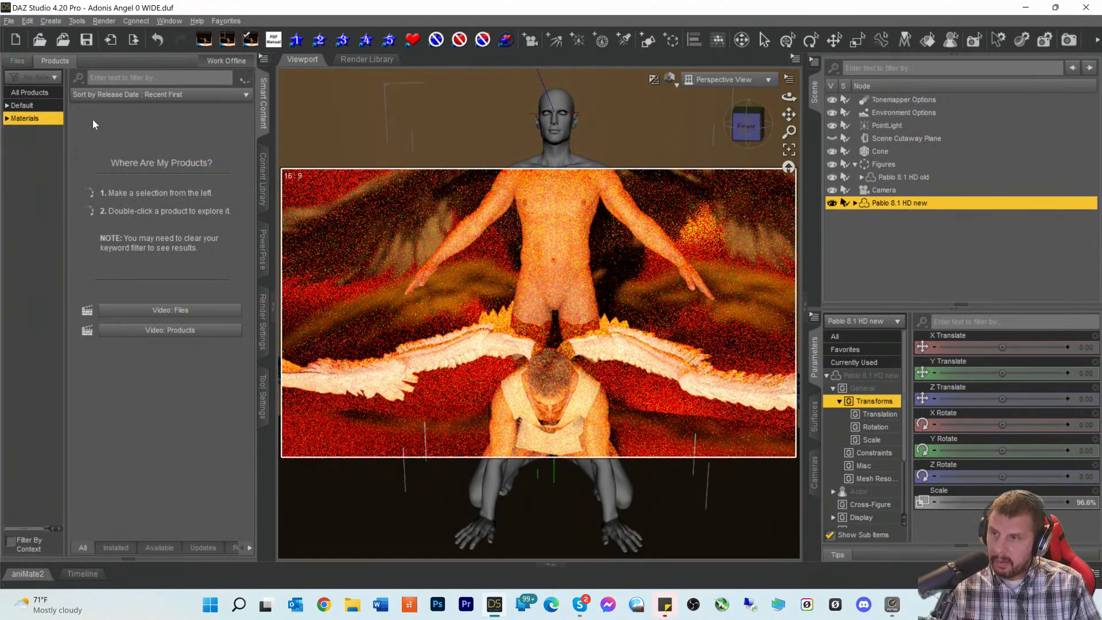
pyautogui.click(34, 97)
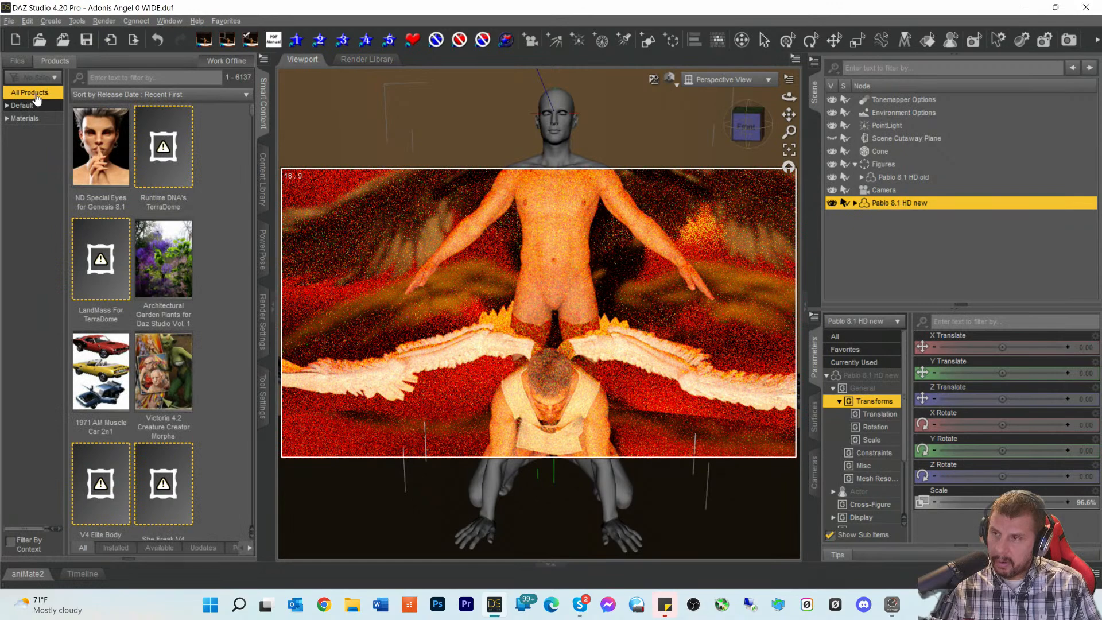
pyautogui.scroll(-5, 181, 254)
pyautogui.scroll(-10, 189, 263)
pyautogui.scroll(-5, 188, 263)
pyautogui.moveTo(162, 261)
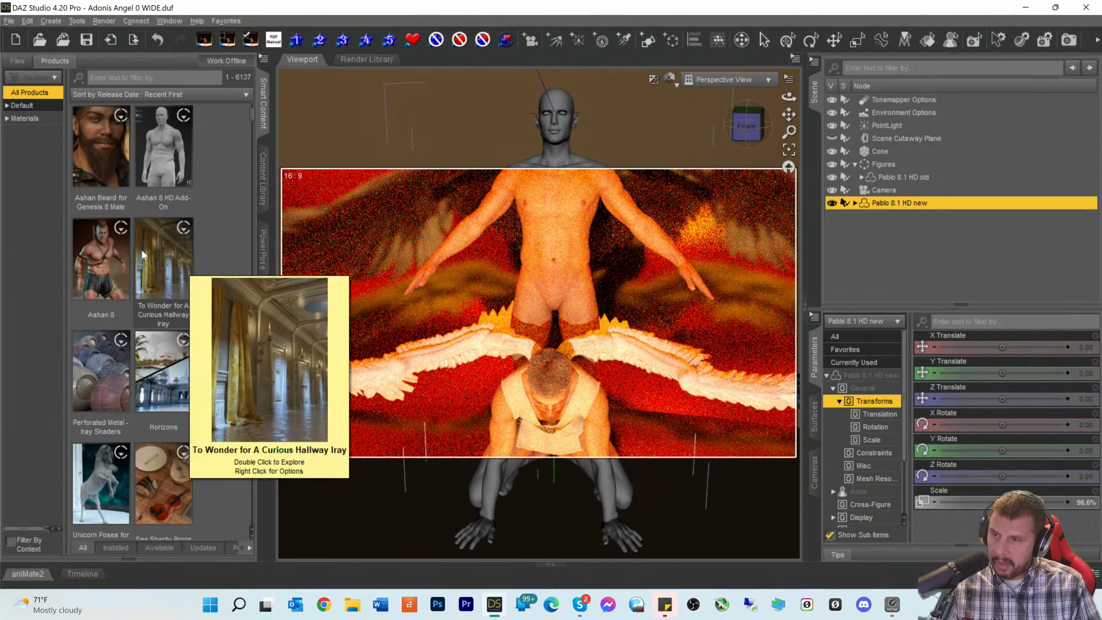
# - Clear the scene selection and list only installed products in the library
pyautogui.click(859, 247)
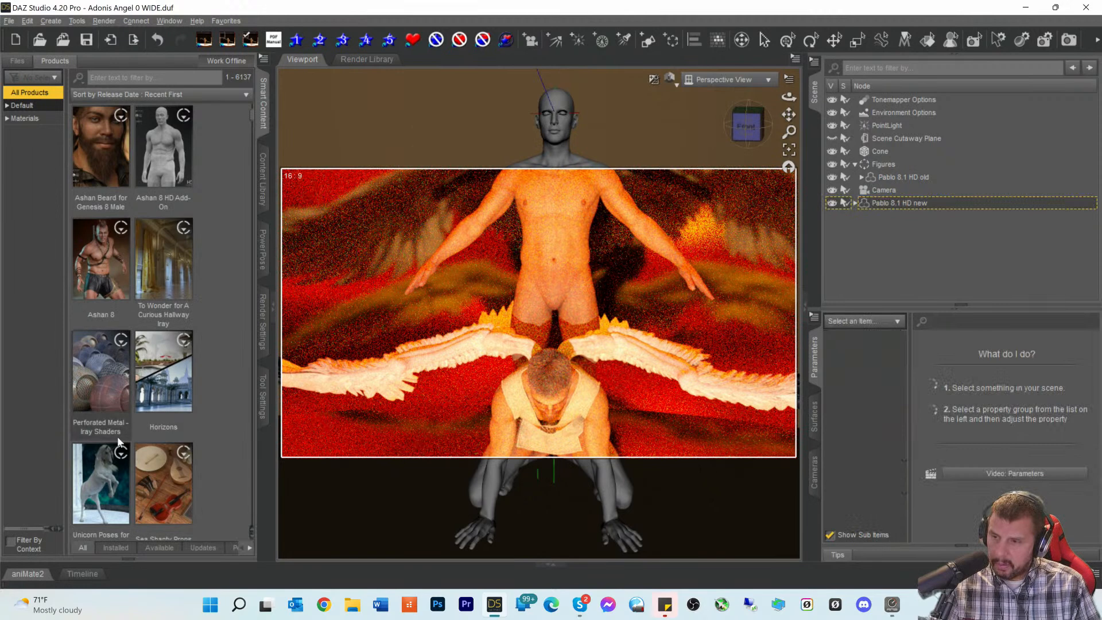
pyautogui.click(115, 549)
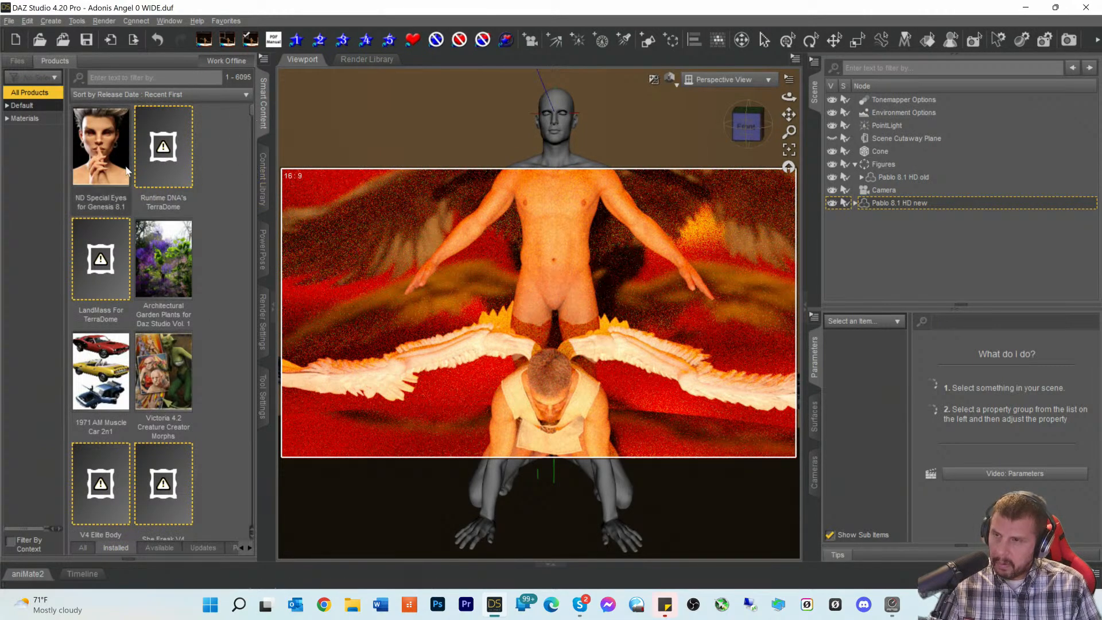
pyautogui.scroll(-10, 179, 239)
pyautogui.scroll(-10, 177, 240)
pyautogui.scroll(-10, 177, 242)
pyautogui.scroll(-10, 166, 239)
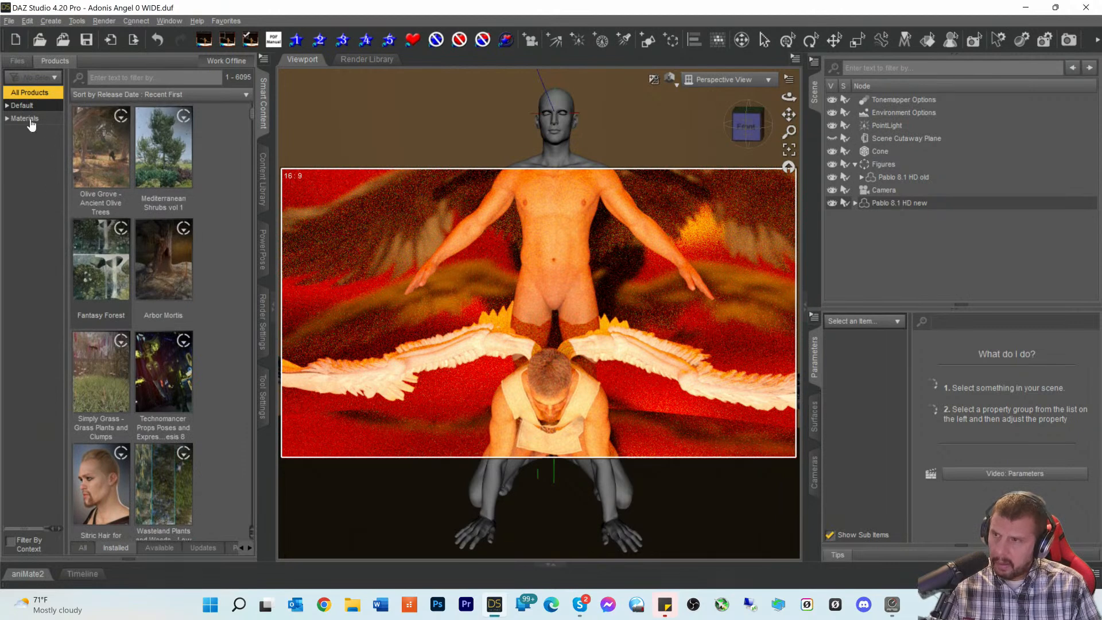
# - Sort products by Name: A to Z, toggle Installed/Available, then show the Files view
pyautogui.click(126, 94)
pyautogui.click(152, 43)
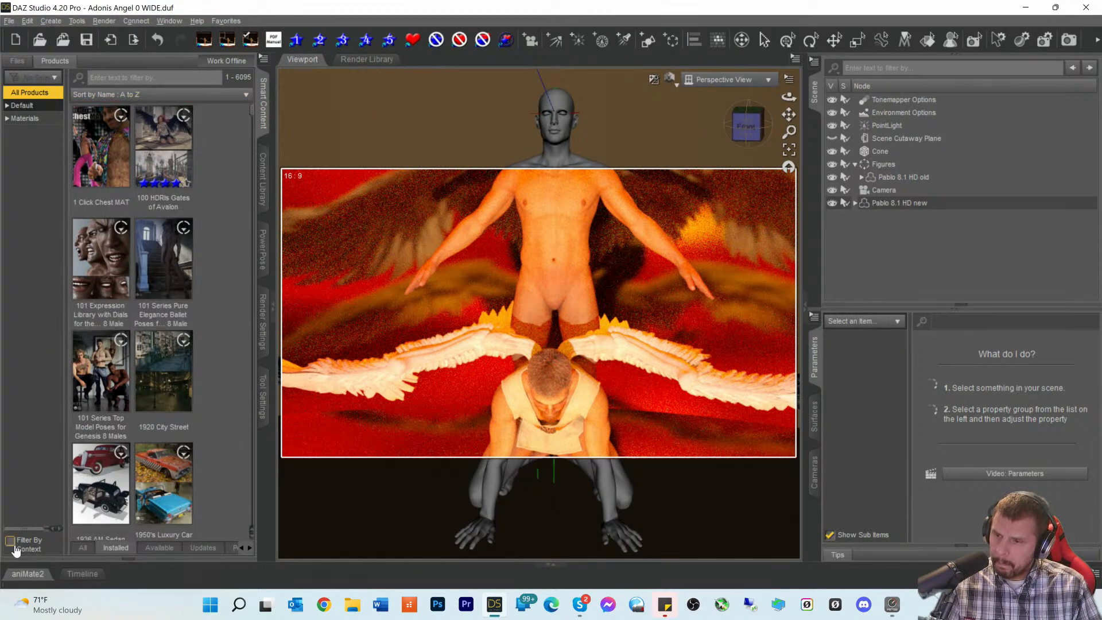
pyautogui.click(106, 549)
pyautogui.click(160, 550)
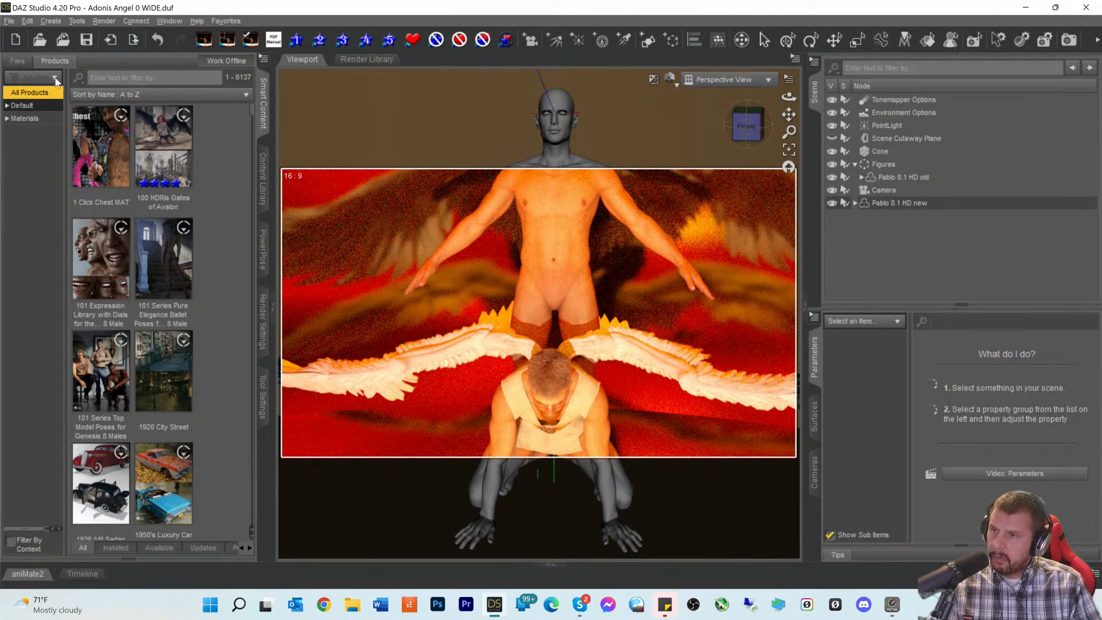
pyautogui.click(18, 61)
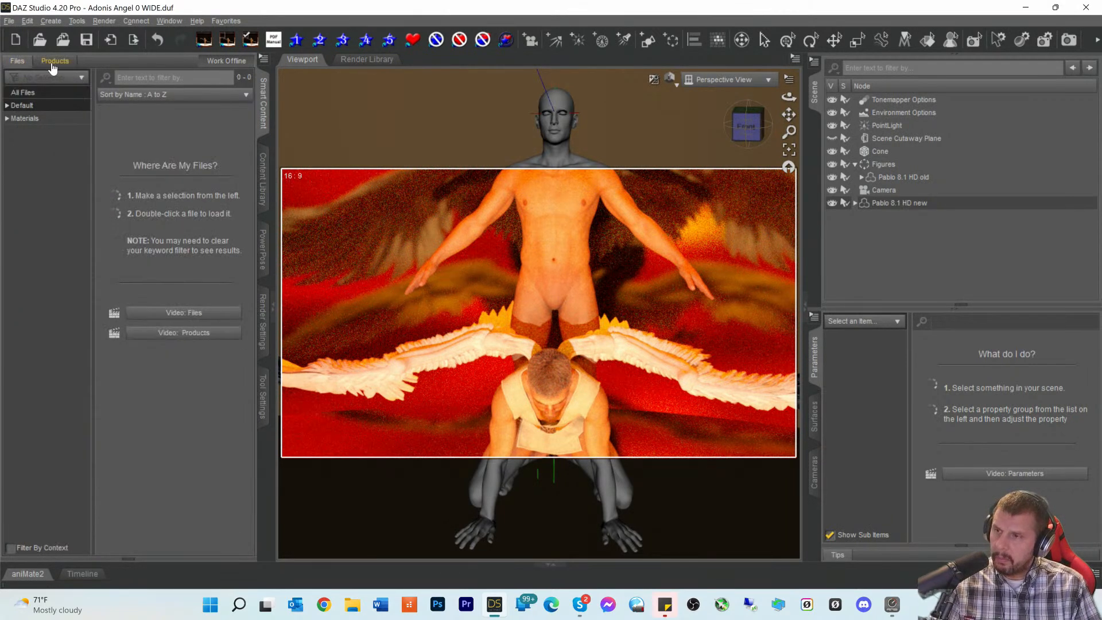
# - Return to the Products view and select the Cone in the Scene pane
pyautogui.click(54, 61)
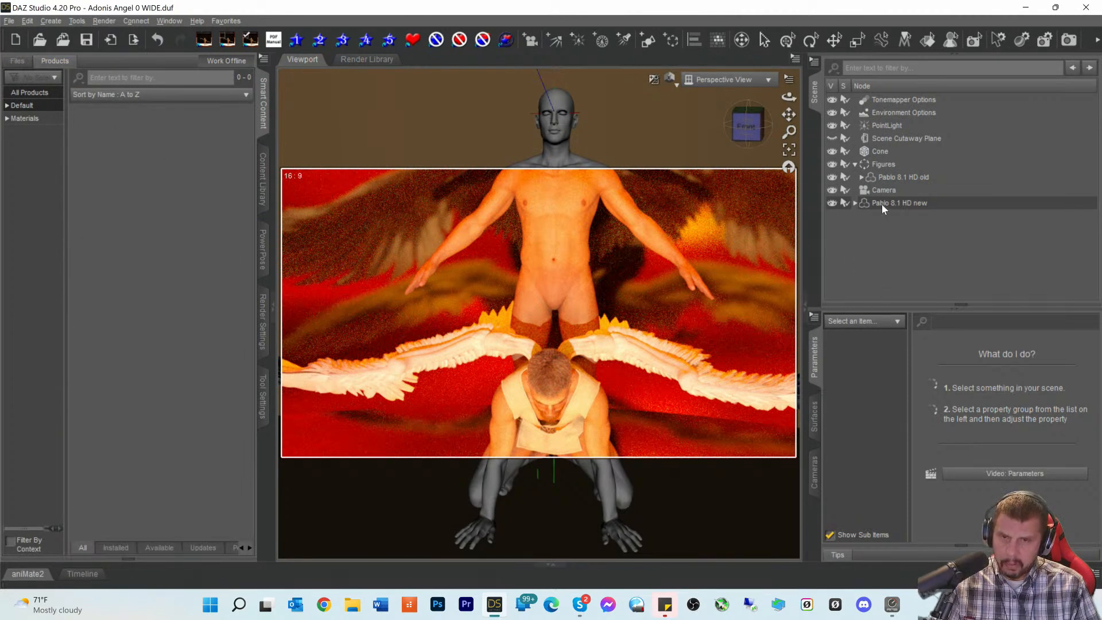
pyautogui.click(879, 165)
pyautogui.click(879, 152)
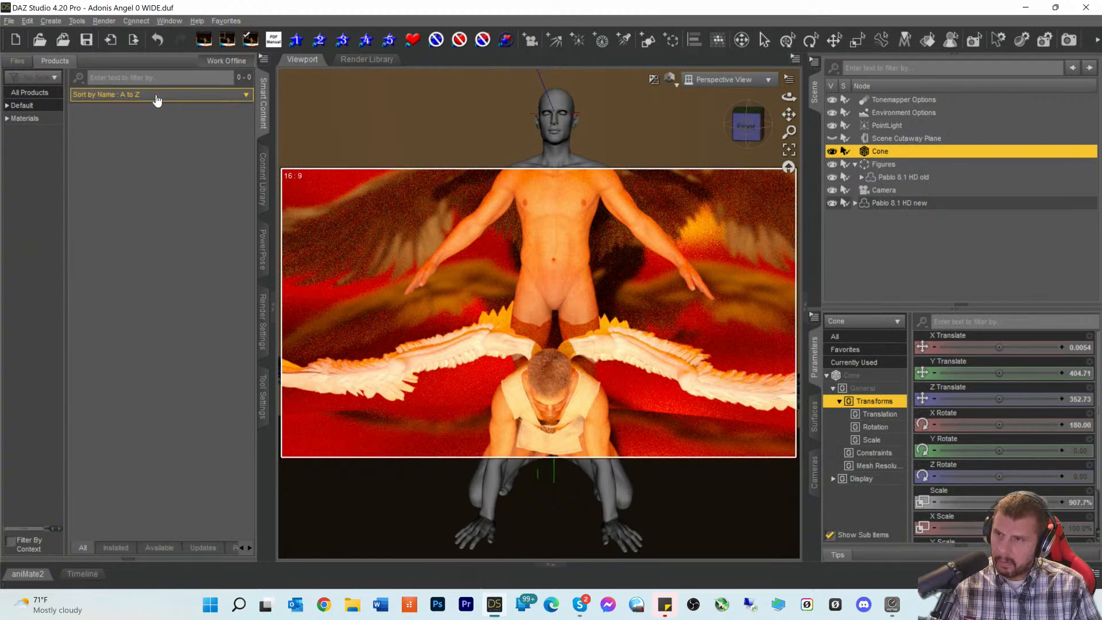
# - Toggle Work Offline, log back into the DAZ 3D account, and browse the Default category
pyautogui.click(235, 65)
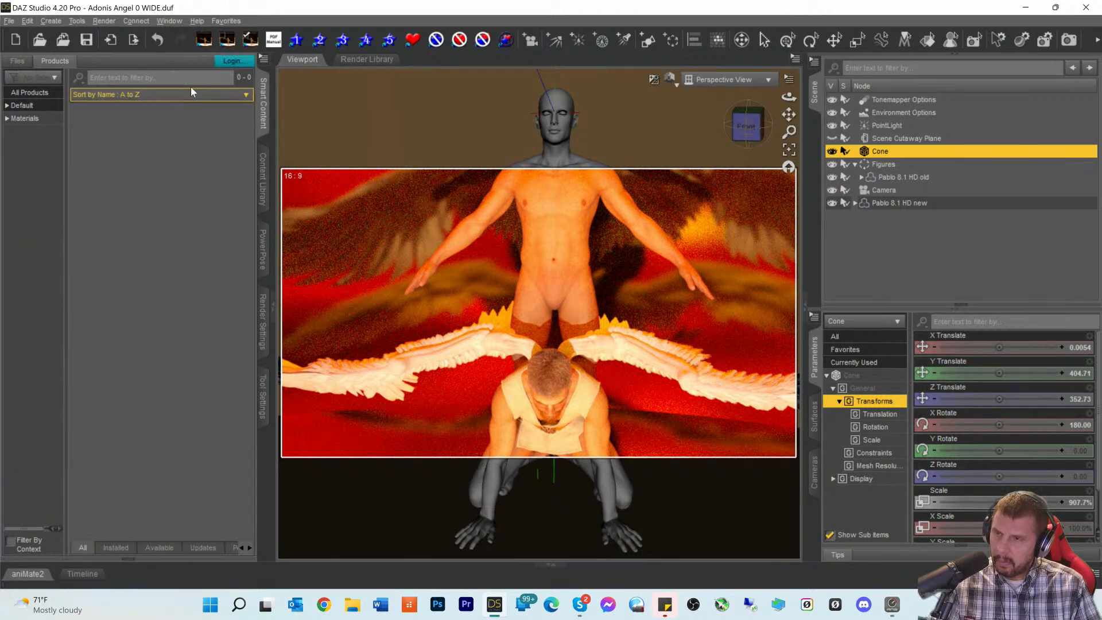
pyautogui.click(230, 62)
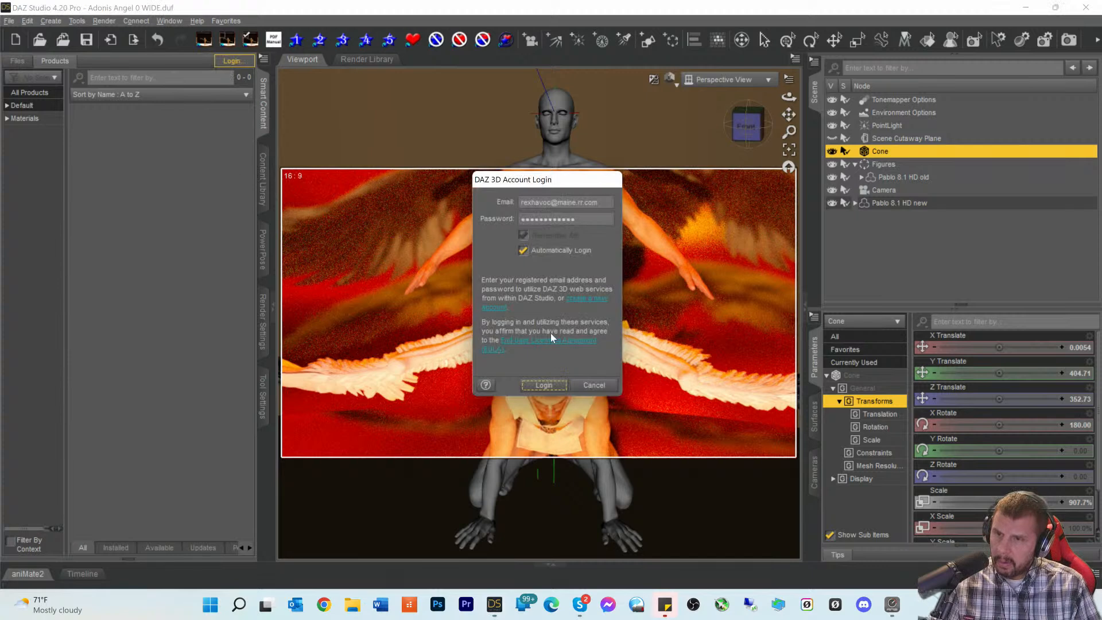
pyautogui.click(532, 377)
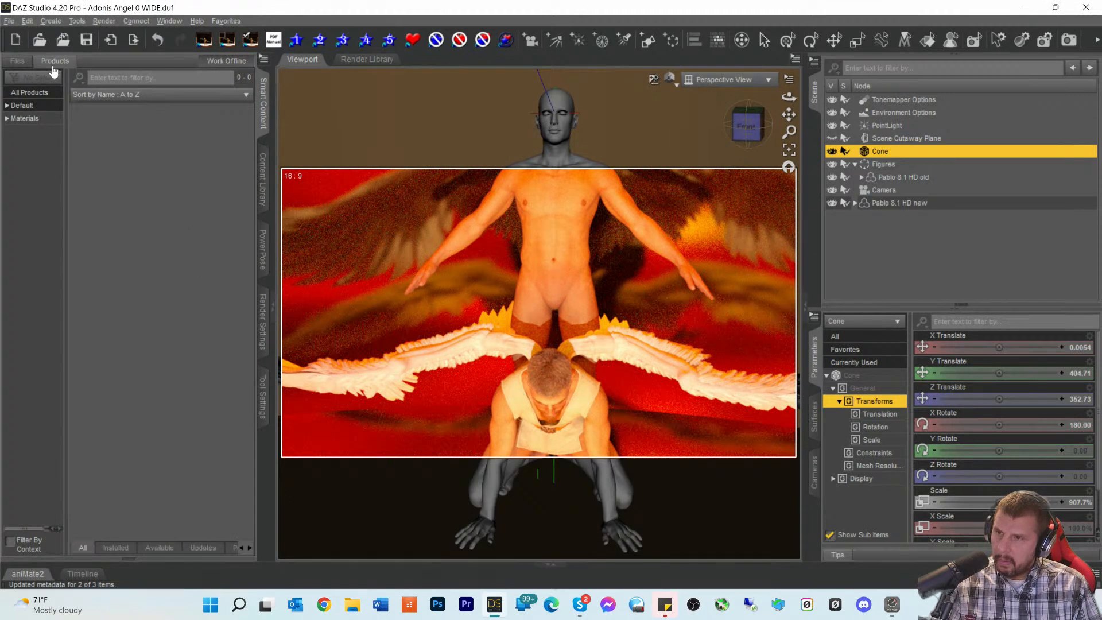
pyautogui.click(32, 107)
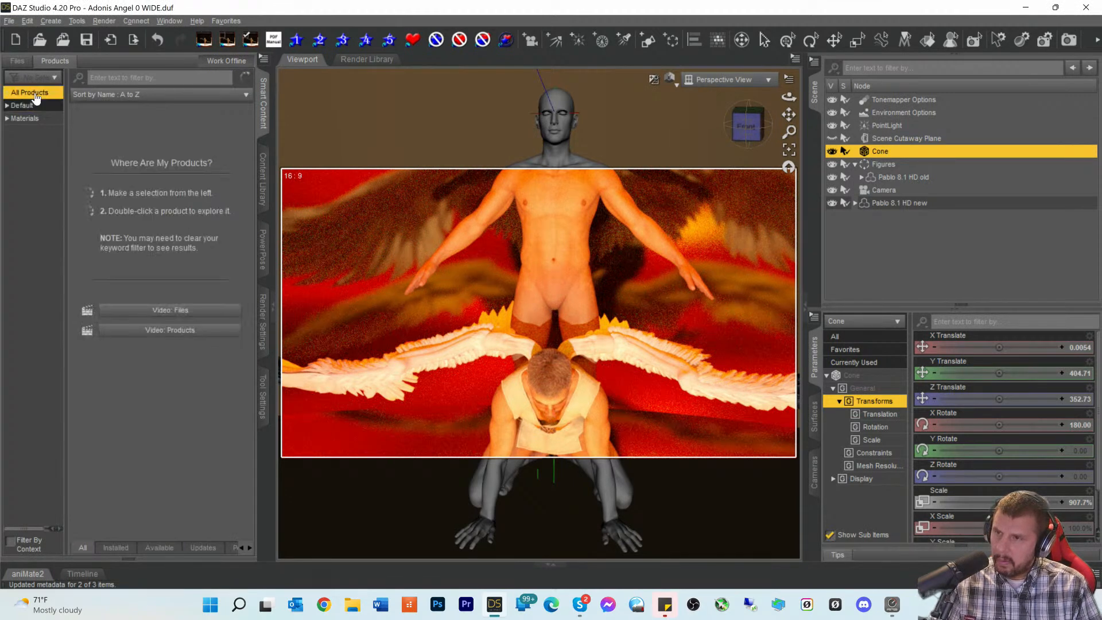
# - Open the Utilities category under Default and select Pablo 8.1 HD new in the scene
pyautogui.click(7, 108)
pyautogui.scroll(-3, 23, 247)
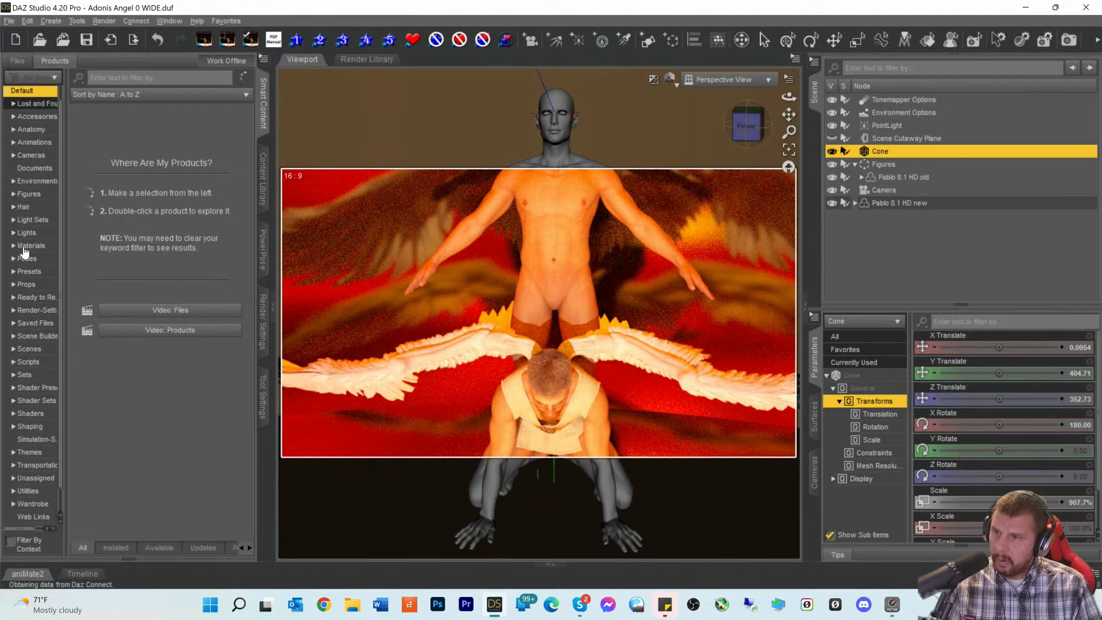
pyautogui.scroll(1, 23, 243)
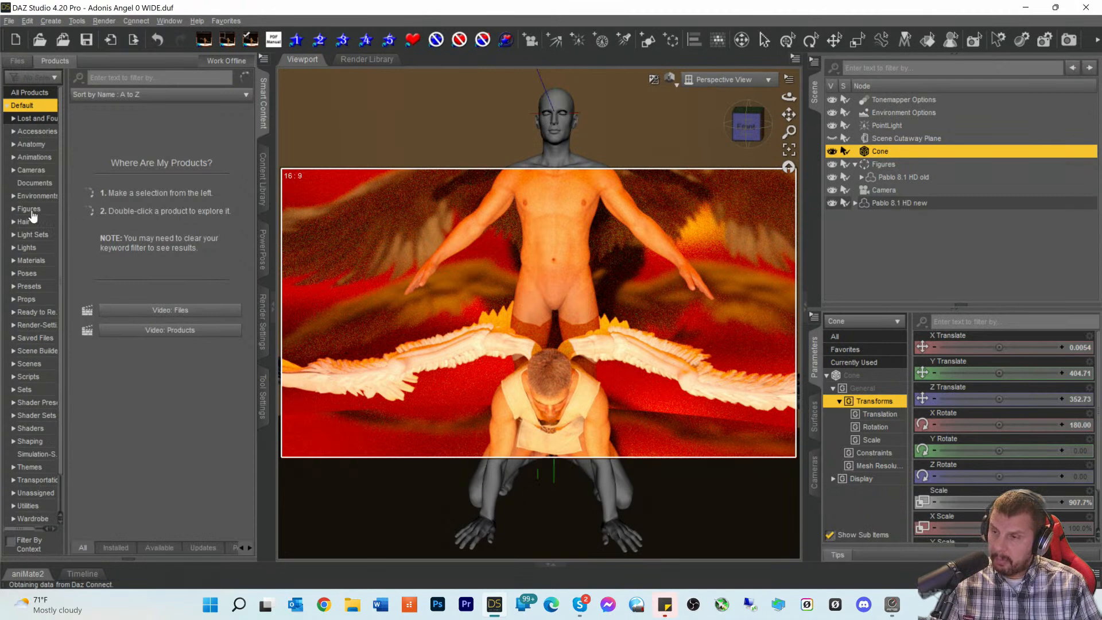
pyautogui.scroll(-1, 29, 396)
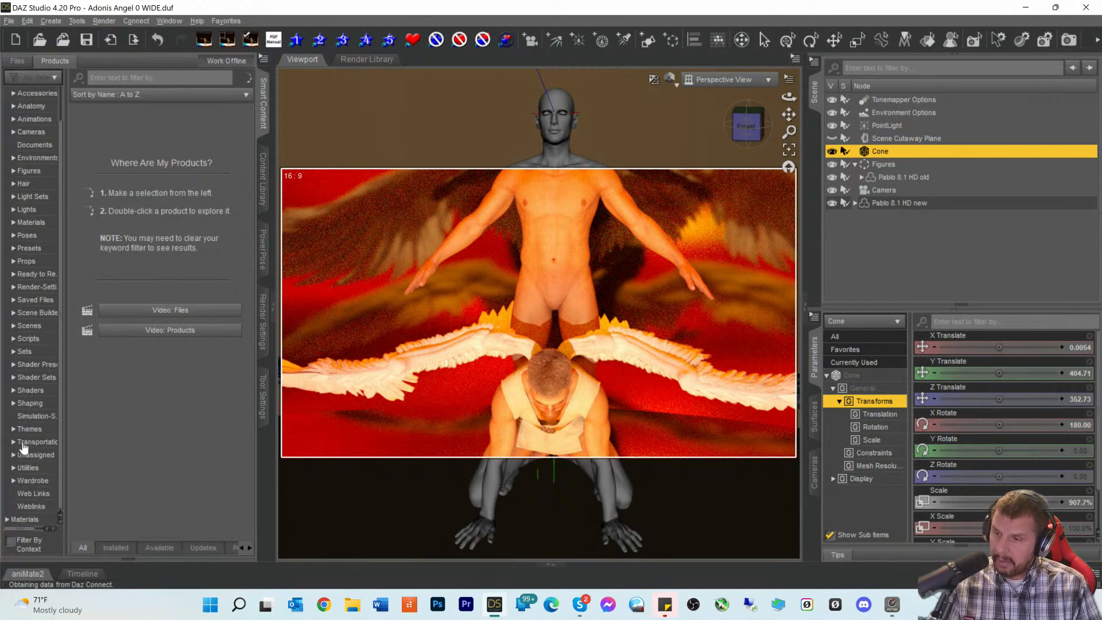
pyautogui.click(22, 469)
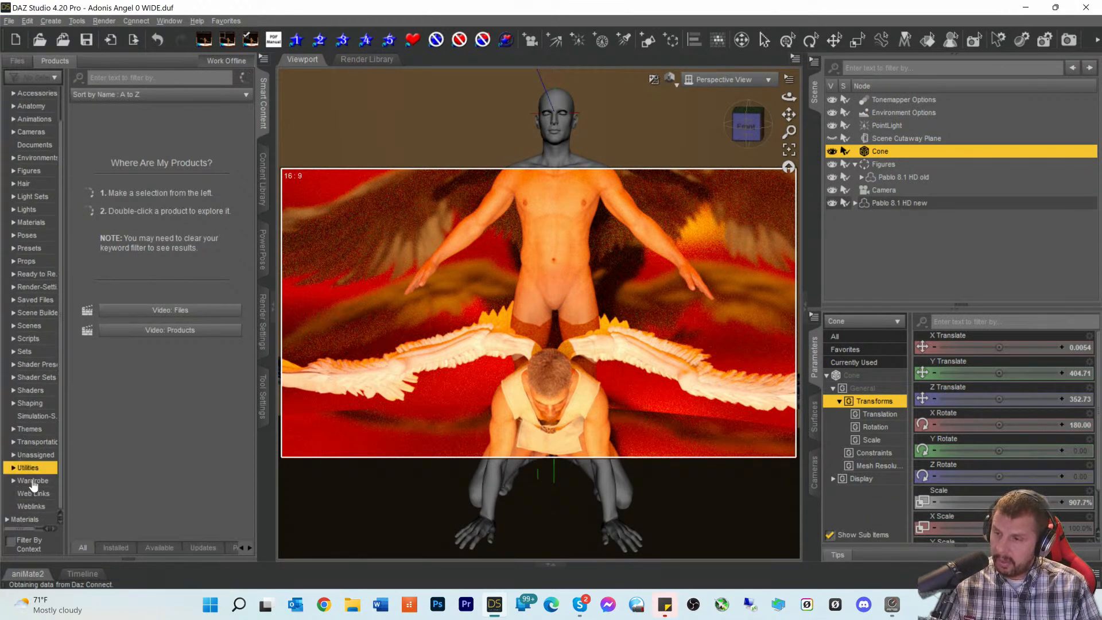
pyautogui.click(906, 226)
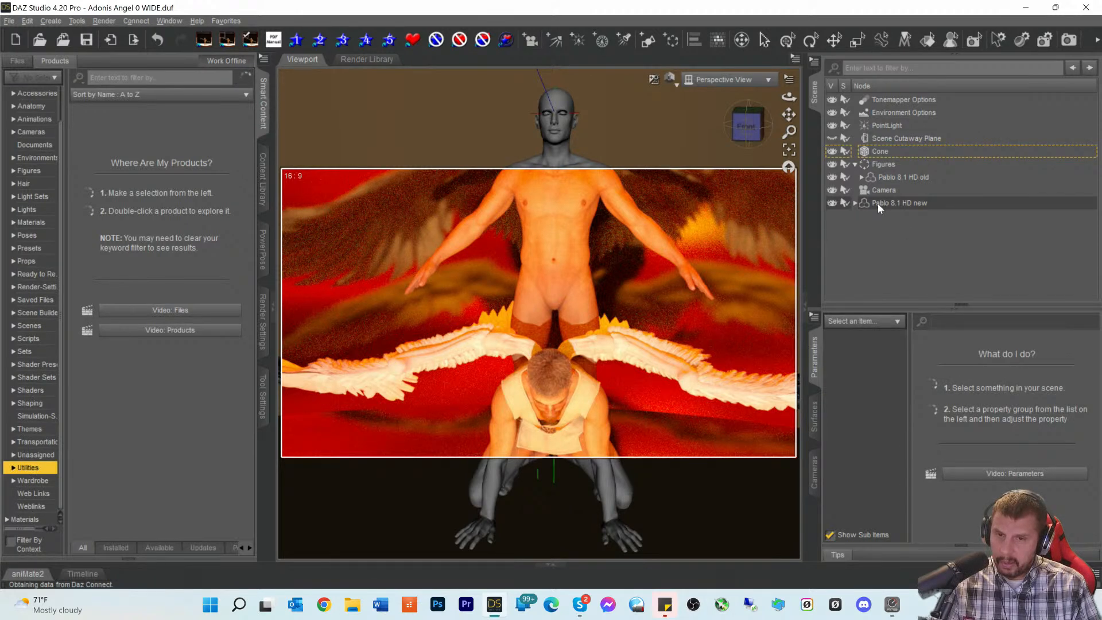
pyautogui.click(877, 204)
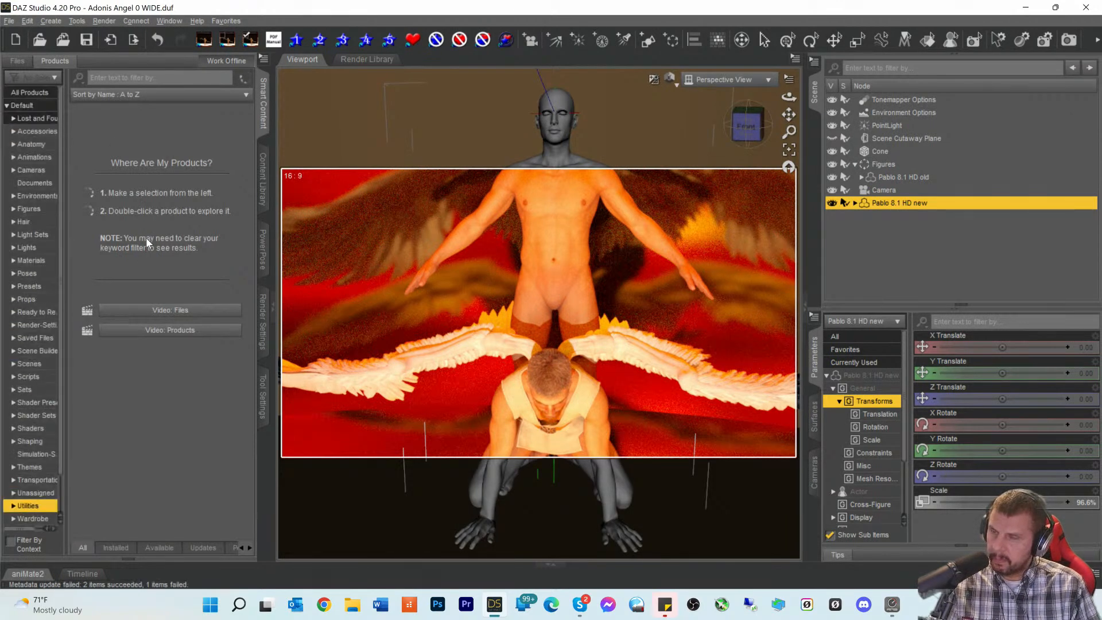
# - Filter the products by 'pos' and pick Ultimate Pose Mixer
pyautogui.scroll(-3, 146, 235)
pyautogui.scroll(-6, 147, 243)
pyautogui.scroll(6, 143, 241)
pyautogui.click(105, 79)
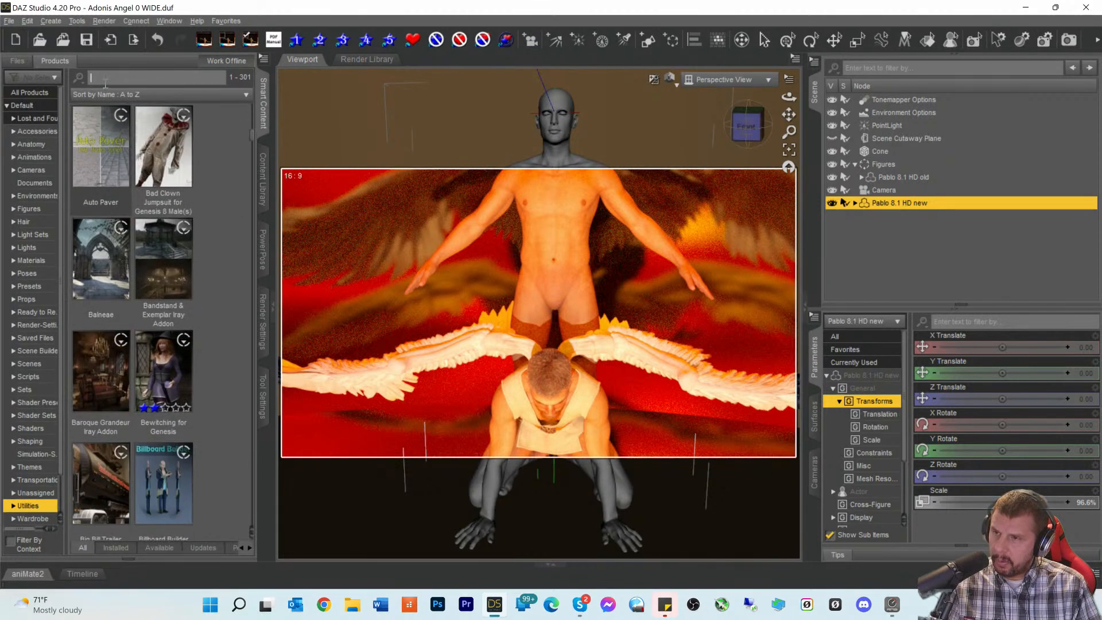
pyautogui.write('pos')
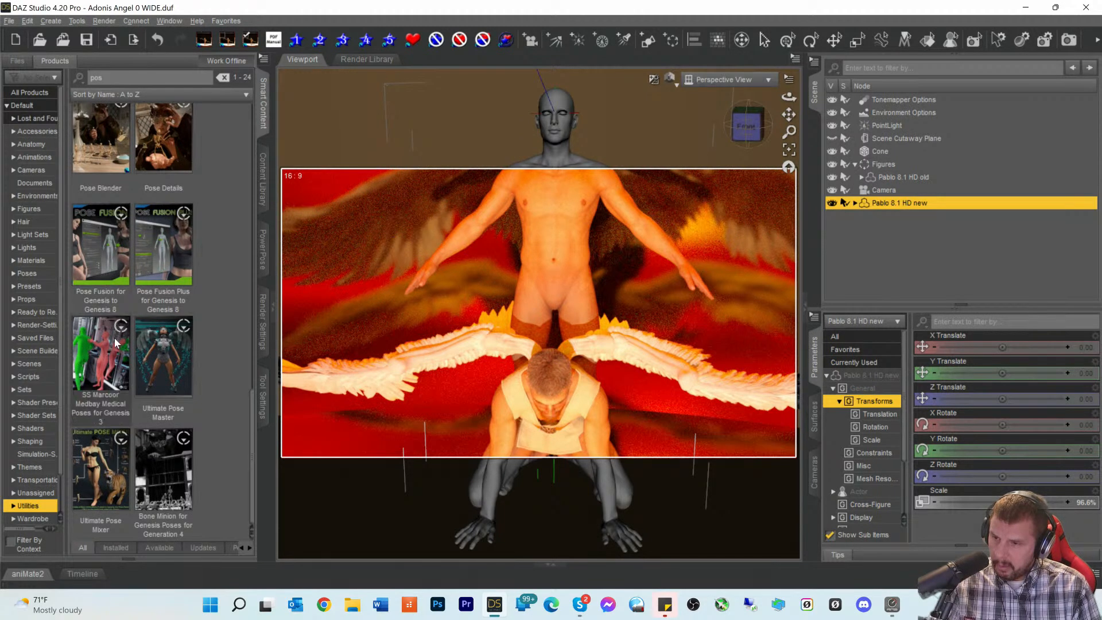
pyautogui.click(97, 481)
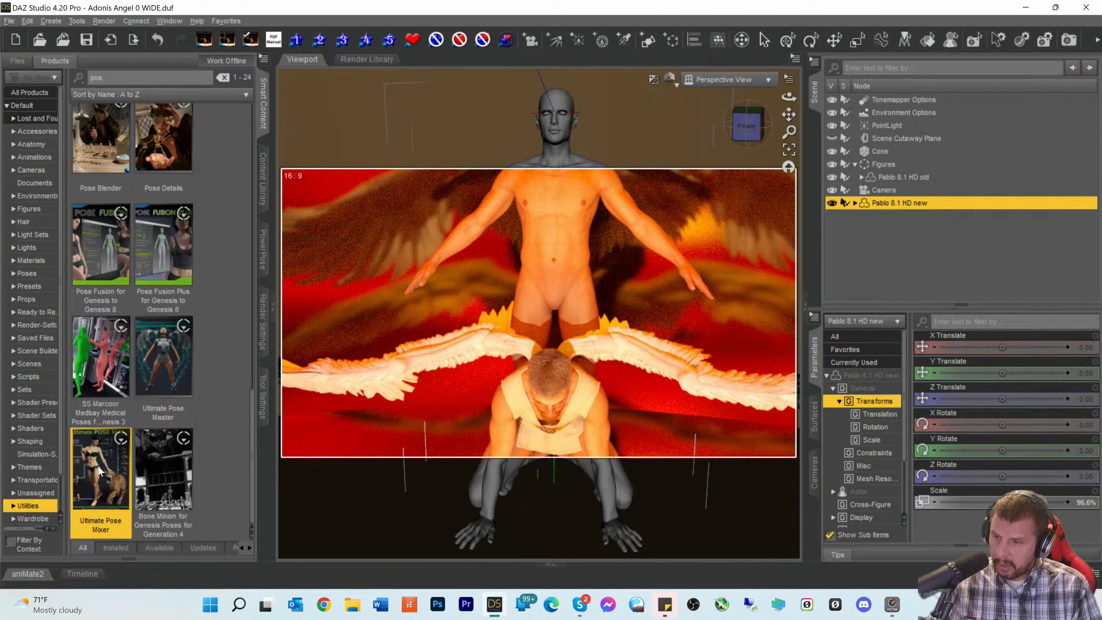
# - Open Ultimate Pose Mixer's contents and browse its Utilities scripts
pyautogui.doubleClick(98, 471)
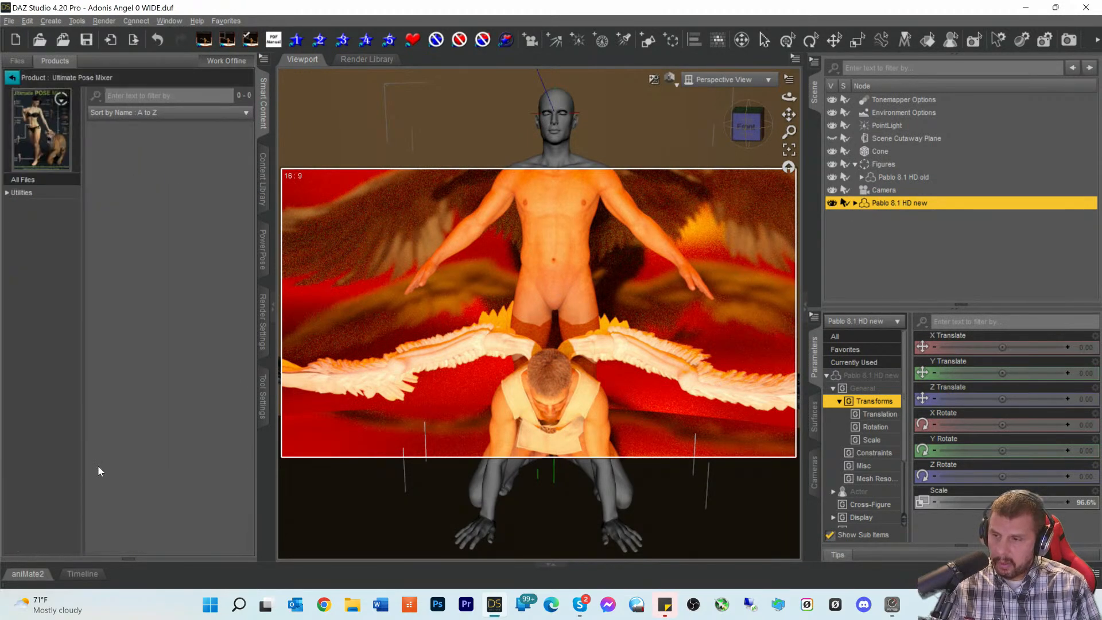
pyautogui.click(32, 195)
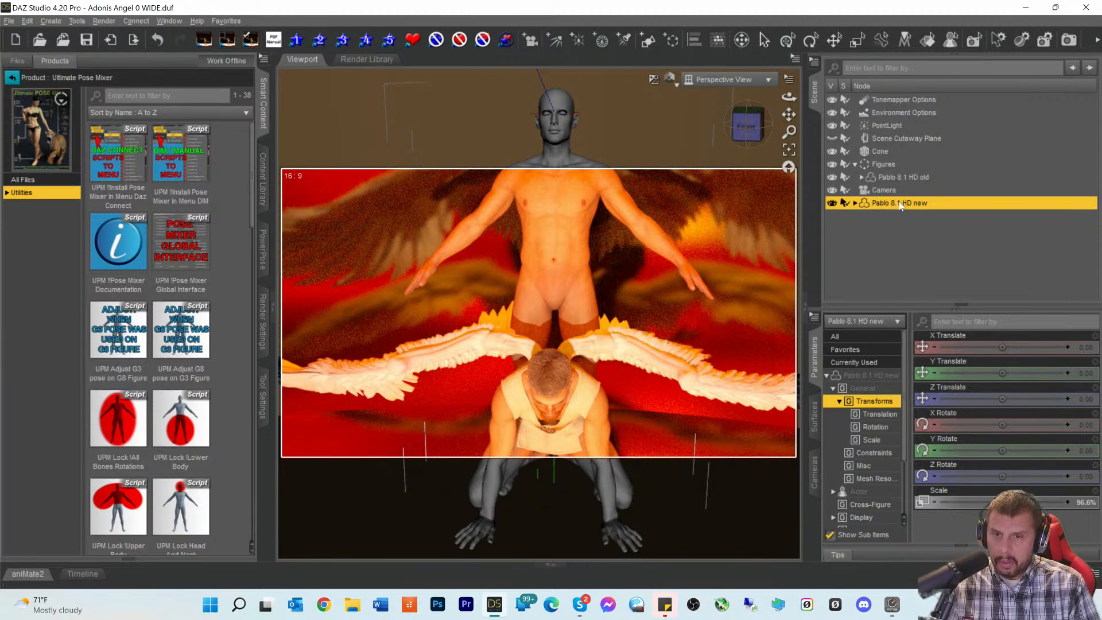
pyautogui.scroll(-6, 183, 269)
pyautogui.scroll(6, 182, 263)
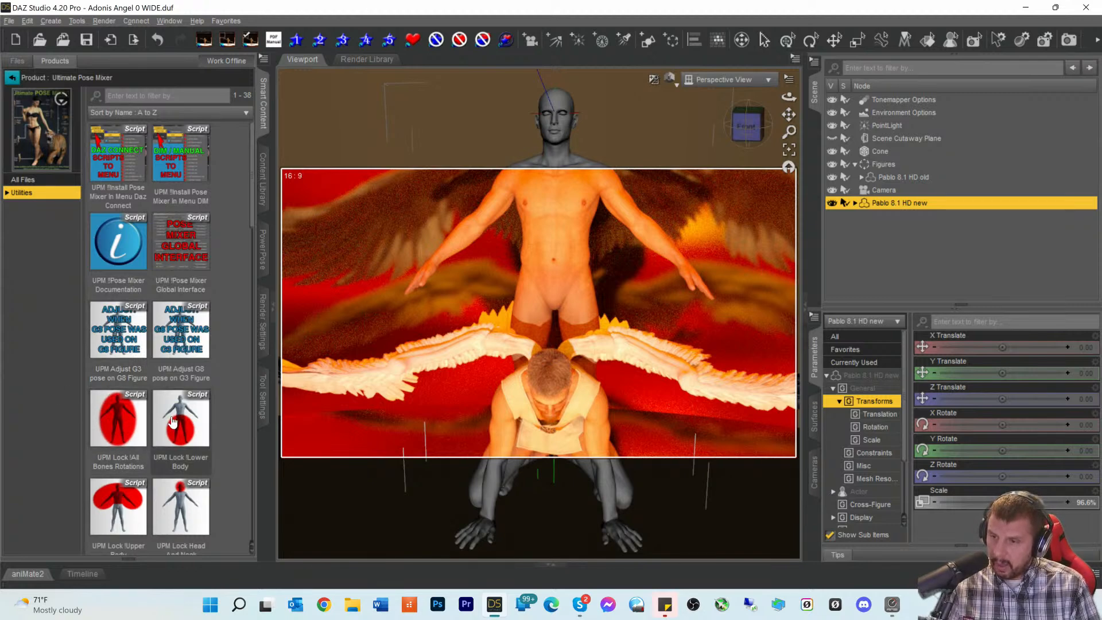
pyautogui.scroll(-5, 166, 456)
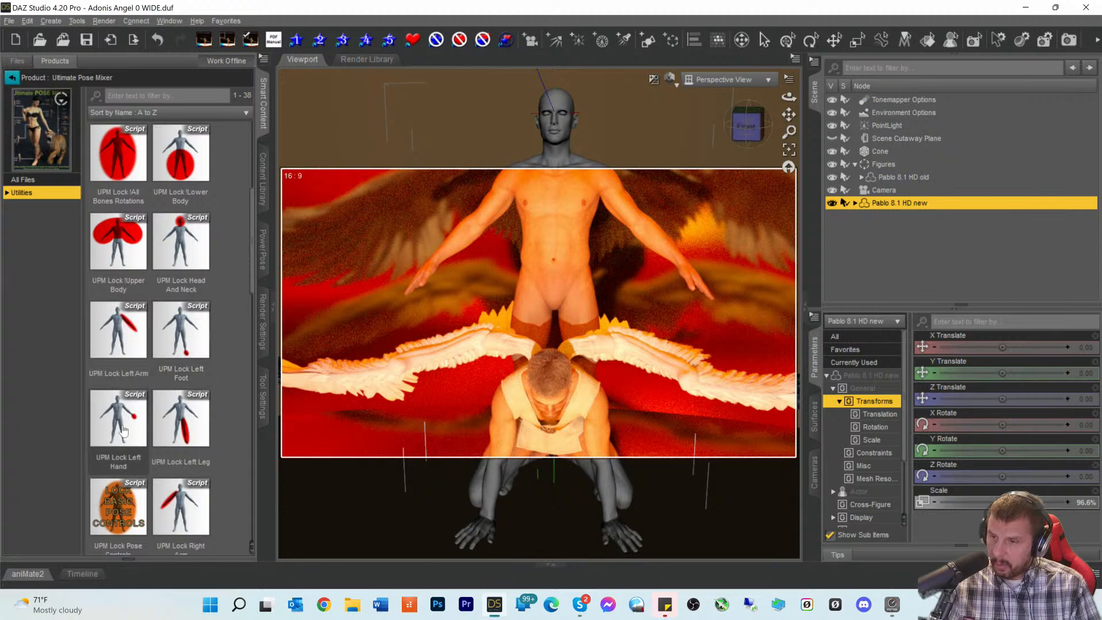
pyautogui.scroll(-5, 122, 427)
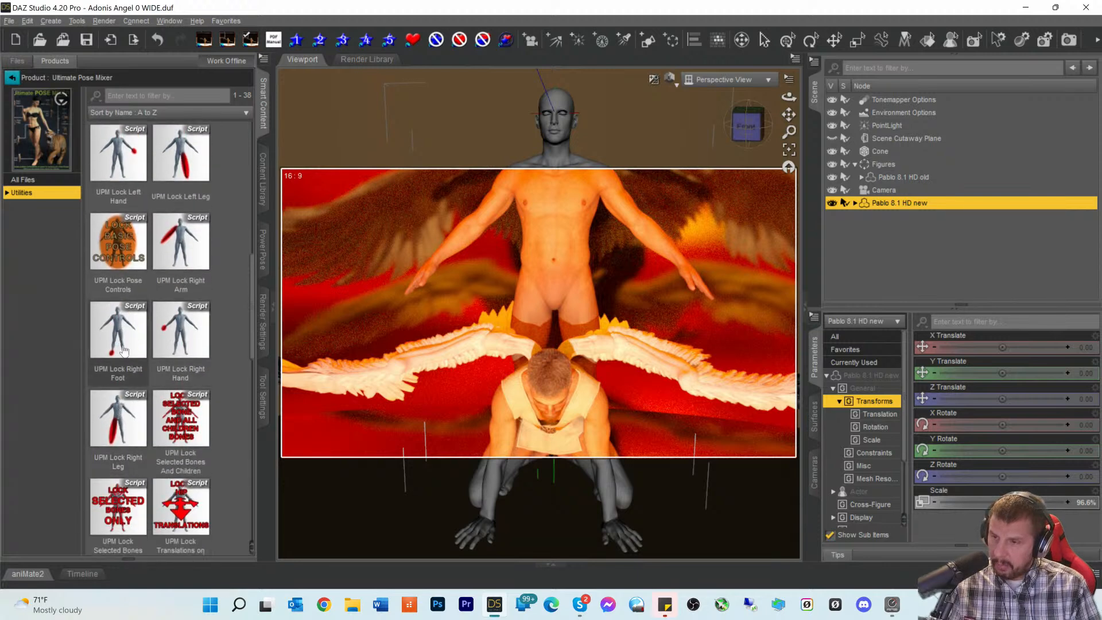
pyautogui.scroll(5, 144, 449)
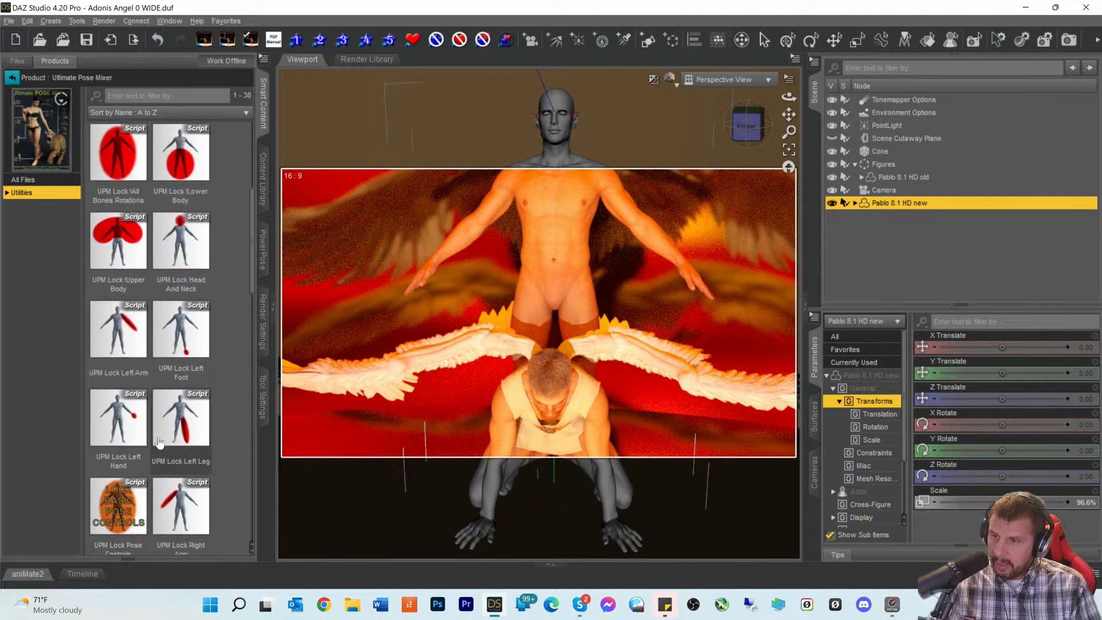
pyautogui.scroll(3, 178, 459)
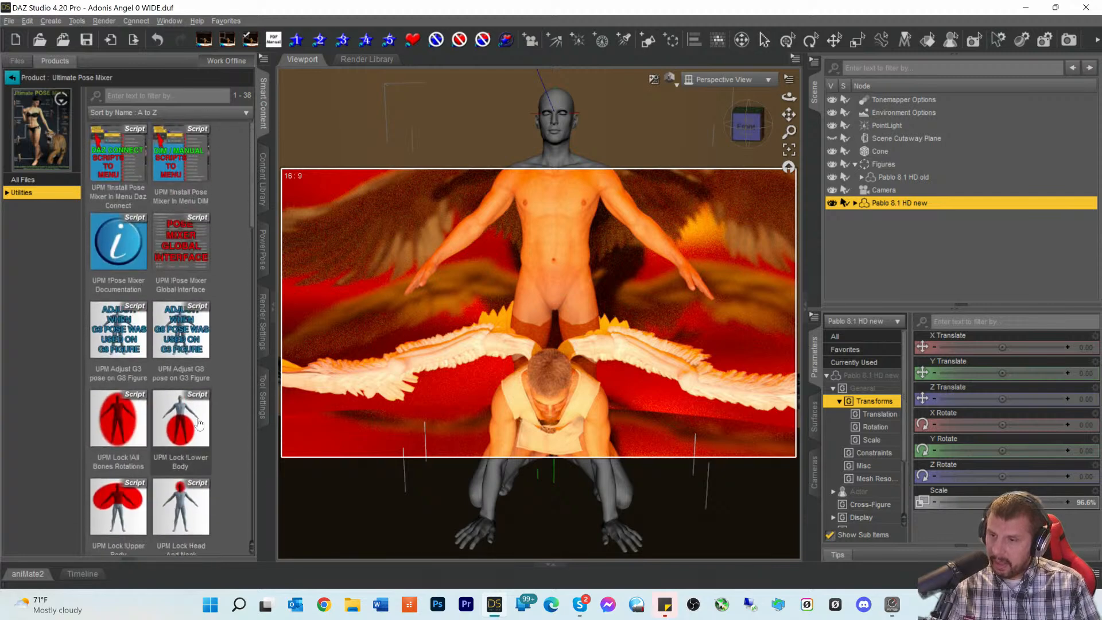
pyautogui.scroll(-3, 182, 322)
# - Choose the UPM Lock Head And Neck script and pick the figure's chest bone
pyautogui.click(184, 248)
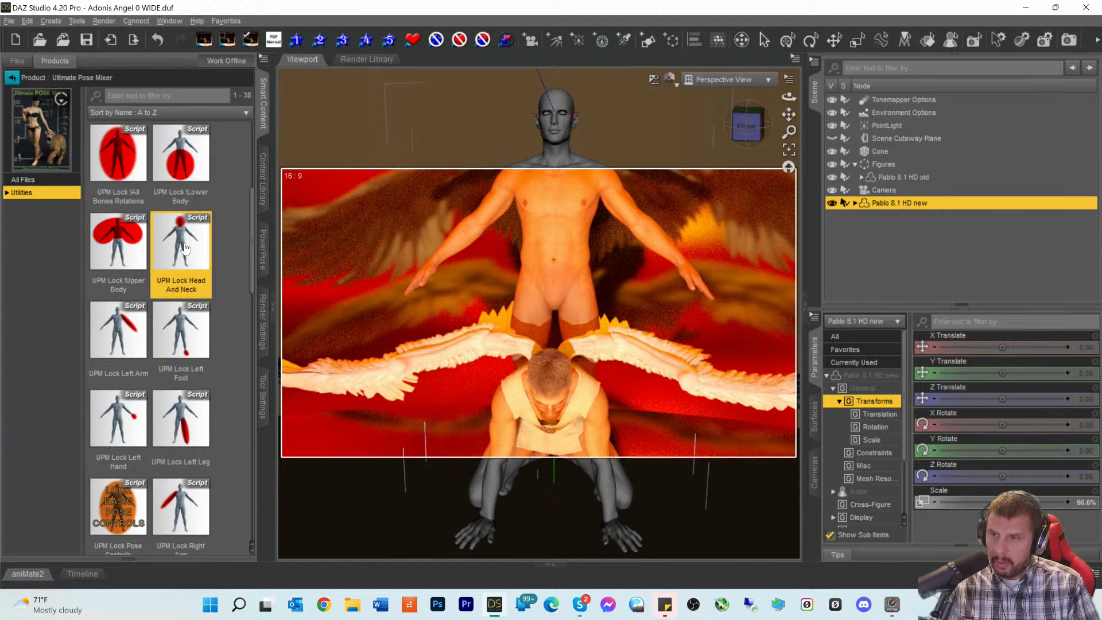
pyautogui.moveTo(183, 242)
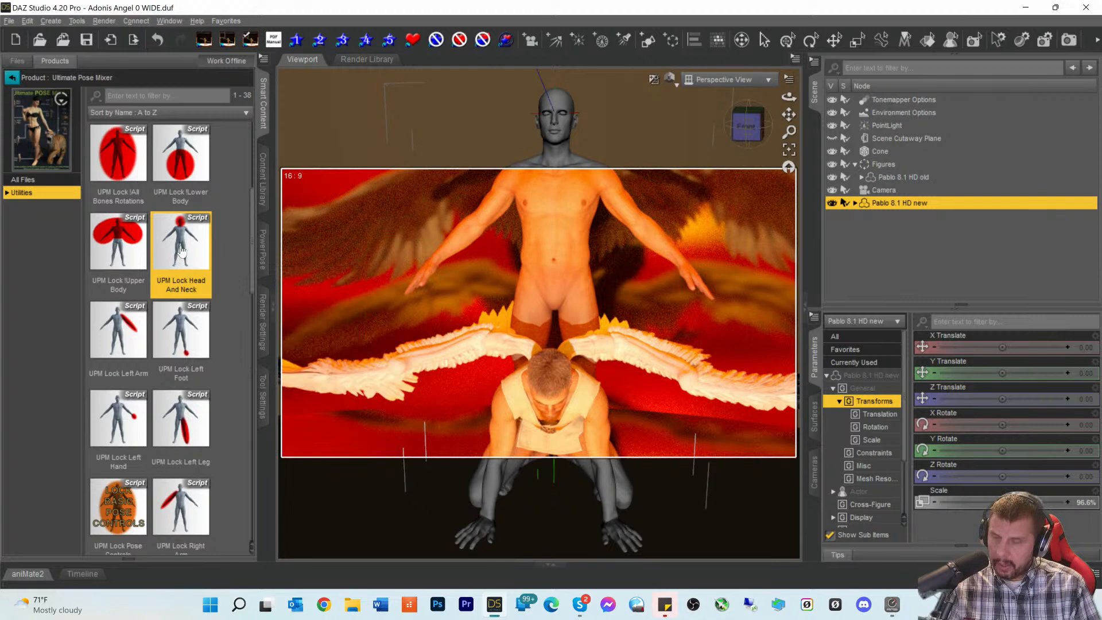
pyautogui.click(580, 189)
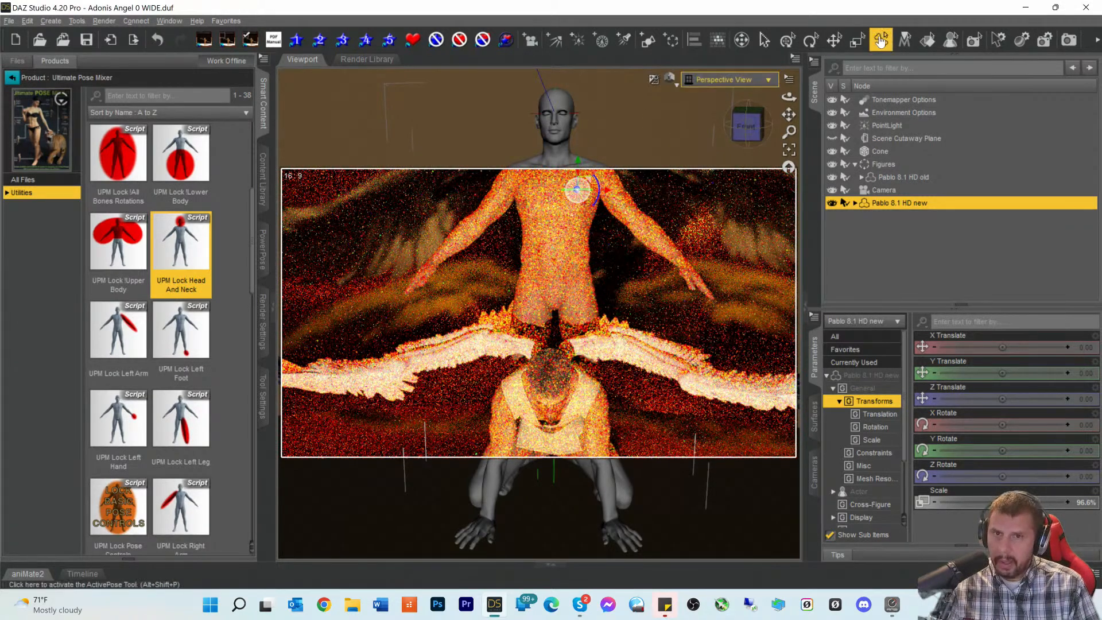
# - Activate the Translate tool, switch to Texture Shaded, and frame the figures' heads from below
pyautogui.click(836, 48)
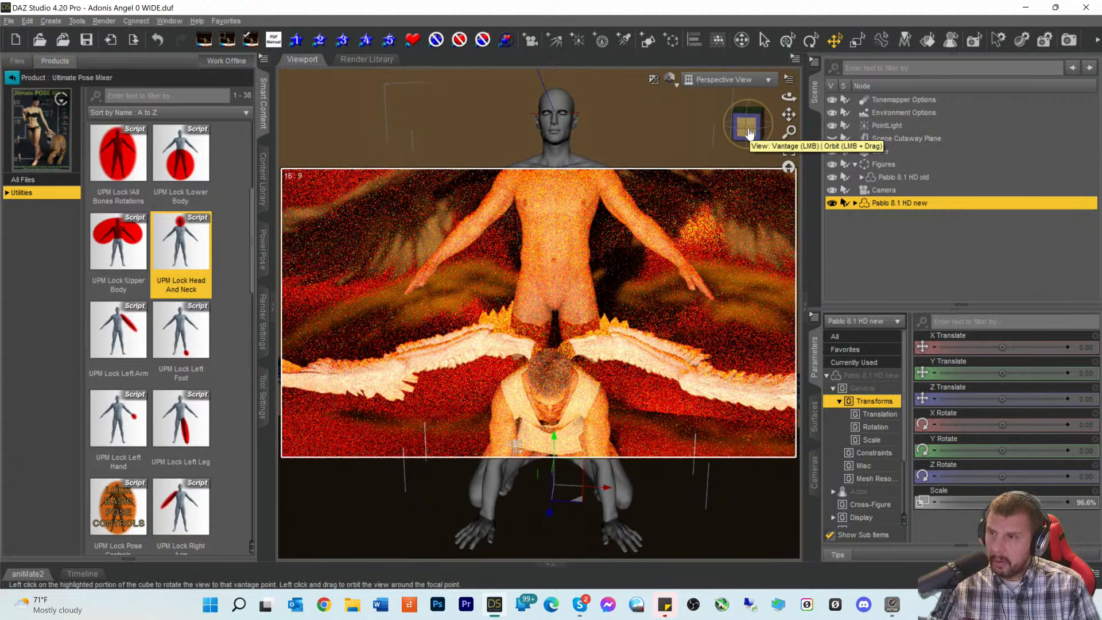
pyautogui.click(669, 79)
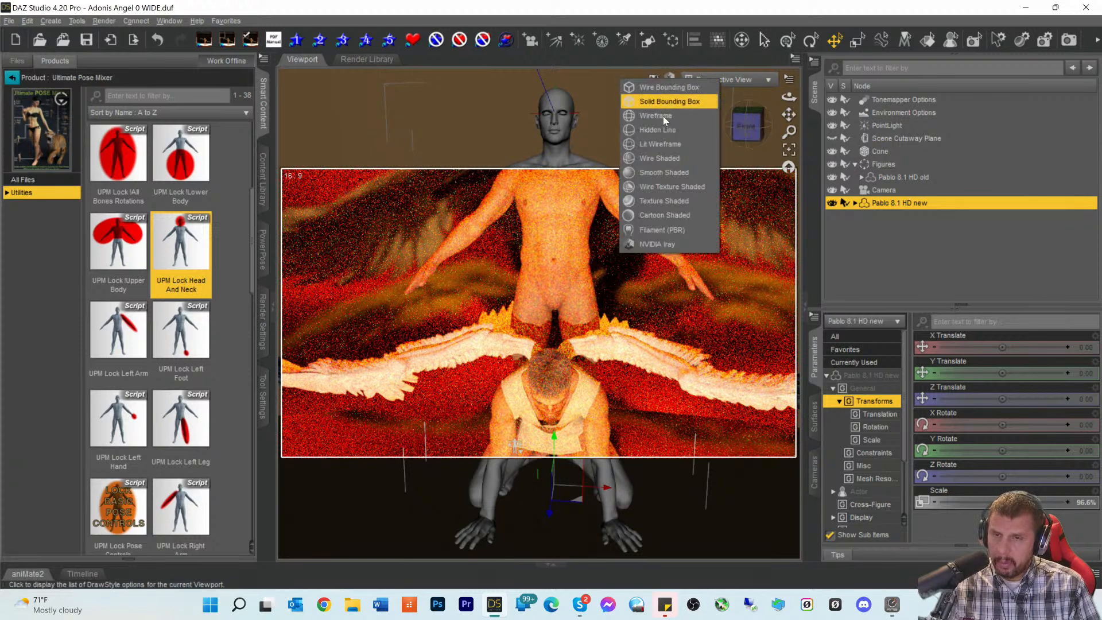
pyautogui.click(642, 200)
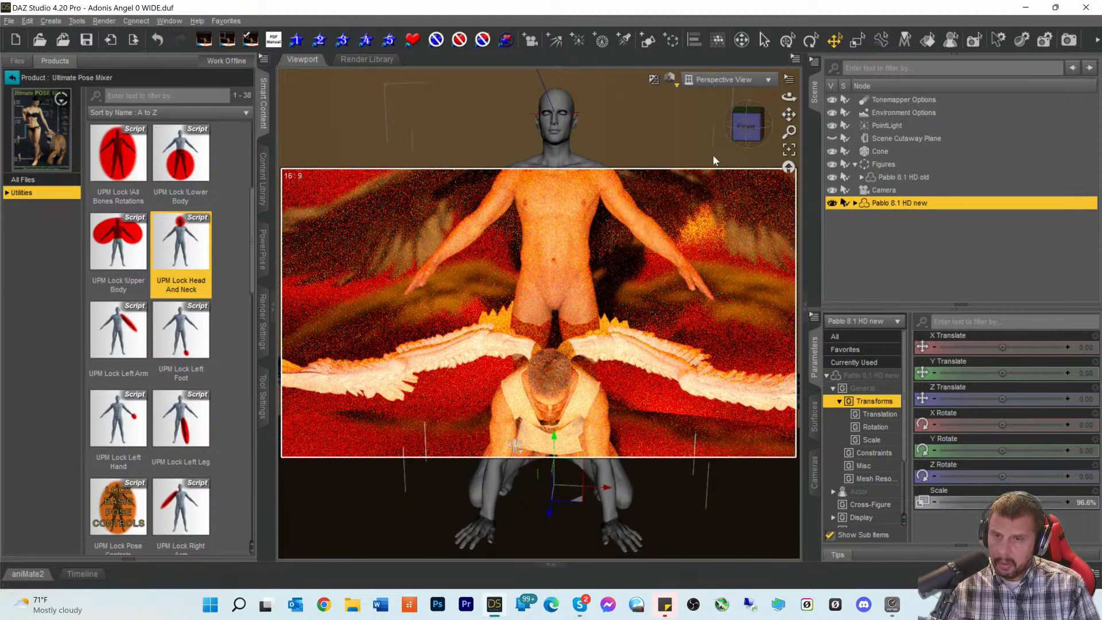
pyautogui.moveTo(748, 124); pyautogui.dragTo(746, 145)
pyautogui.click(751, 139)
pyautogui.scroll(4, 690, 230)
pyautogui.scroll(3, 678, 195)
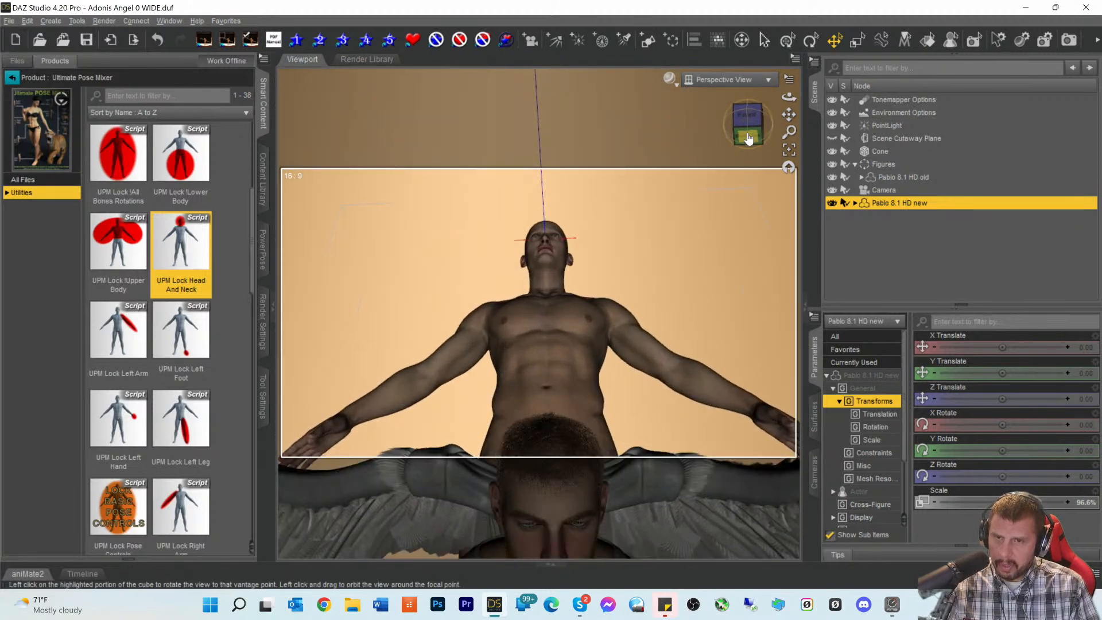
pyautogui.moveTo(790, 114); pyautogui.dragTo(790, 96)
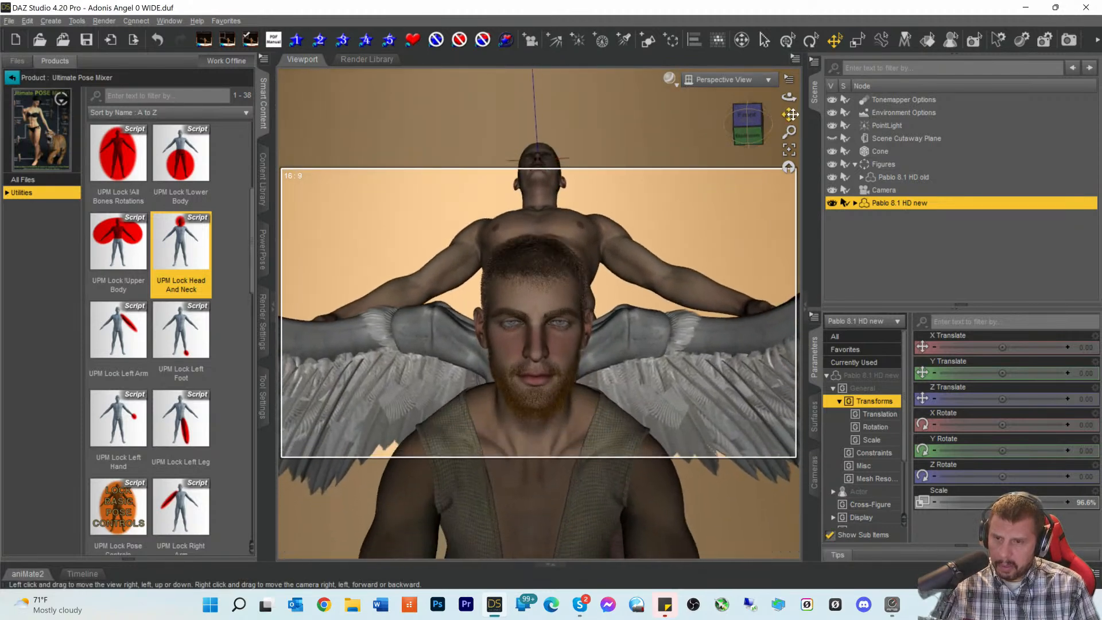
# - Restore the NVIDIA Iray preview facing the figure's front and return to the pos-filtered products
pyautogui.click(669, 79)
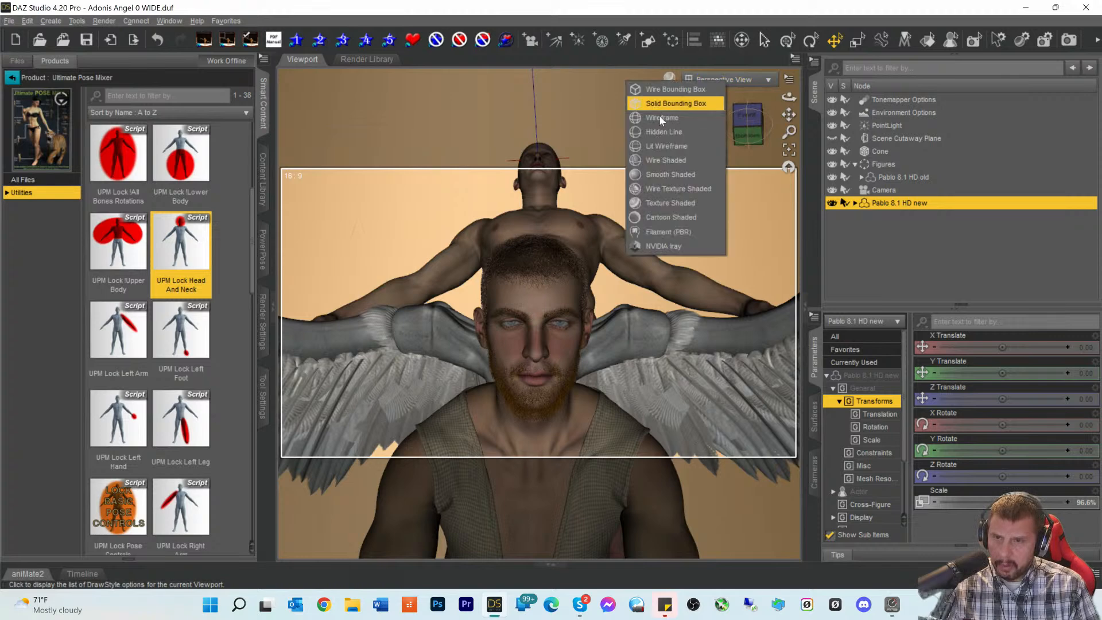
pyautogui.click(654, 245)
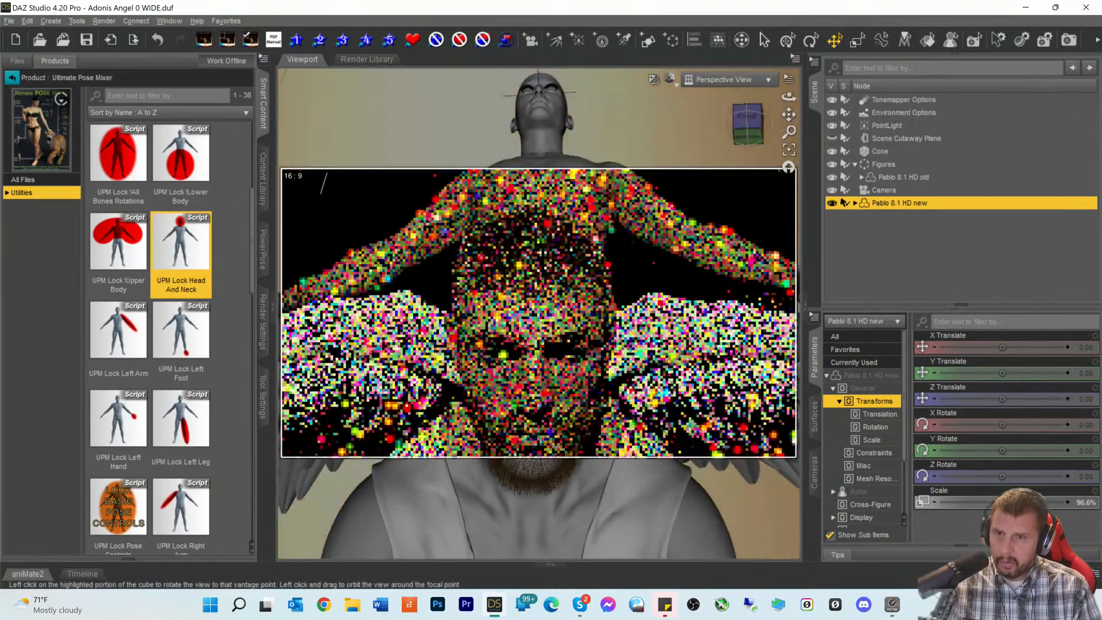
pyautogui.moveTo(747, 81); pyautogui.dragTo(786, 128)
pyautogui.scroll(-3, 750, 102)
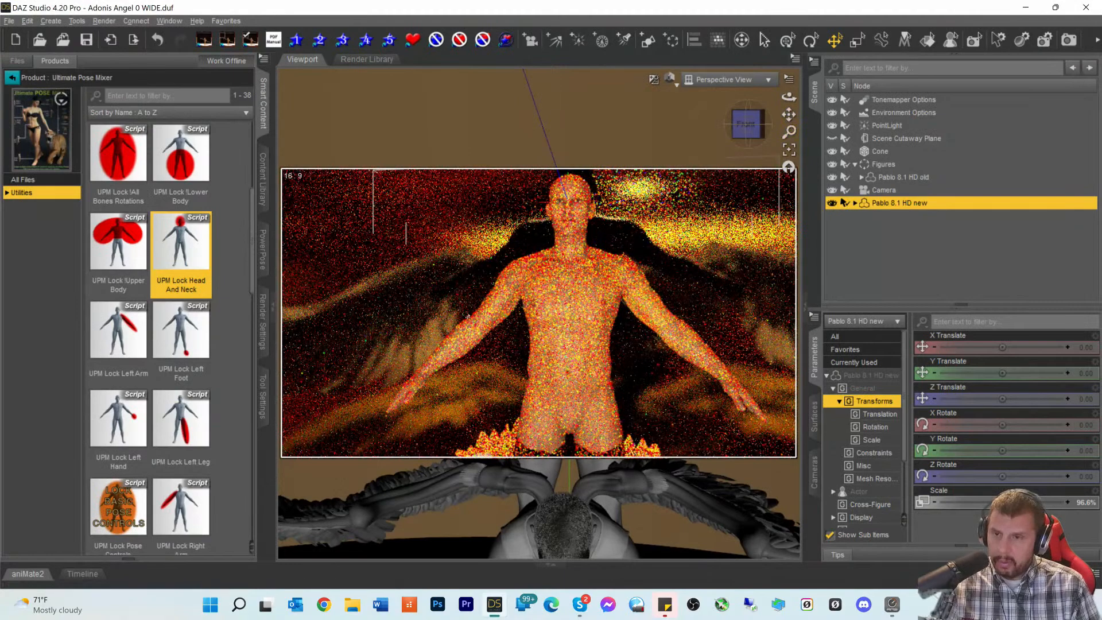
pyautogui.click(12, 82)
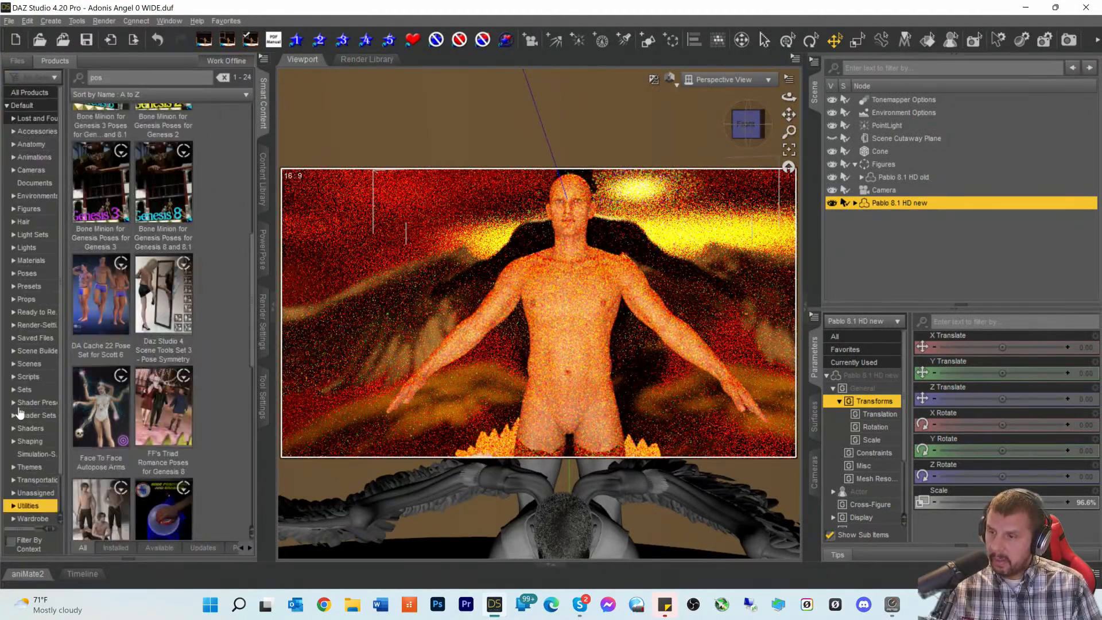
# - Show the Saved Files category and clear the 'pos' search filter
pyautogui.scroll(-1, 31, 431)
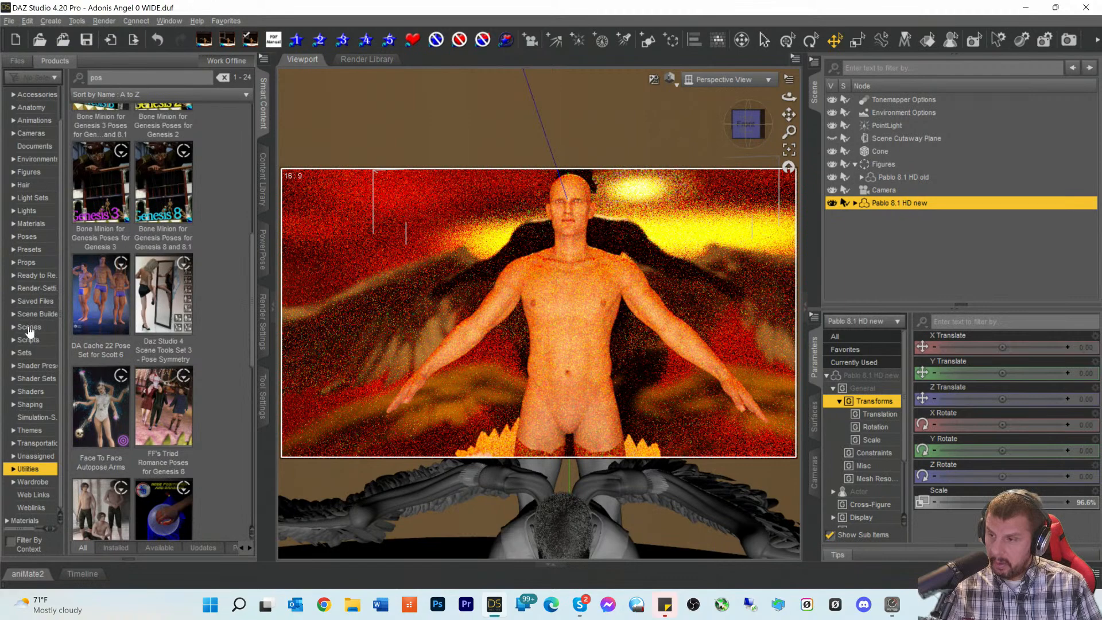
pyautogui.click(32, 302)
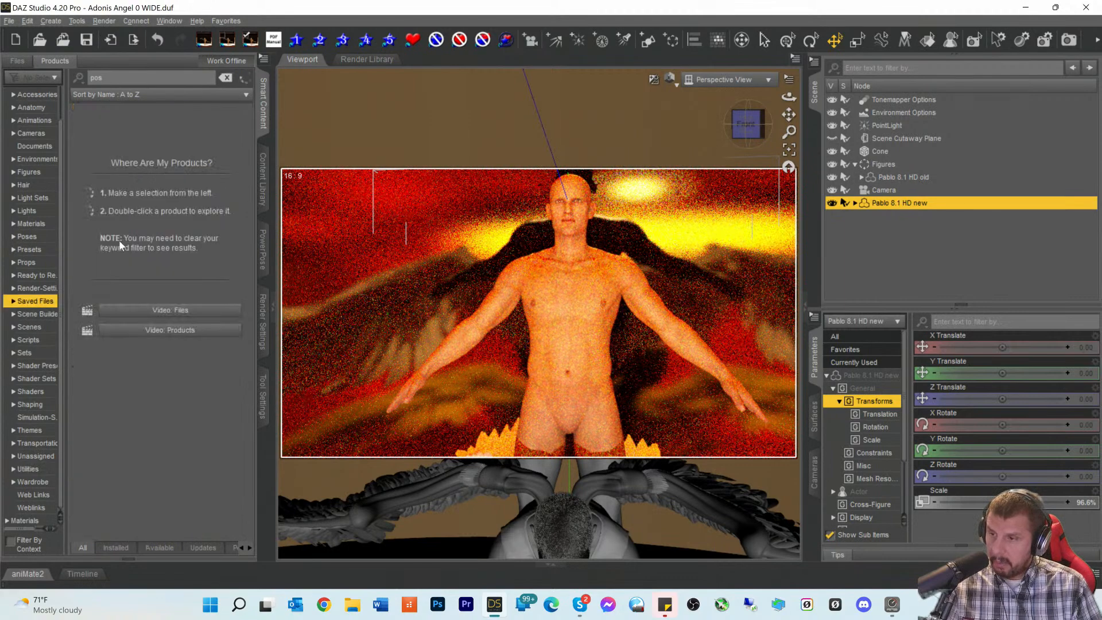
pyautogui.doubleClick(96, 77)
pyautogui.press('BackSpace')
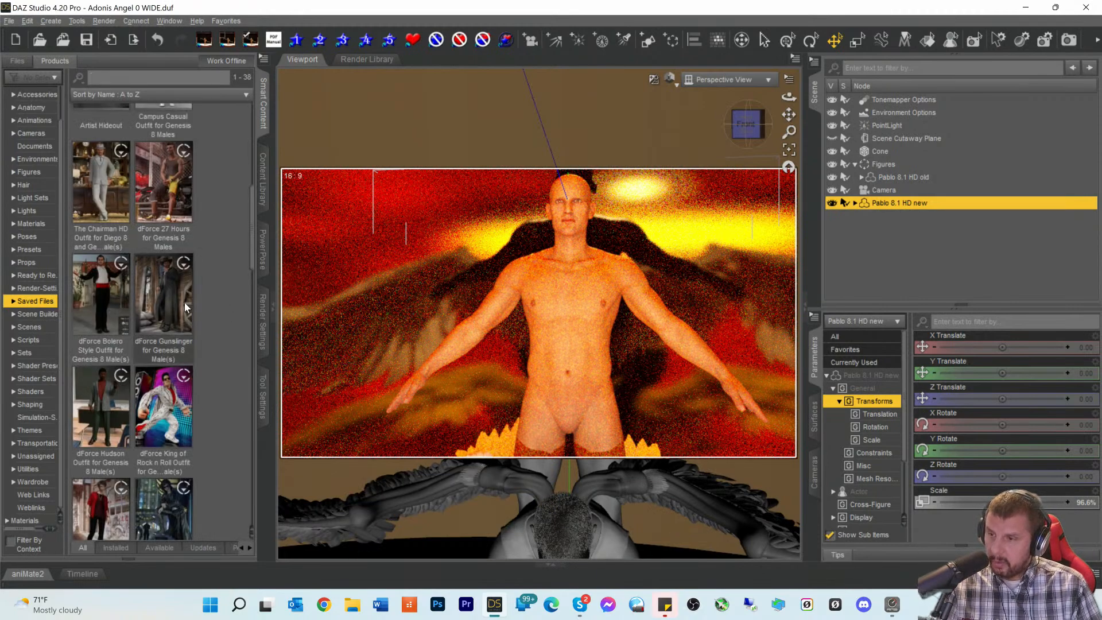
pyautogui.scroll(-3, 184, 304)
pyautogui.scroll(-5, 185, 304)
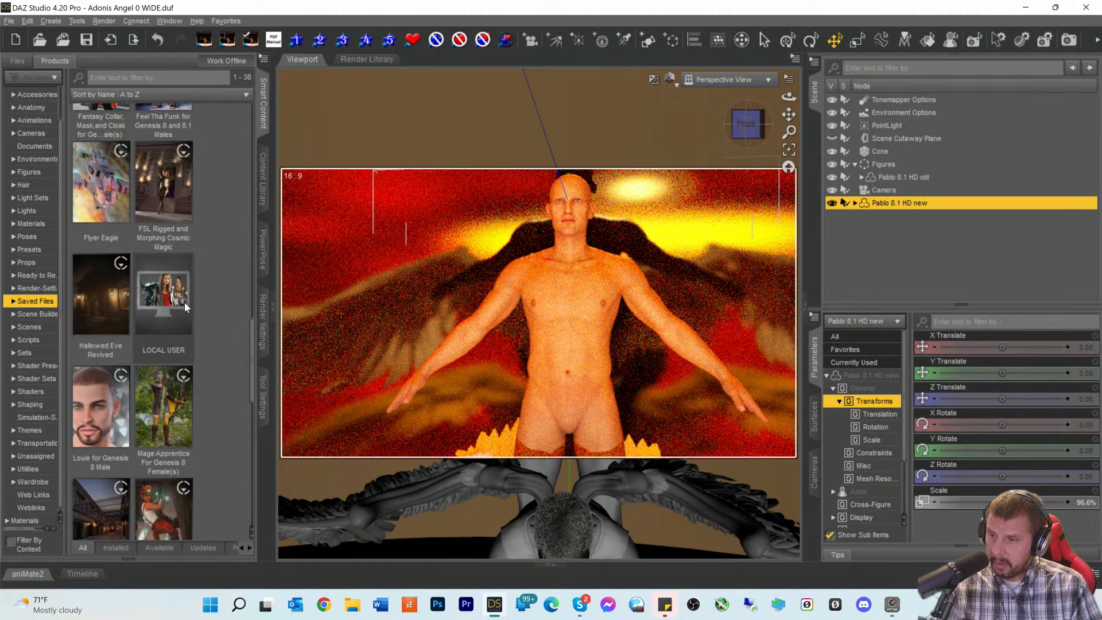
# - Open LOCAL USER and apply the Pablo Old Pose preset to Pablo 8.1 HD new
pyautogui.click(174, 299)
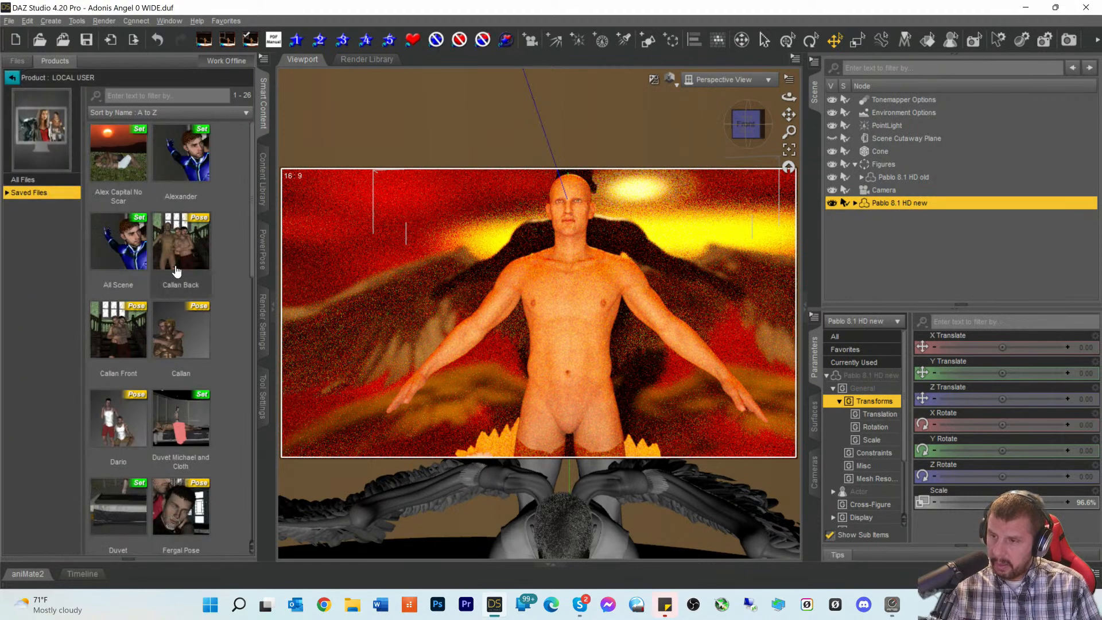
pyautogui.scroll(-10, 174, 285)
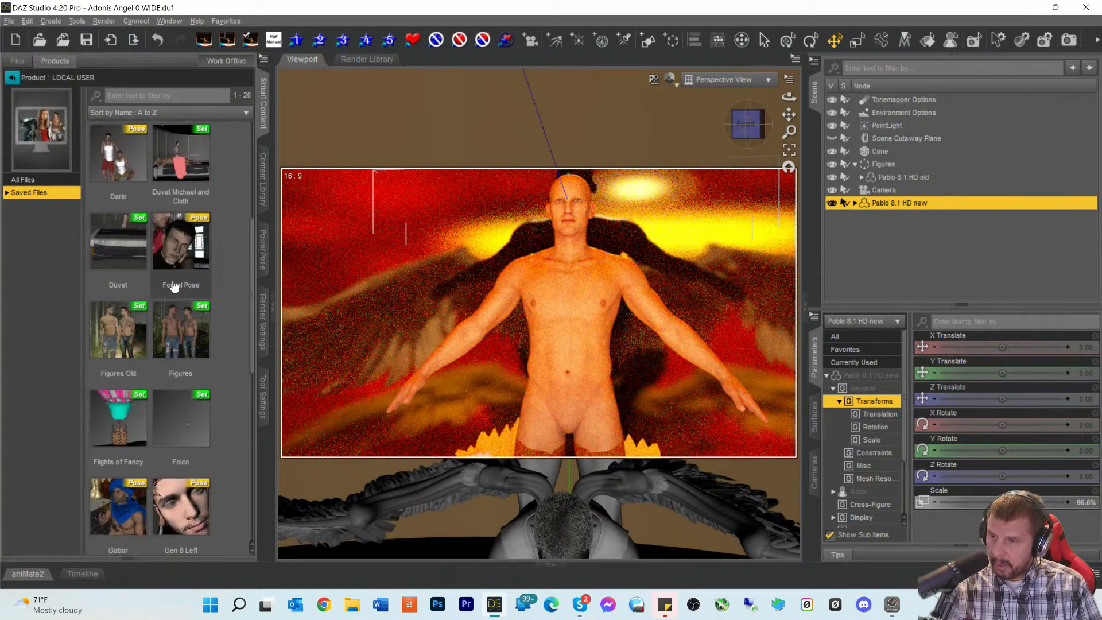
pyautogui.scroll(-4, 192, 295)
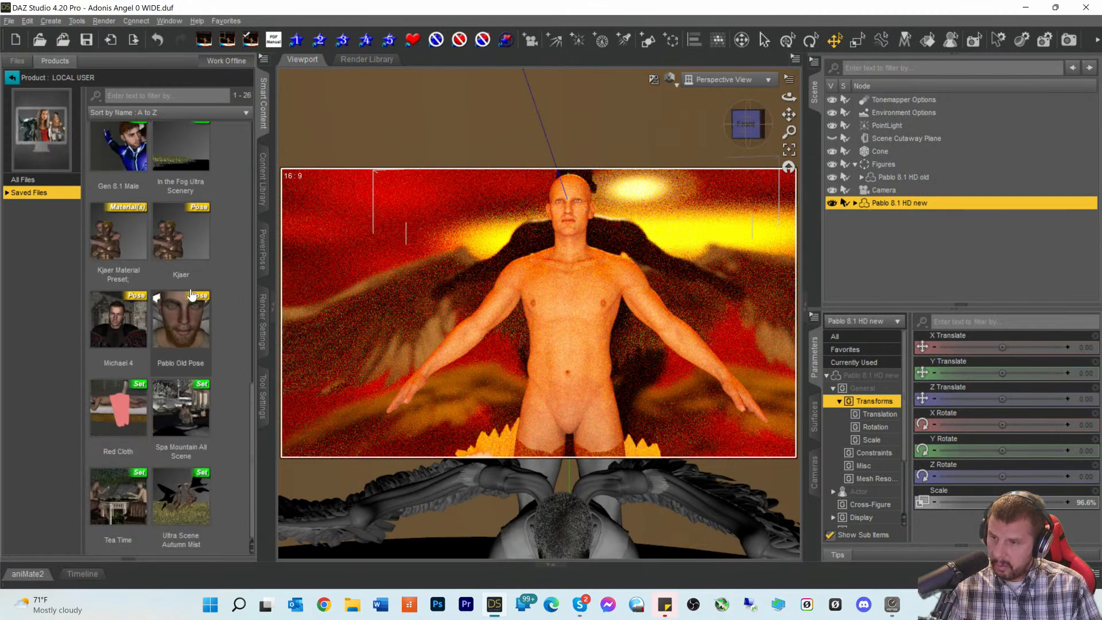
pyautogui.click(193, 329)
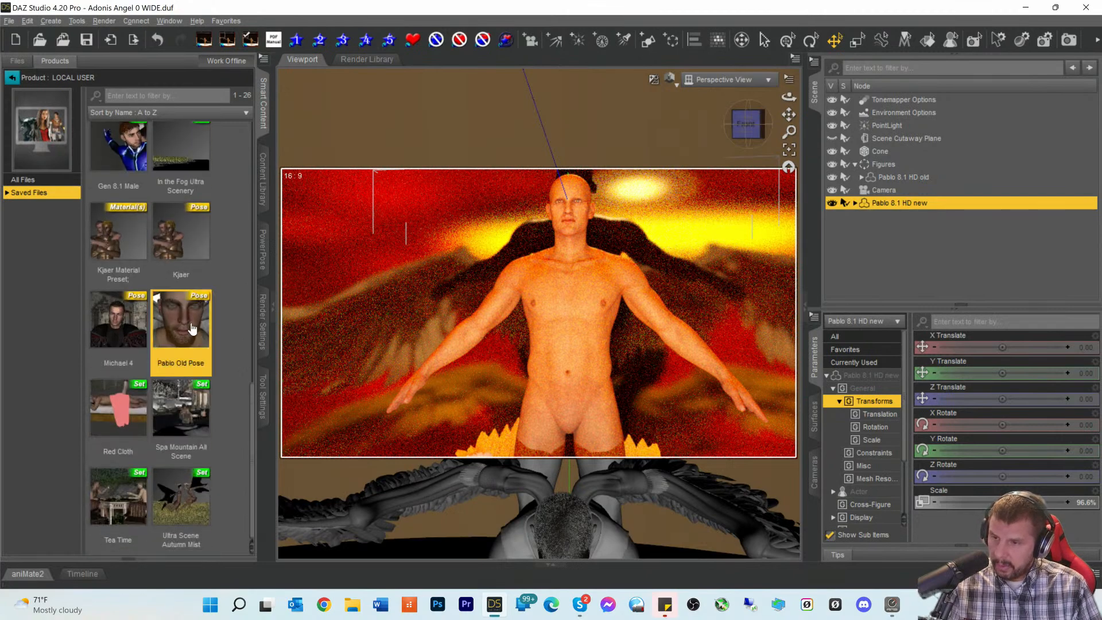
pyautogui.doubleClick(192, 327)
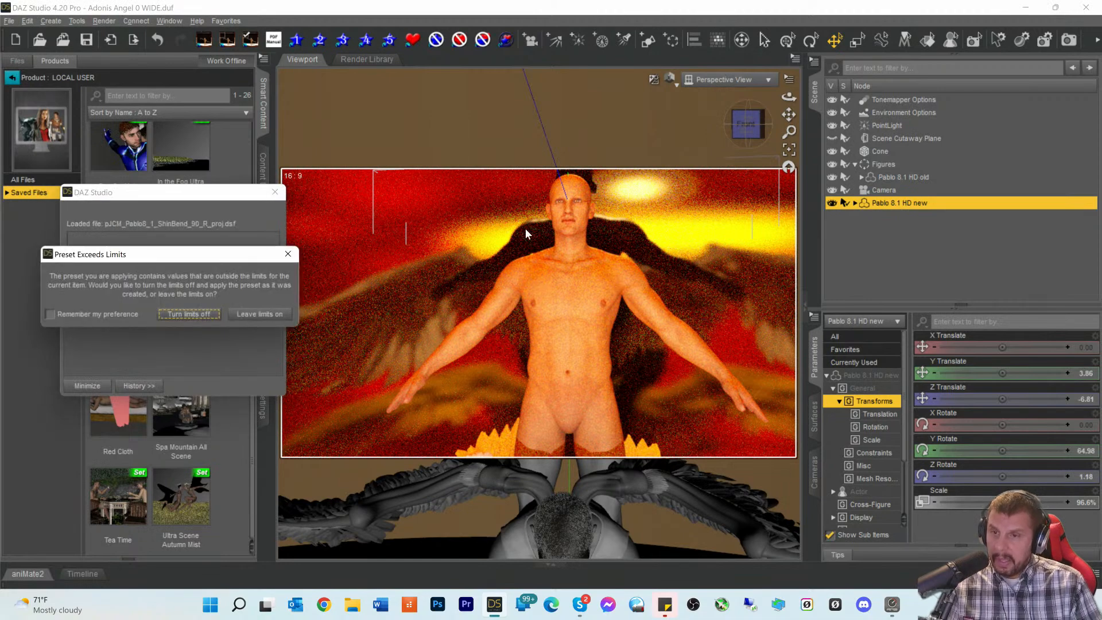
# - Accept the limits prompt, switch to Texture Shaded, and turn the figure to Y Rotate -0.21
pyautogui.click(259, 314)
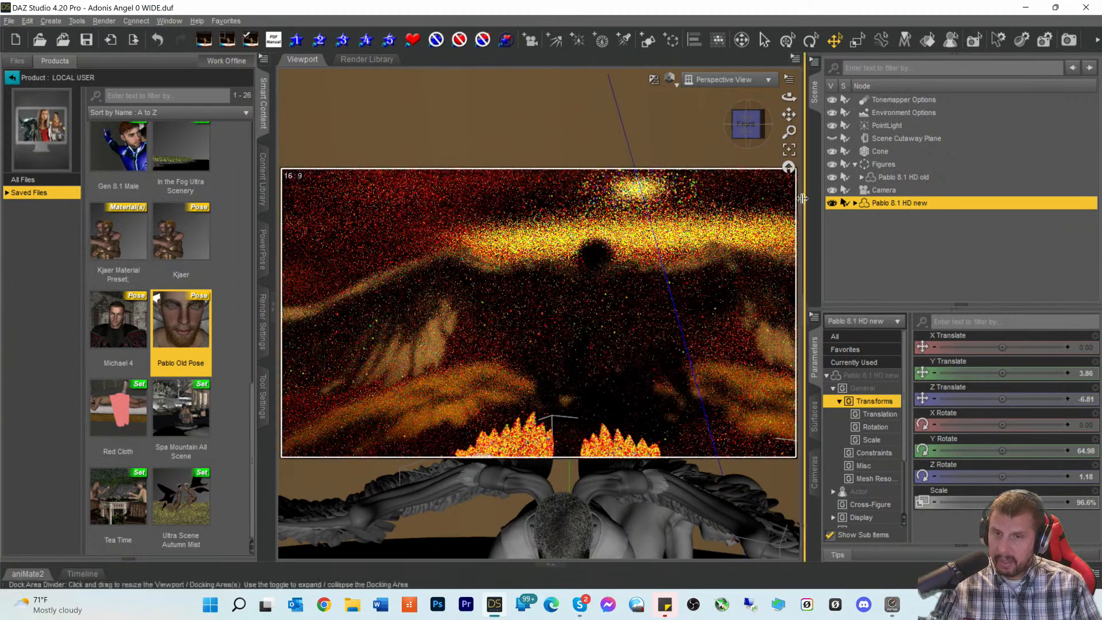
pyautogui.scroll(-3, 736, 332)
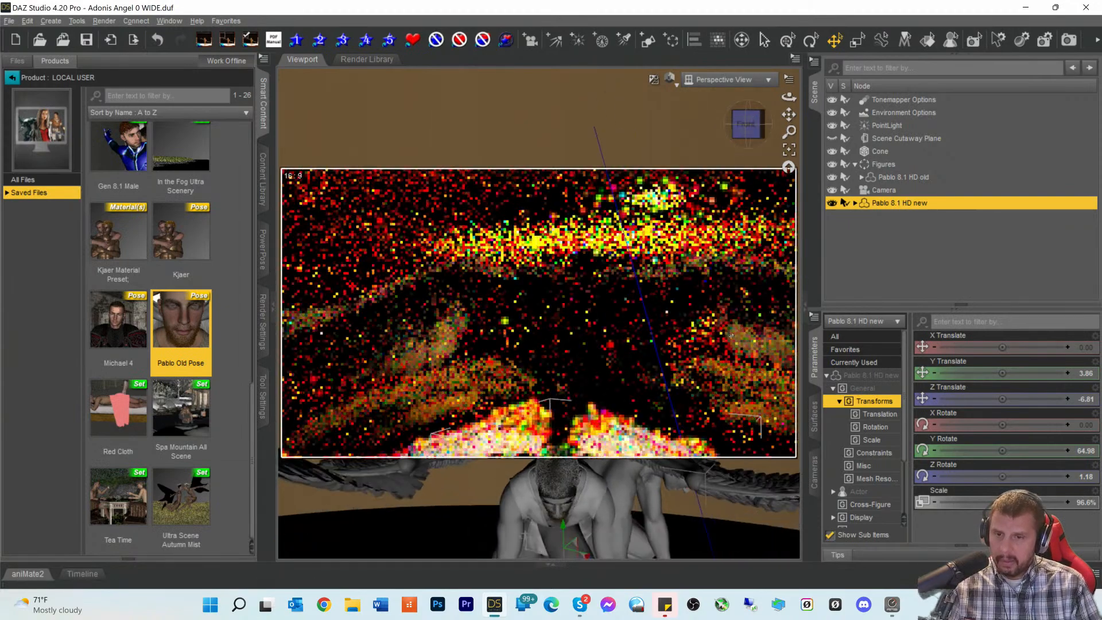
pyautogui.moveTo(749, 128)
pyautogui.mouseDown()
pyautogui.moveTo(712, 128)
pyautogui.moveTo(754, 136)
pyautogui.mouseUp()
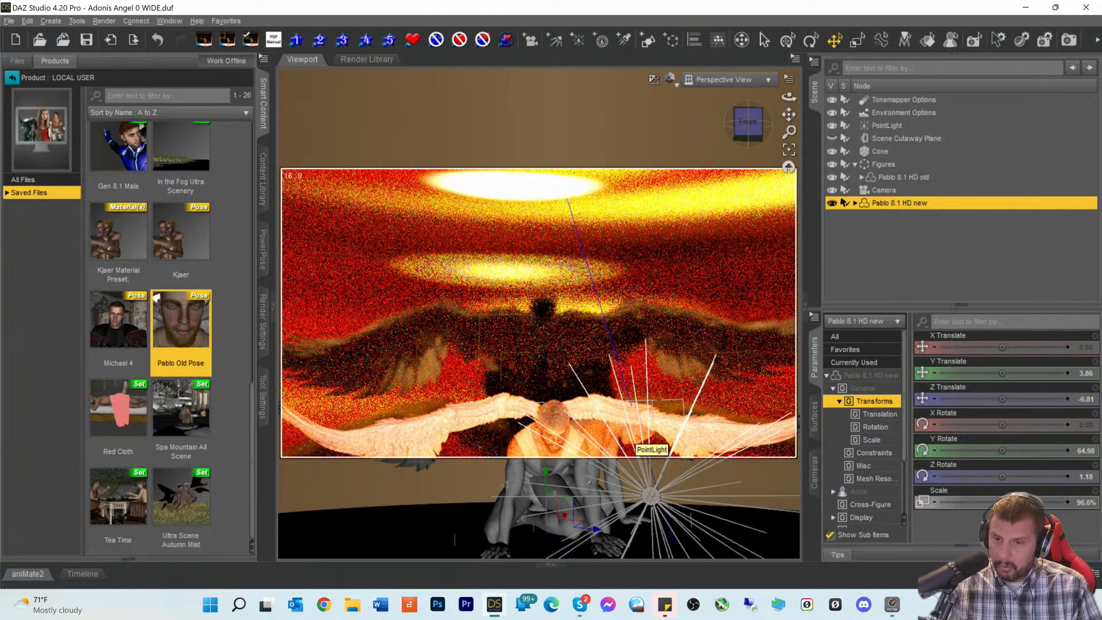
pyautogui.click(669, 80)
pyautogui.click(656, 201)
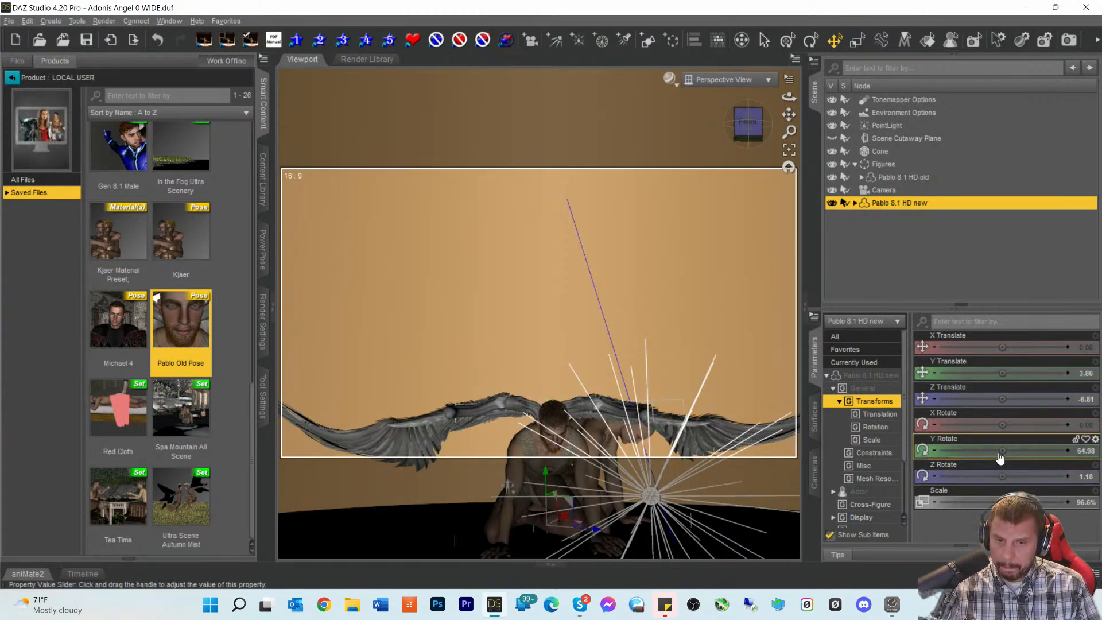
pyautogui.moveTo(1000, 450); pyautogui.dragTo(962, 450)
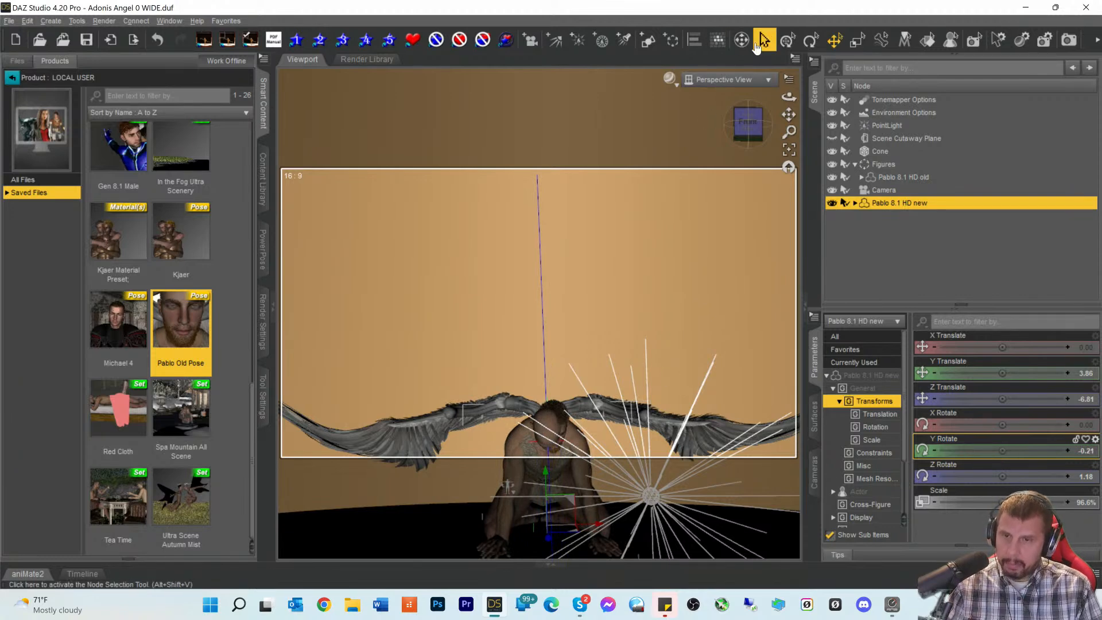
# - Lower the kneeling figure to Y 0.30 and push it back to Z -8.32
pyautogui.click(750, 128)
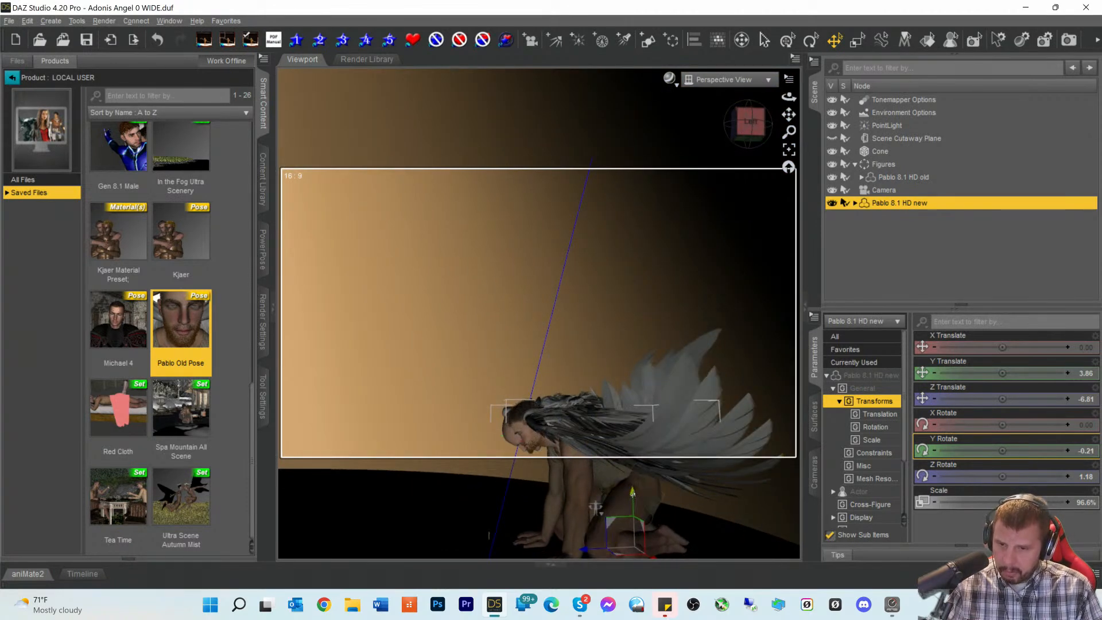
pyautogui.moveTo(632, 492); pyautogui.dragTo(632, 498)
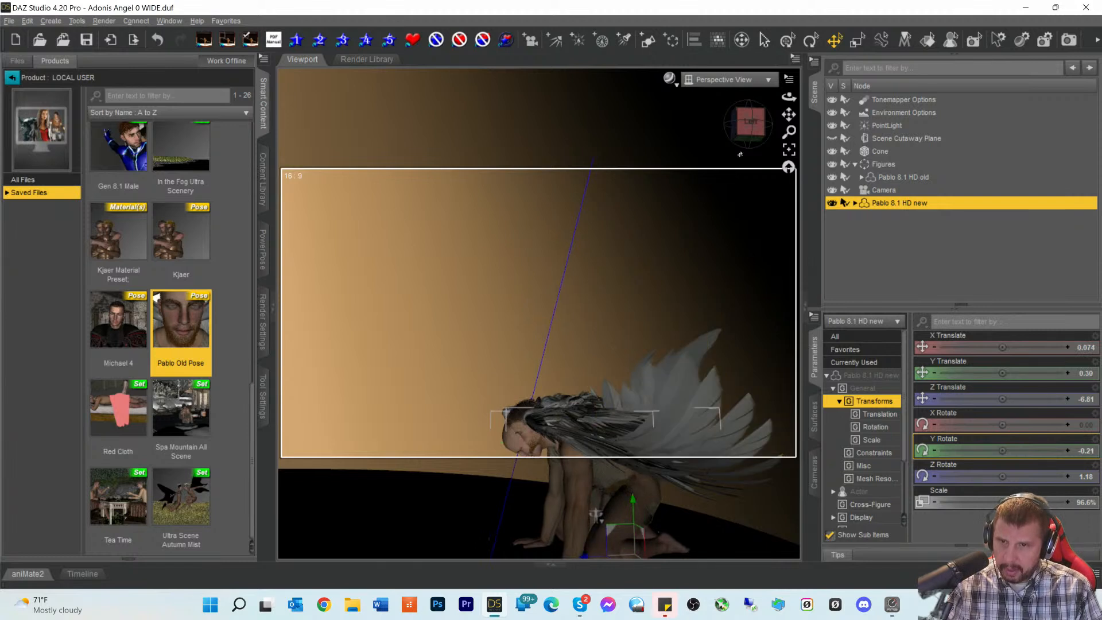
pyautogui.moveTo(751, 122); pyautogui.dragTo(747, 118)
pyautogui.scroll(-2, 711, 275)
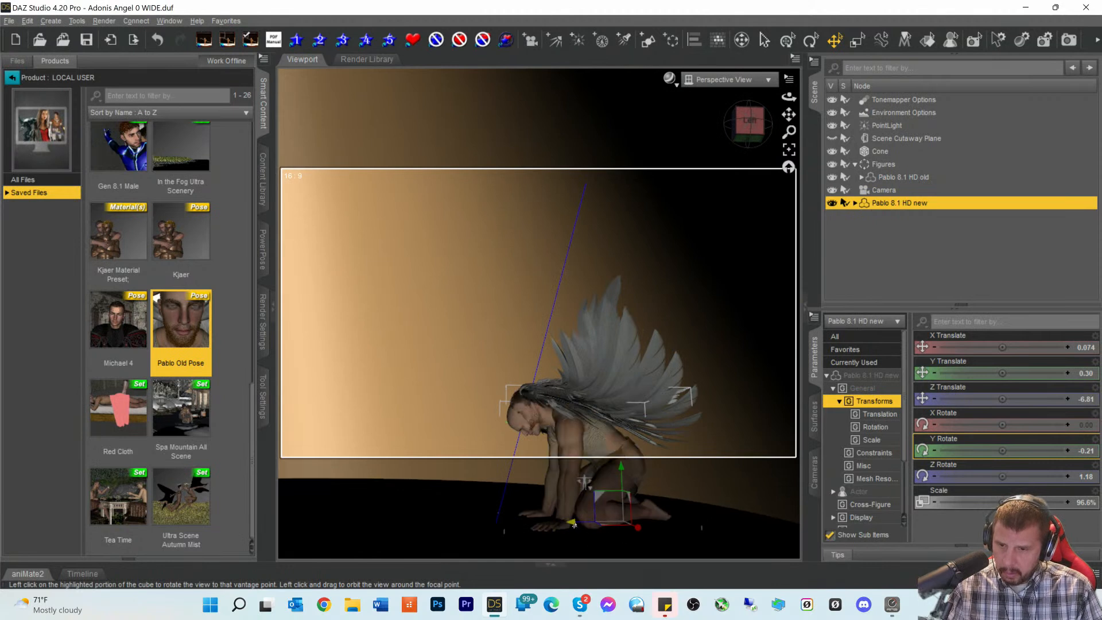
pyautogui.moveTo(574, 525); pyautogui.dragTo(577, 525)
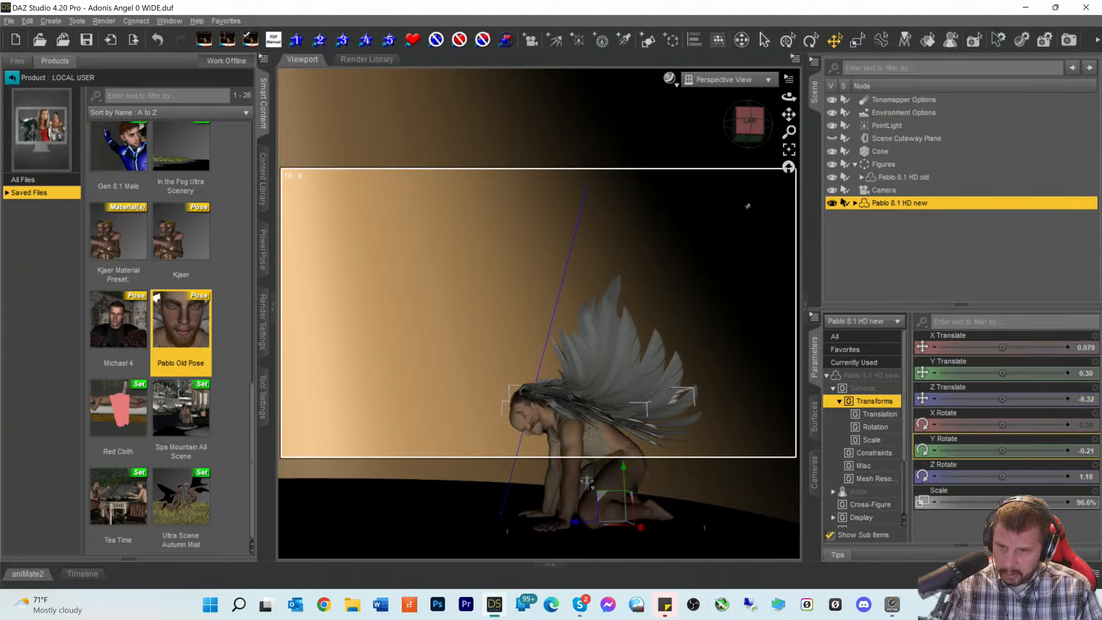
pyautogui.click(739, 120)
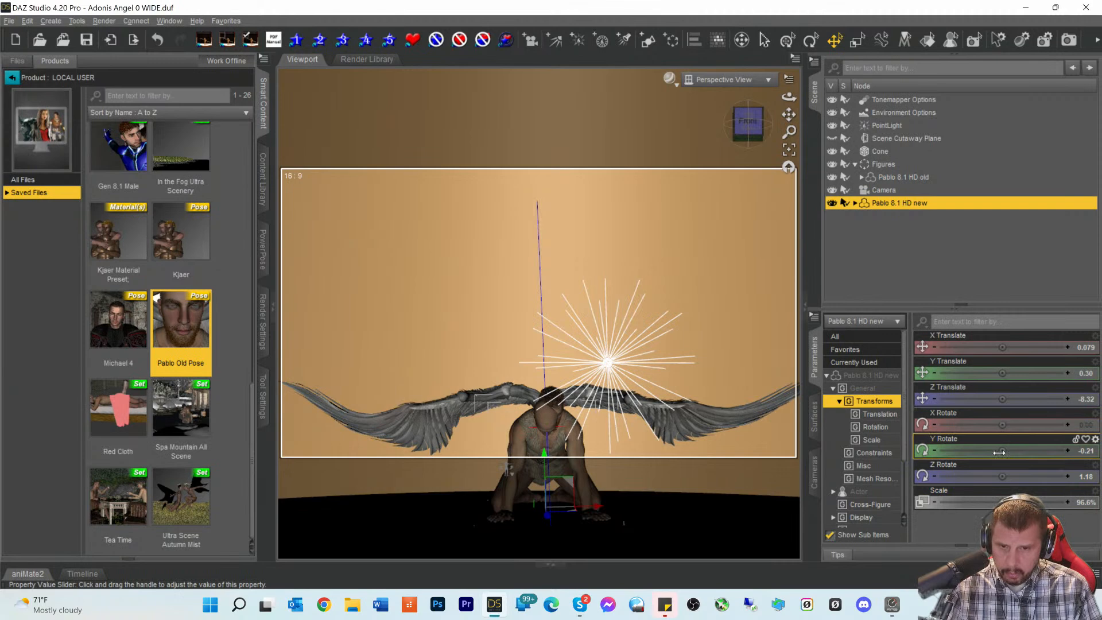
# - Turn Pablo 8.1 HD new to Y Rotate 0.70, zoom onto head and torso, then return to Saved Files
pyautogui.moveTo(1003, 451); pyautogui.dragTo(1010, 451)
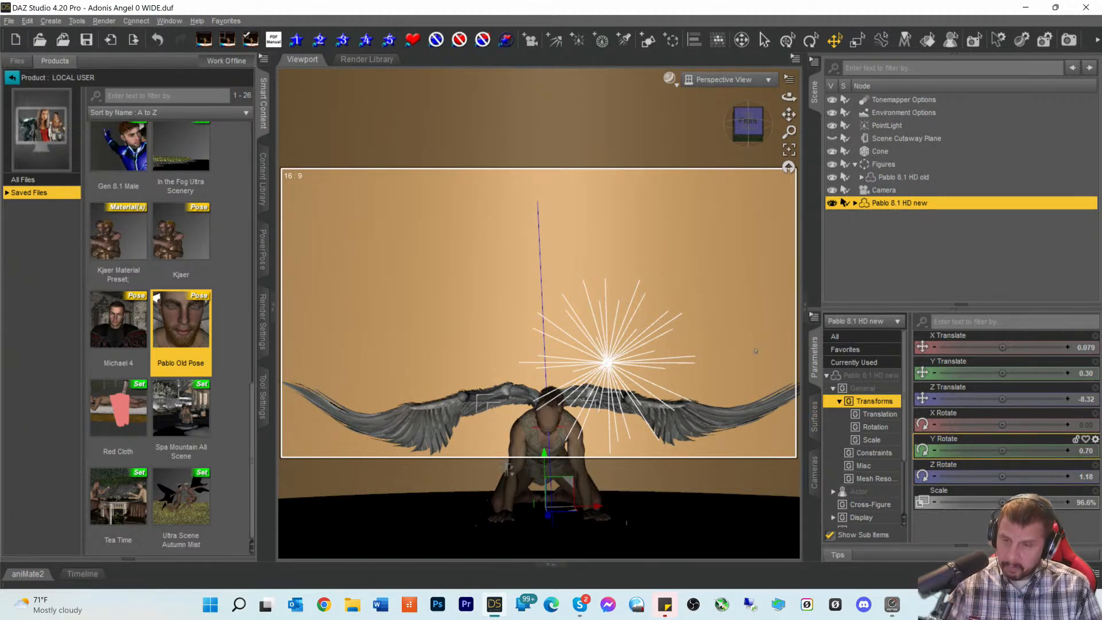
pyautogui.moveTo(762, 133); pyautogui.dragTo(788, 118)
pyautogui.scroll(5, 674, 298)
pyautogui.scroll(3, 689, 273)
pyautogui.scroll(3, 789, 115)
pyautogui.scroll(-3, 788, 115)
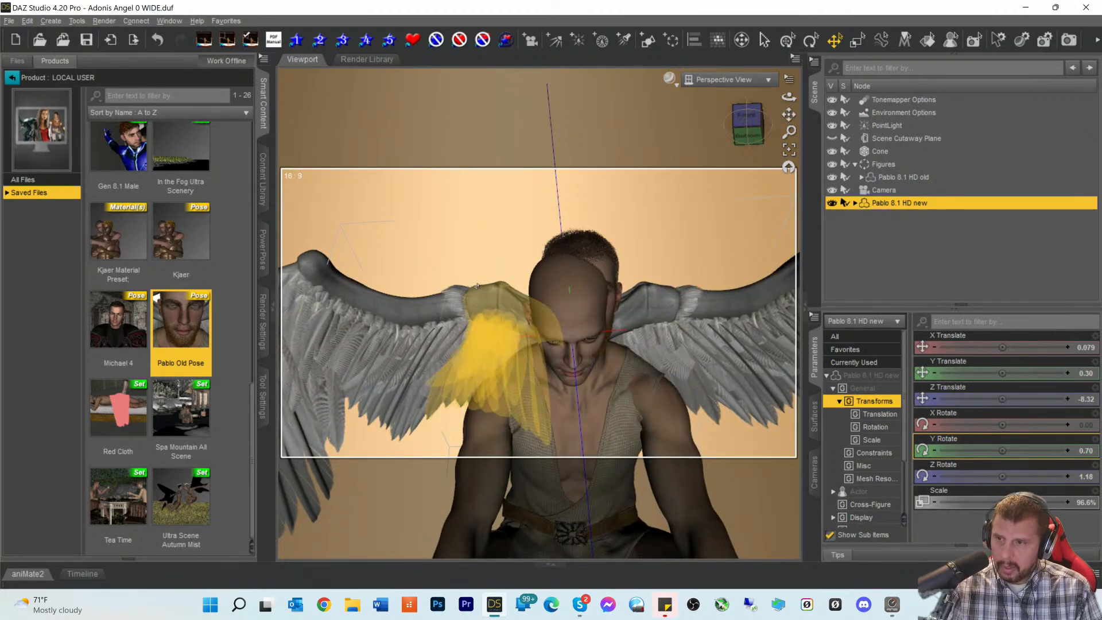
pyautogui.click(12, 77)
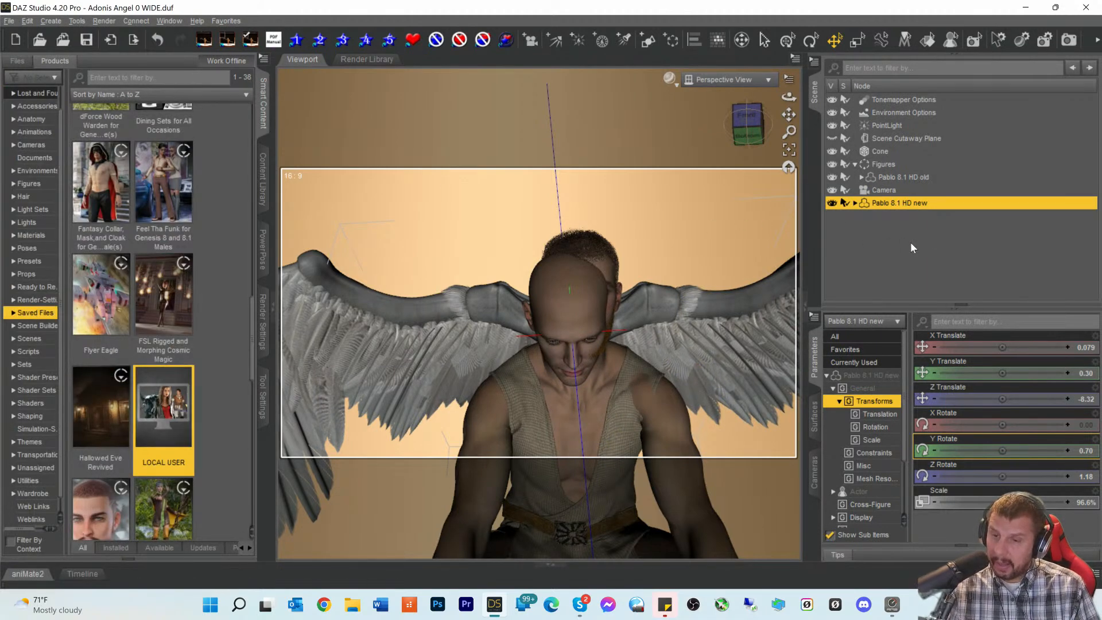
# - Fit the Pablo 8.1 Eyebrows to Pablo 8.1 HD new
pyautogui.click(861, 176)
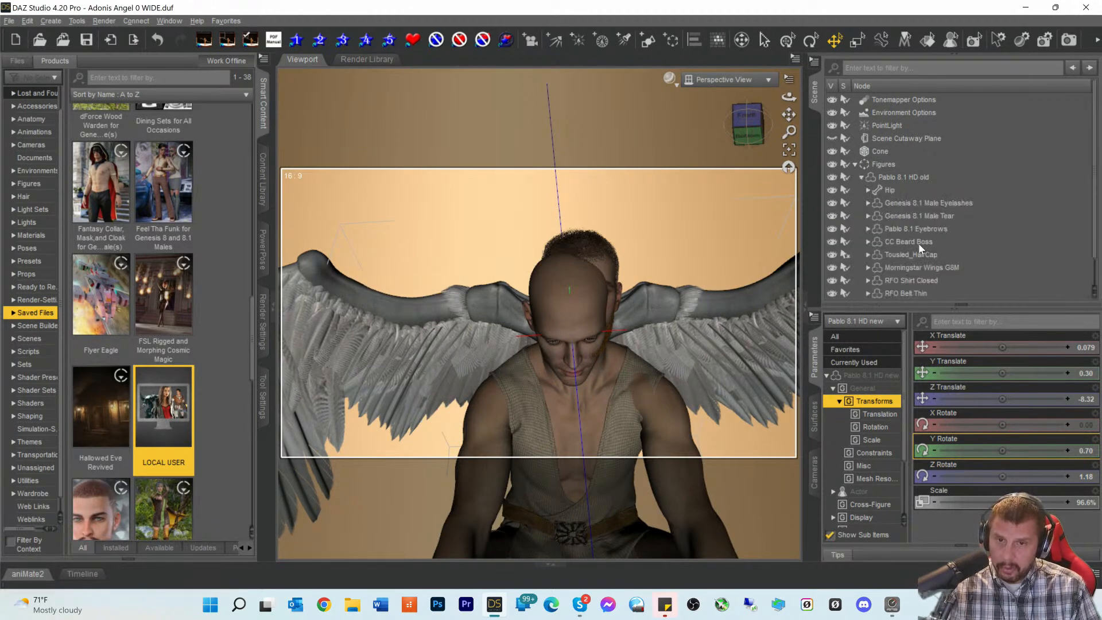
pyautogui.scroll(-1, 918, 242)
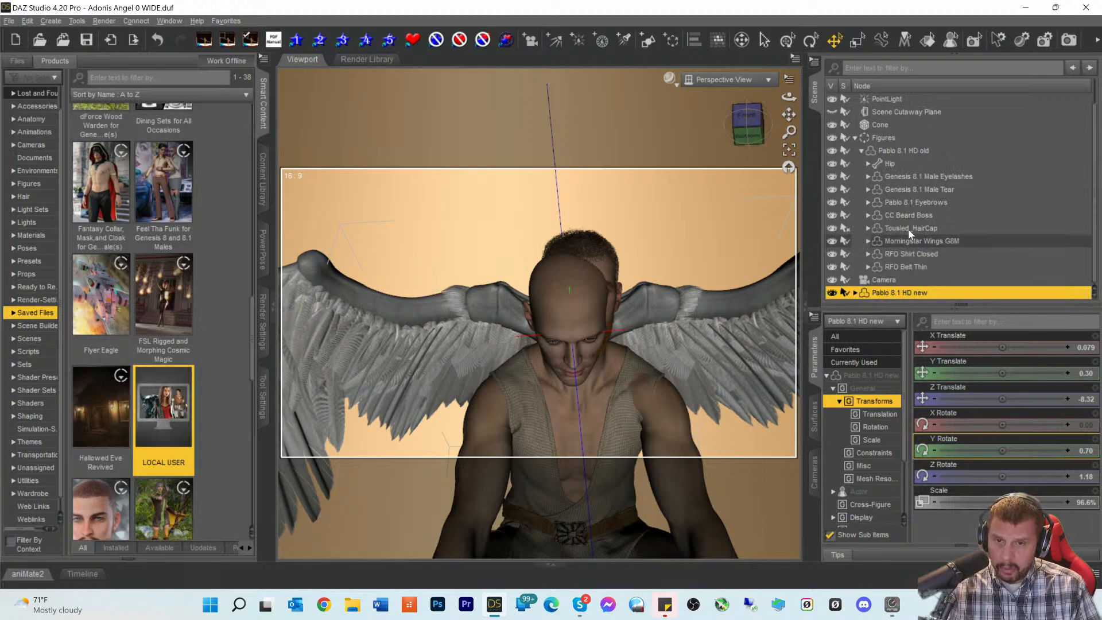
pyautogui.click(903, 213)
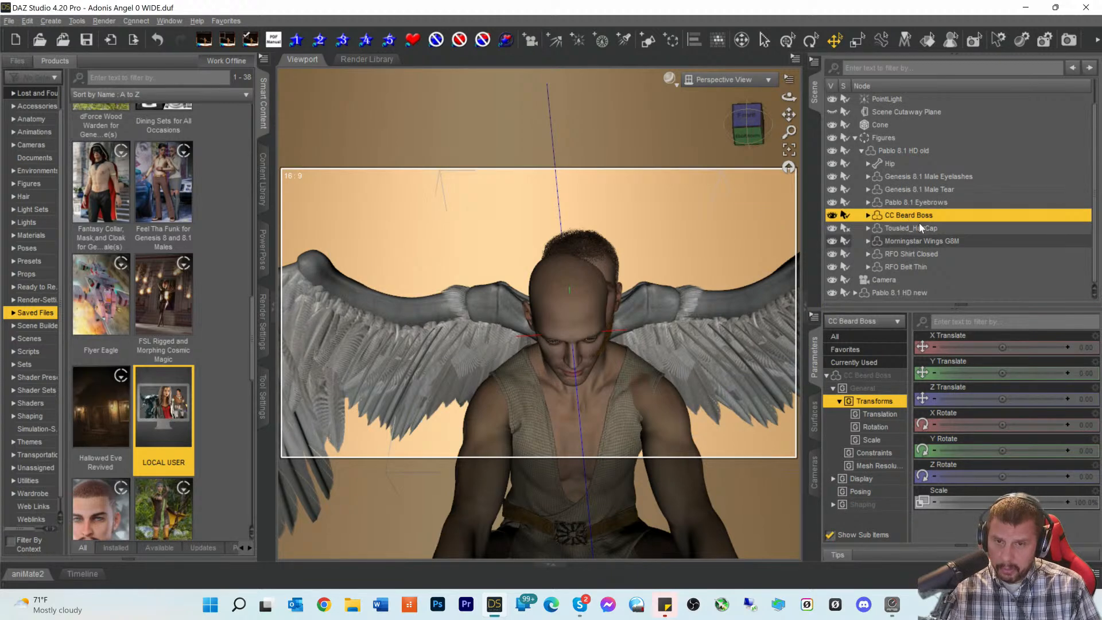
pyautogui.click(909, 203)
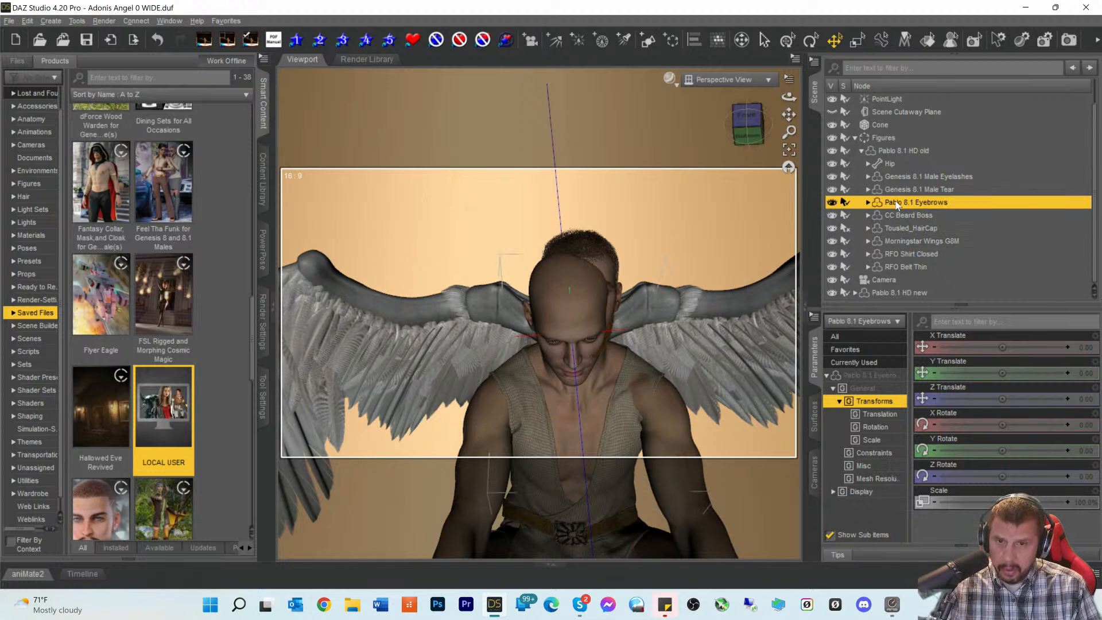
pyautogui.rightClick(897, 205)
pyautogui.click(932, 250)
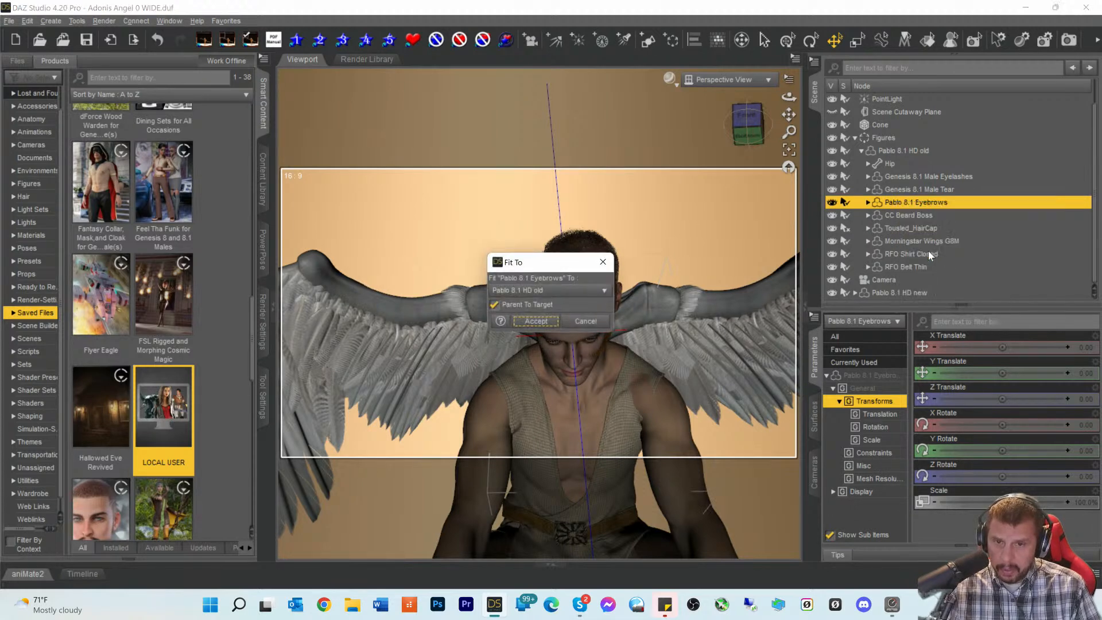
pyautogui.click(548, 290)
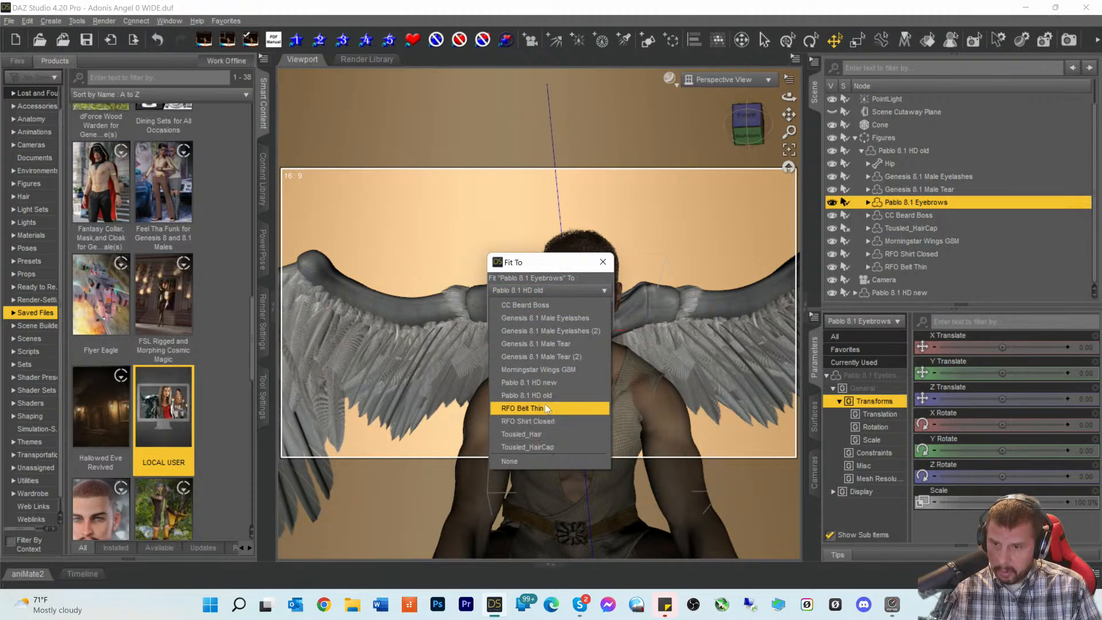
pyautogui.click(550, 386)
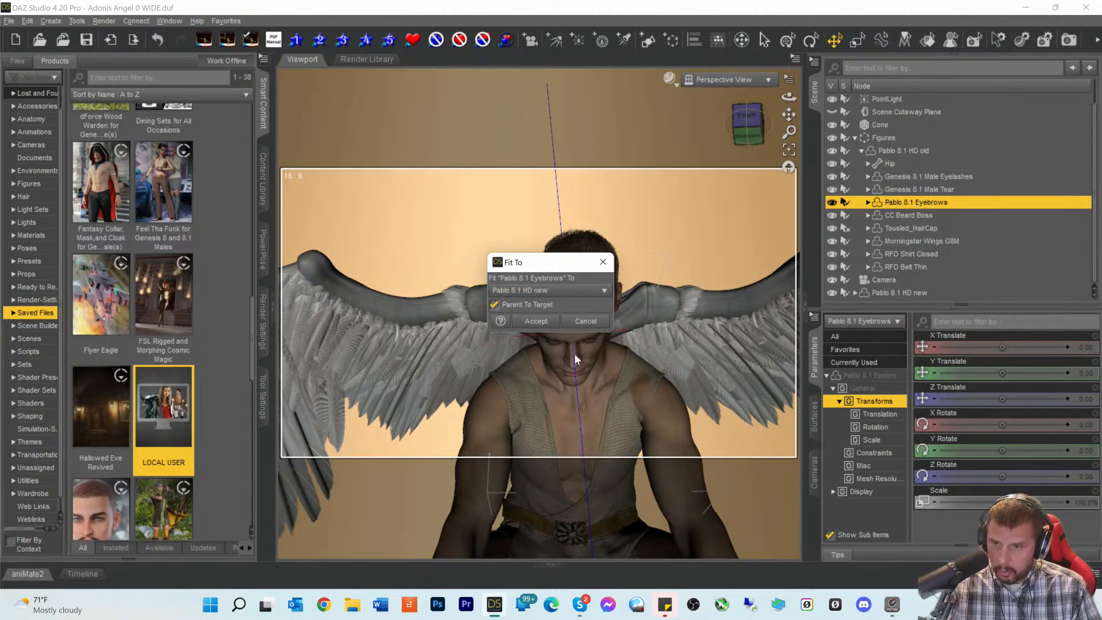
pyautogui.click(536, 321)
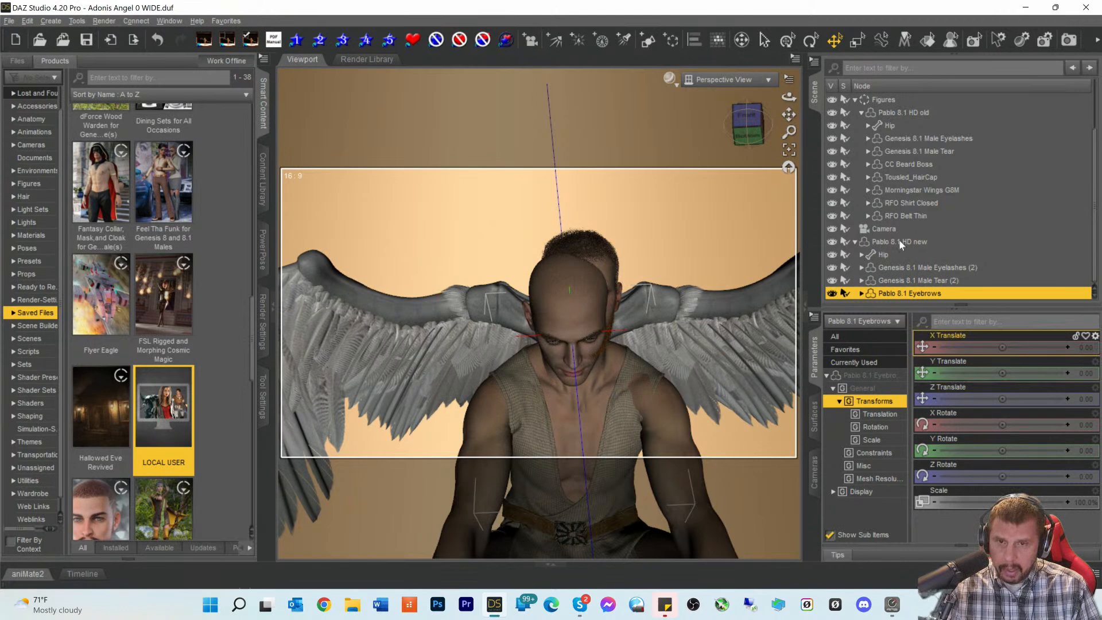
# - Fit the CC Beard Boss beard to Pablo 8.1 HD new
pyautogui.scroll(2, 899, 229)
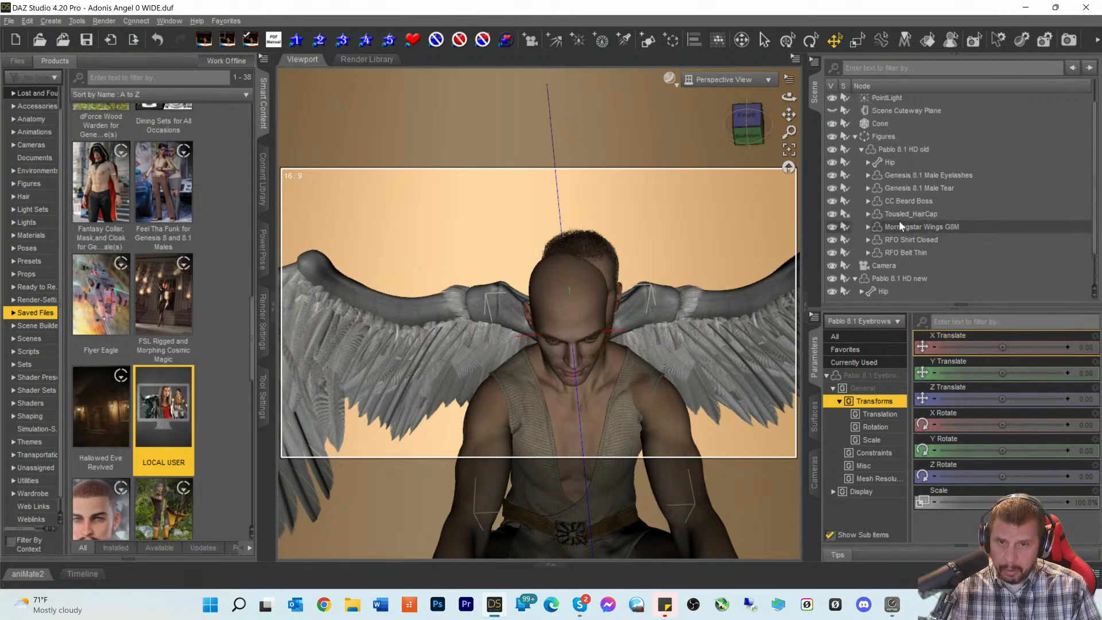
pyautogui.click(901, 205)
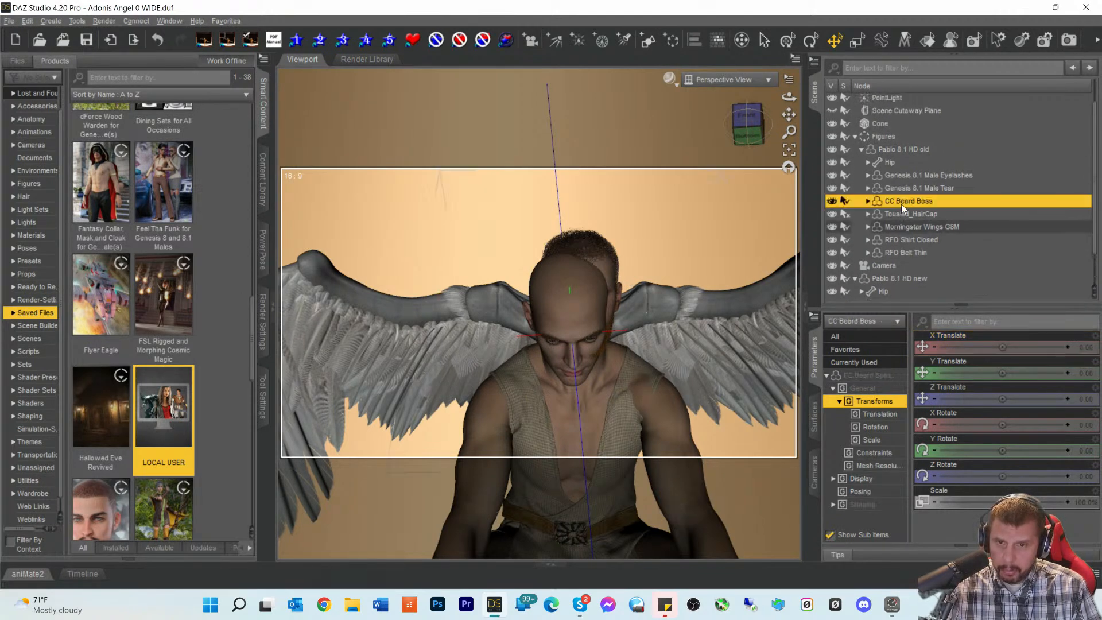
pyautogui.rightClick(901, 204)
pyautogui.click(921, 250)
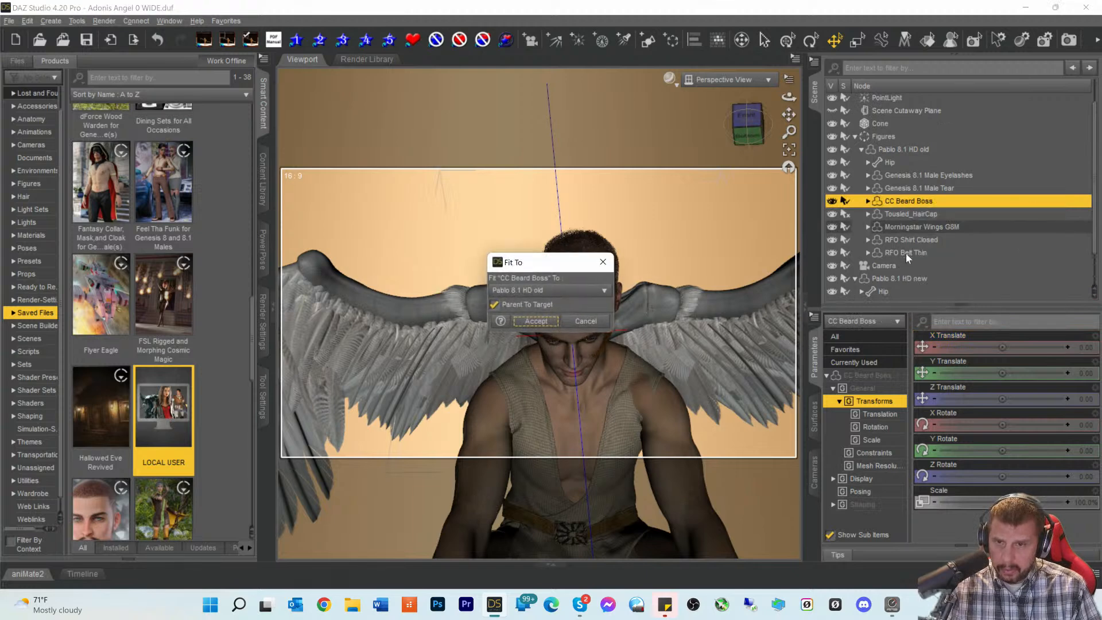
pyautogui.click(545, 291)
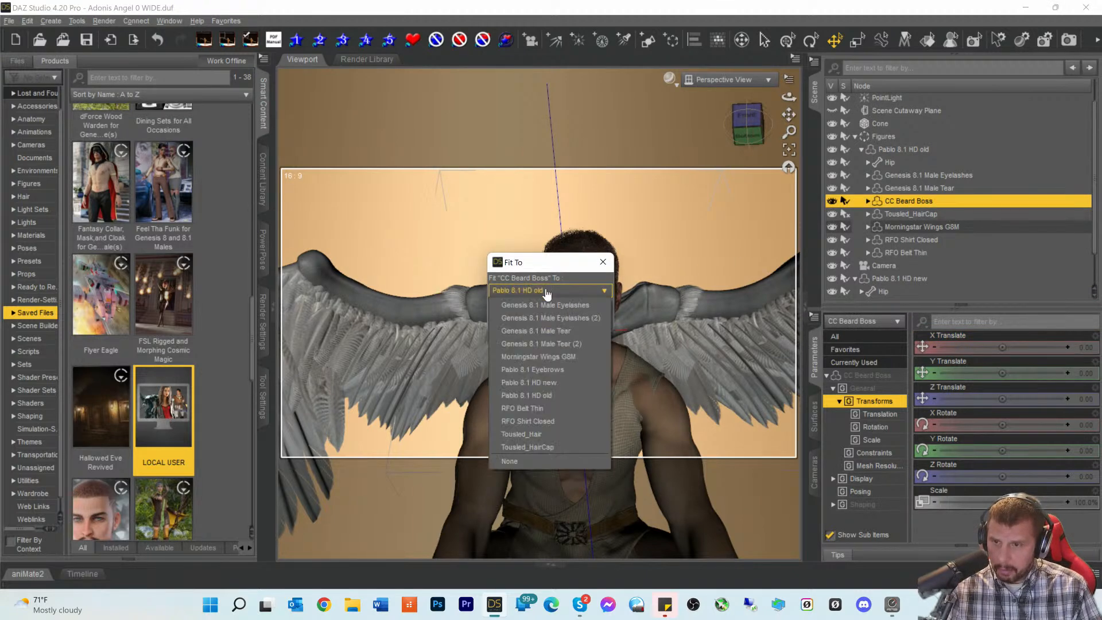
pyautogui.click(538, 383)
pyautogui.click(555, 326)
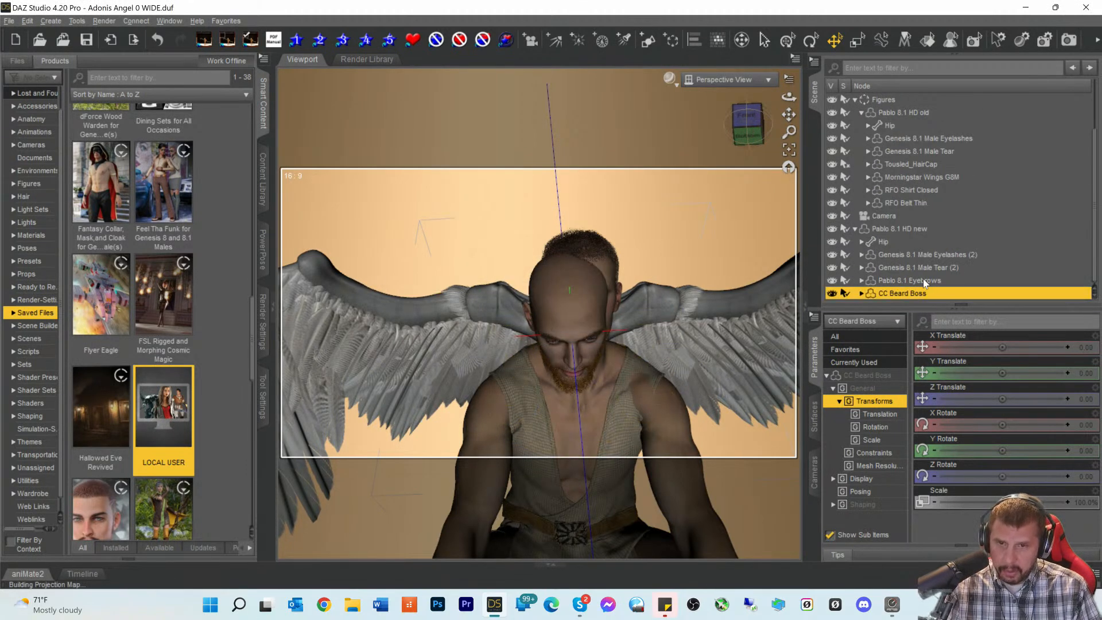
# - Fit Tousled_HairCap to Pablo 8.1 HD new
pyautogui.click(904, 164)
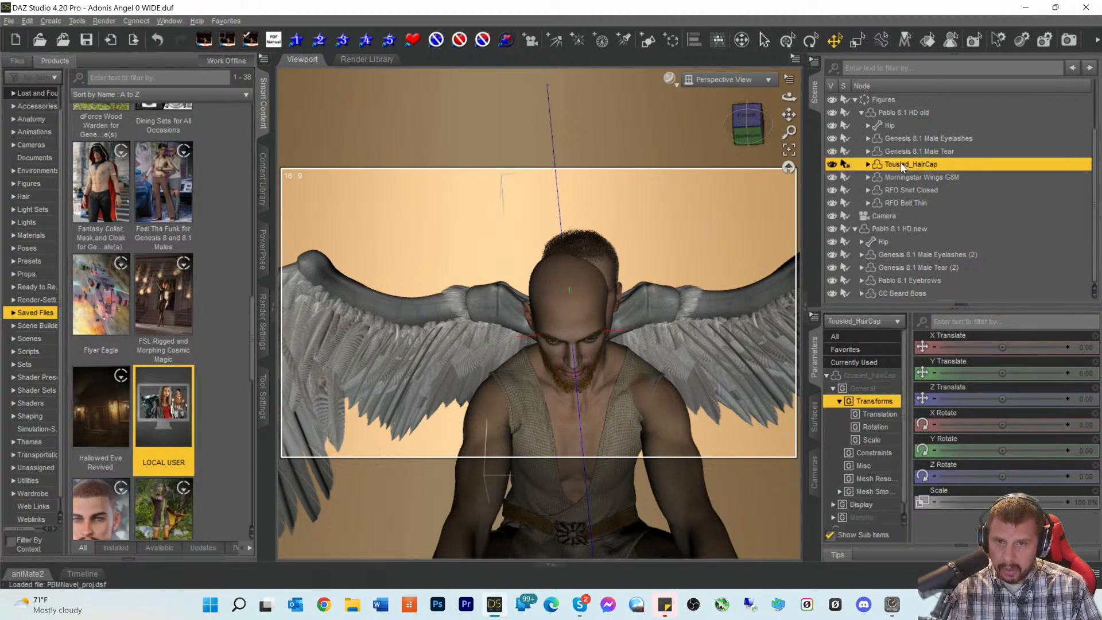
pyautogui.rightClick(901, 165)
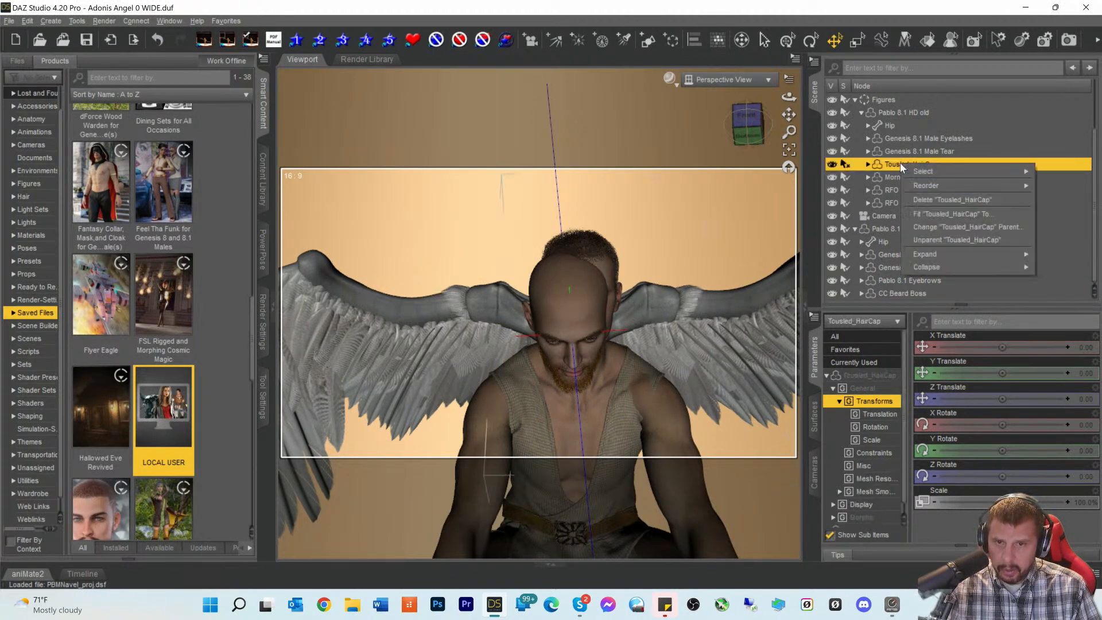
pyautogui.click(918, 214)
pyautogui.click(534, 291)
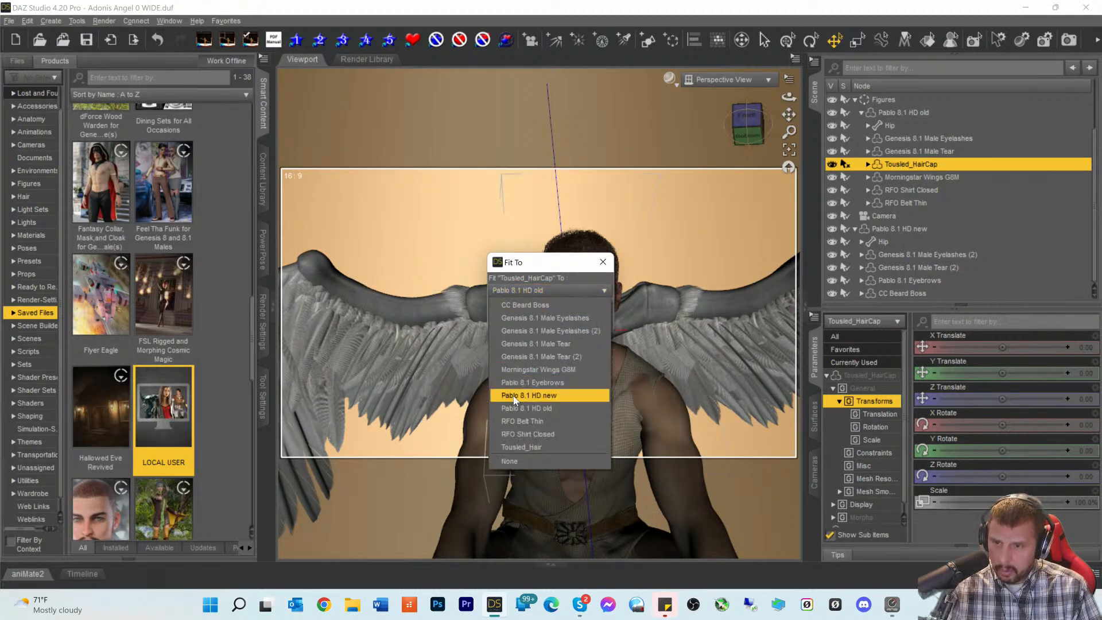
pyautogui.click(514, 396)
pyautogui.click(535, 318)
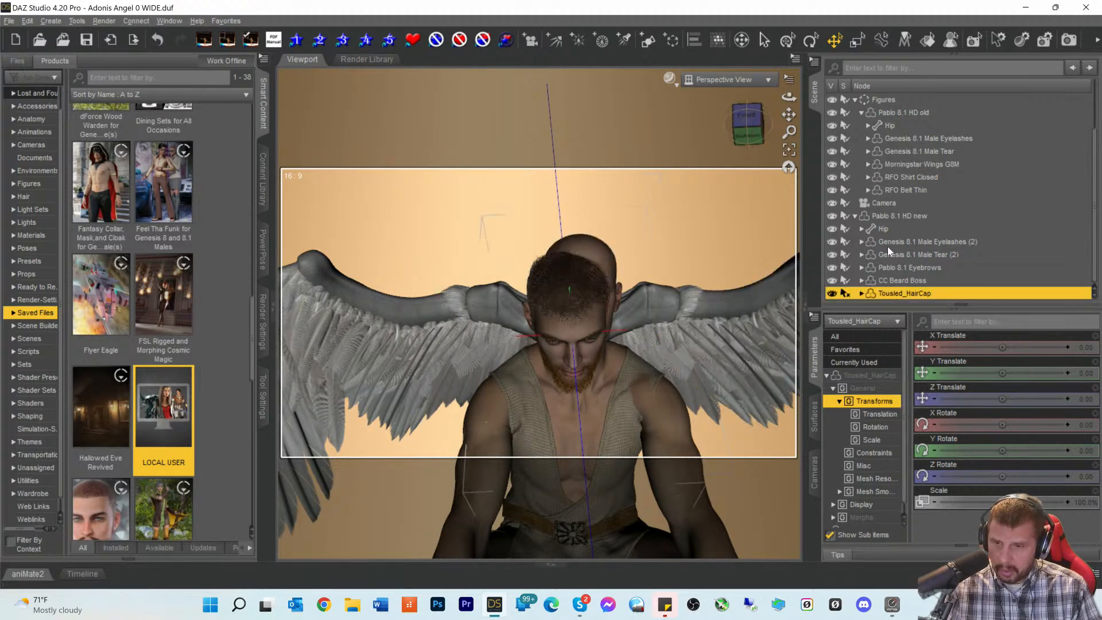
pyautogui.click(897, 165)
# - Fit the Morningstar Wings G8M to Pablo 8.1 HD new
pyautogui.rightClick(896, 164)
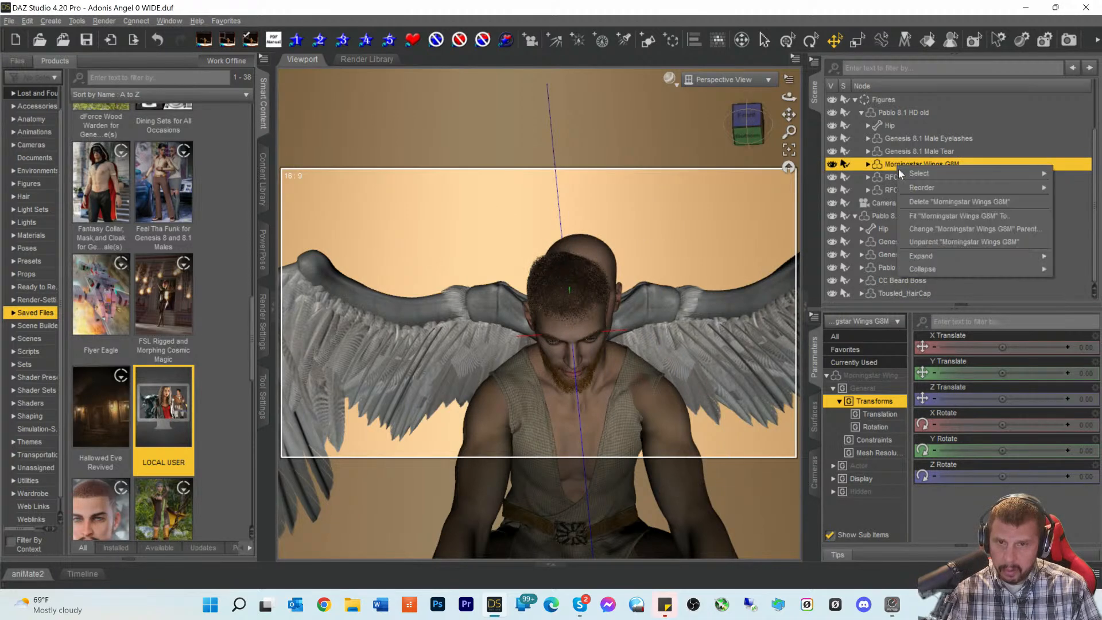
pyautogui.click(911, 214)
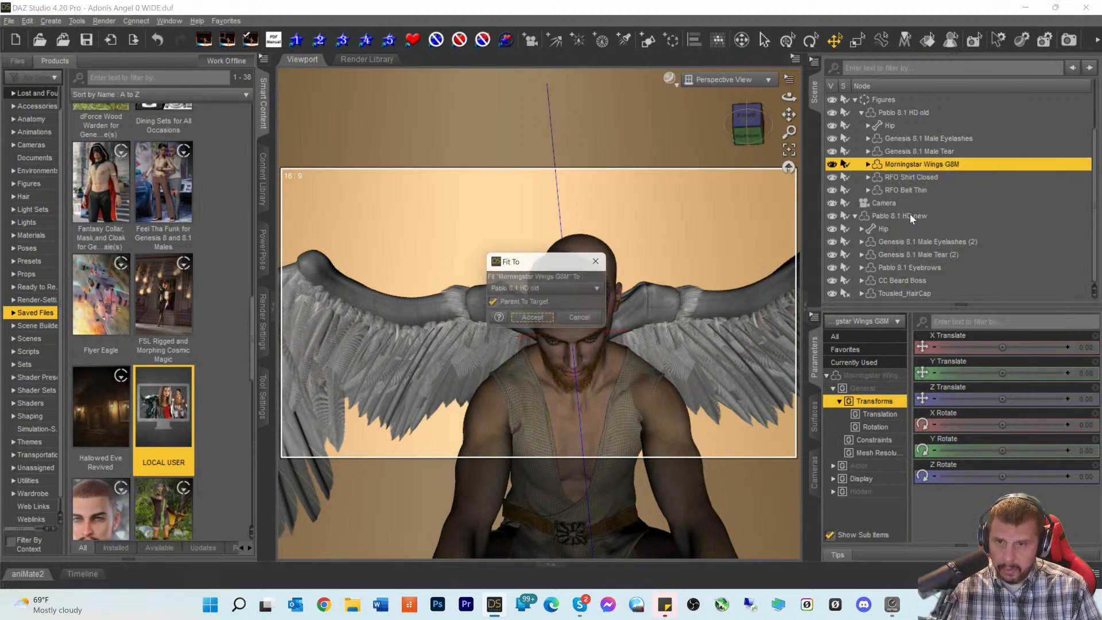
pyautogui.click(519, 291)
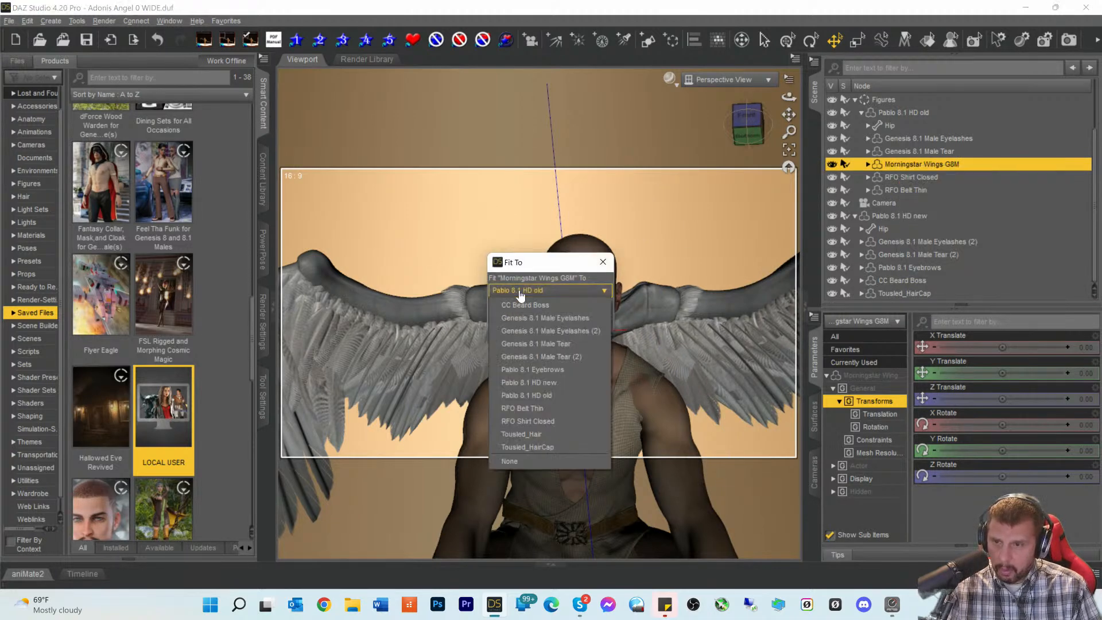
pyautogui.click(521, 383)
pyautogui.click(535, 321)
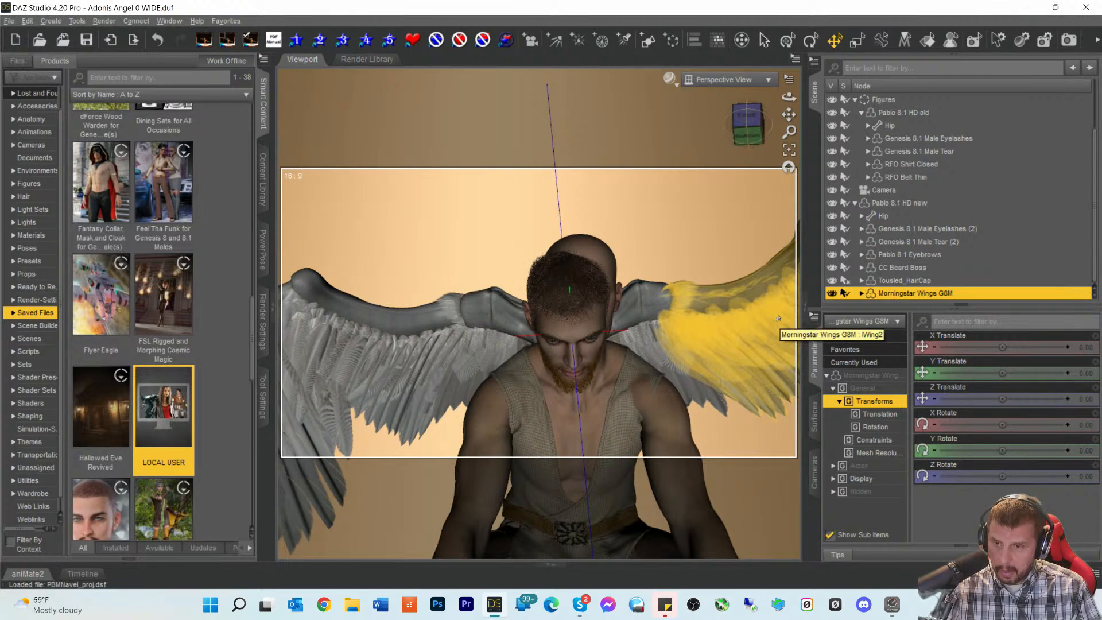
pyautogui.click(746, 110)
pyautogui.moveTo(748, 123)
pyautogui.mouseDown()
pyautogui.moveTo(747, 97)
pyautogui.moveTo(748, 117)
pyautogui.mouseUp()
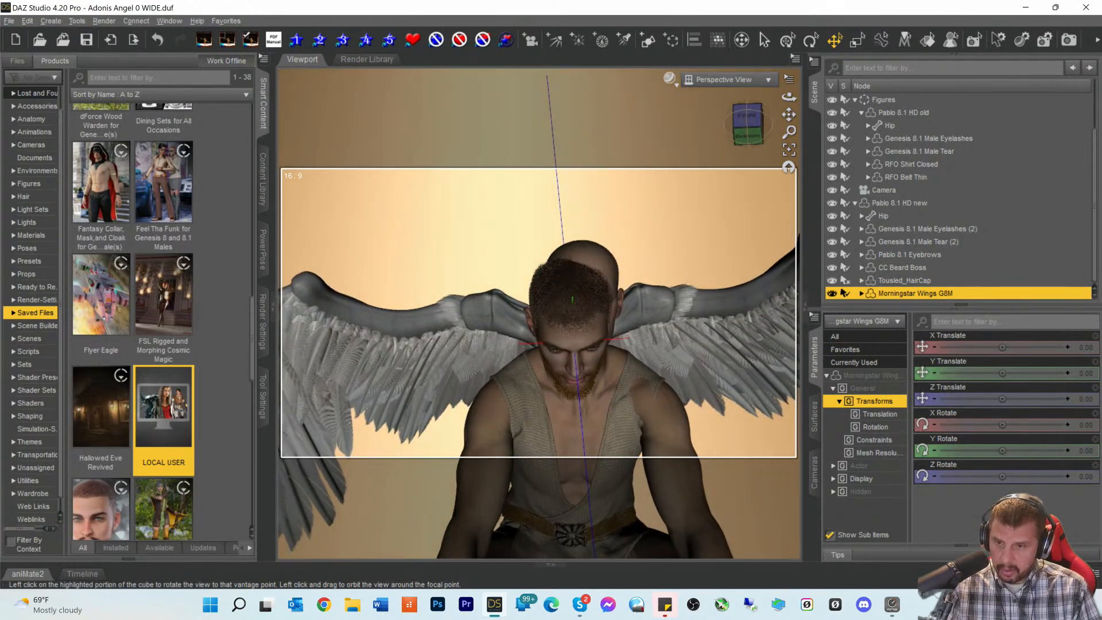
# - Fit RFO Shirt Closed to Pablo 8.1 HD new
pyautogui.click(899, 164)
pyautogui.rightClick(899, 163)
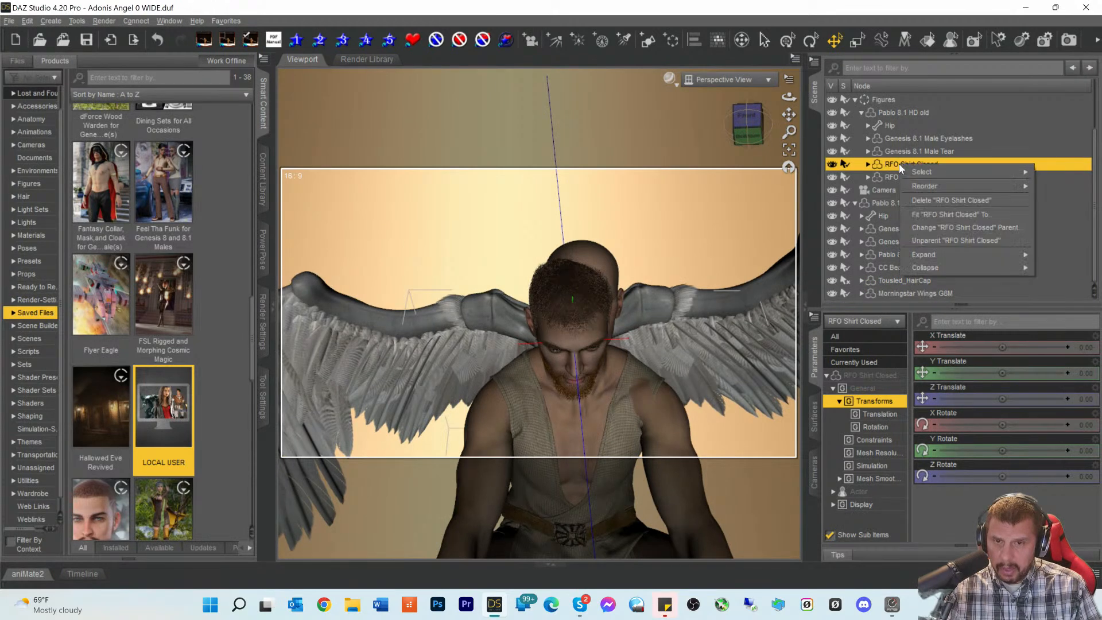
pyautogui.click(925, 215)
pyautogui.click(517, 290)
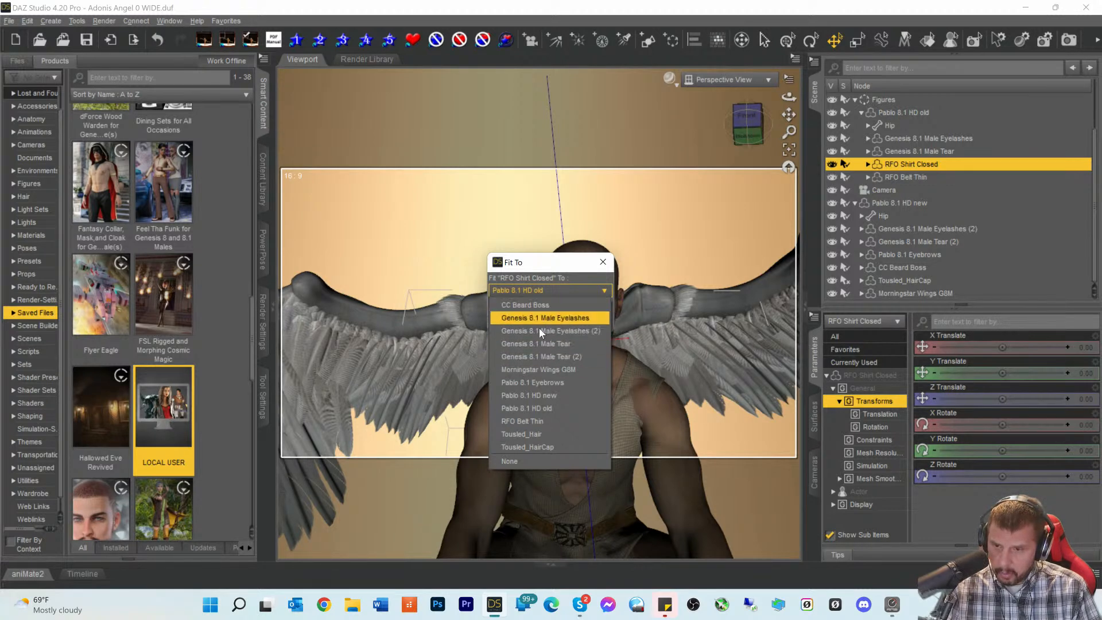
pyautogui.click(534, 396)
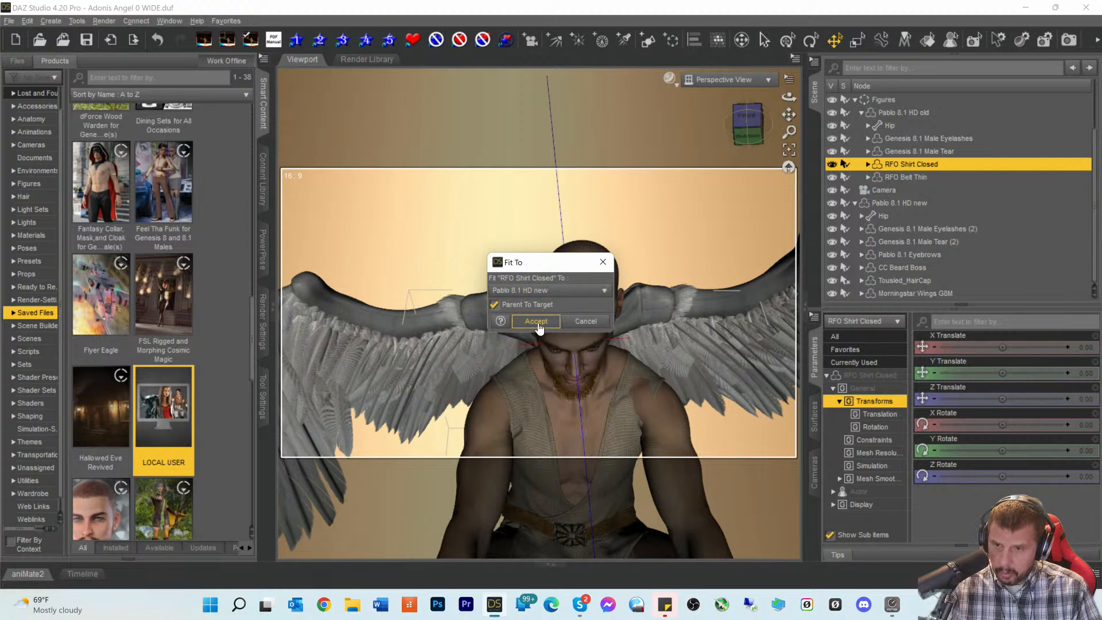
pyautogui.click(538, 322)
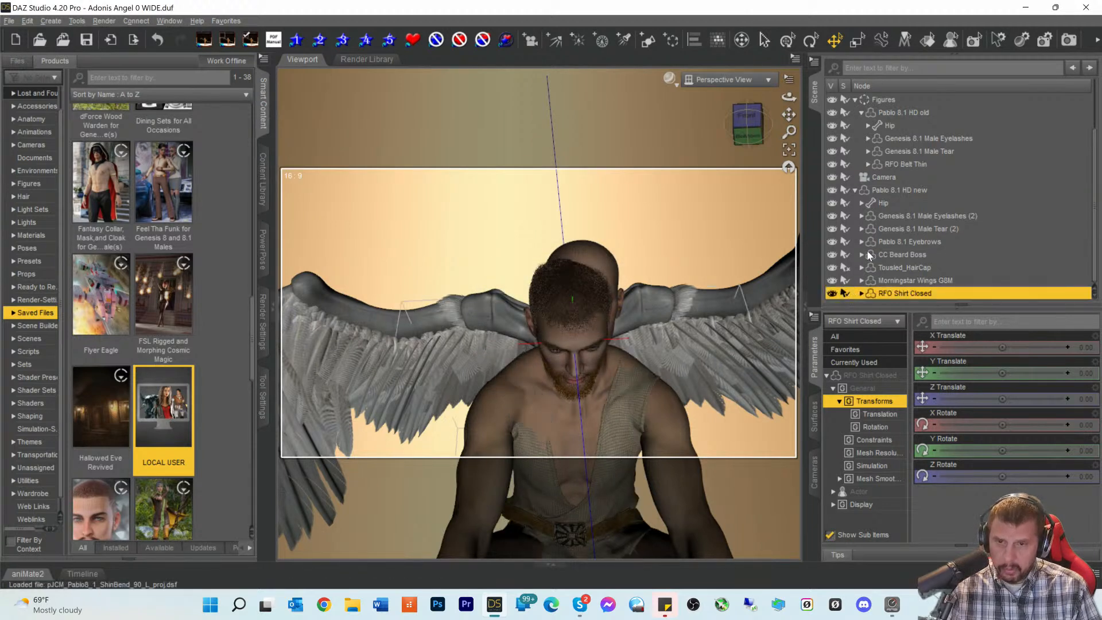
# - Fit RFO Belt Thin to Pablo 8.1 HD new
pyautogui.click(897, 162)
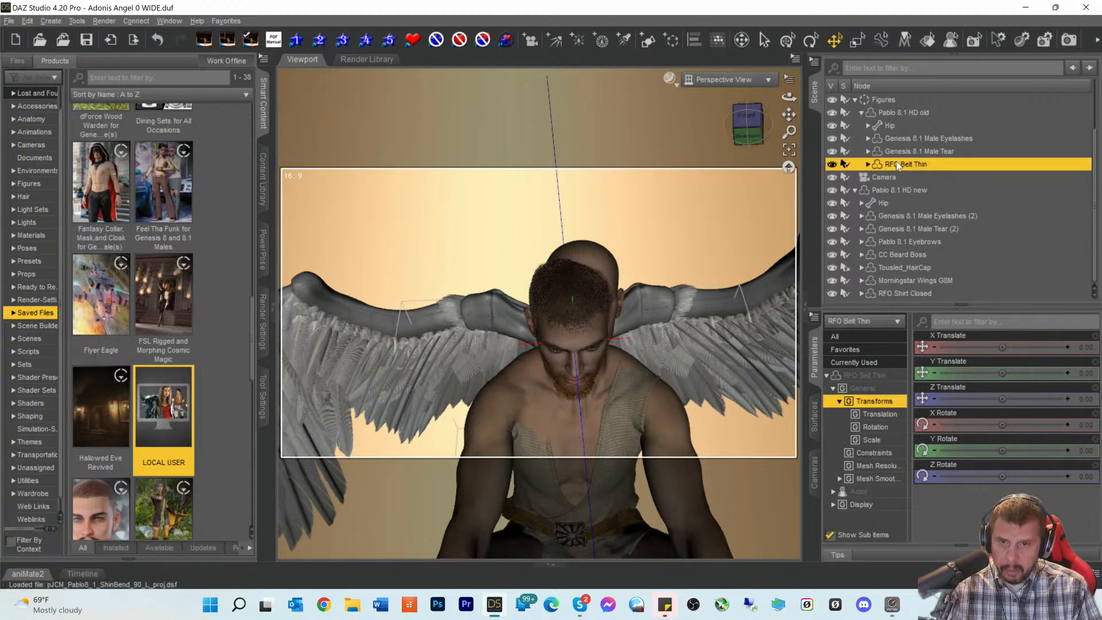
pyautogui.rightClick(896, 163)
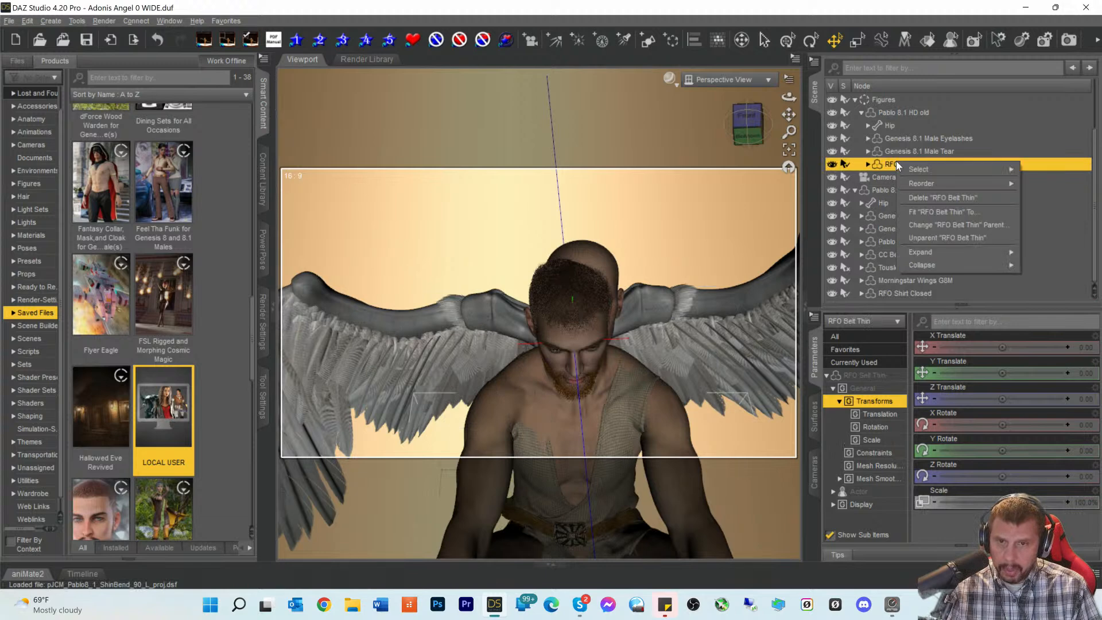
pyautogui.click(925, 211)
pyautogui.click(525, 290)
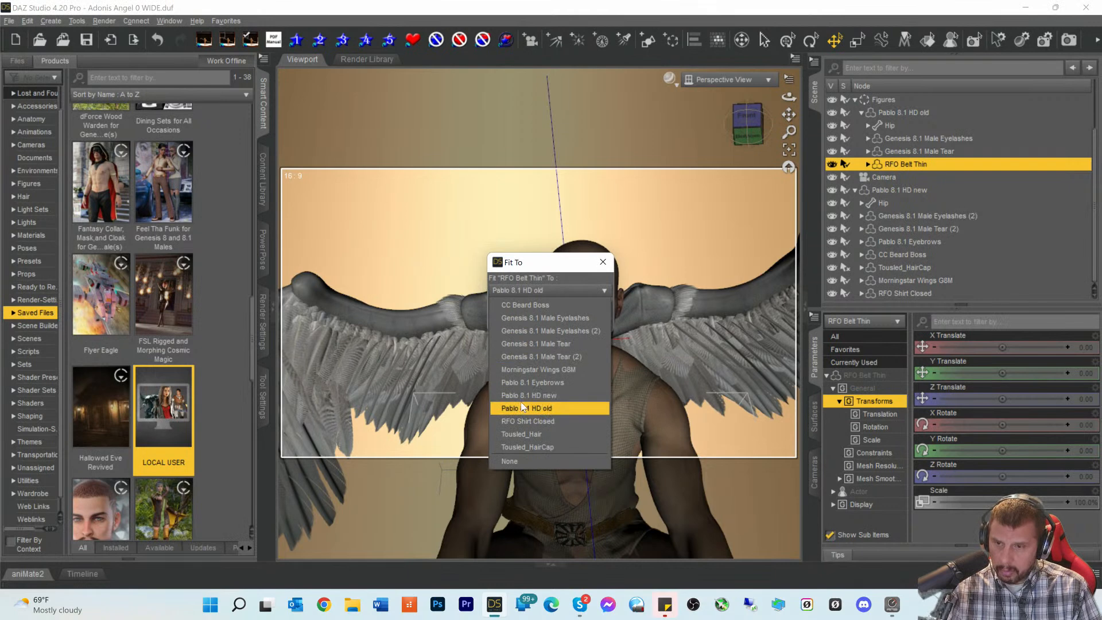
pyautogui.click(521, 396)
pyautogui.click(542, 321)
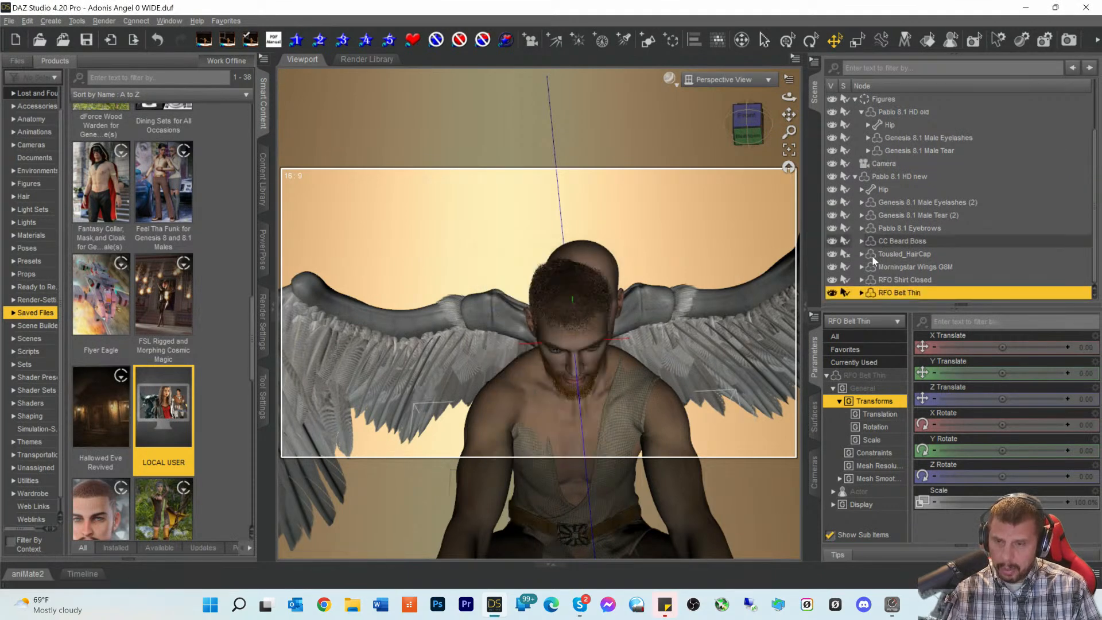
# - Hide Pablo 8.1 HD old and reframe the view on the new figure
pyautogui.scroll(3, 873, 253)
pyautogui.scroll(2, 656, 275)
pyautogui.scroll(-4, 658, 271)
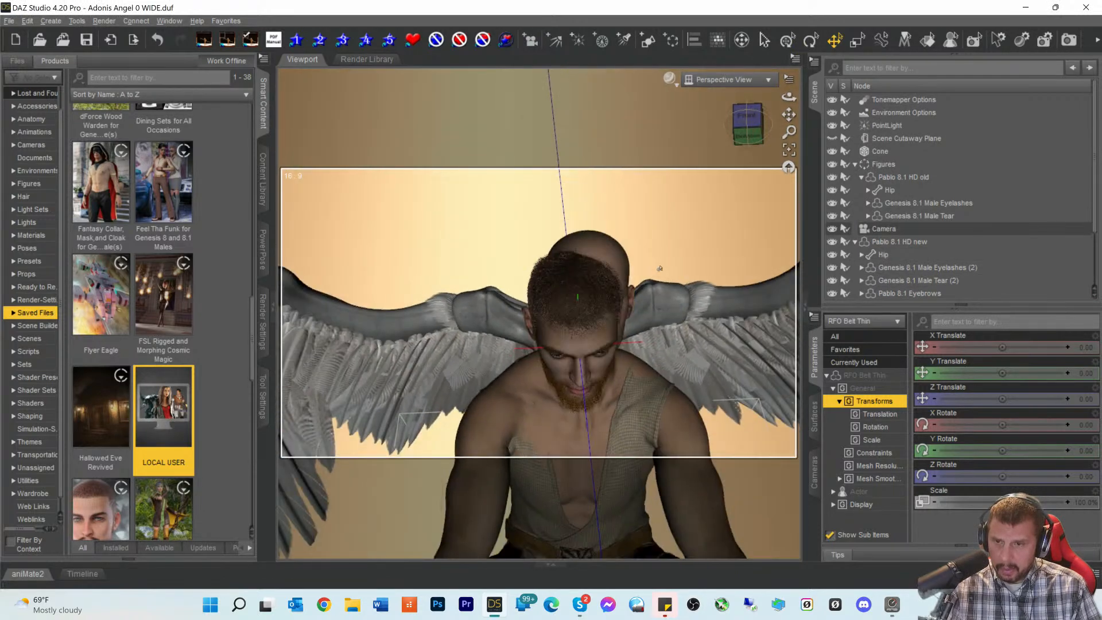
pyautogui.scroll(3, 657, 254)
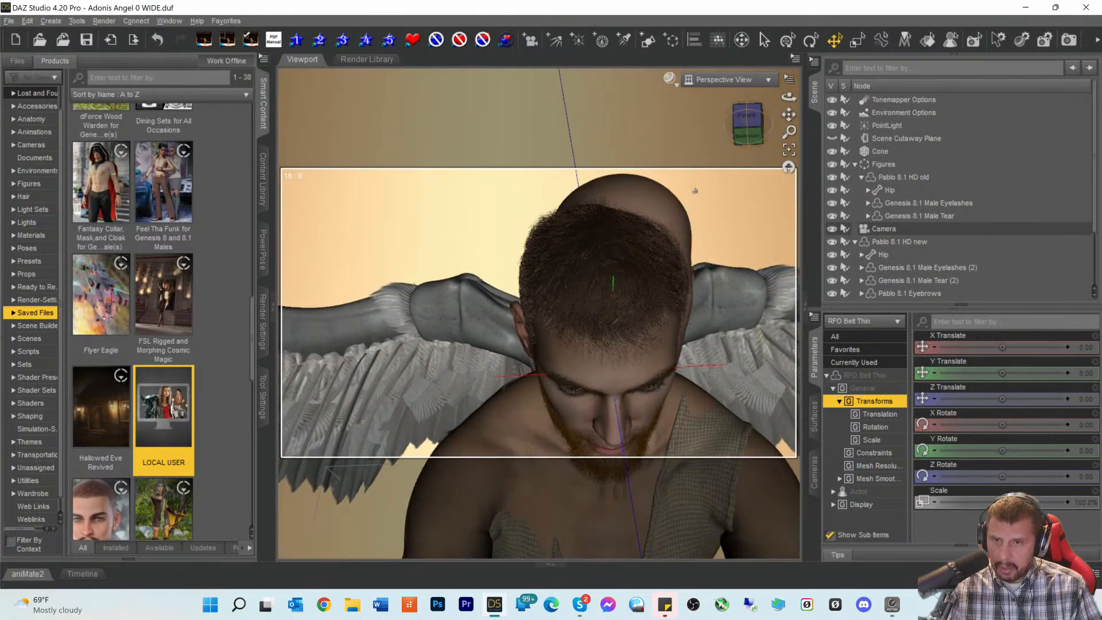
pyautogui.moveTo(748, 123); pyautogui.dragTo(781, 51)
pyautogui.scroll(-3, 738, 190)
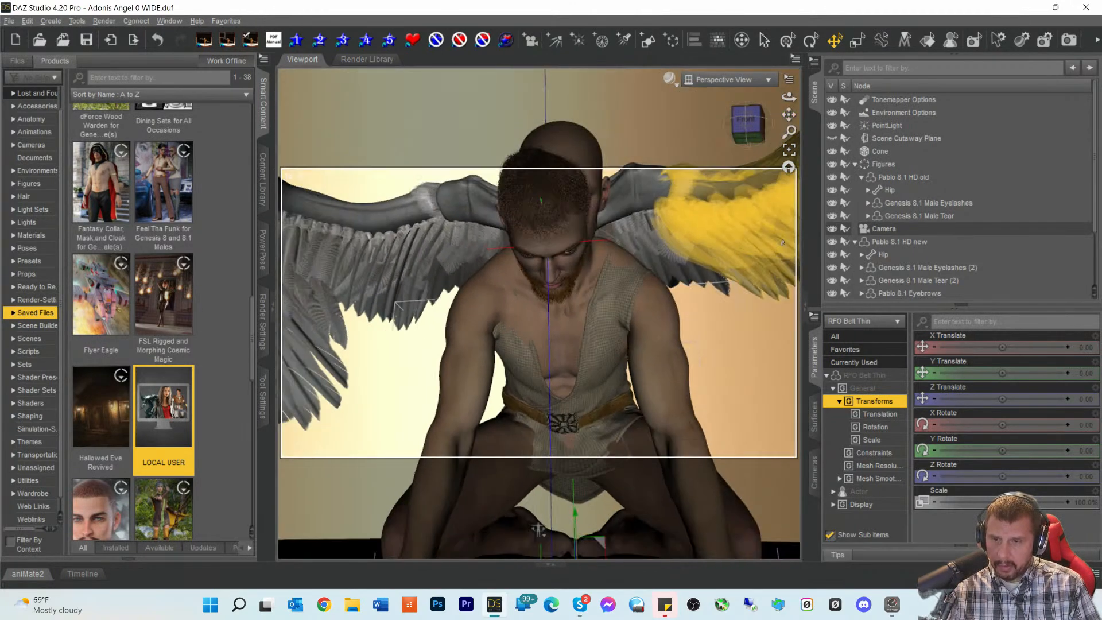
pyautogui.click(892, 177)
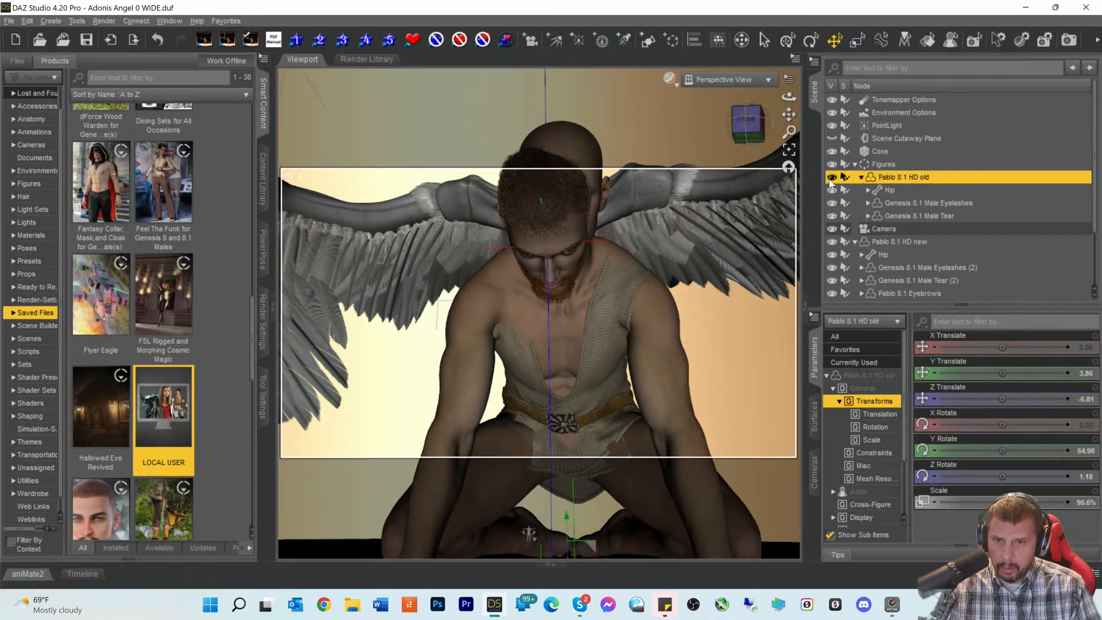
pyautogui.click(832, 177)
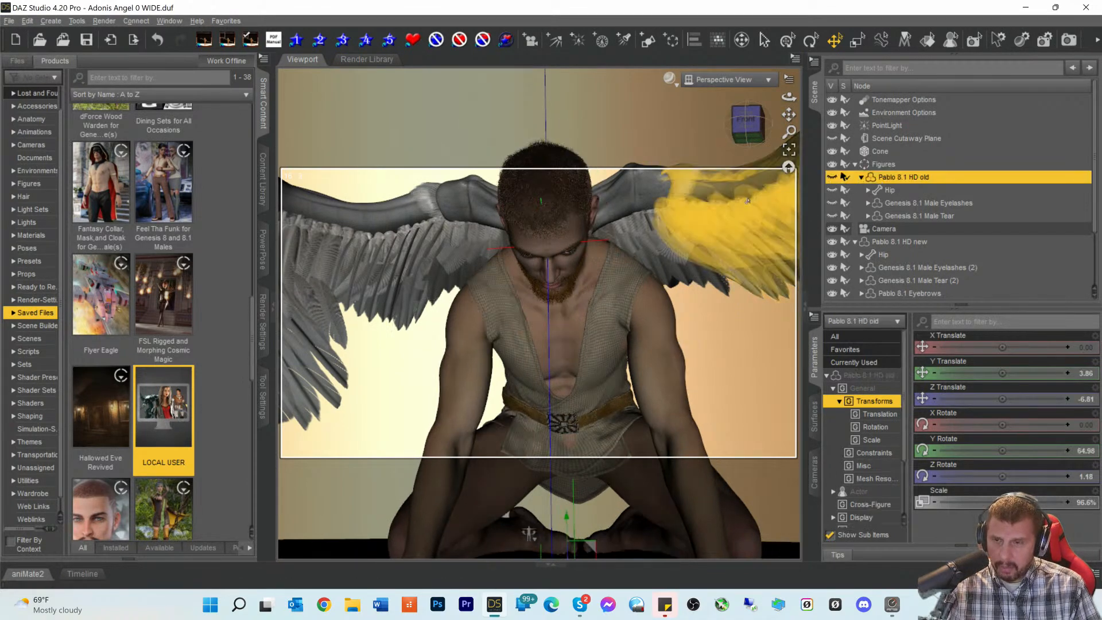
pyautogui.moveTo(748, 122)
pyautogui.mouseDown()
pyautogui.moveTo(750, 136)
pyautogui.moveTo(727, 130)
pyautogui.moveTo(752, 123)
pyautogui.mouseUp()
pyautogui.click(747, 121)
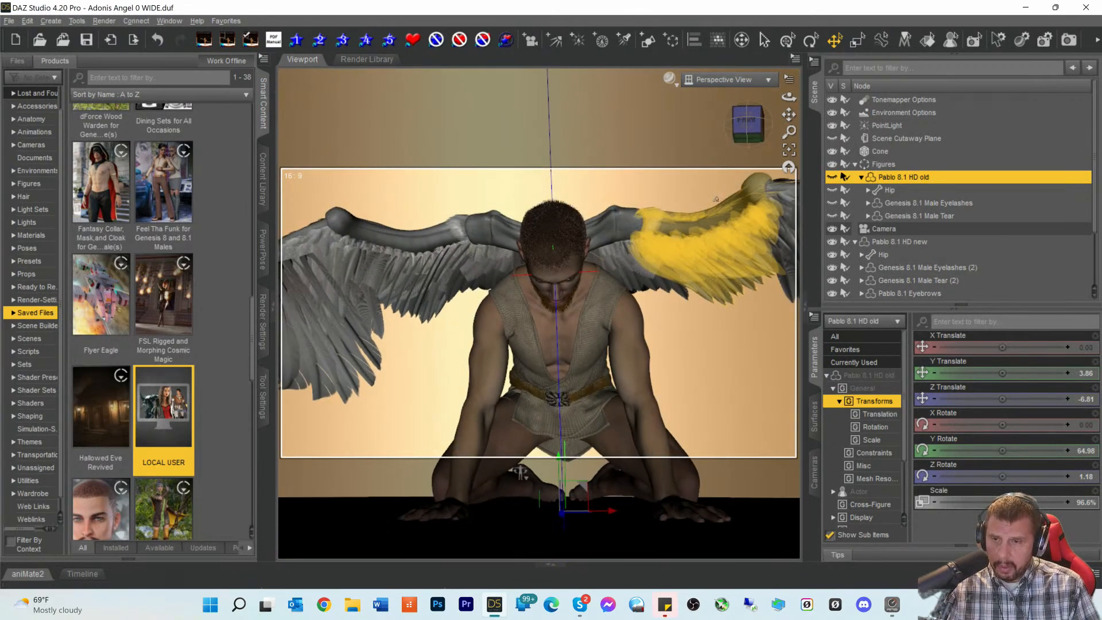
pyautogui.moveTo(747, 134)
pyautogui.mouseDown()
pyautogui.moveTo(786, 124)
pyautogui.moveTo(780, 137)
pyautogui.moveTo(750, 131)
pyautogui.moveTo(788, 122)
pyautogui.moveTo(749, 131)
pyautogui.mouseUp()
pyautogui.scroll(4, 741, 139)
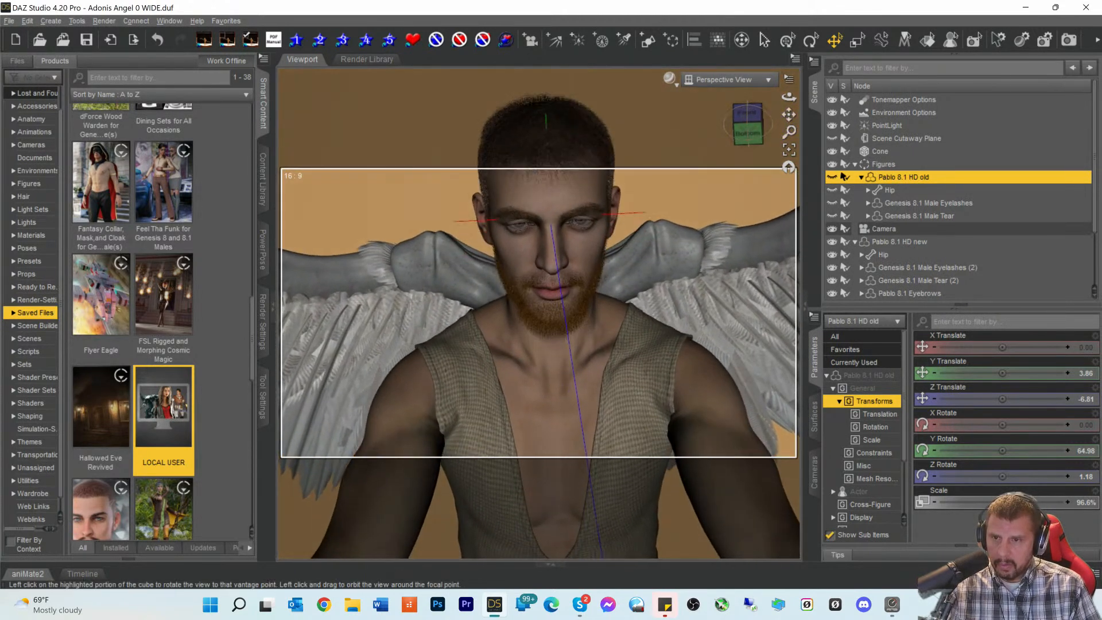
# - Switch the viewport to NVIDIA Iray preview and inspect the bearded figure
pyautogui.click(670, 80)
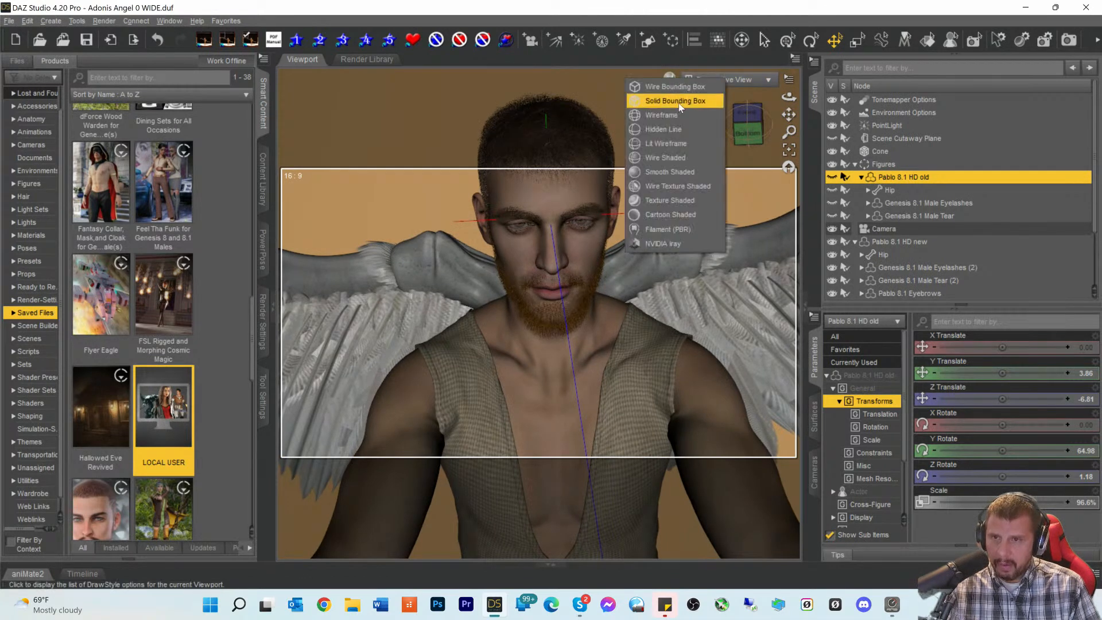
pyautogui.click(649, 245)
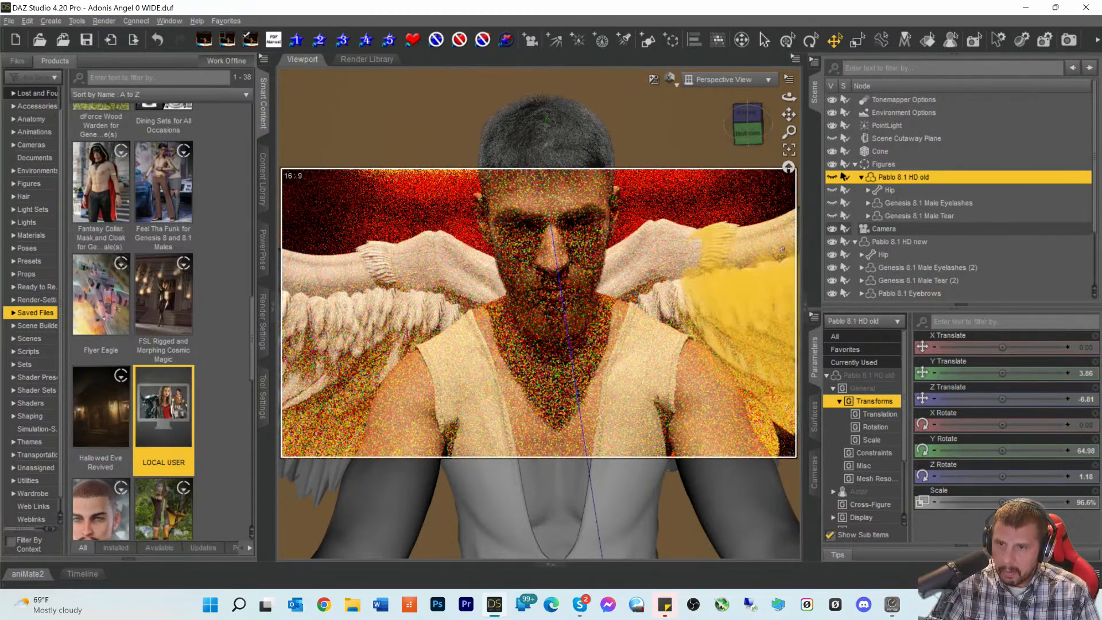
pyautogui.click(748, 132)
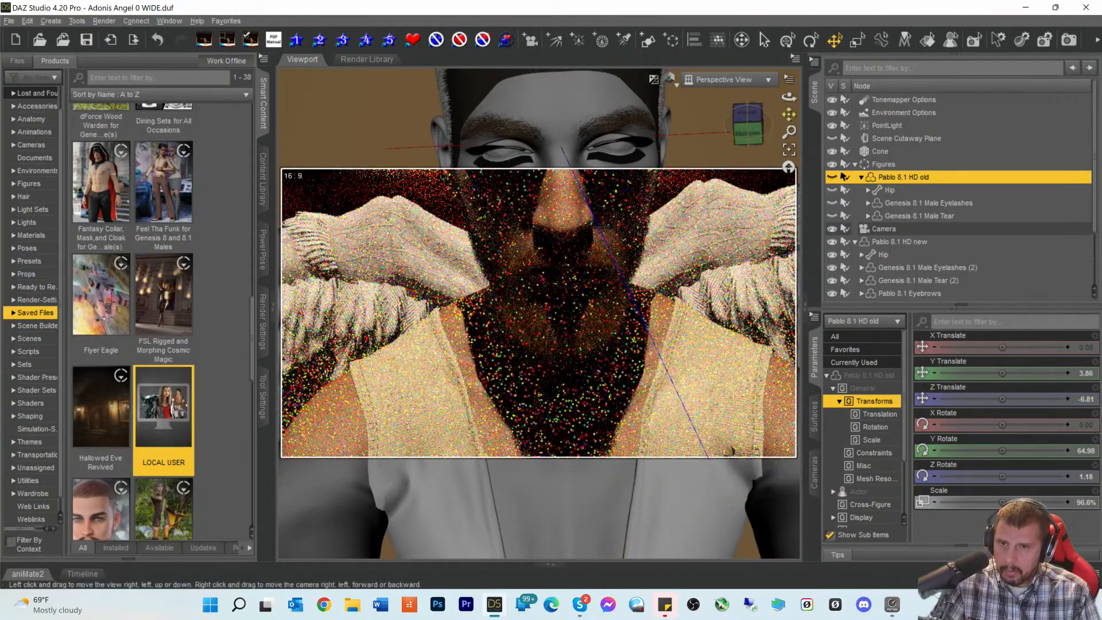
pyautogui.click(745, 131)
pyautogui.click(745, 130)
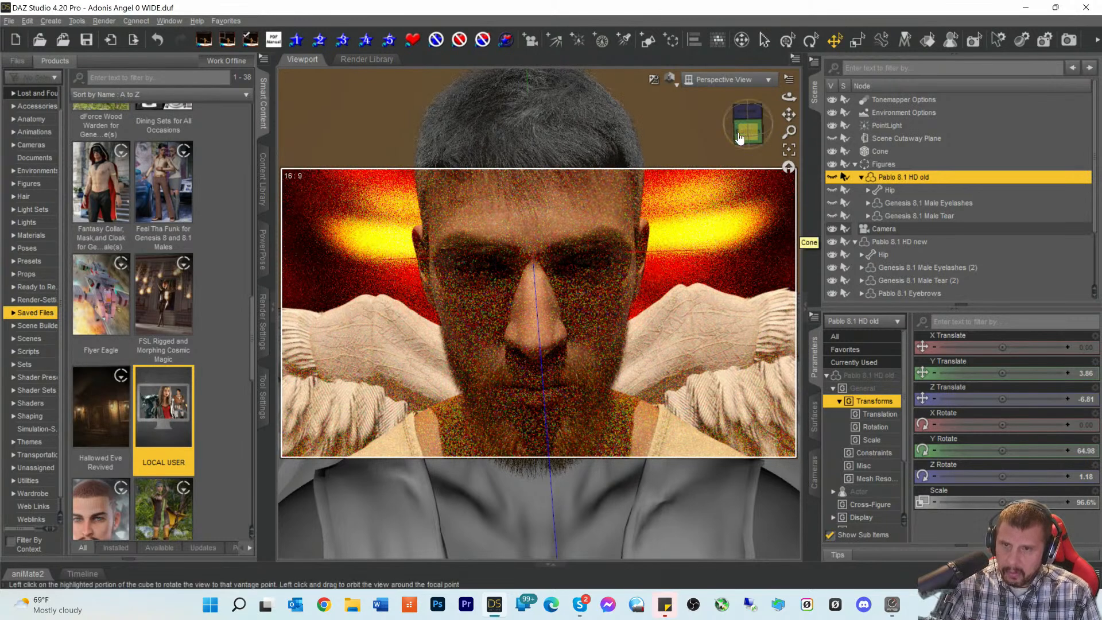
pyautogui.scroll(-2, 887, 240)
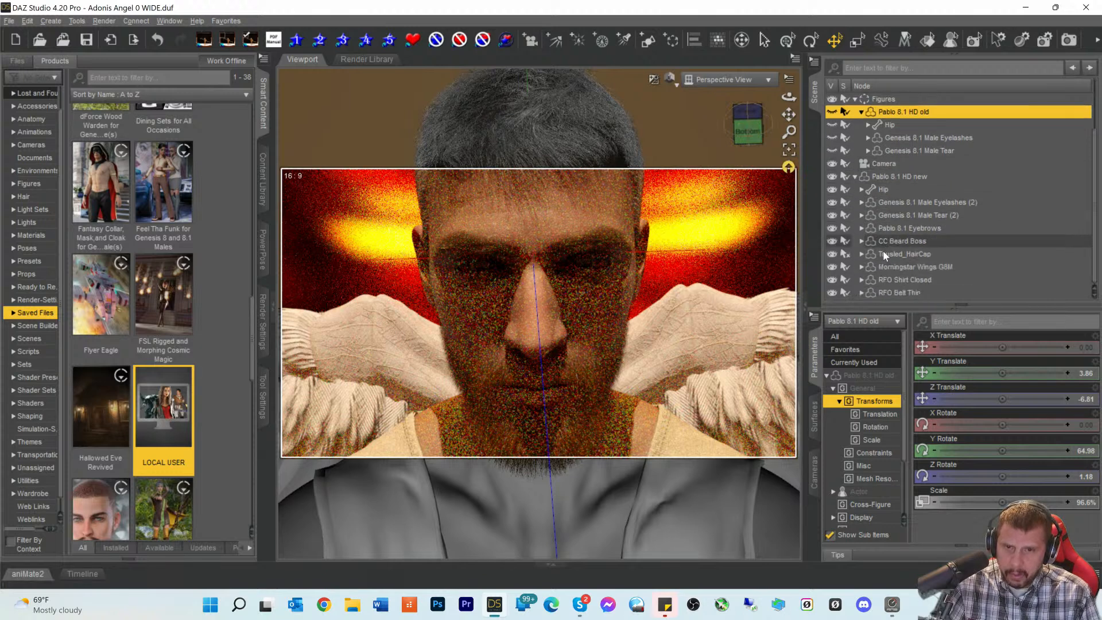
pyautogui.scroll(2, 883, 250)
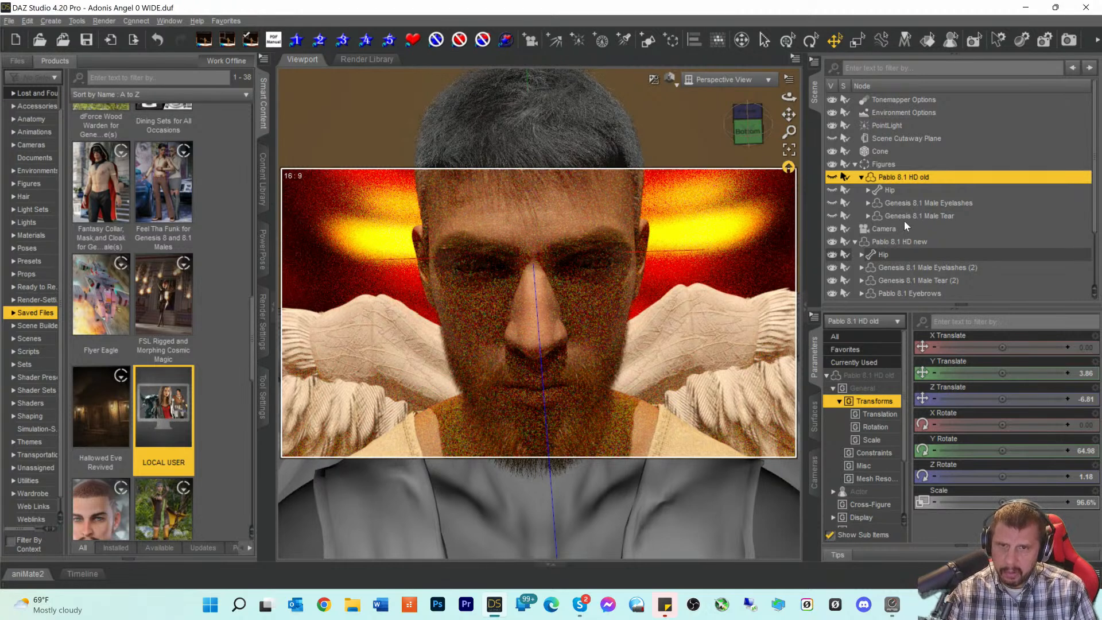
# - Delete Pablo 8.1 HD old from the scene and reframe the view
pyautogui.press('Delete')
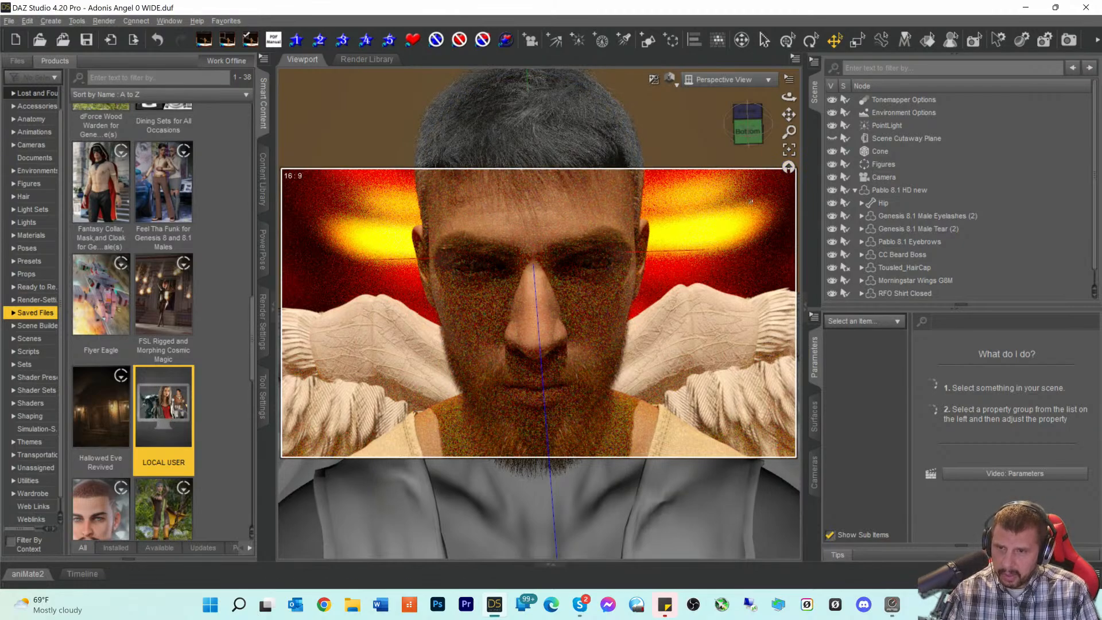
pyautogui.click(748, 137)
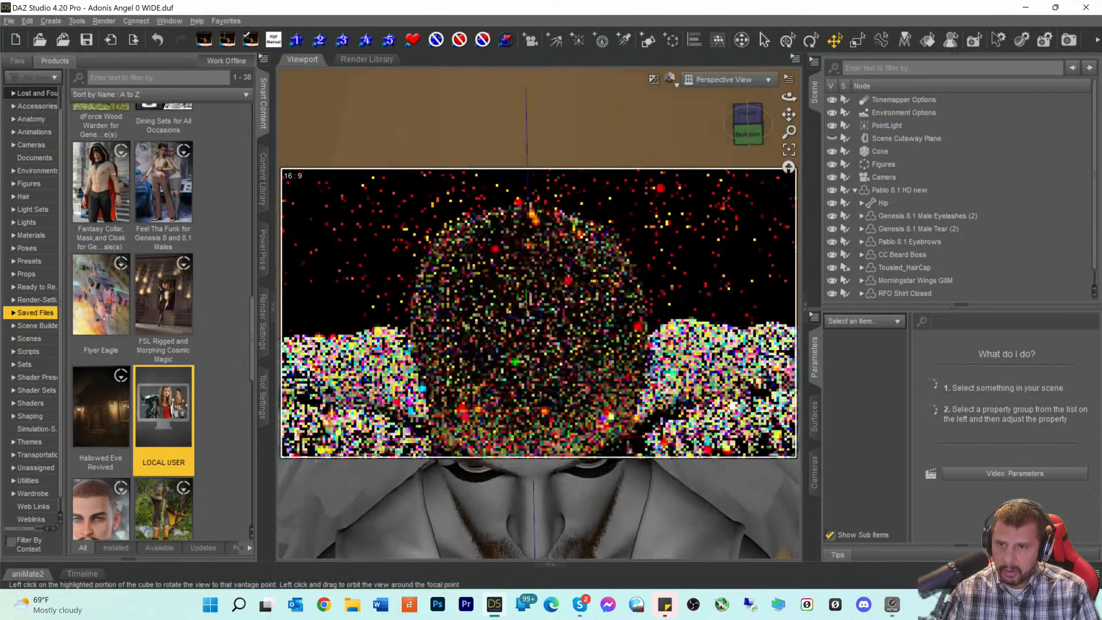
pyautogui.moveTo(788, 114); pyautogui.dragTo(732, 228)
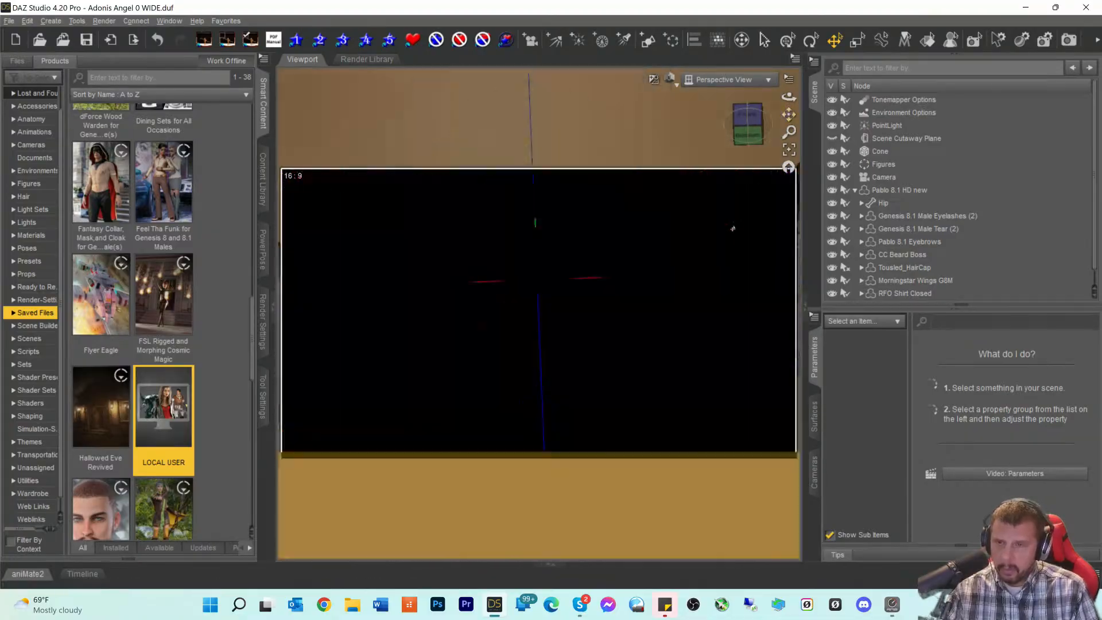
pyautogui.click(744, 128)
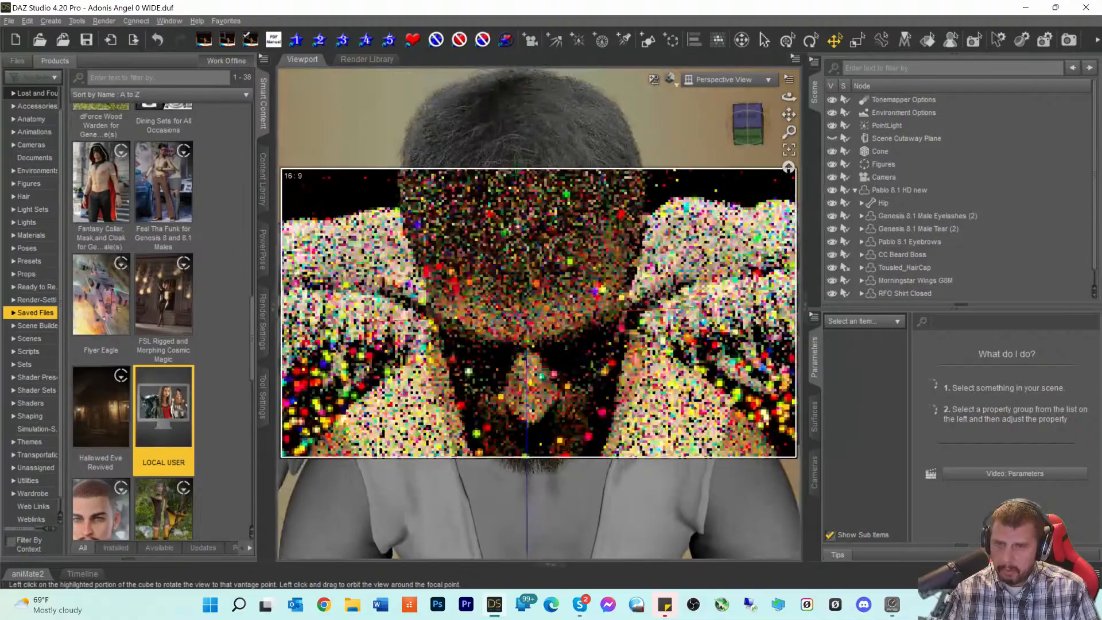
pyautogui.scroll(-3, 729, 171)
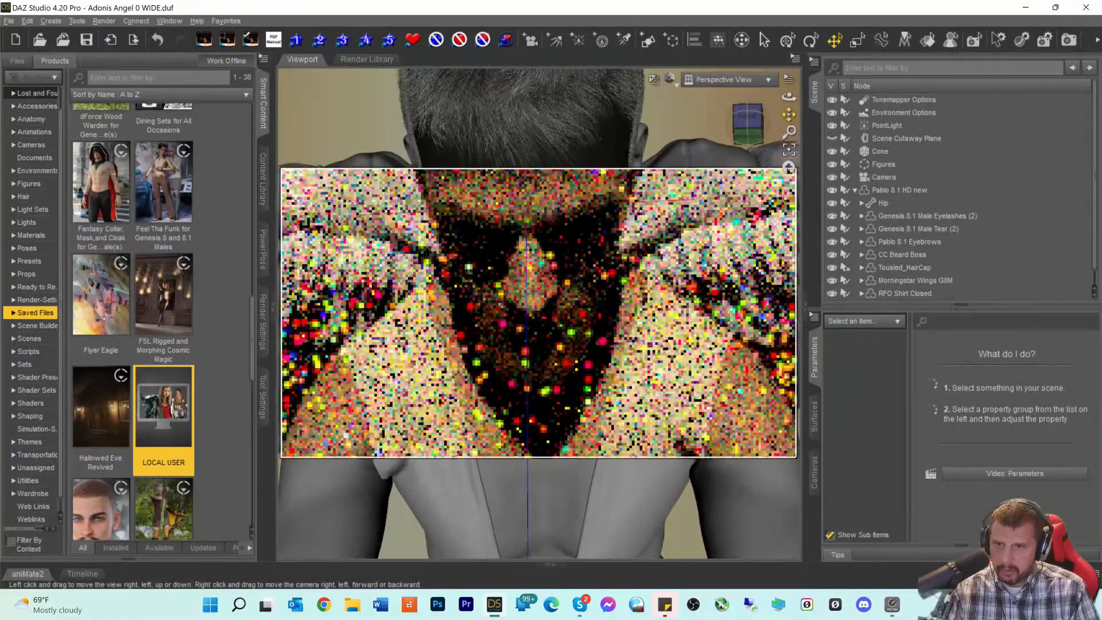
pyautogui.scroll(-2, 729, 171)
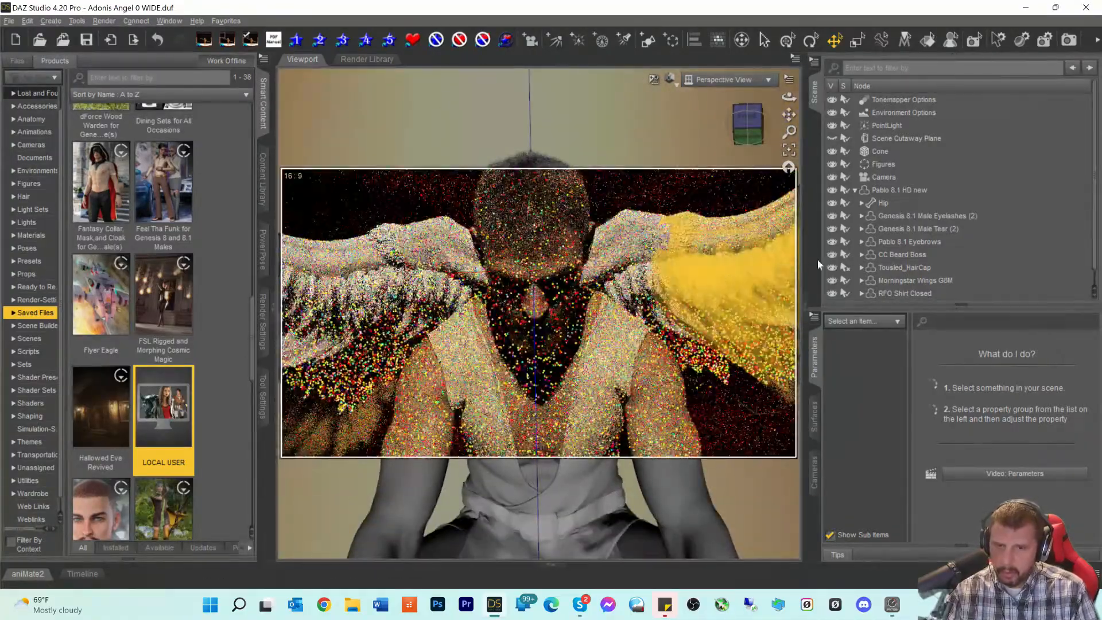
# - Lower Pablo 8.1 HD new's Pablo 8.1 Head morph to 98.9%
pyautogui.click(886, 190)
pyautogui.click(868, 363)
pyautogui.scroll(-3, 976, 443)
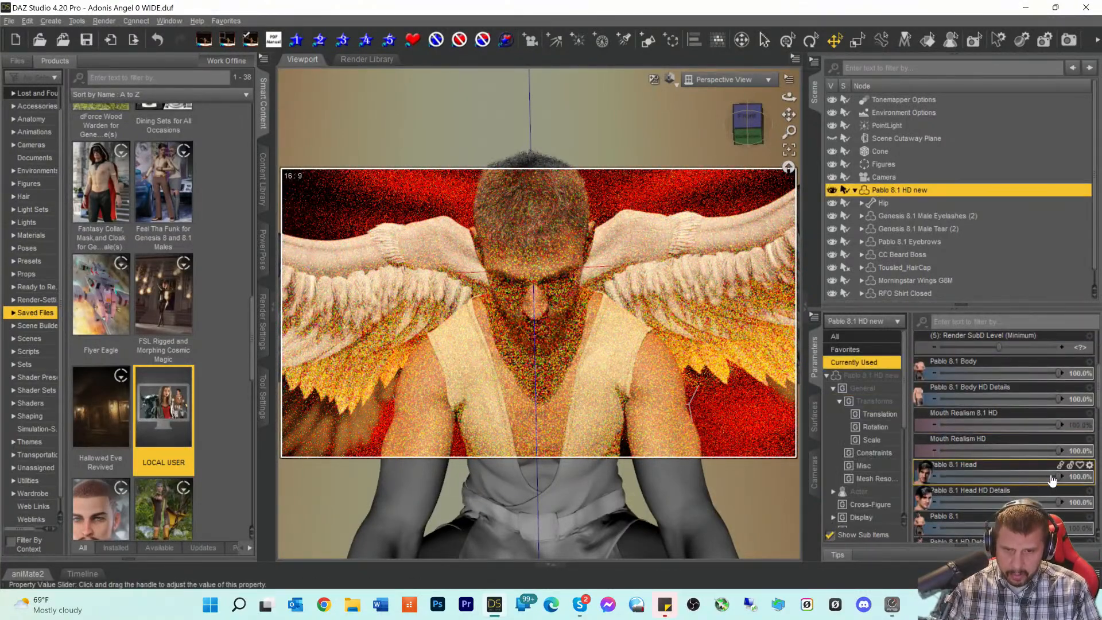
pyautogui.moveTo(1050, 477)
pyautogui.mouseDown()
pyautogui.moveTo(1032, 477)
pyautogui.moveTo(1068, 478)
pyautogui.mouseUp()
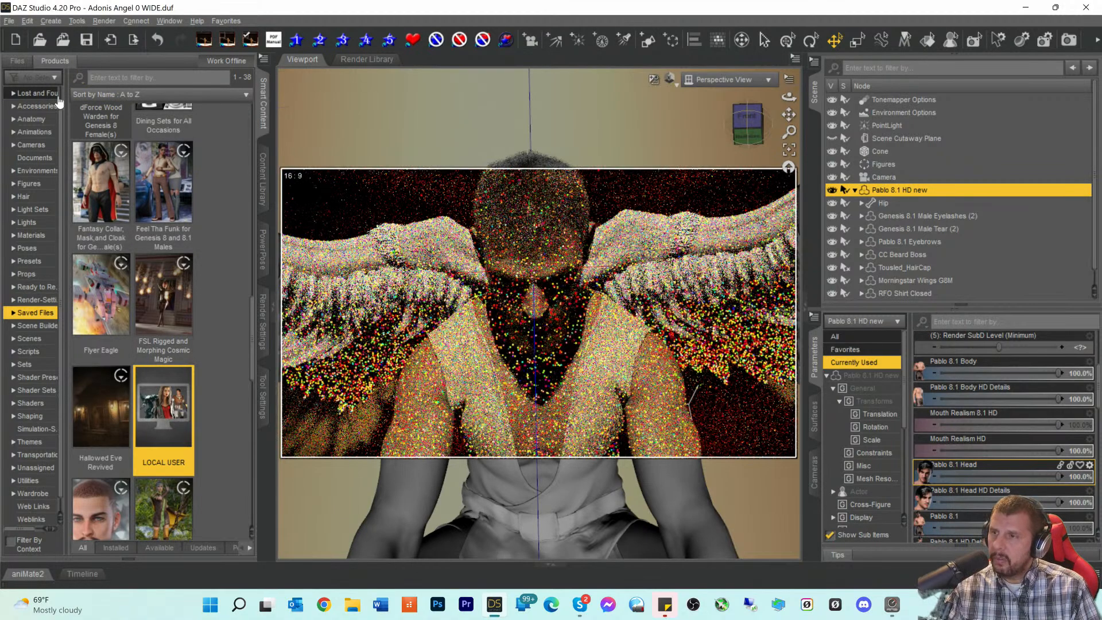
pyautogui.scroll(-1, 28, 360)
# - Filter Utilities for 'pos', open Ultimate Pose Mixer, and select UPM Unlock Head And Neck
pyautogui.click(27, 467)
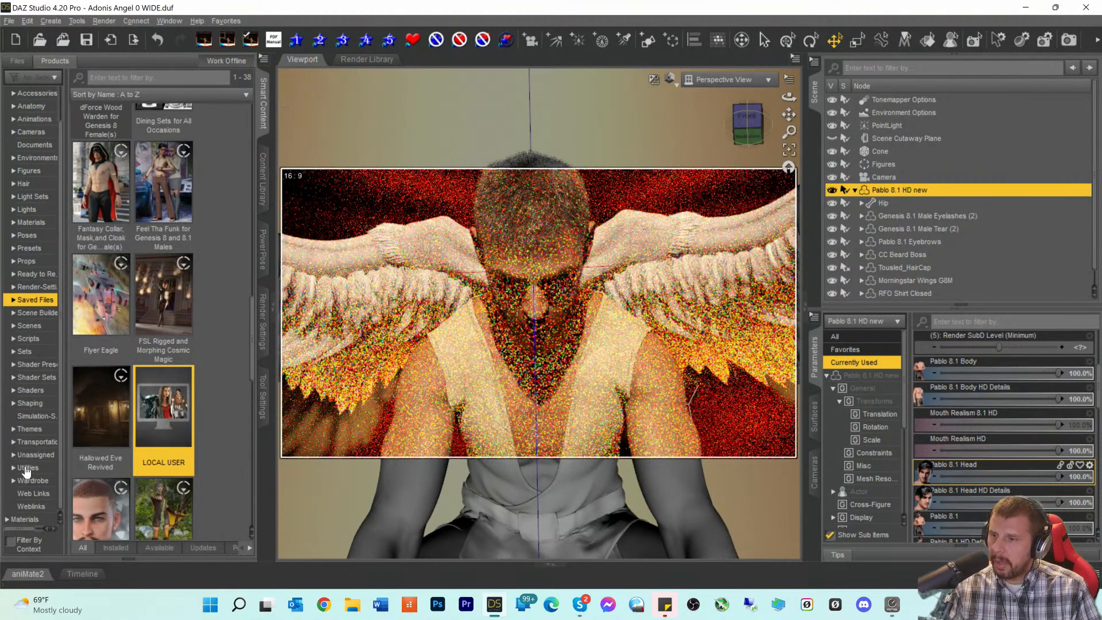
pyautogui.click(167, 78)
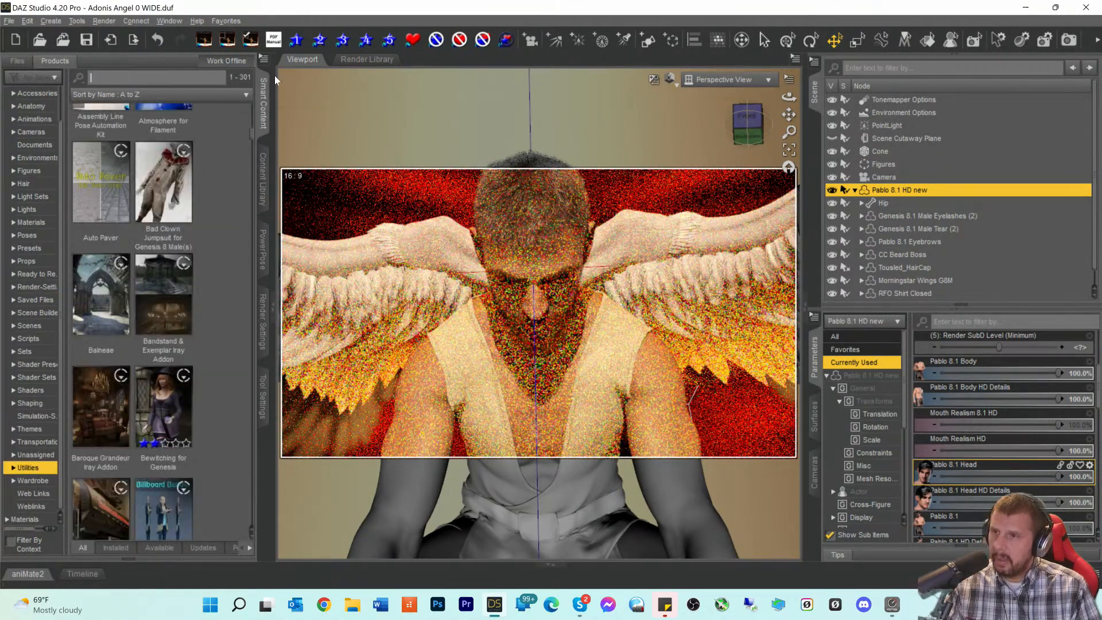
pyautogui.write('pose')
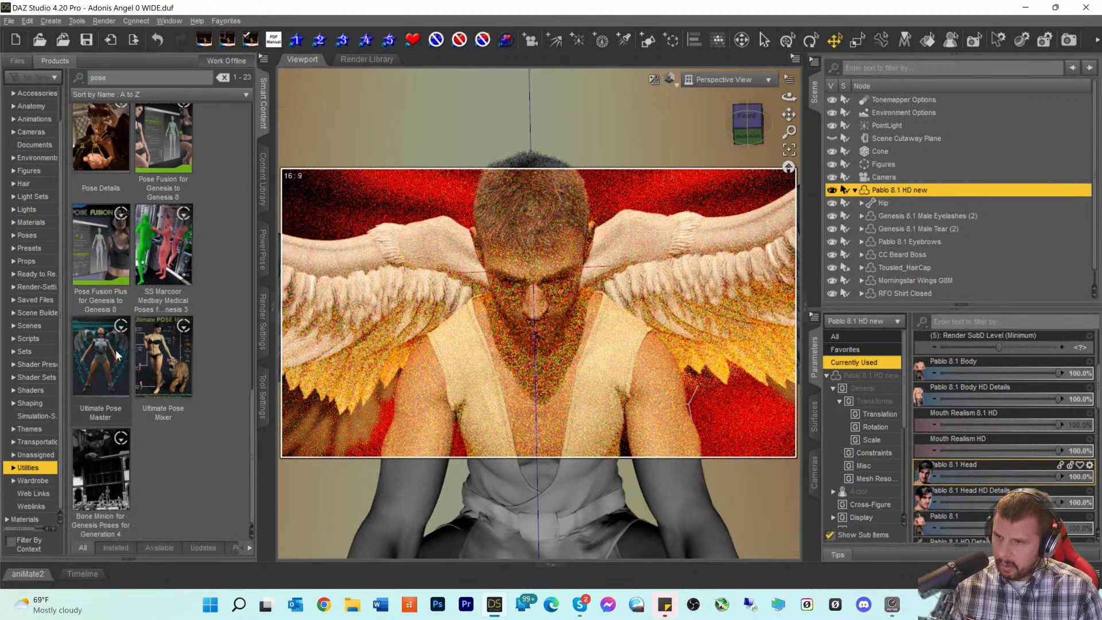
pyautogui.click(165, 362)
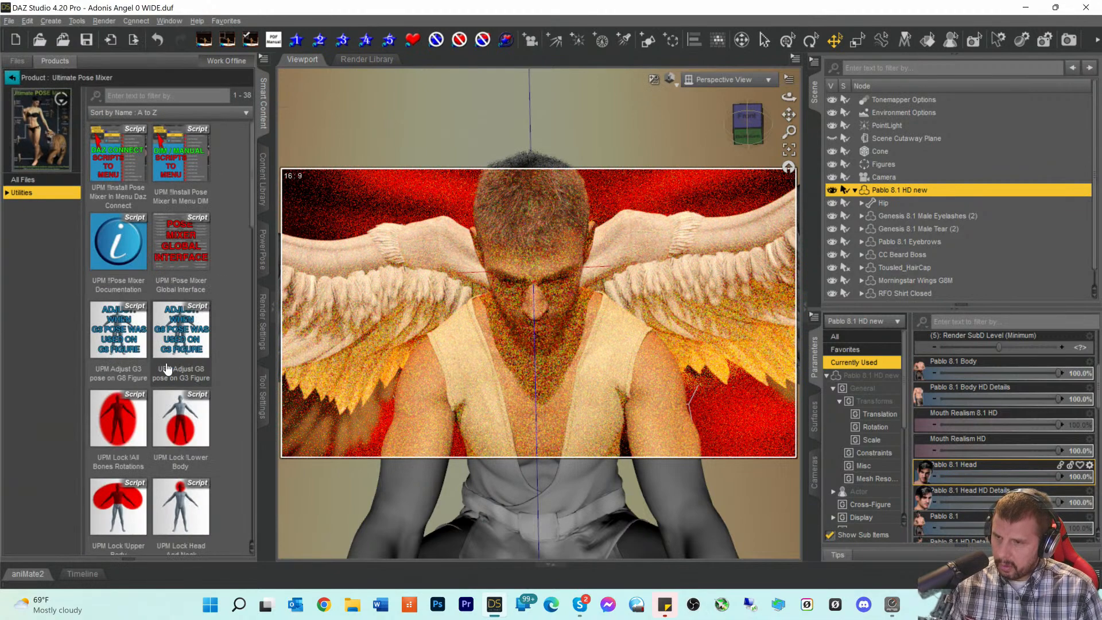
pyautogui.scroll(-5, 167, 376)
pyautogui.scroll(-10, 167, 380)
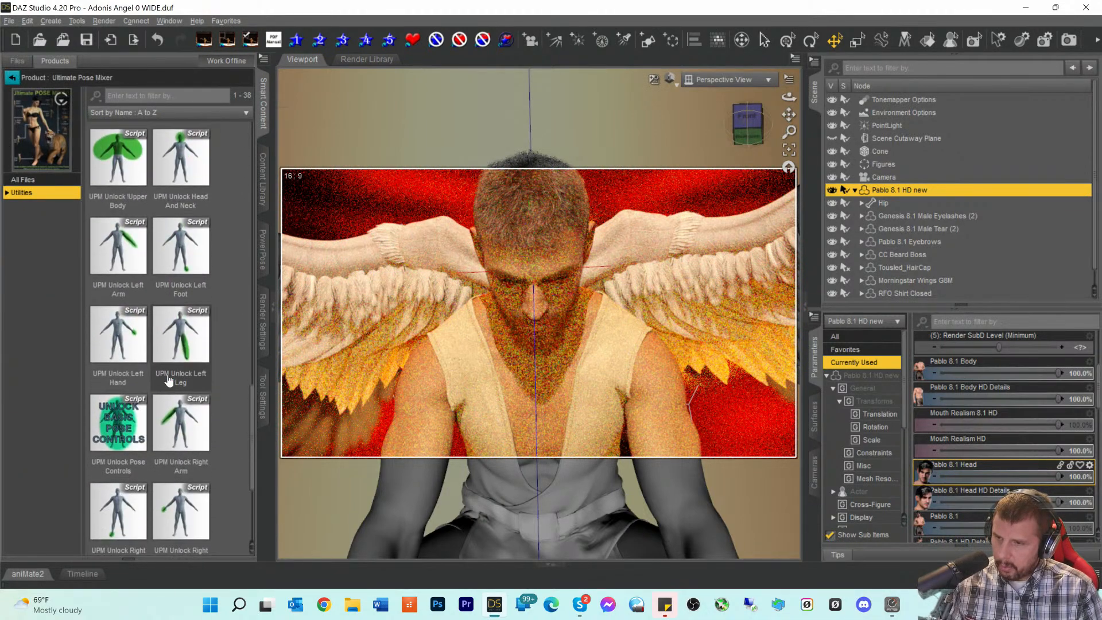
pyautogui.scroll(3, 167, 370)
pyautogui.scroll(1, 167, 370)
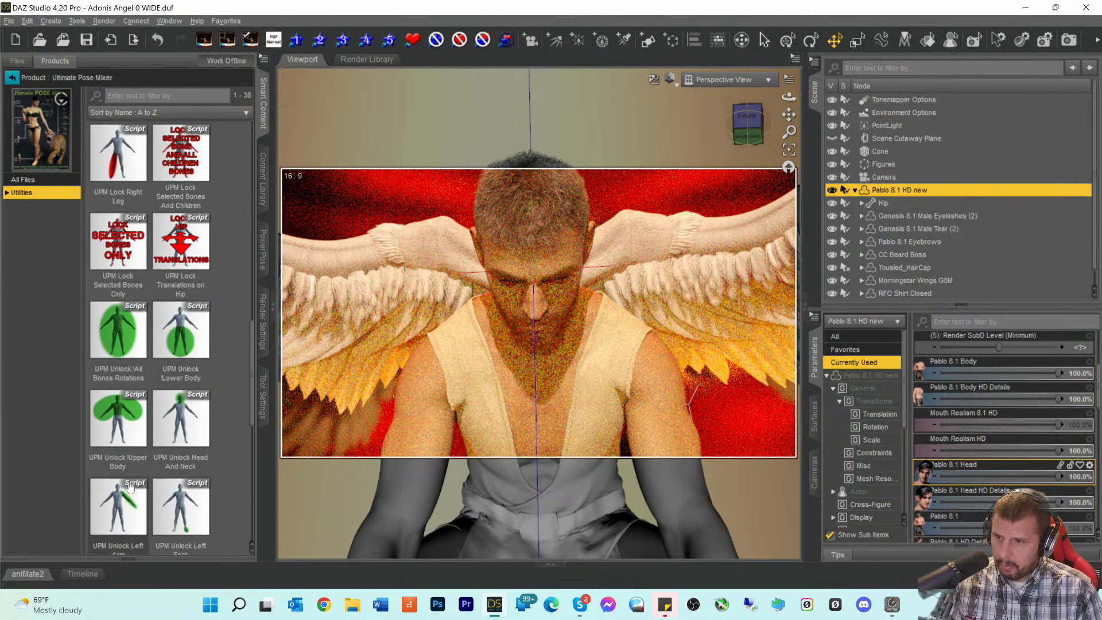
pyautogui.click(180, 426)
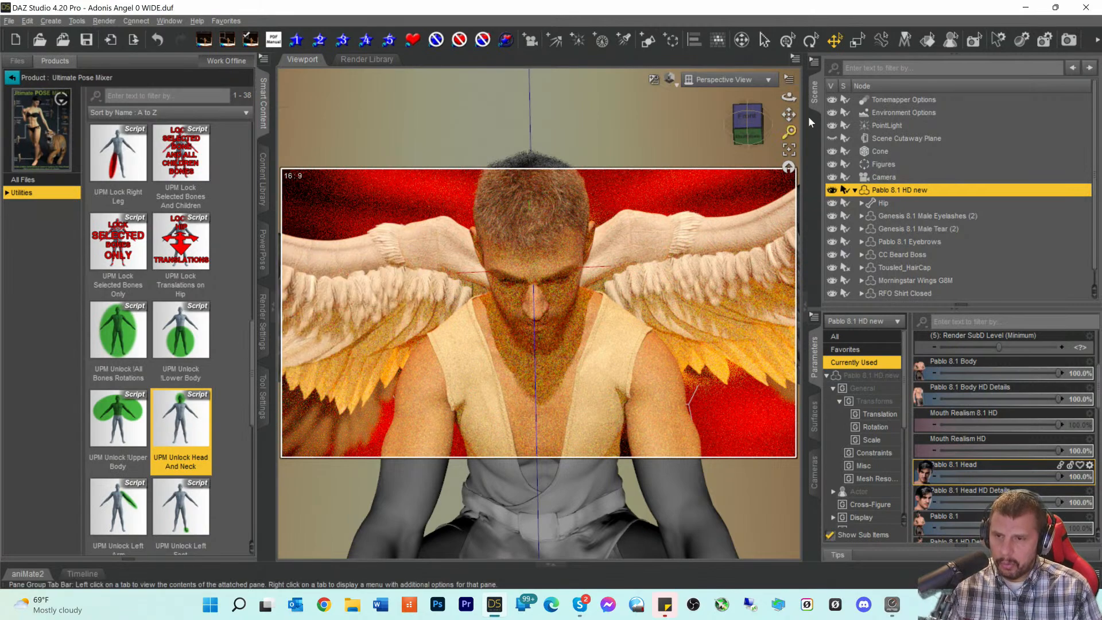
# - Select the Neck Lower bone and switch the viewport to Texture Shaded
pyautogui.moveTo(750, 140); pyautogui.dragTo(718, 158)
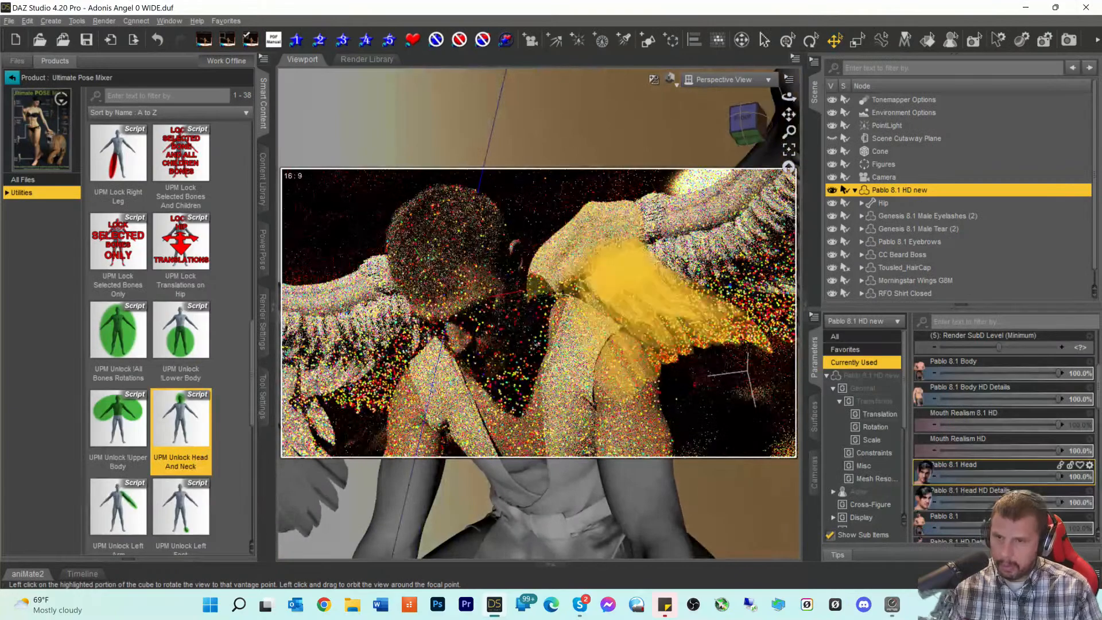
pyautogui.click(528, 340)
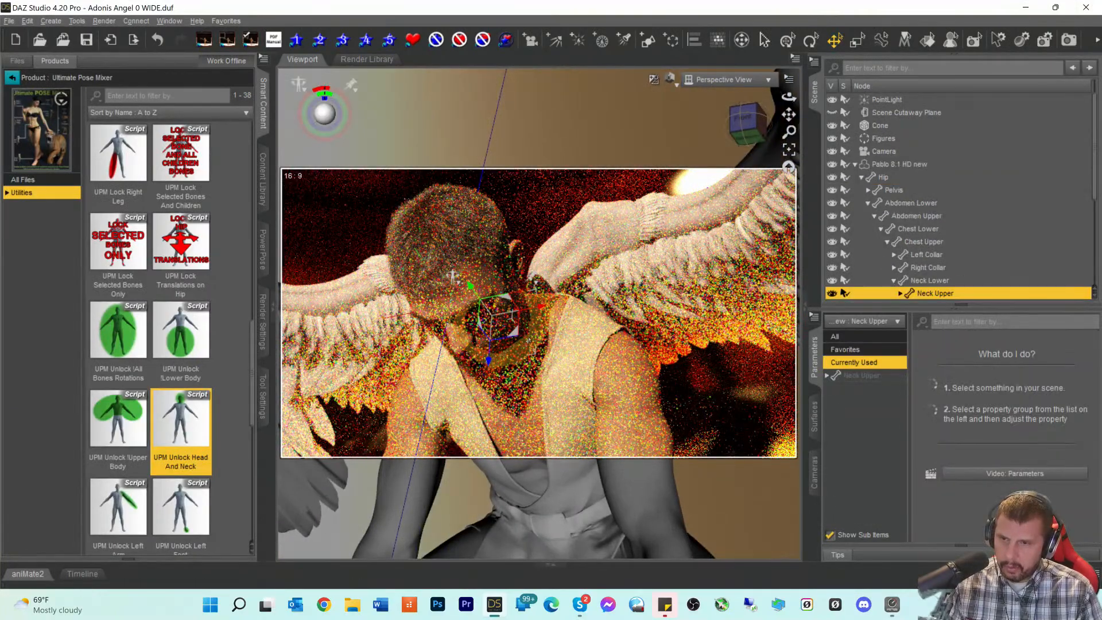
pyautogui.click(528, 340)
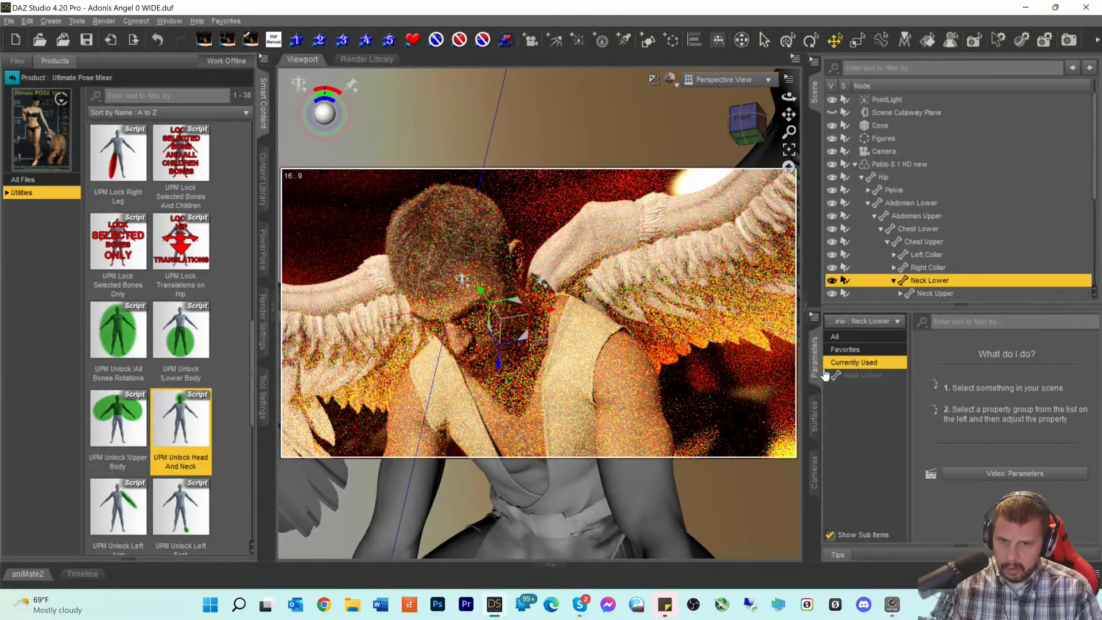
pyautogui.click(861, 376)
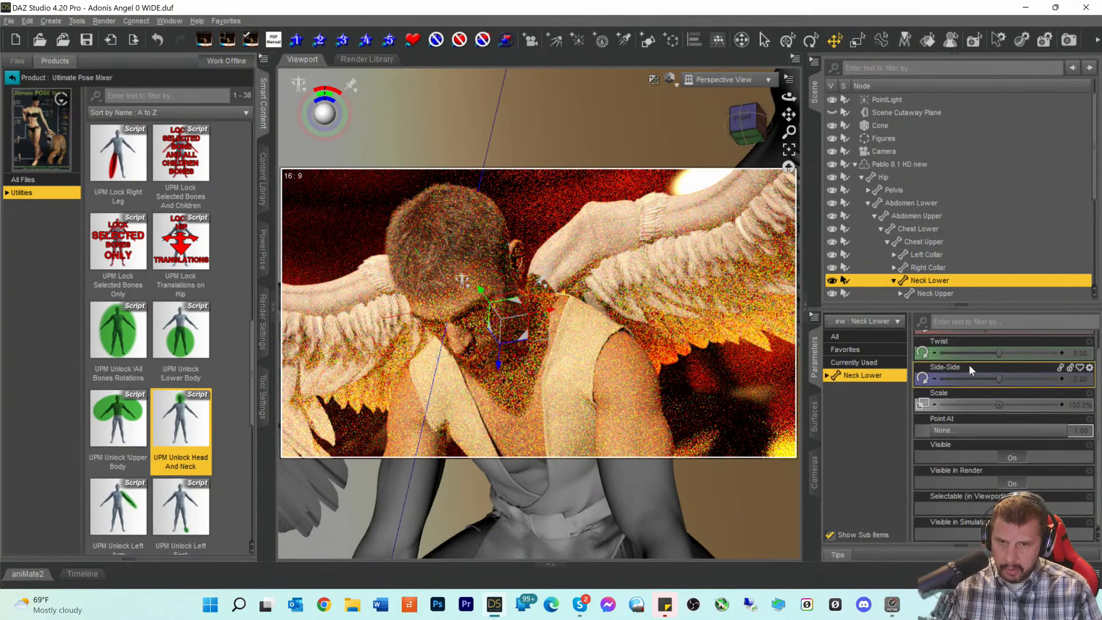
pyautogui.scroll(1, 965, 367)
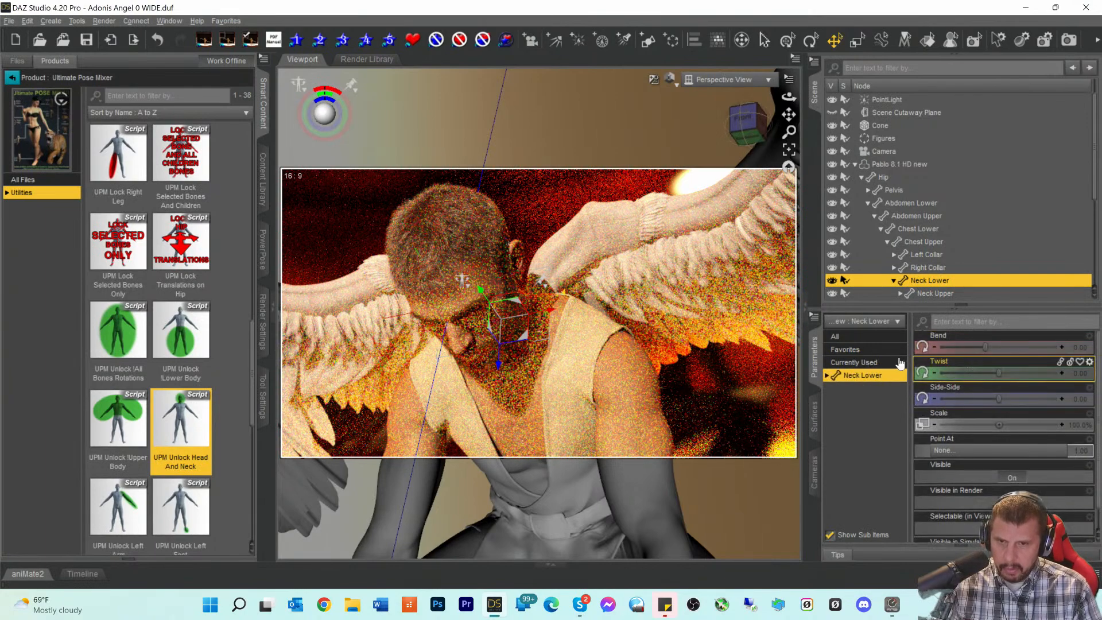
pyautogui.click(669, 78)
pyautogui.click(661, 197)
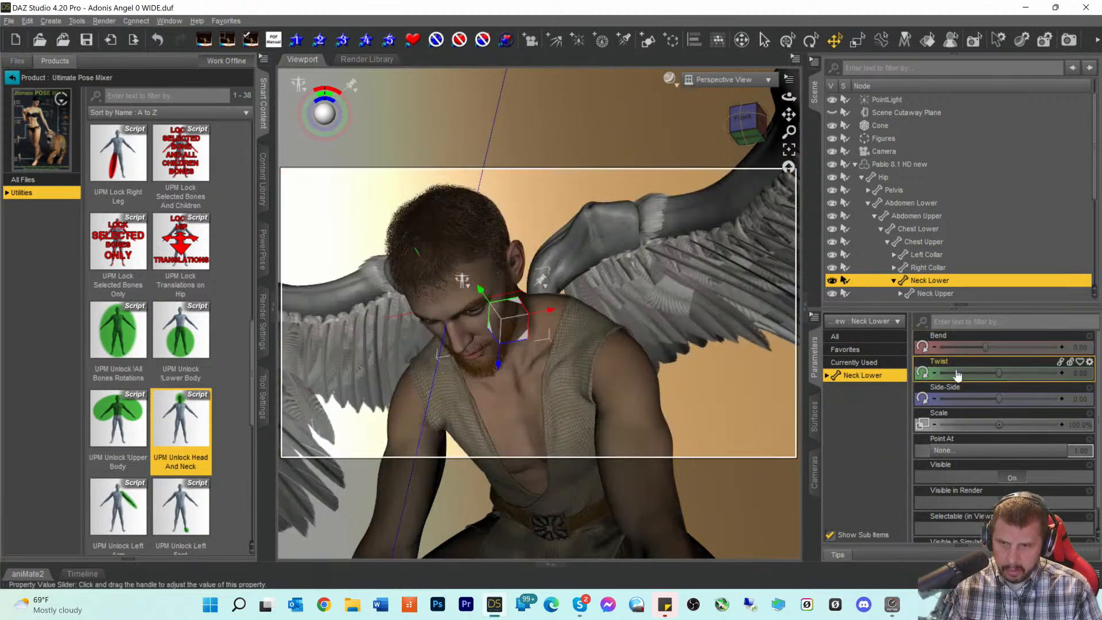
# - Set Neck Lower Bend to -6.17 and nudge the Neck Upper Bend
pyautogui.moveTo(986, 348); pyautogui.dragTo(944, 280)
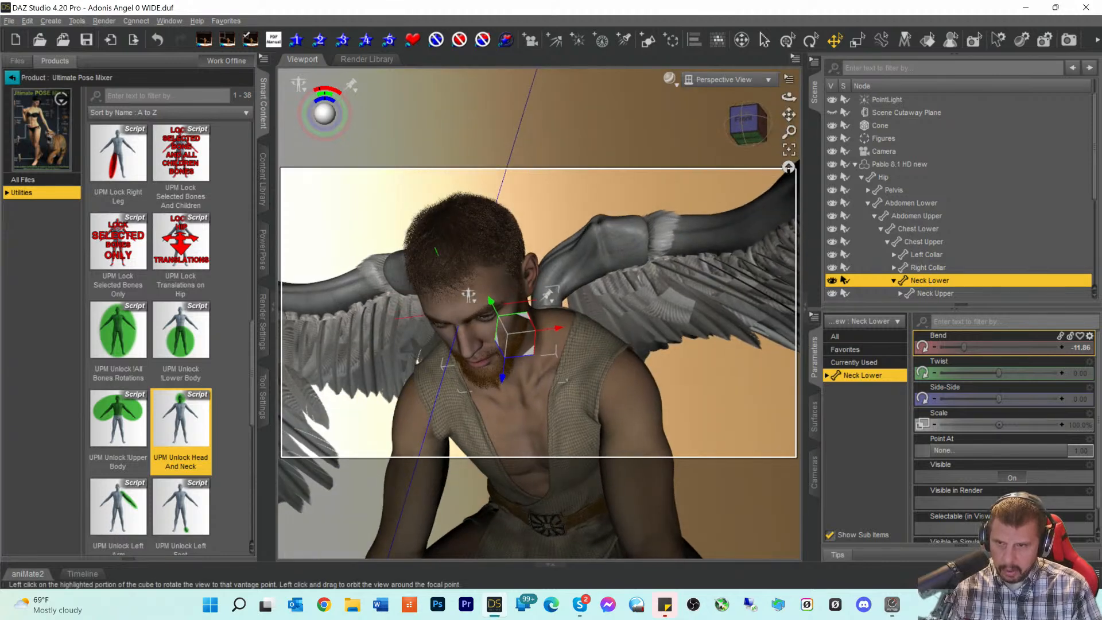
pyautogui.moveTo(972, 350); pyautogui.dragTo(974, 350)
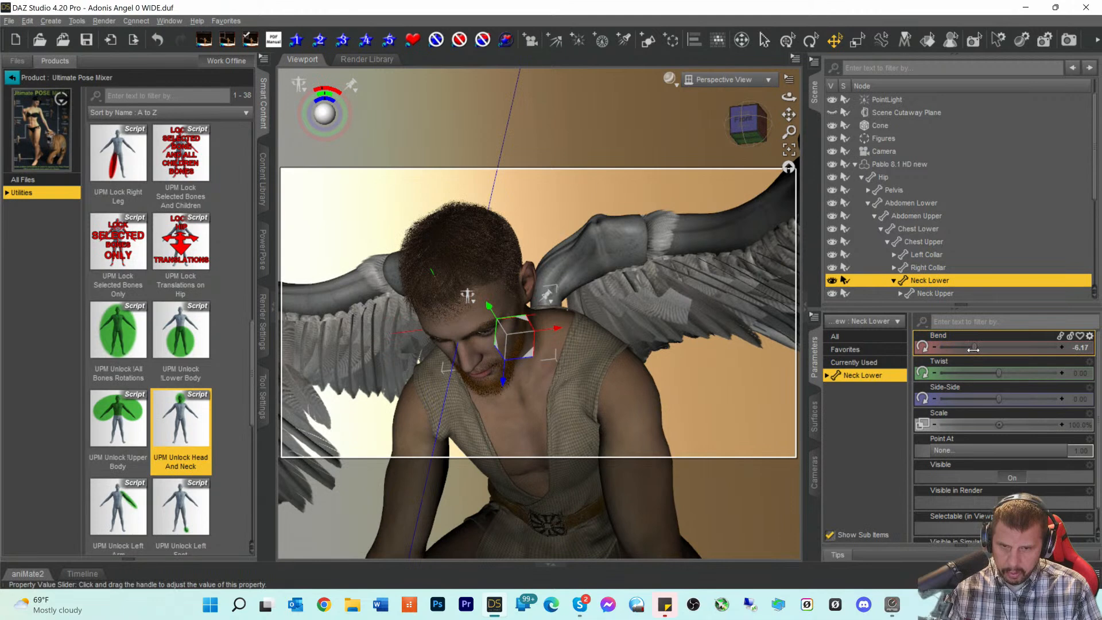
pyautogui.click(940, 293)
pyautogui.moveTo(1026, 346); pyautogui.dragTo(1024, 346)
# - Bend the Head bone to -11.38 and frame the figure from the front
pyautogui.scroll(-3, 930, 251)
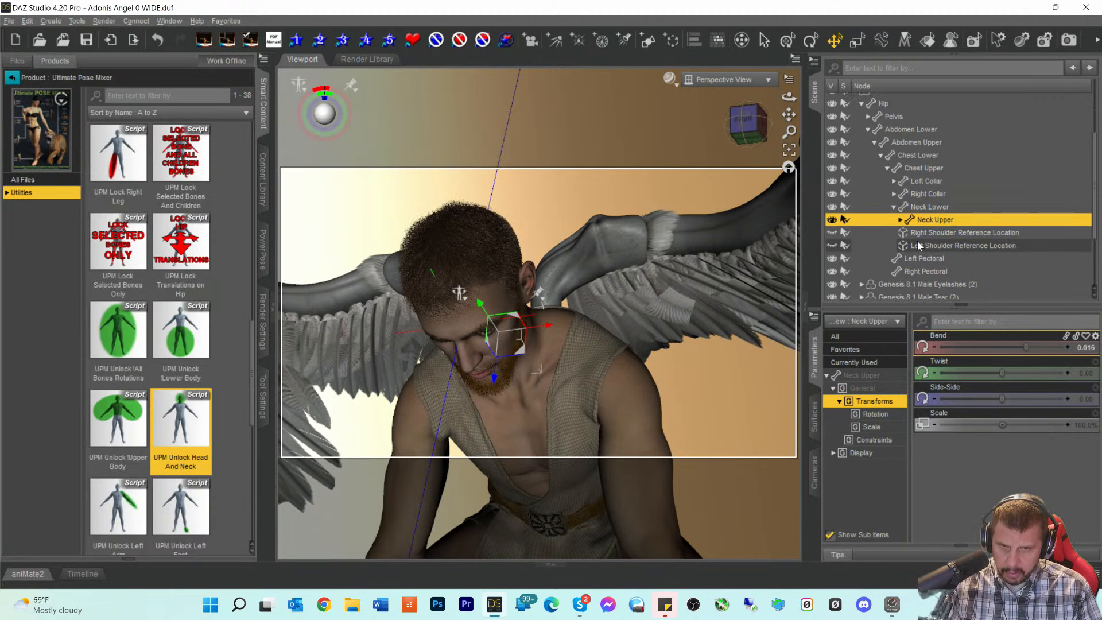
pyautogui.click(900, 220)
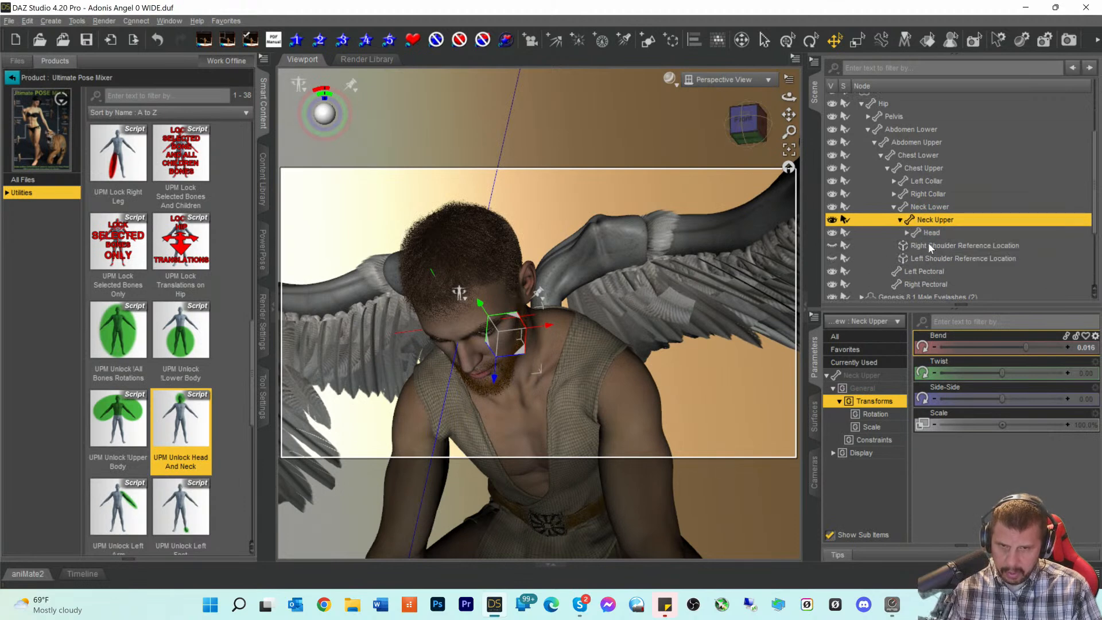
pyautogui.click(928, 233)
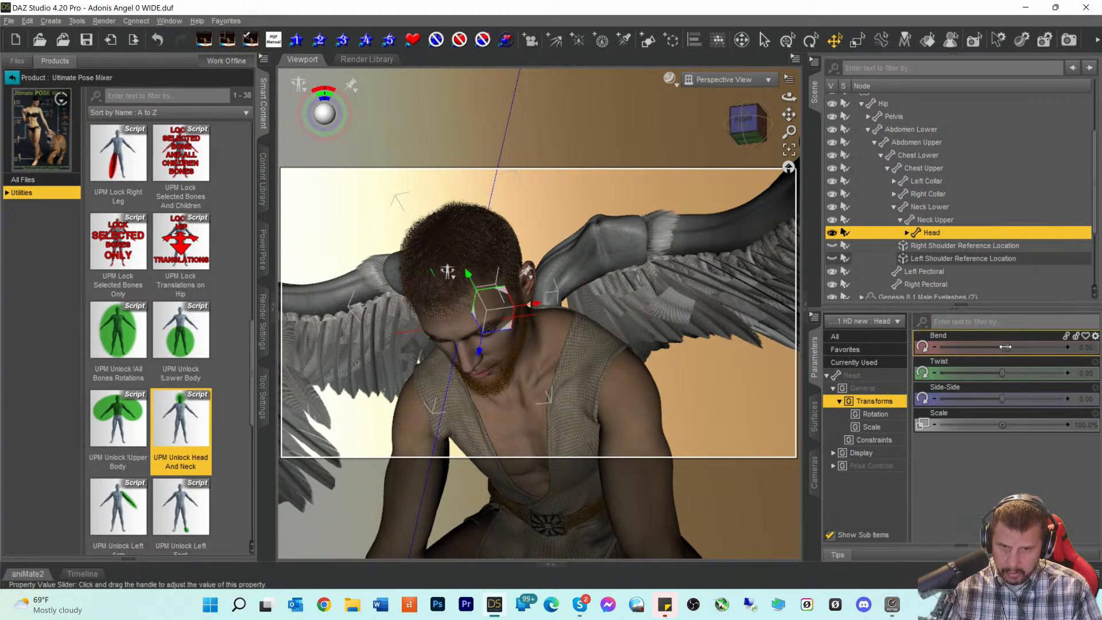
pyautogui.moveTo(1010, 347); pyautogui.dragTo(982, 347)
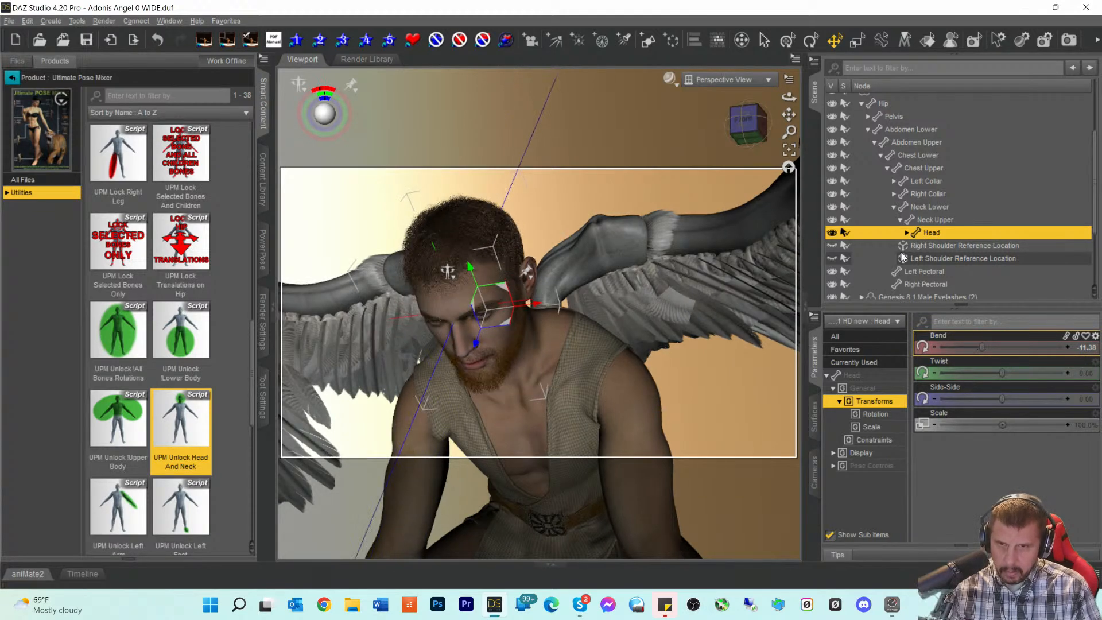
pyautogui.click(746, 120)
pyautogui.moveTo(748, 124); pyautogui.dragTo(747, 109)
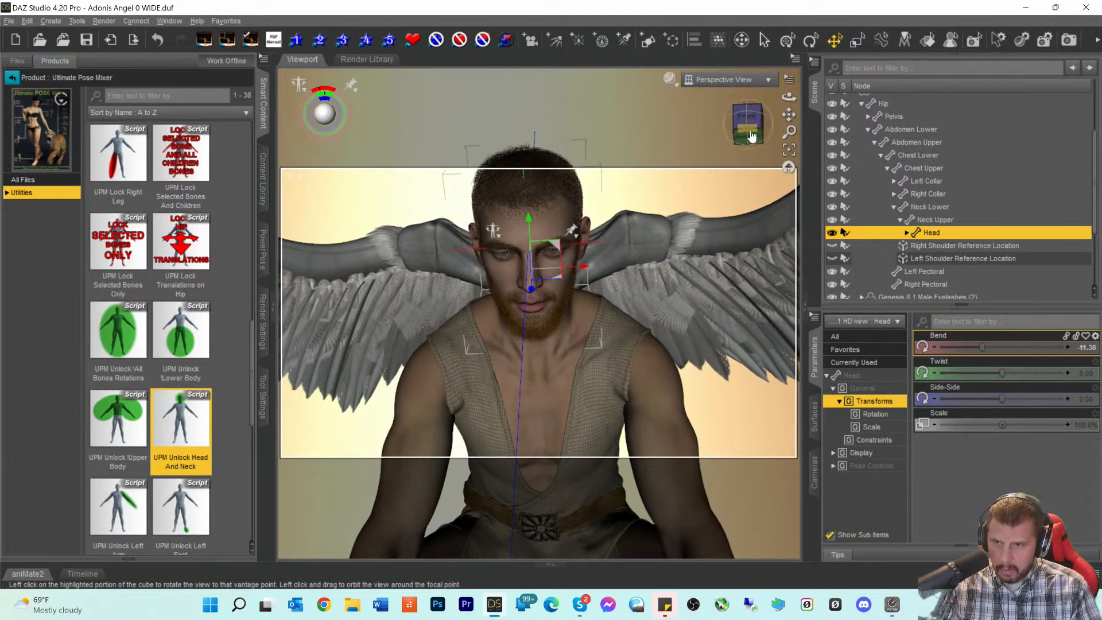
pyautogui.scroll(5, 766, 135)
pyautogui.moveTo(787, 111); pyautogui.dragTo(789, 162)
pyautogui.scroll(-5, 723, 146)
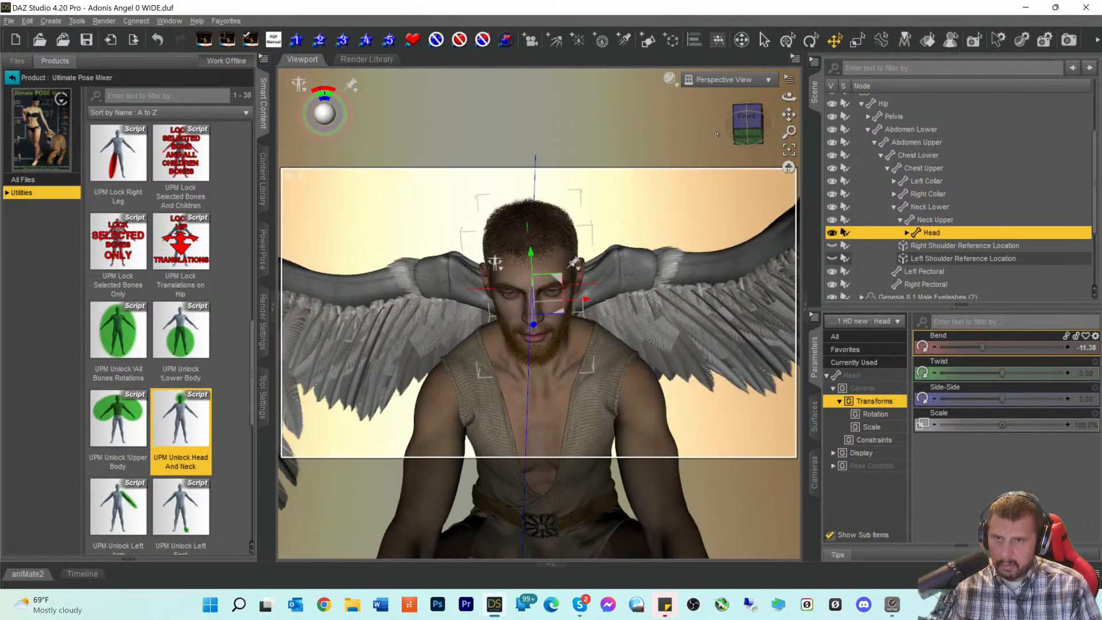
# - Switch the viewport to NVIDIA Iray and frame the angel's head
pyautogui.click(669, 80)
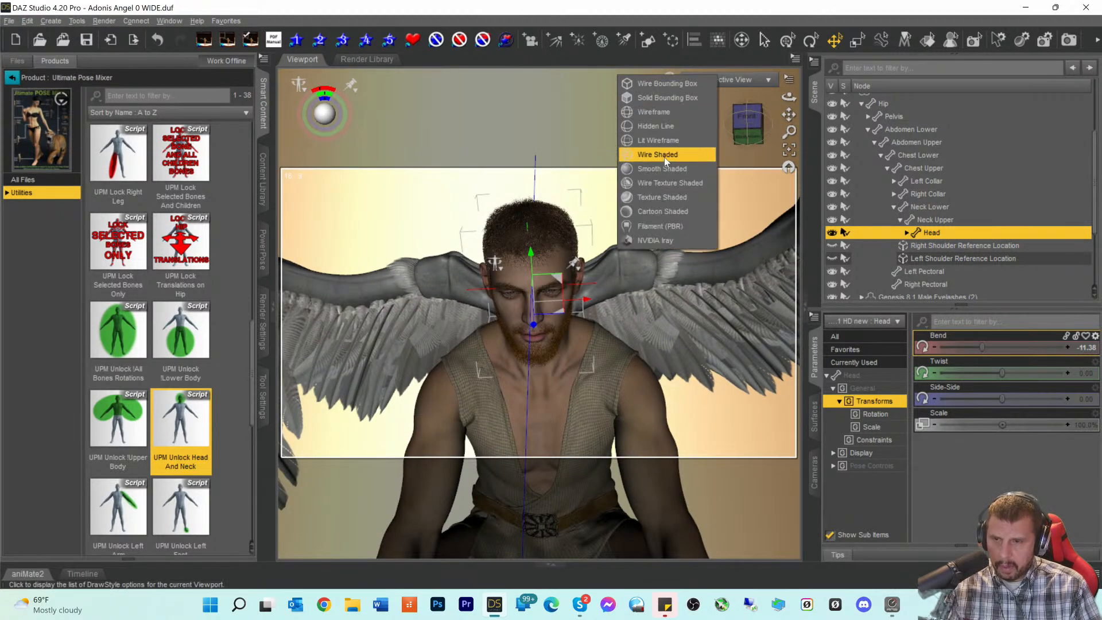
pyautogui.click(646, 236)
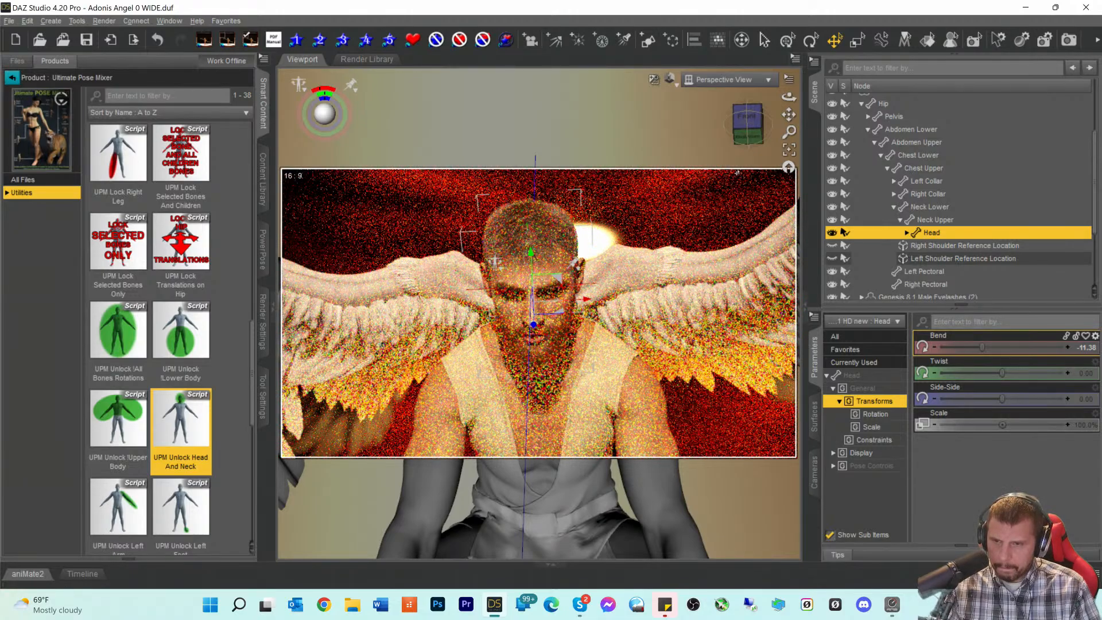
pyautogui.scroll(6, 722, 202)
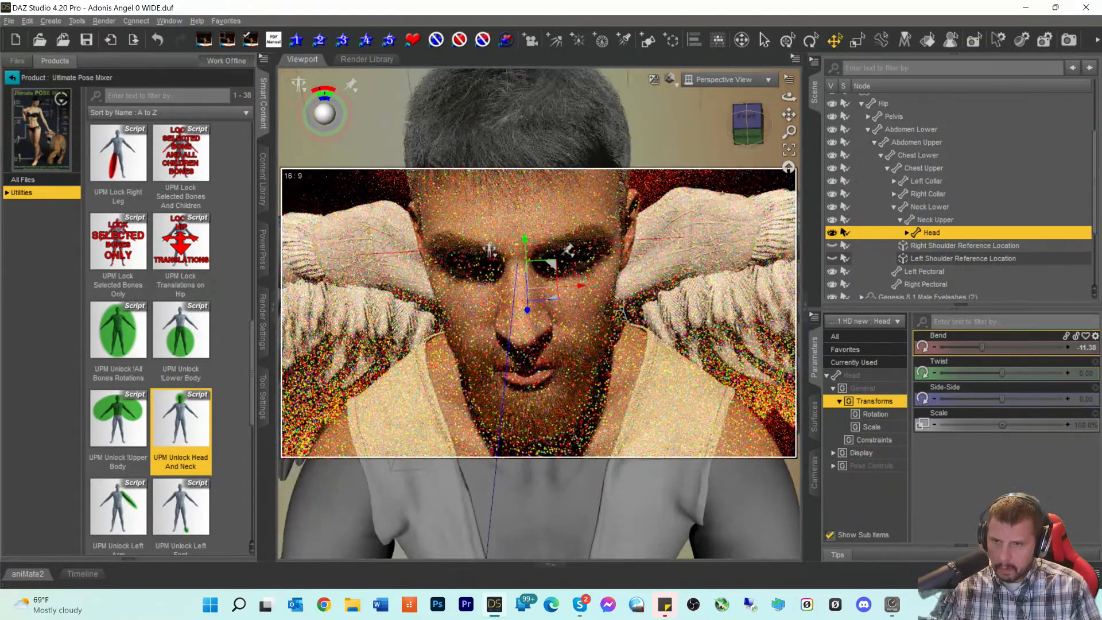
pyautogui.moveTo(750, 142); pyautogui.dragTo(759, 165)
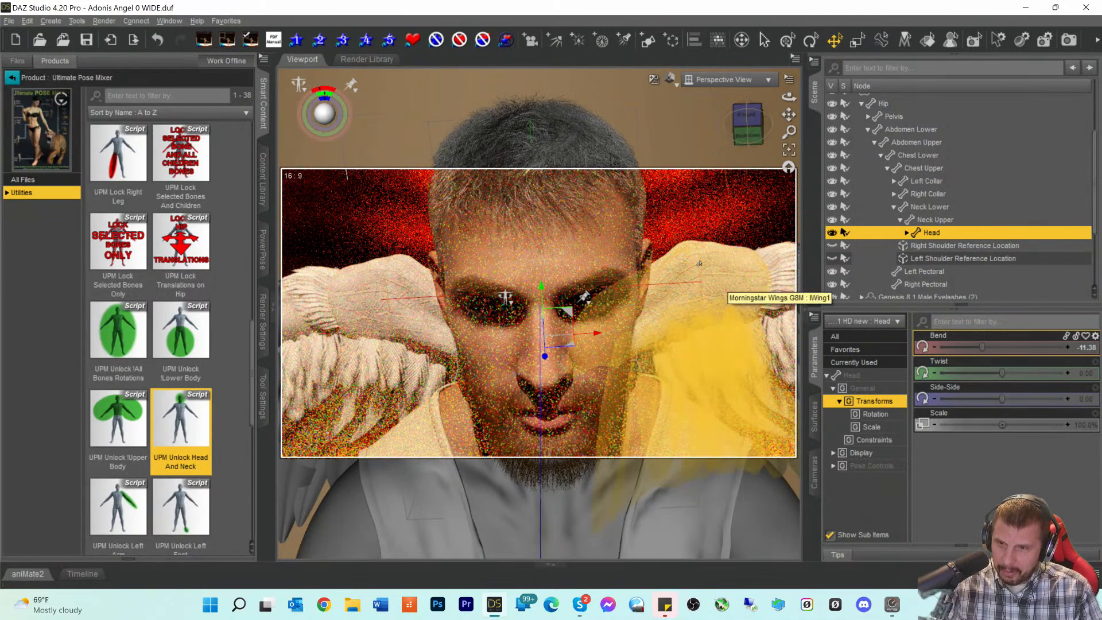
pyautogui.scroll(-2, 709, 271)
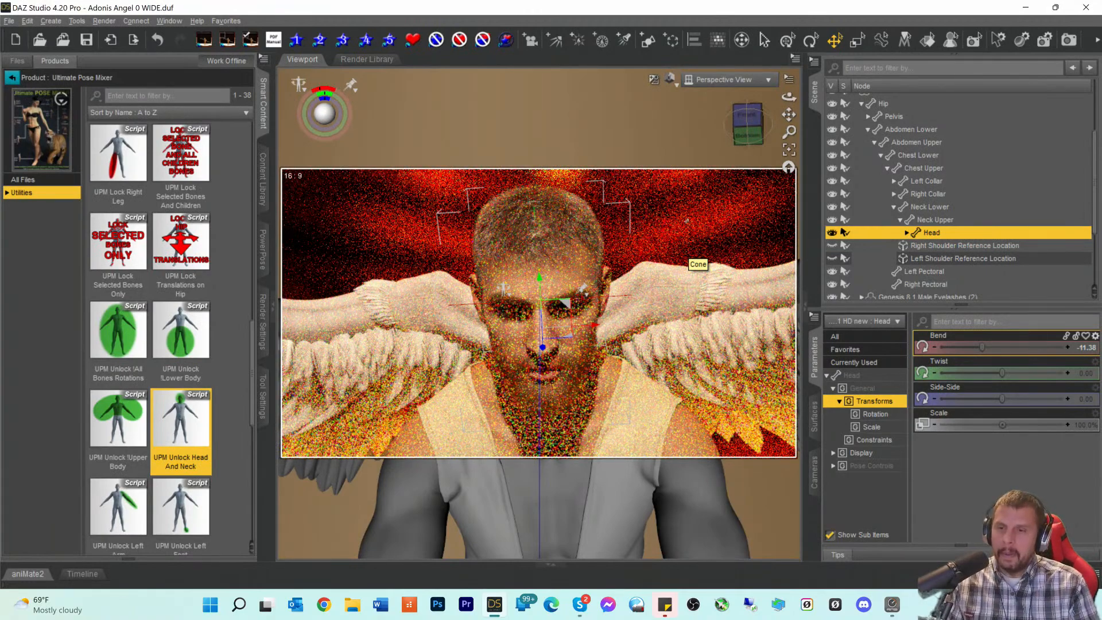
pyautogui.moveTo(750, 129); pyautogui.dragTo(749, 150)
pyautogui.moveTo(789, 114); pyautogui.dragTo(789, 60)
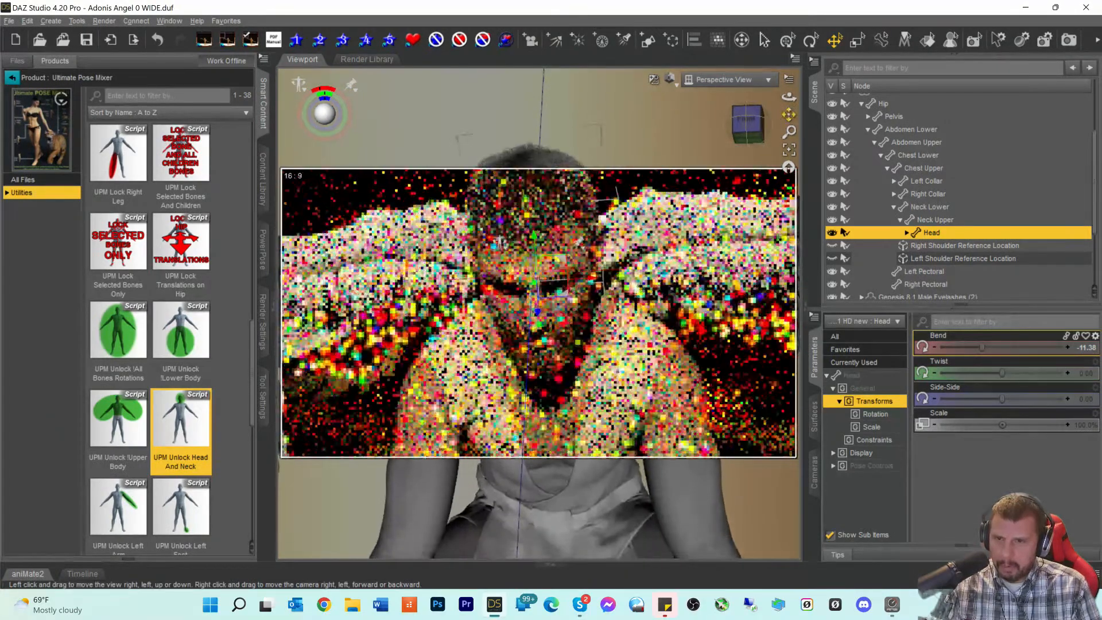
# - Create PointLight (2) with default settings and move it forward and up
pyautogui.click(577, 41)
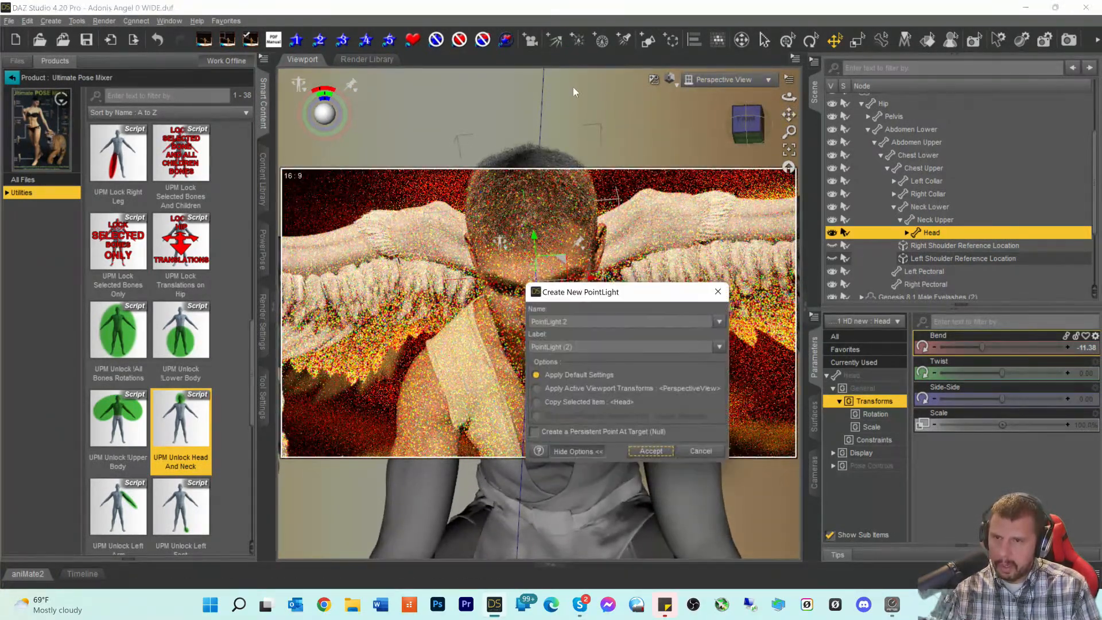
pyautogui.click(579, 376)
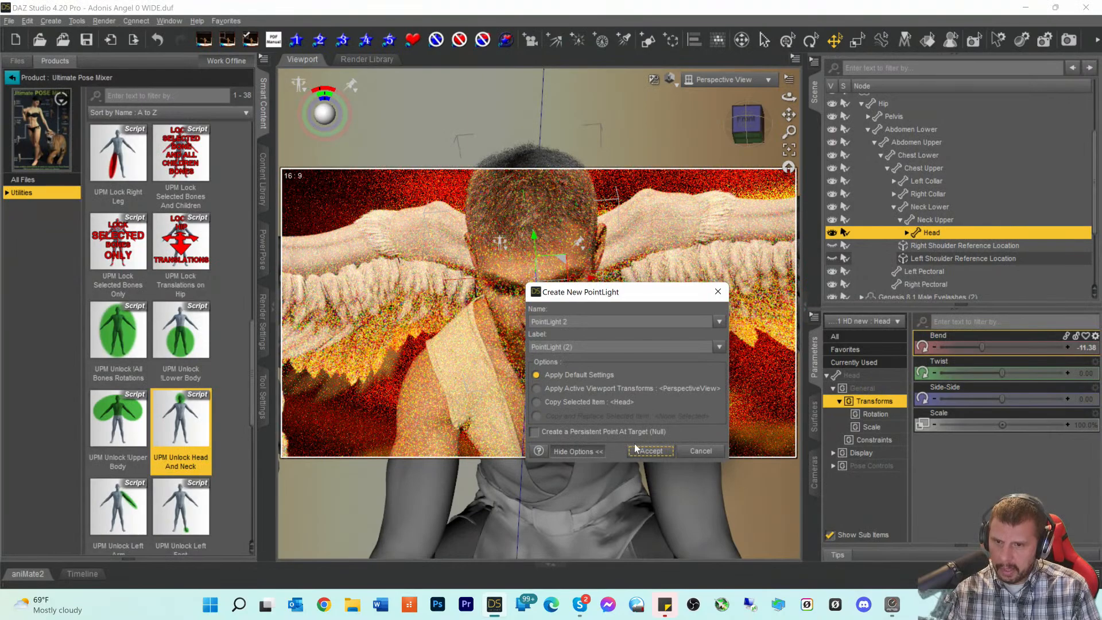
pyautogui.click(651, 451)
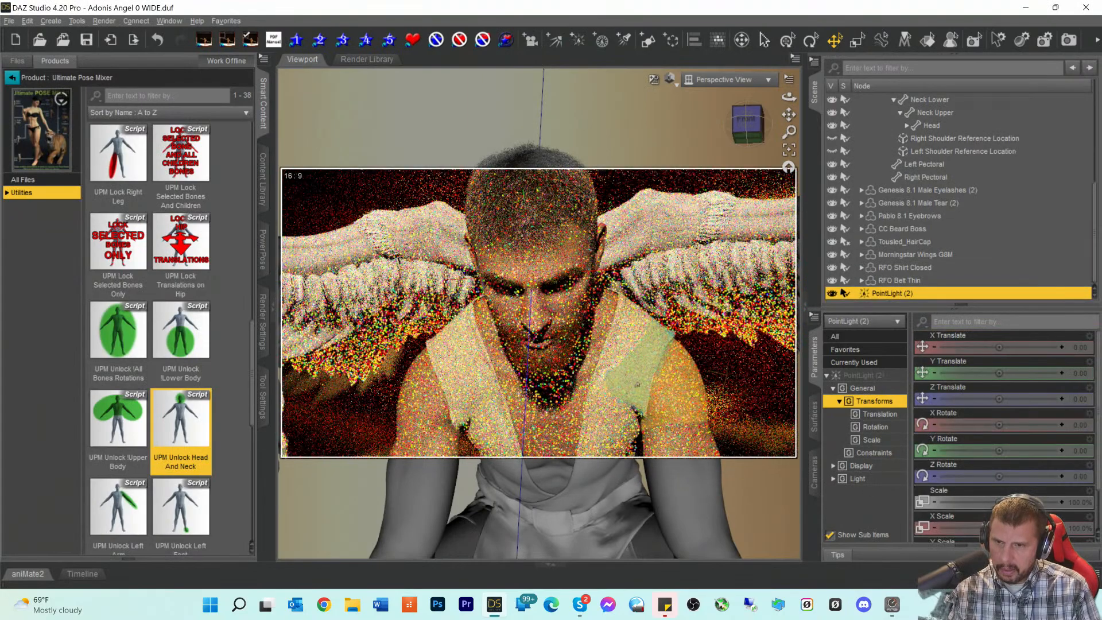
pyautogui.scroll(-4, 635, 357)
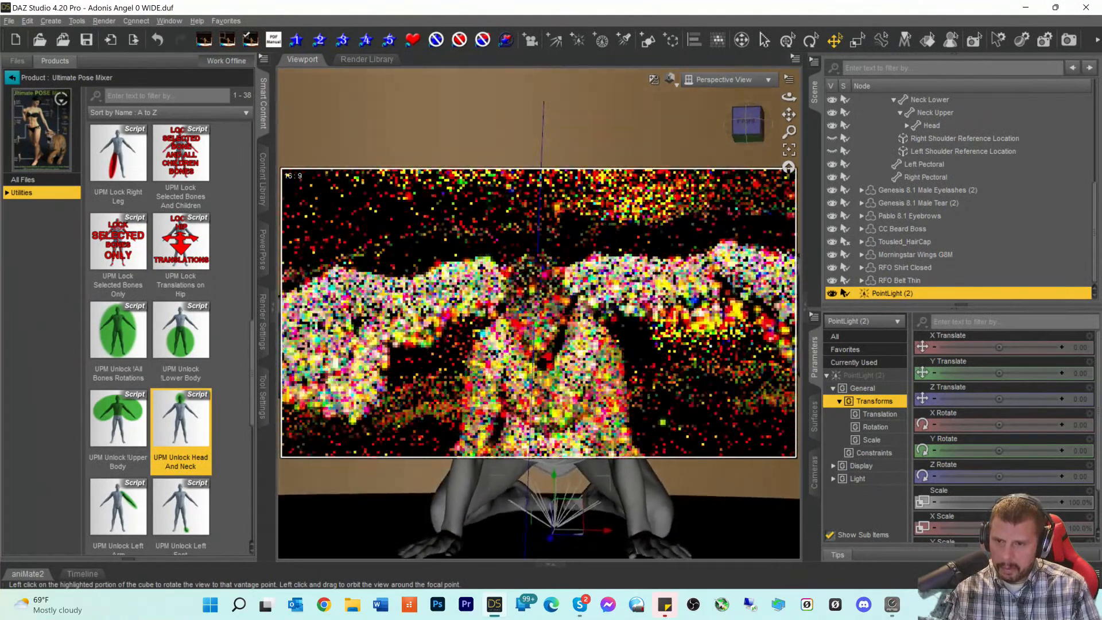
pyautogui.moveTo(549, 539); pyautogui.dragTo(540, 559)
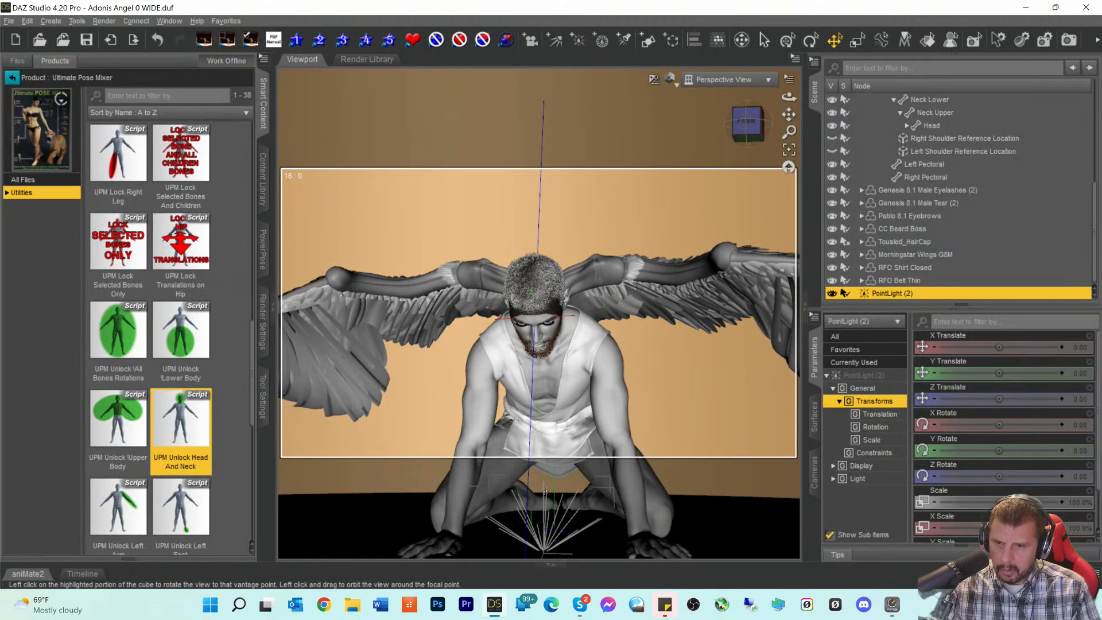
pyautogui.moveTo(545, 493); pyautogui.dragTo(544, 360)
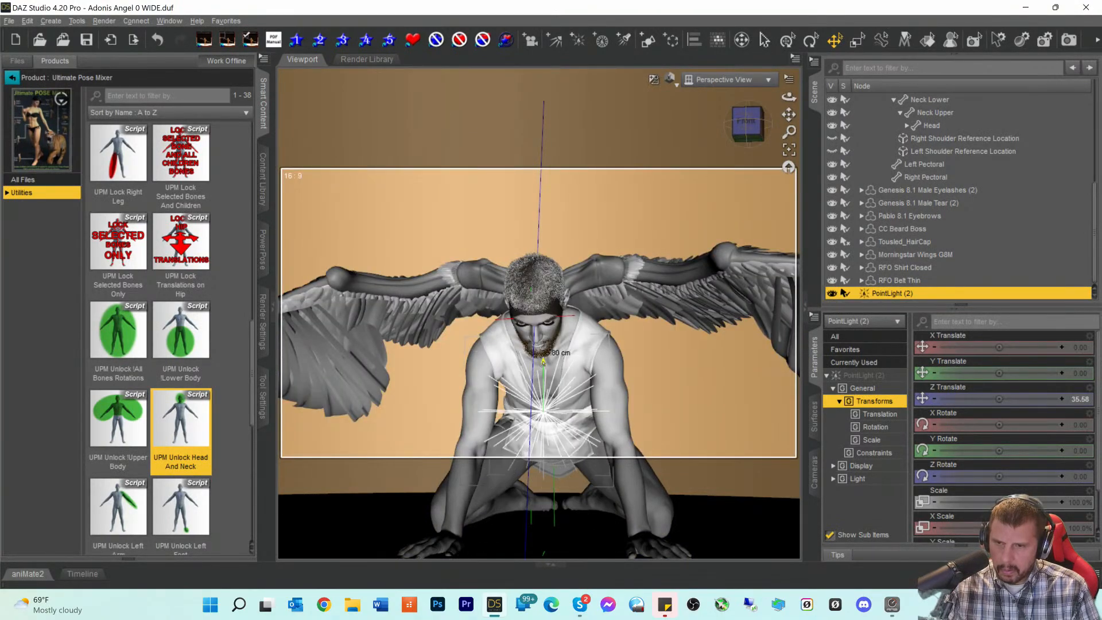
# - Push the point light further in front of the figure
pyautogui.scroll(6, 667, 225)
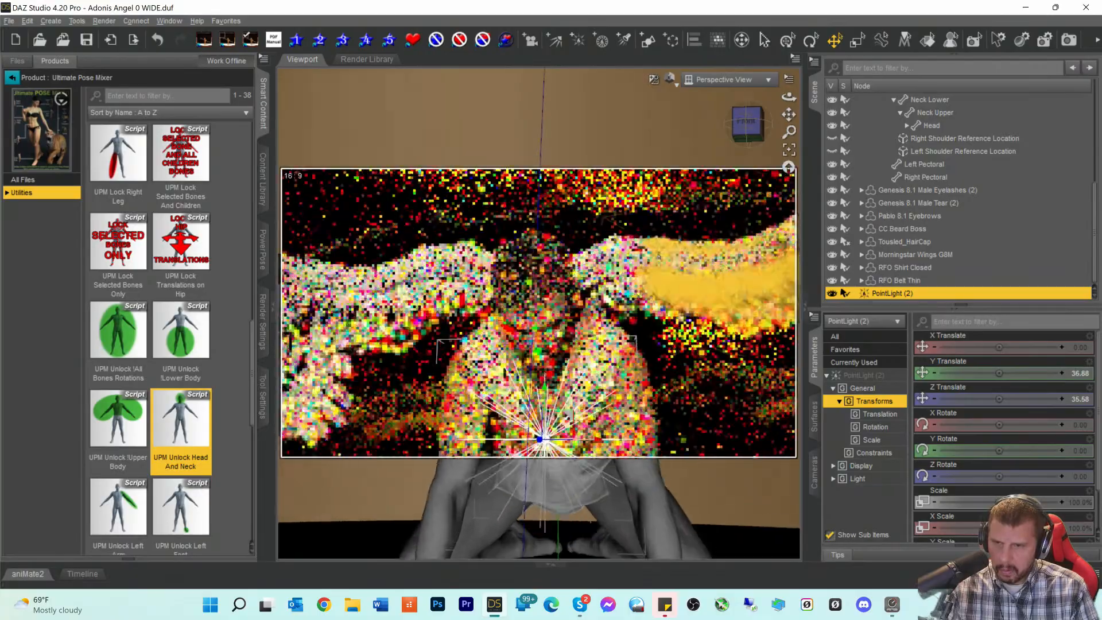
pyautogui.moveTo(747, 123); pyautogui.dragTo(791, 123)
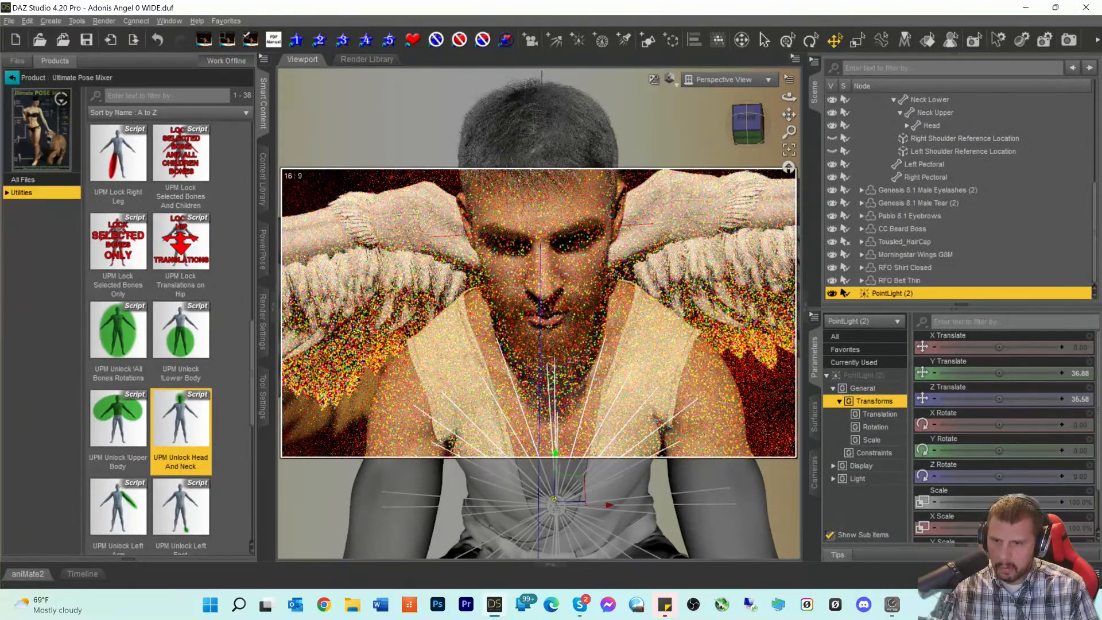
pyautogui.moveTo(550, 503); pyautogui.dragTo(409, 546)
pyautogui.scroll(5, 571, 328)
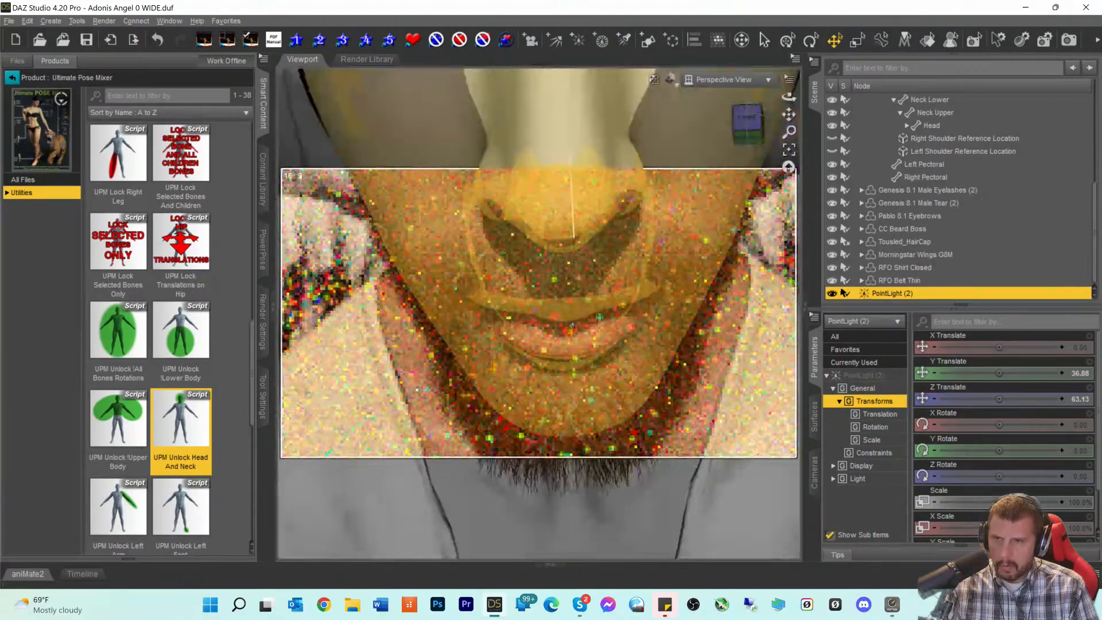
pyautogui.scroll(-5, 572, 328)
pyautogui.moveTo(746, 122); pyautogui.dragTo(734, 287)
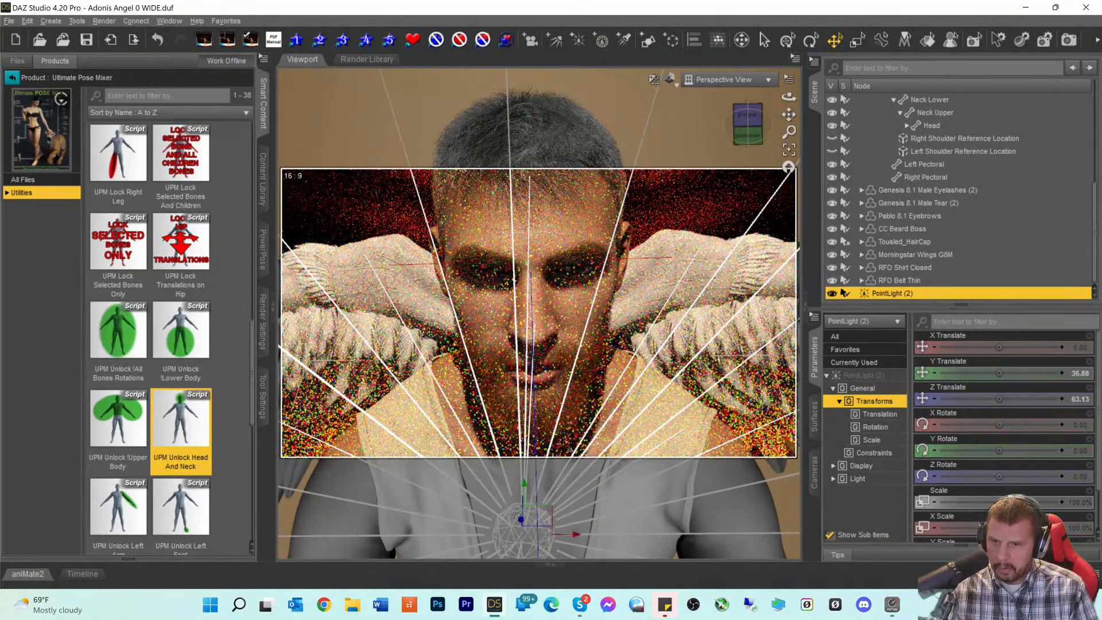
pyautogui.moveTo(520, 520); pyautogui.dragTo(518, 441)
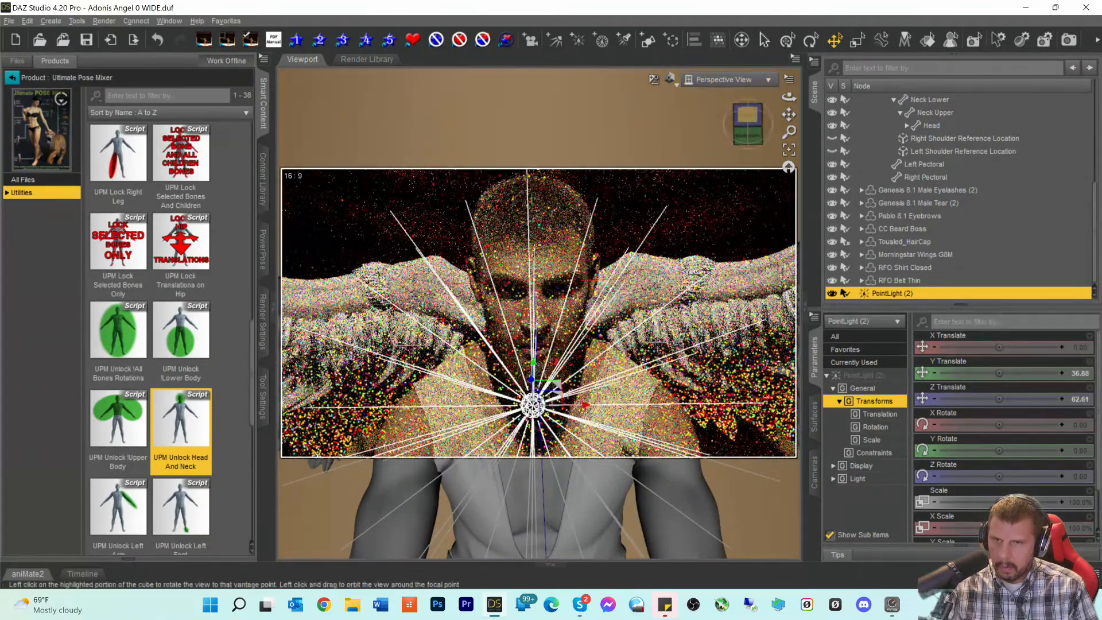
# - Place the point light before the face at Y 41.97, Z 75.56
pyautogui.click(754, 112)
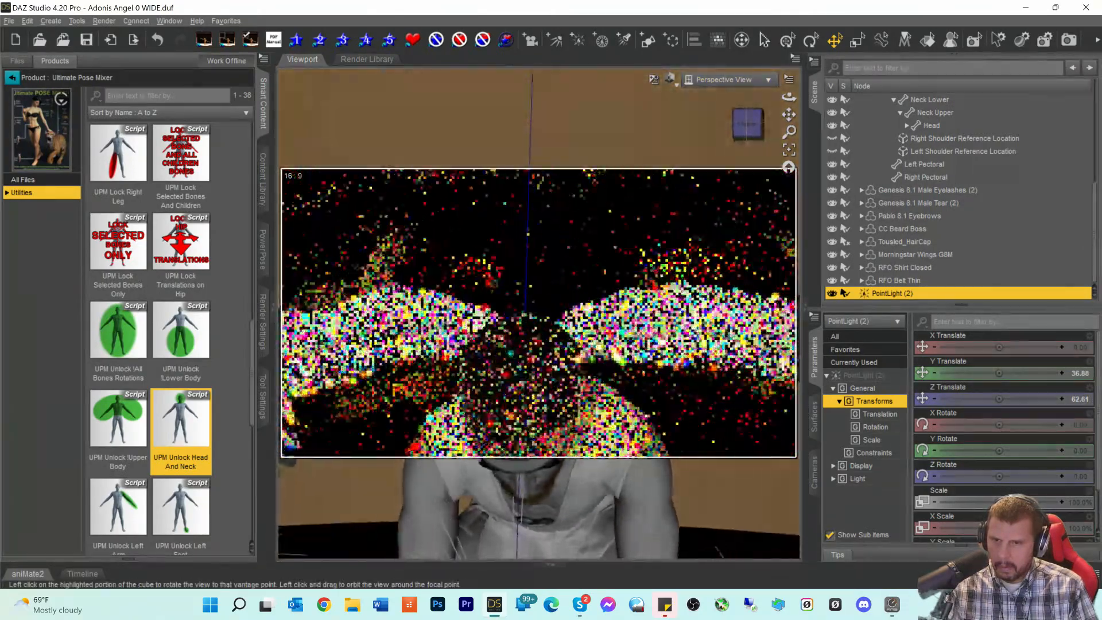
pyautogui.moveTo(754, 116); pyautogui.dragTo(807, 105)
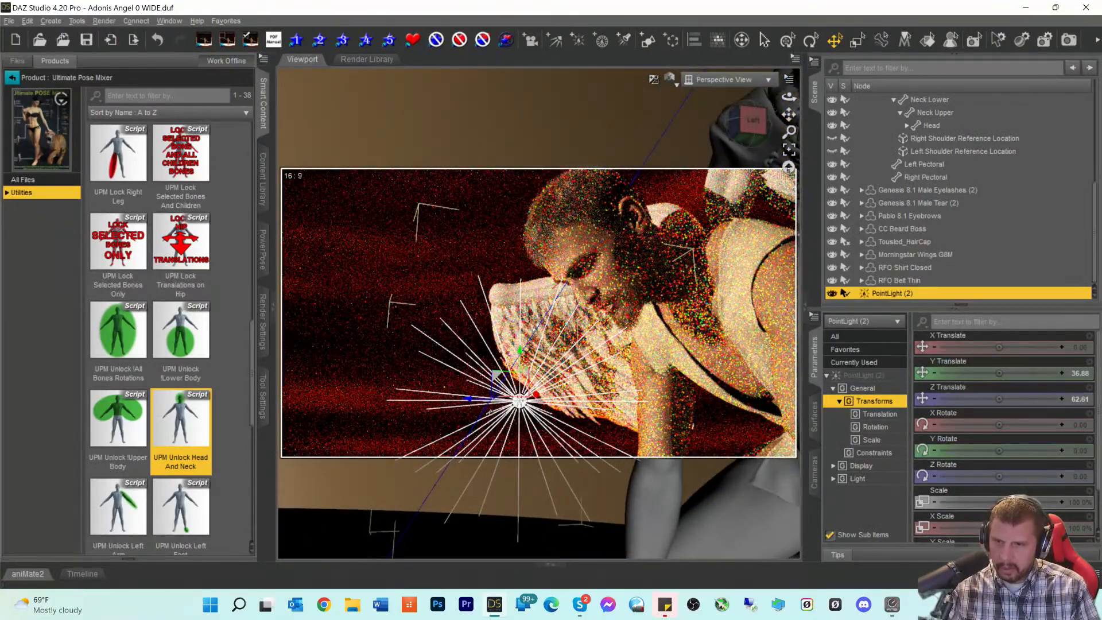
pyautogui.moveTo(470, 400)
pyautogui.mouseDown()
pyautogui.moveTo(422, 392)
pyautogui.moveTo(467, 393)
pyautogui.mouseUp()
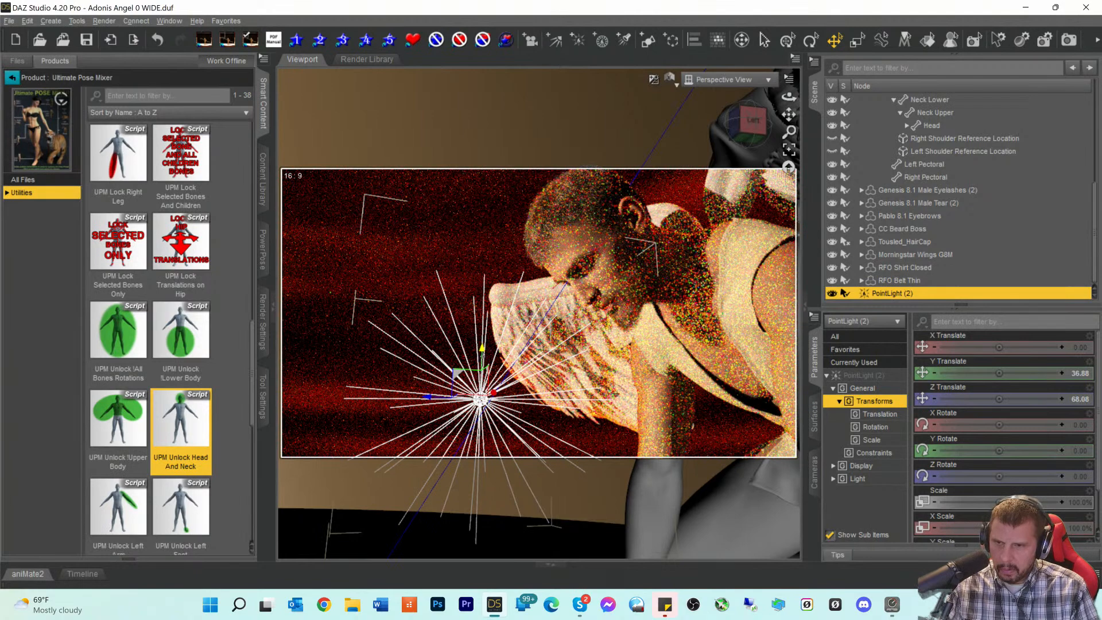
pyautogui.moveTo(480, 354); pyautogui.dragTo(483, 315)
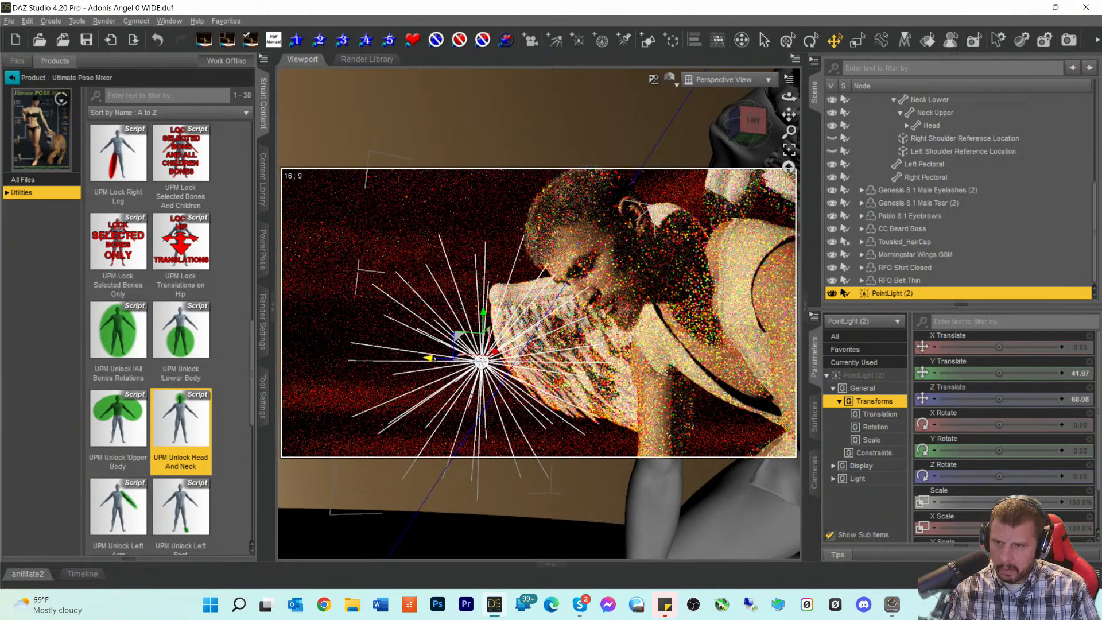
pyautogui.moveTo(427, 357); pyautogui.dragTo(397, 359)
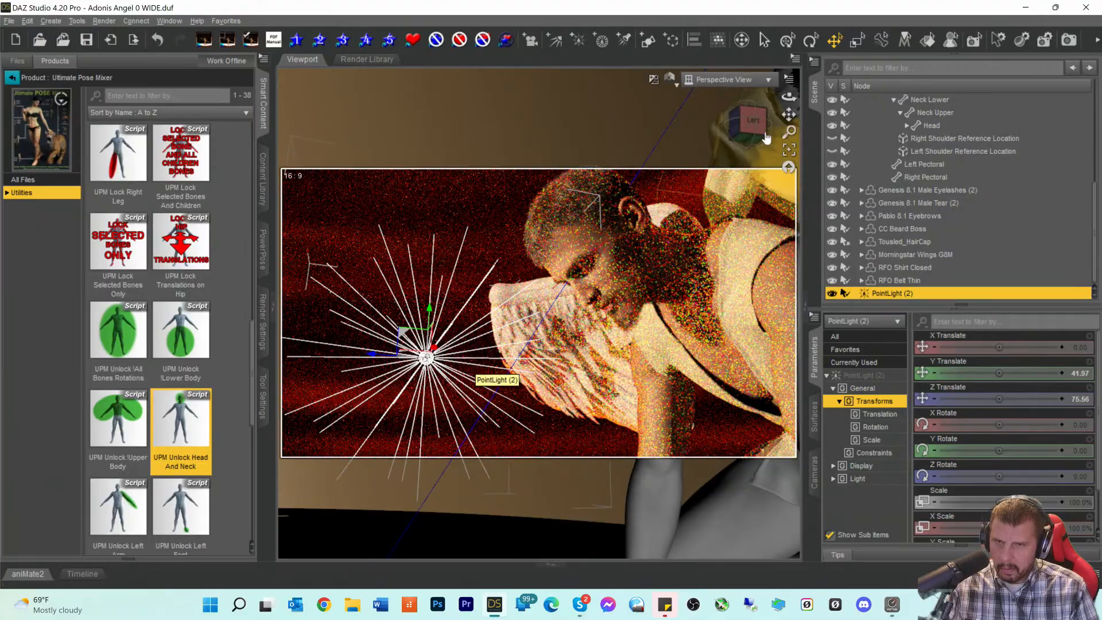
pyautogui.moveTo(754, 120)
pyautogui.mouseDown()
pyautogui.moveTo(827, 121)
pyautogui.moveTo(759, 134)
pyautogui.moveTo(754, 115)
pyautogui.moveTo(761, 135)
pyautogui.mouseUp()
pyautogui.scroll(5, 769, 172)
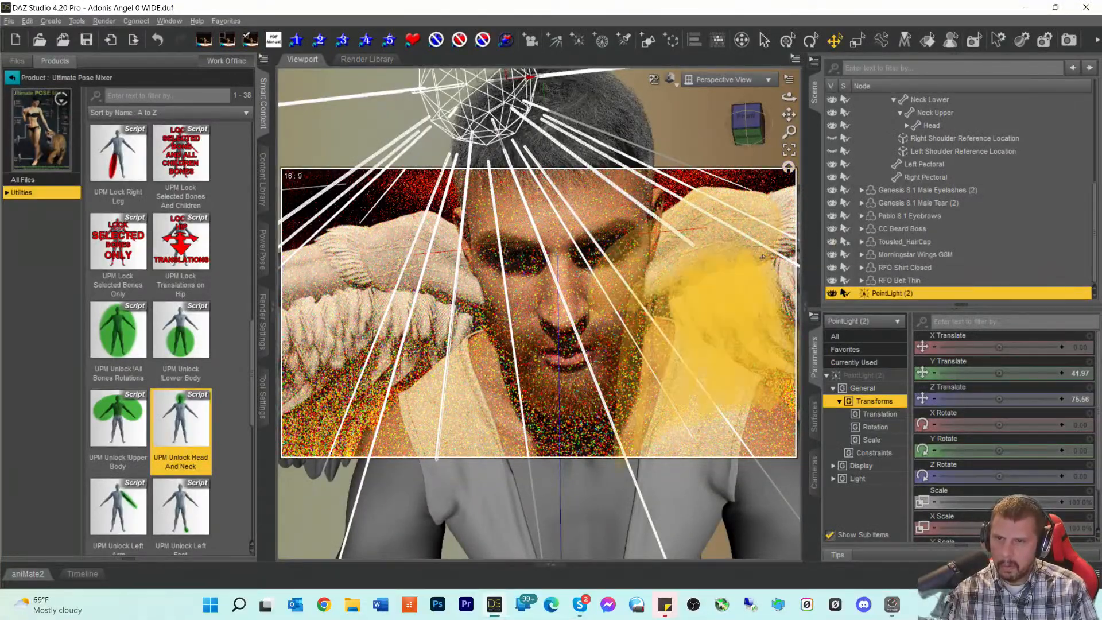
pyautogui.scroll(5, 762, 257)
pyautogui.scroll(-5, 763, 257)
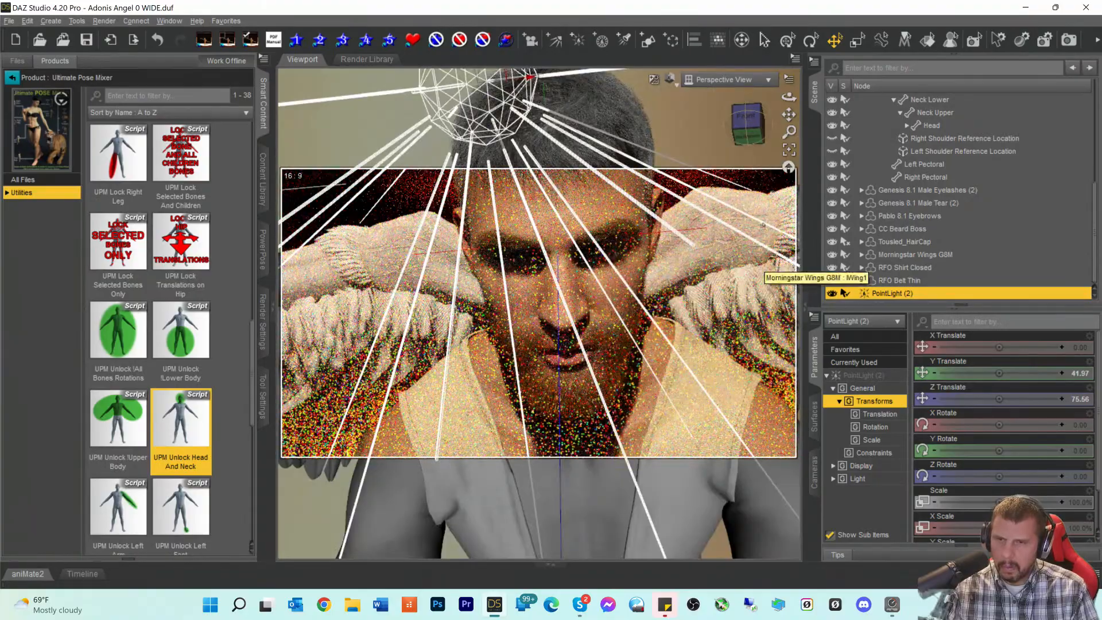
pyautogui.click(753, 138)
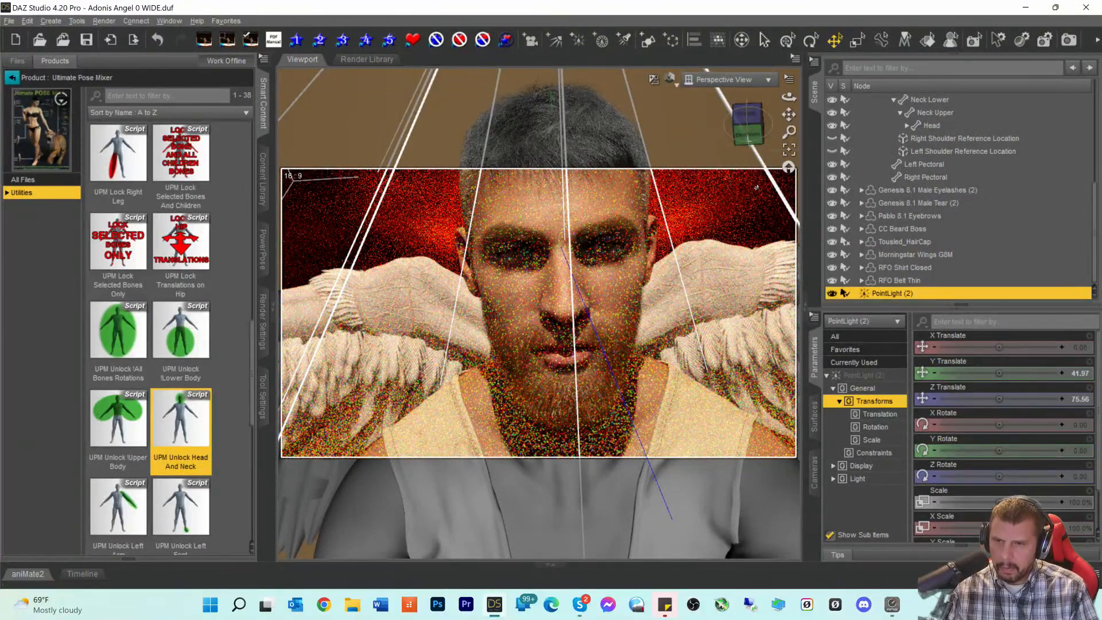
# - Open Alex Capital 8.1's material presets and apply the Eyes 02 material
pyautogui.click(12, 78)
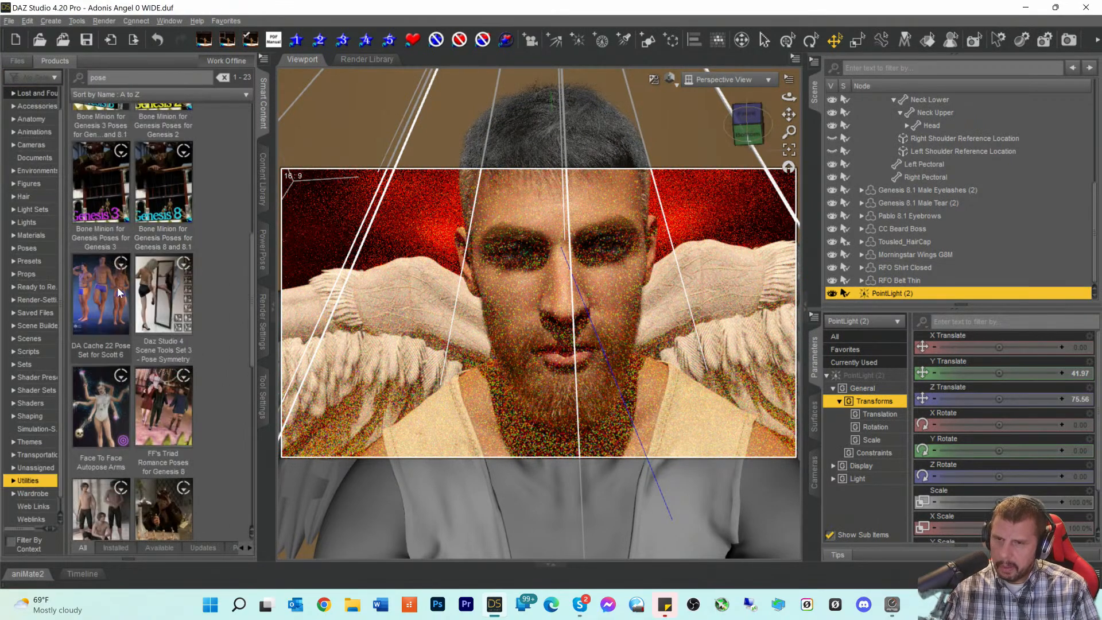
pyautogui.moveTo(117, 287)
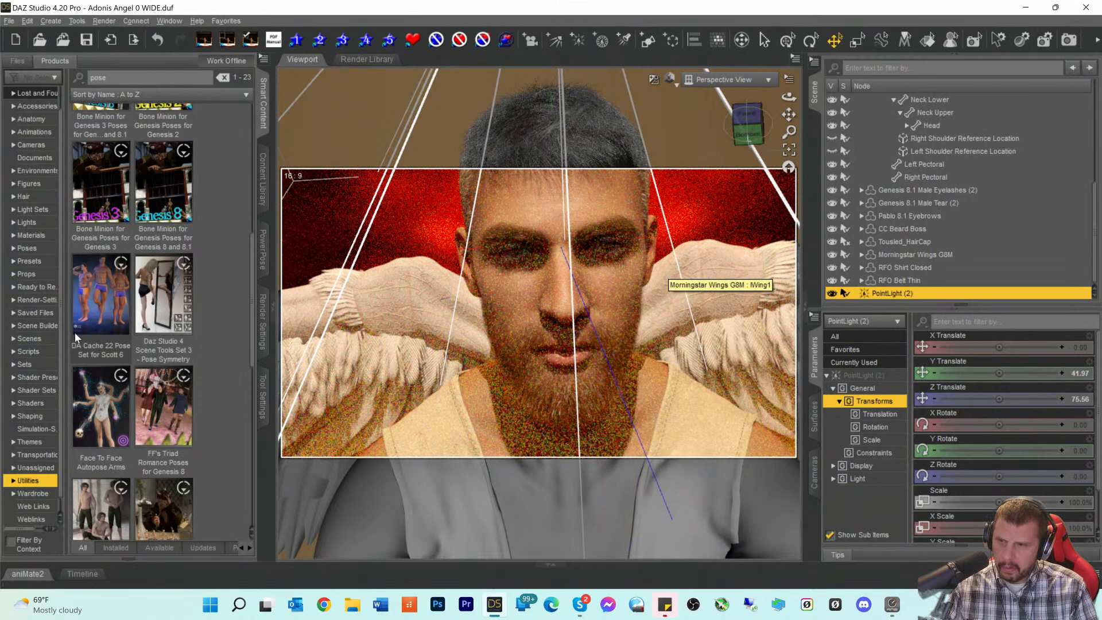
pyautogui.click(26, 184)
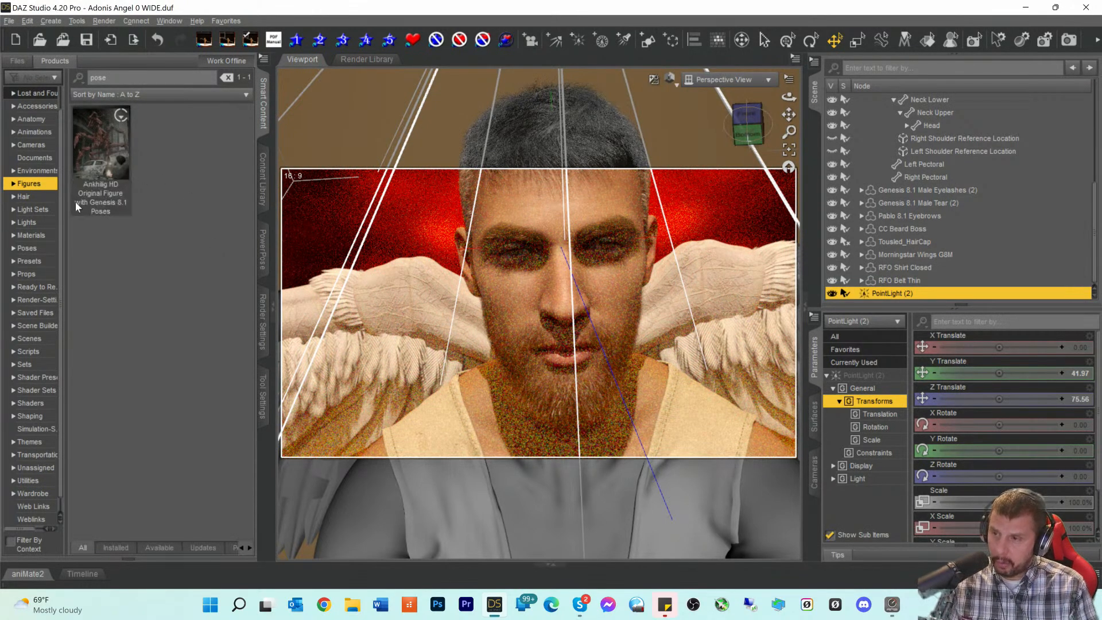
pyautogui.click(25, 237)
pyautogui.click(27, 187)
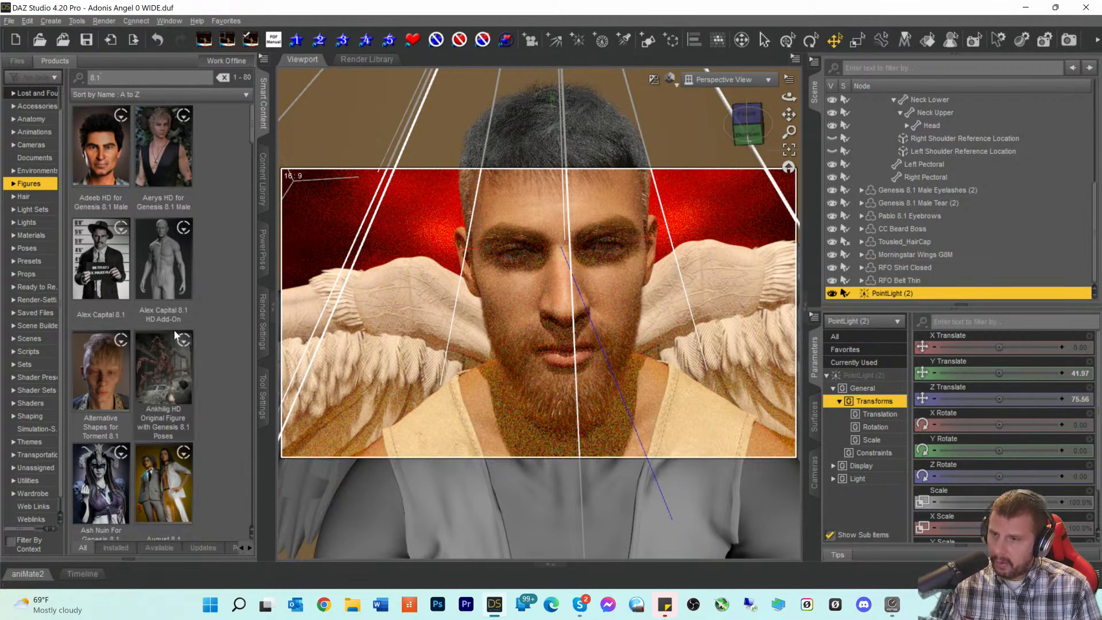
pyautogui.click(115, 266)
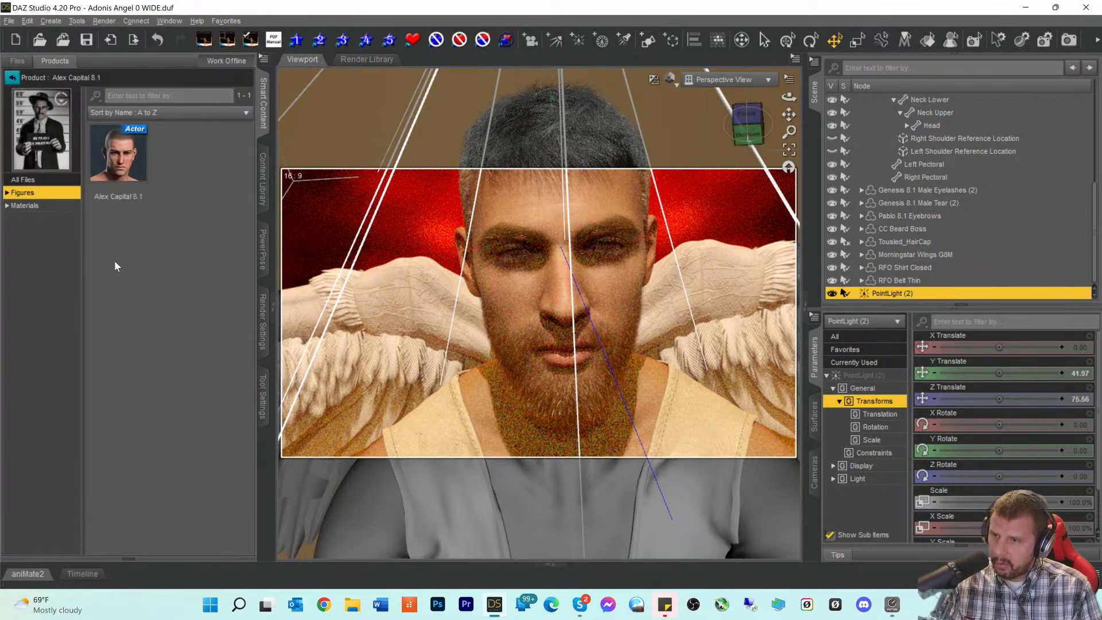
pyautogui.click(25, 205)
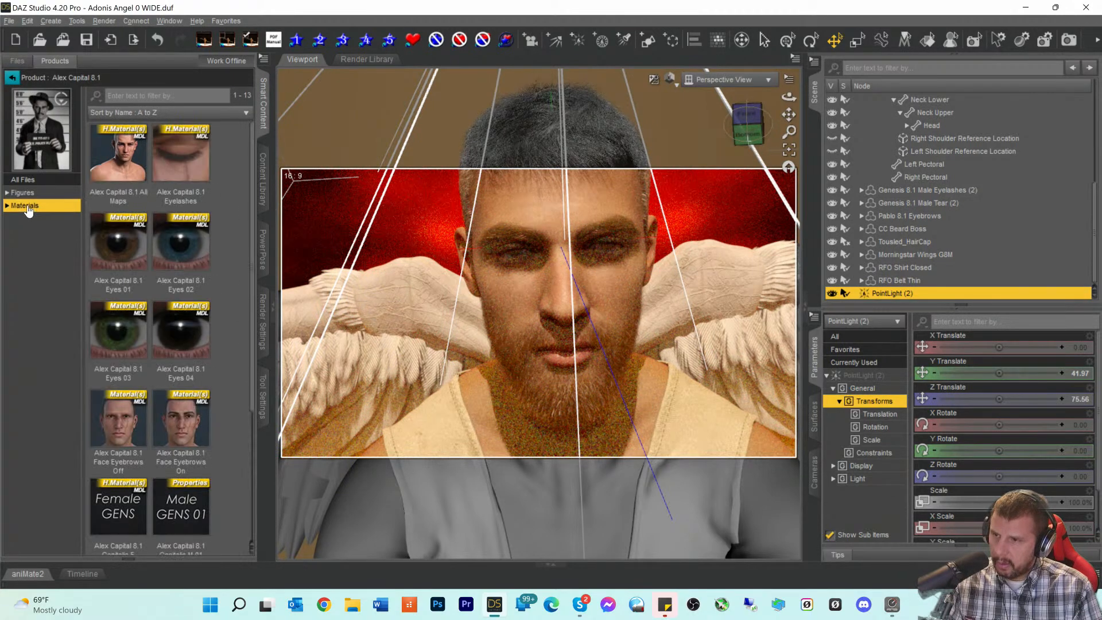
pyautogui.doubleClick(172, 248)
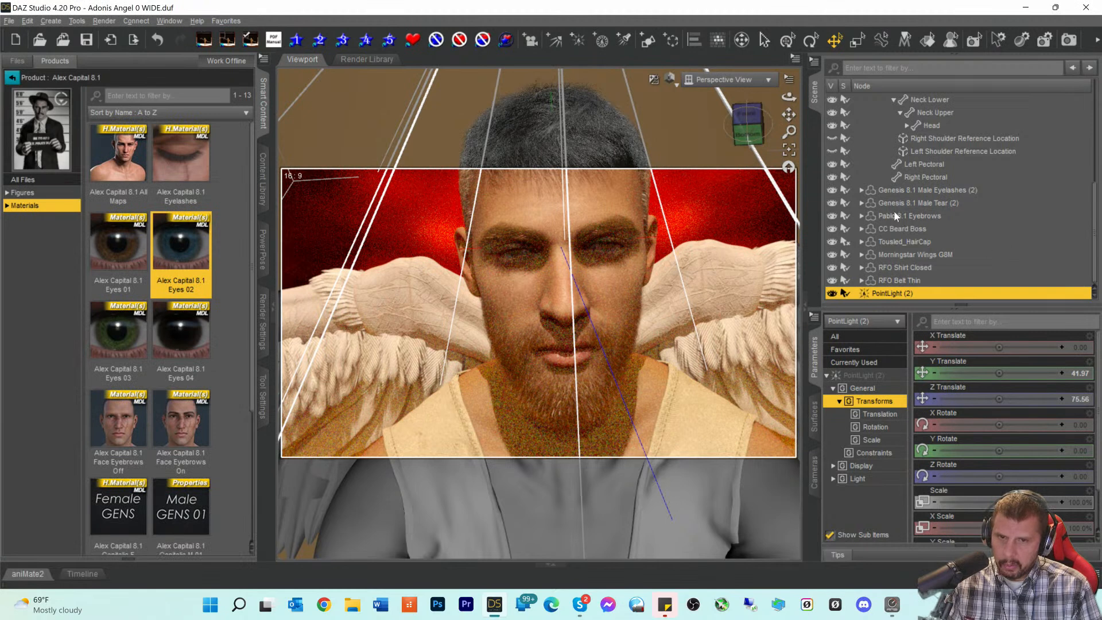
pyautogui.scroll(4, 895, 239)
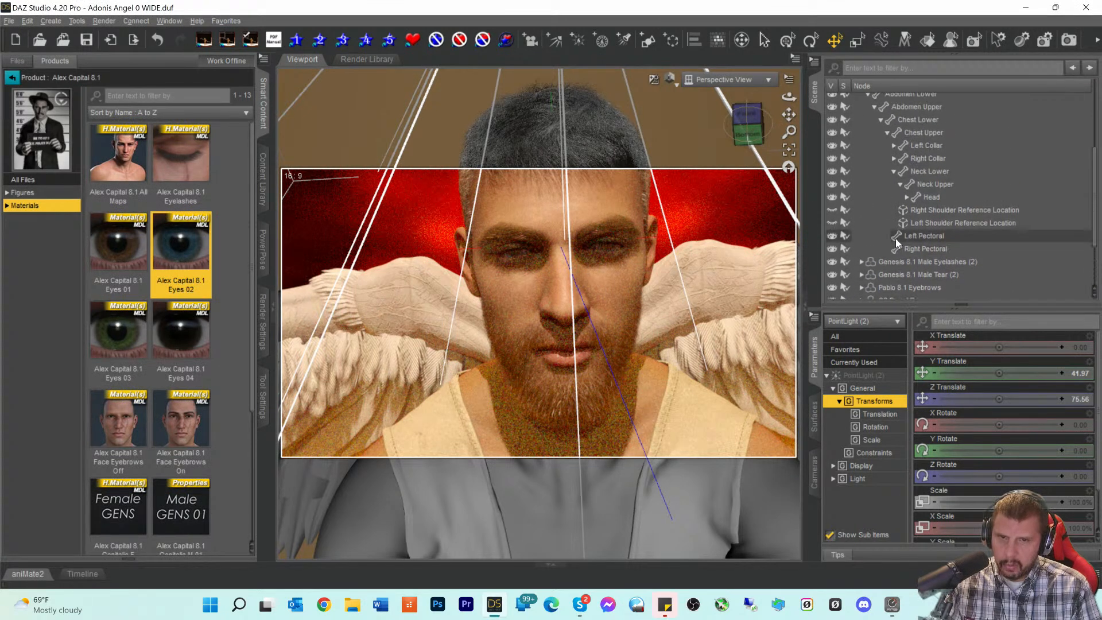
# - Apply the Eyes 02 eye material to Pablo 8.1 HD new
pyautogui.click(879, 132)
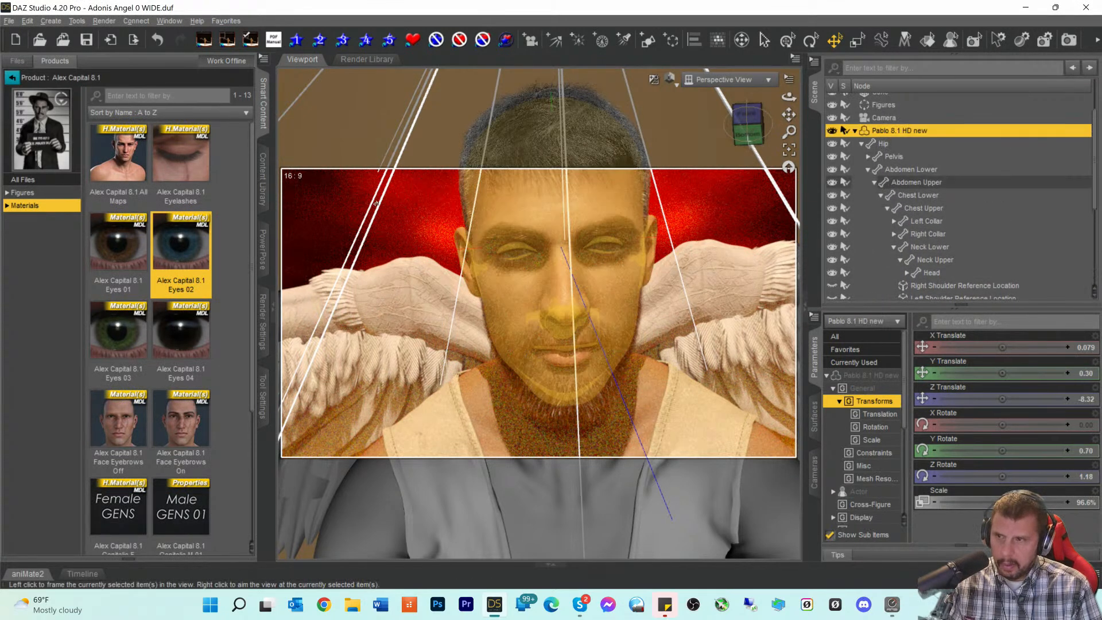
pyautogui.doubleClick(193, 239)
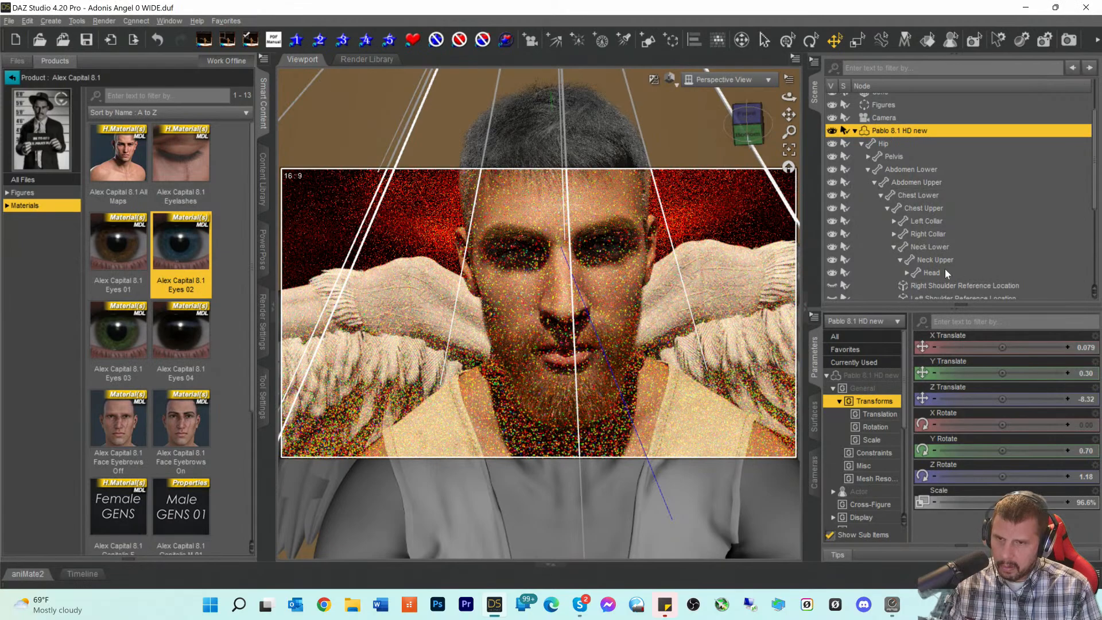
pyautogui.moveTo(750, 132); pyautogui.dragTo(795, 203)
# - Hide Genesis 8.1 Male Tear (2) with its eye icon
pyautogui.scroll(3, 755, 322)
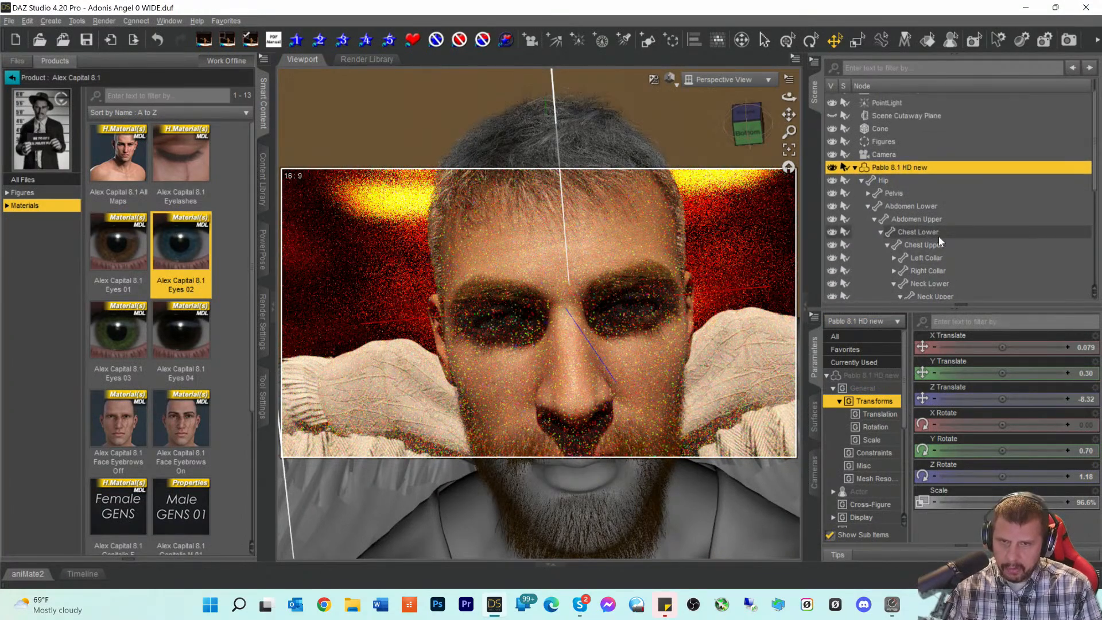
pyautogui.scroll(-5, 939, 236)
pyautogui.scroll(-1, 941, 241)
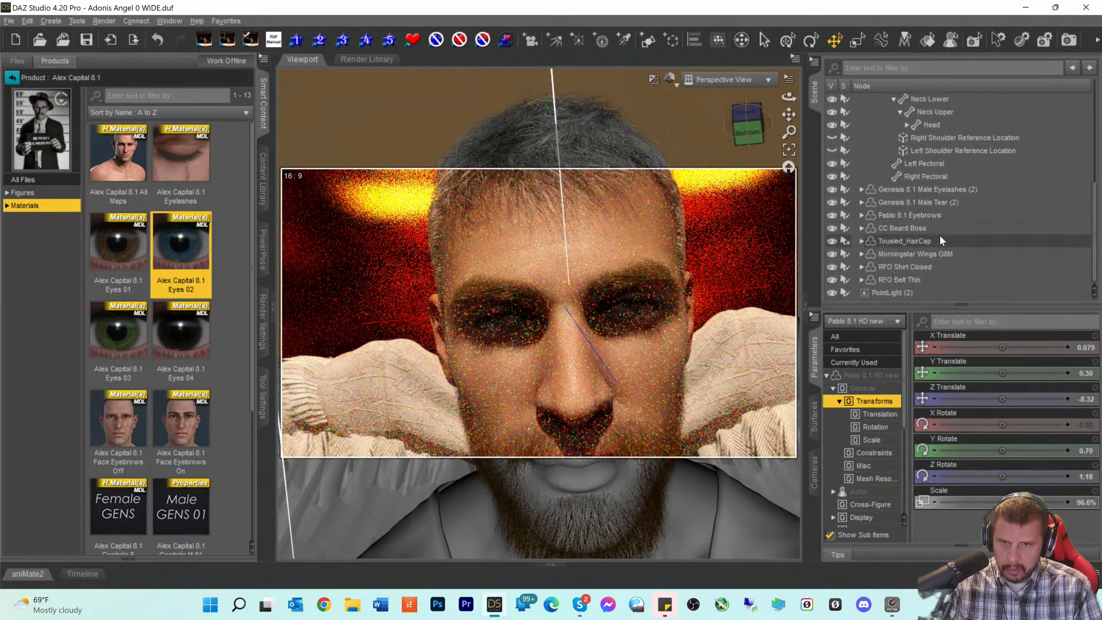
pyautogui.click(937, 206)
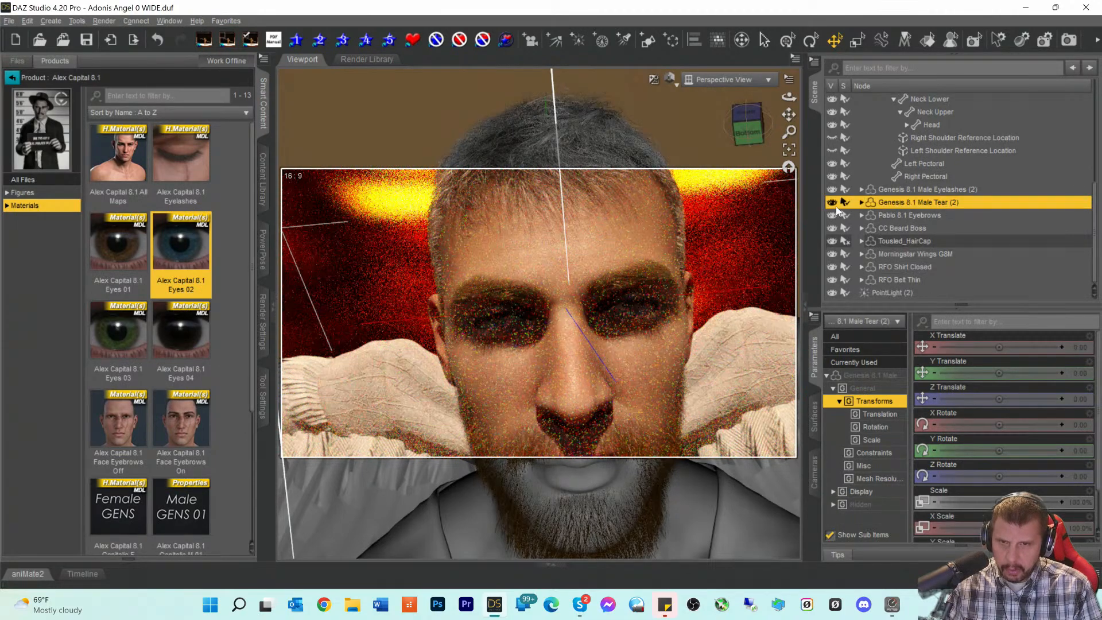
pyautogui.click(831, 203)
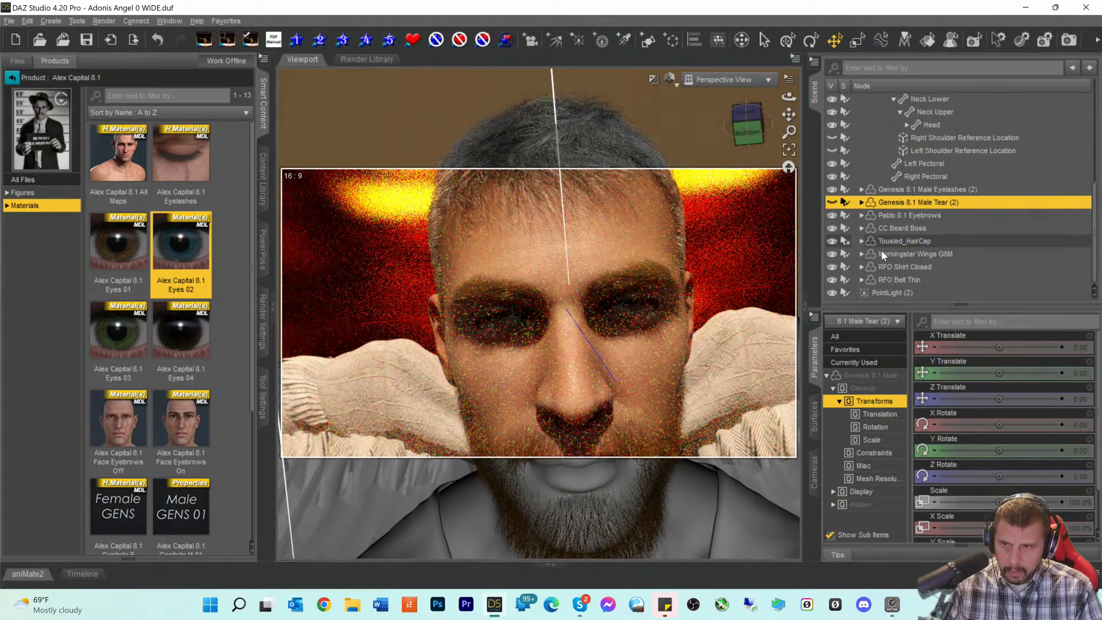
# - Face the figure's front and delete PointLight (2) from the scene
pyautogui.moveTo(749, 124); pyautogui.dragTo(743, 109)
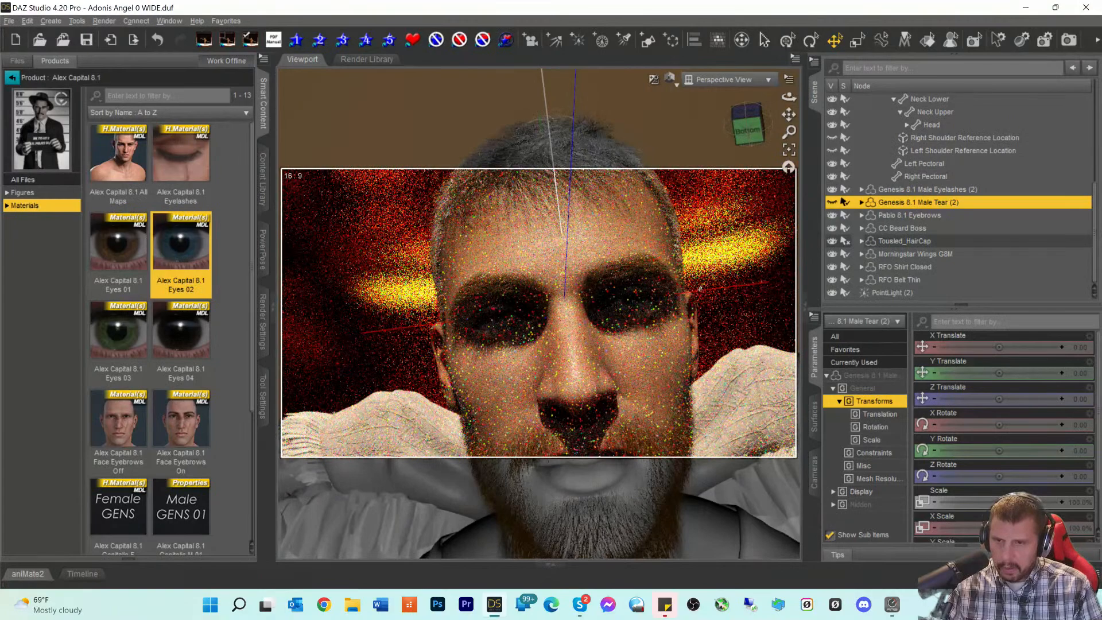
pyautogui.scroll(-5, 701, 291)
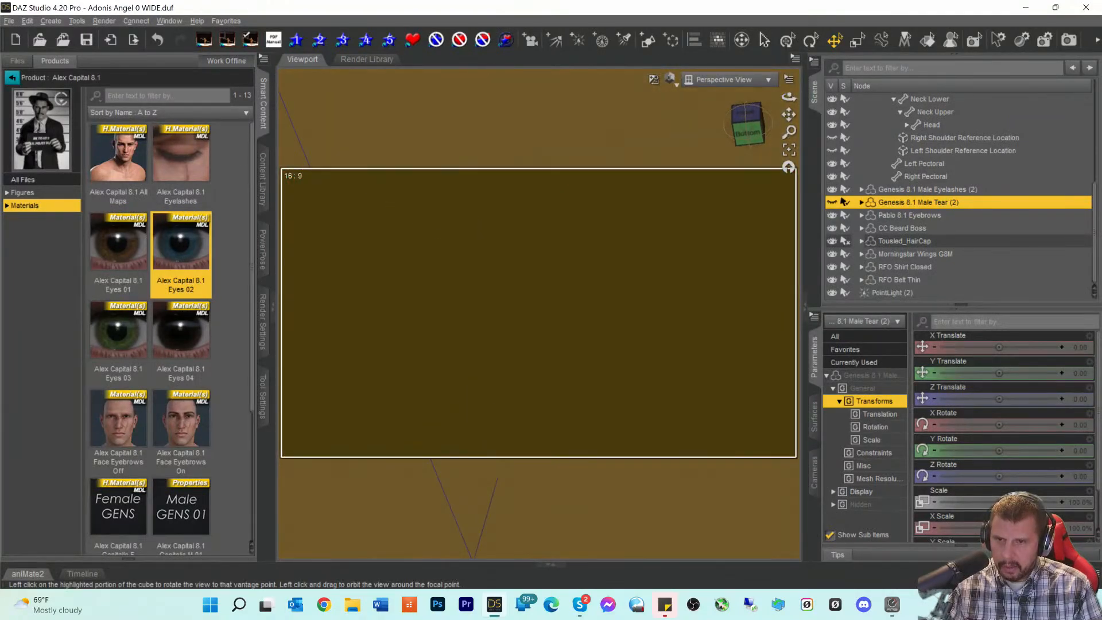
pyautogui.click(747, 132)
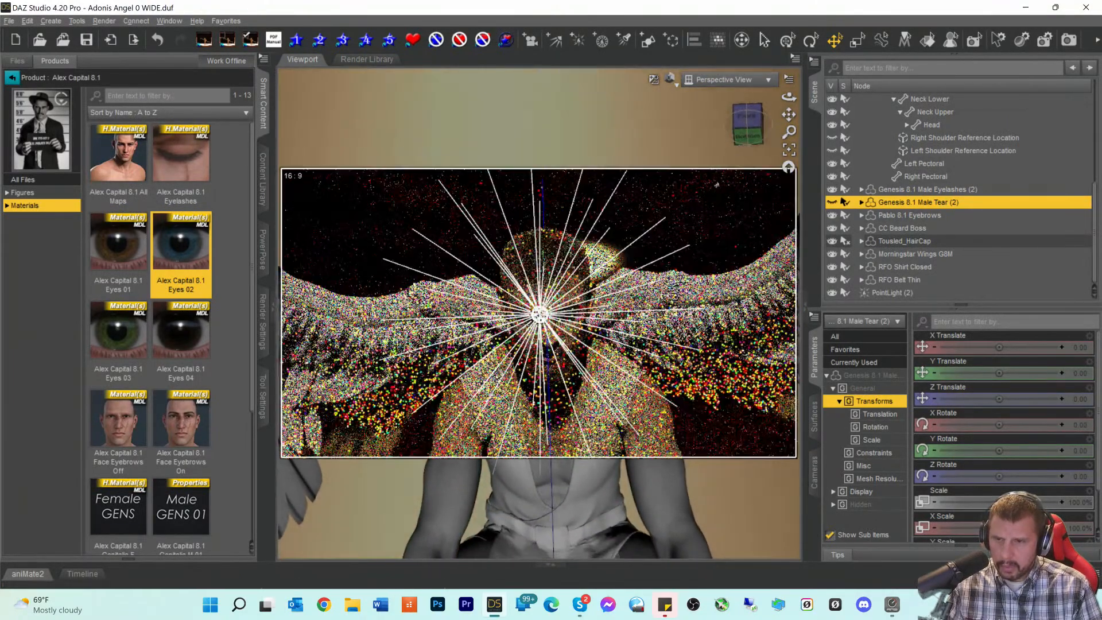
pyautogui.click(543, 319)
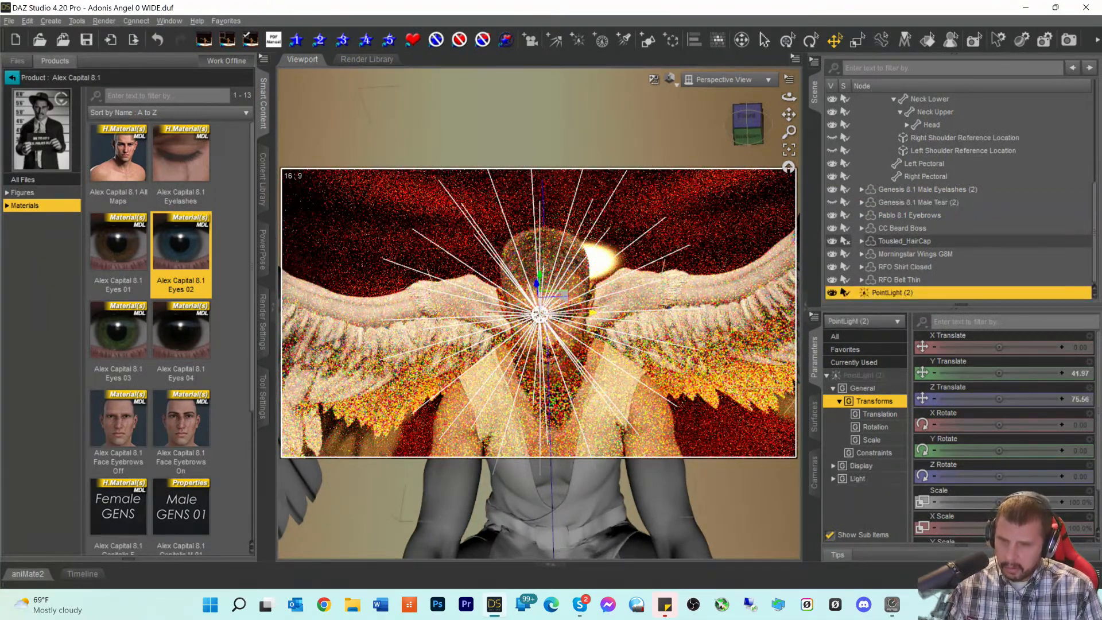
pyautogui.press('Delete')
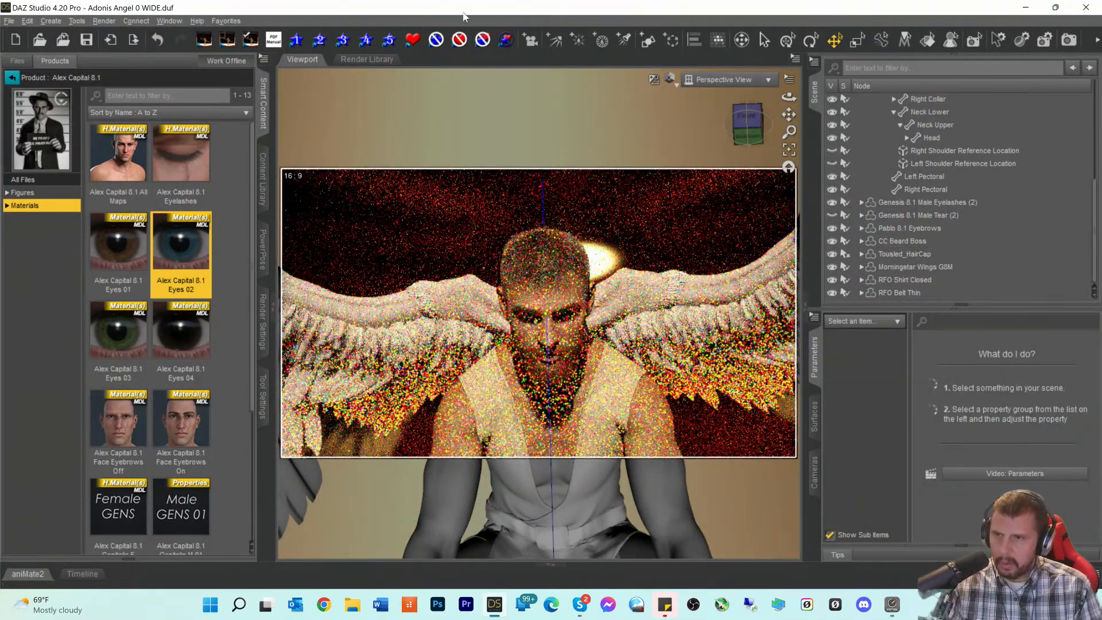
# - Search 'ghost' across All Products and show Iray Ghost Light Kit One's ten light props
pyautogui.click(14, 76)
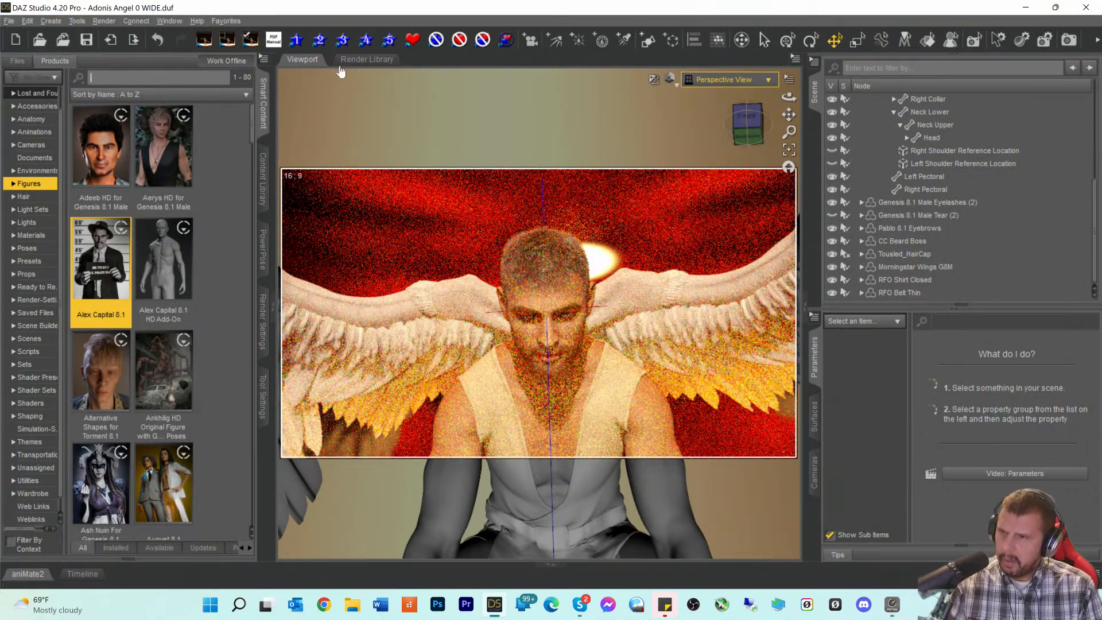
pyautogui.click(223, 77)
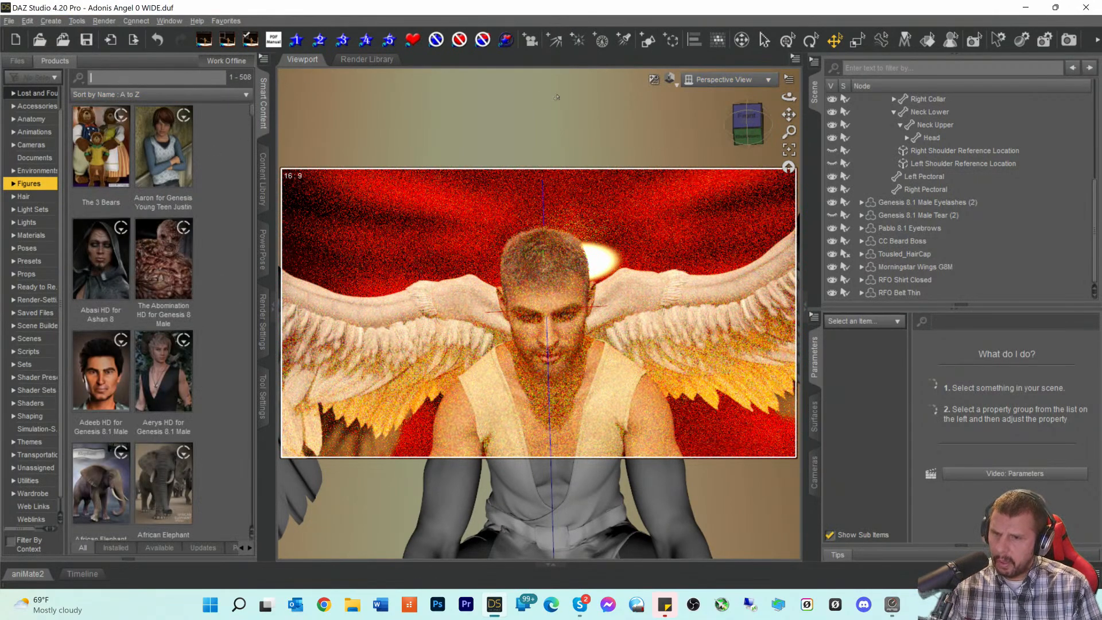
pyautogui.moveTo(751, 133); pyautogui.dragTo(779, 178)
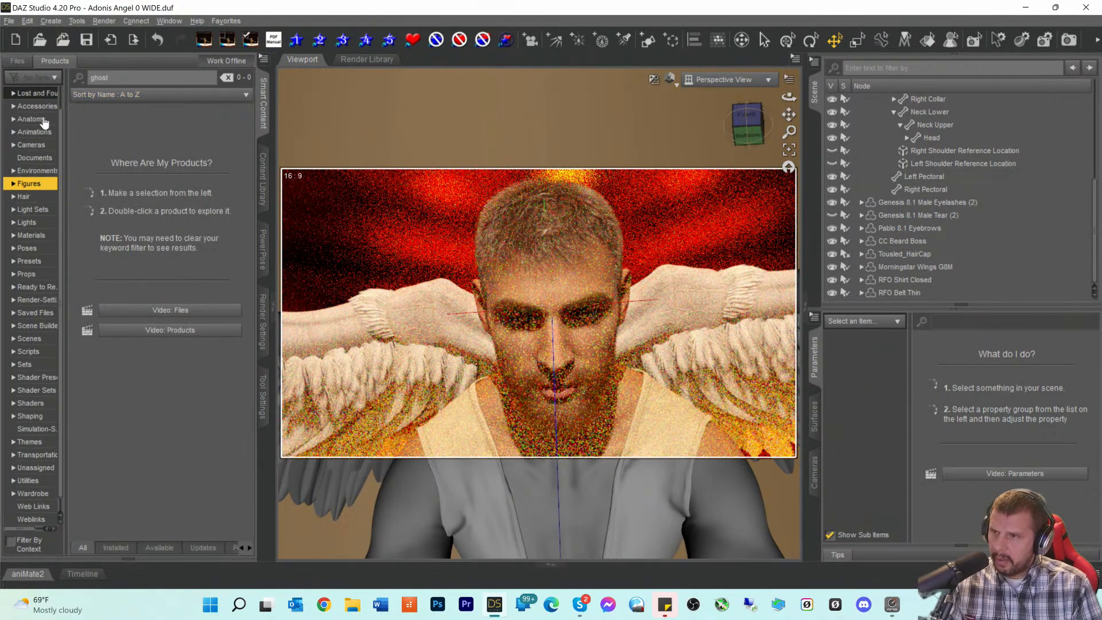
pyautogui.click(34, 94)
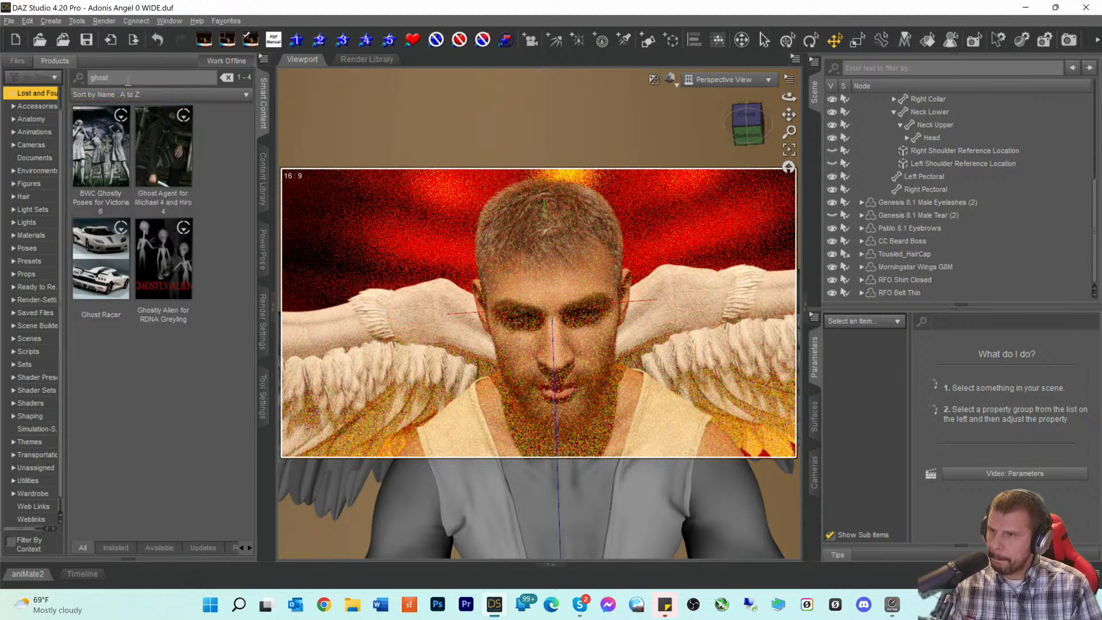
pyautogui.scroll(1, 16, 121)
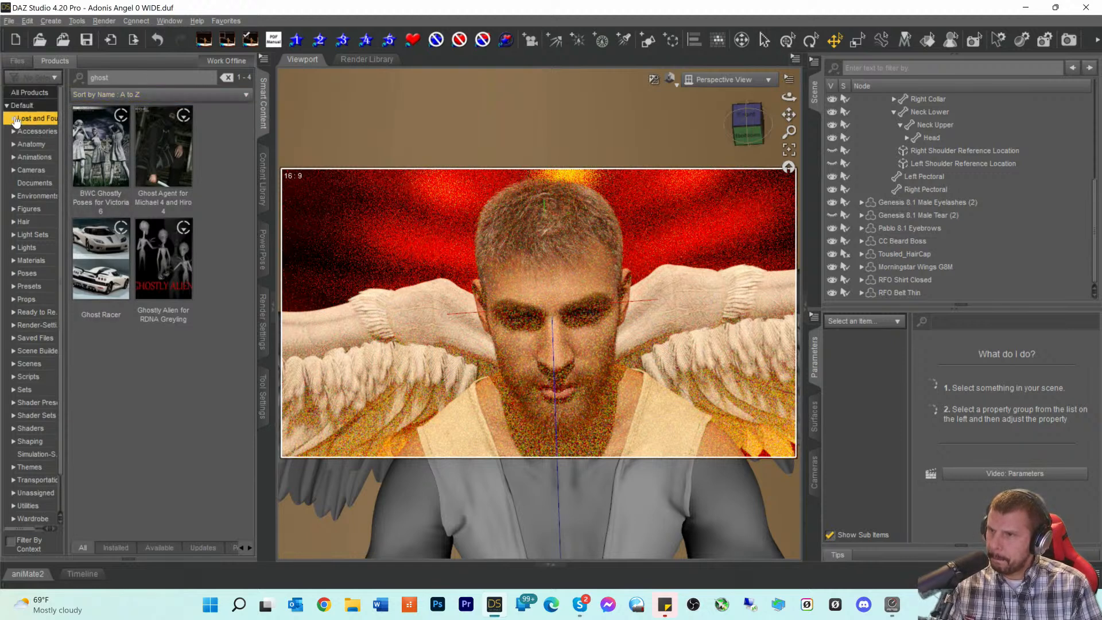
pyautogui.click(27, 93)
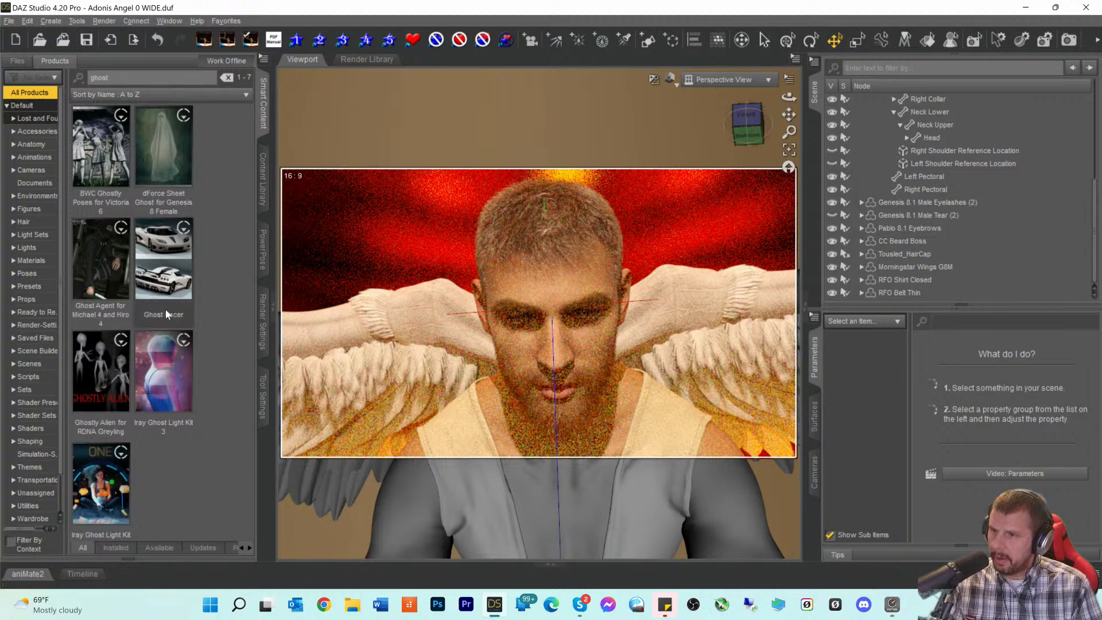
pyautogui.doubleClick(94, 464)
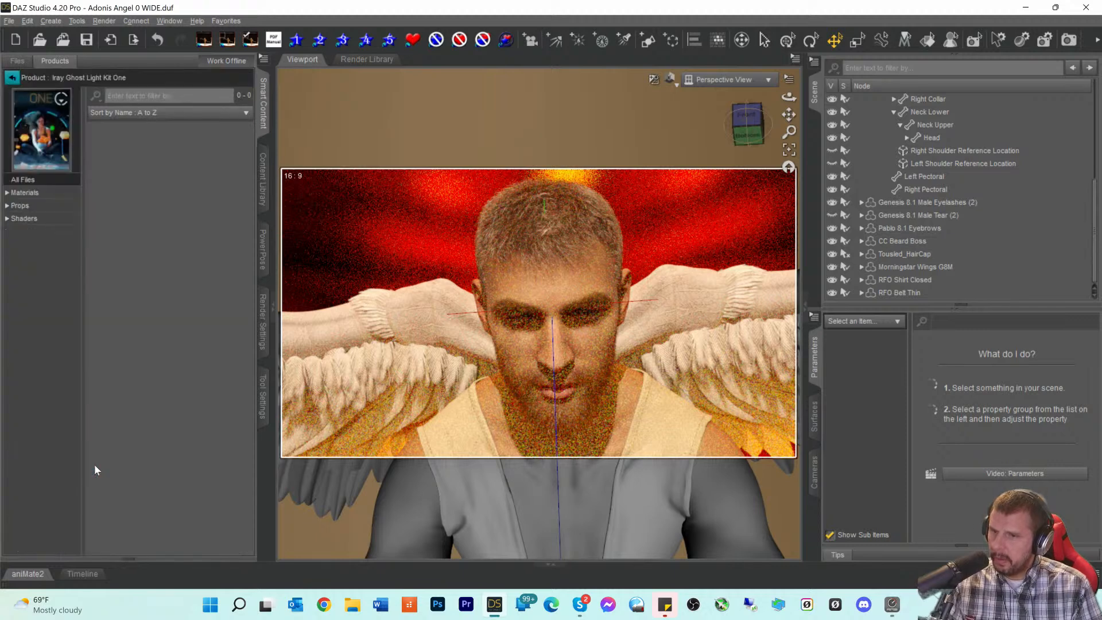
pyautogui.click(23, 208)
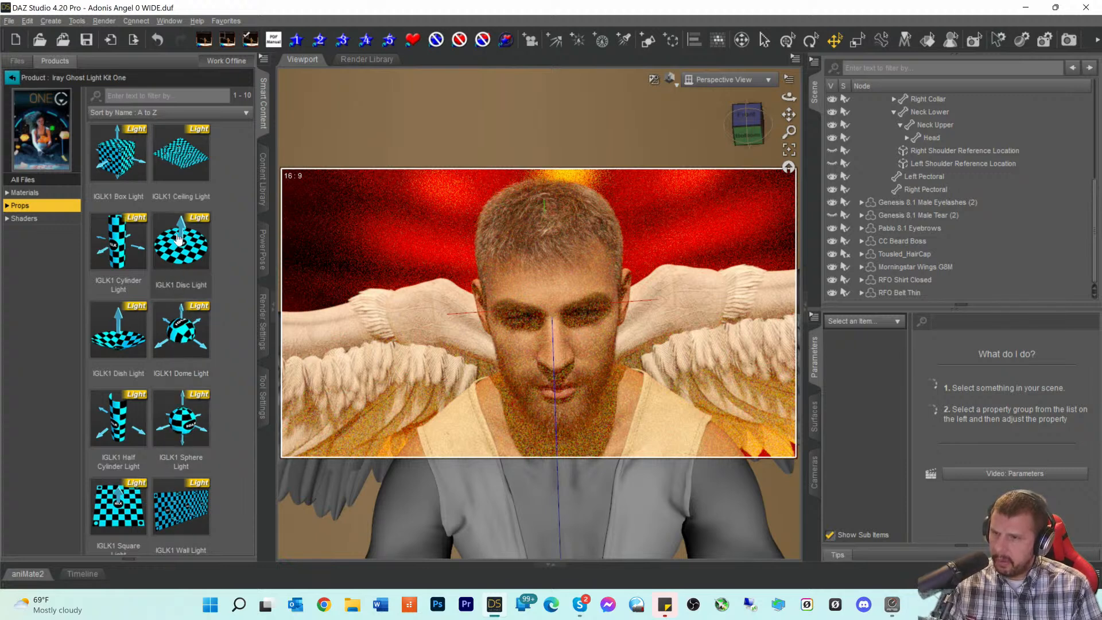
# - Add an IGLK1 Square Light and raise it to Y 10.04 at Z 29.40
pyautogui.doubleClick(116, 515)
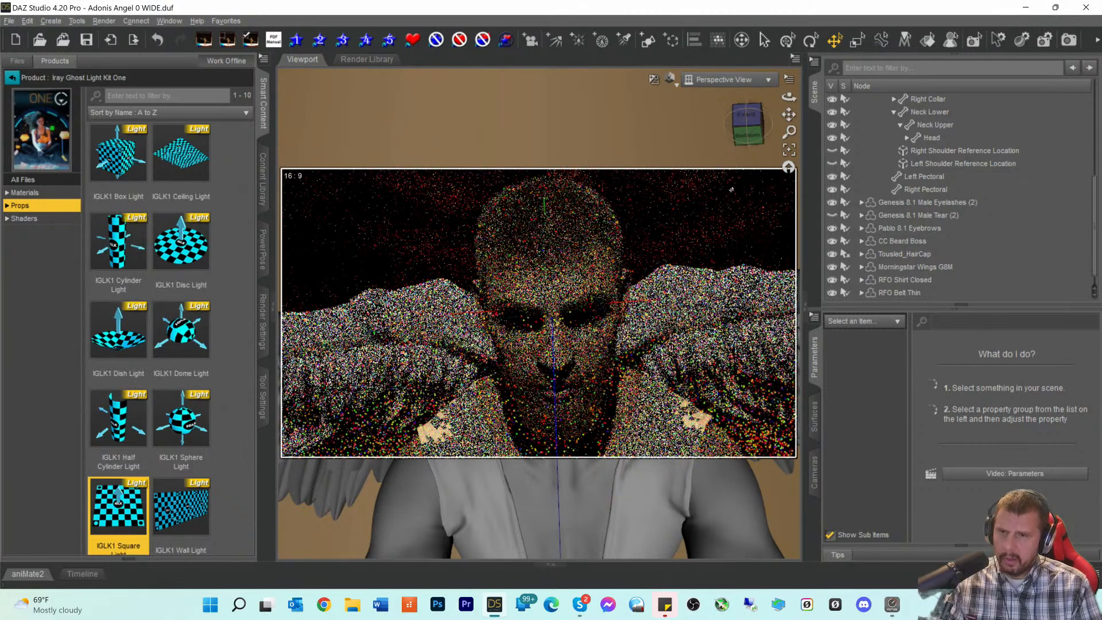
pyautogui.moveTo(747, 127)
pyautogui.mouseDown()
pyautogui.moveTo(747, 172)
pyautogui.moveTo(755, 144)
pyautogui.mouseUp()
pyautogui.scroll(-2, 915, 248)
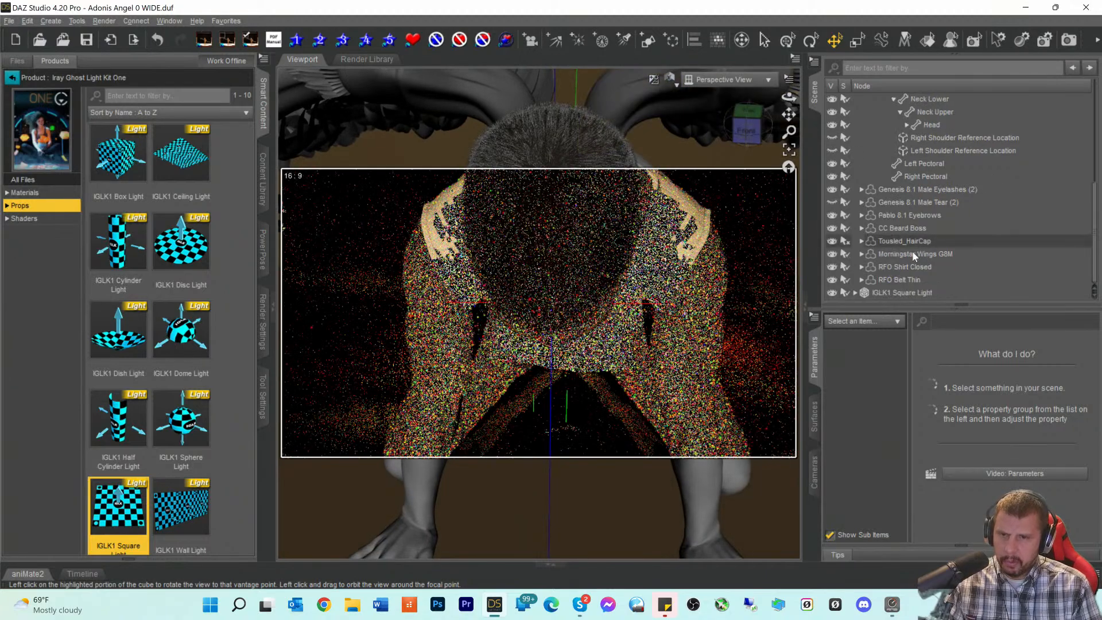
pyautogui.click(896, 293)
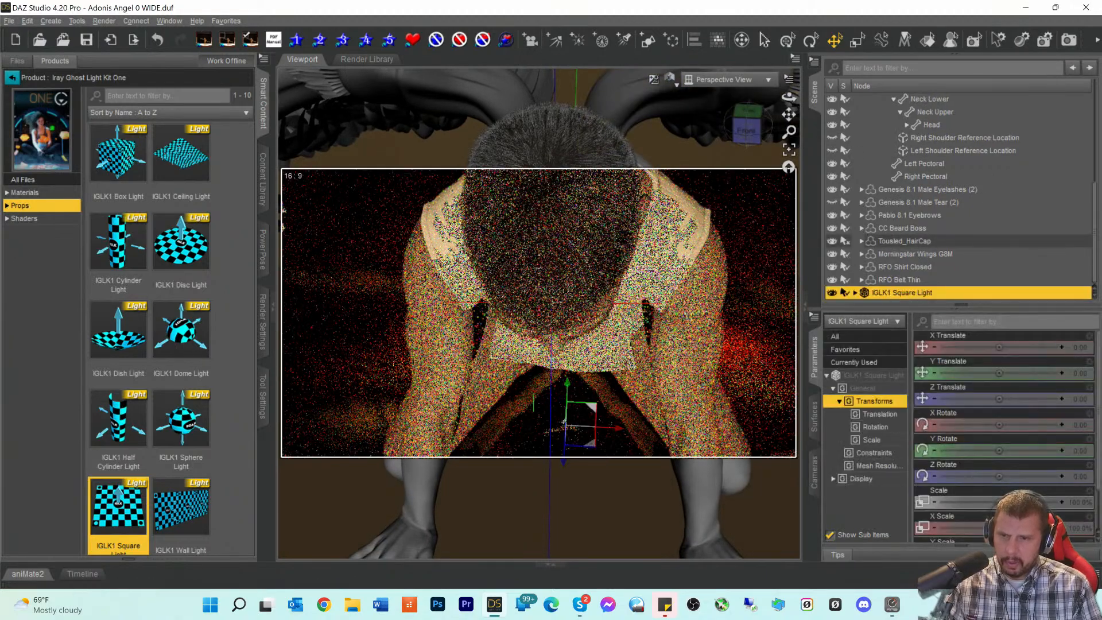
pyautogui.moveTo(566, 386); pyautogui.dragTo(564, 357)
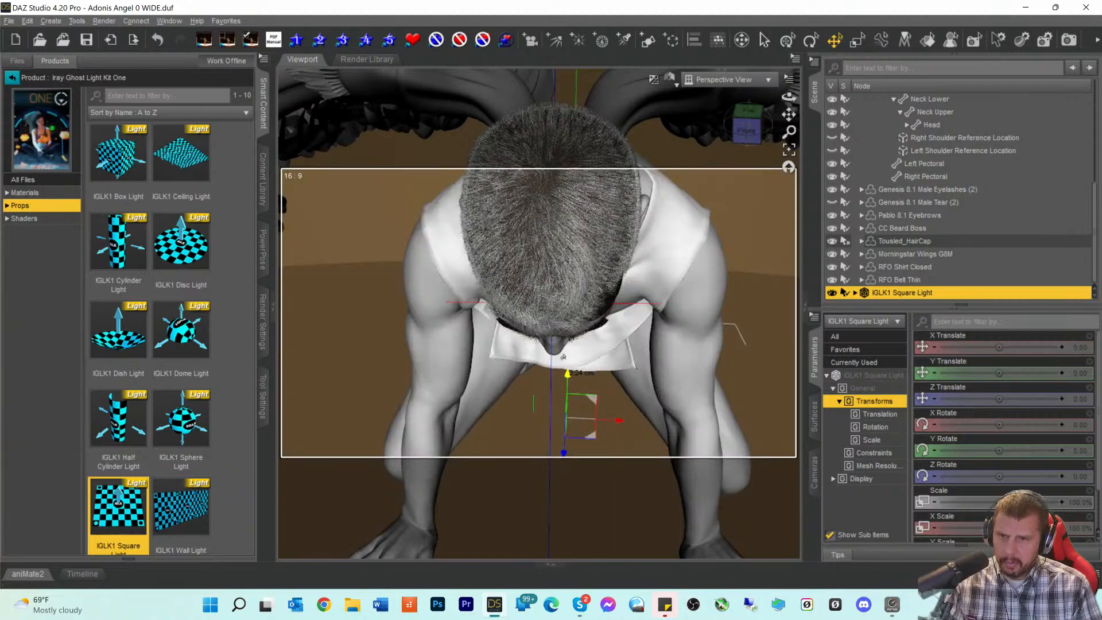
pyautogui.moveTo(566, 423); pyautogui.dragTo(557, 443)
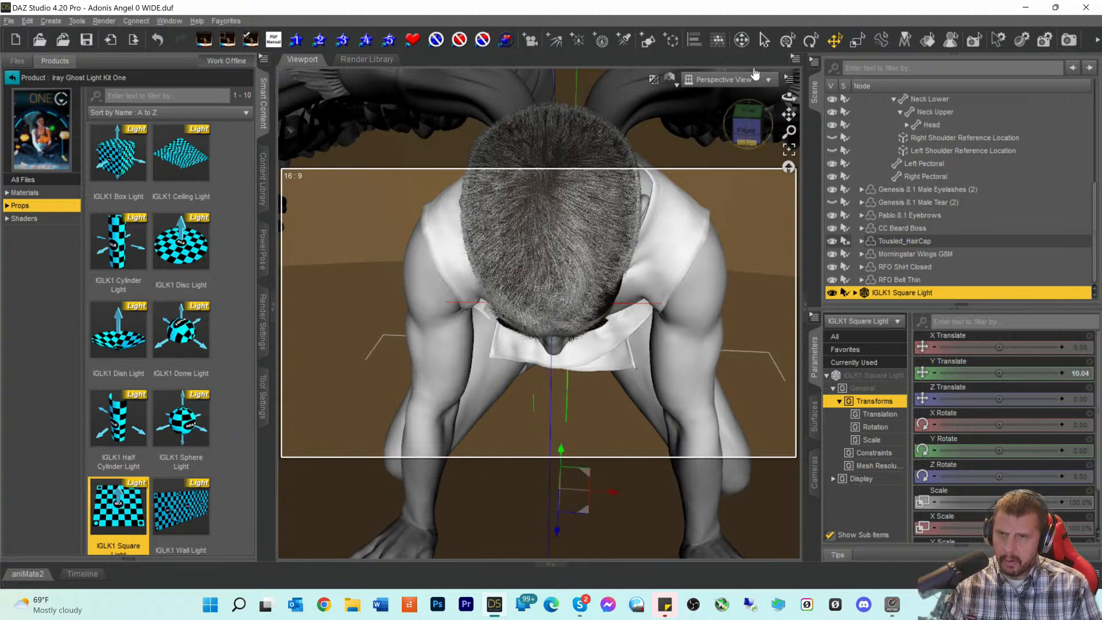
pyautogui.moveTo(747, 136); pyautogui.dragTo(747, 117)
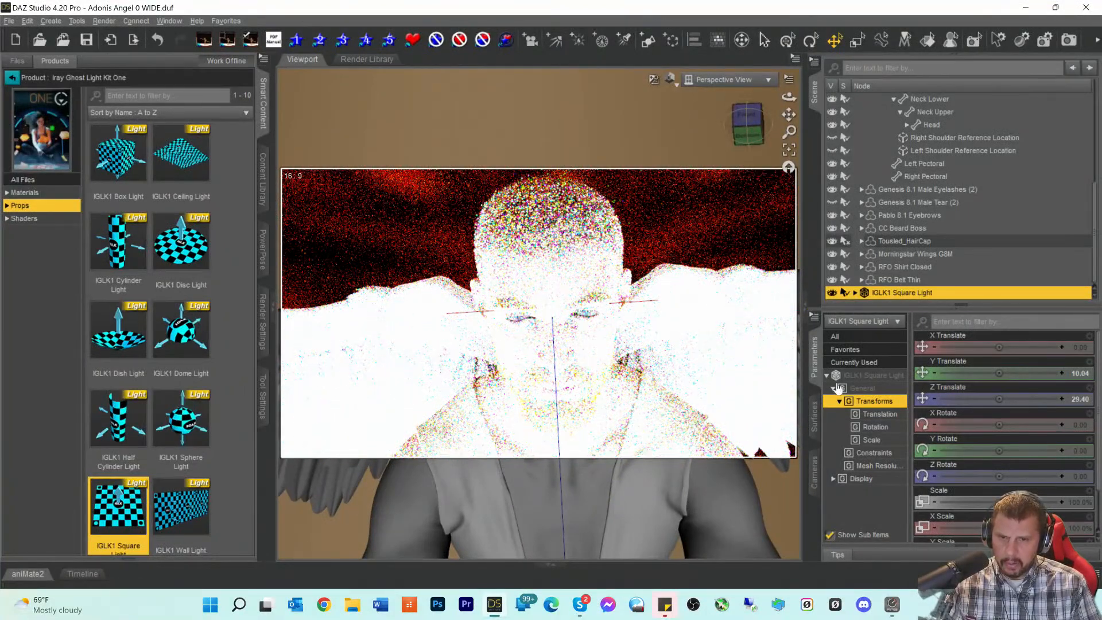
pyautogui.click(815, 416)
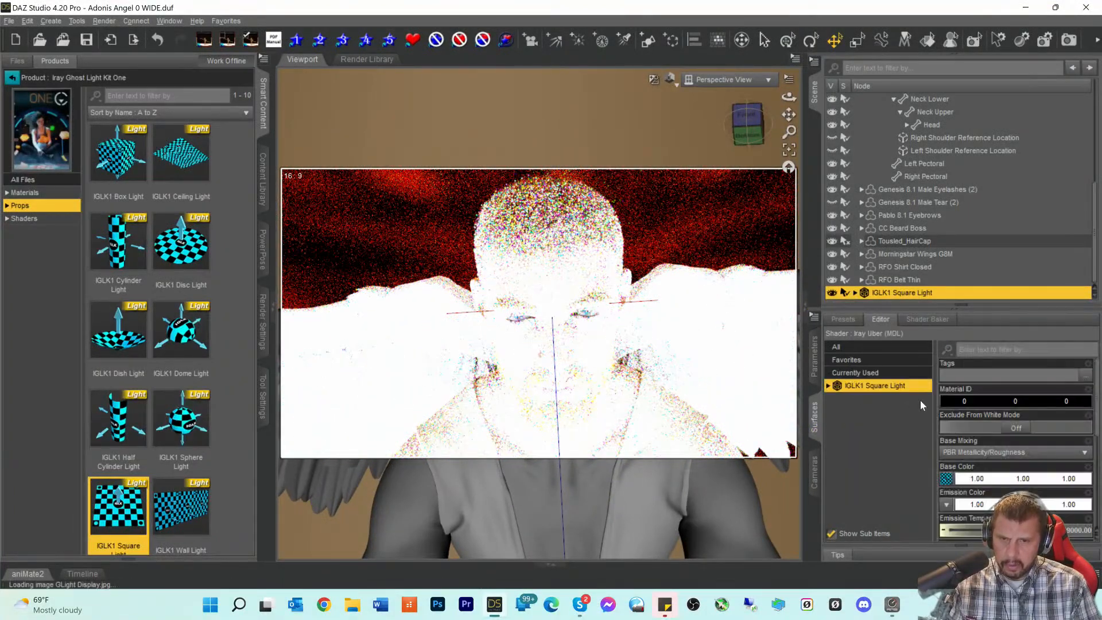
pyautogui.scroll(-5, 968, 470)
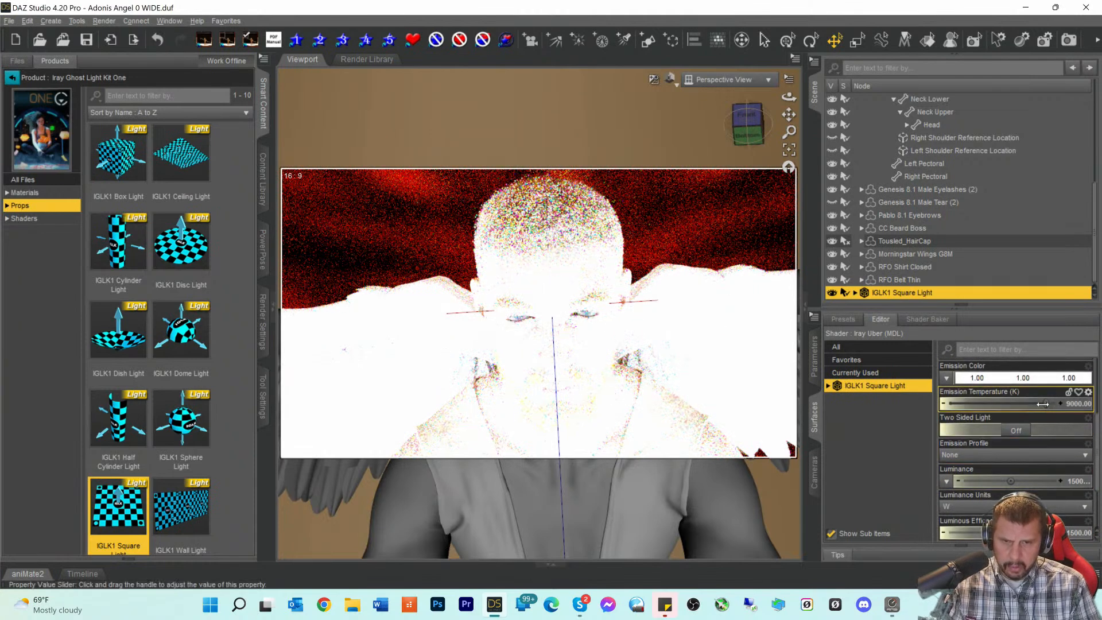
pyautogui.moveTo(1032, 406); pyautogui.dragTo(1015, 406)
pyautogui.scroll(-3, 1043, 459)
pyautogui.scroll(3, 1042, 464)
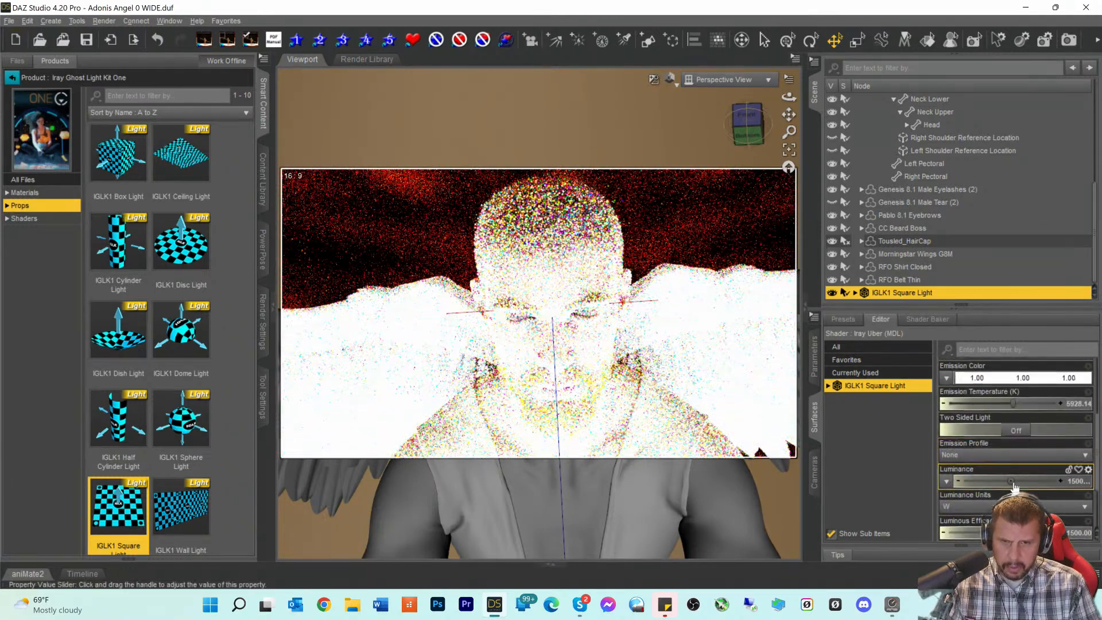
pyautogui.click(1070, 485)
pyautogui.press('Return')
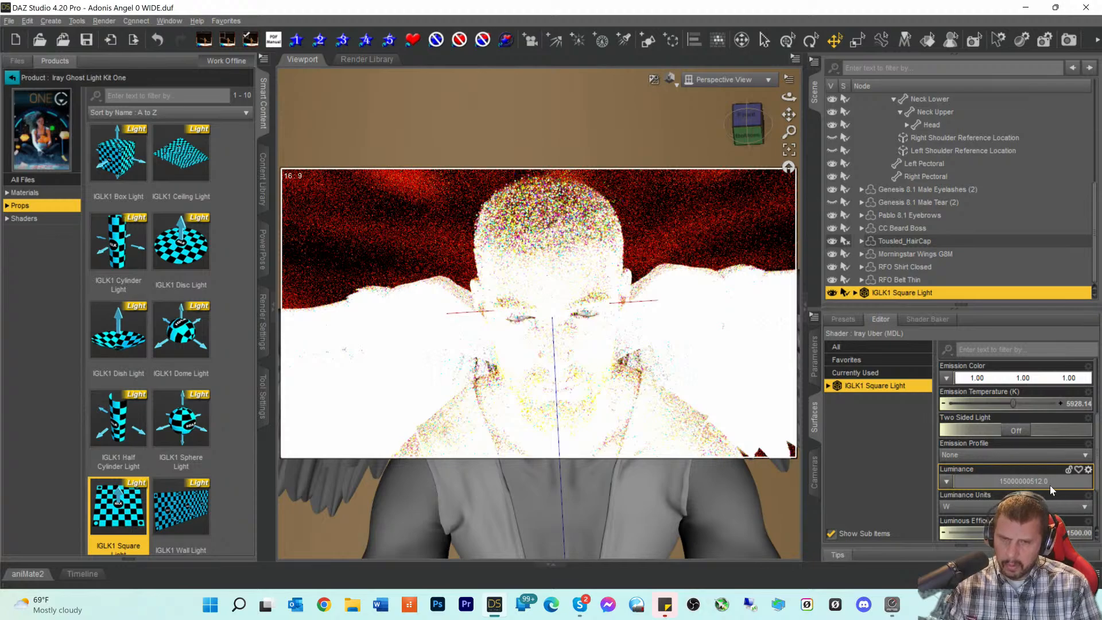
pyautogui.write('2000000000')
pyautogui.press('Return')
pyautogui.scroll(-3, 1048, 492)
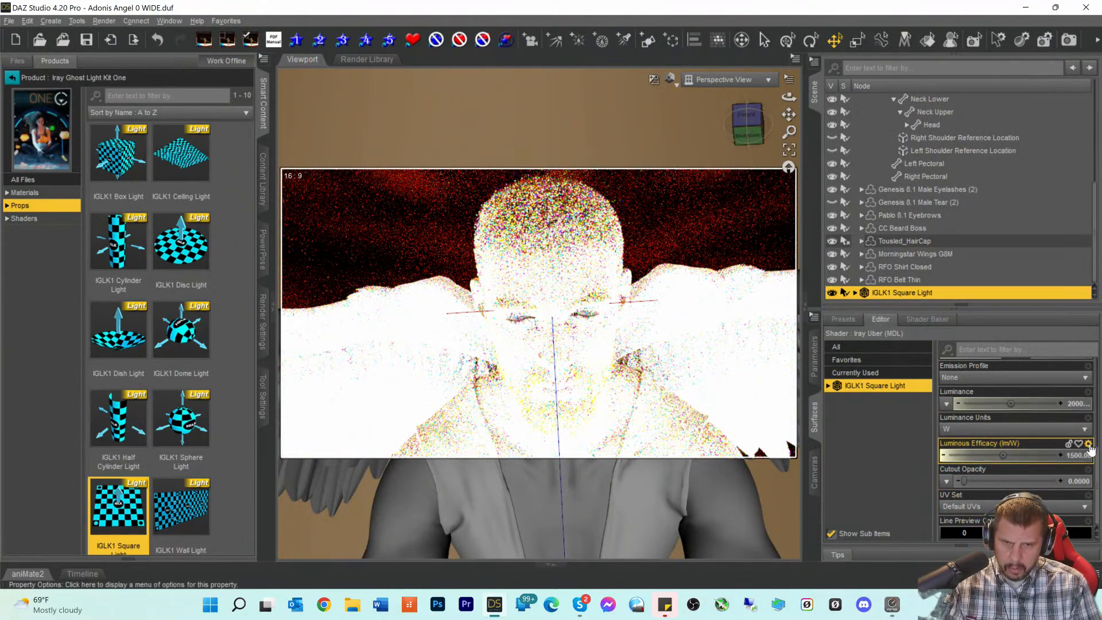
# - Trim the square light's Luminance value down to 2.00
pyautogui.click(1068, 404)
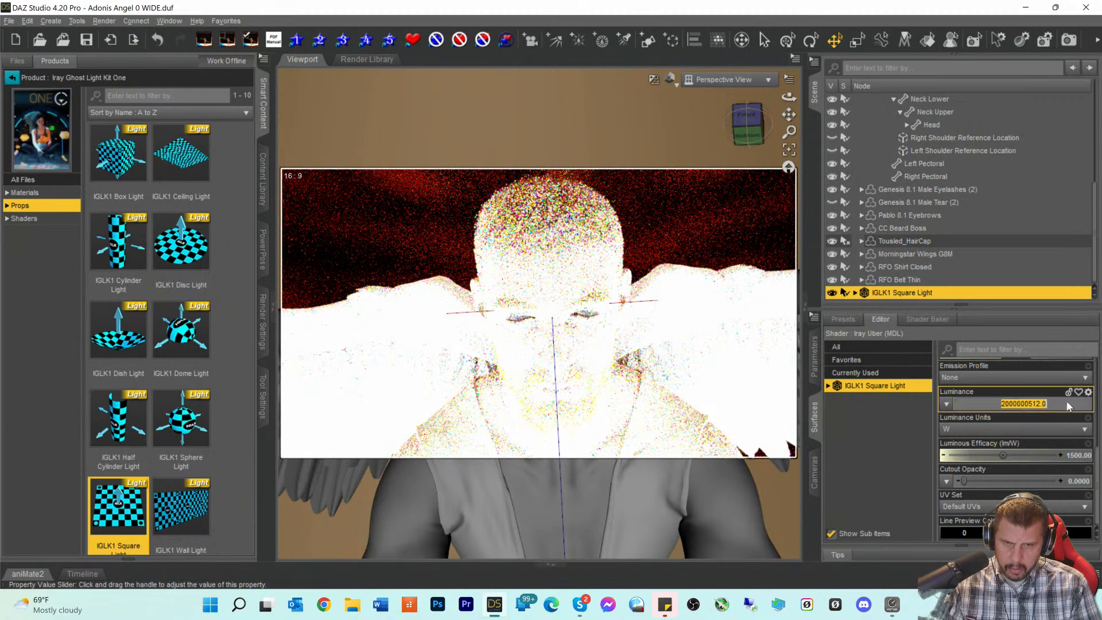
pyautogui.click(1005, 405)
pyautogui.press('Delete')
pyautogui.press('Return')
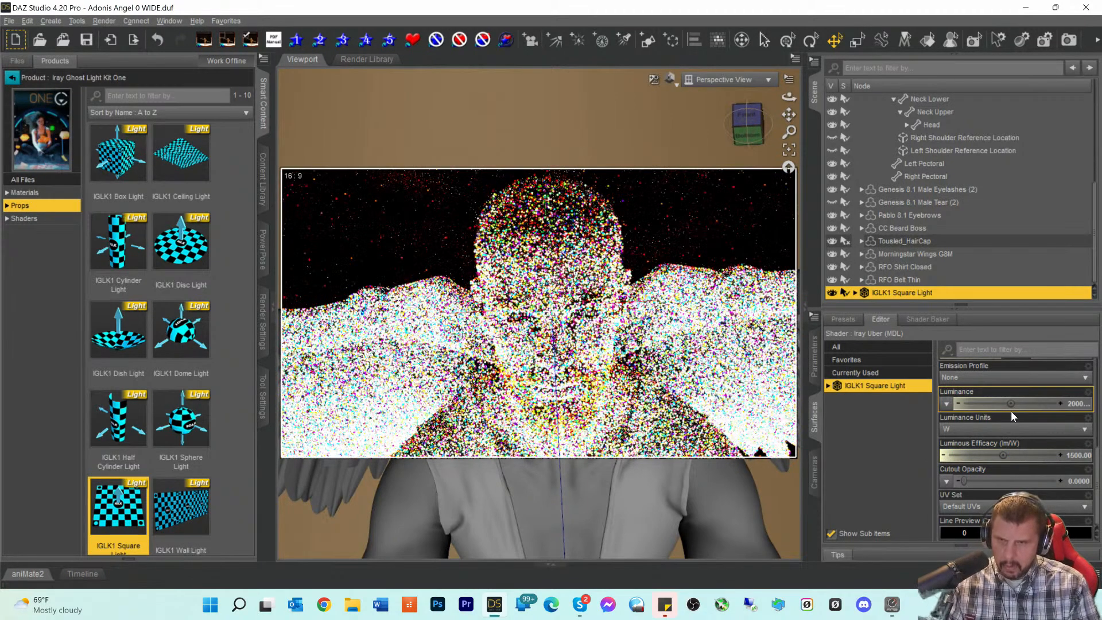
pyautogui.click(1069, 406)
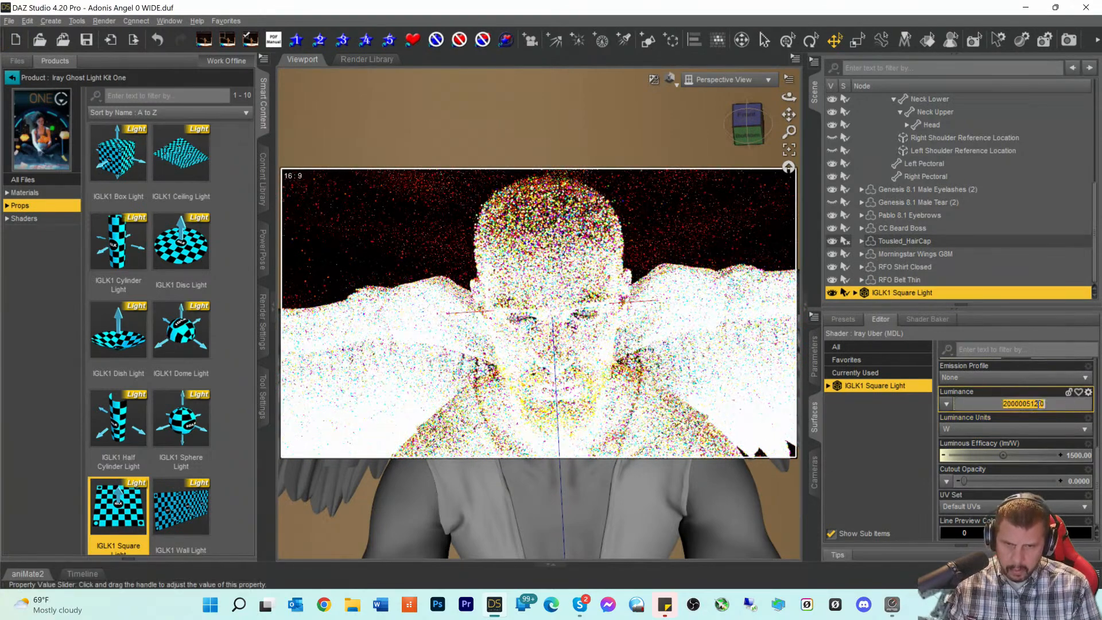
pyautogui.click(999, 405)
pyautogui.press('Delete')
pyautogui.press('End')
pyautogui.press('Left')
pyautogui.press('Left')
pyautogui.press('Left')
pyautogui.press('Left')
pyautogui.press('Left')
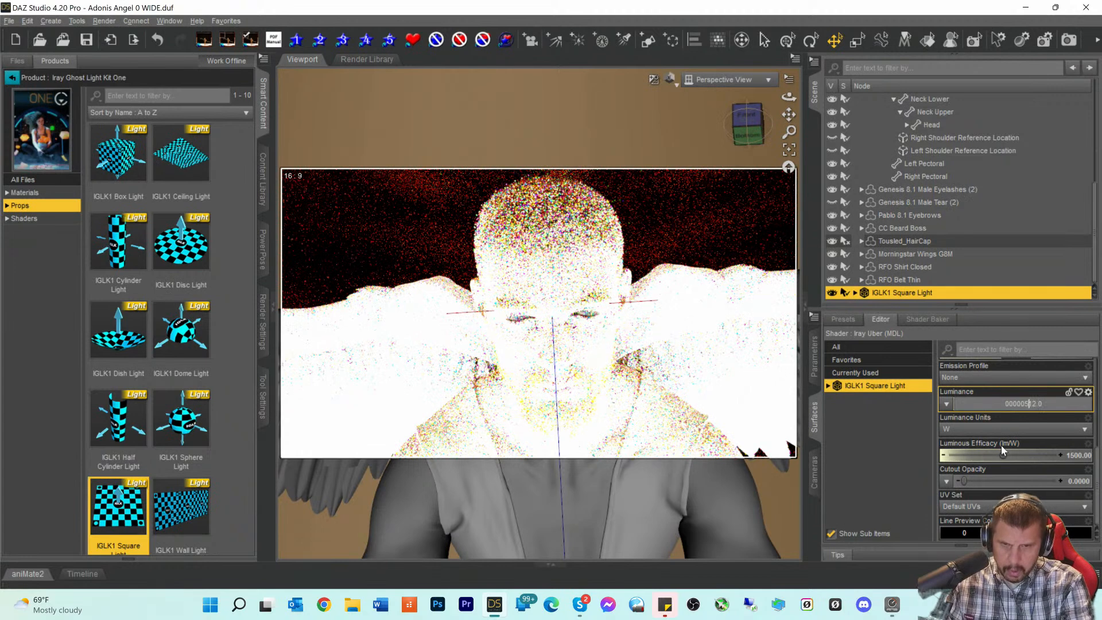
pyautogui.press('BackSpace')
pyautogui.press('BackSpace')
pyautogui.press('BackSpace')
pyautogui.press('BackSpace')
pyautogui.press('BackSpace')
pyautogui.press('Delete')
pyautogui.press('Delete')
pyautogui.press('Delete')
pyautogui.press('Delete')
pyautogui.press('Delete')
pyautogui.write('000002')
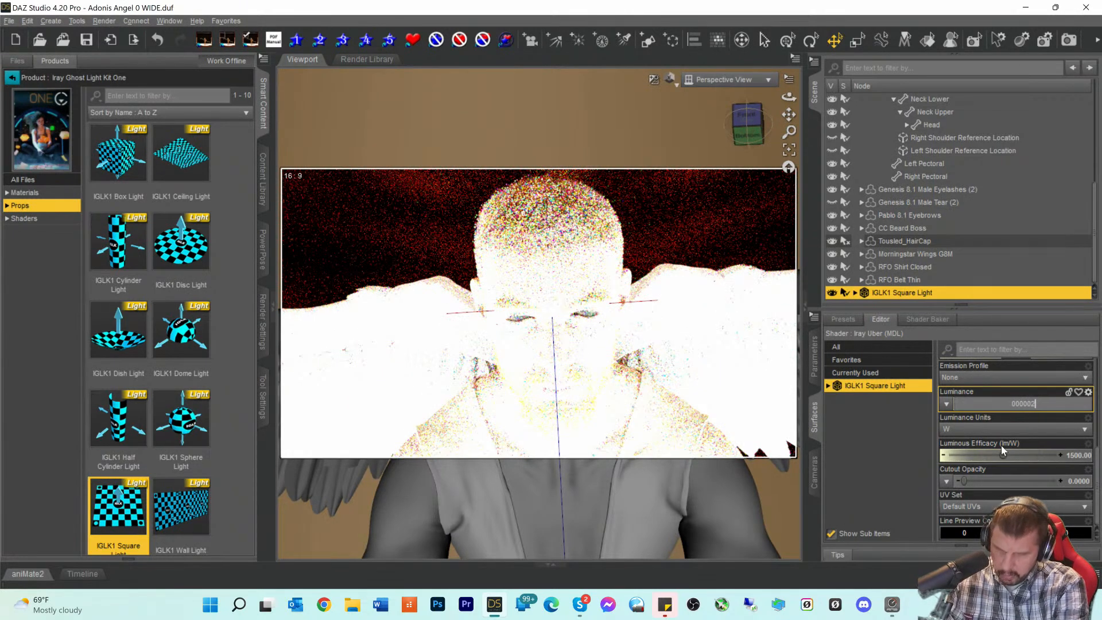
pyautogui.press('Return')
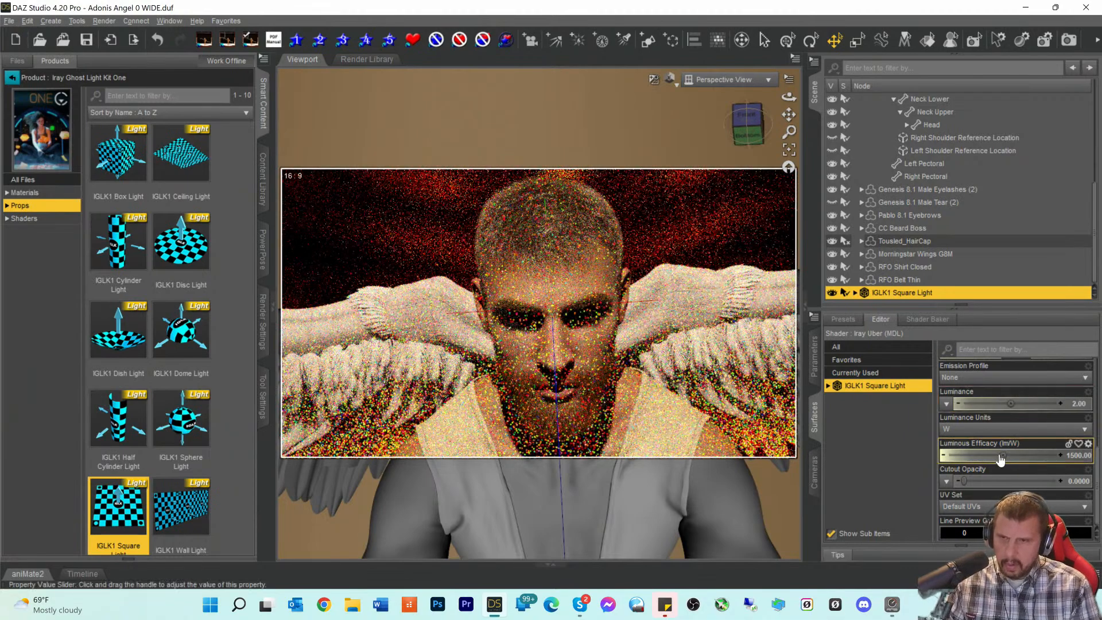
# - Select Environment Options in the Scene pane
pyautogui.scroll(4, 958, 251)
pyautogui.scroll(2, 967, 256)
pyautogui.click(884, 113)
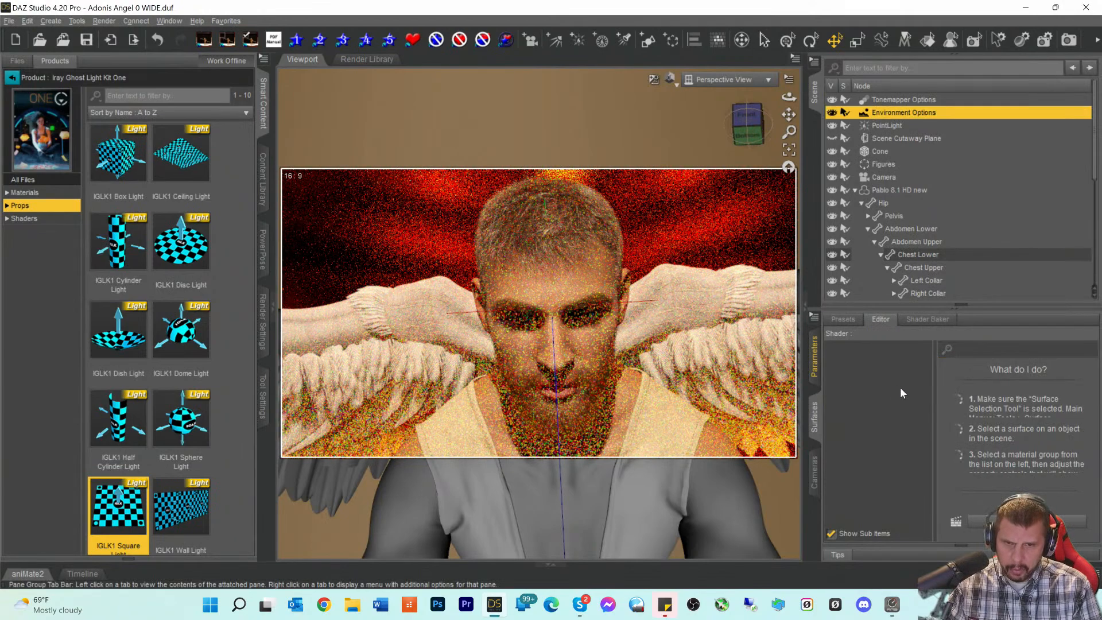
# - Reset Environment Lighting Resolution to its default of 512
pyautogui.click(818, 371)
pyautogui.click(817, 372)
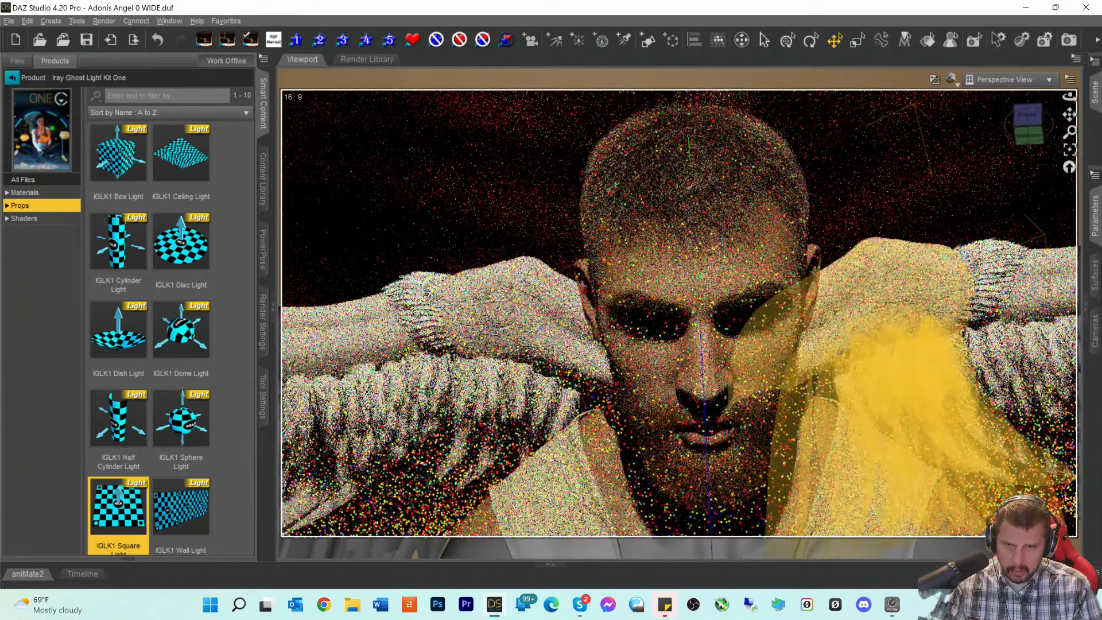
pyautogui.click(1095, 217)
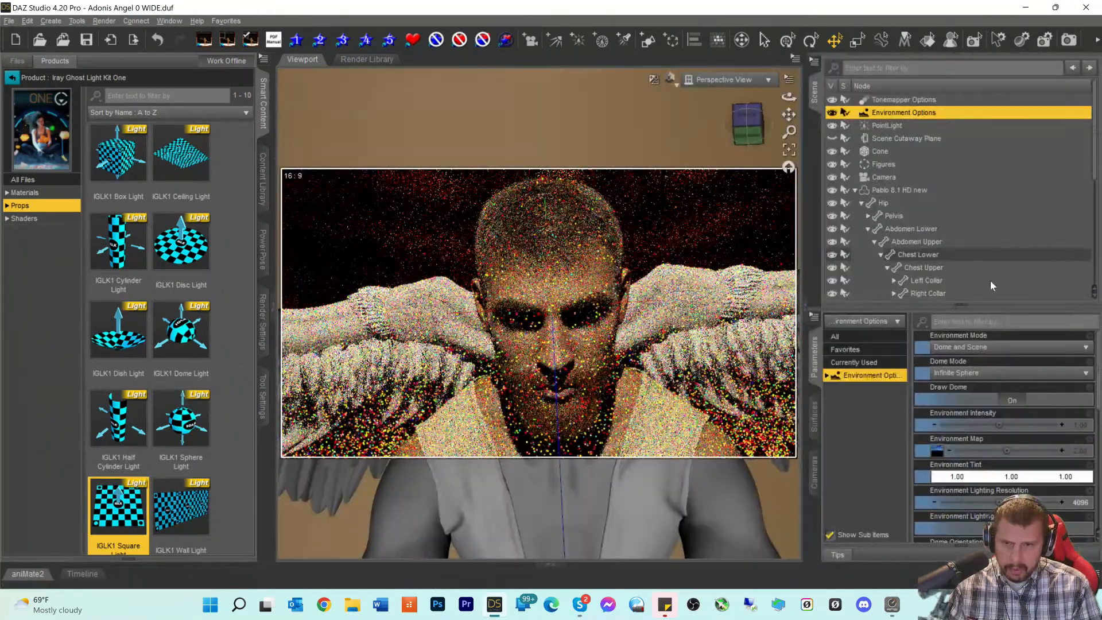
pyautogui.scroll(-3, 1079, 440)
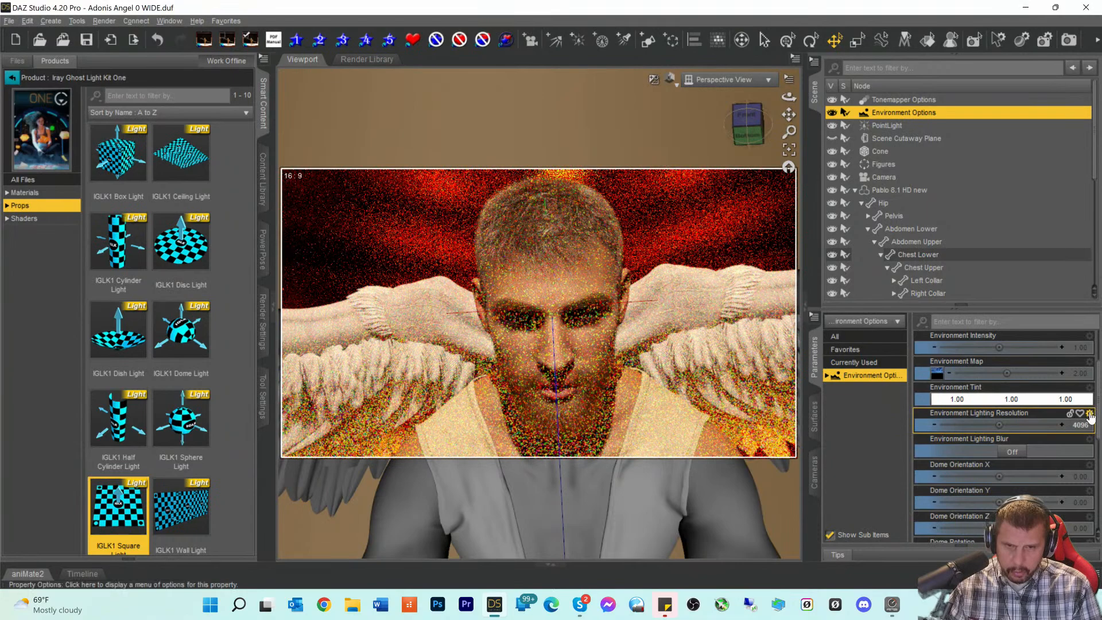
pyautogui.click(1090, 413)
pyautogui.click(1036, 481)
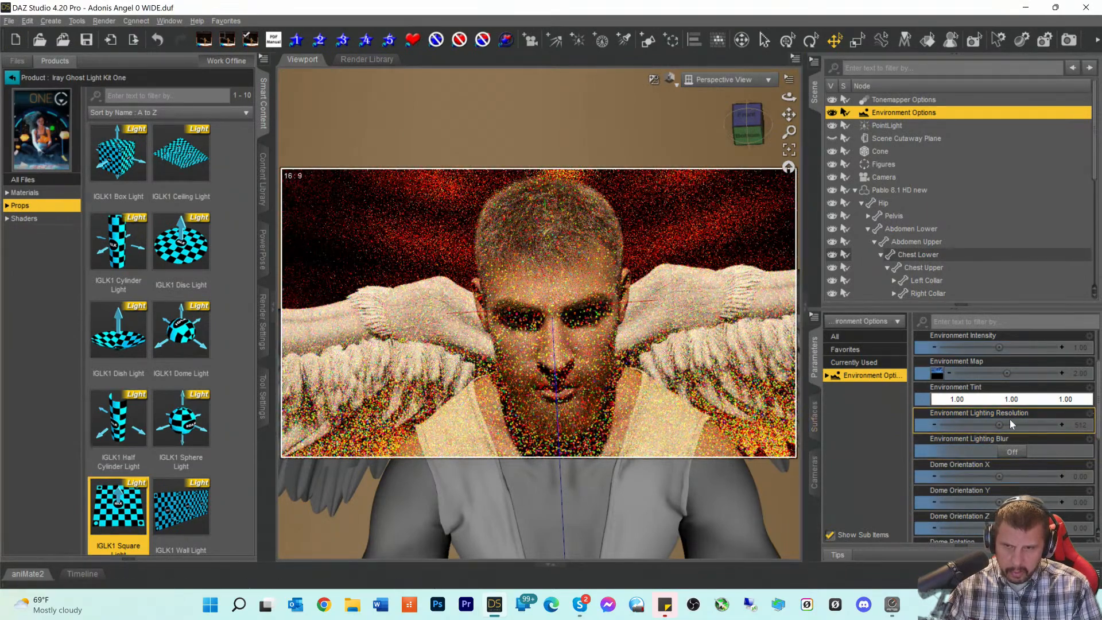
# - Reset Ground Texture Scale to its default of 100
pyautogui.scroll(3, 1069, 443)
pyautogui.scroll(-4, 1070, 442)
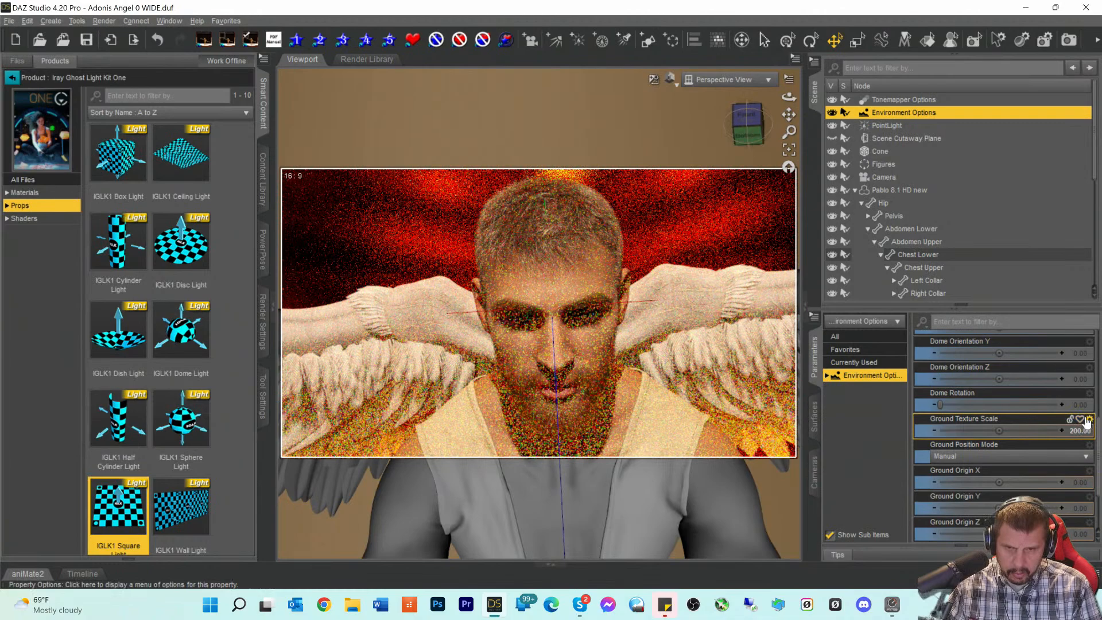
pyautogui.click(1091, 421)
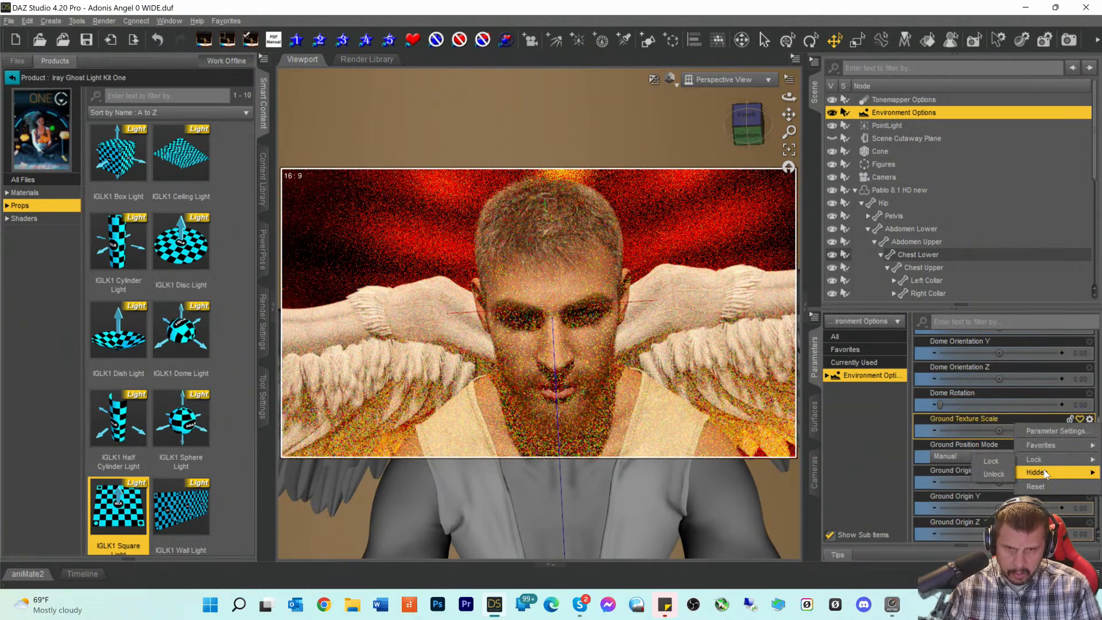
pyautogui.click(1038, 483)
pyautogui.scroll(-2, 1040, 472)
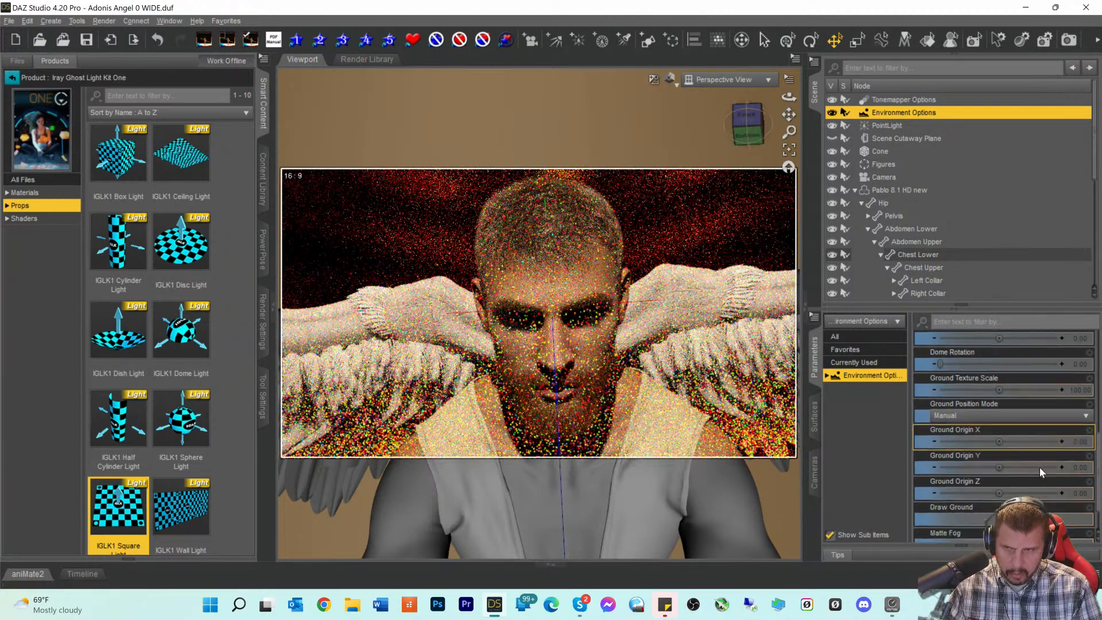
pyautogui.scroll(8, 1040, 469)
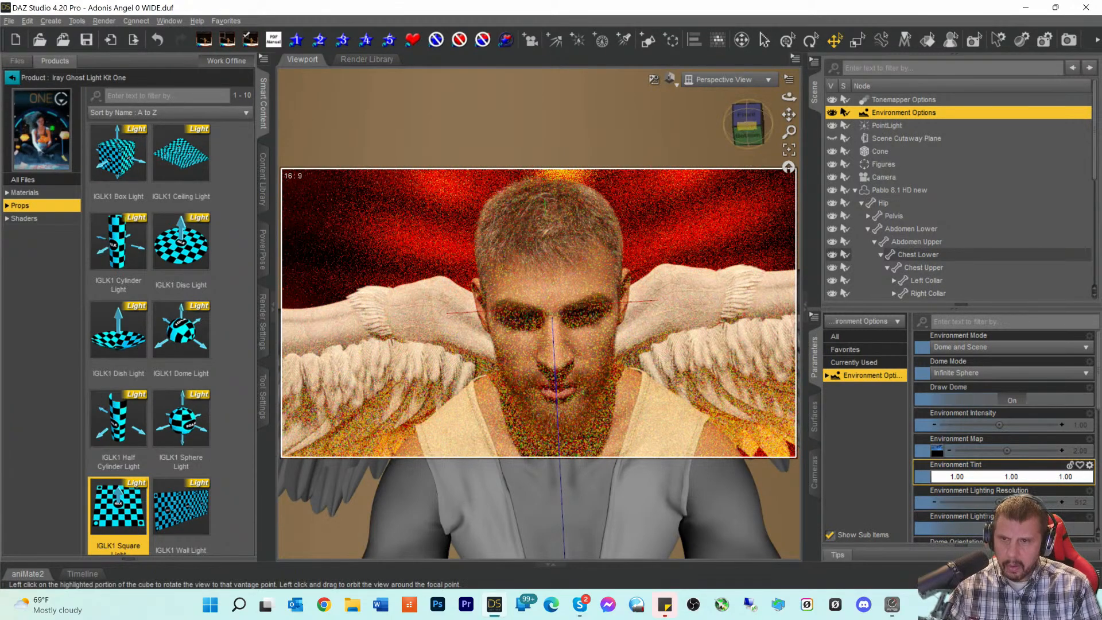
# - View the whole winged angel through the scene Camera and select the IGLK1 Square Light
pyautogui.moveTo(748, 132); pyautogui.dragTo(746, 125)
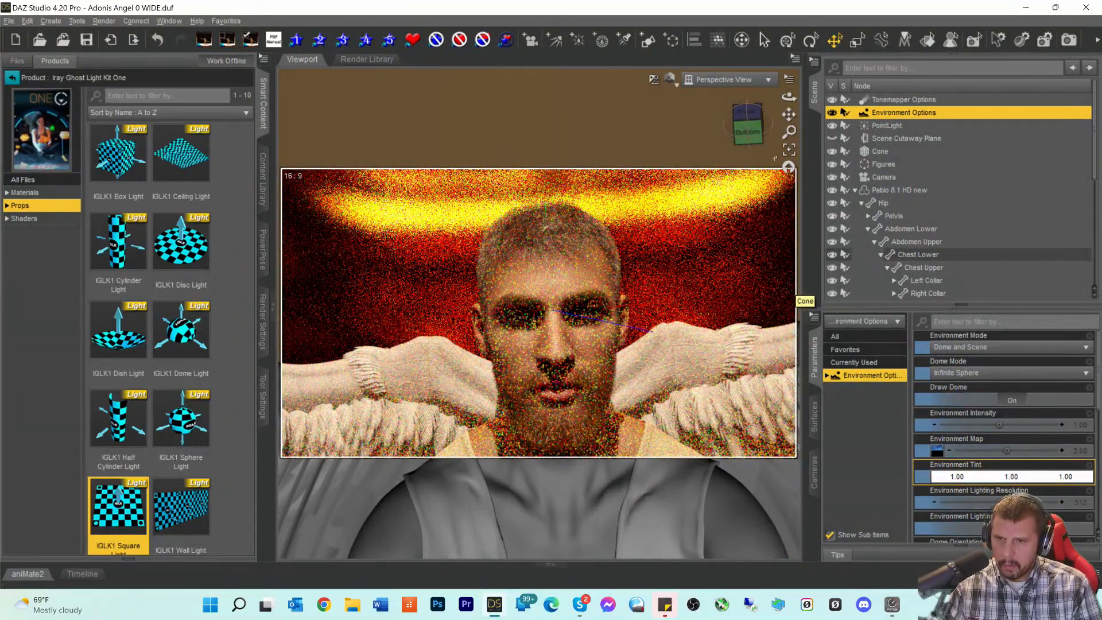
pyautogui.moveTo(753, 131)
pyautogui.mouseDown()
pyautogui.moveTo(752, 142)
pyautogui.moveTo(750, 130)
pyautogui.mouseUp()
pyautogui.scroll(-6, 699, 360)
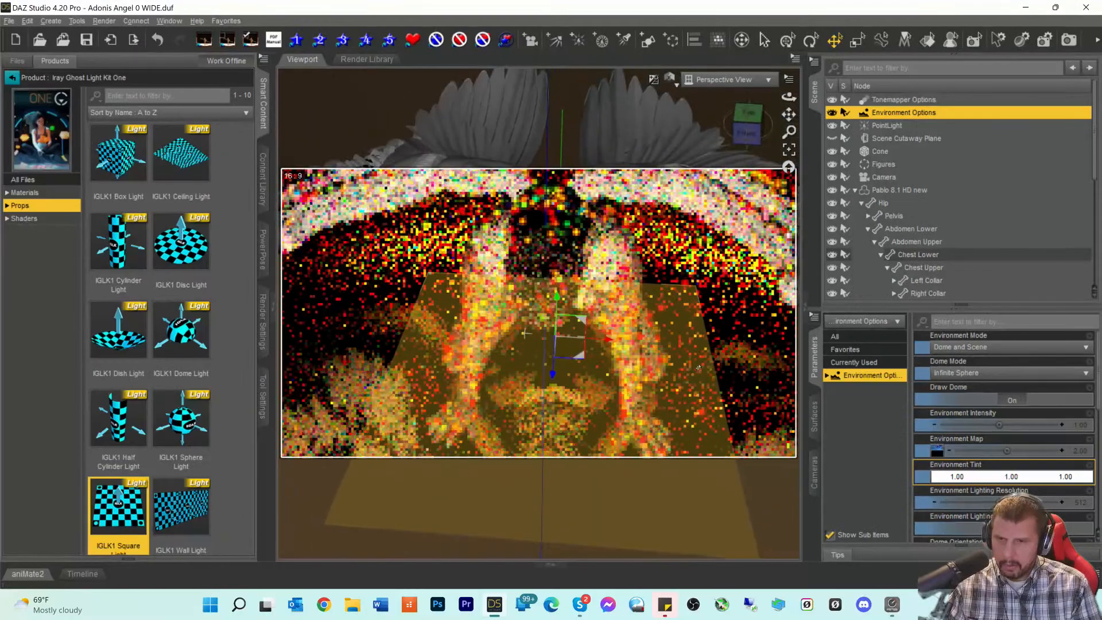
pyautogui.click(724, 79)
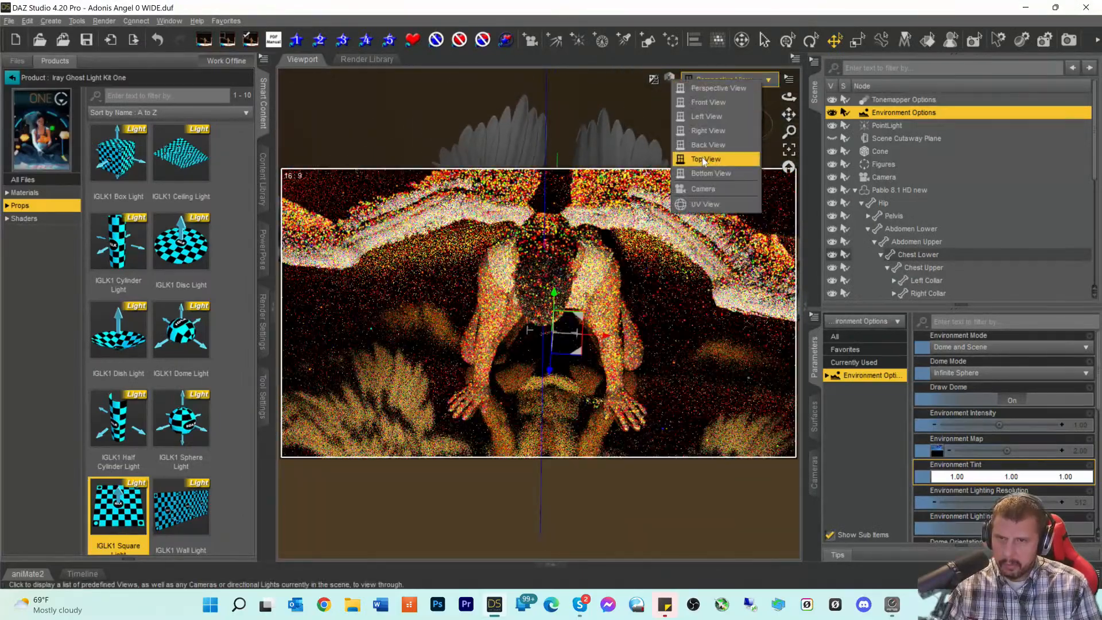
pyautogui.click(698, 189)
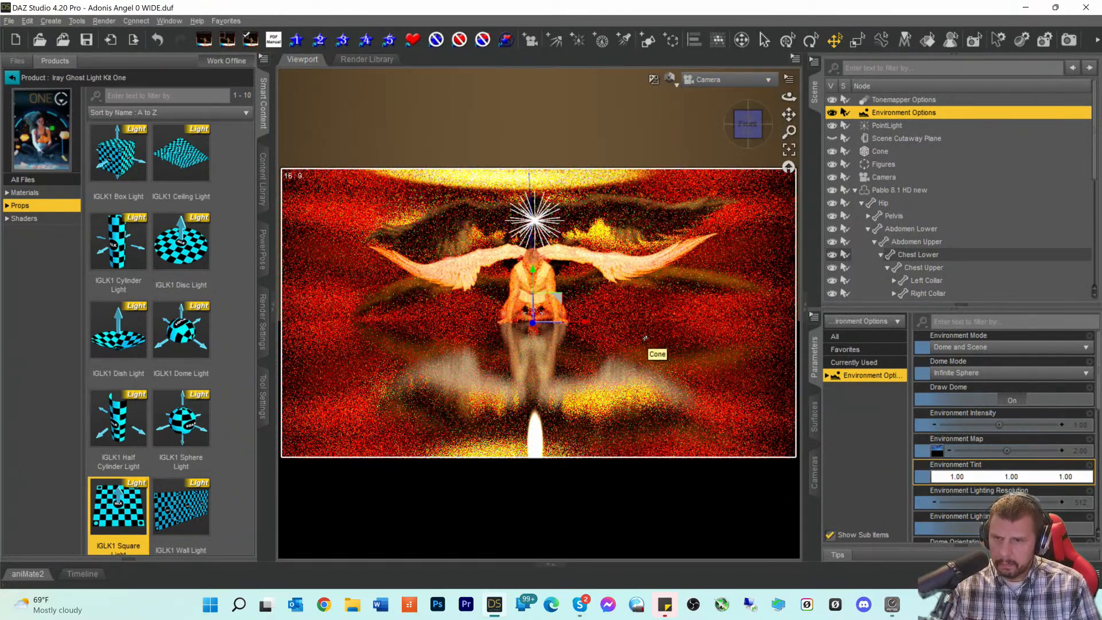
pyautogui.scroll(-5, 918, 202)
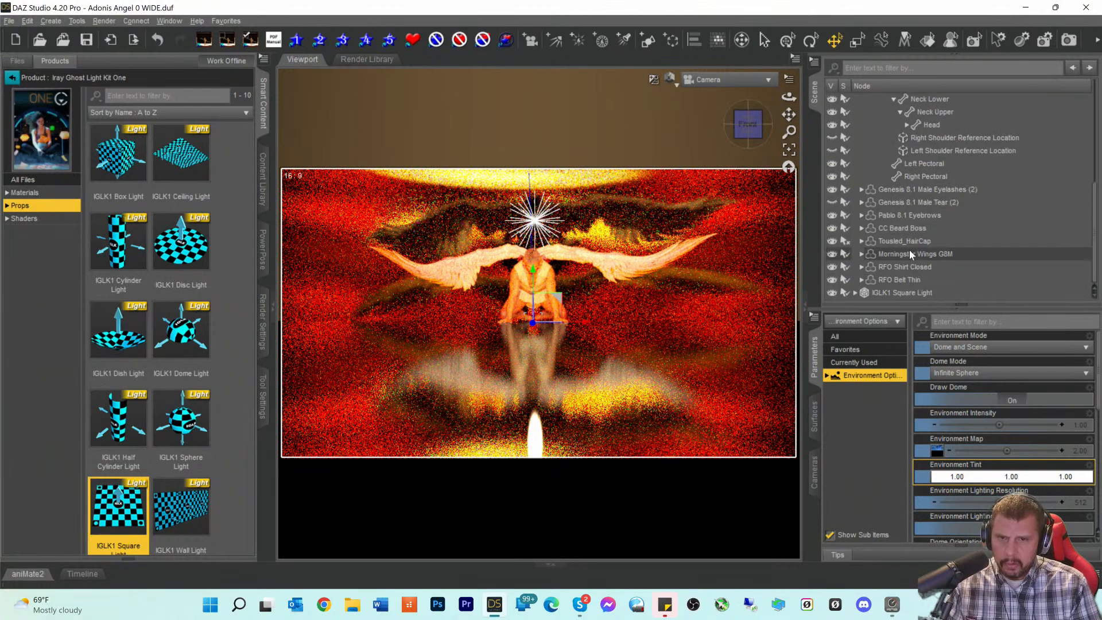
pyautogui.click(893, 291)
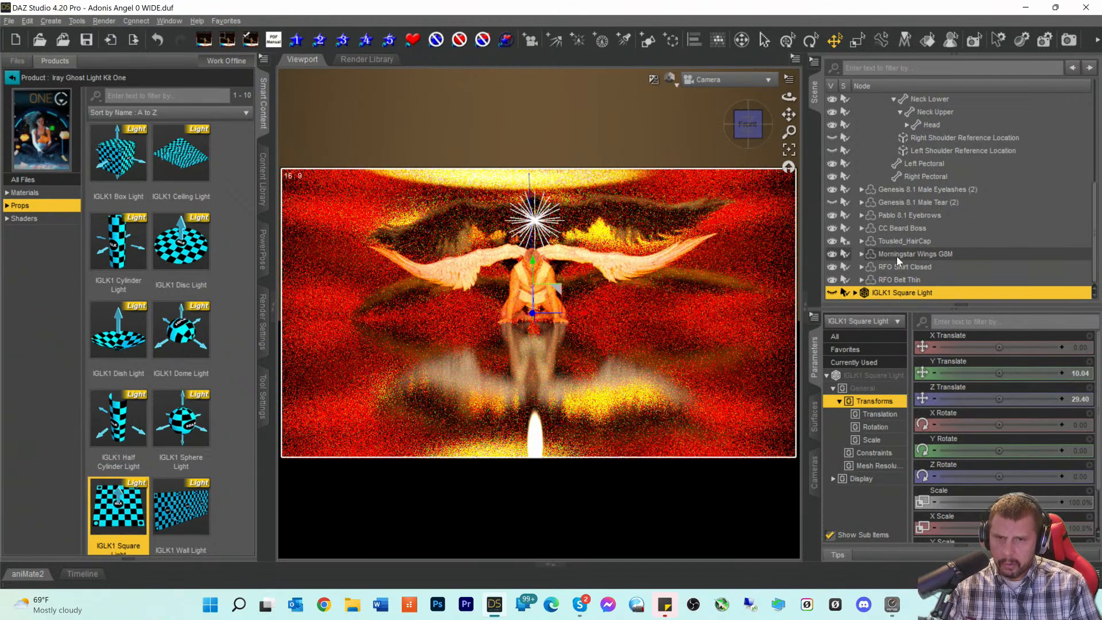
# - Nudge Pablo 8.1 HD new along X and hide the original PointLight
pyautogui.scroll(5, 897, 256)
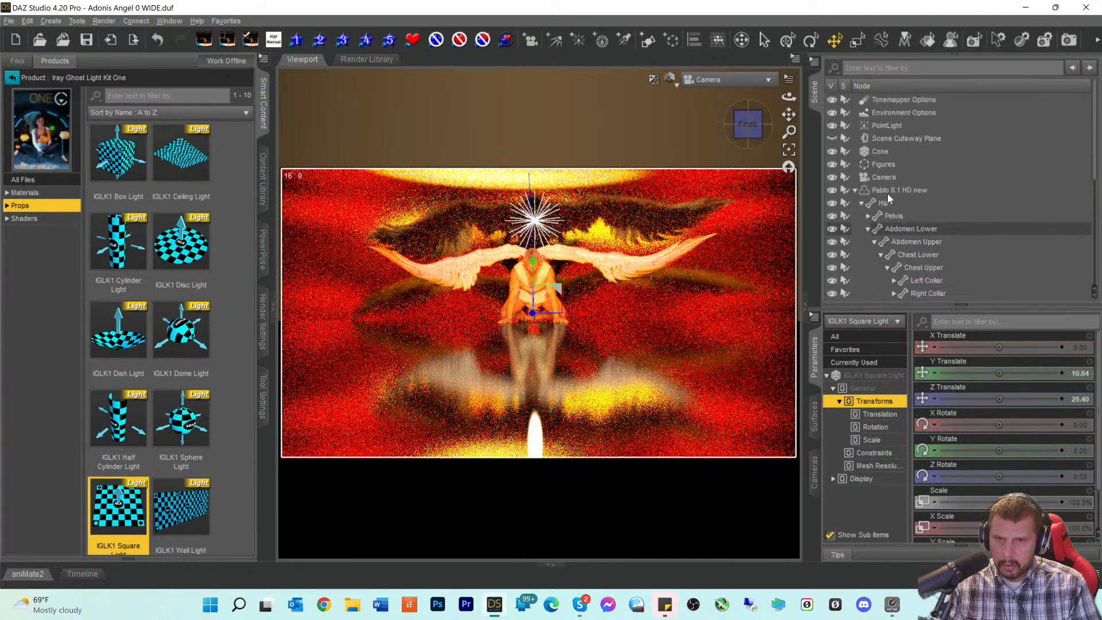
pyautogui.click(887, 189)
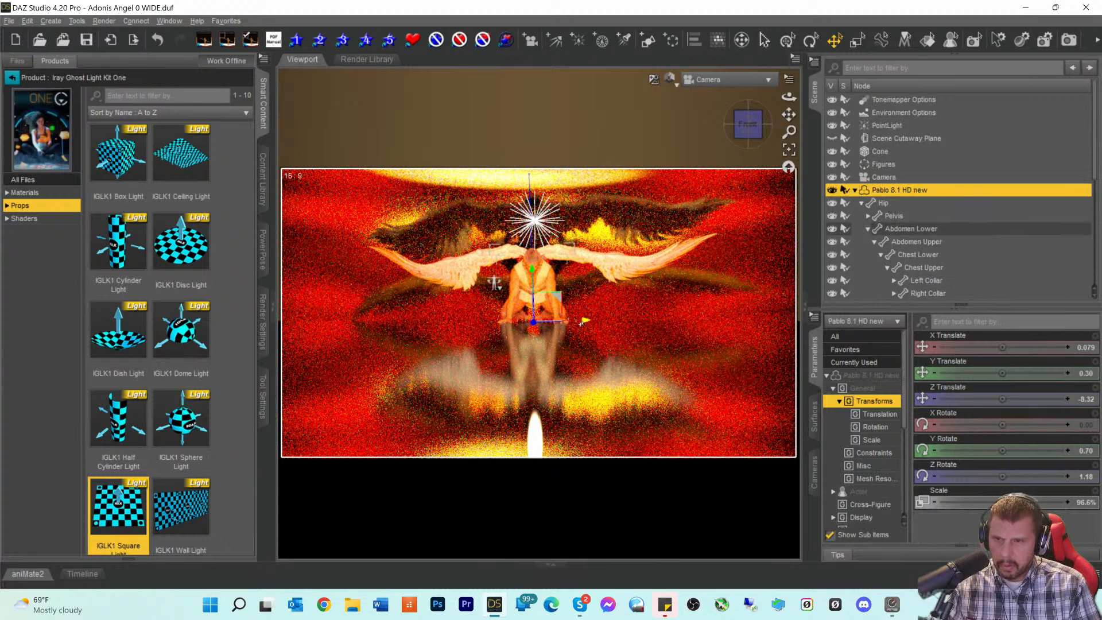
pyautogui.moveTo(582, 323); pyautogui.dragTo(607, 331)
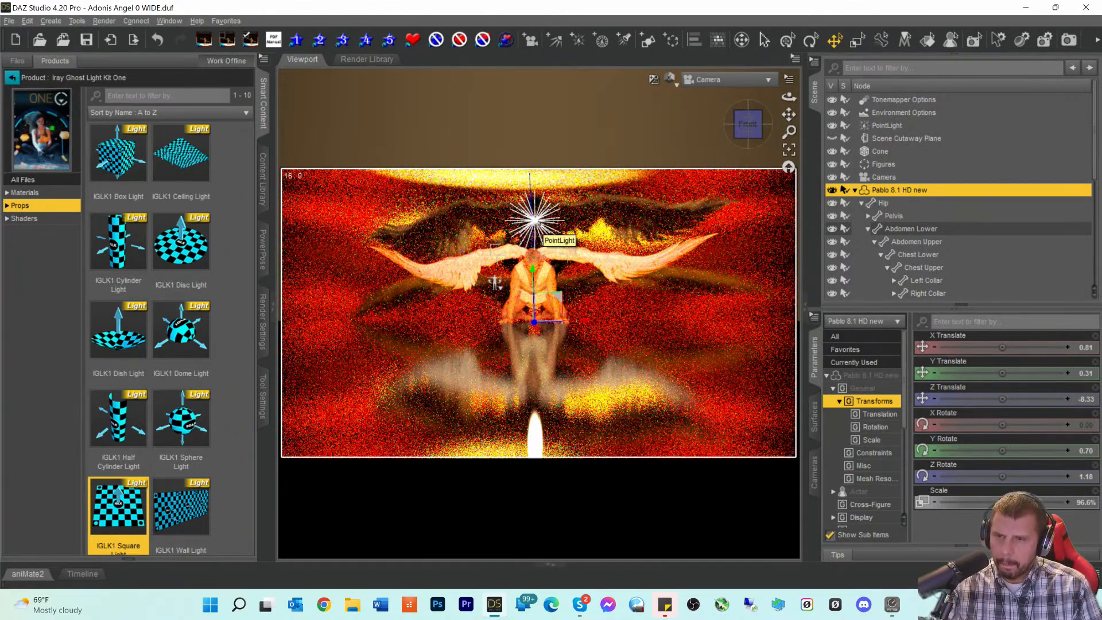
pyautogui.click(537, 222)
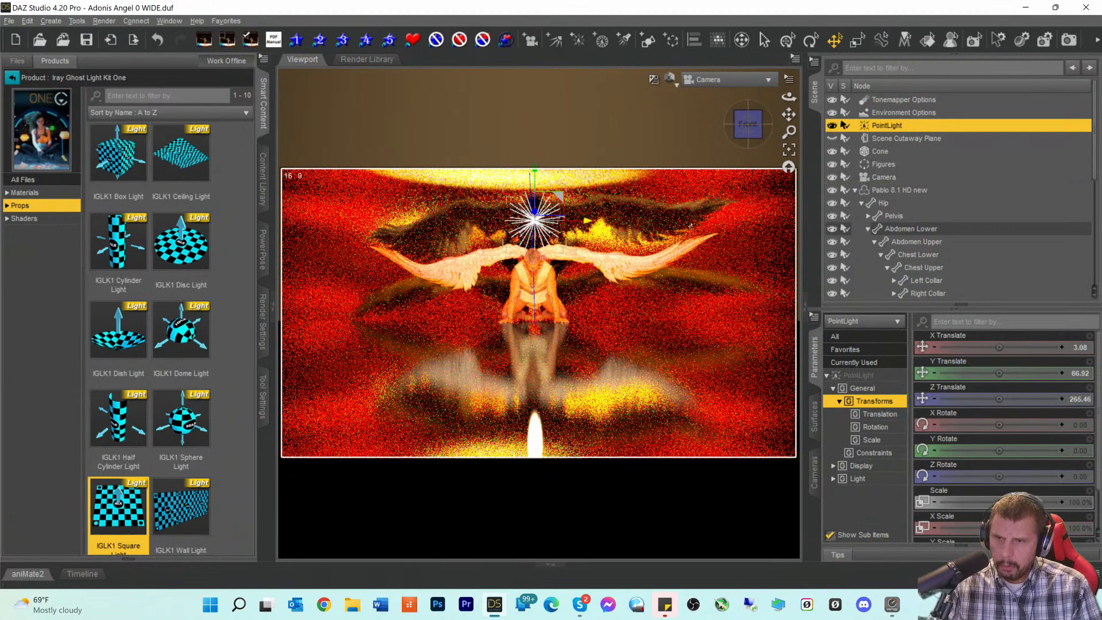
pyautogui.click(832, 126)
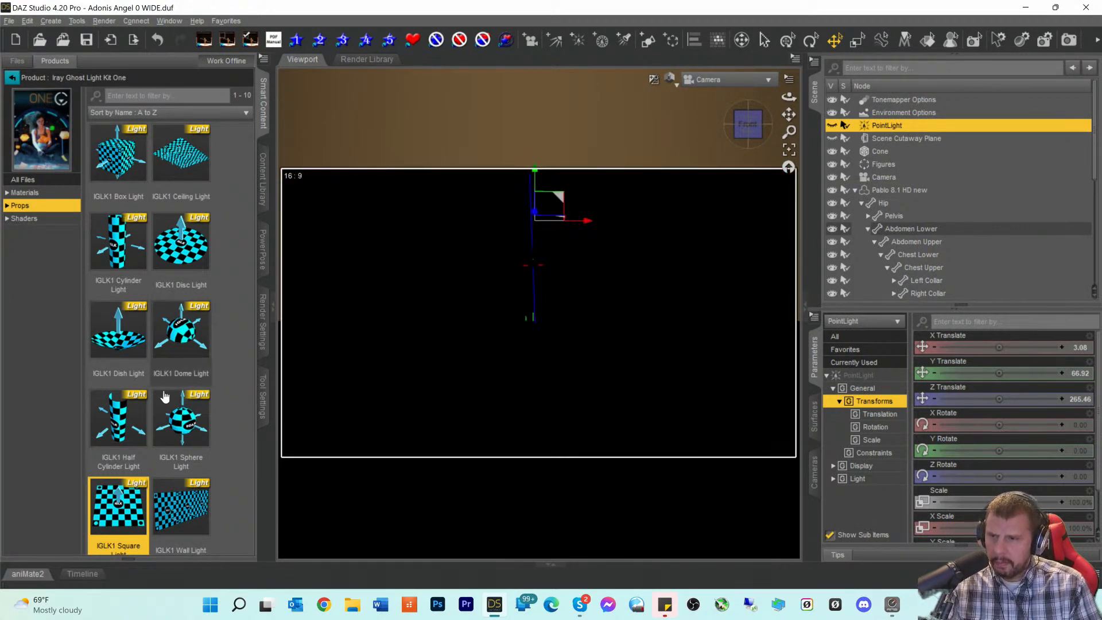
# - Add an IGLK1 Sphere Light, switch to Texture Shaded, and lower PointLight to Y 58.99
pyautogui.doubleClick(180, 429)
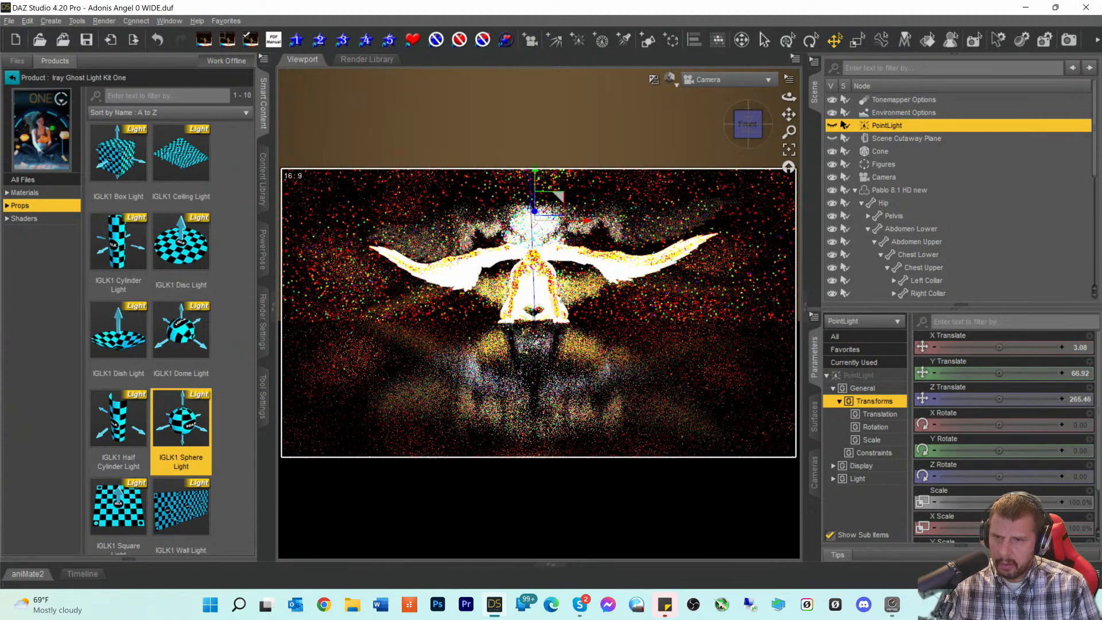
pyautogui.click(669, 82)
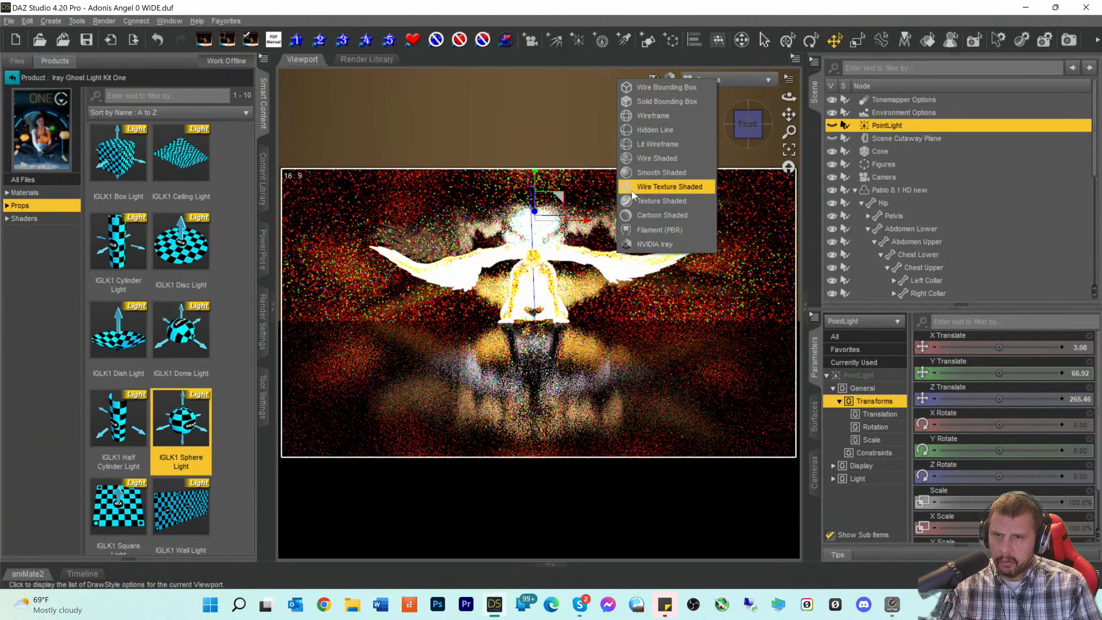
pyautogui.click(632, 202)
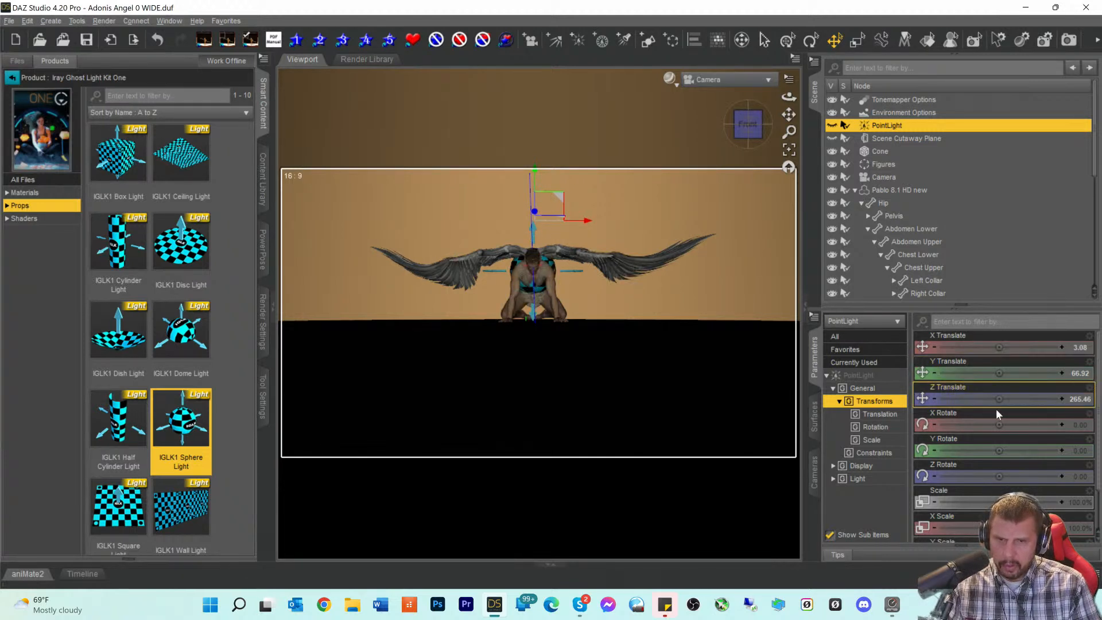
pyautogui.moveTo(1000, 373); pyautogui.dragTo(984, 372)
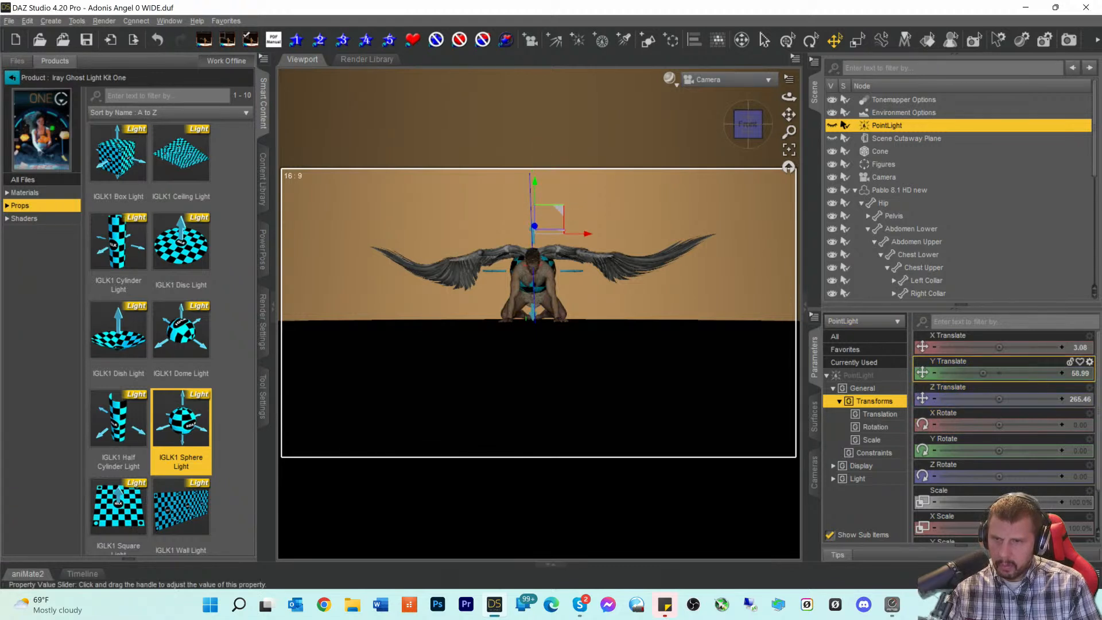
# - Undo the PointLight's Y Translate change and delete the IGLK1 Square Light
pyautogui.click(27, 21)
pyautogui.click(38, 36)
pyautogui.scroll(-6, 952, 234)
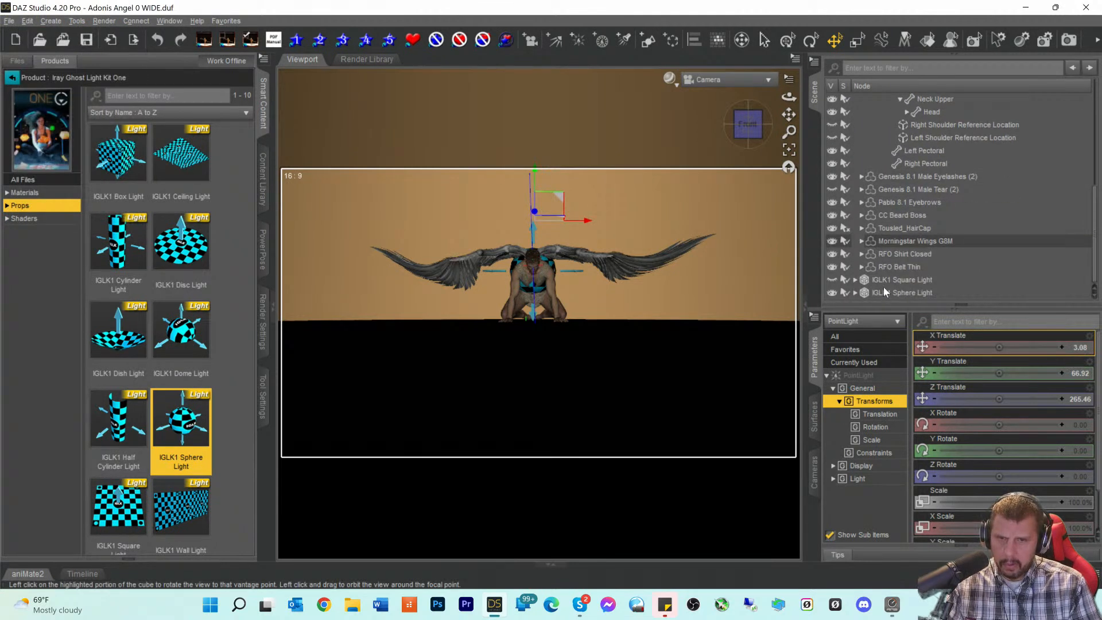
pyautogui.click(884, 284)
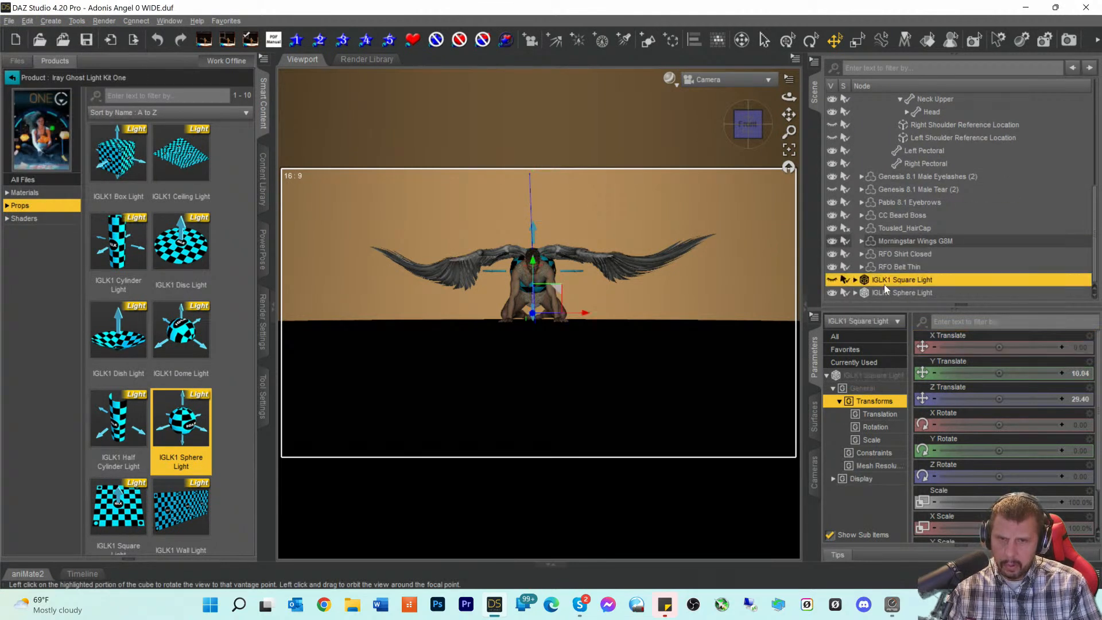
pyautogui.press('Delete')
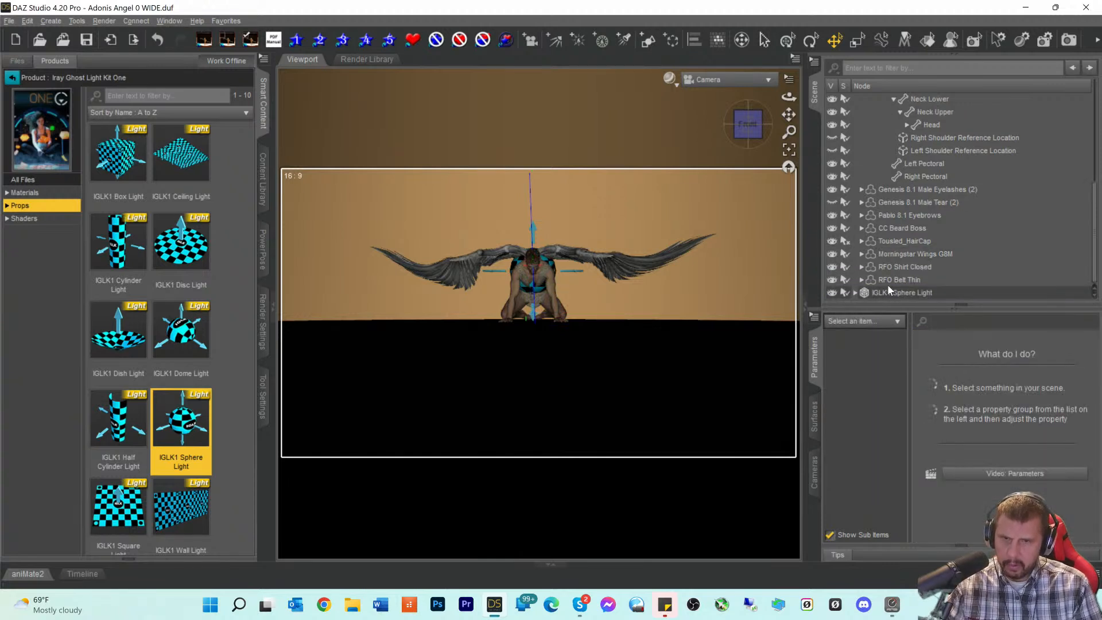
# - Raise the IGLK1 Sphere Light to Y Translate 98.70, above the angel's head
pyautogui.click(882, 292)
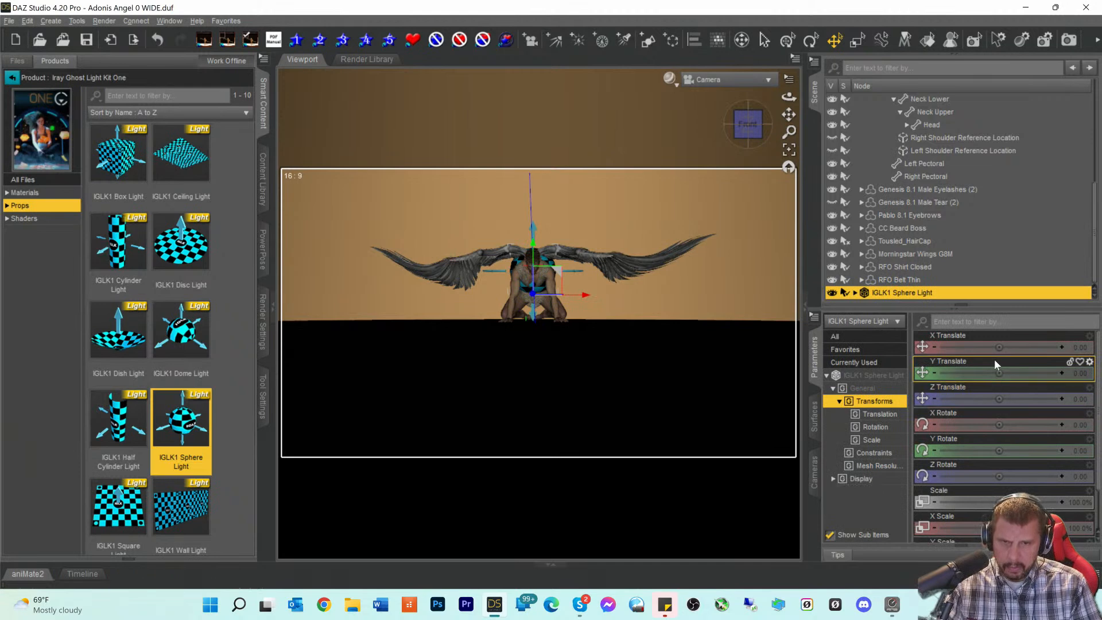
pyautogui.moveTo(999, 373); pyautogui.dragTo(1031, 373)
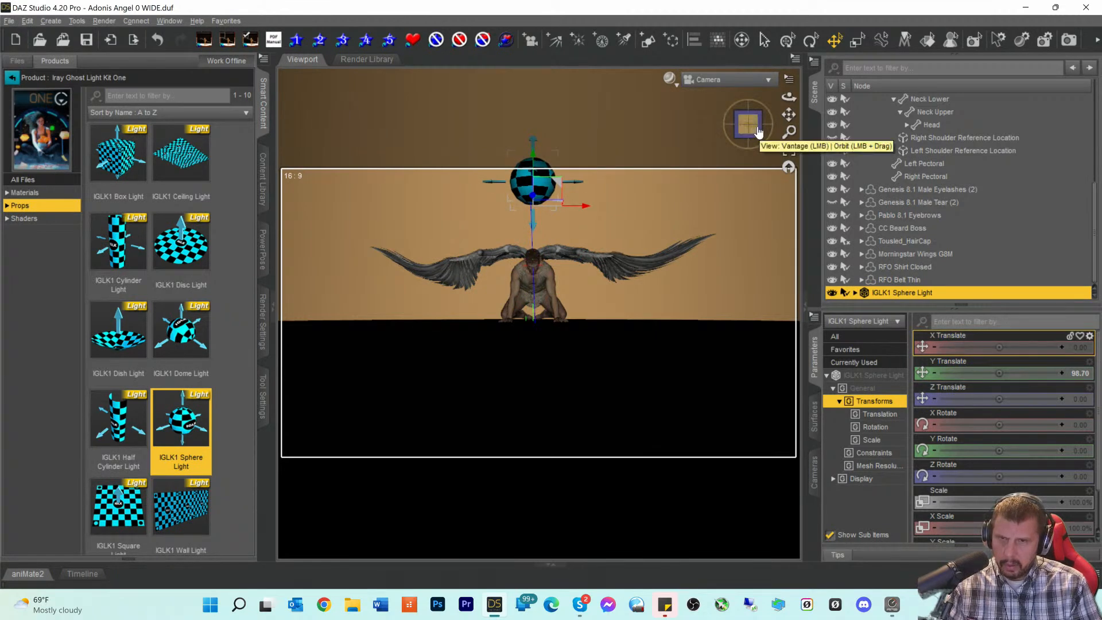
pyautogui.click(741, 79)
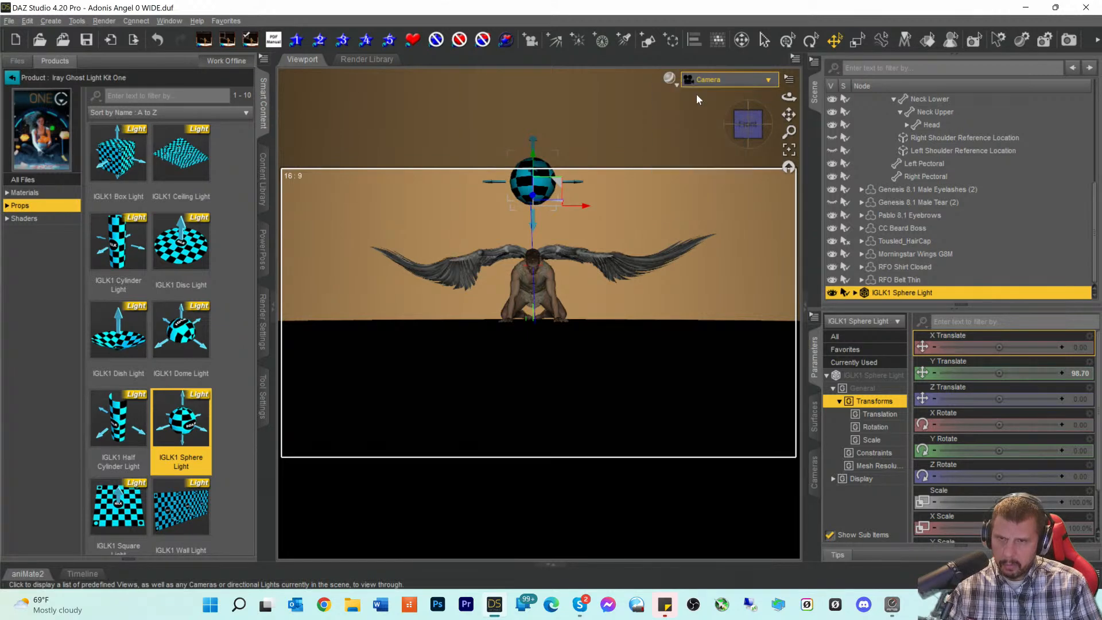
# - Switch to Perspective View, frame the sphere light, and slide it along Z
pyautogui.click(697, 98)
pyautogui.click(787, 167)
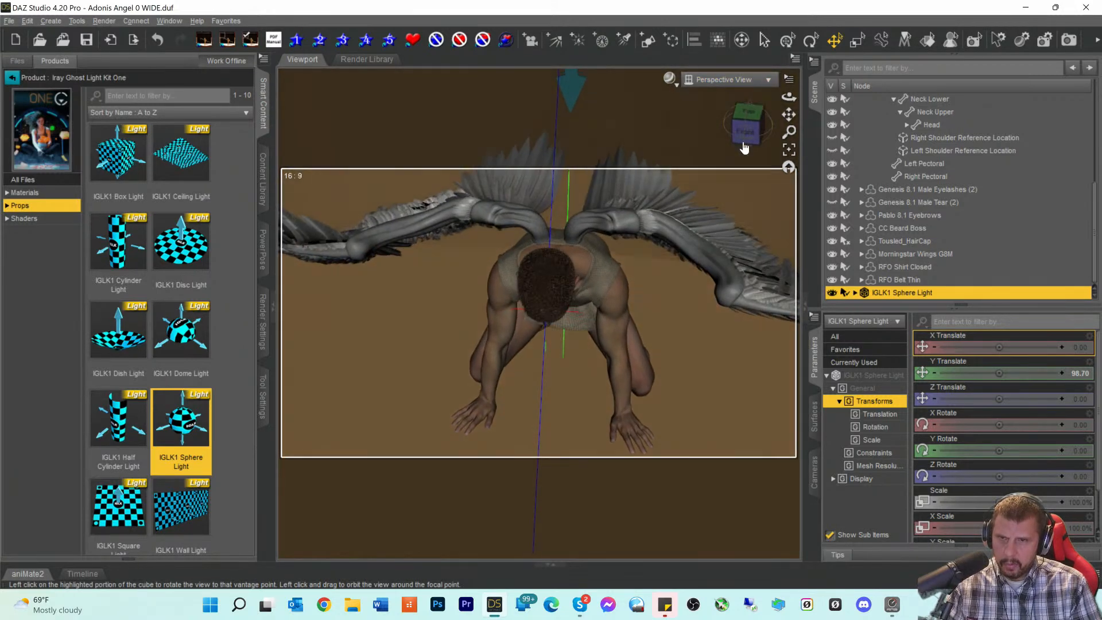
pyautogui.click(789, 151)
pyautogui.moveTo(758, 139); pyautogui.dragTo(675, 135)
pyautogui.scroll(-1, 670, 196)
pyautogui.moveTo(788, 118); pyautogui.dragTo(824, 110)
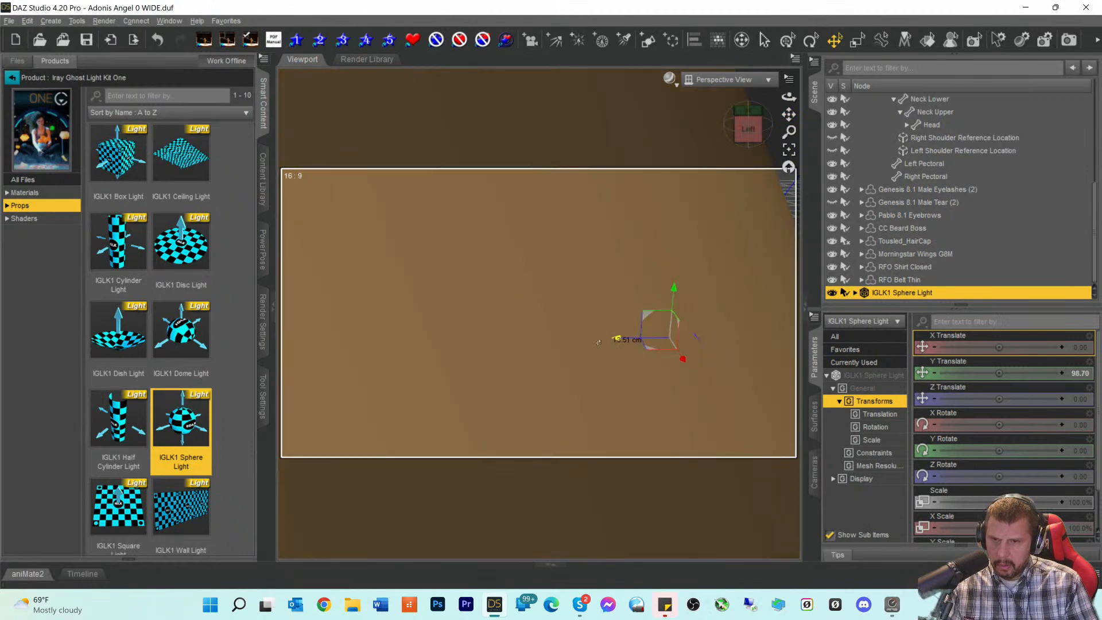
pyautogui.moveTo(642, 343); pyautogui.dragTo(502, 343)
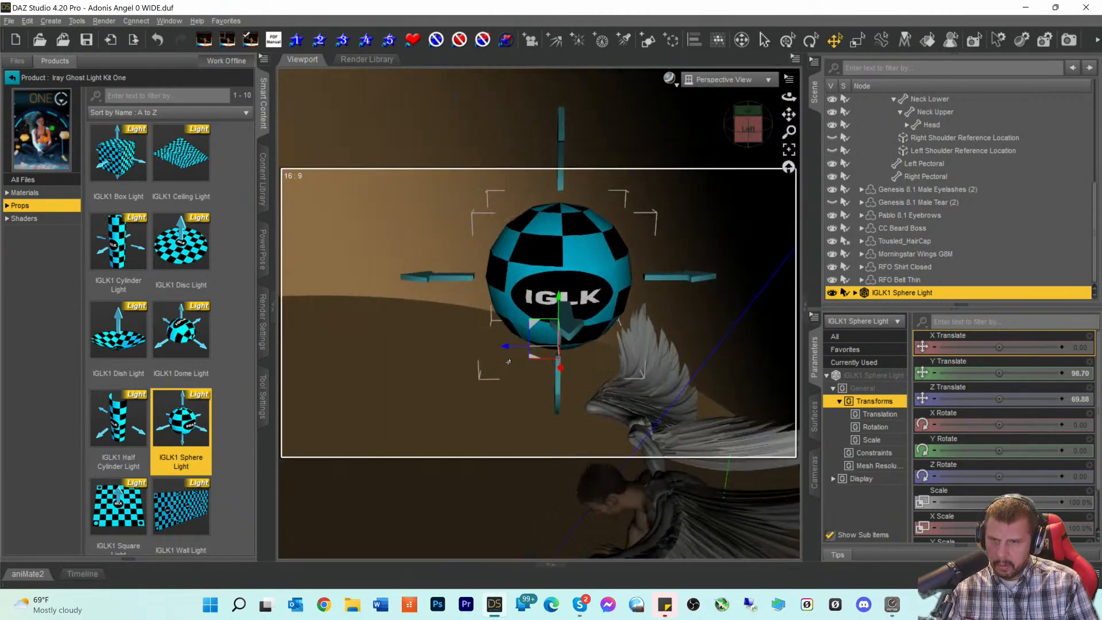
pyautogui.scroll(1, 508, 361)
# - Check the PointLight's position from a low side view
pyautogui.moveTo(748, 139); pyautogui.dragTo(747, 124)
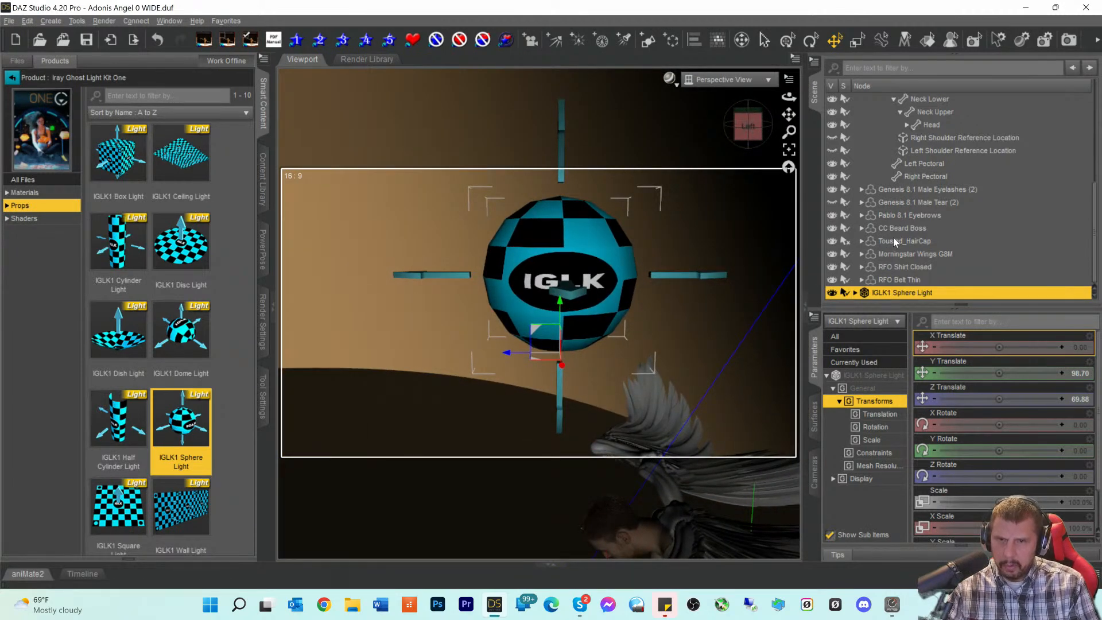
pyautogui.scroll(8, 878, 244)
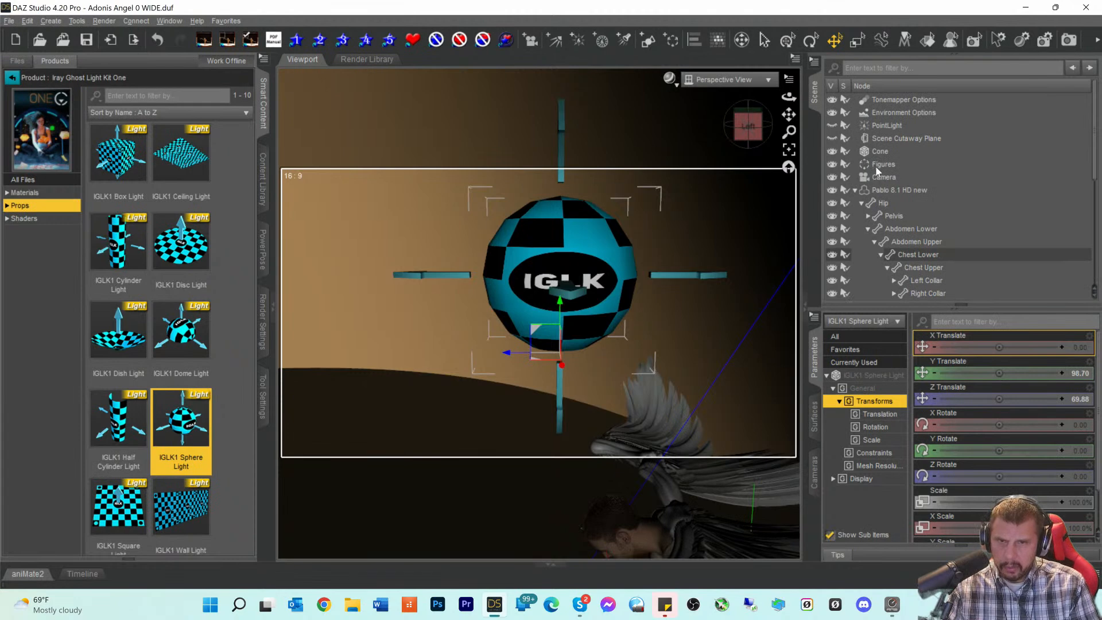
pyautogui.click(871, 126)
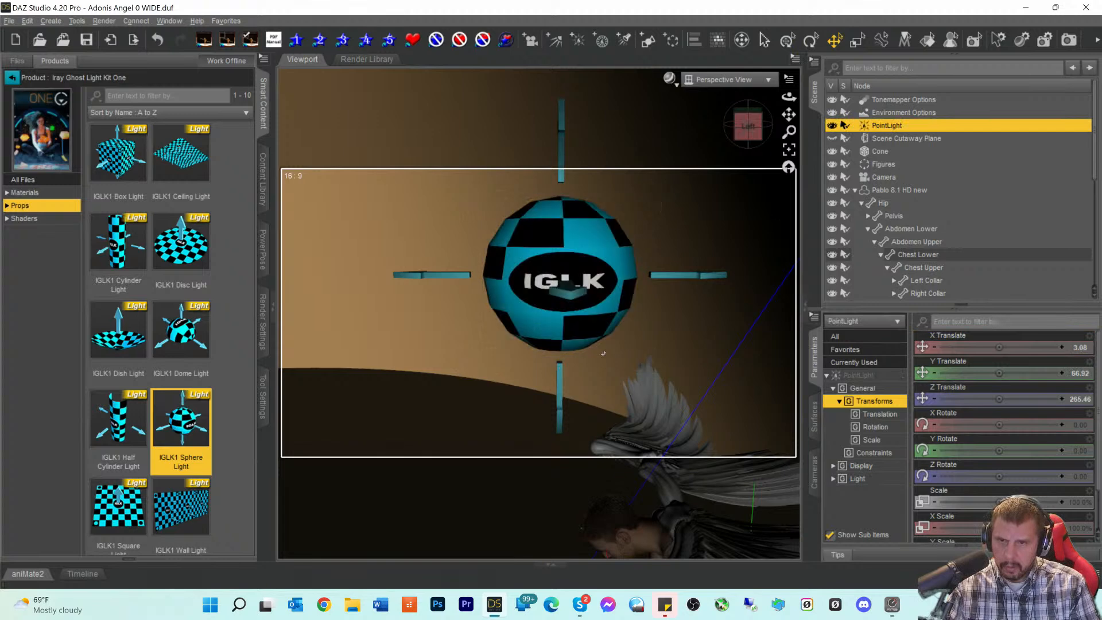
pyautogui.scroll(-4, 602, 334)
pyautogui.scroll(2, 602, 333)
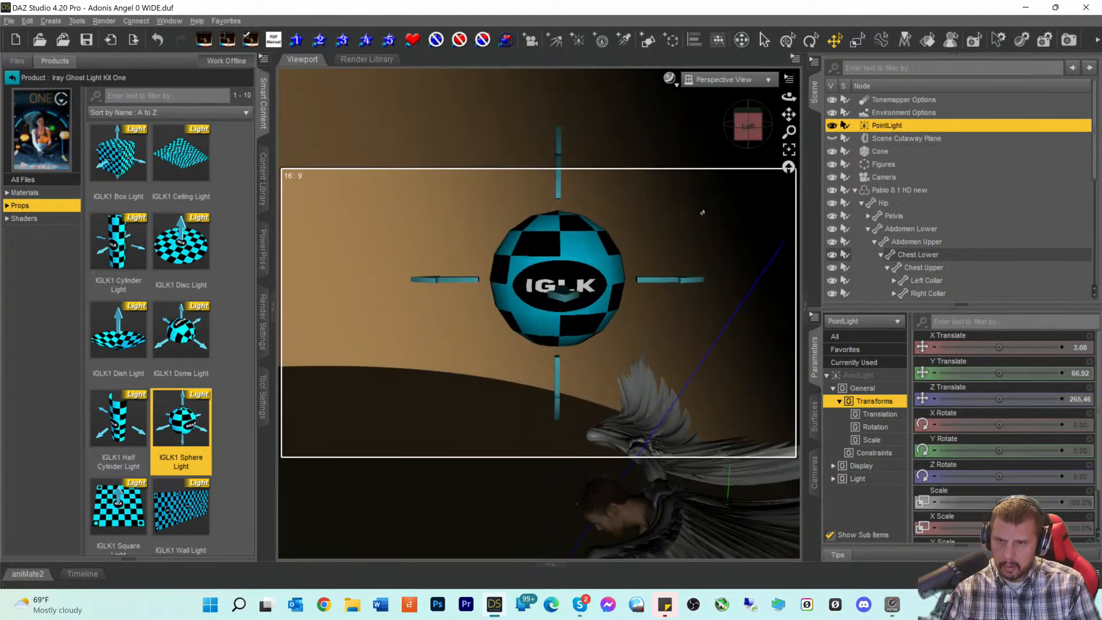
pyautogui.moveTo(789, 114); pyautogui.dragTo(880, 68)
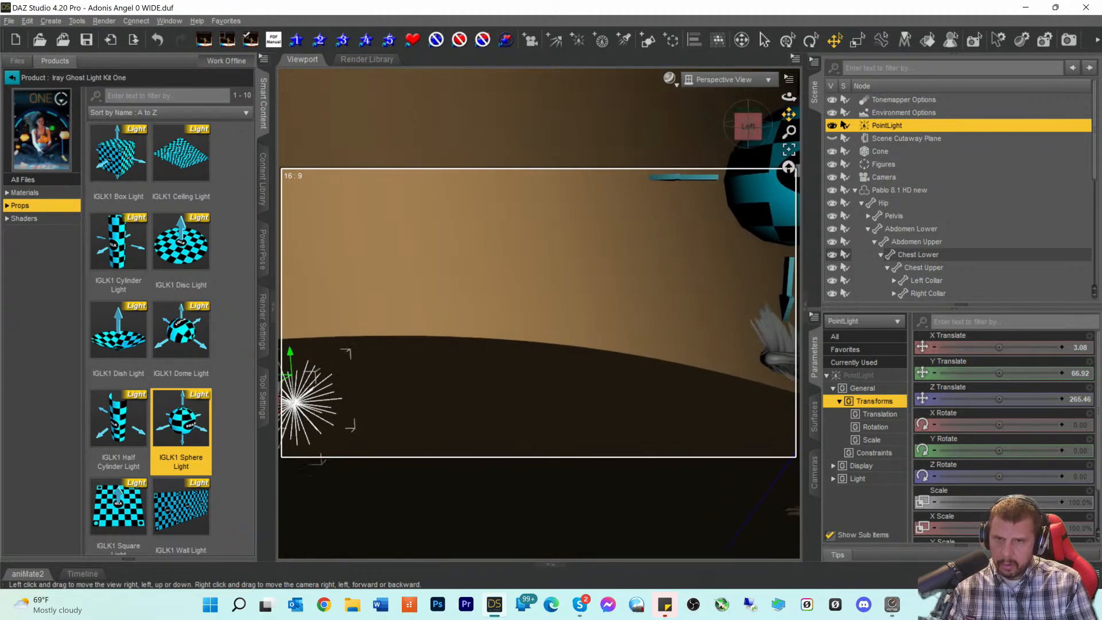
# - Move the IGLK1 Sphere Light forward and down to Z 268.78, Y 5.46
pyautogui.click(754, 212)
pyautogui.moveTo(738, 247); pyautogui.dragTo(245, 328)
pyautogui.moveTo(789, 114); pyautogui.dragTo(904, 71)
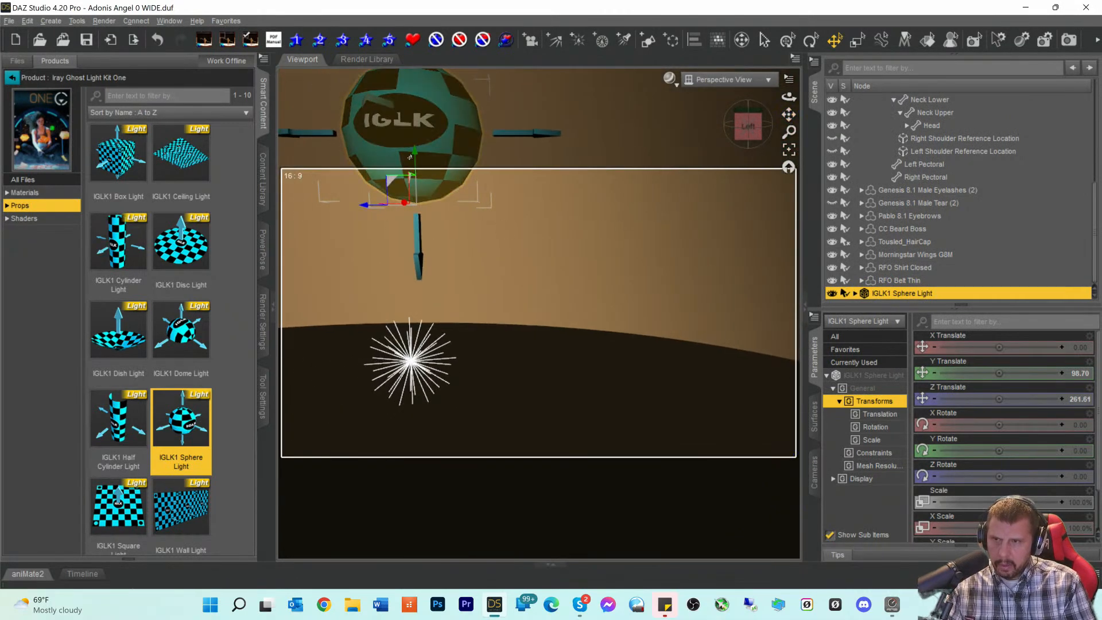
pyautogui.moveTo(415, 152); pyautogui.dragTo(356, 435)
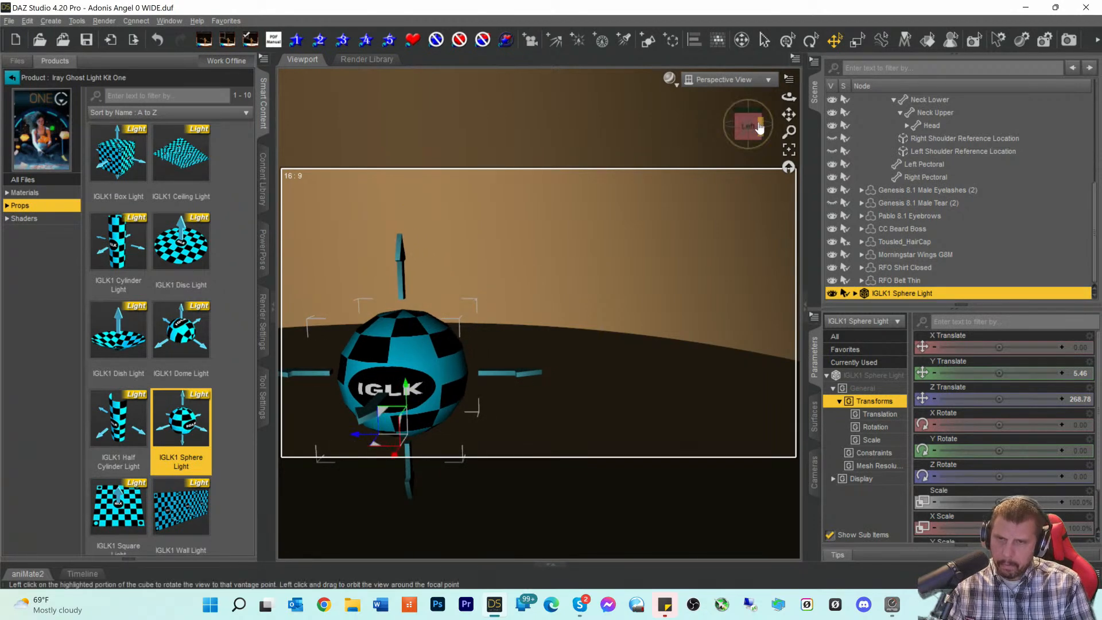
pyautogui.moveTo(751, 126); pyautogui.dragTo(789, 133)
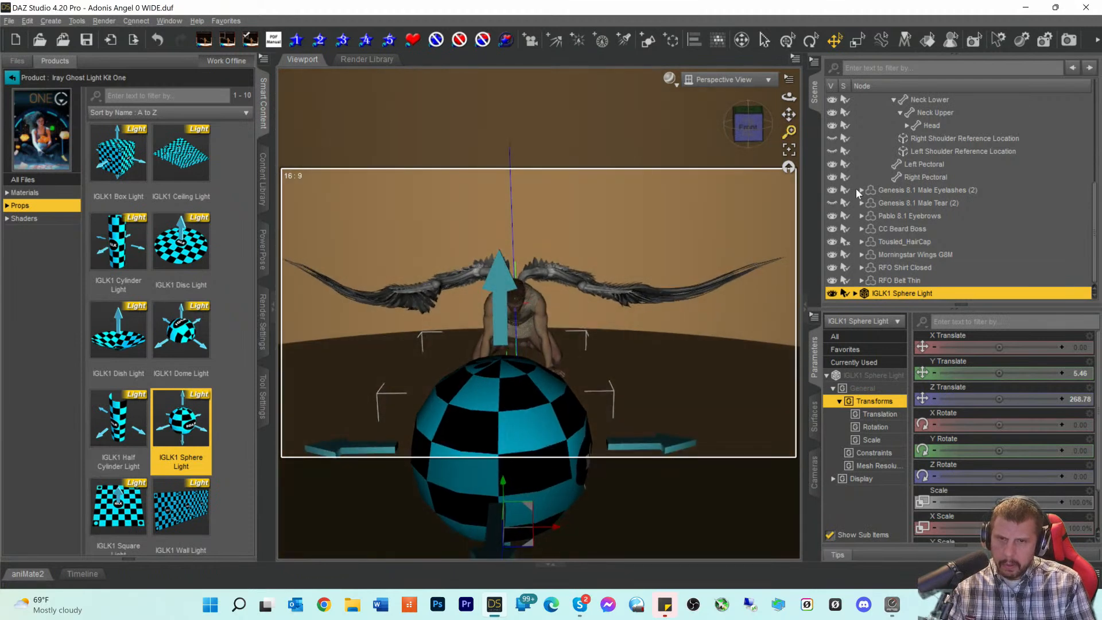
# - View through Camera with NVIDIA Iray draw style and show the IGLK1 Sphere Light's surface settings
pyautogui.scroll(4, 876, 175)
pyautogui.scroll(2, 876, 174)
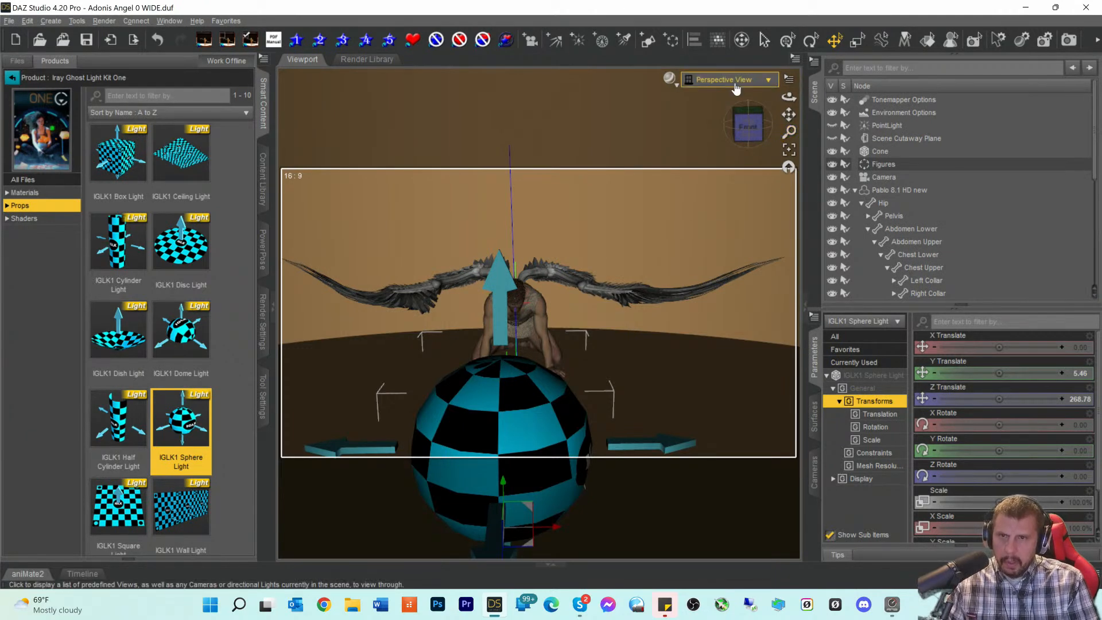
pyautogui.click(769, 81)
pyautogui.click(712, 190)
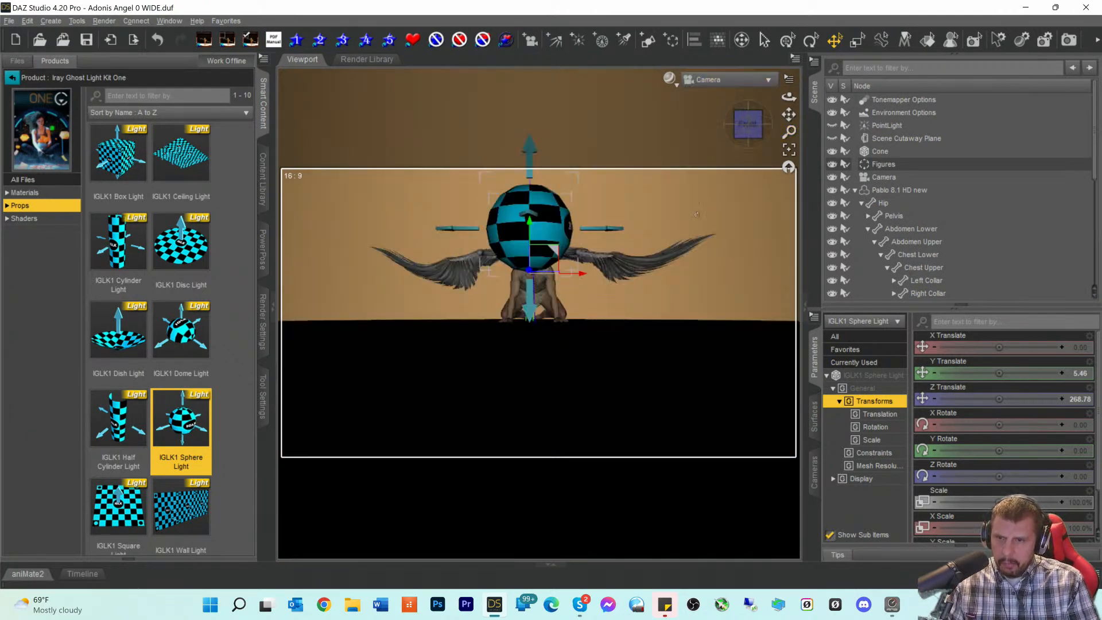
pyautogui.click(671, 81)
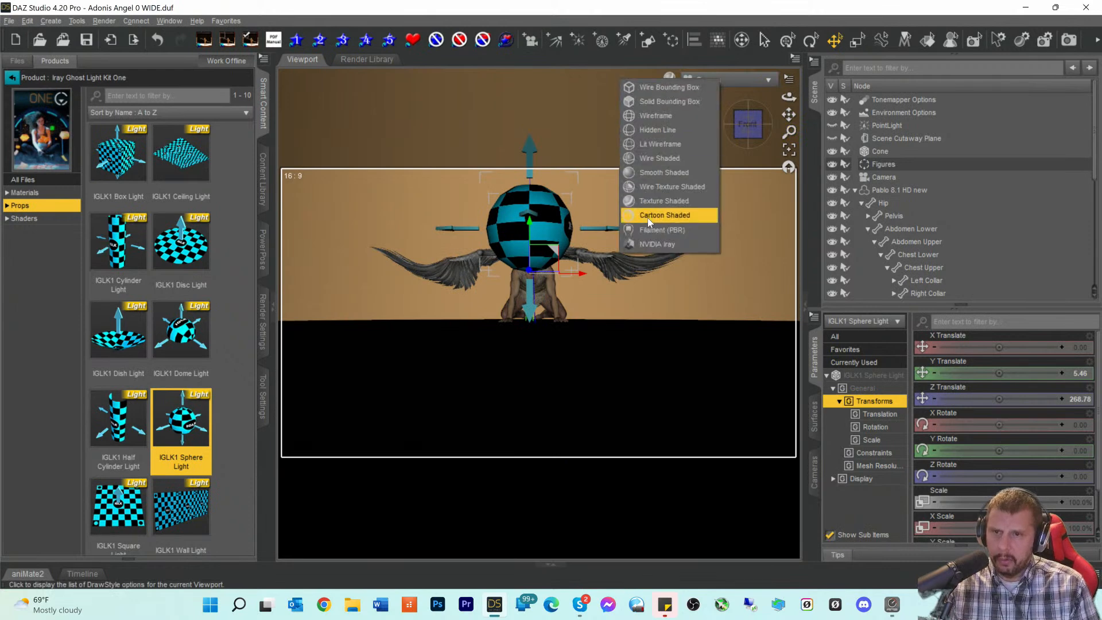
pyautogui.click(646, 243)
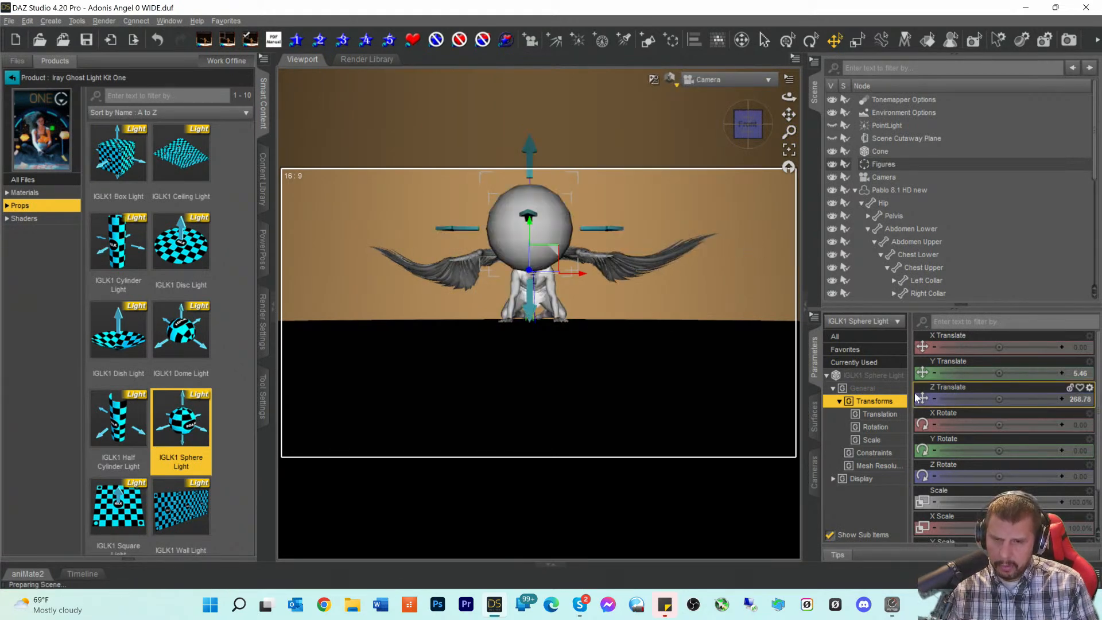
pyautogui.click(818, 424)
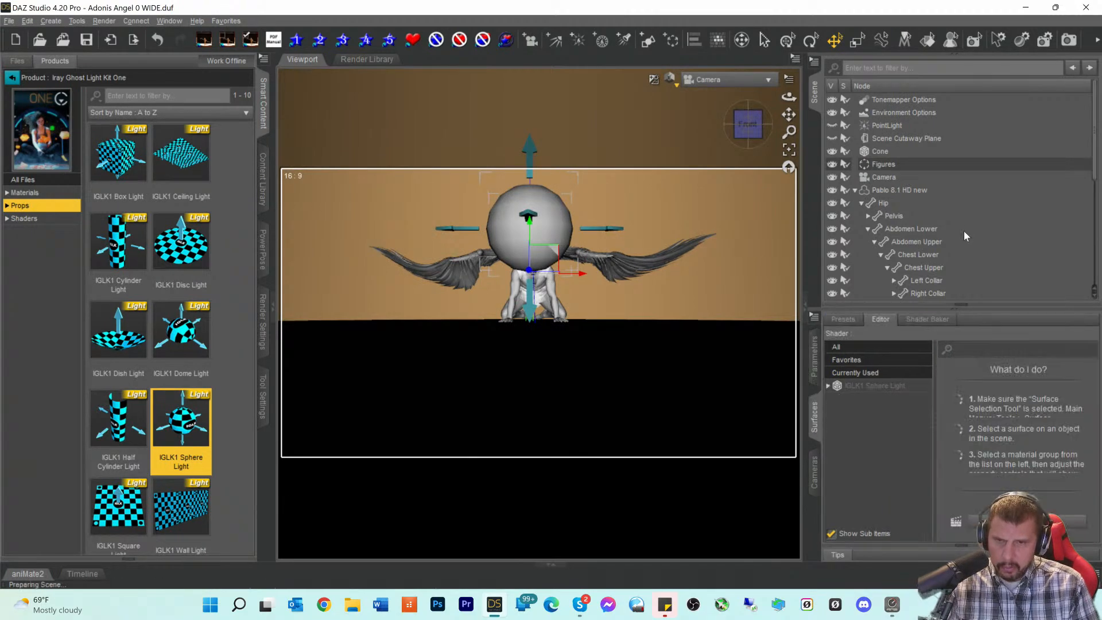
pyautogui.scroll(-10, 953, 252)
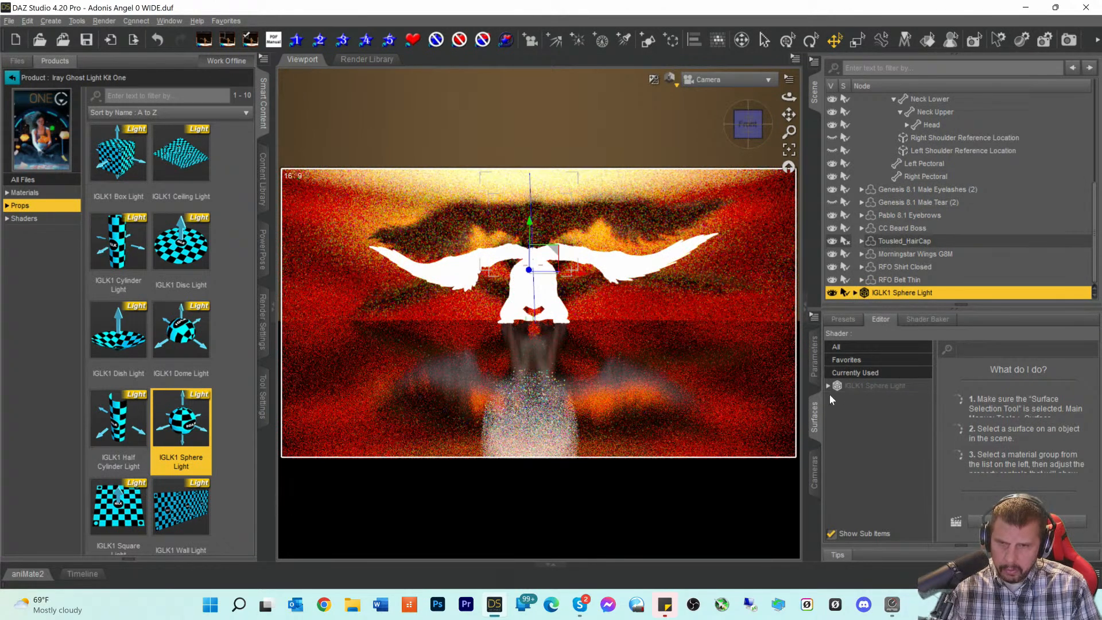
# - Select the IGLK1 Sphere Light surface and make a first edit to its Luminance value
pyautogui.click(876, 387)
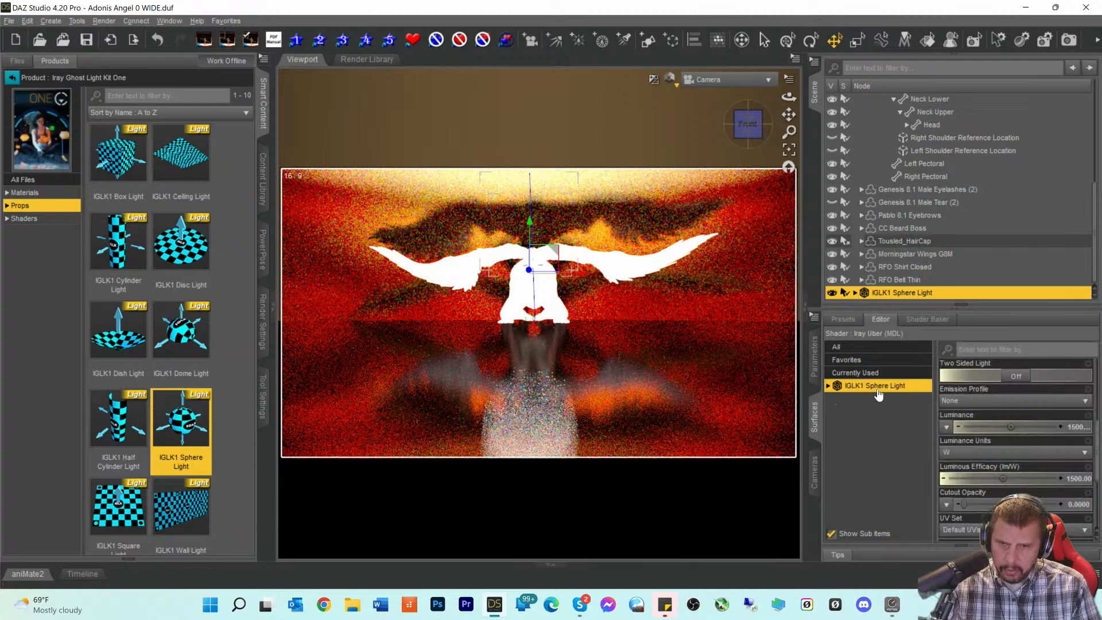
pyautogui.click(1072, 426)
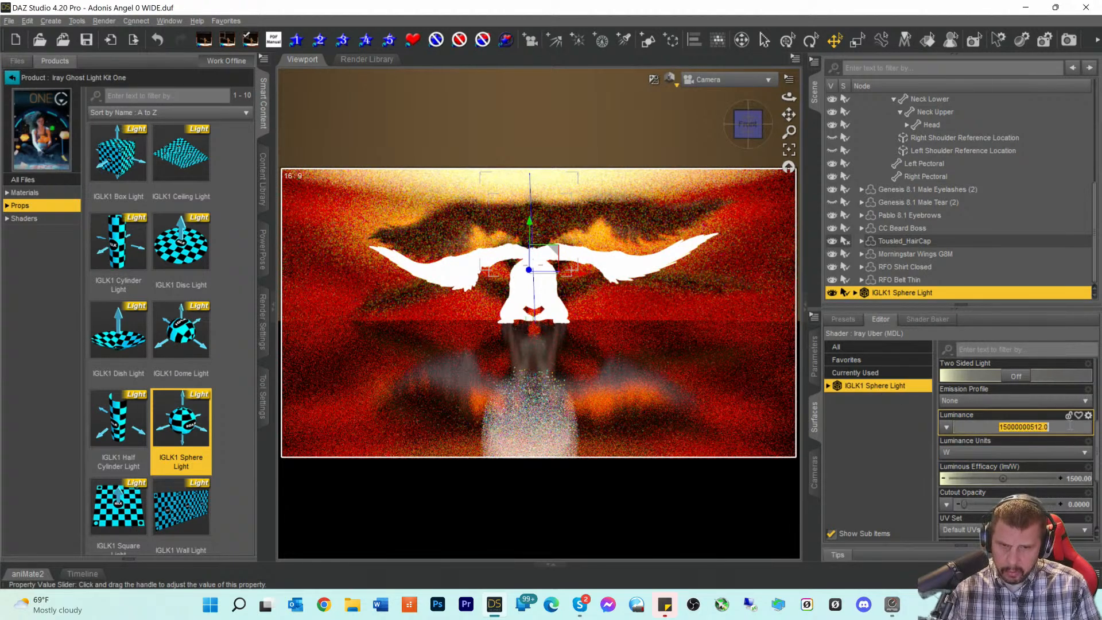
pyautogui.click(984, 426)
pyautogui.press('Delete')
pyautogui.press('Delete')
pyautogui.press('Delete')
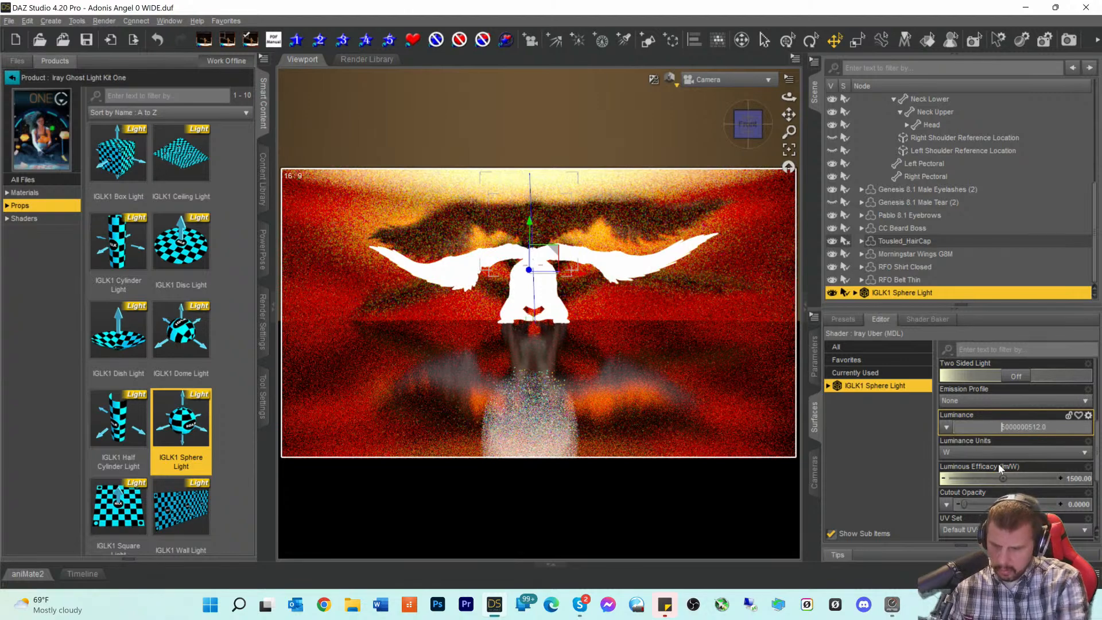
pyautogui.write('5')
pyautogui.press('Return')
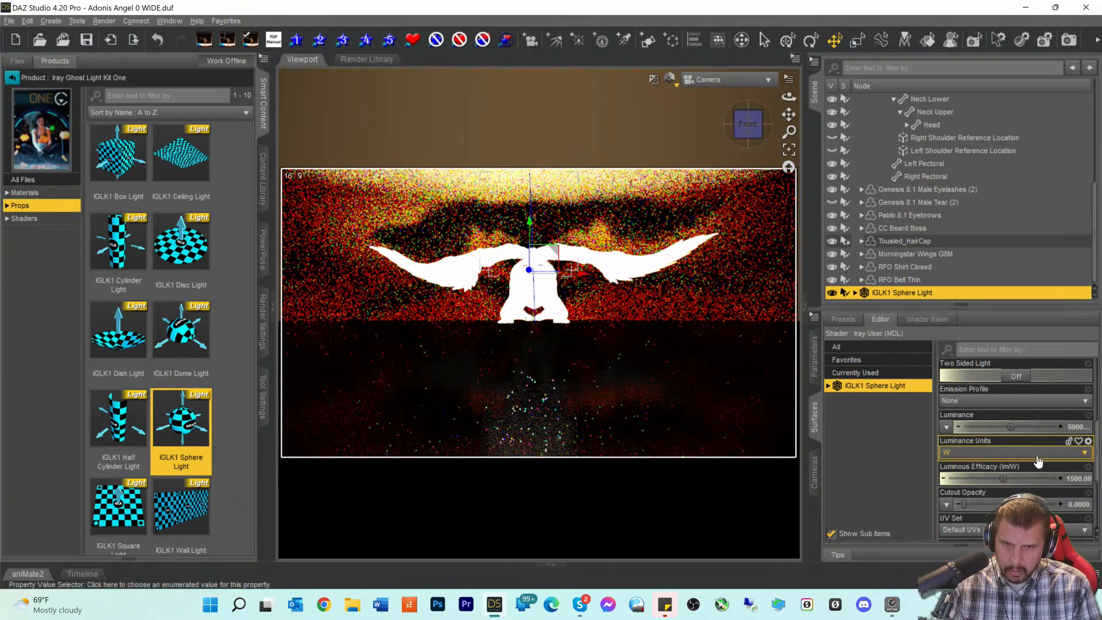
# - Correct the sphere light's Luminance further, bringing it to about 30512
pyautogui.click(1021, 428)
pyautogui.click(1001, 427)
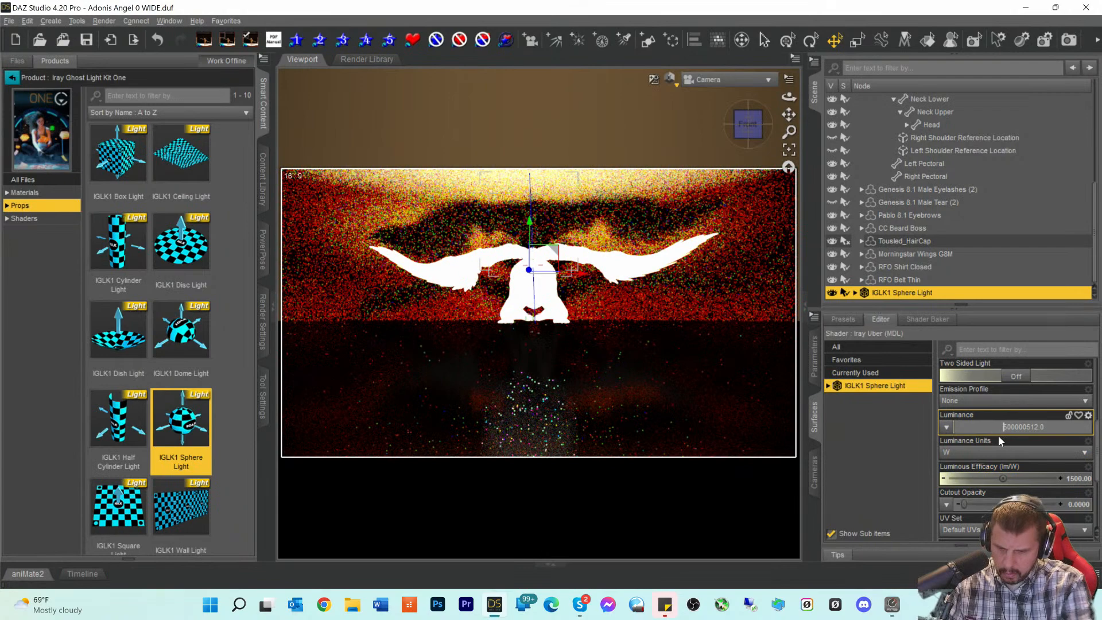
pyautogui.write('300')
pyautogui.press('Return')
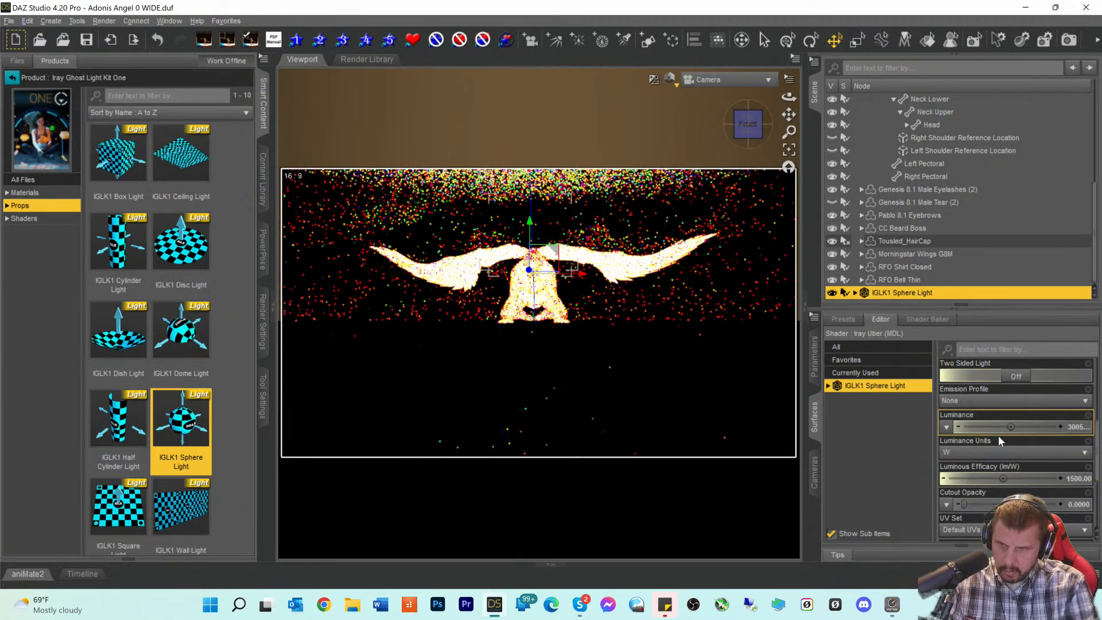
pyautogui.click(1036, 428)
pyautogui.click(1007, 428)
pyautogui.press('Delete')
pyautogui.press('Delete')
pyautogui.write('3')
pyautogui.press('Return')
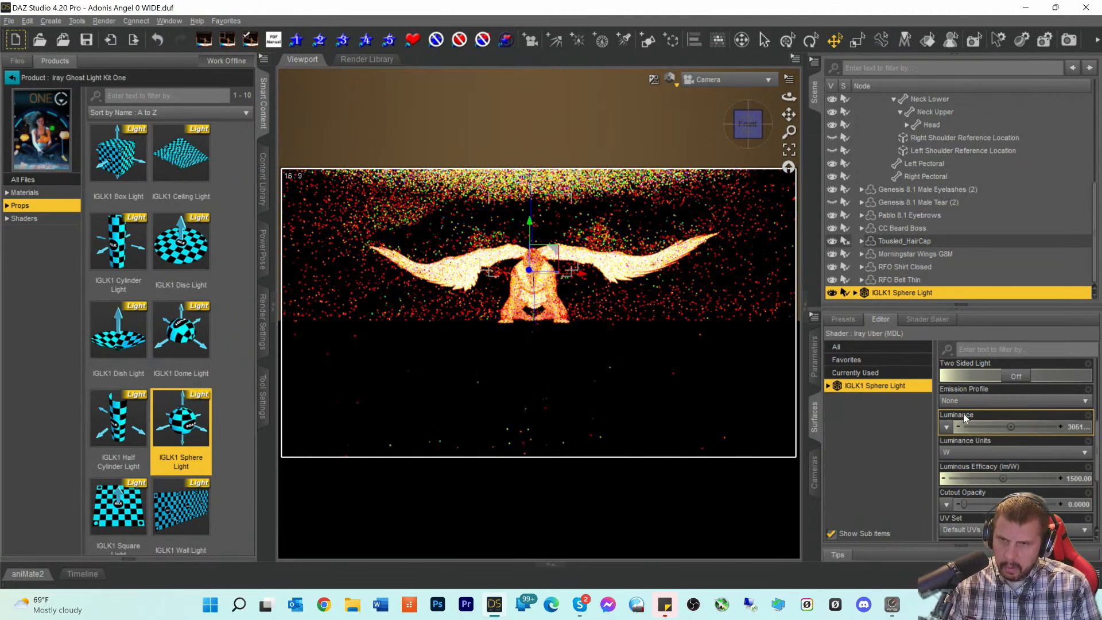
# - Reset Luminous Efficacy to its 15.00 default from its gear menu
pyautogui.click(755, 121)
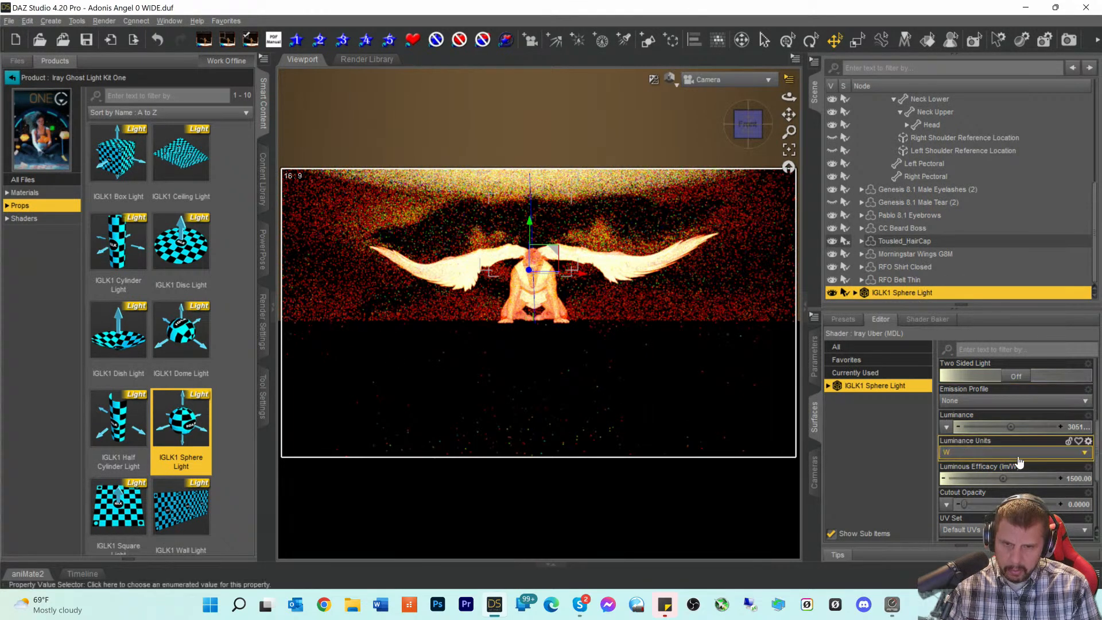
pyautogui.doubleClick(1070, 479)
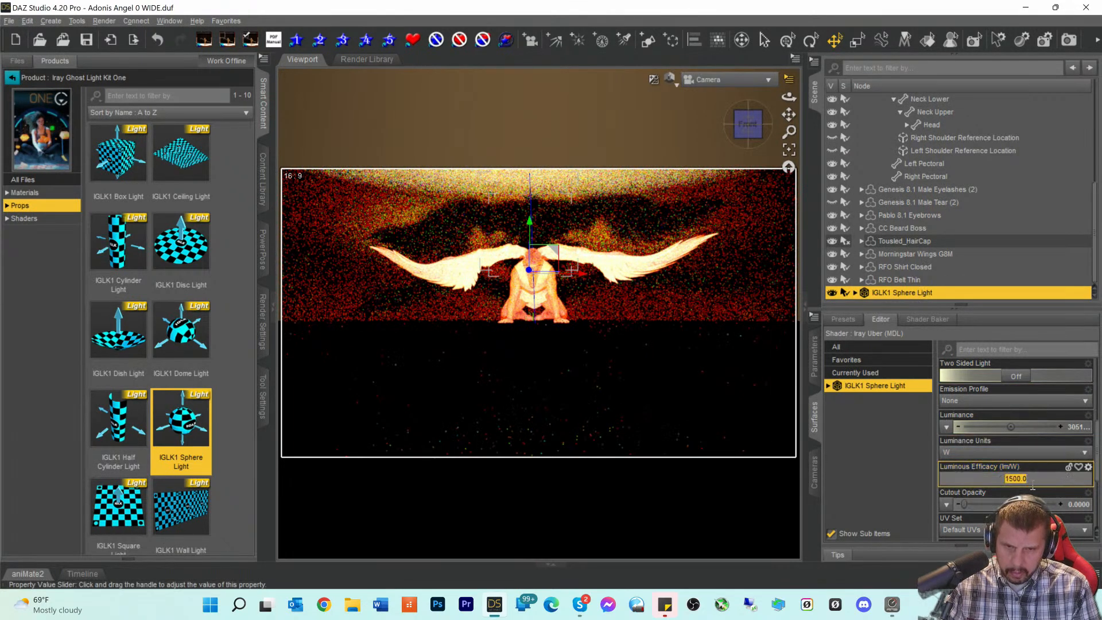
pyautogui.click(1089, 467)
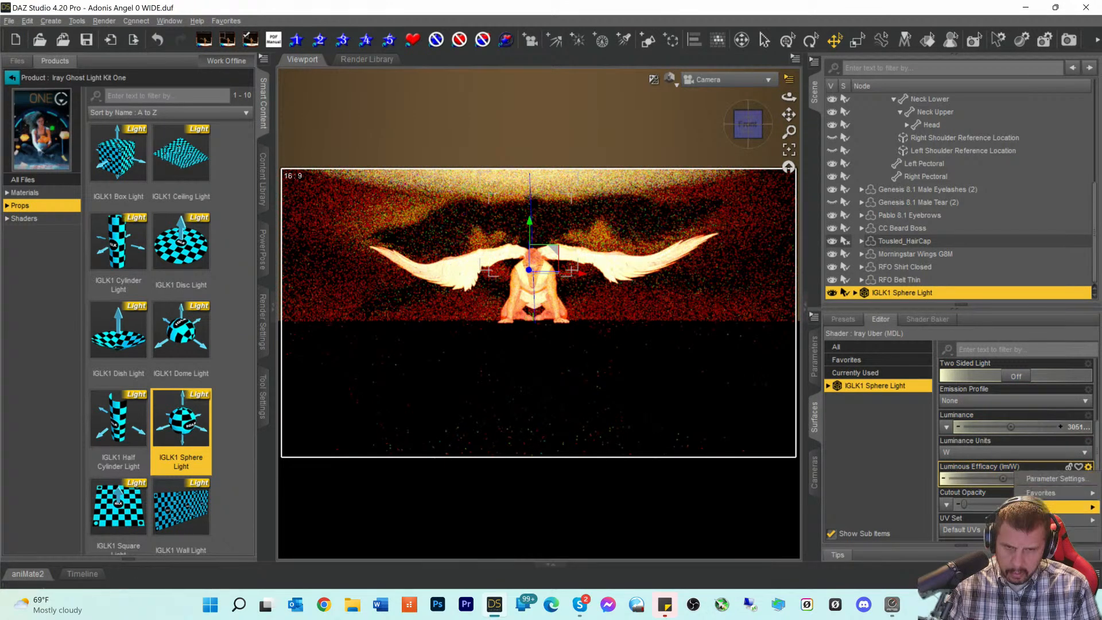
pyautogui.click(1062, 534)
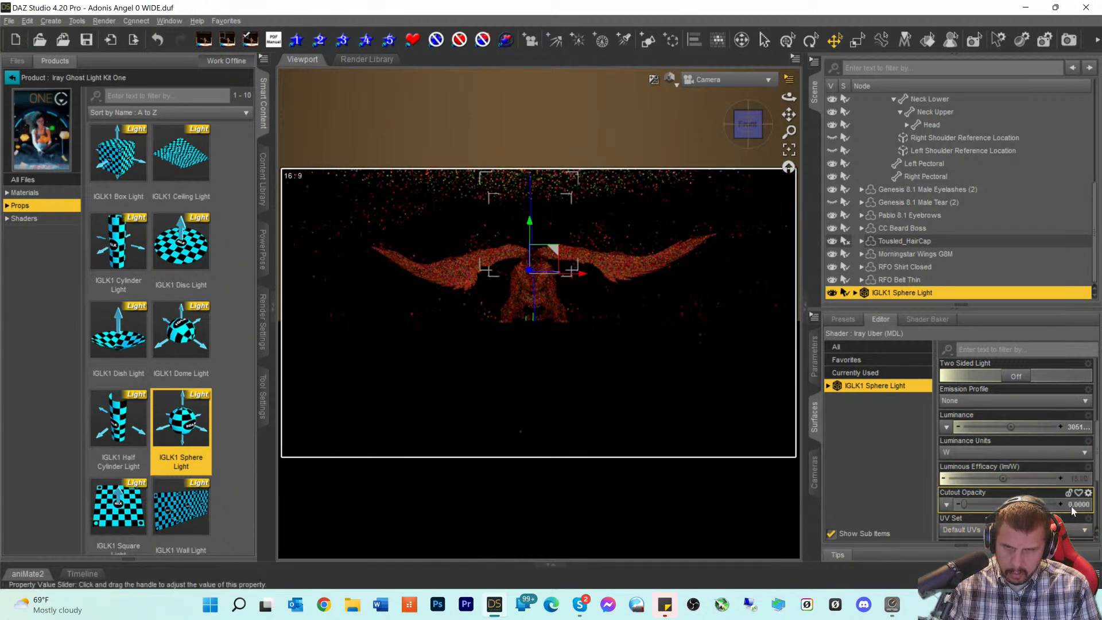
# - Reset the sphere light's Luminance to default and turn Two Sided Light On
pyautogui.click(1088, 415)
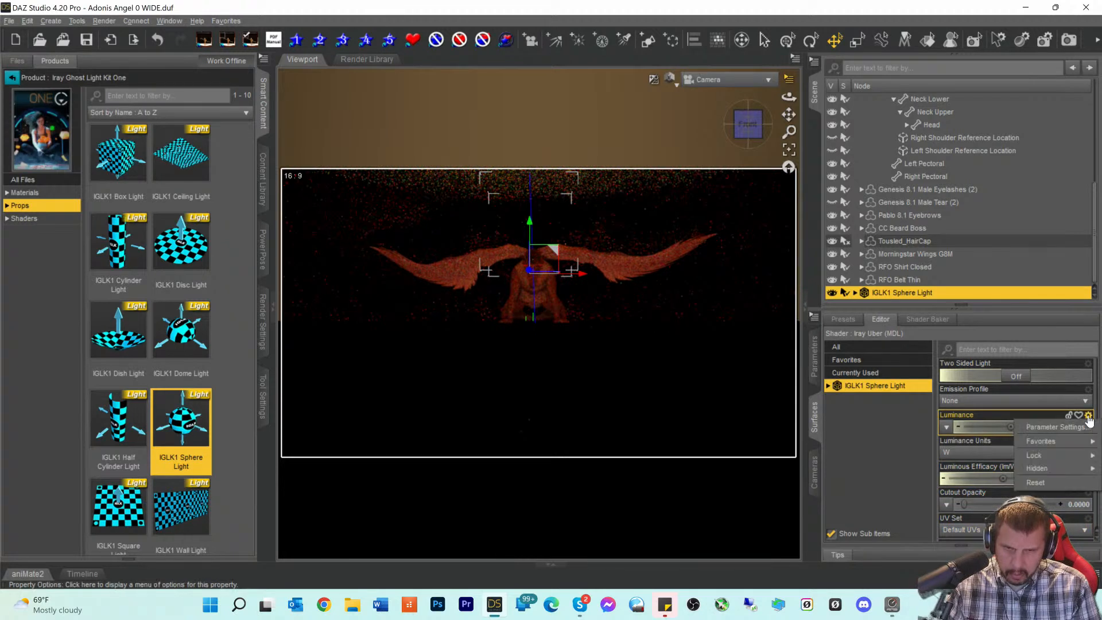
pyautogui.click(1059, 478)
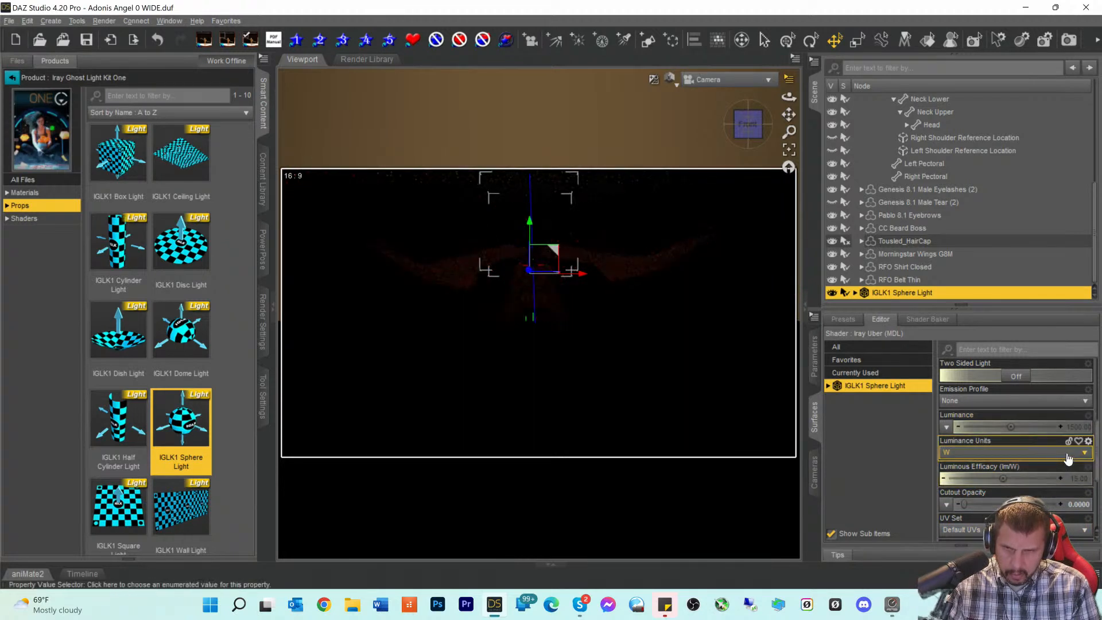
pyautogui.click(1014, 378)
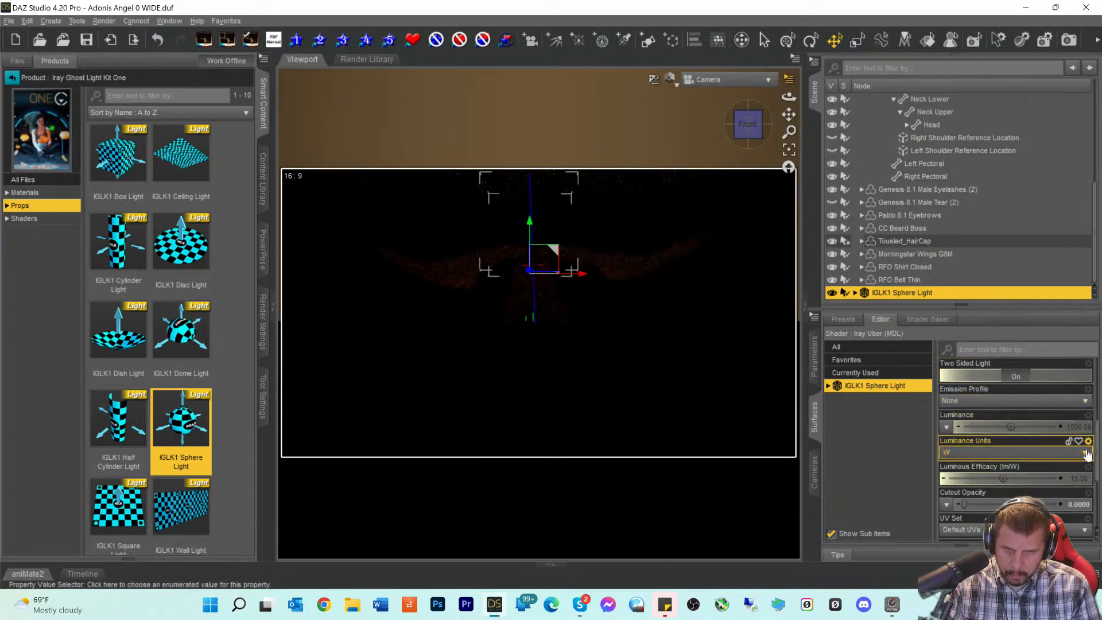
pyautogui.scroll(3, 1070, 443)
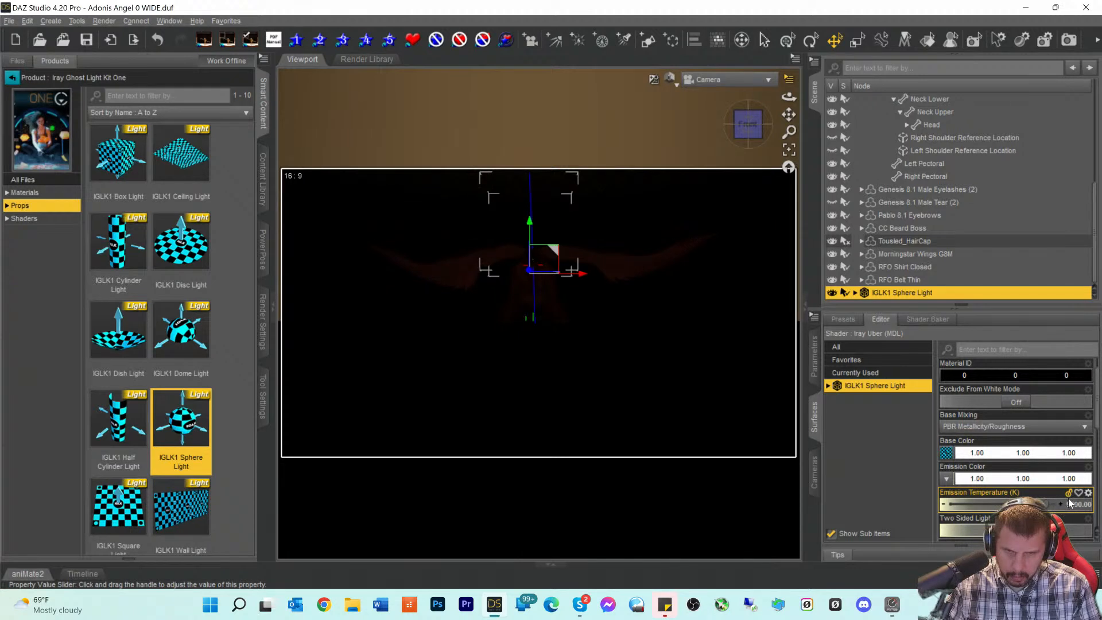
# - Set Luminance to roughly 9915 so the angel is lit warm orange
pyautogui.click(1088, 493)
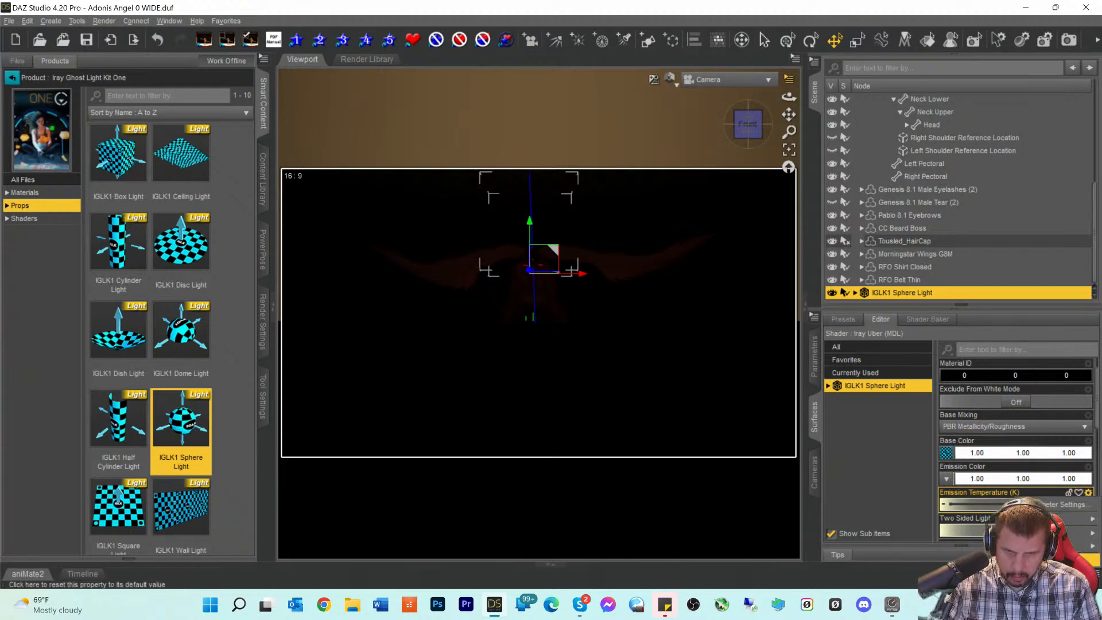
pyautogui.press('Escape')
pyautogui.scroll(-3, 1060, 503)
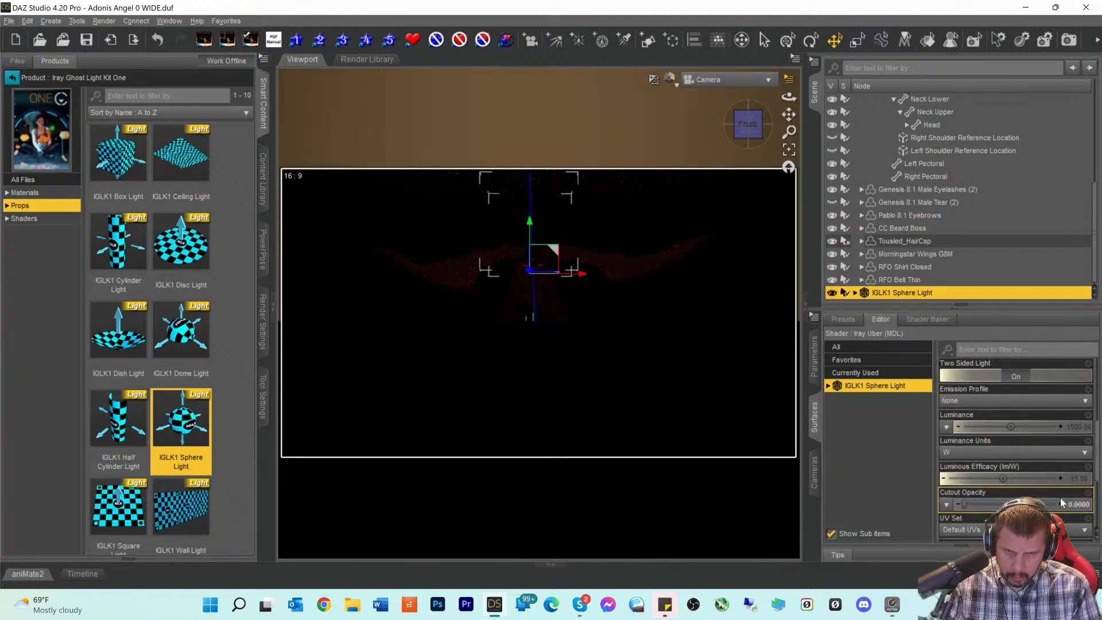
pyautogui.scroll(3, 1059, 493)
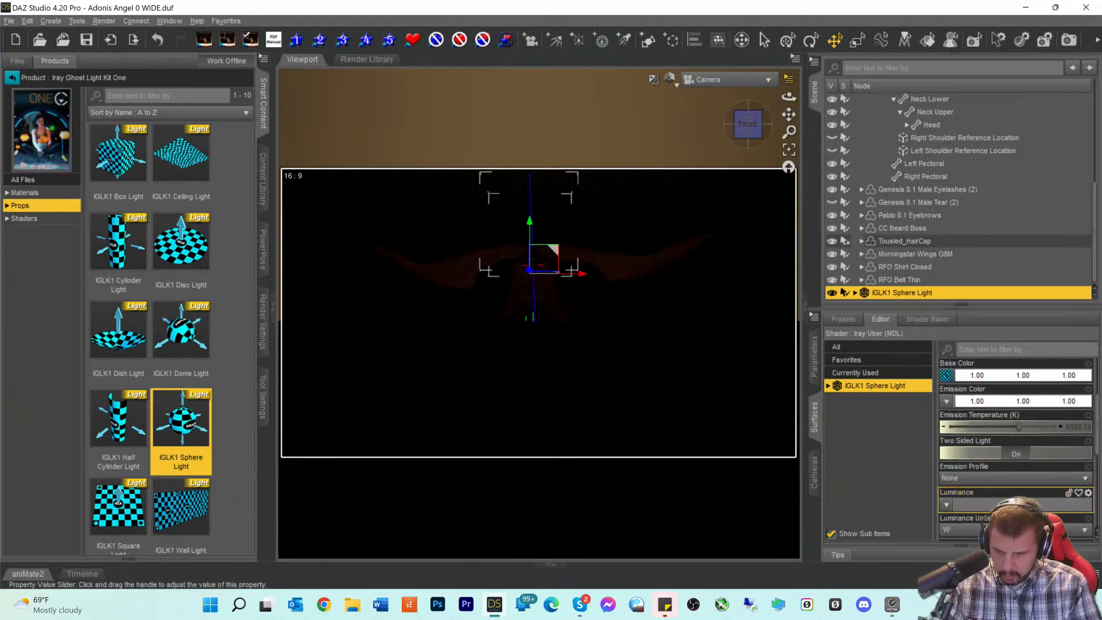
pyautogui.press('Return')
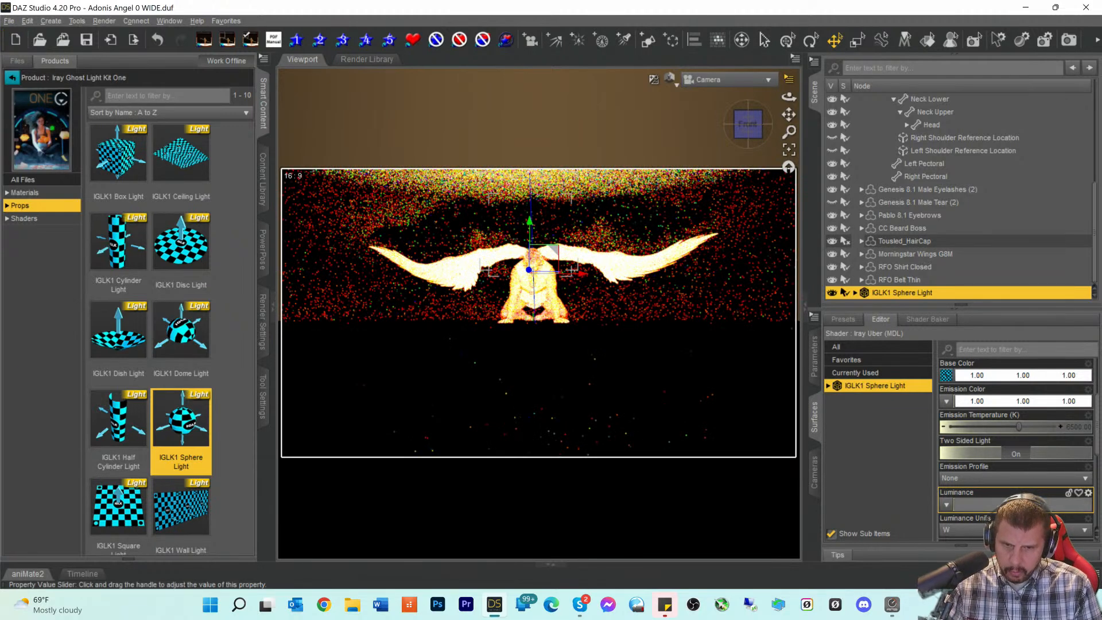
pyautogui.press('Return')
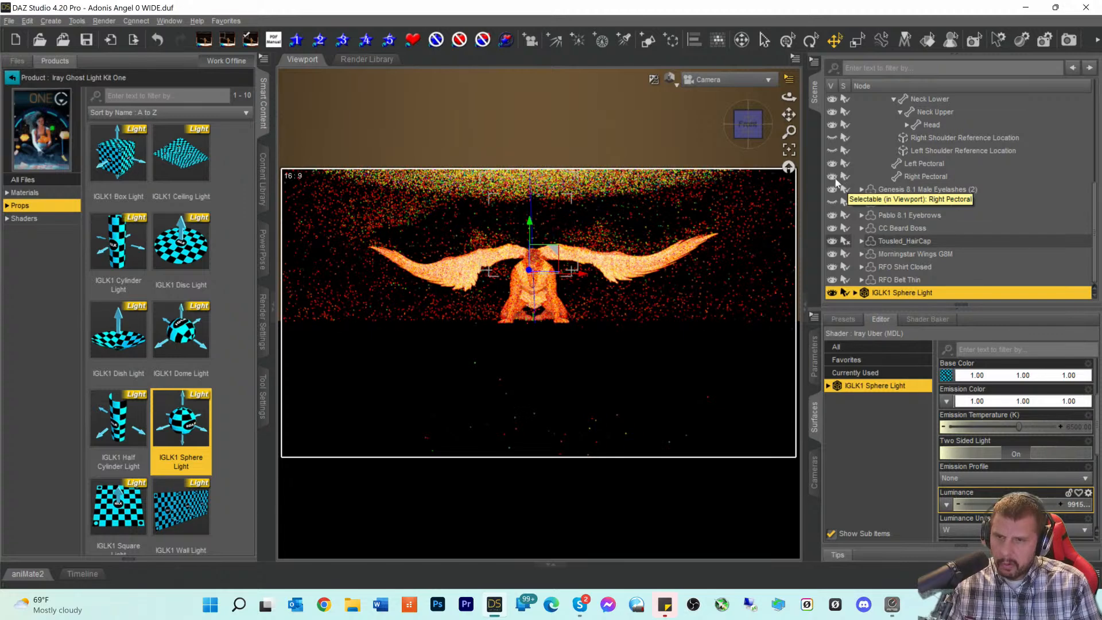
# - Switch to Perspective View, hide the Scene Cutaway Plane, and use Texture Shaded draw style
pyautogui.click(717, 80)
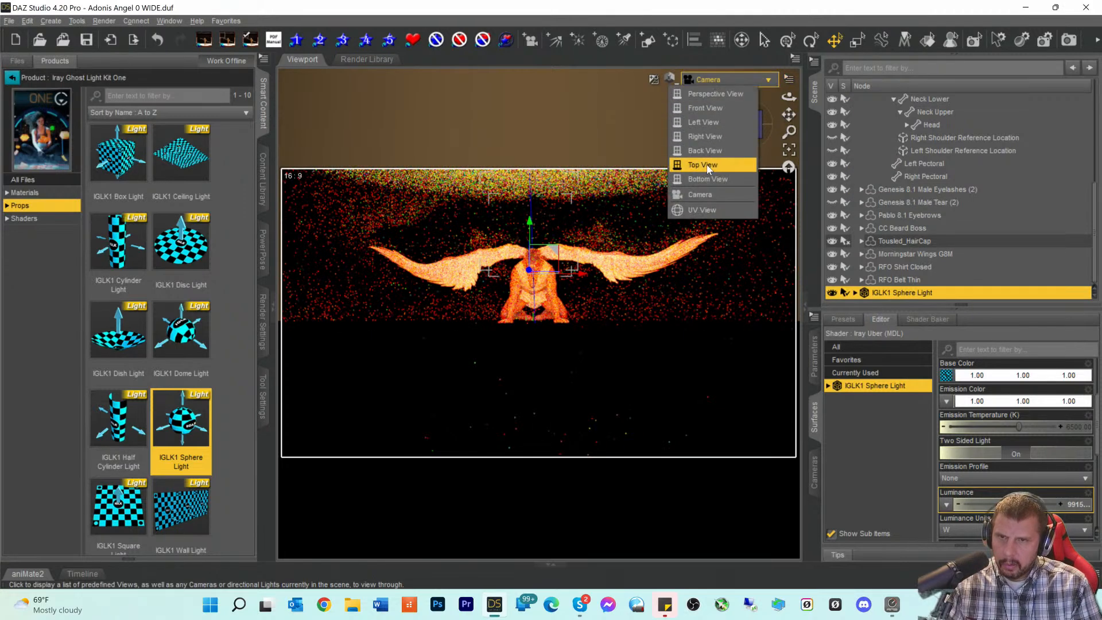
pyautogui.click(702, 97)
pyautogui.moveTo(748, 125); pyautogui.dragTo(692, 117)
pyautogui.moveTo(786, 120); pyautogui.dragTo(746, 112)
pyautogui.scroll(3, 930, 166)
pyautogui.scroll(2, 922, 179)
pyautogui.click(831, 139)
pyautogui.moveTo(750, 141); pyautogui.dragTo(763, 140)
pyautogui.click(676, 90)
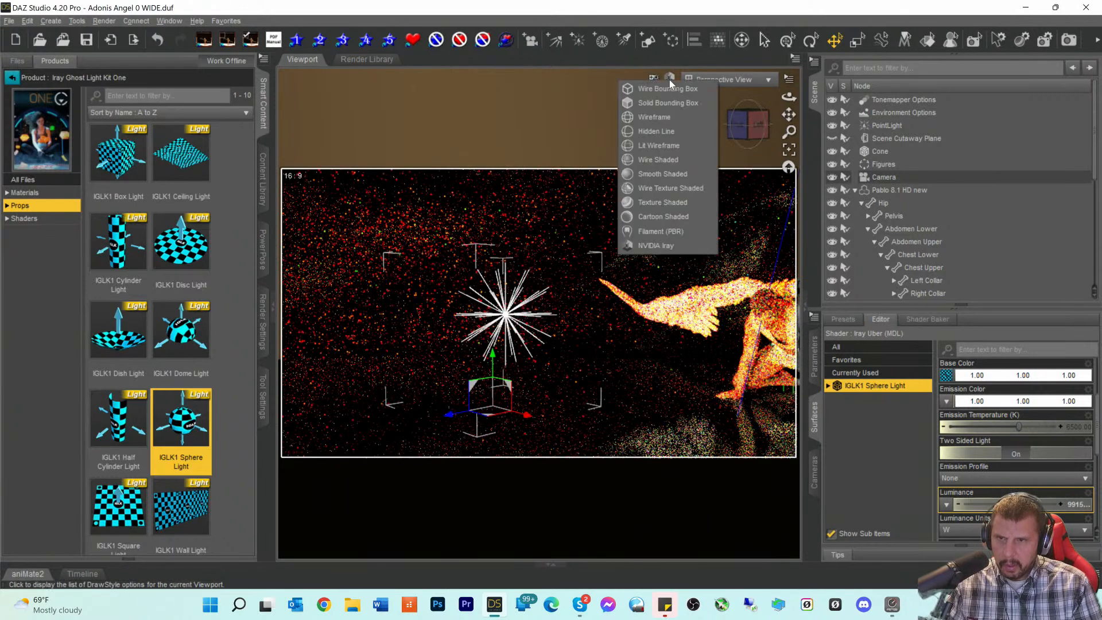
pyautogui.click(644, 205)
# - Rotate the IGLK1 Sphere Light roughly 90 degrees with the Rotate tool
pyautogui.moveTo(746, 127); pyautogui.dragTo(835, 140)
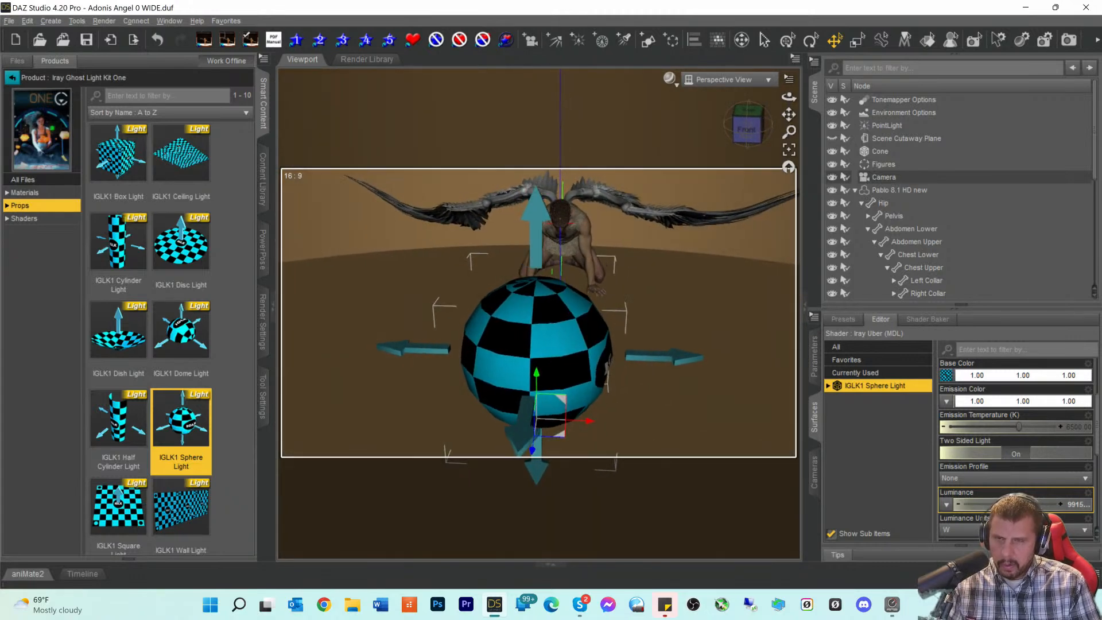
pyautogui.click(556, 369)
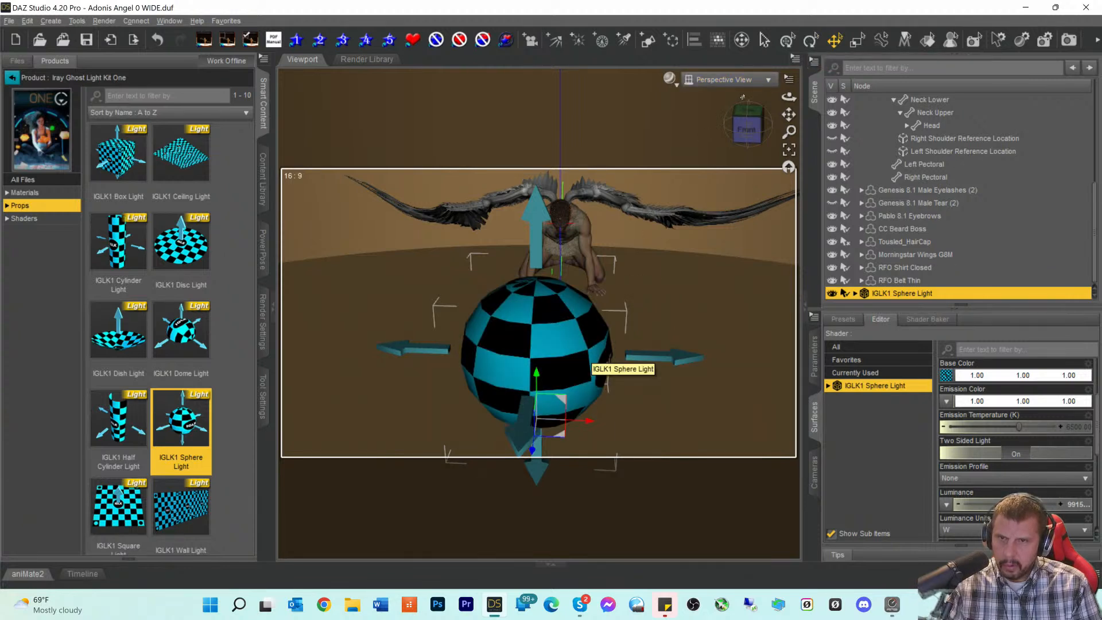
pyautogui.click(811, 40)
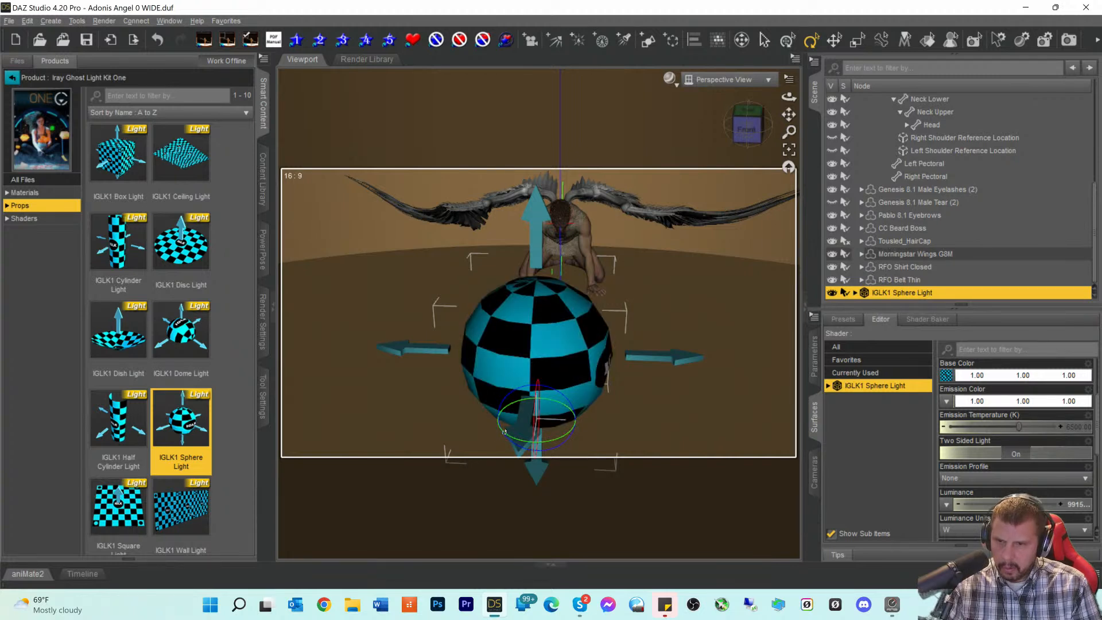
pyautogui.moveTo(504, 437); pyautogui.dragTo(565, 442)
pyautogui.click(764, 130)
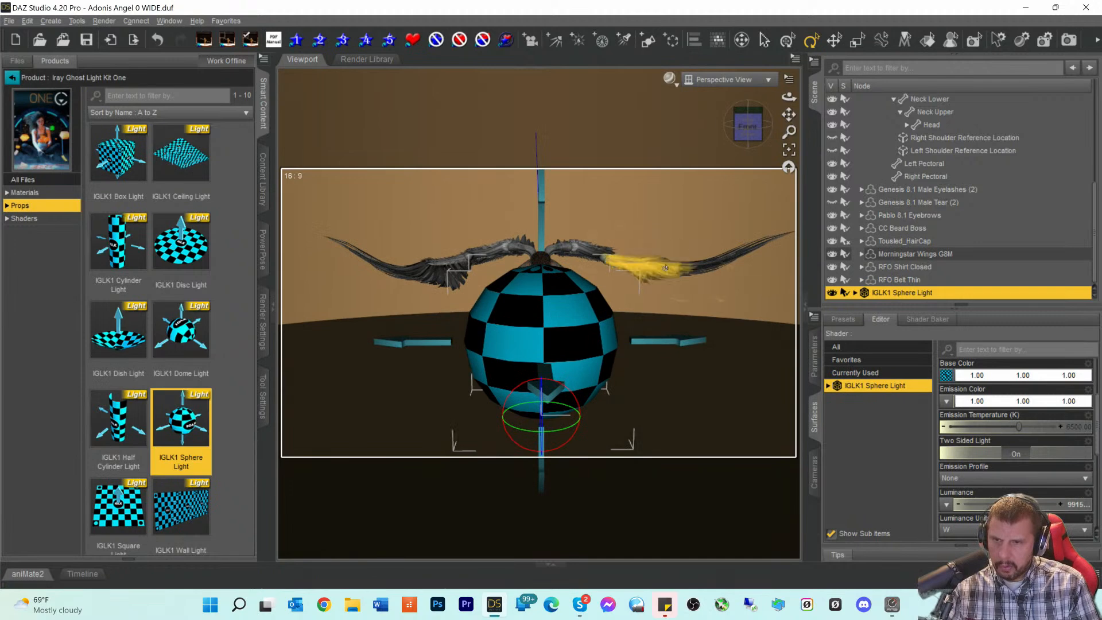
pyautogui.click(711, 80)
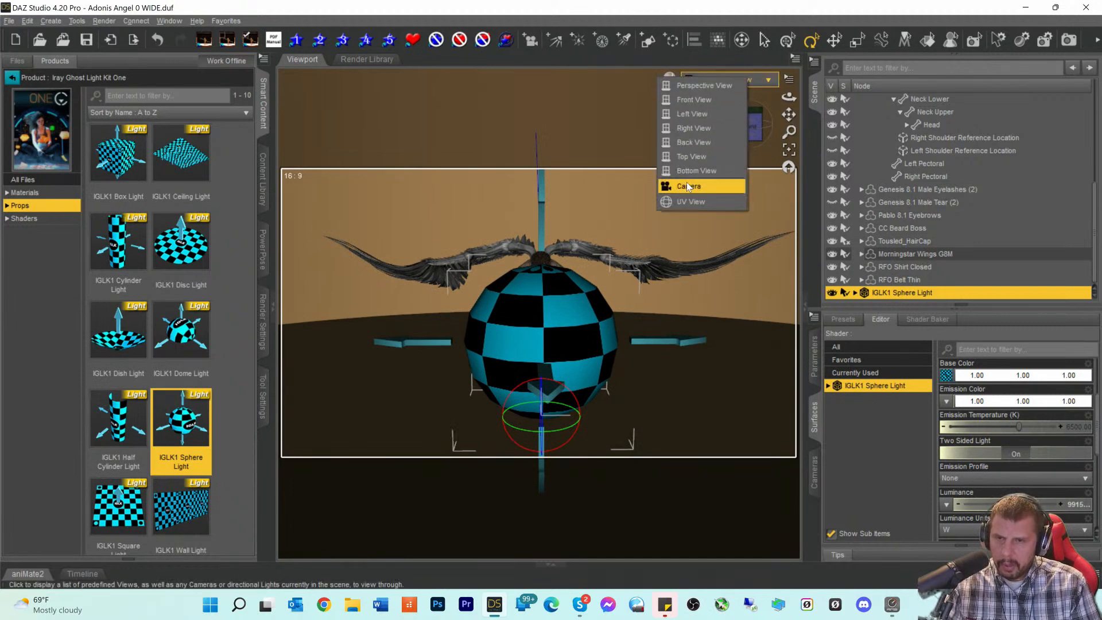
# - Return to Camera in NVIDIA Iray draw style and hide the PointLight in the Scene pane
pyautogui.click(687, 182)
pyautogui.click(669, 79)
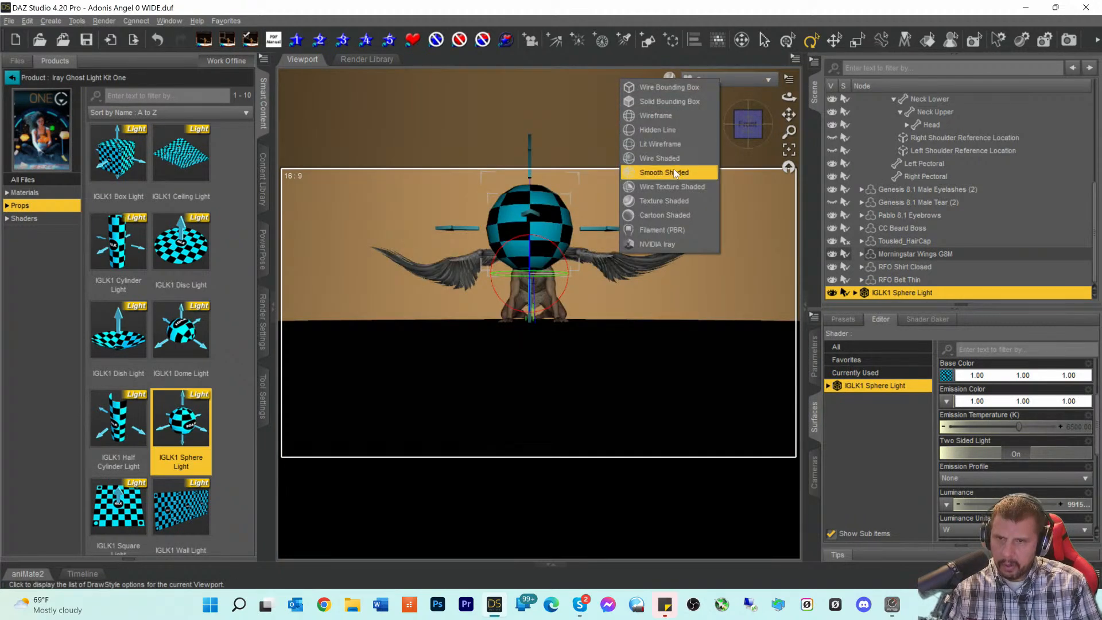
pyautogui.click(641, 244)
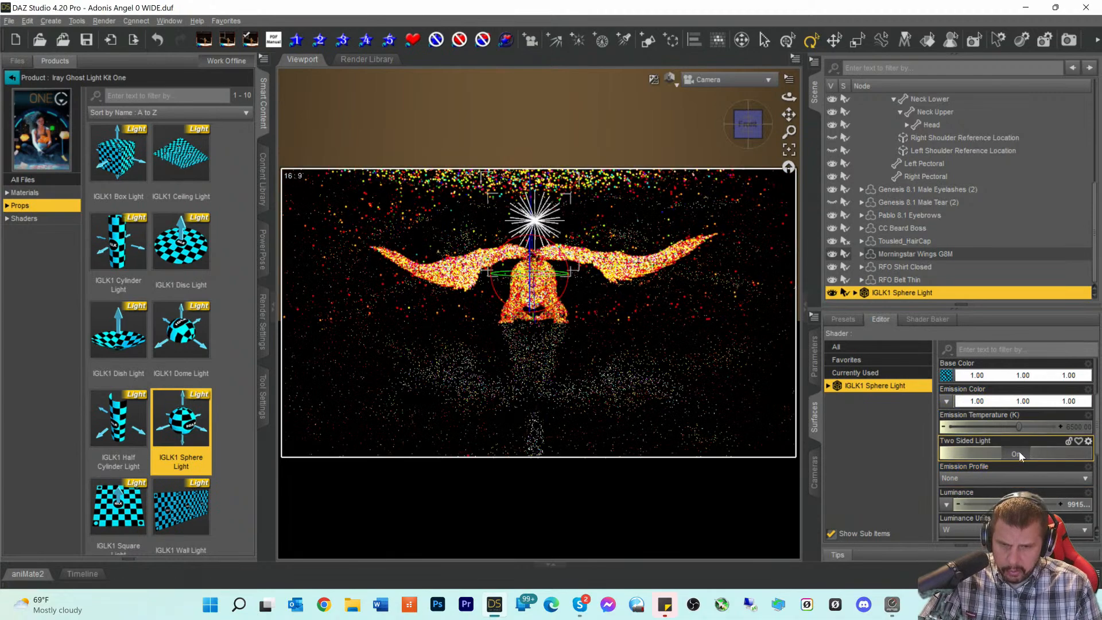
pyautogui.scroll(-1, 1019, 455)
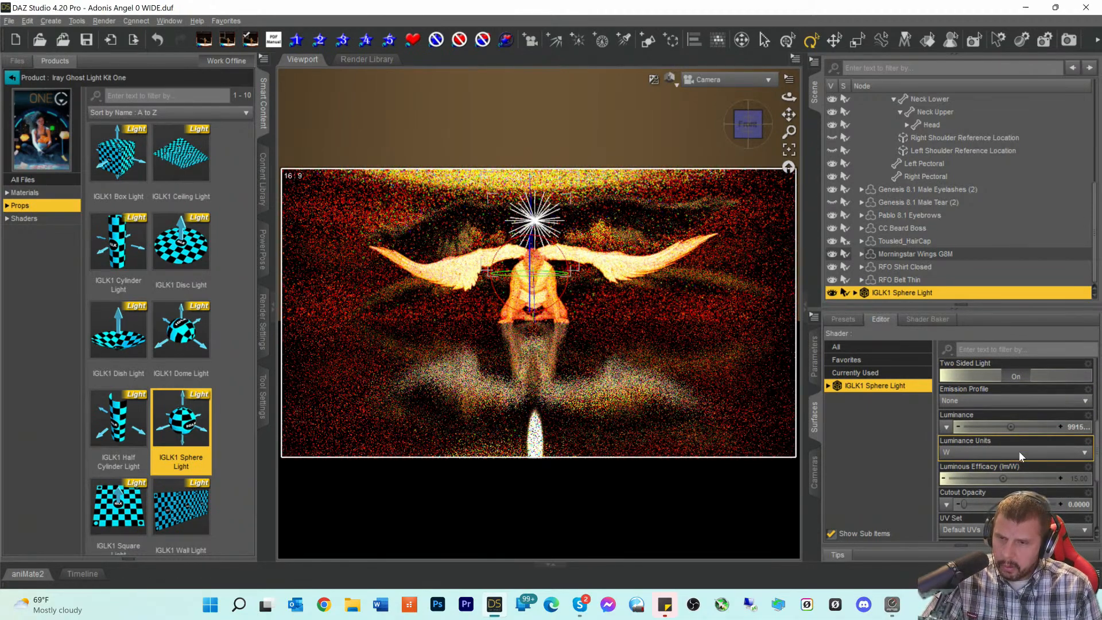
pyautogui.scroll(10, 927, 229)
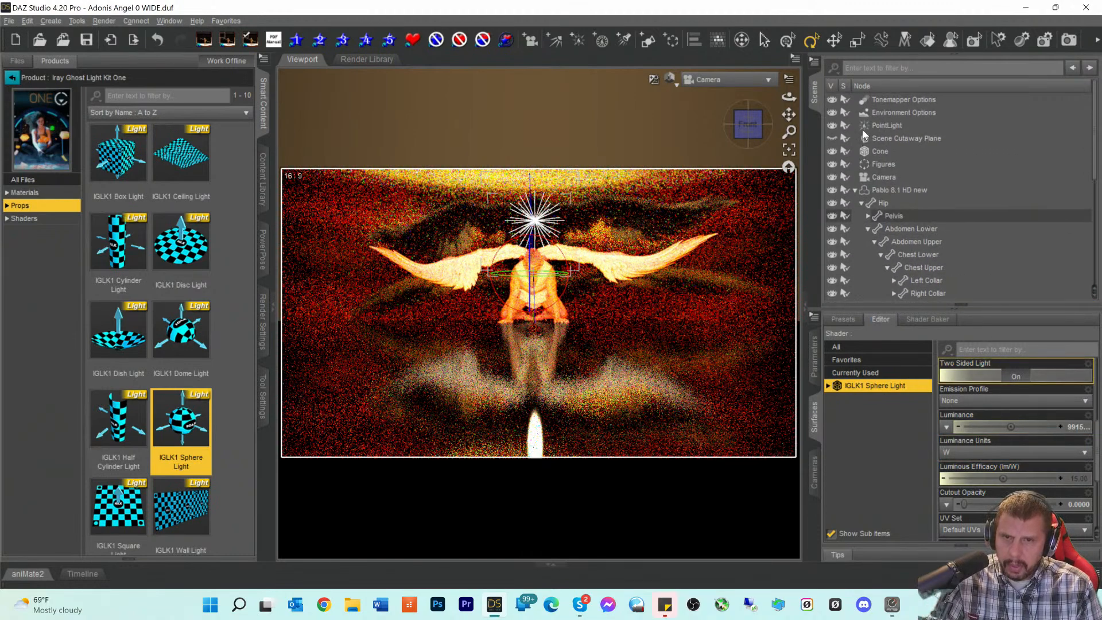
pyautogui.click(832, 126)
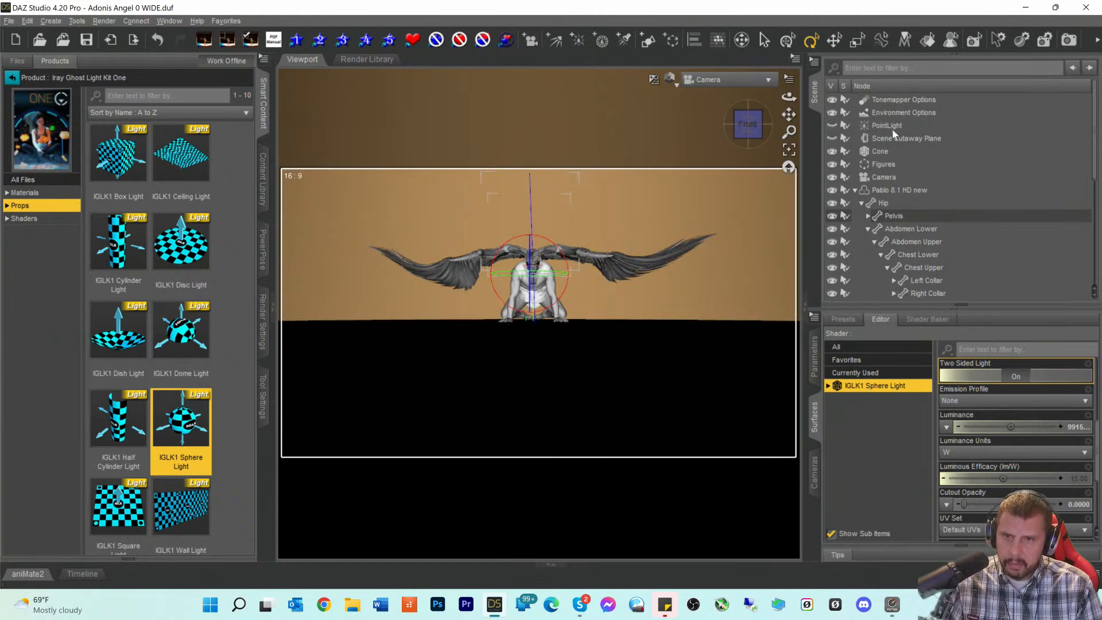
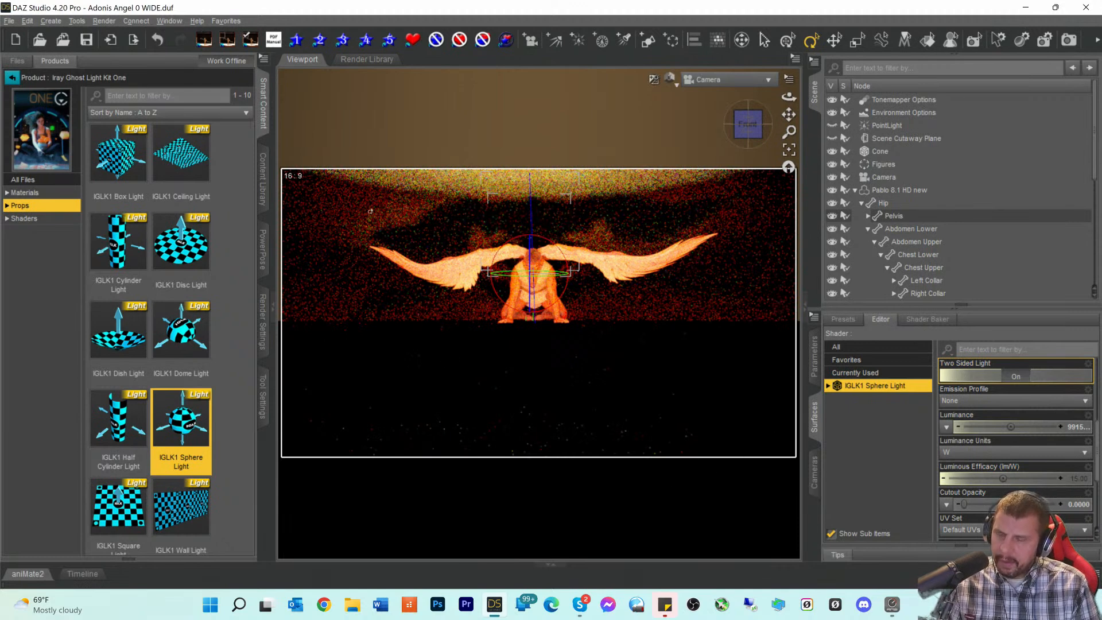
# - Select Environment Options and review its Dome and Scene mode and Draw Ground Off settings
pyautogui.scroll(5, 977, 388)
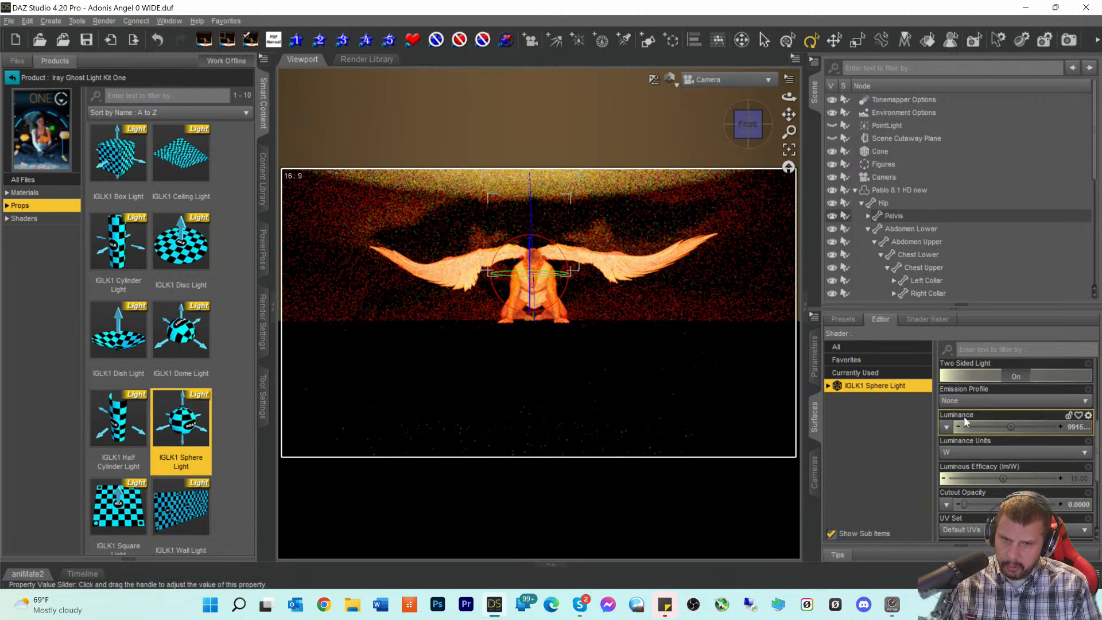
pyautogui.click(888, 113)
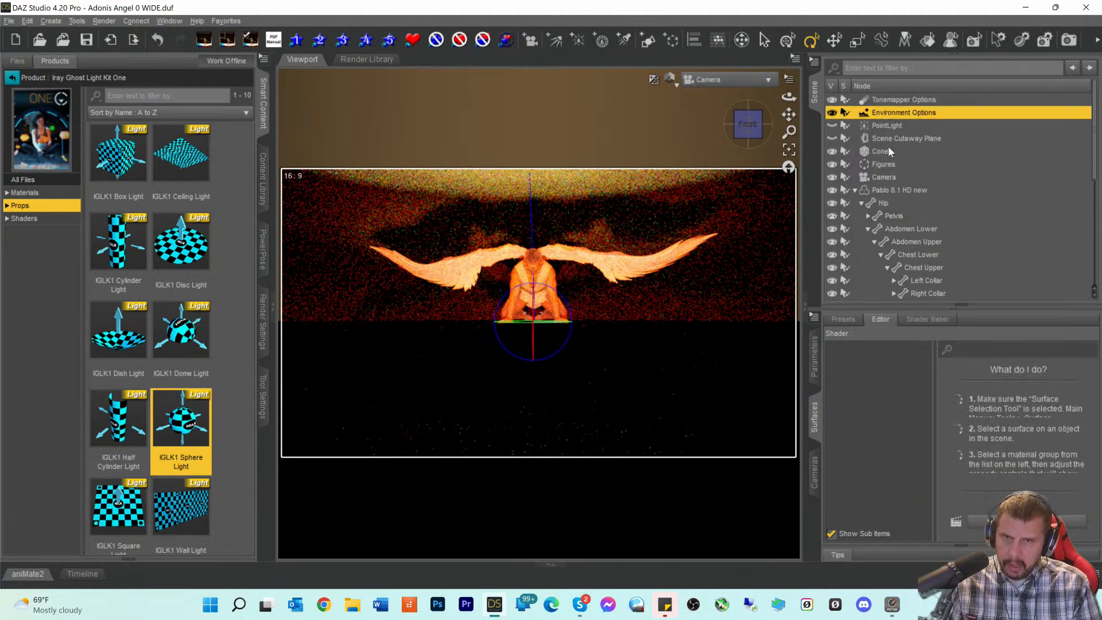
pyautogui.click(814, 367)
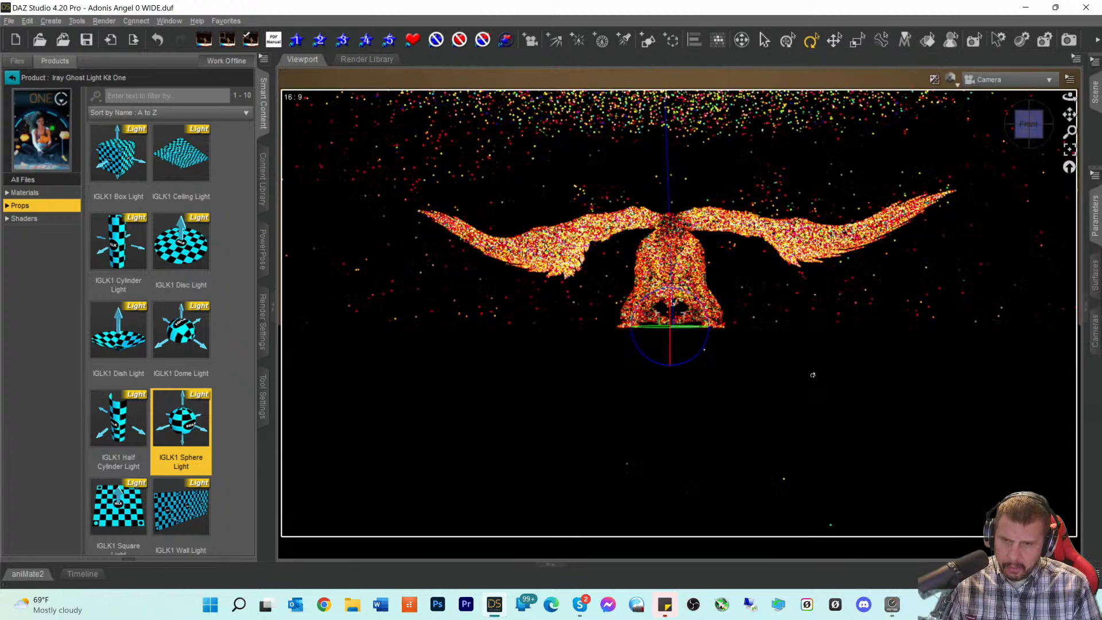
pyautogui.click(1093, 221)
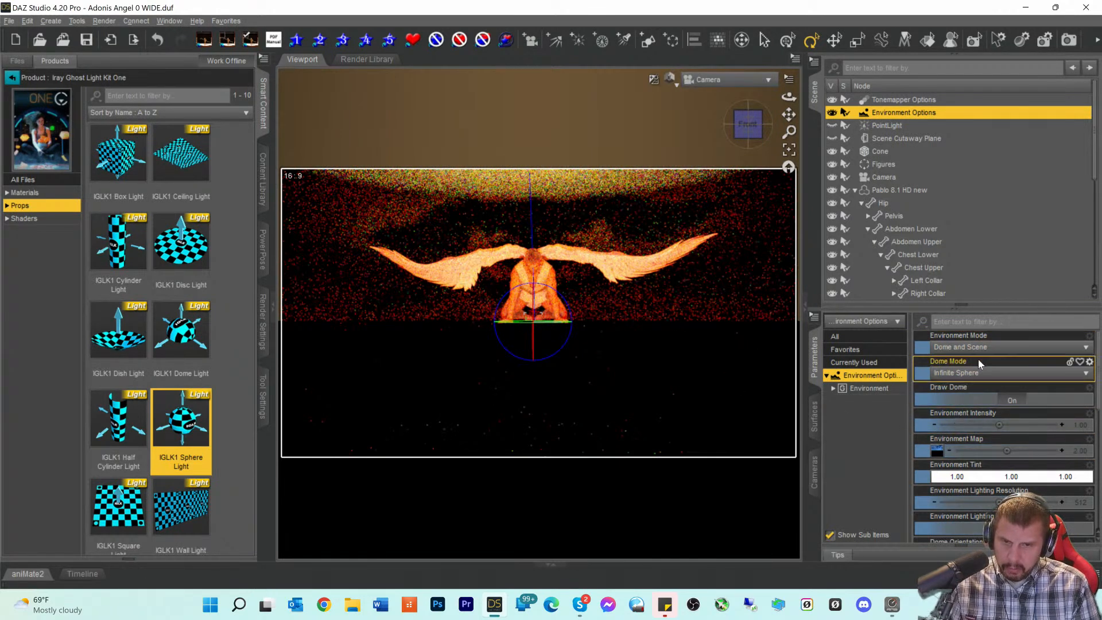
pyautogui.scroll(-10, 999, 454)
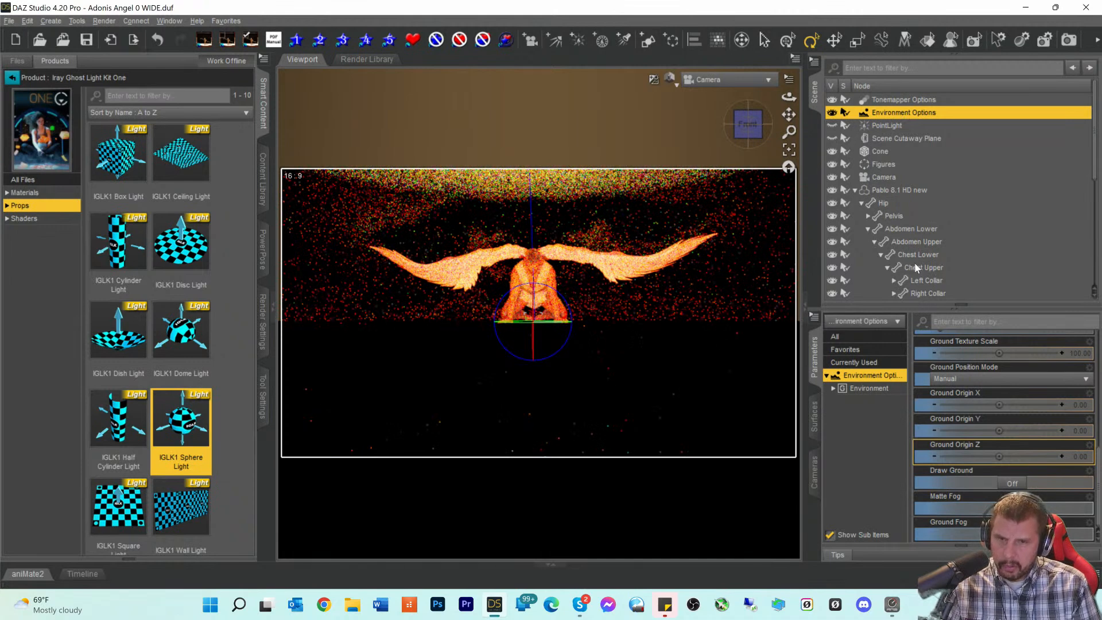
pyautogui.scroll(-3, 906, 272)
pyautogui.scroll(-3, 900, 283)
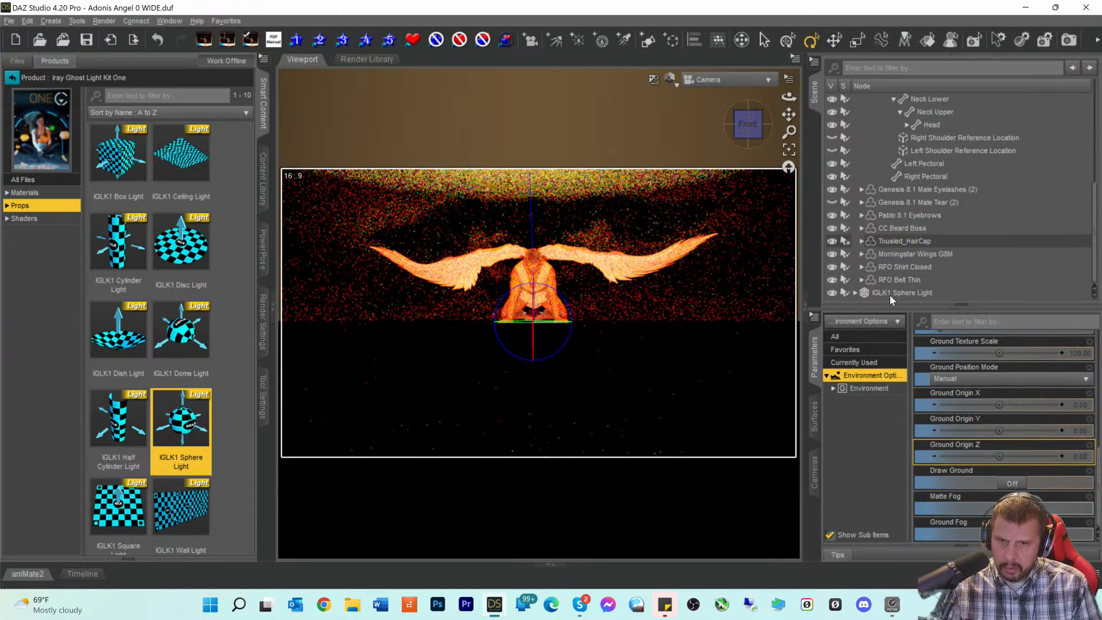
# - Delete the IGLK1 Sphere Light and make the PointLight visible again
pyautogui.click(890, 294)
pyautogui.press('Delete')
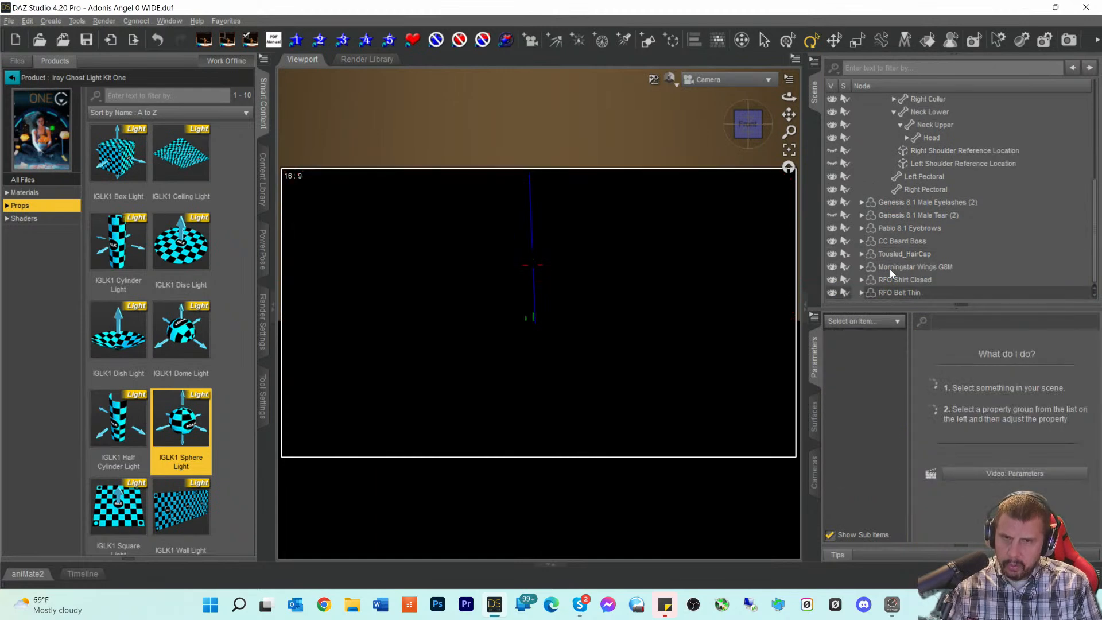
pyautogui.scroll(5, 919, 212)
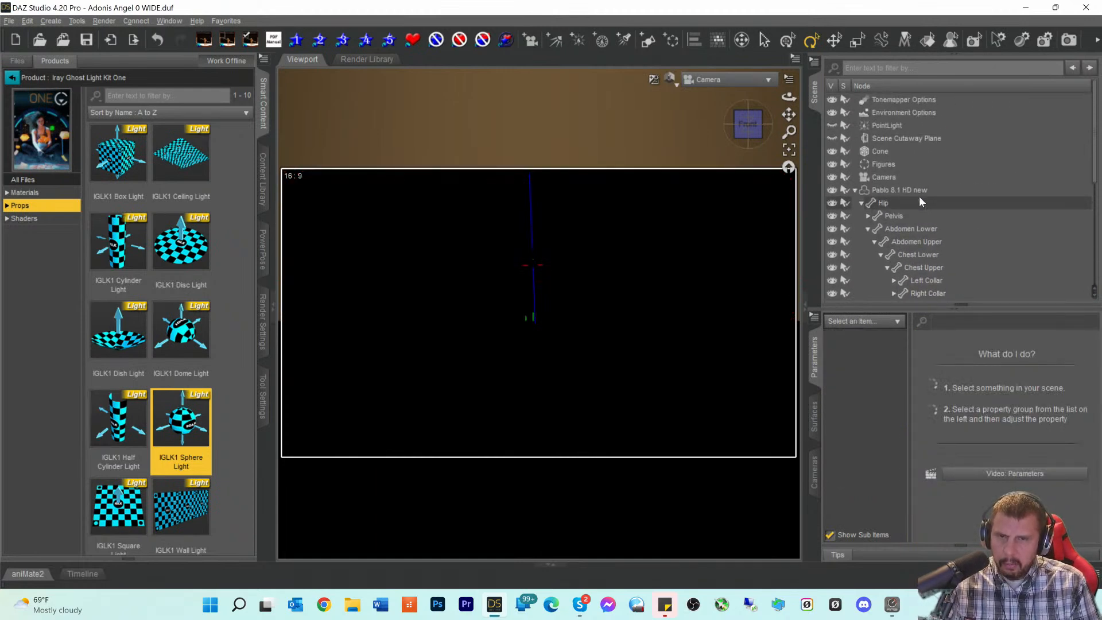
pyautogui.click(867, 126)
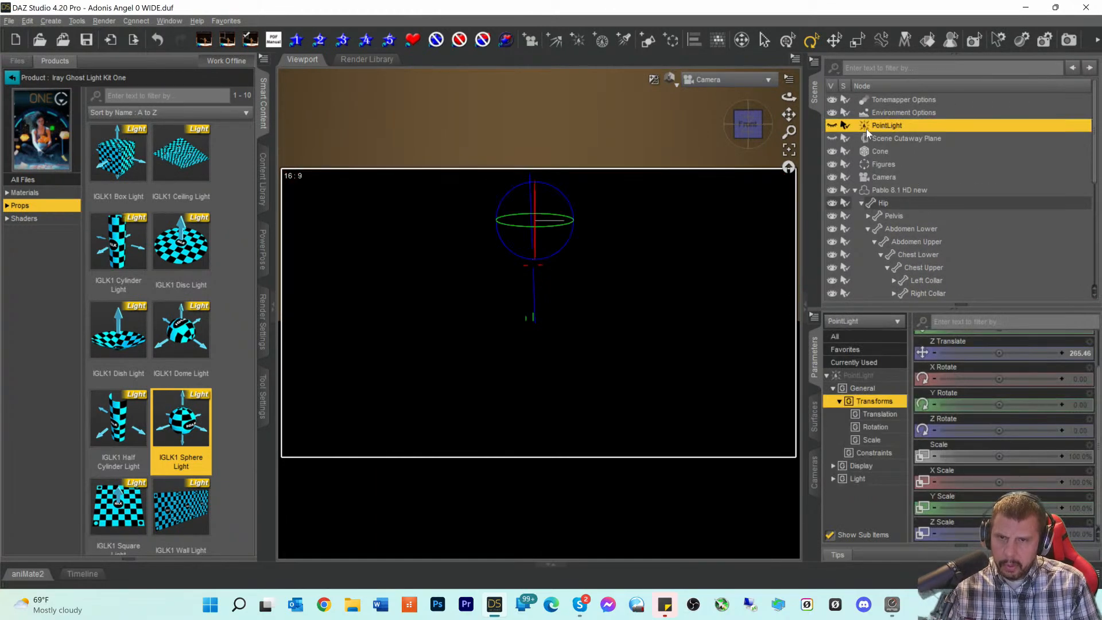
pyautogui.click(832, 126)
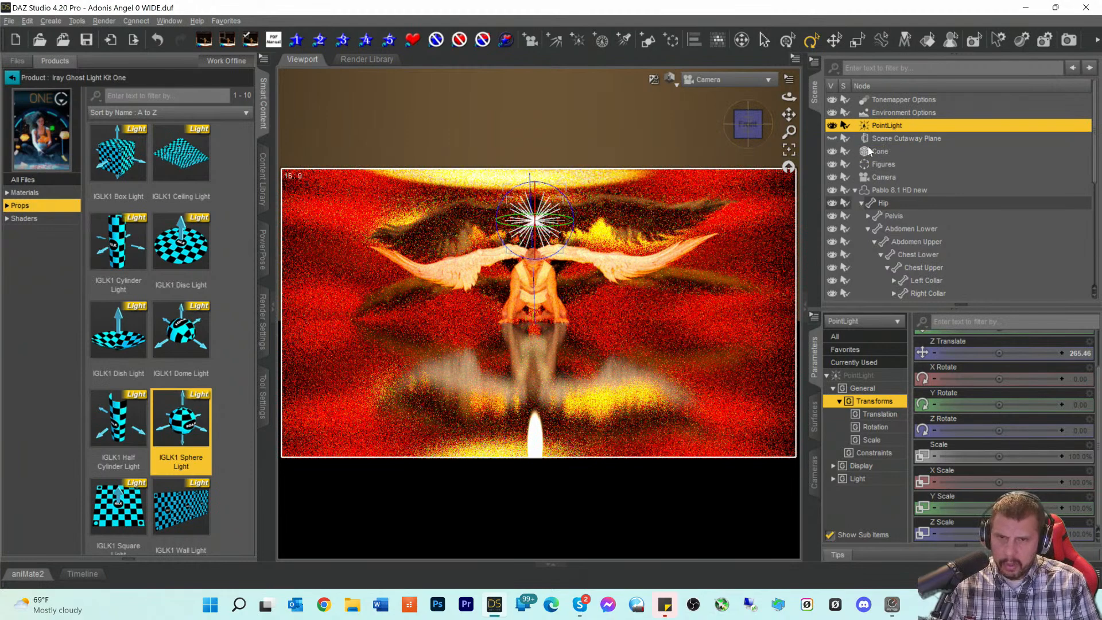
pyautogui.scroll(-2, 900, 198)
pyautogui.scroll(-1, 899, 178)
# - Nudge Pablo 8.1 HD new's X Translate in 0.1 steps, settling at 0.61
pyautogui.click(897, 154)
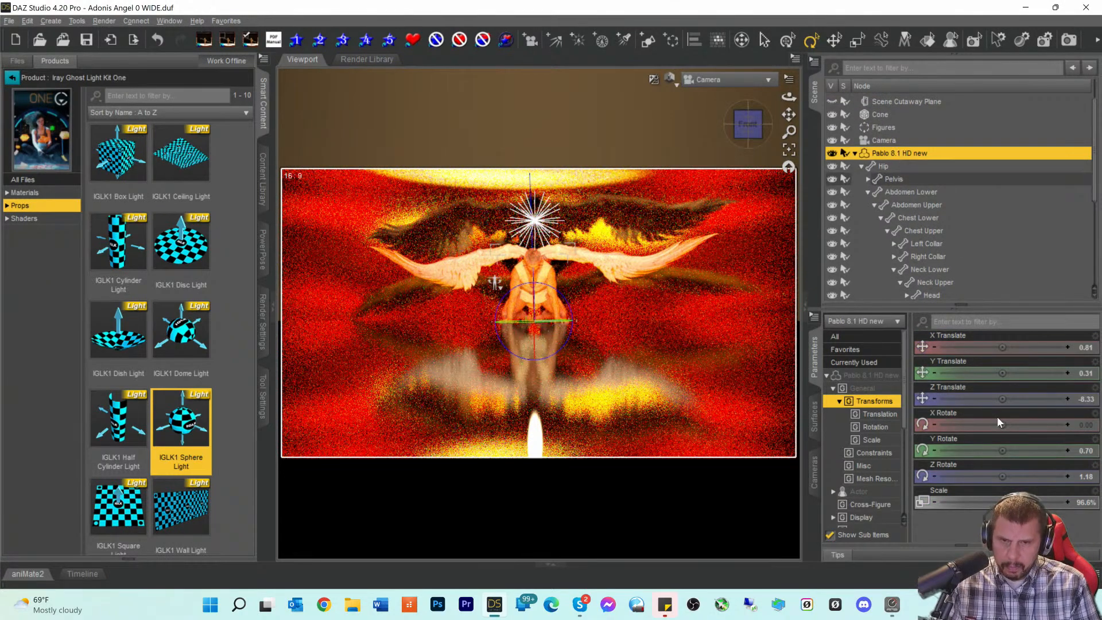
pyautogui.click(1067, 347)
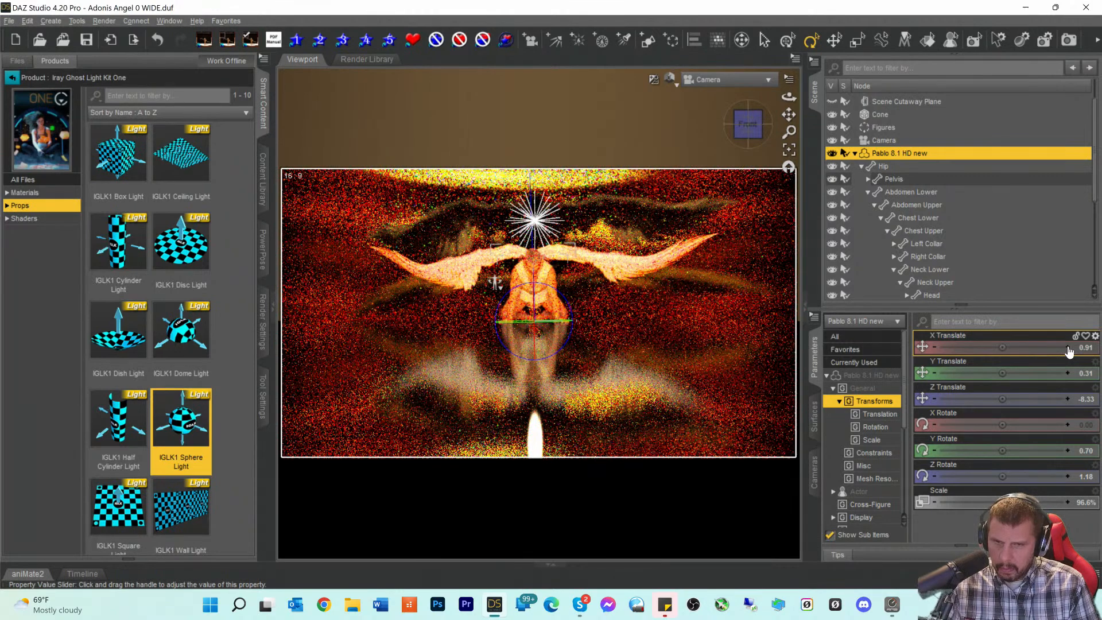
pyautogui.click(1069, 347)
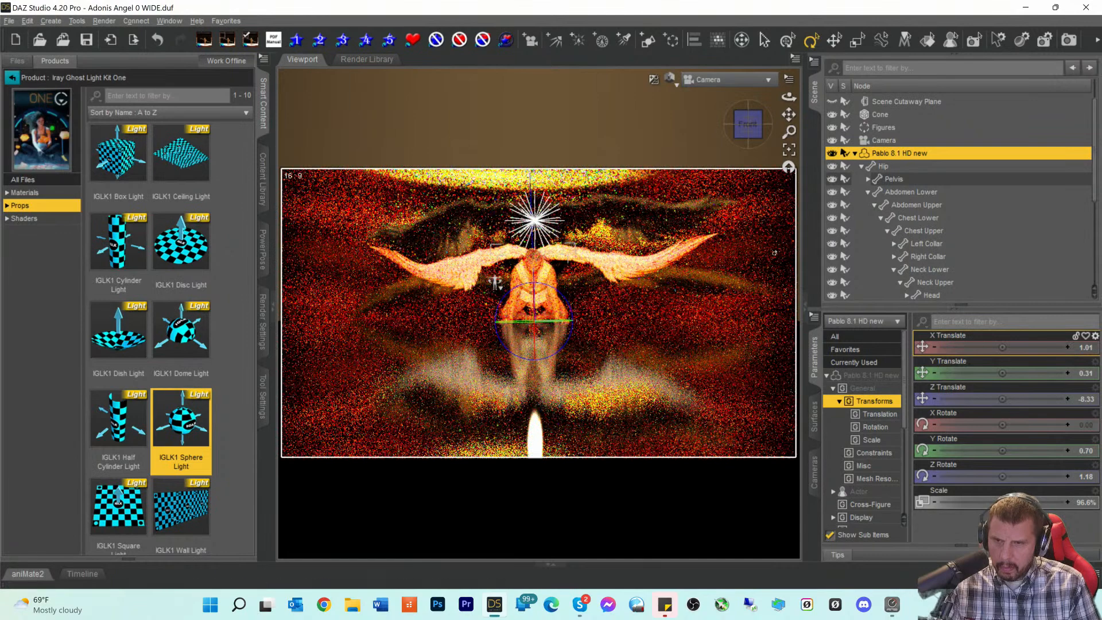
pyautogui.click(935, 348)
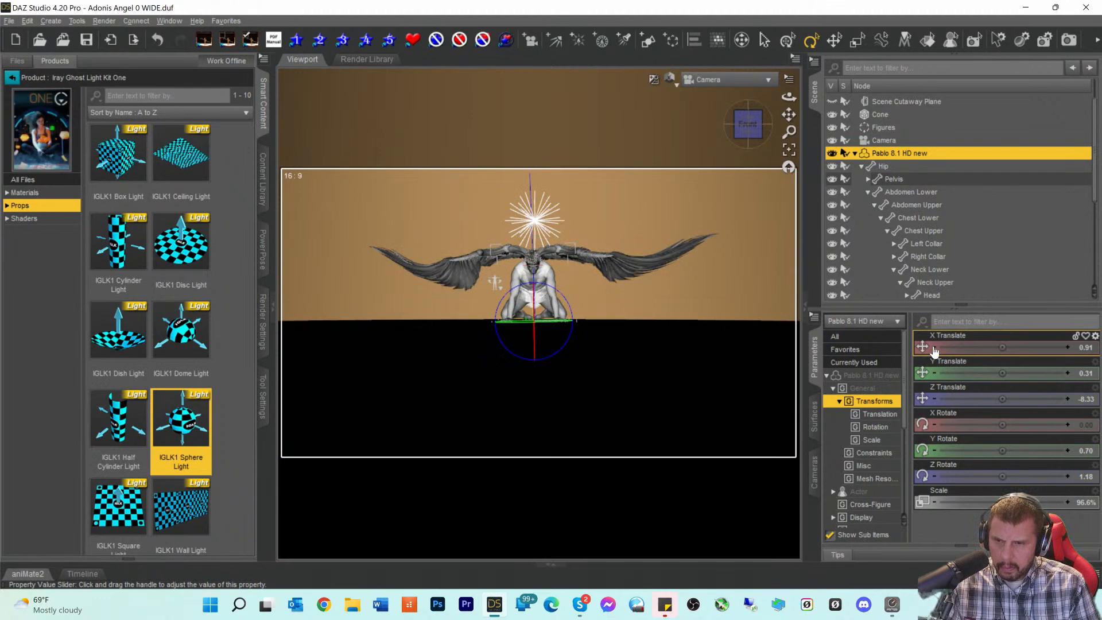
pyautogui.click(934, 347)
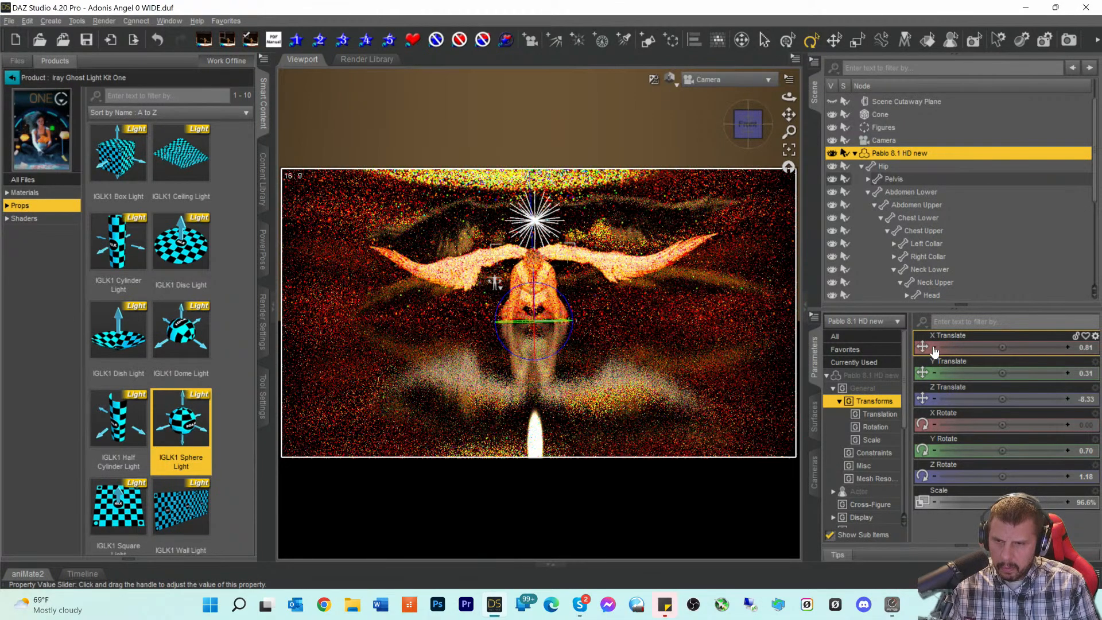
pyautogui.click(934, 348)
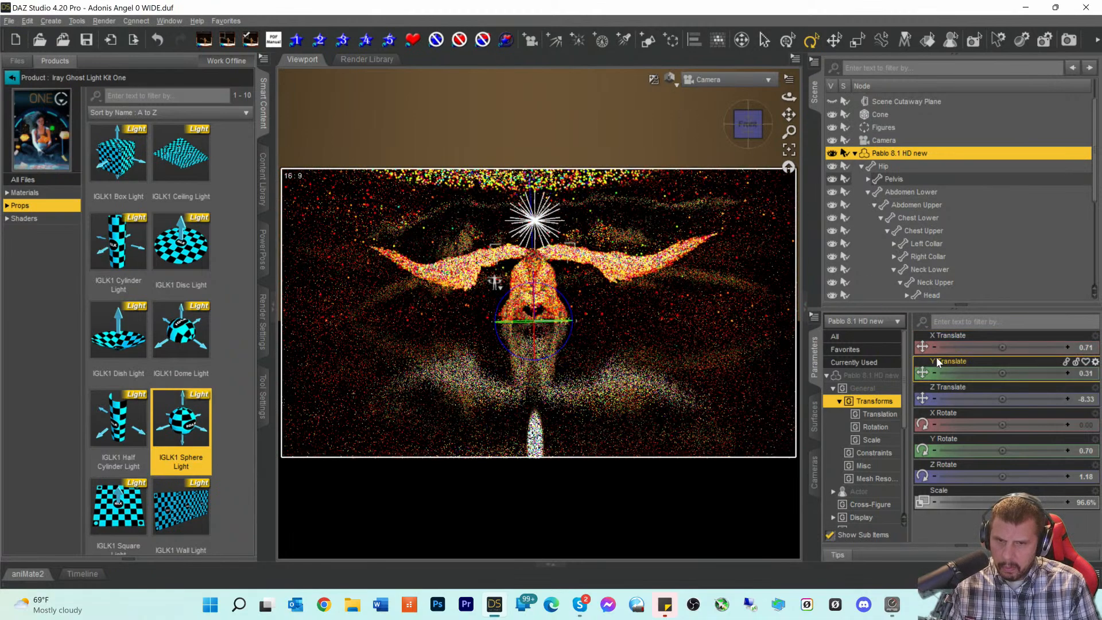
pyautogui.click(934, 347)
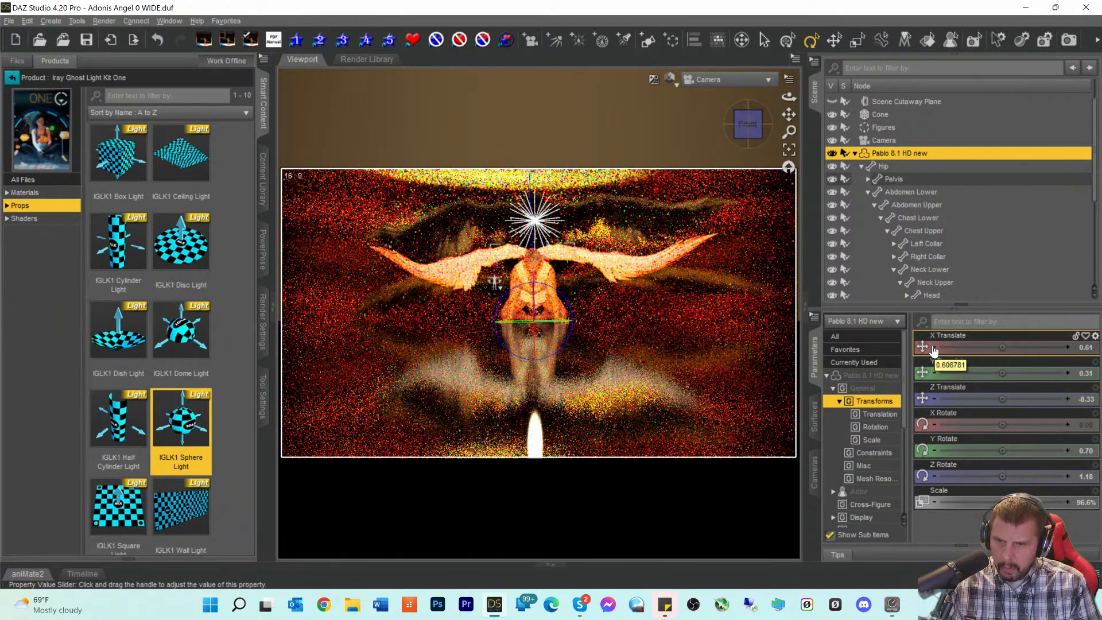
pyautogui.click(670, 80)
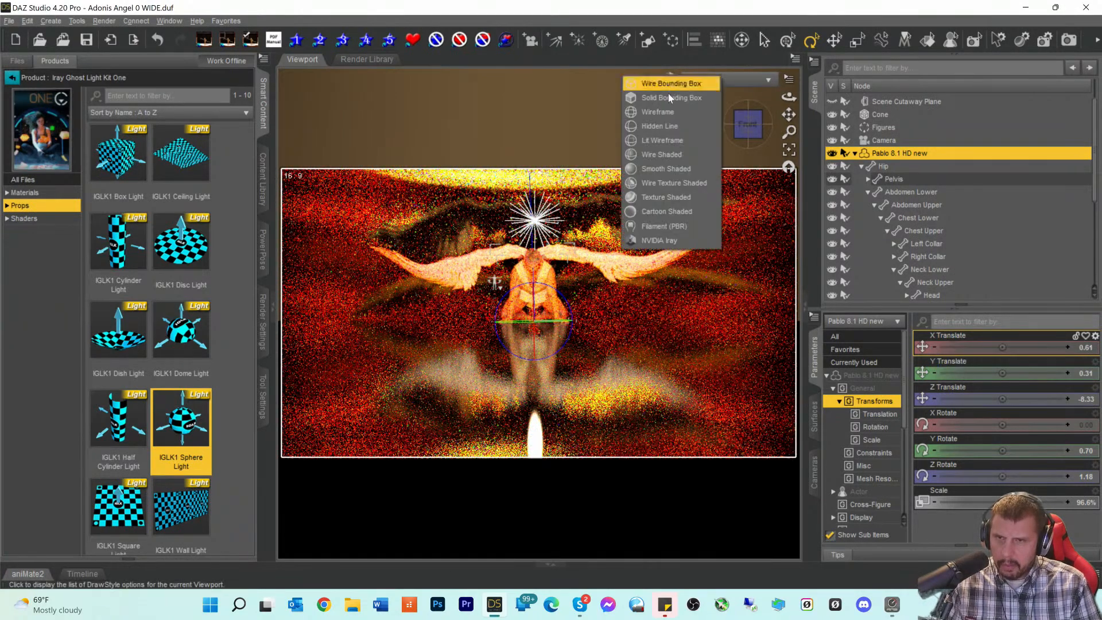
# - In Texture Shaded view, drag Pablo's X Translate to 3.41, then return to NVIDIA Iray
pyautogui.click(670, 197)
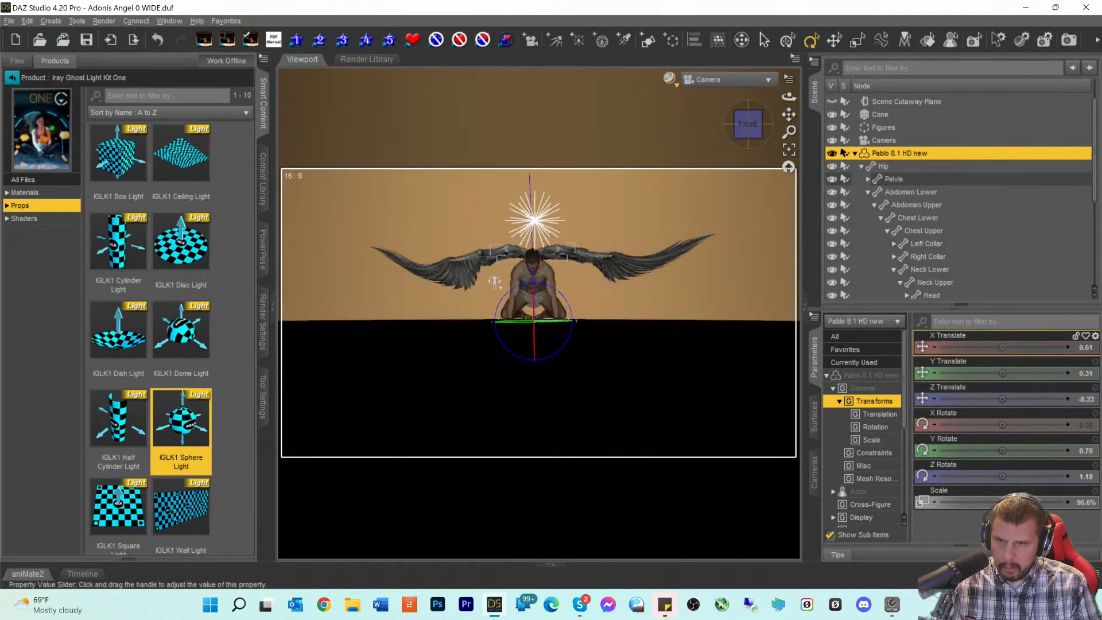
pyautogui.moveTo(1002, 347)
pyautogui.mouseDown()
pyautogui.moveTo(1024, 348)
pyautogui.moveTo(1001, 347)
pyautogui.mouseUp()
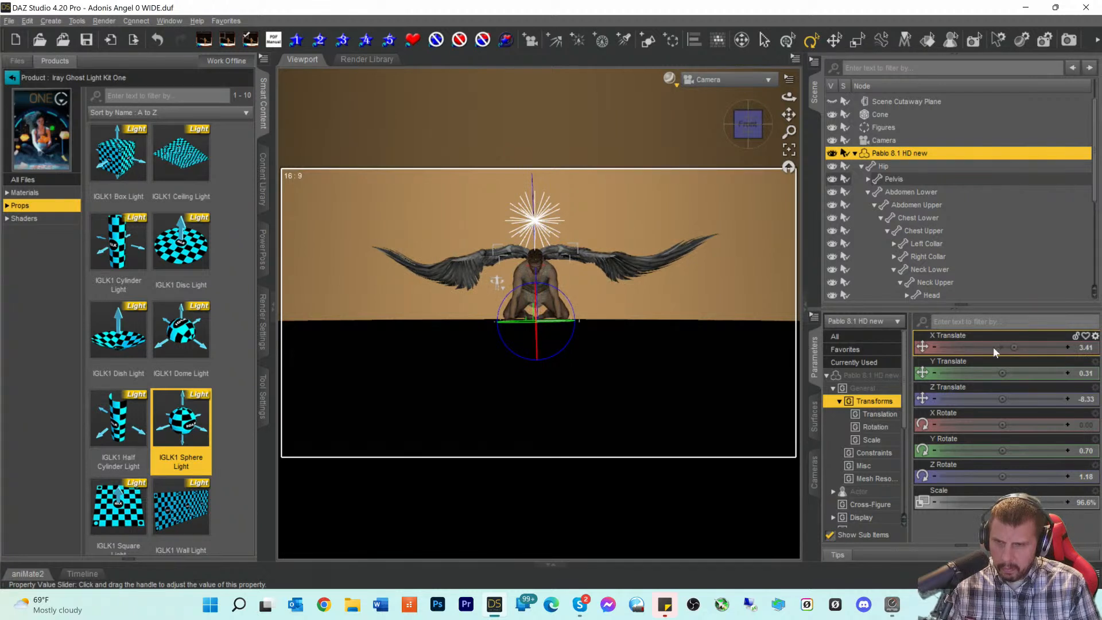
pyautogui.click(669, 79)
pyautogui.click(664, 246)
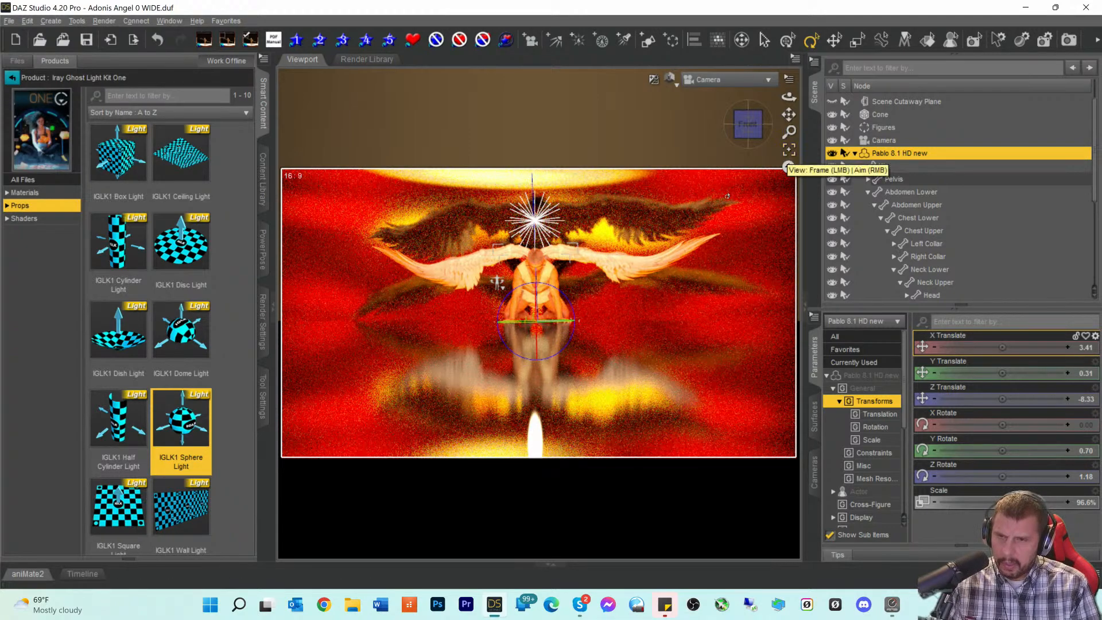
pyautogui.click(696, 80)
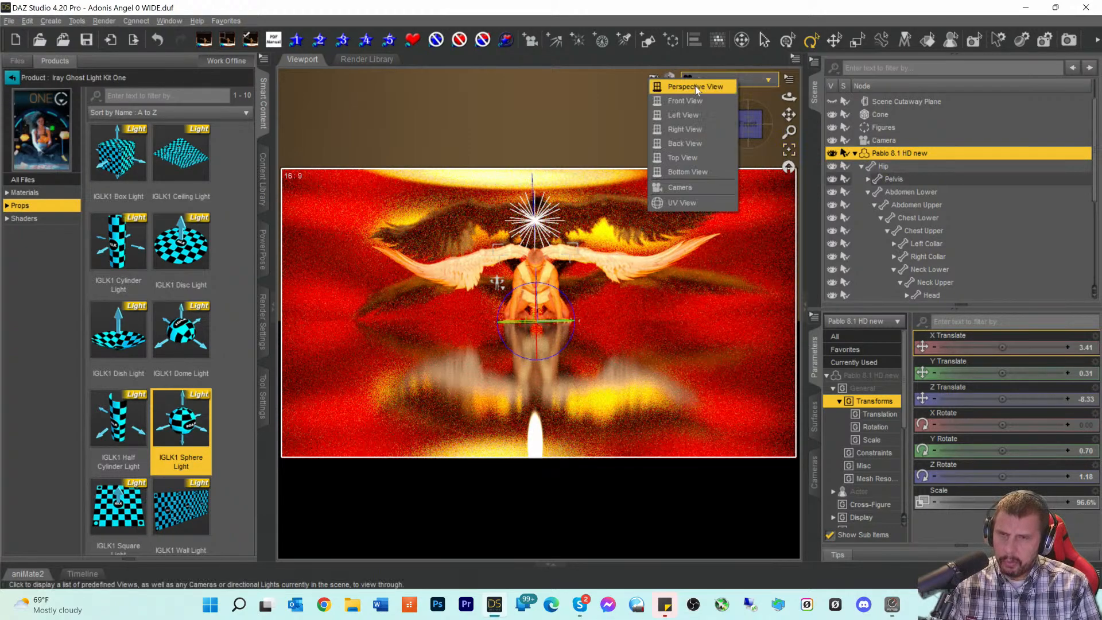
pyautogui.click(694, 87)
pyautogui.scroll(5, 662, 261)
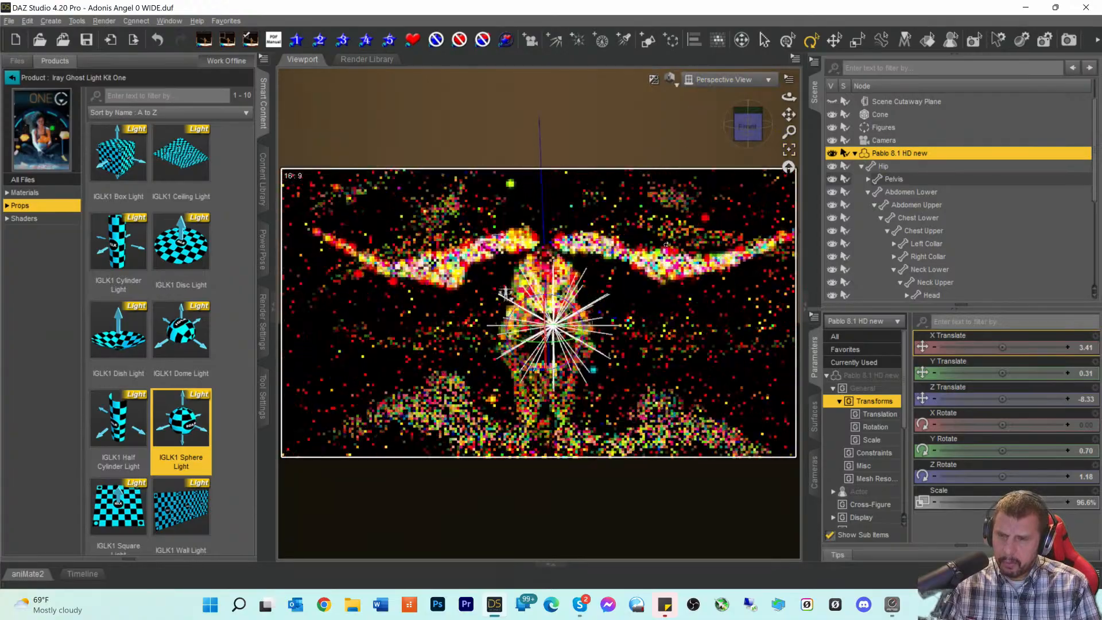
pyautogui.scroll(5, 525, 356)
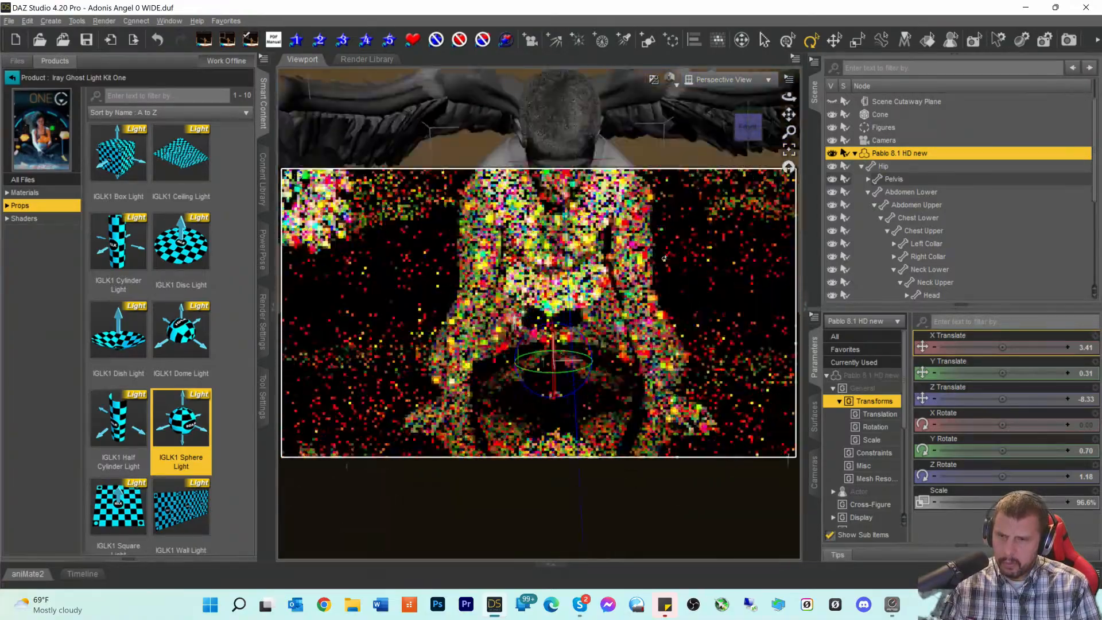
pyautogui.scroll(-4, 525, 356)
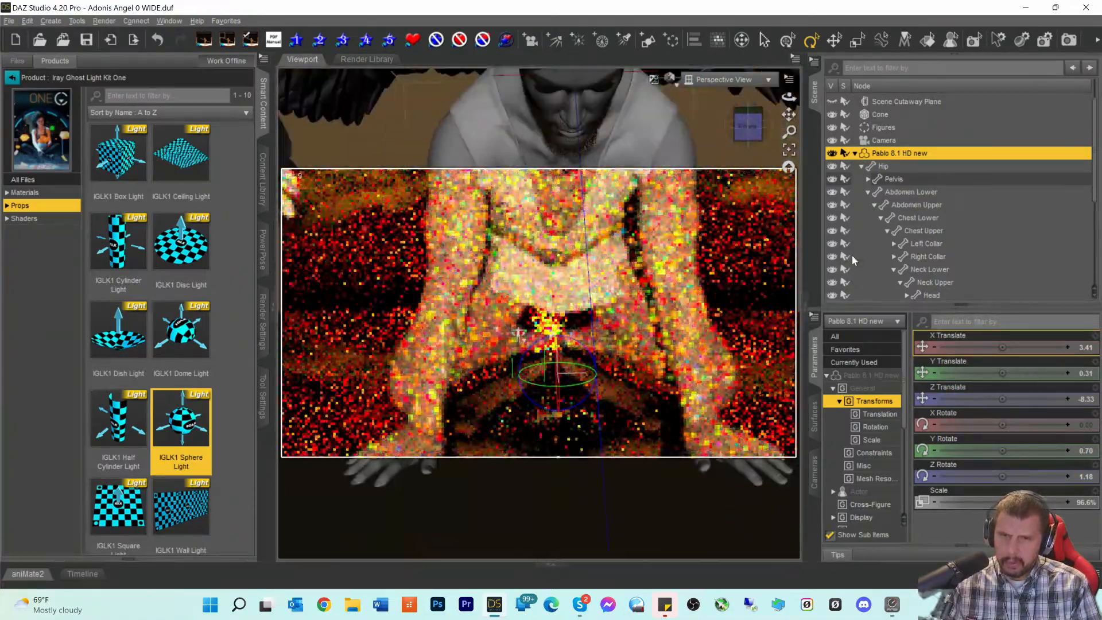
pyautogui.scroll(2, 882, 236)
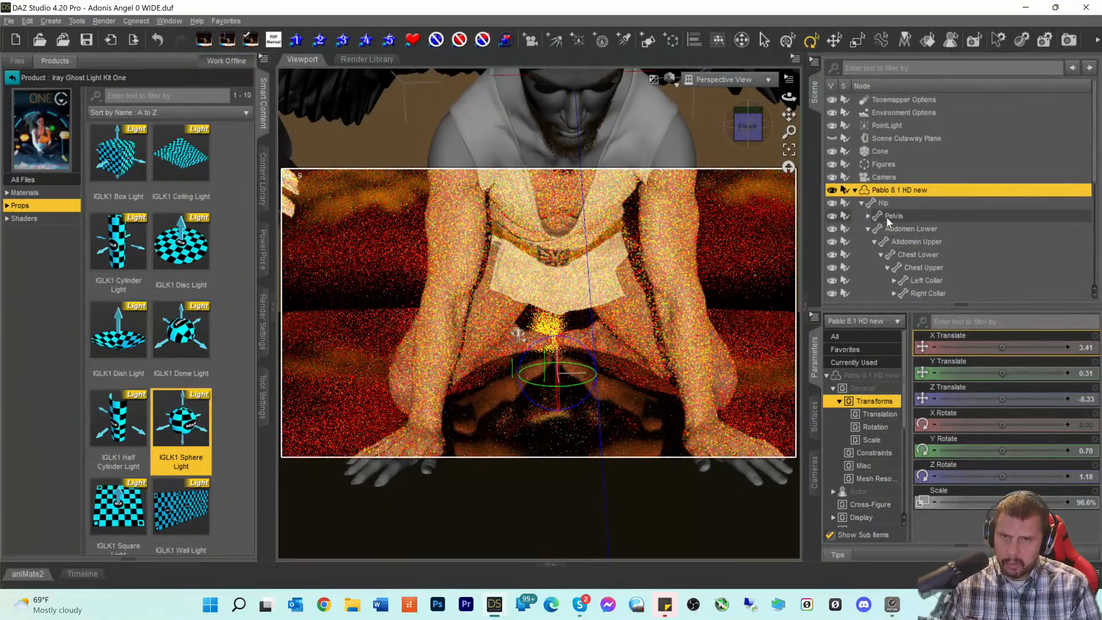
pyautogui.scroll(-2, 878, 249)
pyautogui.scroll(2, 879, 249)
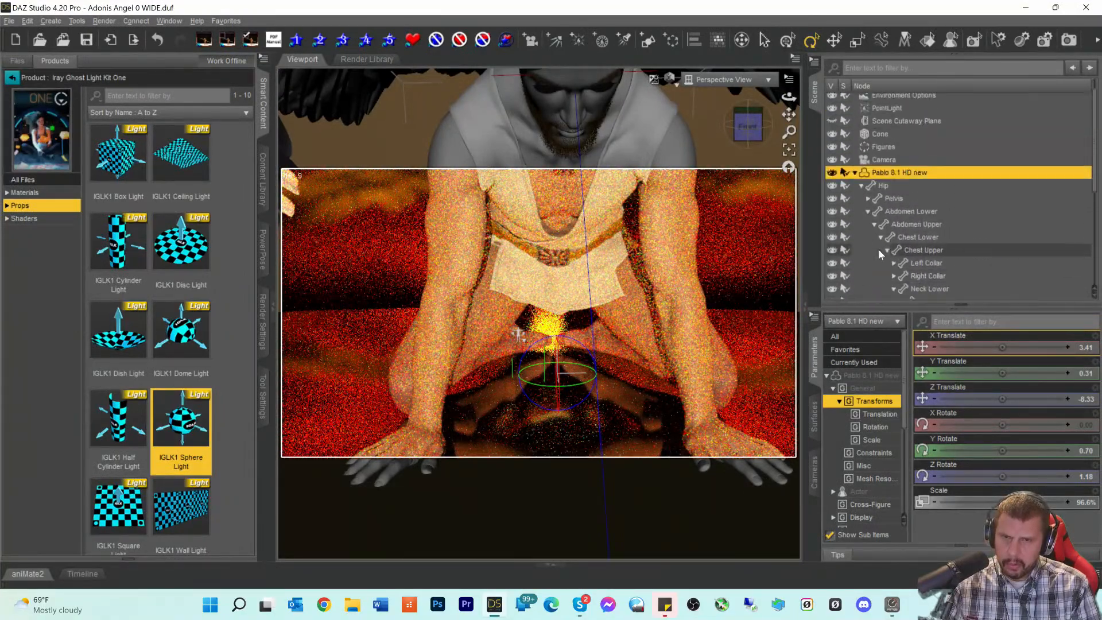
pyautogui.click(884, 140)
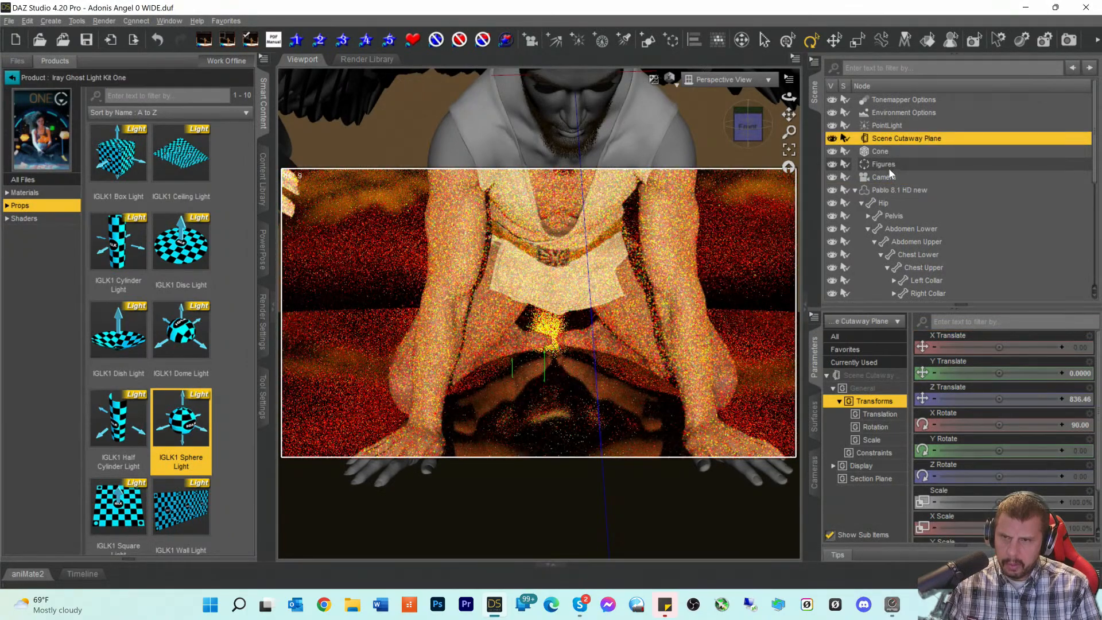
pyautogui.scroll(-6, 721, 255)
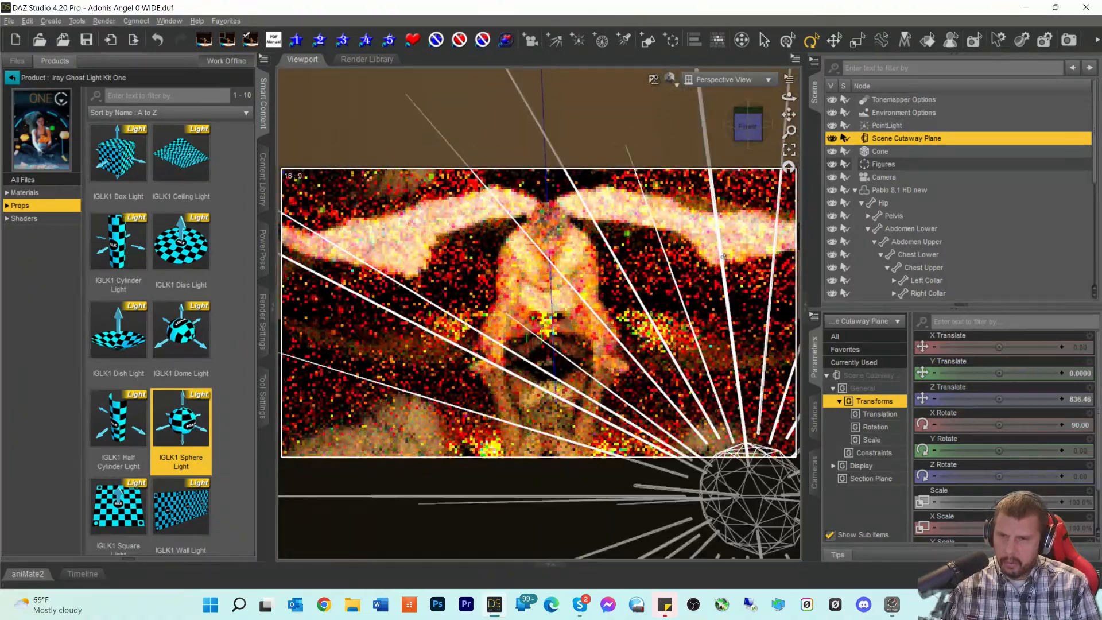
pyautogui.scroll(5, 723, 256)
pyautogui.scroll(3, 723, 257)
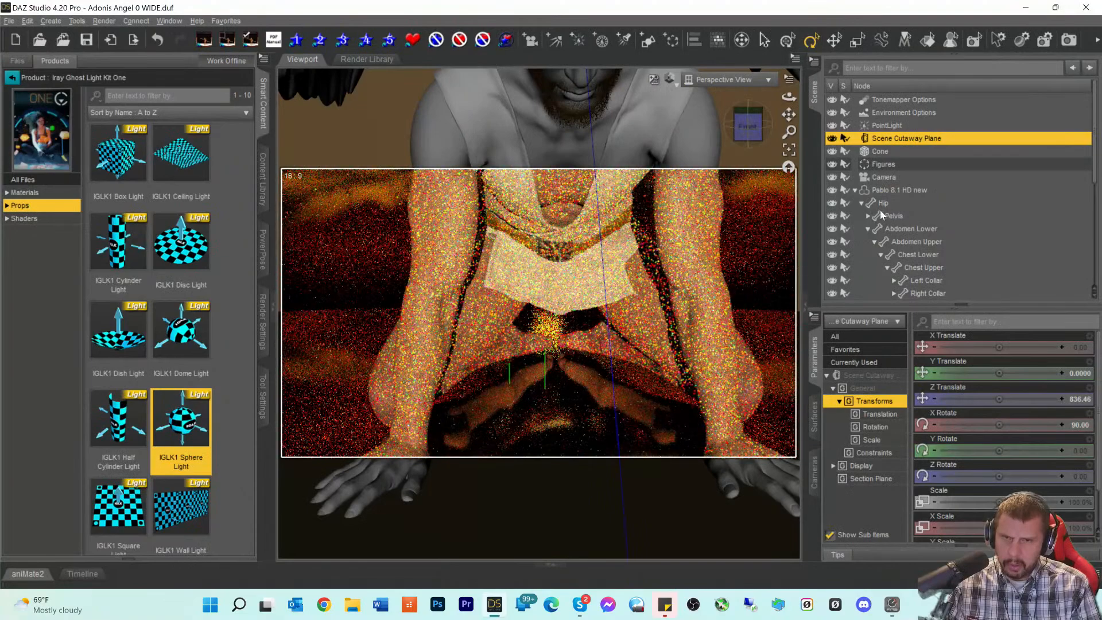
pyautogui.scroll(-5, 890, 232)
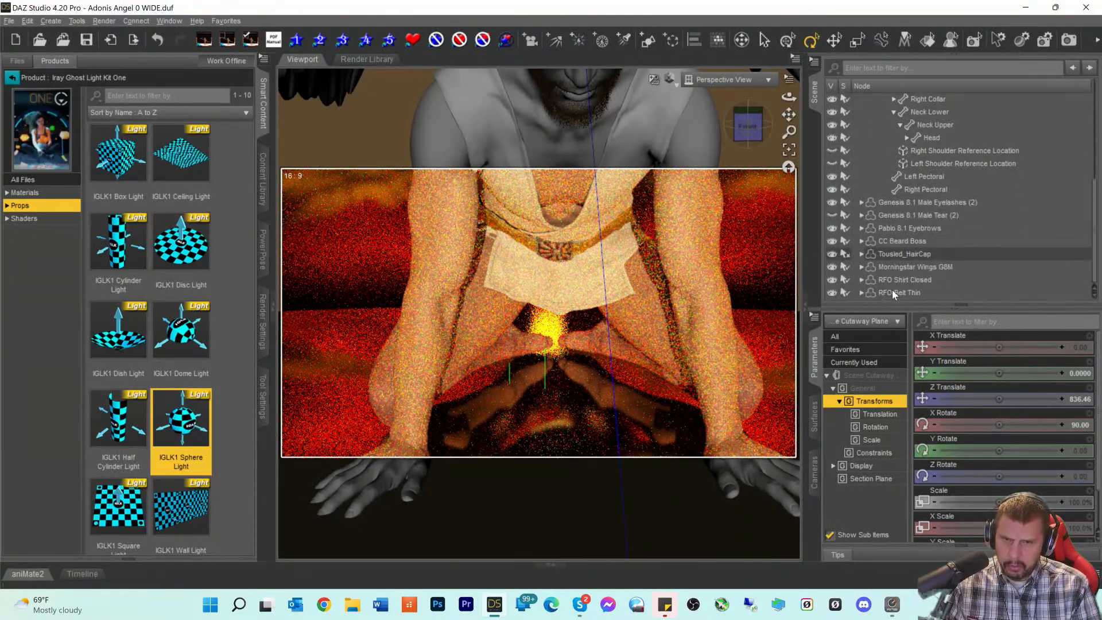
pyautogui.scroll(5, 898, 215)
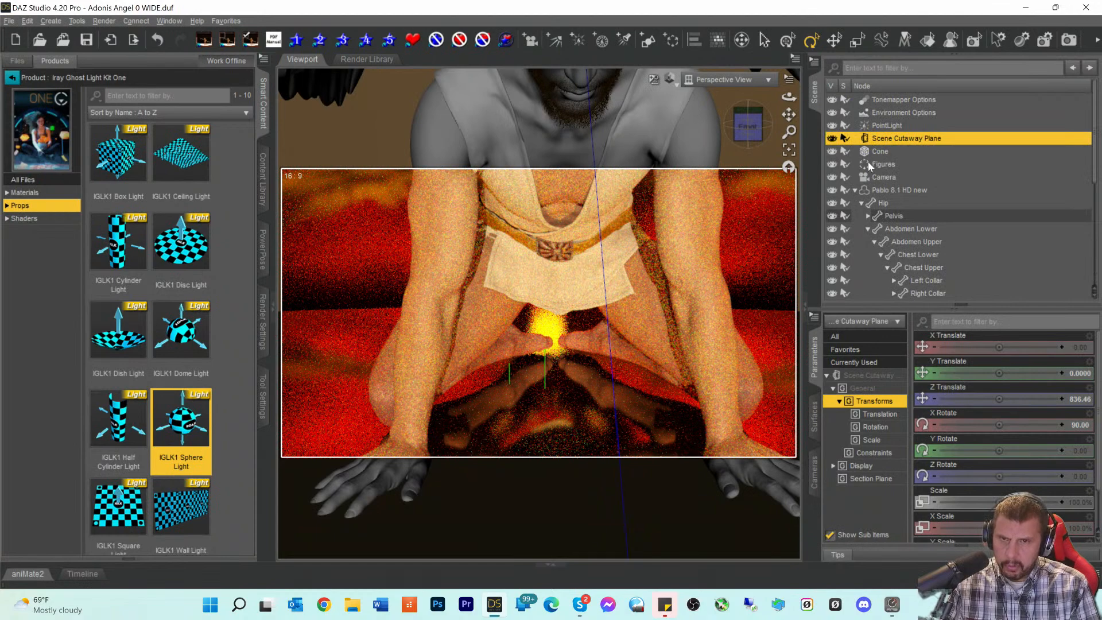
# - Delete the Figures node and Scene Cutaway Plane, then select the PointLight
pyautogui.click(868, 162)
pyautogui.press('Delete')
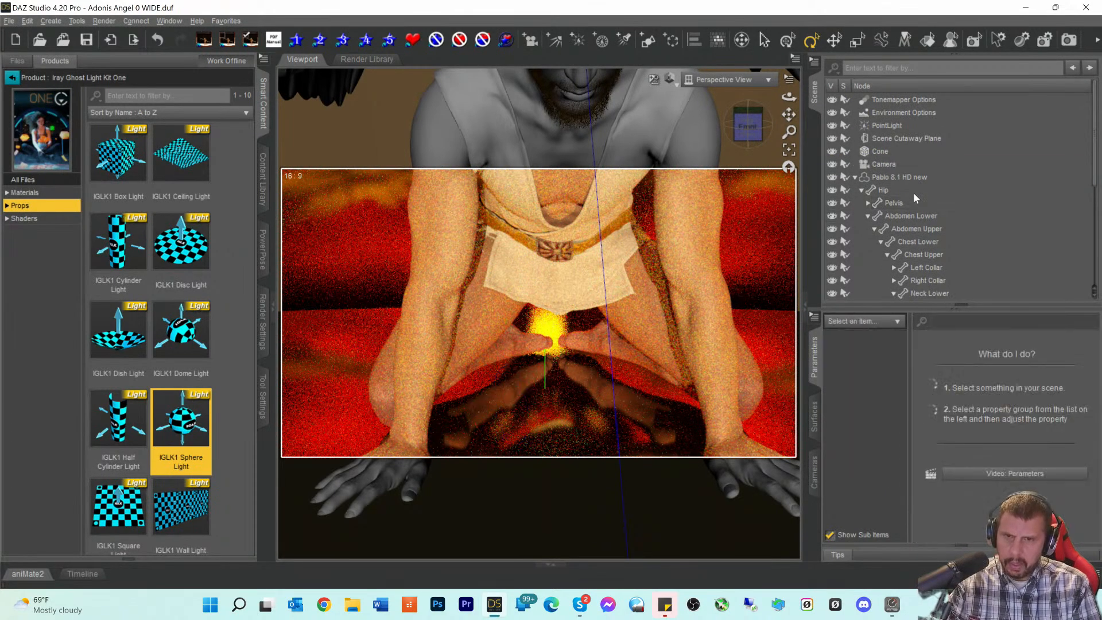
pyautogui.click(877, 154)
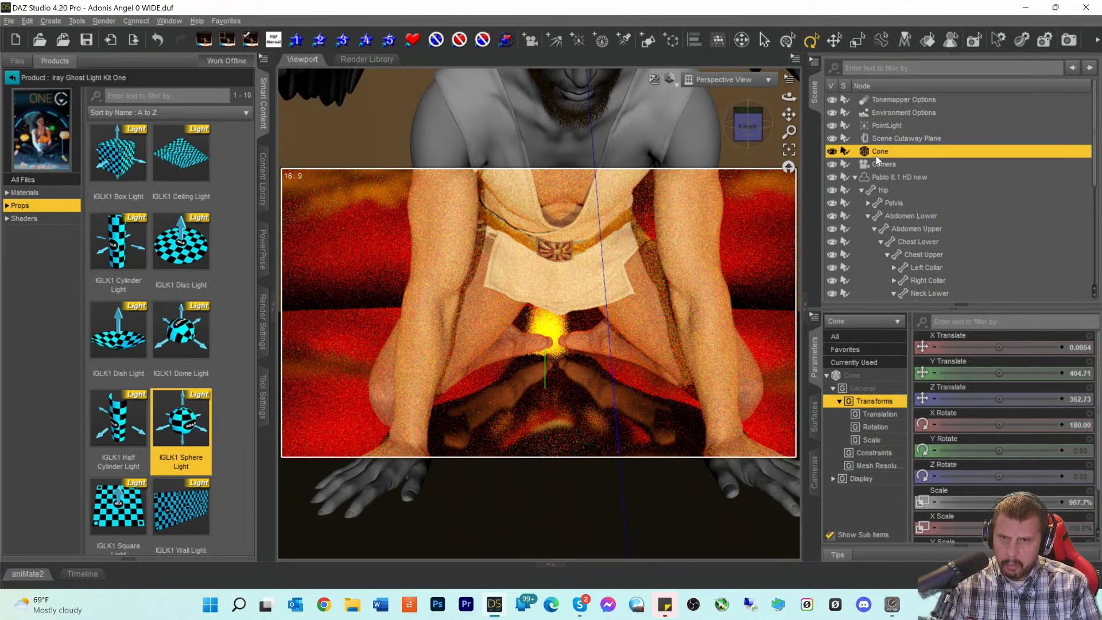
pyautogui.click(878, 140)
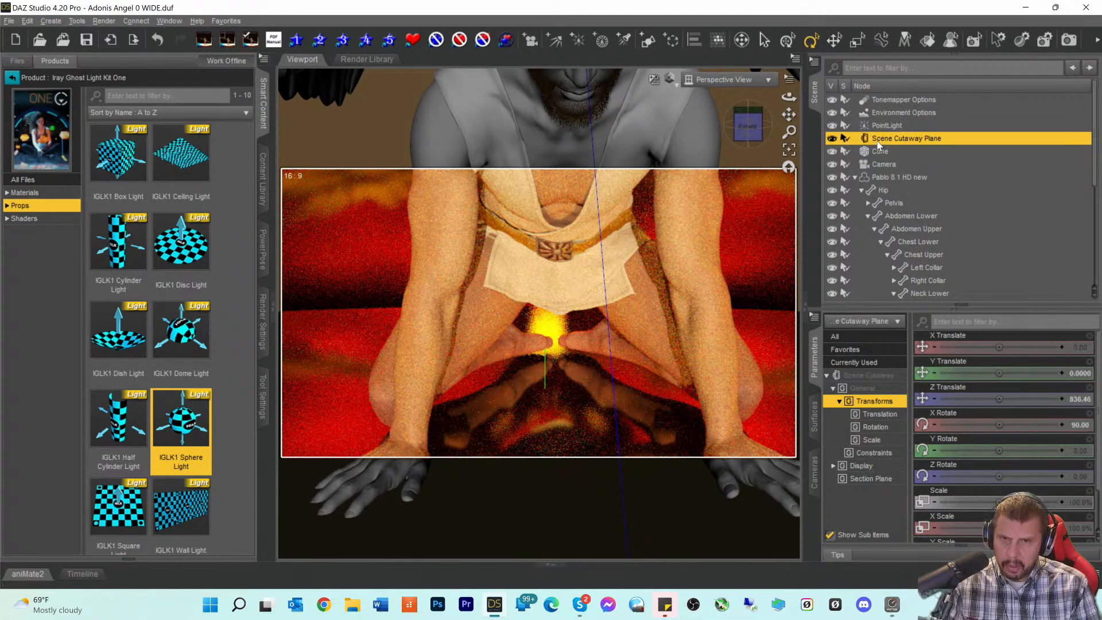
pyautogui.press('Delete')
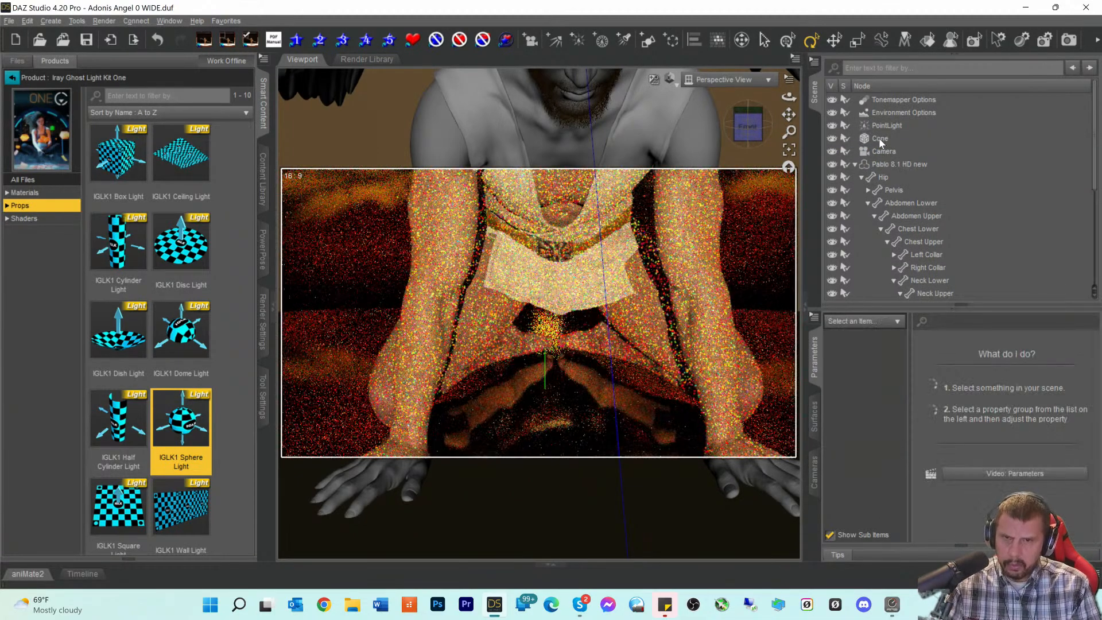
pyautogui.click(878, 127)
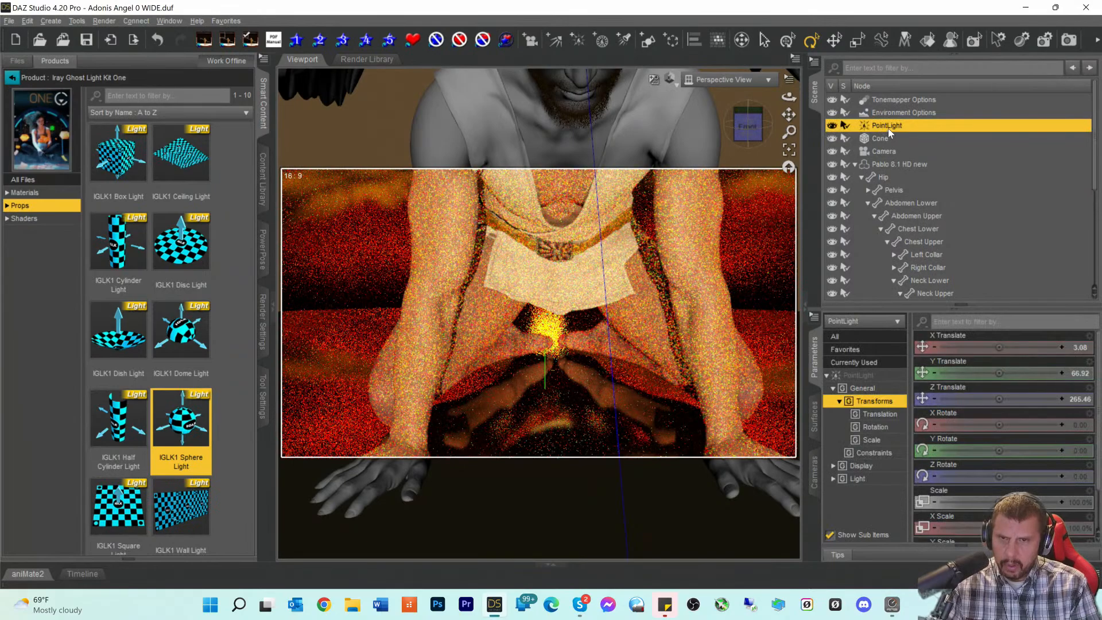
# - Orbit, pan and zoom the view to frame the angel's face closely
pyautogui.click(755, 114)
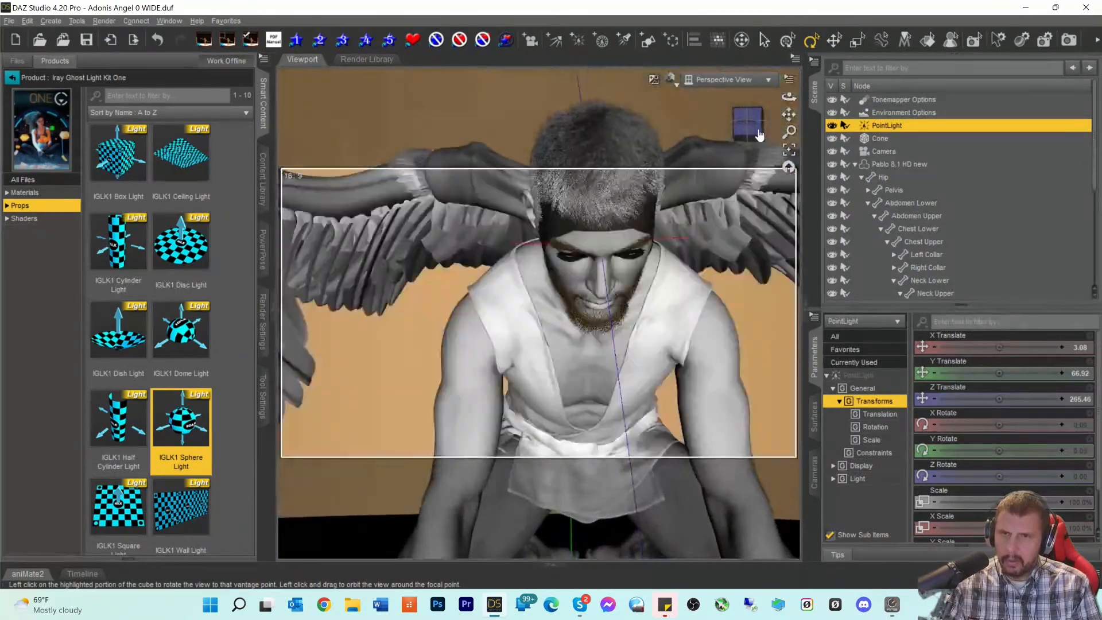
pyautogui.moveTo(789, 115); pyautogui.dragTo(793, 75)
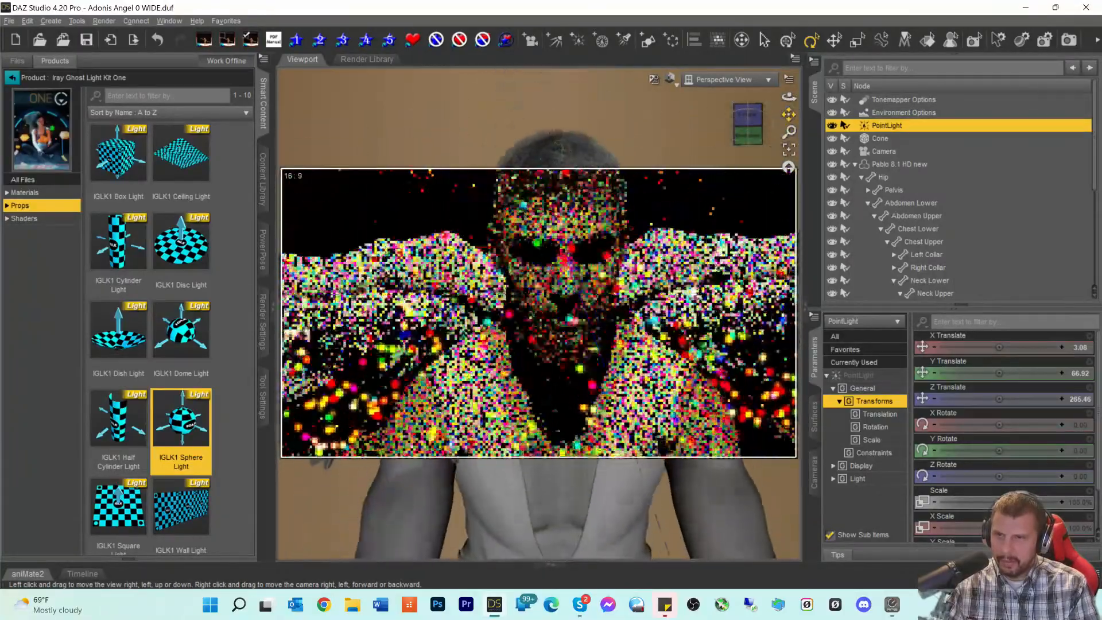
pyautogui.moveTo(752, 144); pyautogui.dragTo(787, 156)
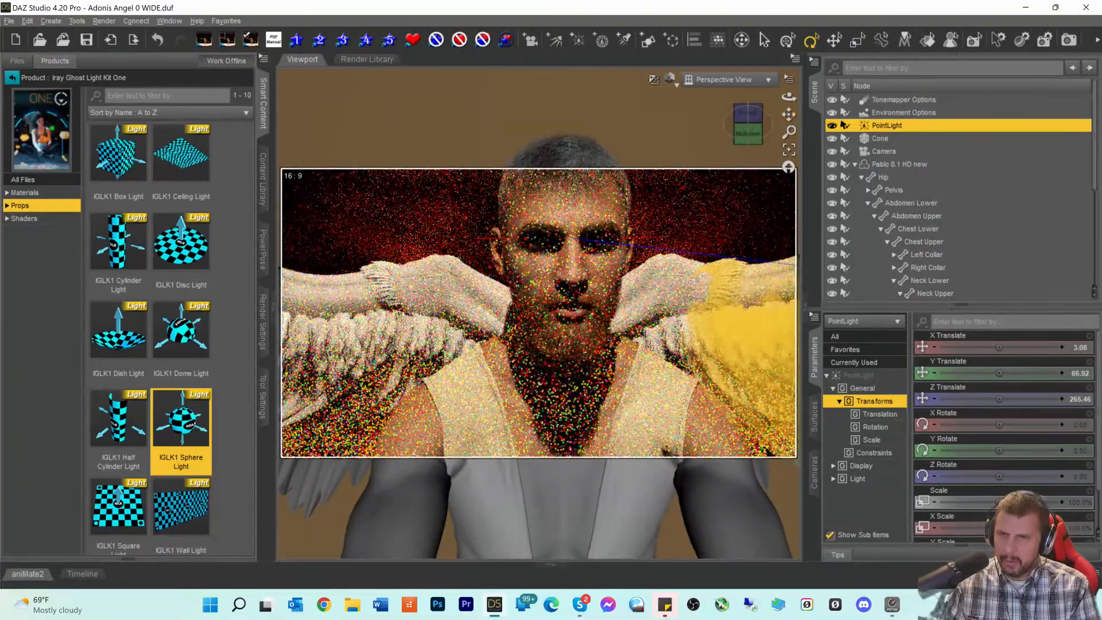
pyautogui.scroll(5, 747, 306)
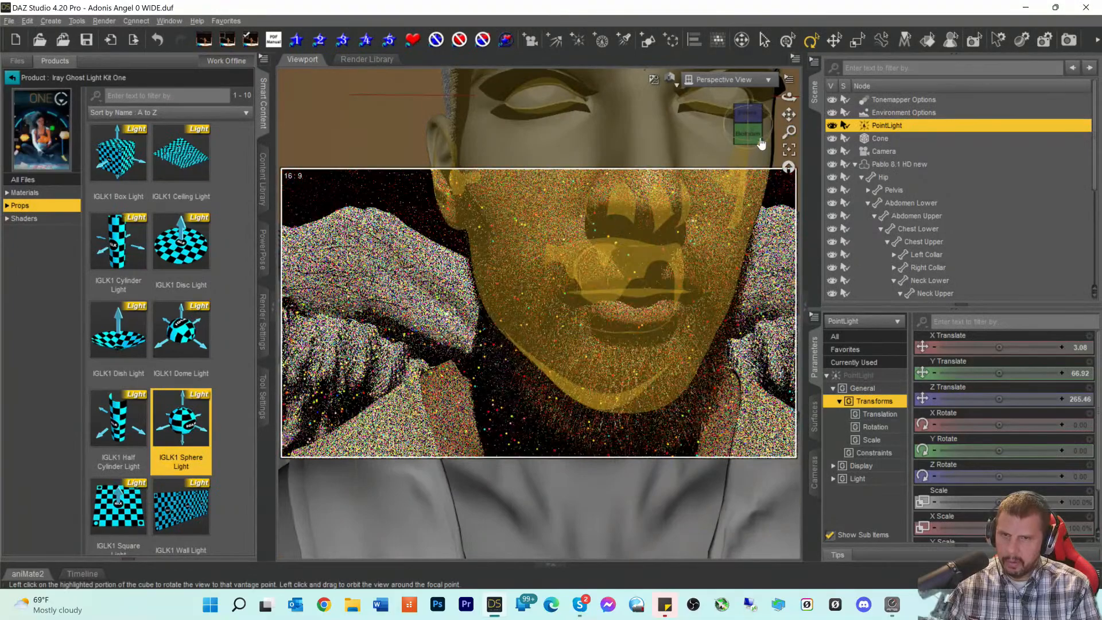
pyautogui.moveTo(789, 116); pyautogui.dragTo(787, 163)
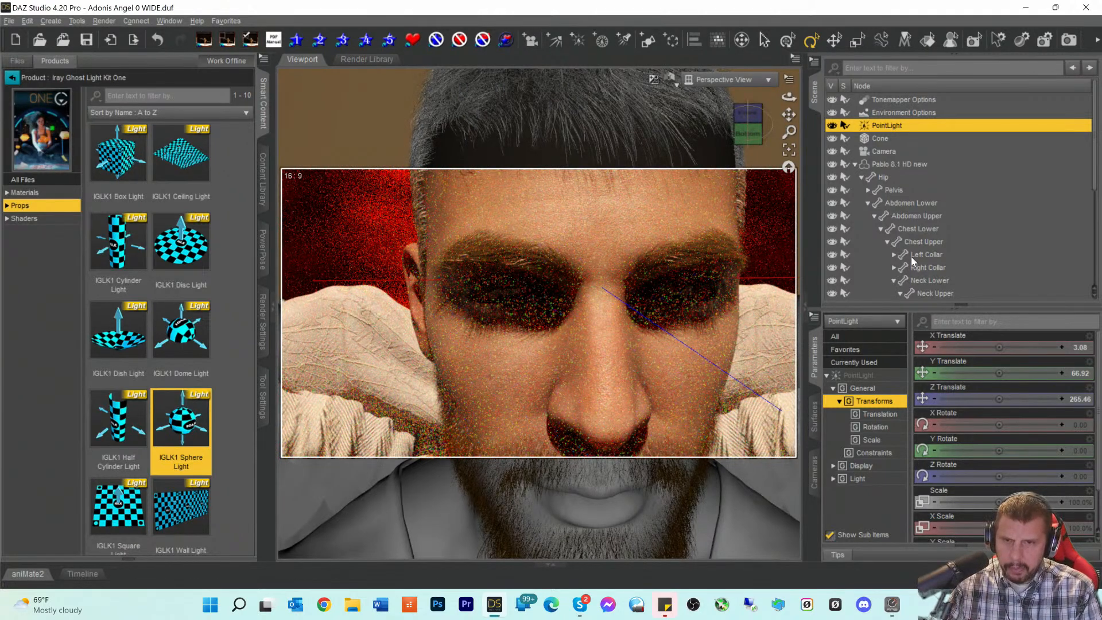
pyautogui.scroll(-5, 907, 244)
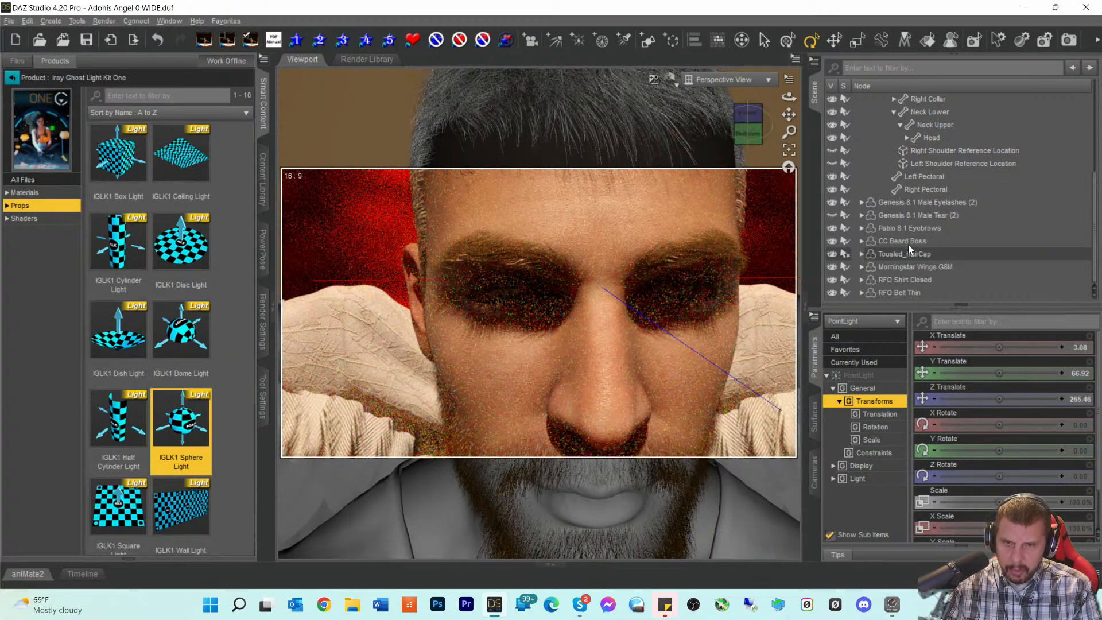
# - Hide and re-show the Pablo 8.1 Eyebrows to compare the face
pyautogui.click(907, 228)
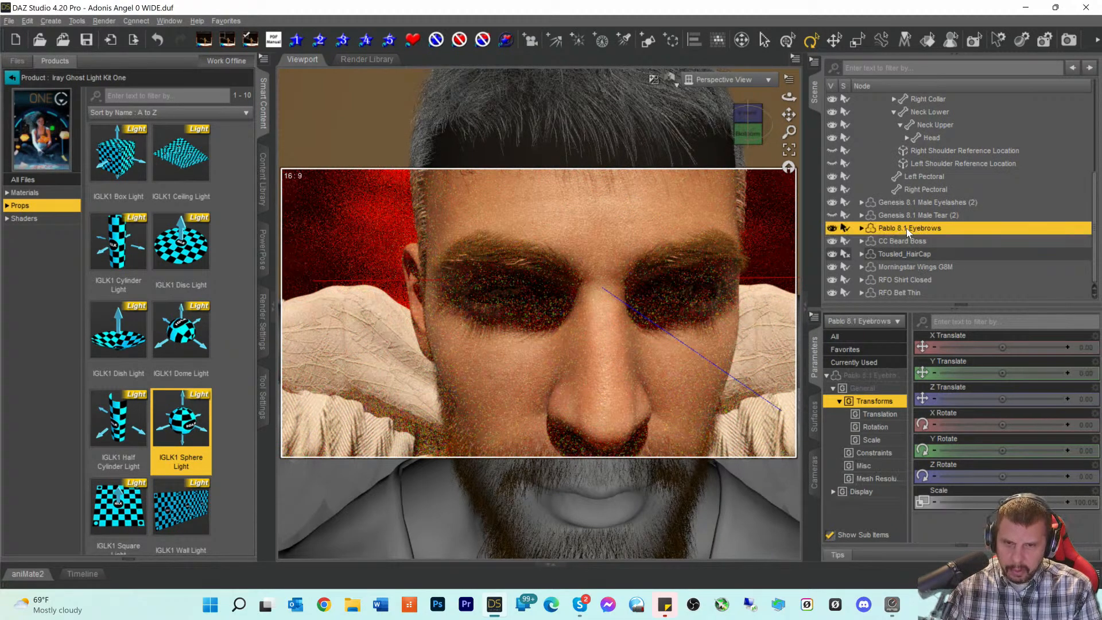
pyautogui.click(833, 228)
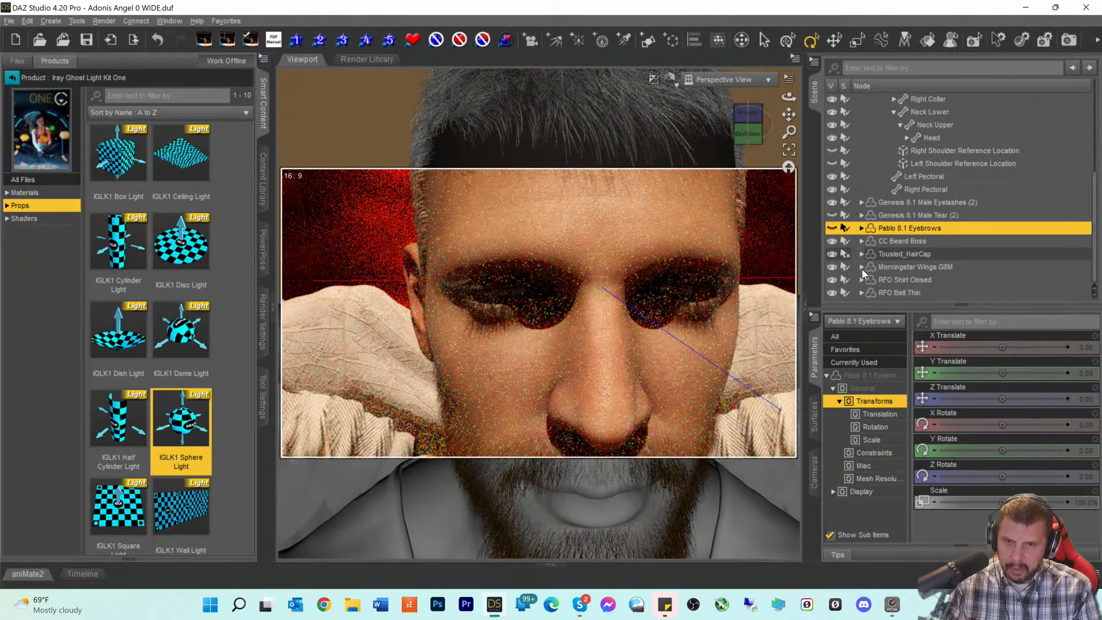
pyautogui.click(832, 228)
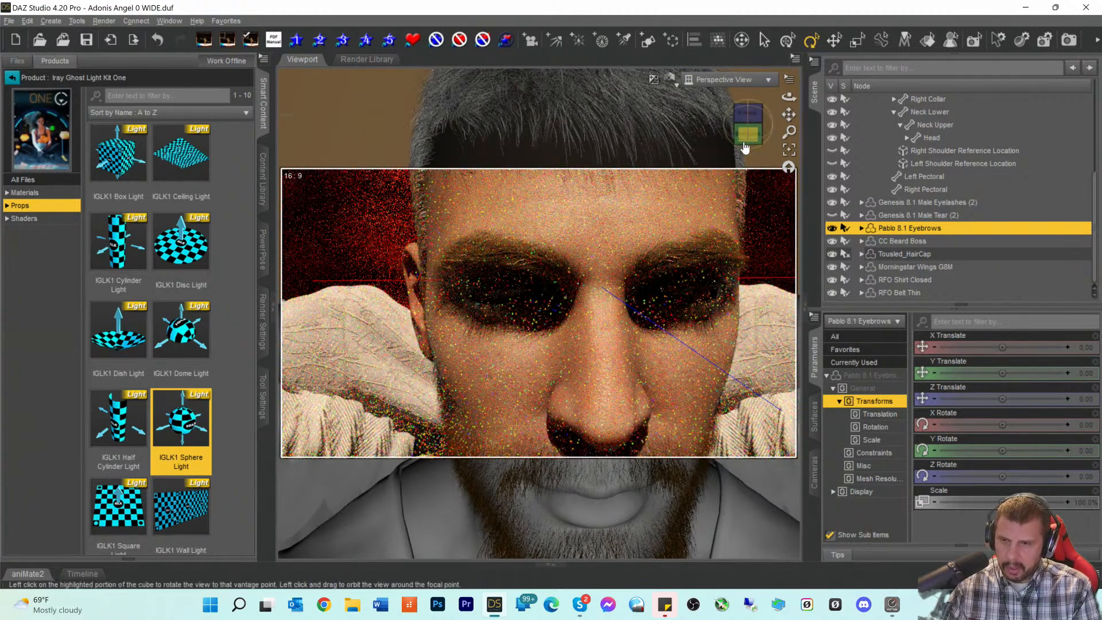
# - Start creating a new spot light named SpotLight
pyautogui.scroll(-5, 711, 237)
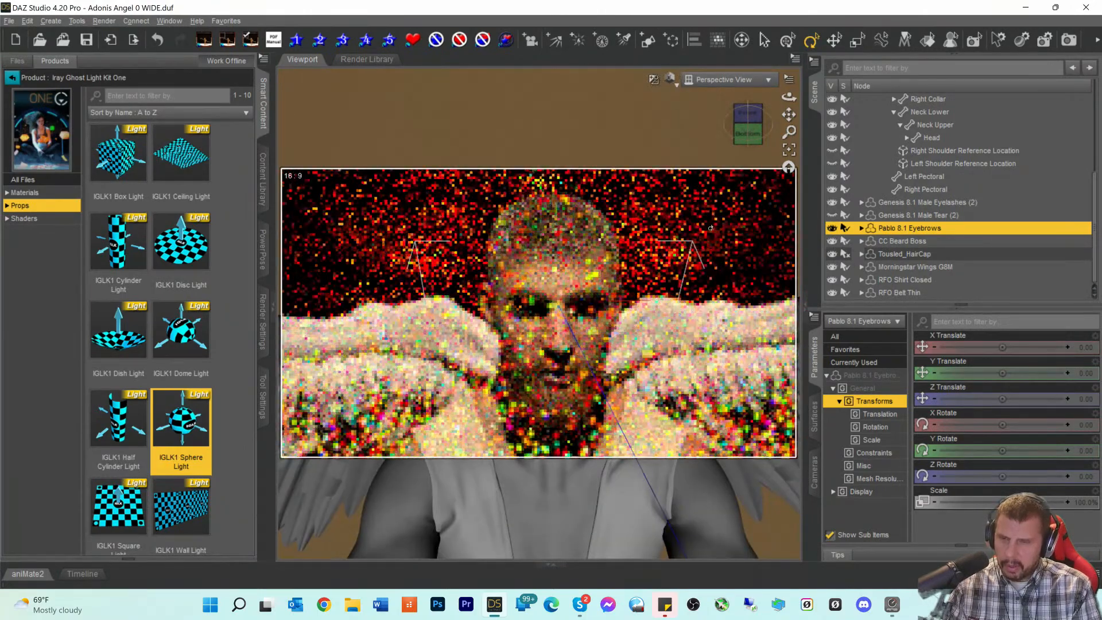
pyautogui.scroll(-3, 710, 227)
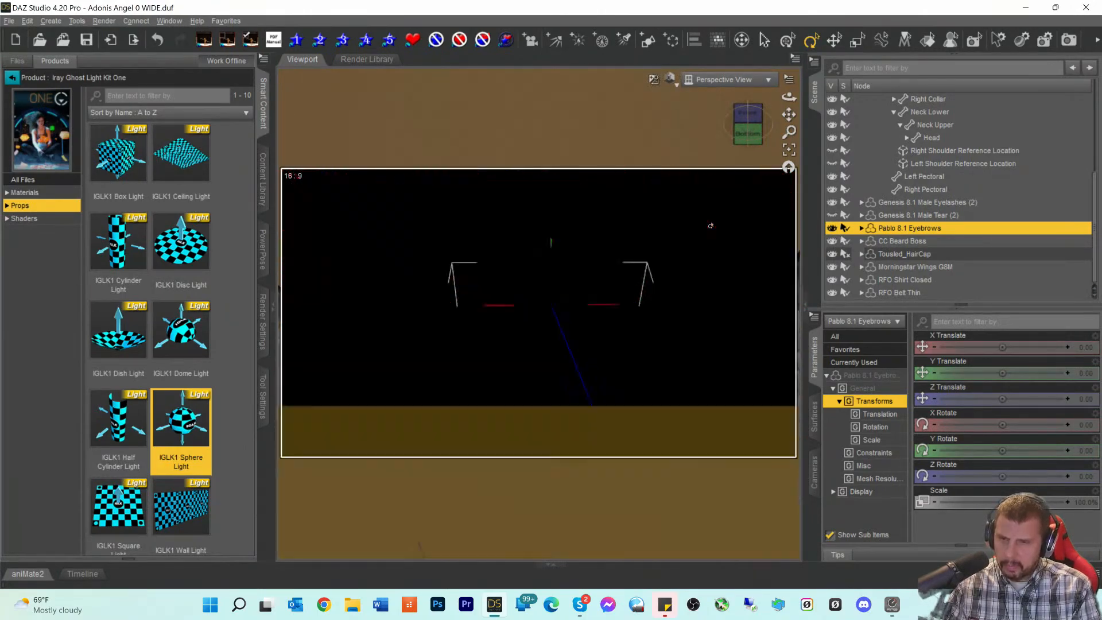
pyautogui.scroll(3, 710, 226)
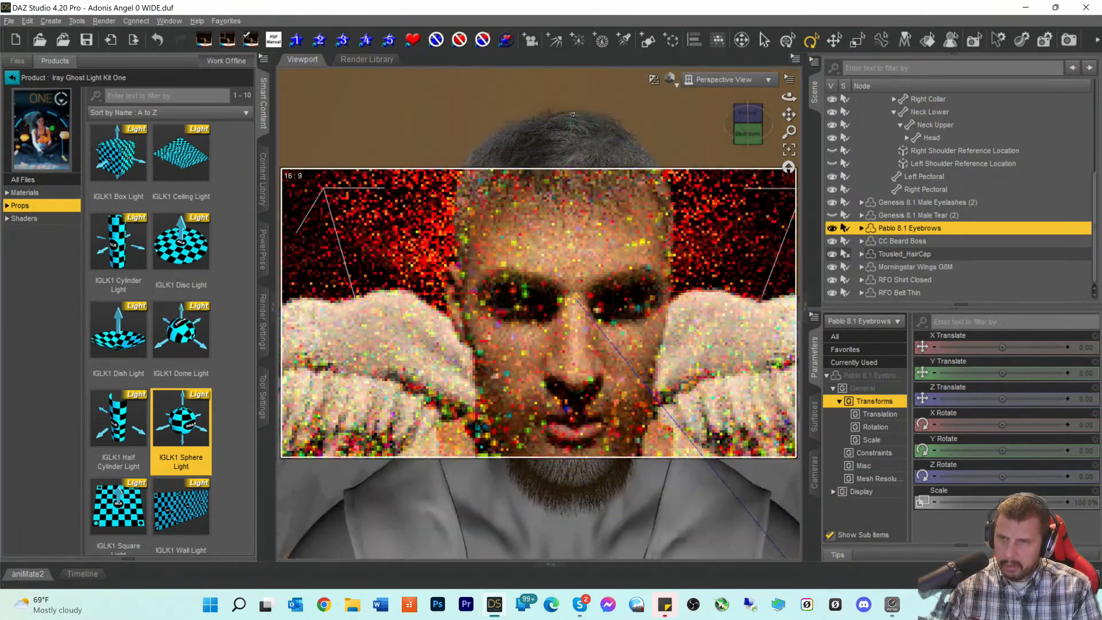
pyautogui.click(621, 40)
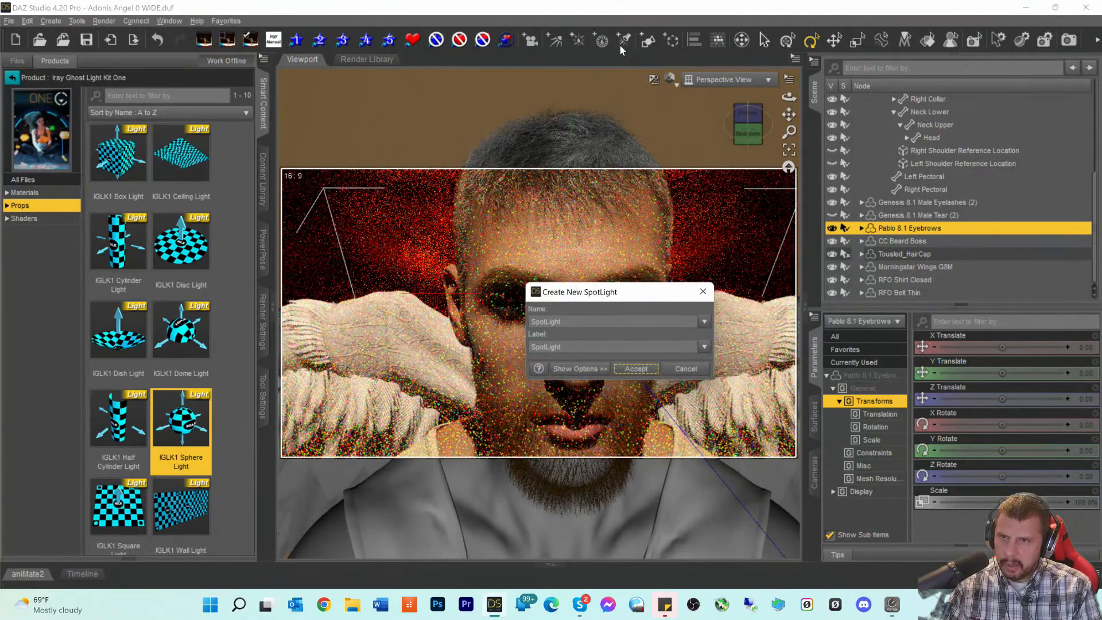
# - Add the SpotLight and look through it in Texture Shaded style
pyautogui.click(636, 369)
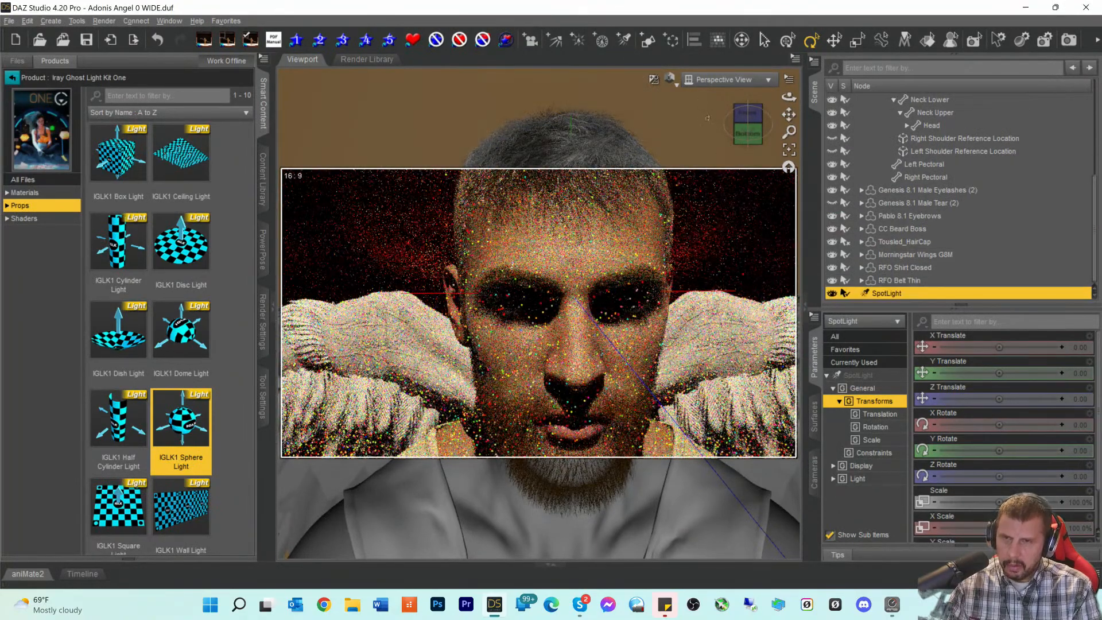
pyautogui.click(724, 80)
pyautogui.click(698, 203)
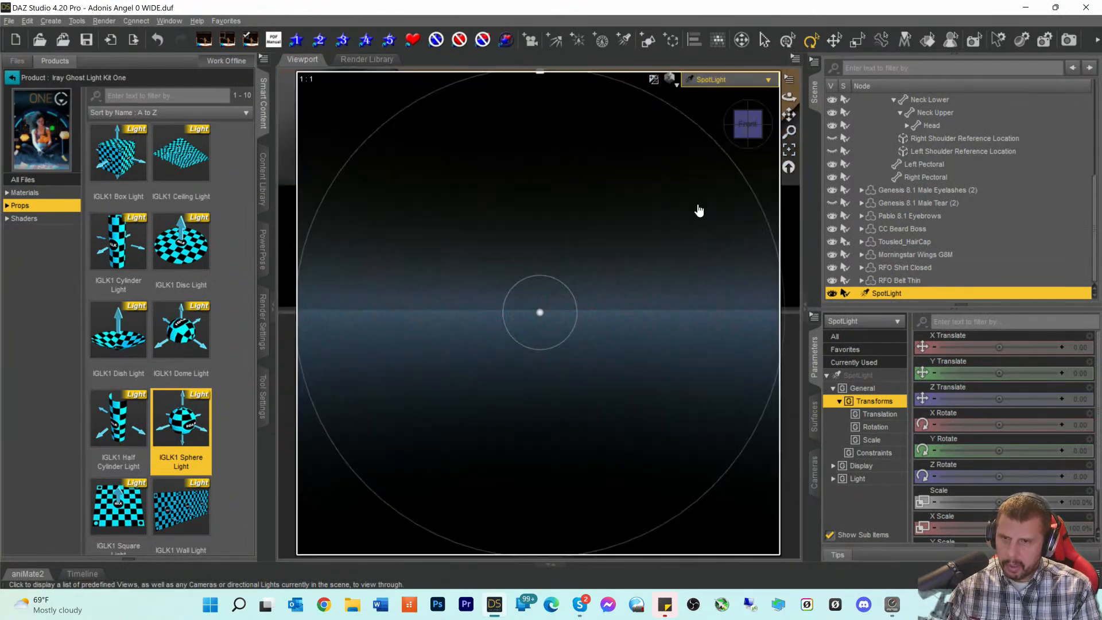
pyautogui.click(670, 79)
pyautogui.click(658, 201)
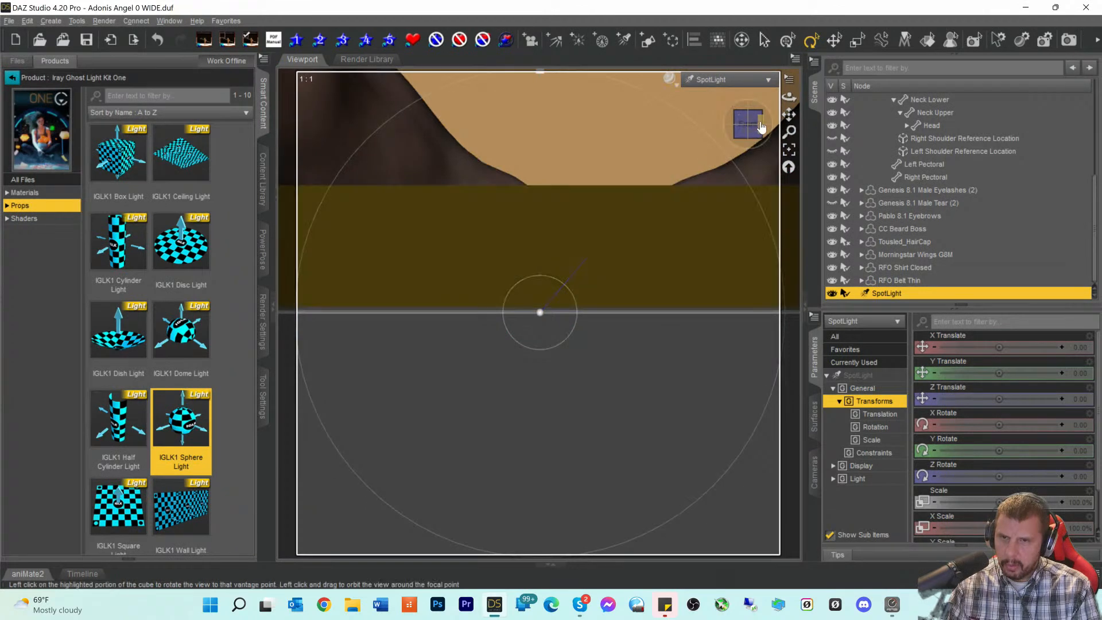
# - Aim the SpotLight down at the face: X 2.19, Y 3.52, Z 92.54, X-rotate 53.63
pyautogui.moveTo(789, 115)
pyautogui.mouseDown()
pyautogui.moveTo(788, 98)
pyautogui.moveTo(778, 190)
pyautogui.mouseUp()
pyautogui.scroll(-12, 788, 114)
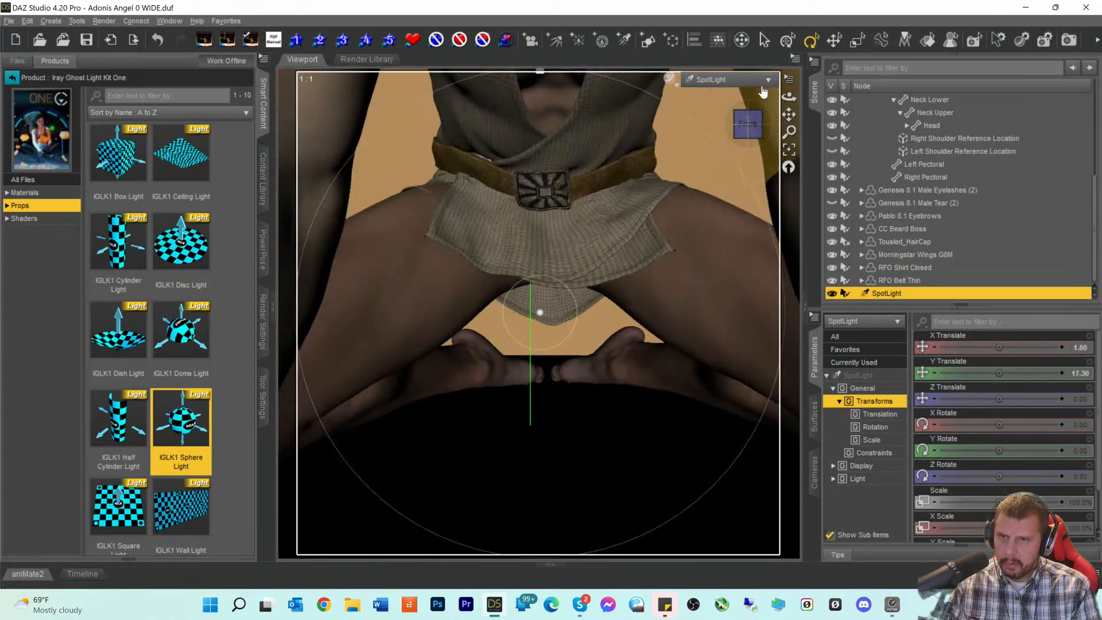
pyautogui.scroll(-4, 754, 109)
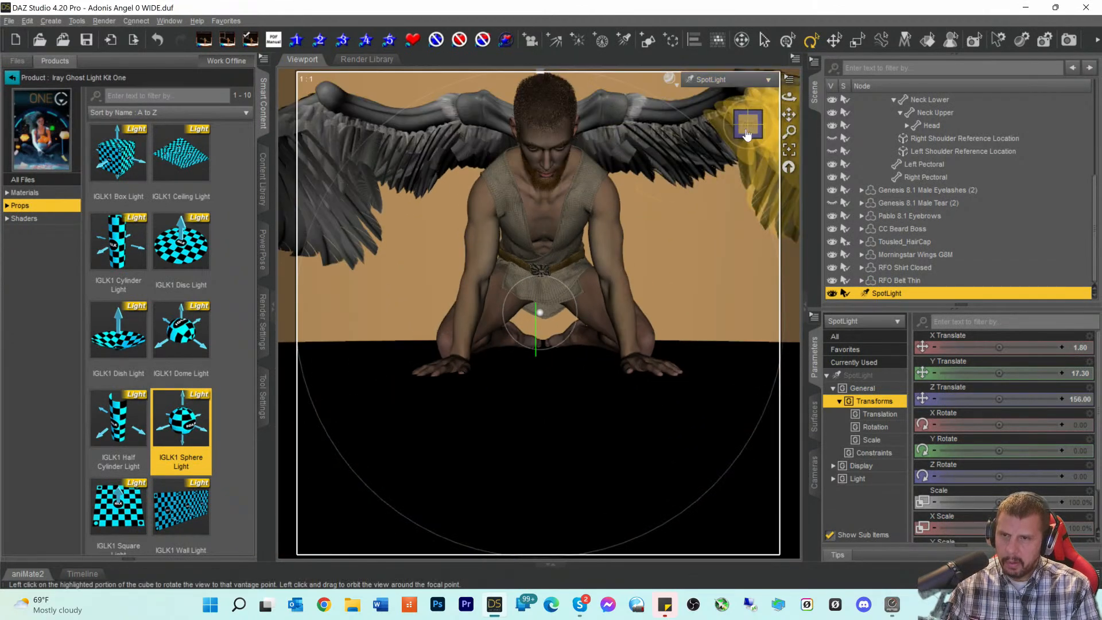
pyautogui.moveTo(747, 135); pyautogui.dragTo(755, 153)
pyautogui.scroll(5, 729, 176)
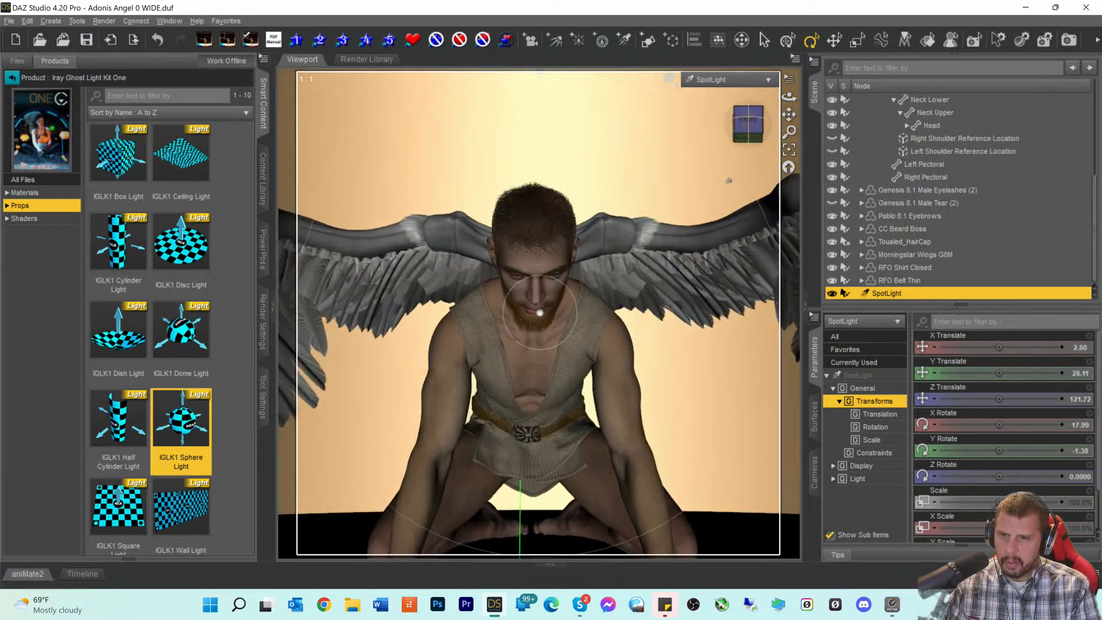
pyautogui.scroll(2, 729, 173)
pyautogui.moveTo(748, 138); pyautogui.dragTo(747, 160)
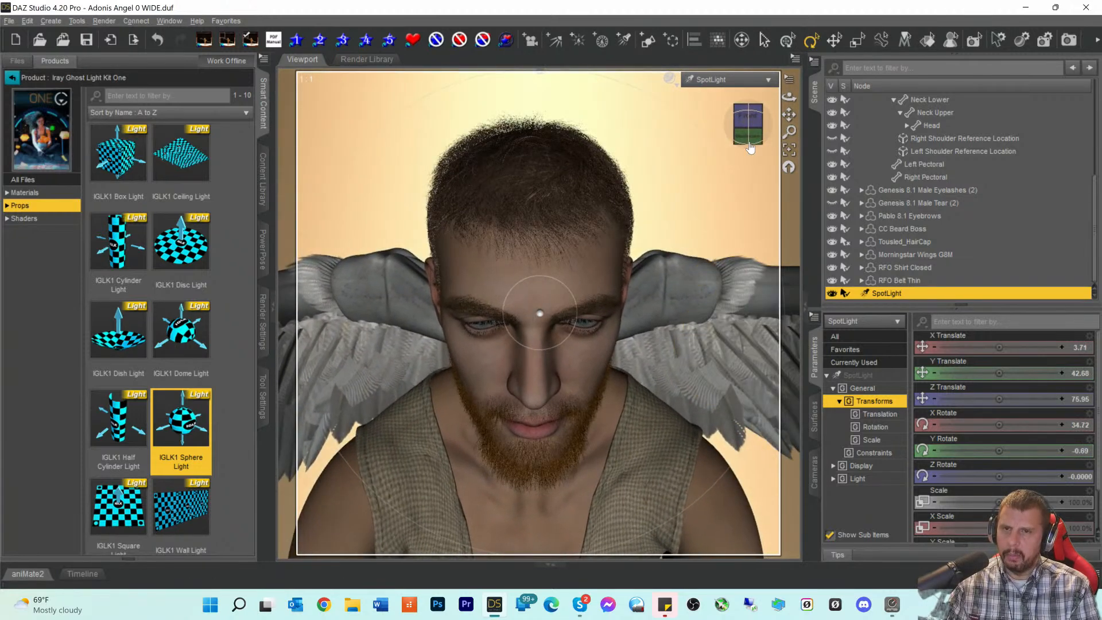
pyautogui.scroll(-3, 676, 198)
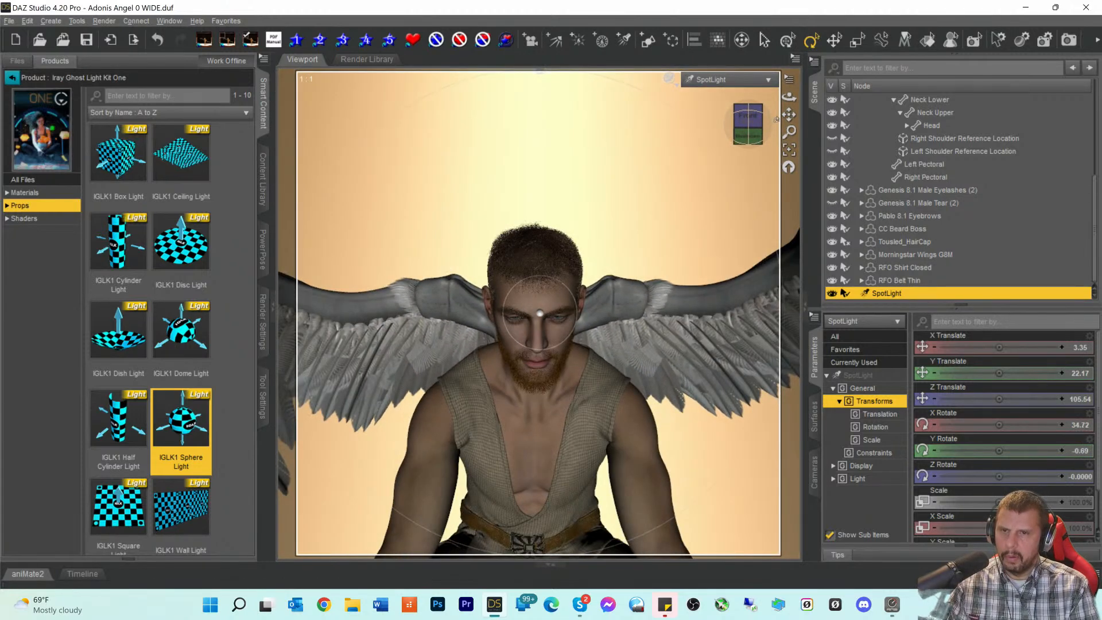
pyautogui.moveTo(790, 114); pyautogui.dragTo(791, 75)
pyautogui.moveTo(749, 143); pyautogui.dragTo(747, 171)
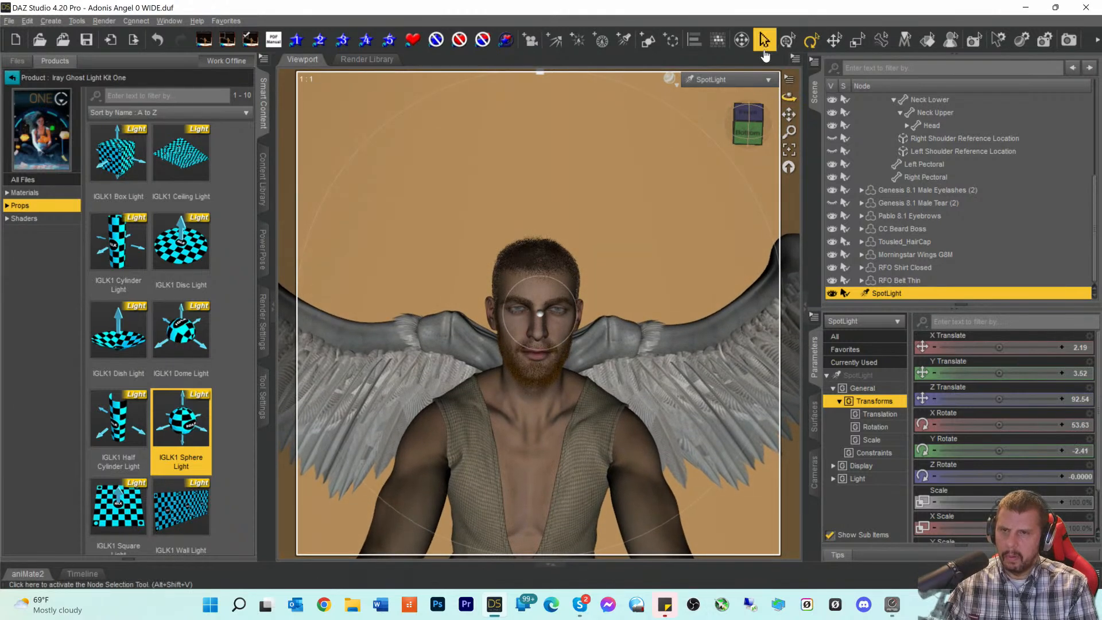
pyautogui.click(718, 79)
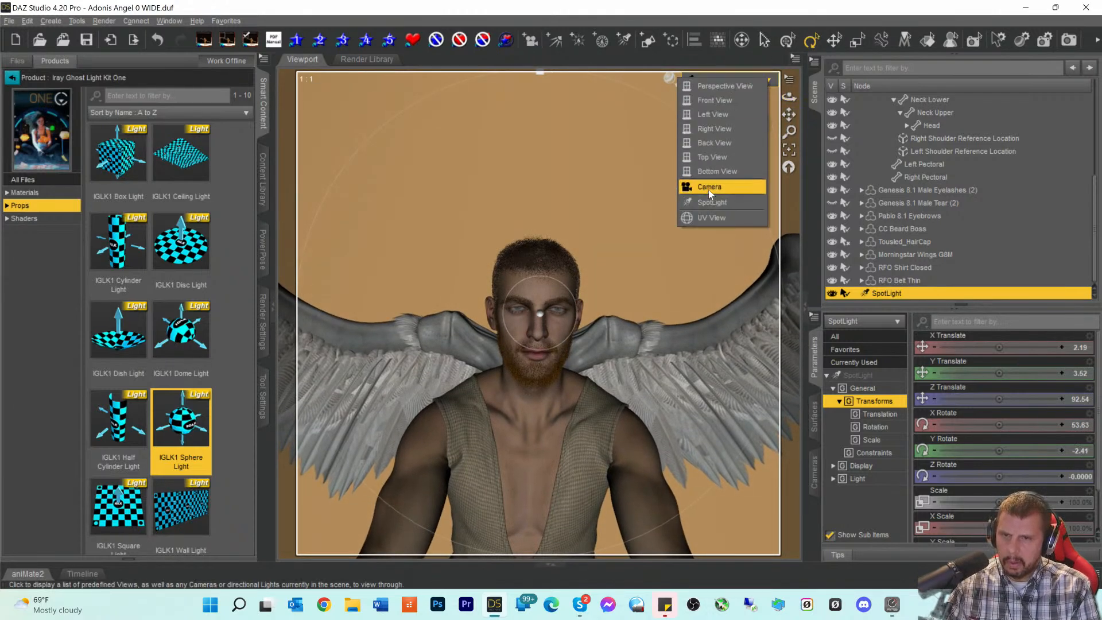
# - Go to a Perspective View close-up of the face, previewed in NVIDIA Iray
pyautogui.click(709, 187)
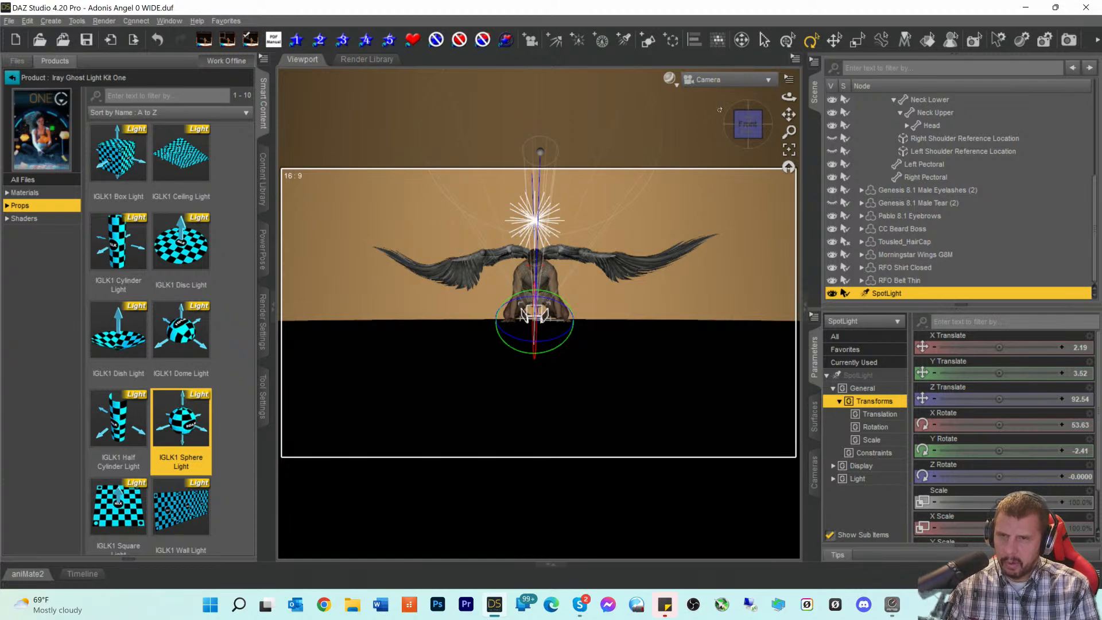
pyautogui.click(722, 80)
pyautogui.click(722, 91)
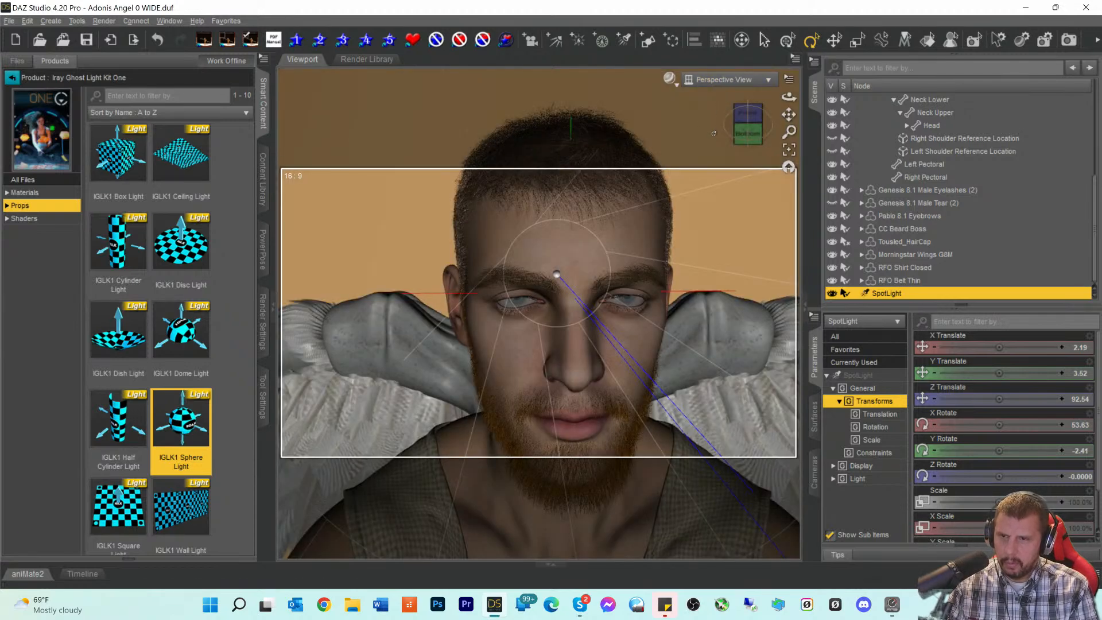
pyautogui.click(670, 79)
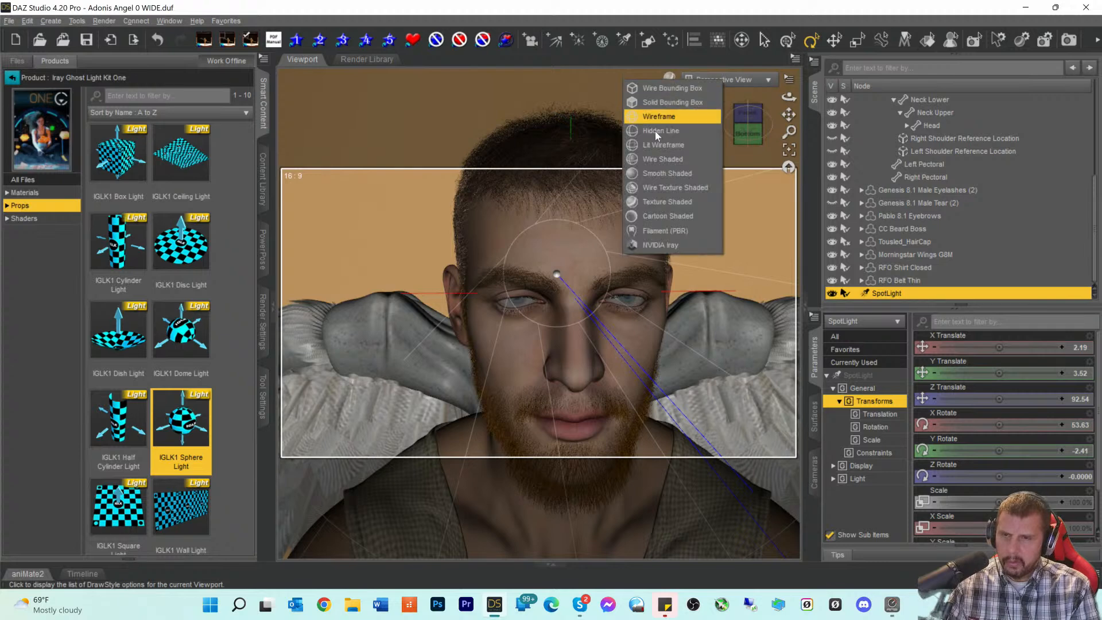
pyautogui.click(656, 245)
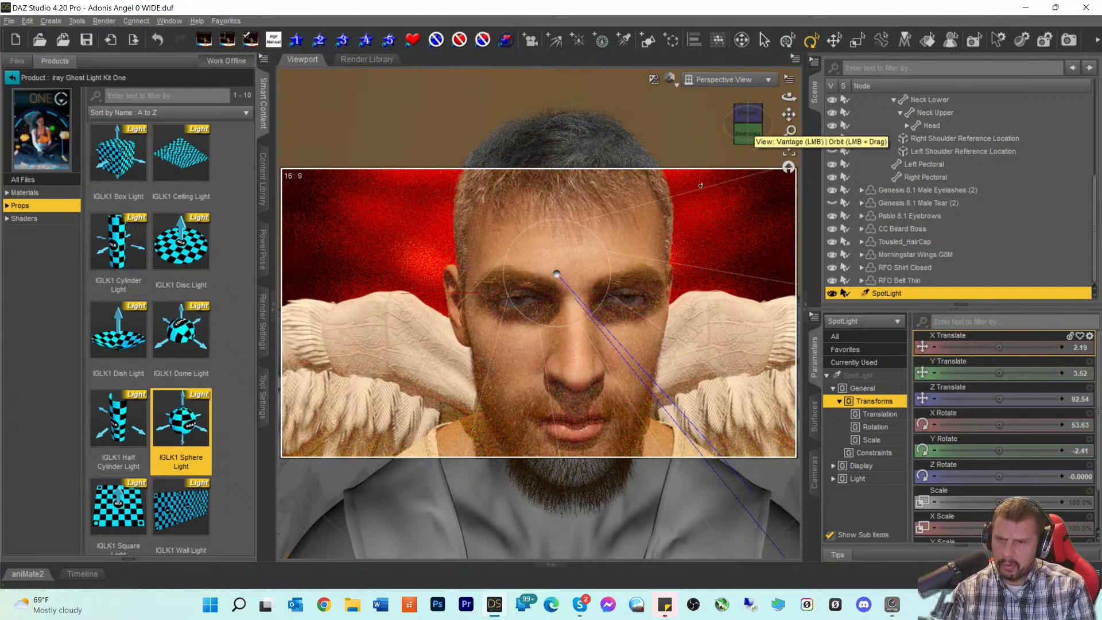
# - Return the viewport to the render Camera and delete the SpotLight
pyautogui.click(727, 79)
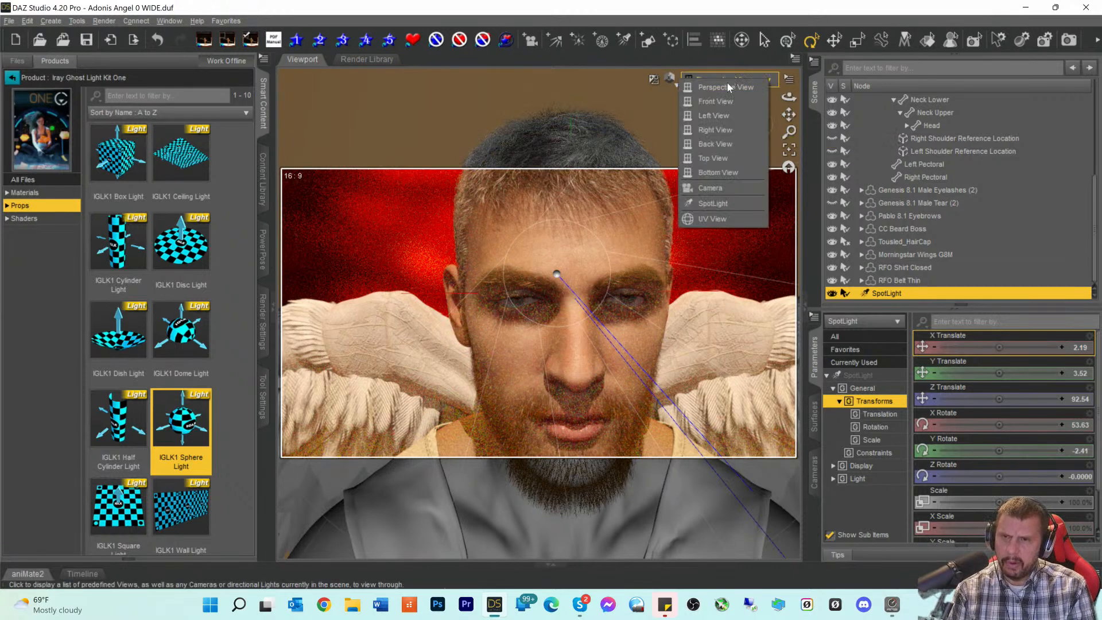
pyautogui.click(709, 187)
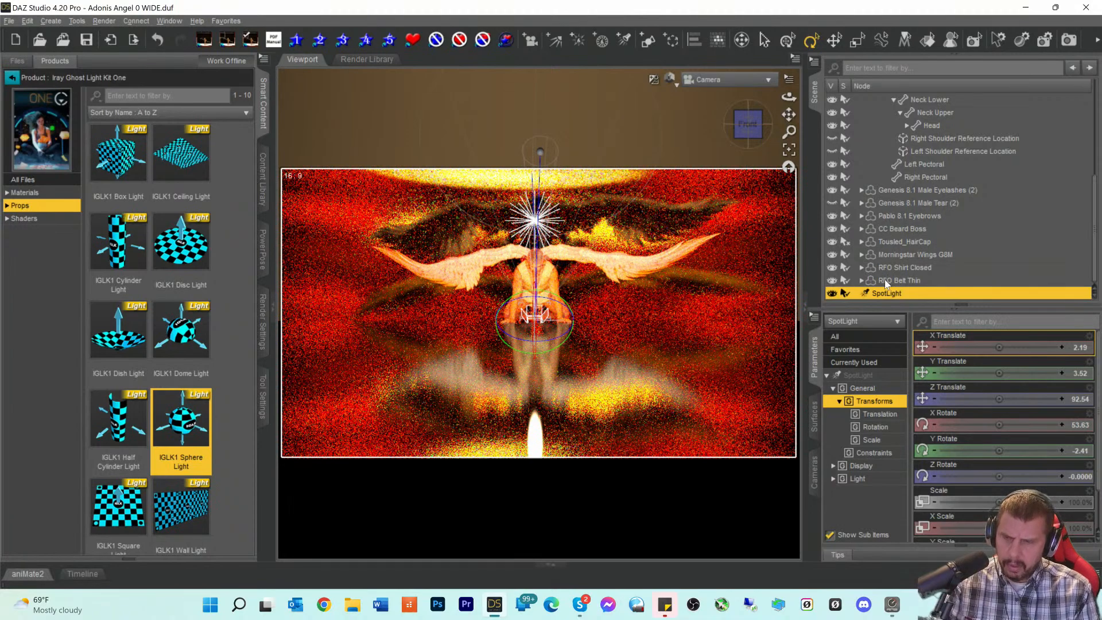
pyautogui.press('Delete')
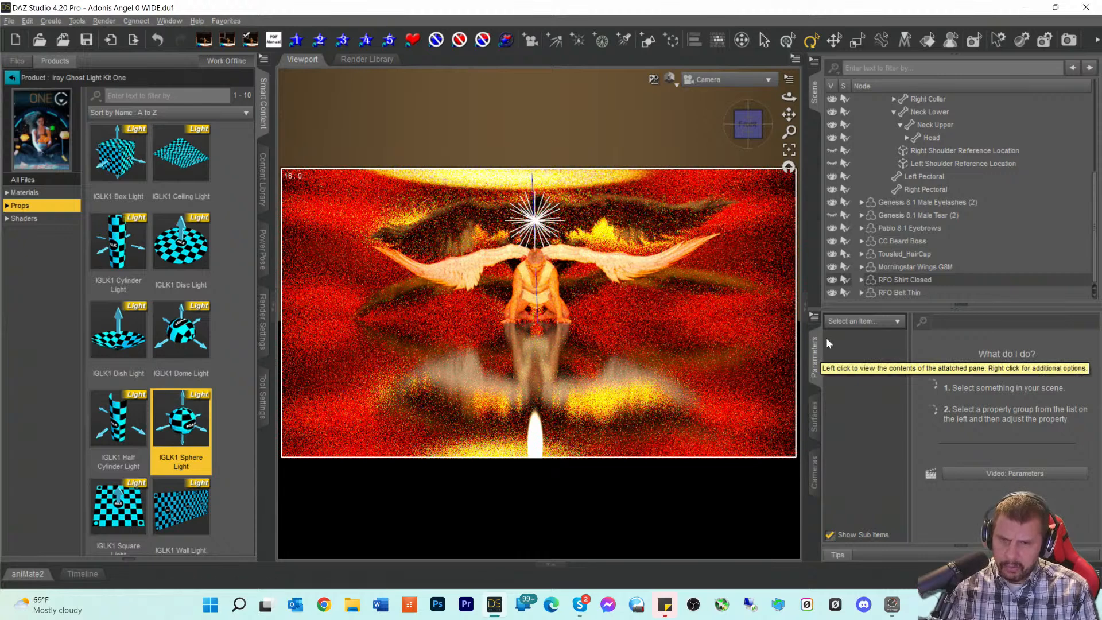
pyautogui.scroll(5, 908, 192)
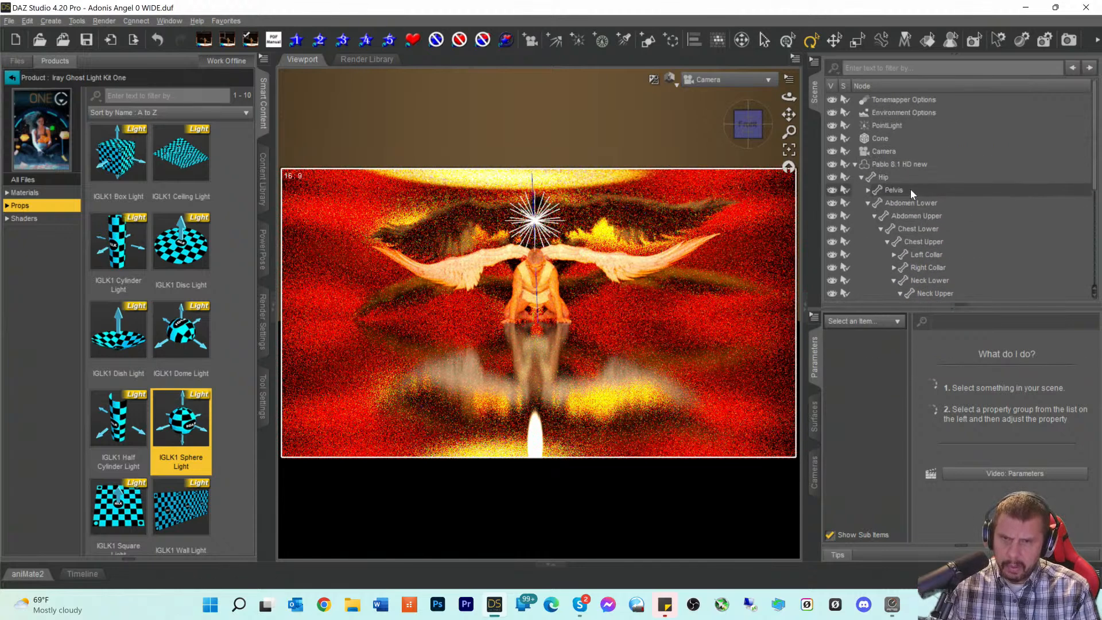
# - Review all PointLight properties (white 255, point geometry, no shadows), then select Environment Options
pyautogui.click(886, 125)
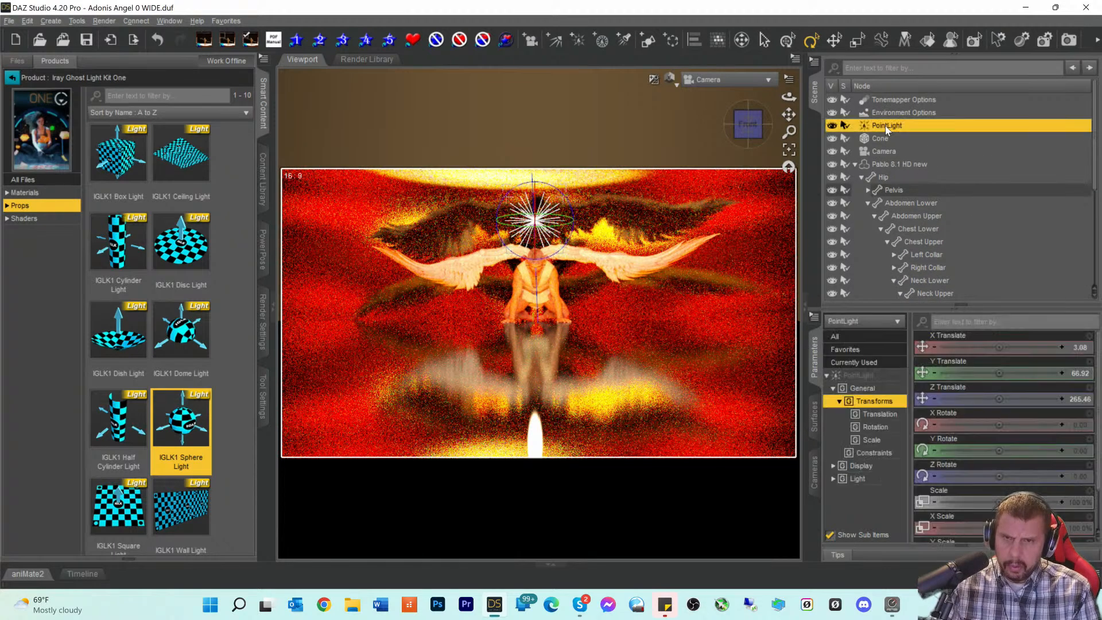
pyautogui.click(865, 378)
pyautogui.scroll(-8, 948, 461)
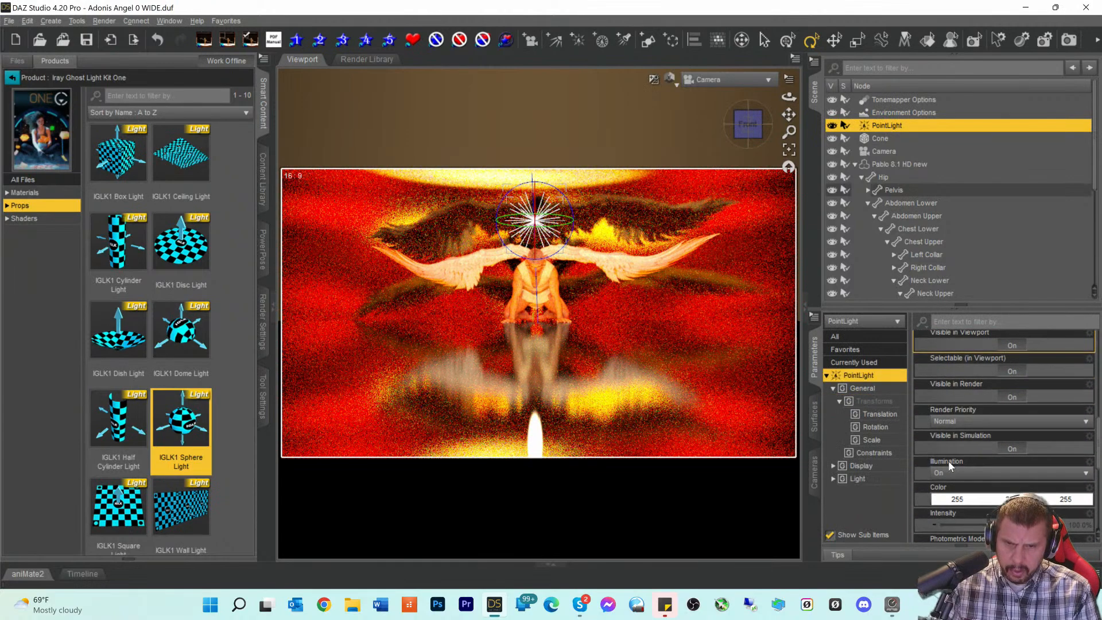
pyautogui.scroll(2, 948, 461)
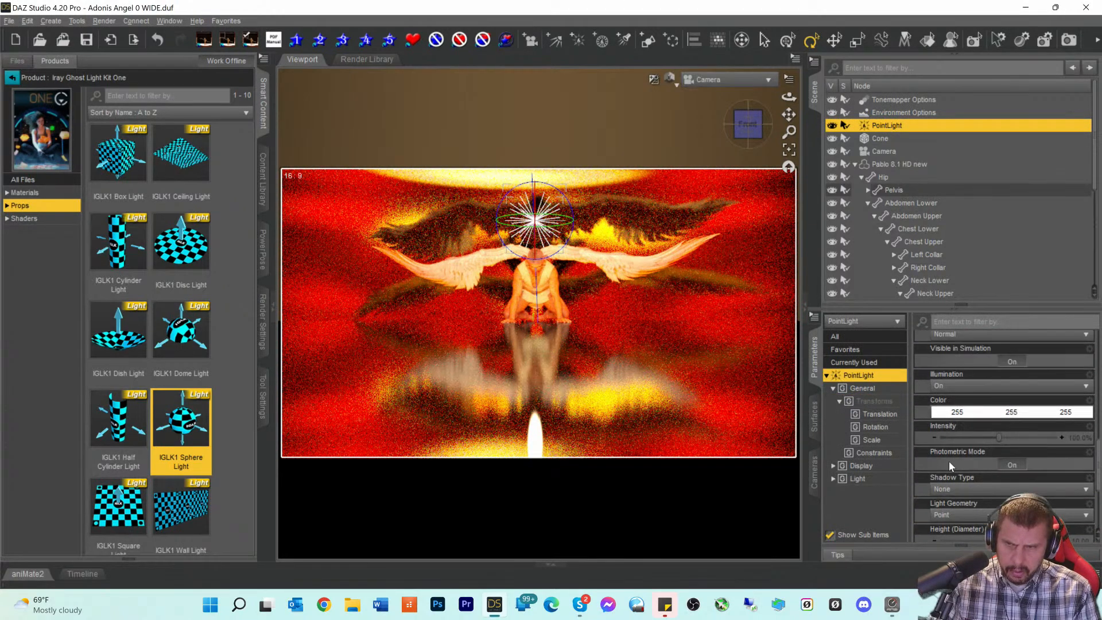
pyautogui.scroll(6, 949, 459)
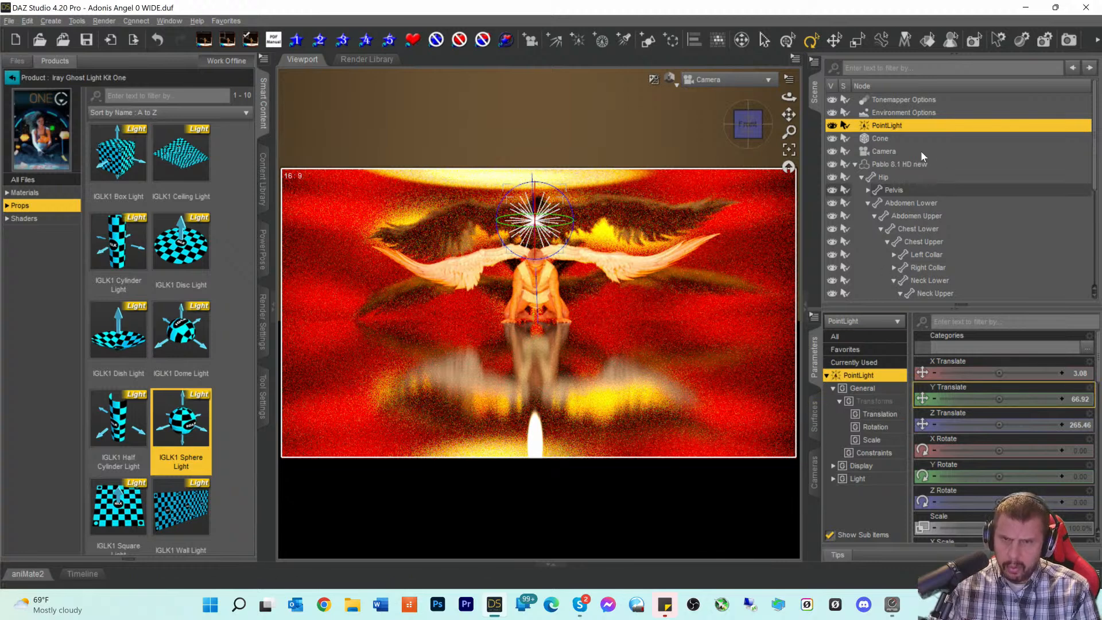
pyautogui.click(905, 114)
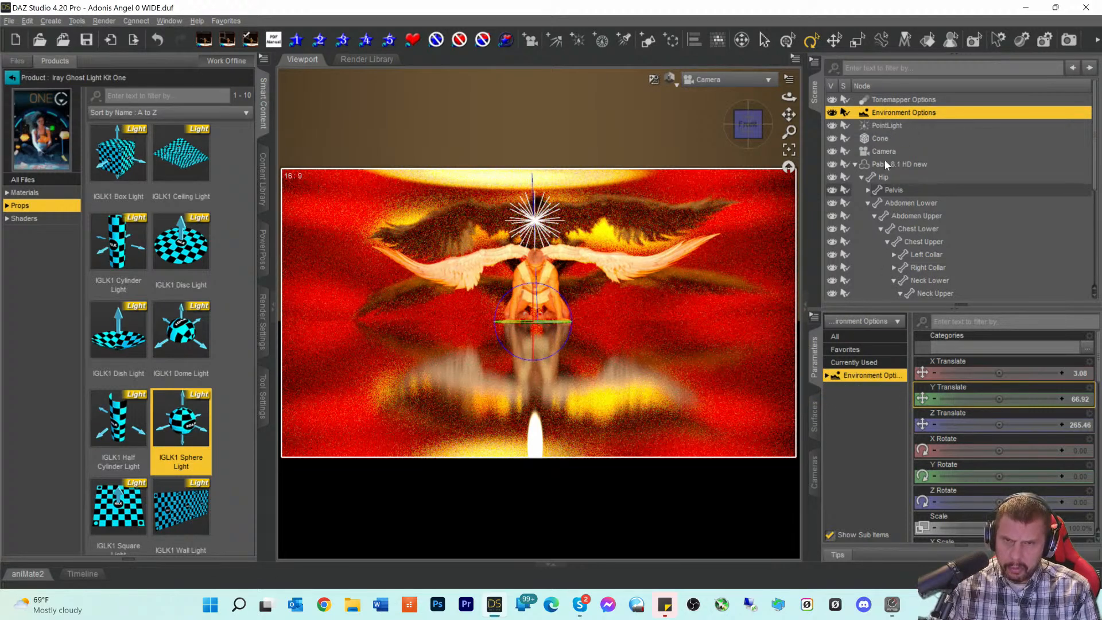
# - Raise the Environment Lighting Resolution to 2000
pyautogui.scroll(-3, 1021, 446)
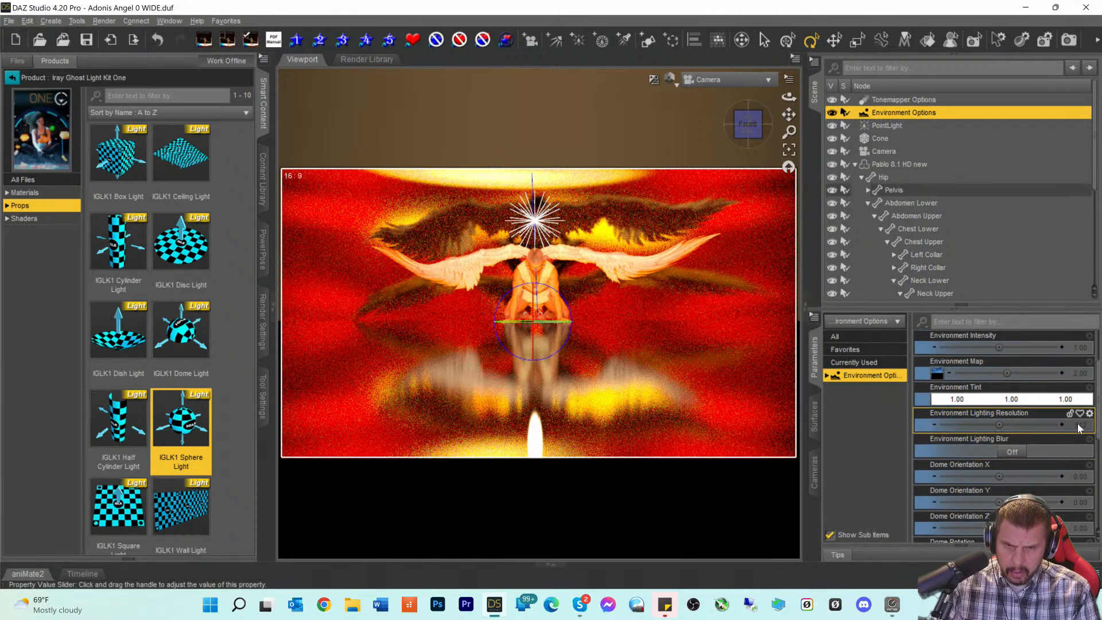
pyautogui.click(1079, 426)
pyautogui.click(886, 419)
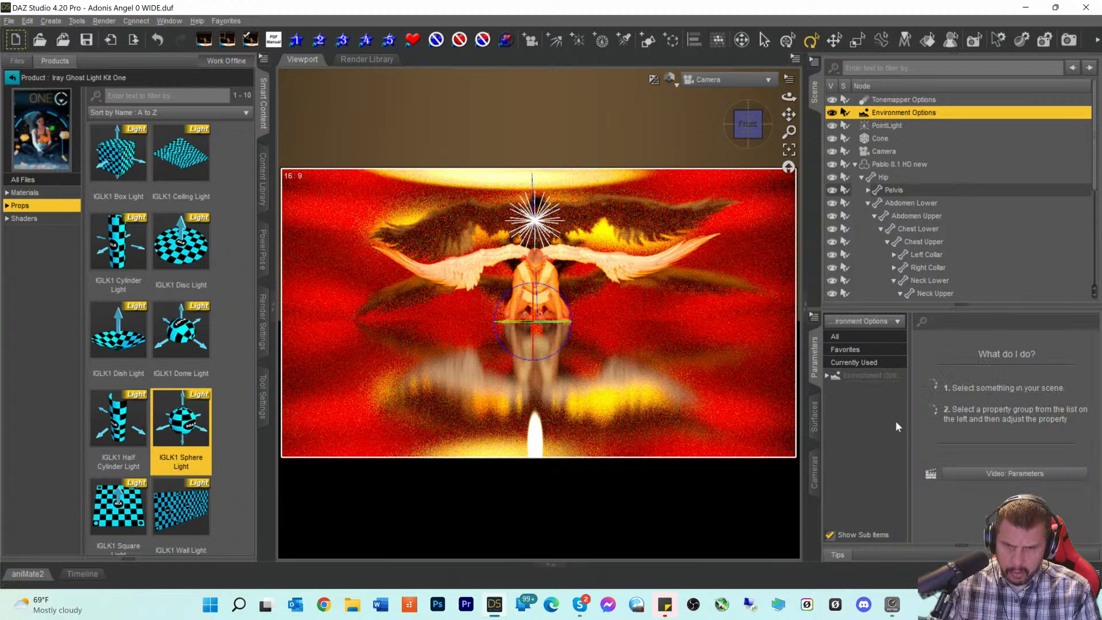
pyautogui.click(875, 379)
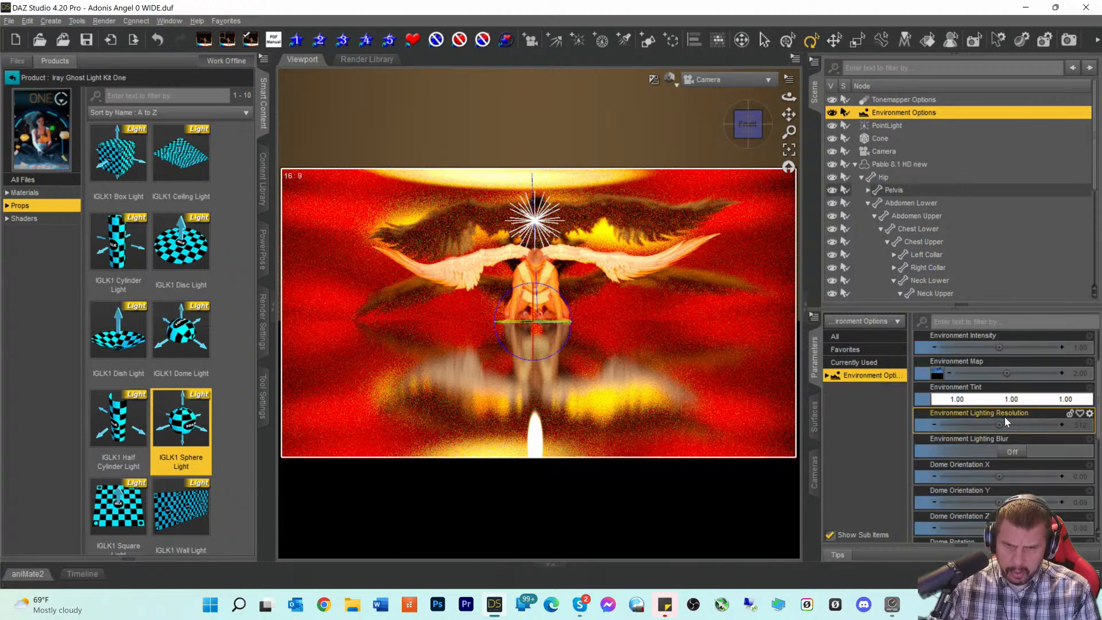
pyautogui.moveTo(999, 425)
pyautogui.mouseDown()
pyautogui.moveTo(1033, 425)
pyautogui.moveTo(1013, 425)
pyautogui.mouseUp()
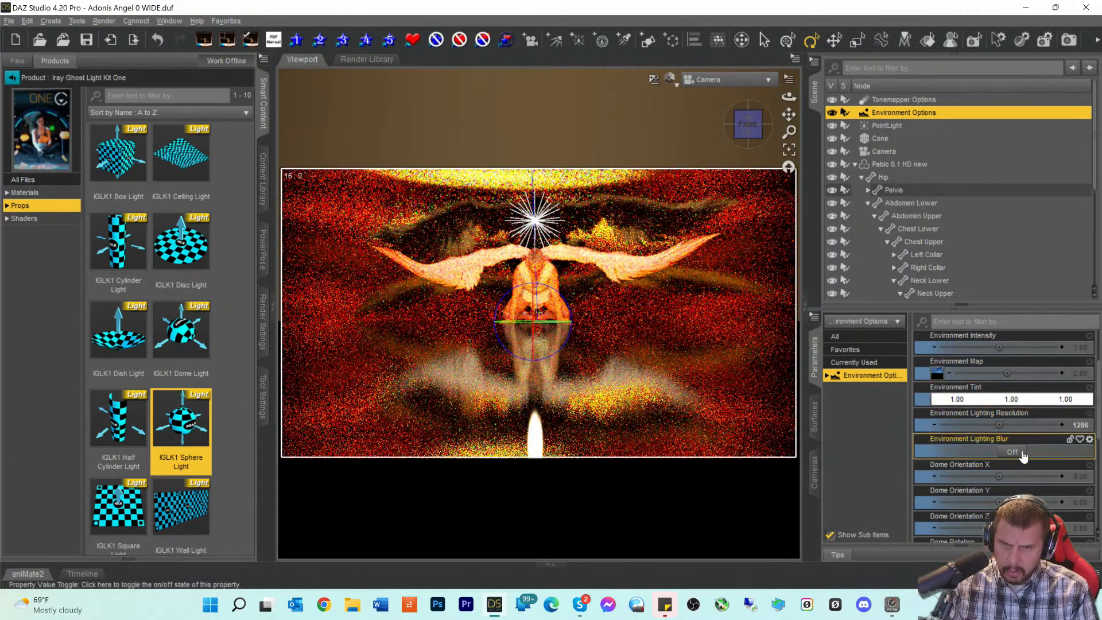
pyautogui.moveTo(998, 425); pyautogui.dragTo(1056, 425)
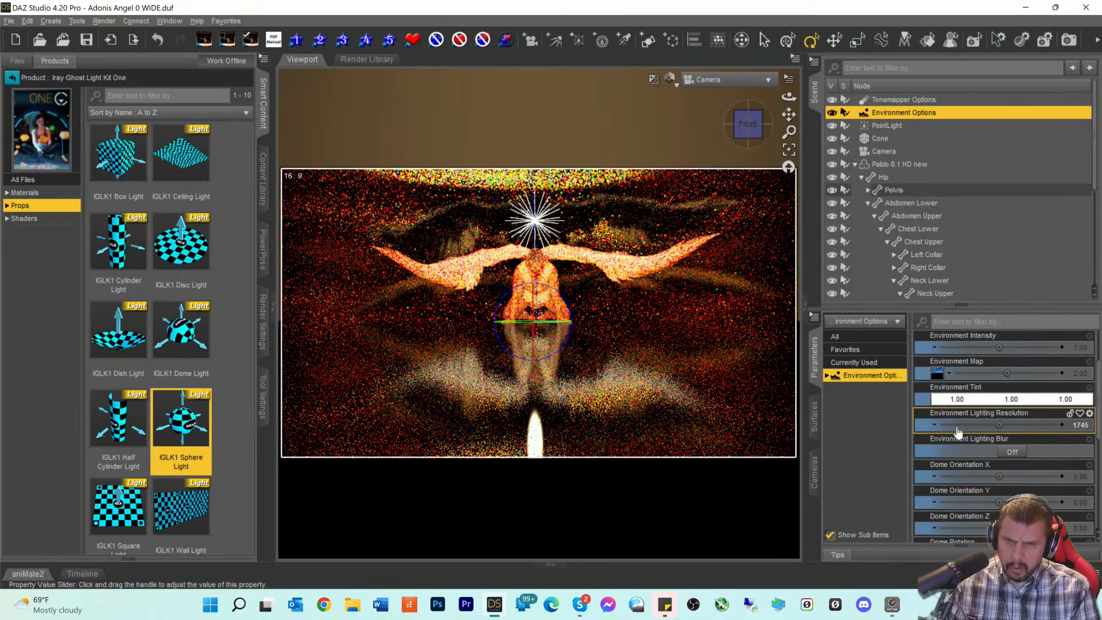
pyautogui.click(1078, 426)
pyautogui.moveTo(1012, 422); pyautogui.dragTo(883, 426)
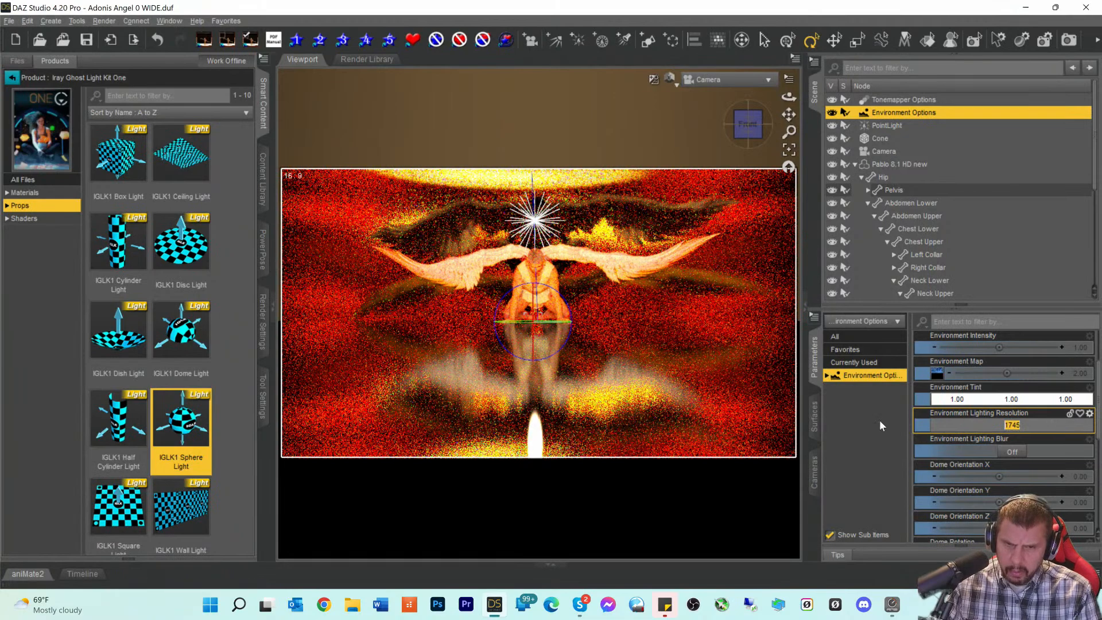
pyautogui.write('2000')
pyautogui.press('Return')
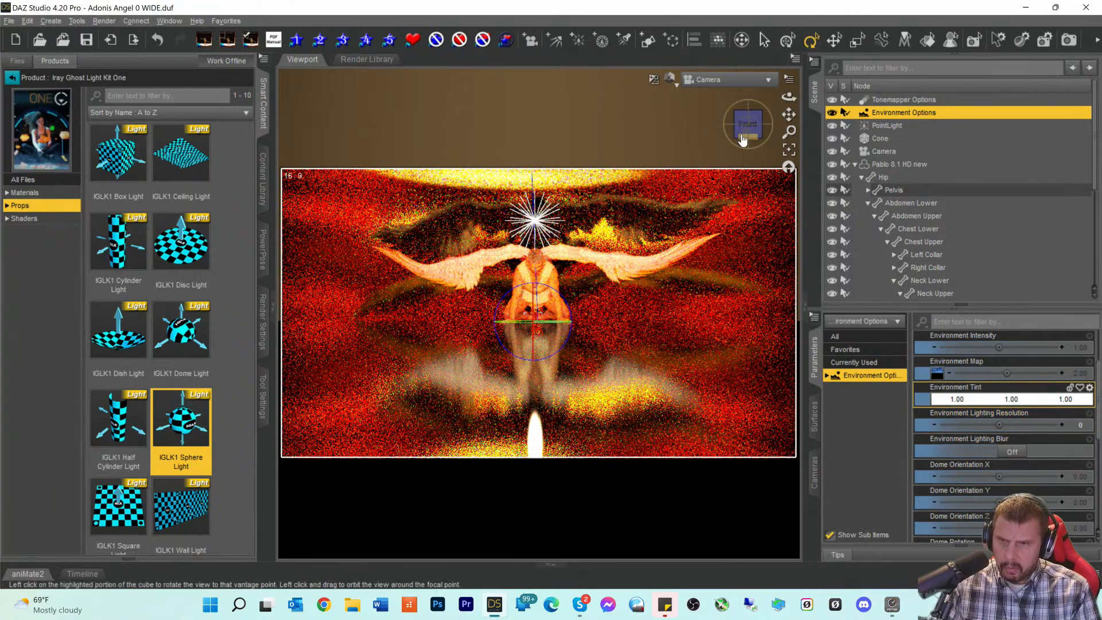
# - Set Environment Mode to Scene Only and select the Cone prop
pyautogui.moveTo(743, 140); pyautogui.dragTo(743, 138)
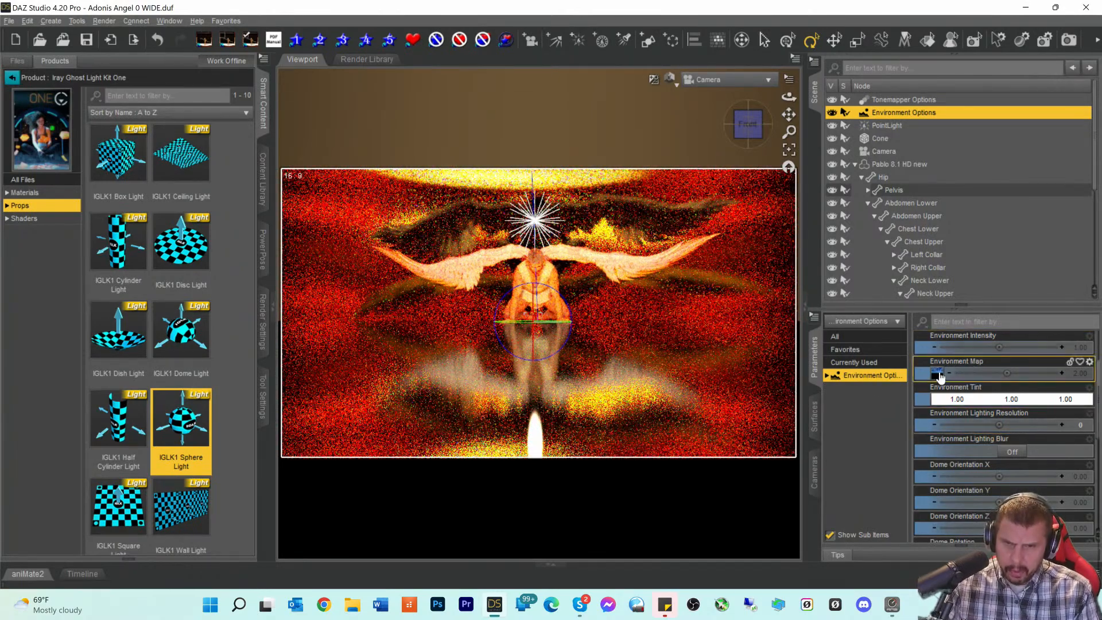
pyautogui.scroll(3, 970, 389)
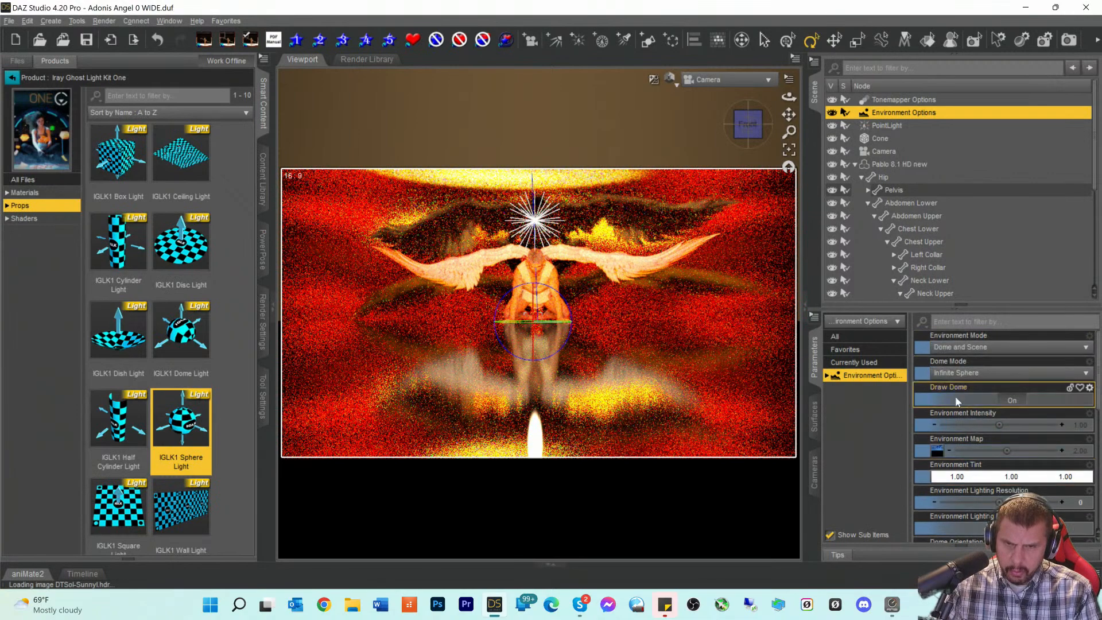
pyautogui.click(964, 347)
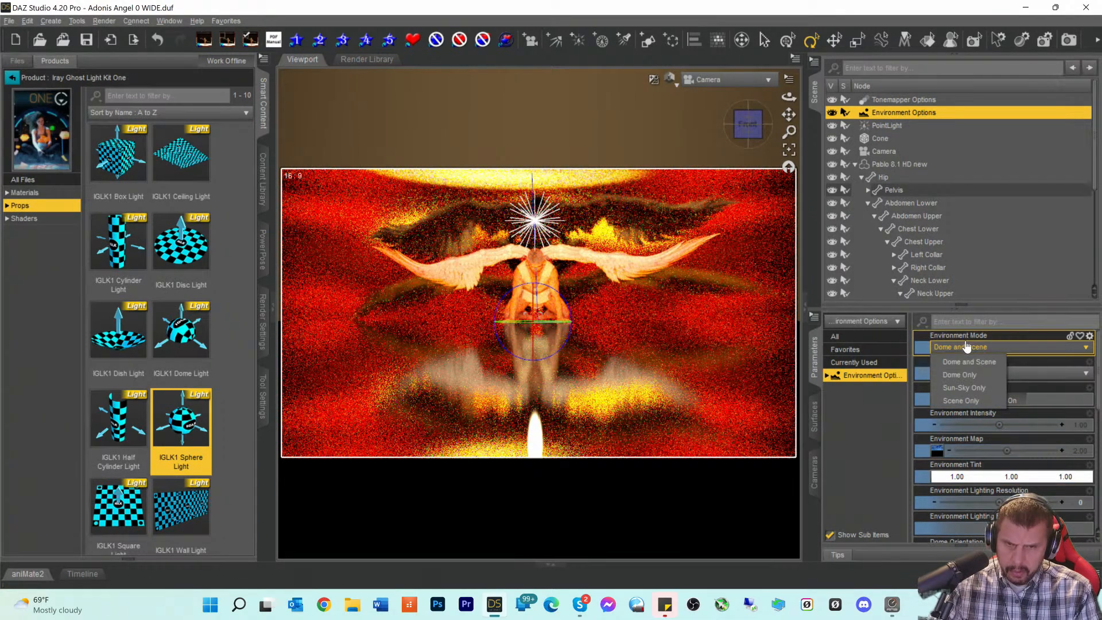
pyautogui.click(956, 400)
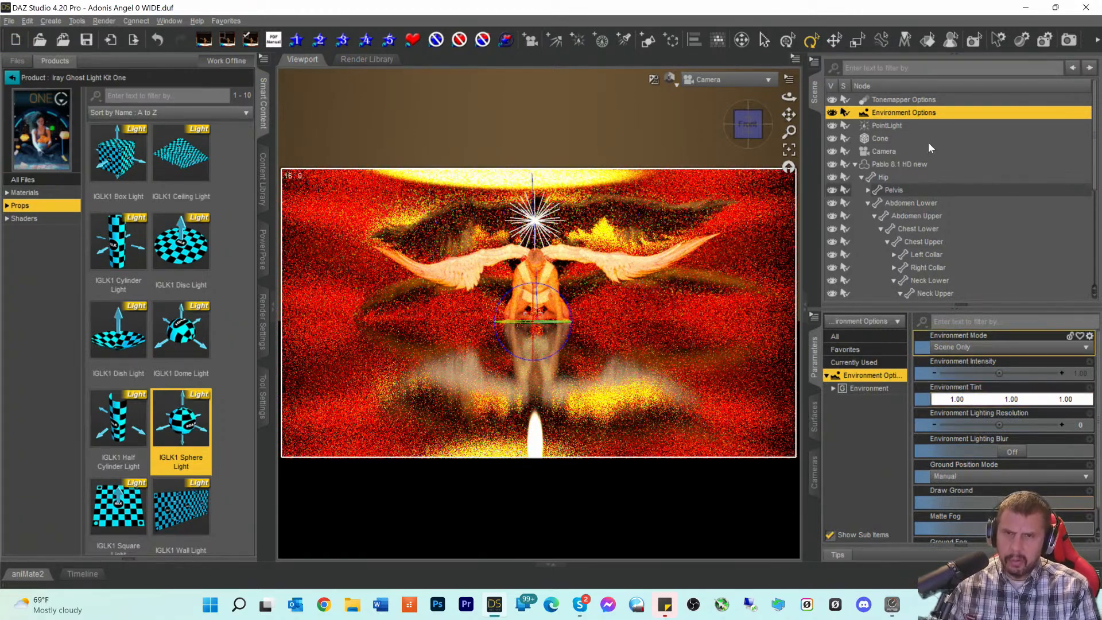
pyautogui.click(879, 139)
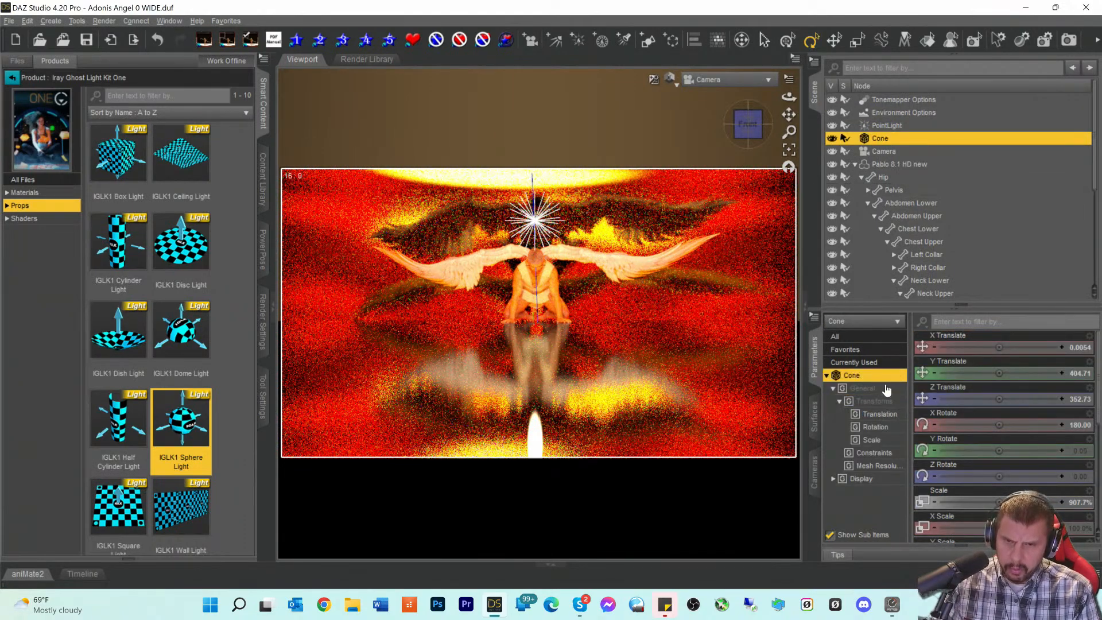
# - Open the Cone's surface settings and experiment with the Base Color green value
pyautogui.click(815, 418)
pyautogui.click(853, 386)
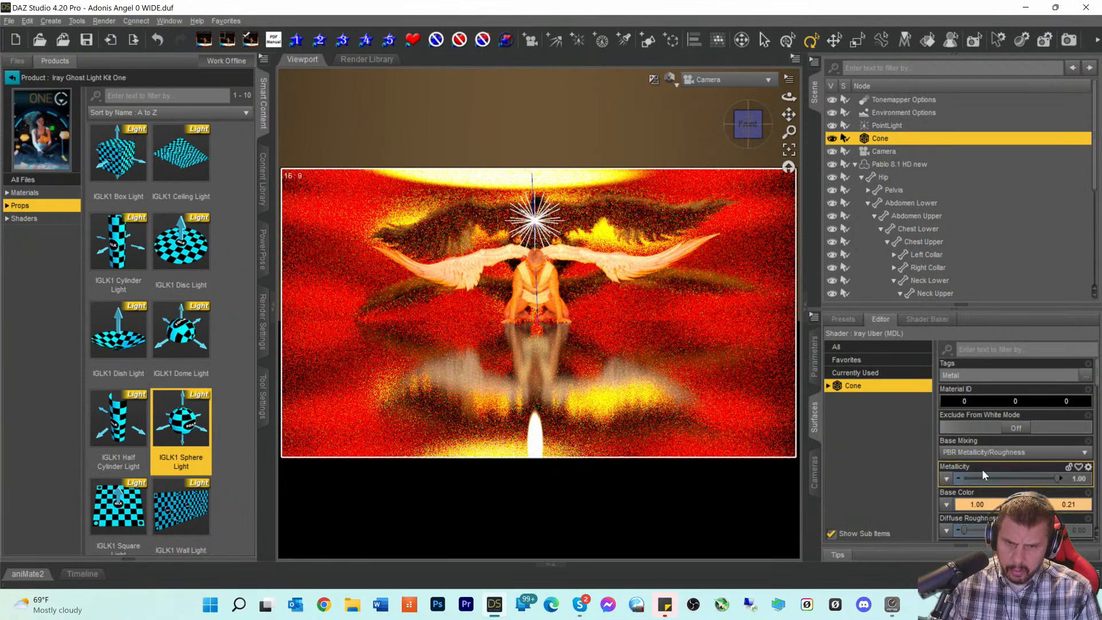
pyautogui.scroll(-10, 1003, 462)
pyautogui.scroll(8, 1002, 459)
pyautogui.scroll(-1, 1002, 471)
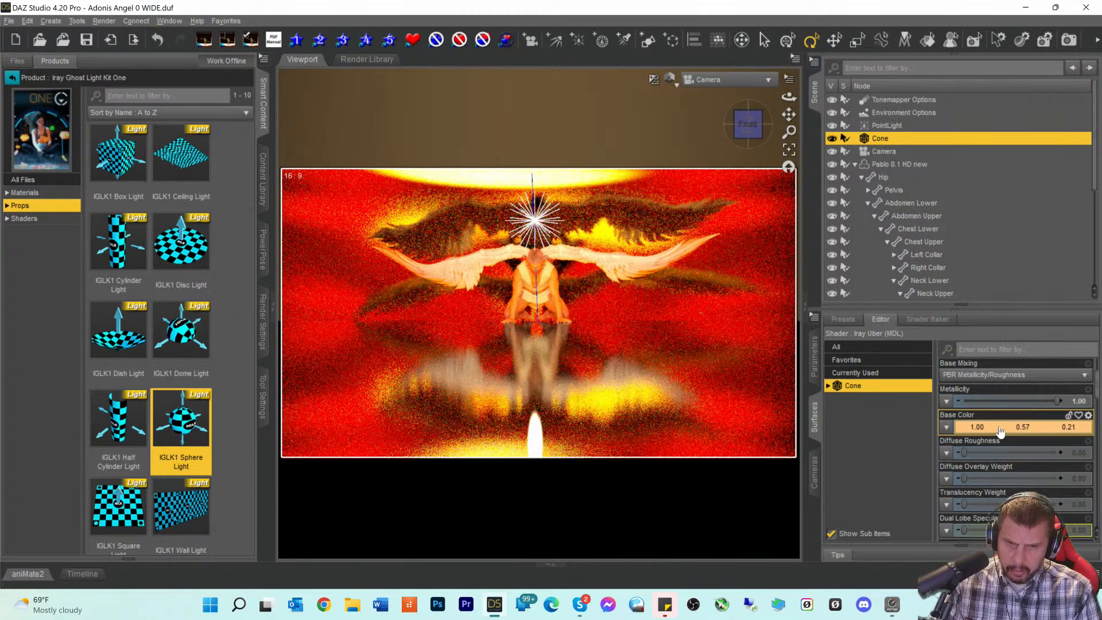
pyautogui.moveTo(1021, 426)
pyautogui.mouseDown()
pyautogui.moveTo(982, 428)
pyautogui.moveTo(1037, 426)
pyautogui.mouseUp()
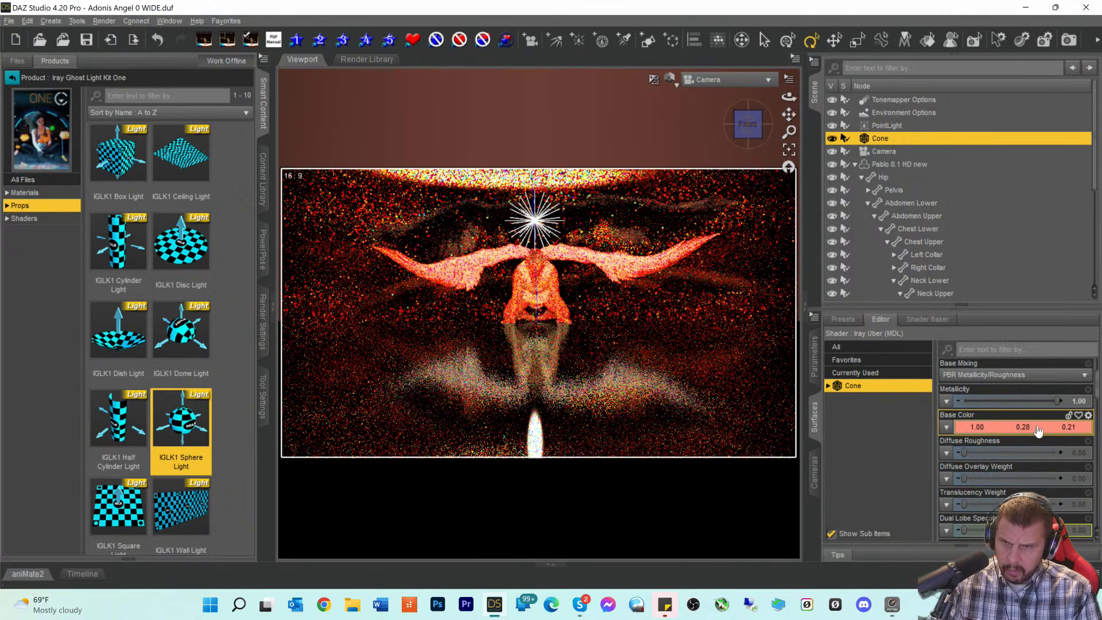
pyautogui.moveTo(1025, 428); pyautogui.dragTo(1098, 430)
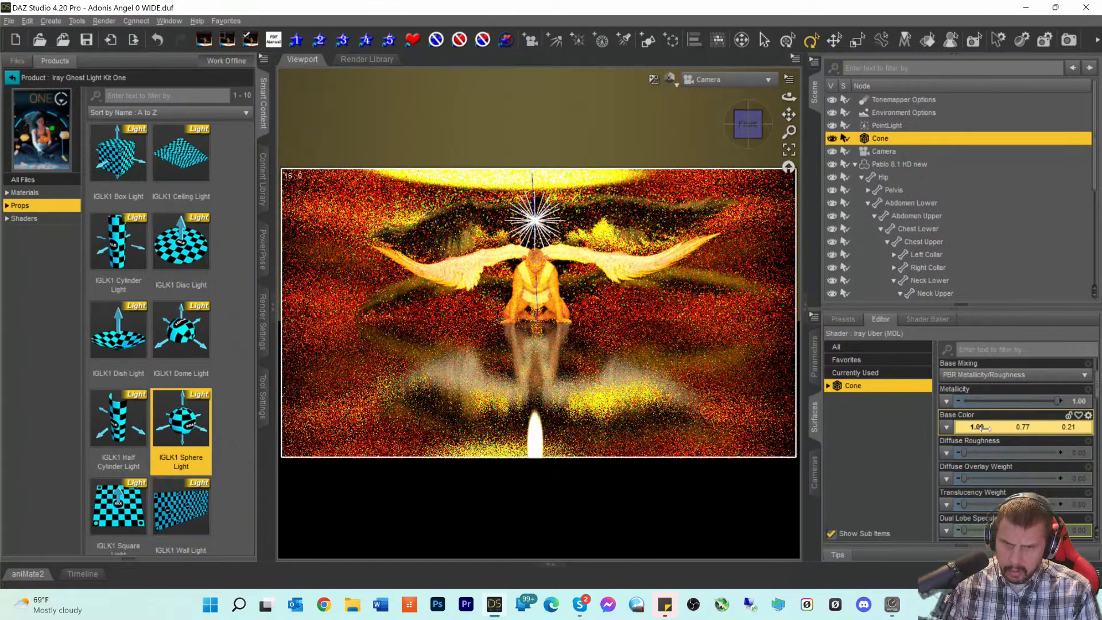
pyautogui.moveTo(1013, 429); pyautogui.dragTo(1008, 430)
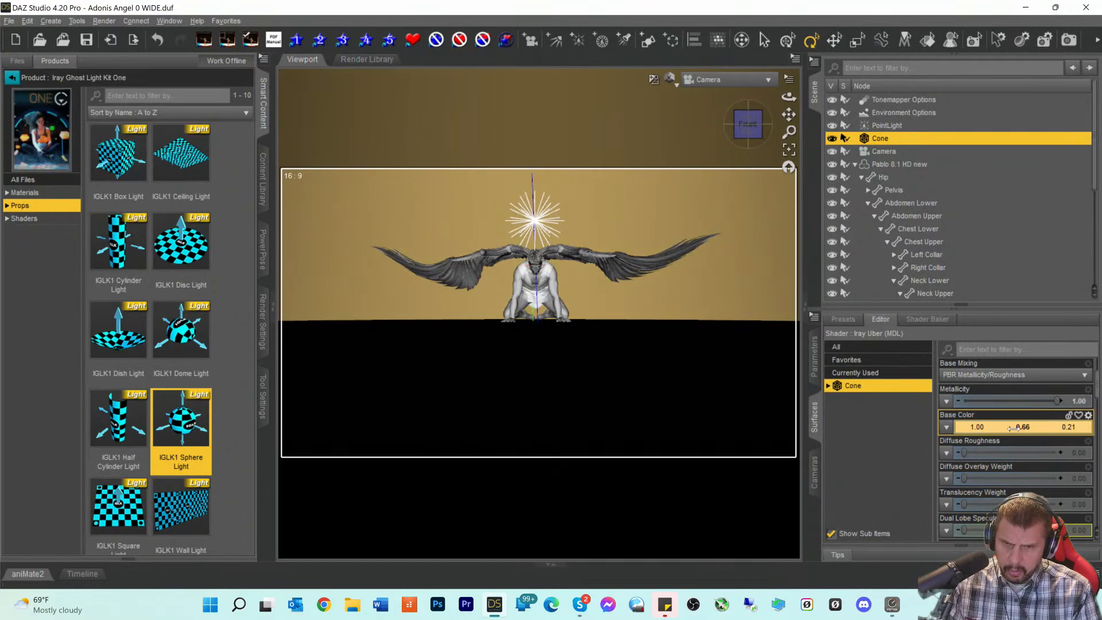
pyautogui.moveTo(1008, 426); pyautogui.dragTo(1022, 427)
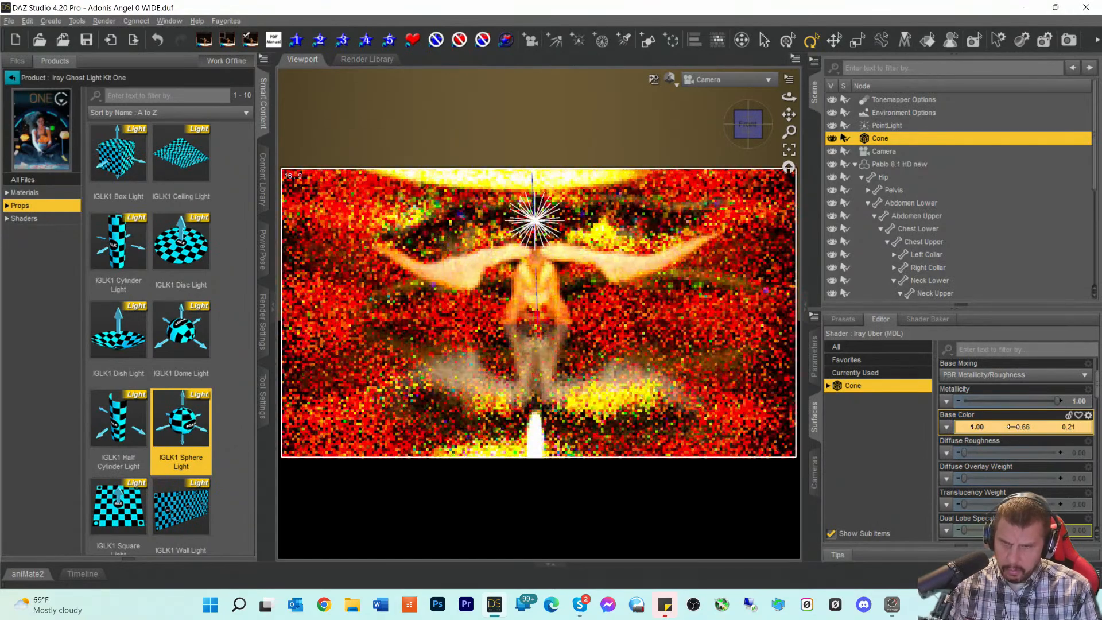
# - Settle the Cone's Base Color at red 0.73, green 0.67, blue 0.51
pyautogui.moveTo(947, 427); pyautogui.dragTo(889, 426)
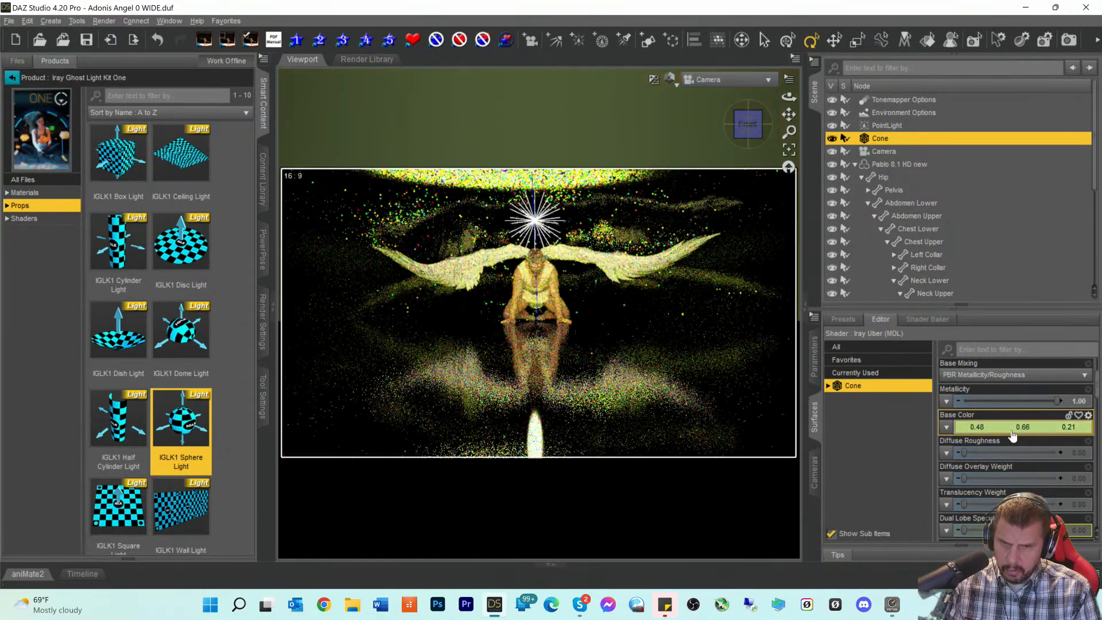
pyautogui.click(976, 428)
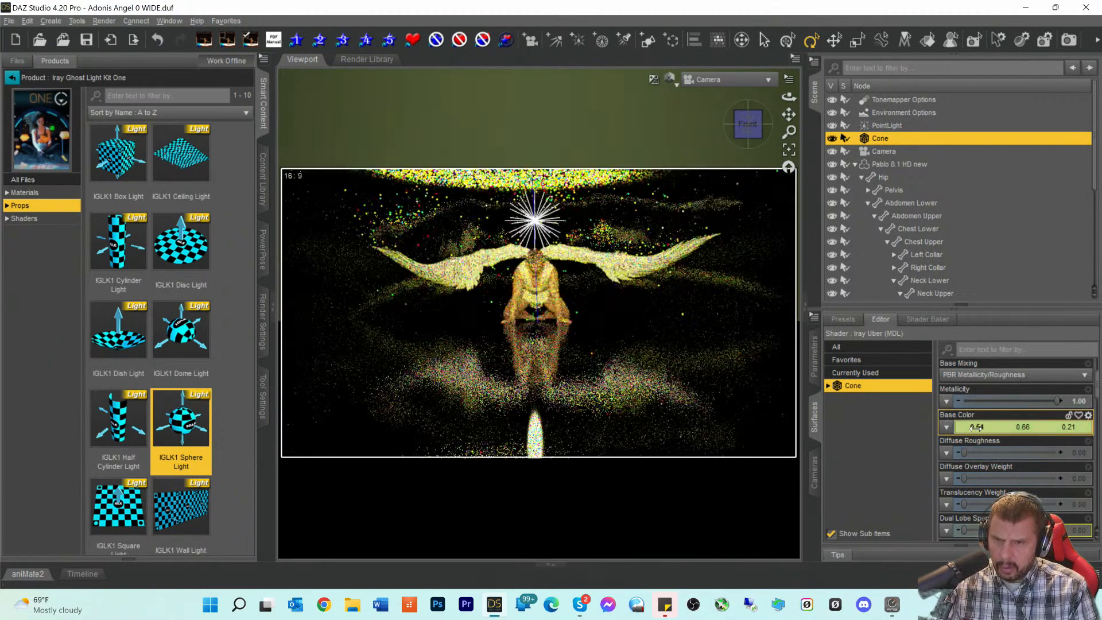
pyautogui.moveTo(976, 427); pyautogui.dragTo(1010, 428)
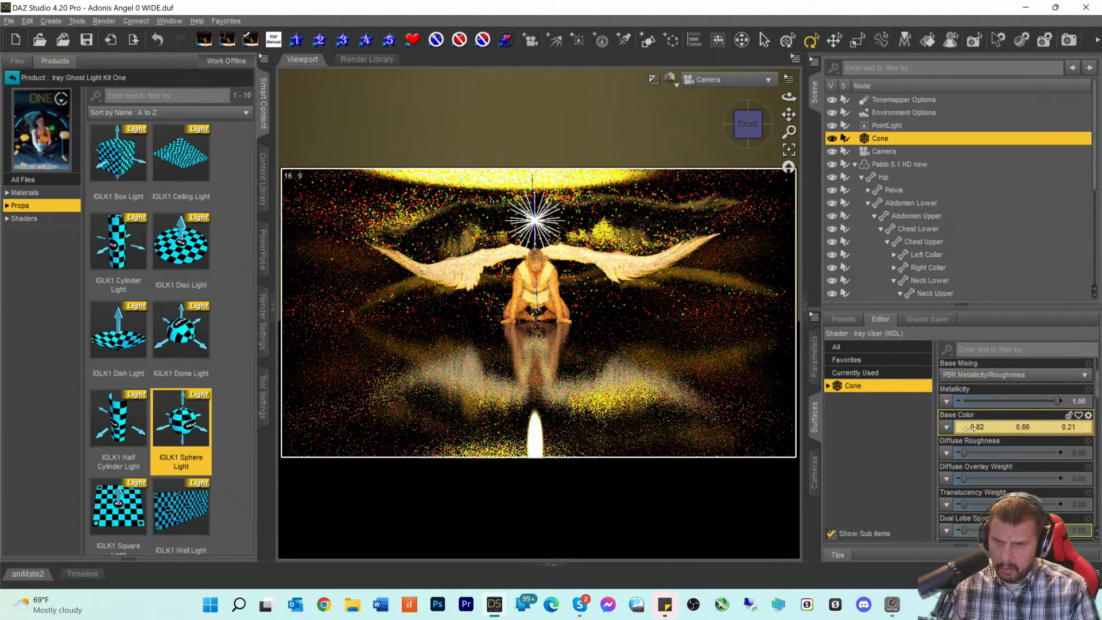
pyautogui.moveTo(993, 429); pyautogui.dragTo(1004, 435)
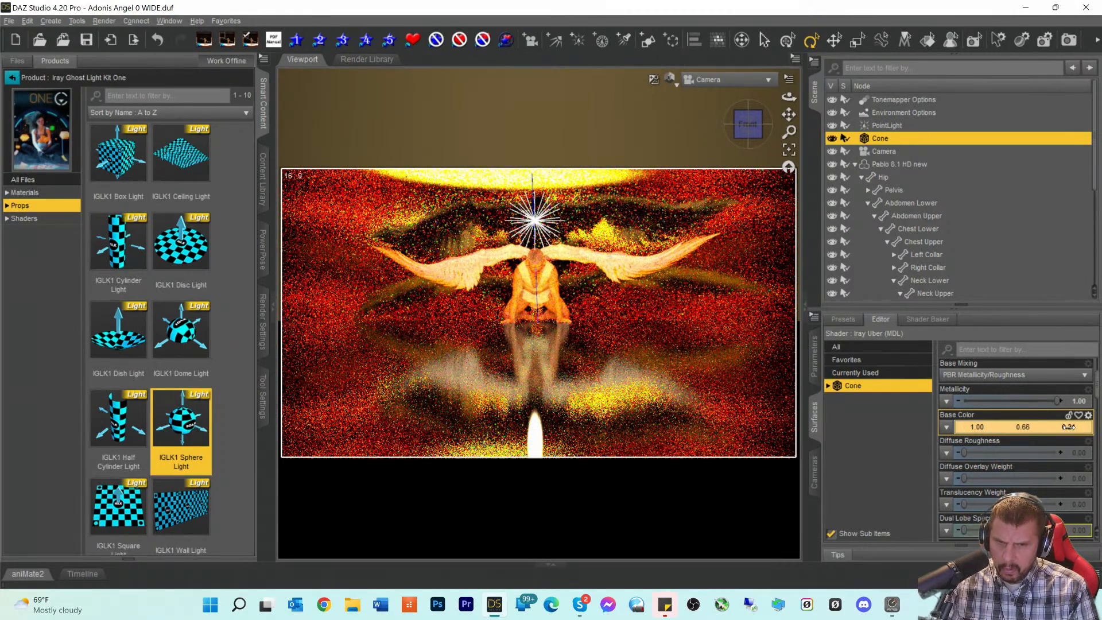
pyautogui.moveTo(1069, 427); pyautogui.dragTo(1022, 427)
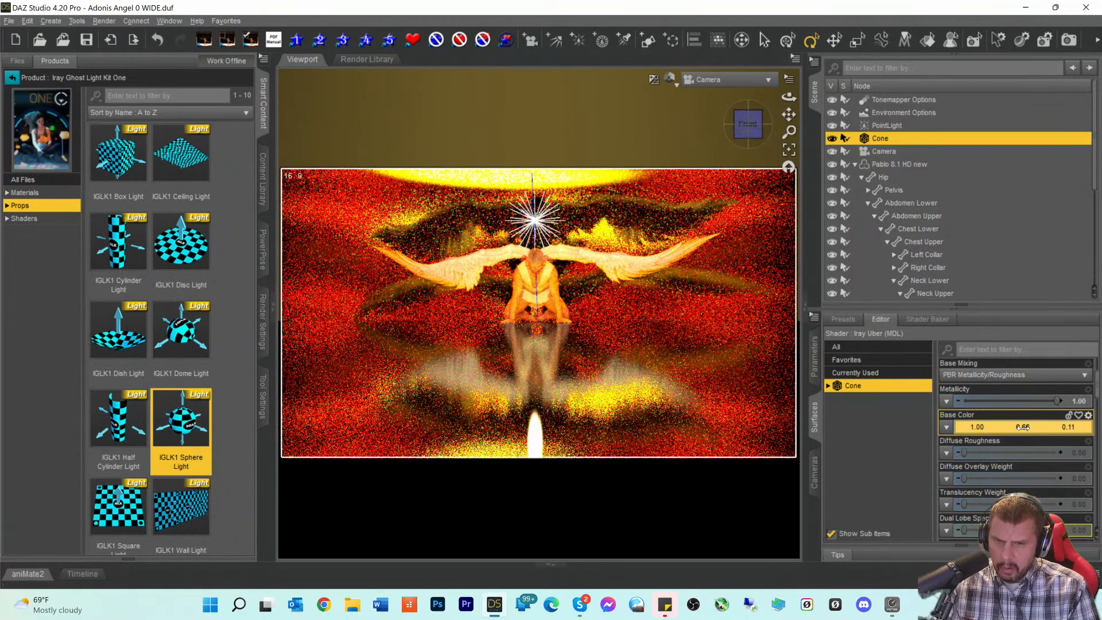
pyautogui.moveTo(1017, 427); pyautogui.dragTo(1026, 428)
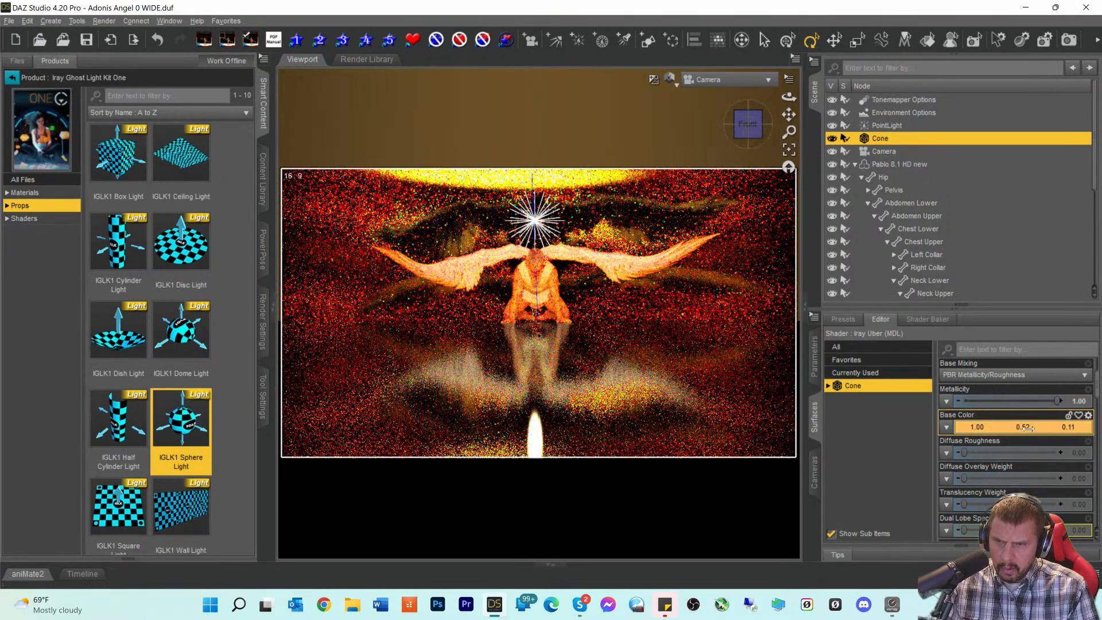
pyautogui.moveTo(1037, 428); pyautogui.dragTo(1016, 430)
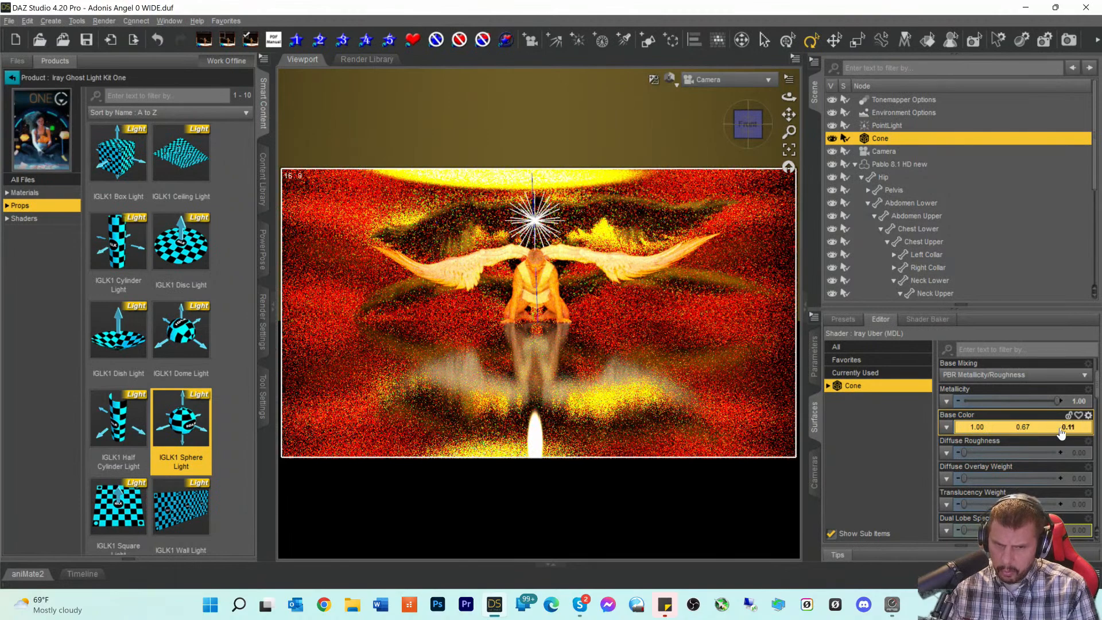
pyautogui.moveTo(1071, 427); pyautogui.dragTo(1097, 438)
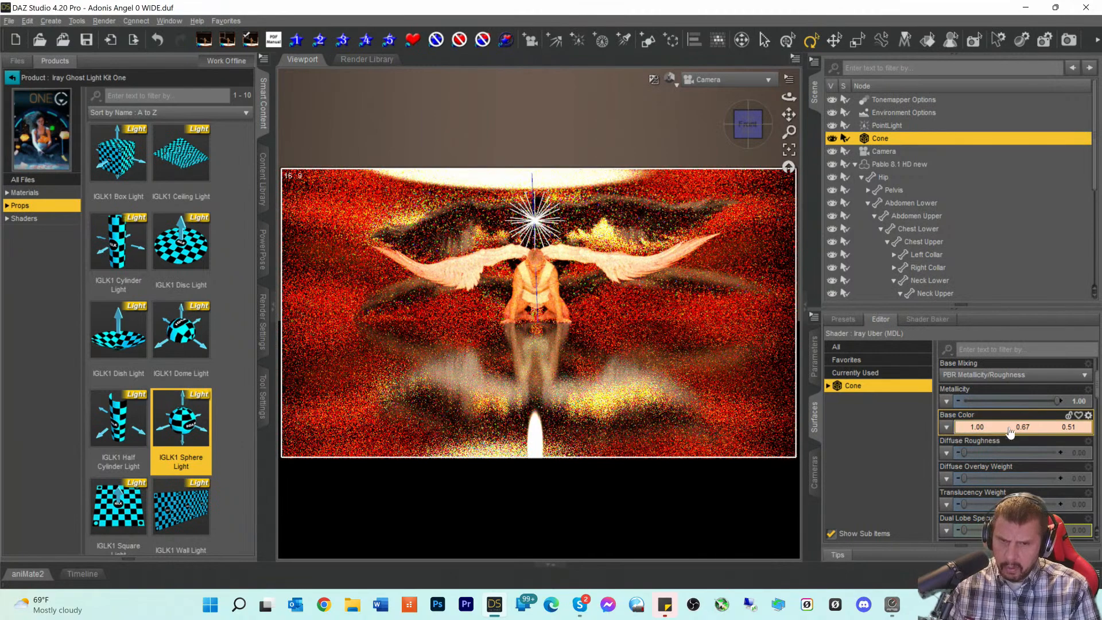
pyautogui.moveTo(977, 426); pyautogui.dragTo(965, 428)
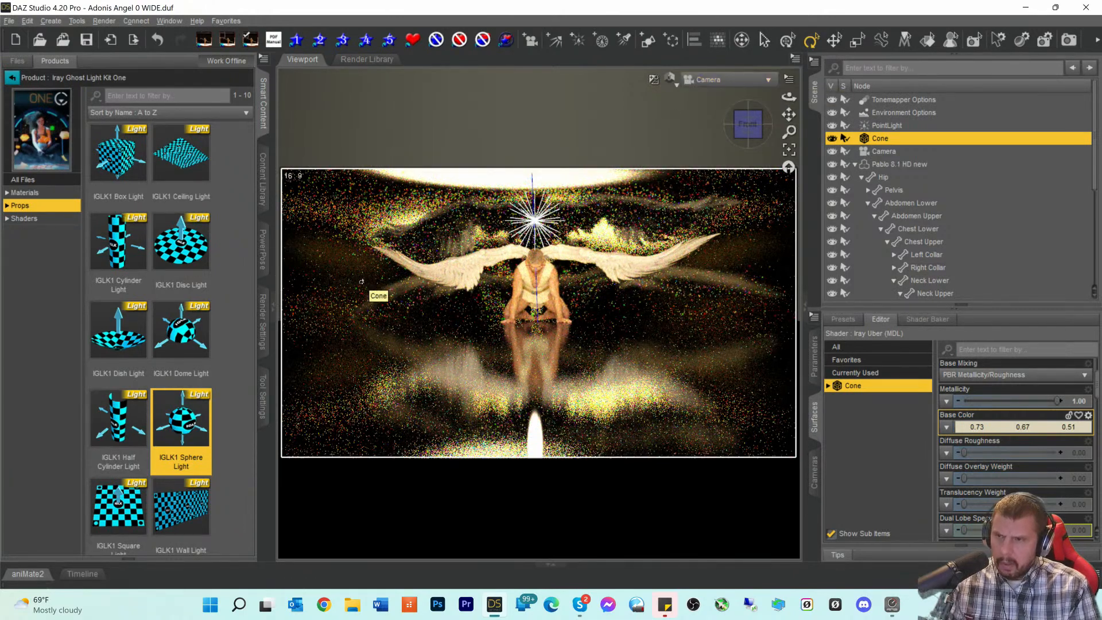
# - Save the scene, then retint the Cone's Base Color to 0.83, 0.62, 0.62
pyautogui.hotkey('ctrl', 's')
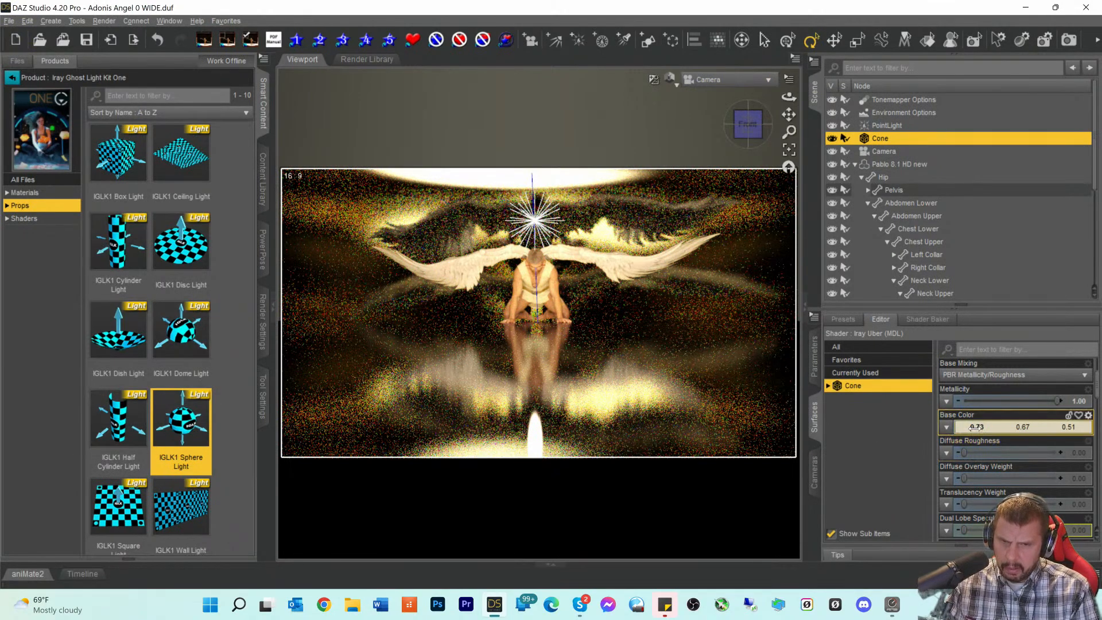
pyautogui.moveTo(976, 429); pyautogui.dragTo(998, 428)
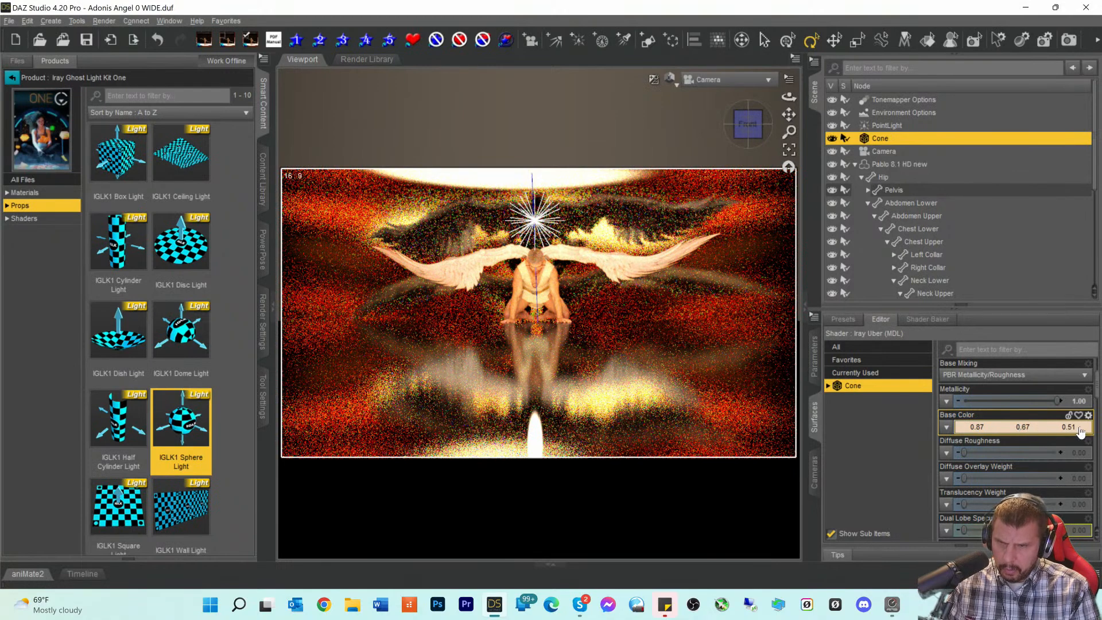
pyautogui.moveTo(1022, 427); pyautogui.dragTo(1079, 427)
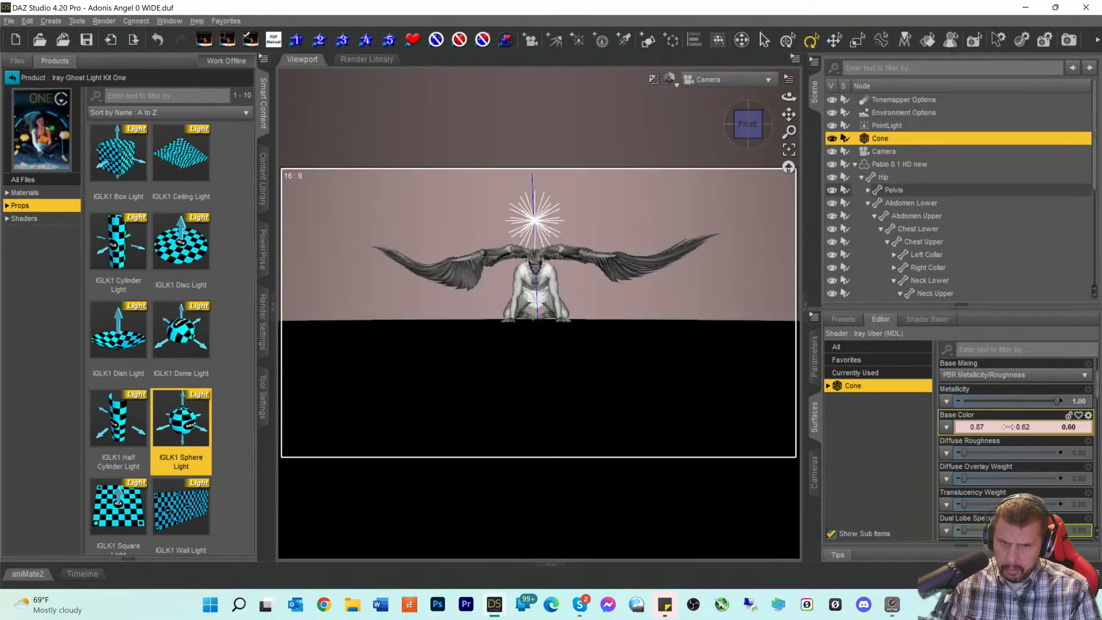
pyautogui.moveTo(976, 428); pyautogui.dragTo(956, 429)
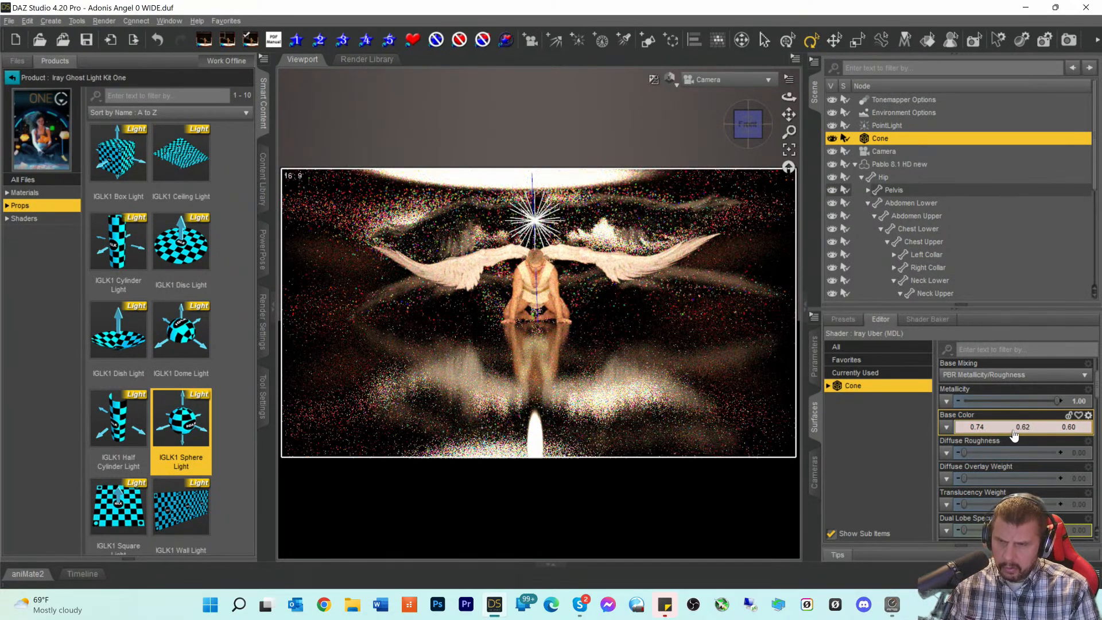
pyautogui.moveTo(993, 430); pyautogui.dragTo(1096, 430)
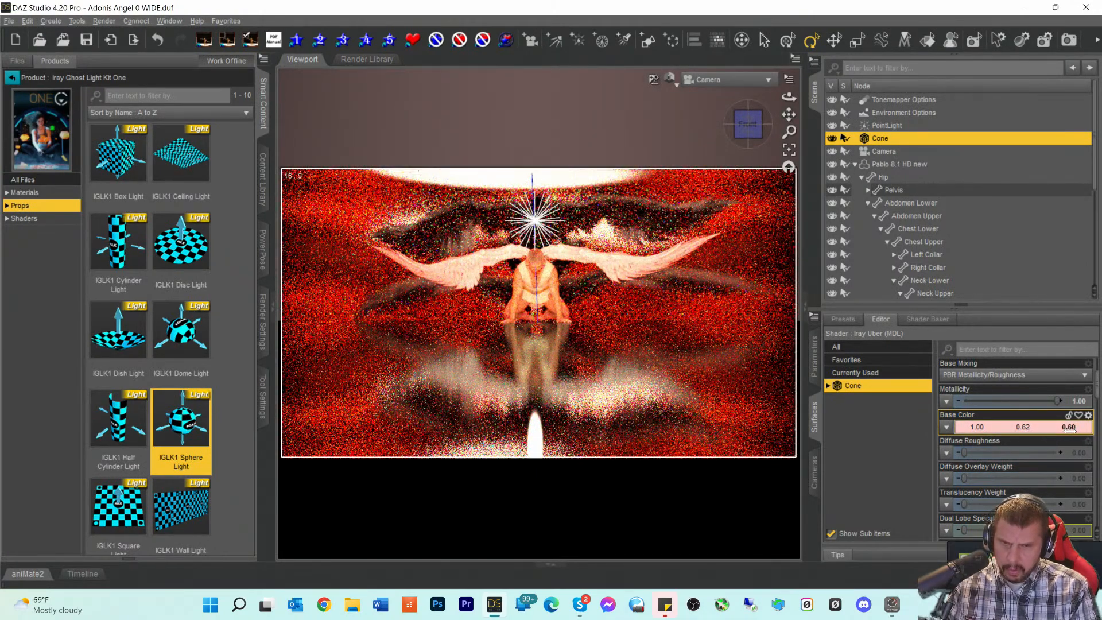
pyautogui.moveTo(1070, 430); pyautogui.dragTo(1085, 430)
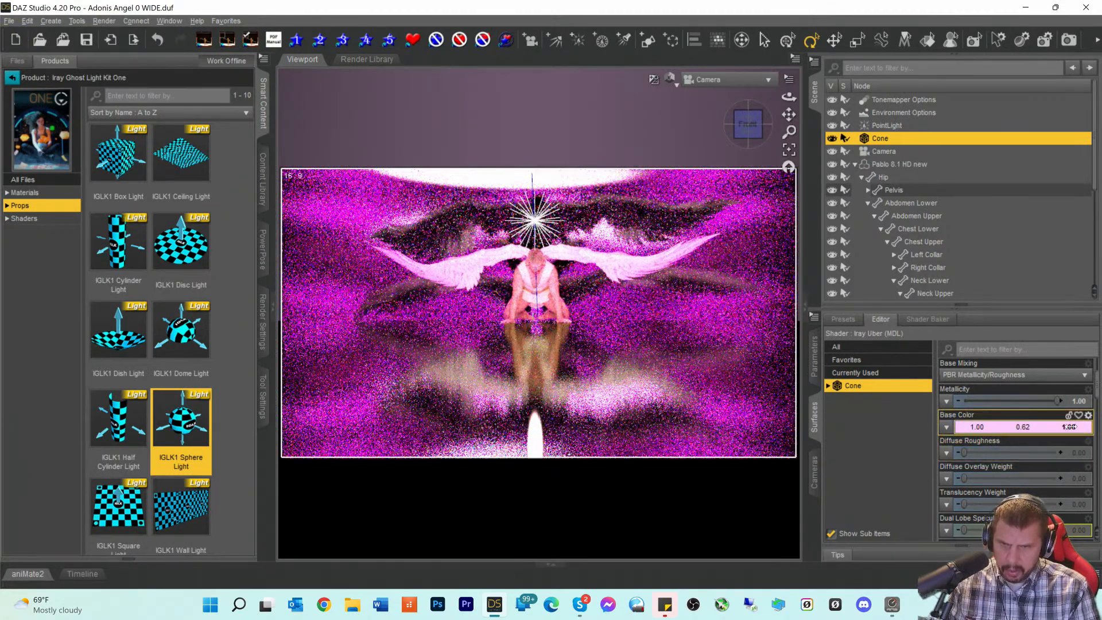
pyautogui.moveTo(1069, 427); pyautogui.dragTo(1060, 427)
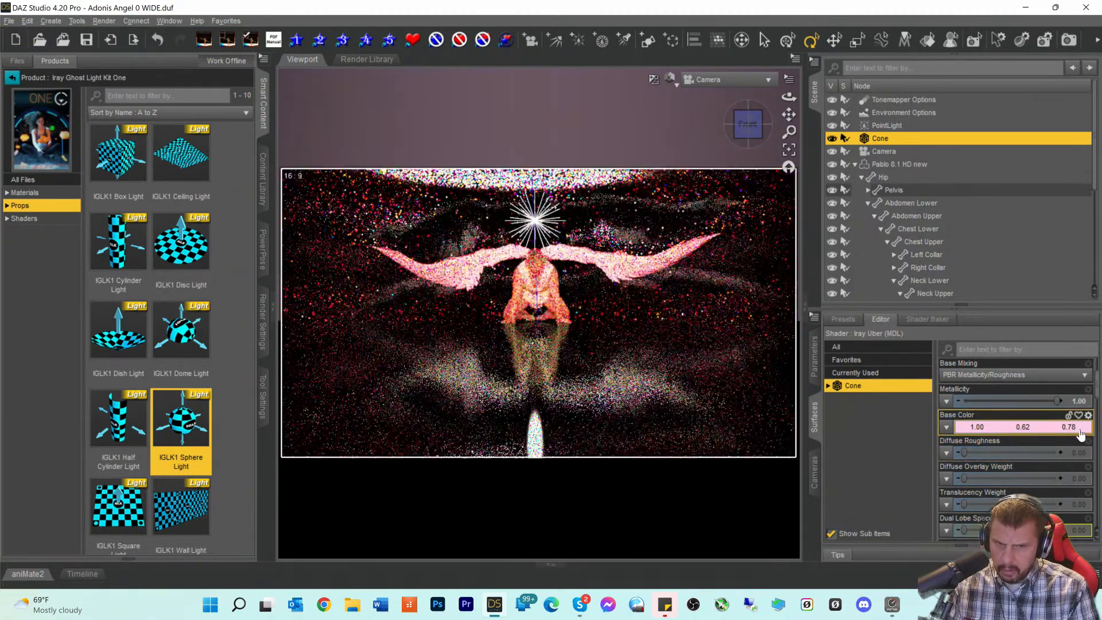
pyautogui.moveTo(1059, 429); pyautogui.dragTo(1040, 430)
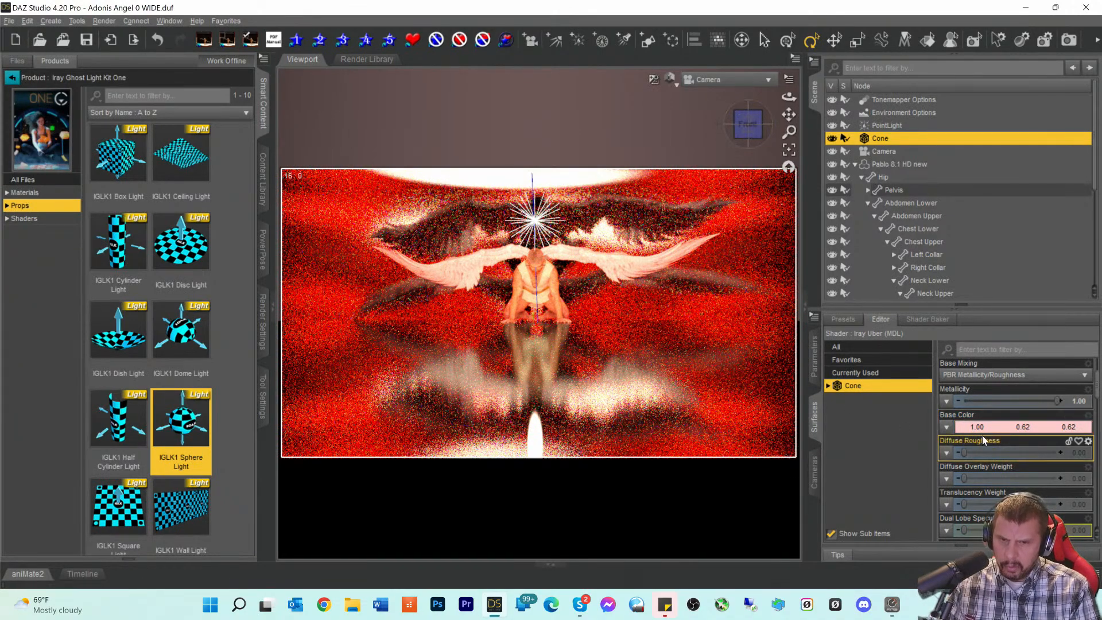
pyautogui.moveTo(979, 426); pyautogui.dragTo(959, 431)
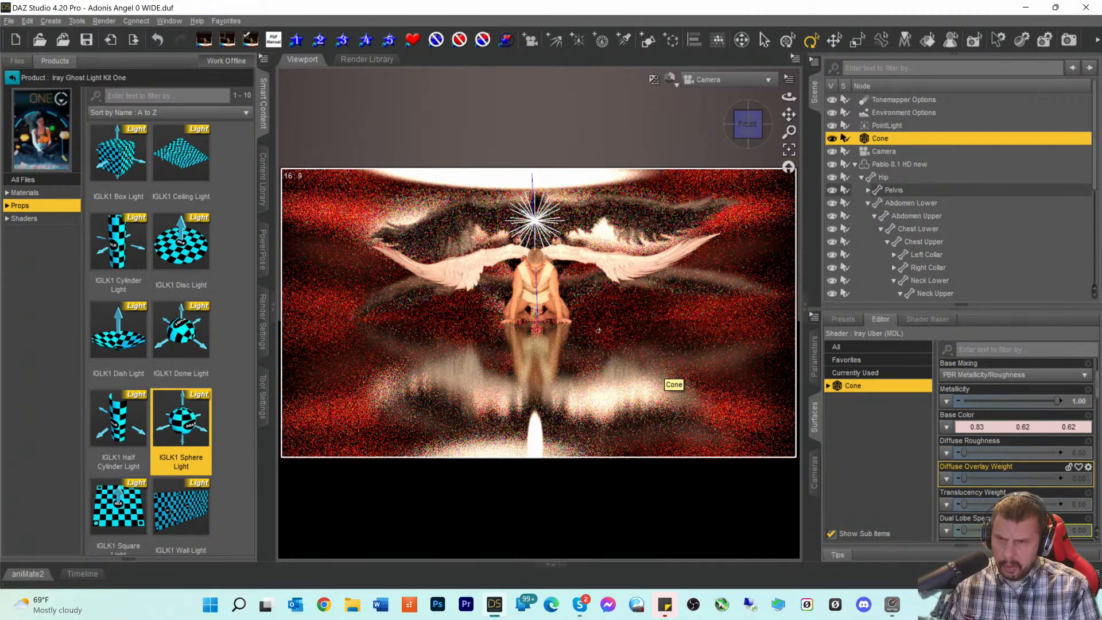
# - Search Smart Content for 'flushed' and select the Pablo 8.1 HD new figure
pyautogui.click(12, 77)
pyautogui.doubleClick(120, 82)
pyautogui.write('flushed')
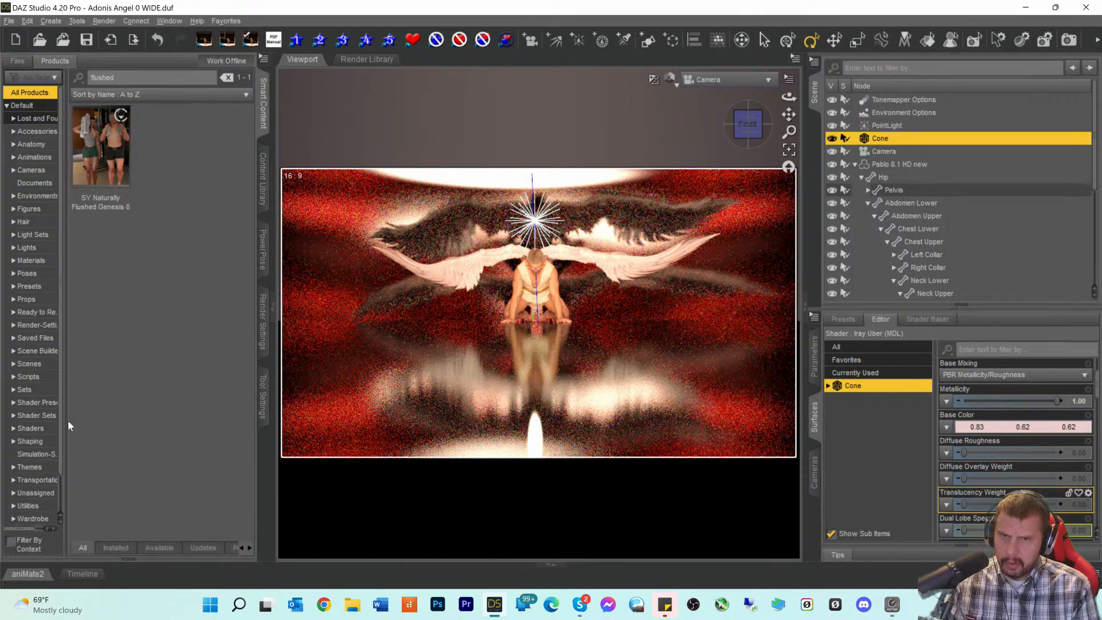
pyautogui.click(872, 166)
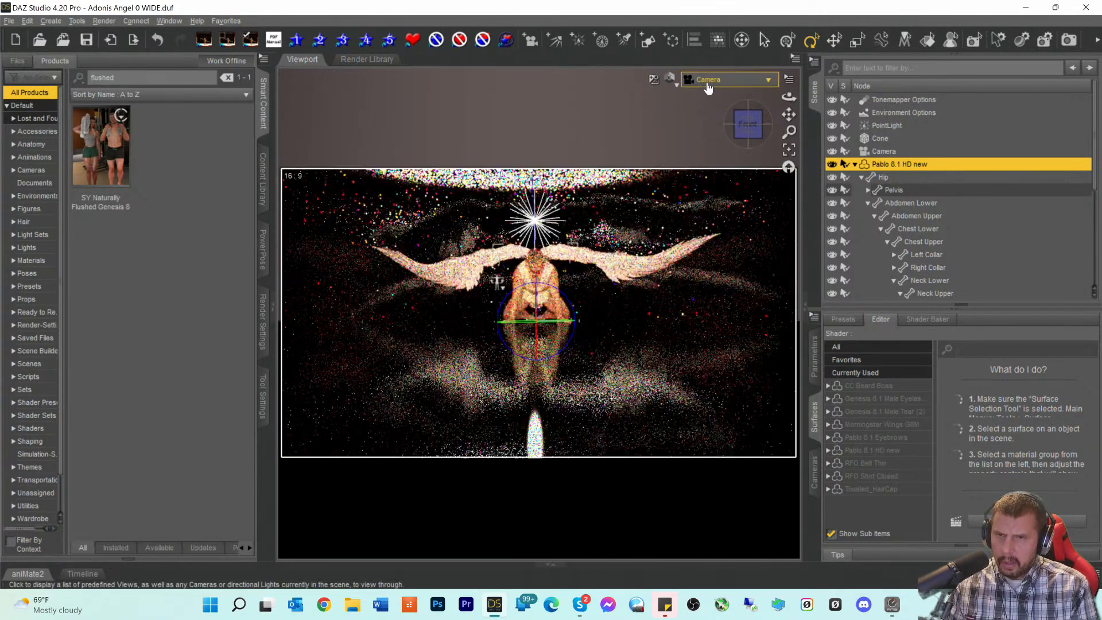
# - Frame a Perspective View close-up of the head, select Neck Lower, and use Texture Shaded
pyautogui.click(708, 80)
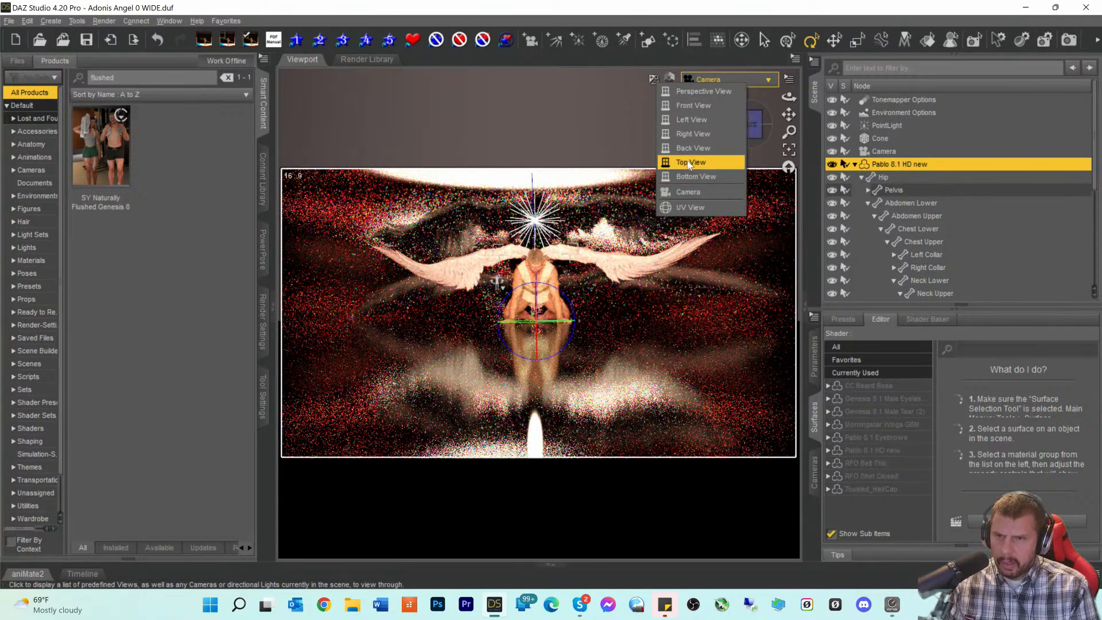
pyautogui.click(701, 91)
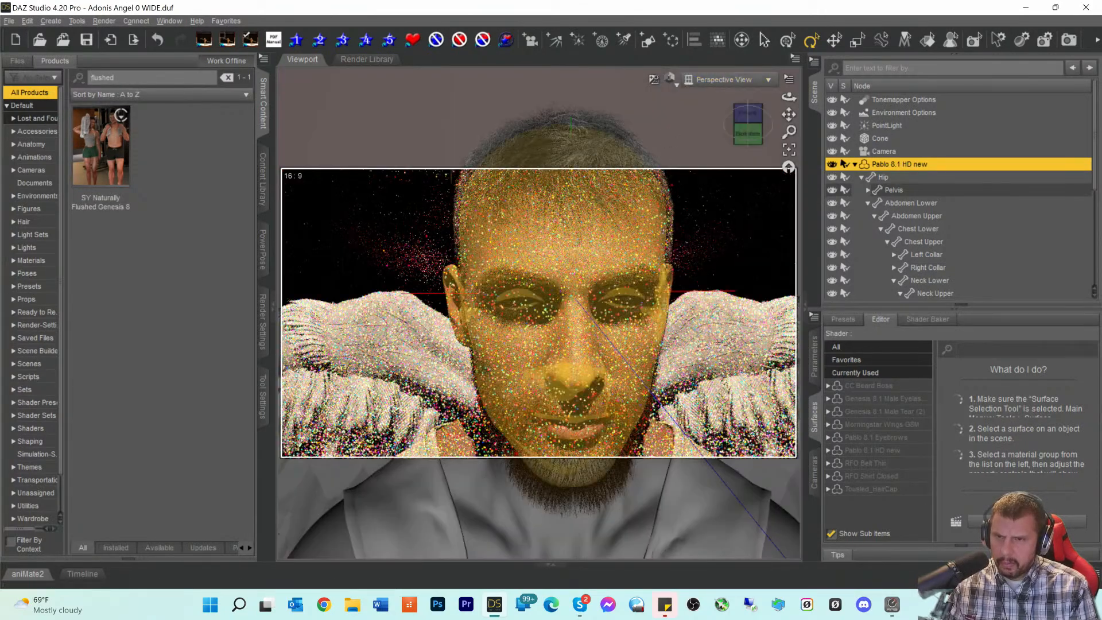
pyautogui.moveTo(749, 118); pyautogui.dragTo(714, 125)
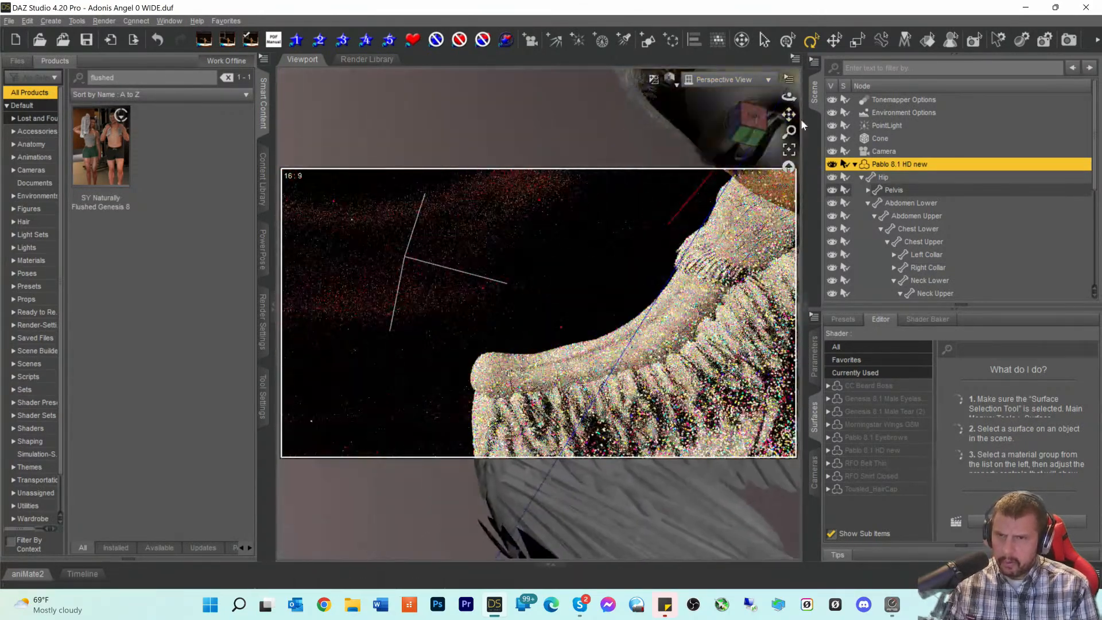
pyautogui.moveTo(789, 114); pyautogui.dragTo(746, 158)
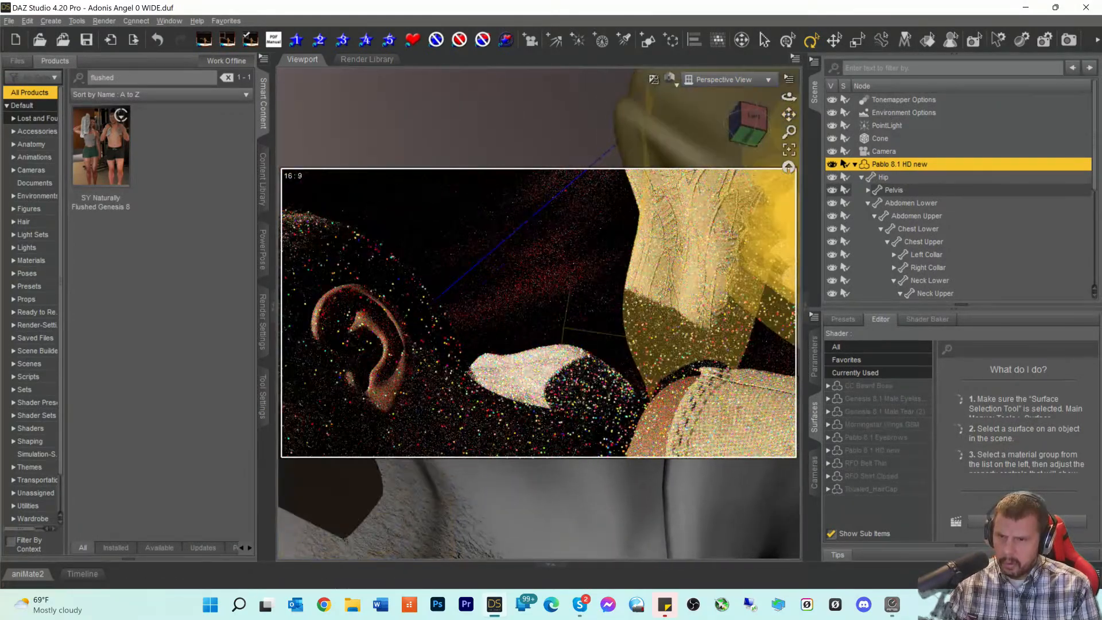
pyautogui.scroll(-6, 689, 264)
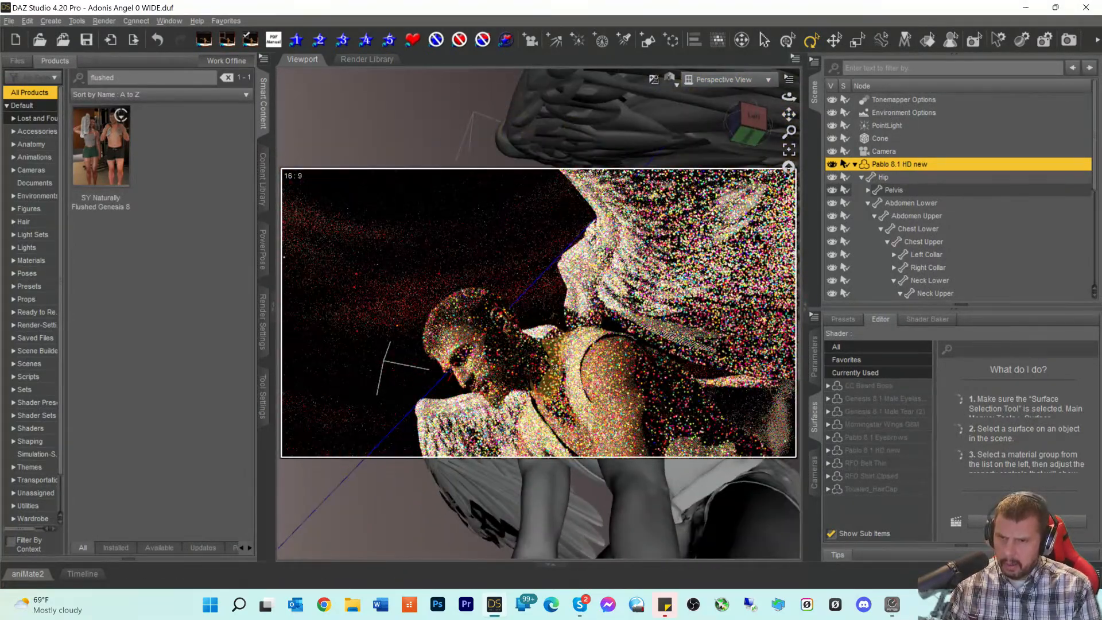
pyautogui.click(553, 317)
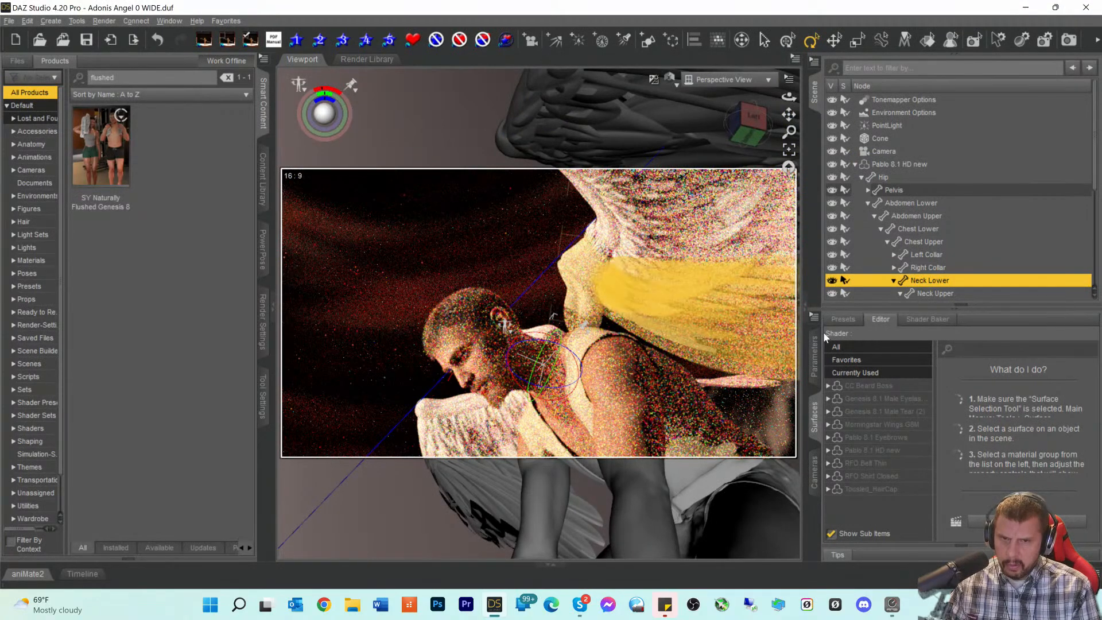
pyautogui.click(671, 80)
pyautogui.click(660, 199)
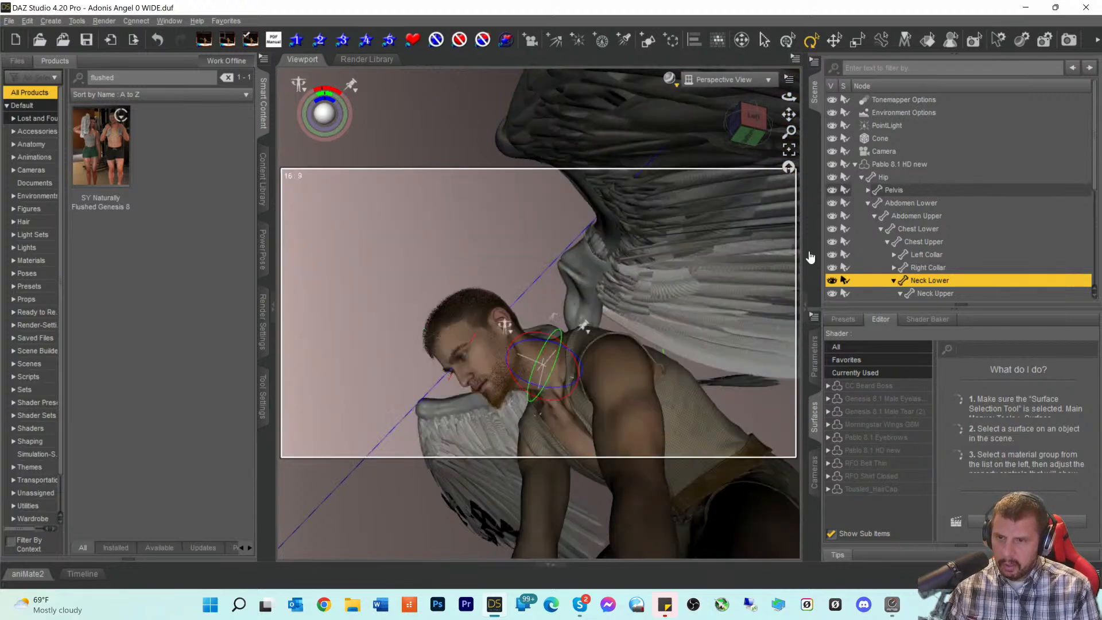
# - Retune the neck and head bends, with Head about -6.80 and Neck Upper -18.67
pyautogui.click(814, 359)
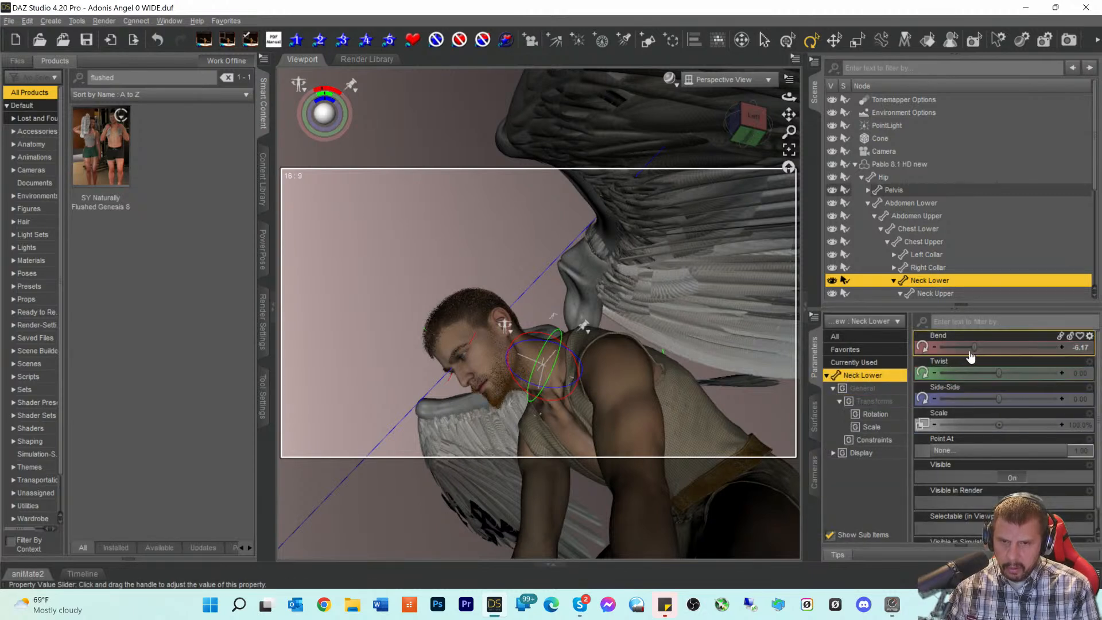
pyautogui.moveTo(974, 347); pyautogui.dragTo(934, 349)
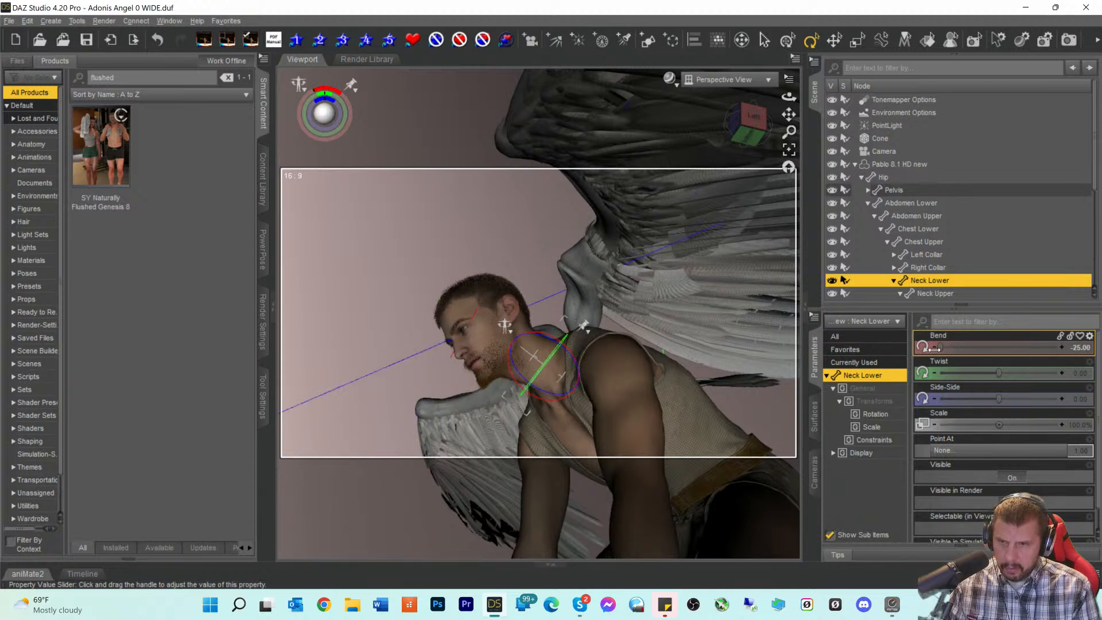
pyautogui.click(926, 294)
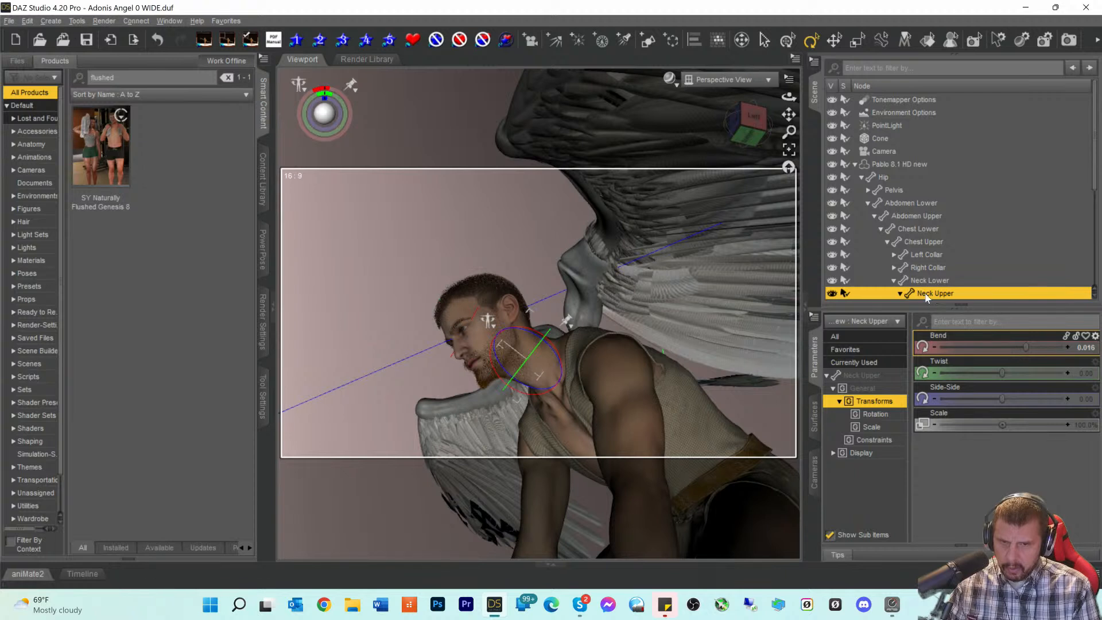
pyautogui.scroll(-2, 930, 270)
pyautogui.click(930, 269)
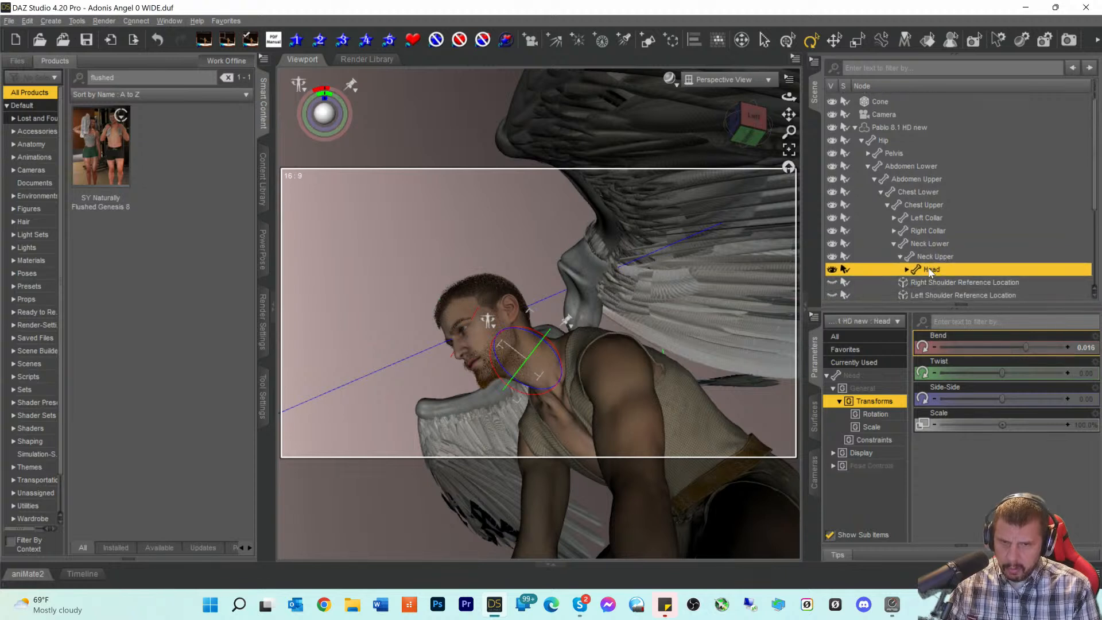
pyautogui.moveTo(996, 350); pyautogui.dragTo(972, 350)
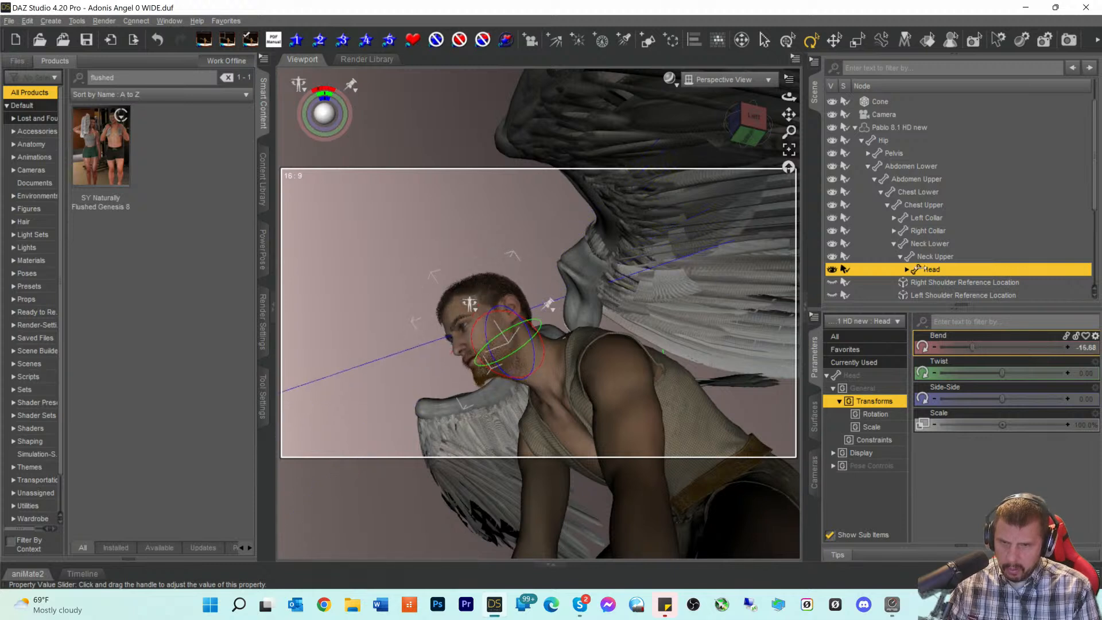
pyautogui.click(928, 244)
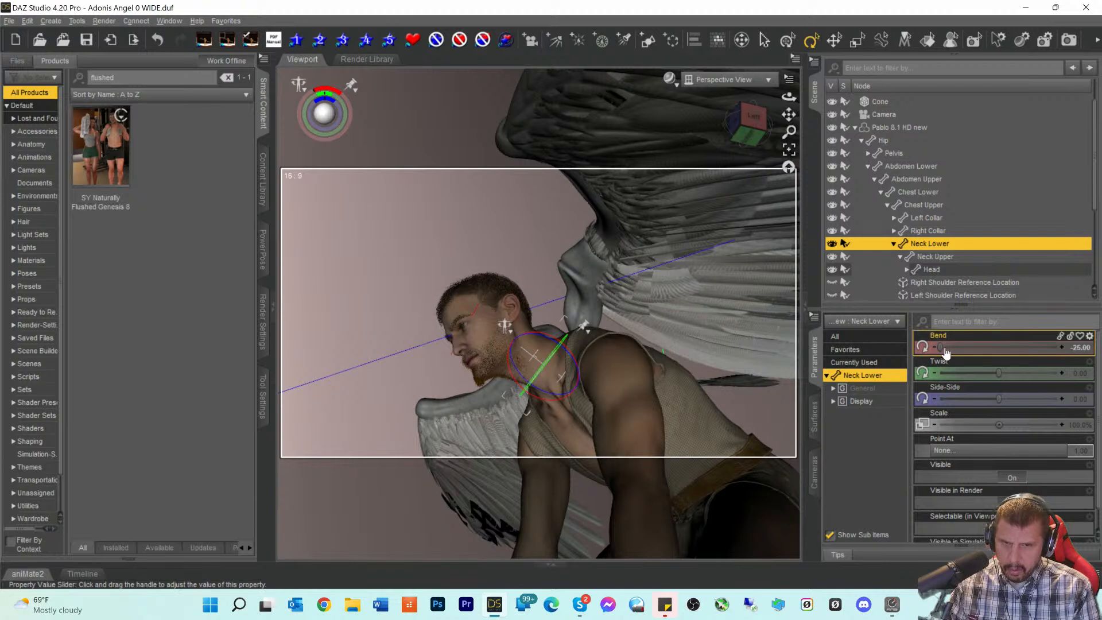
pyautogui.click(931, 257)
pyautogui.moveTo(1040, 350); pyautogui.dragTo(967, 350)
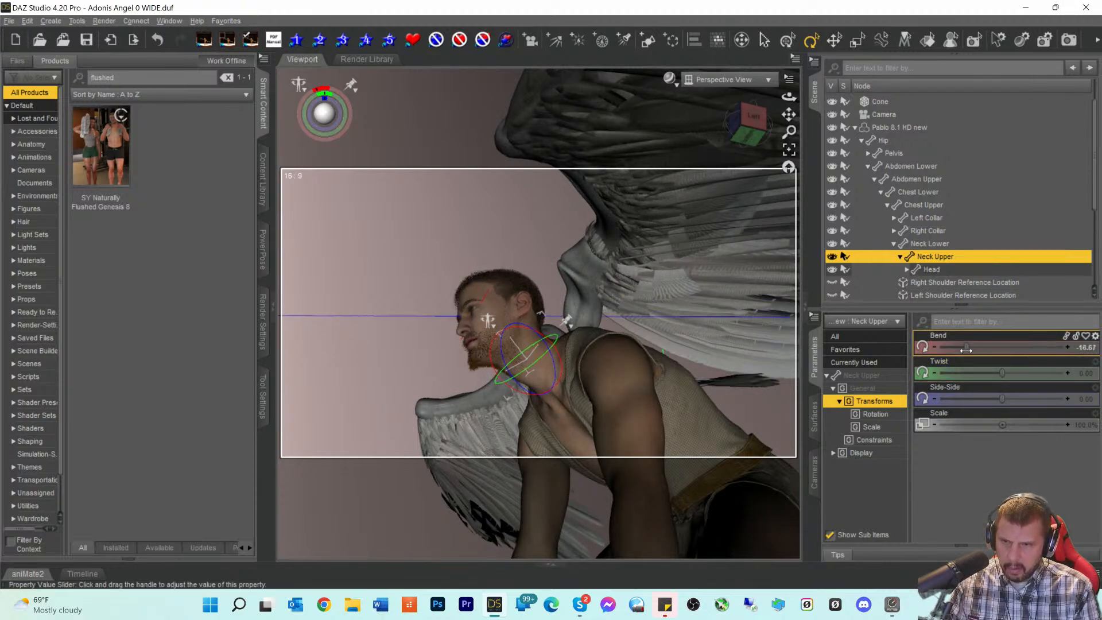
# - Switch the viewport to the scene Camera and save the scene
pyautogui.click(713, 78)
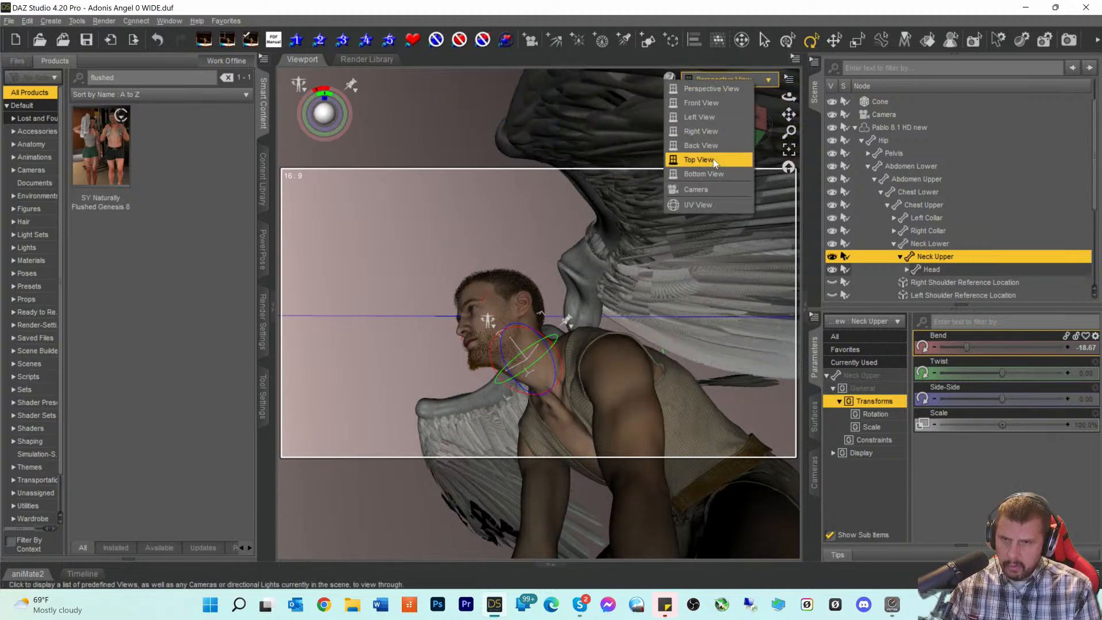
pyautogui.click(712, 89)
pyautogui.click(714, 81)
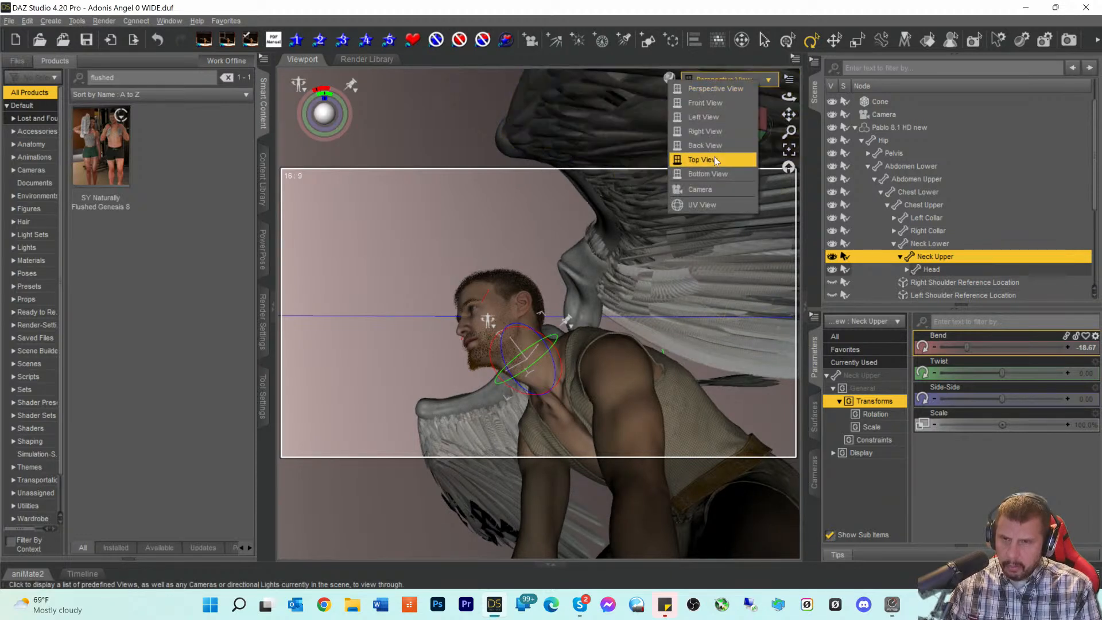
pyautogui.click(731, 192)
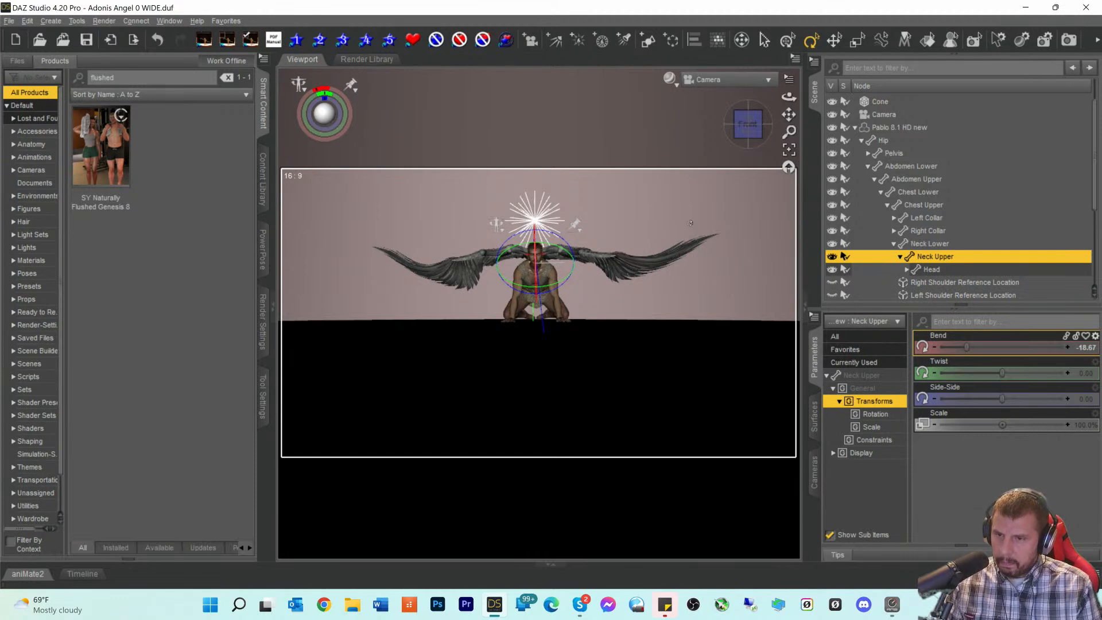
pyautogui.hotkey('ctrl', 's')
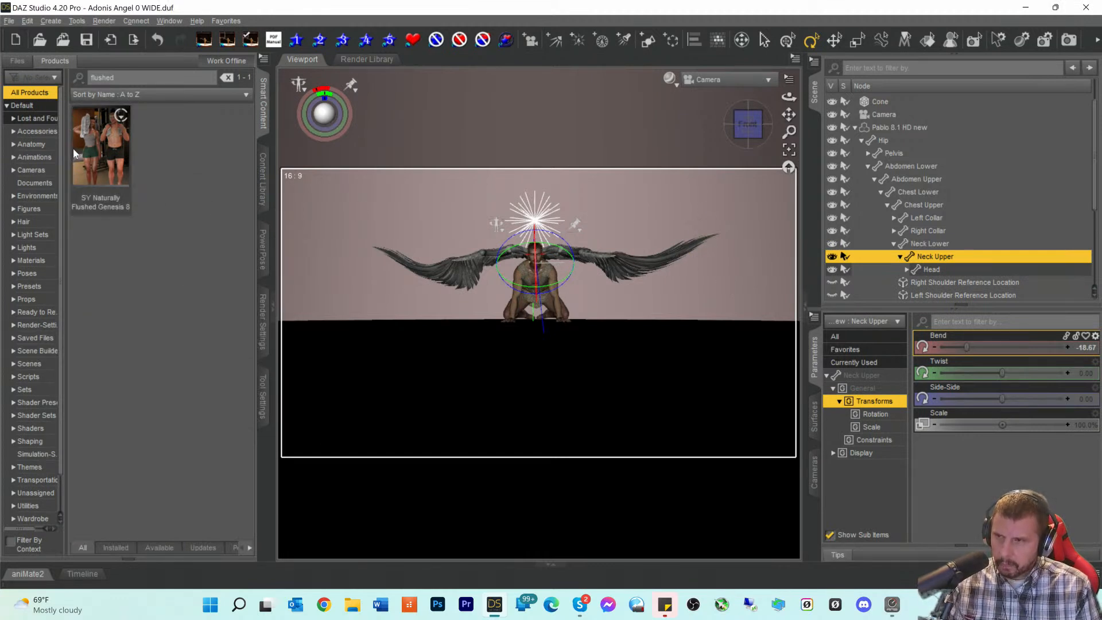
# - Apply the SY Naturally Flushed Cheeks 01 high translucency male preset to Pablo 8.1 HD new
pyautogui.click(903, 128)
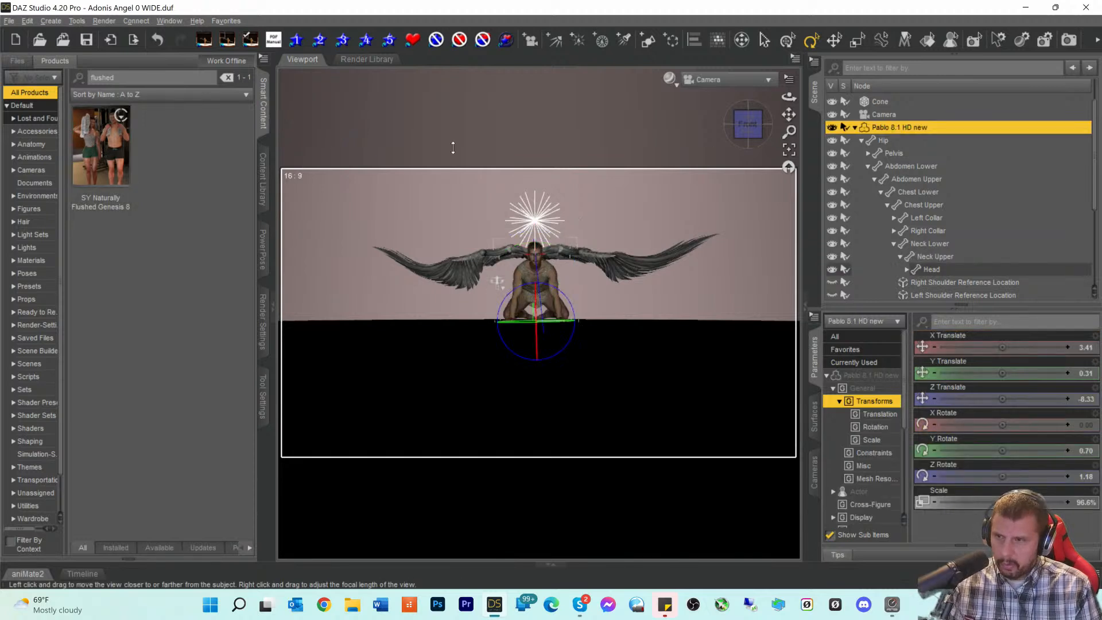
pyautogui.click(110, 150)
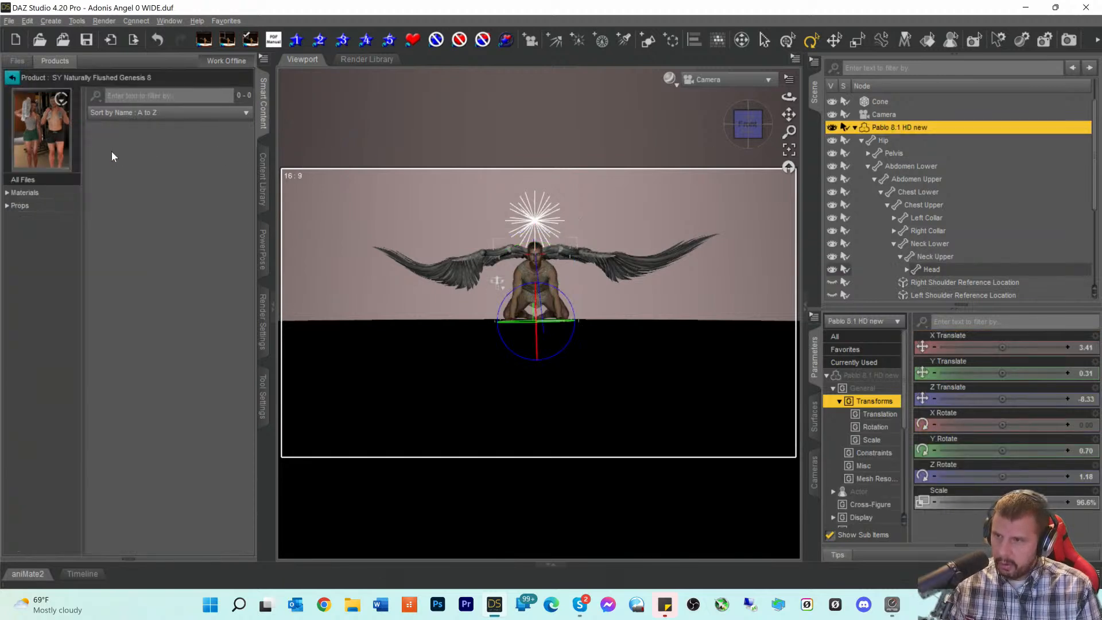
pyautogui.click(22, 194)
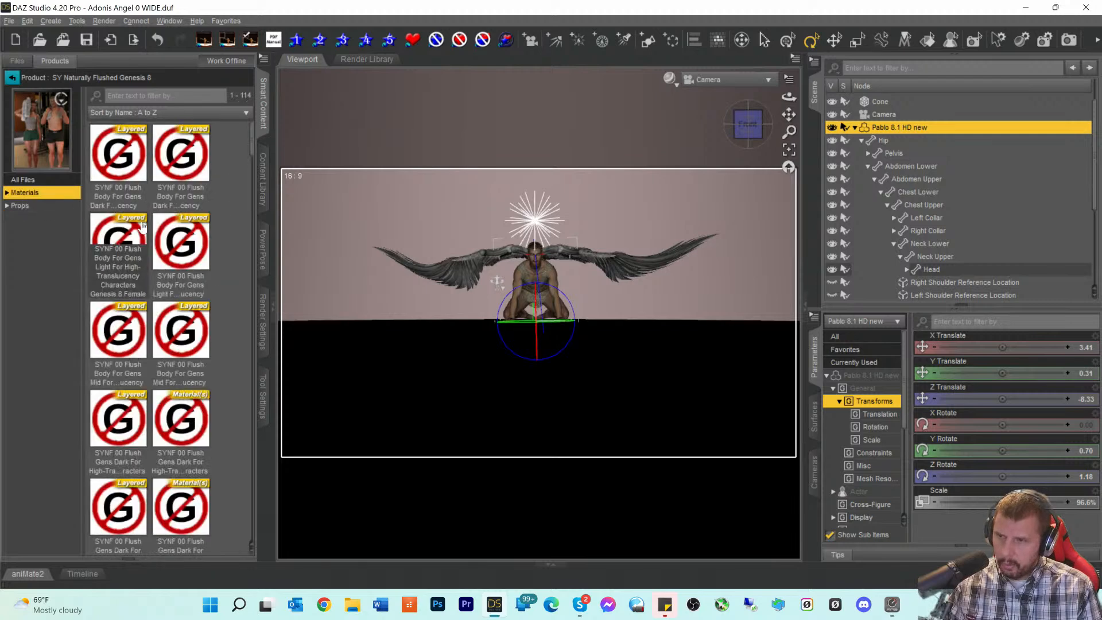
pyautogui.scroll(-10, 142, 229)
pyautogui.scroll(5, 149, 241)
pyautogui.scroll(1, 155, 251)
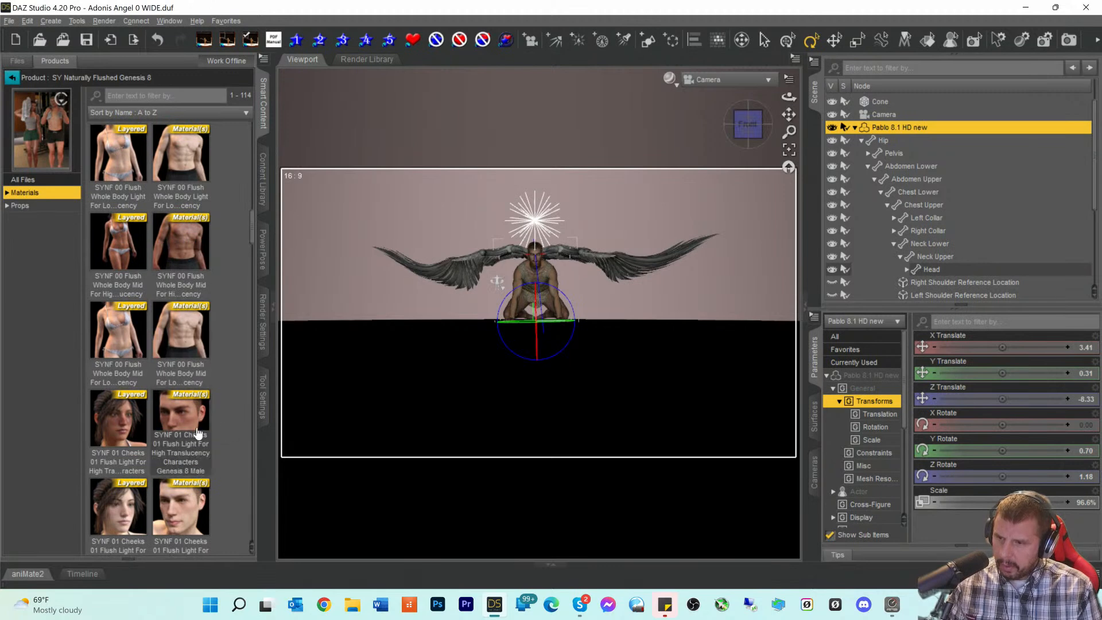
pyautogui.scroll(-6, 190, 423)
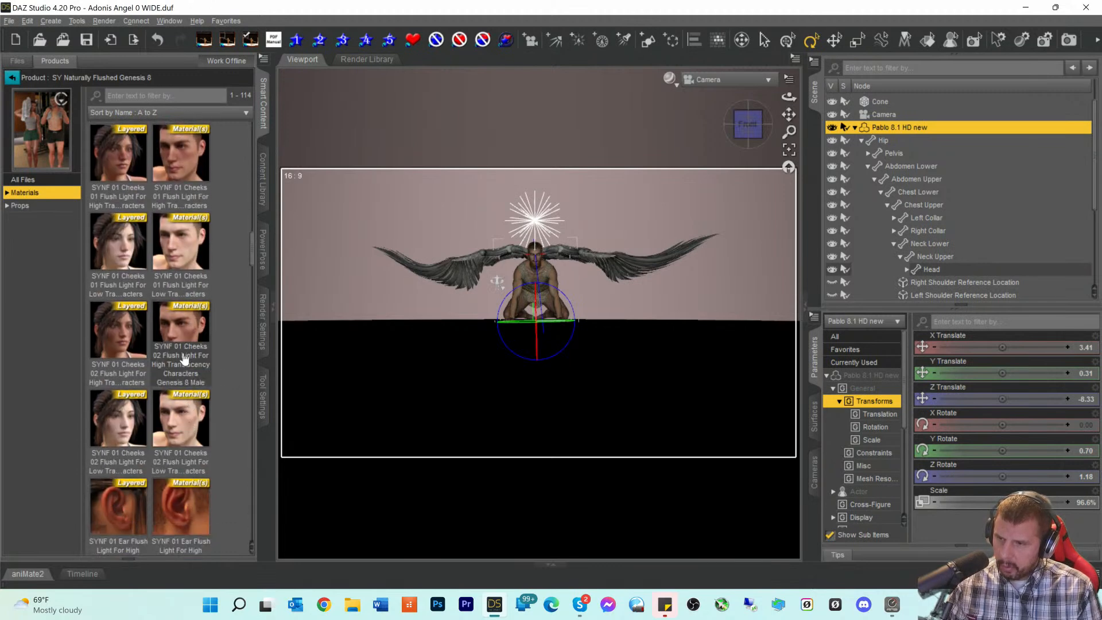
pyautogui.scroll(6, 180, 353)
pyautogui.click(173, 417)
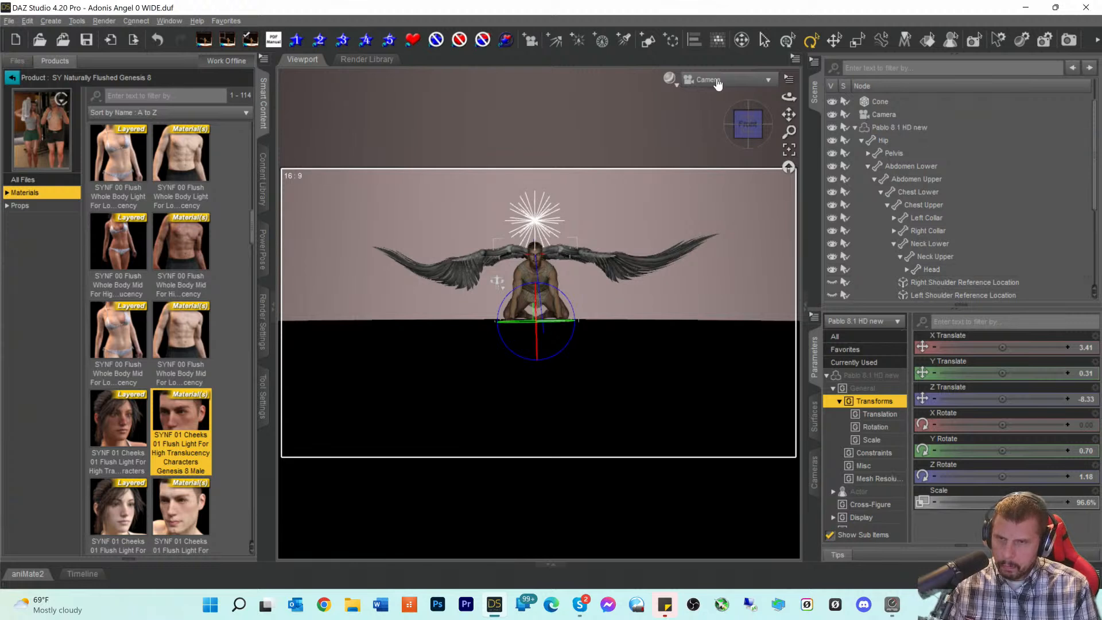
# - Frame a front Perspective View close-up of the angel's face and preview it with NVIDIA Iray
pyautogui.click(716, 80)
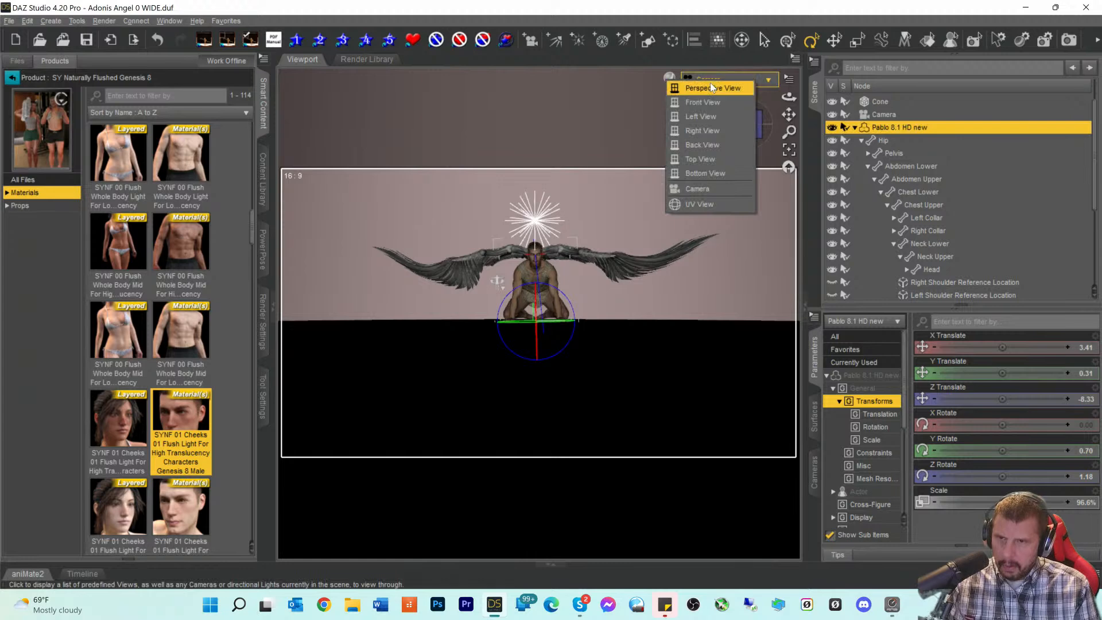
pyautogui.click(712, 87)
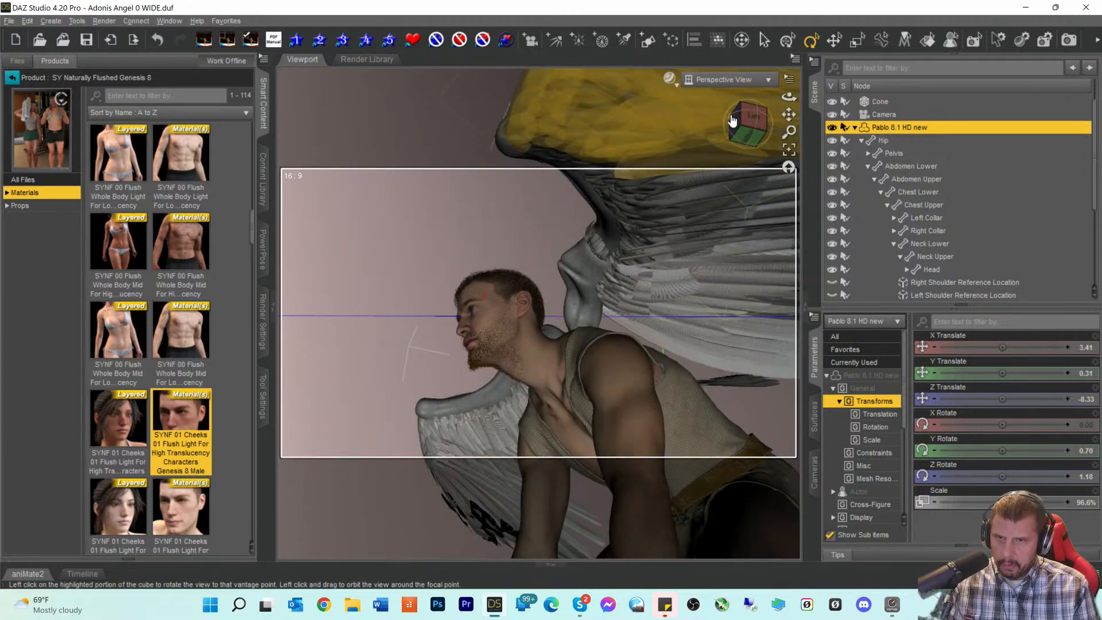
pyautogui.click(747, 128)
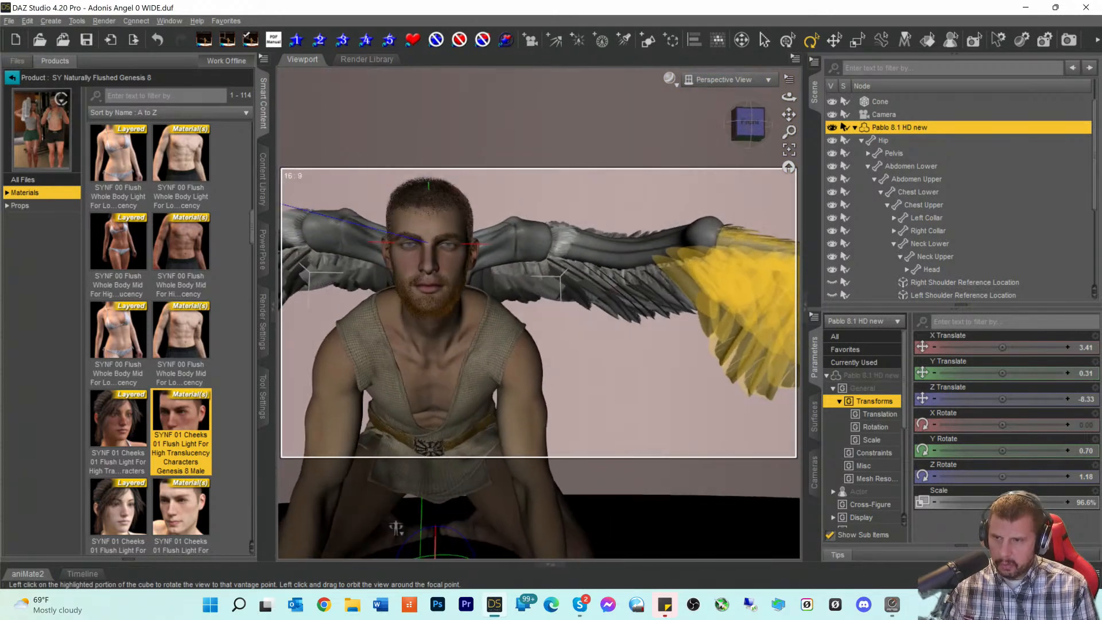
pyautogui.click(749, 131)
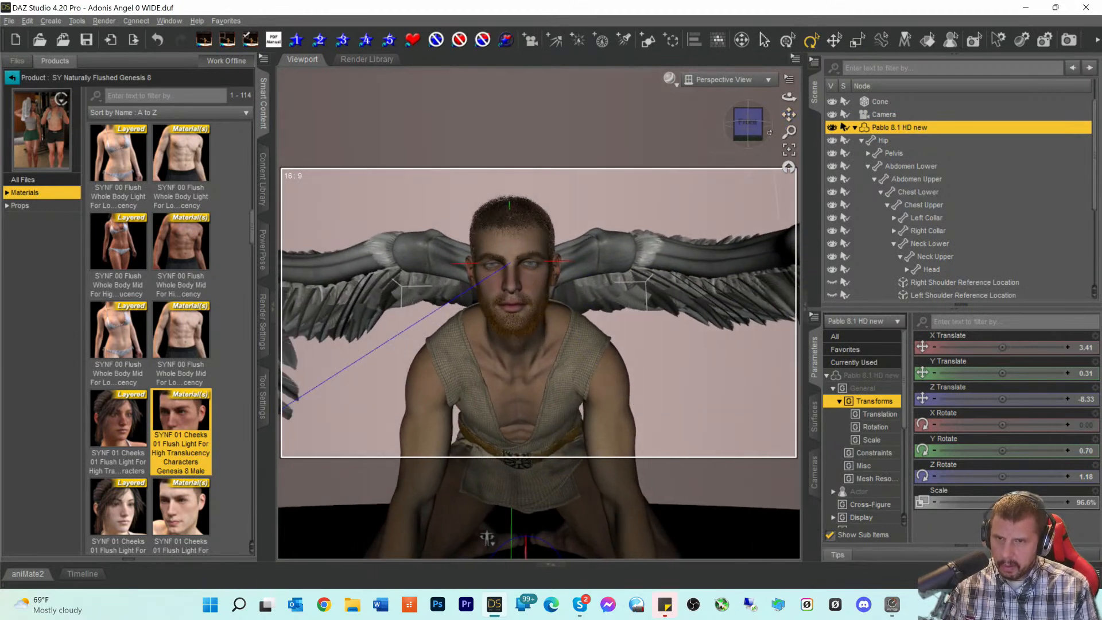
pyautogui.moveTo(791, 112); pyautogui.dragTo(731, 168)
pyautogui.scroll(5, 731, 167)
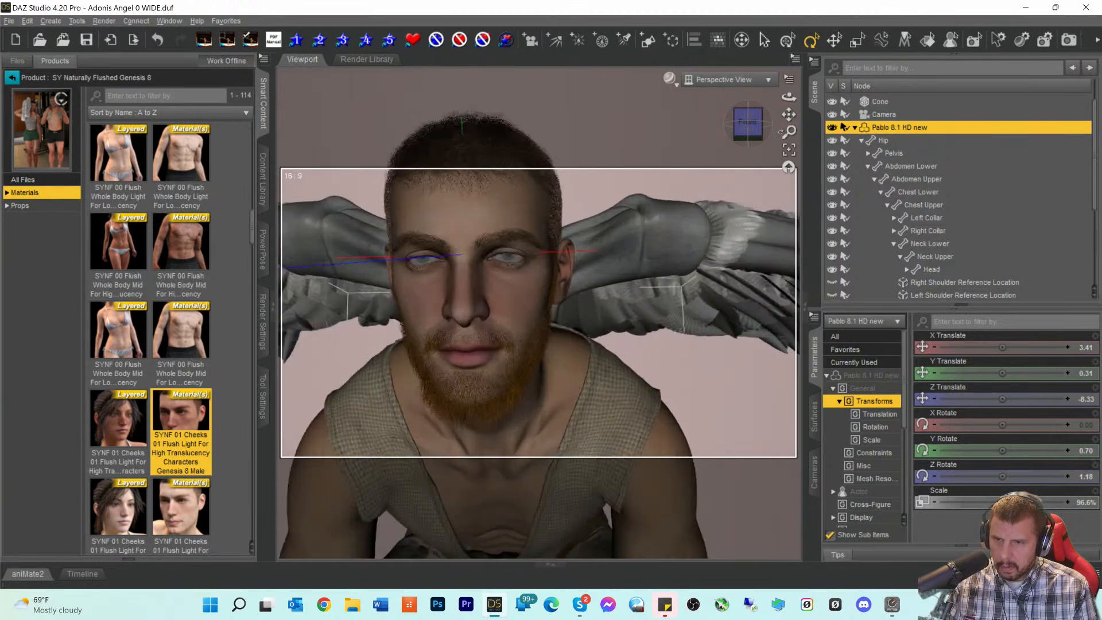
pyautogui.click(764, 122)
pyautogui.moveTo(763, 122); pyautogui.dragTo(794, 114)
pyautogui.click(669, 79)
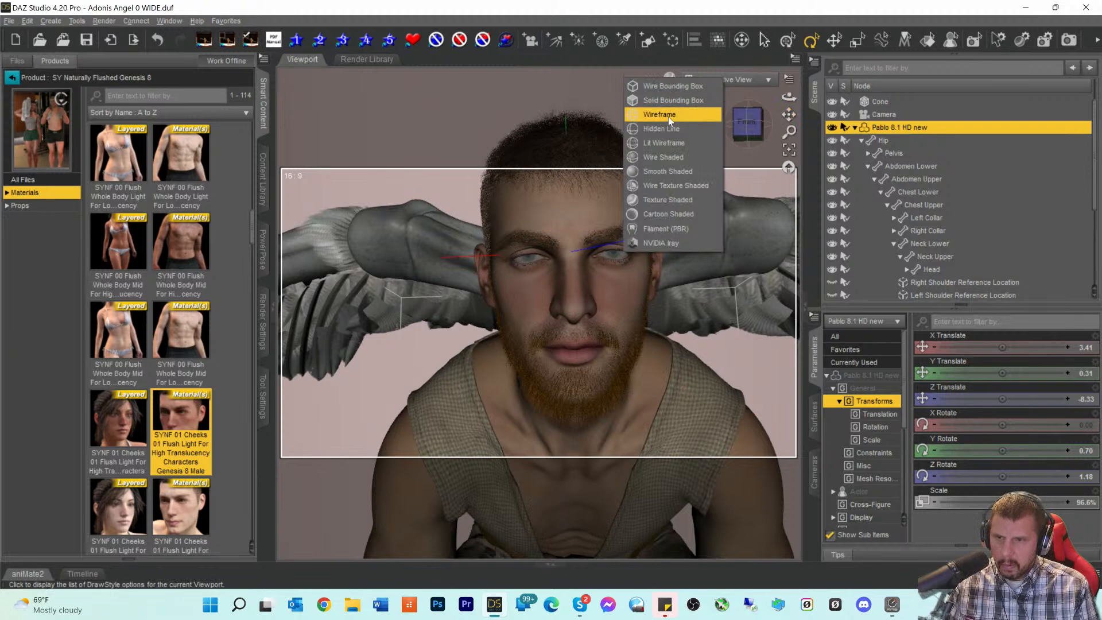
pyautogui.click(647, 240)
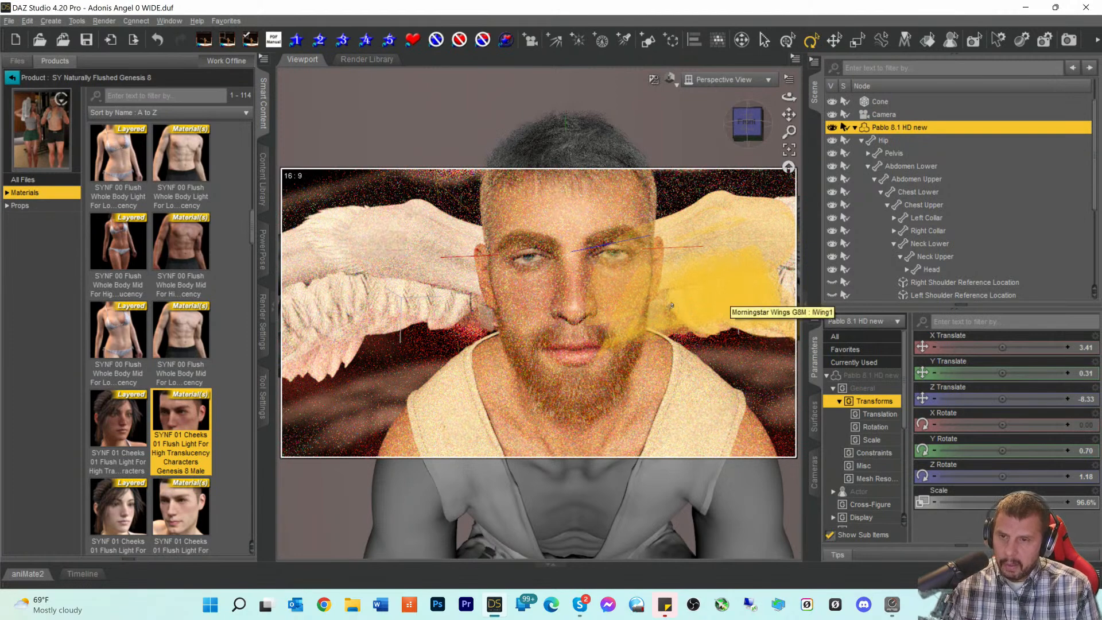
# - Select the Pablo figure's Face surface in Surfaces and list its Base Color image choices
pyautogui.moveTo(208, 422)
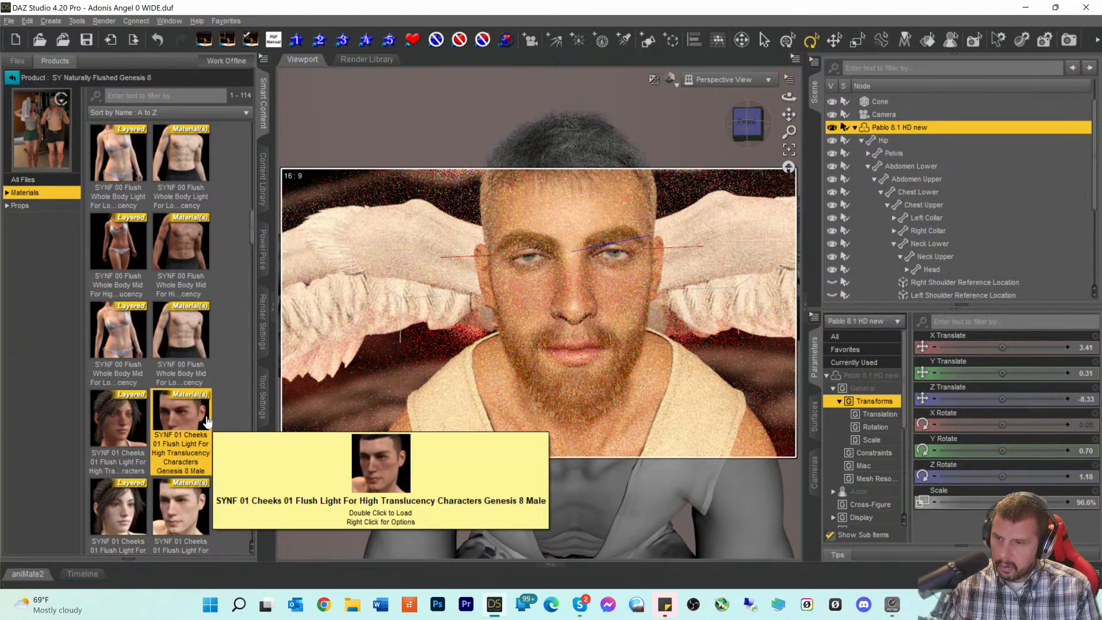
pyautogui.scroll(-3, 189, 405)
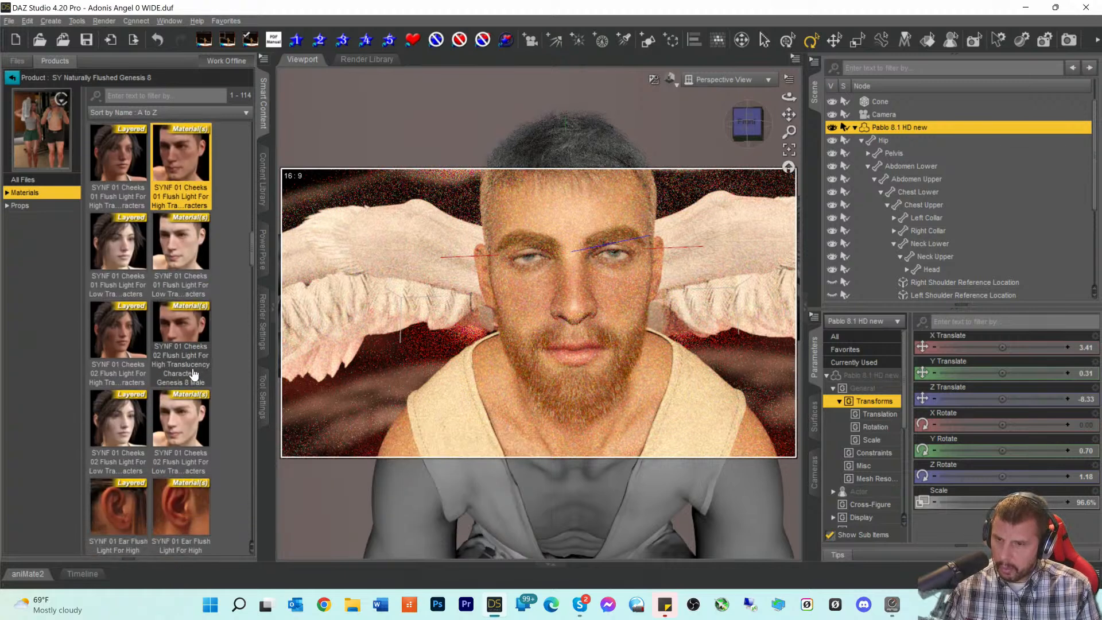
pyautogui.click(864, 378)
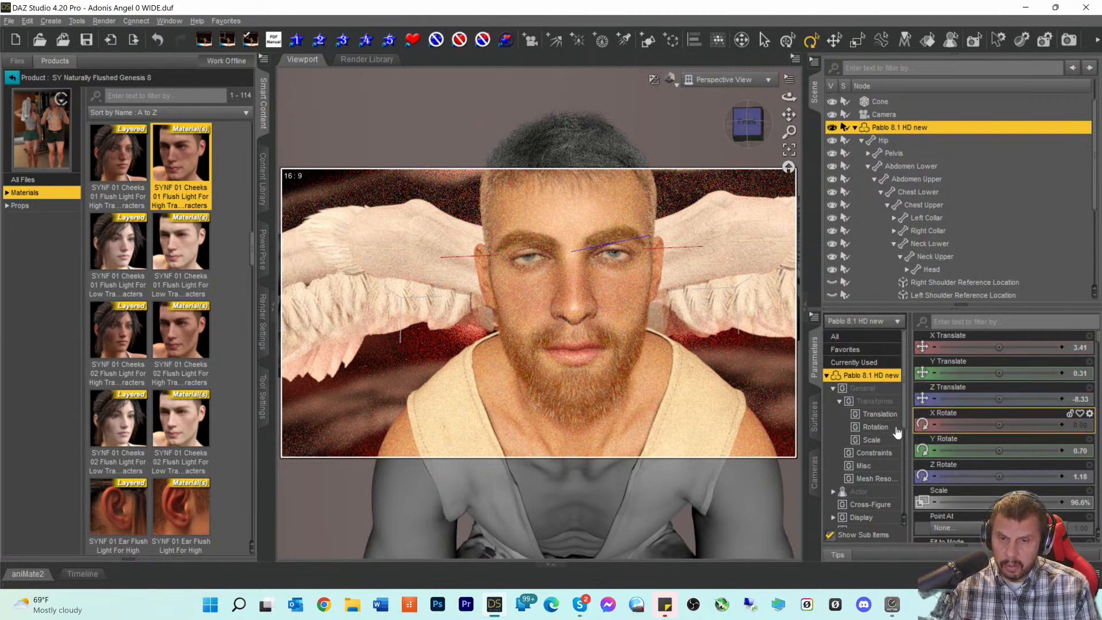
pyautogui.click(815, 428)
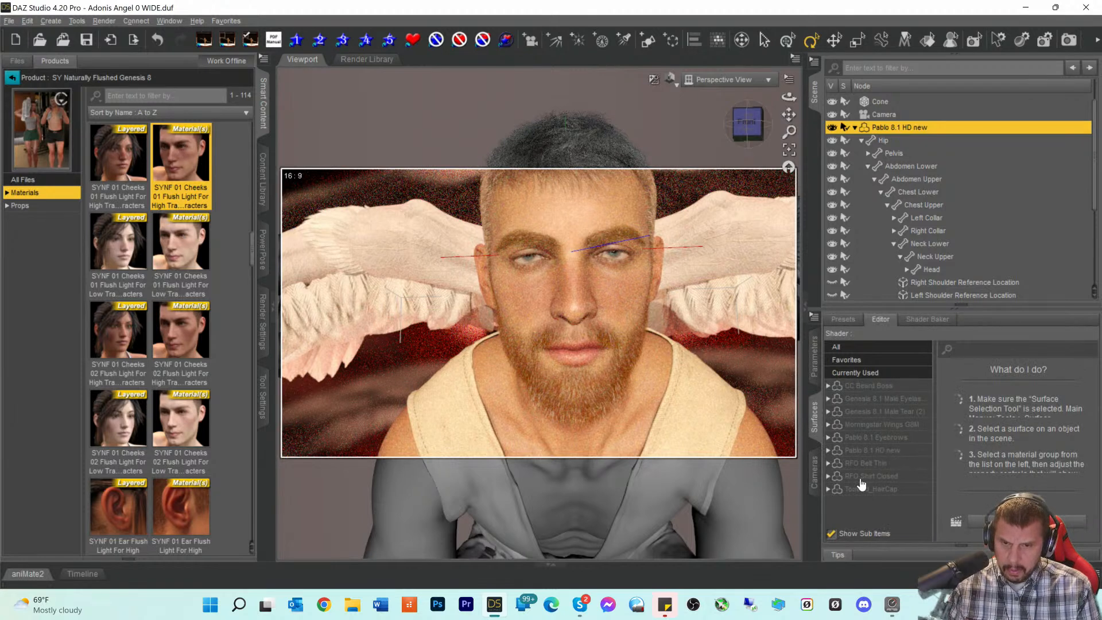
pyautogui.click(864, 452)
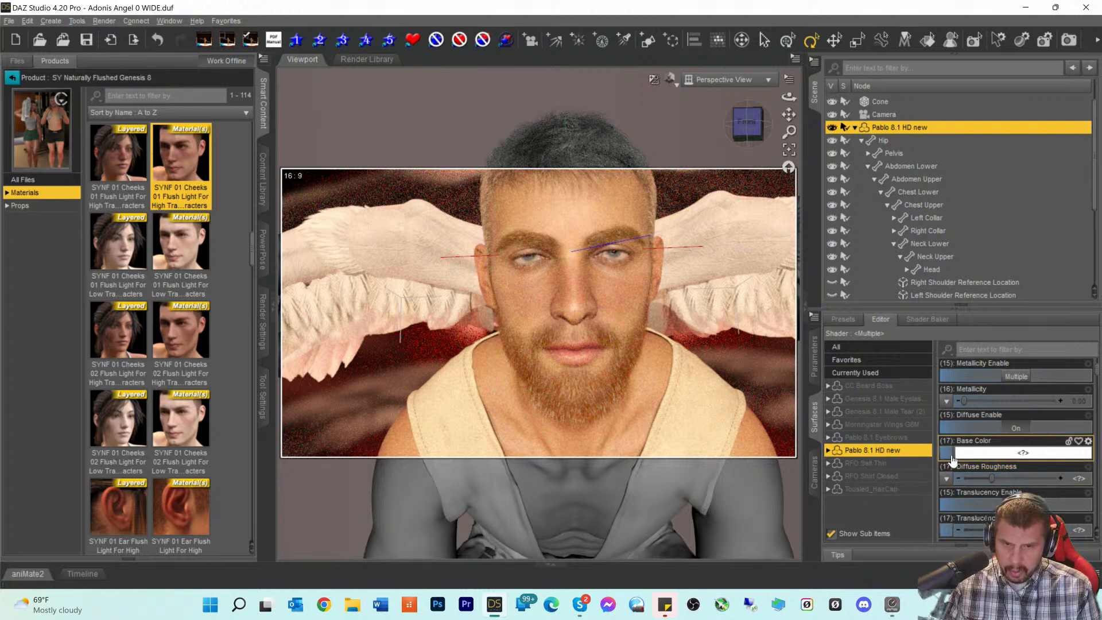
pyautogui.click(829, 451)
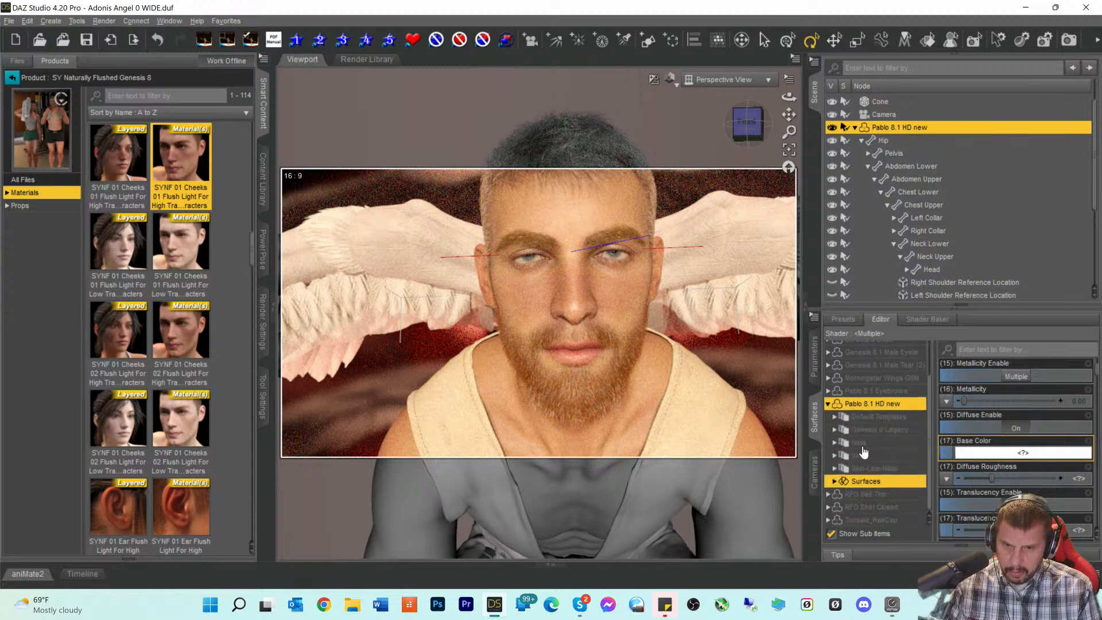
pyautogui.click(834, 481)
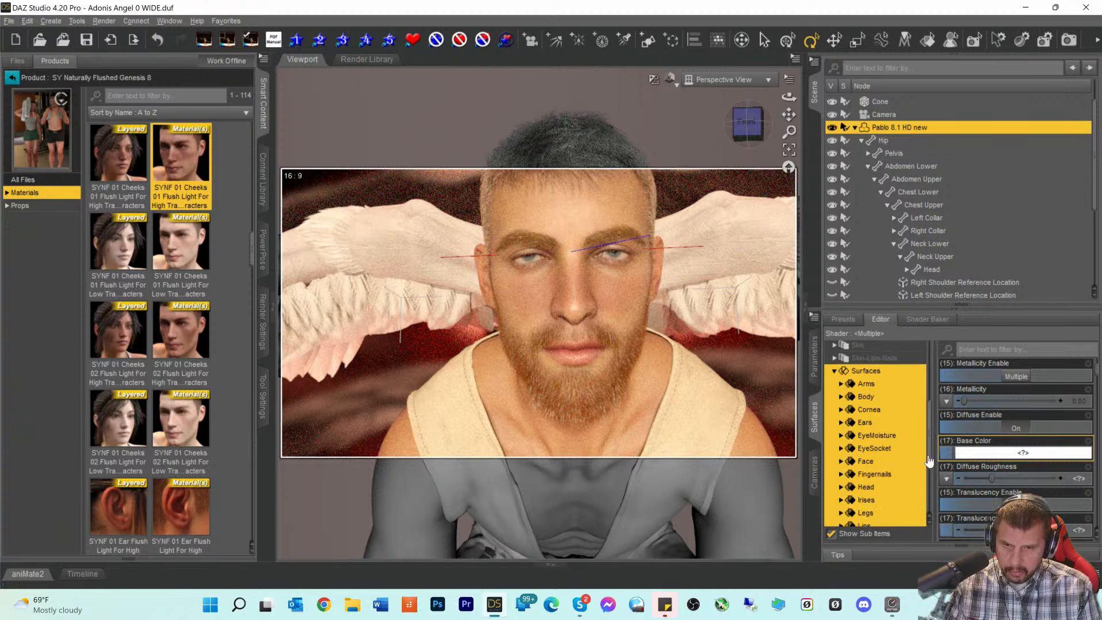
pyautogui.click(863, 463)
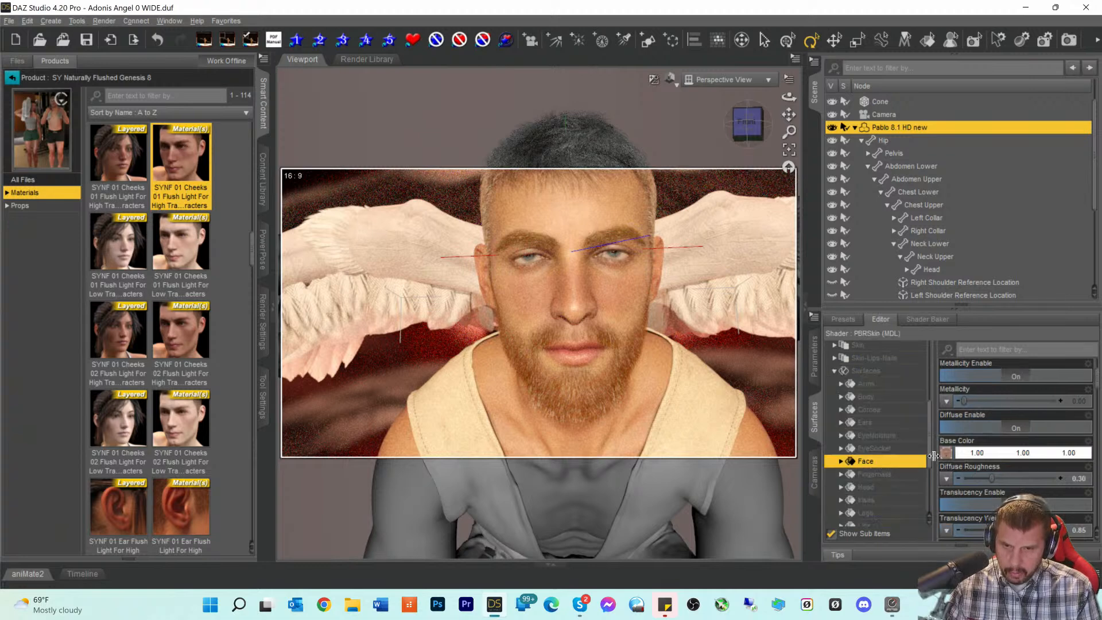
pyautogui.click(944, 453)
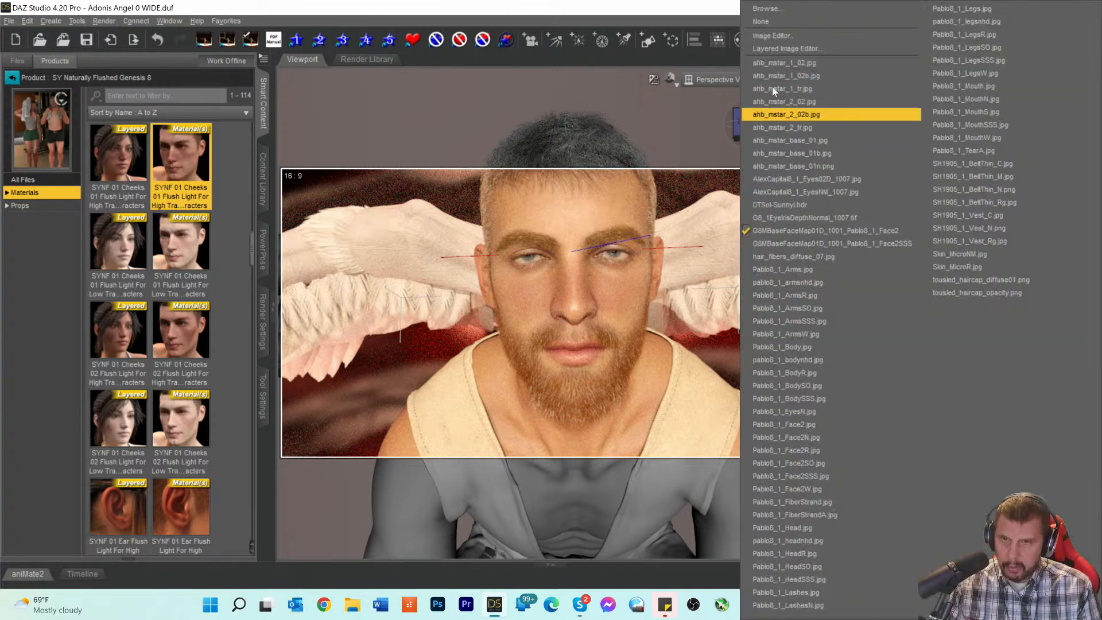
# - In the Layered Image Editor, lower the cheek flush layer to 18.9% opacity and accept
pyautogui.click(762, 47)
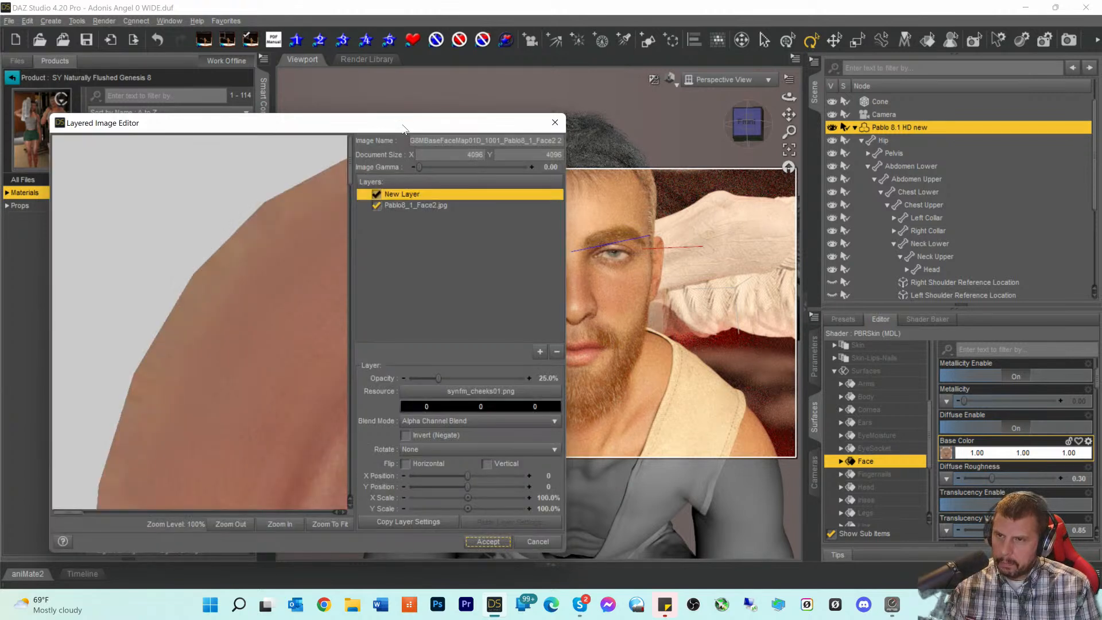
pyautogui.moveTo(403, 124); pyautogui.dragTo(353, 109)
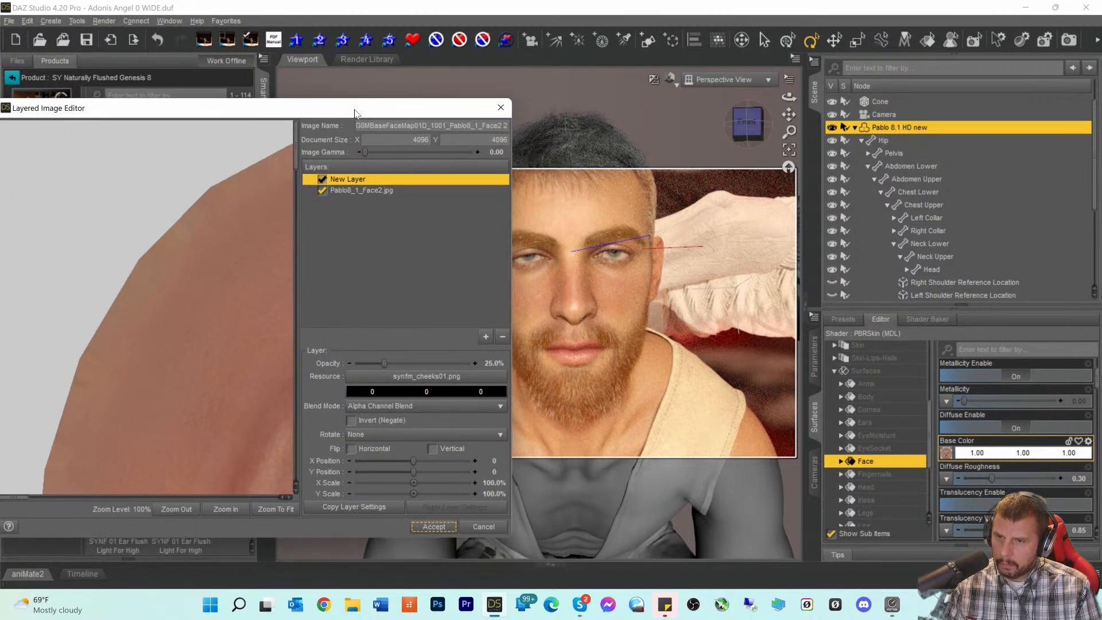
pyautogui.click(267, 511)
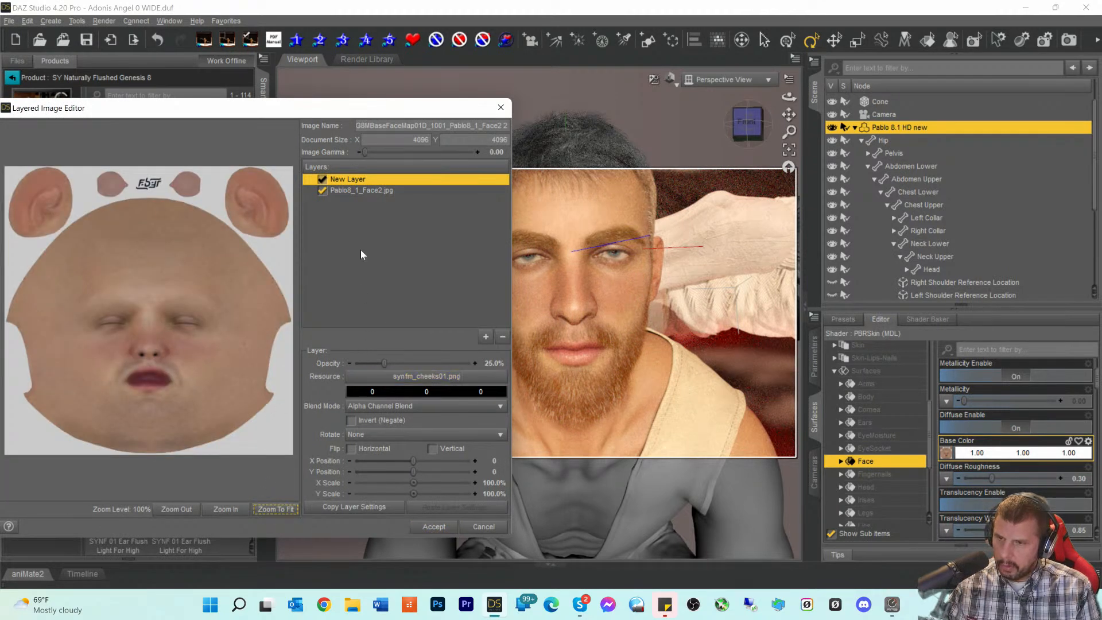
pyautogui.click(384, 361)
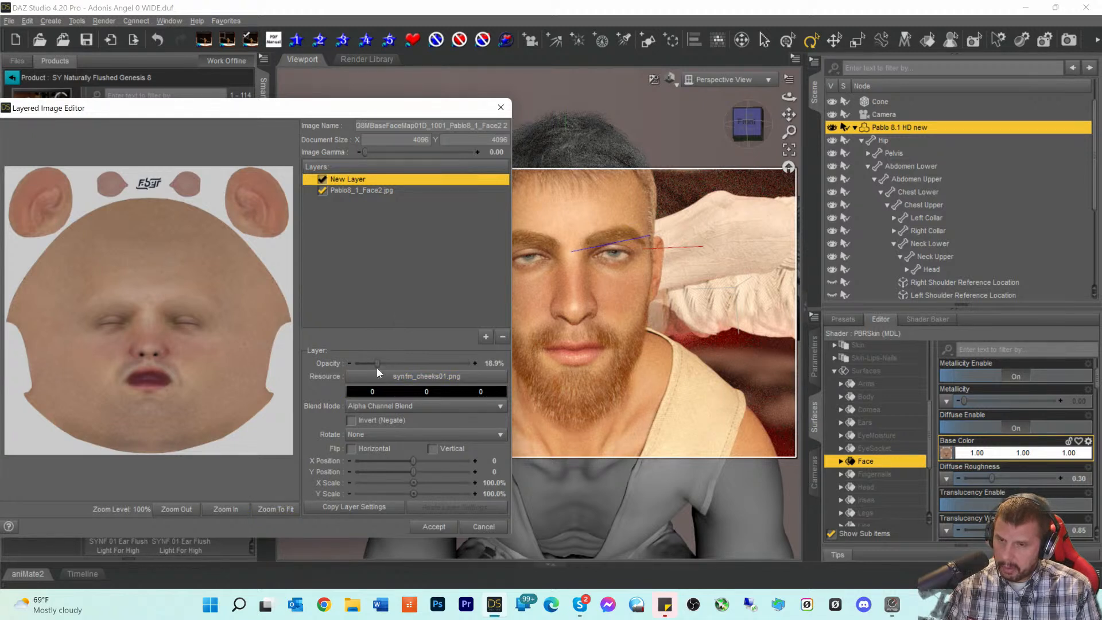
pyautogui.click(440, 526)
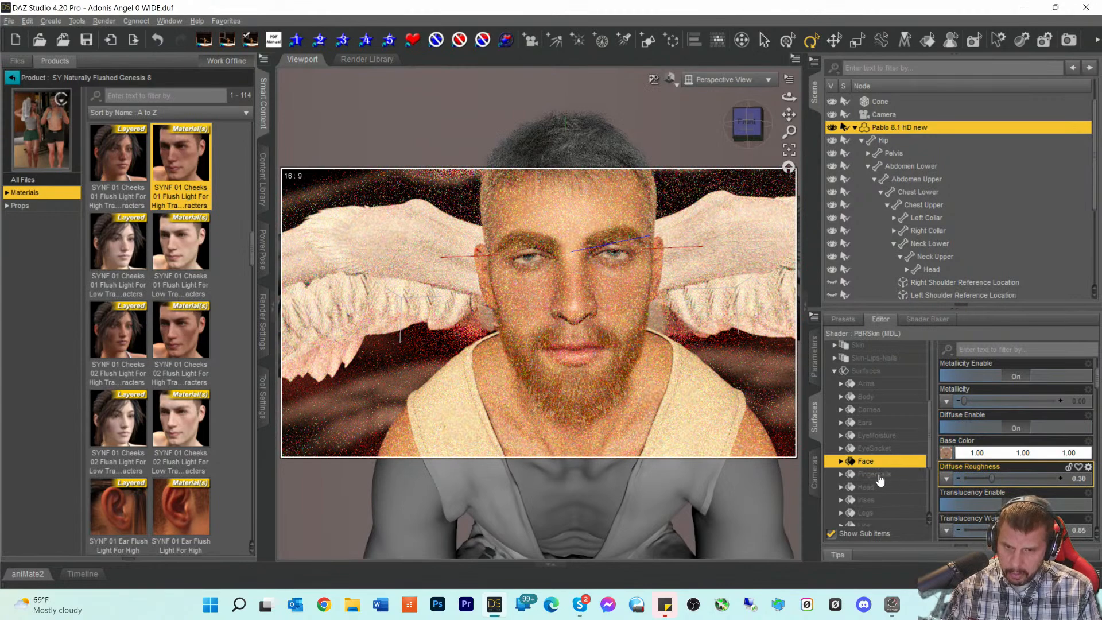
pyautogui.scroll(-5, 948, 463)
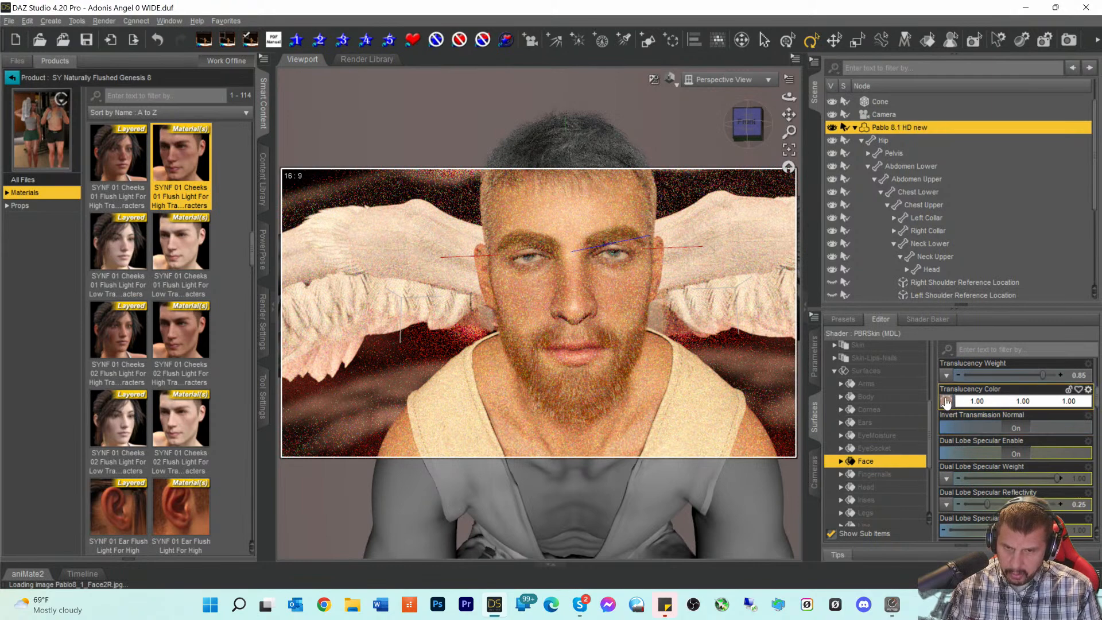
# - Edit the Face translucency colour as a layered image, setting the cheek flush layer to 20% opacity
pyautogui.click(946, 402)
pyautogui.click(758, 47)
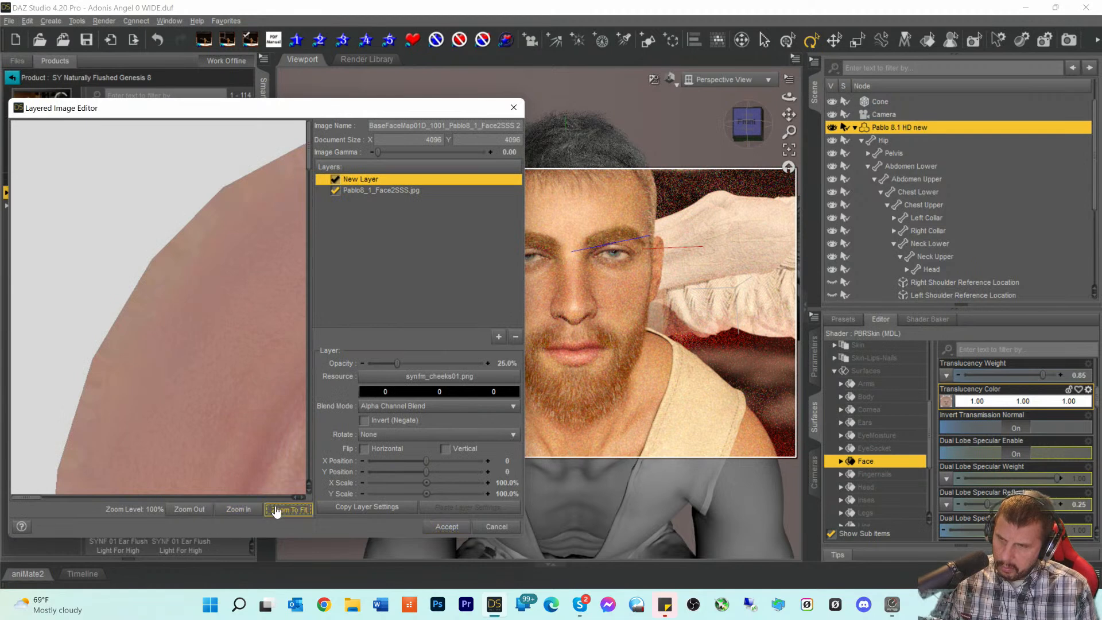
pyautogui.click(276, 510)
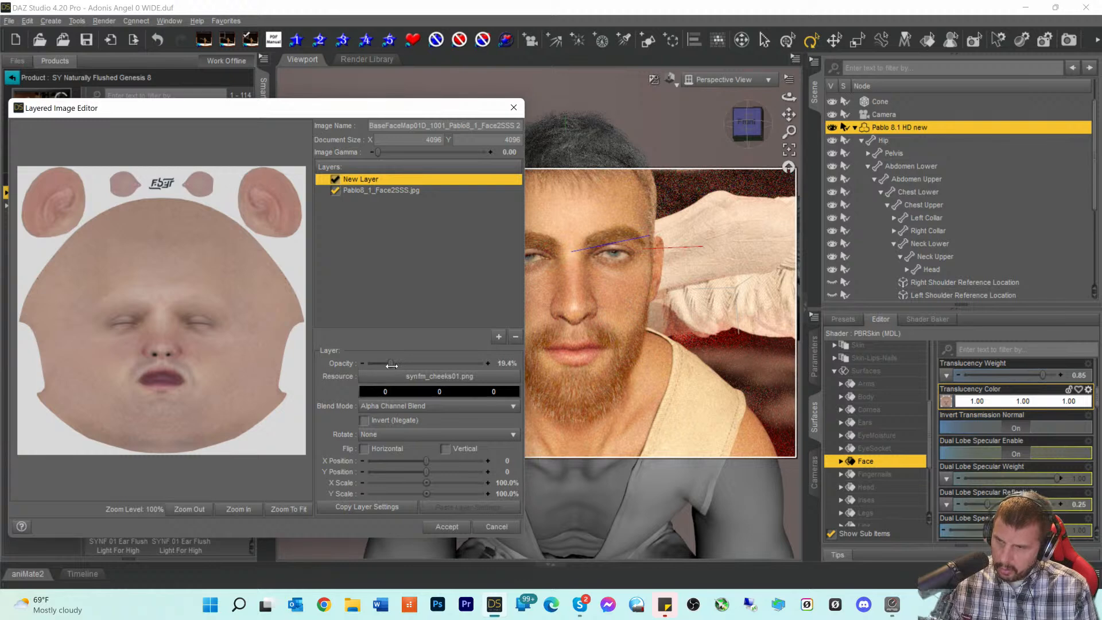
pyautogui.moveTo(397, 365); pyautogui.dragTo(395, 365)
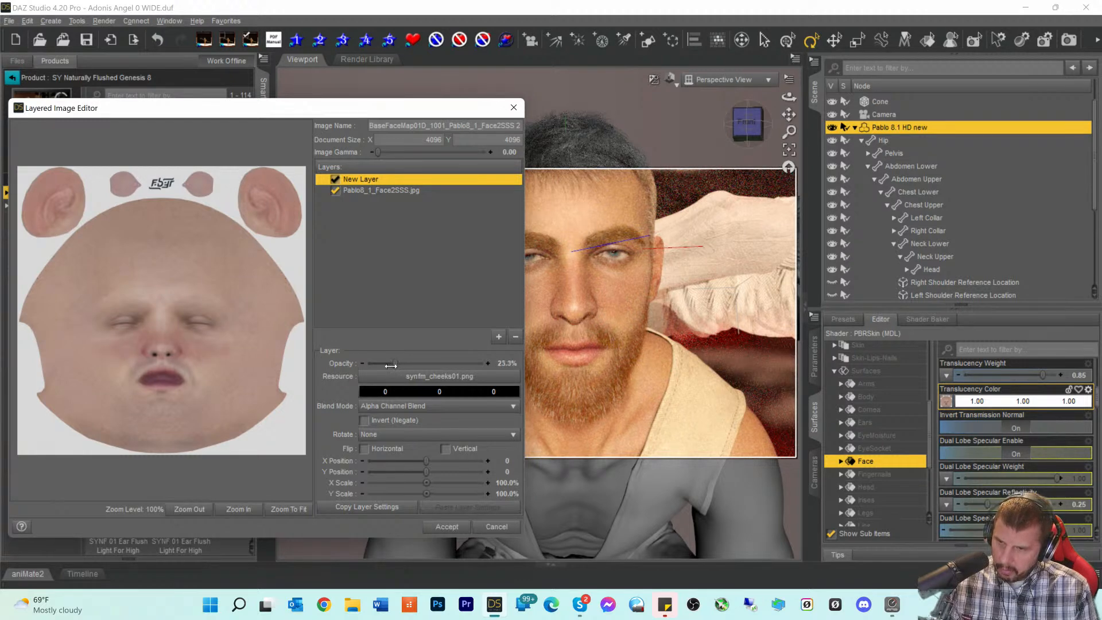
pyautogui.moveTo(391, 365); pyautogui.dragTo(387, 366)
pyautogui.click(452, 526)
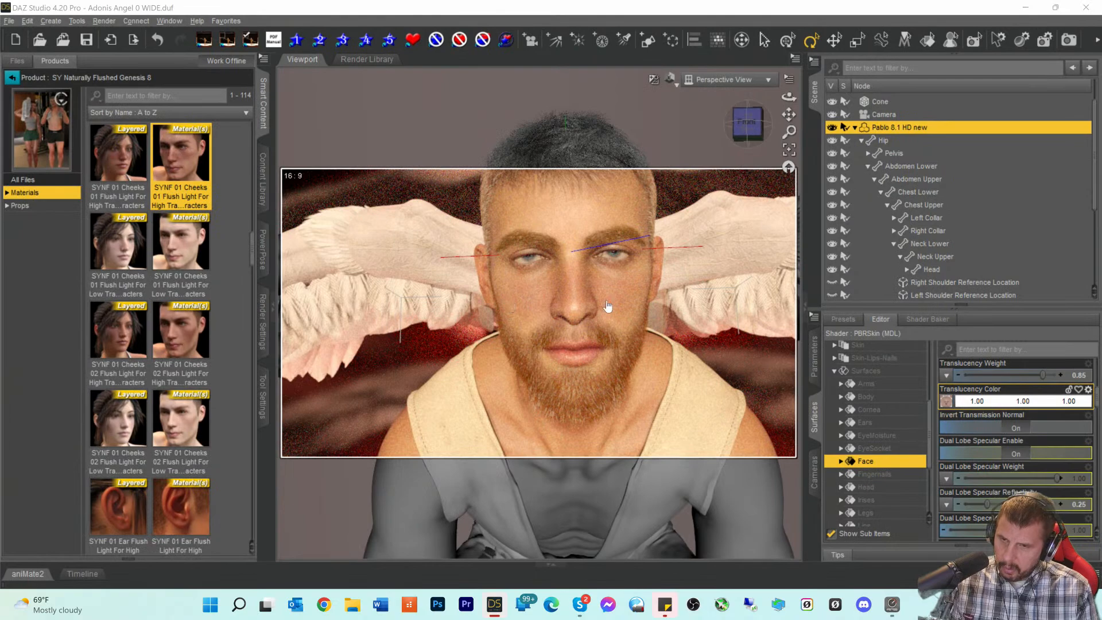
pyautogui.click(709, 252)
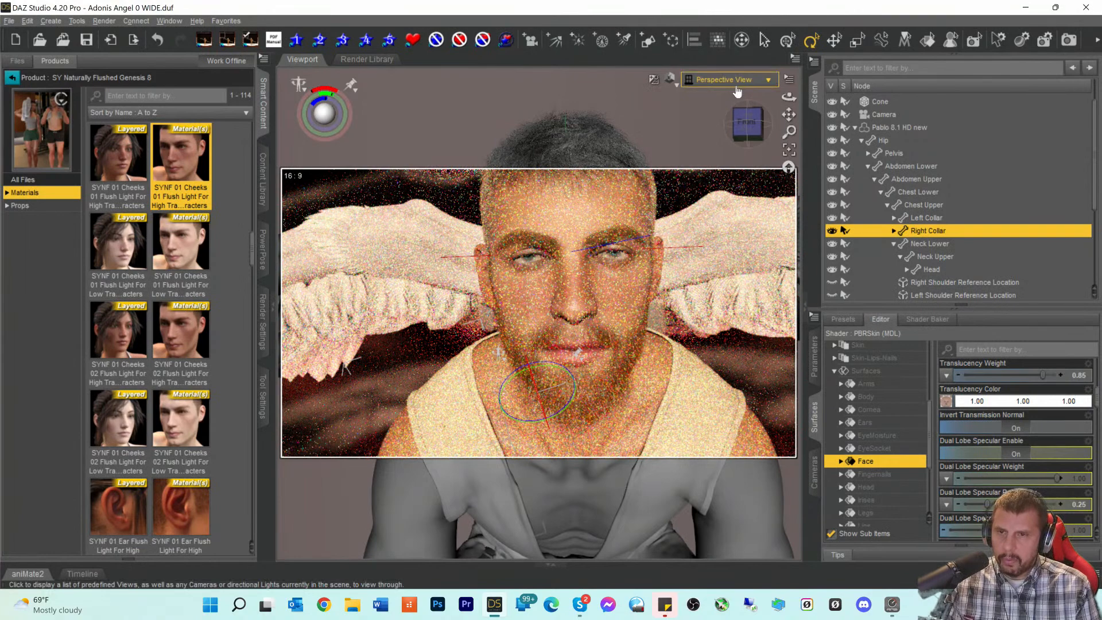
# - List Currently Used surfaces, then select Pablo 8.1 HD new and show its Parameters
pyautogui.scroll(4, 872, 373)
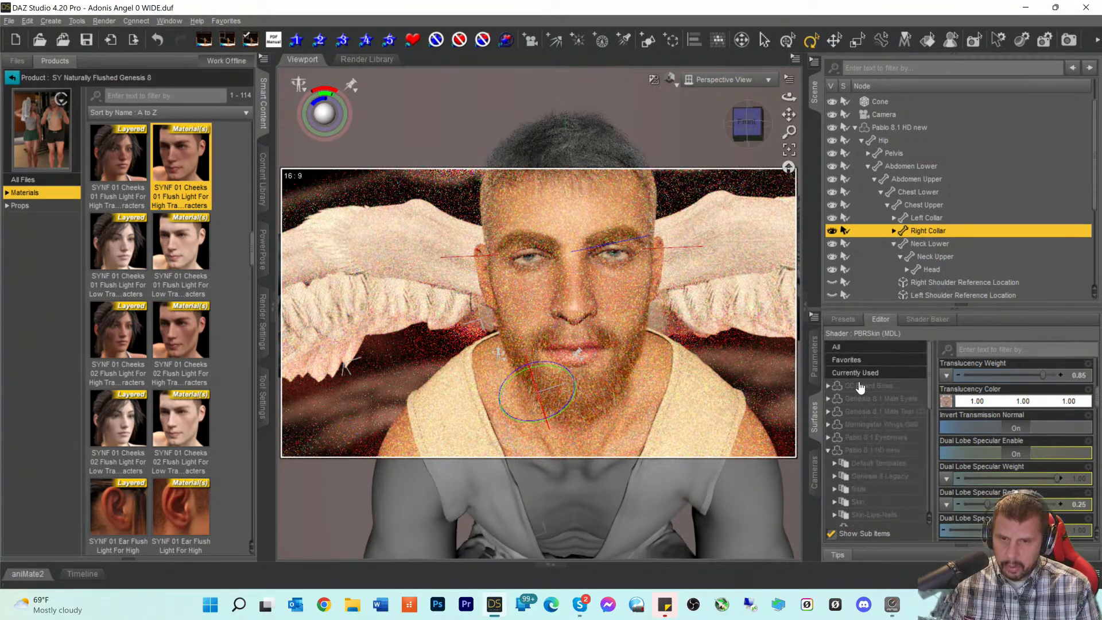
pyautogui.click(859, 373)
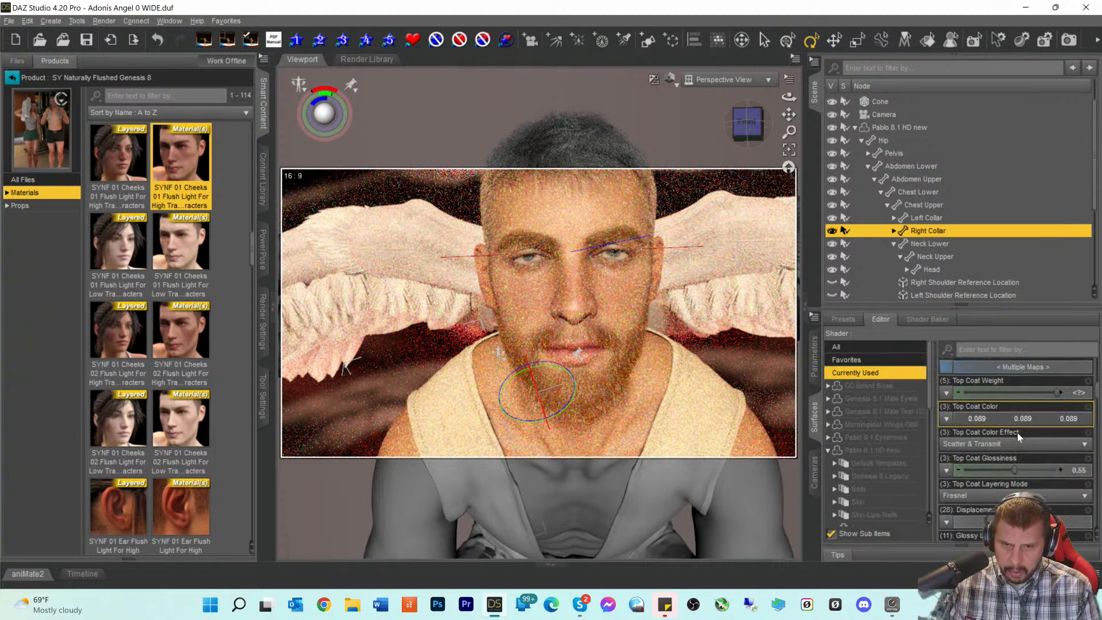
pyautogui.scroll(-3, 1017, 432)
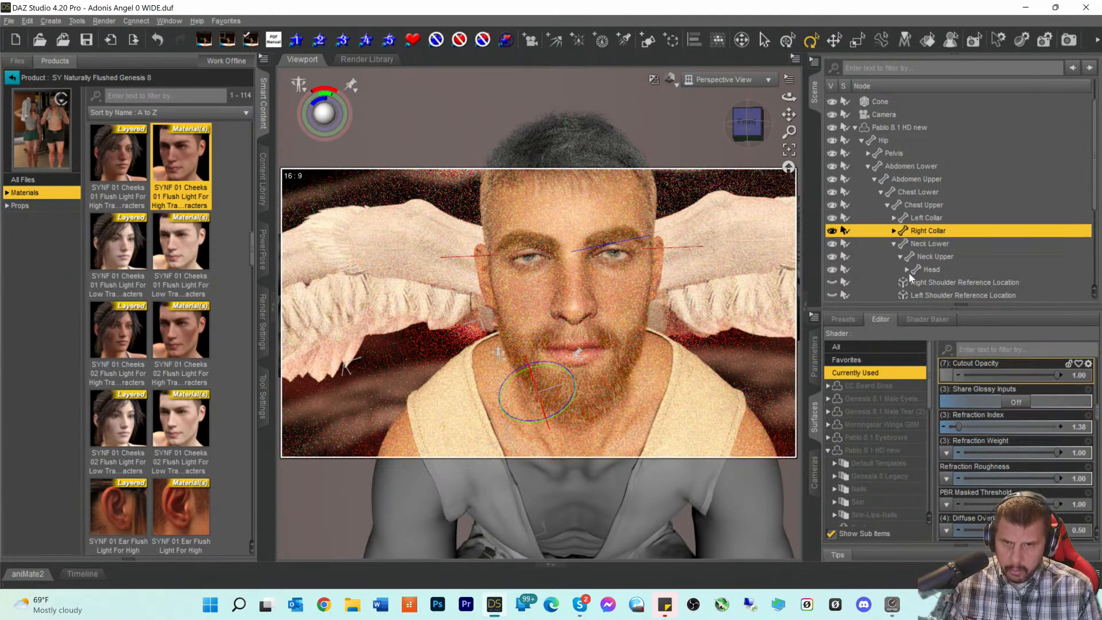
pyautogui.click(885, 129)
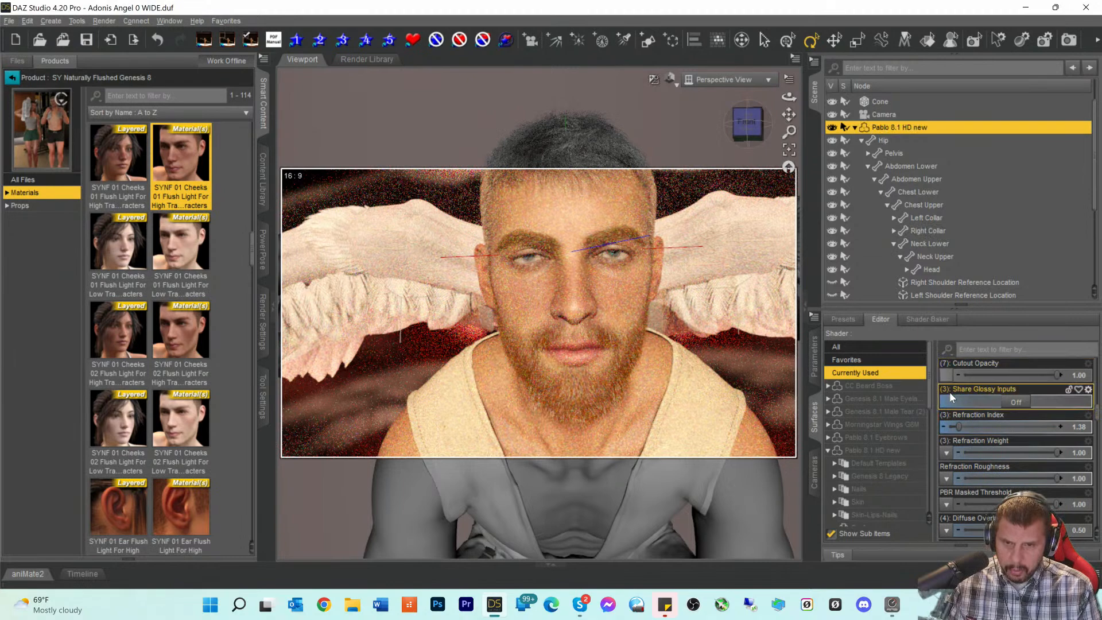
pyautogui.scroll(-6, 1004, 432)
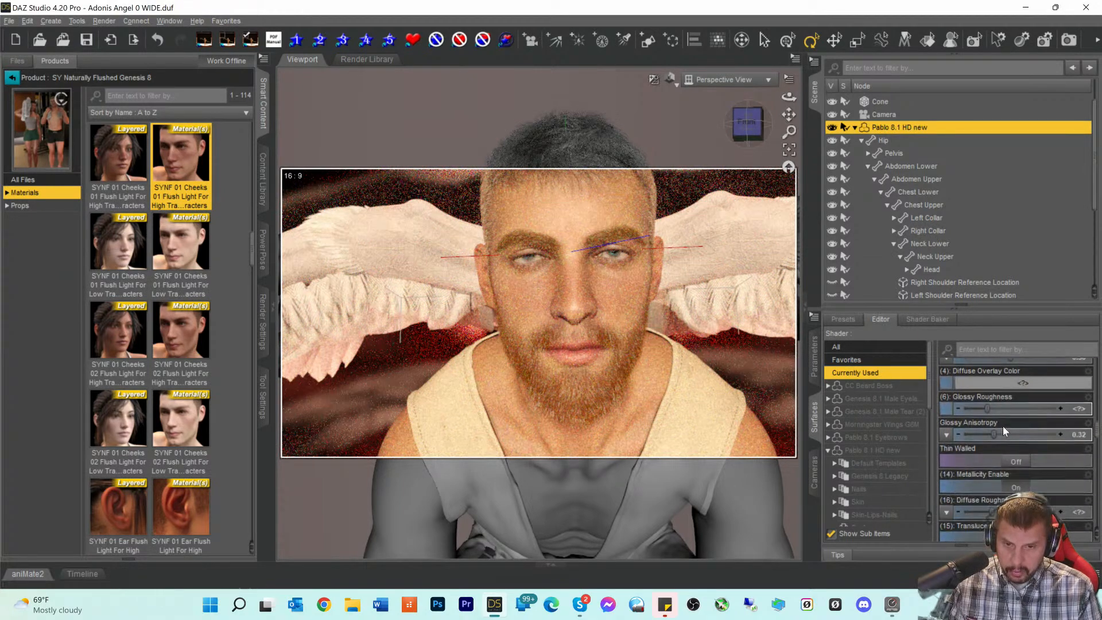
pyautogui.scroll(-8, 1004, 426)
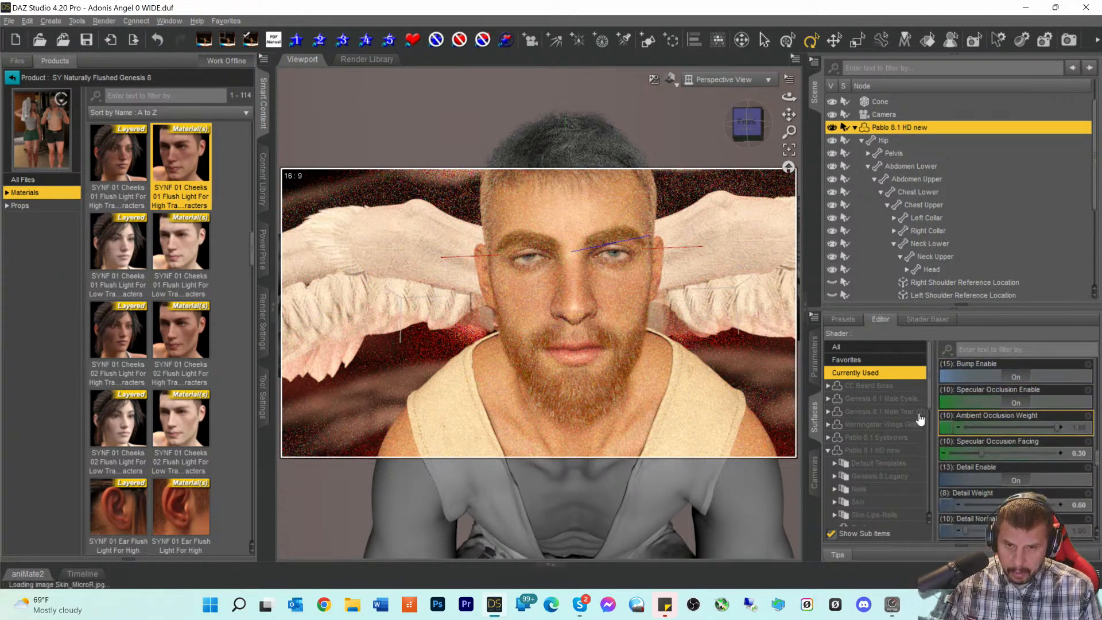
pyautogui.click(815, 366)
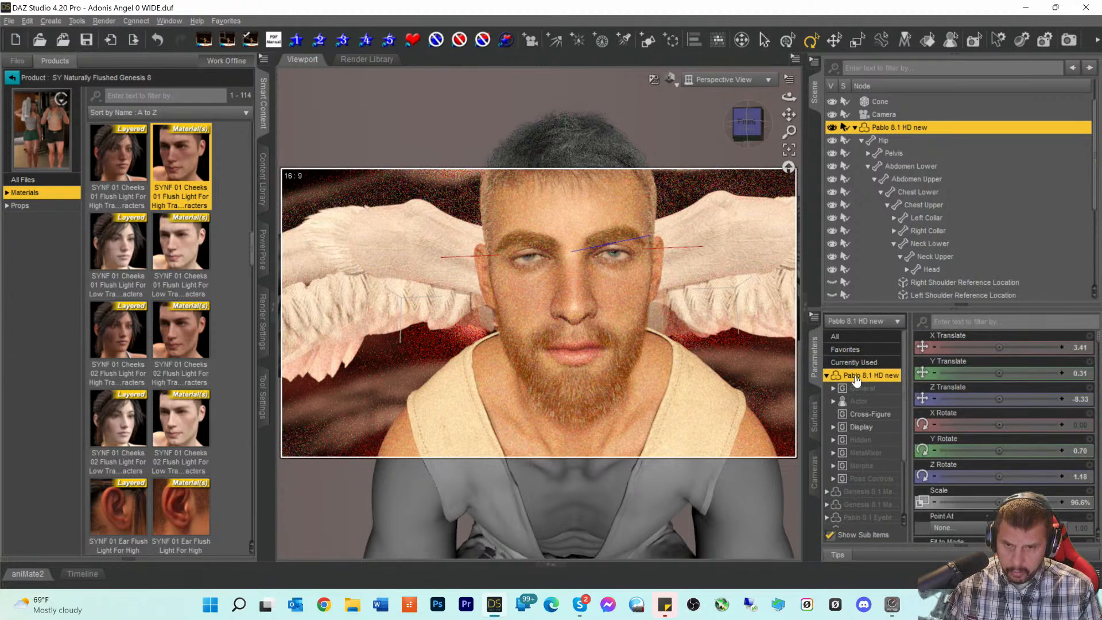
# - Filter parameters to Currently Used and lower Eye Blink from 33.3% to 21.9%
pyautogui.click(853, 362)
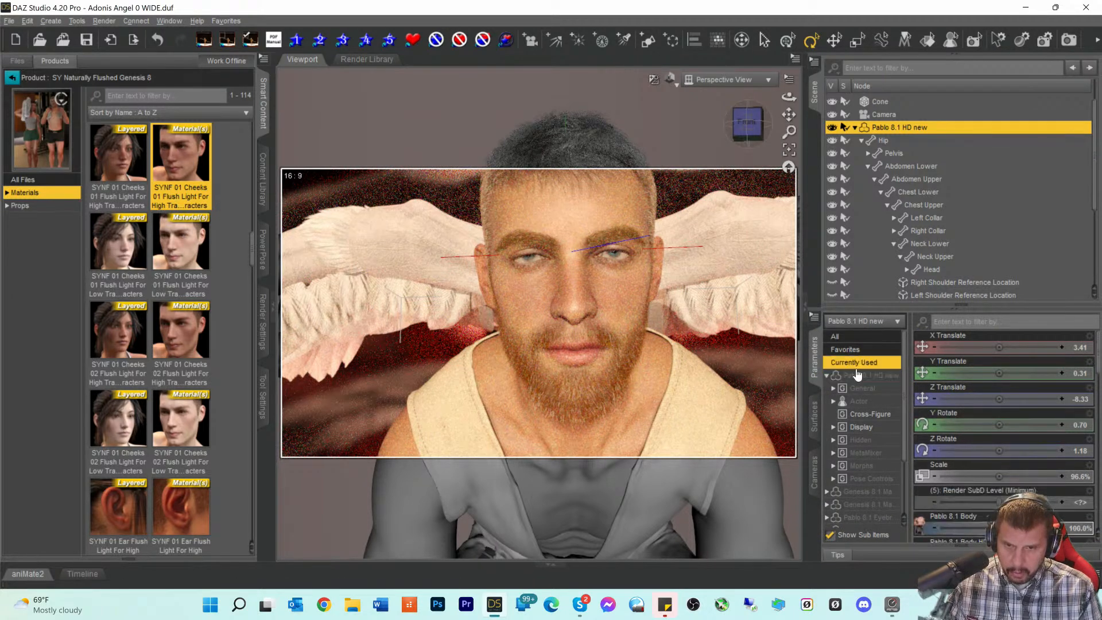
pyautogui.scroll(-1, 1000, 447)
pyautogui.scroll(-10, 1000, 446)
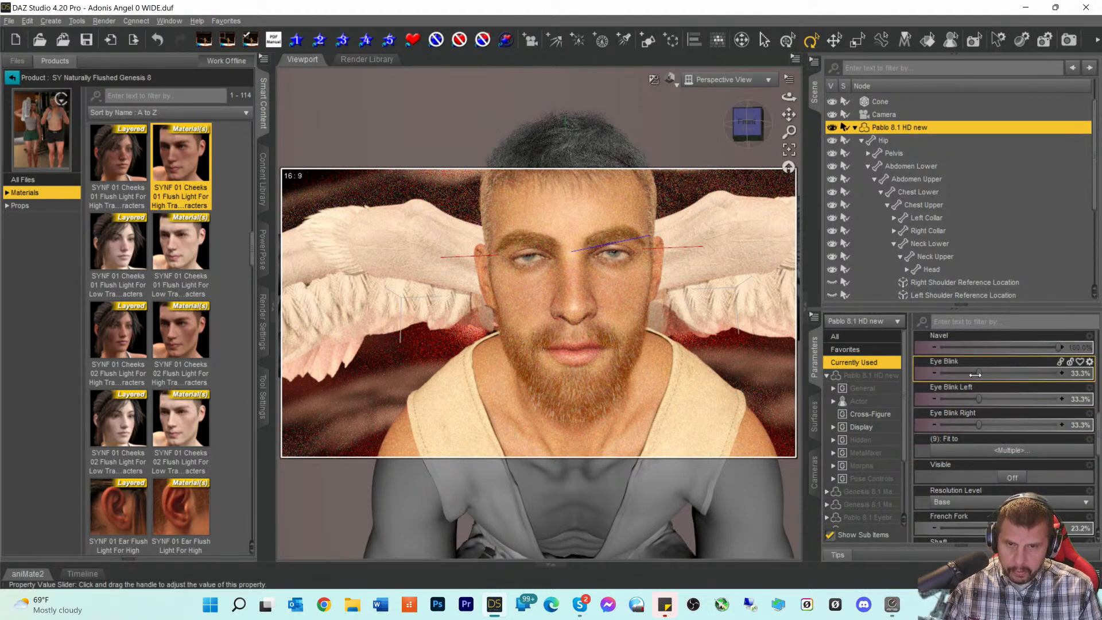
pyautogui.moveTo(975, 374); pyautogui.dragTo(965, 374)
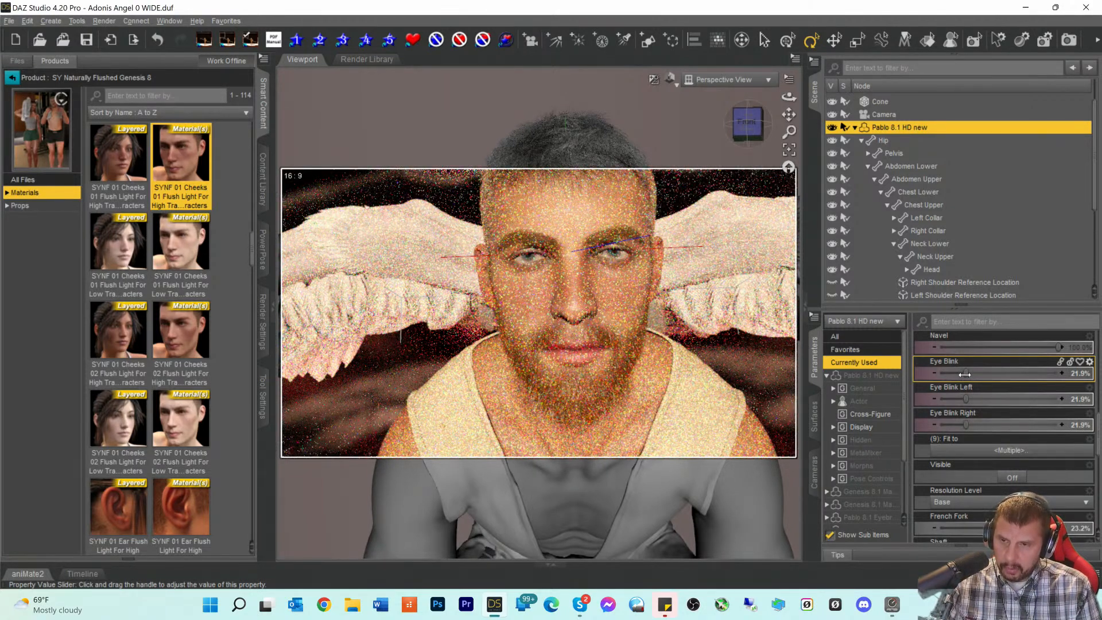
# - Switch the viewport to the scene Camera and save the scene with Ctrl+S
pyautogui.click(705, 80)
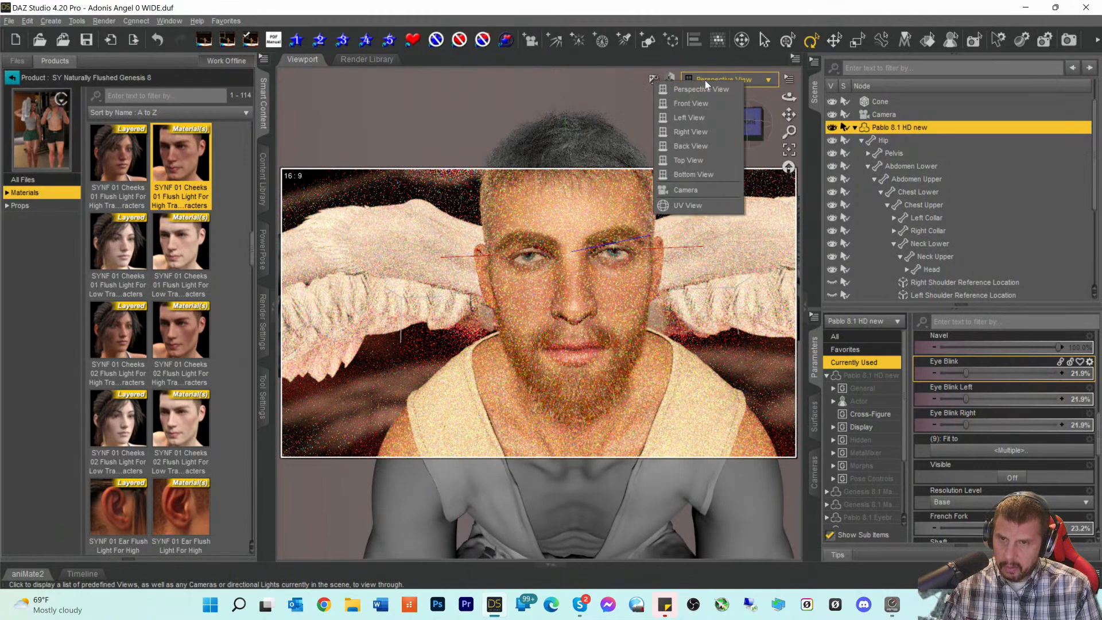
pyautogui.click(691, 188)
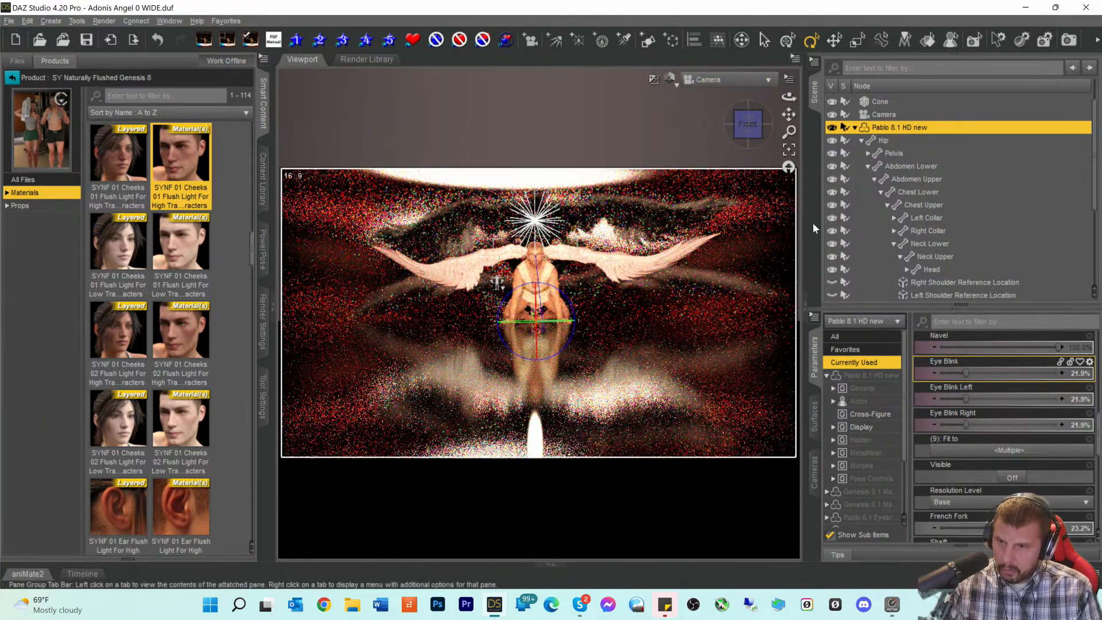
pyautogui.hotkey('ctrl', 's')
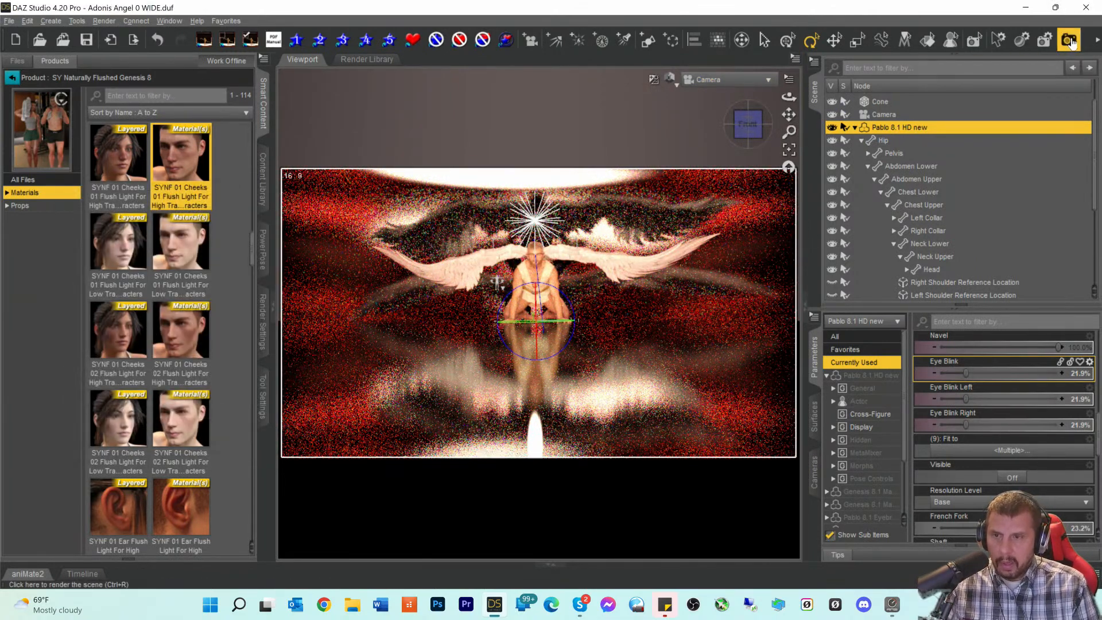
# - Turn on Spectral Rendering in Render Settings after reviewing the General, Progressive and Filtering sections
pyautogui.click(260, 325)
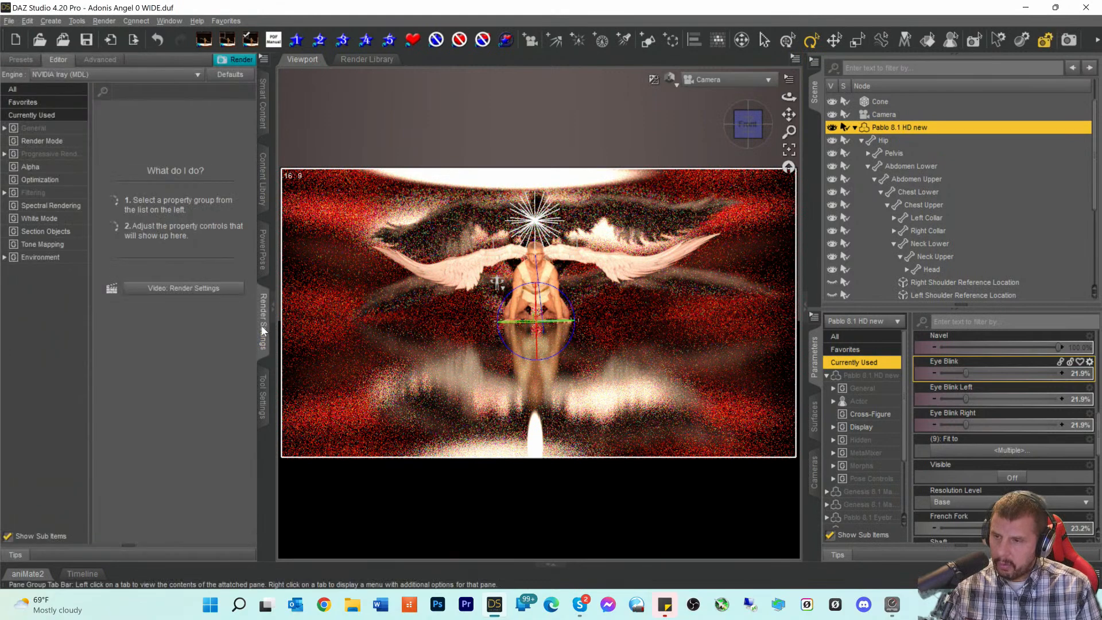
pyautogui.click(37, 130)
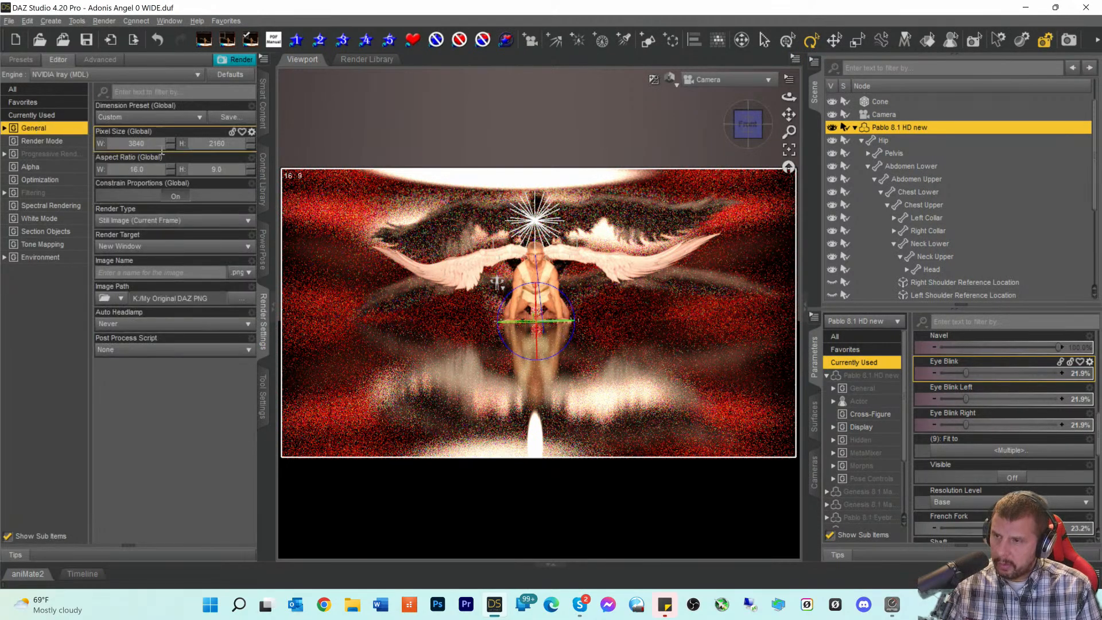
pyautogui.click(47, 155)
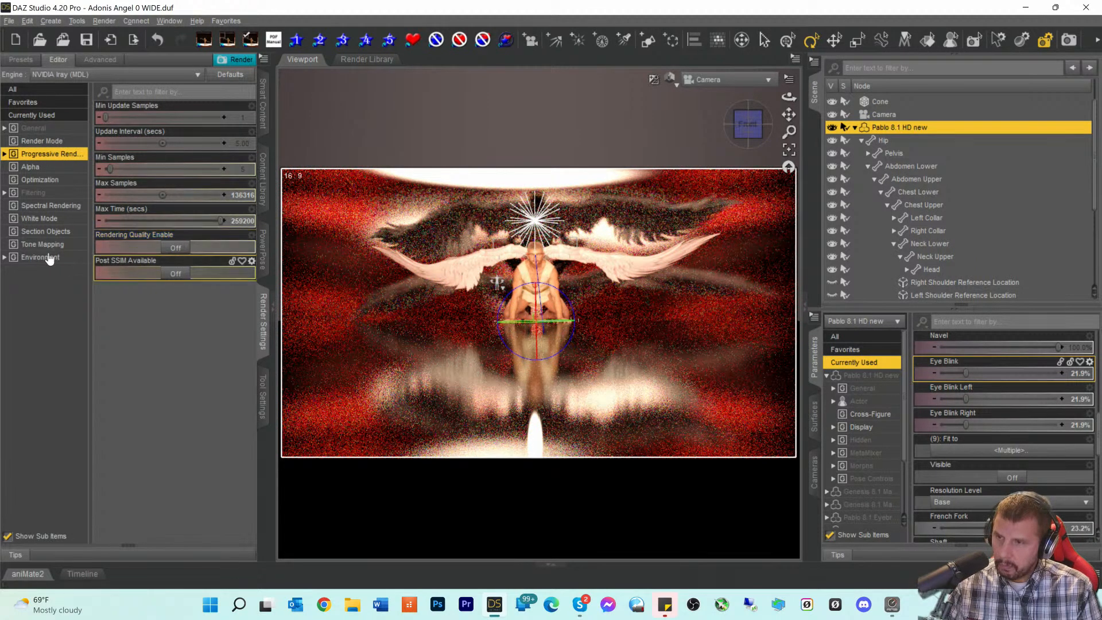
pyautogui.click(41, 194)
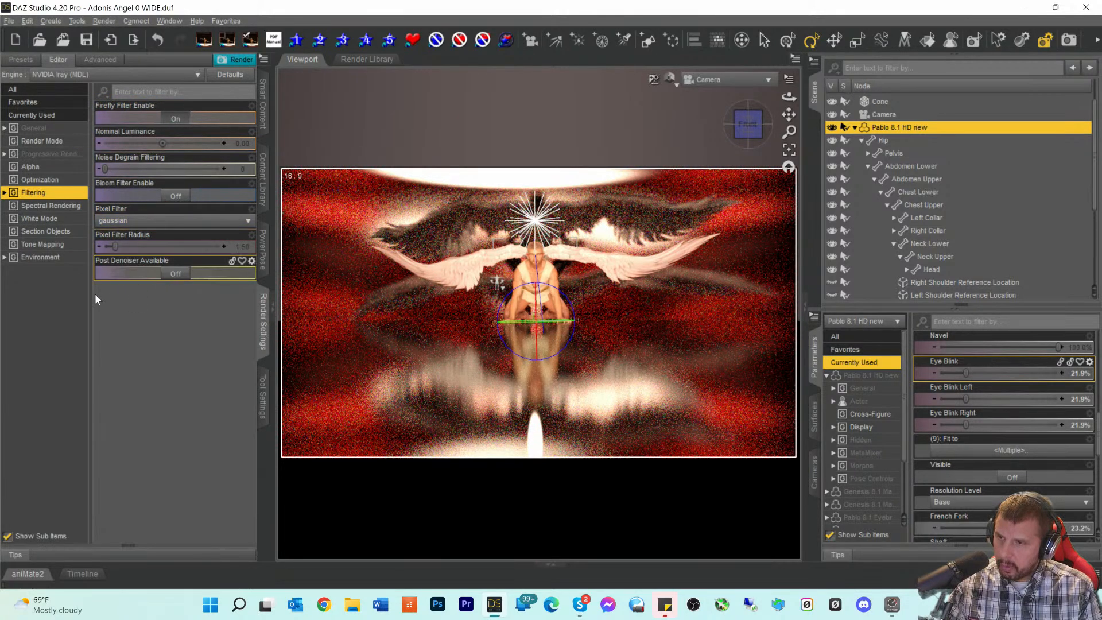
pyautogui.click(43, 205)
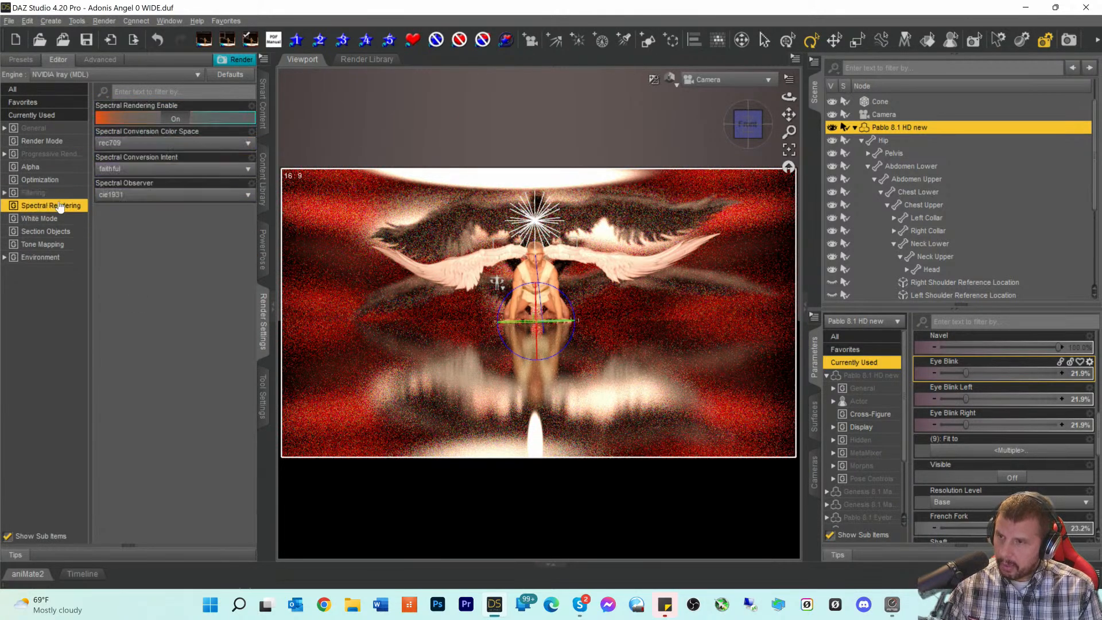
pyautogui.click(175, 112)
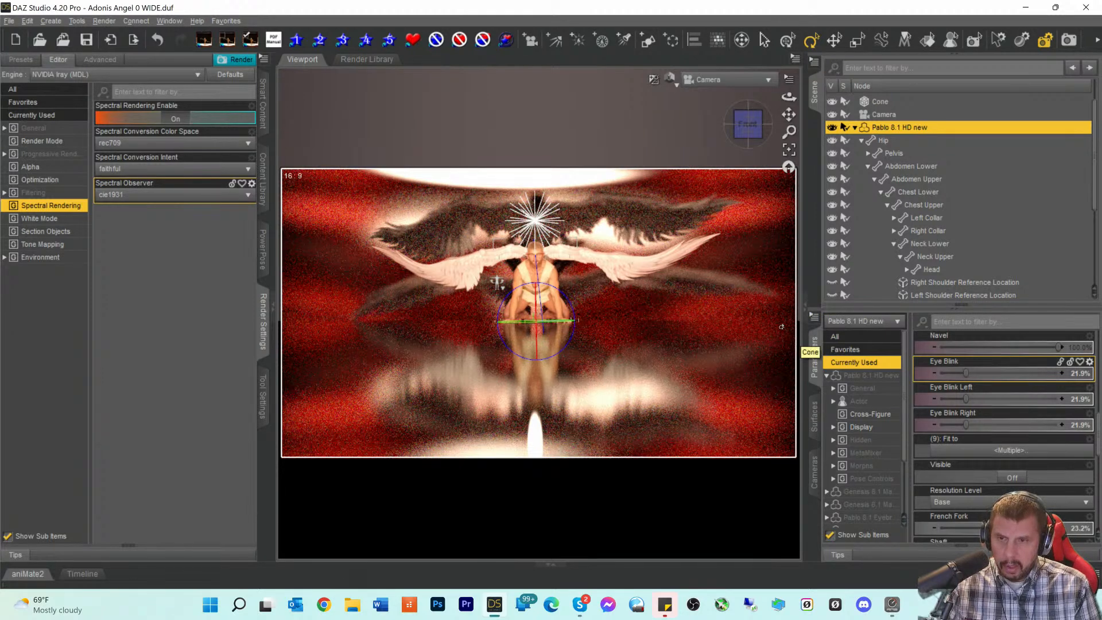
pyautogui.scroll(1, 880, 143)
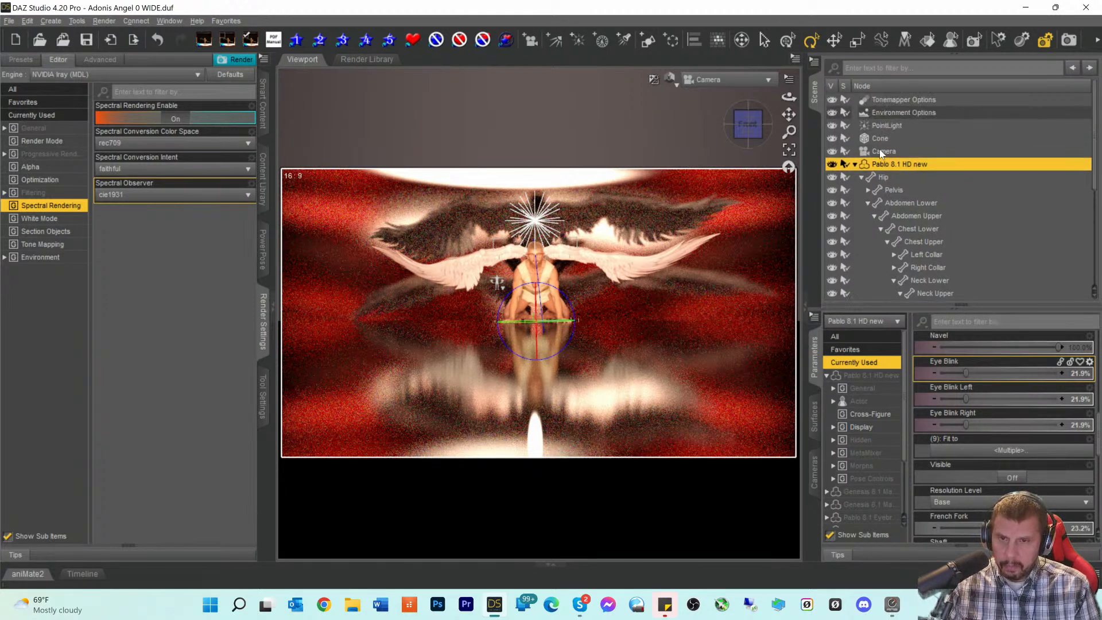
# - Review the PointLight's surface and parameter settings, then bring up the Tonemapper Options
pyautogui.click(878, 126)
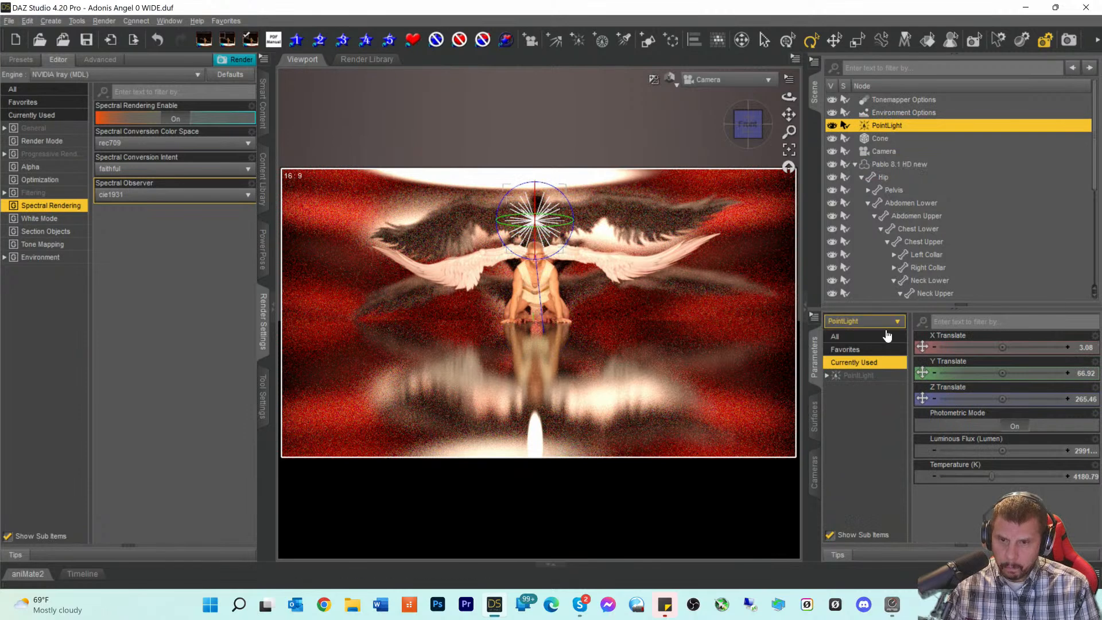
pyautogui.click(858, 377)
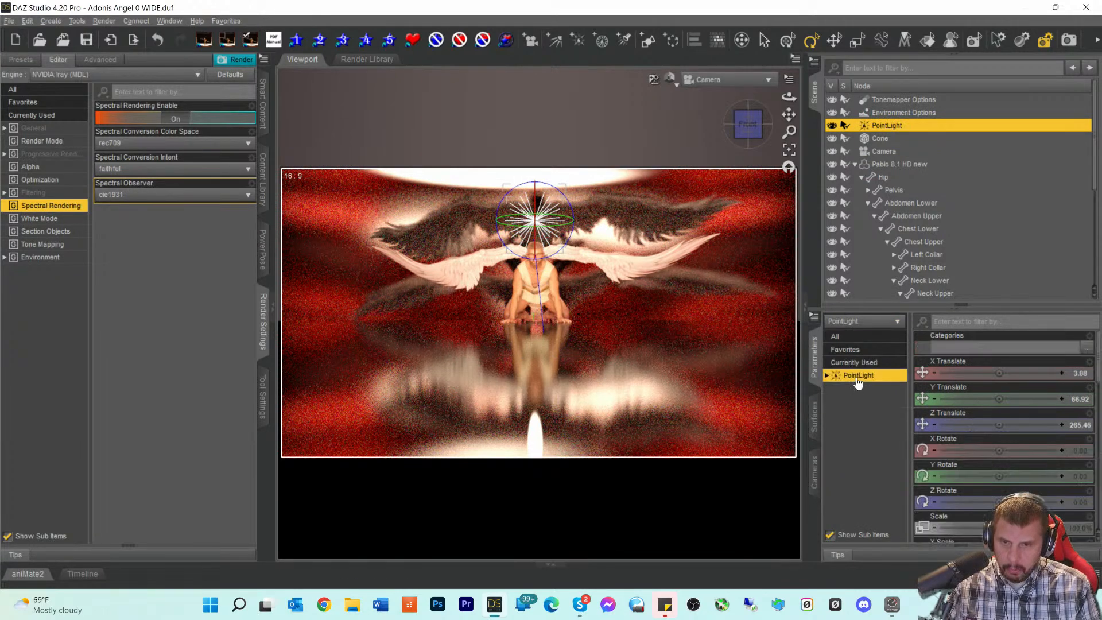
pyautogui.click(813, 422)
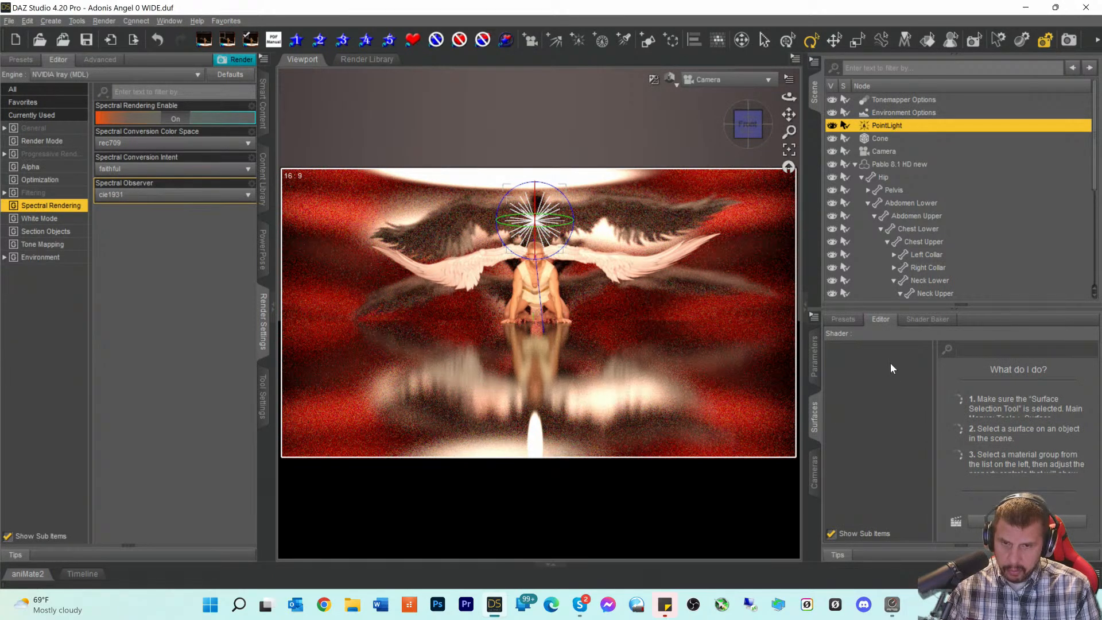
pyautogui.click(814, 376)
pyautogui.scroll(-1, 964, 425)
pyautogui.scroll(-10, 1008, 442)
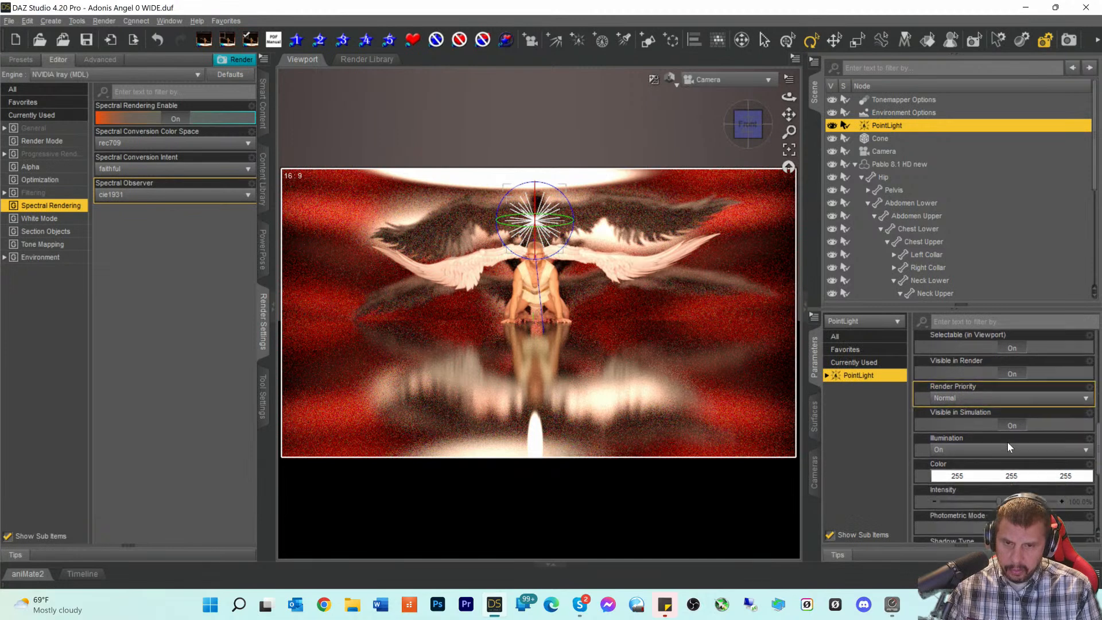
pyautogui.scroll(3, 1009, 444)
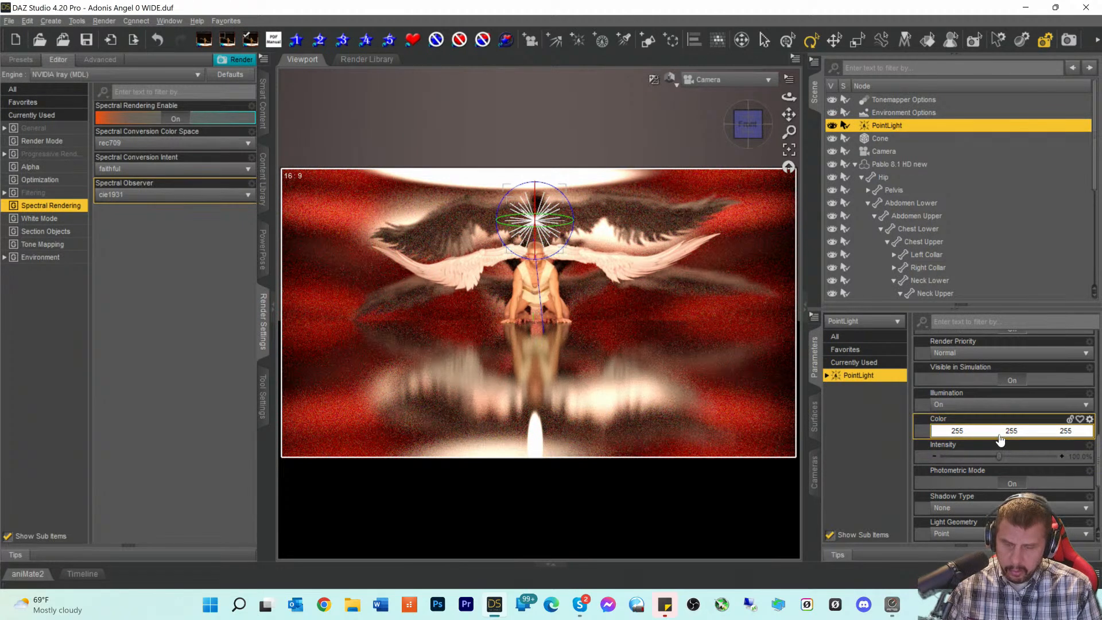
pyautogui.scroll(-3, 999, 439)
pyautogui.scroll(-1, 1000, 439)
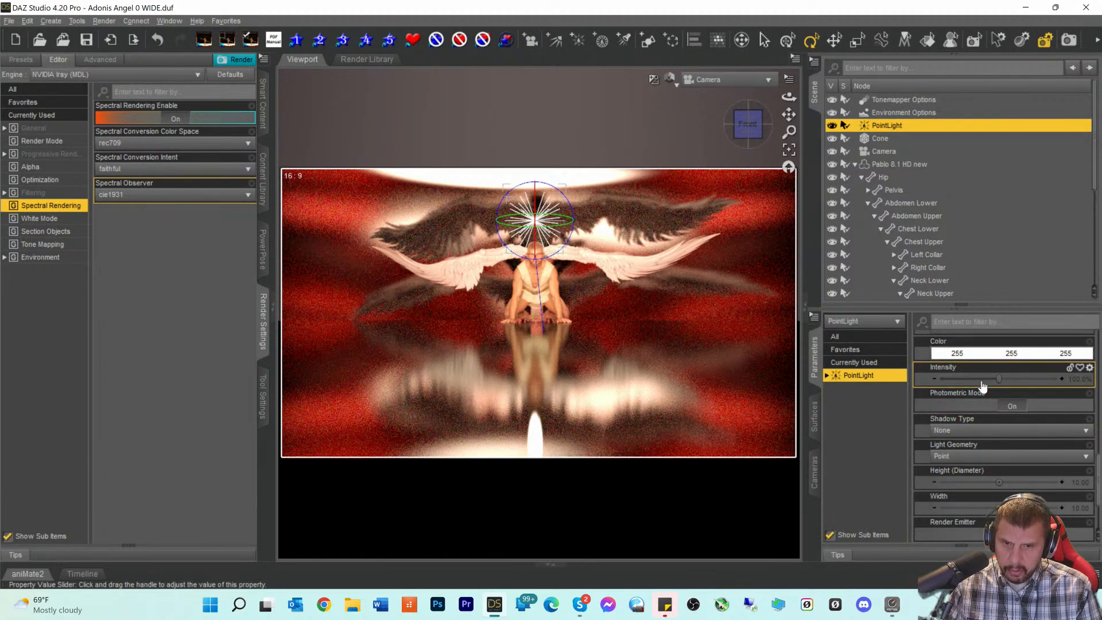
pyautogui.scroll(-1, 980, 404)
pyautogui.scroll(5, 981, 404)
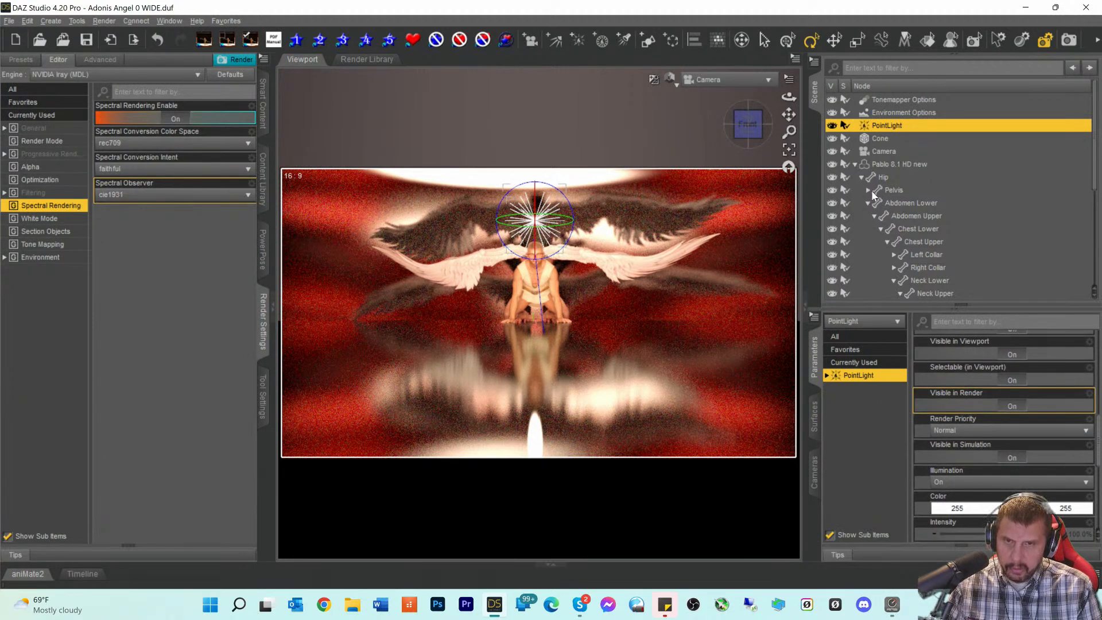
pyautogui.click(884, 101)
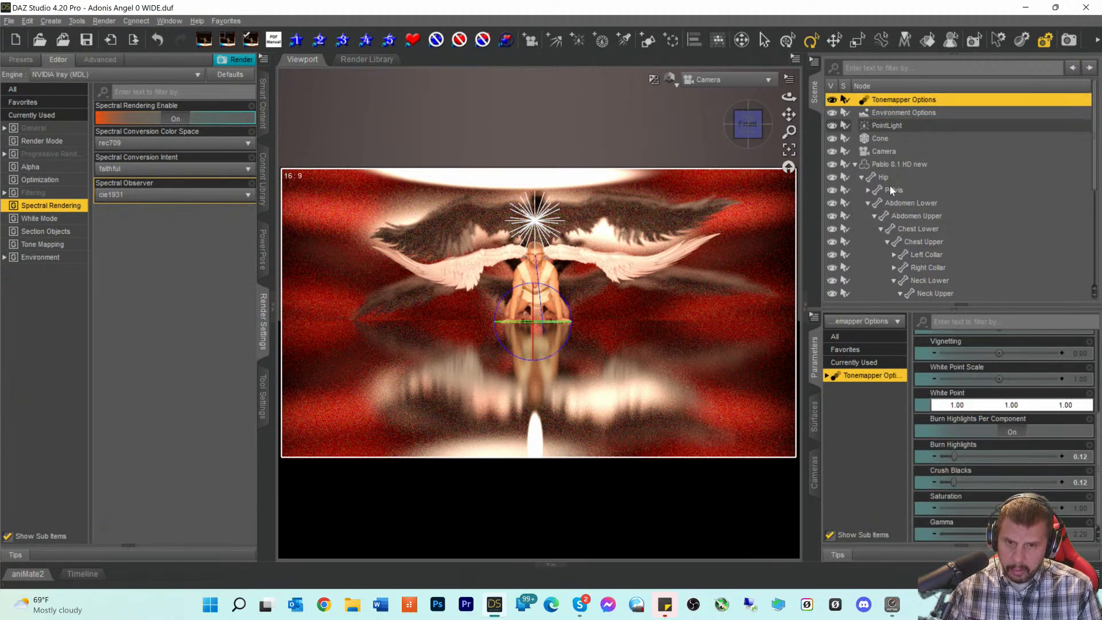
# - Look over the Environment Options, then start an Iray render of the angel scene
pyautogui.click(886, 112)
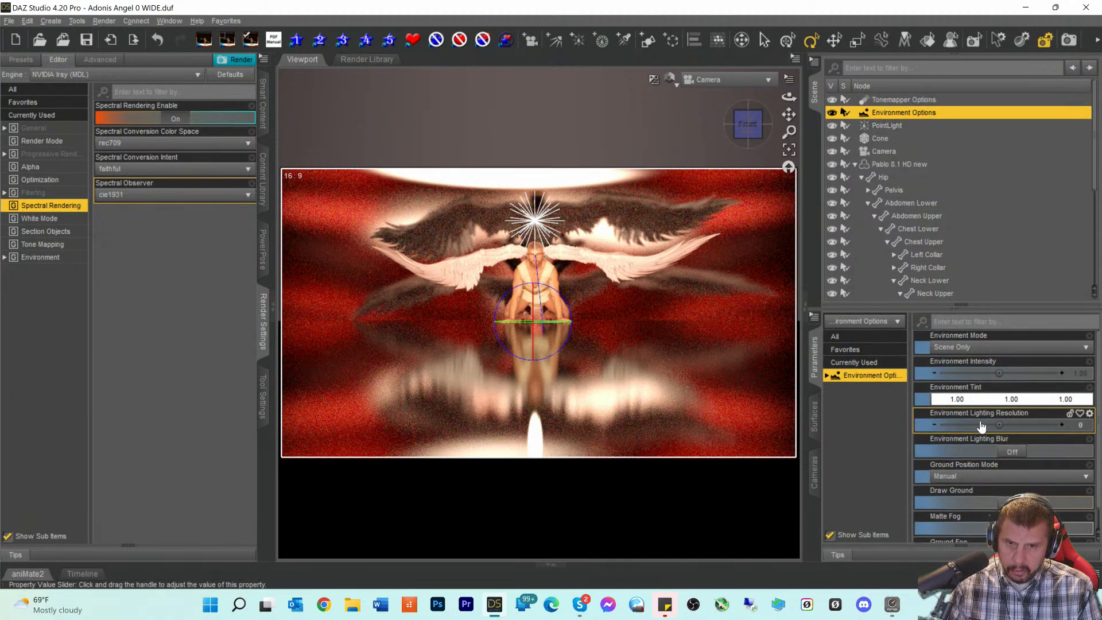
pyautogui.scroll(1, 965, 459)
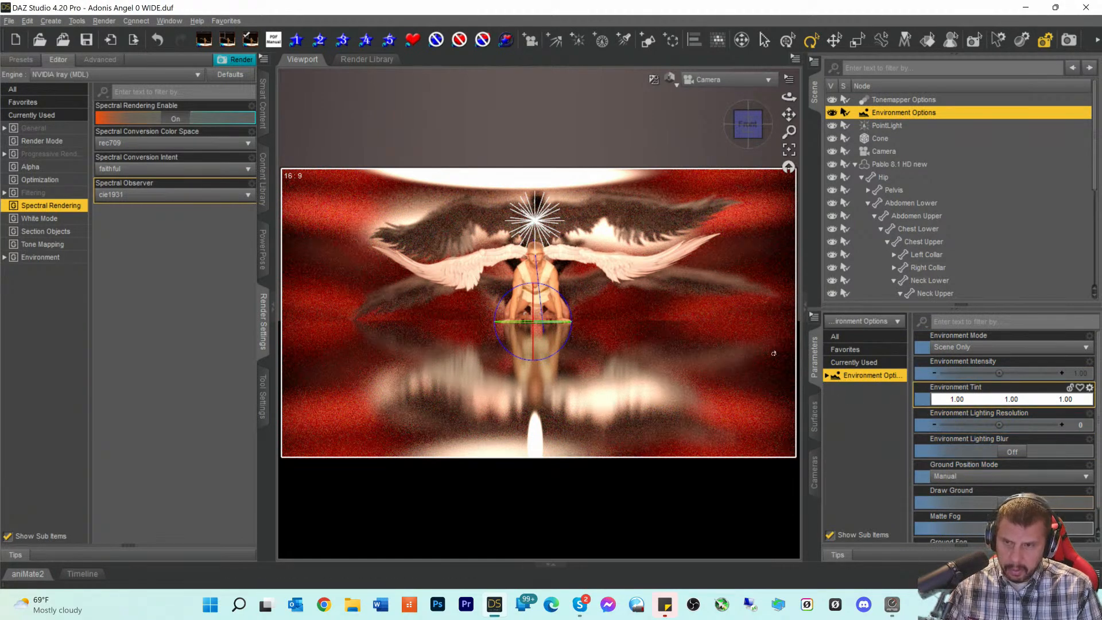
pyautogui.click(1068, 40)
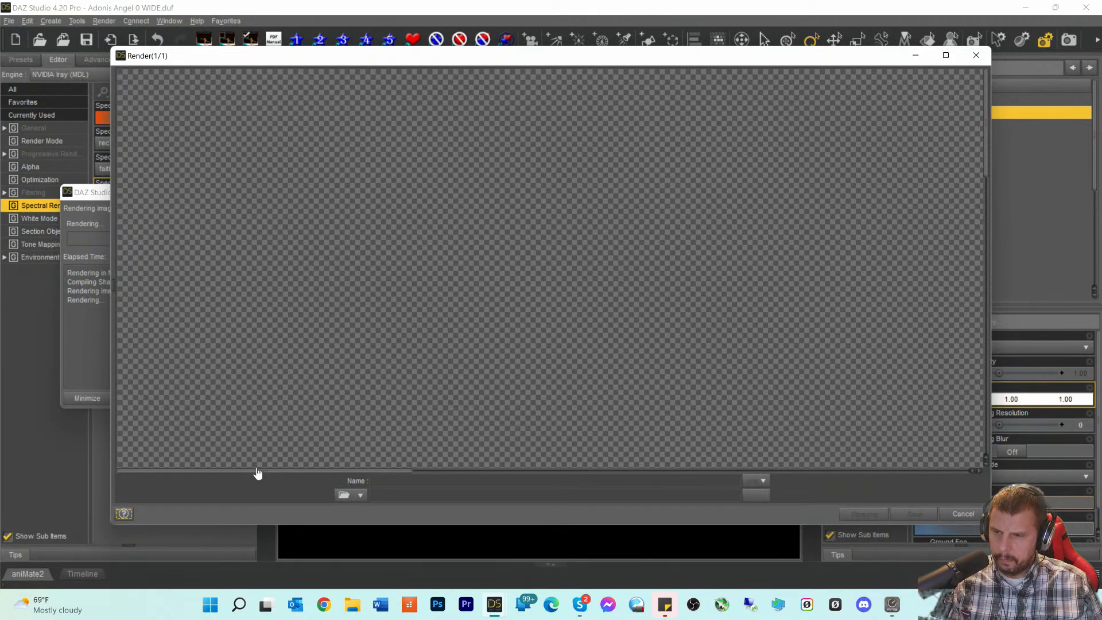
# - Let the Iray render progress partway, then cancel it and confirm Yes
pyautogui.moveTo(257, 474); pyautogui.dragTo(539, 474)
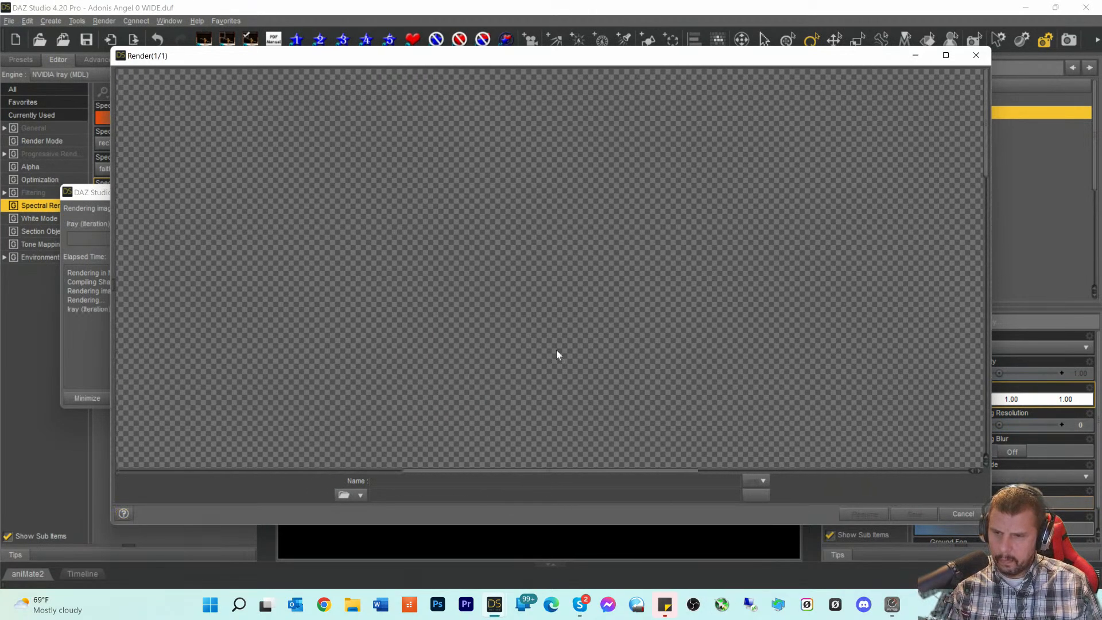
pyautogui.scroll(-6, 552, 362)
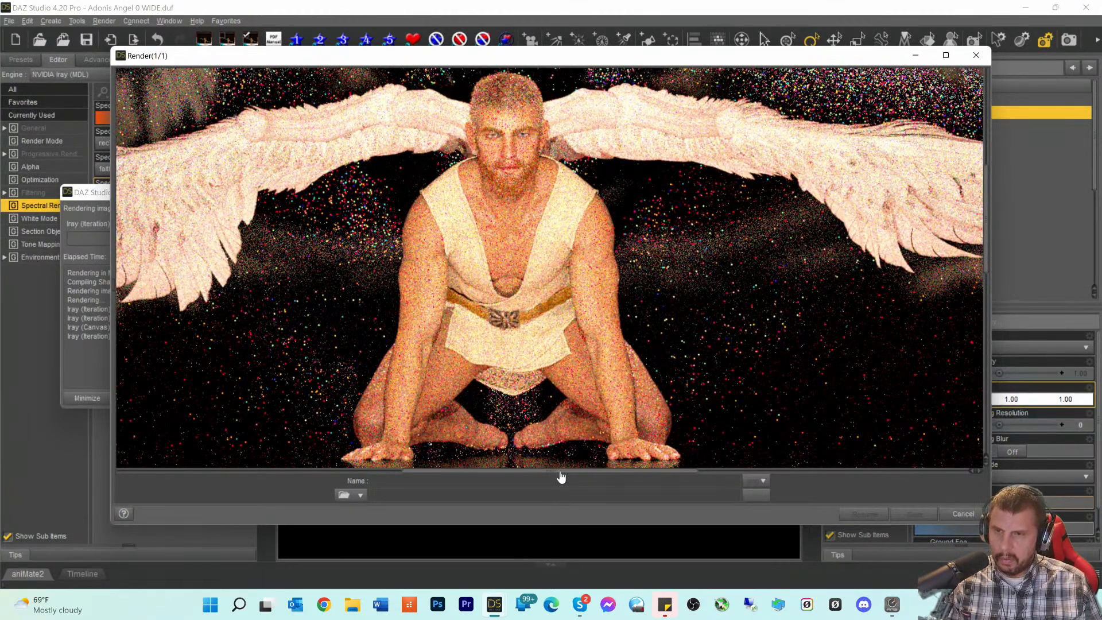
pyautogui.moveTo(562, 477); pyautogui.dragTo(516, 476)
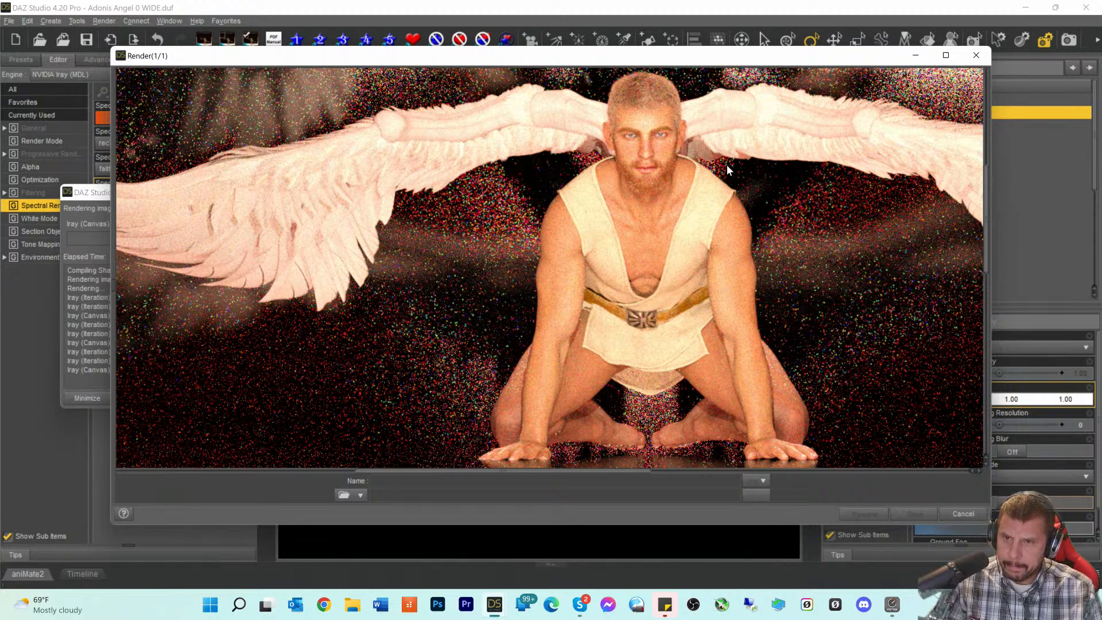
pyautogui.scroll(-3, 739, 178)
pyautogui.scroll(3, 740, 177)
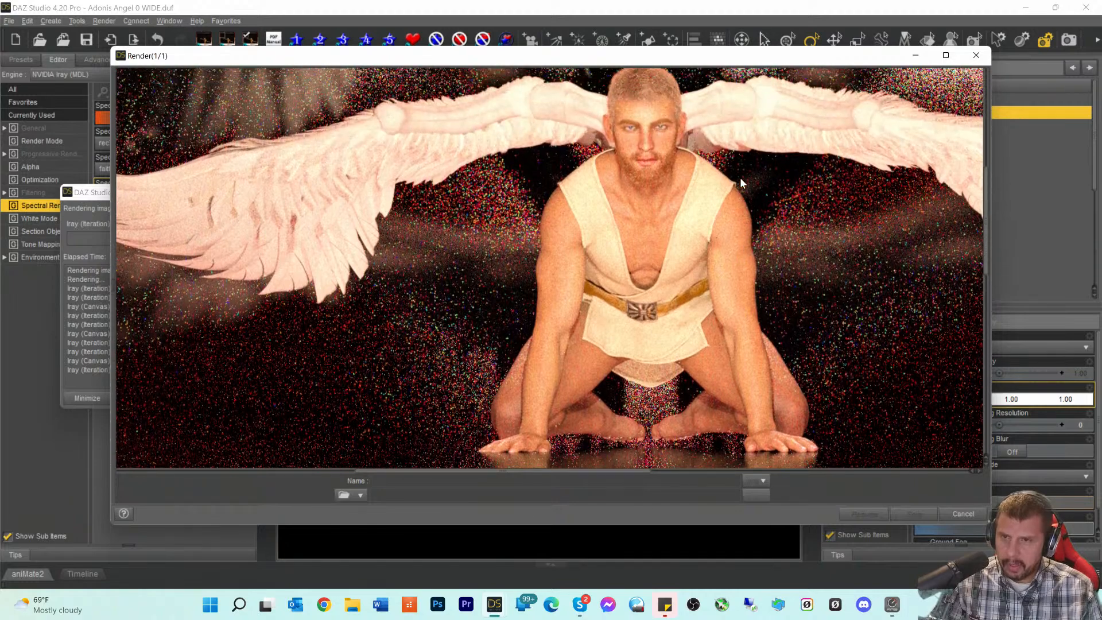
pyautogui.scroll(-1, 740, 177)
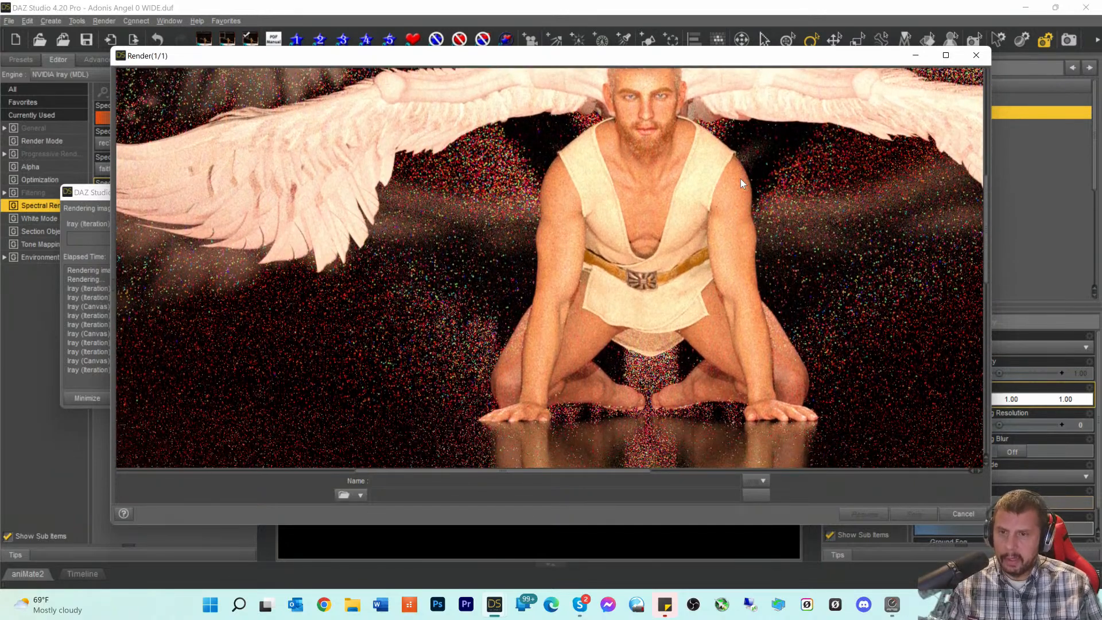
pyautogui.scroll(2, 741, 178)
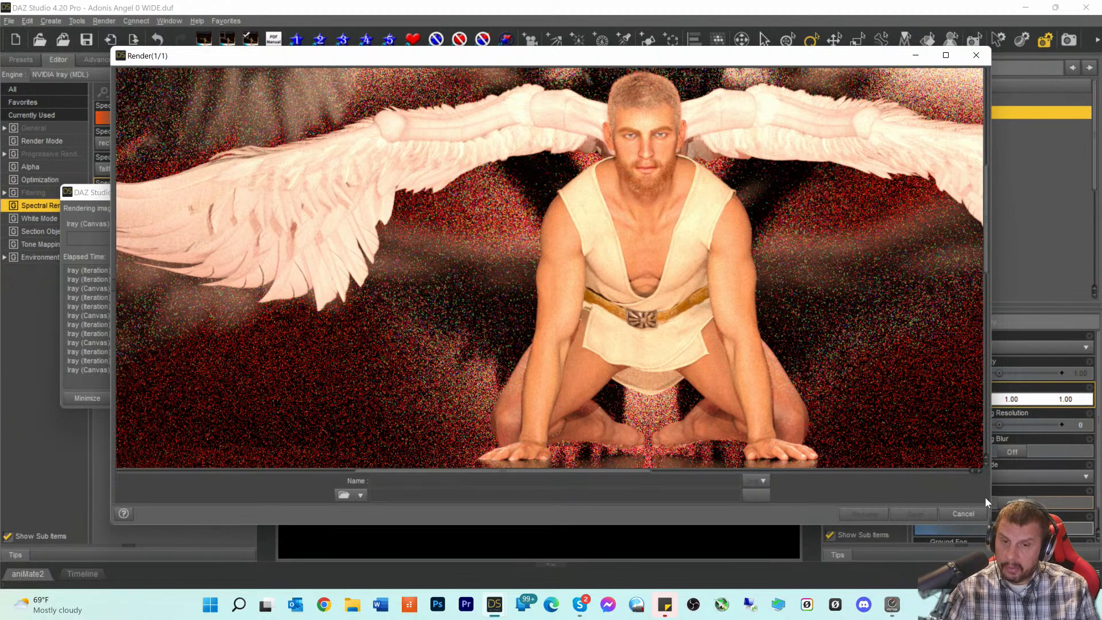
pyautogui.click(956, 516)
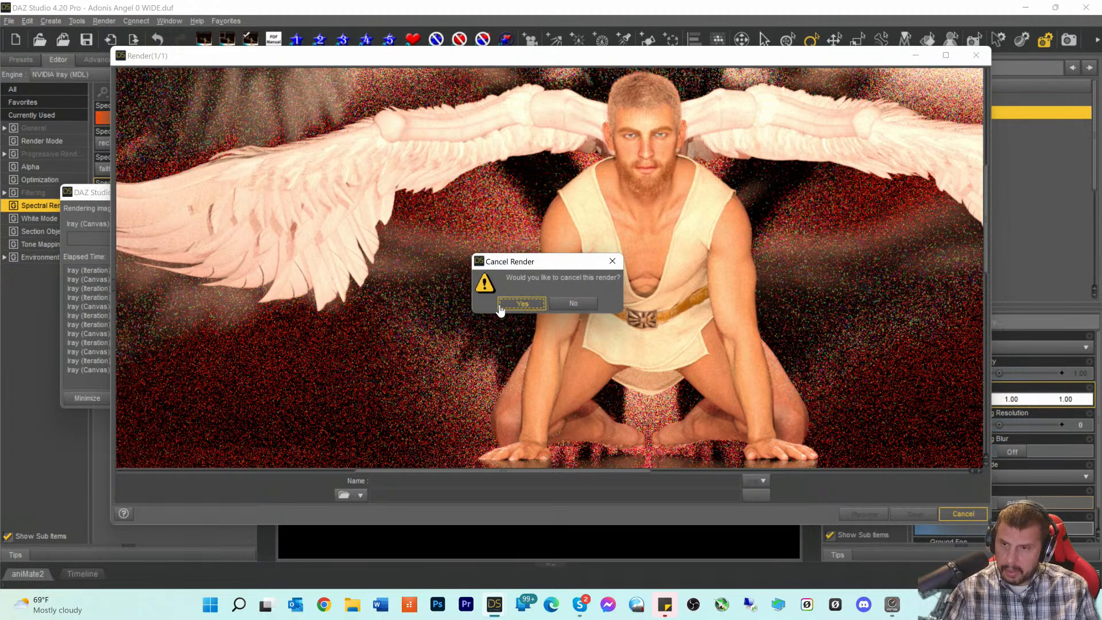
pyautogui.click(522, 303)
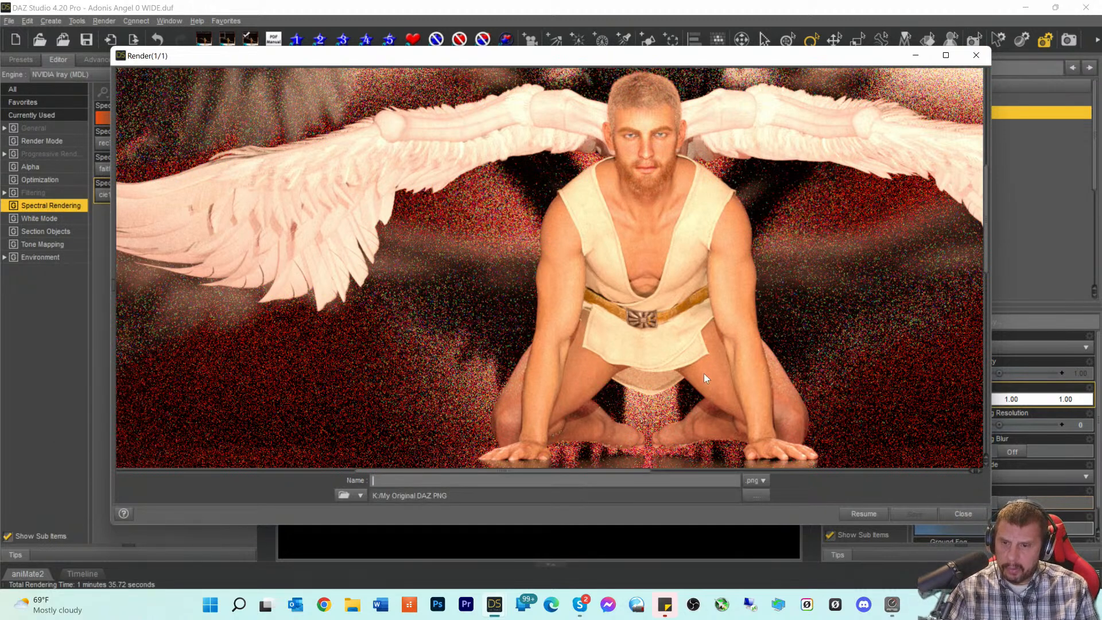
# - Close the render window and switch the viewport to Perspective View, orbiting to the figure's left
pyautogui.click(976, 57)
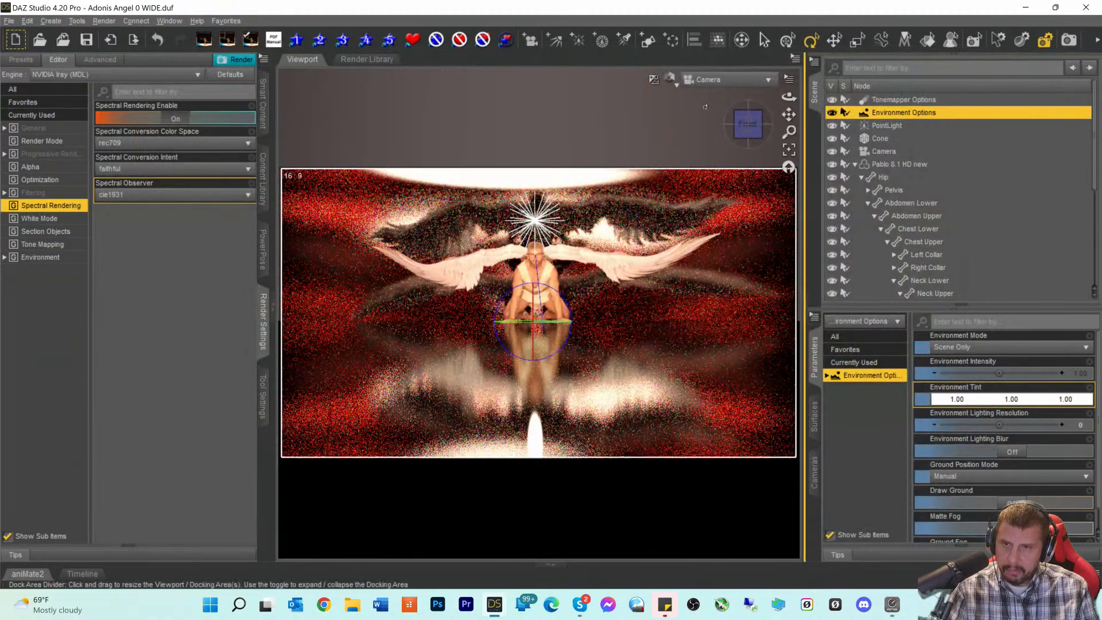
pyautogui.click(706, 85)
pyautogui.click(703, 90)
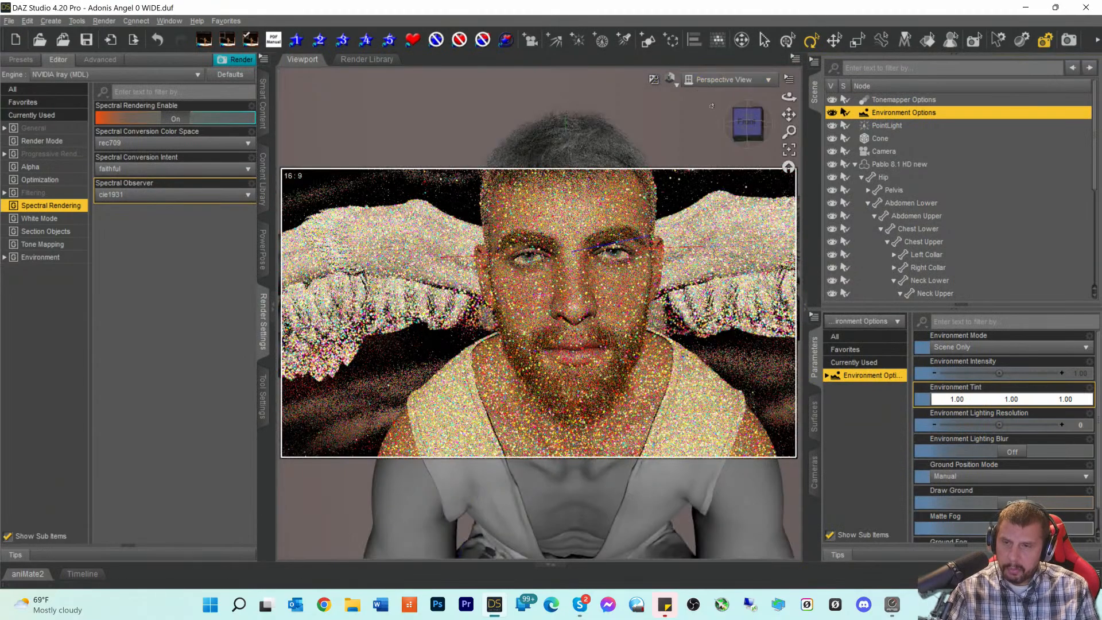
pyautogui.moveTo(756, 127); pyautogui.dragTo(740, 172)
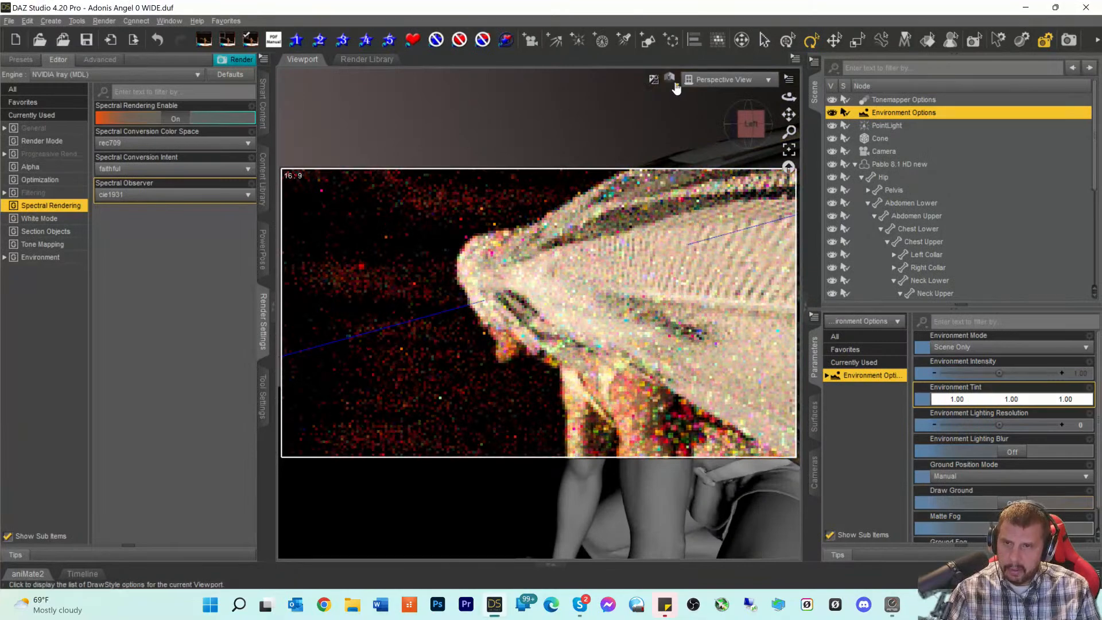
# - Set the DrawStyle to Texture Shaded, frame the kneeling leg at floor level, and select the Left Shin
pyautogui.click(669, 79)
pyautogui.click(666, 201)
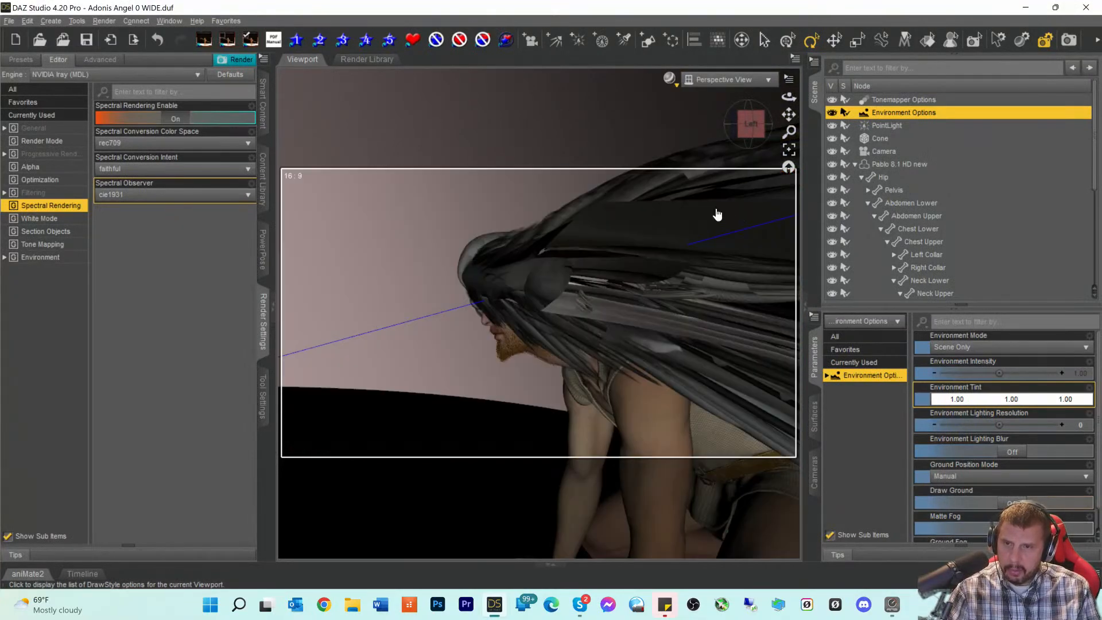
pyautogui.moveTo(788, 114); pyautogui.dragTo(730, 13)
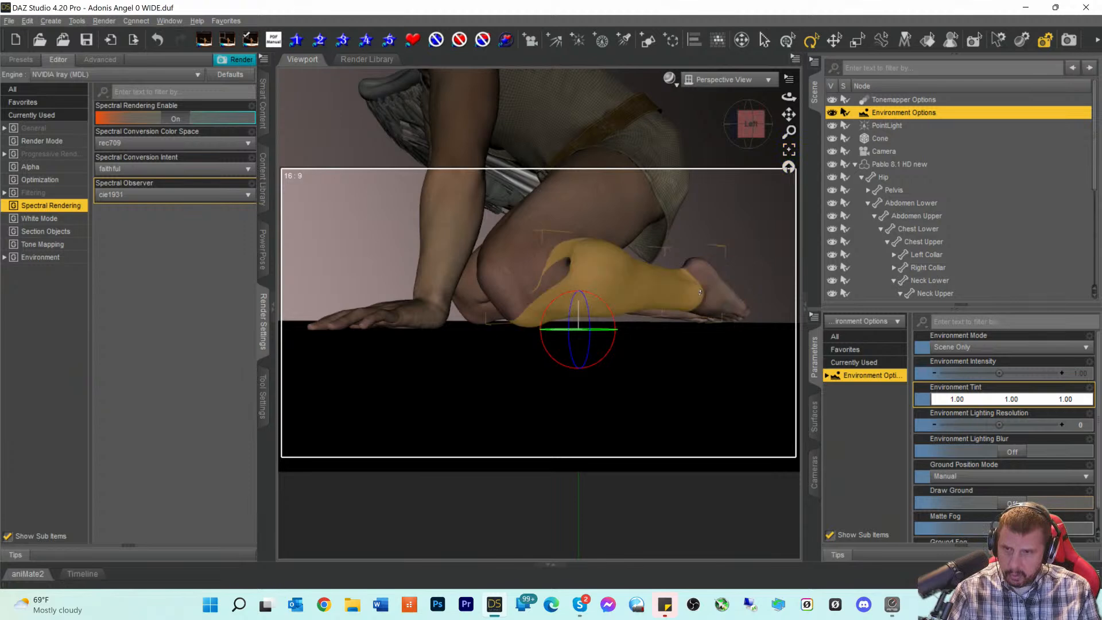
pyautogui.moveTo(753, 126)
pyautogui.mouseDown()
pyautogui.moveTo(742, 136)
pyautogui.moveTo(743, 123)
pyautogui.mouseUp()
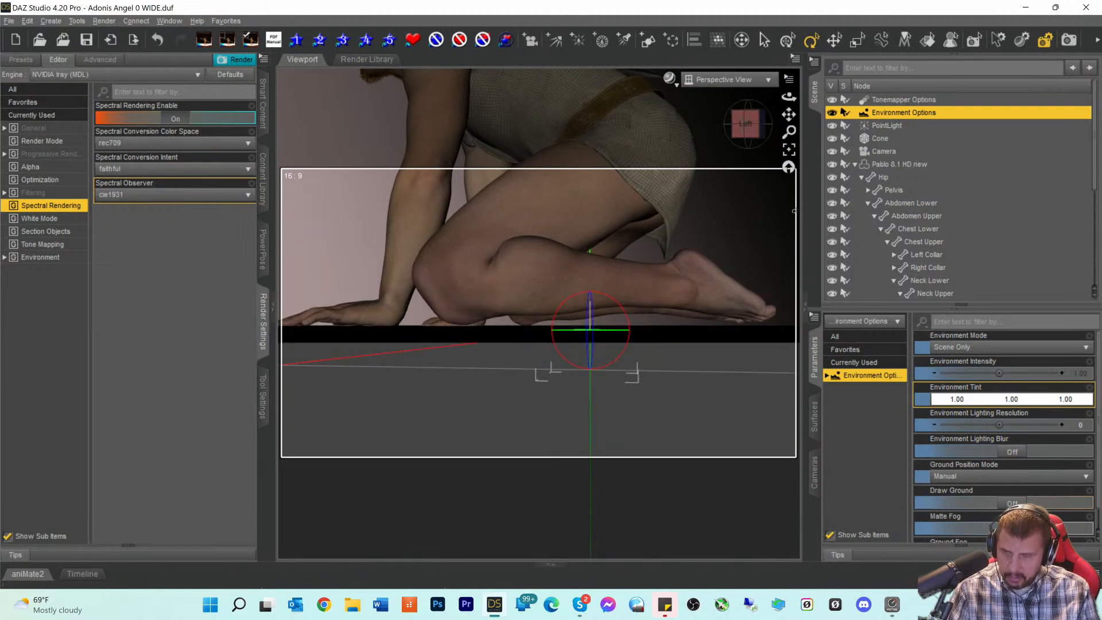
pyautogui.click(524, 272)
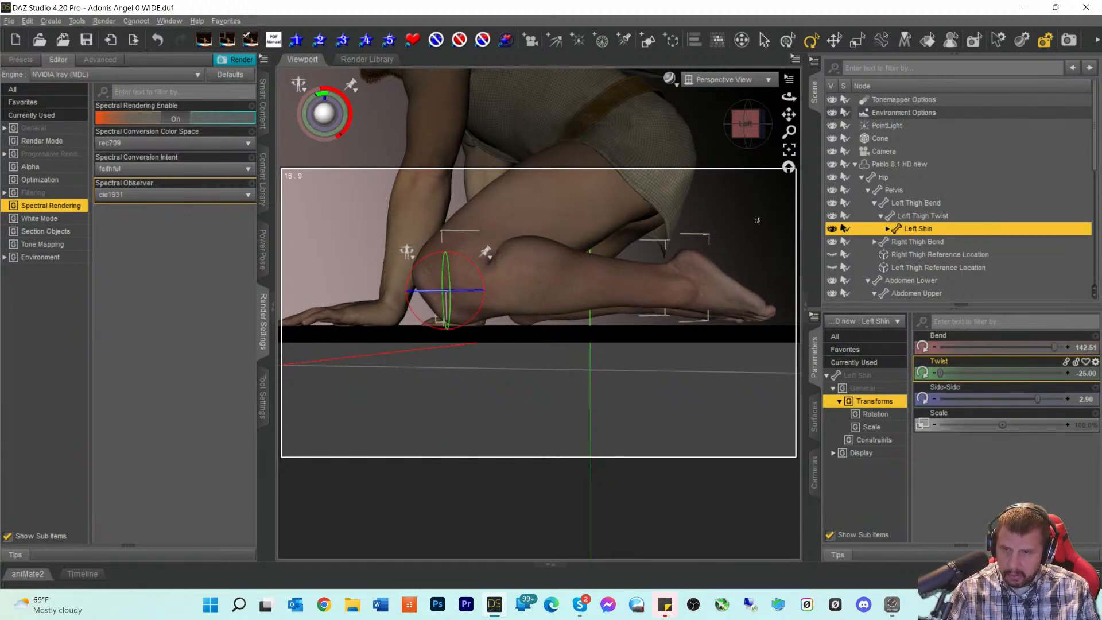
pyautogui.moveTo(788, 114); pyautogui.dragTo(871, 118)
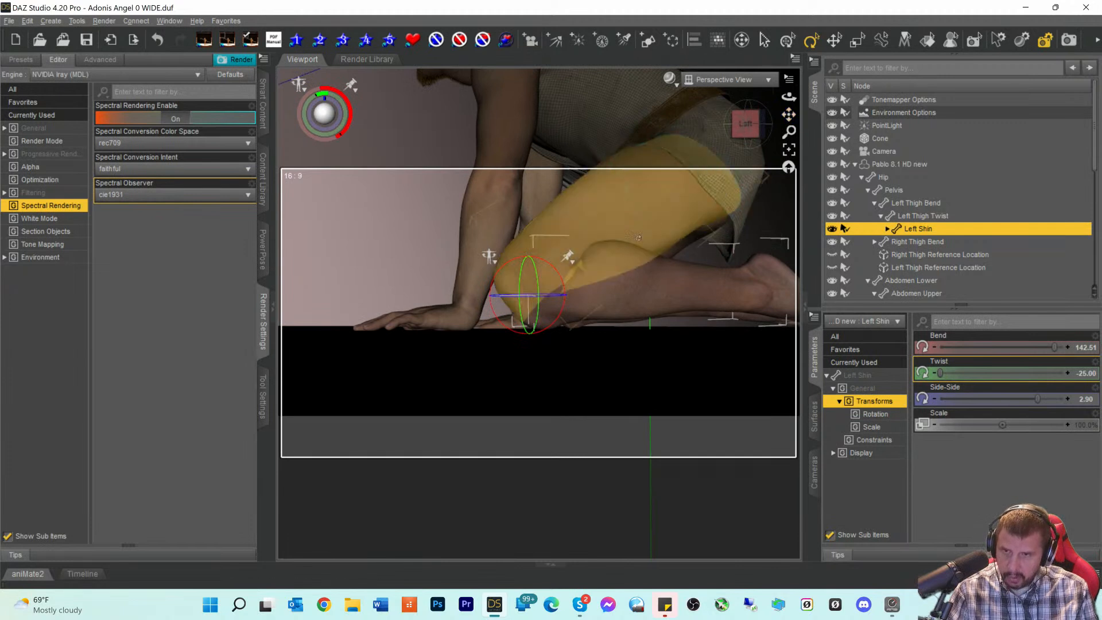
# - Select the Pablo 8.1 HD new figure and tilt its X Rotate down to -1.50
pyautogui.click(882, 166)
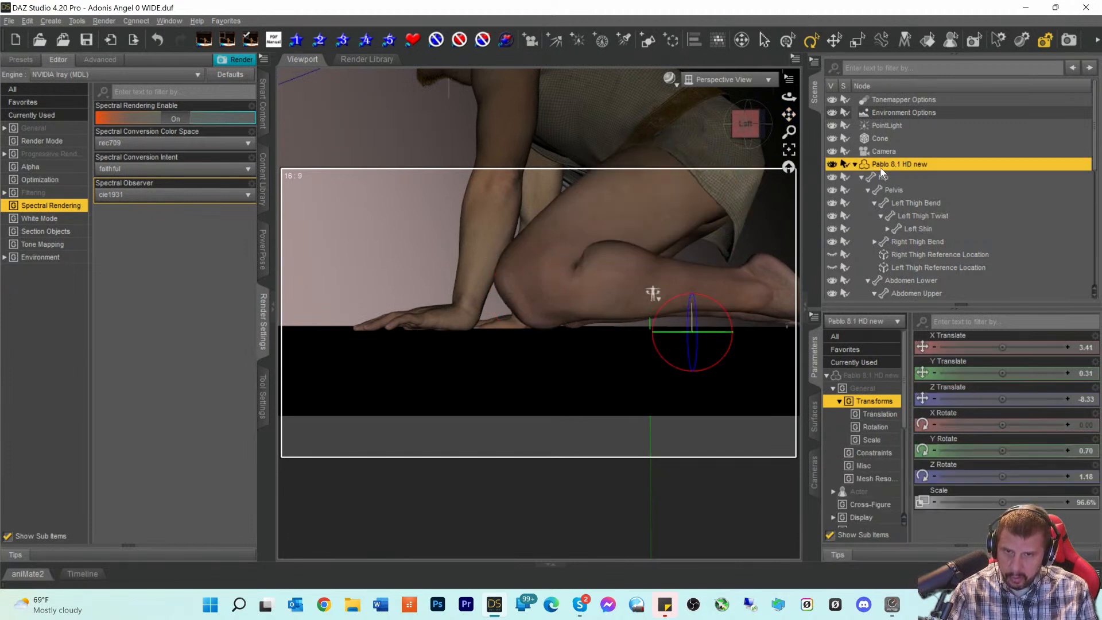
pyautogui.click(1068, 425)
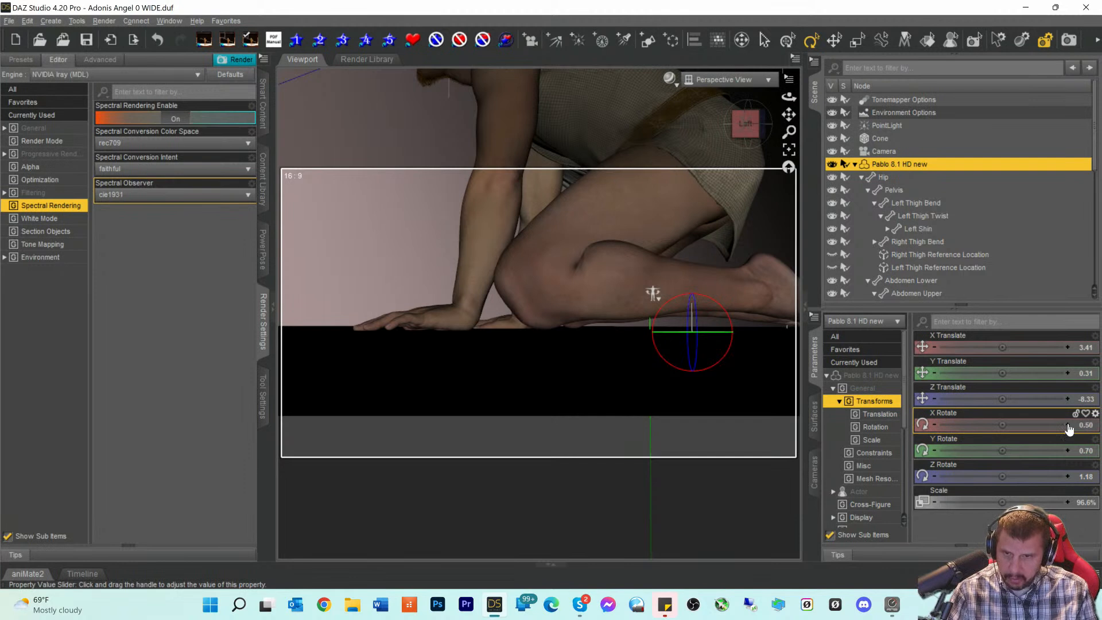
pyautogui.click(935, 425)
pyautogui.click(936, 425)
pyautogui.click(935, 425)
pyautogui.click(936, 425)
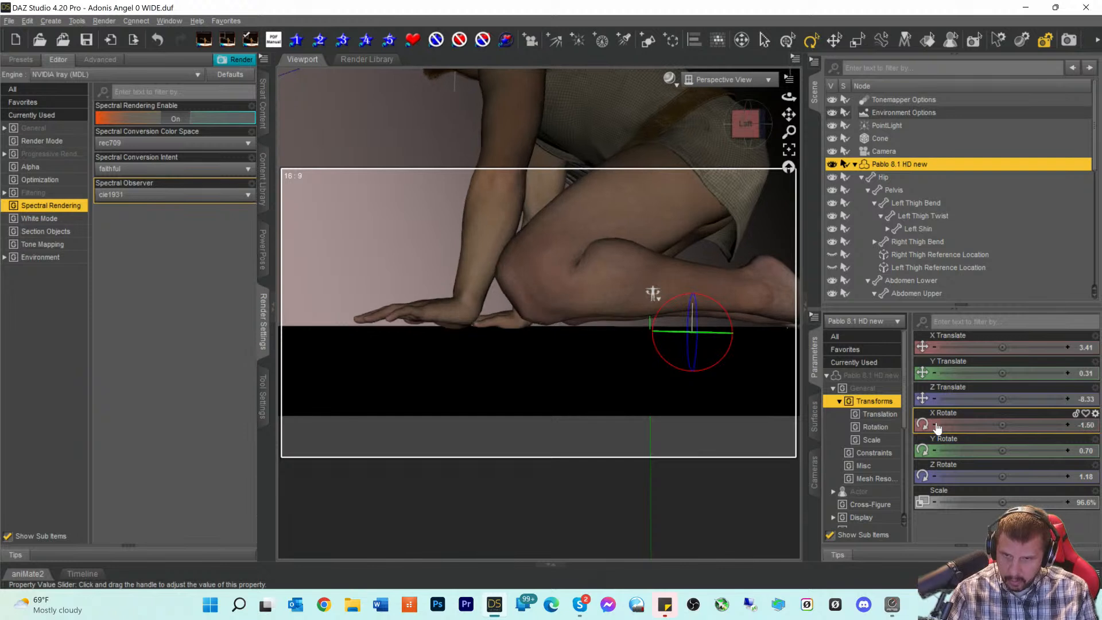
# - Lower the figure's Y Translate to -0.99 and recentre the knee and foot in view
pyautogui.click(935, 375)
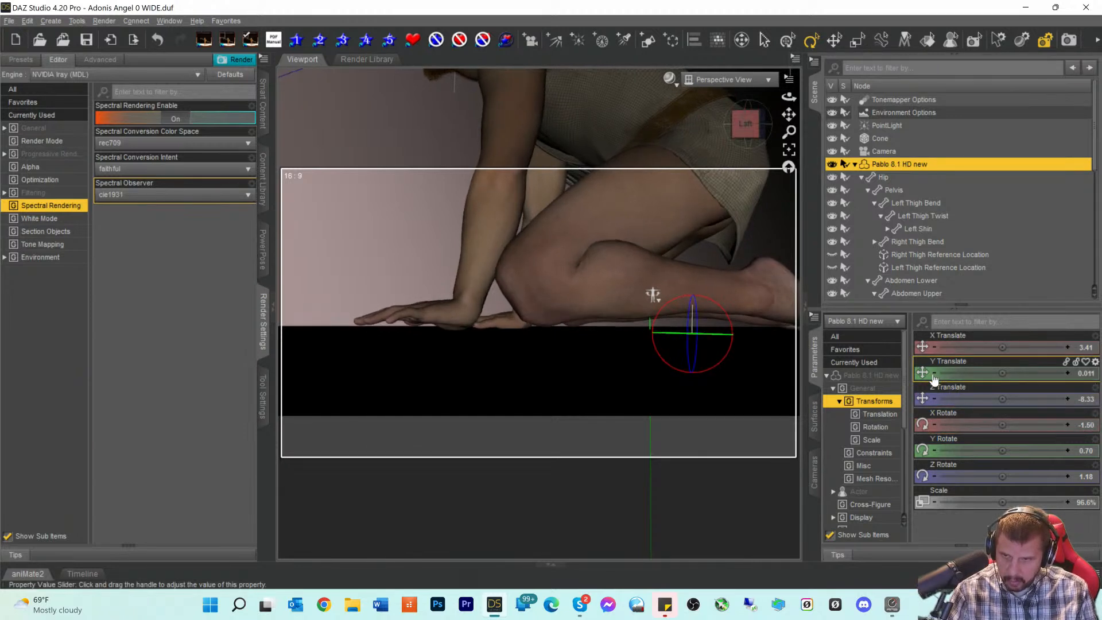
pyautogui.click(935, 375)
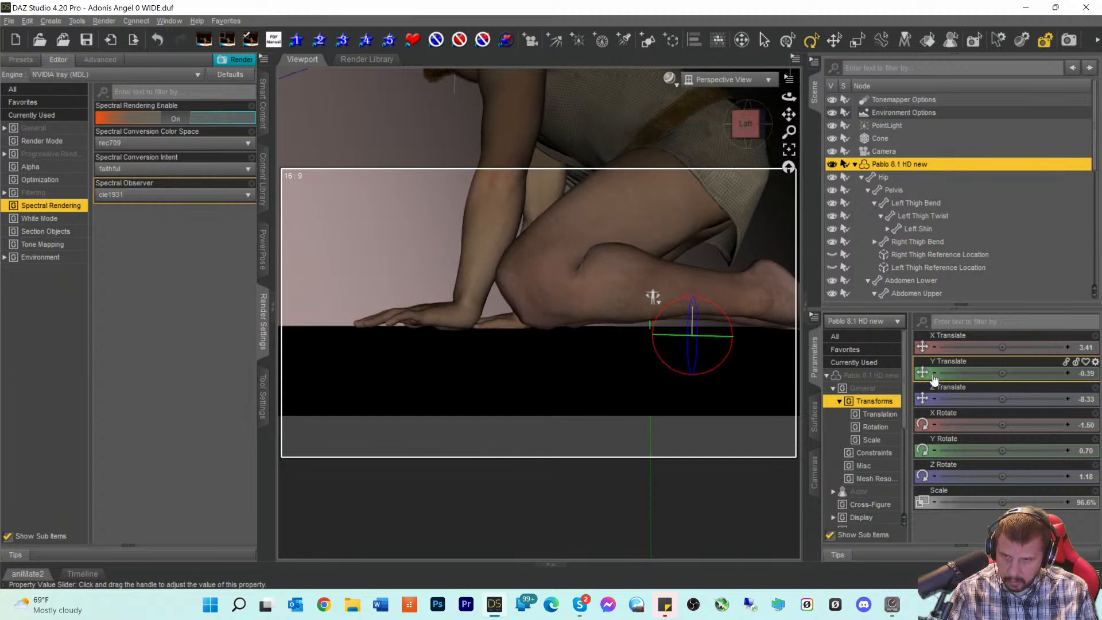
pyautogui.click(934, 375)
pyautogui.click(935, 374)
pyautogui.click(935, 374)
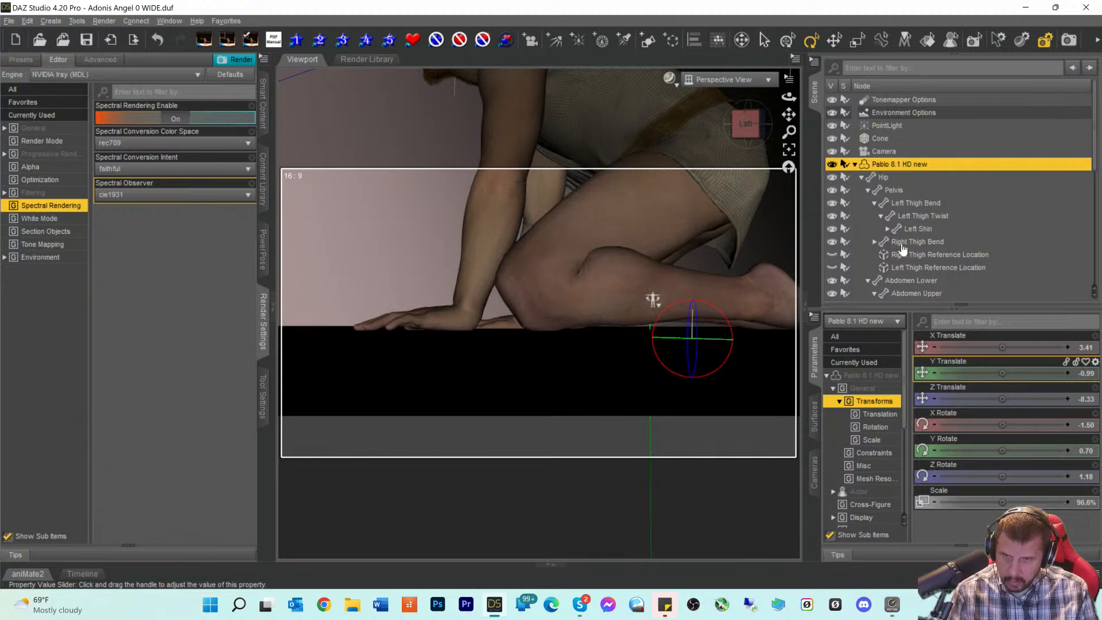
pyautogui.keyDown('ctrl'); pyautogui.keyDown('alt'); pyautogui.moveTo(655, 300); pyautogui.dragTo(620, 299); pyautogui.keyUp('alt'); pyautogui.keyUp('ctrl')
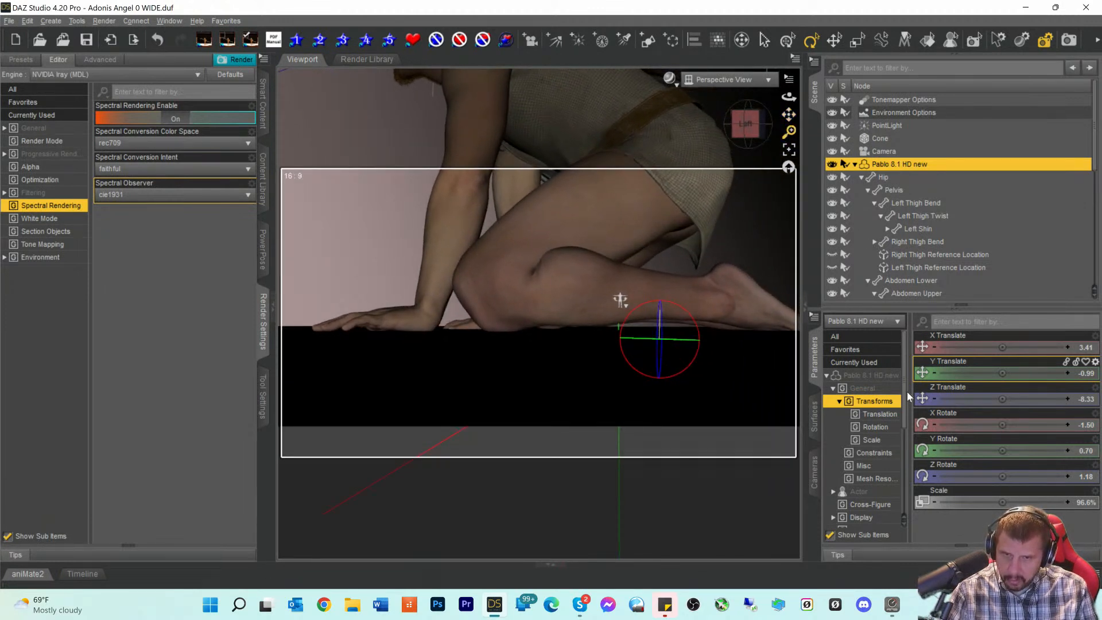
# - Ease X Rotate back to -1.00 and raise Y Translate to -0.49, checking floor contact
pyautogui.click(1067, 425)
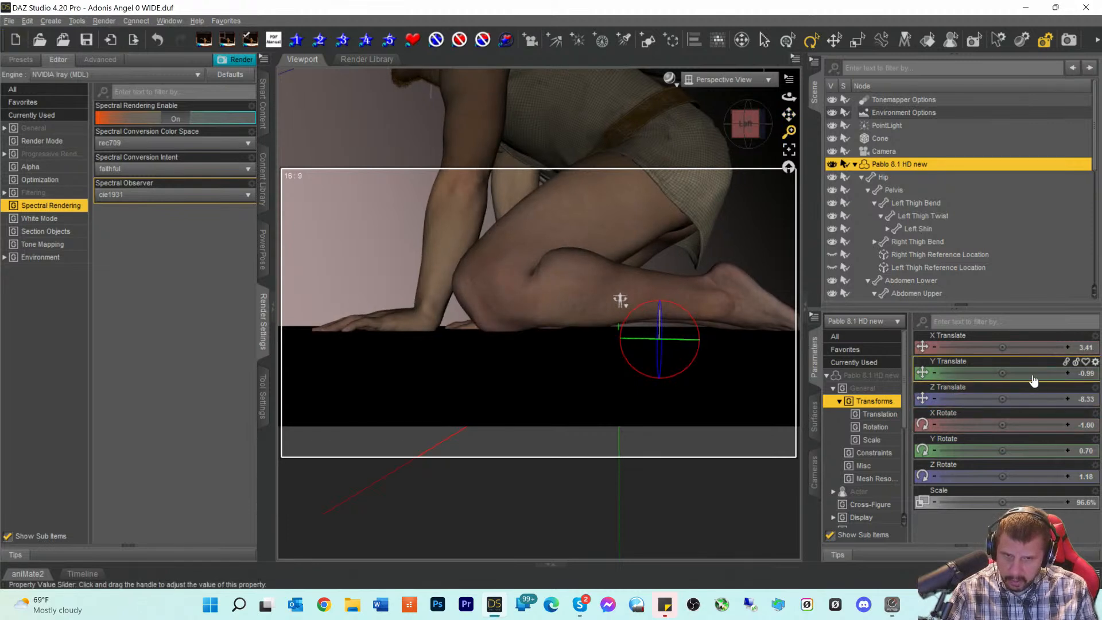
pyautogui.click(1066, 374)
pyautogui.click(1066, 374)
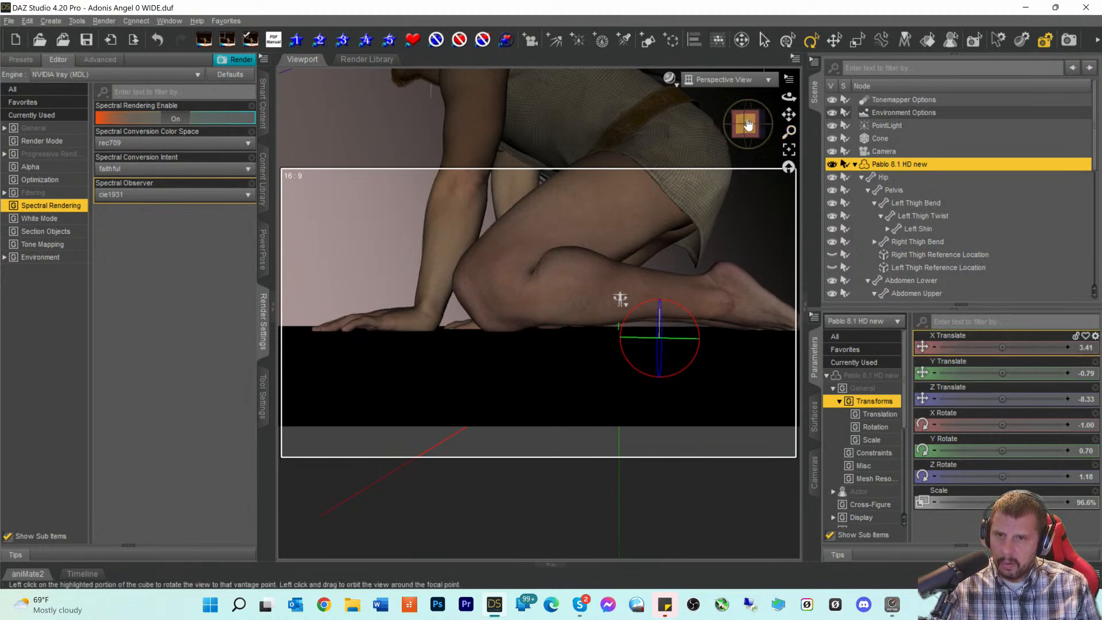
pyautogui.click(747, 124)
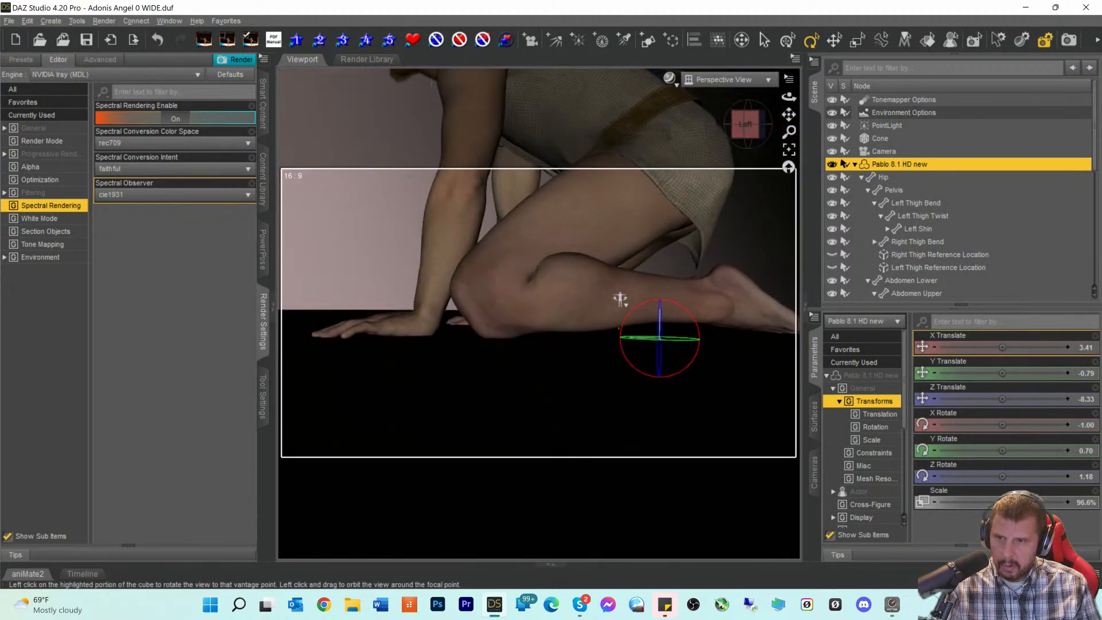
pyautogui.click(1069, 374)
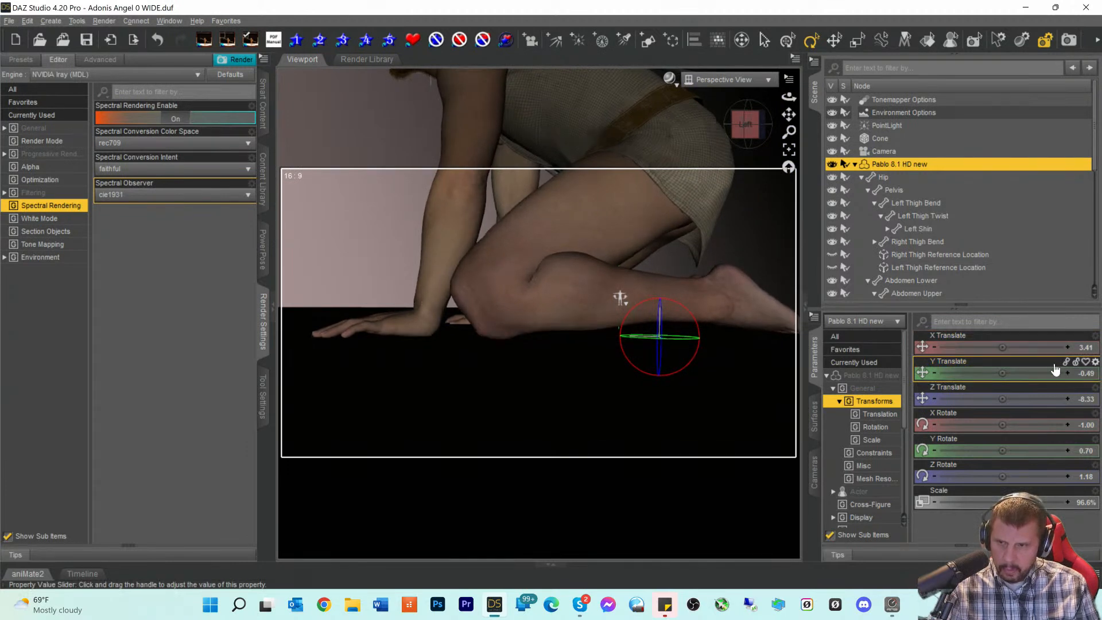
pyautogui.moveTo(763, 124); pyautogui.dragTo(759, 120)
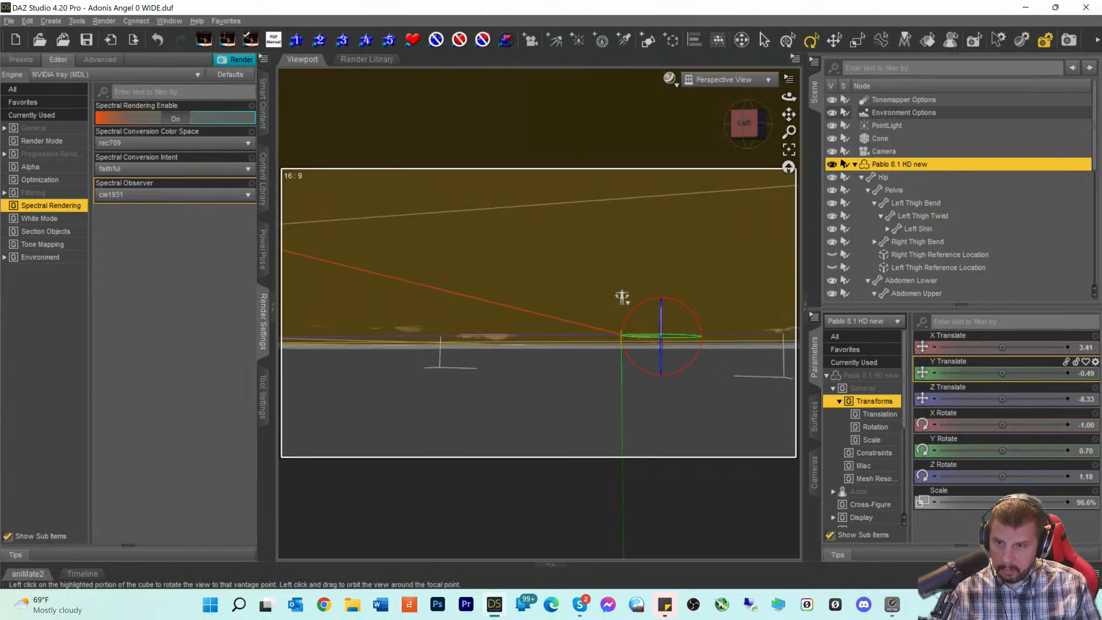
pyautogui.moveTo(745, 123); pyautogui.dragTo(792, 130)
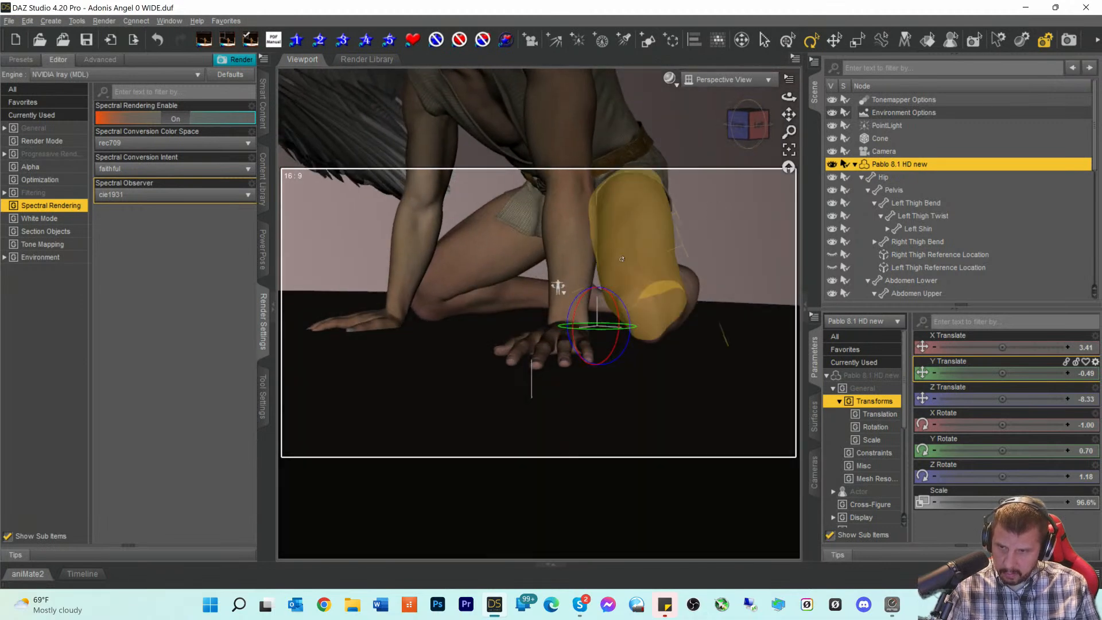
# - Bend the left hand to 79.50 and the right hand to -80.00 so both lie flatter
pyautogui.click(556, 328)
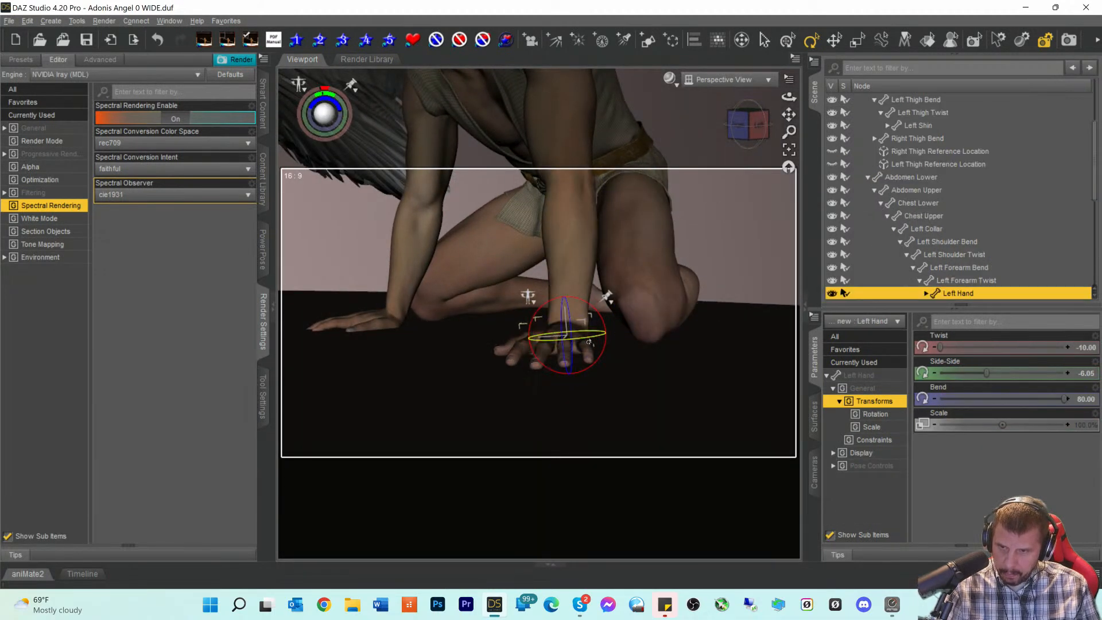
pyautogui.click(935, 400)
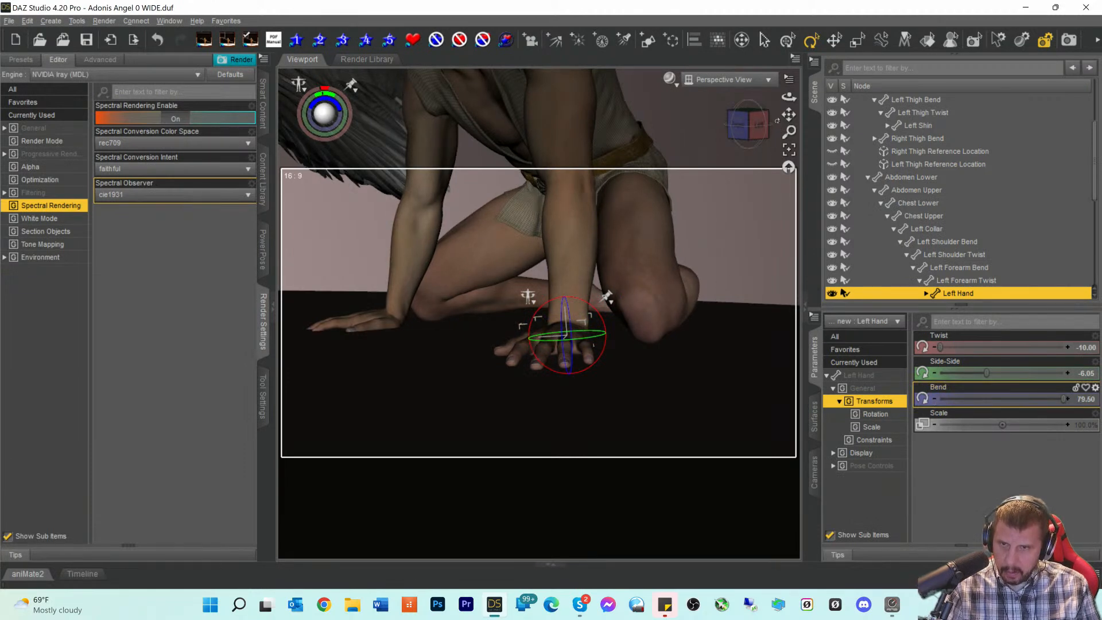
pyautogui.moveTo(776, 122)
pyautogui.mouseDown()
pyautogui.moveTo(732, 124)
pyautogui.moveTo(760, 120)
pyautogui.mouseUp()
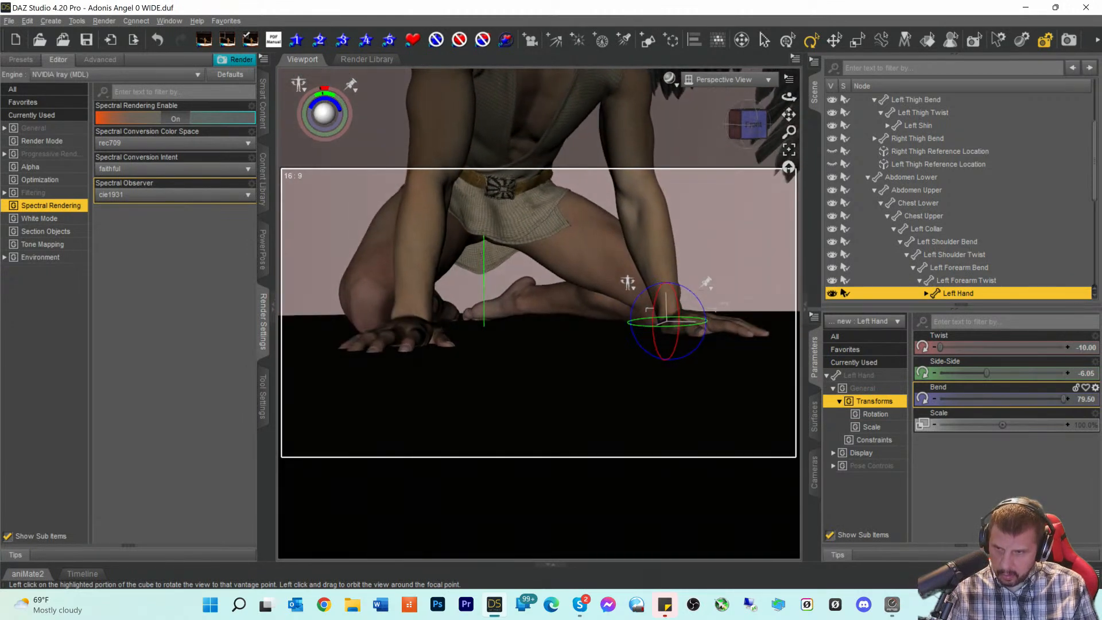
pyautogui.click(408, 324)
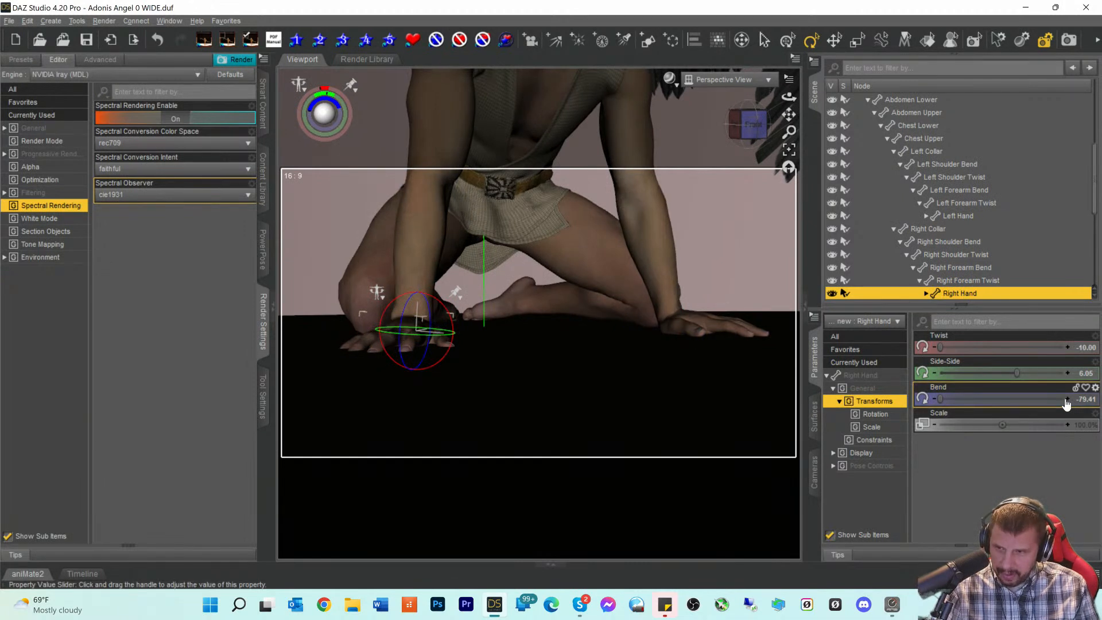
pyautogui.moveTo(937, 403); pyautogui.dragTo(937, 404)
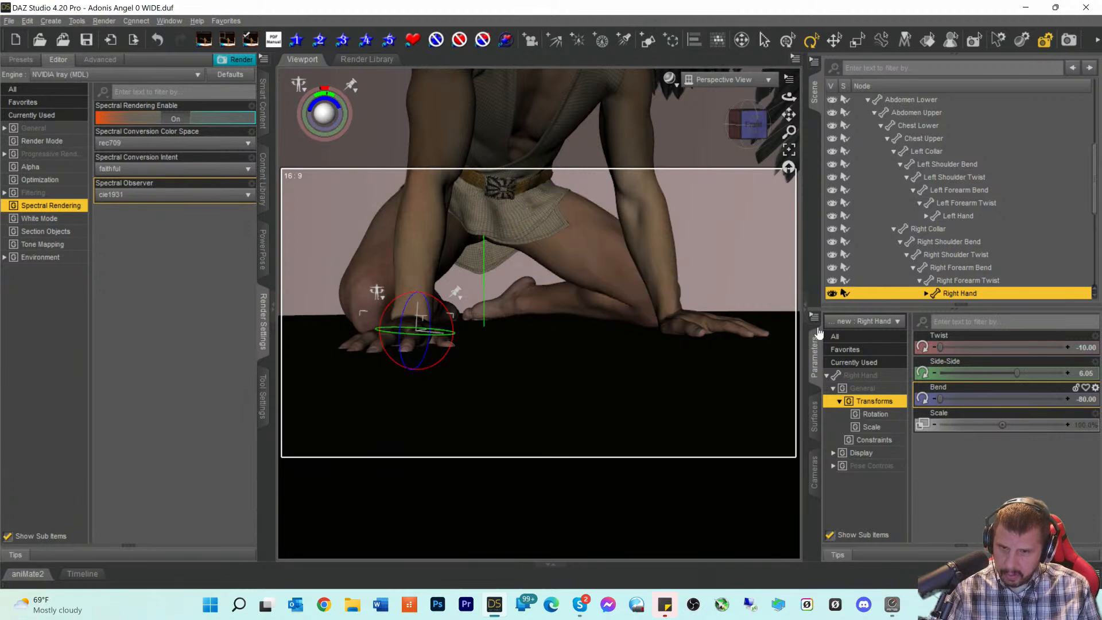
pyautogui.scroll(1, 905, 224)
pyautogui.scroll(5, 904, 219)
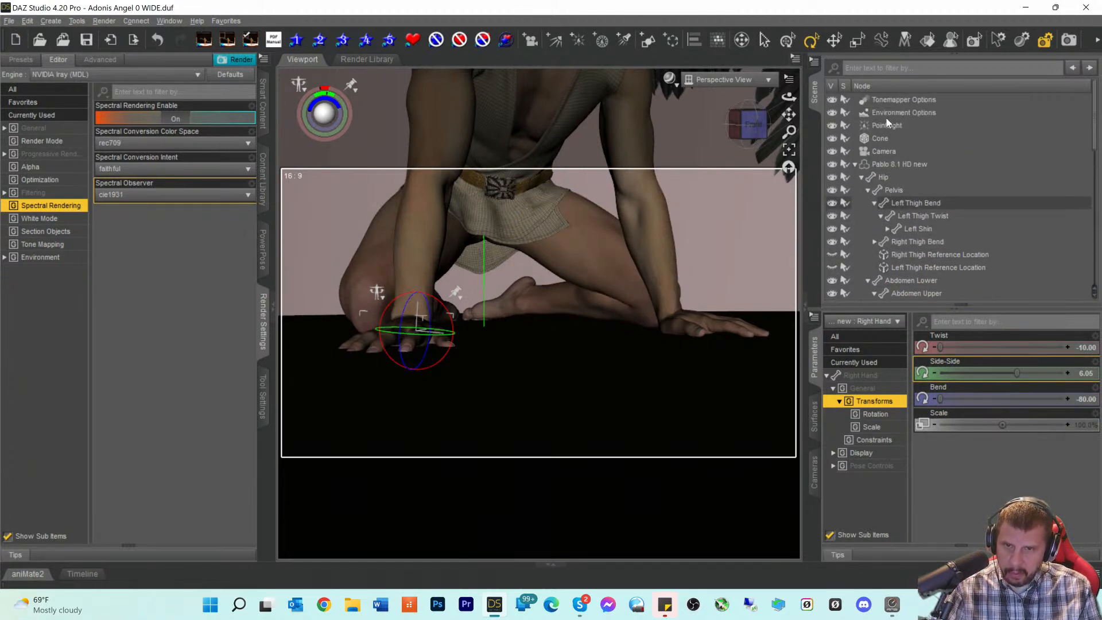
# - Select the whole Pablo 8.1 HD figure and raise it to Y Translate 0.31
pyautogui.click(876, 164)
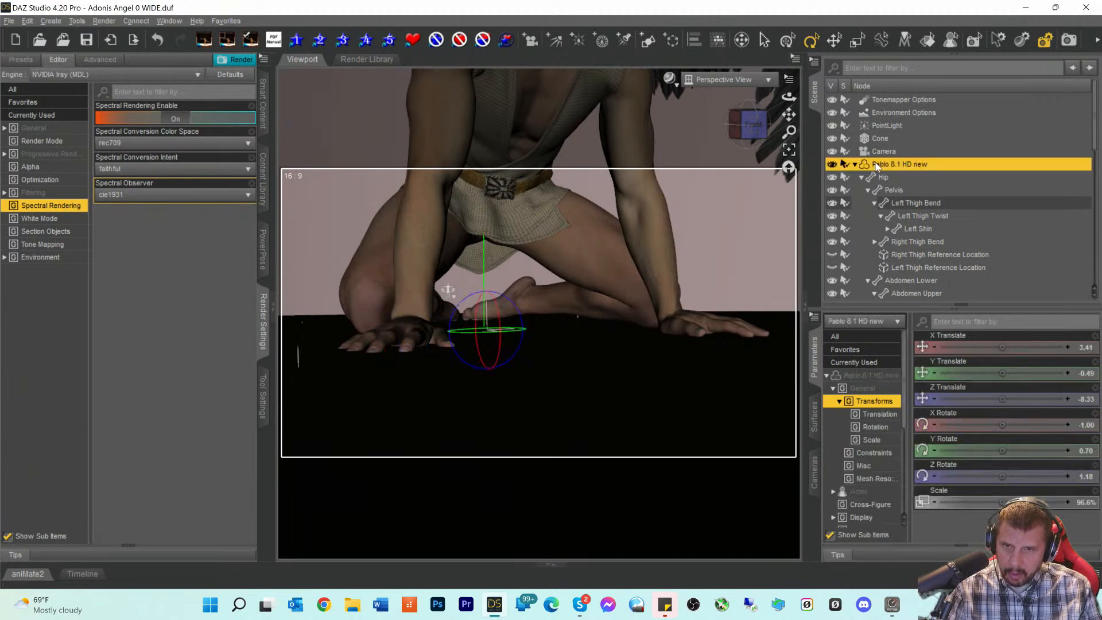
pyautogui.click(1067, 373)
pyautogui.click(1067, 373)
pyautogui.click(1067, 374)
pyautogui.click(1067, 373)
pyautogui.click(1068, 373)
pyautogui.click(1068, 374)
pyautogui.click(1068, 374)
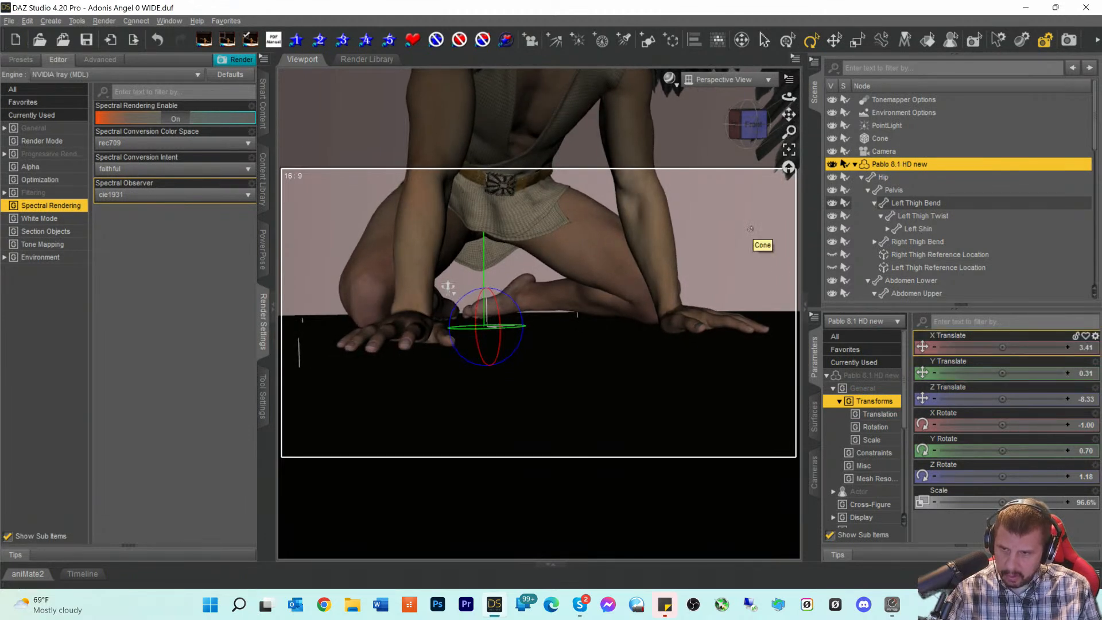
# - Tilt the figure to X Rotate -2.00, checking from its left side
pyautogui.click(735, 124)
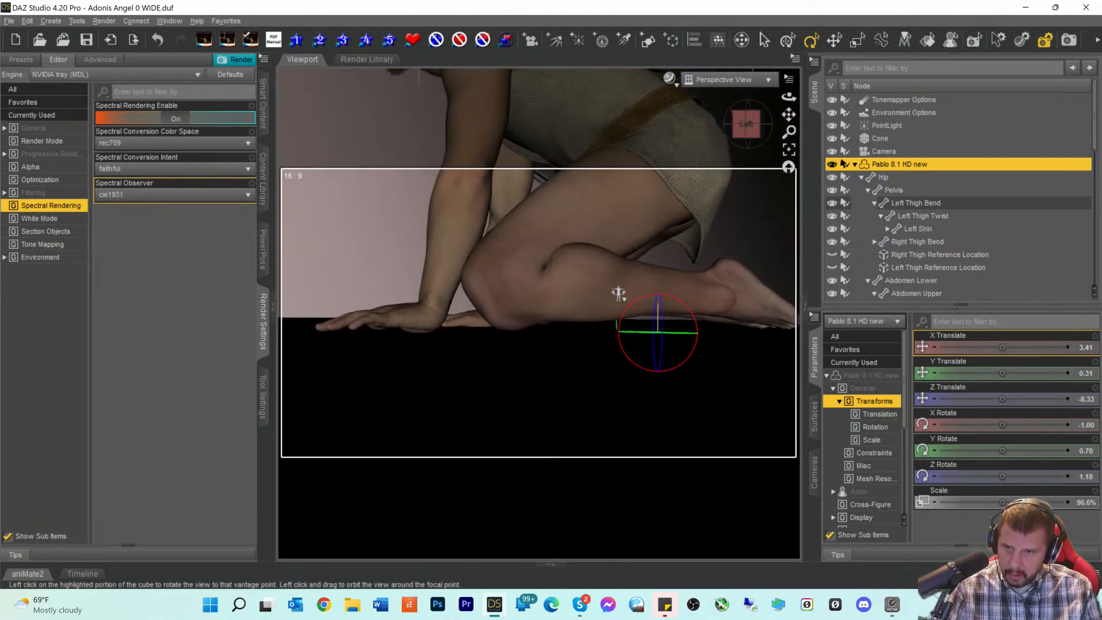
pyautogui.moveTo(746, 124); pyautogui.dragTo(743, 123)
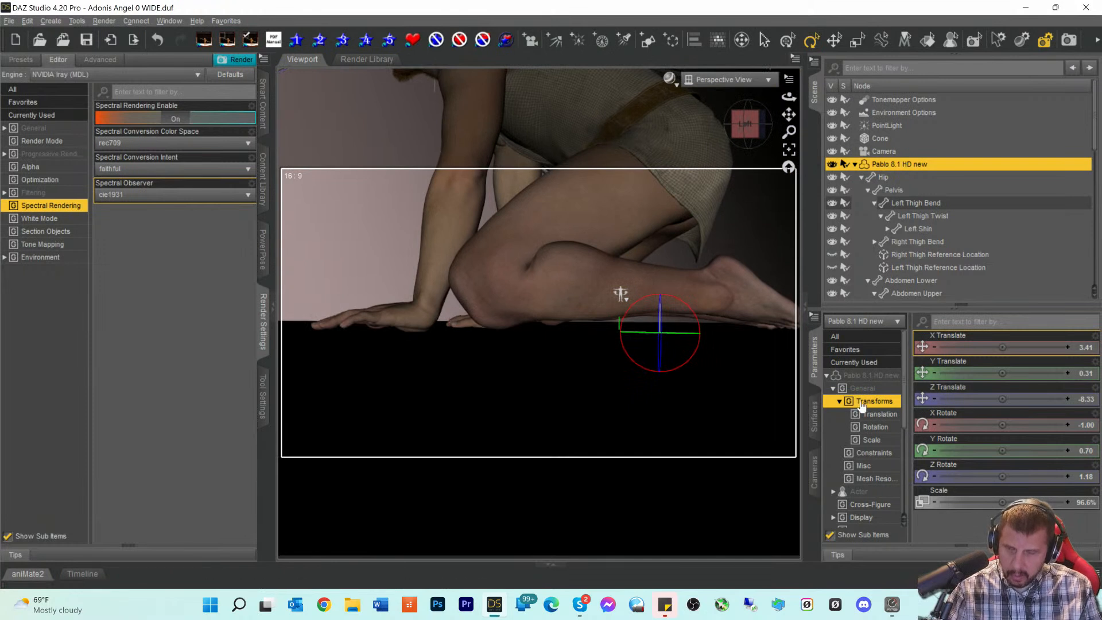
pyautogui.click(935, 425)
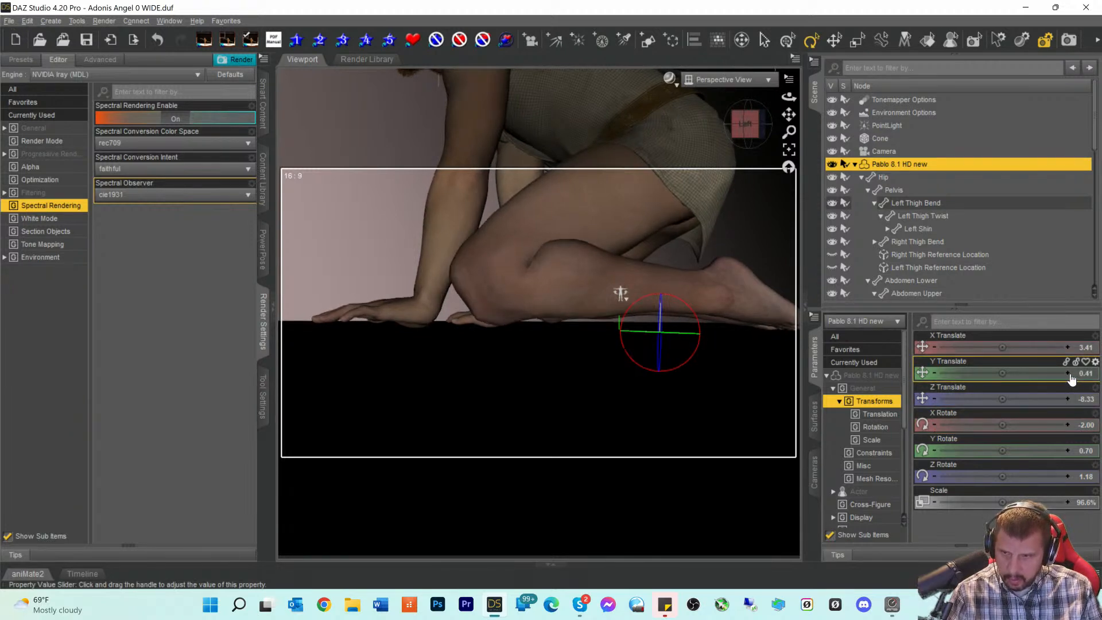
# - Lower the figure step by step to Y Translate -0.99
pyautogui.click(936, 374)
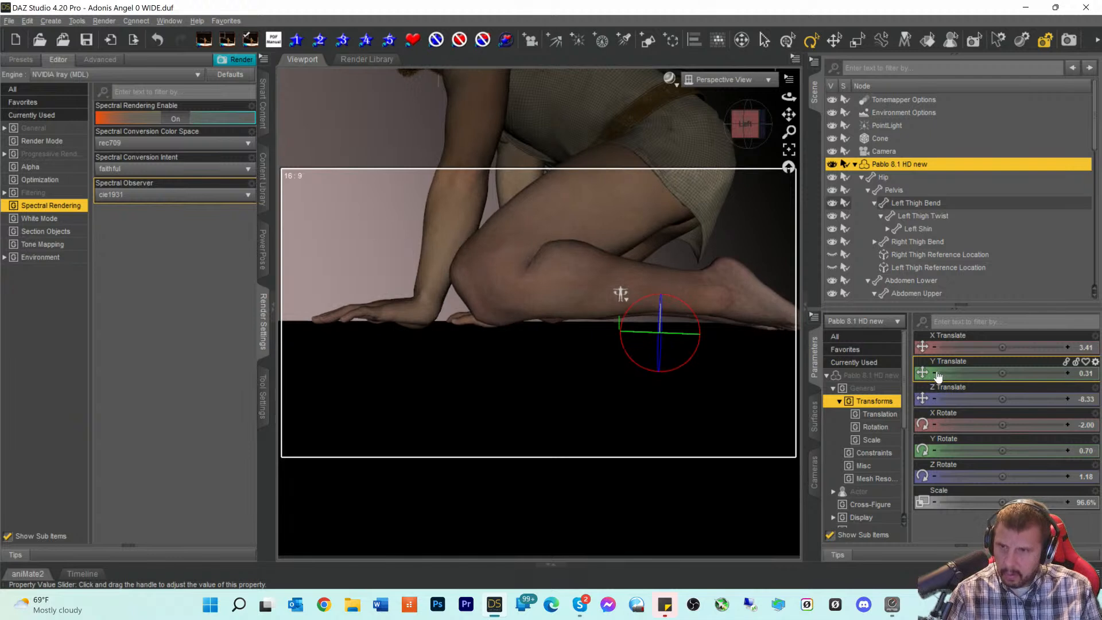
pyautogui.click(936, 375)
pyautogui.click(936, 374)
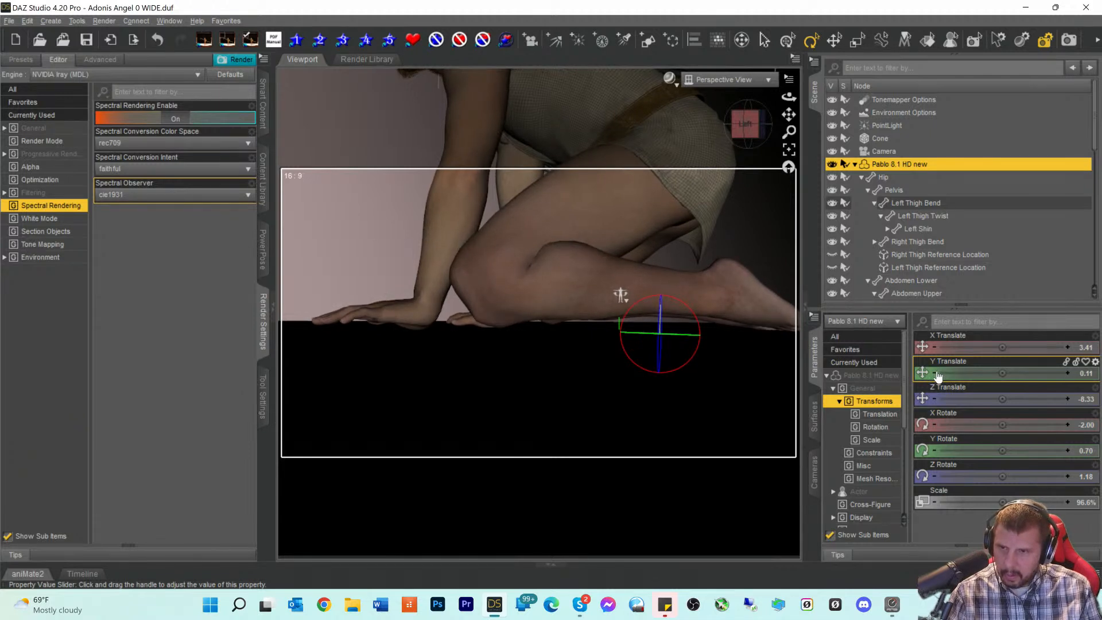
pyautogui.click(936, 374)
pyautogui.click(936, 374)
pyautogui.click(935, 374)
pyautogui.click(935, 374)
pyautogui.click(935, 375)
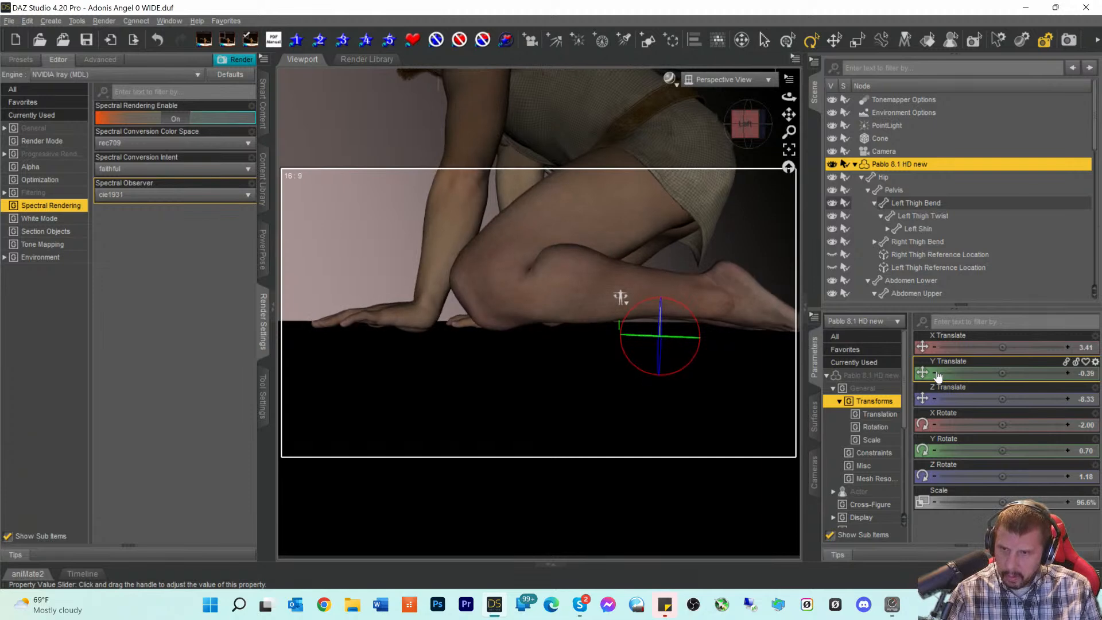
pyautogui.keyDown('alt'); pyautogui.moveTo(621, 296); pyautogui.dragTo(425, 283); pyautogui.keyUp('alt')
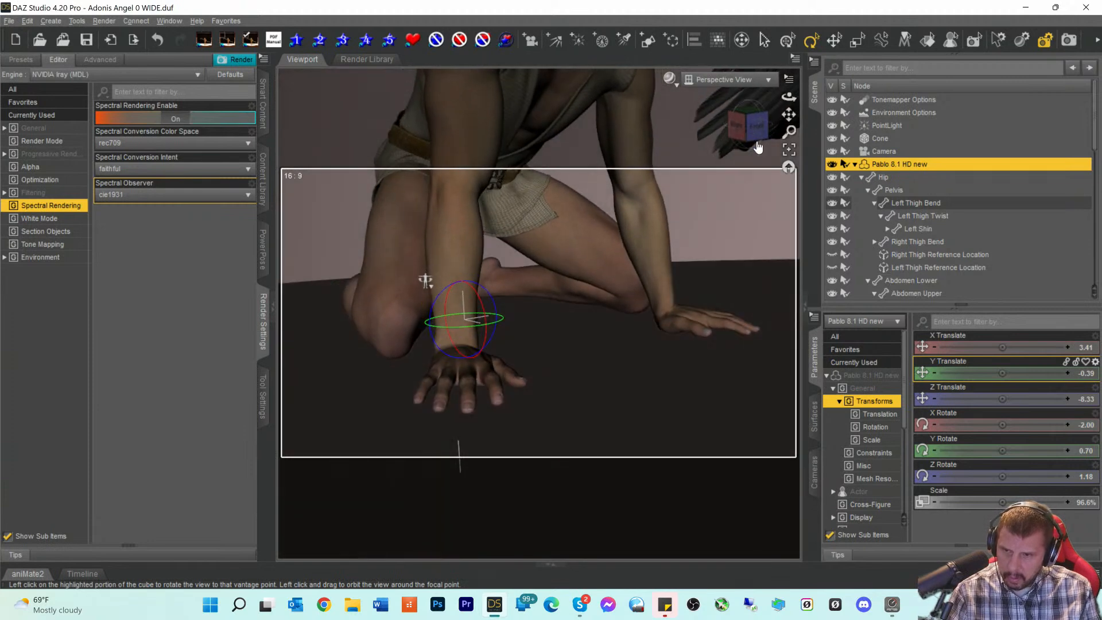
pyautogui.click(935, 373)
pyautogui.click(935, 376)
pyautogui.click(934, 376)
pyautogui.click(934, 374)
pyautogui.click(935, 373)
pyautogui.click(934, 374)
# - Raise the figure back to Y Translate -0.69 and check it from above
pyautogui.click(1069, 374)
pyautogui.click(1068, 373)
pyautogui.click(1069, 374)
pyautogui.moveTo(758, 127); pyautogui.dragTo(690, 123)
pyautogui.moveTo(750, 143); pyautogui.dragTo(672, 160)
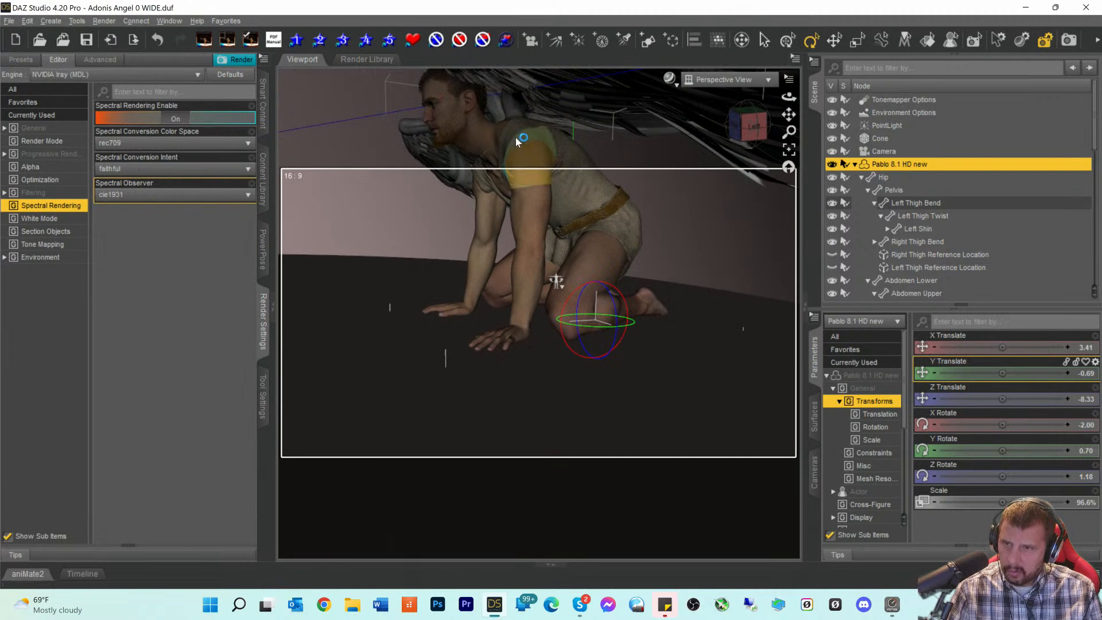
# - Select the left collar and adjust its Bend to 1.17, repositioning arm and wing
pyautogui.click(516, 140)
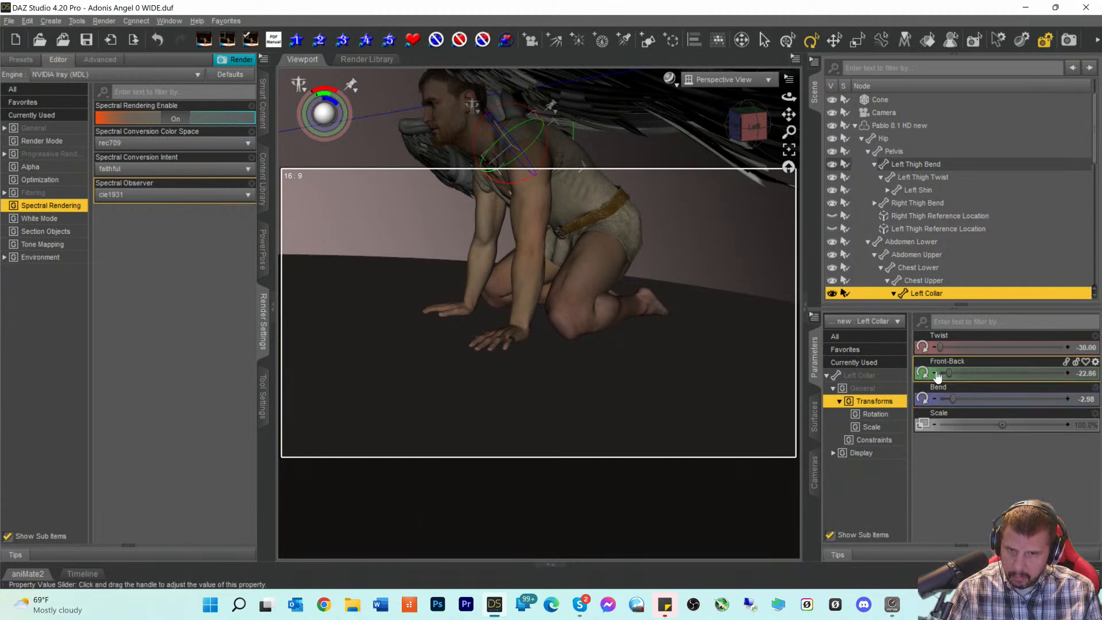
pyautogui.click(935, 400)
pyautogui.click(937, 401)
pyautogui.click(938, 400)
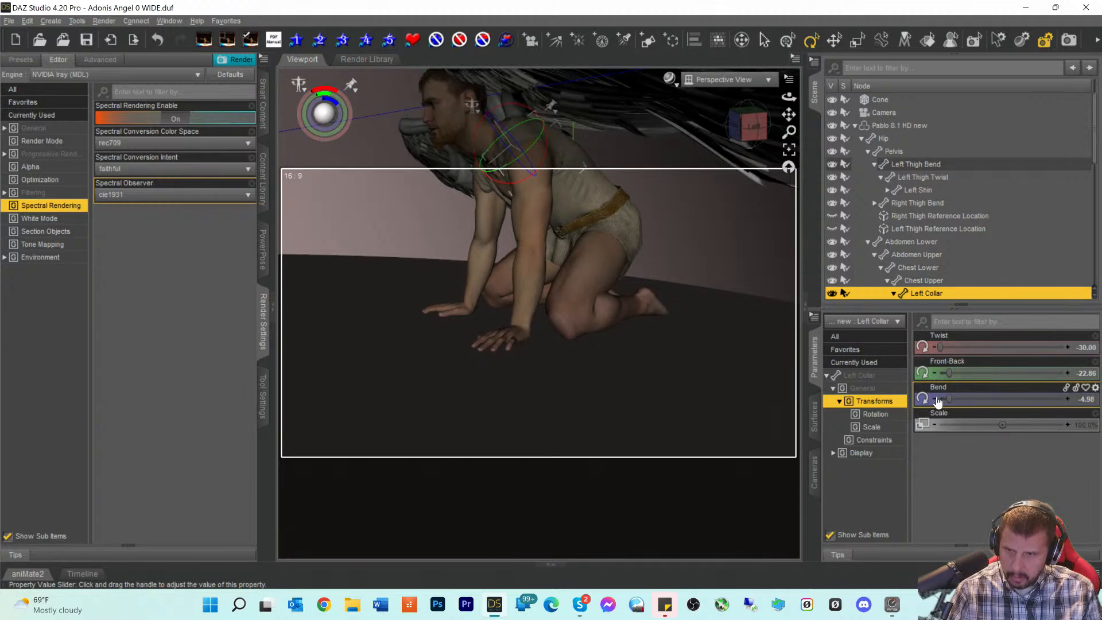
pyautogui.moveTo(949, 400); pyautogui.dragTo(961, 400)
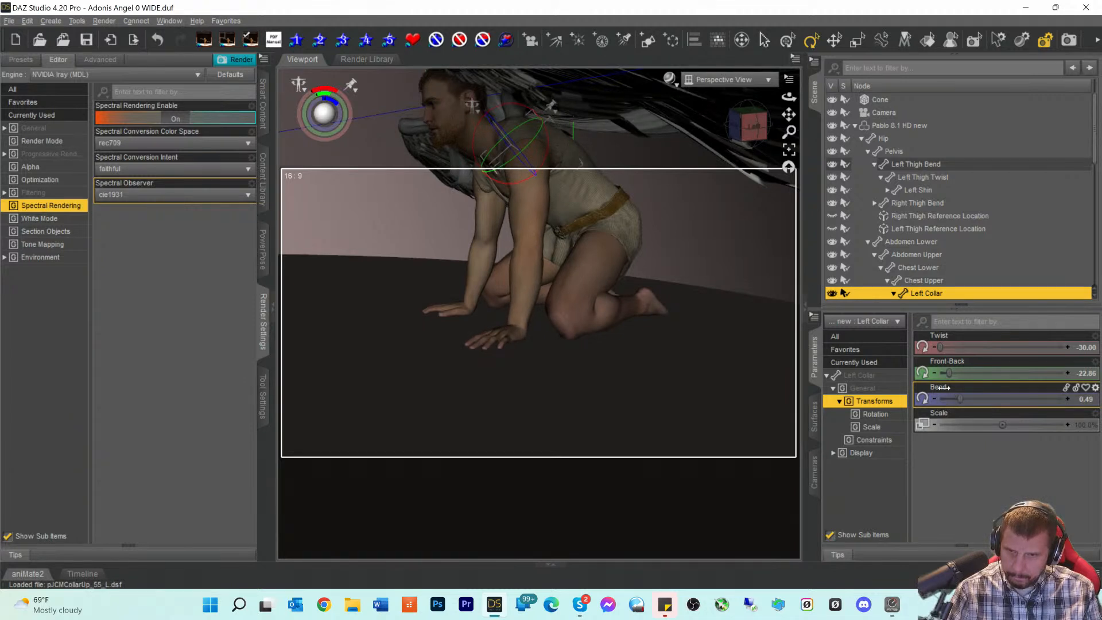
pyautogui.moveTo(950, 374); pyautogui.dragTo(942, 374)
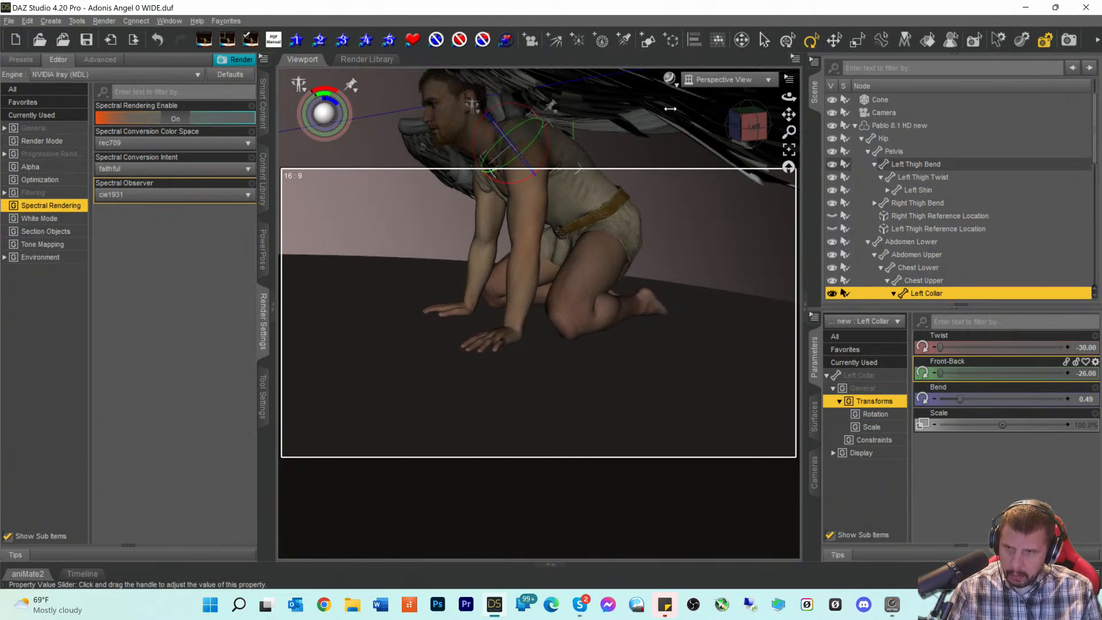
# - Set the left collar Twist to -30.00 and Front-Back to -25.00 from a front view
pyautogui.click(742, 124)
pyautogui.moveTo(743, 125); pyautogui.dragTo(744, 121)
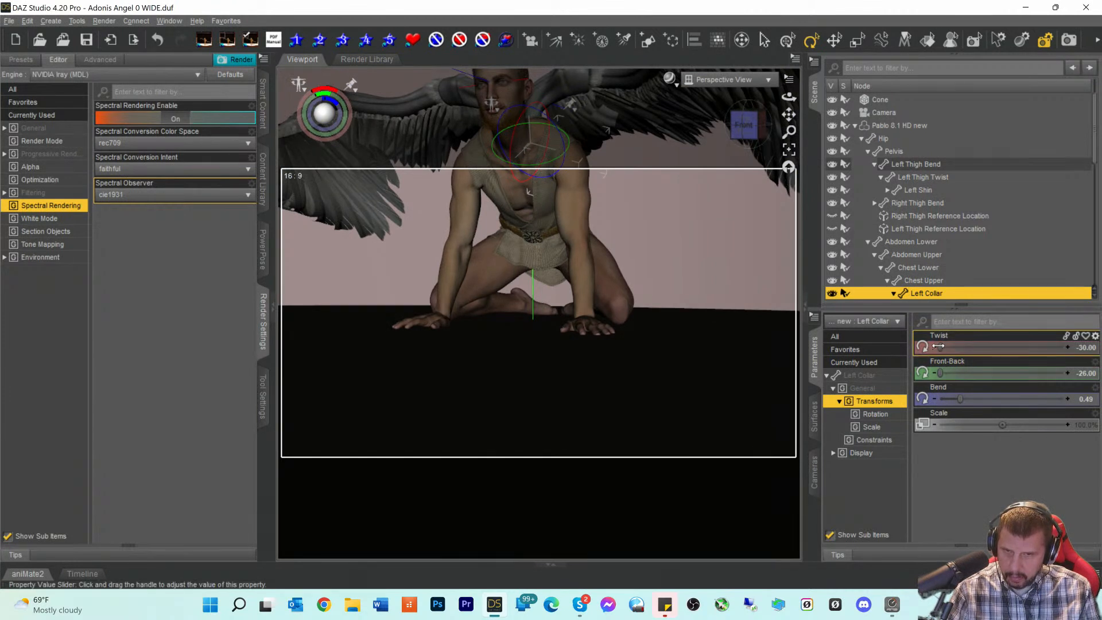
pyautogui.moveTo(940, 346); pyautogui.dragTo(924, 345)
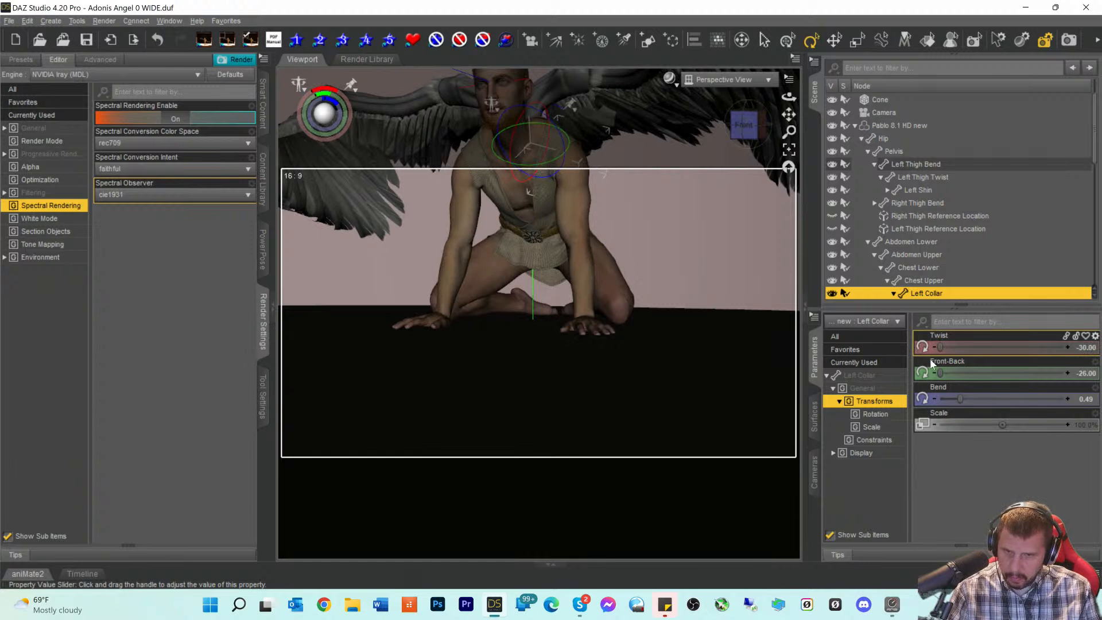
pyautogui.moveTo(939, 372); pyautogui.dragTo(944, 372)
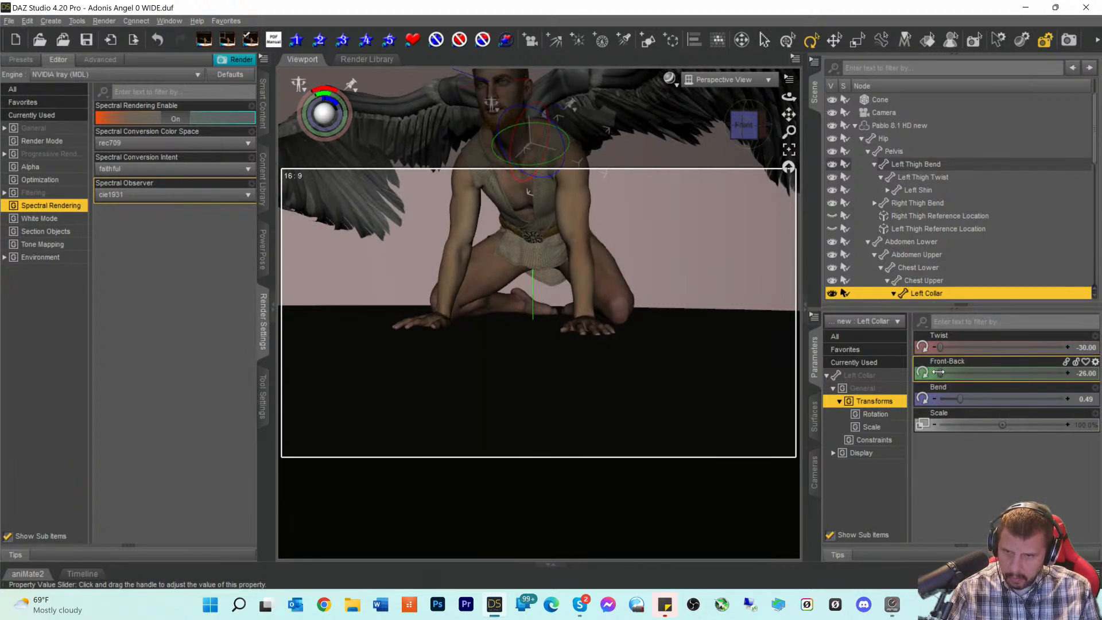
pyautogui.click(1068, 373)
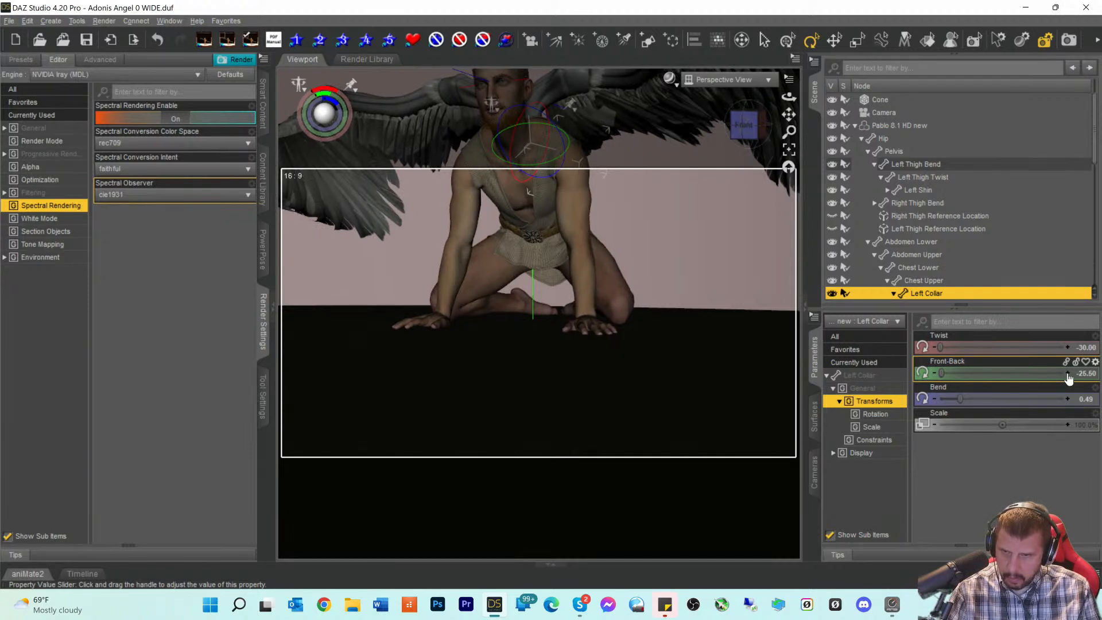
pyautogui.click(1068, 373)
pyautogui.click(1068, 373)
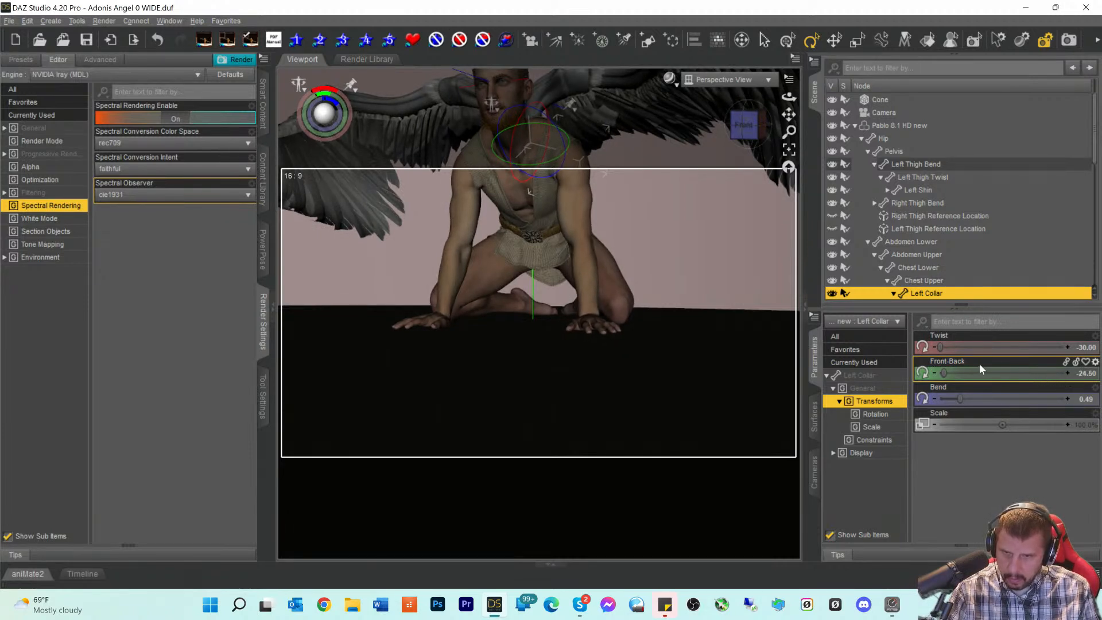
pyautogui.click(934, 373)
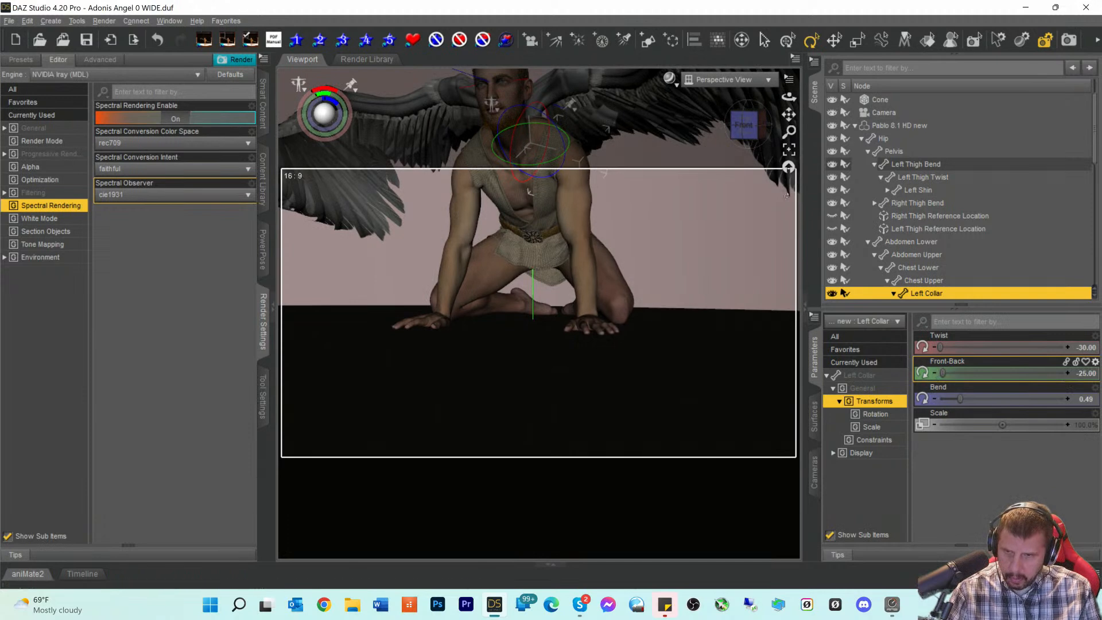
pyautogui.moveTo(743, 125); pyautogui.dragTo(693, 136)
# - Bend the right shin one step further while checking the legs from the left side
pyautogui.click(575, 310)
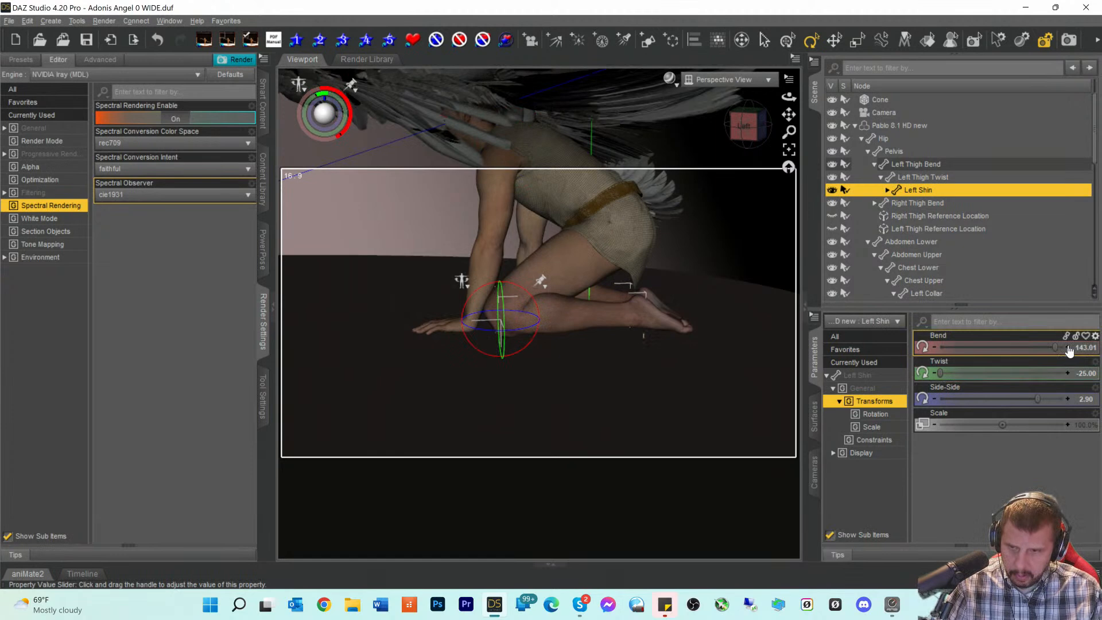
pyautogui.click(744, 126)
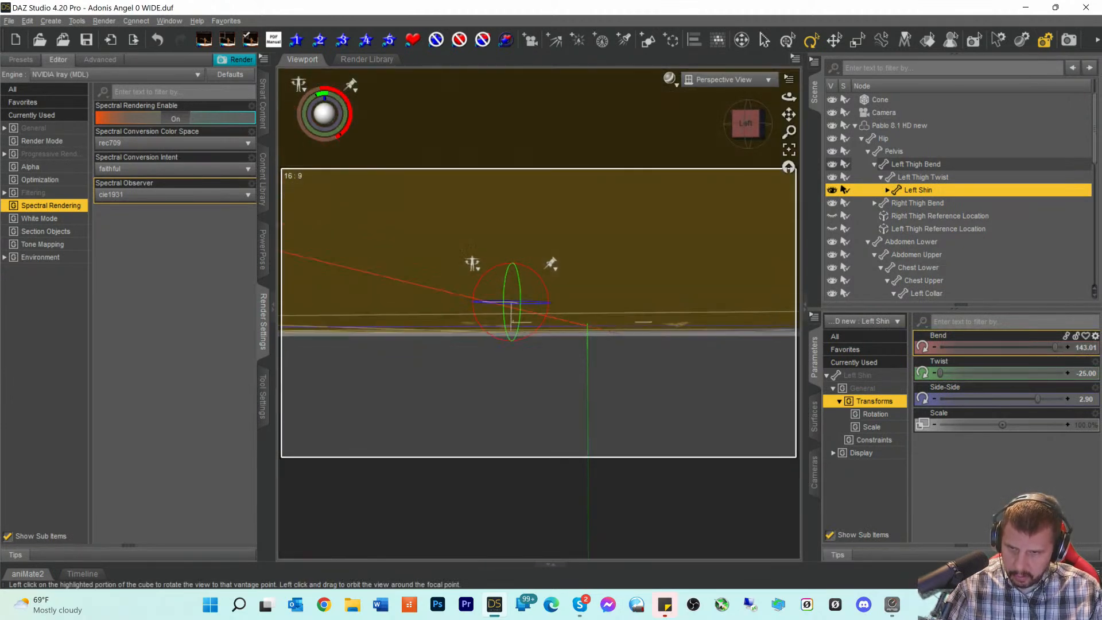
pyautogui.moveTo(745, 125)
pyautogui.mouseDown()
pyautogui.moveTo(732, 137)
pyautogui.moveTo(748, 138)
pyautogui.mouseUp()
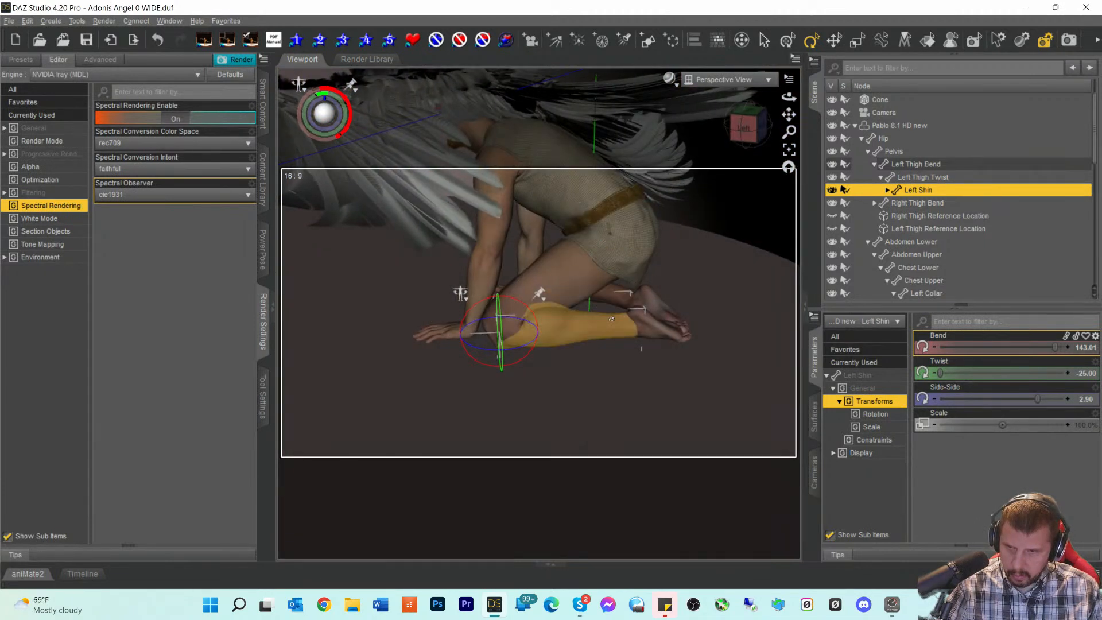
pyautogui.click(611, 304)
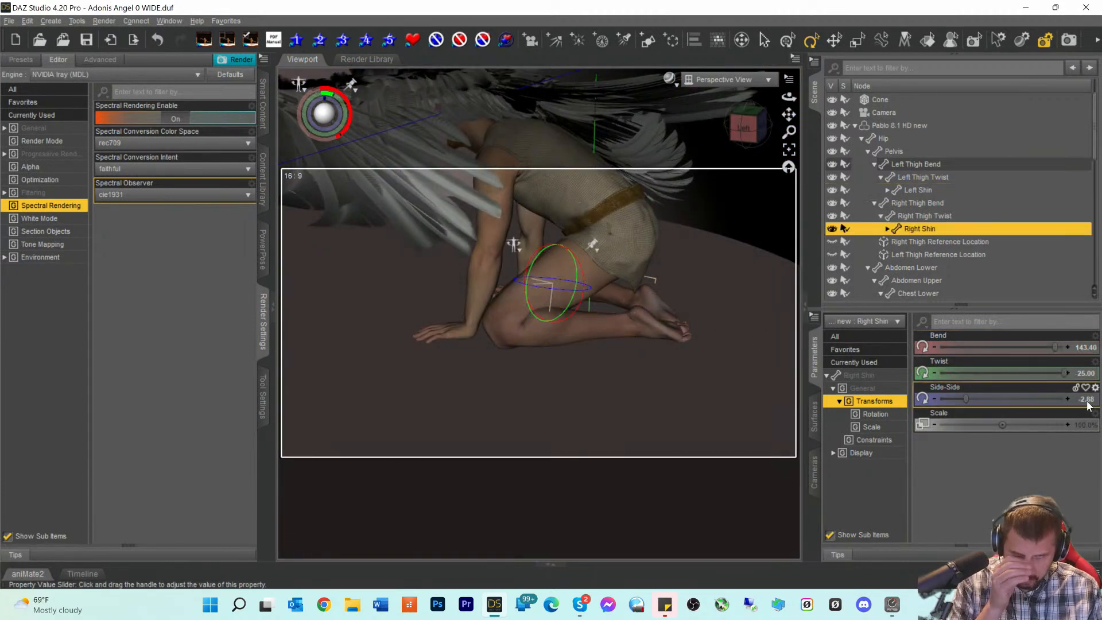
pyautogui.click(1070, 349)
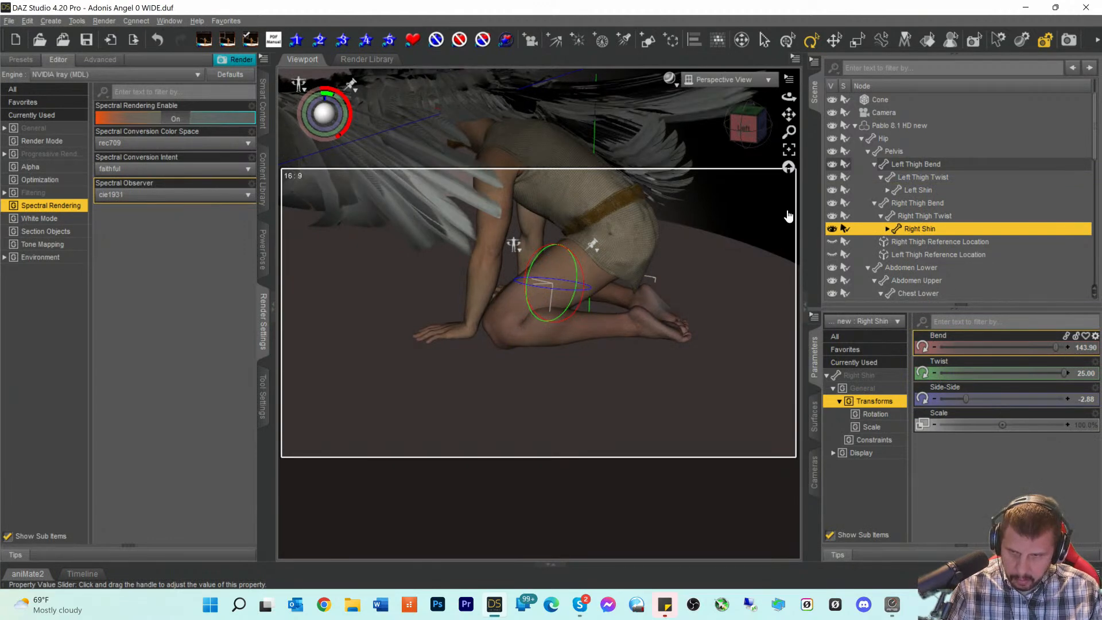
pyautogui.click(745, 129)
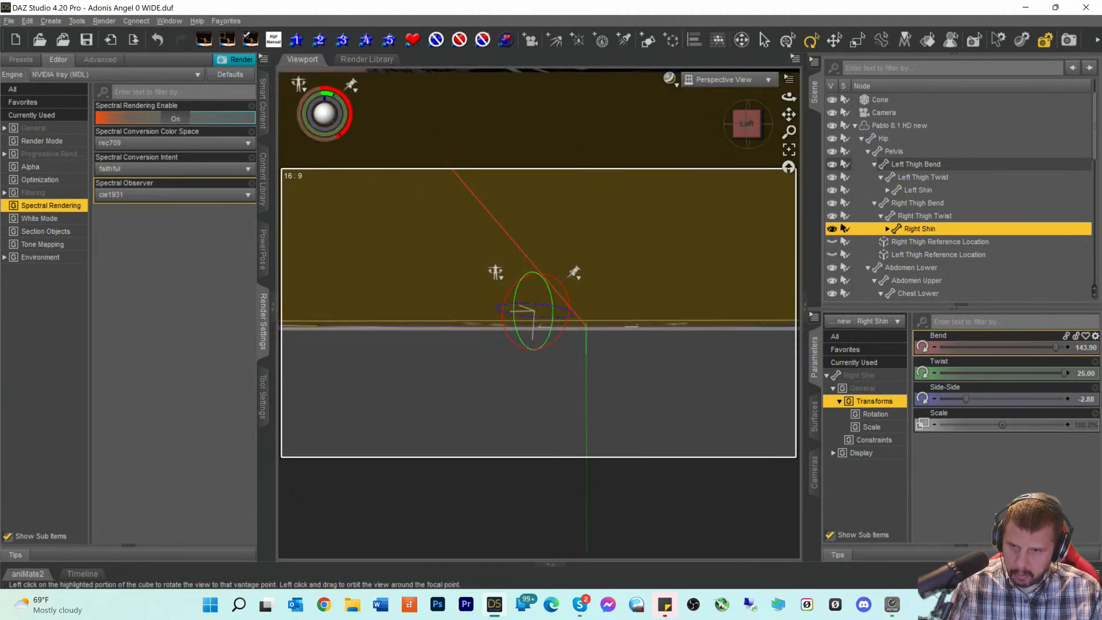
pyautogui.moveTo(746, 127)
pyautogui.mouseDown()
pyautogui.moveTo(726, 145)
pyautogui.moveTo(745, 148)
pyautogui.mouseUp()
# - Bend the left shin to 143.01, checking the feet from behind
pyautogui.click(626, 321)
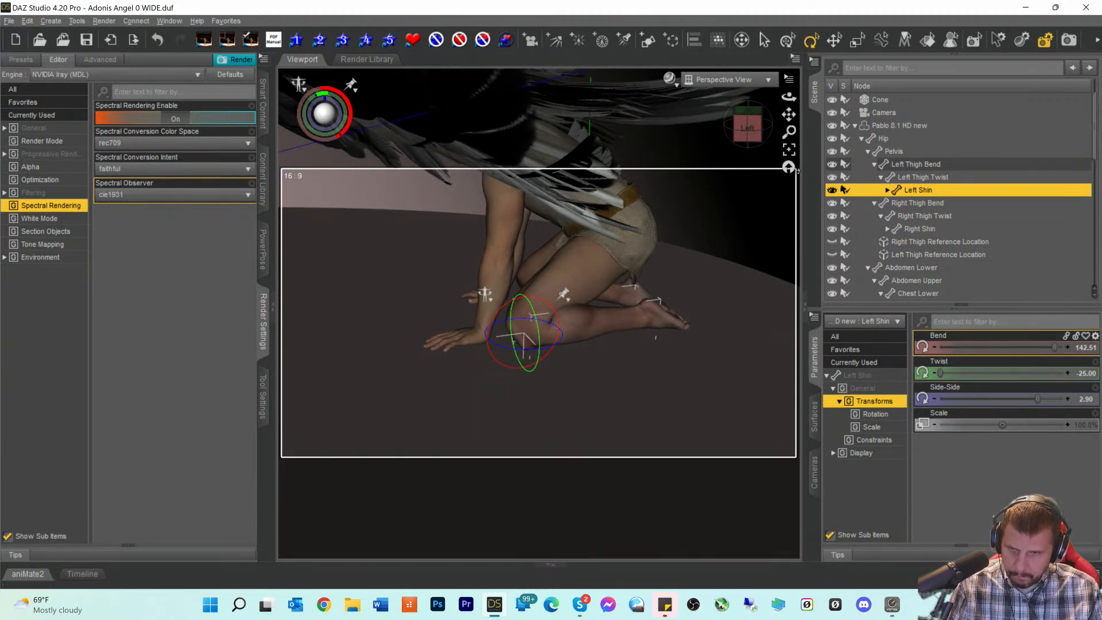
pyautogui.click(747, 126)
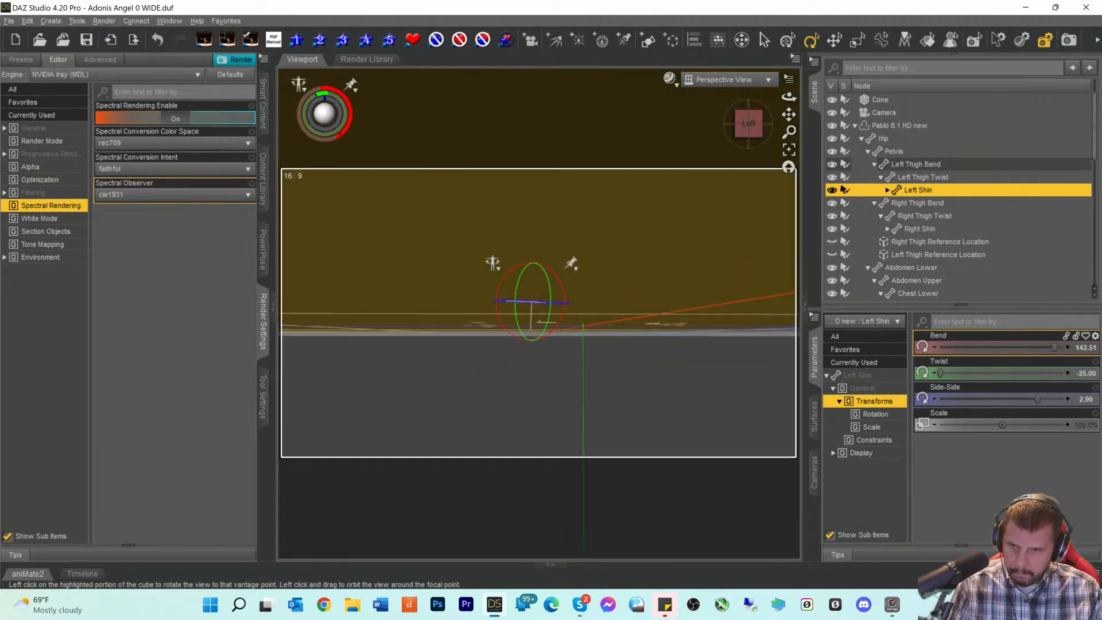
pyautogui.moveTo(748, 125); pyautogui.dragTo(683, 128)
pyautogui.scroll(5, 736, 225)
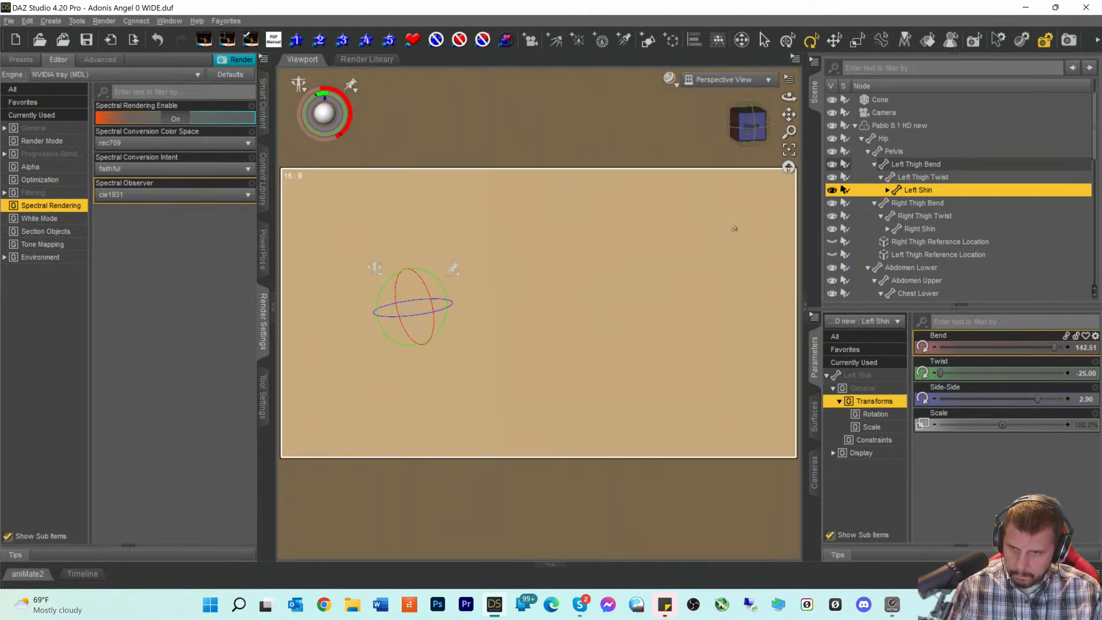
pyautogui.click(750, 127)
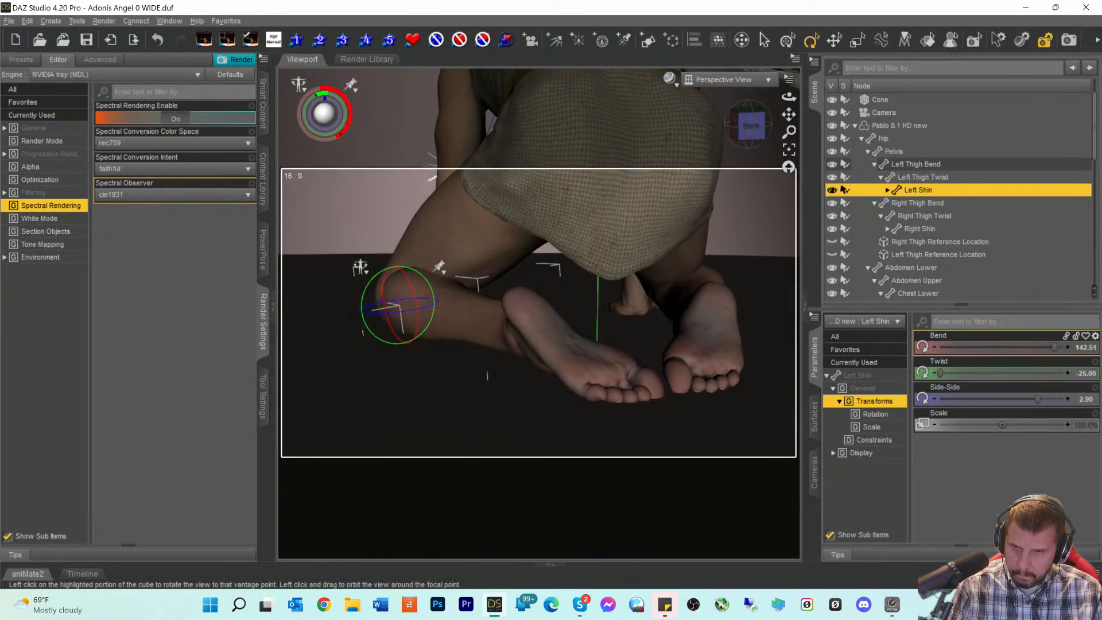
pyautogui.moveTo(751, 126); pyautogui.dragTo(778, 126)
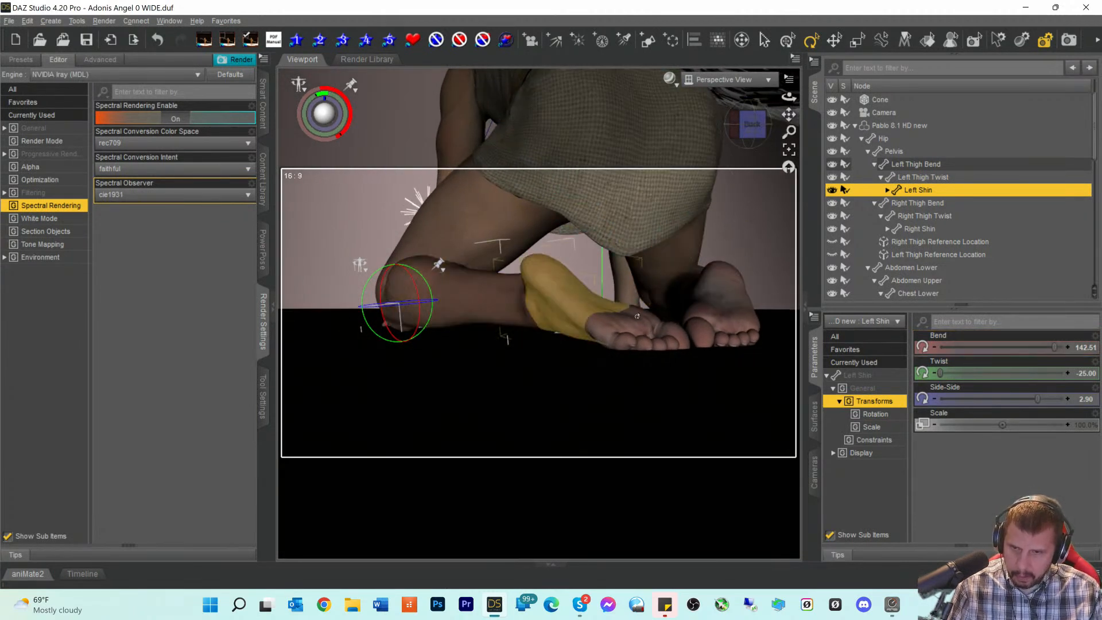
pyautogui.click(1068, 350)
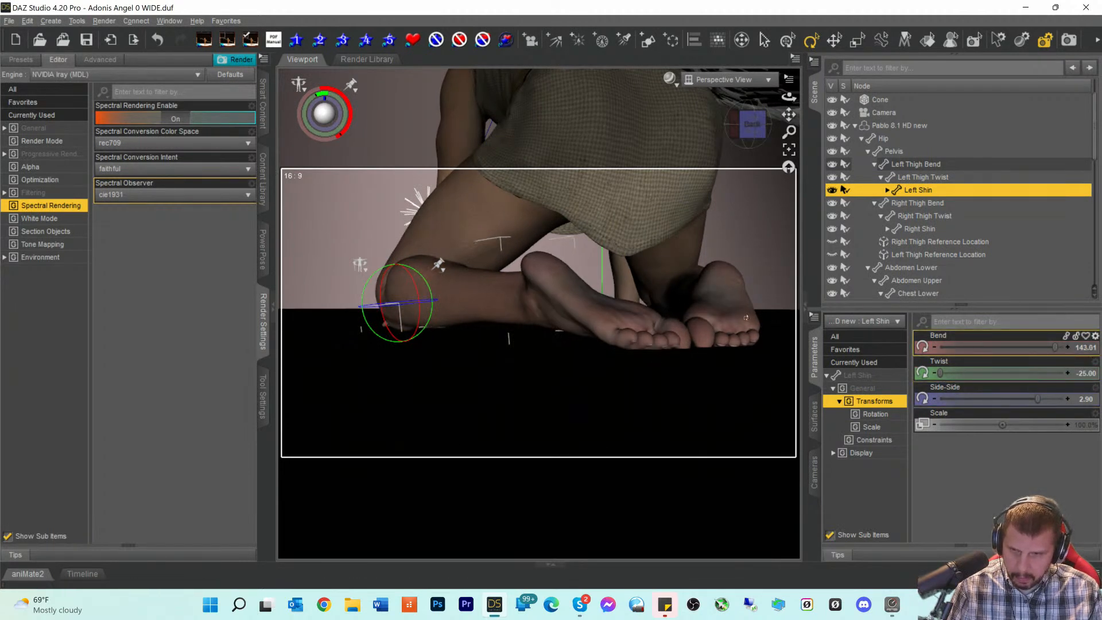
# - Bend the right shin further to 144.40
pyautogui.click(718, 327)
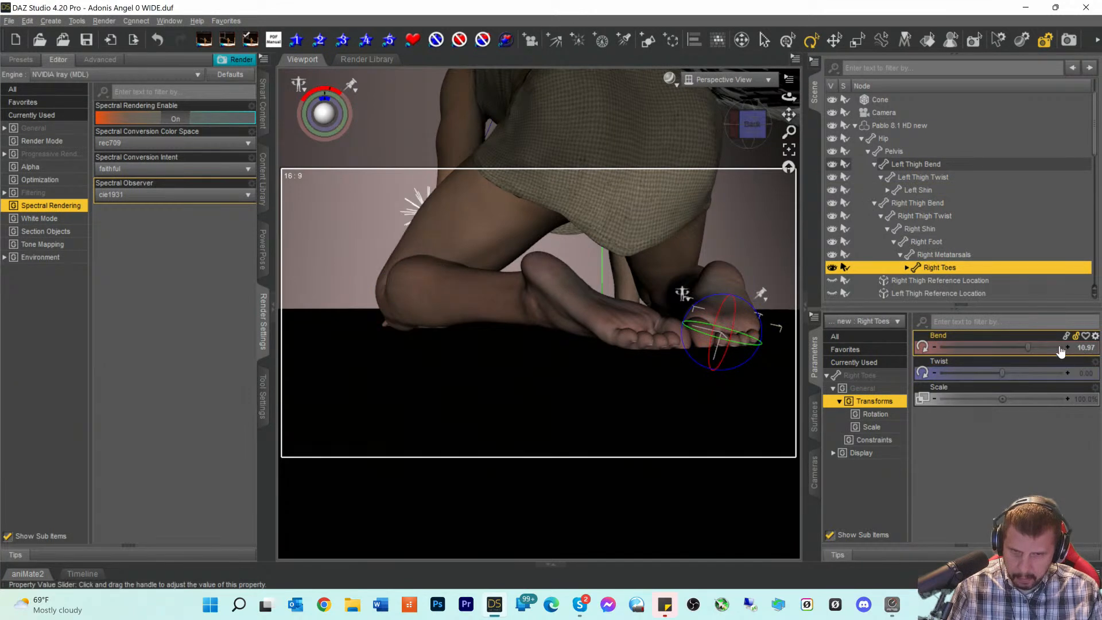
pyautogui.click(683, 292)
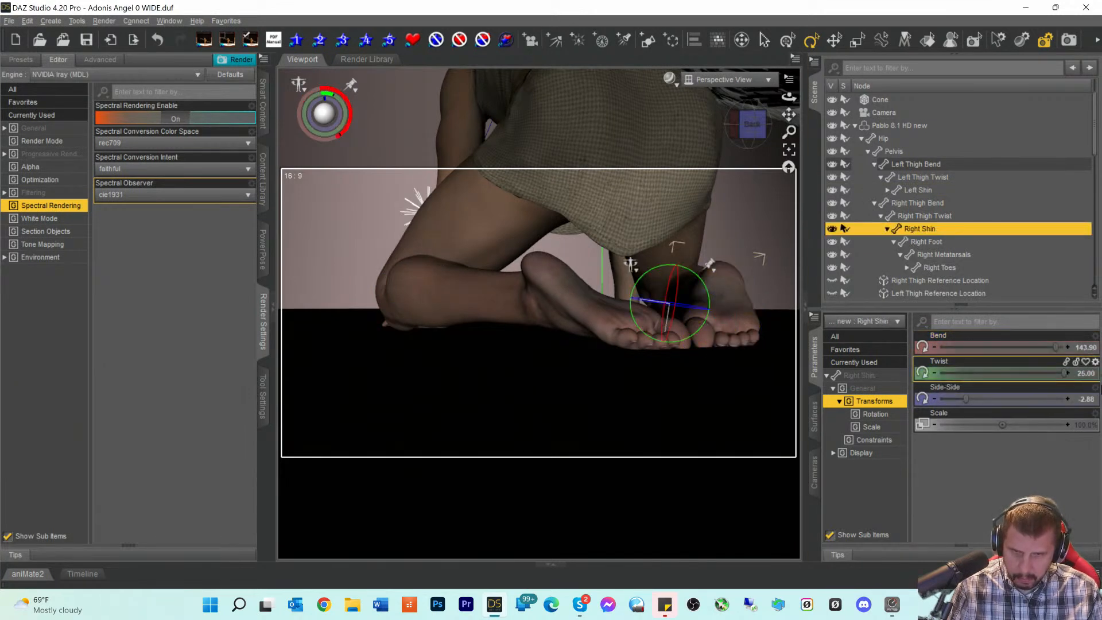
pyautogui.click(1069, 349)
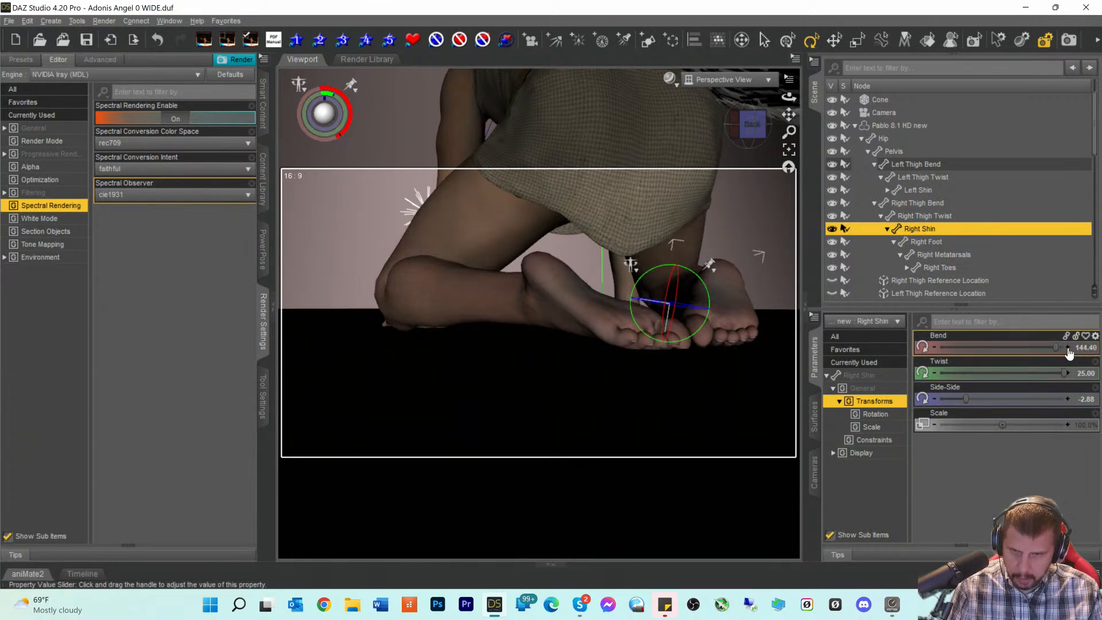
pyautogui.moveTo(750, 126)
pyautogui.mouseDown()
pyautogui.moveTo(715, 109)
pyautogui.moveTo(688, 122)
pyautogui.moveTo(691, 137)
pyautogui.moveTo(657, 132)
pyautogui.moveTo(790, 119)
pyautogui.moveTo(815, 268)
pyautogui.moveTo(804, 313)
pyautogui.mouseUp()
# - Save the scene and switch the viewport to look through the scene Camera
pyautogui.moveTo(748, 128); pyautogui.dragTo(748, 129)
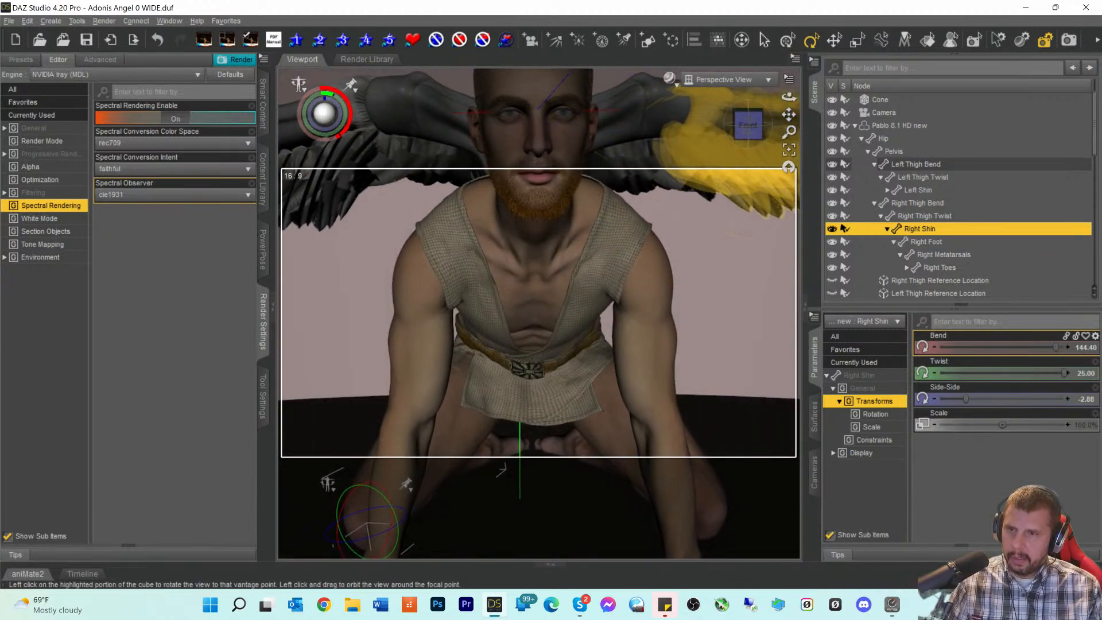
pyautogui.hotkey('ctrl', 's')
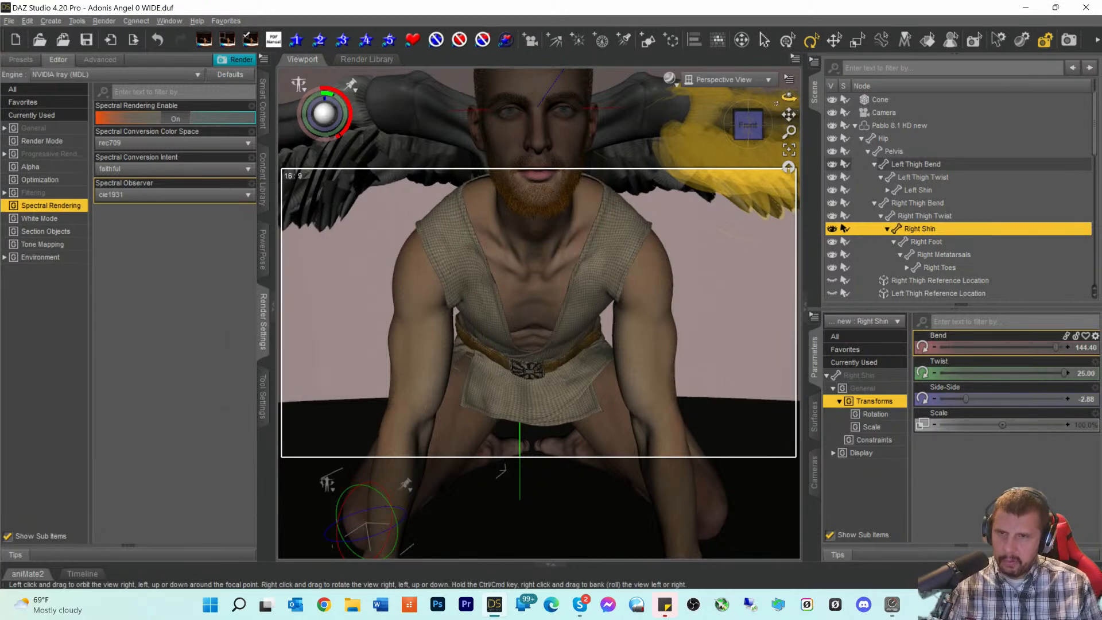
pyautogui.moveTo(789, 114); pyautogui.dragTo(802, 211)
pyautogui.click(729, 82)
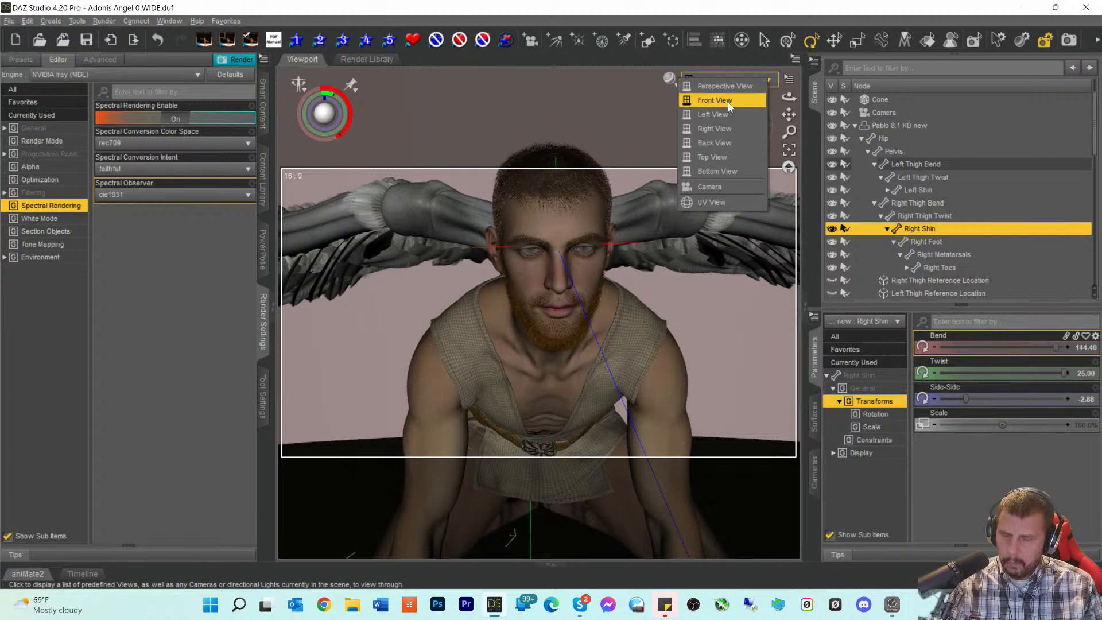
pyautogui.click(711, 188)
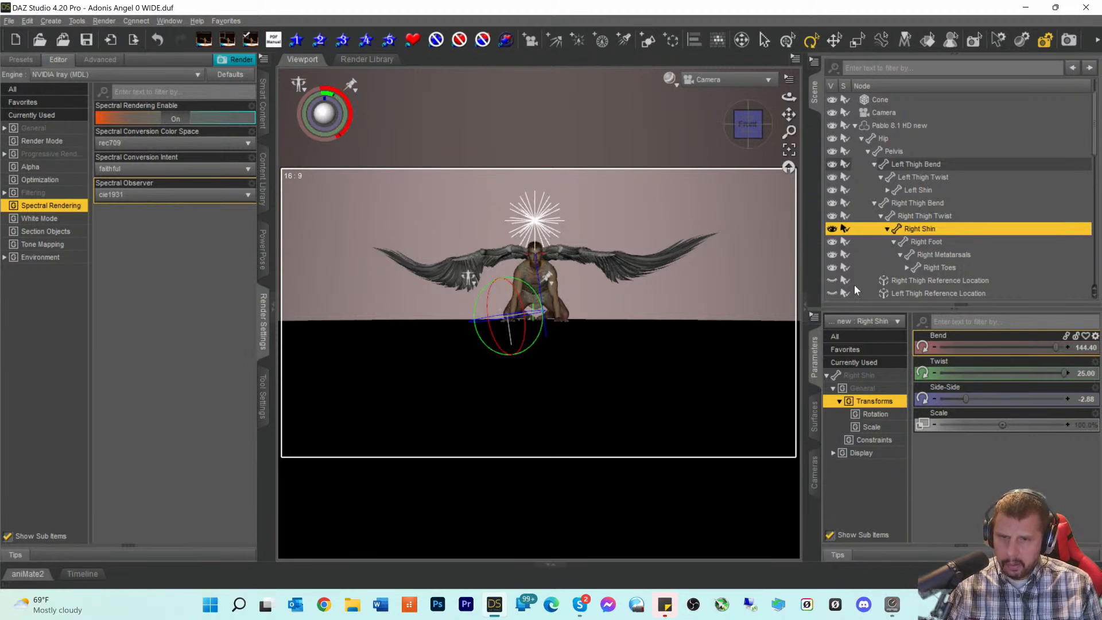
# - Collapse the Pablo 8.1 HD new hierarchy in the Scene pane and clear the selection
pyautogui.click(886, 255)
pyautogui.click(887, 151)
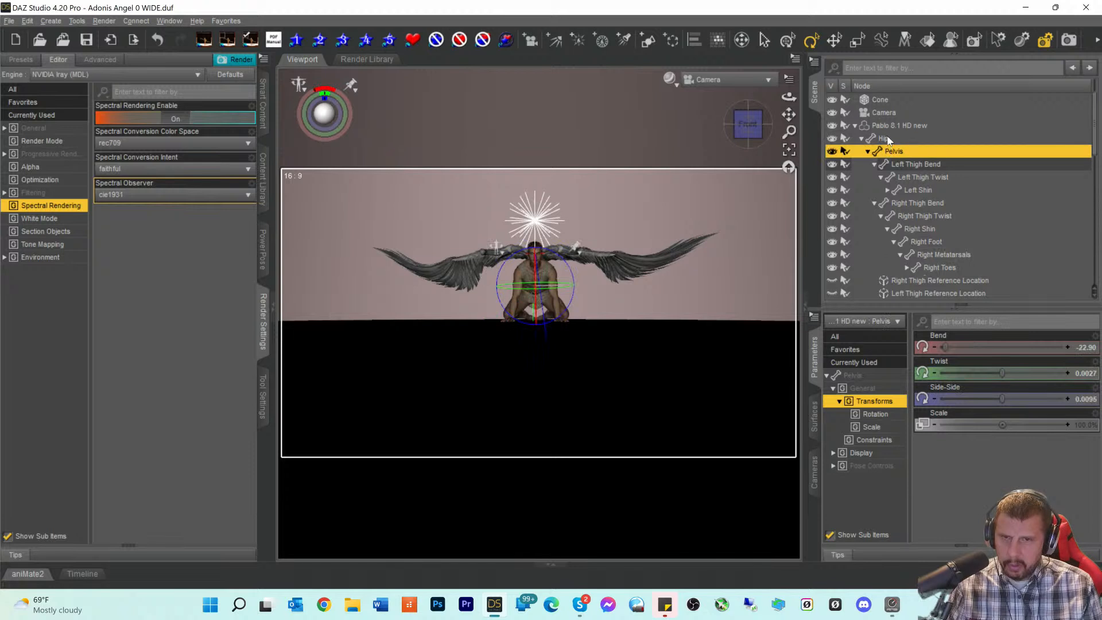
pyautogui.click(889, 125)
pyautogui.click(855, 126)
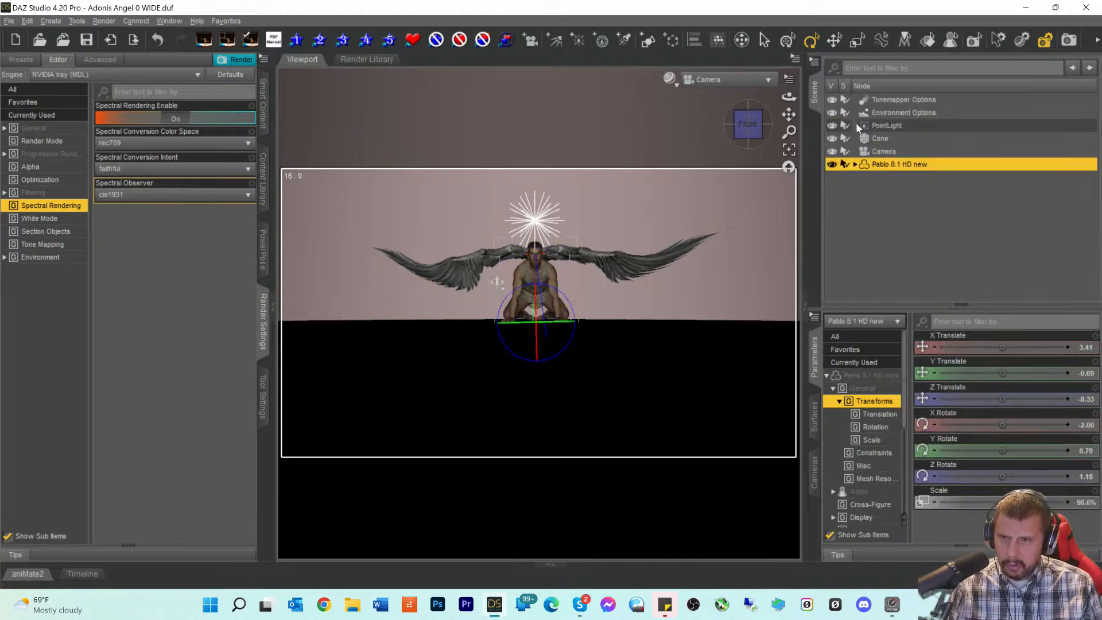
pyautogui.click(873, 198)
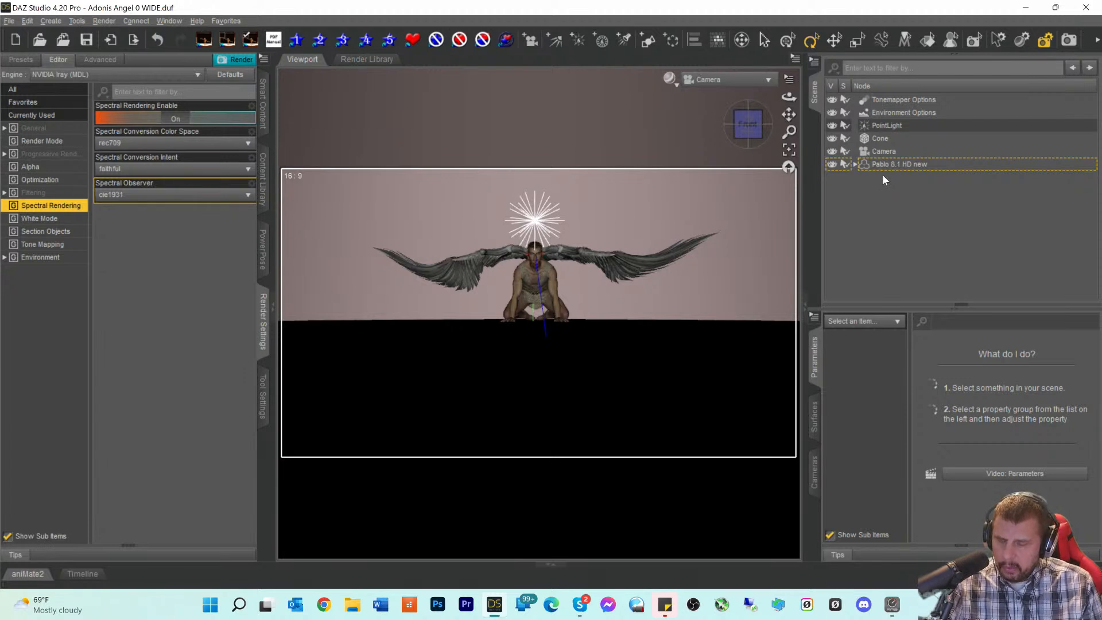
pyautogui.click(670, 79)
pyautogui.click(636, 240)
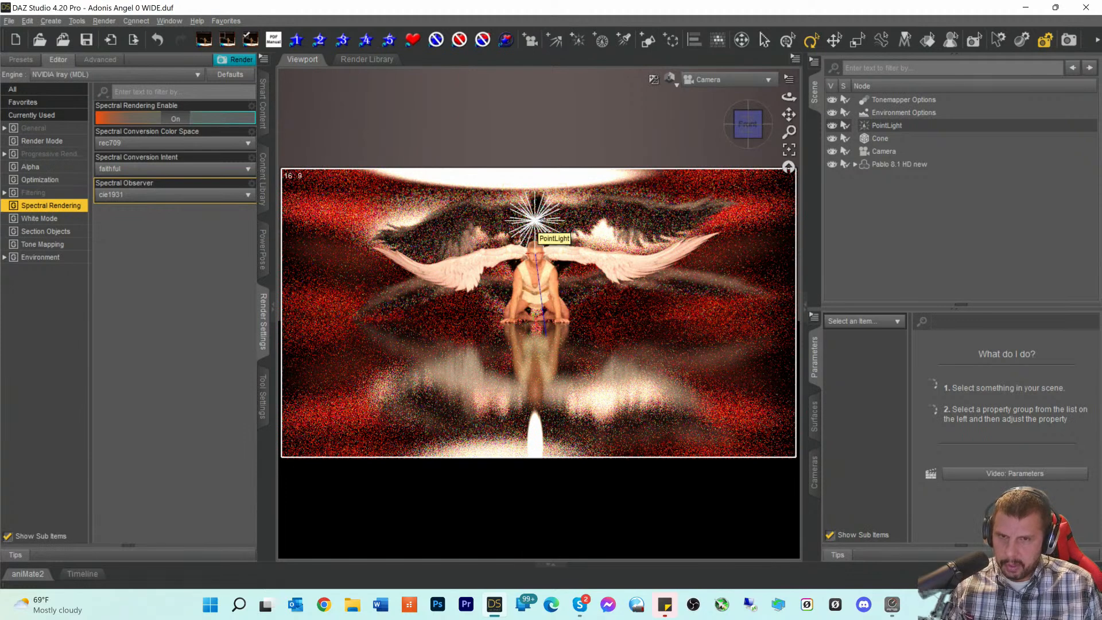
pyautogui.click(815, 425)
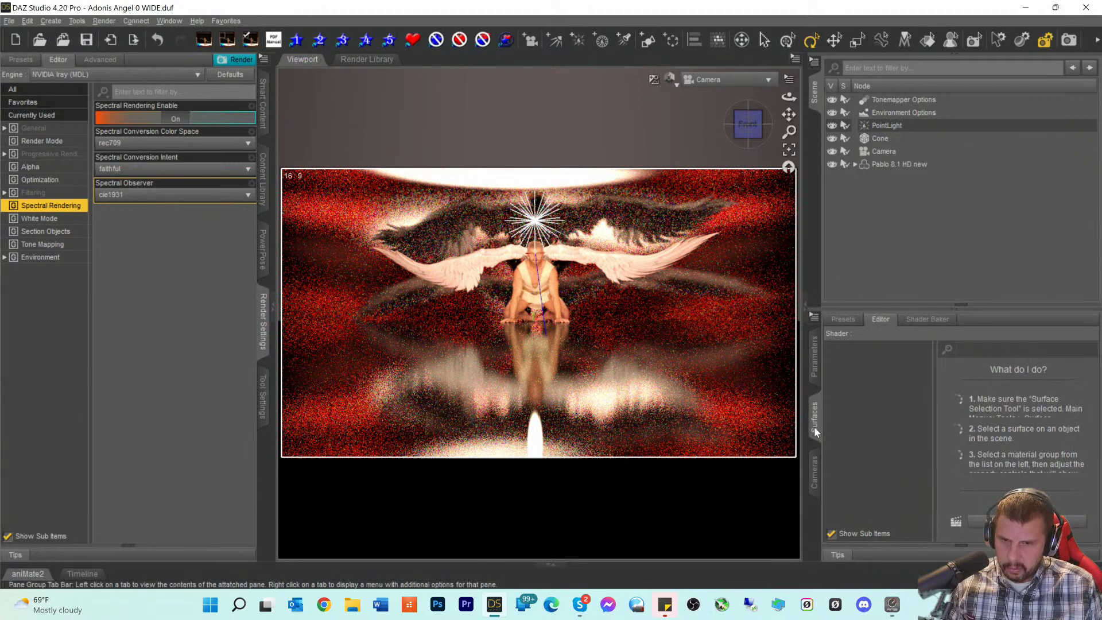
pyautogui.click(813, 359)
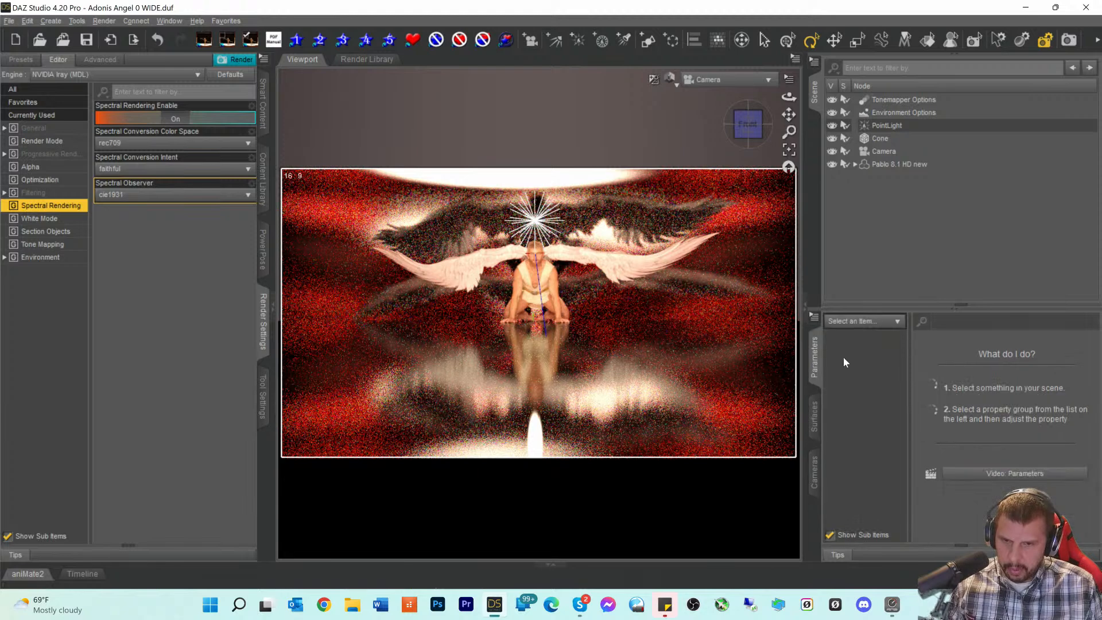
# - Select the PointLight and lower its temperature to 3661.20 K
pyautogui.click(878, 126)
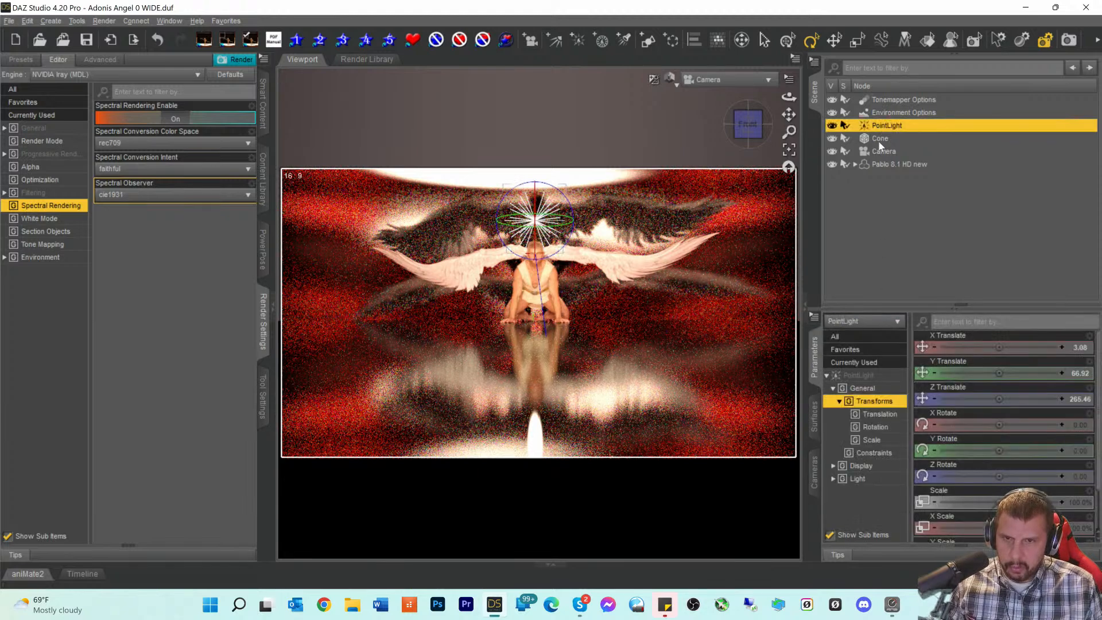
pyautogui.scroll(-6, 942, 446)
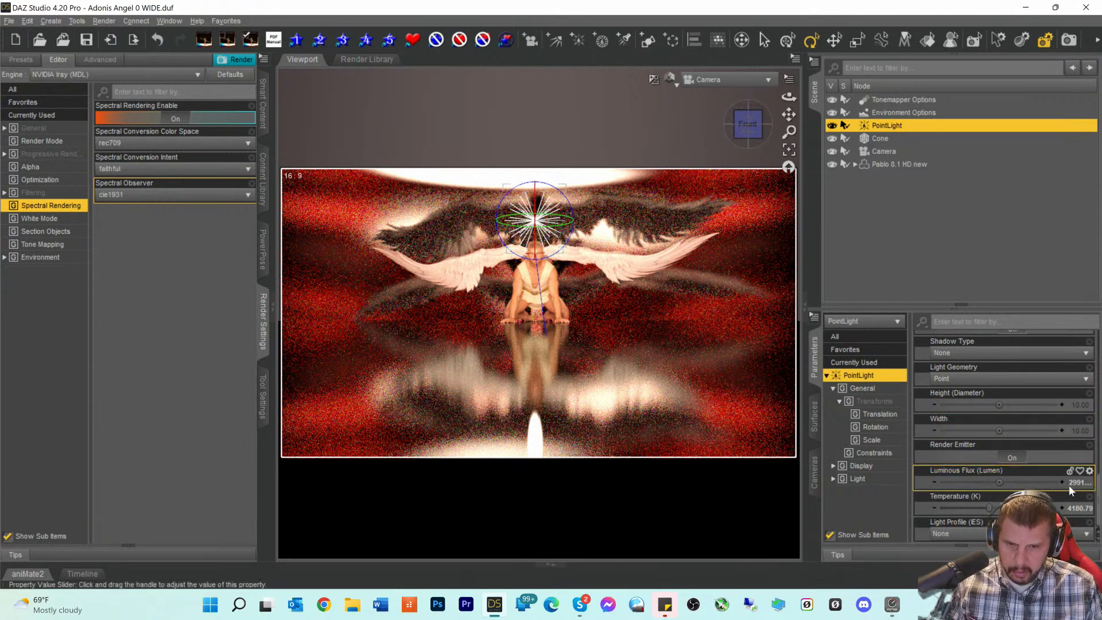
pyautogui.moveTo(989, 506); pyautogui.dragTo(991, 506)
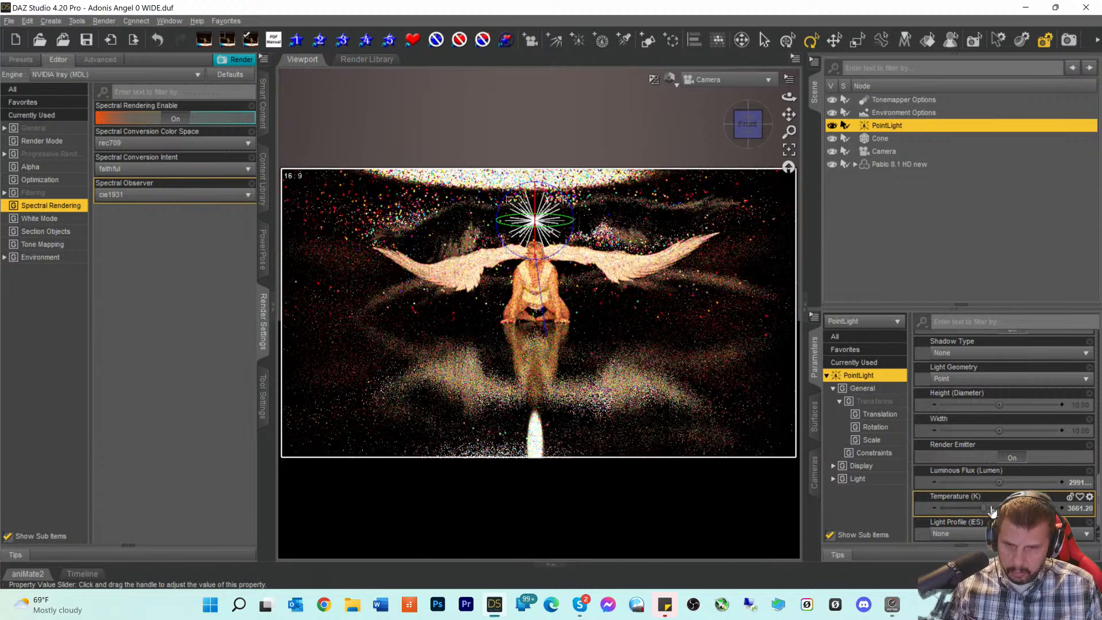
# - Edit the Luminous Flux through 991500 and 1991500, settling on 1000000 lumens
pyautogui.click(1072, 484)
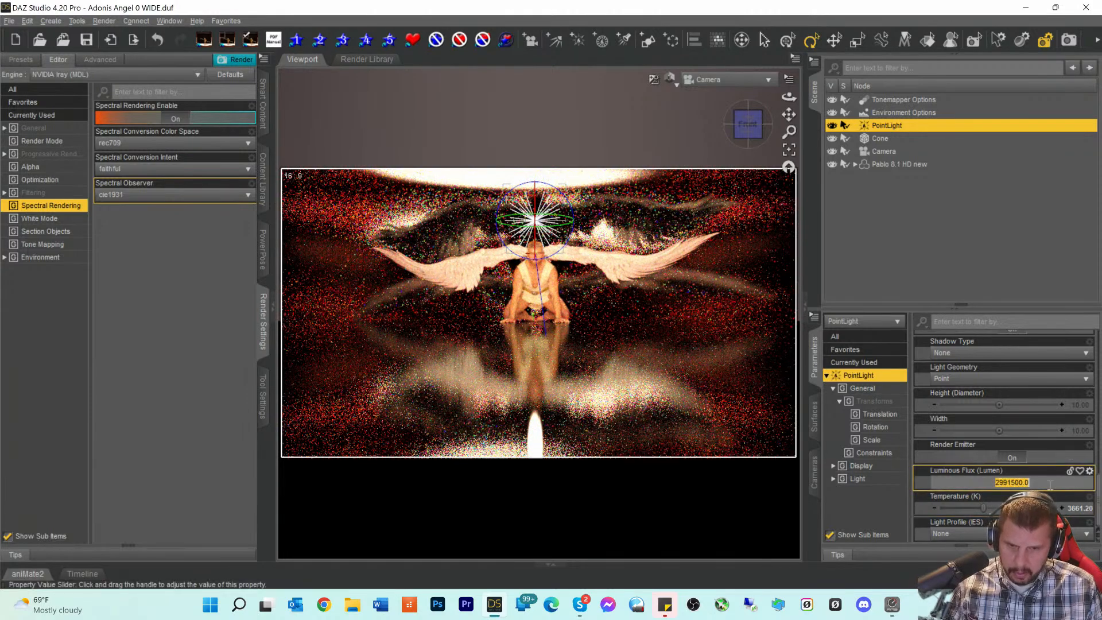
pyautogui.click(997, 483)
pyautogui.press('BackSpace')
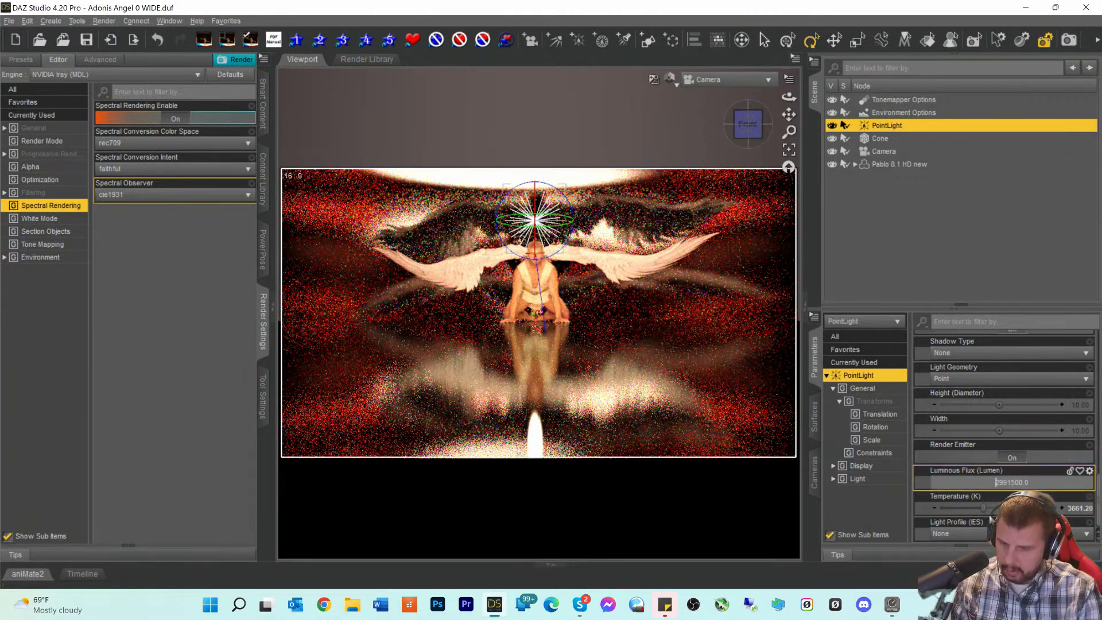
pyautogui.press('Return')
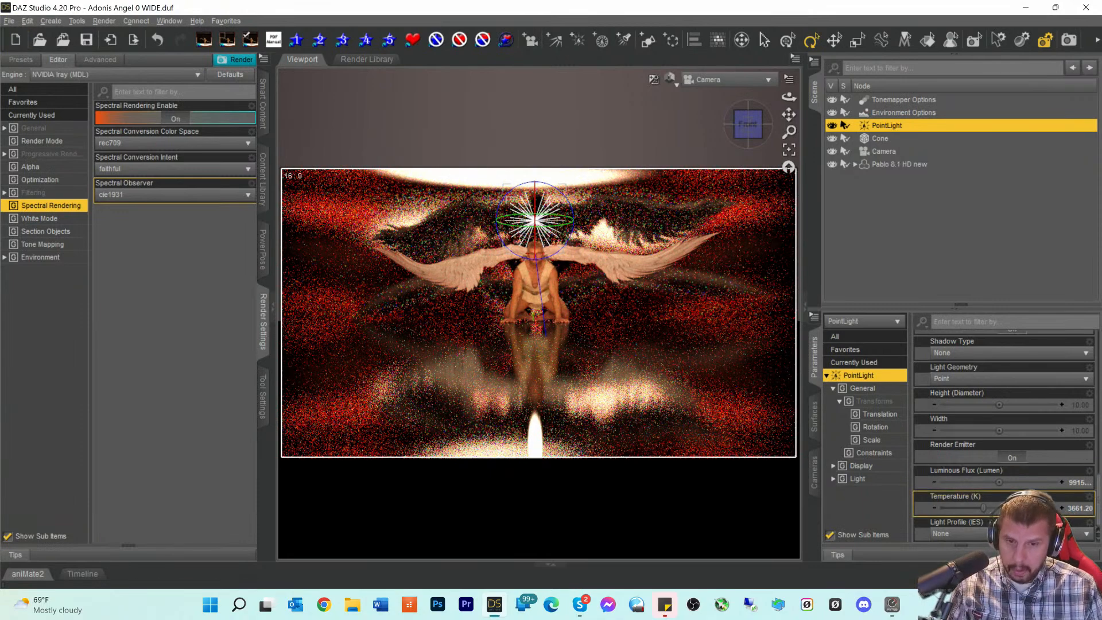
pyautogui.click(1077, 483)
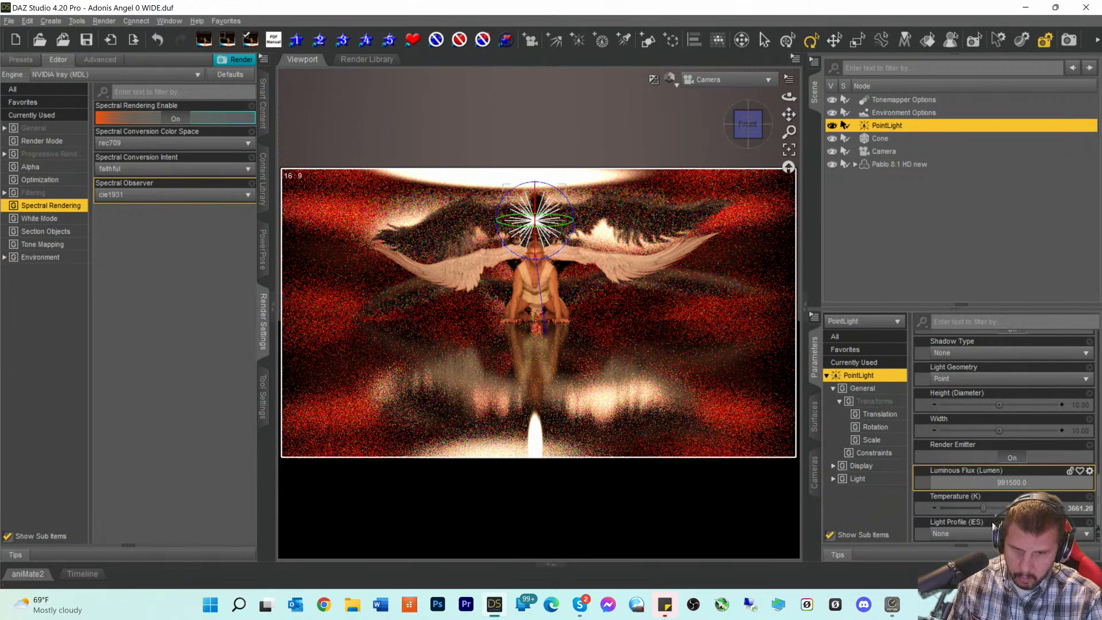
pyautogui.write('1')
pyautogui.press('Return')
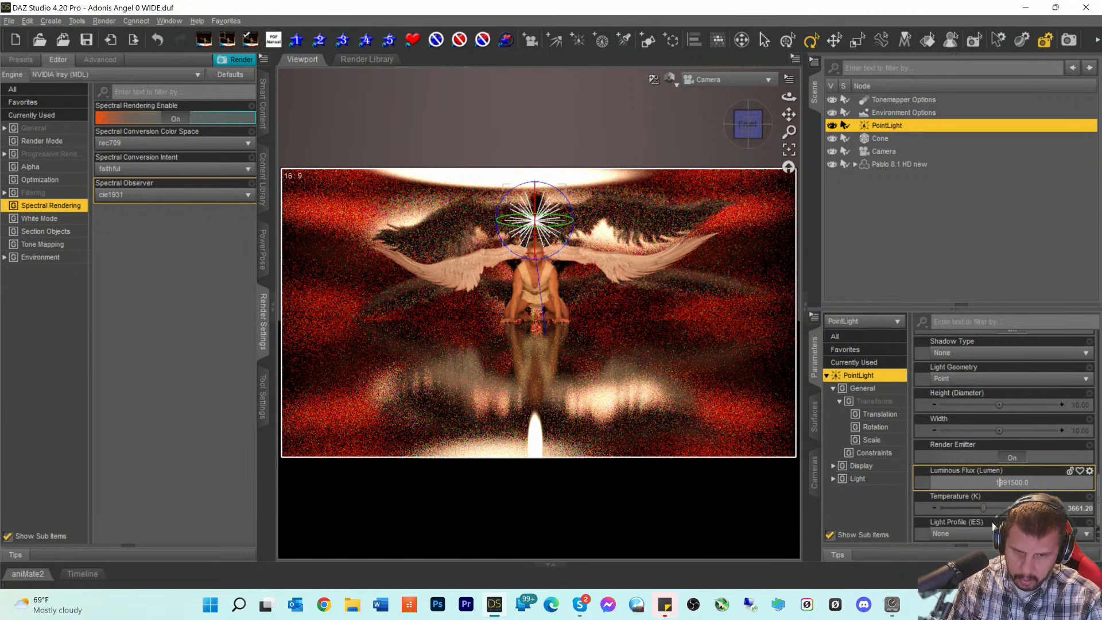
pyautogui.press('Delete')
pyautogui.press('Delete')
pyautogui.press('Delete')
pyautogui.press('Delete')
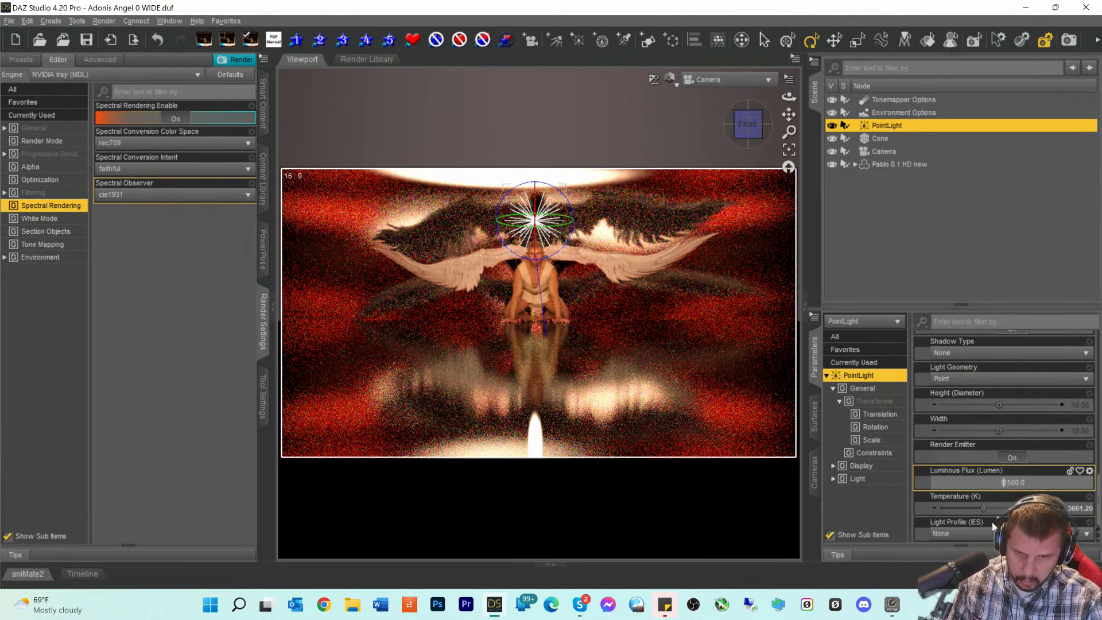
pyautogui.press('Delete')
pyautogui.press('Delete')
pyautogui.press('Delete')
pyautogui.press('Delete')
pyautogui.write('0')
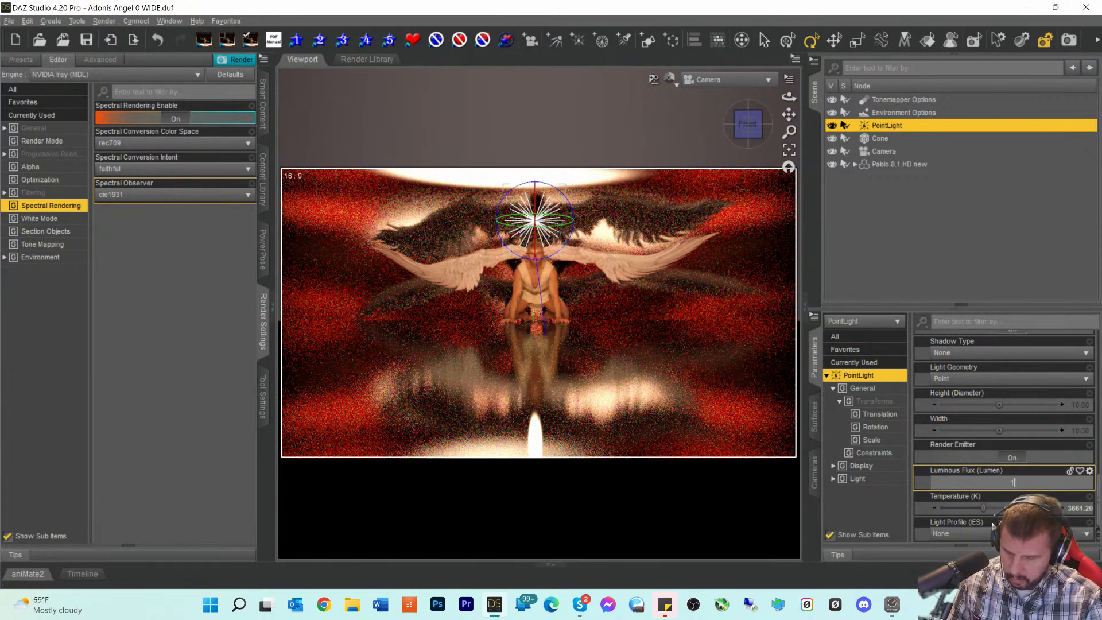
pyautogui.write('0000')
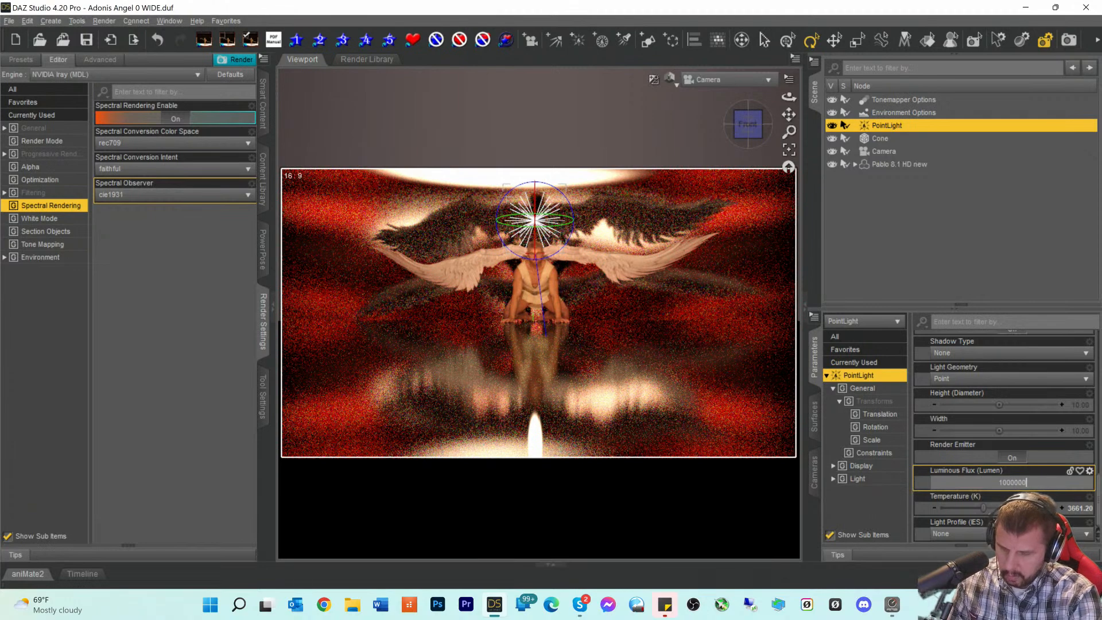
pyautogui.press('Return')
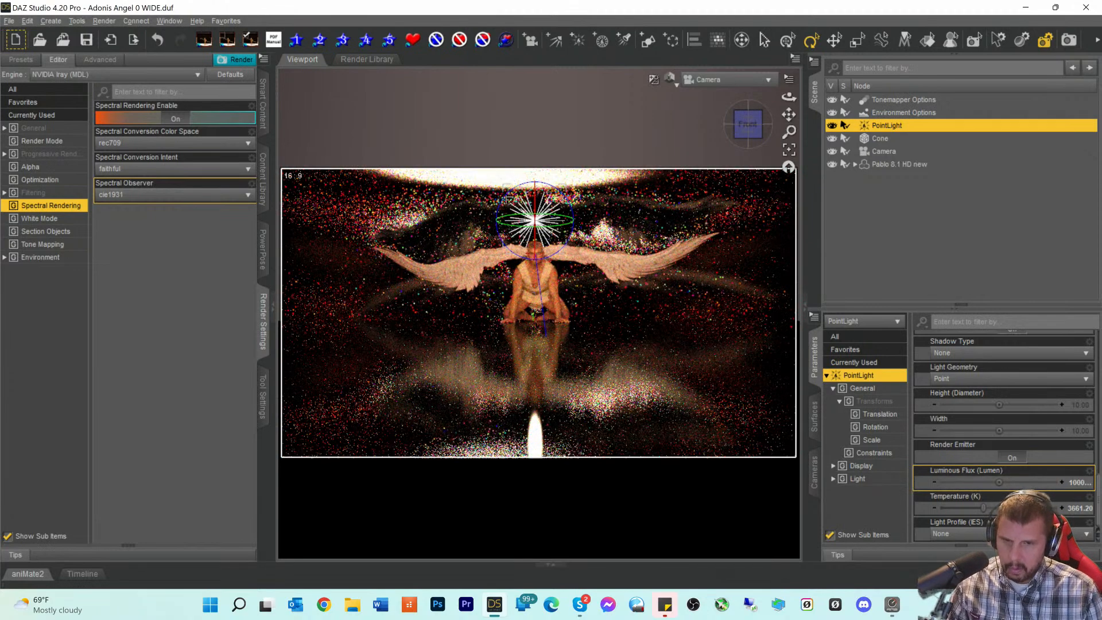
# - Raise the Luminous Flux to 2000000, then 2500000, then trim it to a final value
pyautogui.click(1068, 483)
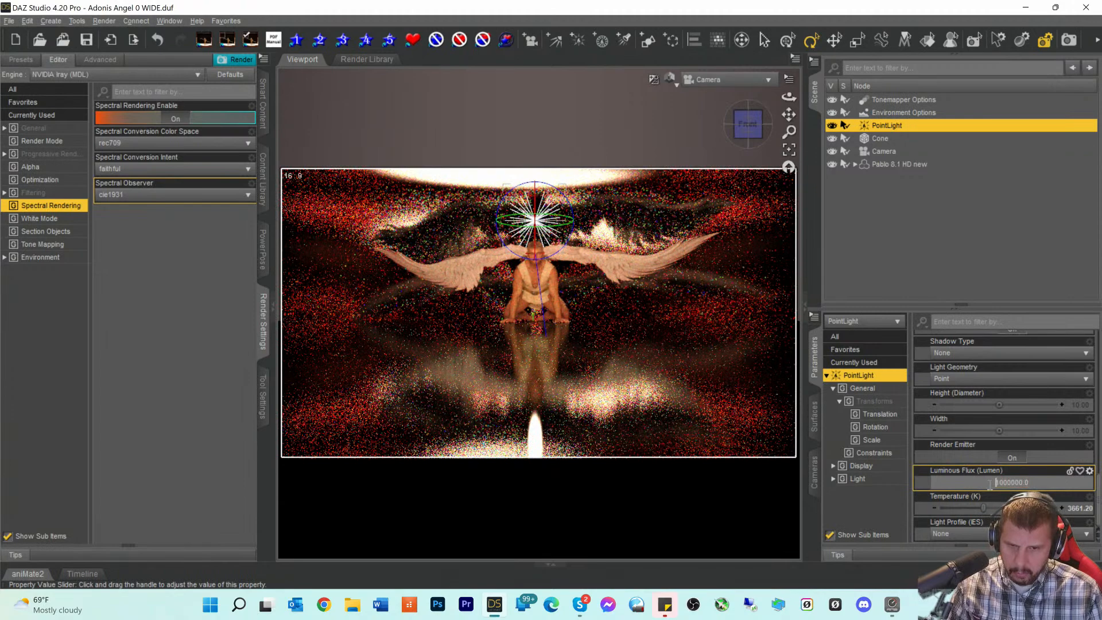
pyautogui.press('Delete')
pyautogui.write('2')
pyautogui.press('Return')
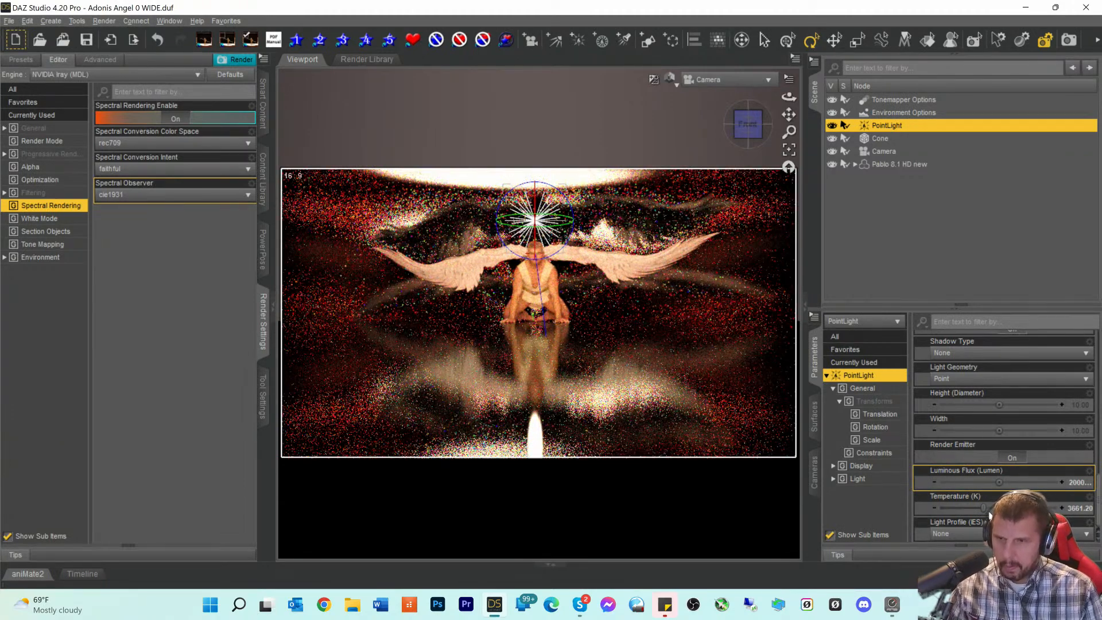
pyautogui.click(1070, 482)
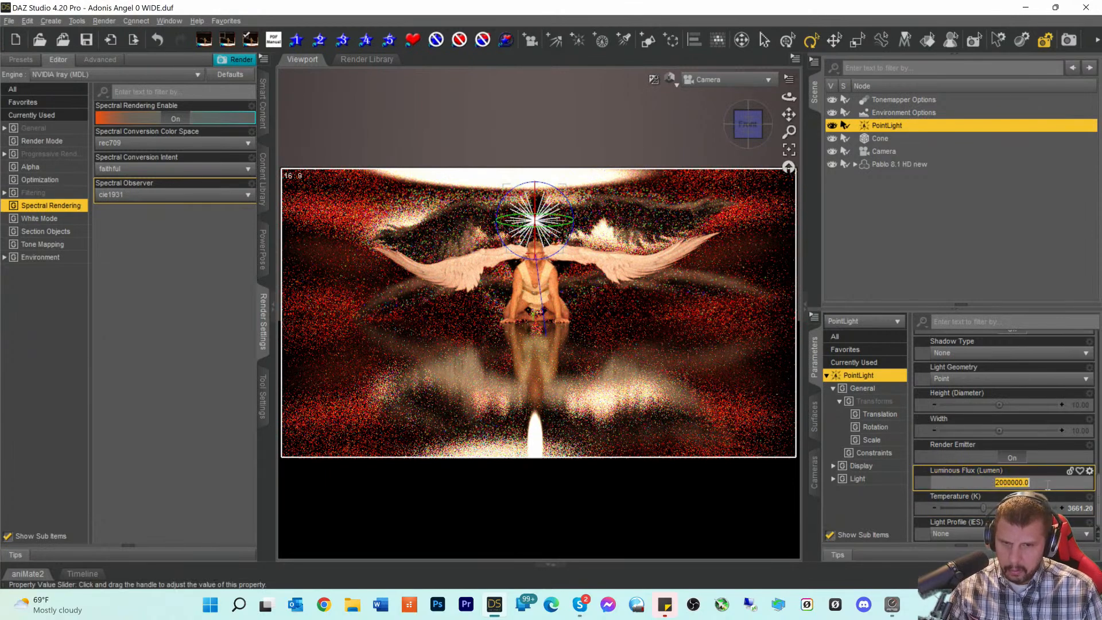
pyautogui.click(1002, 482)
pyautogui.press('BackSpace')
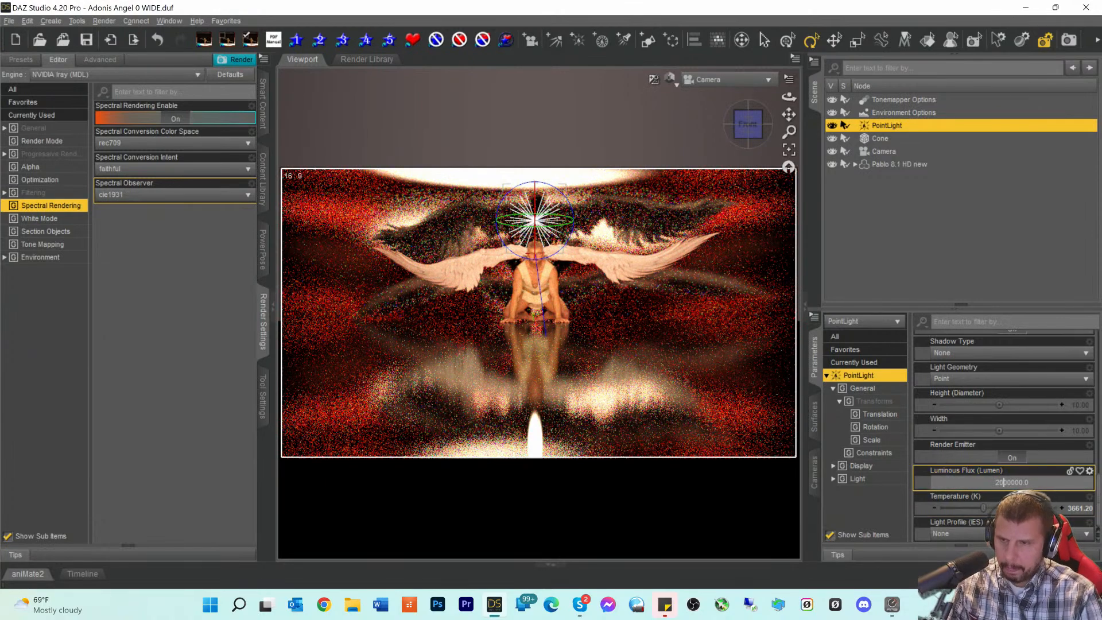
pyautogui.write('5')
pyautogui.press('Return')
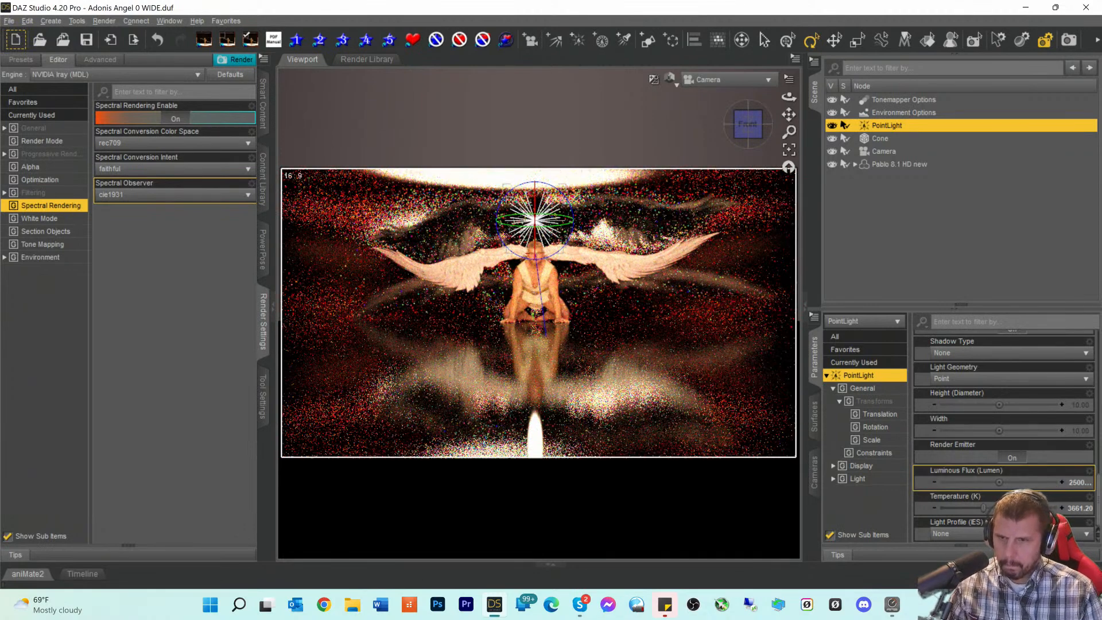
pyautogui.click(1012, 482)
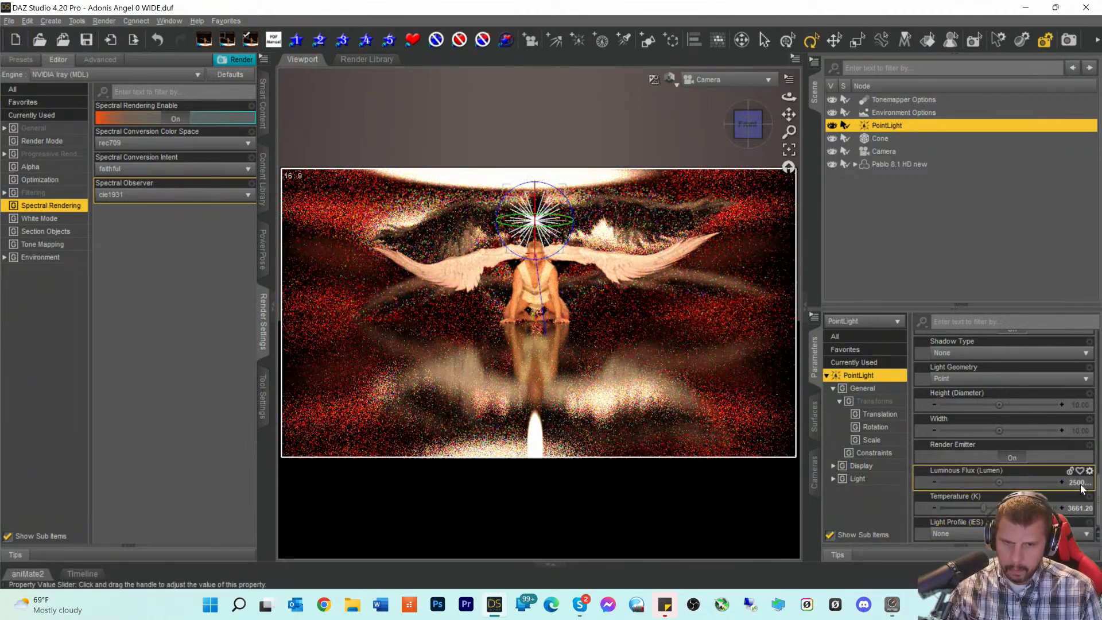
pyautogui.click(998, 484)
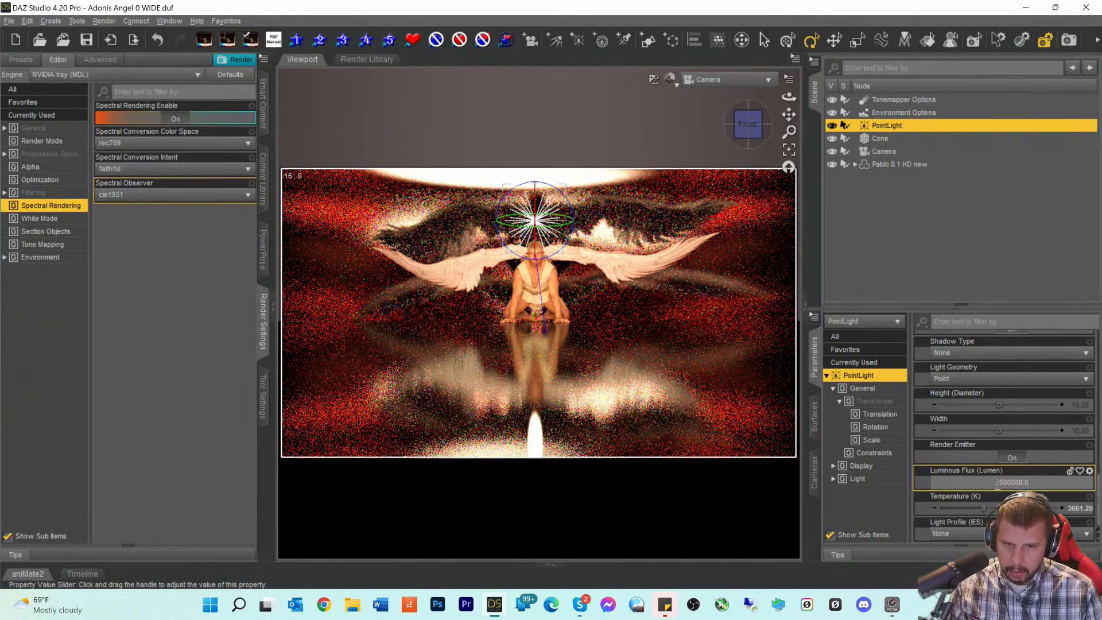
pyautogui.press('Delete')
pyautogui.press('Return')
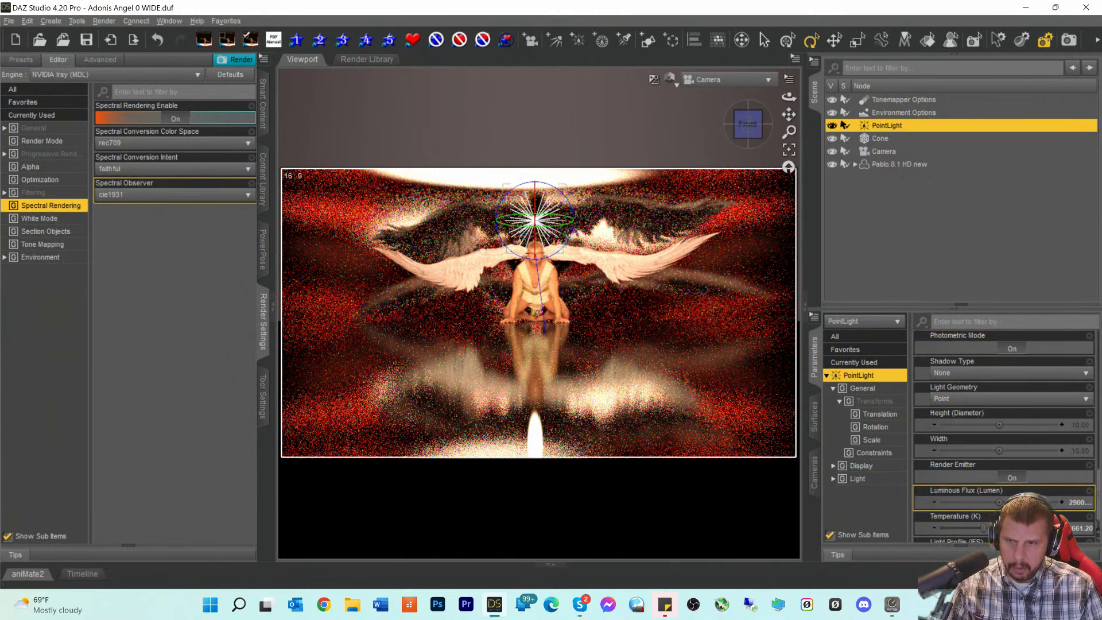
# - Set the PointLight temperature to 4043.72 K and start the final Iray render
pyautogui.scroll(-1, 996, 503)
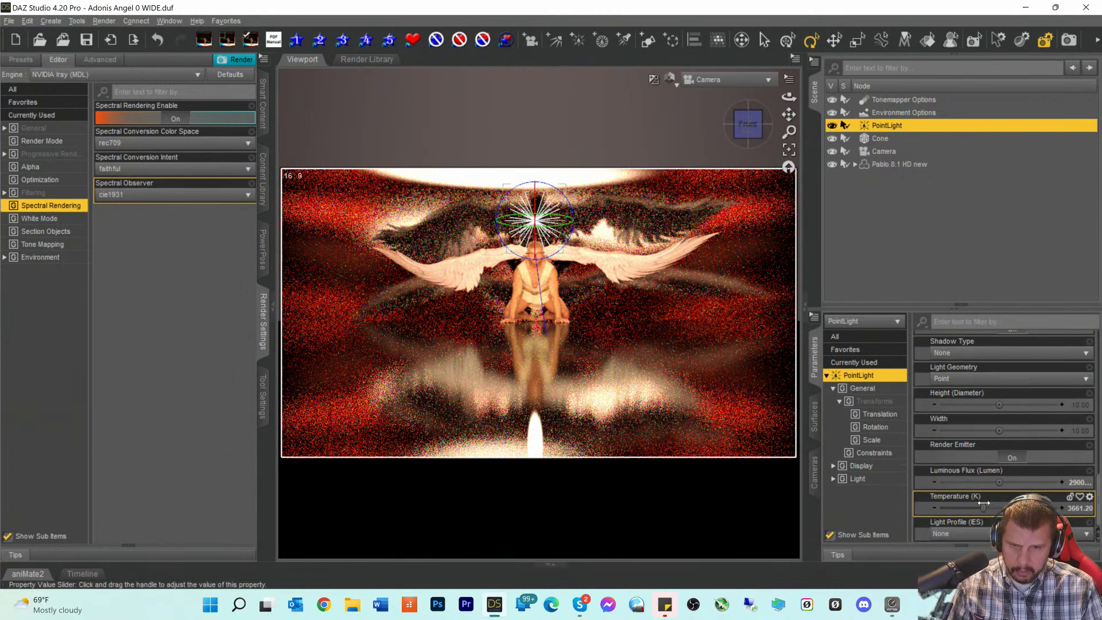
pyautogui.moveTo(984, 503); pyautogui.dragTo(990, 505)
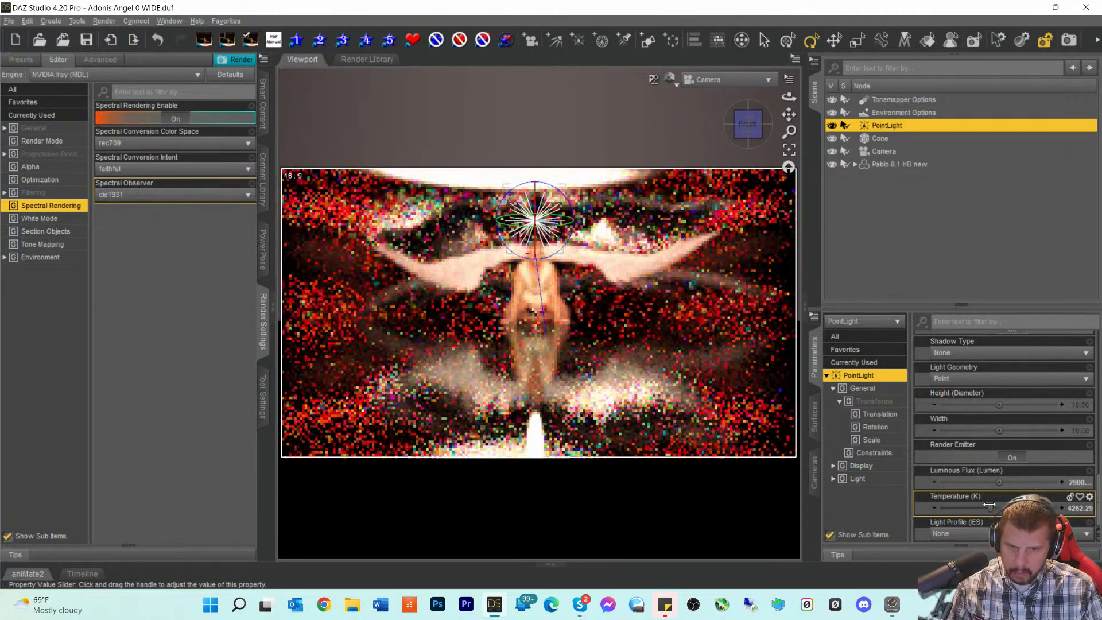
pyautogui.moveTo(990, 504); pyautogui.dragTo(986, 505)
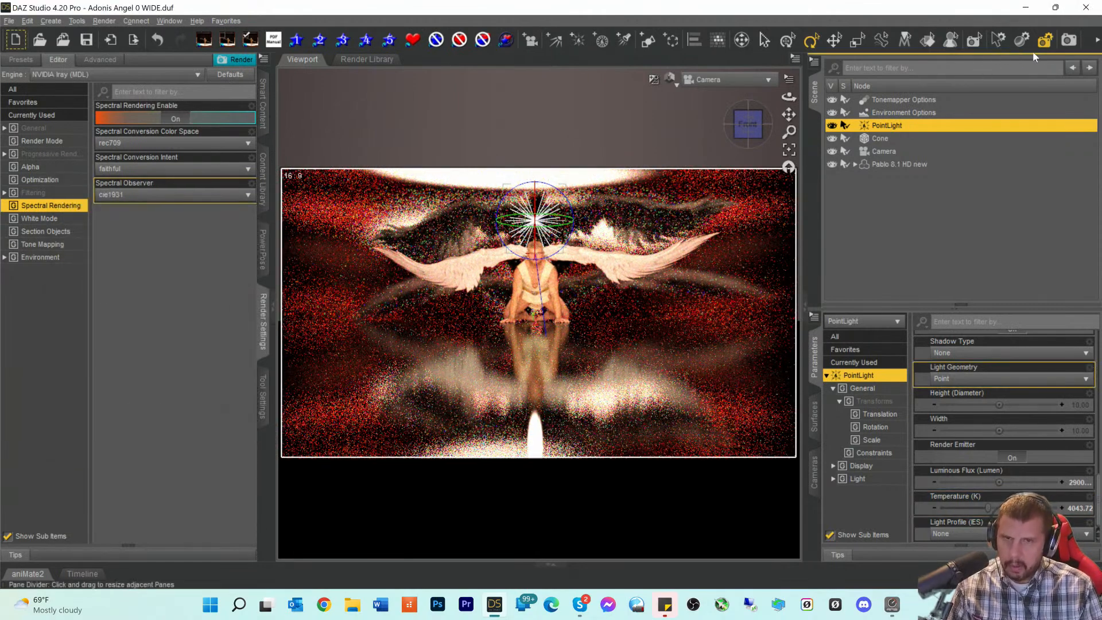
pyautogui.click(1068, 40)
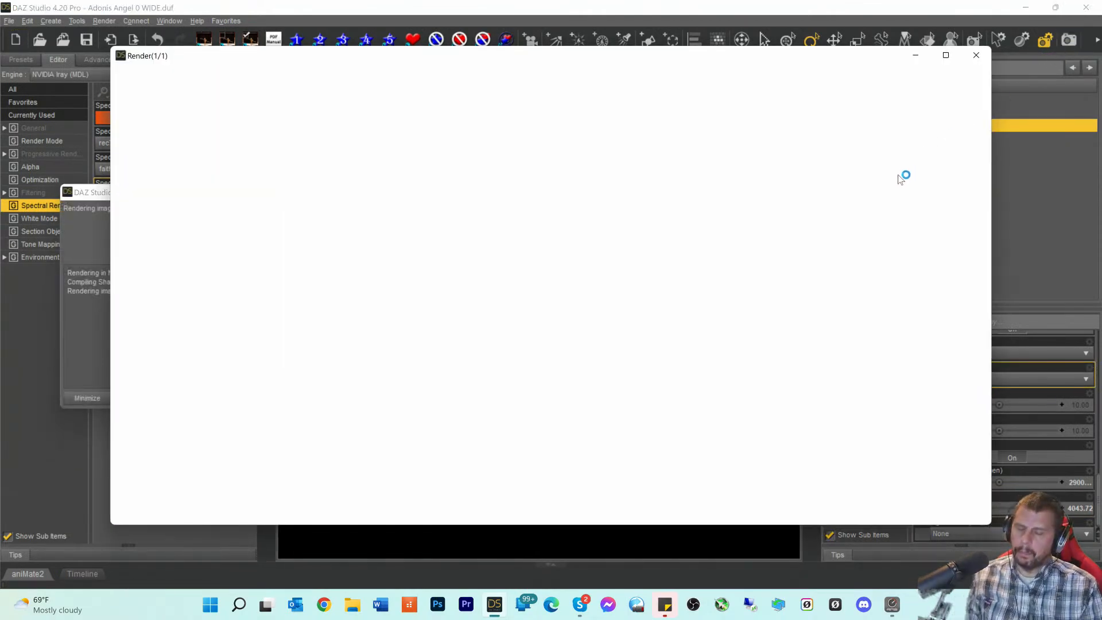
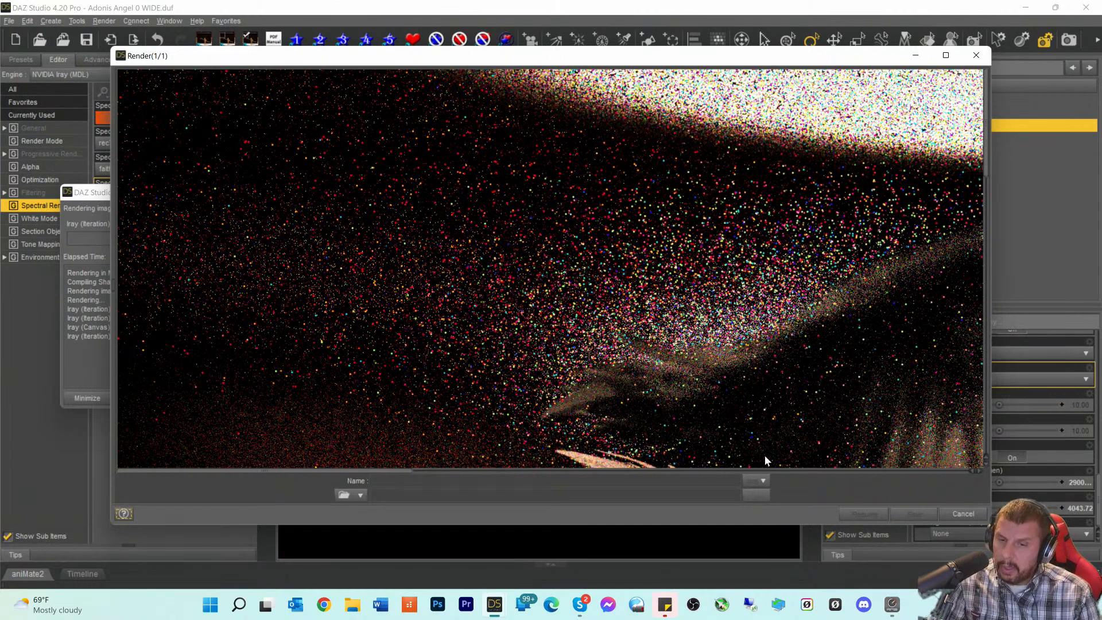
# - Inspect the grainy partial Iray render of the angel, then cancel it and confirm
pyautogui.moveTo(381, 469); pyautogui.dragTo(689, 473)
pyautogui.scroll(-10, 691, 404)
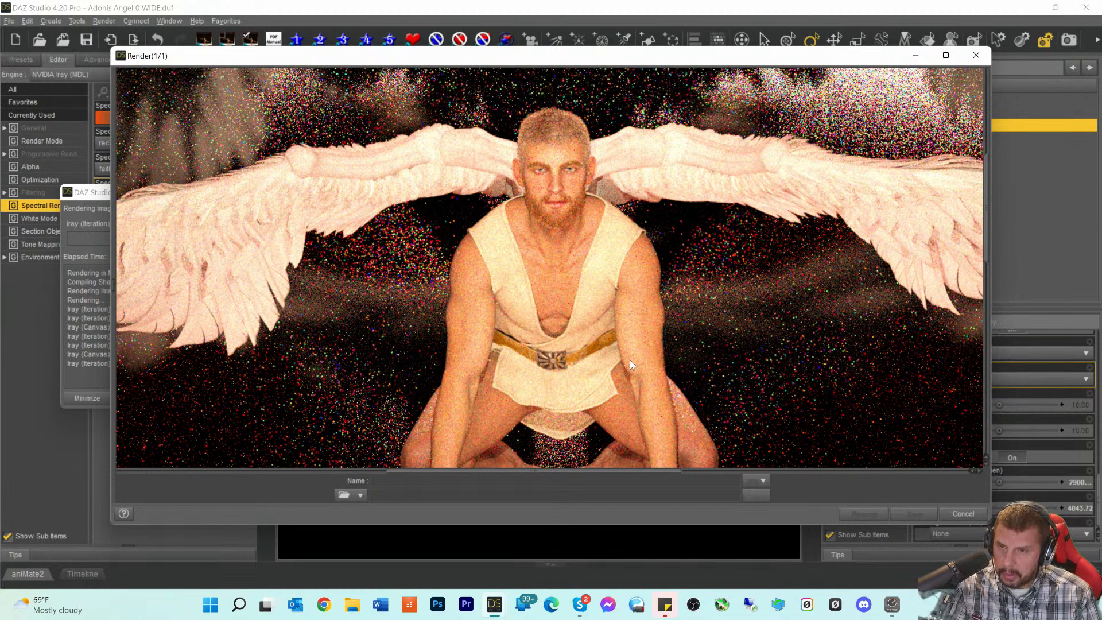
pyautogui.scroll(-5, 638, 348)
pyautogui.scroll(2, 640, 350)
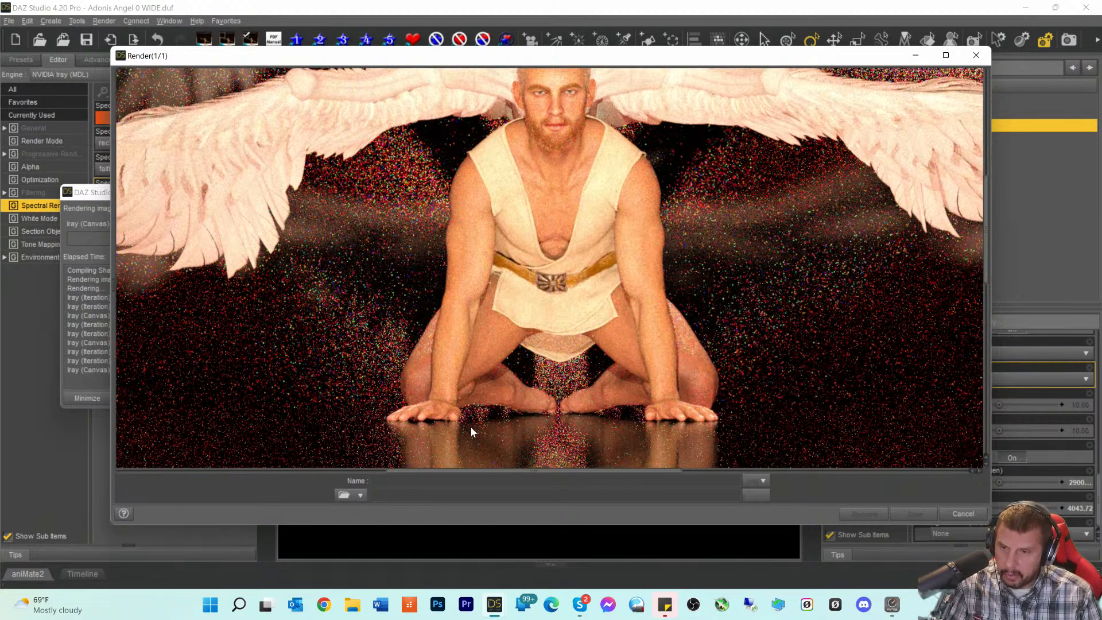
pyautogui.scroll(2, 475, 420)
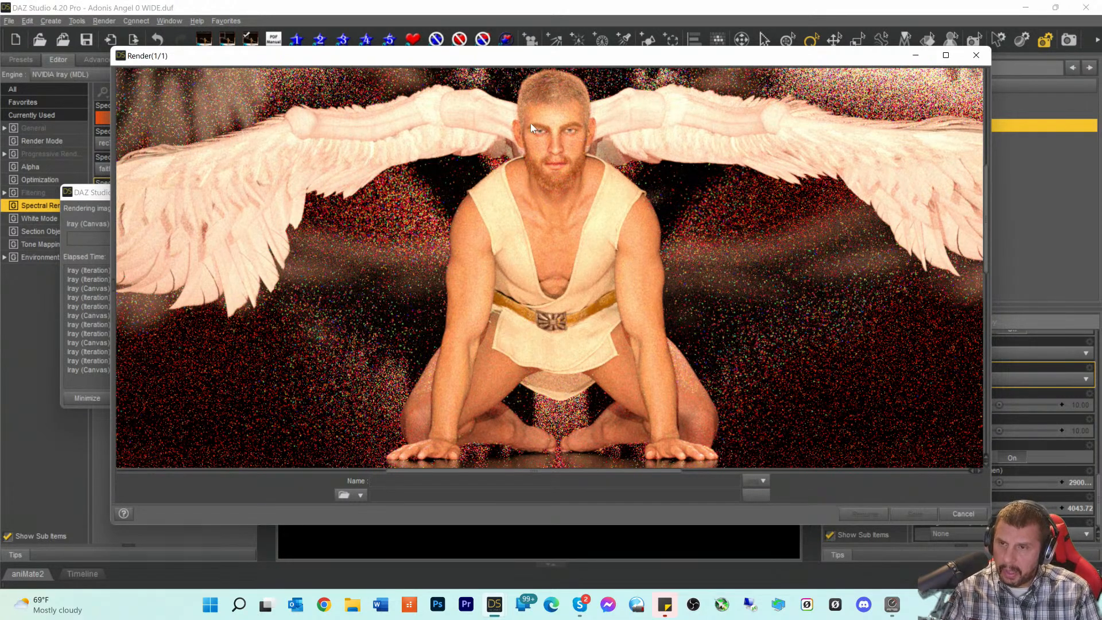
pyautogui.click(962, 514)
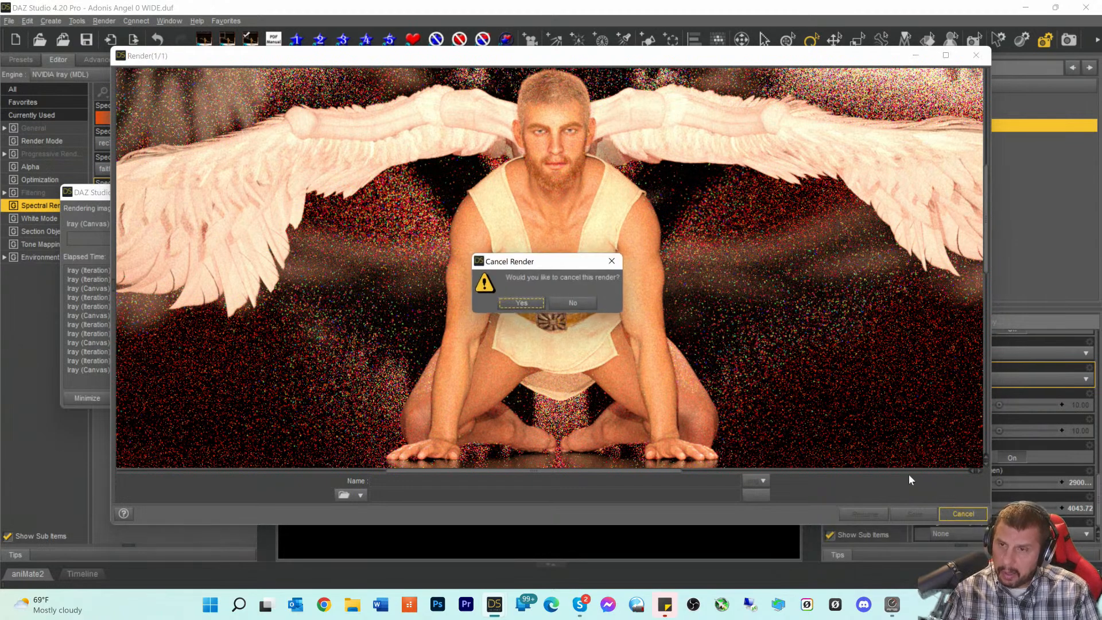
pyautogui.click(522, 304)
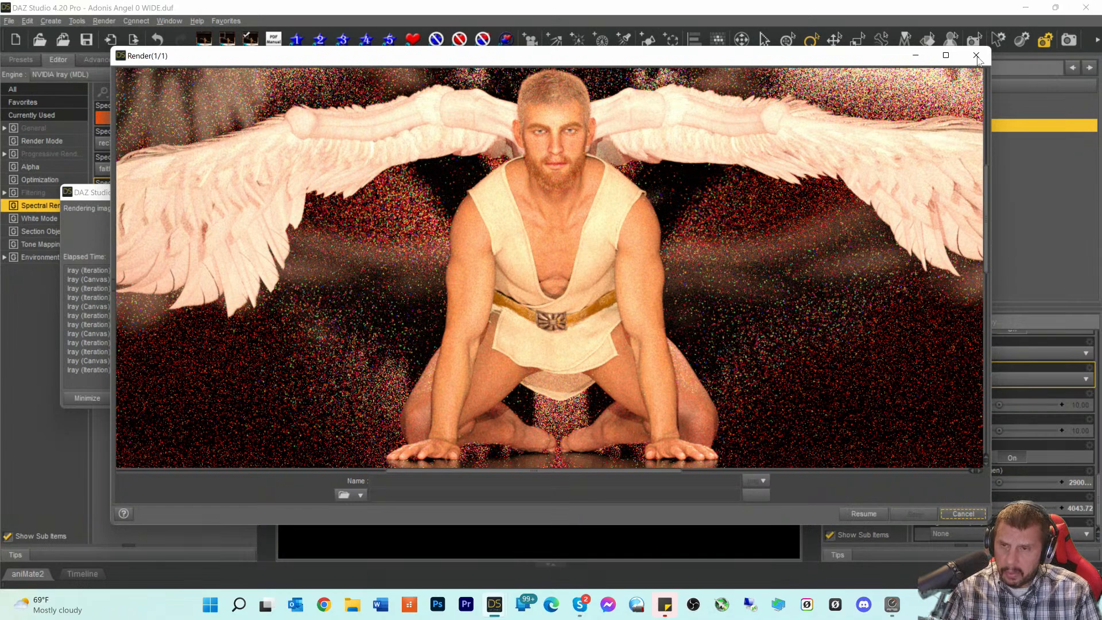
# - Close the Render window and select CC Beard Boss under the Pablo 8.1 HD figure
pyautogui.click(975, 56)
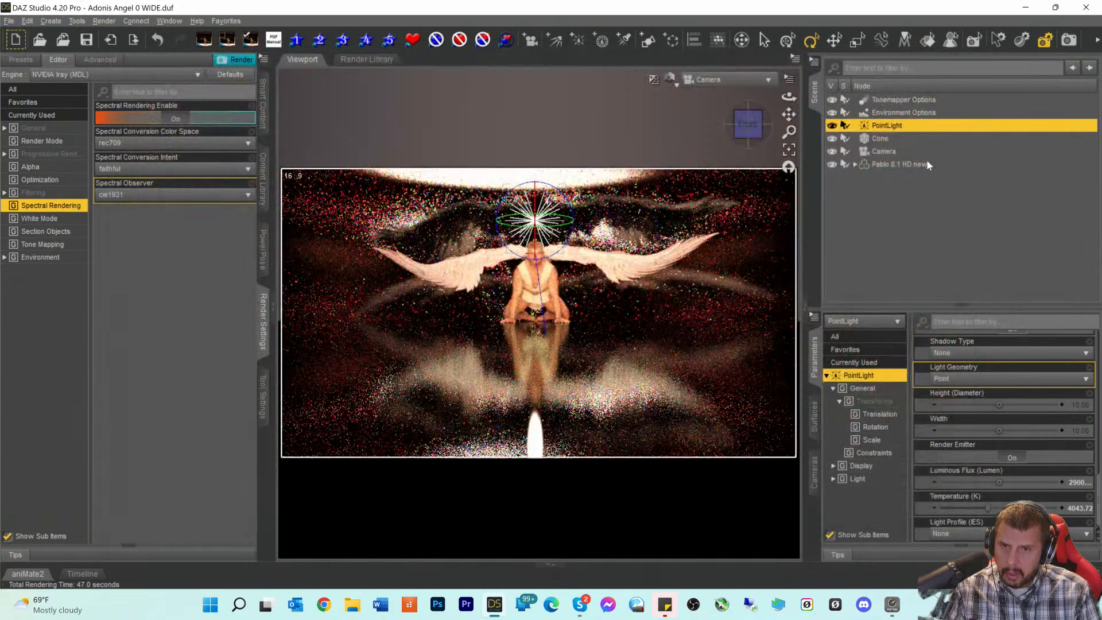
pyautogui.click(855, 164)
pyautogui.scroll(-10, 948, 252)
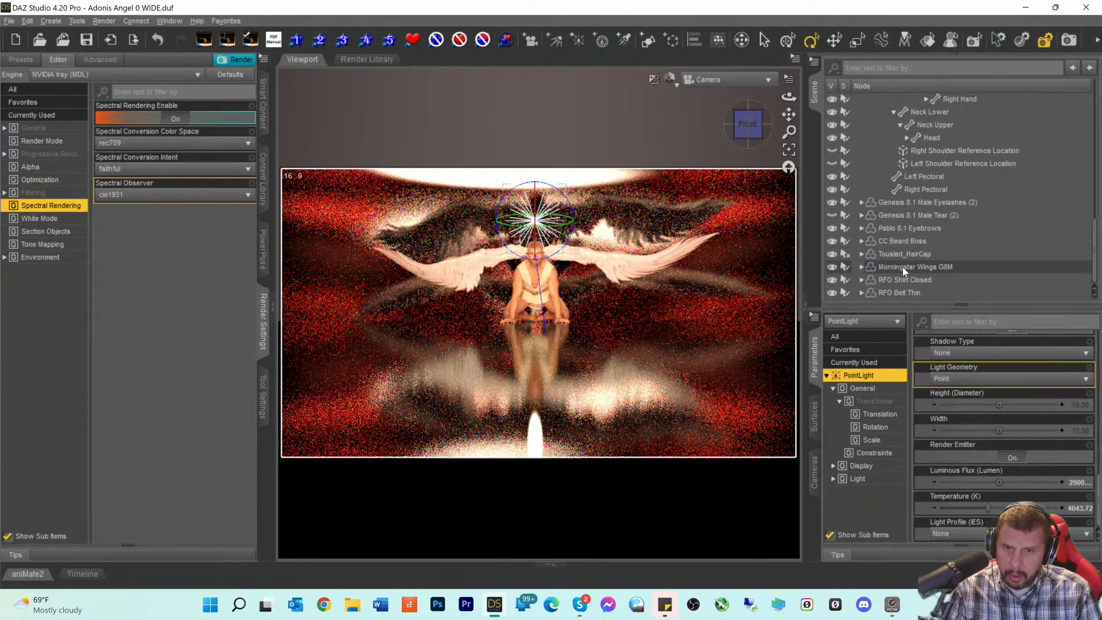
pyautogui.click(901, 242)
# - Isolate the beard's Highlights surface to show its Base Color 0.12, 0.032, 0.0001
pyautogui.click(815, 417)
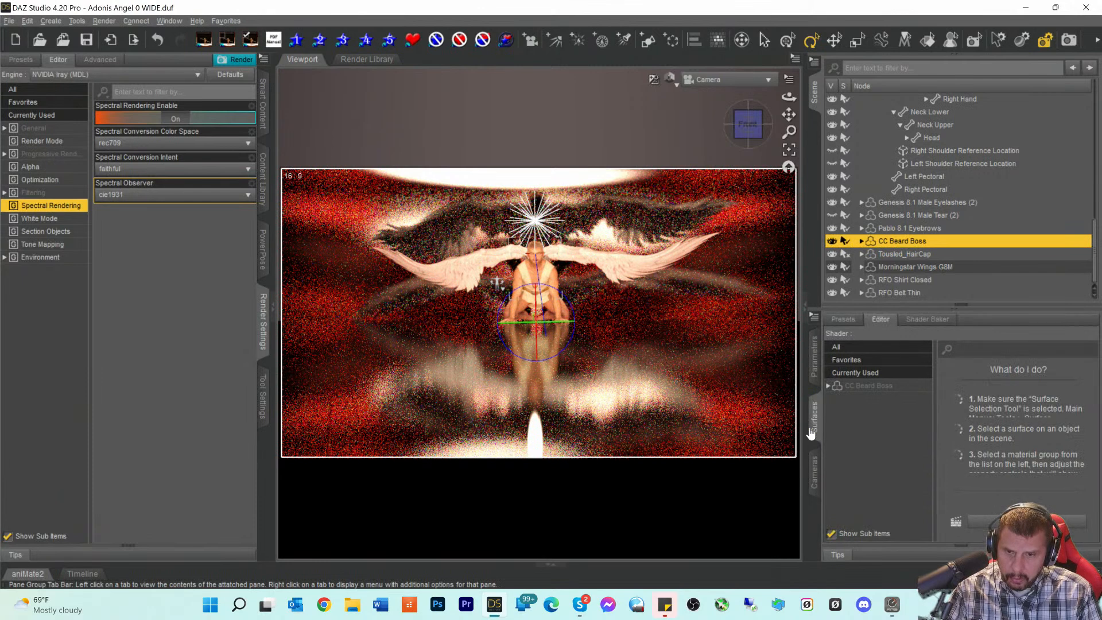
pyautogui.click(847, 390)
pyautogui.click(828, 387)
pyautogui.scroll(-3, 1018, 446)
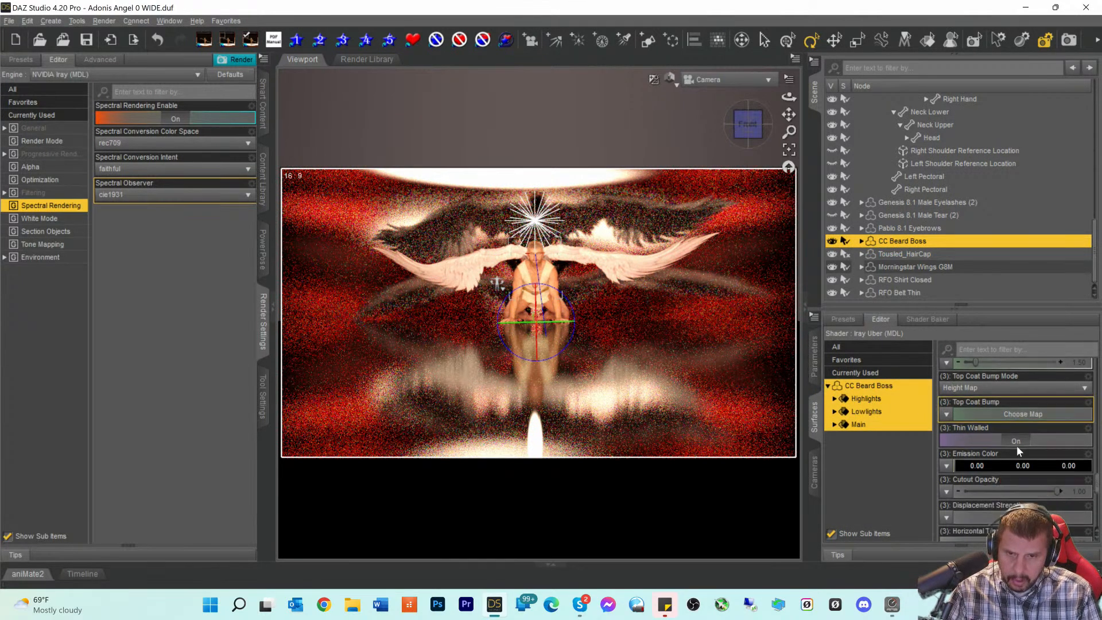
pyautogui.click(862, 399)
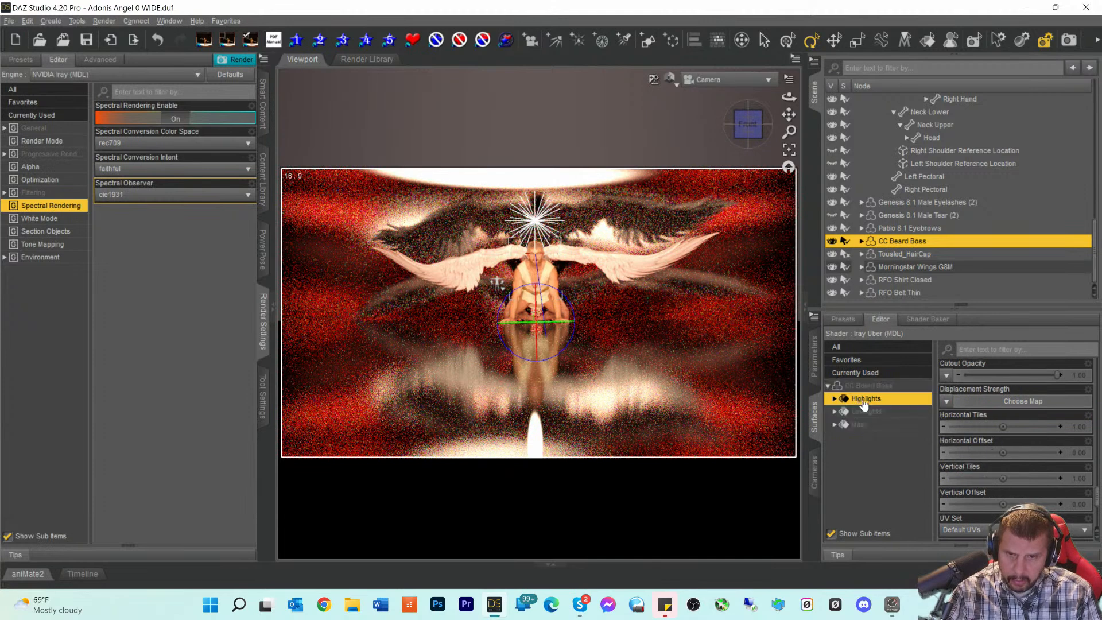
pyautogui.scroll(5, 996, 444)
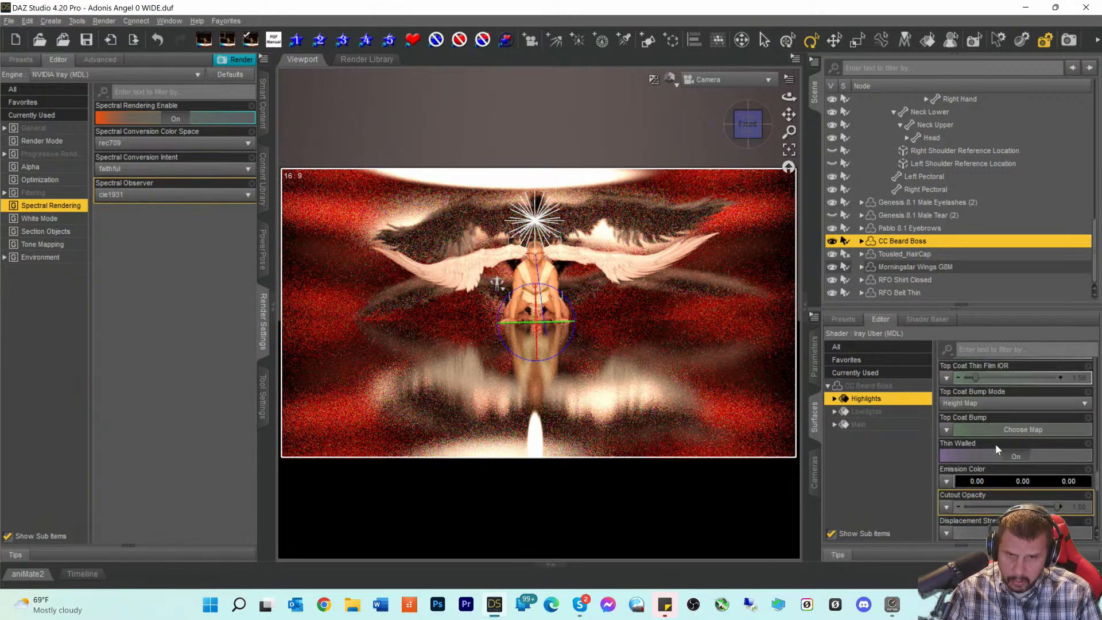
pyautogui.scroll(10, 995, 443)
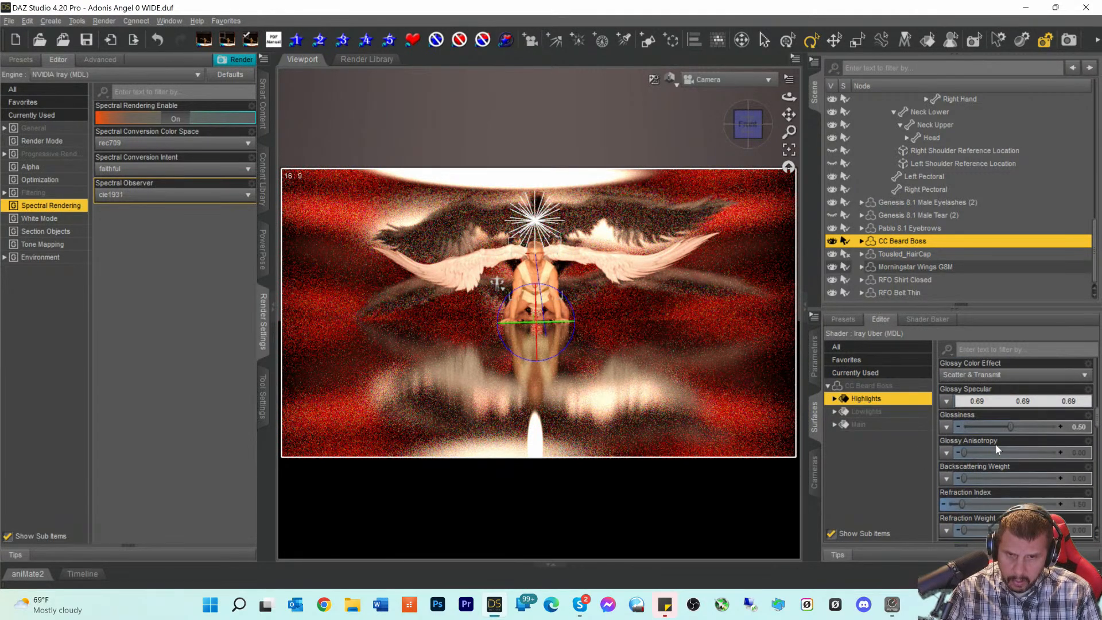
pyautogui.scroll(10, 995, 443)
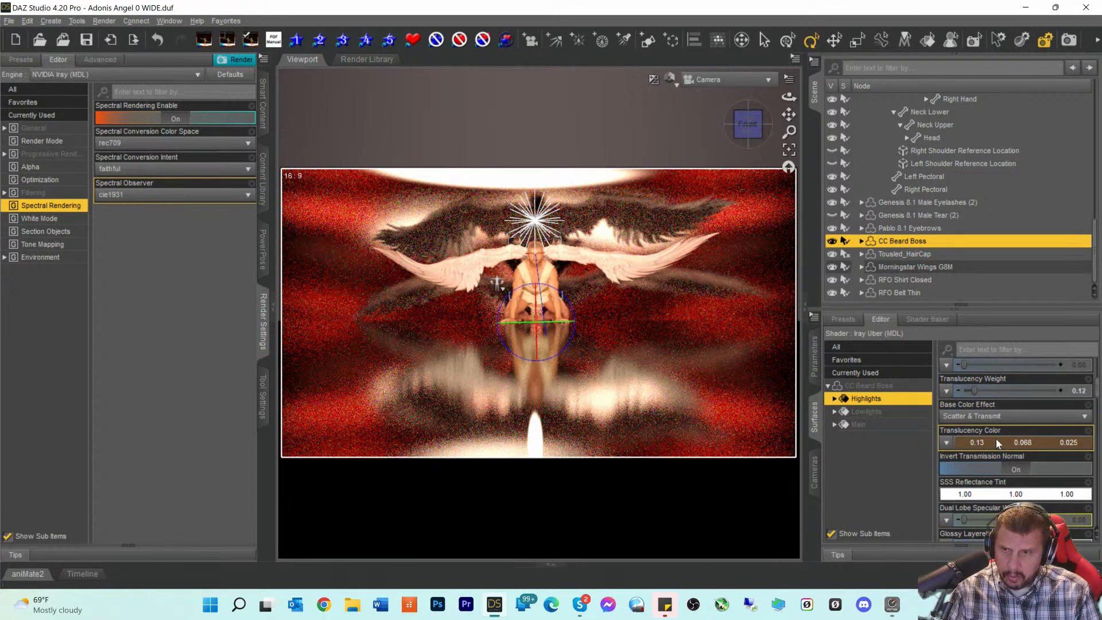
pyautogui.scroll(10, 993, 438)
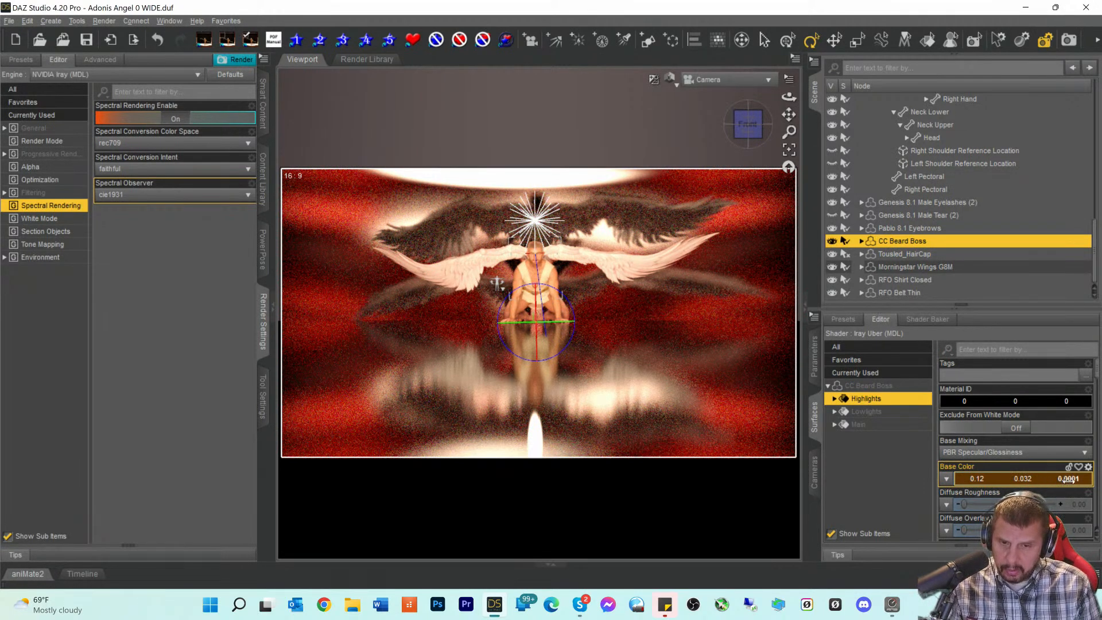
# - Darken the beard highlights base colour to 0.070, 0.032, 0.00
pyautogui.moveTo(1068, 480); pyautogui.dragTo(1061, 481)
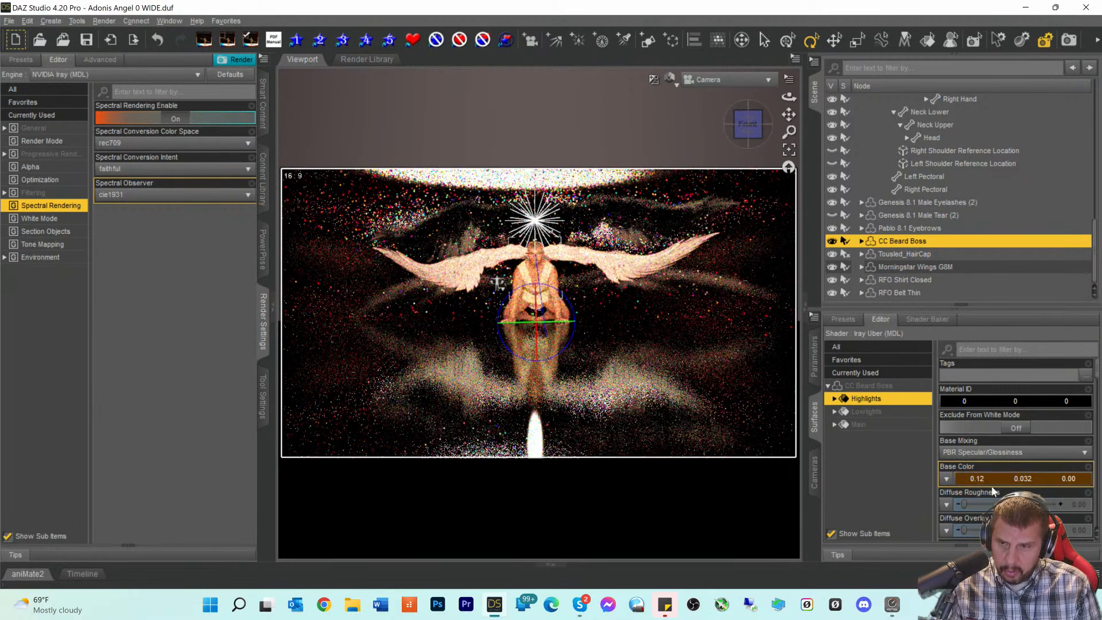
pyautogui.moveTo(972, 479); pyautogui.dragTo(961, 479)
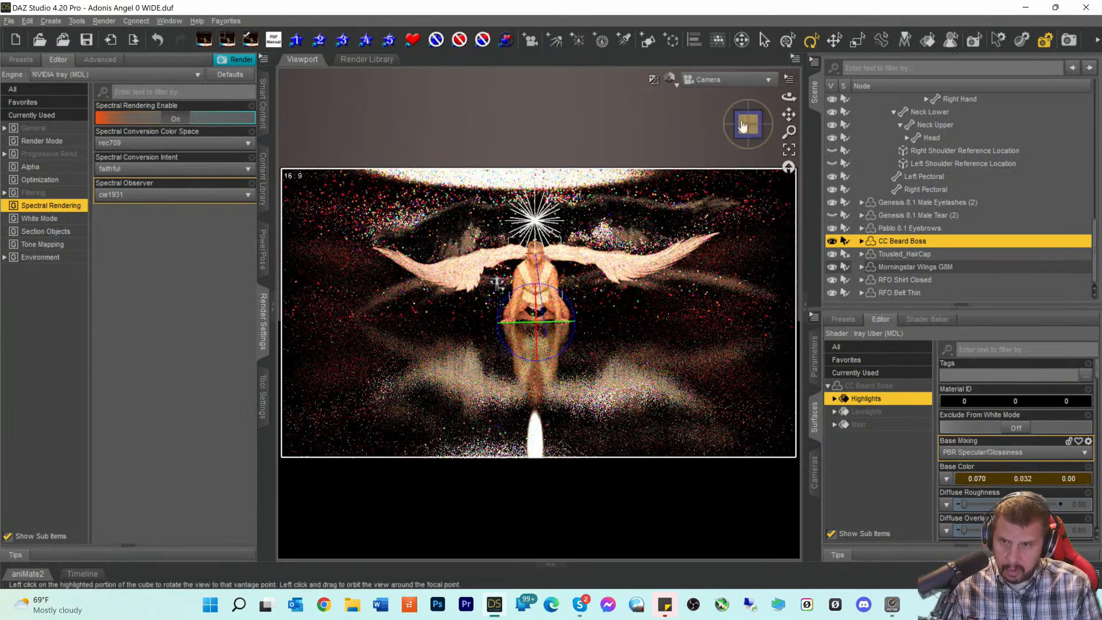
pyautogui.click(710, 79)
pyautogui.click(706, 91)
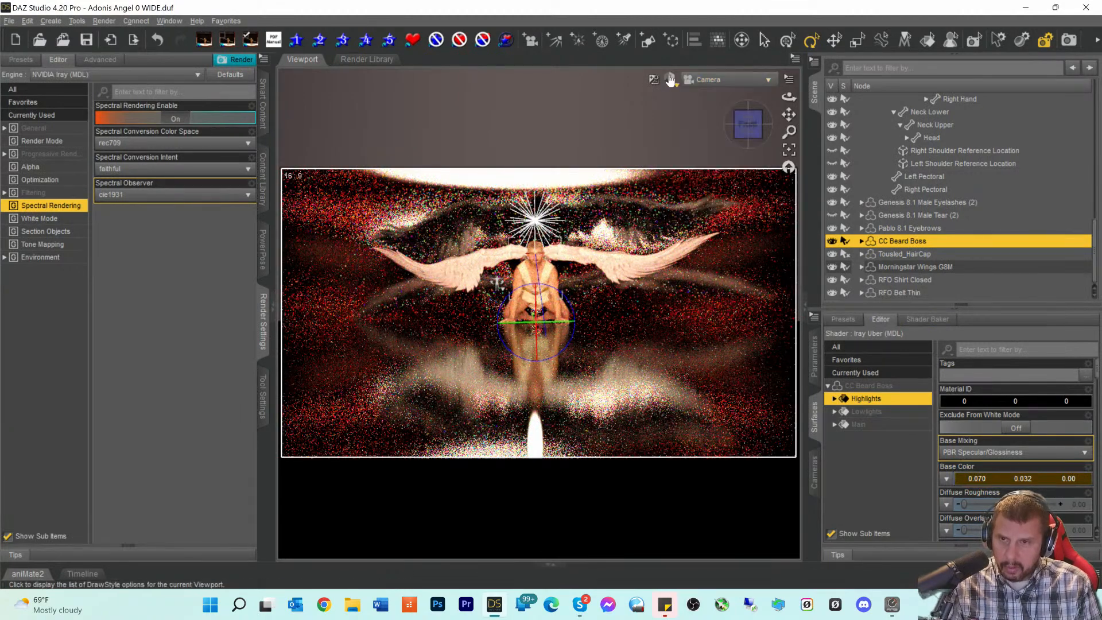
pyautogui.click(669, 77)
pyautogui.click(529, 80)
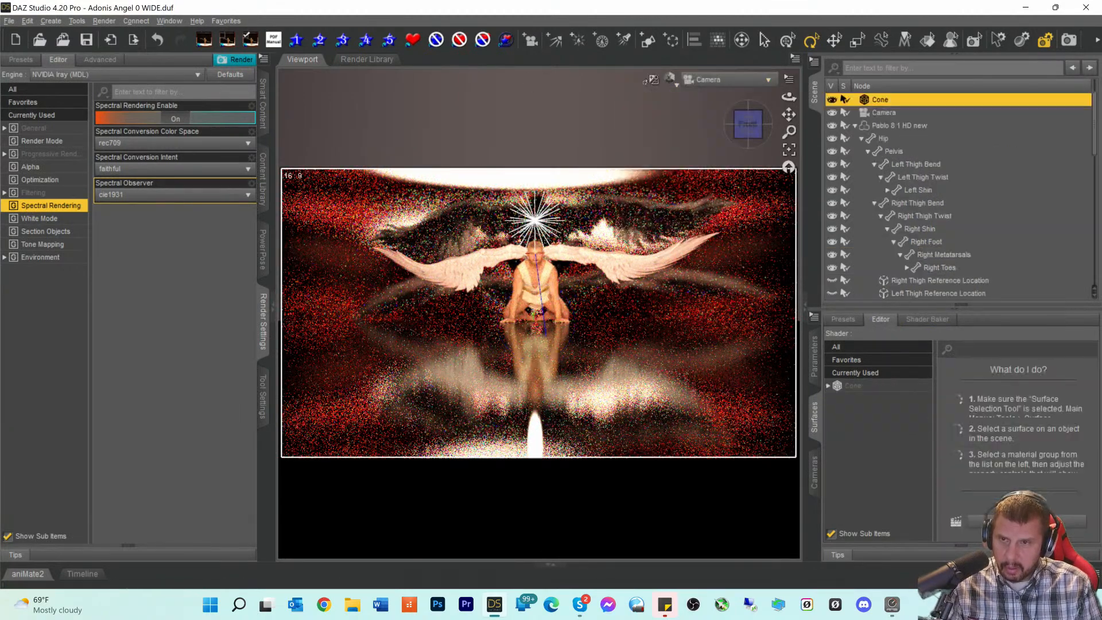
# - Switch the viewport to Perspective View and frame a close-up of the face
pyautogui.click(717, 82)
pyautogui.click(713, 83)
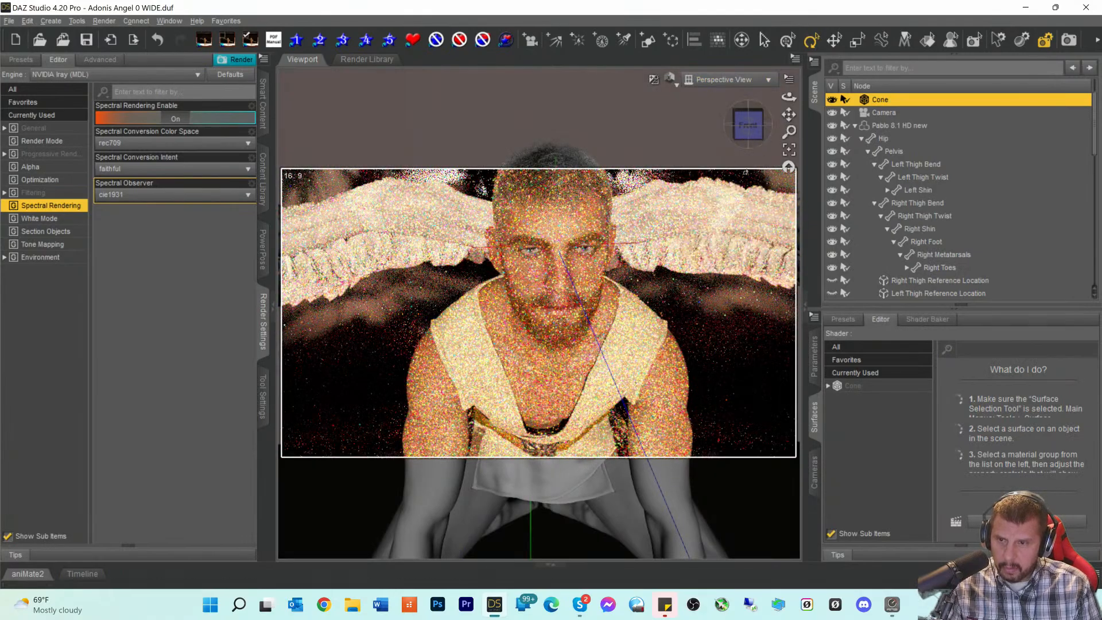
pyautogui.moveTo(748, 133); pyautogui.dragTo(748, 128)
pyautogui.moveTo(789, 115); pyautogui.dragTo(788, 83)
pyautogui.scroll(3, 730, 195)
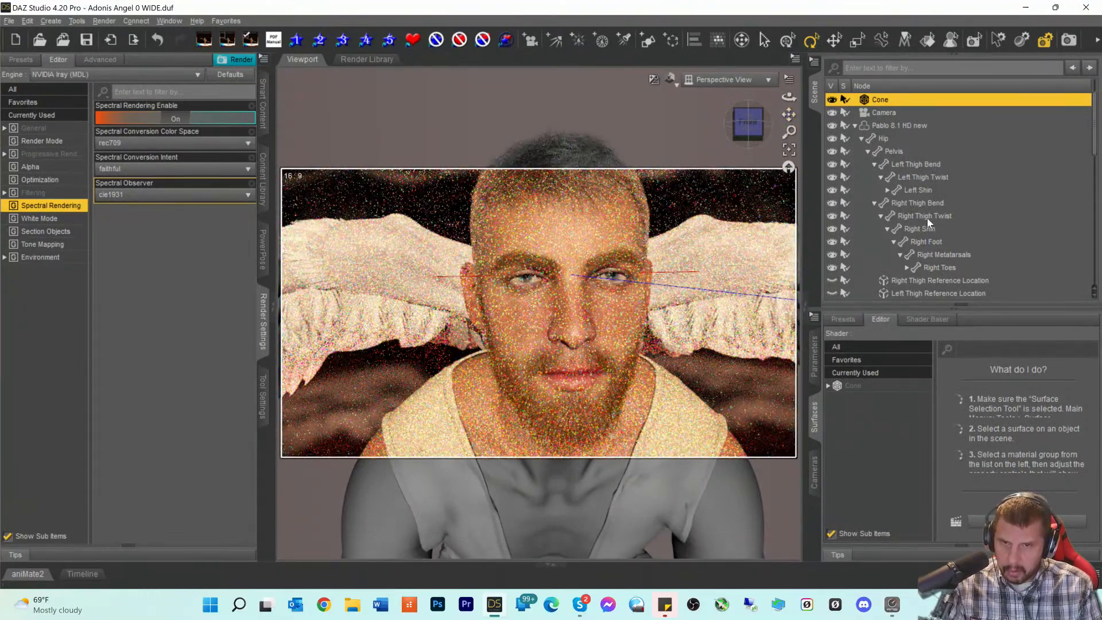
pyautogui.scroll(-8, 929, 220)
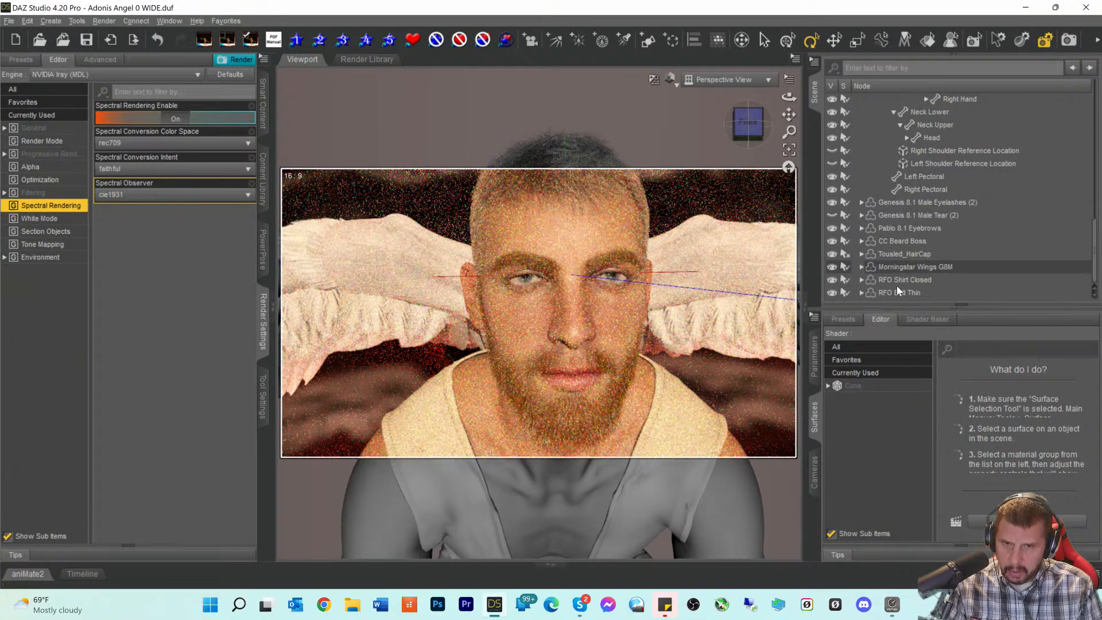
# - Reselect CC Beard Boss and isolate its Main surface for editing
pyautogui.click(895, 241)
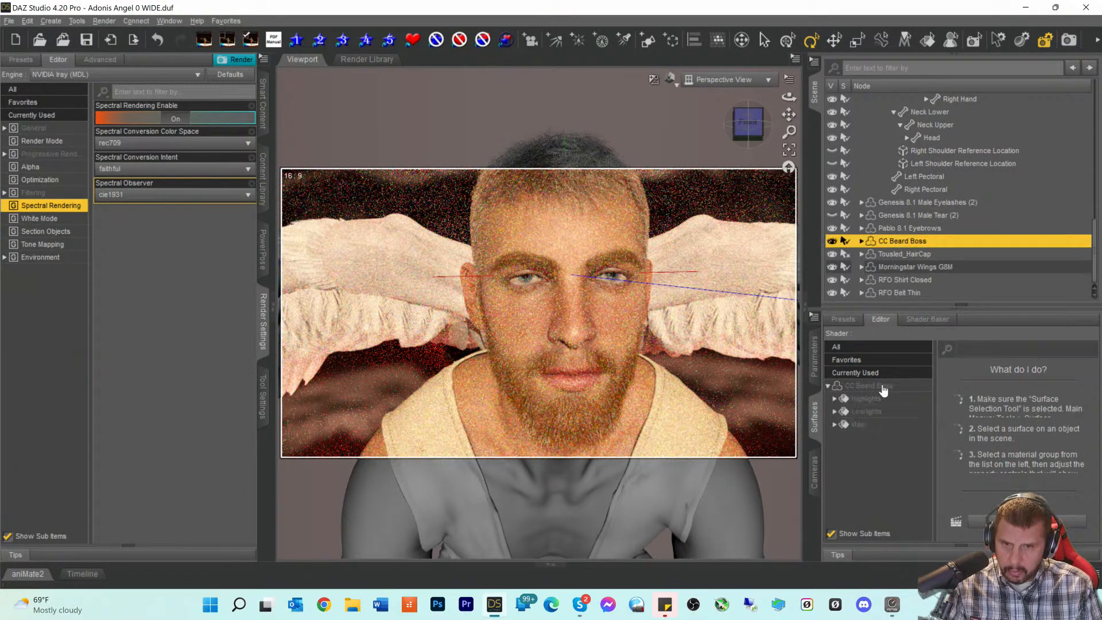
pyautogui.click(868, 400)
pyautogui.click(865, 413)
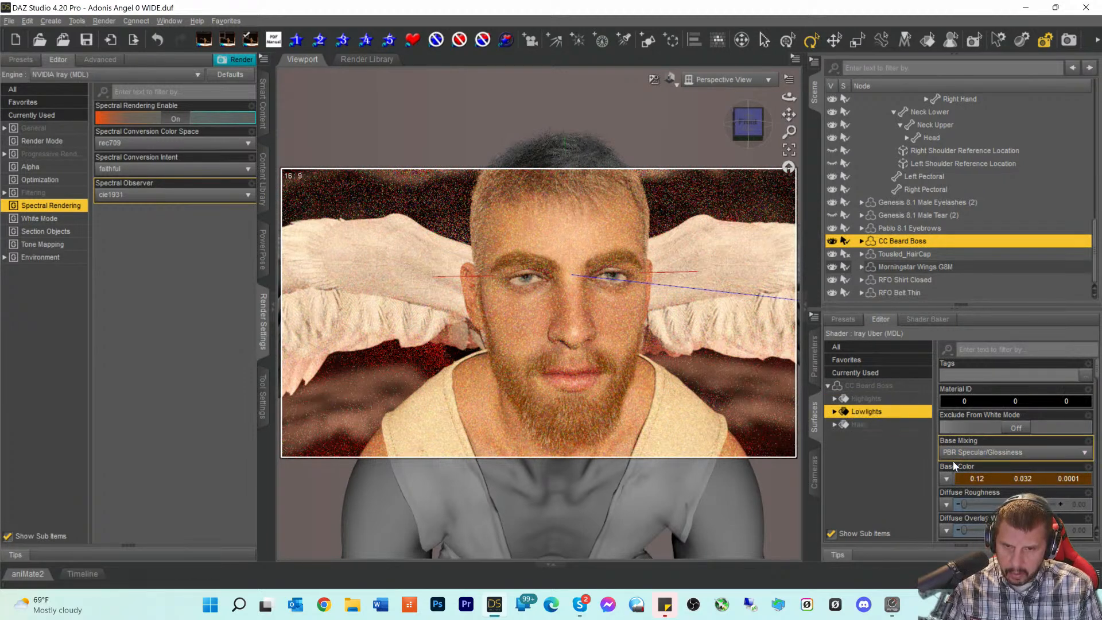
pyautogui.click(869, 387)
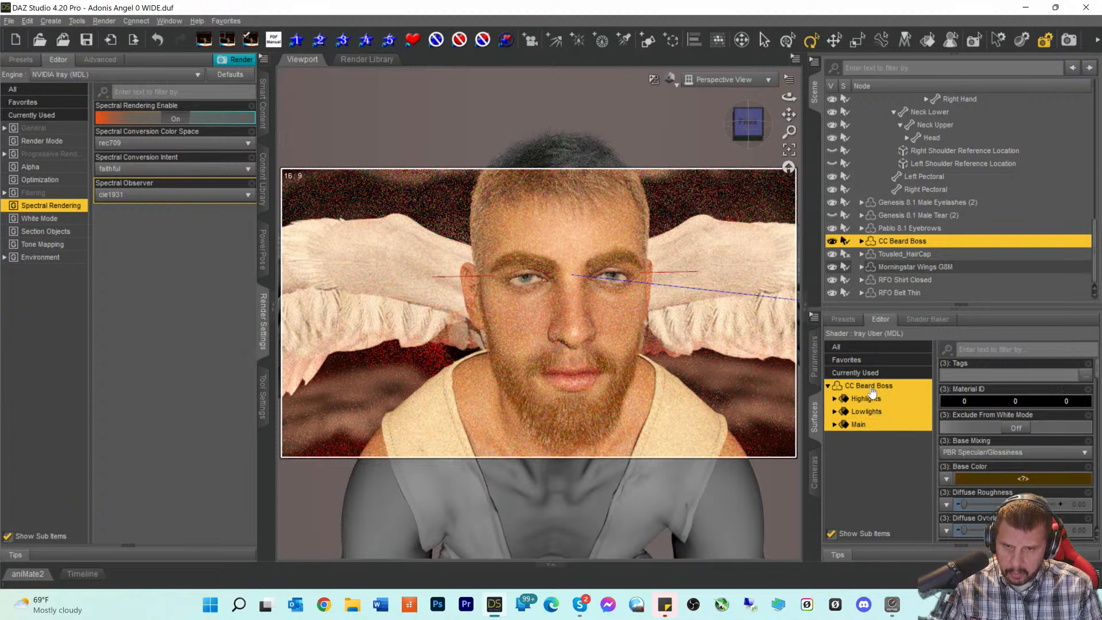
pyautogui.click(859, 424)
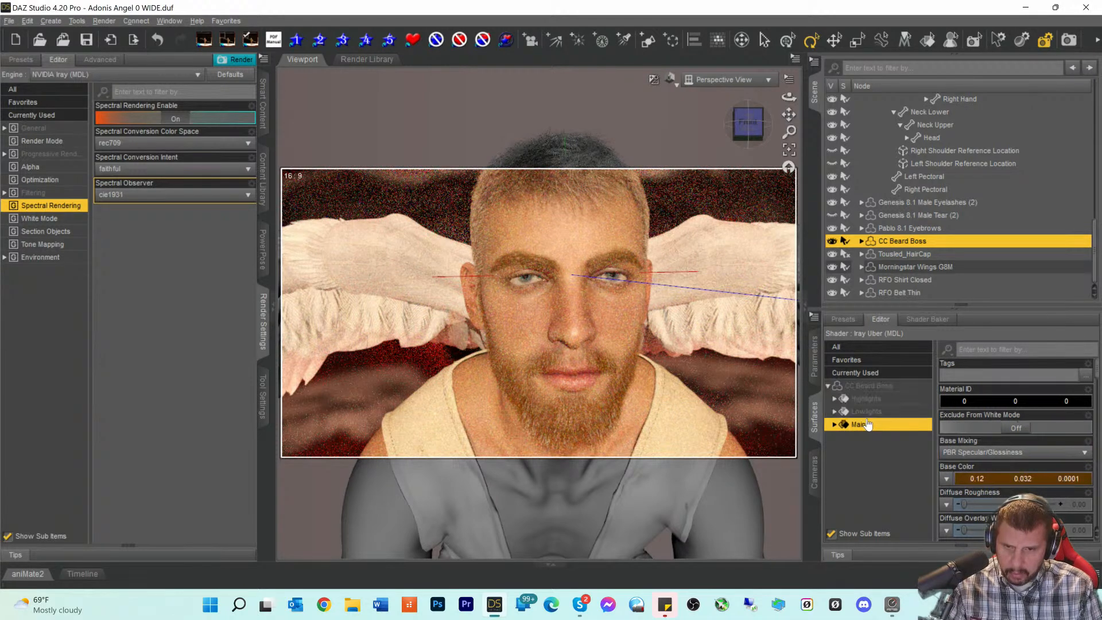
# - Set the beard Main surface base colour to 0.10, 0.043, 0.024
pyautogui.click(976, 478)
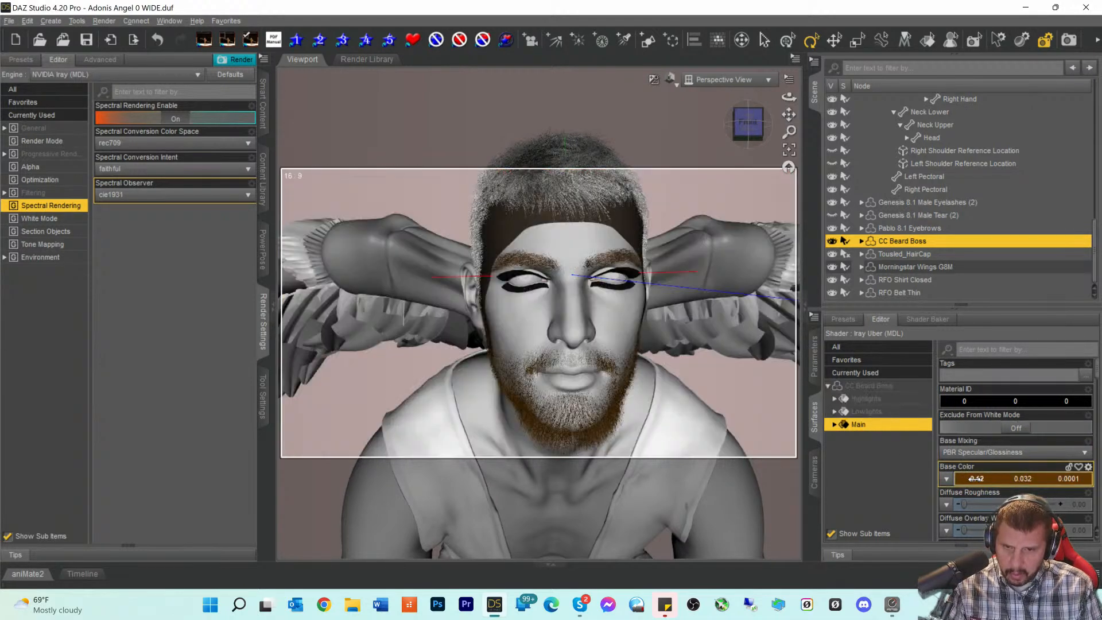
pyautogui.moveTo(1071, 479); pyautogui.dragTo(1065, 479)
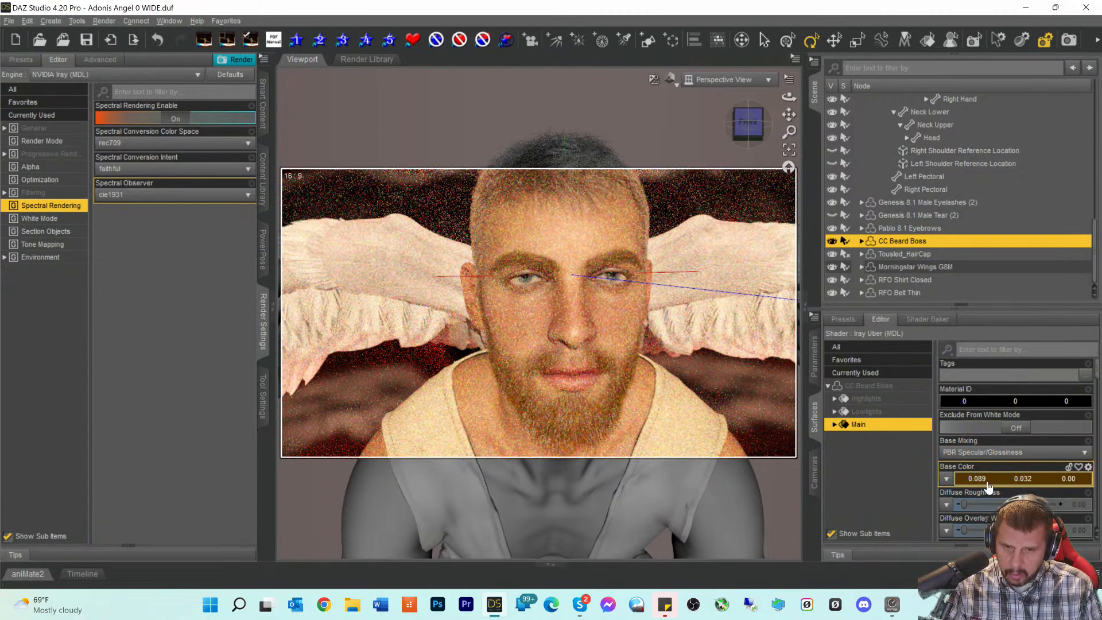
pyautogui.moveTo(982, 486)
pyautogui.mouseDown()
pyautogui.moveTo(969, 486)
pyautogui.moveTo(997, 489)
pyautogui.mouseUp()
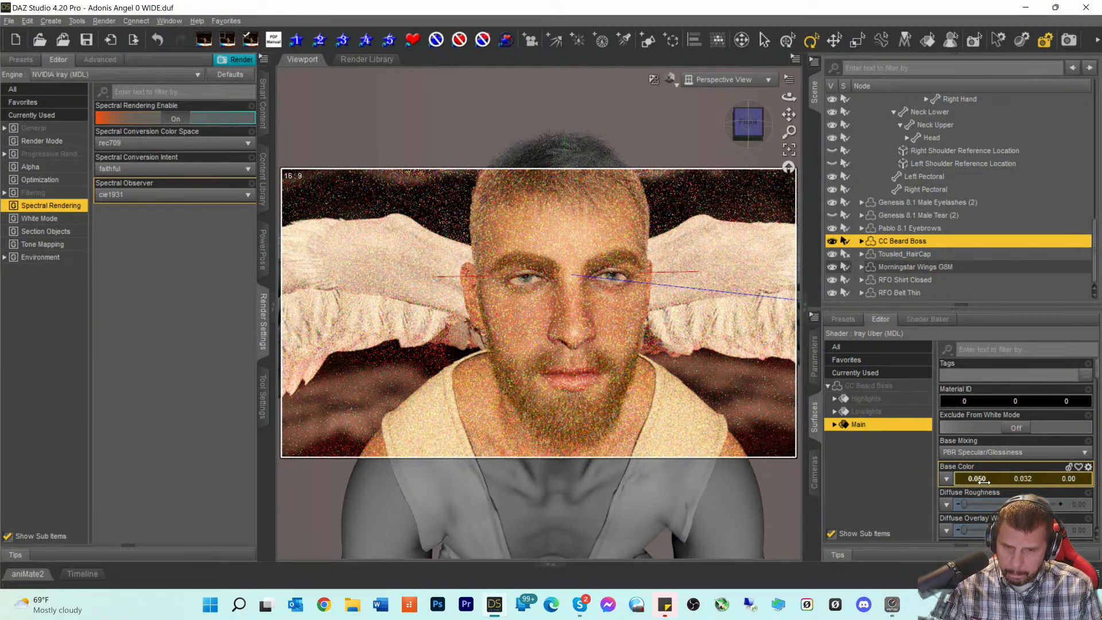
pyautogui.moveTo(1067, 479); pyautogui.dragTo(1082, 481)
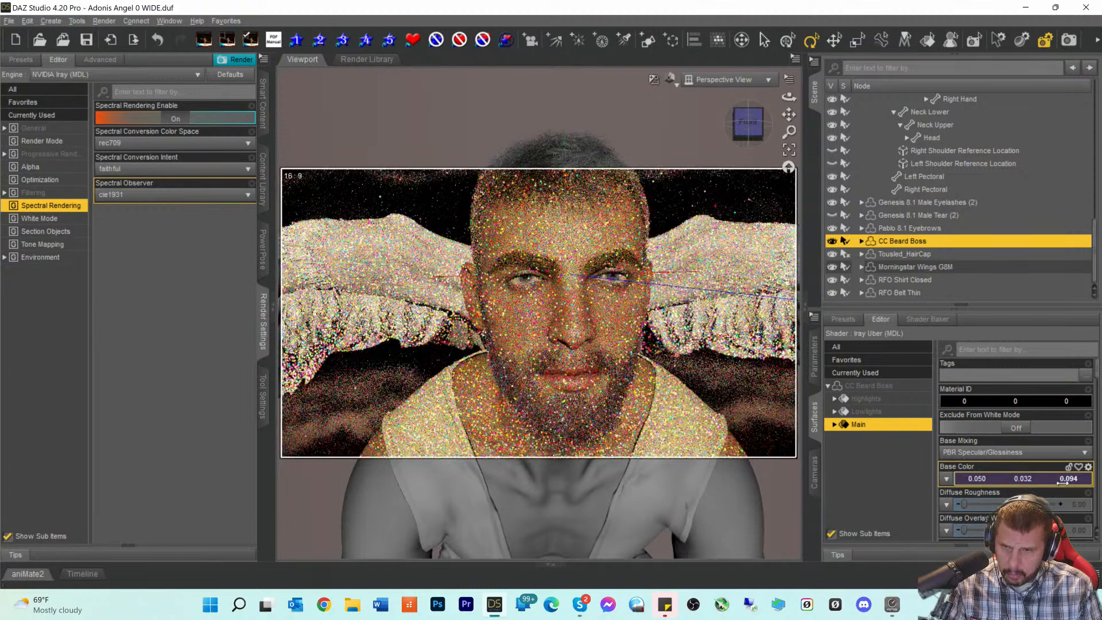
pyautogui.moveTo(1069, 479); pyautogui.dragTo(1062, 479)
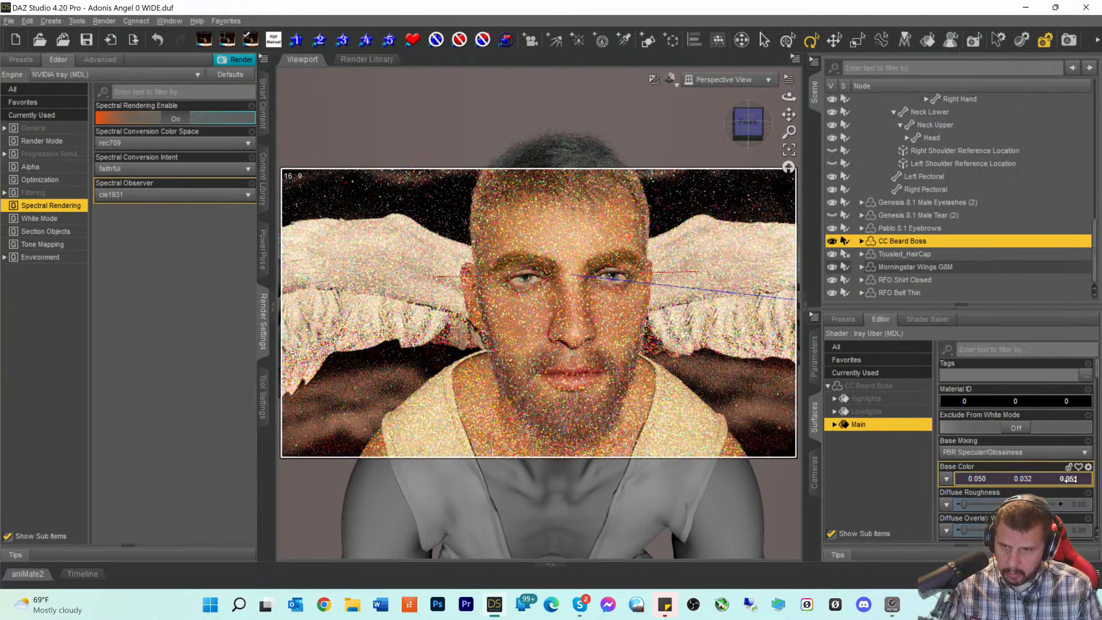
pyautogui.moveTo(1069, 480); pyautogui.dragTo(1068, 480)
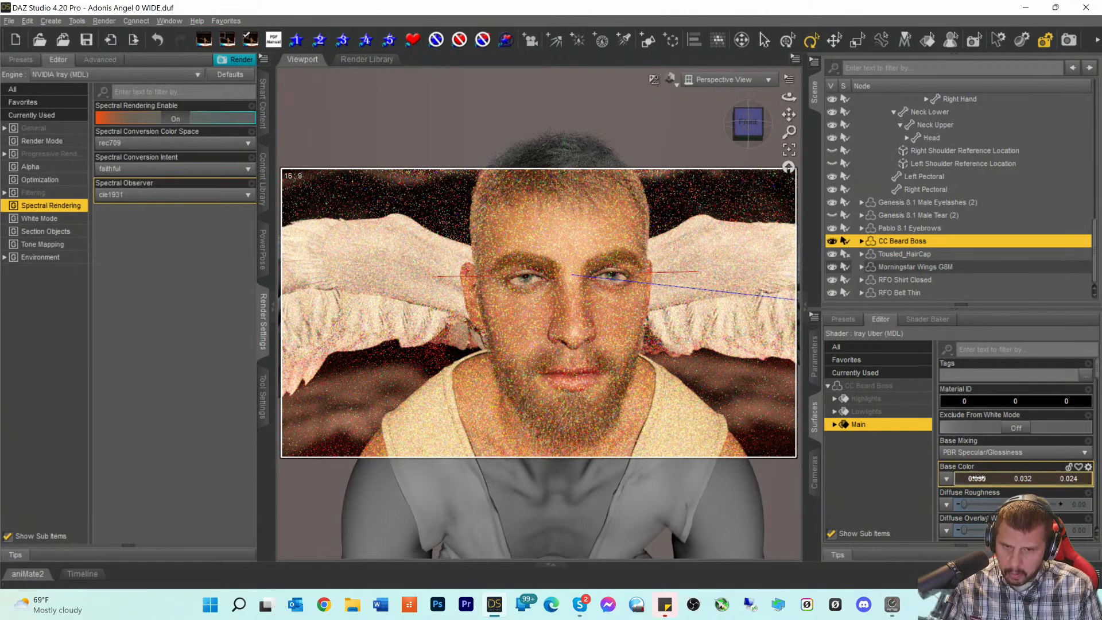
pyautogui.moveTo(1019, 479); pyautogui.dragTo(993, 482)
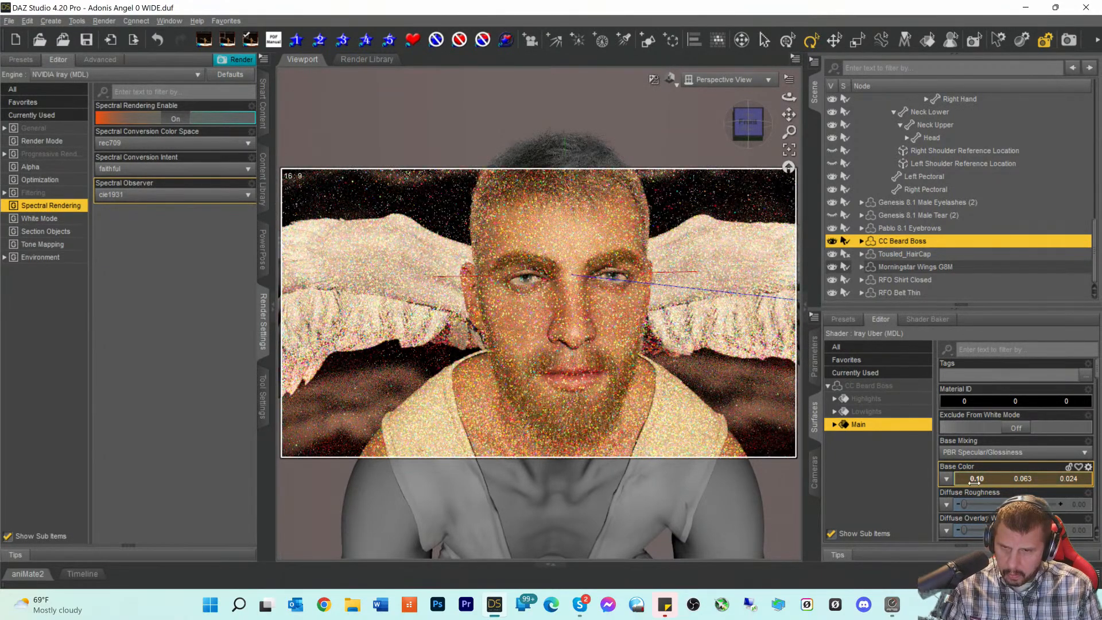
pyautogui.moveTo(1026, 480); pyautogui.dragTo(1026, 479)
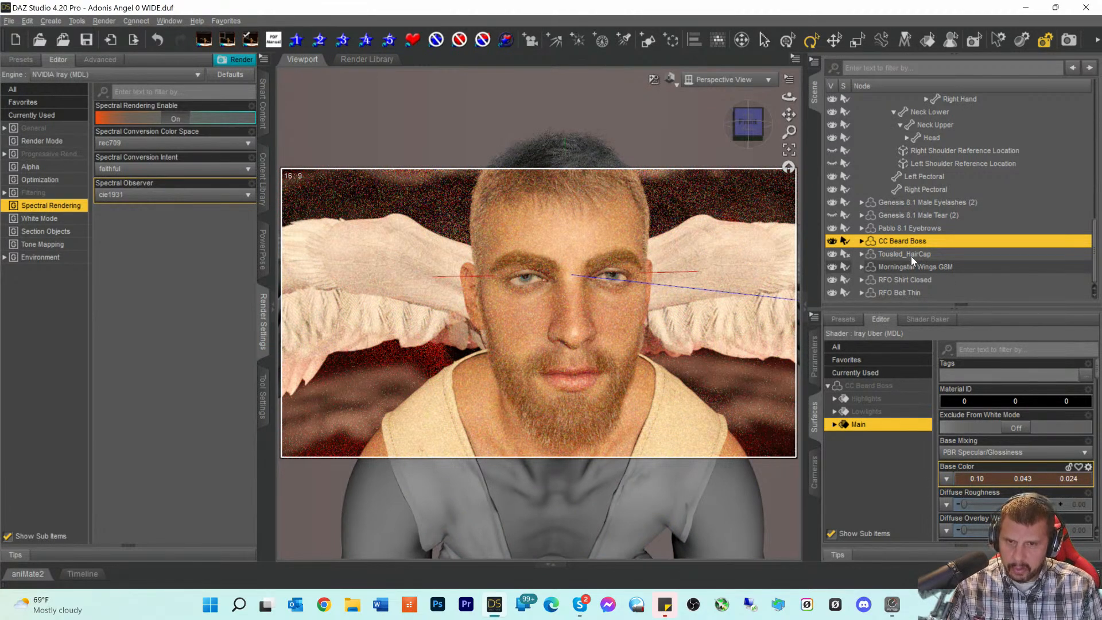
# - Select Pablo 8.1 Eyebrows, remove blue from its colour, and compare with the beard's Main surface
pyautogui.click(907, 230)
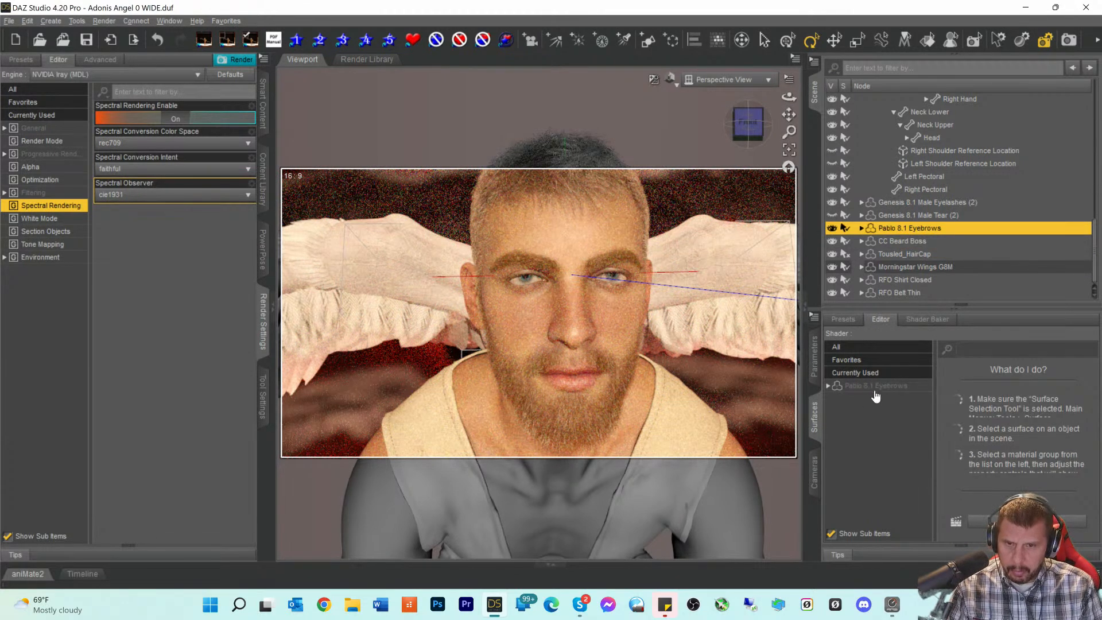
pyautogui.click(878, 385)
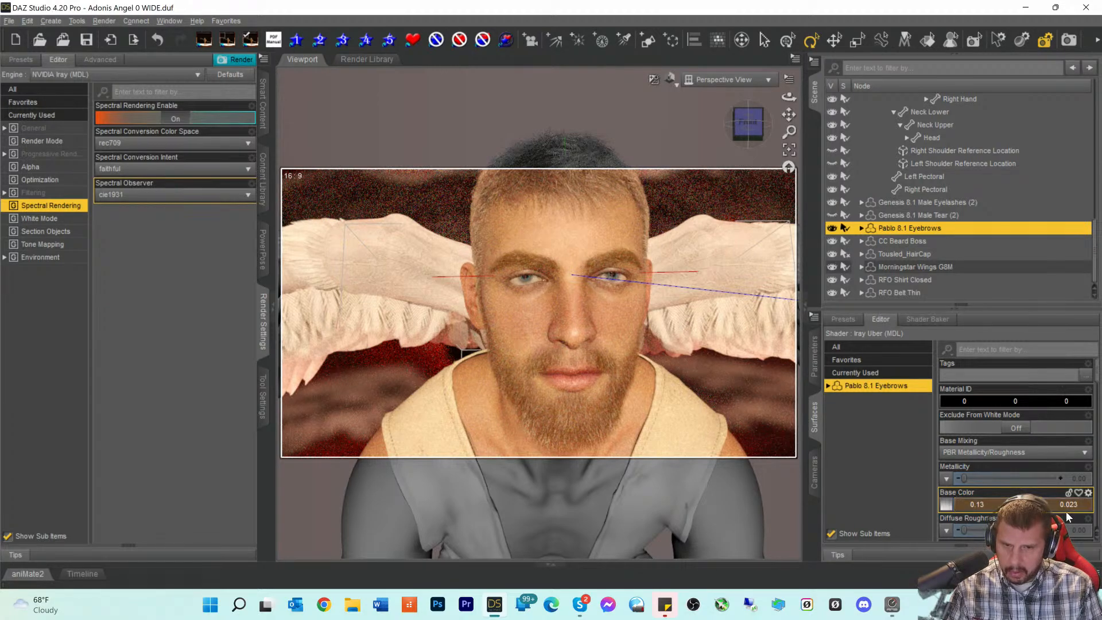
pyautogui.moveTo(1072, 509); pyautogui.dragTo(1083, 506)
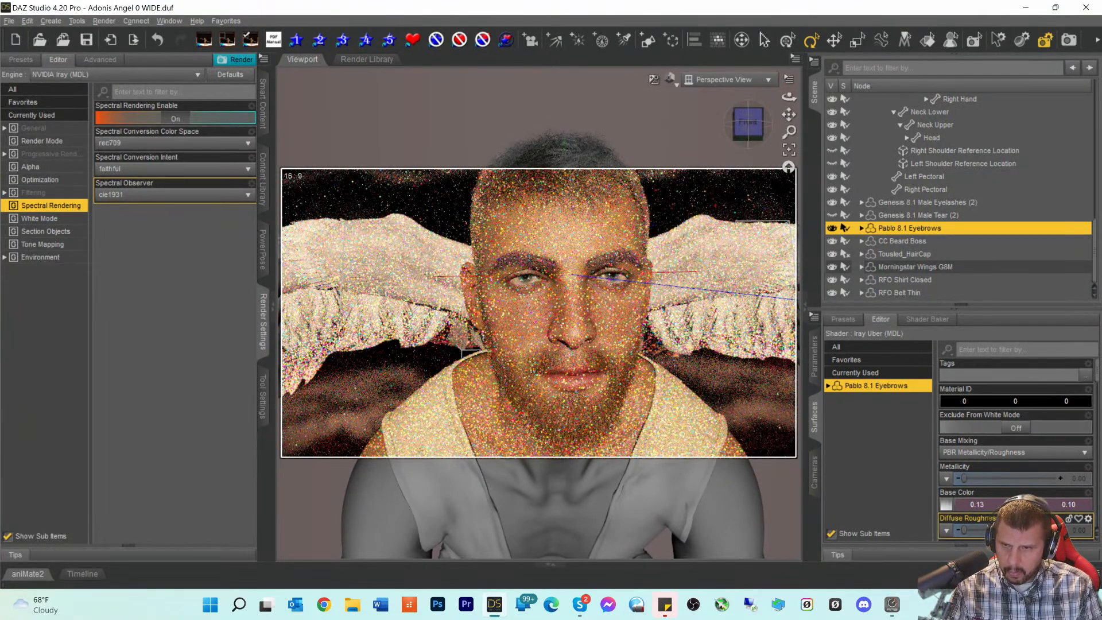
pyautogui.click(897, 242)
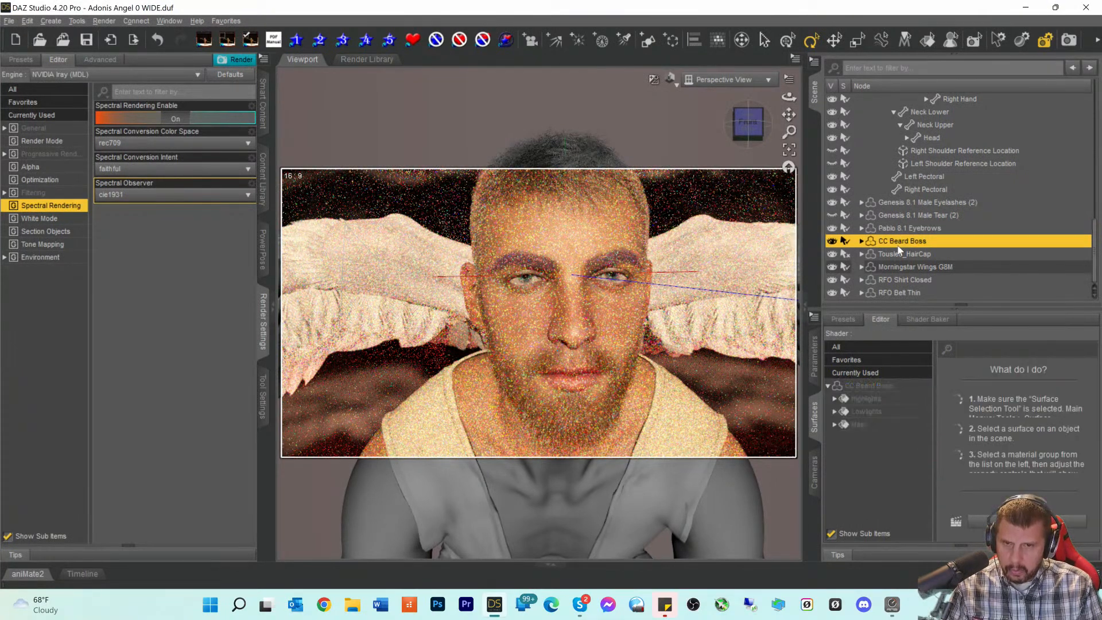
pyautogui.click(857, 426)
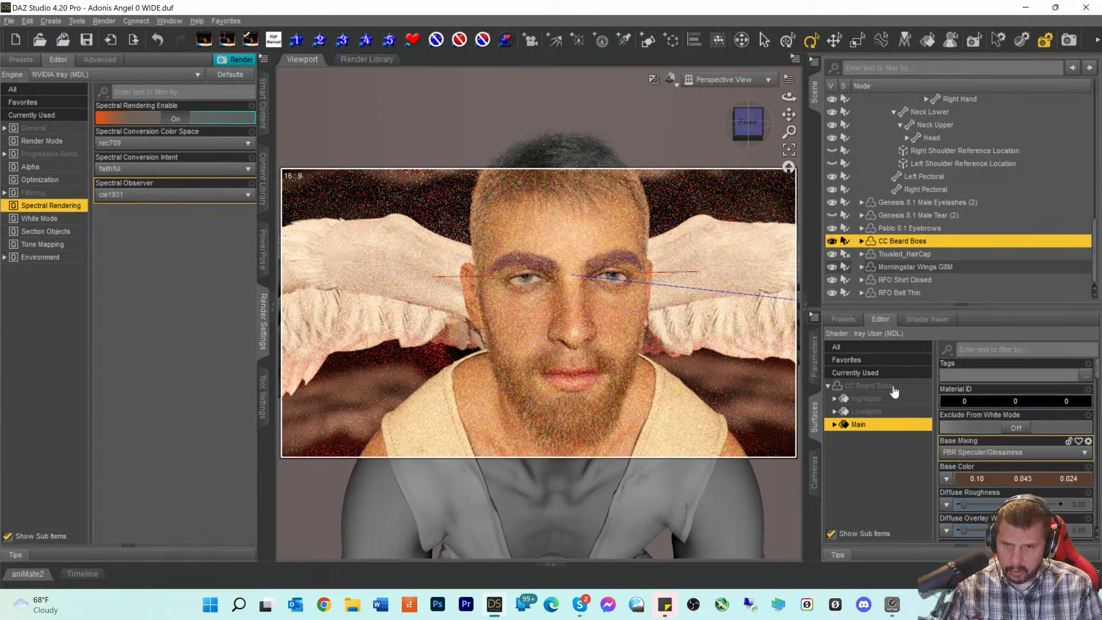
pyautogui.press('Up')
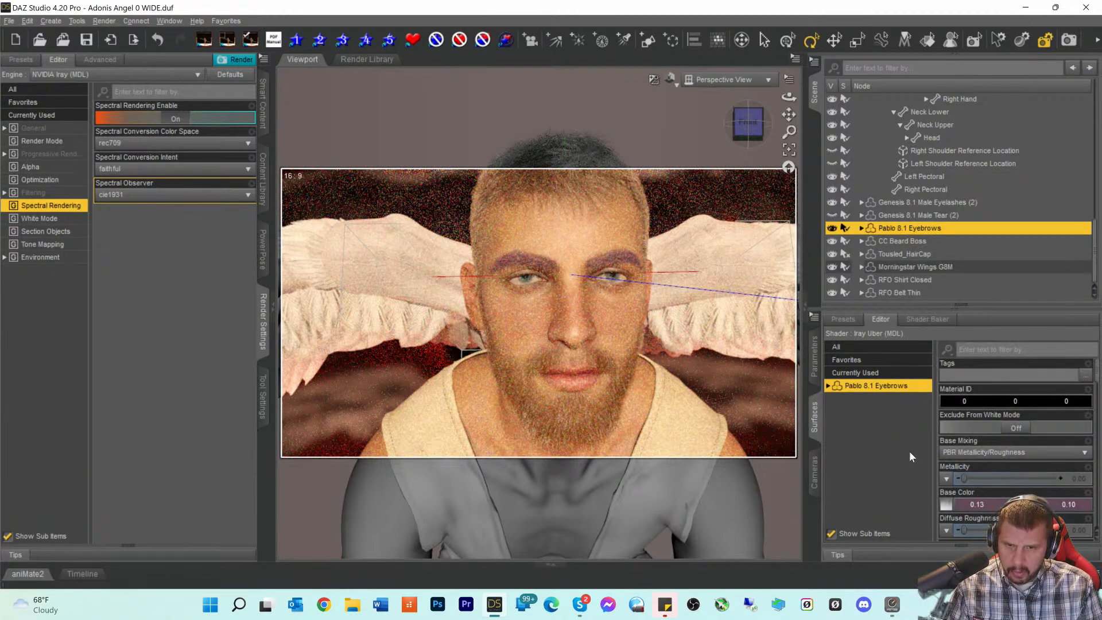
# - Experiment with the eyebrow red, green and blue values toward a purple tint
pyautogui.click(980, 505)
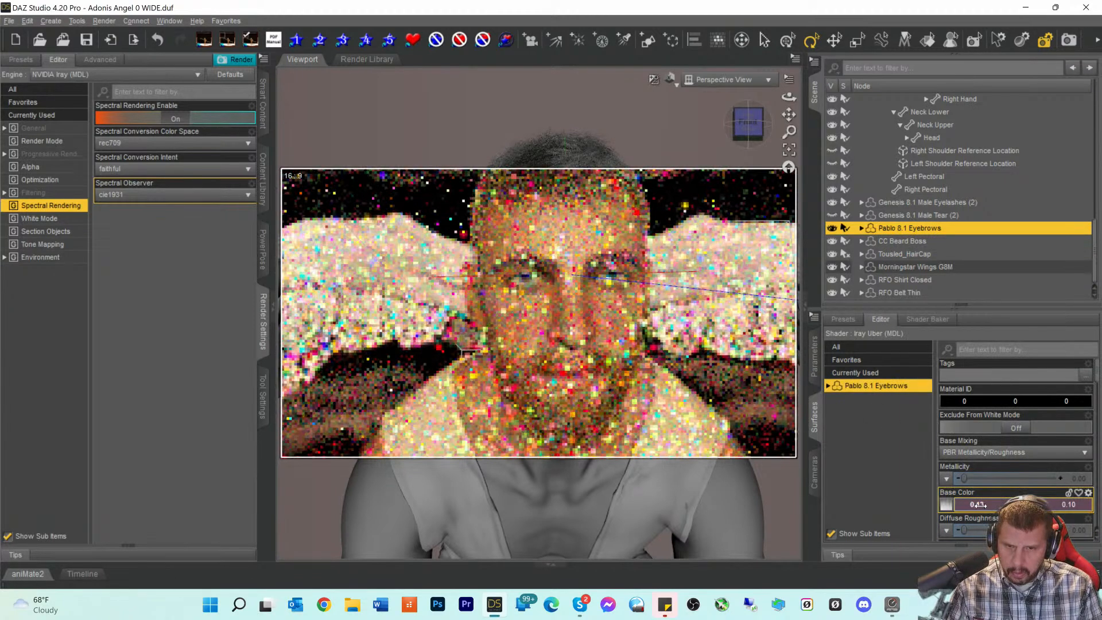
pyautogui.moveTo(979, 504); pyautogui.dragTo(968, 512)
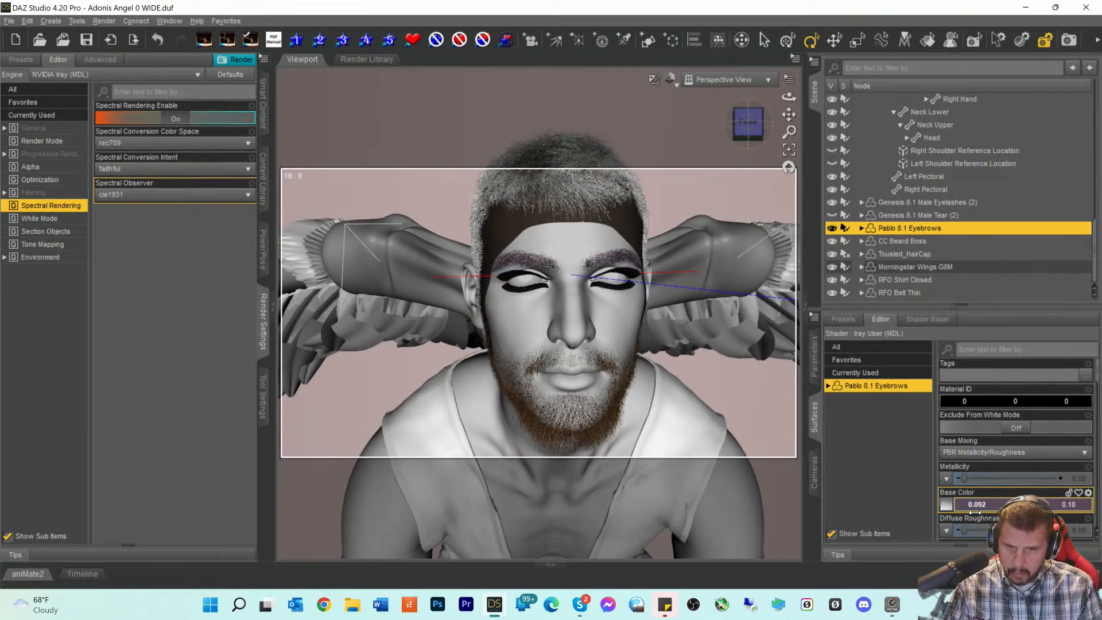
pyautogui.click(980, 504)
pyautogui.moveTo(980, 505); pyautogui.dragTo(977, 504)
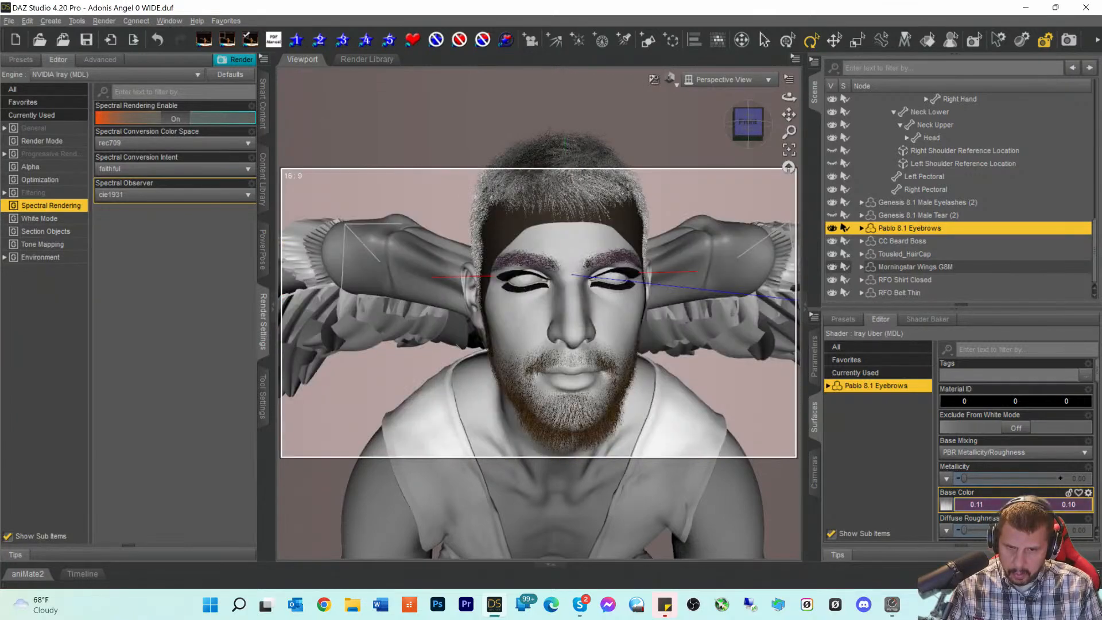
pyautogui.moveTo(1069, 505); pyautogui.dragTo(1070, 504)
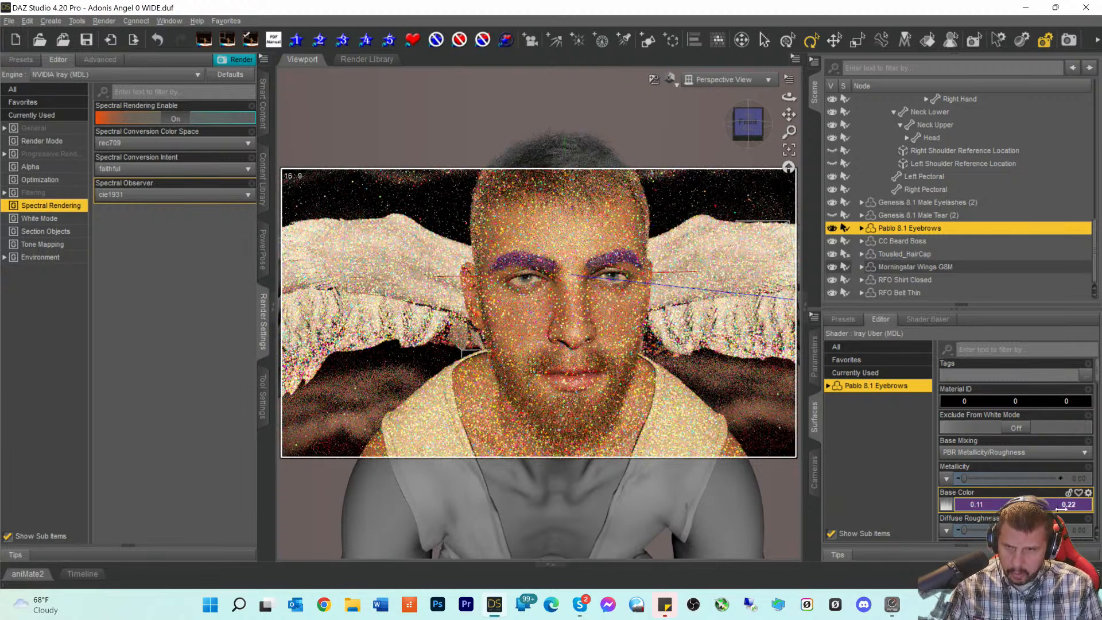
pyautogui.moveTo(1062, 508); pyautogui.dragTo(1058, 508)
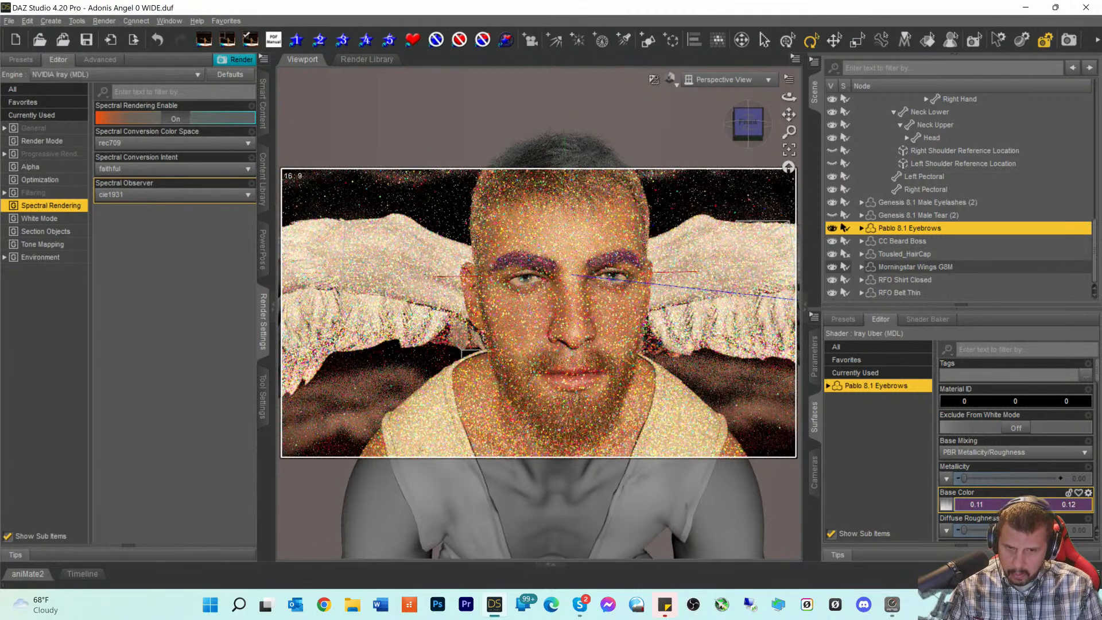
pyautogui.moveTo(1026, 507); pyautogui.dragTo(1024, 508)
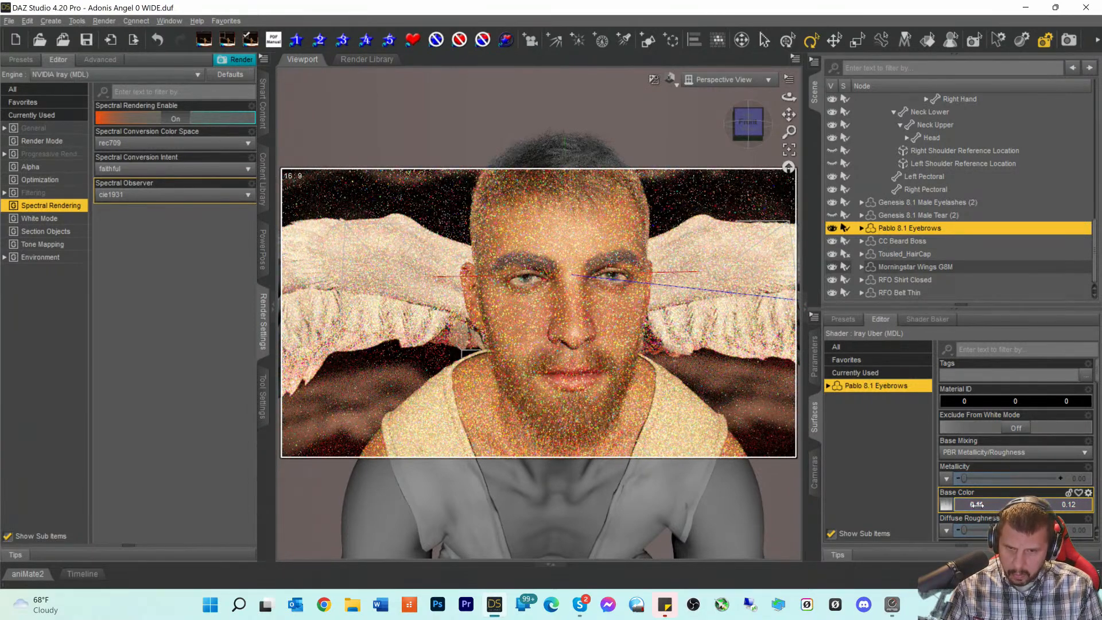
pyautogui.moveTo(978, 505); pyautogui.dragTo(981, 506)
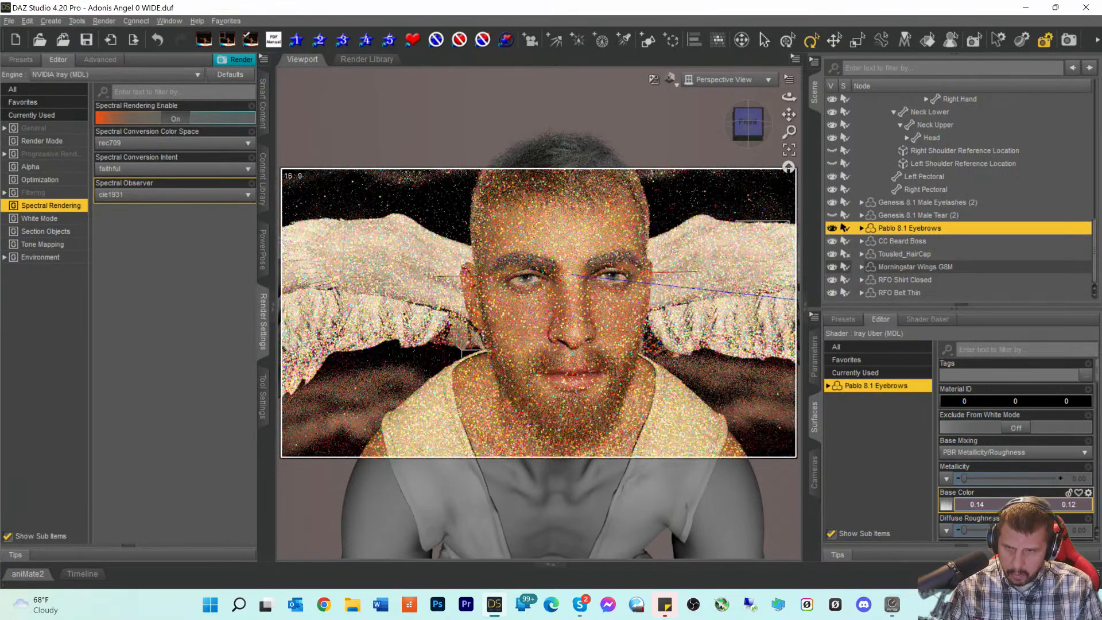
pyautogui.moveTo(1023, 505); pyautogui.dragTo(1018, 505)
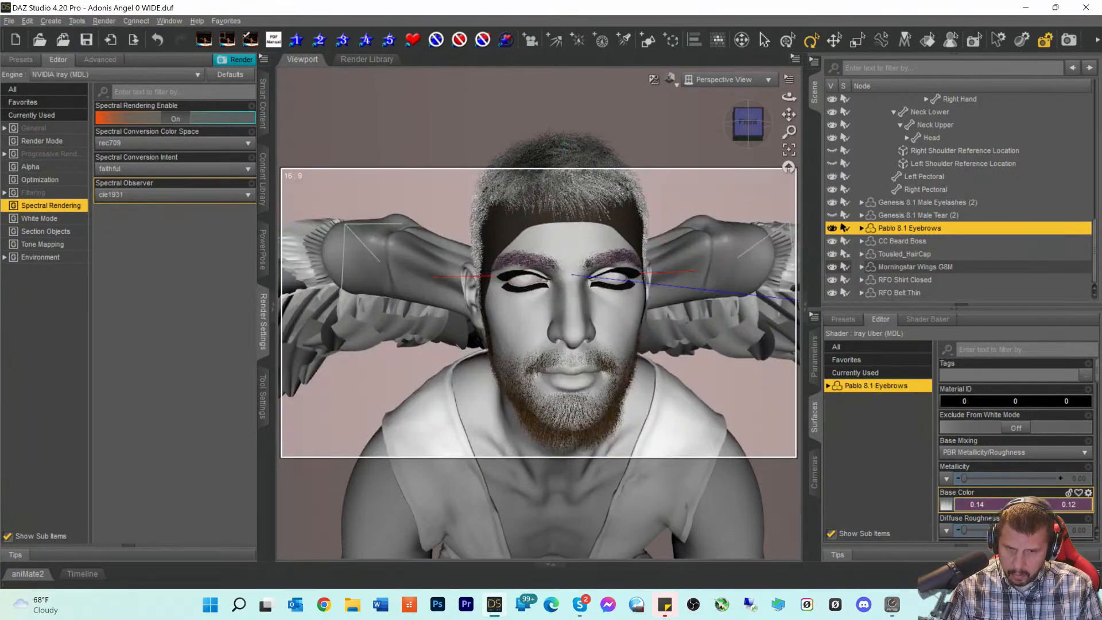
# - Apply a light yellow from the Select Color dialog, then dull it to blue 0.16
pyautogui.click(946, 504)
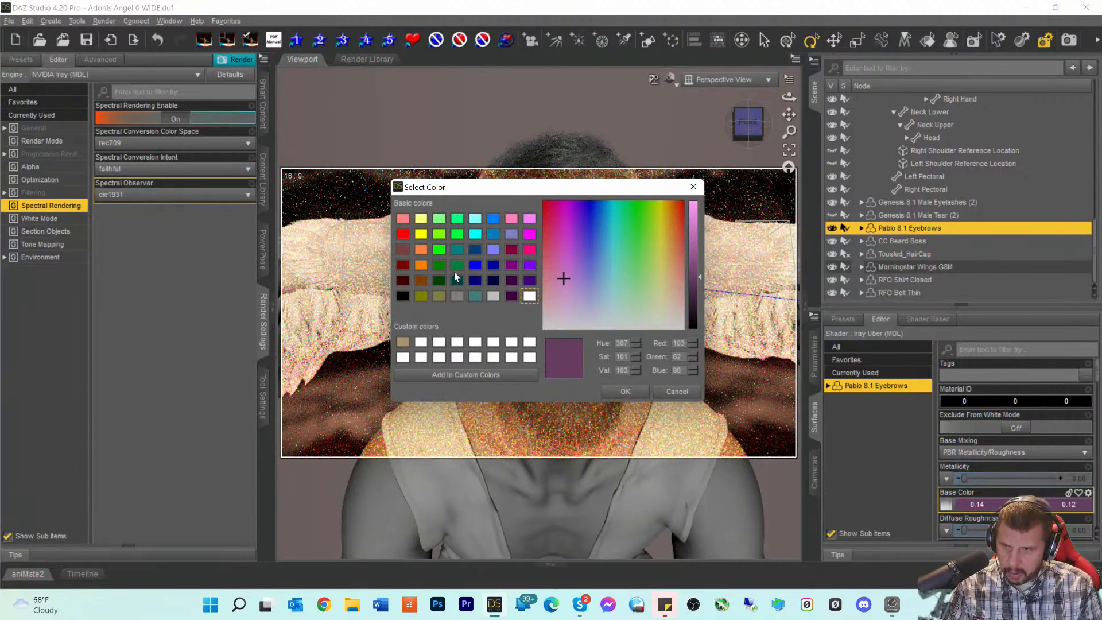
pyautogui.click(424, 222)
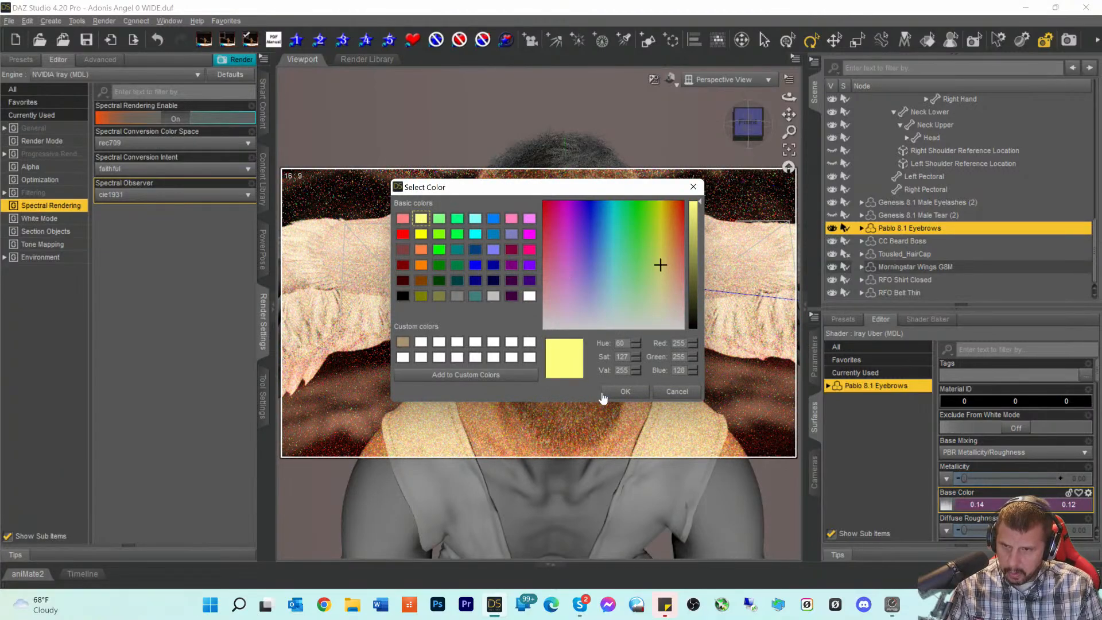
pyautogui.click(625, 391)
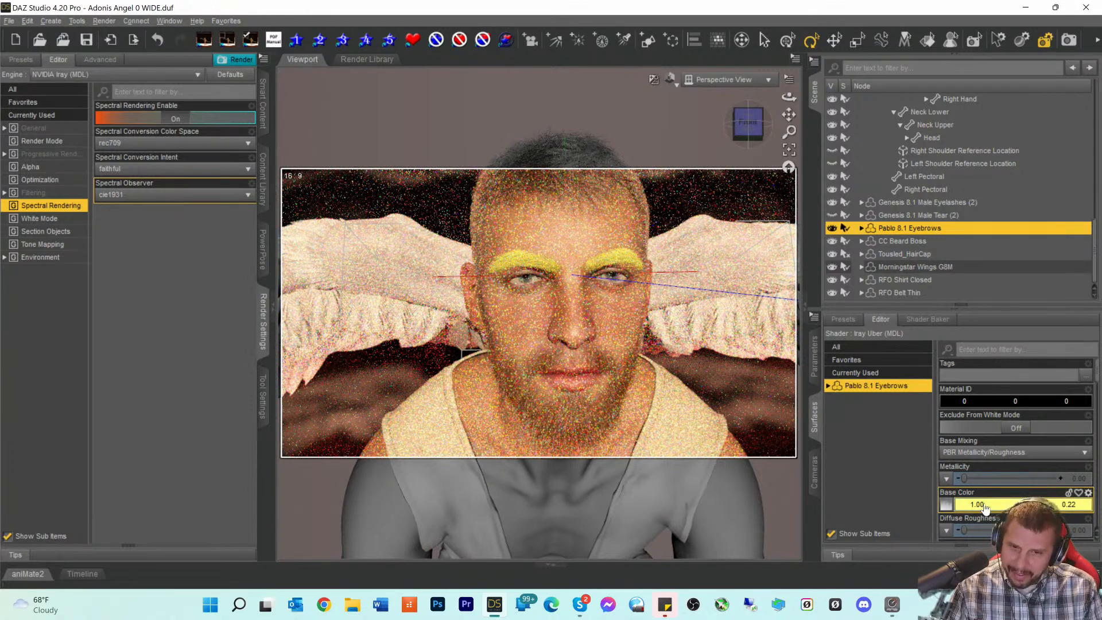
pyautogui.moveTo(979, 505); pyautogui.dragTo(871, 512)
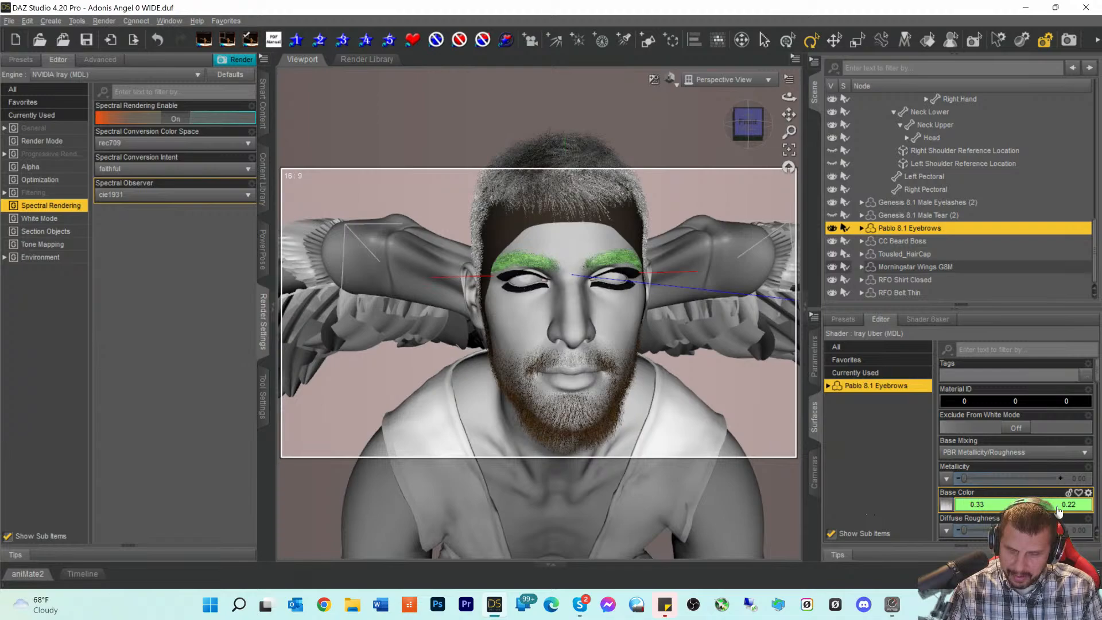
pyautogui.moveTo(1022, 510); pyautogui.dragTo(986, 511)
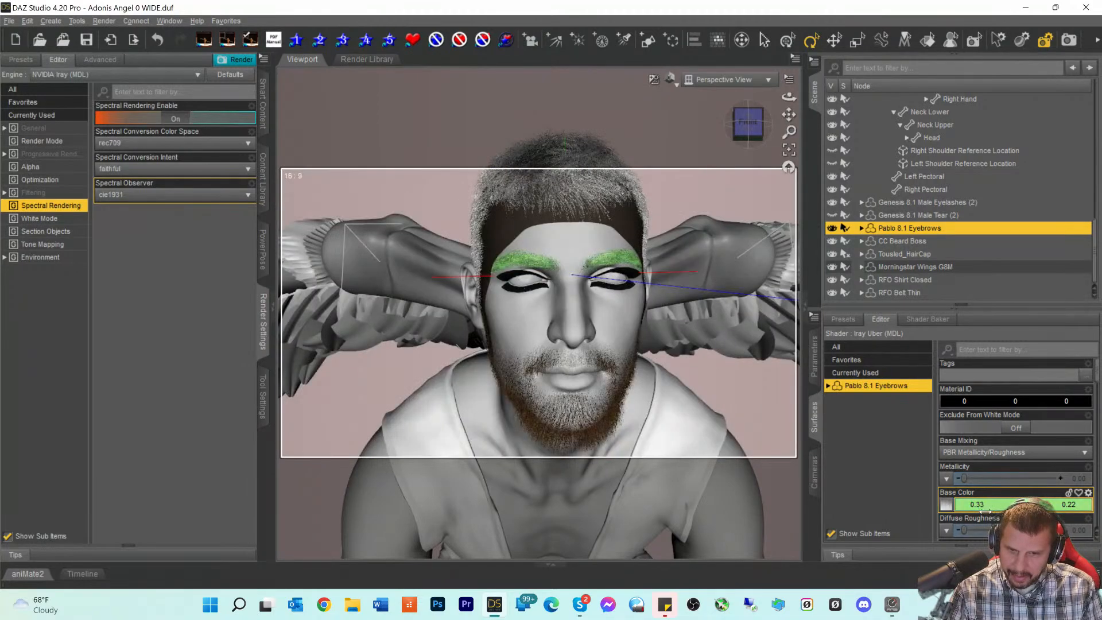
pyautogui.moveTo(1071, 504); pyautogui.dragTo(1053, 505)
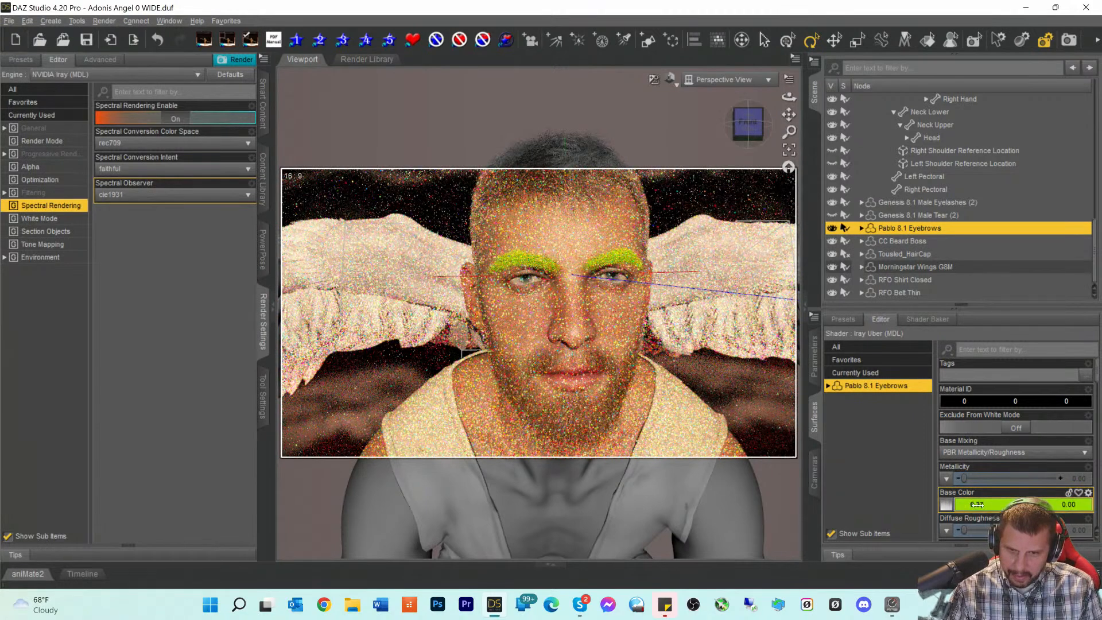
# - Tint the eyebrows teal green with red 0.11 and blue 0.42
pyautogui.moveTo(977, 506); pyautogui.dragTo(947, 508)
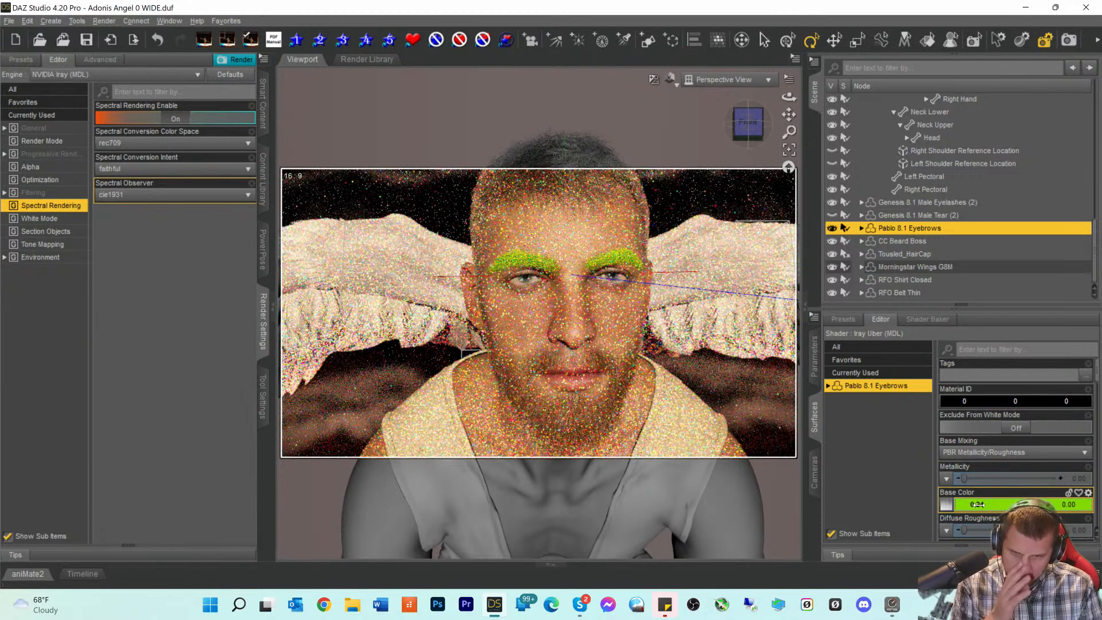
pyautogui.moveTo(976, 505); pyautogui.dragTo(971, 505)
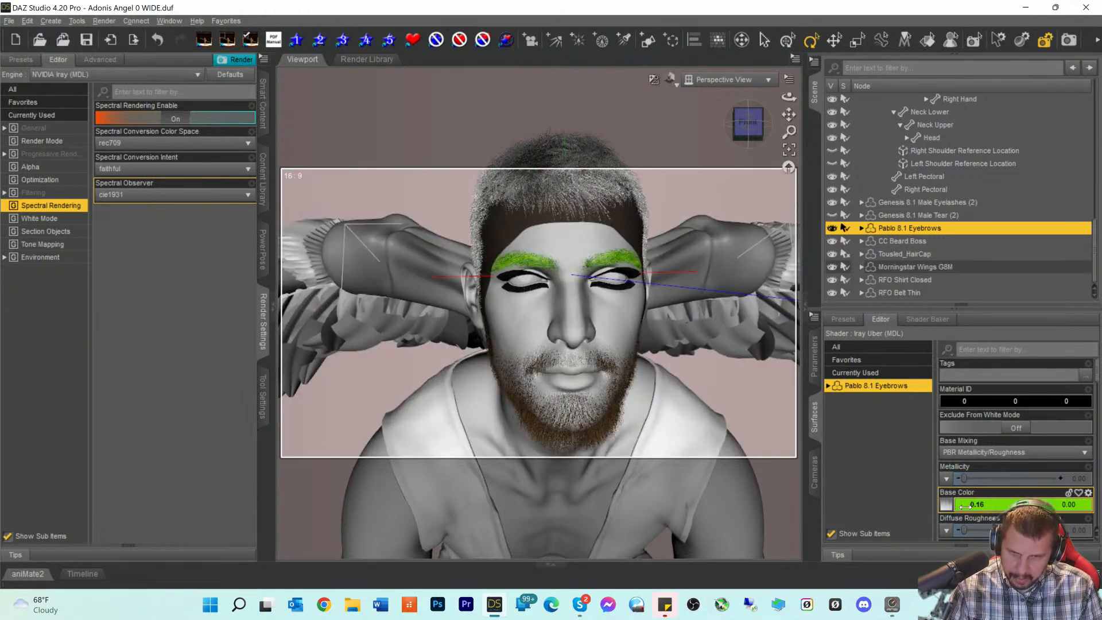
pyautogui.moveTo(1019, 507); pyautogui.dragTo(1009, 508)
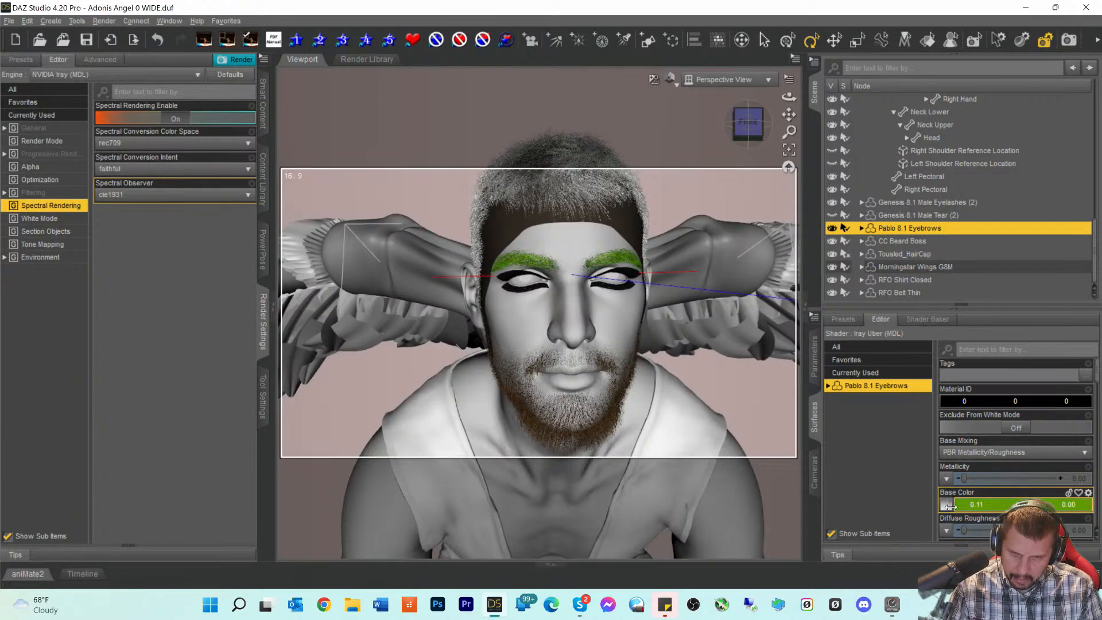
pyautogui.moveTo(1068, 505); pyautogui.dragTo(1073, 504)
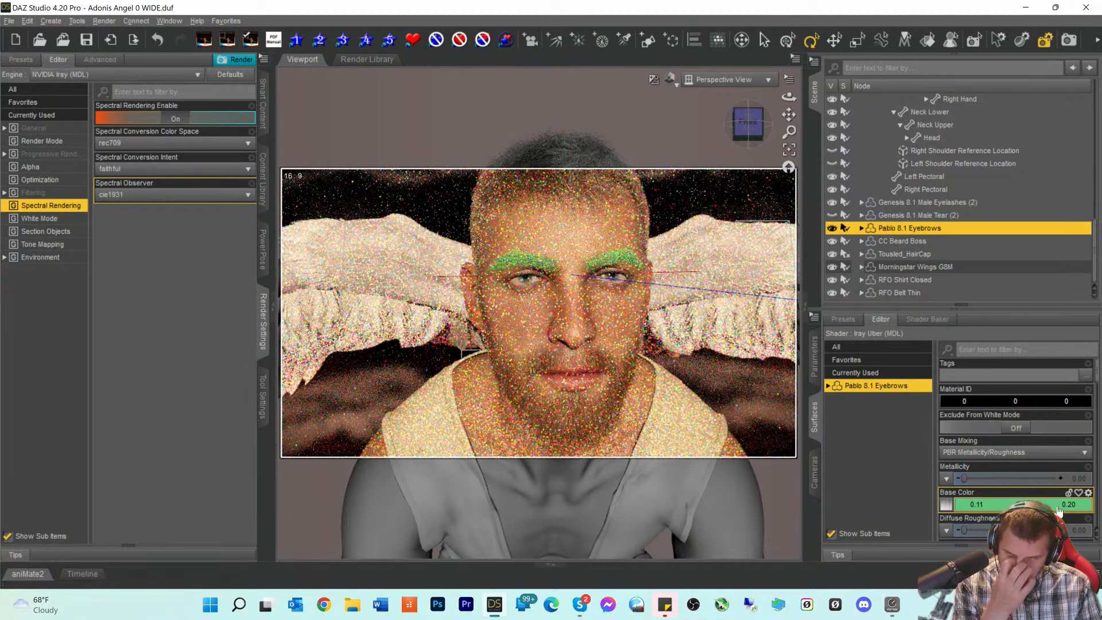
pyautogui.moveTo(1067, 505); pyautogui.dragTo(1096, 503)
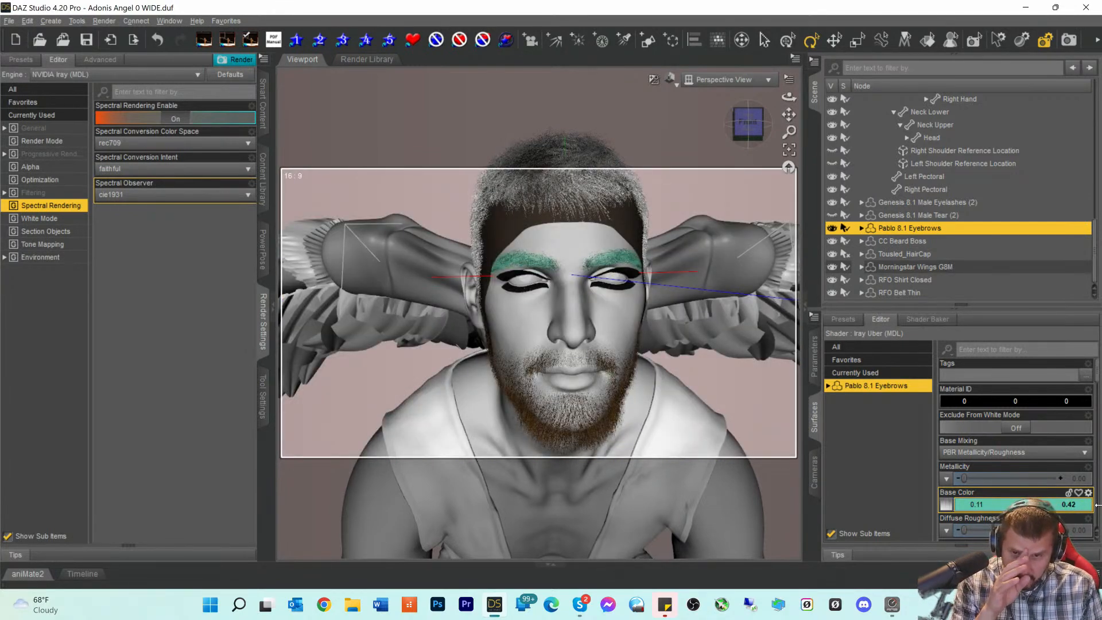
pyautogui.moveTo(1098, 506); pyautogui.dragTo(1098, 505)
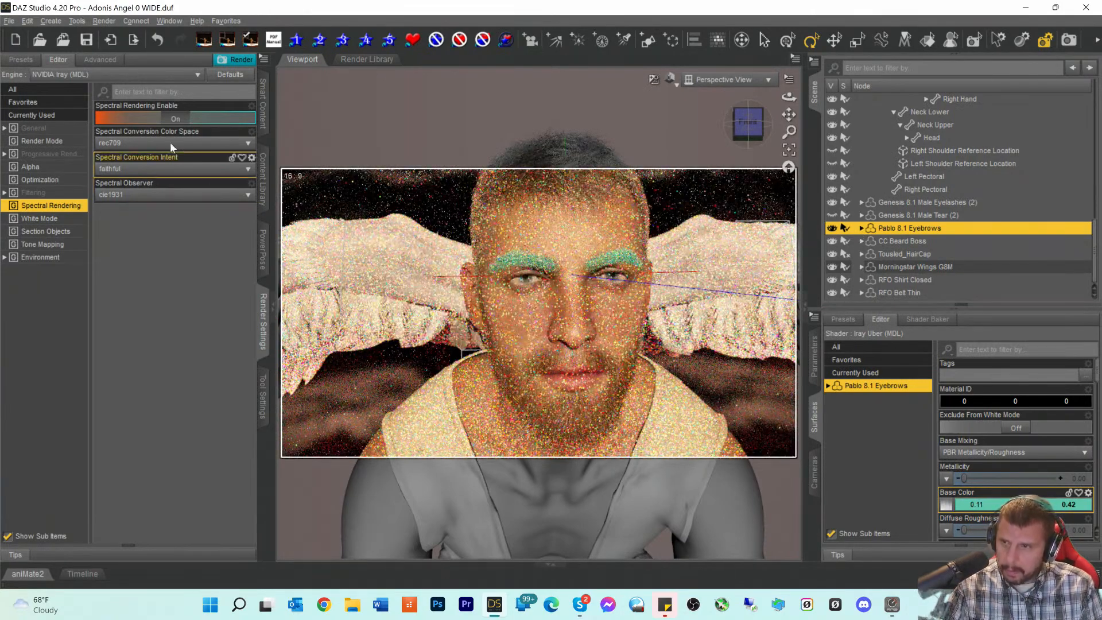
# - Clear the 'flushed' product search in the Materials category
pyautogui.click(262, 104)
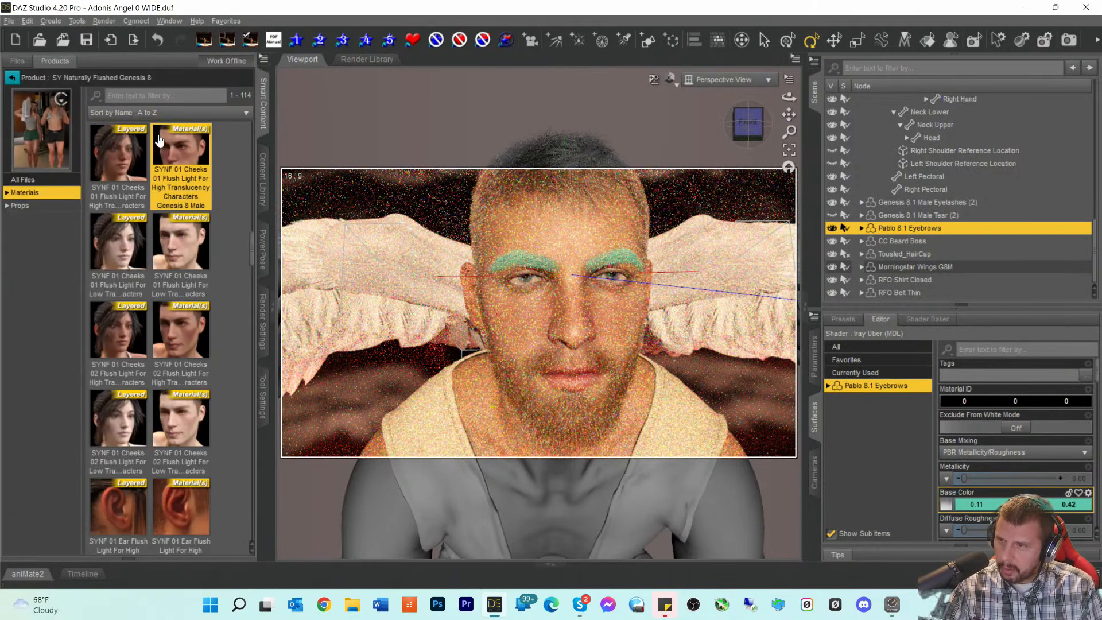
pyautogui.click(13, 78)
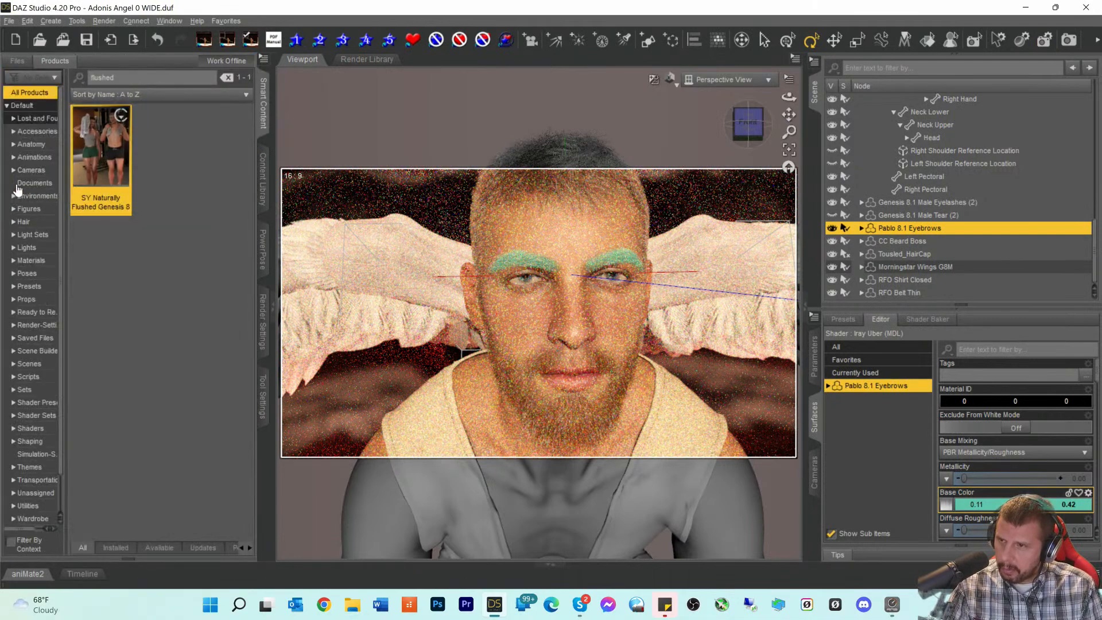
pyautogui.click(29, 261)
pyautogui.doubleClick(102, 77)
pyautogui.press('BackSpace')
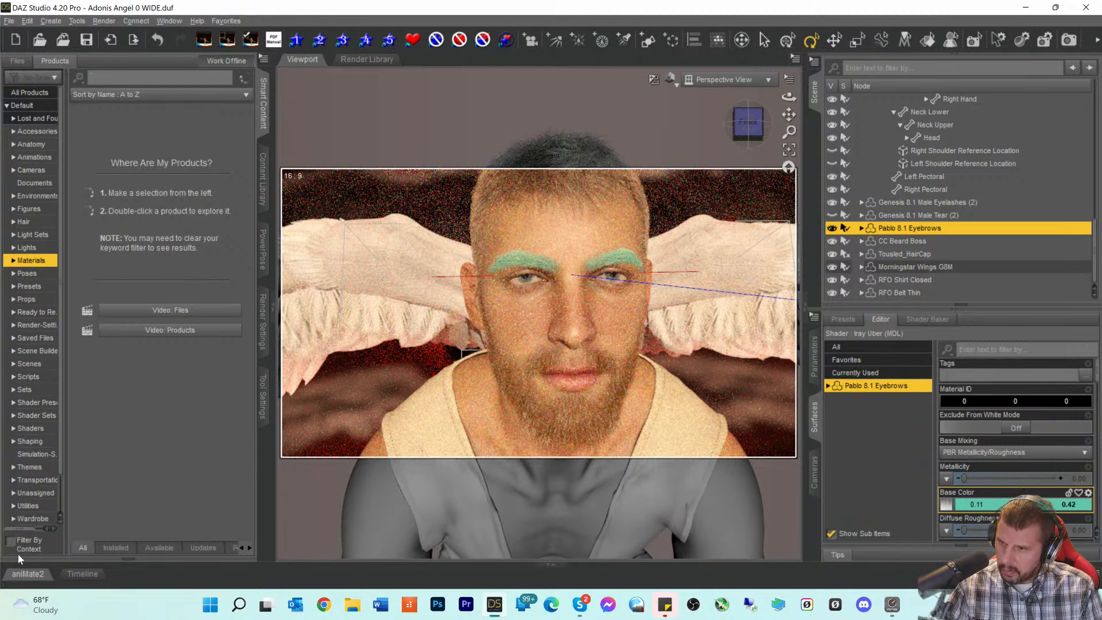
# - Filter Smart Content to scene material products and open Pablo 8.1's eyebrow presets
pyautogui.click(11, 541)
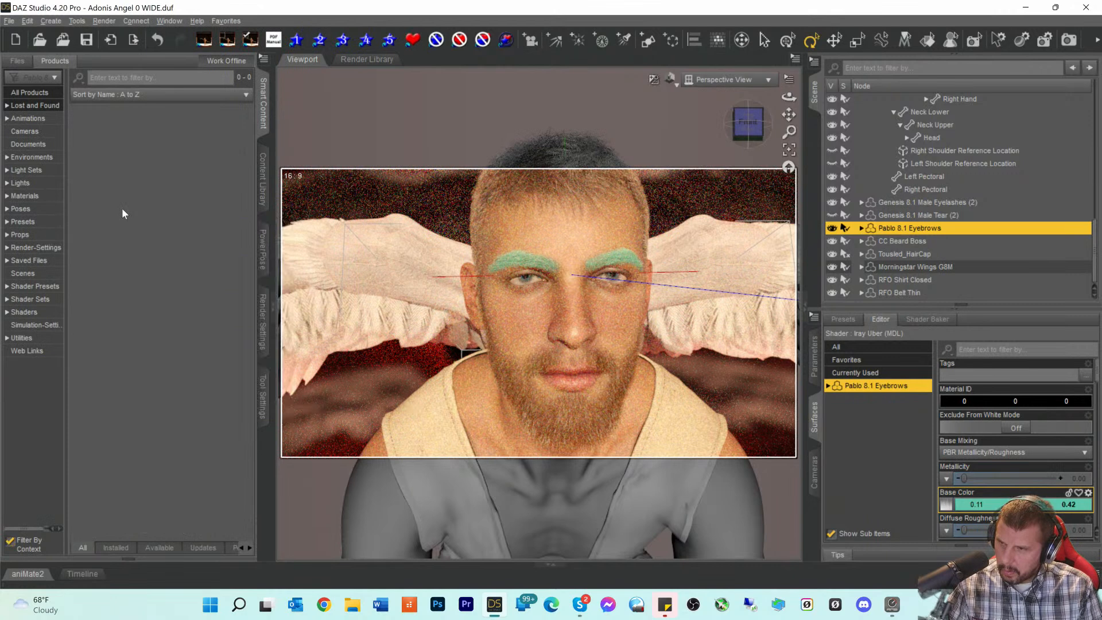
pyautogui.click(25, 196)
pyautogui.scroll(-3, 121, 247)
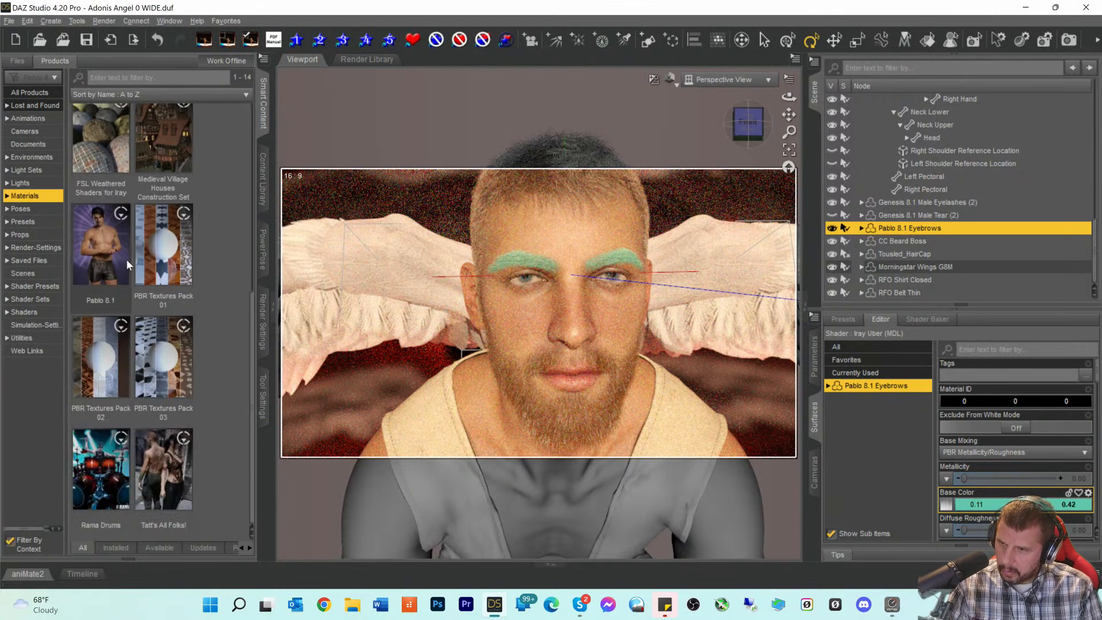
pyautogui.doubleClick(104, 269)
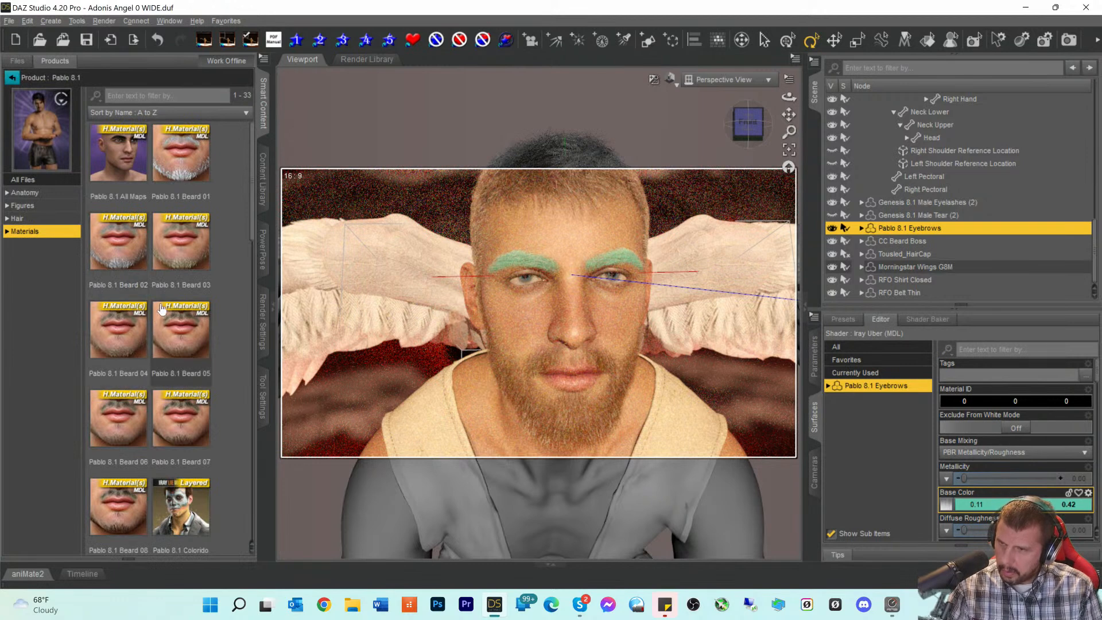
pyautogui.scroll(-8, 161, 310)
pyautogui.scroll(-2, 161, 310)
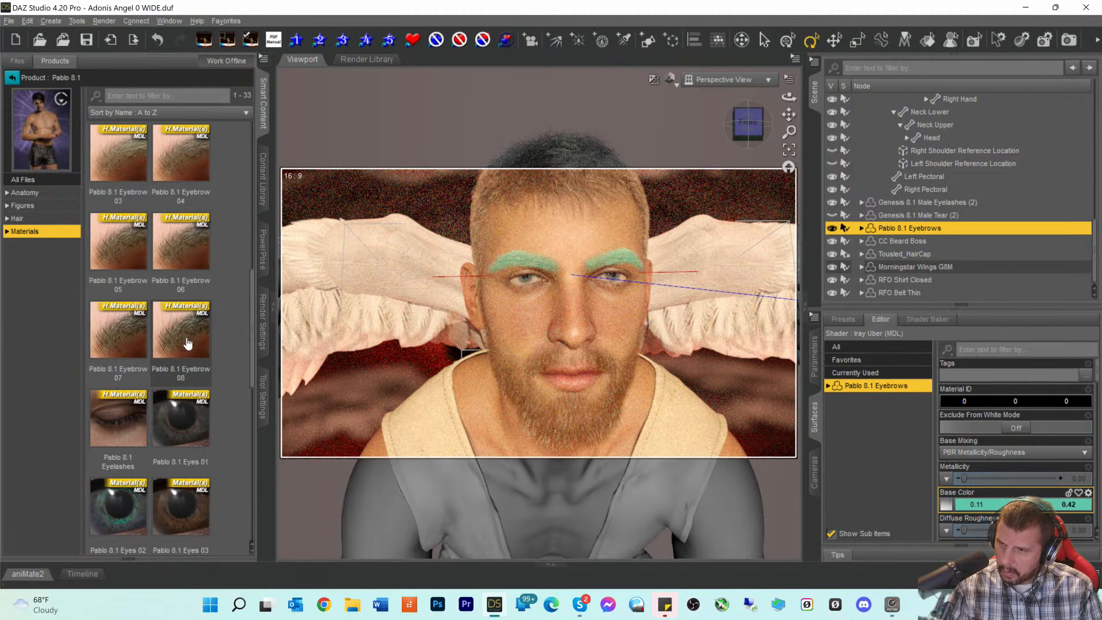
pyautogui.click(131, 165)
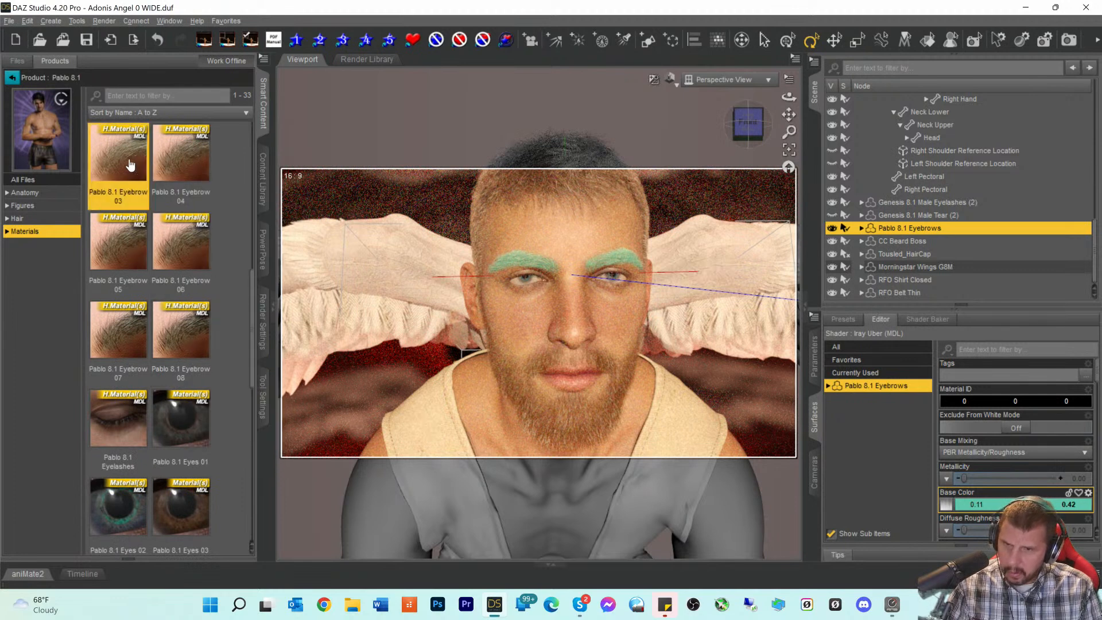
# - Try the Eyebrow 03, 04 and 05 materials on the brows, settling on Eyebrow 04
pyautogui.doubleClick(129, 166)
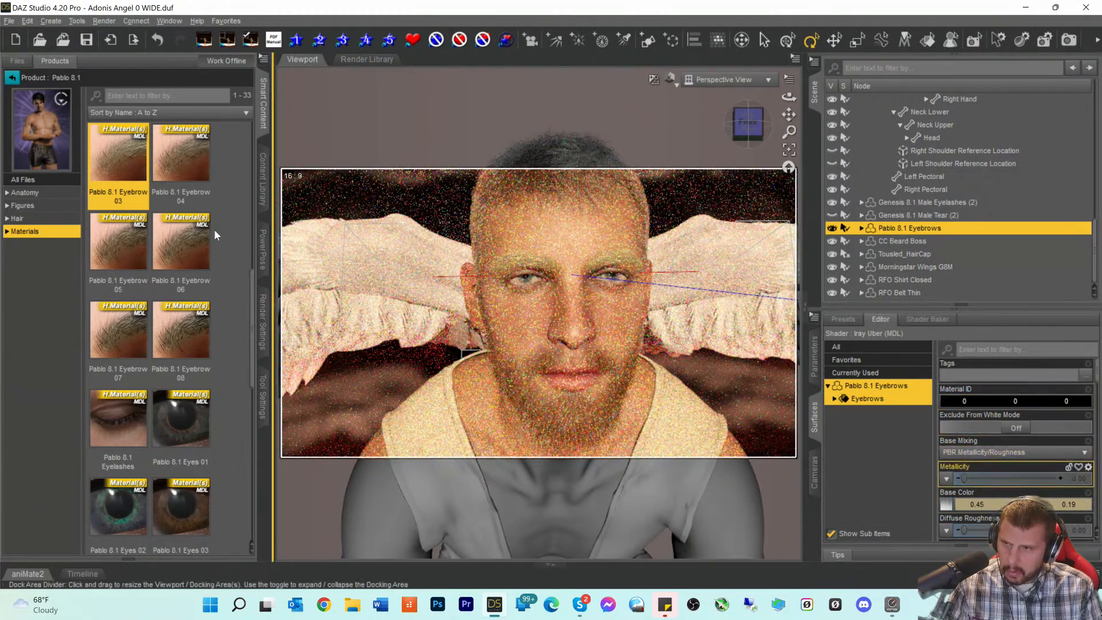
pyautogui.doubleClick(181, 166)
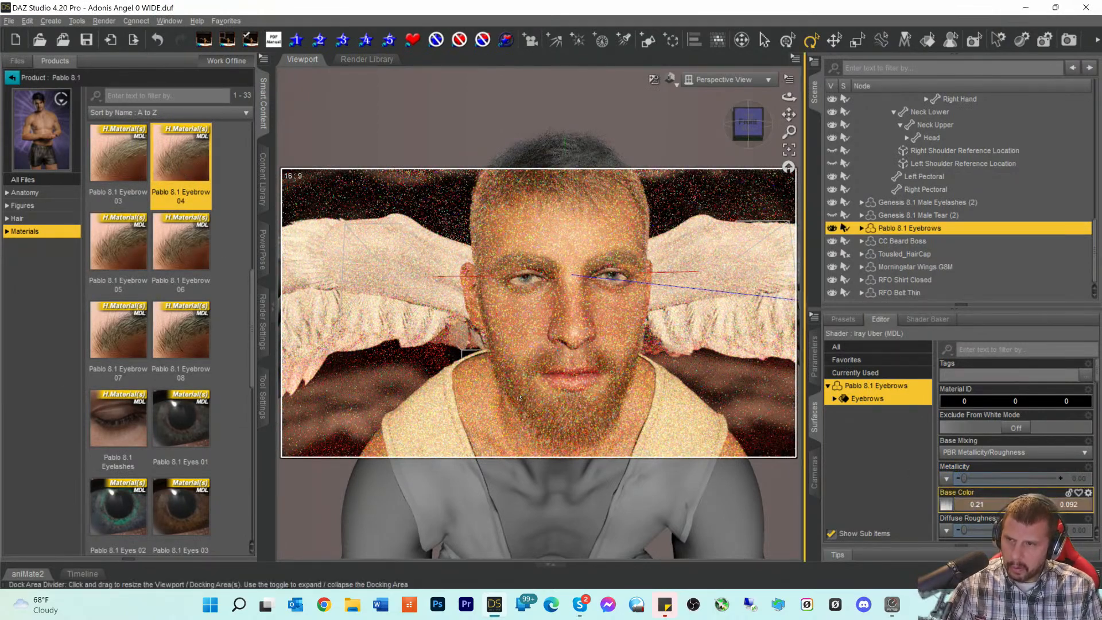
pyautogui.doubleClick(119, 247)
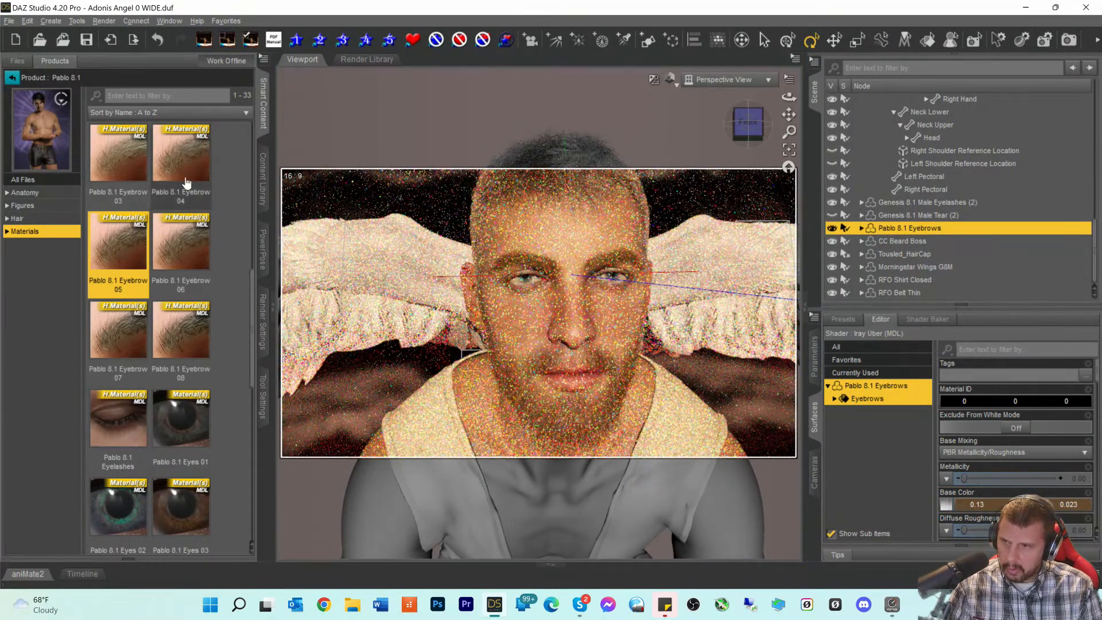
pyautogui.doubleClick(181, 158)
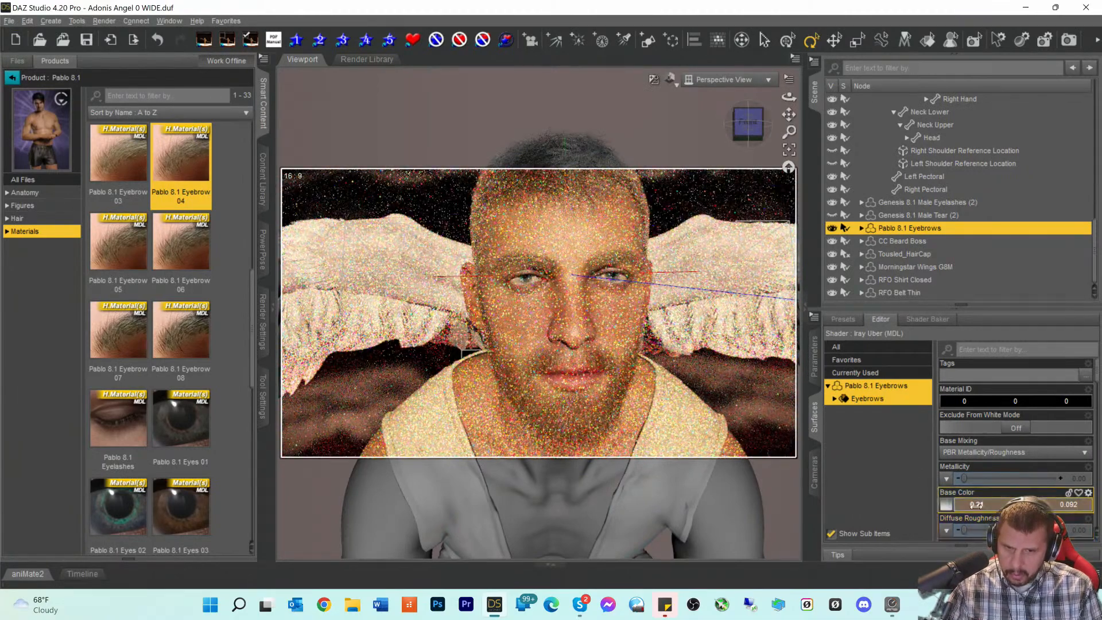
# - Nudge the eyebrow base colour and browse its surface properties down to the glossy settings
pyautogui.moveTo(977, 505); pyautogui.dragTo(974, 505)
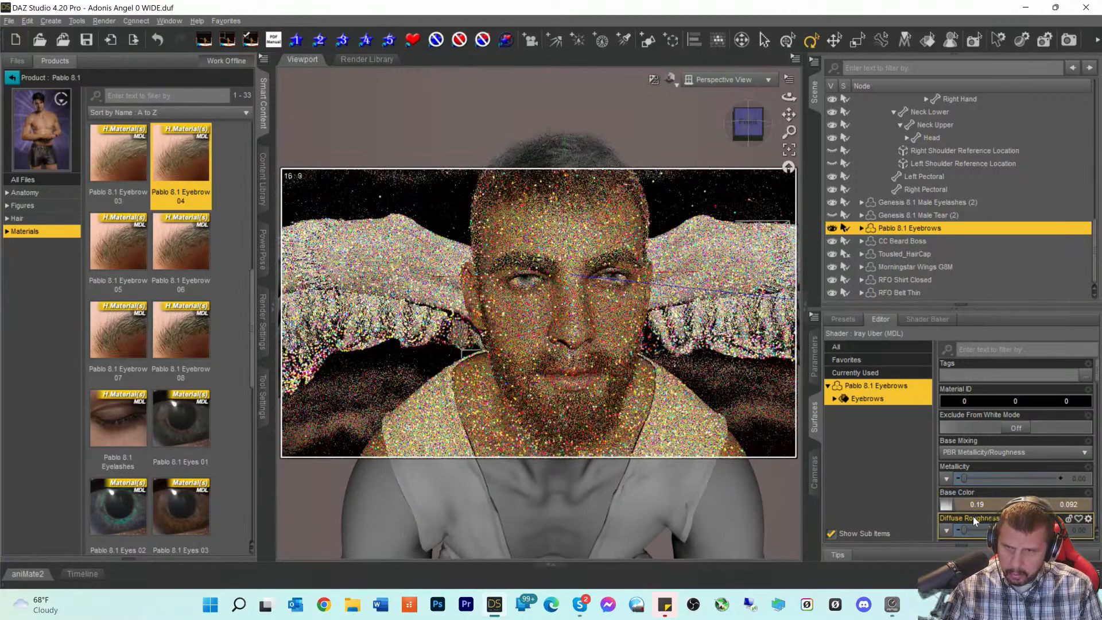
pyautogui.moveTo(971, 504); pyautogui.dragTo(980, 504)
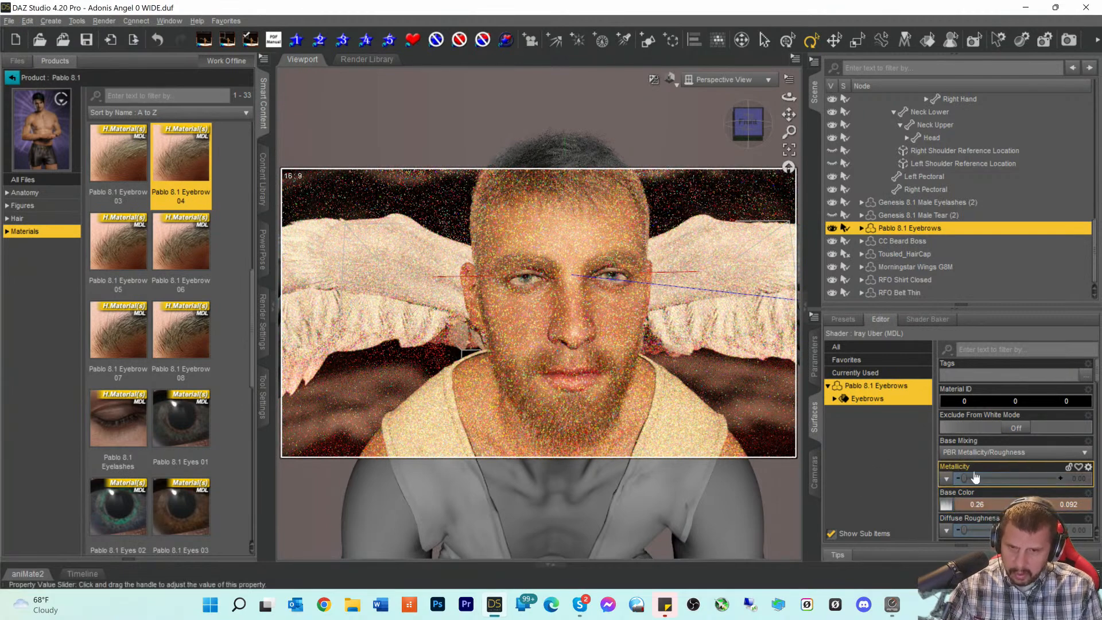
pyautogui.scroll(-3, 976, 469)
pyautogui.scroll(-3, 990, 477)
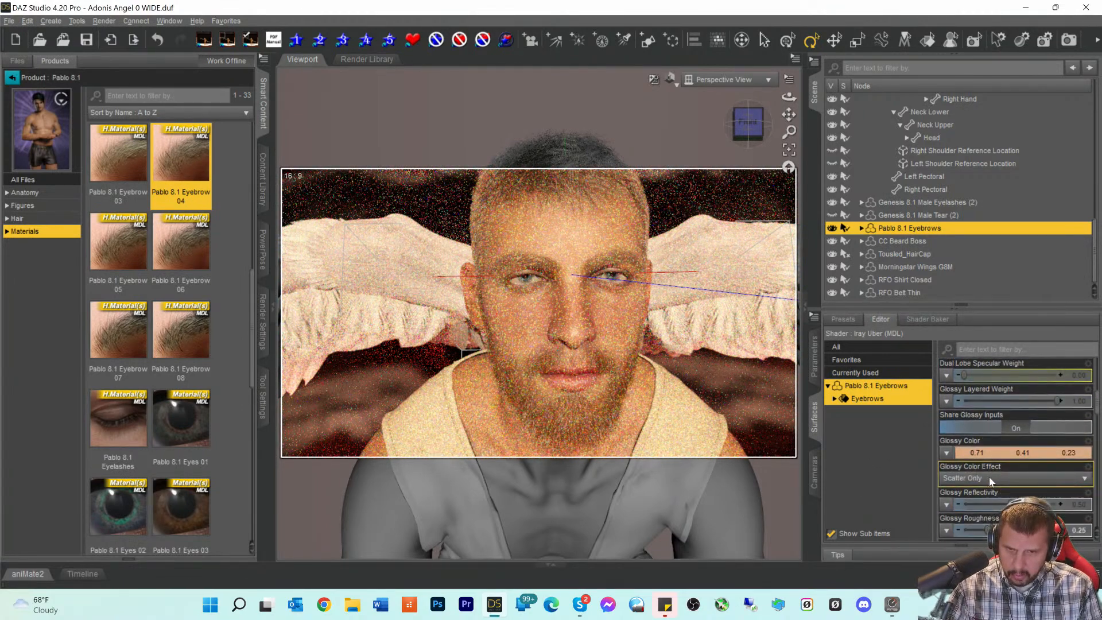
pyautogui.scroll(-3, 989, 473)
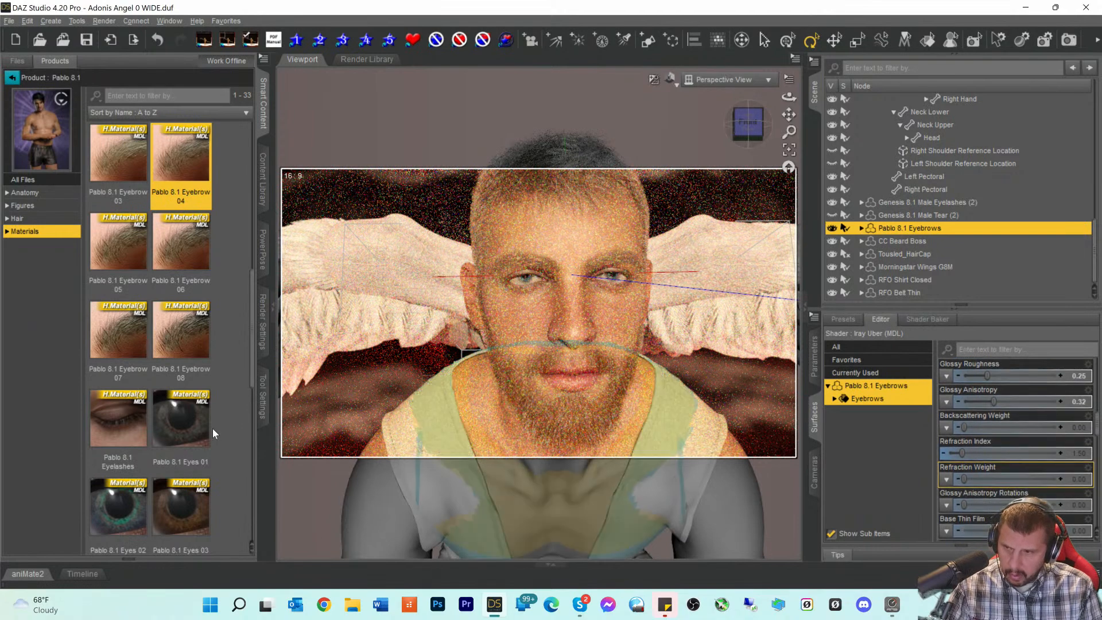
pyautogui.scroll(-6, 190, 428)
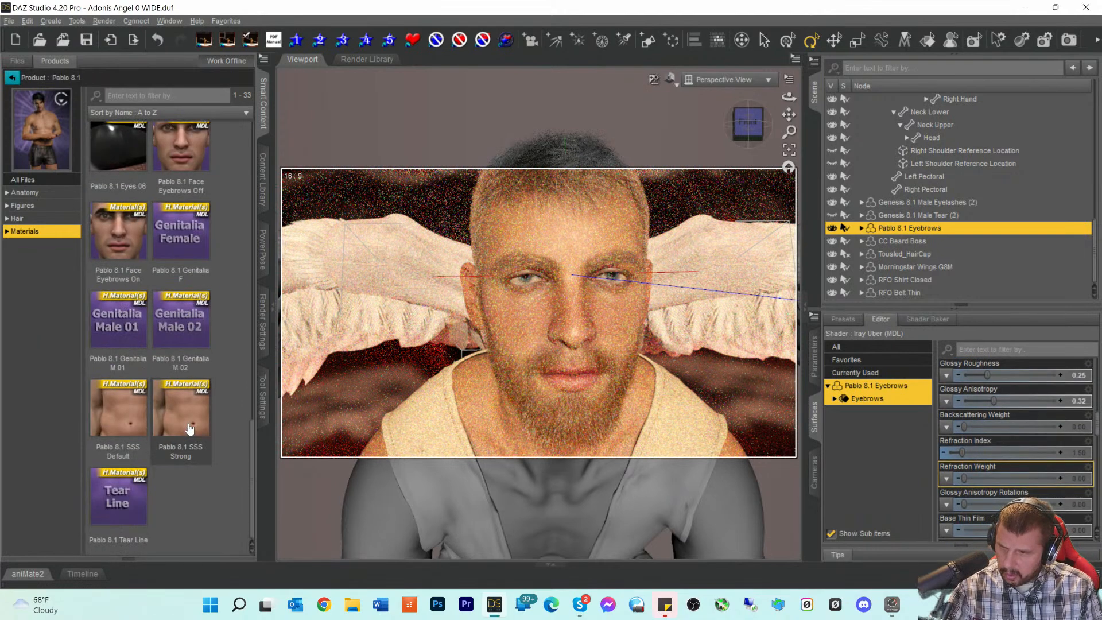
pyautogui.scroll(5, 189, 428)
pyautogui.scroll(-6, 1013, 492)
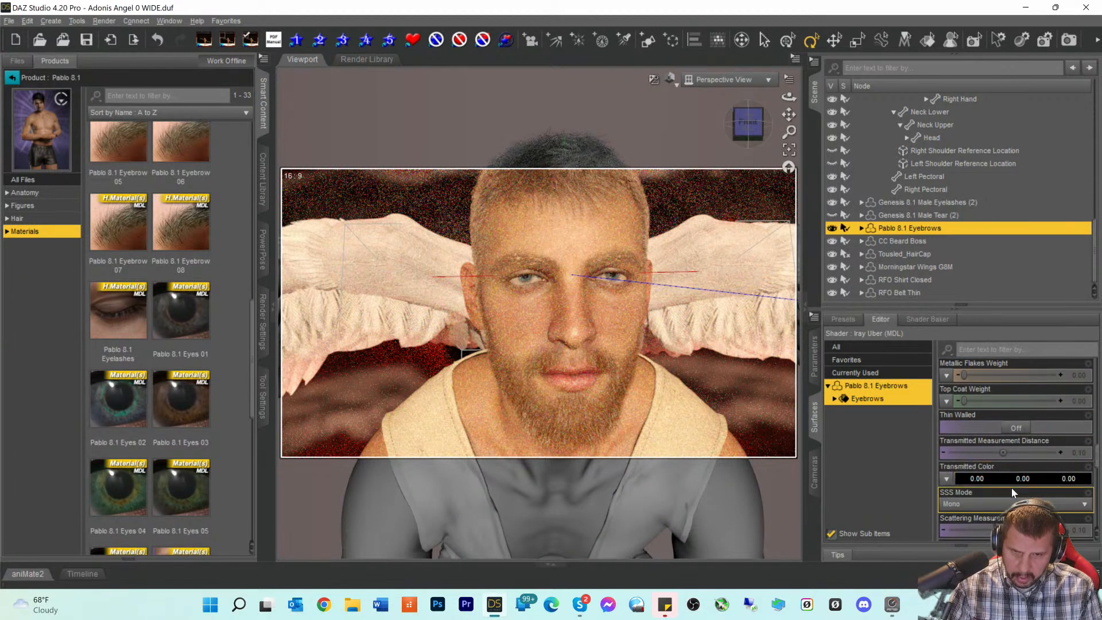
pyautogui.scroll(-6, 1011, 487)
pyautogui.scroll(-4, 1015, 489)
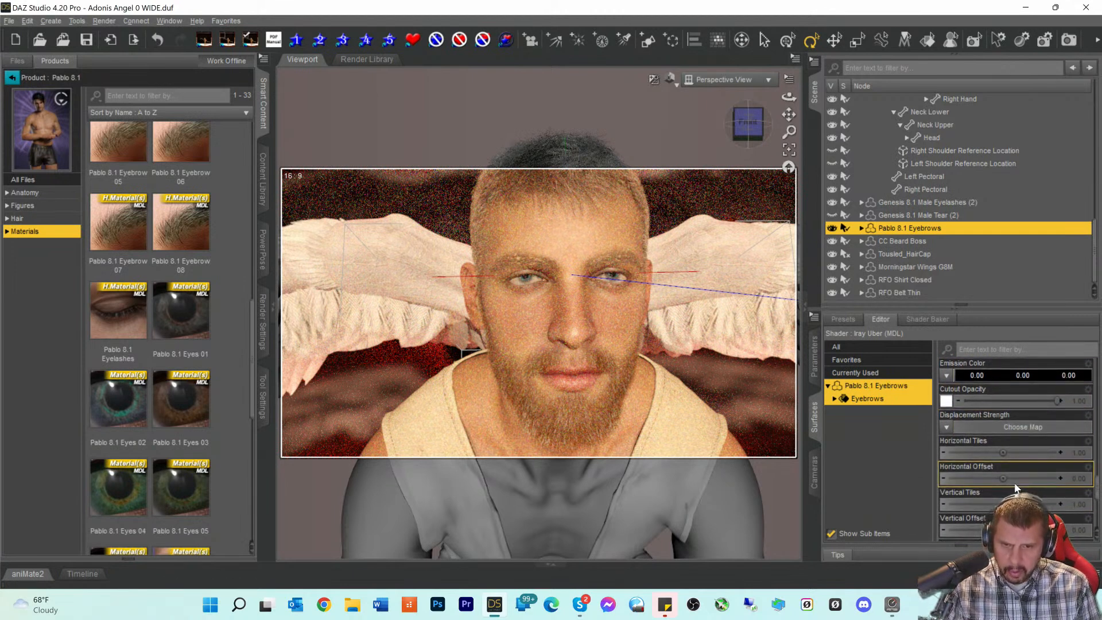
pyautogui.scroll(10, 1015, 488)
pyautogui.scroll(5, 1014, 487)
pyautogui.scroll(5, 1014, 481)
pyautogui.scroll(10, 1015, 481)
pyautogui.scroll(-12, 1013, 480)
pyautogui.scroll(-1, 1016, 481)
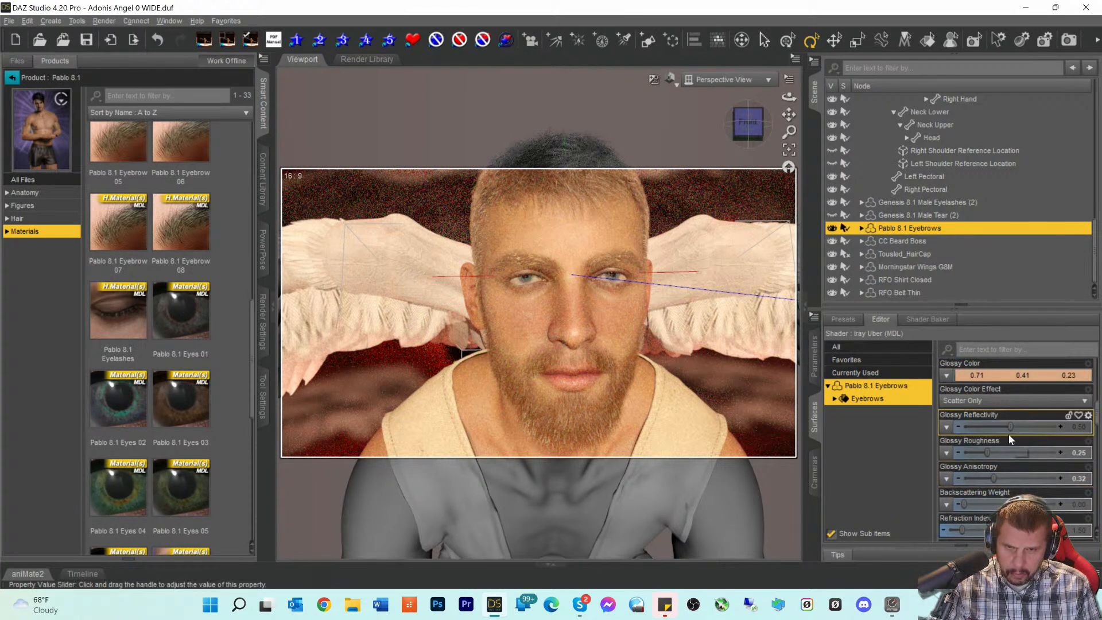
pyautogui.scroll(-6, 1008, 447)
pyautogui.scroll(-6, 1008, 447)
pyautogui.scroll(-8, 1009, 456)
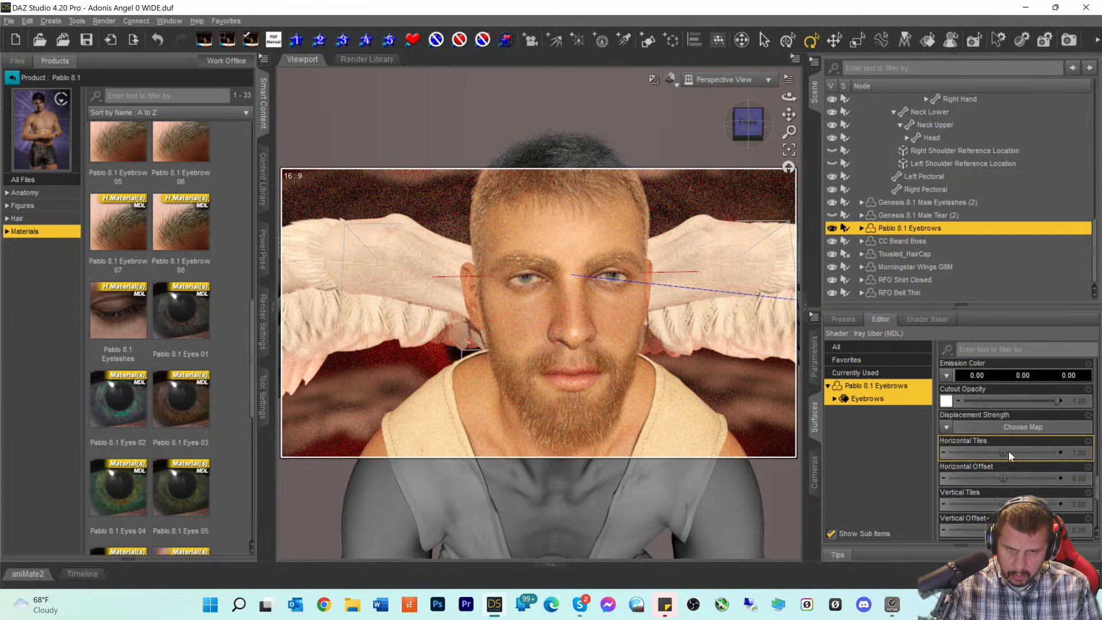
pyautogui.scroll(14, 1007, 452)
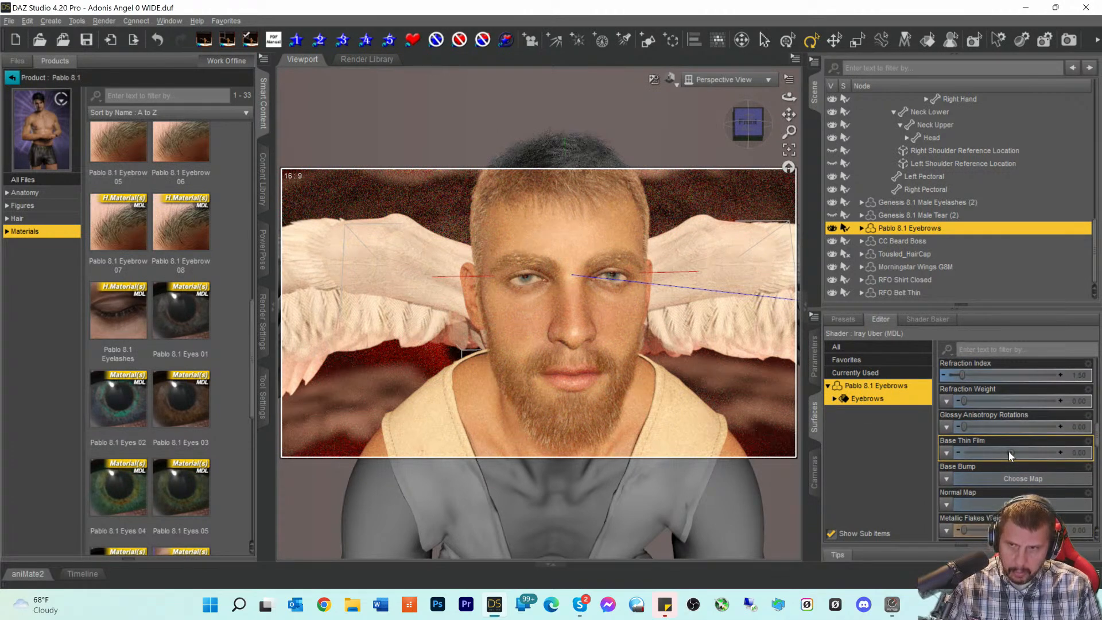
pyautogui.scroll(3, 1008, 451)
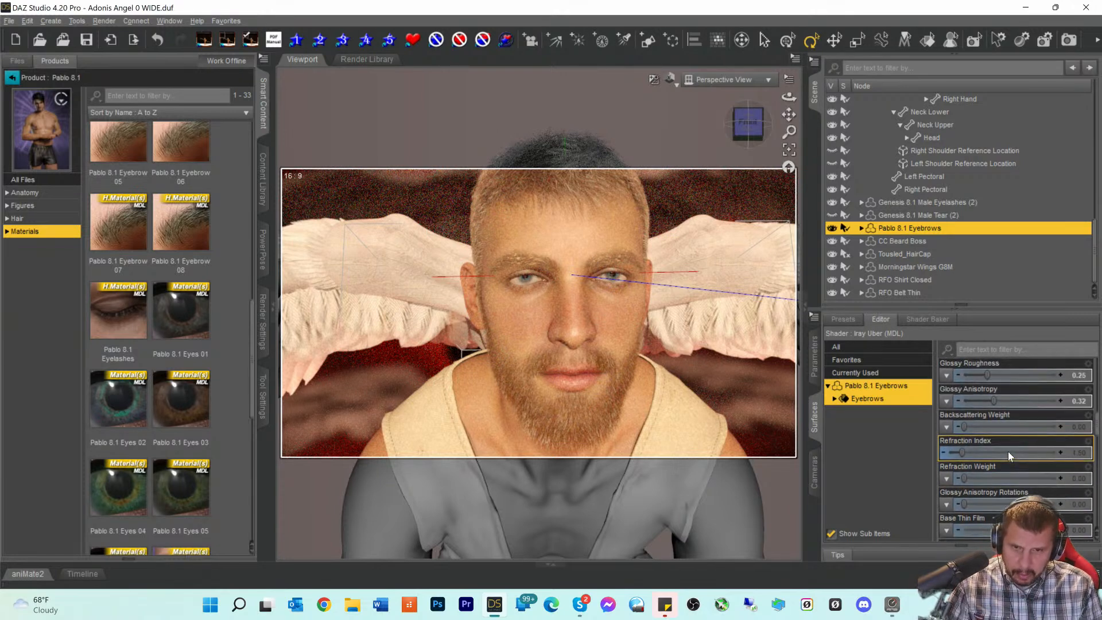
pyautogui.scroll(1, 997, 399)
pyautogui.scroll(3, 1000, 401)
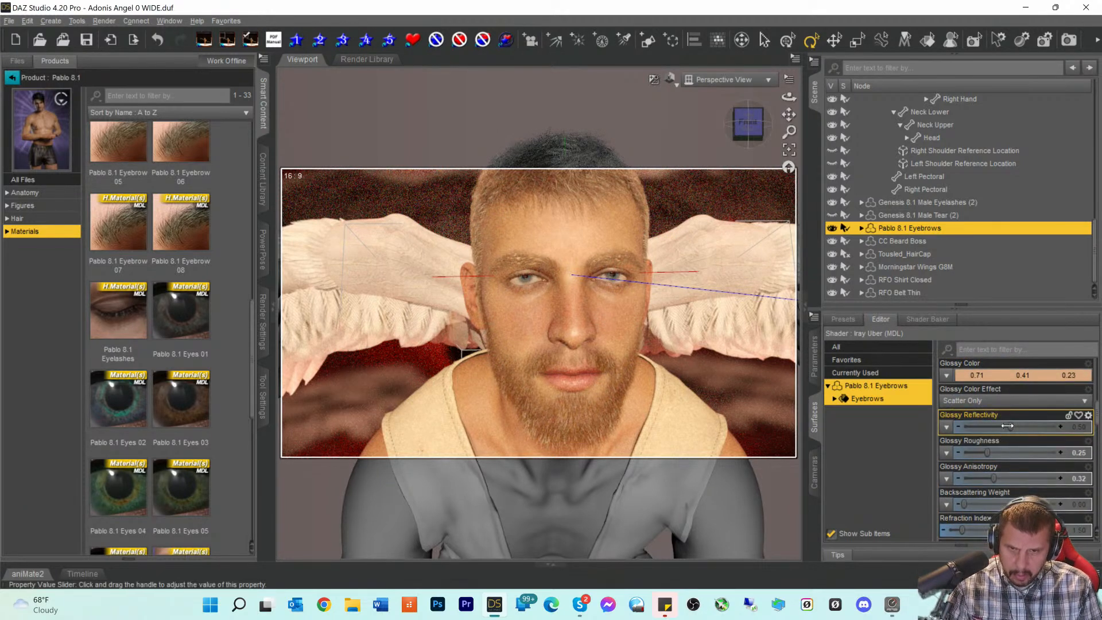
# - Set eyebrow glossy reflectivity 0.36 and roughness 0.40, save, and view through Camera
pyautogui.moveTo(1007, 426); pyautogui.dragTo(999, 426)
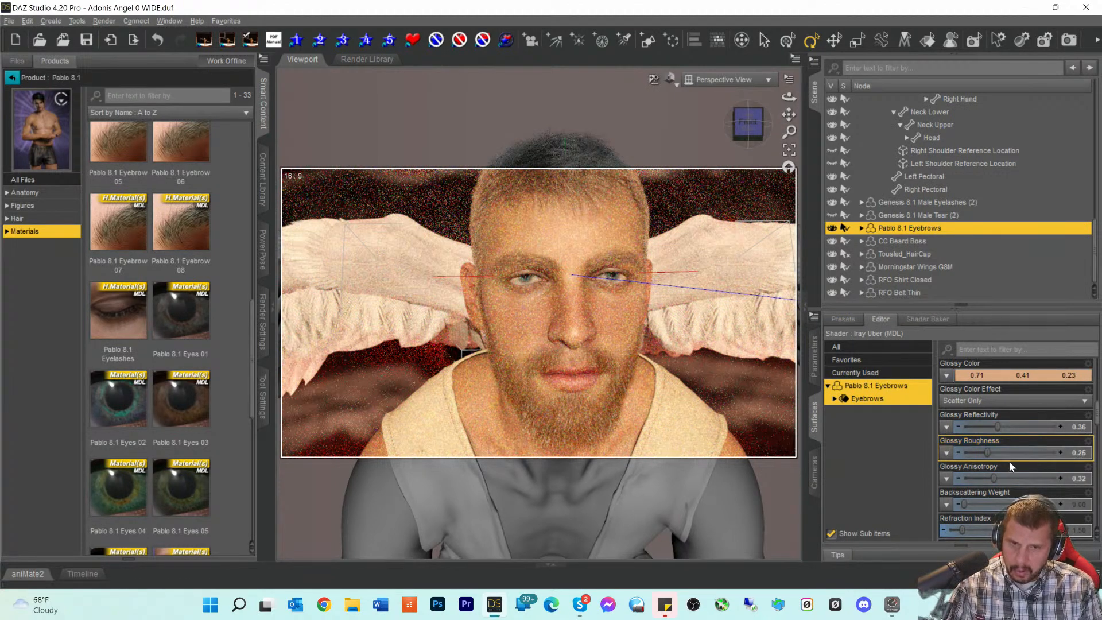
pyautogui.moveTo(989, 453); pyautogui.dragTo(997, 452)
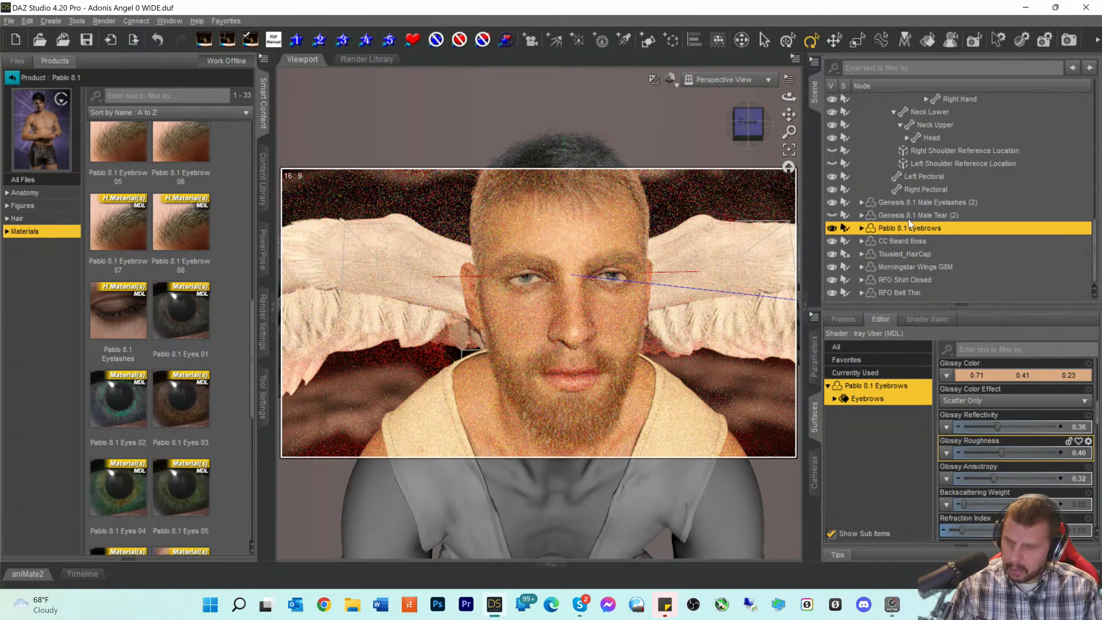
pyautogui.hotkey('ctrl', 's')
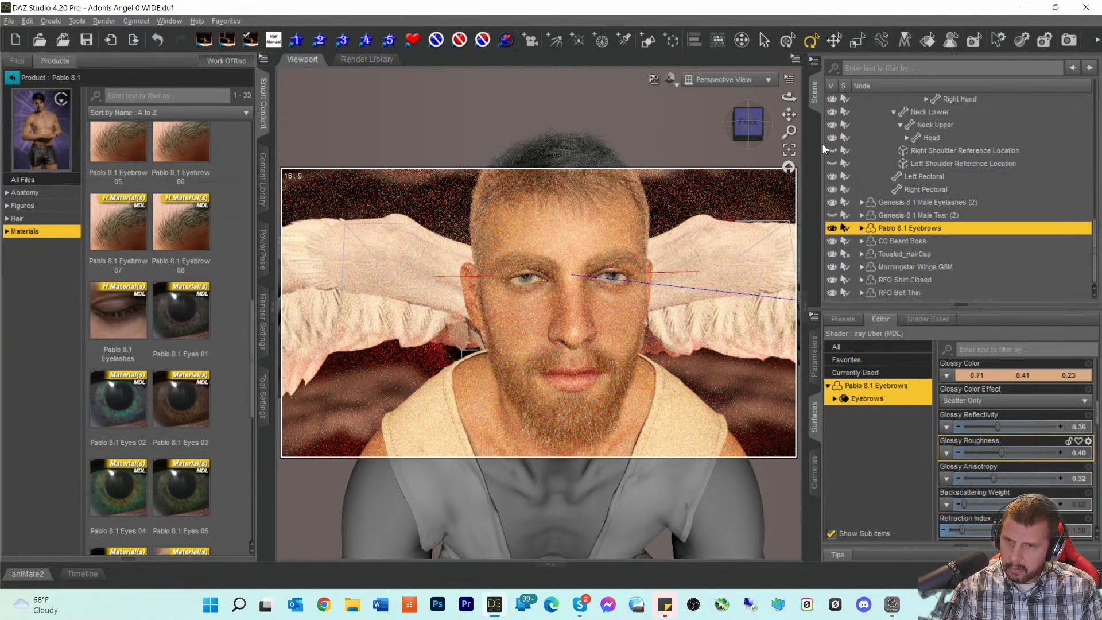
pyautogui.click(728, 84)
pyautogui.click(711, 187)
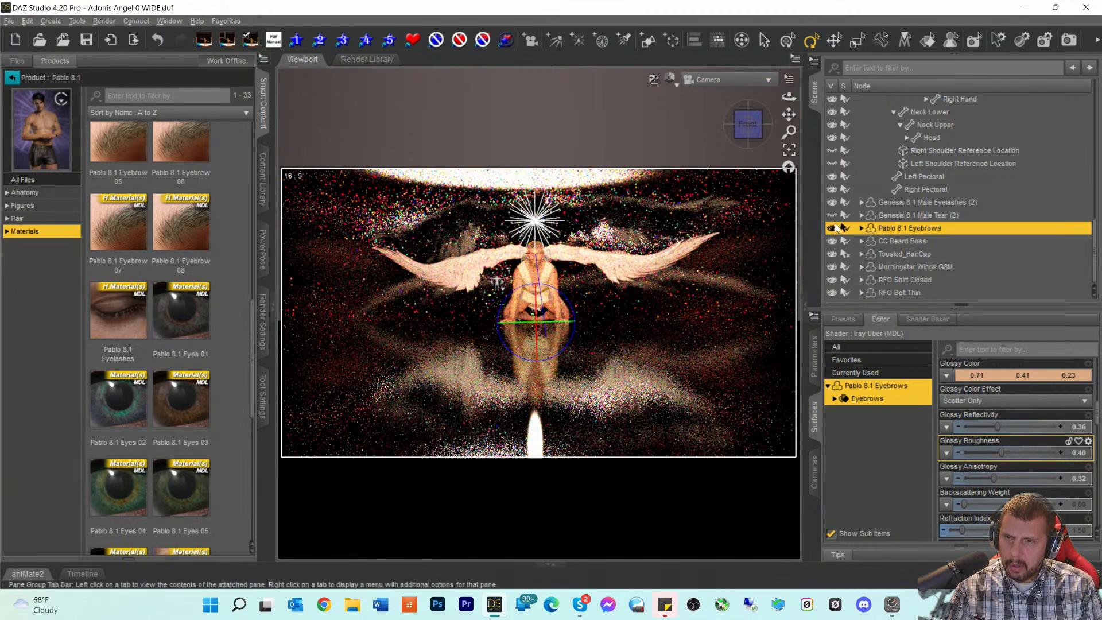
# - Save the scene and start a new Iray test render of the angel
pyautogui.hotkey('ctrl', 's')
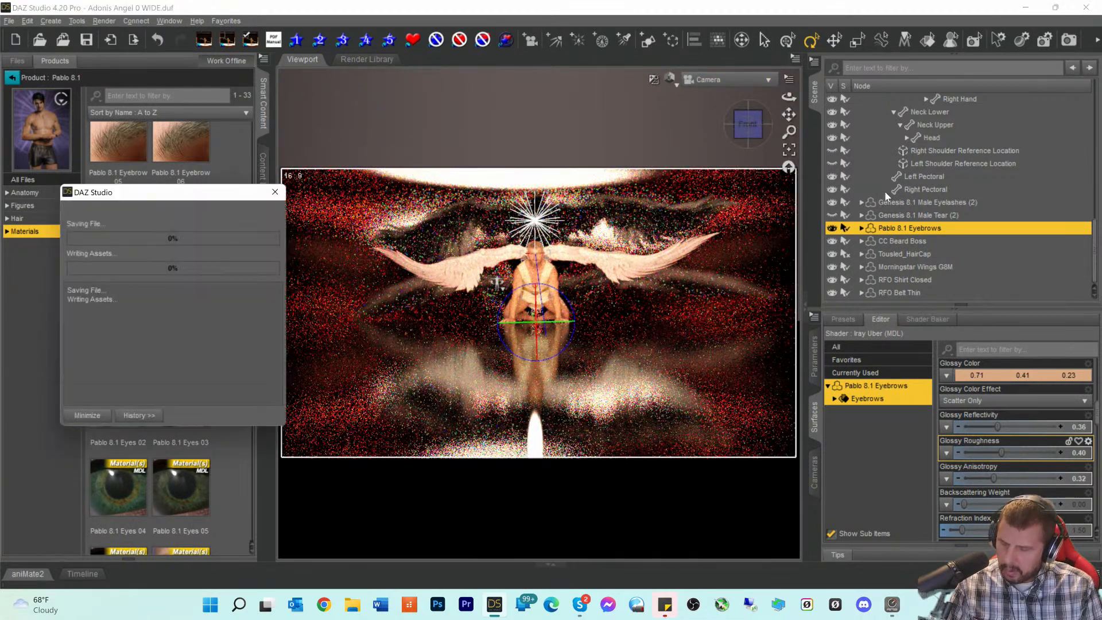
pyautogui.click(1070, 42)
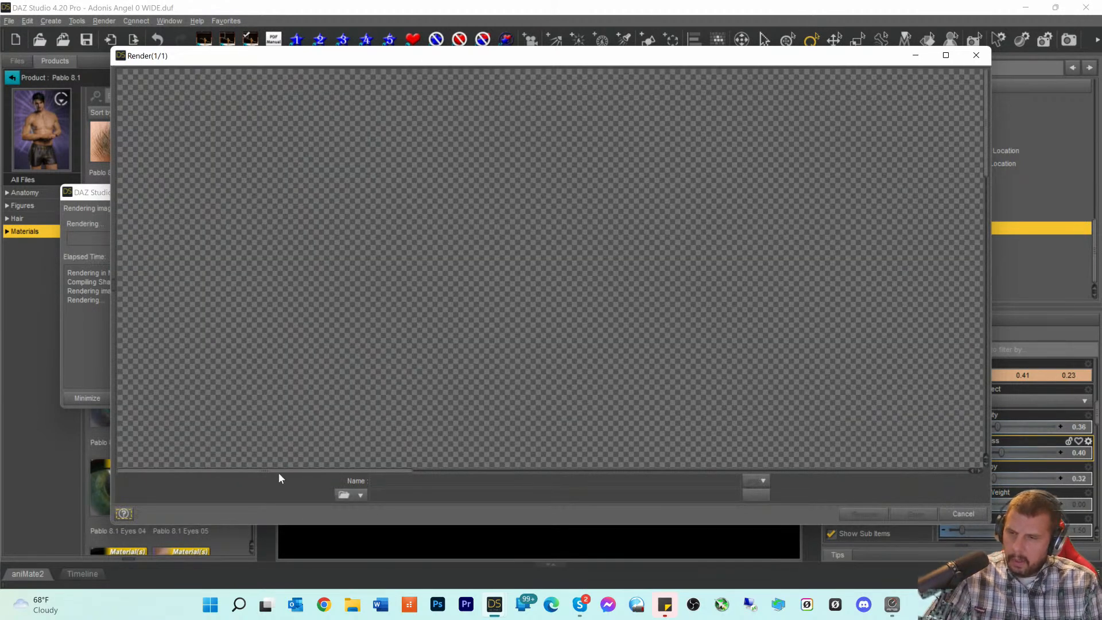
pyautogui.moveTo(281, 471); pyautogui.dragTo(603, 495)
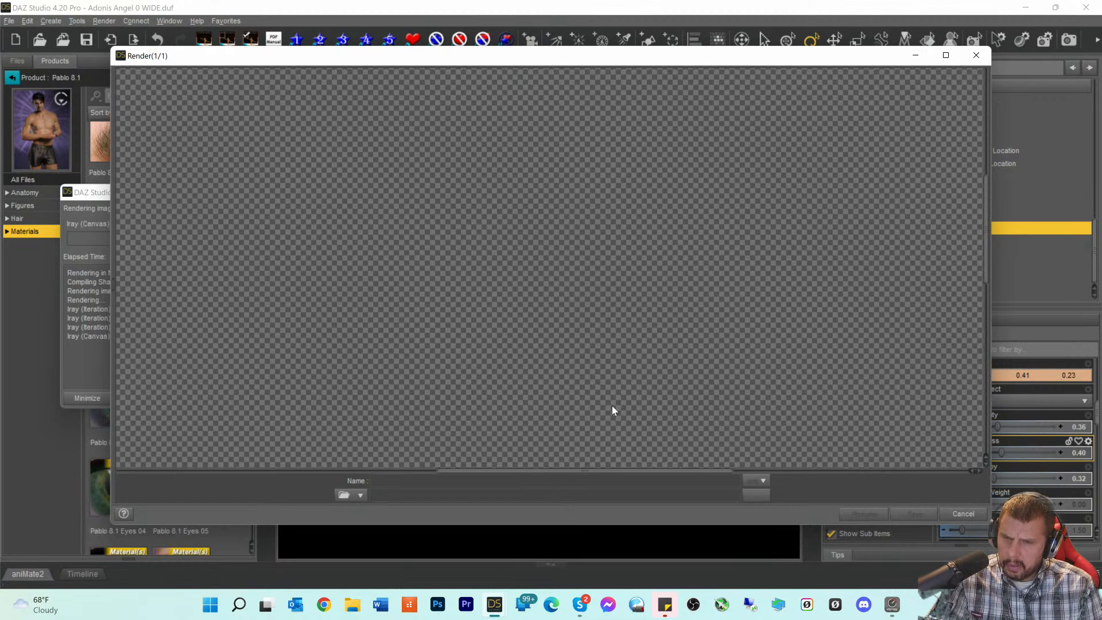
pyautogui.scroll(2, 602, 406)
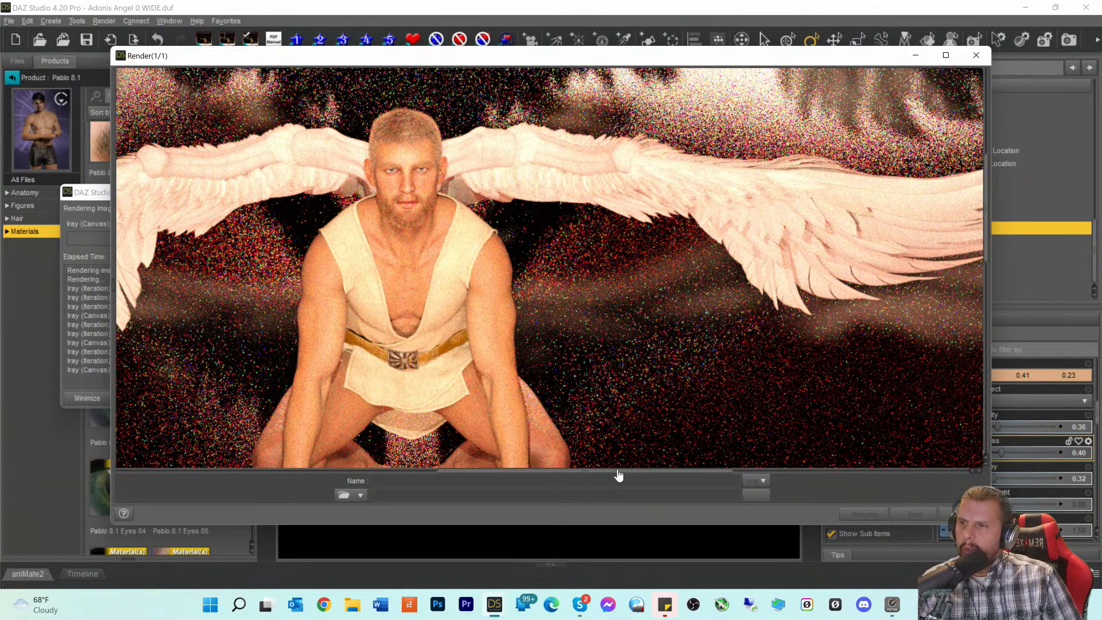
pyautogui.moveTo(612, 474); pyautogui.dragTo(553, 471)
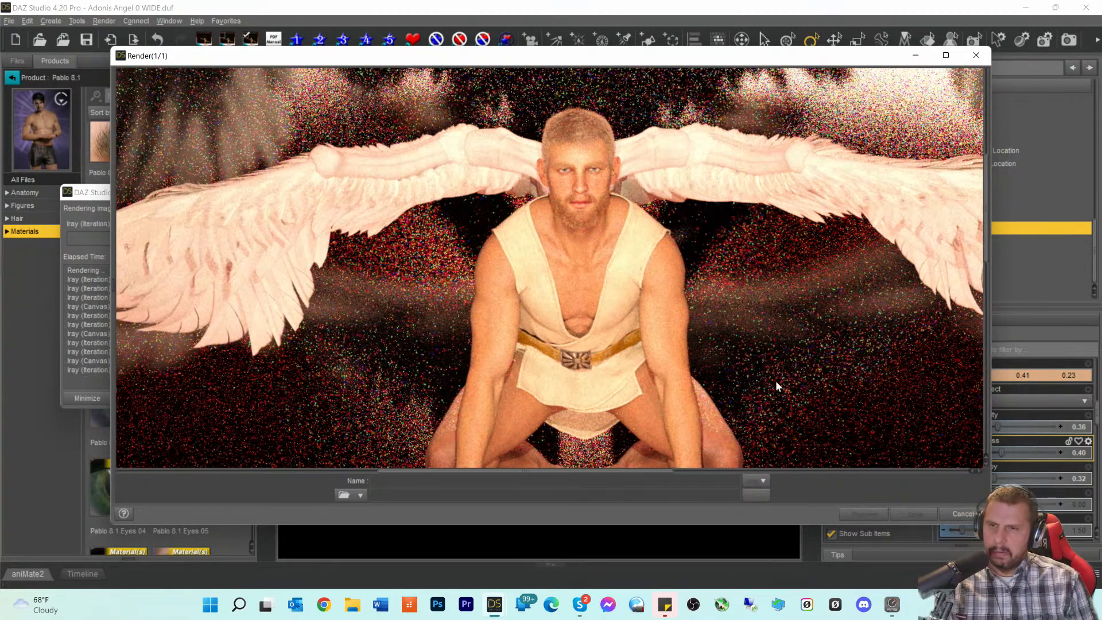
pyautogui.scroll(-3, 792, 372)
pyautogui.scroll(3, 791, 372)
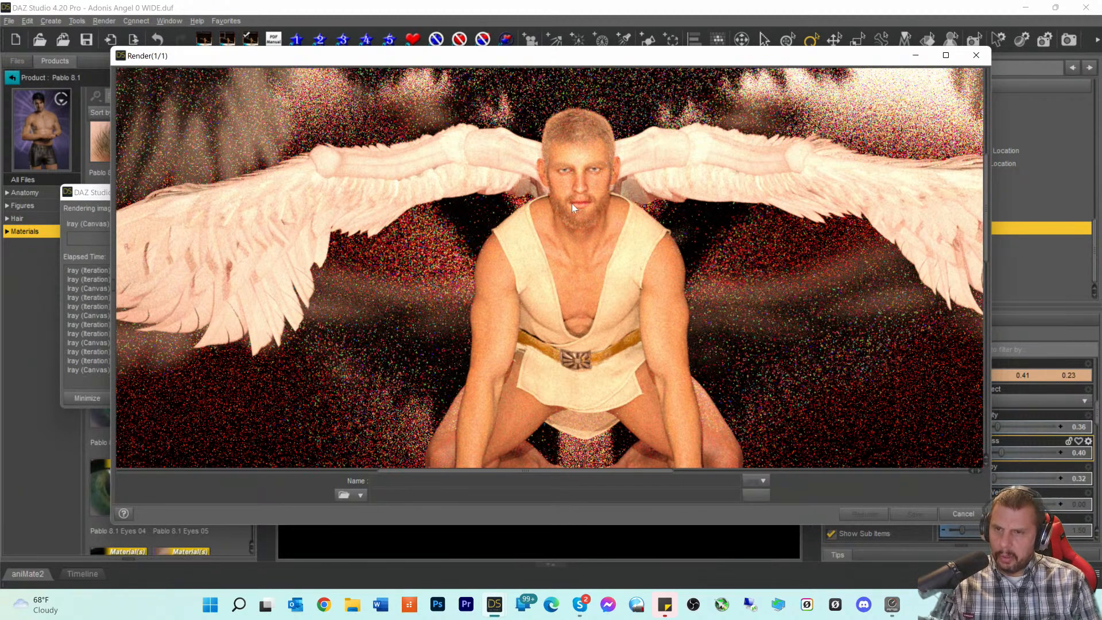
# - Cancel the render partway, confirm, and close the Render window
pyautogui.click(964, 515)
pyautogui.click(520, 304)
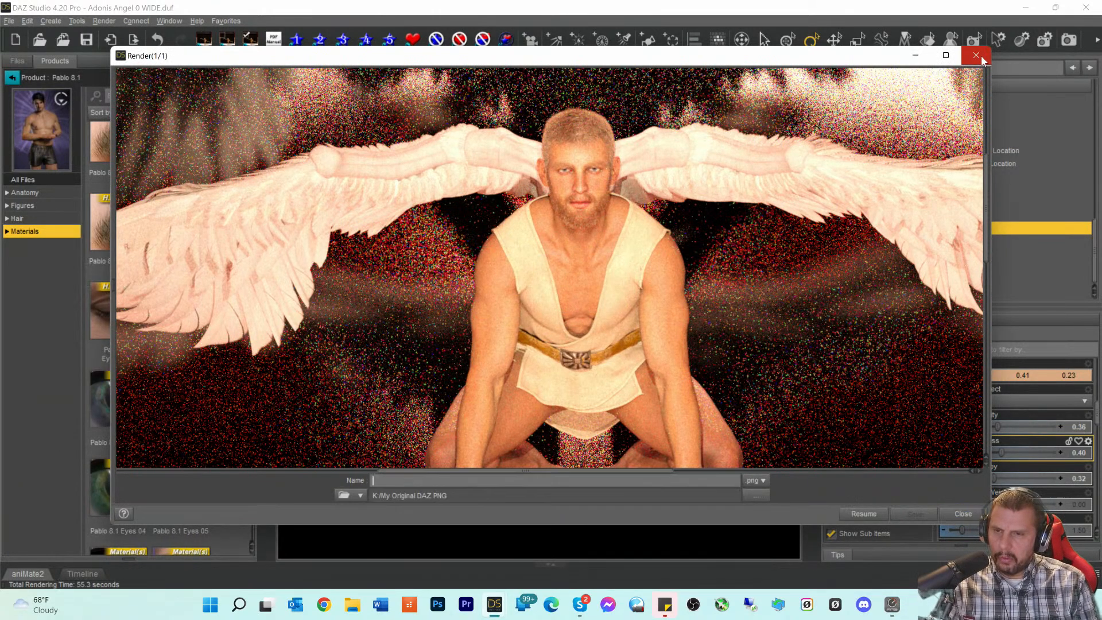
pyautogui.click(979, 56)
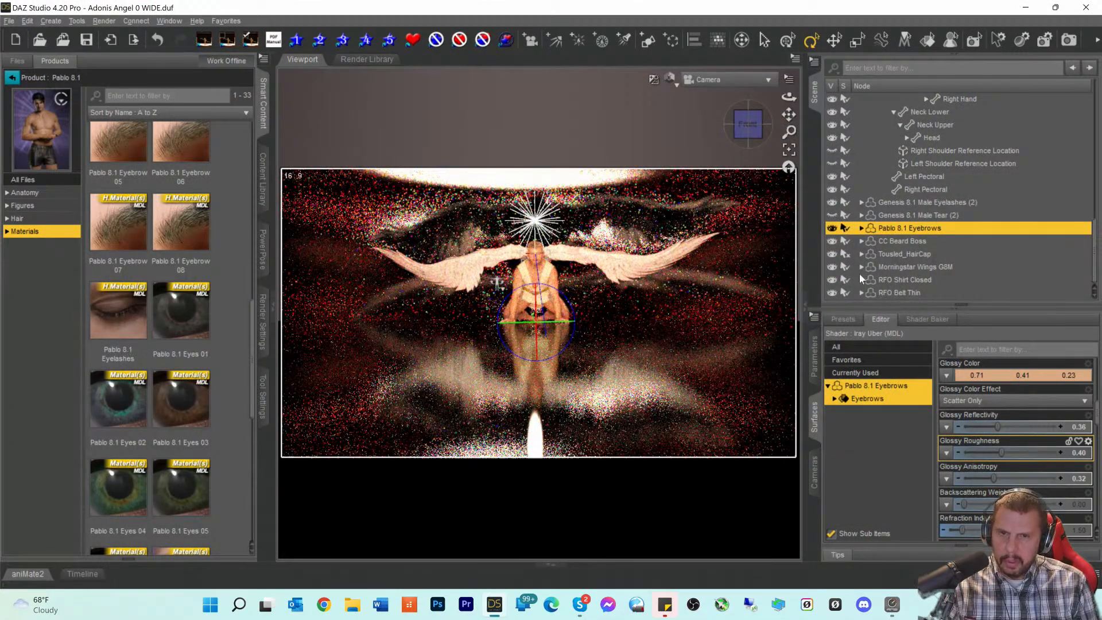
# - Select CC Beard Boss in the Scene and show its morph parameters
pyautogui.click(897, 243)
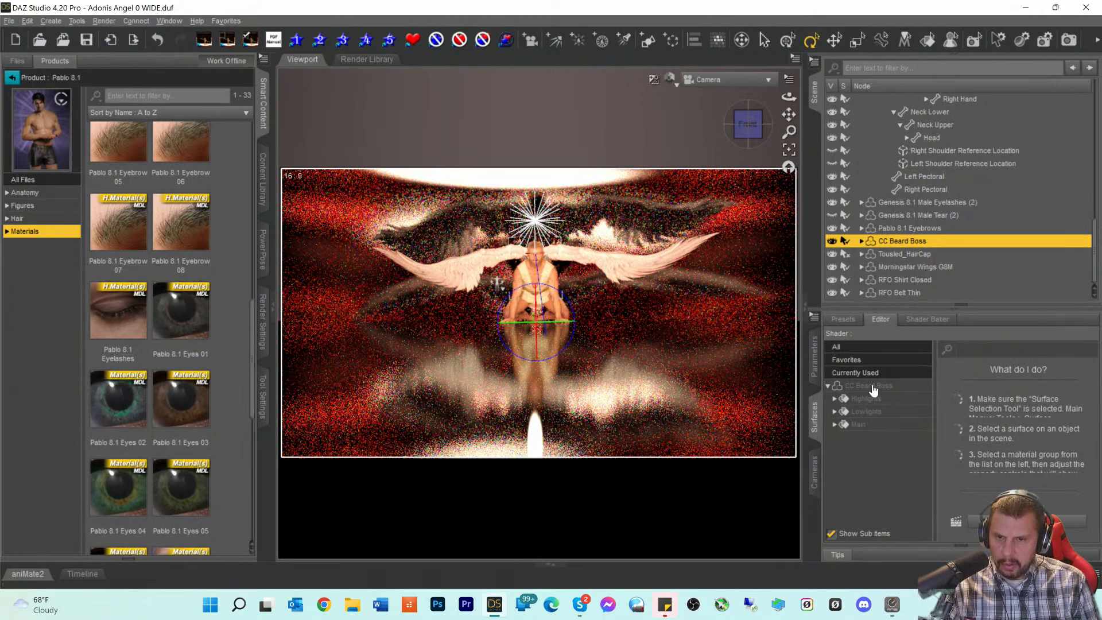
pyautogui.click(814, 356)
pyautogui.click(861, 375)
pyautogui.scroll(-10, 958, 456)
pyautogui.scroll(-10, 958, 456)
pyautogui.scroll(-5, 1054, 496)
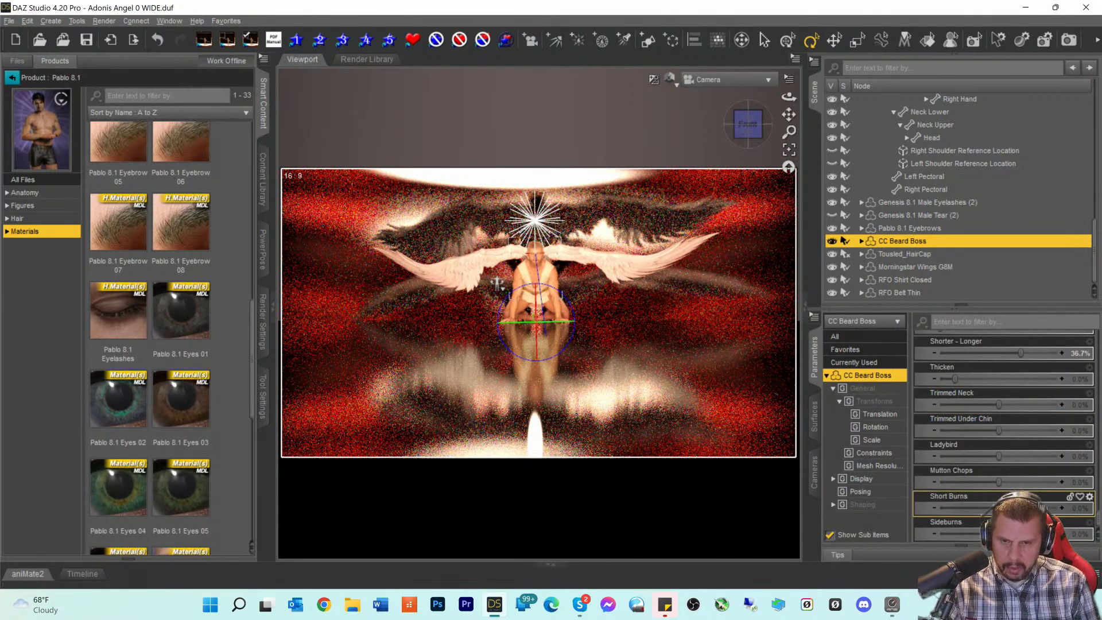
pyautogui.scroll(2, 1012, 440)
pyautogui.scroll(1, 1013, 442)
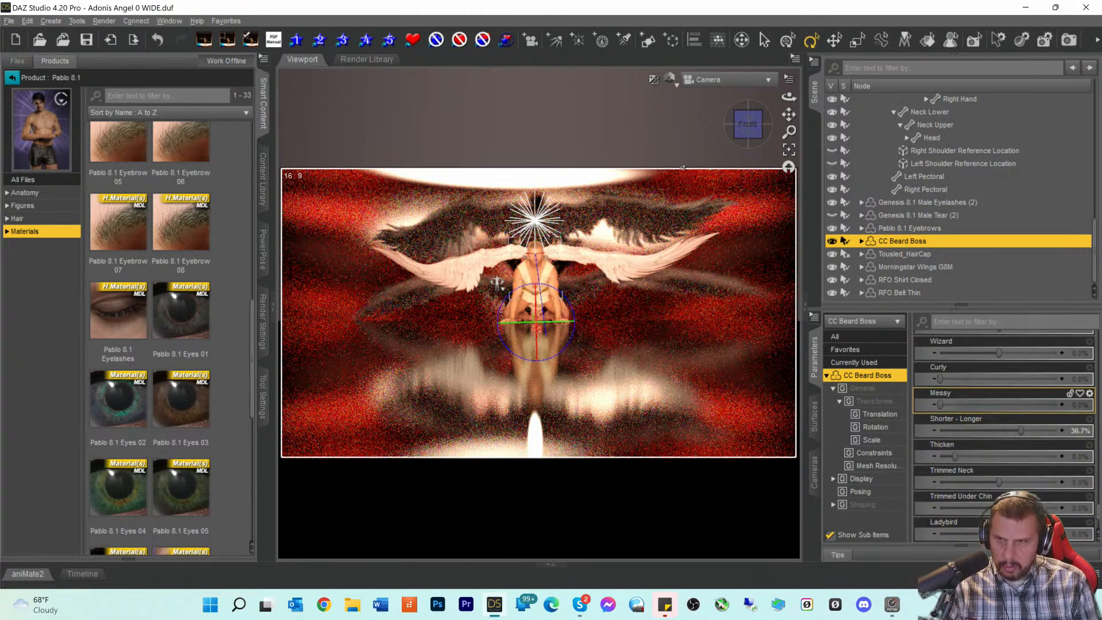
# - Switch to Perspective View and lower Shorter - Longer from 36.7% to -1.6%
pyautogui.click(704, 81)
pyautogui.click(700, 85)
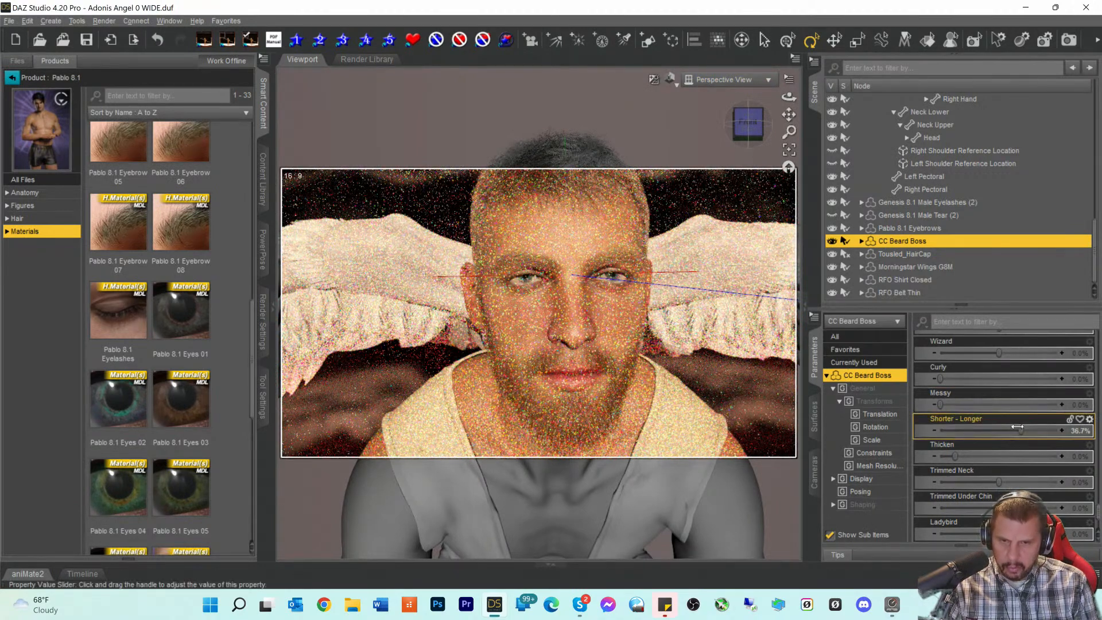
pyautogui.moveTo(1017, 427); pyautogui.dragTo(997, 426)
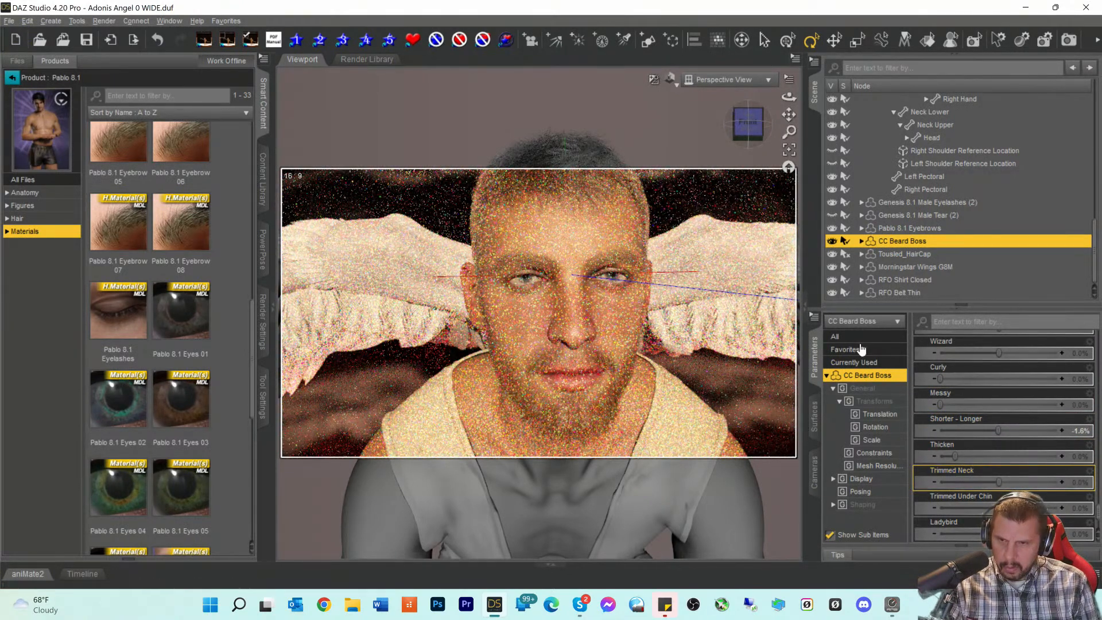
pyautogui.scroll(3, 1004, 402)
pyautogui.scroll(10, 1004, 411)
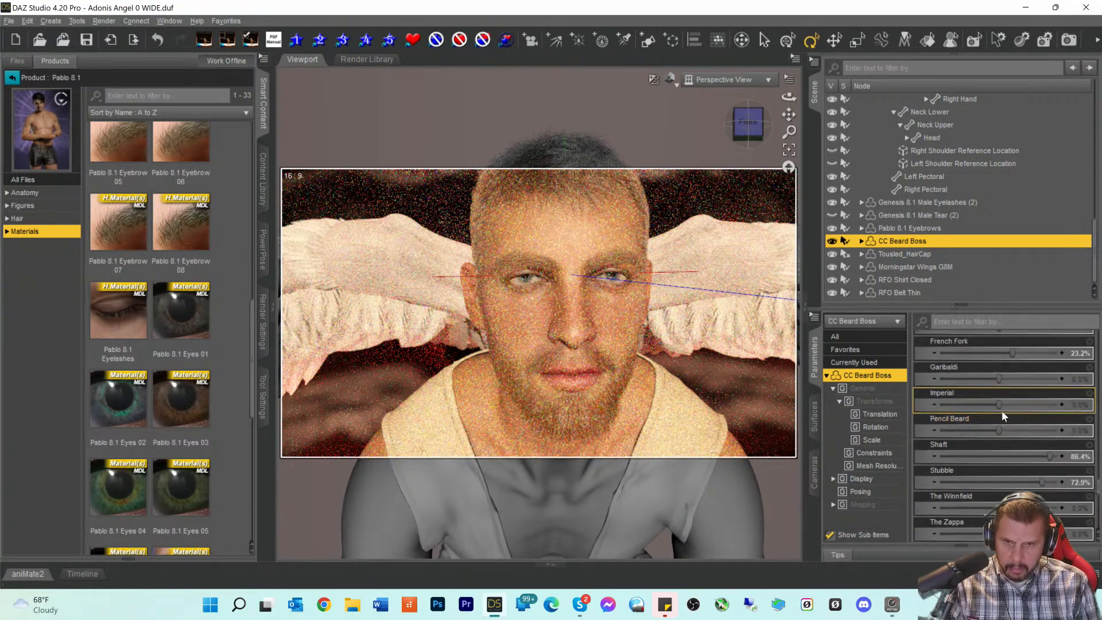
pyautogui.scroll(-6, 1002, 412)
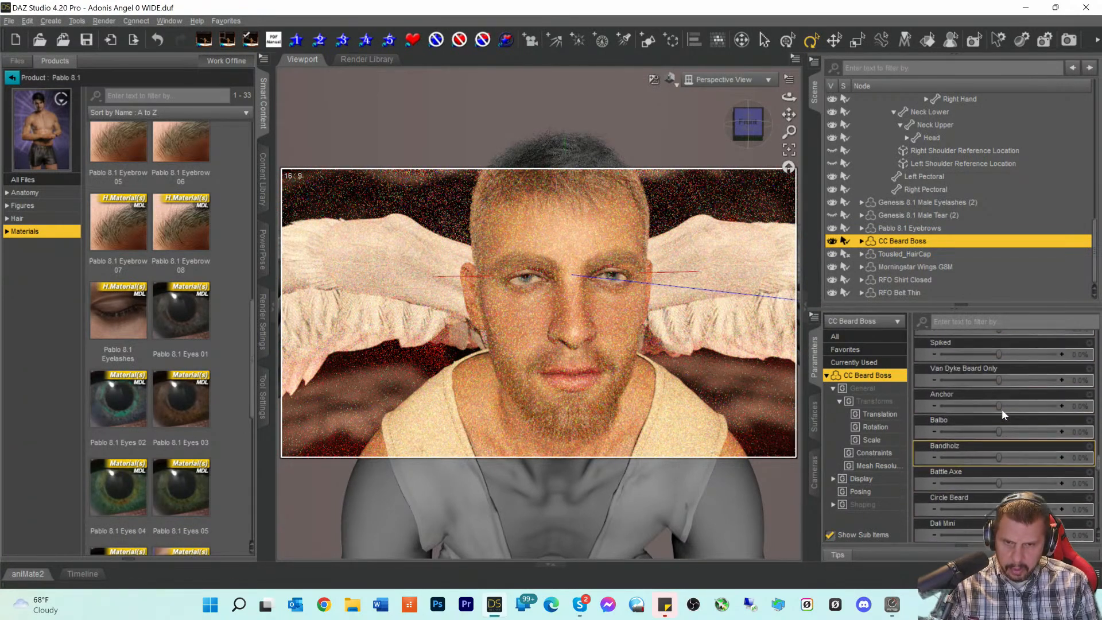
pyautogui.scroll(5, 1001, 409)
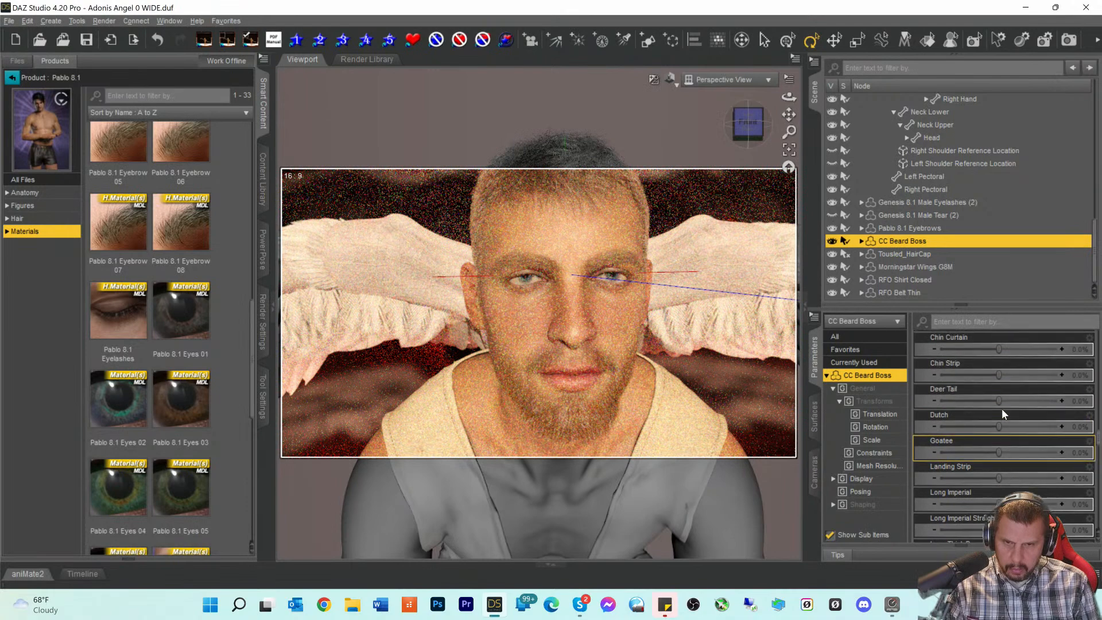
pyautogui.scroll(2, 1003, 409)
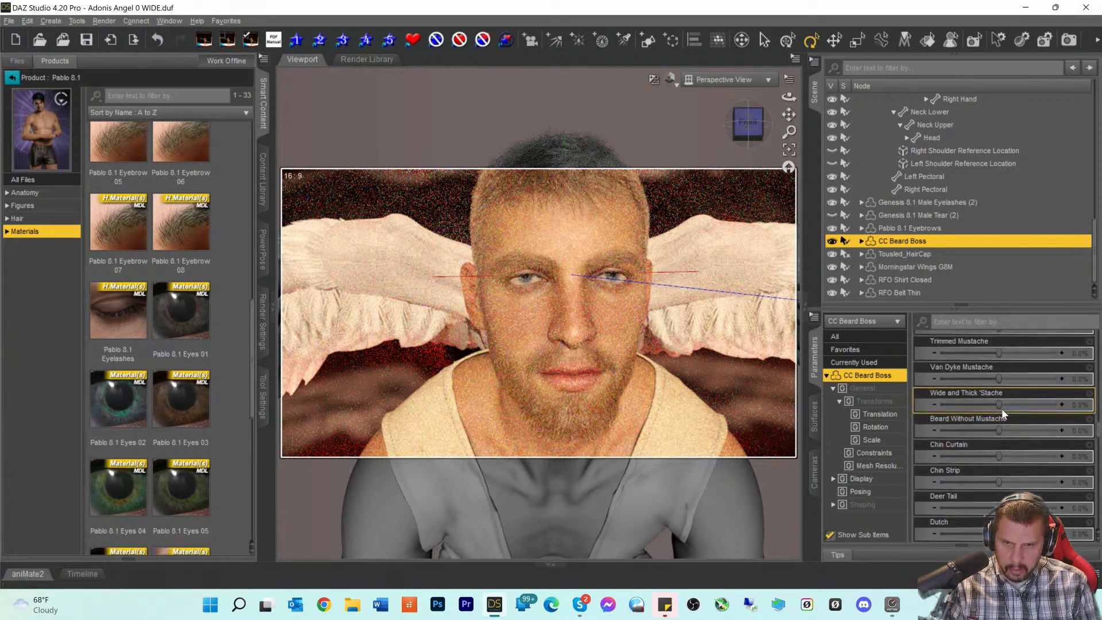
pyautogui.scroll(3, 1001, 408)
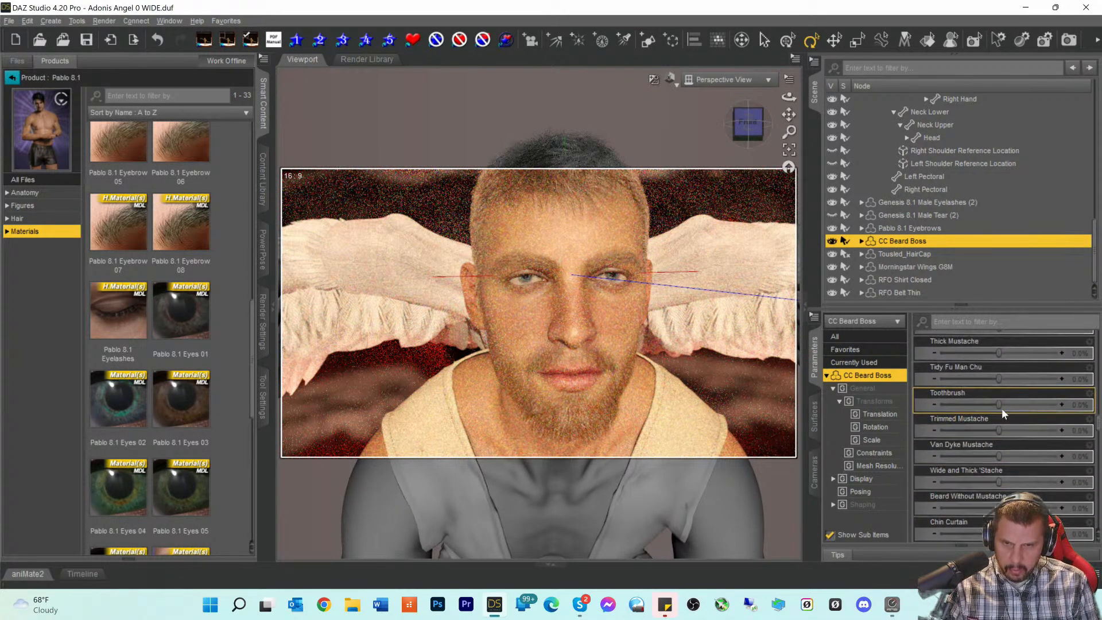
# - Set Thick Mustache to -1.6%, Trimmed Mustache to -9.3% and Simple Mustache to 66.1%
pyautogui.moveTo(1005, 354); pyautogui.dragTo(1007, 354)
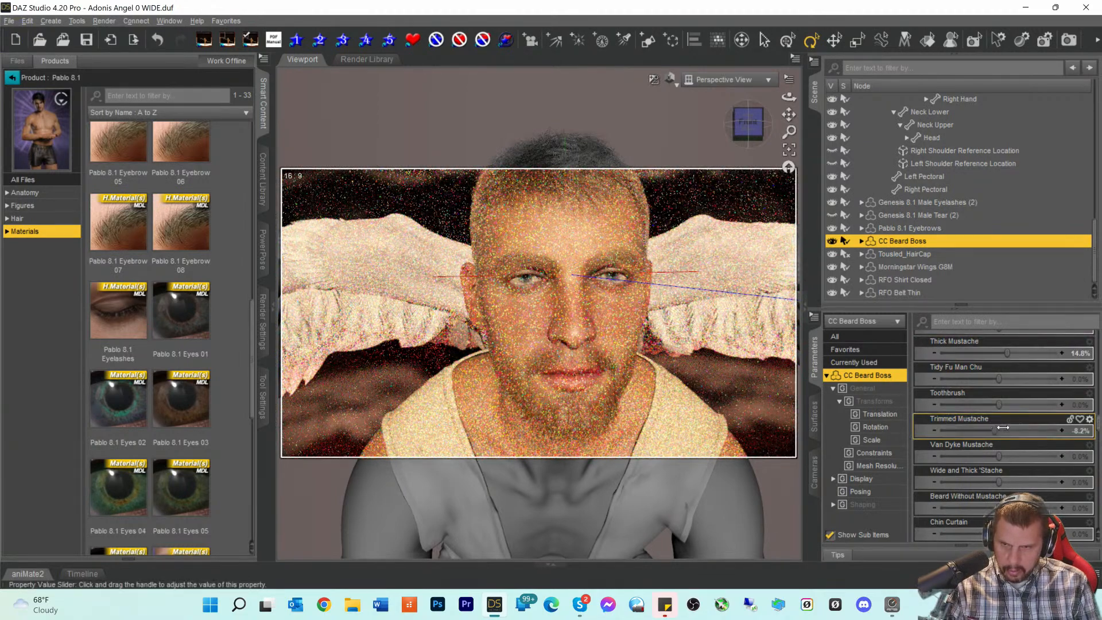
pyautogui.moveTo(1002, 427); pyautogui.dragTo(1005, 427)
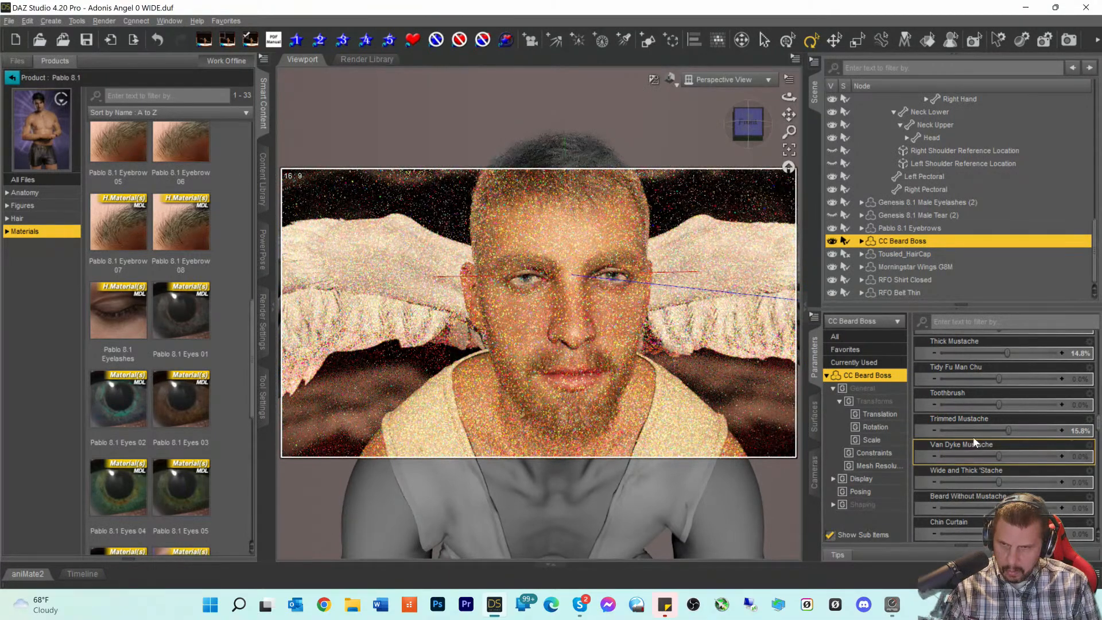
pyautogui.moveTo(1007, 429); pyautogui.dragTo(993, 430)
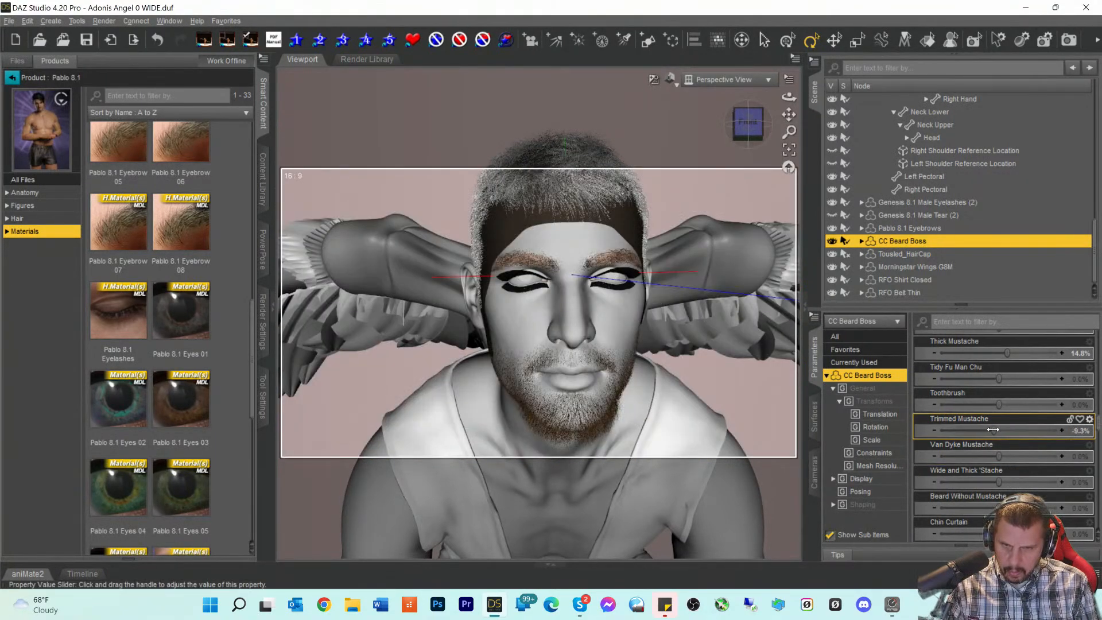
pyautogui.scroll(-1, 1007, 474)
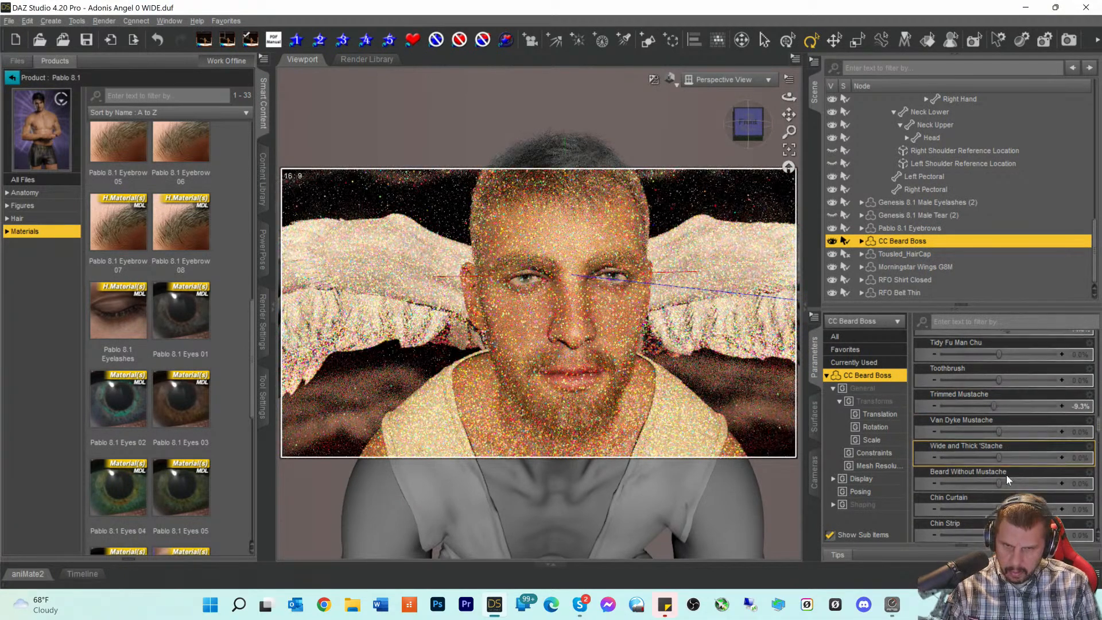
pyautogui.scroll(10, 1007, 460)
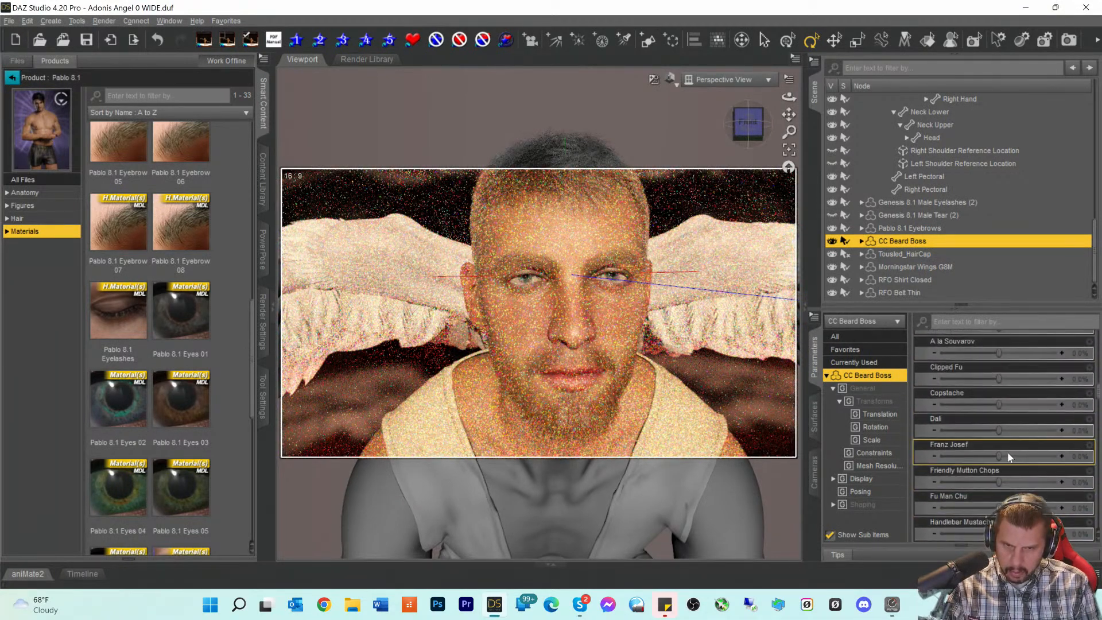
pyautogui.scroll(-9, 1008, 451)
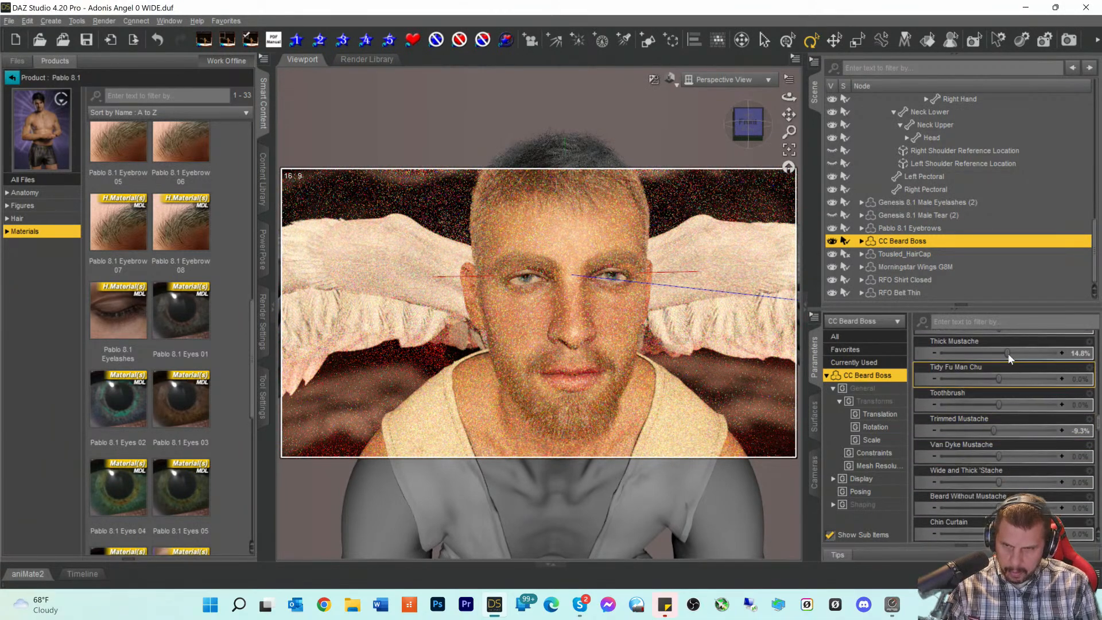
pyautogui.scroll(4, 1002, 368)
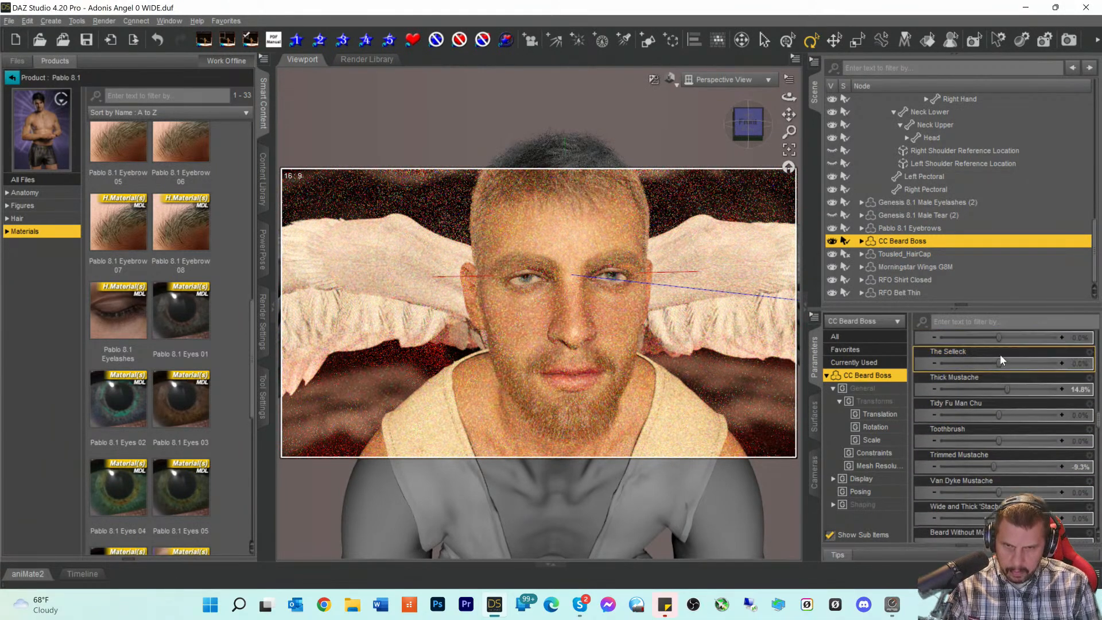
pyautogui.moveTo(1009, 451); pyautogui.dragTo(1033, 451)
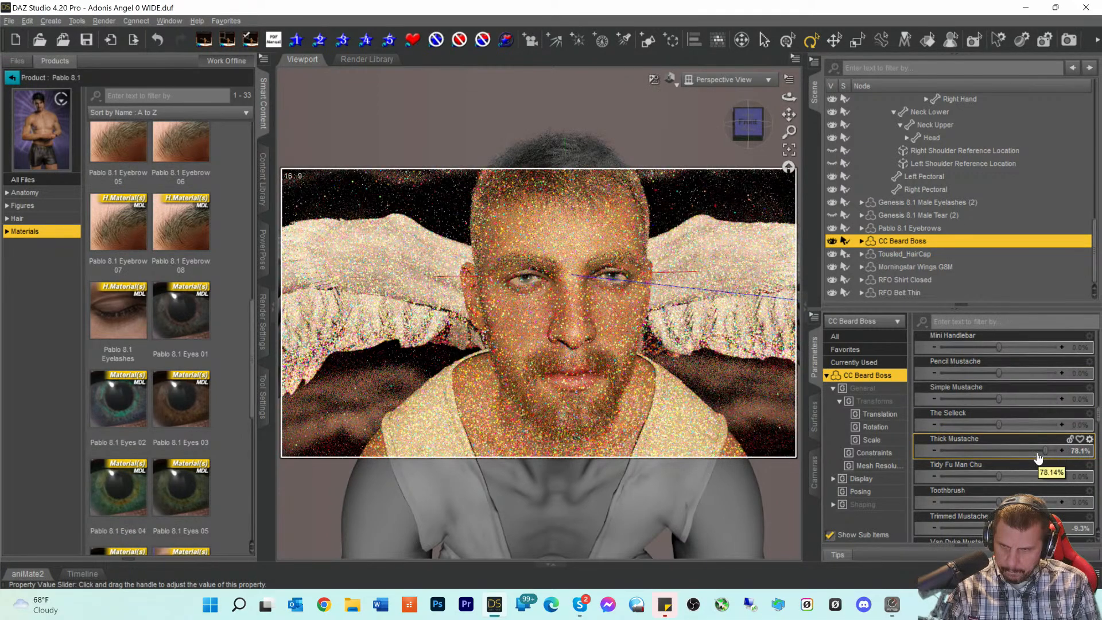
pyautogui.moveTo(1045, 449); pyautogui.dragTo(1019, 450)
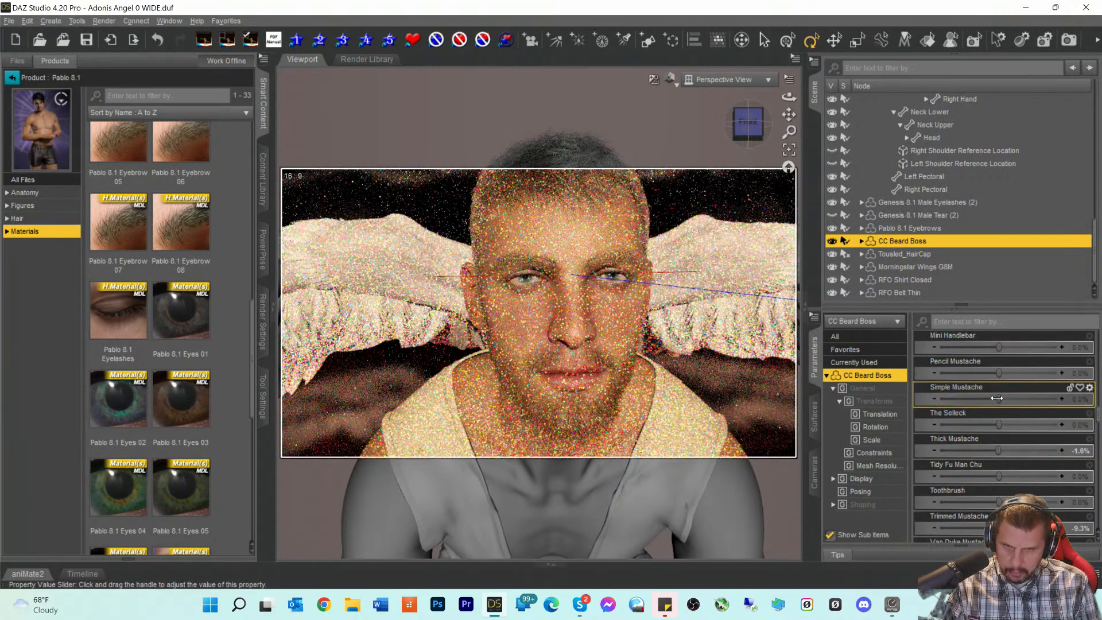
pyautogui.moveTo(997, 398); pyautogui.dragTo(1009, 399)
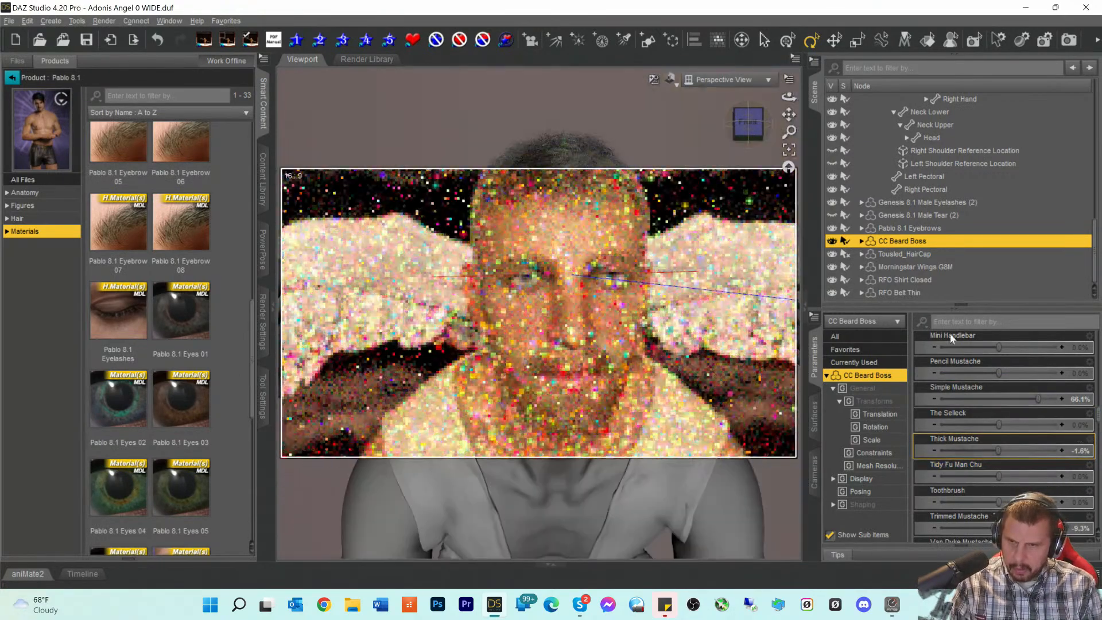
# - Try the Goatee and Dutch shapes, then raise Petite Goatee to 72.7%
pyautogui.scroll(-3, 1008, 460)
pyautogui.scroll(-6, 1008, 460)
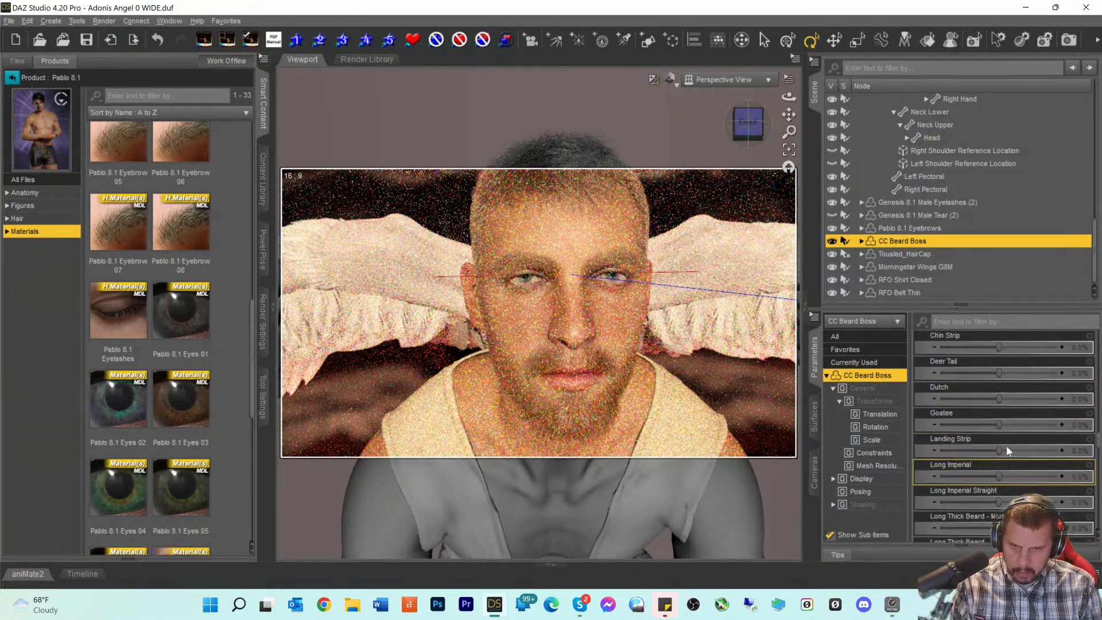
pyautogui.moveTo(1000, 424); pyautogui.dragTo(1015, 424)
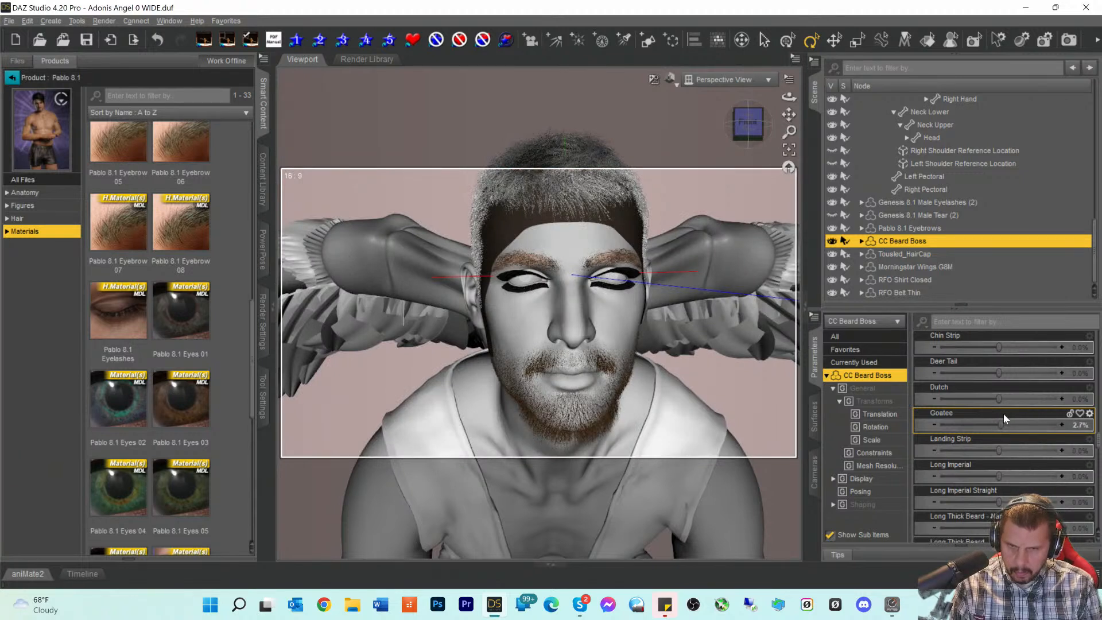
pyautogui.moveTo(1000, 399); pyautogui.dragTo(1011, 399)
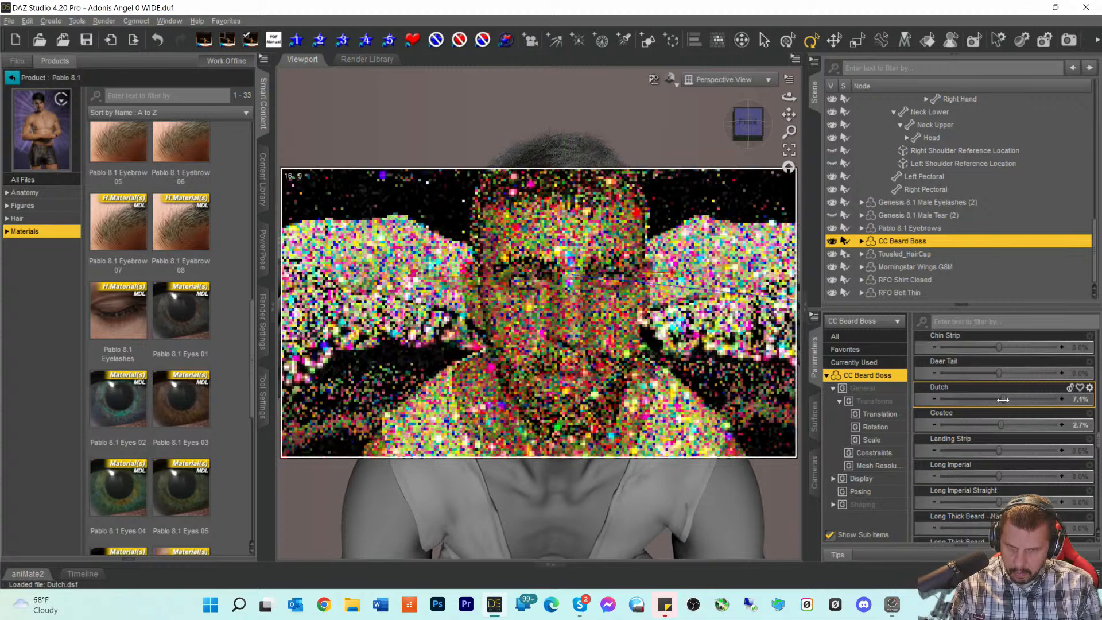
pyautogui.scroll(-3, 1005, 436)
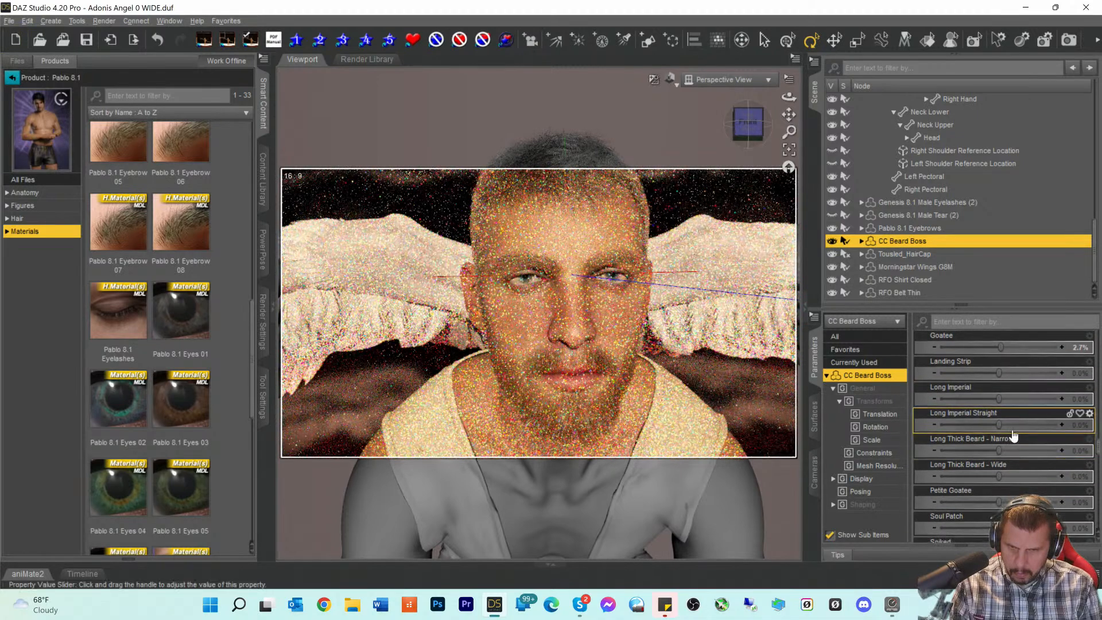
pyautogui.scroll(-3, 1013, 437)
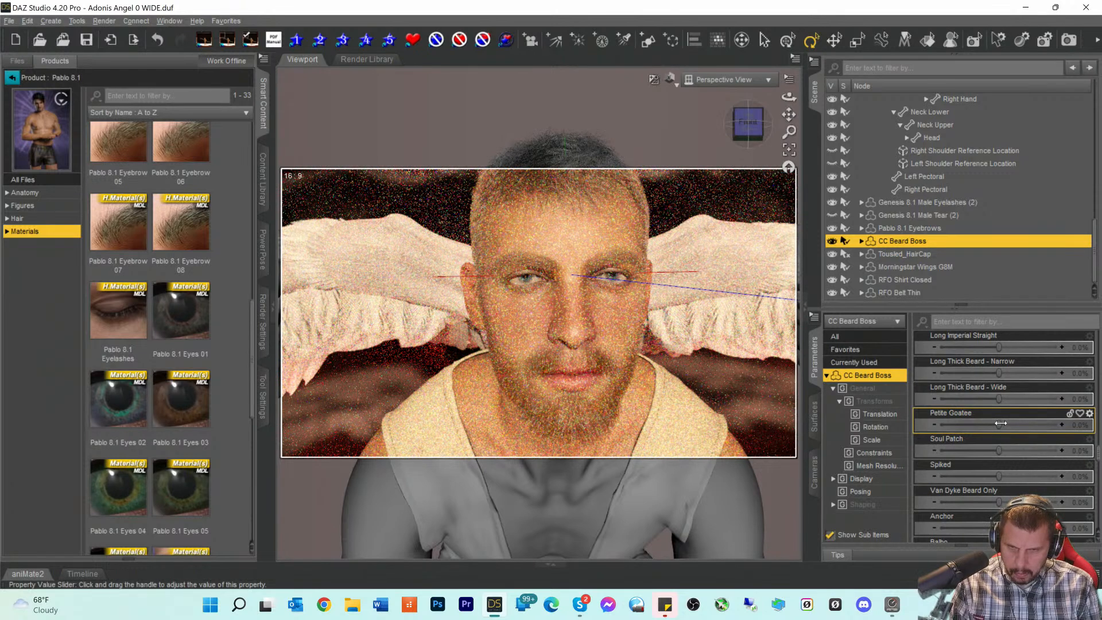
pyautogui.moveTo(1001, 423); pyautogui.dragTo(1014, 423)
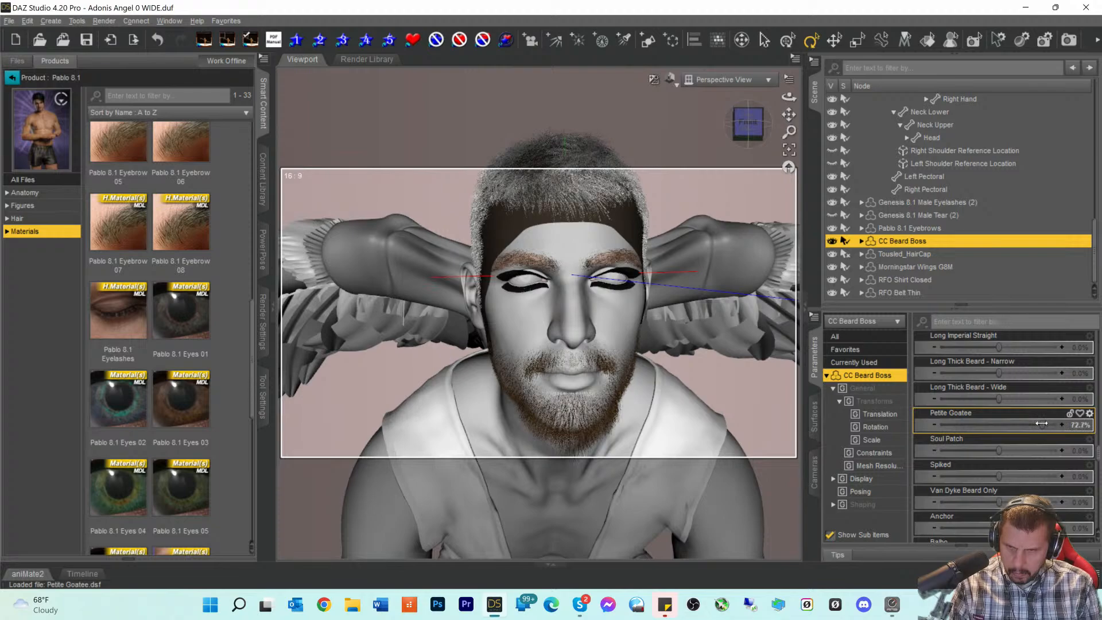
pyautogui.scroll(-3, 1014, 457)
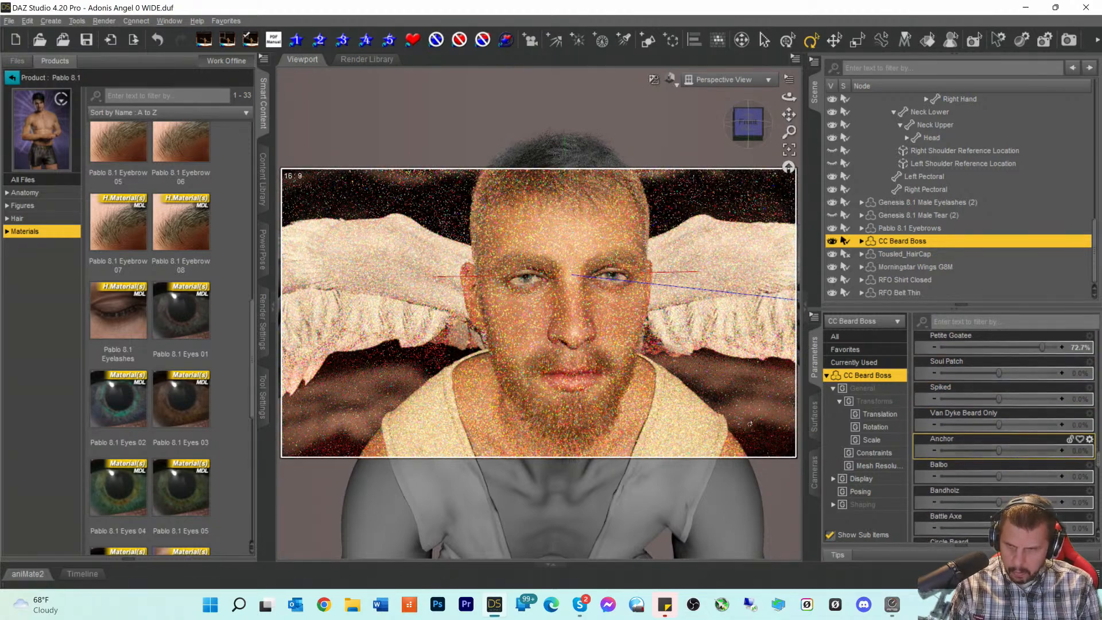
pyautogui.scroll(-3, 741, 405)
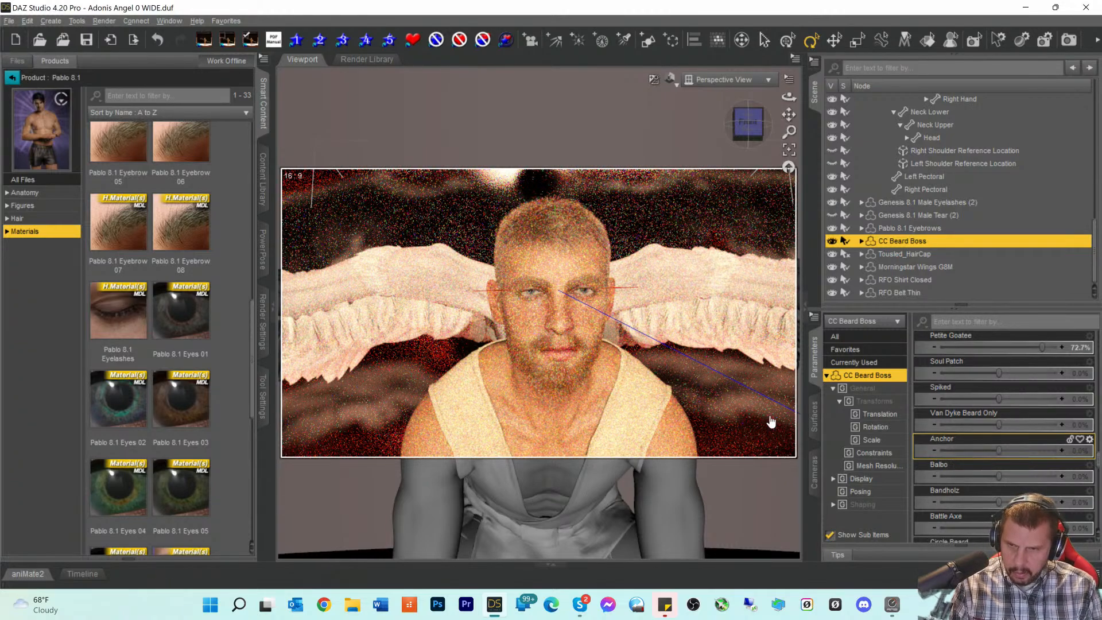
# - Frame the face from a side angle and adjust the Trimmed Mustache shape
pyautogui.scroll(2, 697, 348)
pyautogui.scroll(3, 696, 348)
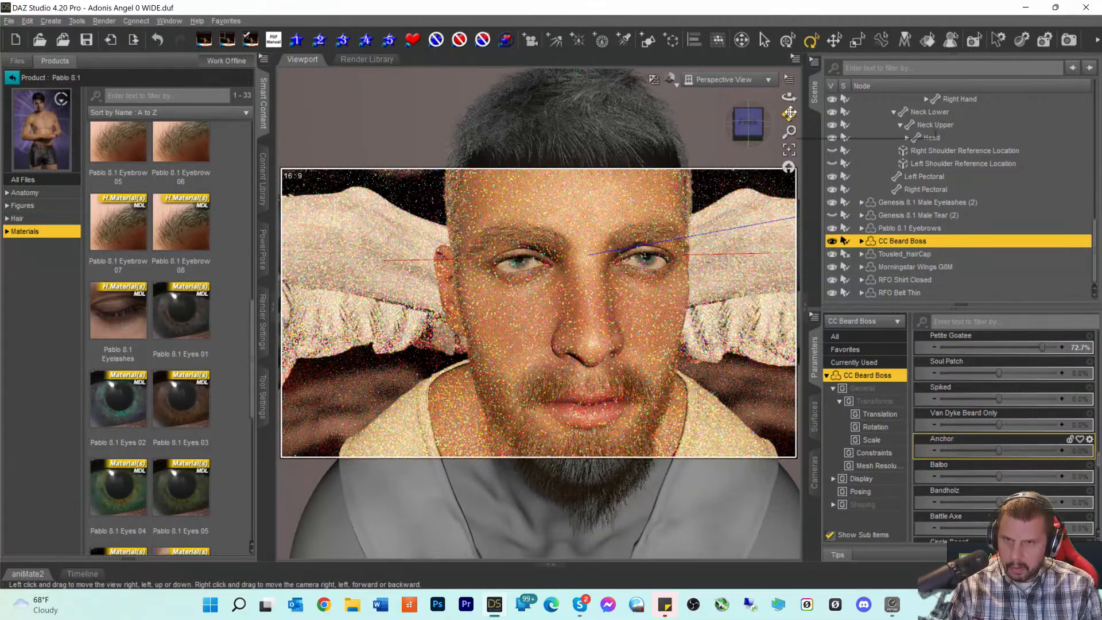
pyautogui.moveTo(788, 114); pyautogui.dragTo(788, 29)
pyautogui.moveTo(748, 122); pyautogui.dragTo(672, 109)
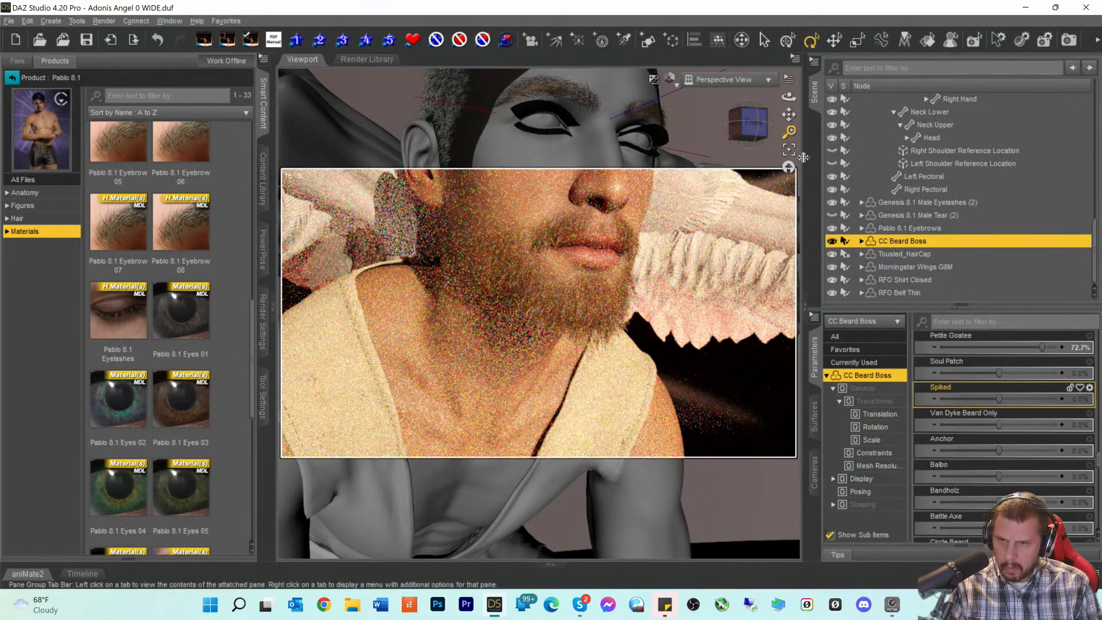
pyautogui.scroll(3, 1004, 460)
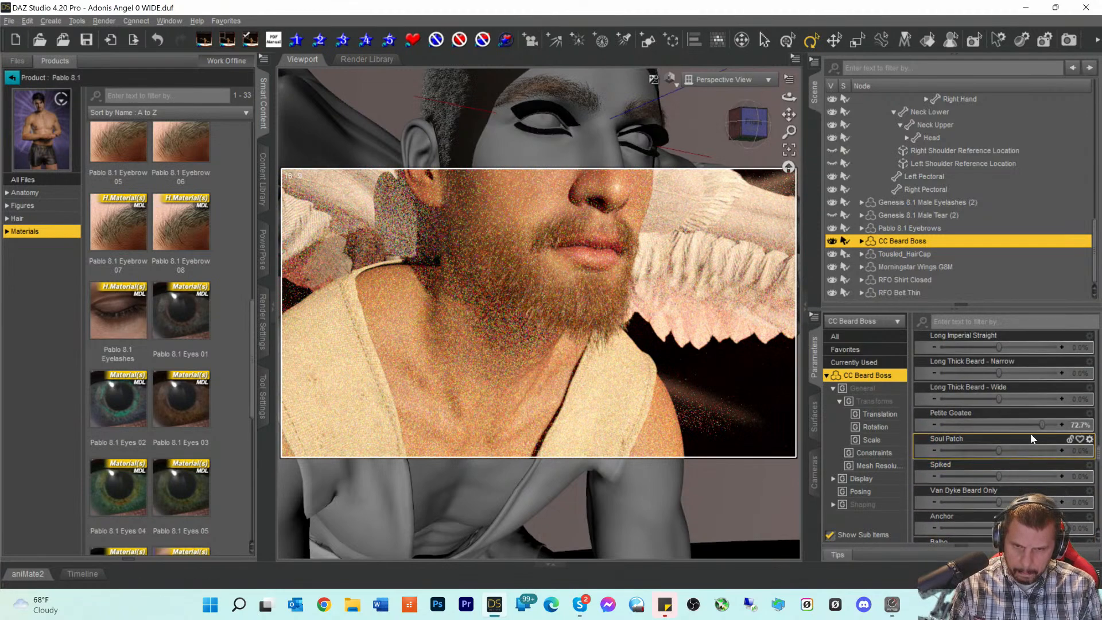
pyautogui.scroll(-15, 1029, 419)
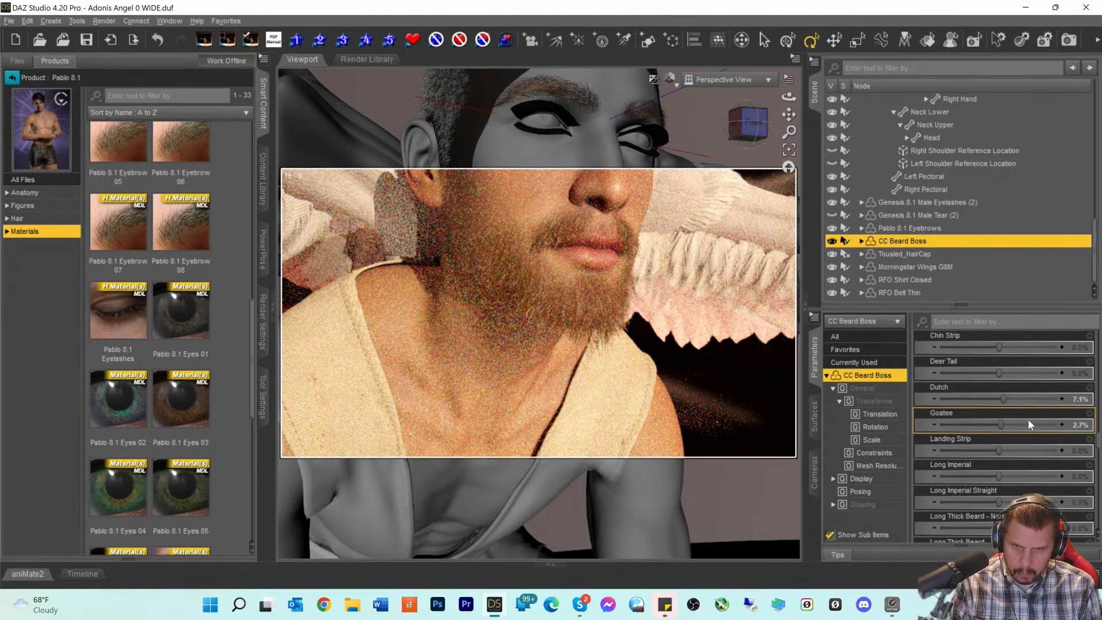
pyautogui.scroll(1, 1028, 423)
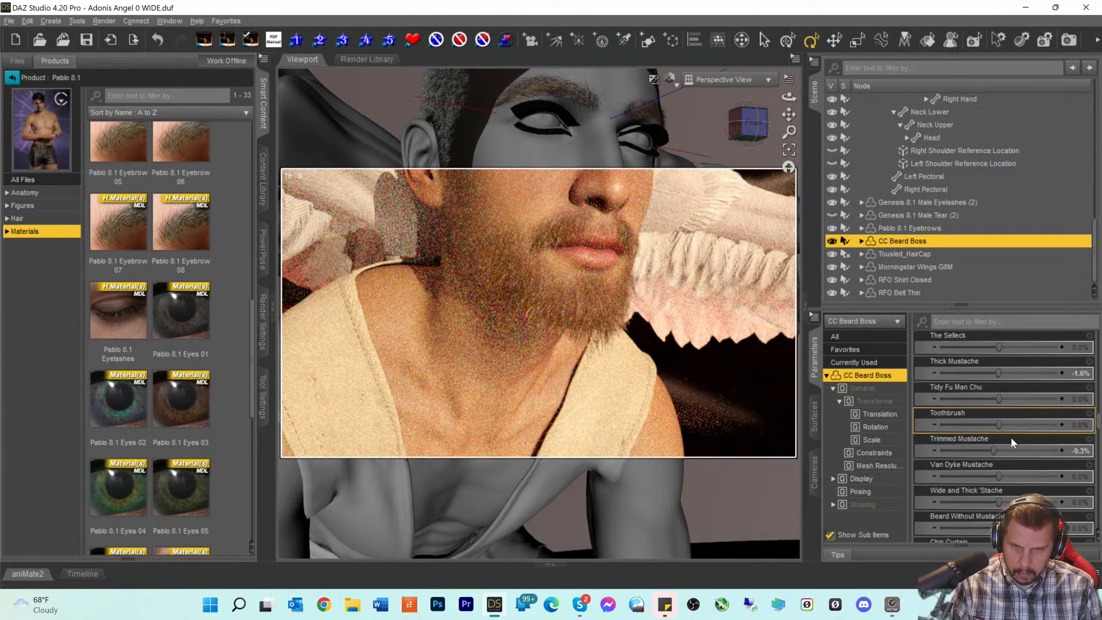
pyautogui.moveTo(993, 450); pyautogui.dragTo(1004, 451)
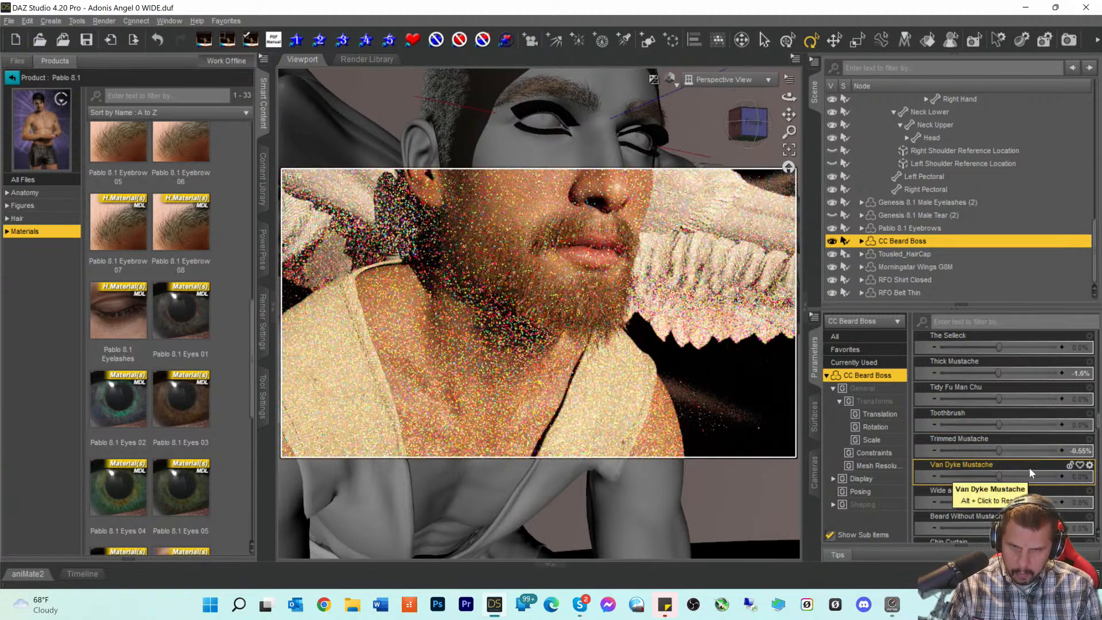
# - Lower, raise, then reduce the Shaft beard shape, leaving it at 6.0%
pyautogui.scroll(2, 1025, 435)
pyautogui.scroll(1, 1025, 435)
pyautogui.scroll(3, 1025, 435)
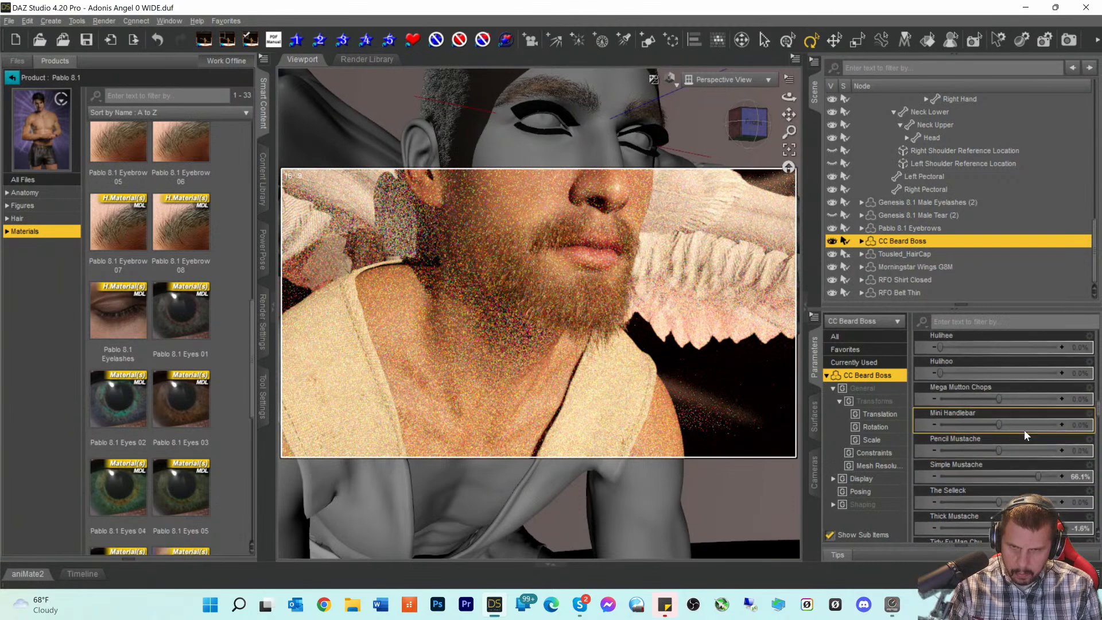
pyautogui.scroll(3, 1024, 435)
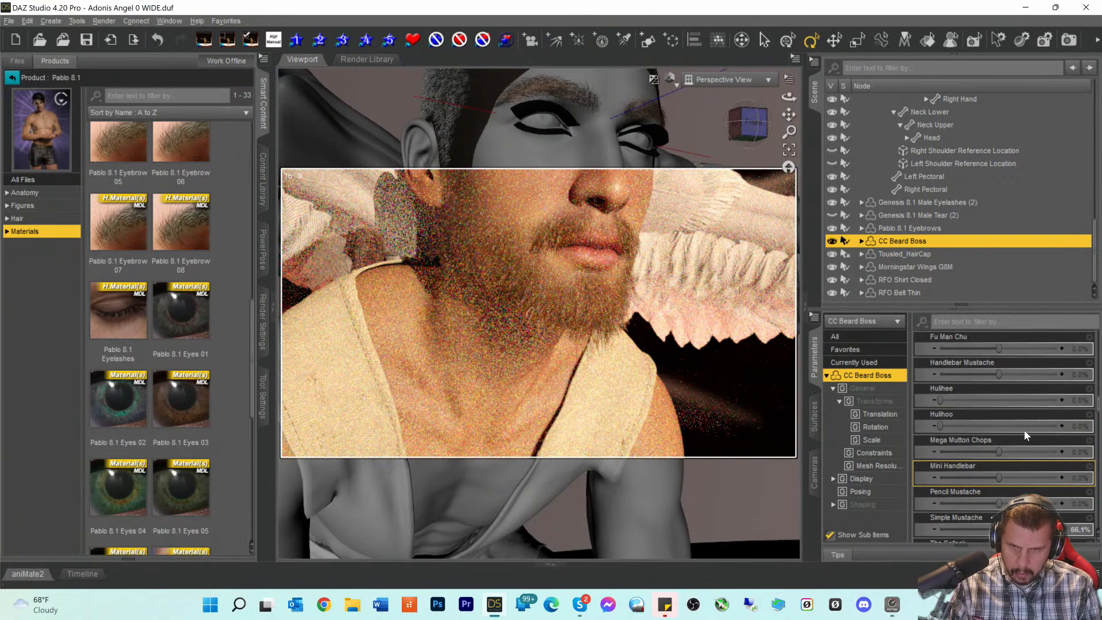
pyautogui.scroll(3, 1024, 435)
pyautogui.scroll(1, 1024, 435)
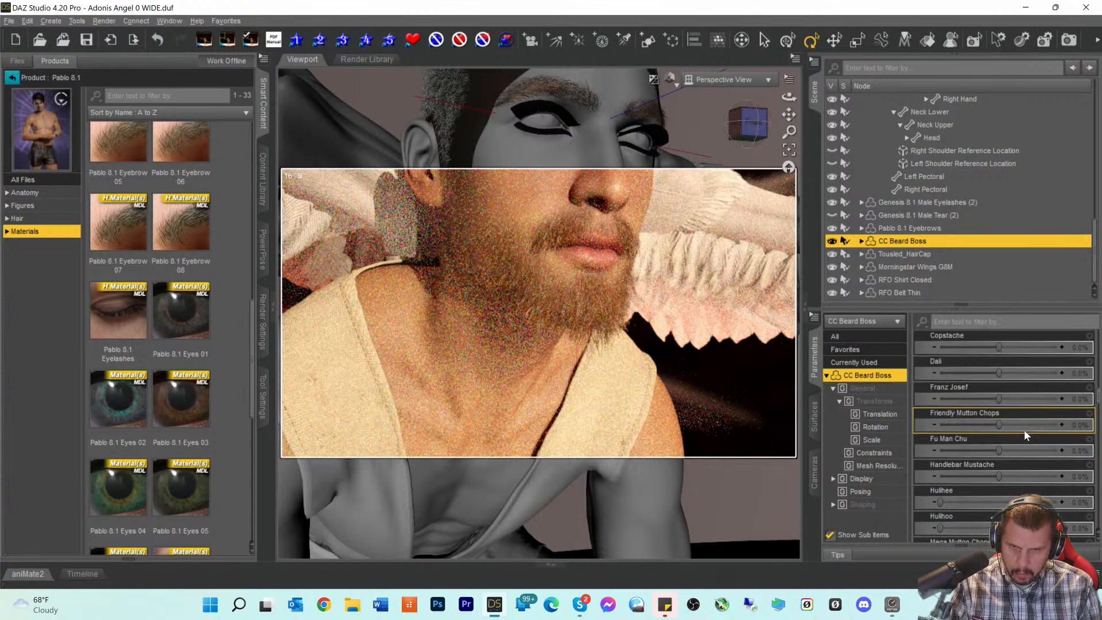
pyautogui.scroll(6, 1024, 432)
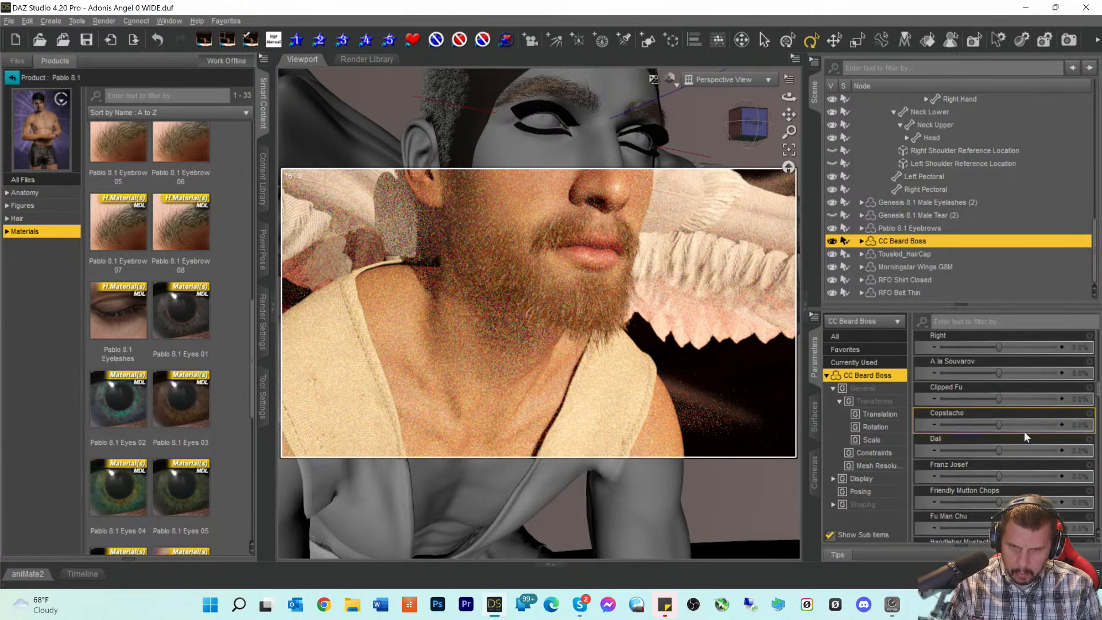
pyautogui.scroll(1, 1024, 431)
pyautogui.scroll(-10, 1026, 433)
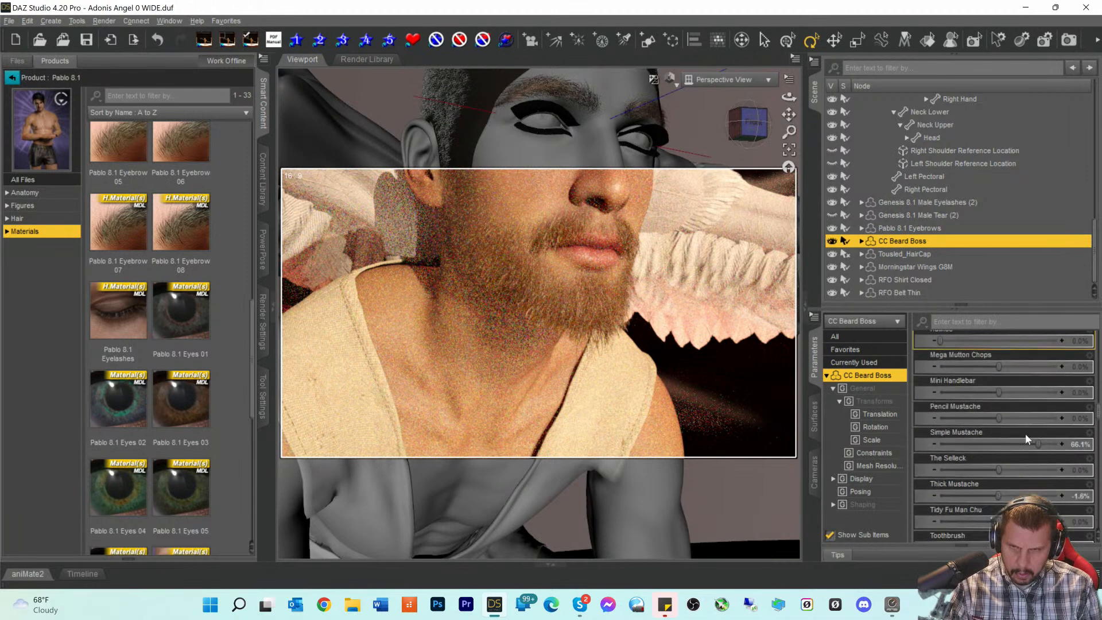
pyautogui.scroll(10, 1025, 433)
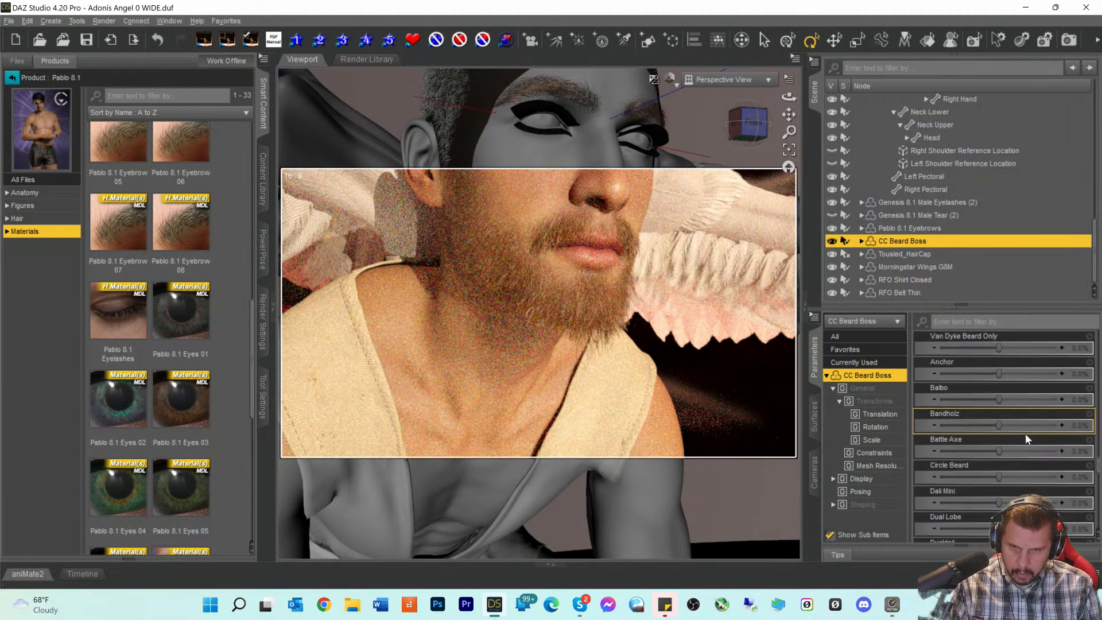
pyautogui.scroll(-4, 1026, 433)
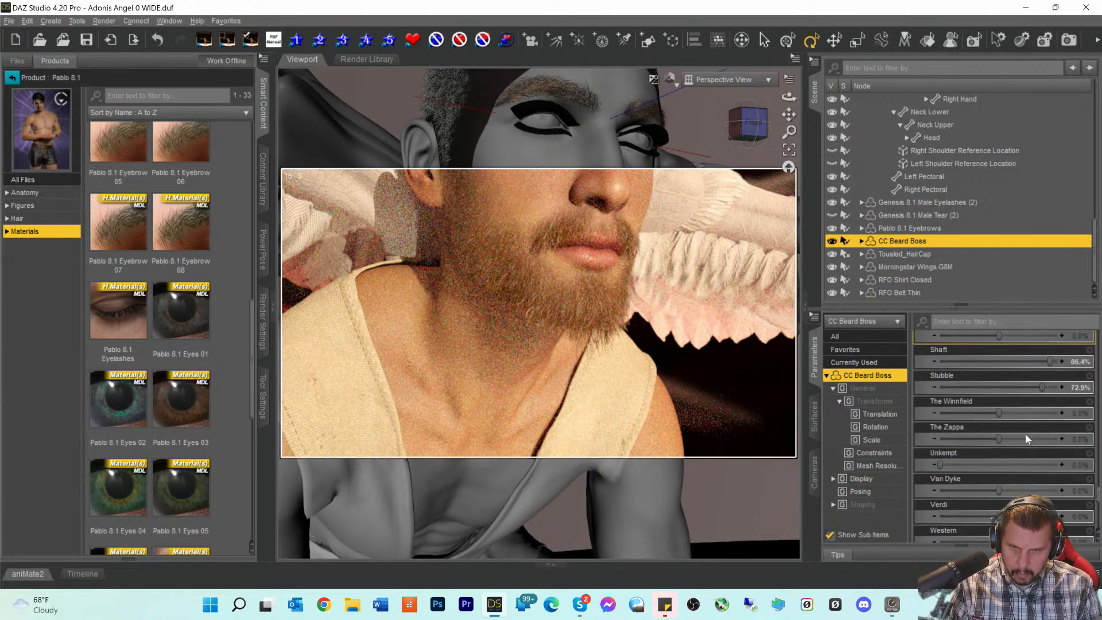
pyautogui.moveTo(1049, 399)
pyautogui.mouseDown()
pyautogui.moveTo(1000, 400)
pyautogui.moveTo(1023, 424)
pyautogui.moveTo(1002, 425)
pyautogui.mouseUp()
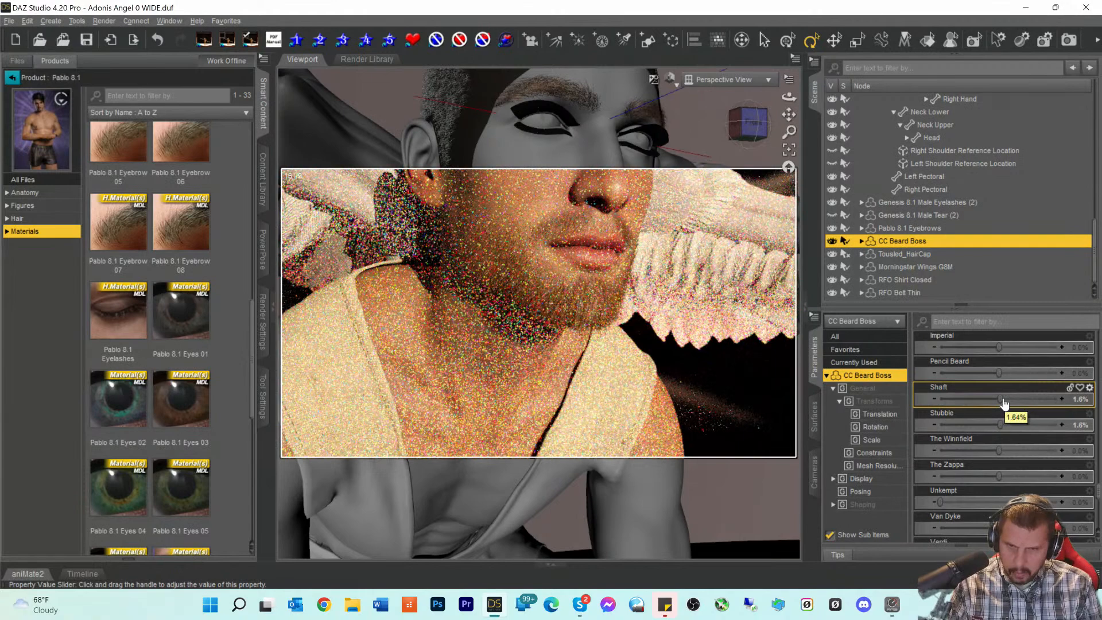
pyautogui.moveTo(1004, 403); pyautogui.dragTo(1009, 398)
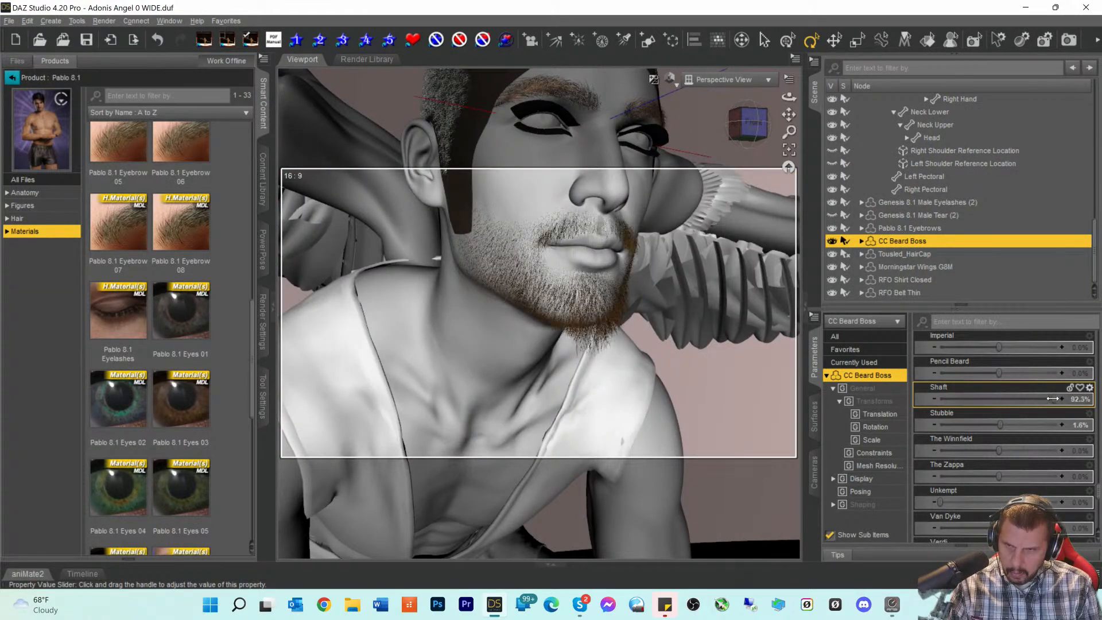
pyautogui.moveTo(1052, 399); pyautogui.dragTo(1034, 398)
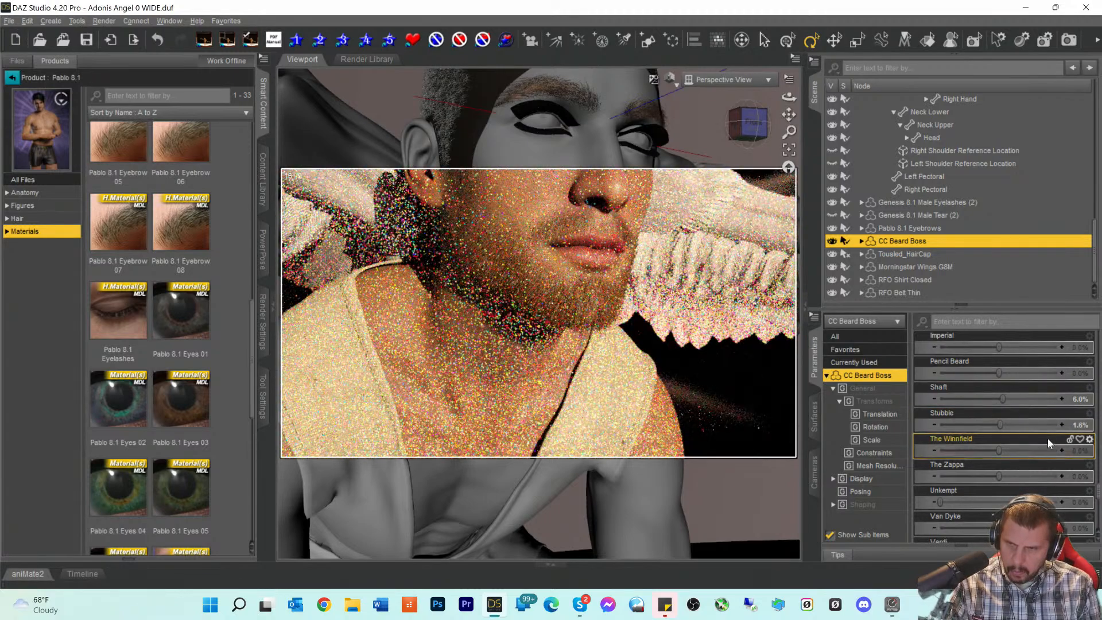
pyautogui.scroll(-3, 1048, 439)
pyautogui.scroll(-1, 1052, 446)
pyautogui.scroll(-4, 1010, 427)
pyautogui.scroll(-1, 1014, 413)
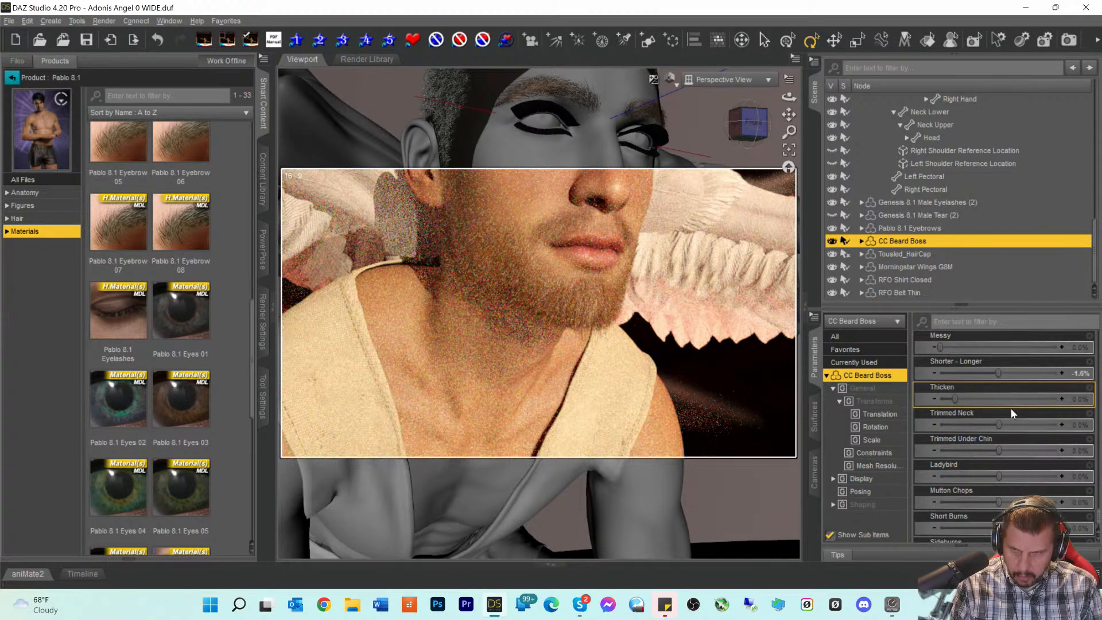
# - Set Trimmed Neck to -11.5% and Ladybird to -3.8%, recentering the face
pyautogui.moveTo(999, 423); pyautogui.dragTo(990, 423)
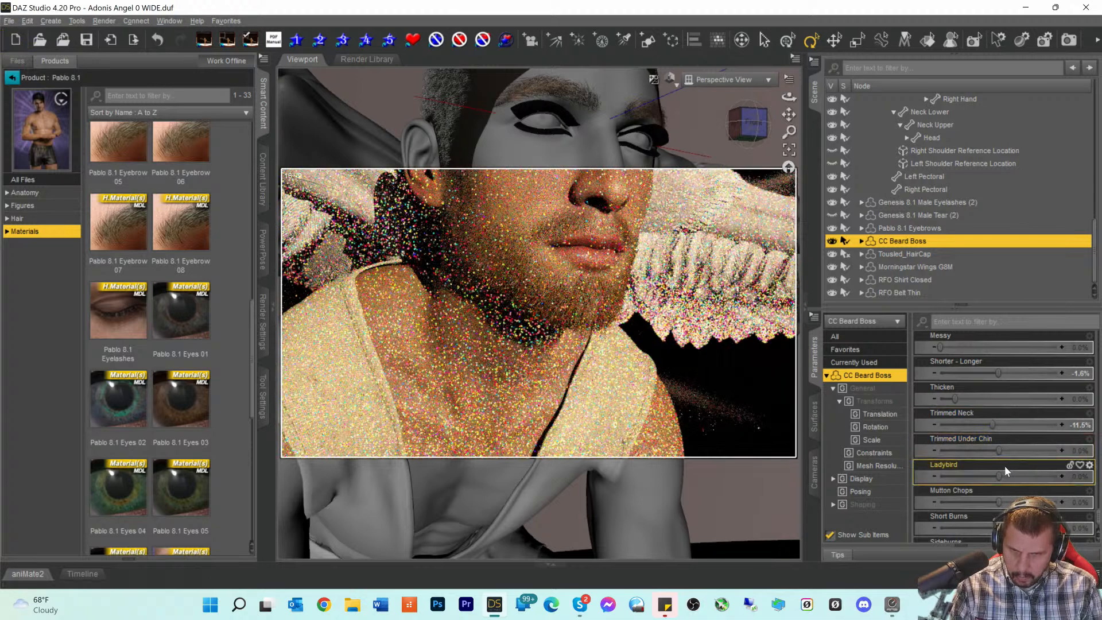
pyautogui.moveTo(997, 476); pyautogui.dragTo(999, 476)
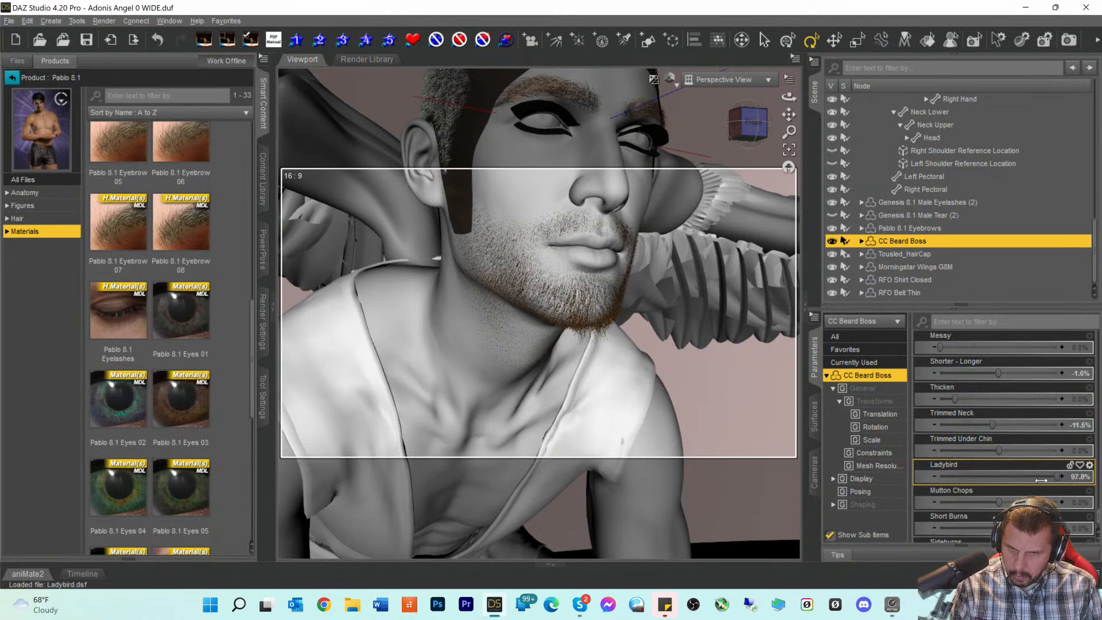
pyautogui.moveTo(975, 480); pyautogui.dragTo(994, 480)
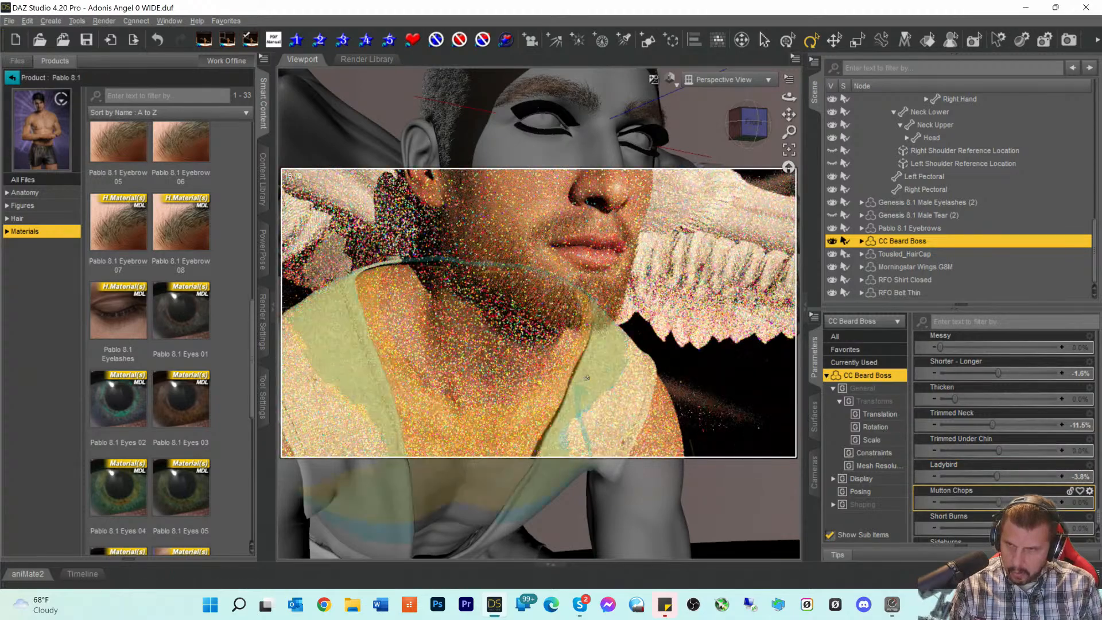
pyautogui.moveTo(789, 116); pyautogui.dragTo(785, 193)
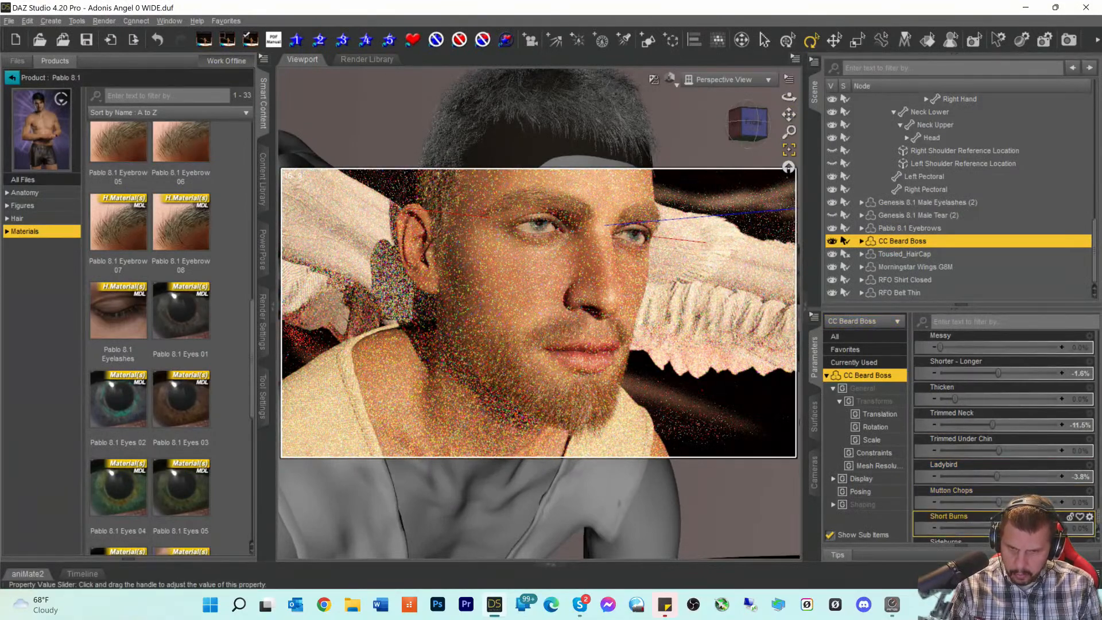
# - Add Short Burns at 37.7% and view the whole figure from the front
pyautogui.moveTo(999, 529); pyautogui.dragTo(1002, 528)
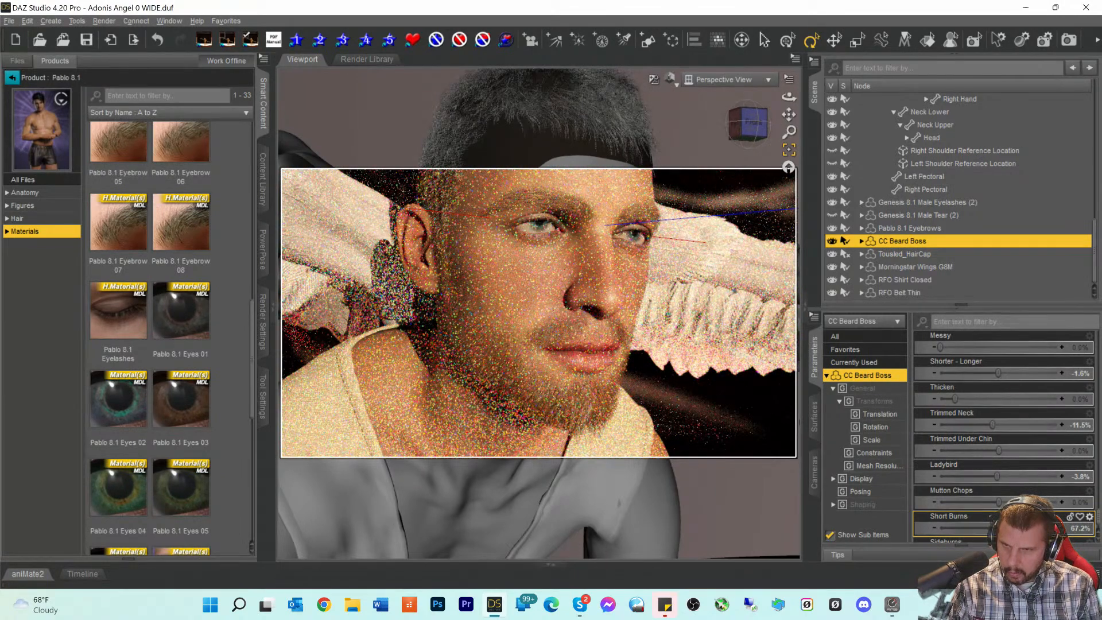
pyautogui.scroll(-1, 1004, 436)
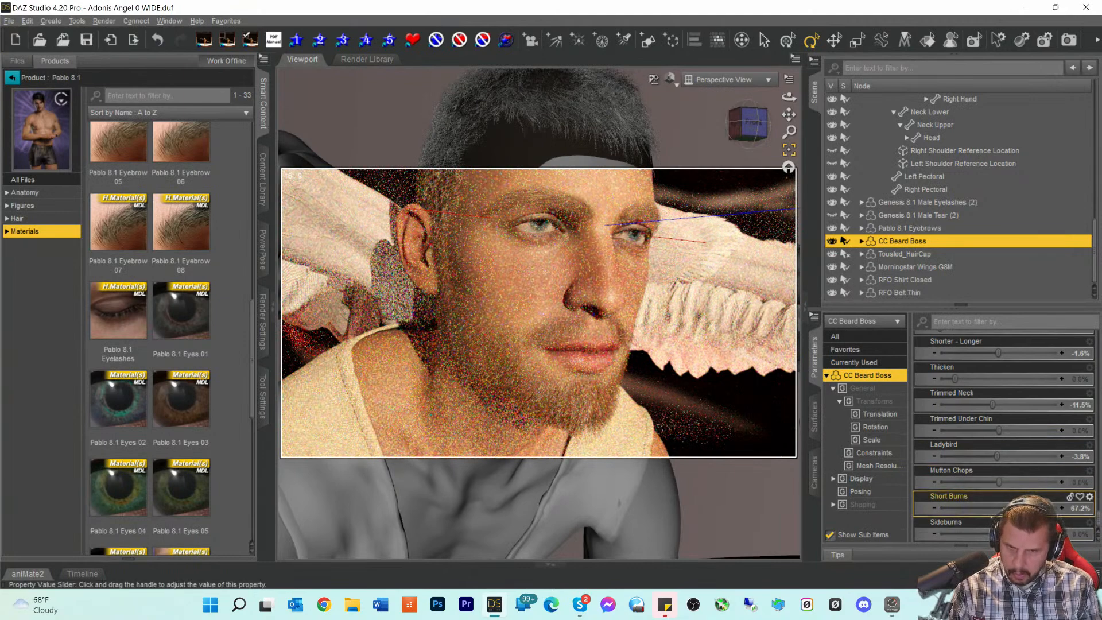
pyautogui.moveTo(1035, 508); pyautogui.dragTo(1021, 508)
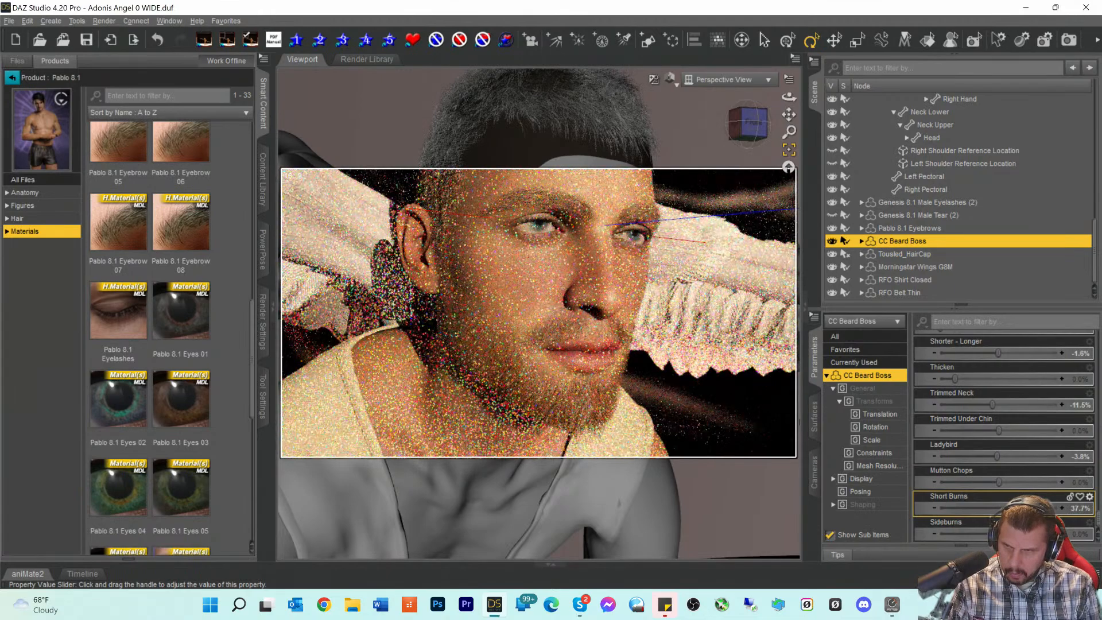
pyautogui.click(762, 133)
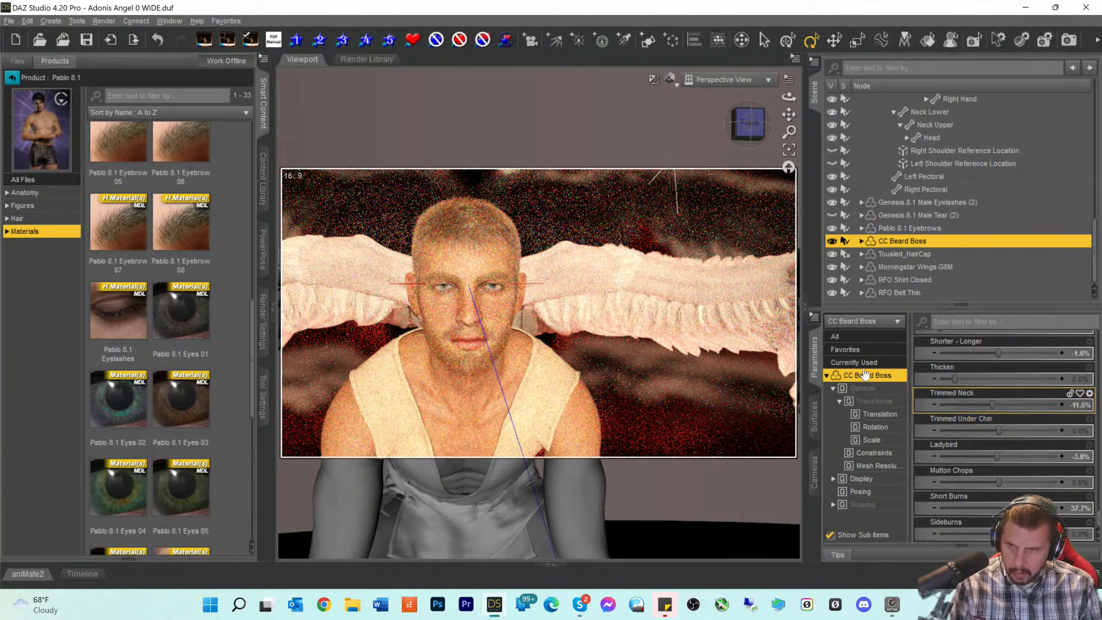
# - Select the Pablo 8.1 HD new figure and list only its currently used properties
pyautogui.scroll(1, 912, 235)
pyautogui.scroll(15, 911, 232)
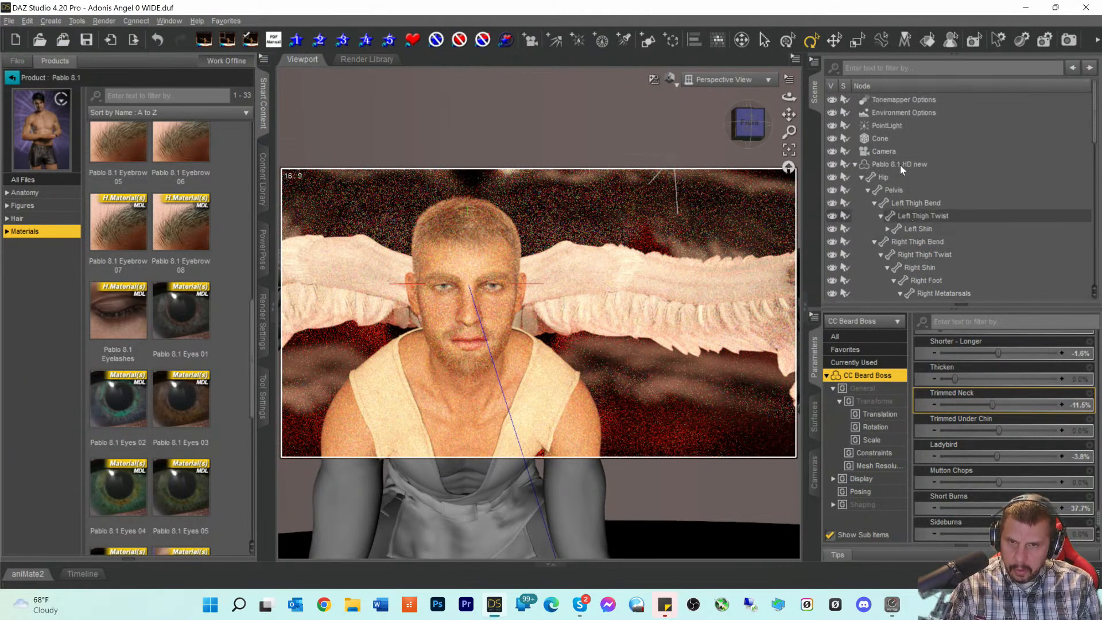
pyautogui.click(899, 163)
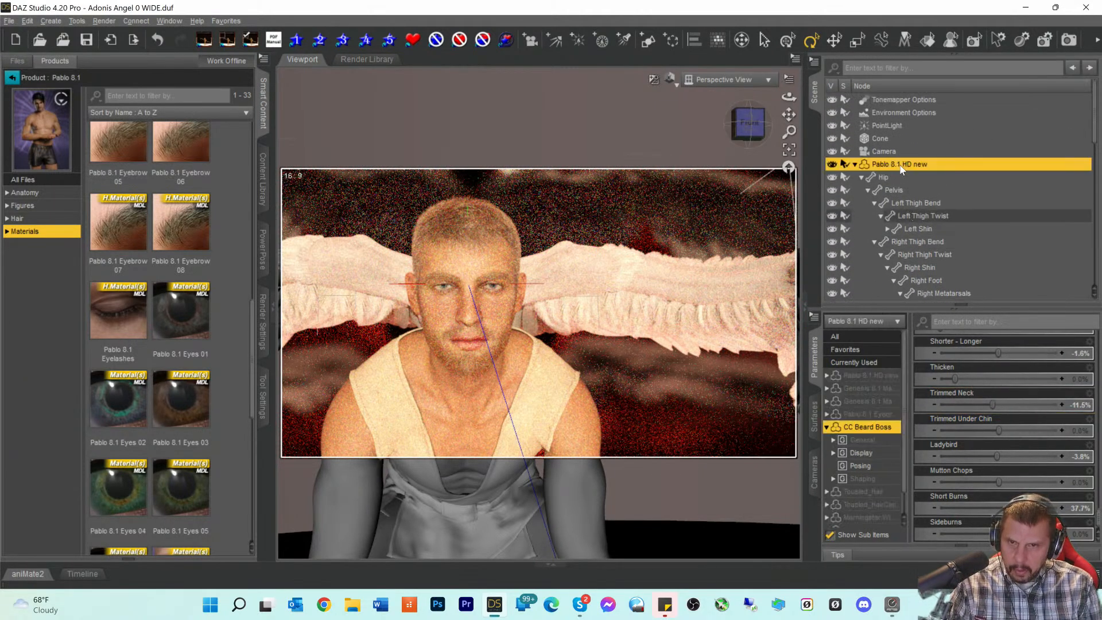
pyautogui.click(867, 365)
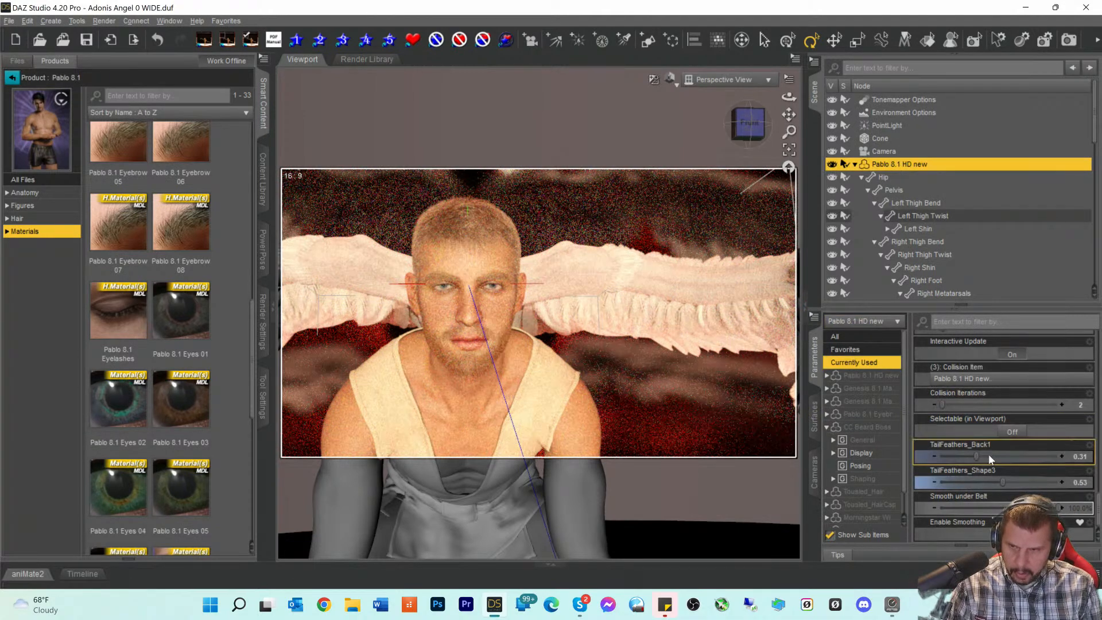
pyautogui.scroll(3, 1028, 459)
pyautogui.scroll(6, 1028, 462)
pyautogui.scroll(5, 1029, 463)
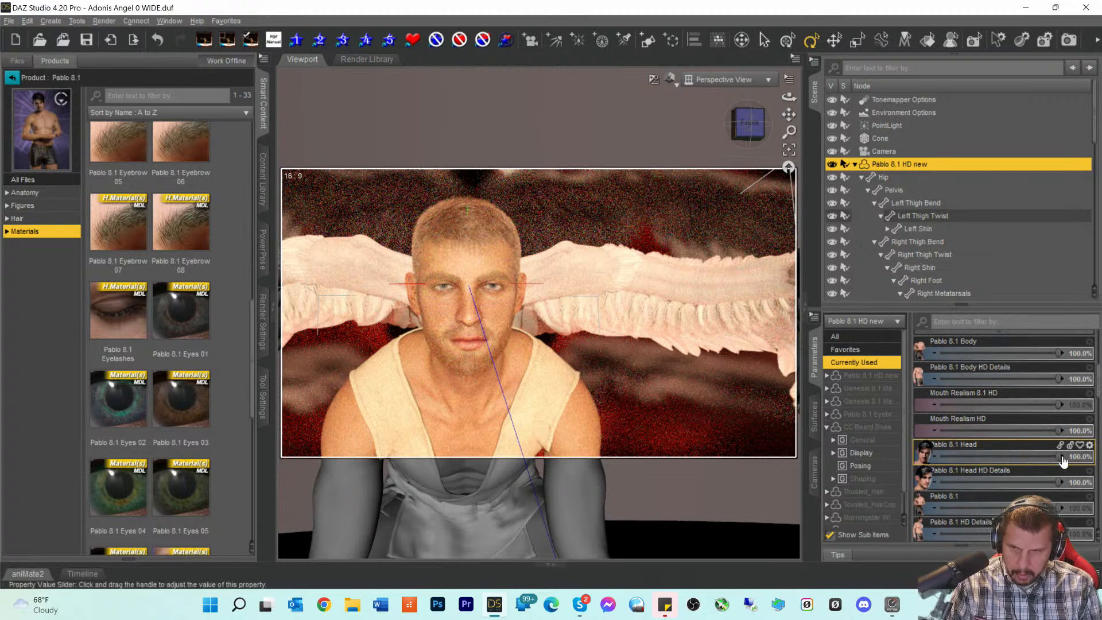
# - Try Pablo 8.1 Head values between 62% and 99%, settling at 90.2%
pyautogui.moveTo(1031, 456); pyautogui.dragTo(1030, 456)
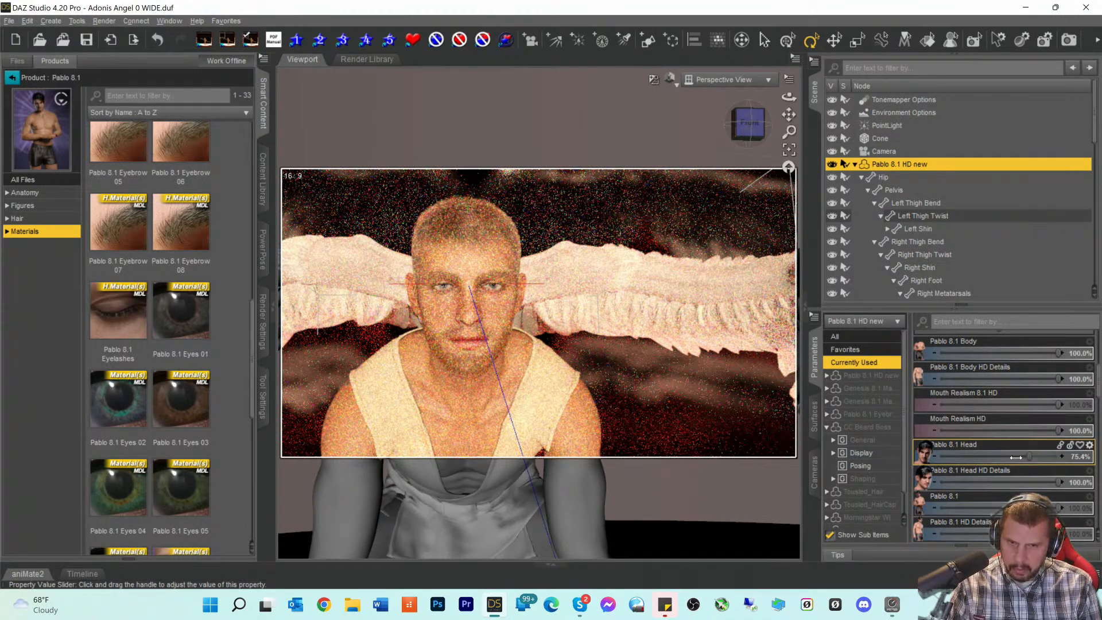
pyautogui.moveTo(1030, 456); pyautogui.dragTo(1012, 458)
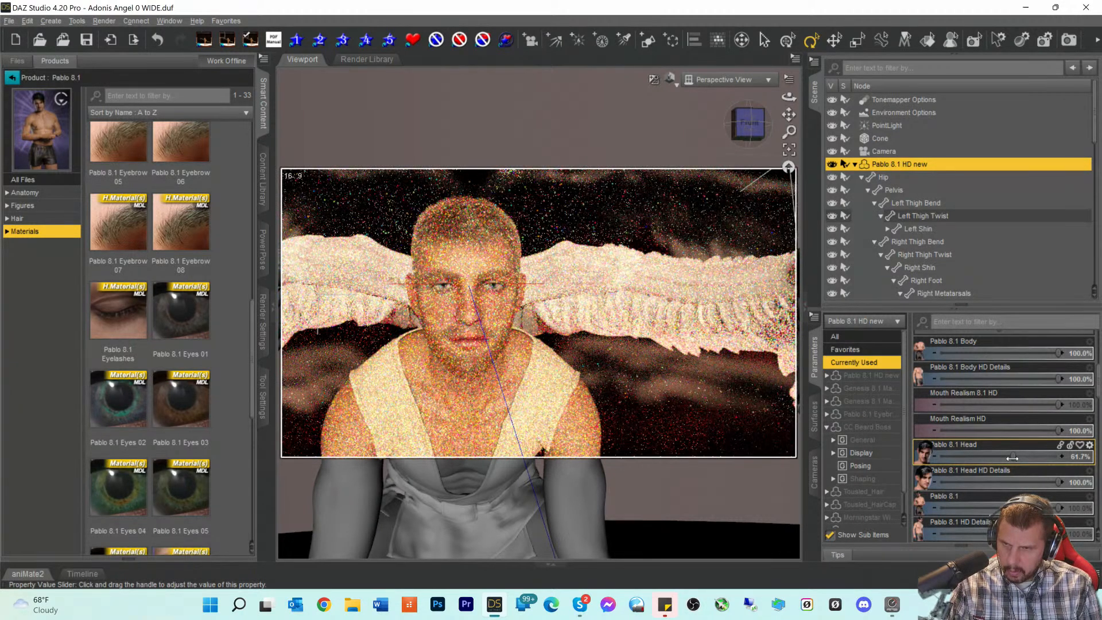
pyautogui.moveTo(1012, 458); pyautogui.dragTo(1054, 457)
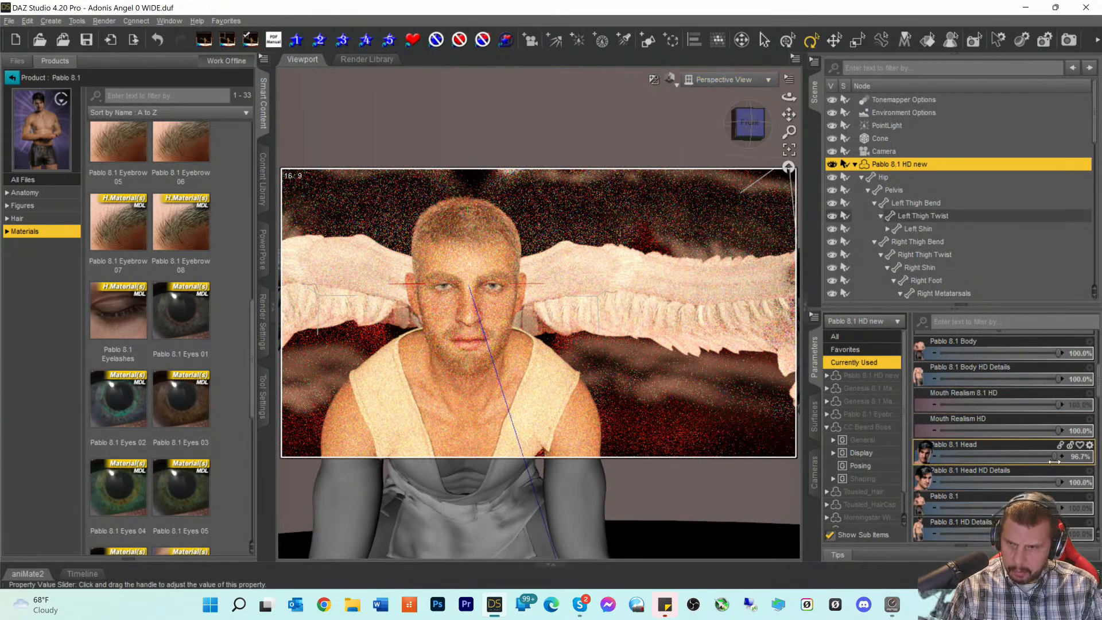
pyautogui.moveTo(1055, 461)
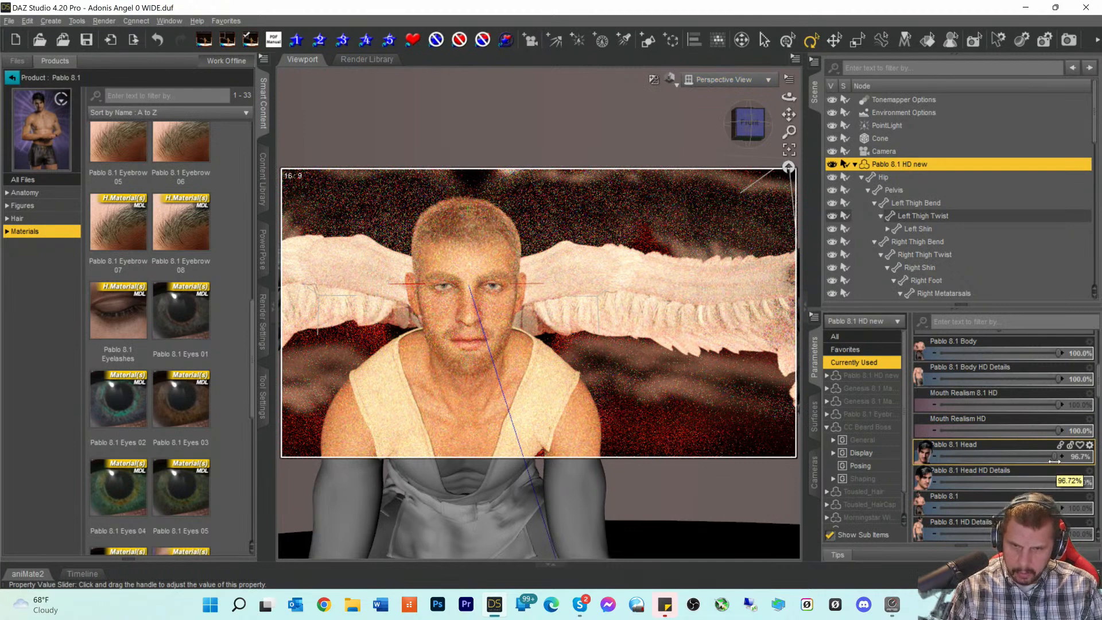
pyautogui.moveTo(1056, 457); pyautogui.dragTo(1053, 457)
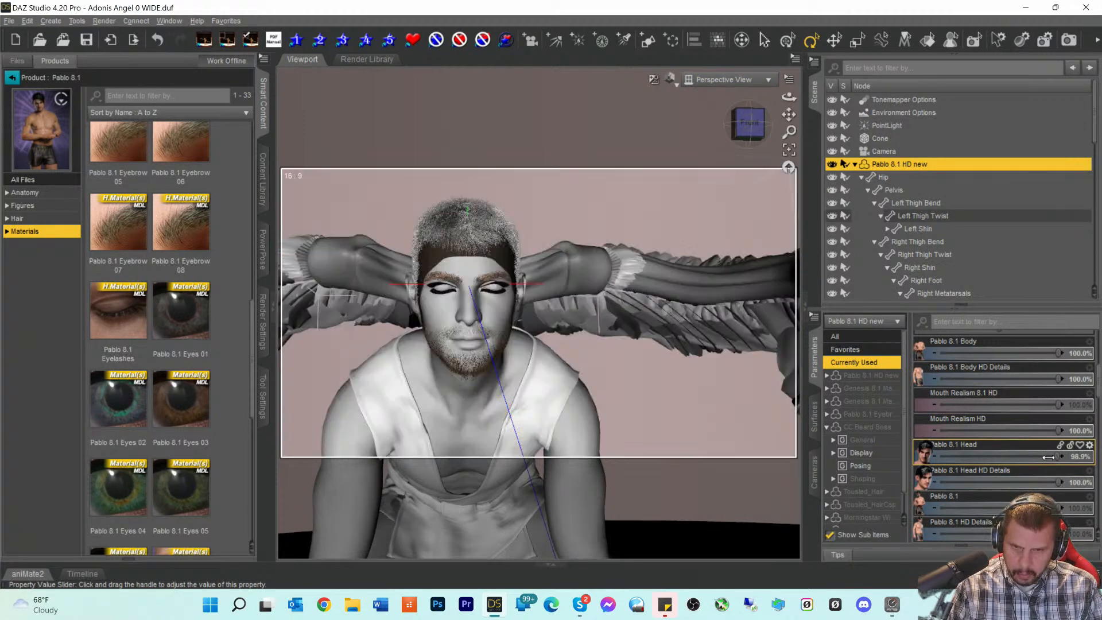
pyautogui.moveTo(1046, 457); pyautogui.dragTo(1042, 457)
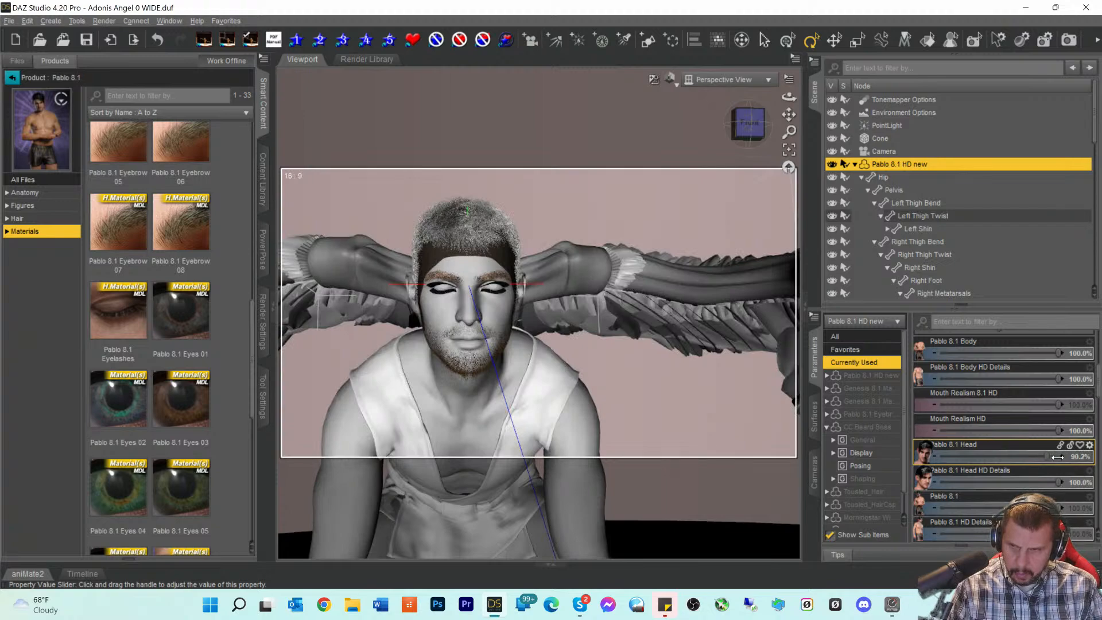
pyautogui.moveTo(1069, 458)
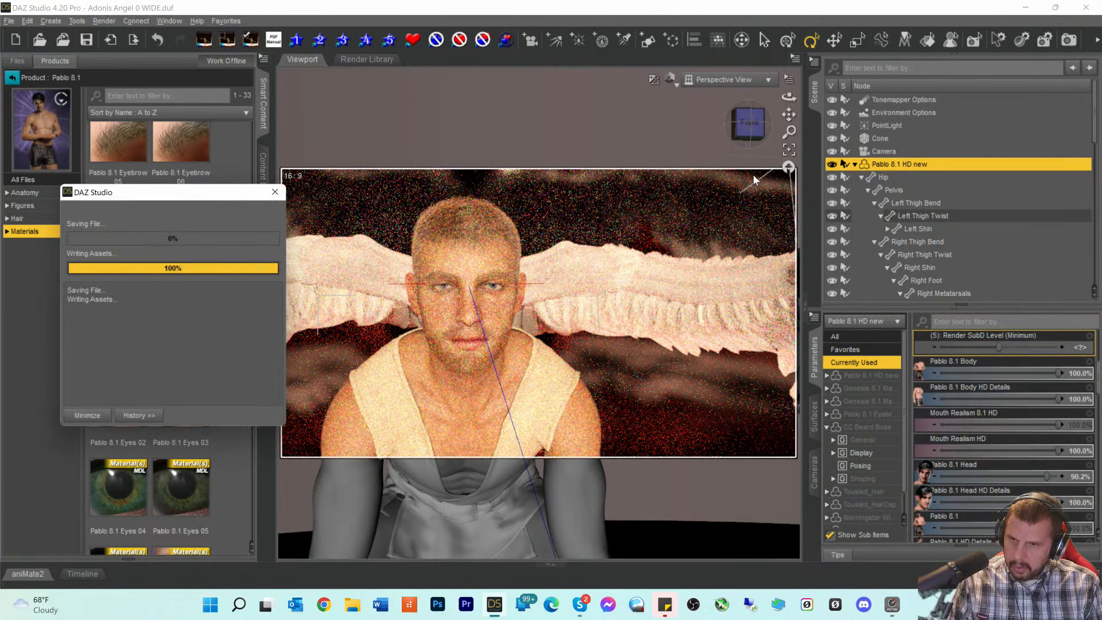
# - Look through the scene Camera in the viewport
pyautogui.click(728, 80)
pyautogui.click(697, 187)
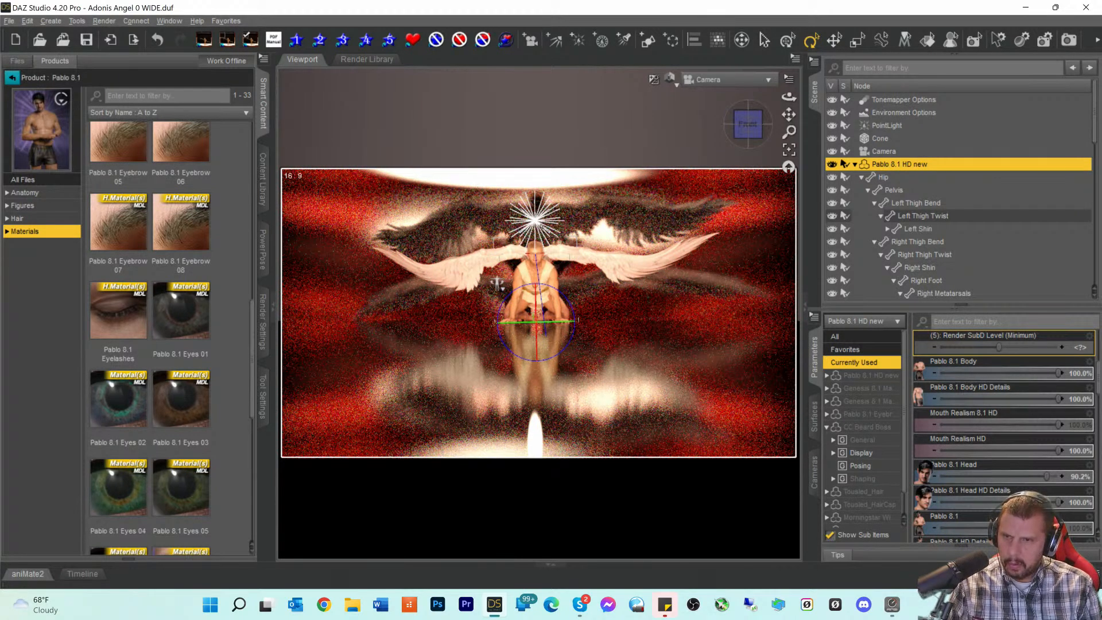
# - Set the PointLight's X Translate to 0
pyautogui.click(537, 224)
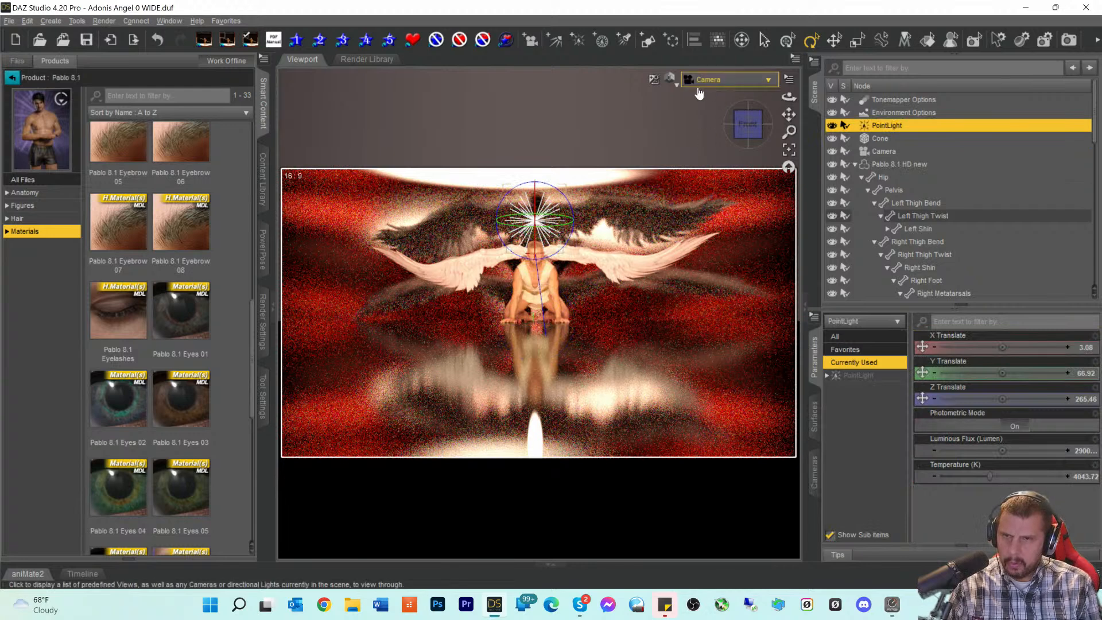
pyautogui.click(670, 79)
pyautogui.click(584, 105)
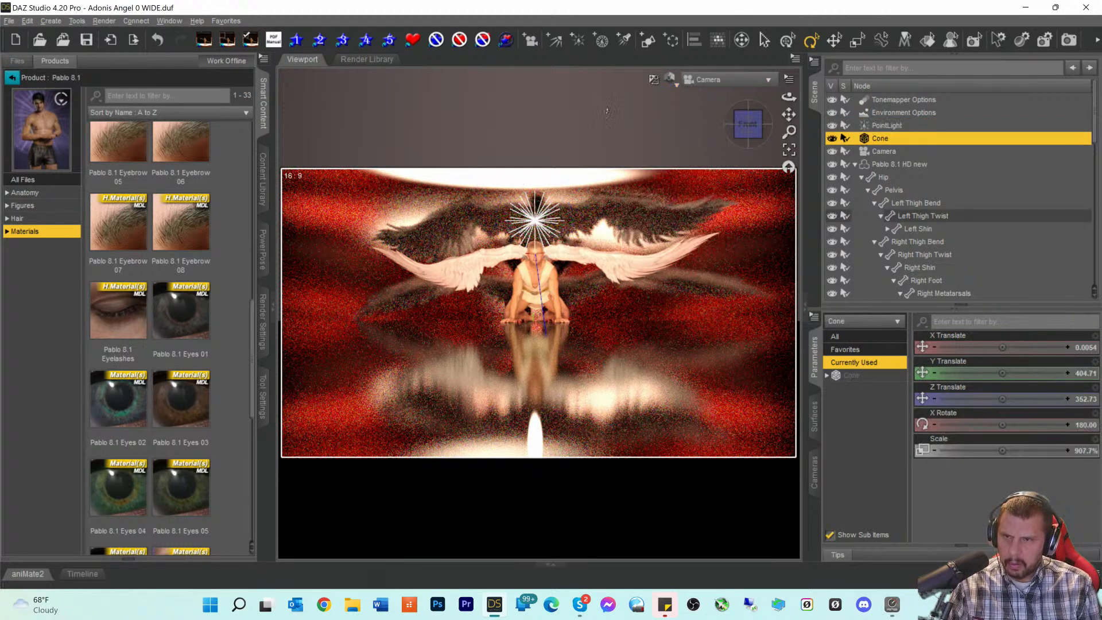
pyautogui.click(878, 127)
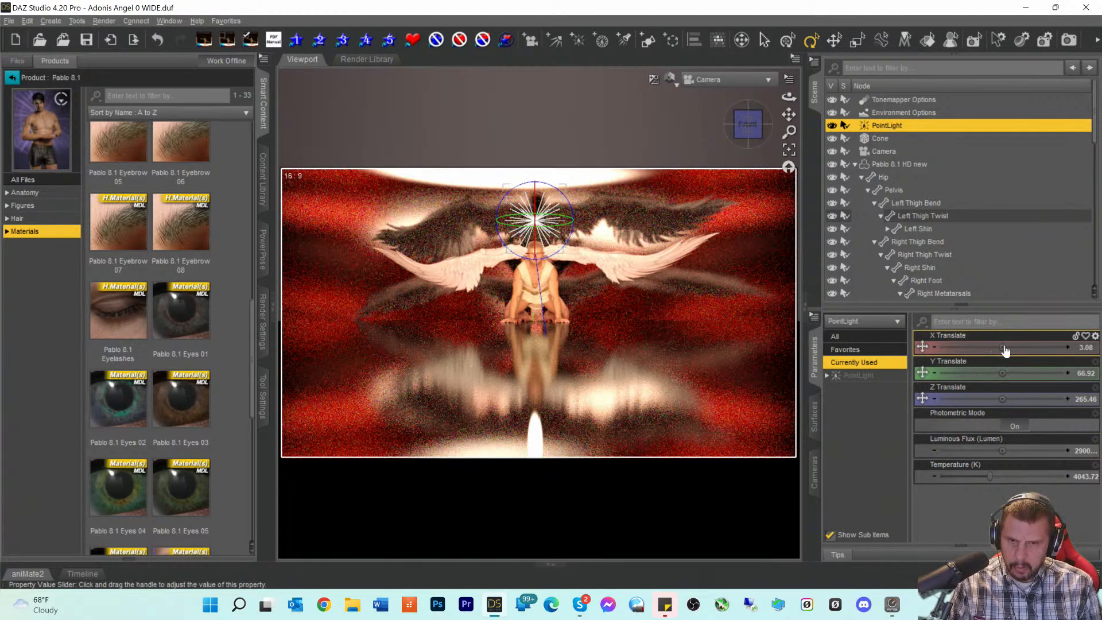
pyautogui.moveTo(1002, 347)
pyautogui.mouseDown()
pyautogui.moveTo(1018, 347)
pyautogui.moveTo(983, 347)
pyautogui.mouseUp()
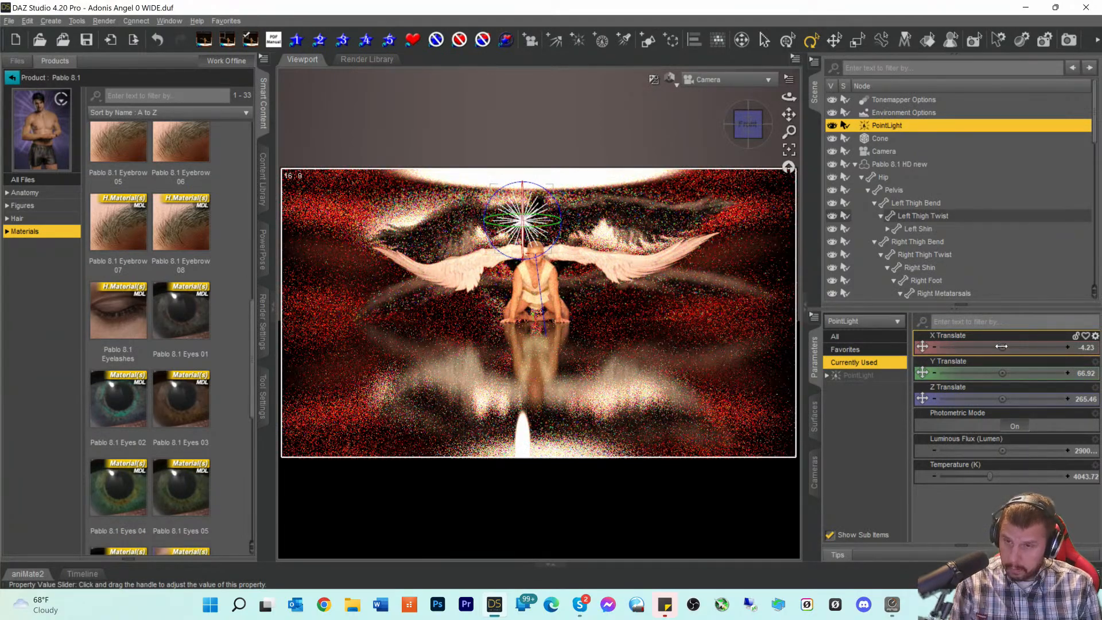
pyautogui.moveTo(1002, 346); pyautogui.dragTo(1002, 346)
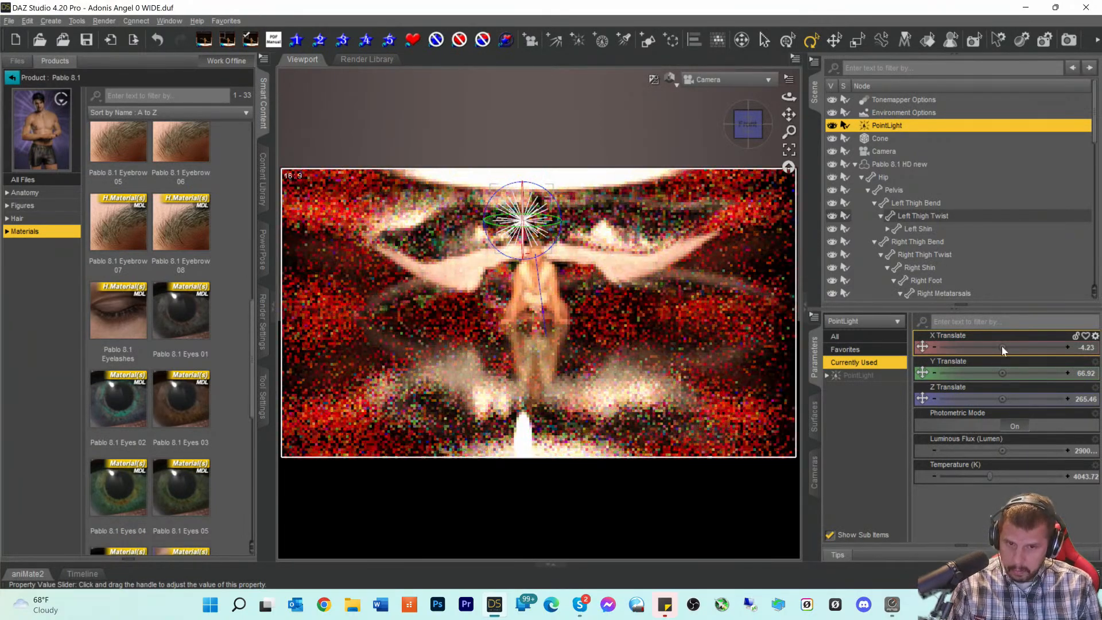
pyautogui.click(1071, 354)
pyautogui.write('0')
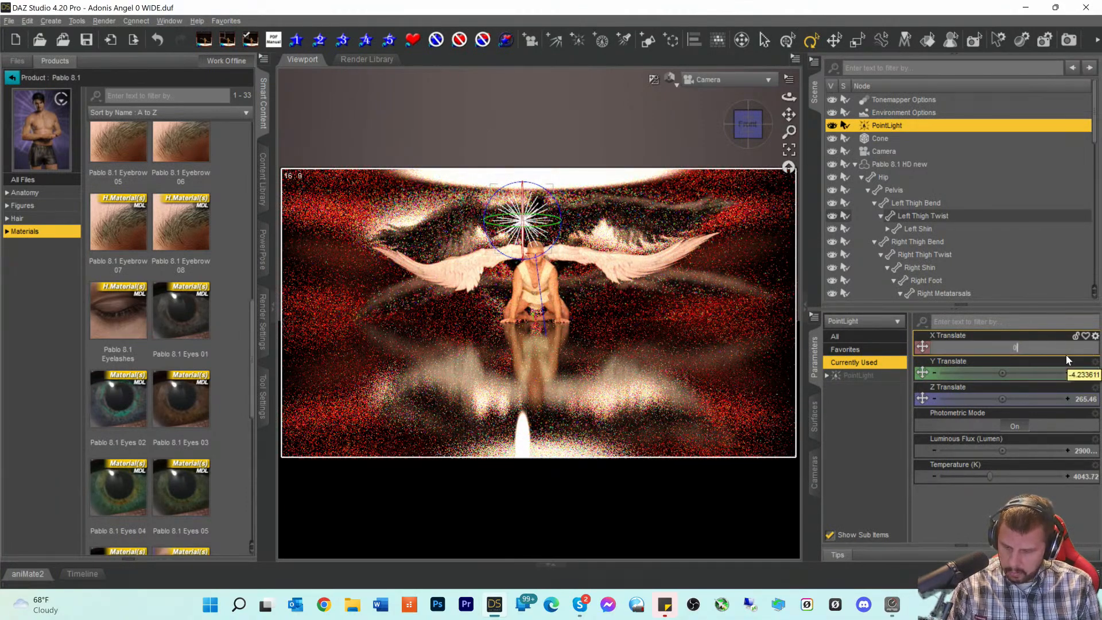
pyautogui.press('Return')
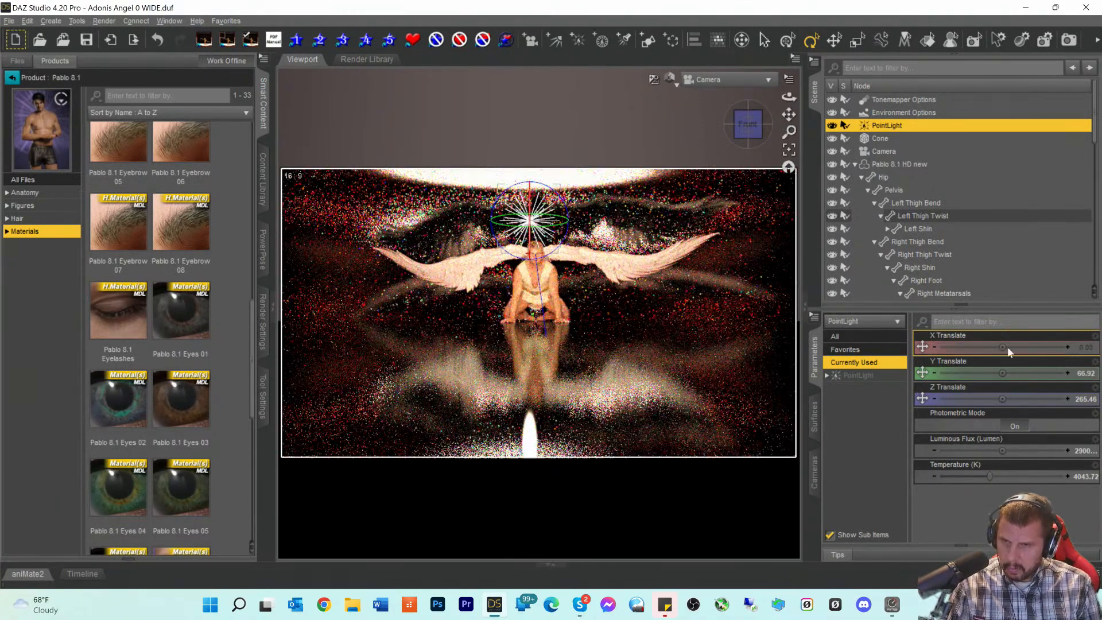
# - Set the Cone's X Translate to 0
pyautogui.click(881, 139)
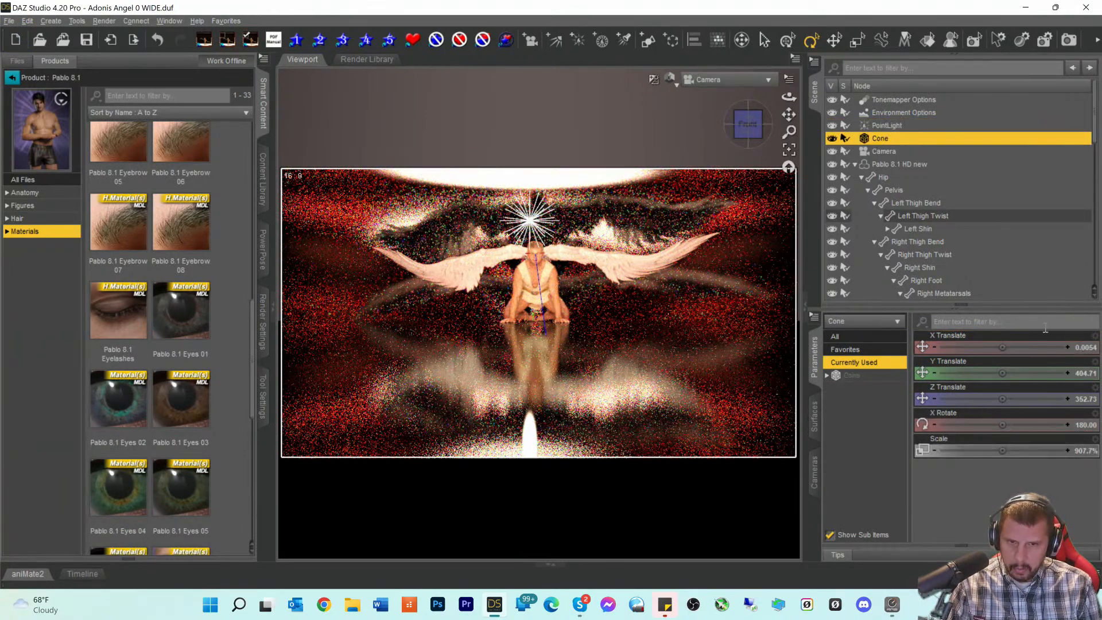
pyautogui.click(1083, 349)
pyautogui.write('0')
pyautogui.press('Return')
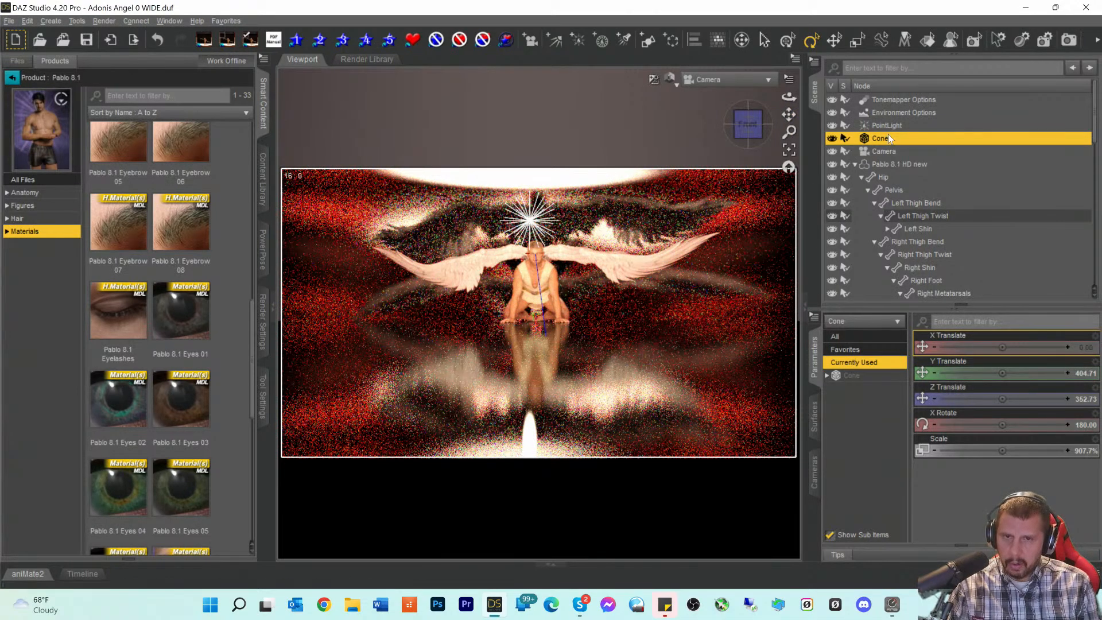
# - Set the Pablo 8.1 HD new figure's X Translate to 0
pyautogui.click(872, 164)
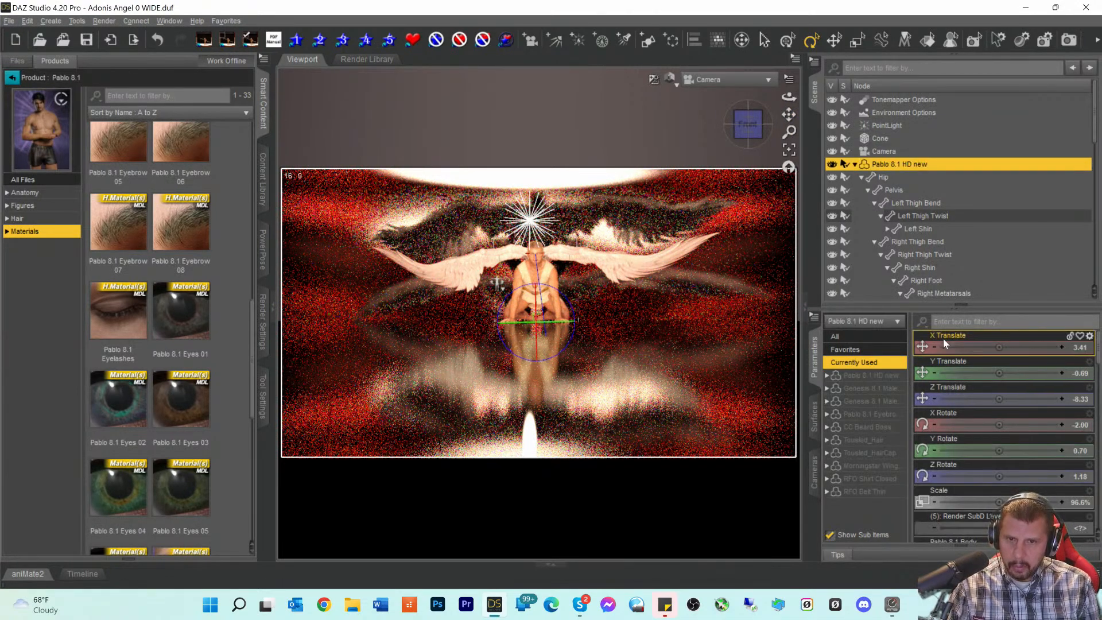
pyautogui.click(1079, 350)
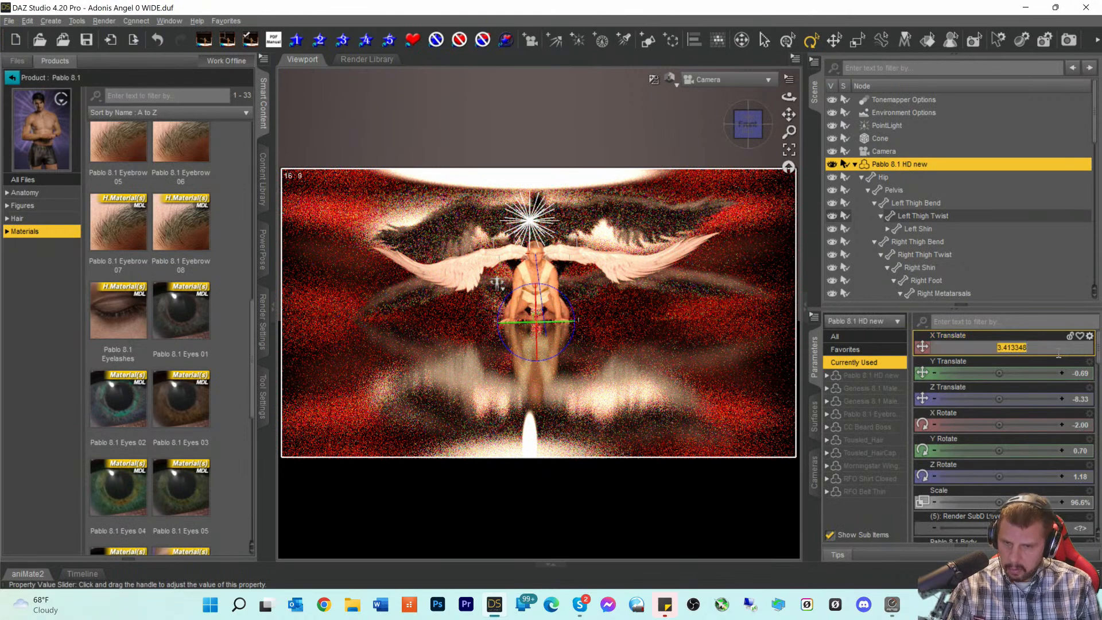
pyautogui.write('0')
pyautogui.press('Return')
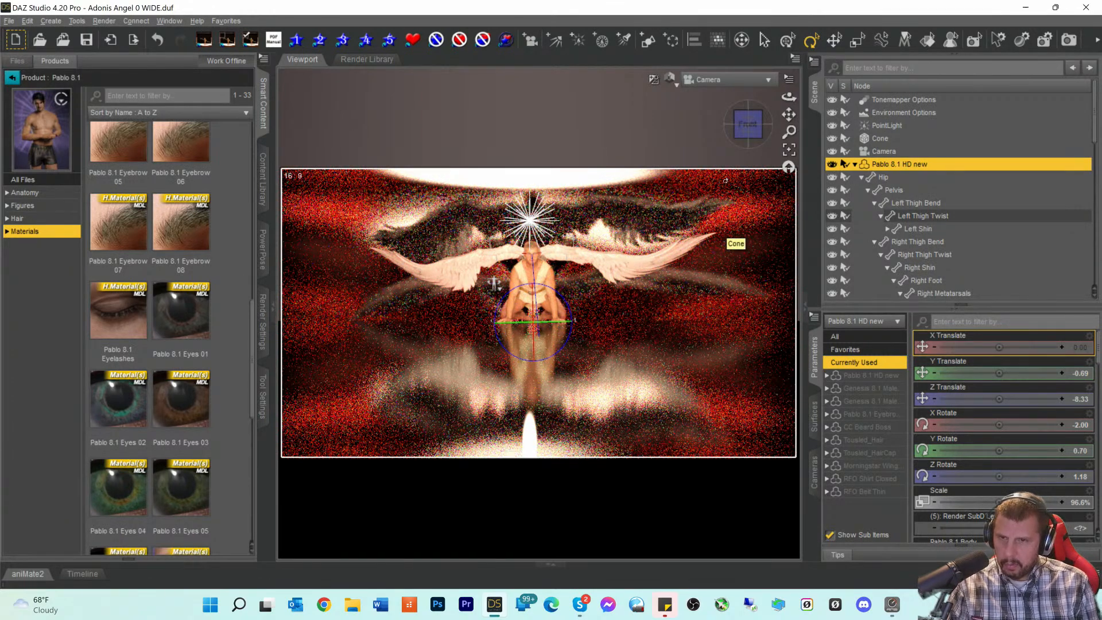
# - Select the scene Camera and set its X Translate to 0
pyautogui.click(717, 80)
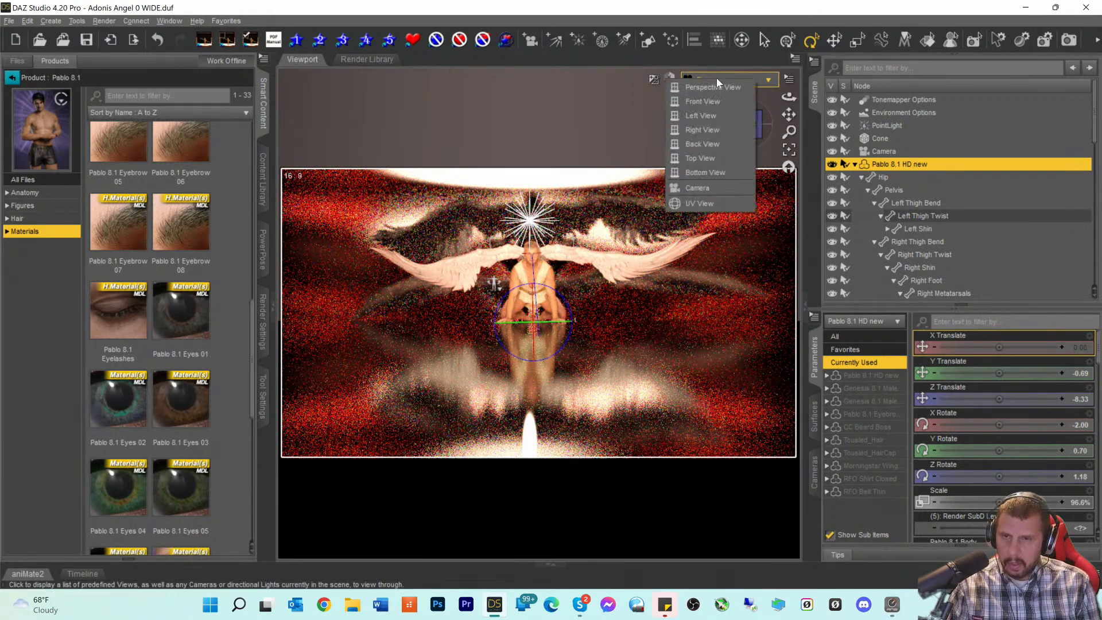
pyautogui.click(436, 85)
pyautogui.click(897, 140)
pyautogui.click(887, 151)
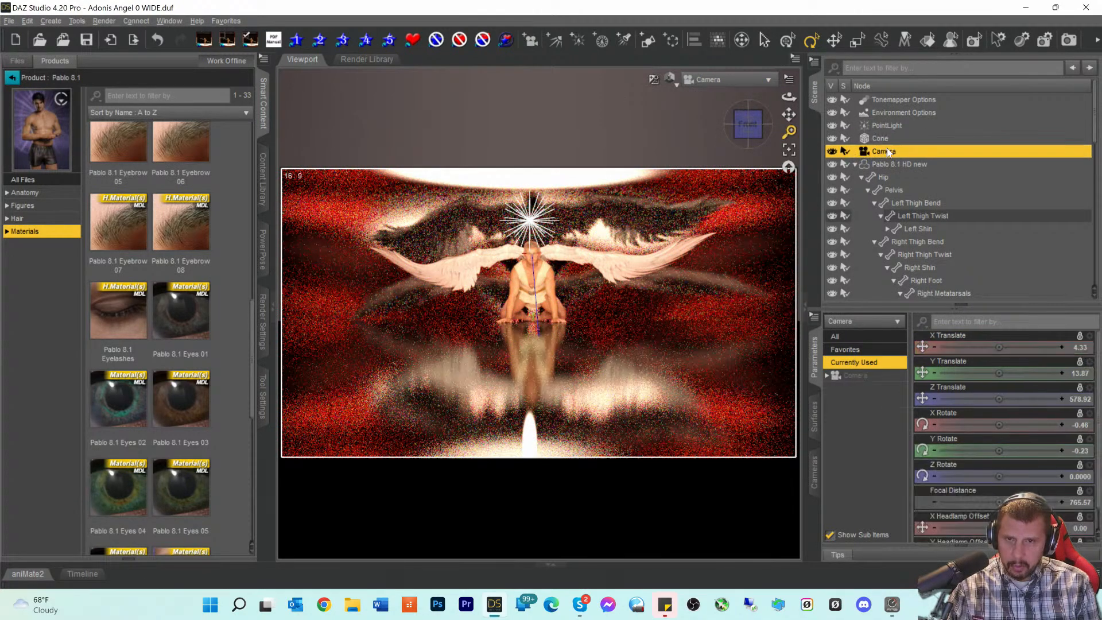
pyautogui.click(1082, 349)
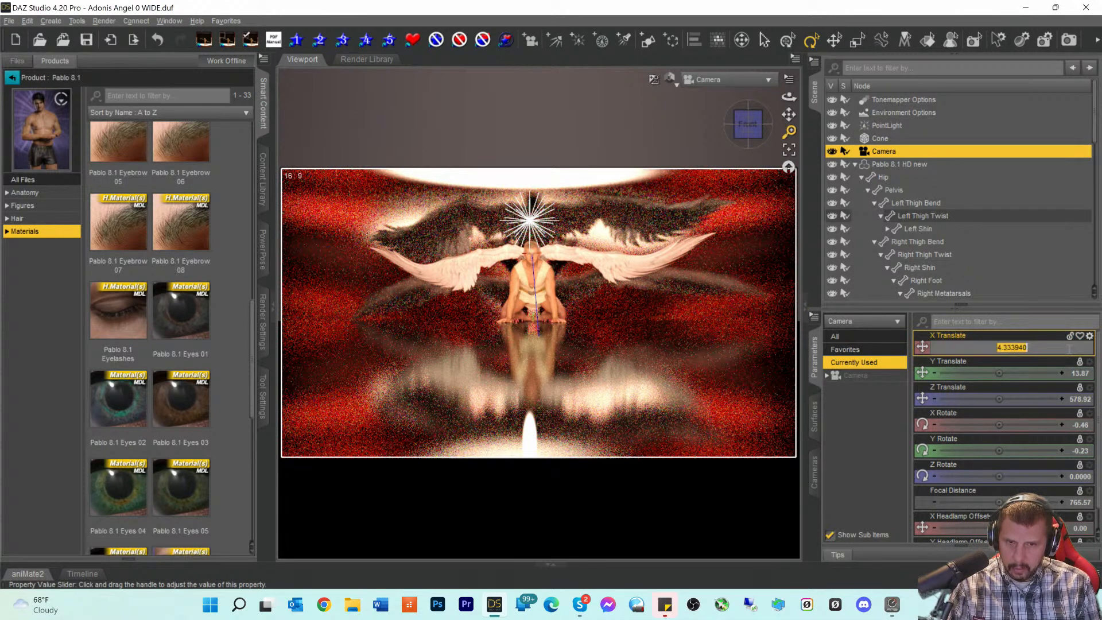
pyautogui.write('0')
pyautogui.press('Return')
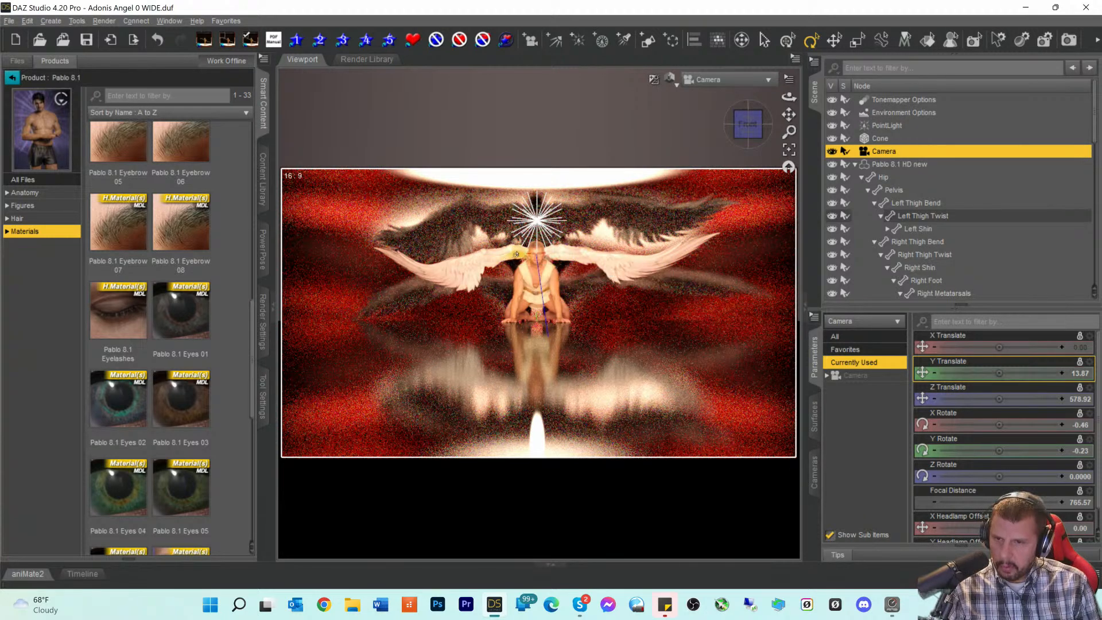
# - Readjust the rWing2 bone's UpDown and FrontBack angles, then select Morningstar Wings G8M
pyautogui.click(513, 255)
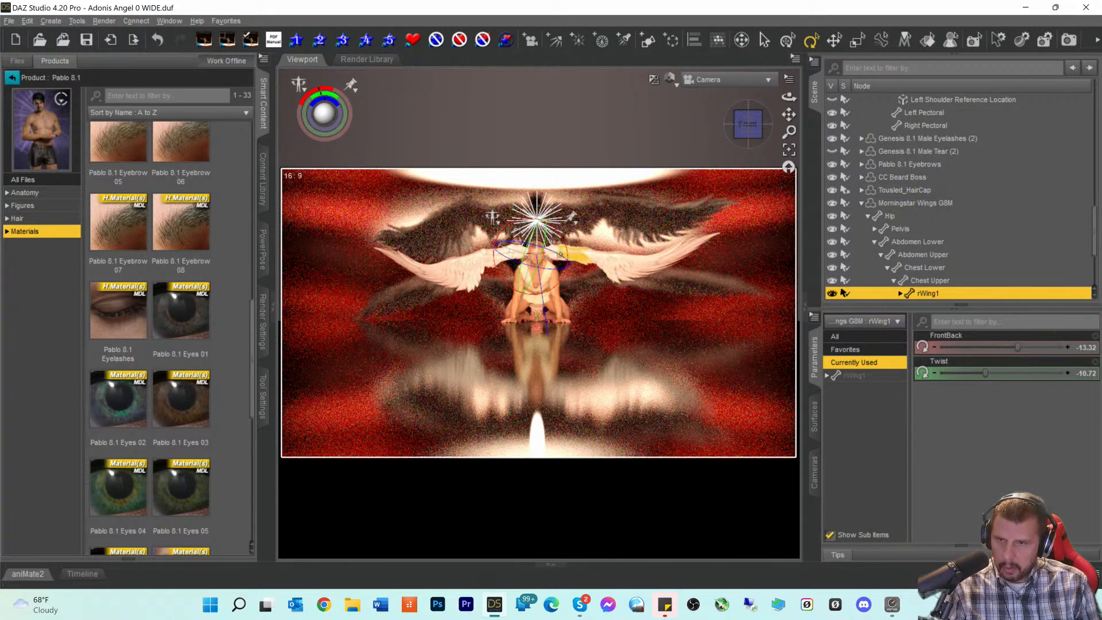
pyautogui.click(571, 255)
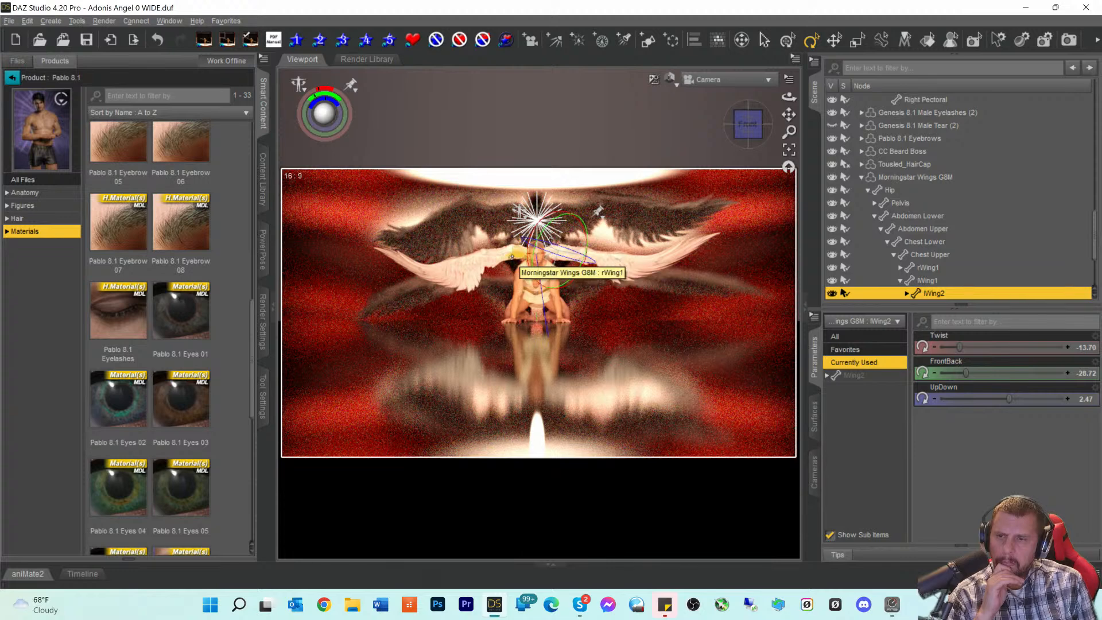
pyautogui.click(505, 255)
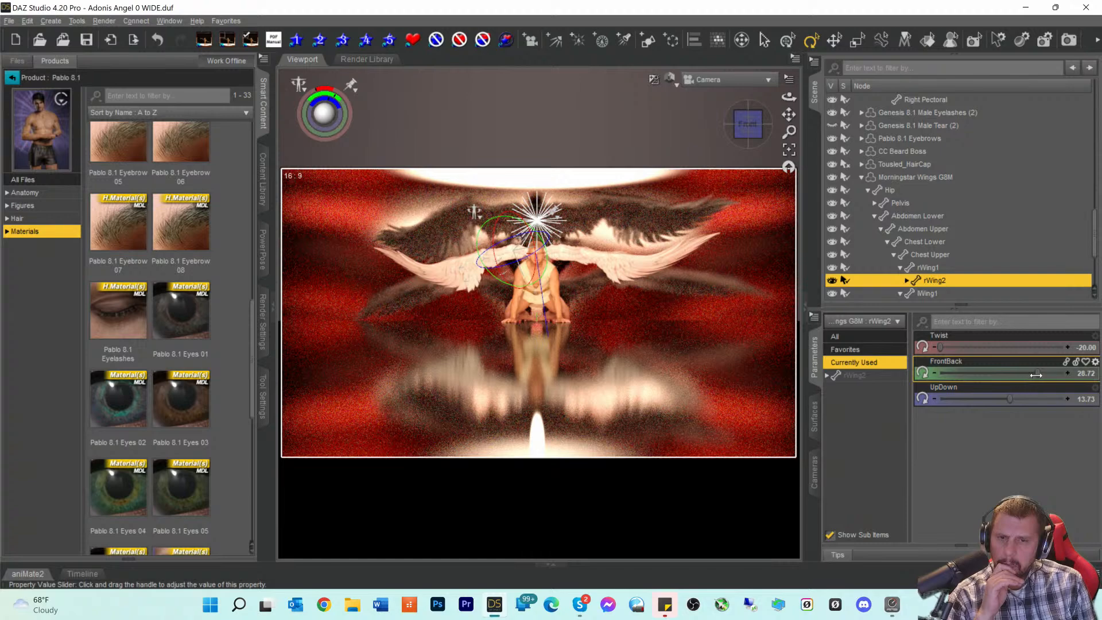
pyautogui.moveTo(1009, 398); pyautogui.dragTo(1009, 398)
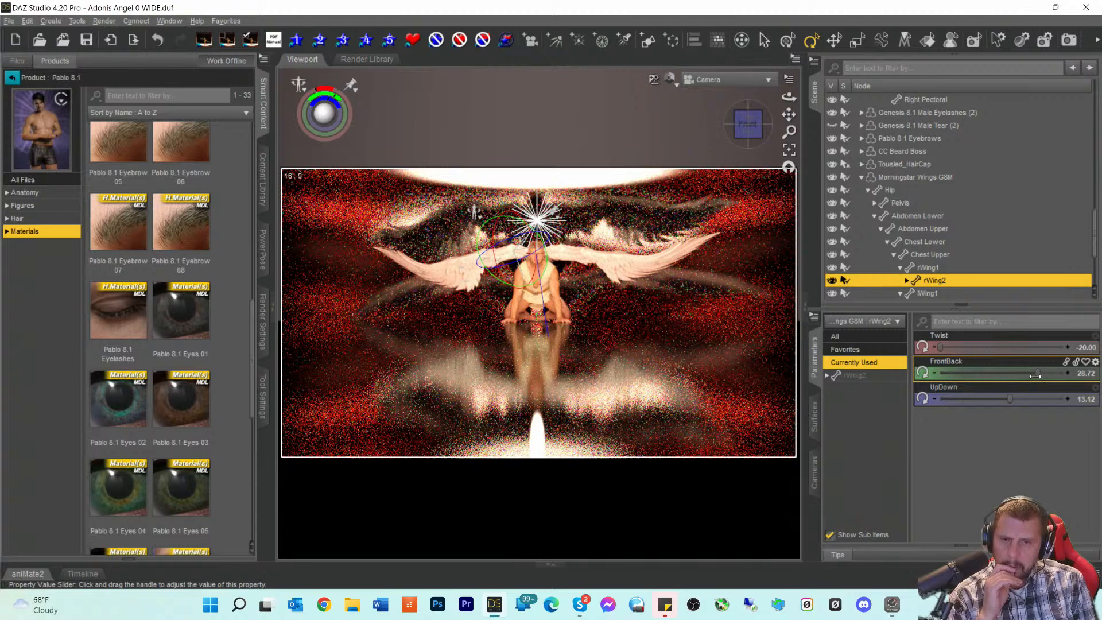
pyautogui.moveTo(1035, 376)
pyautogui.moveTo(1035, 376); pyautogui.dragTo(1029, 376)
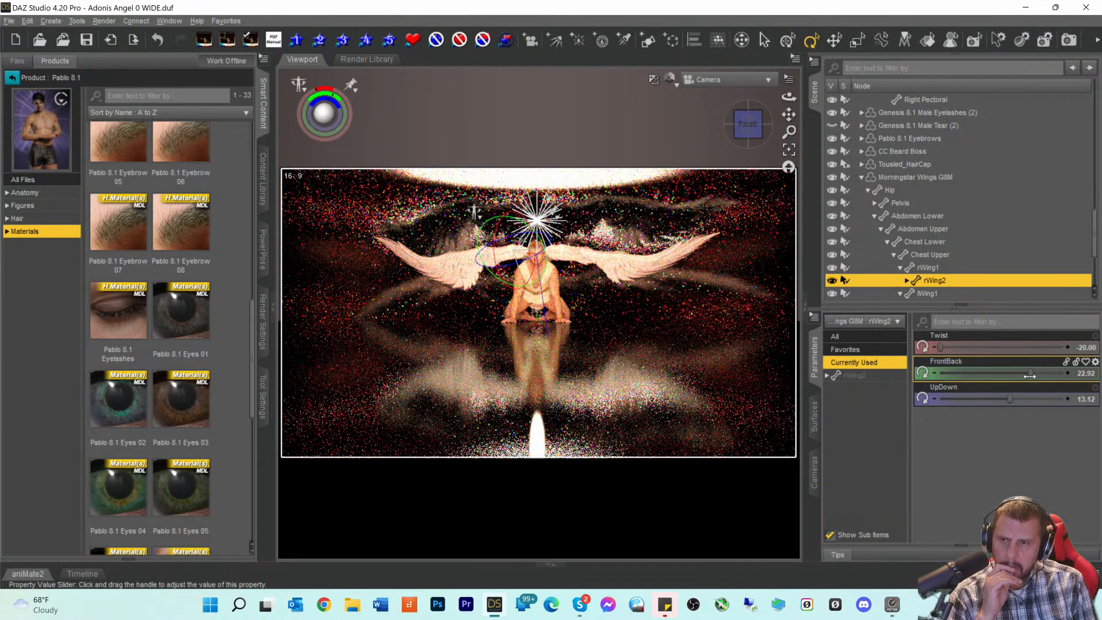
pyautogui.moveTo(1030, 376); pyautogui.dragTo(1036, 376)
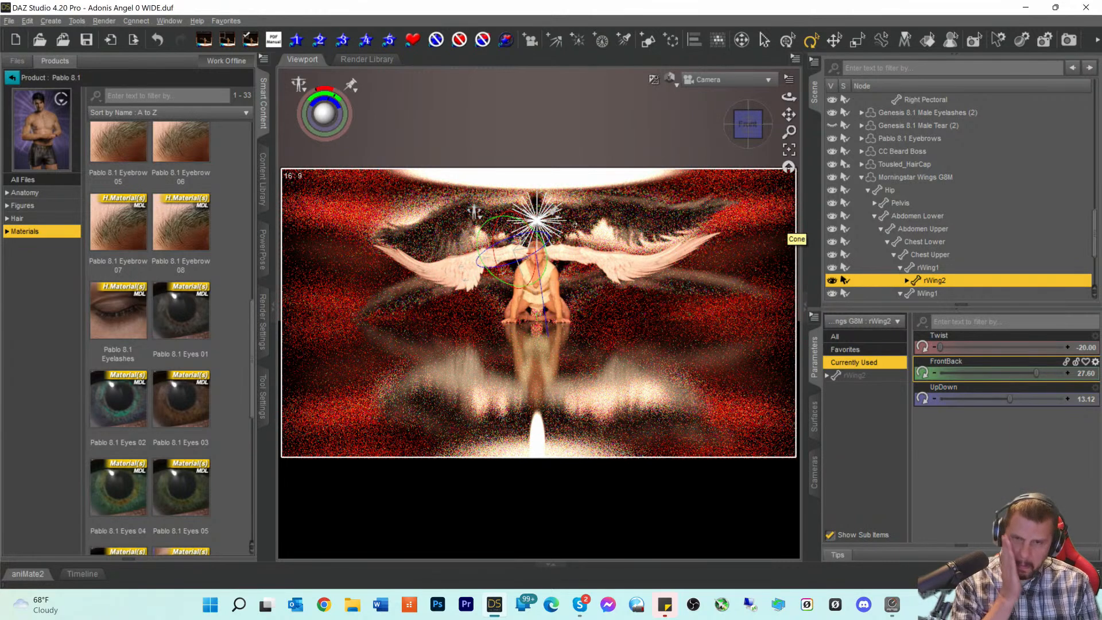
pyautogui.click(880, 177)
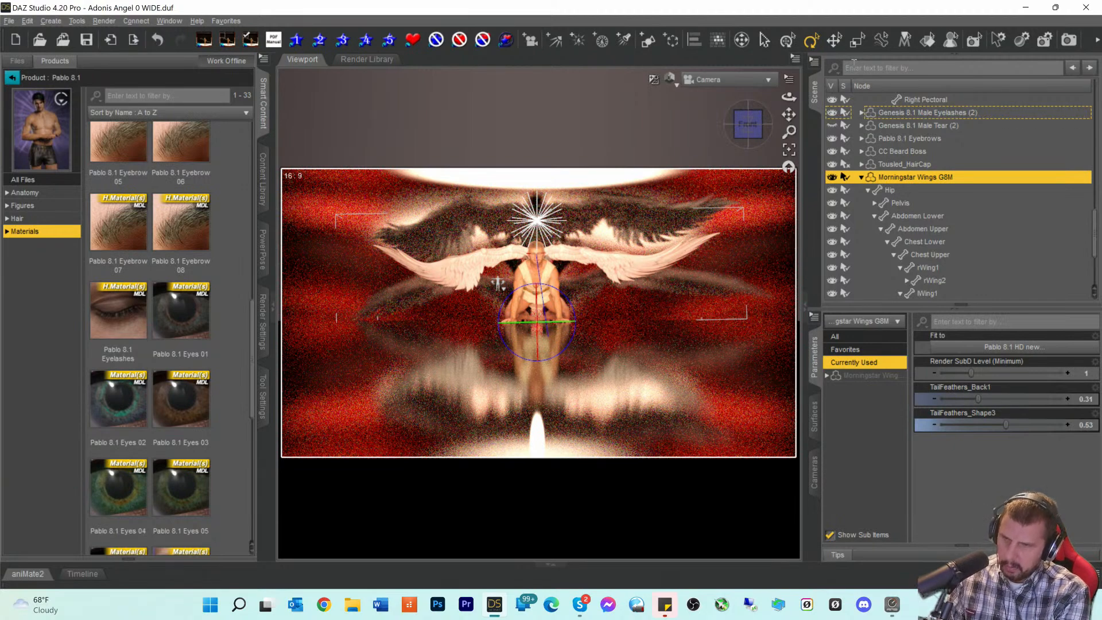
# - Switch the viewport draw style to Texture Shaded and bring up the Symmetry options for the wings
pyautogui.hotkey('alt', 'h')
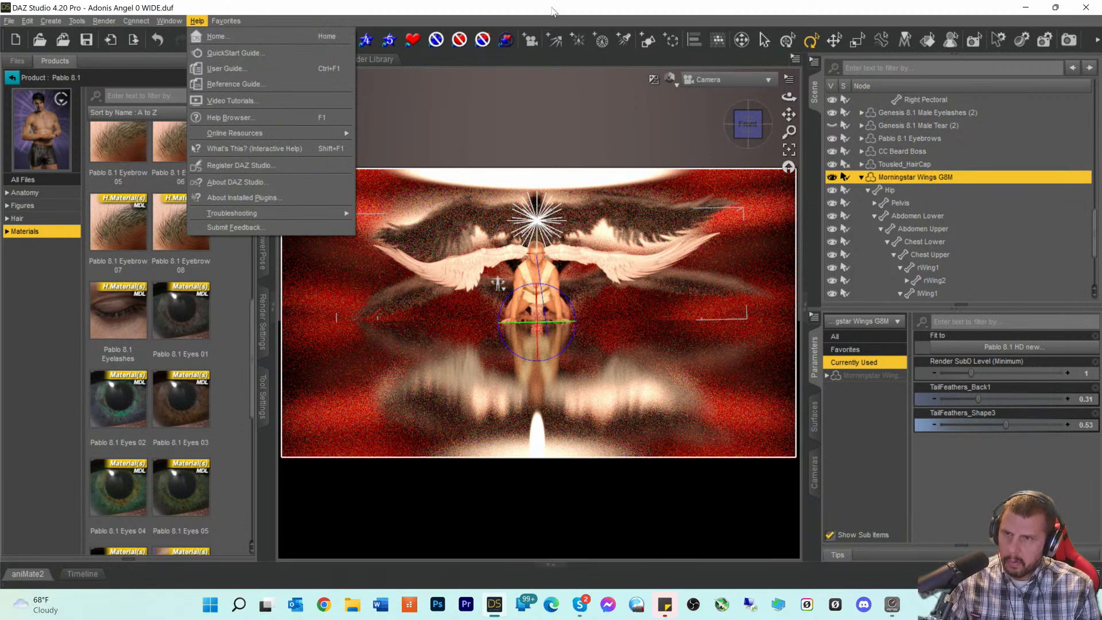
pyautogui.press('Escape')
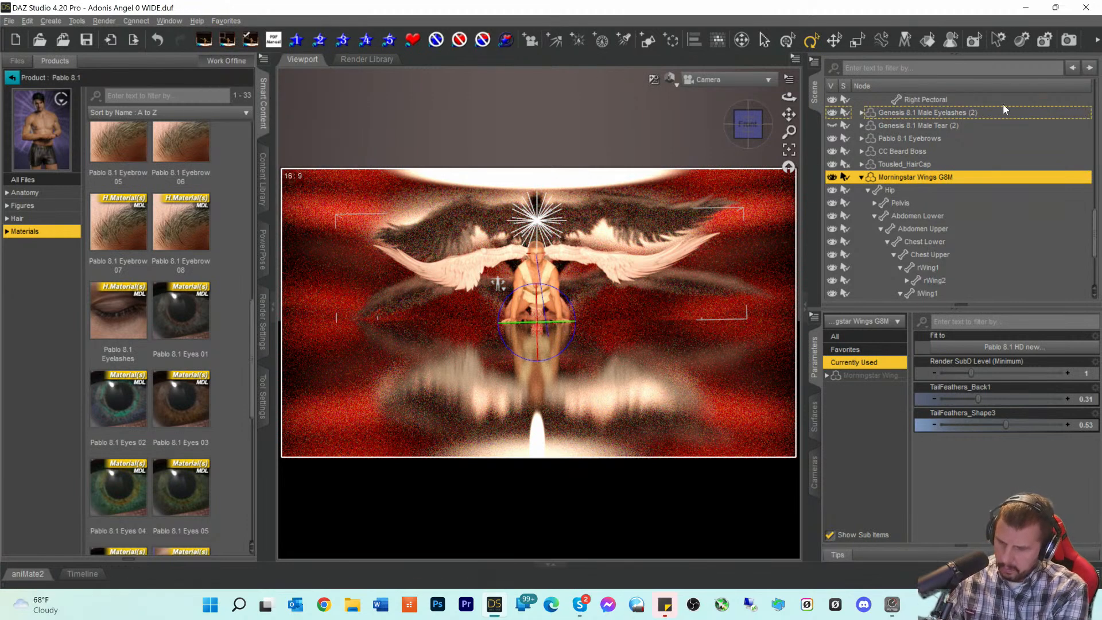
pyautogui.press('Down')
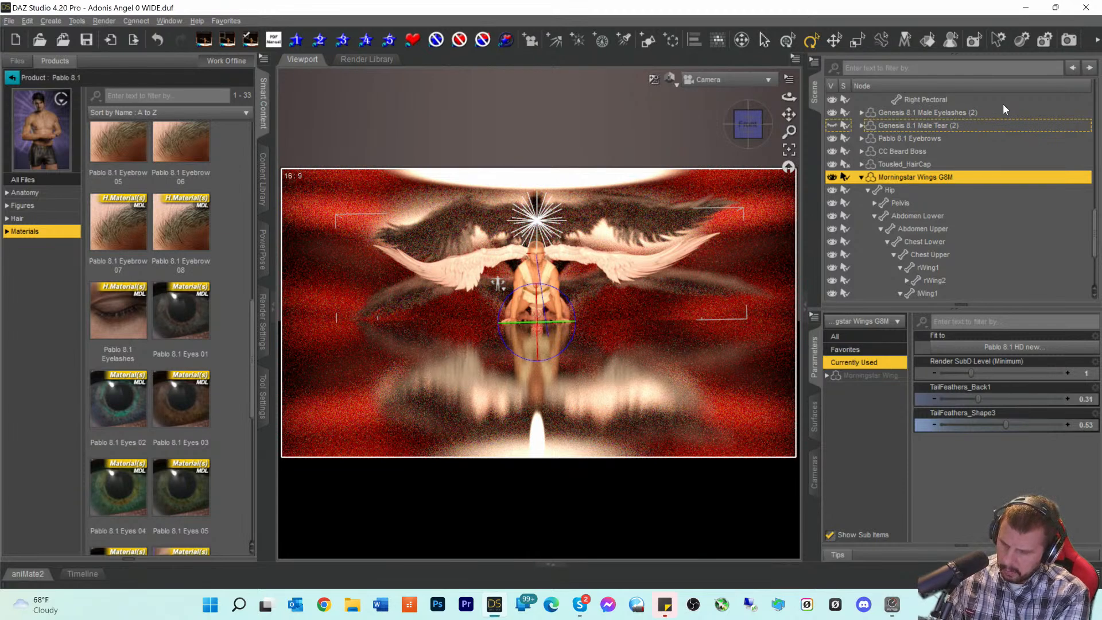
pyautogui.click(671, 79)
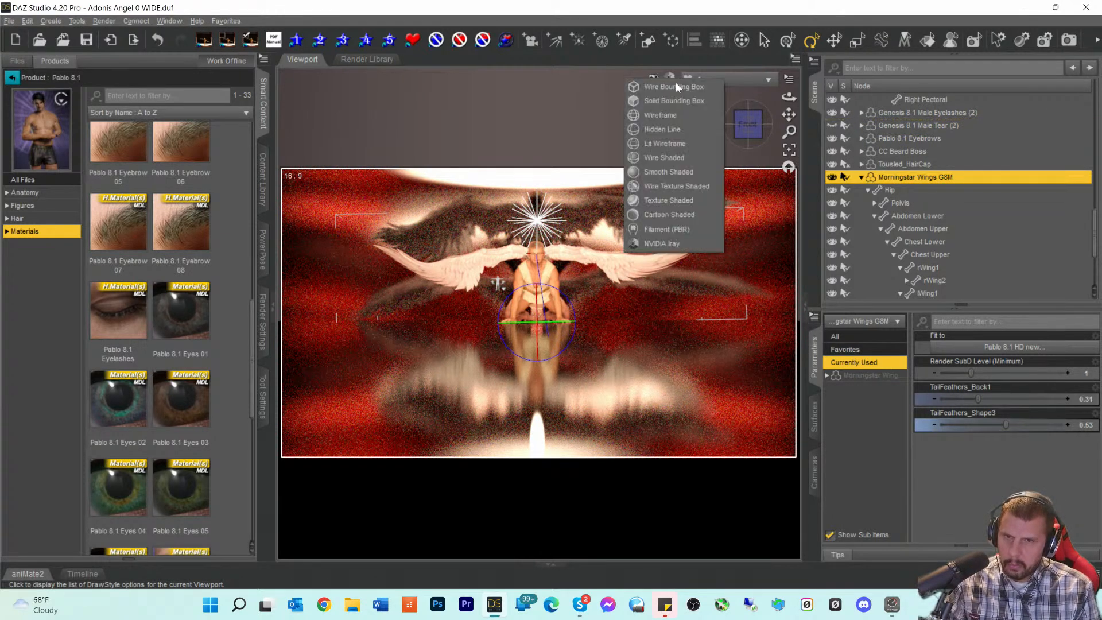
pyautogui.click(669, 200)
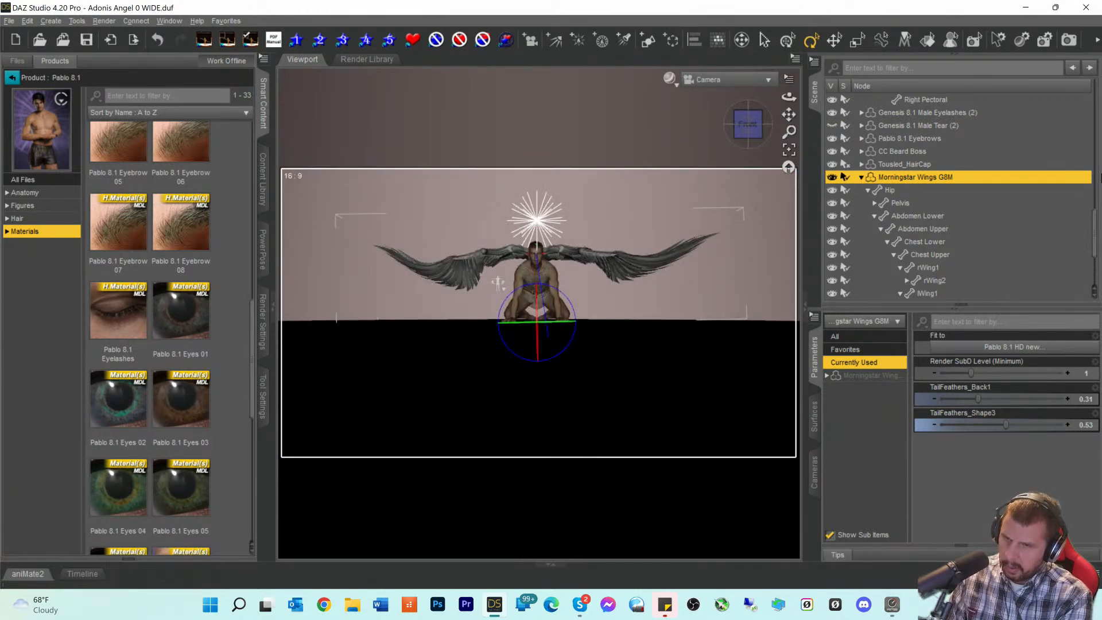
pyautogui.hotkey('shift', 'y')
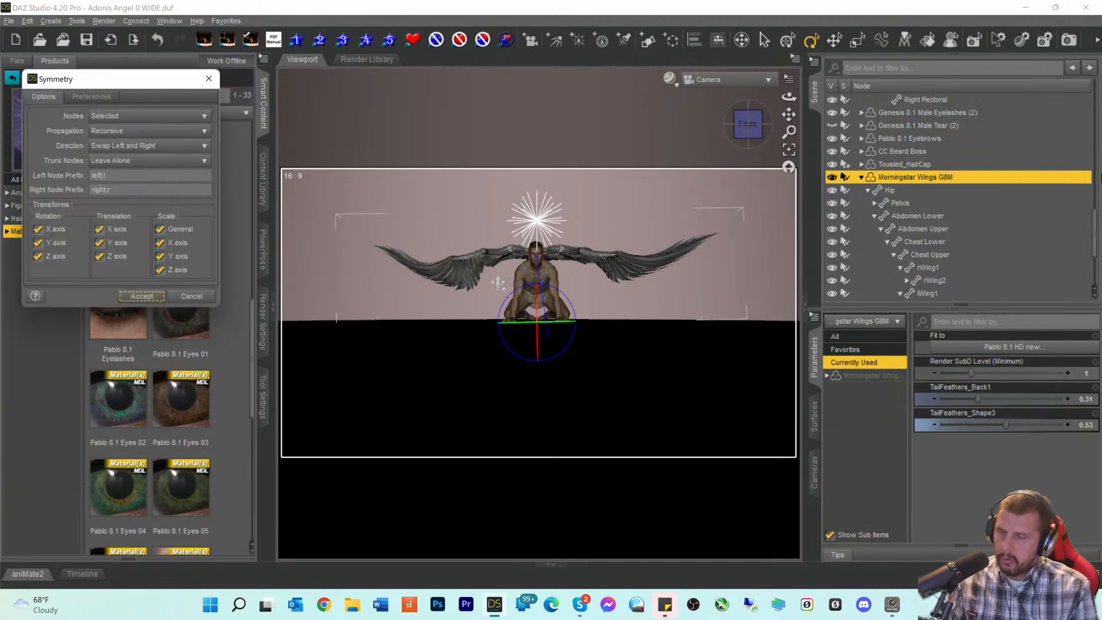
# - Move the Symmetry dialog aside and review its direction and node scope choices without changing them
pyautogui.moveTo(123, 87); pyautogui.dragTo(816, 202)
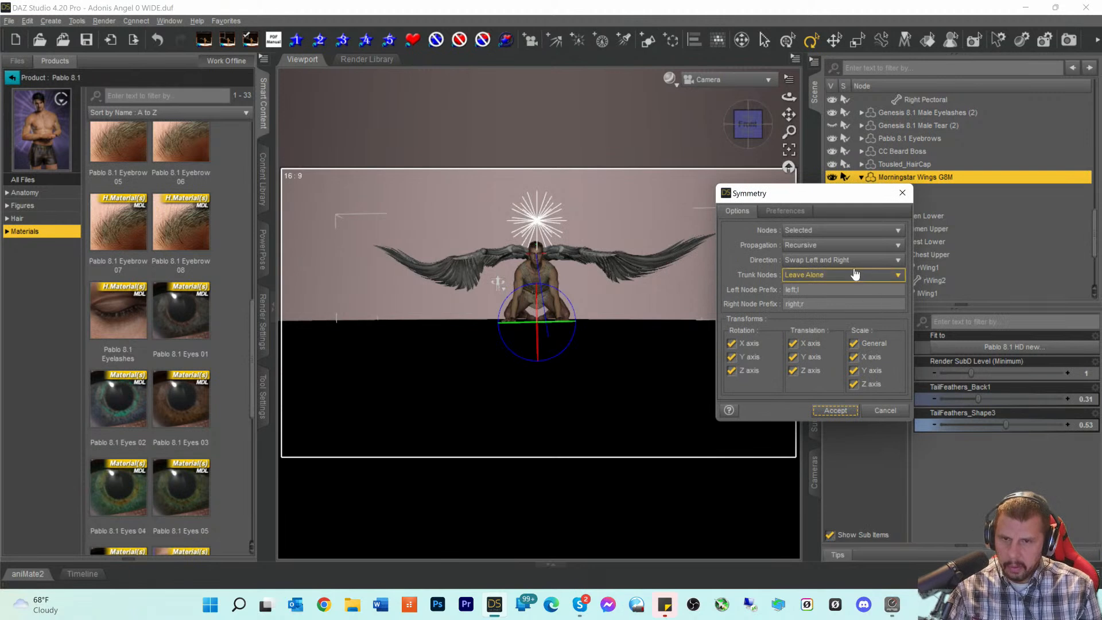
pyautogui.click(827, 267)
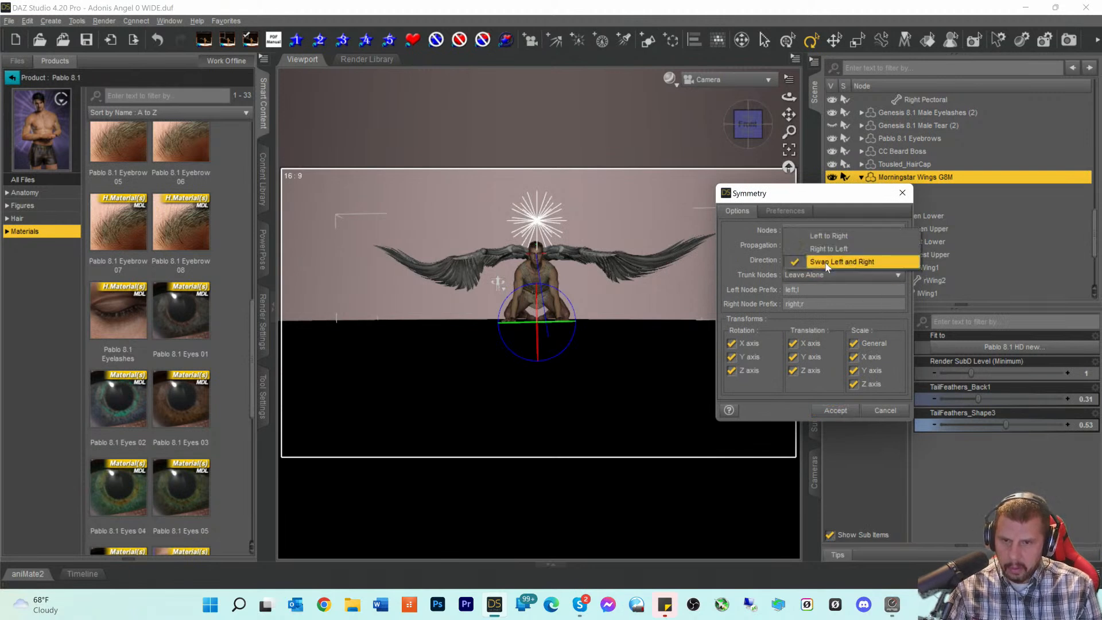
pyautogui.click(740, 261)
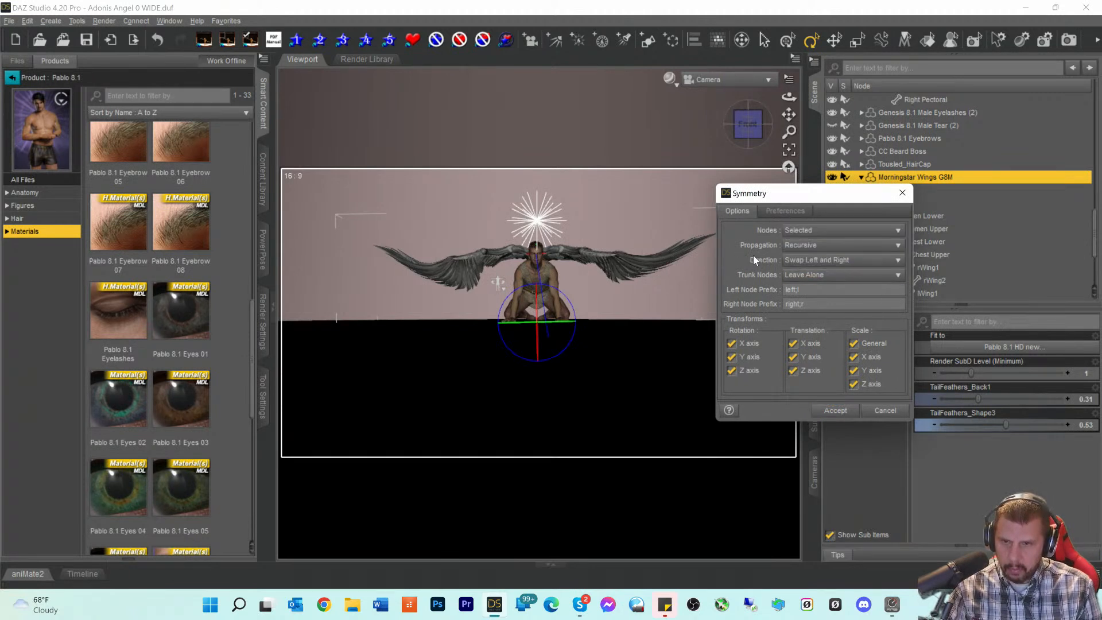
pyautogui.click(818, 262)
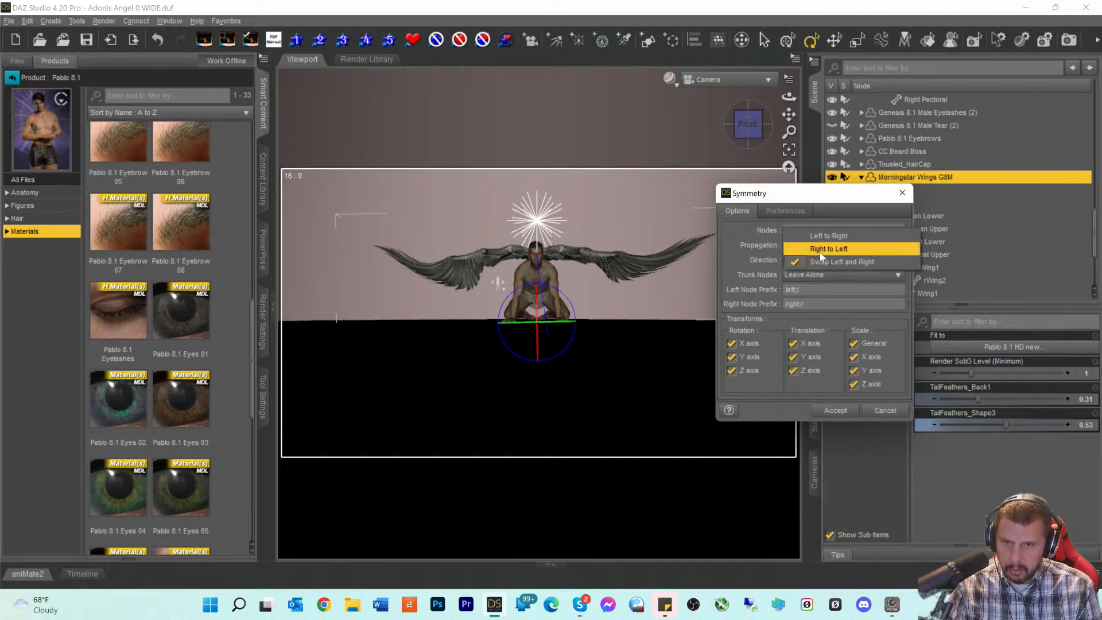
pyautogui.click(740, 251)
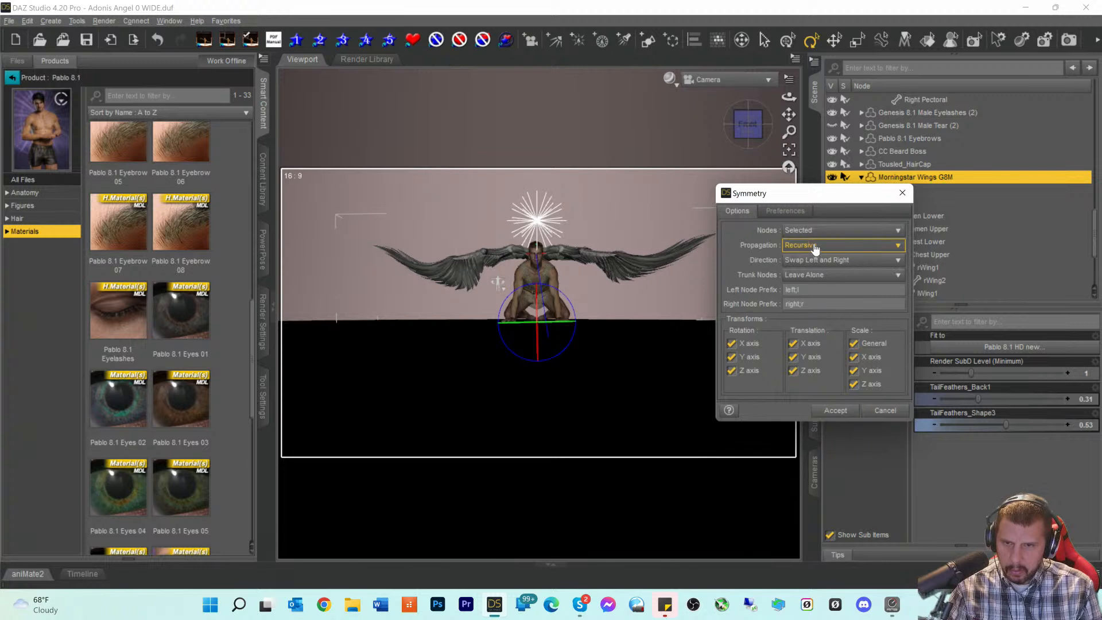
pyautogui.click(815, 231)
pyautogui.click(745, 242)
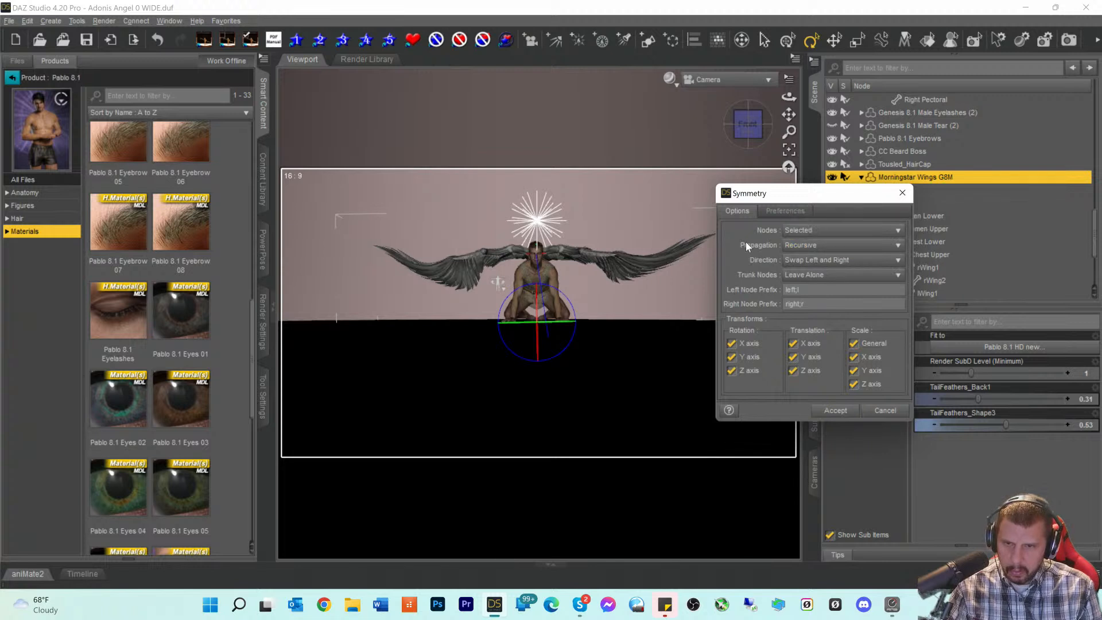
# - Apply Right to Left symmetry with Nodes Selected and trunk nodes set to Mirror Y and Z Rotations
pyautogui.click(806, 261)
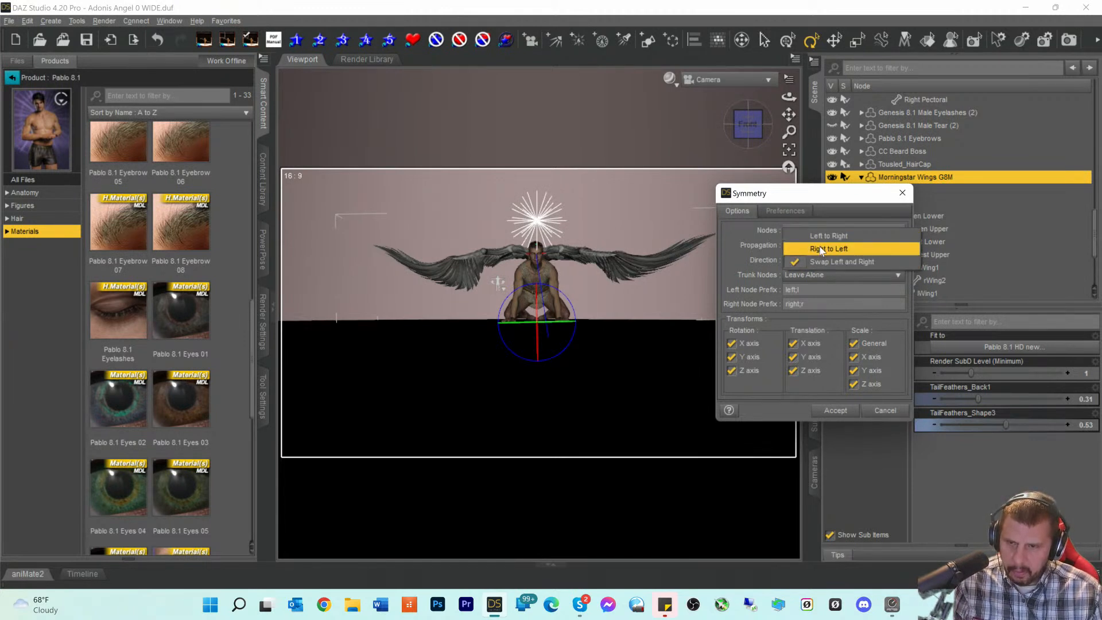
pyautogui.click(821, 249)
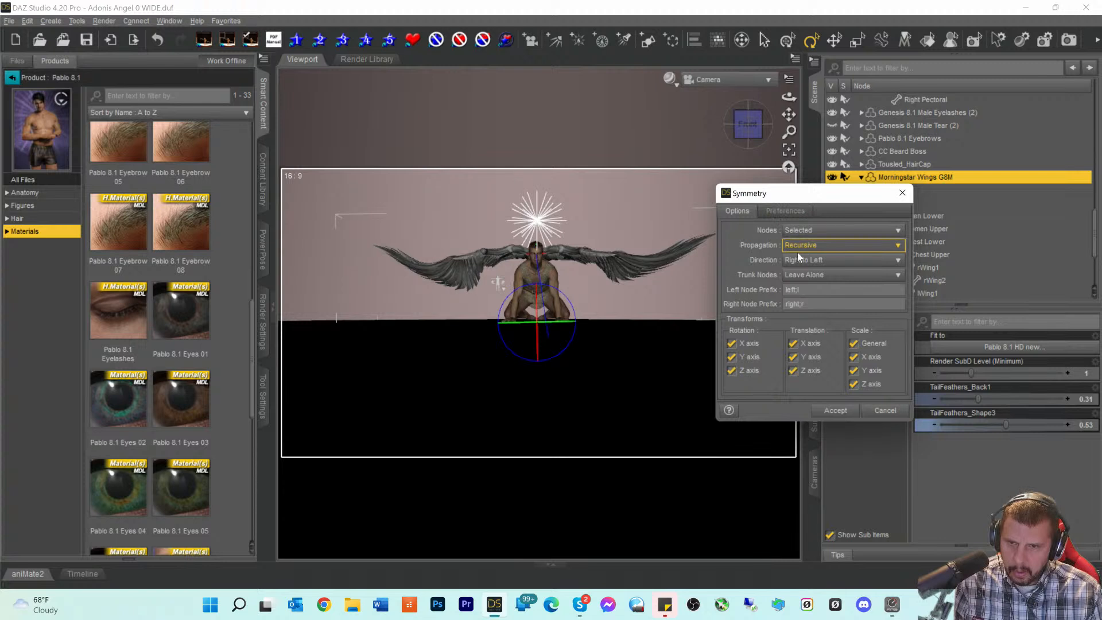
pyautogui.click(801, 232)
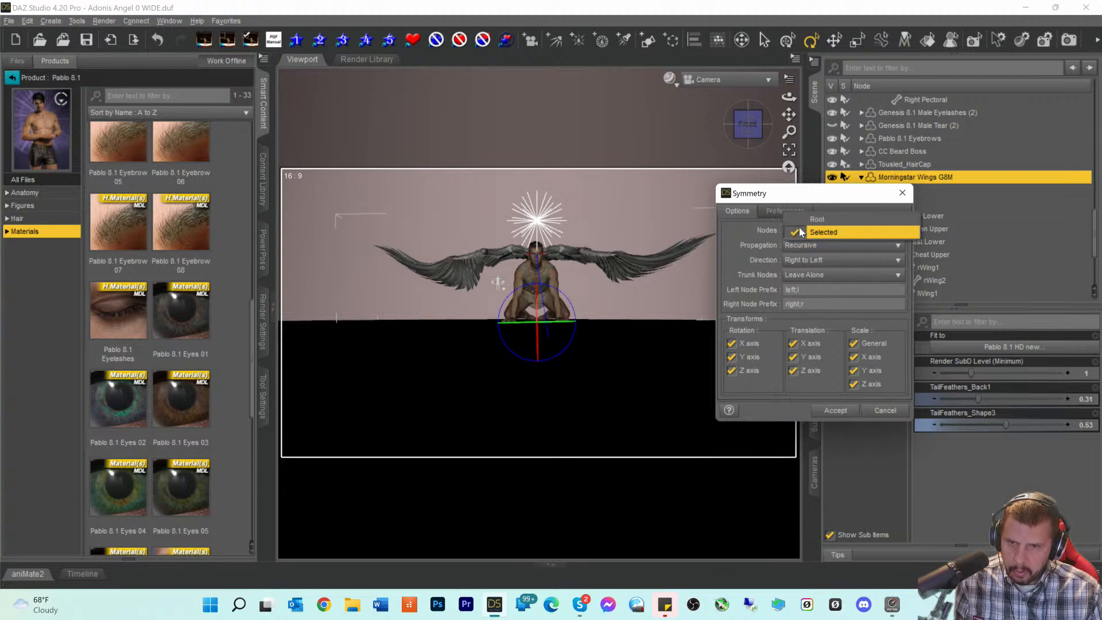
pyautogui.click(750, 232)
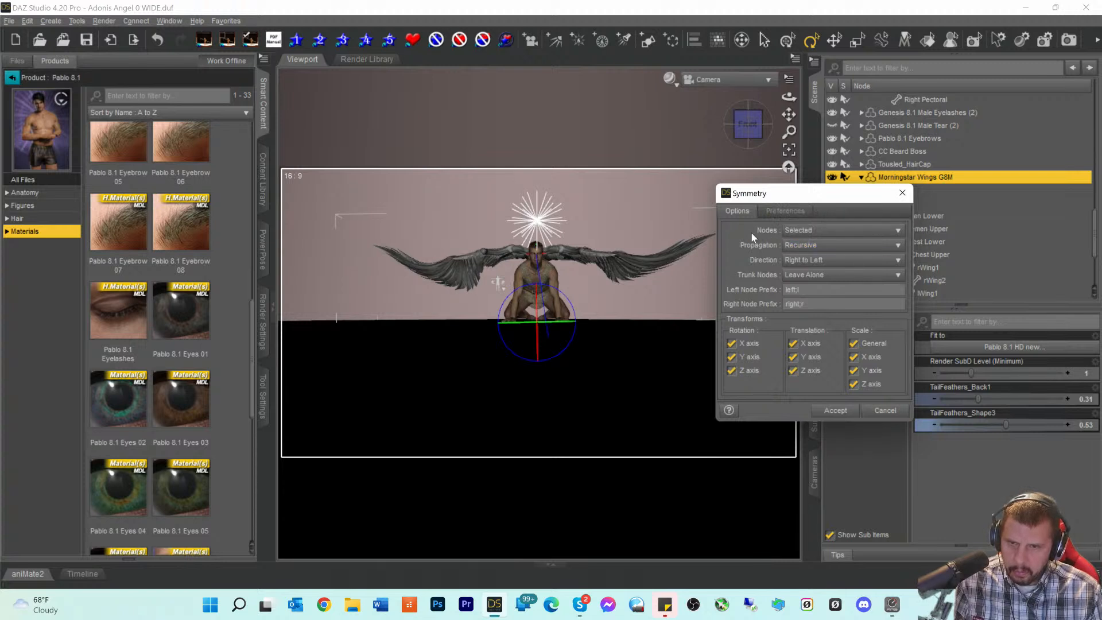
pyautogui.click(801, 277)
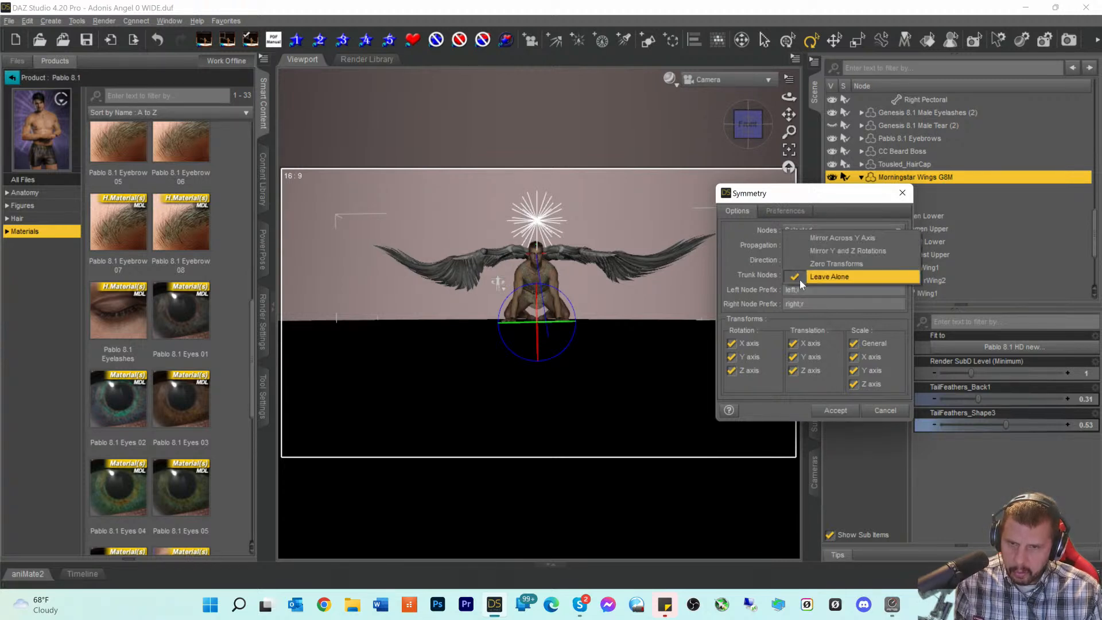
pyautogui.click(842, 253)
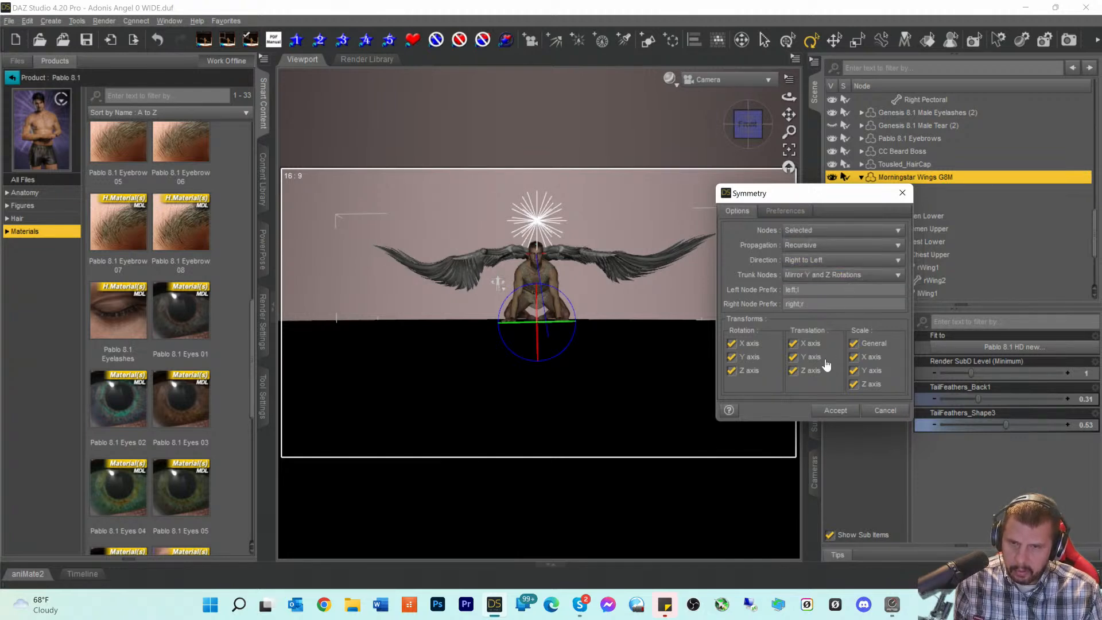
pyautogui.click(831, 411)
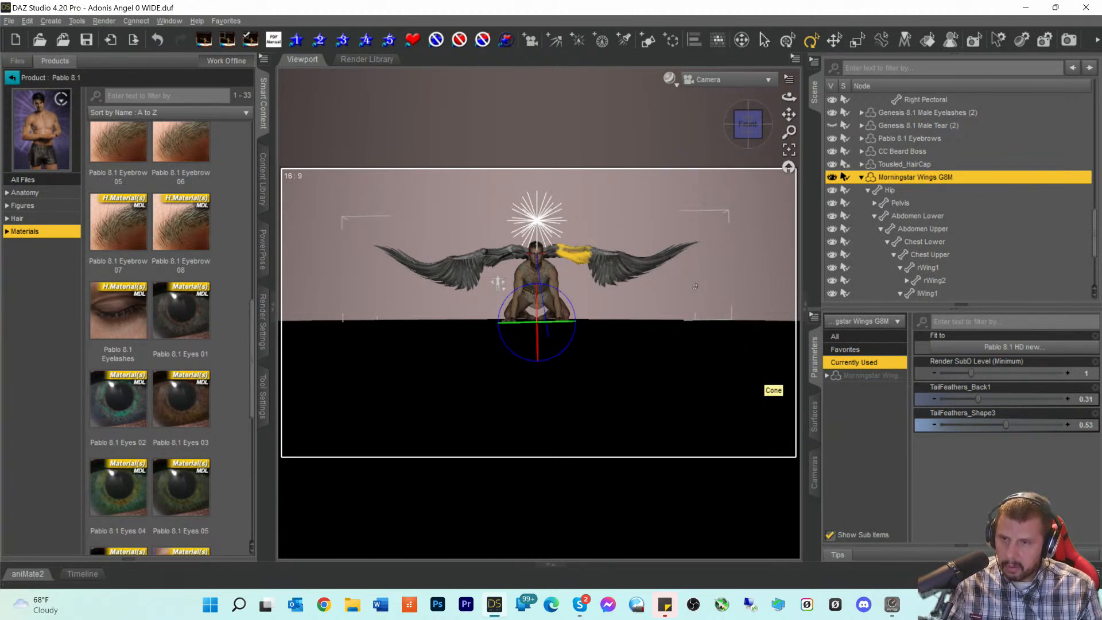
# - Switch the viewport draw style back to NVIDIA Iray
pyautogui.click(669, 79)
pyautogui.click(659, 241)
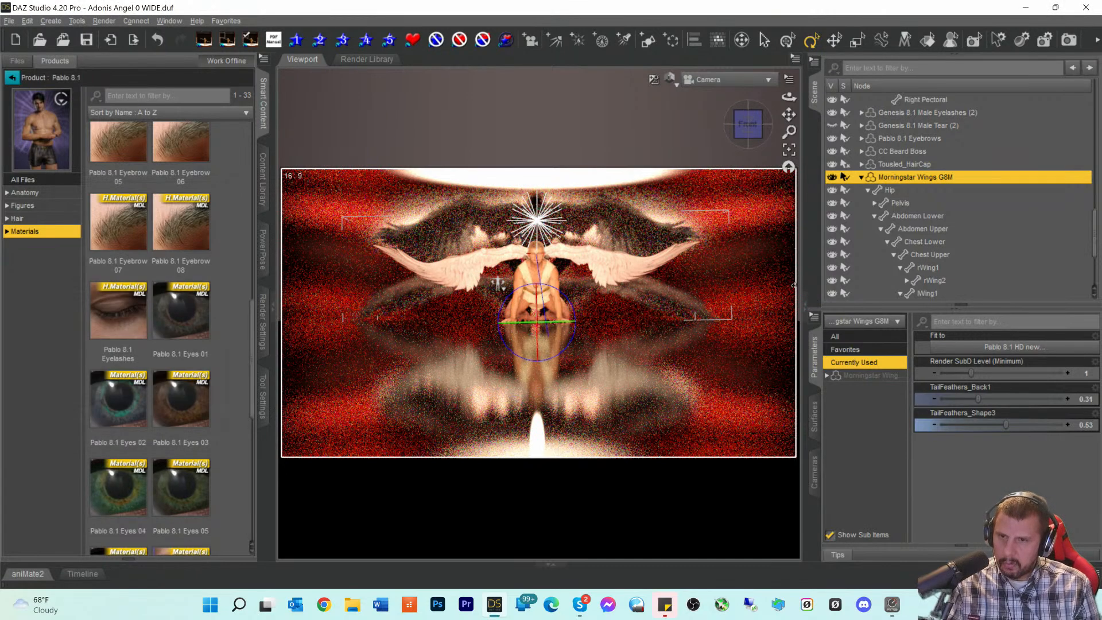
# - Start a full Iray test render of the symmetrical-winged angel
pyautogui.click(1066, 41)
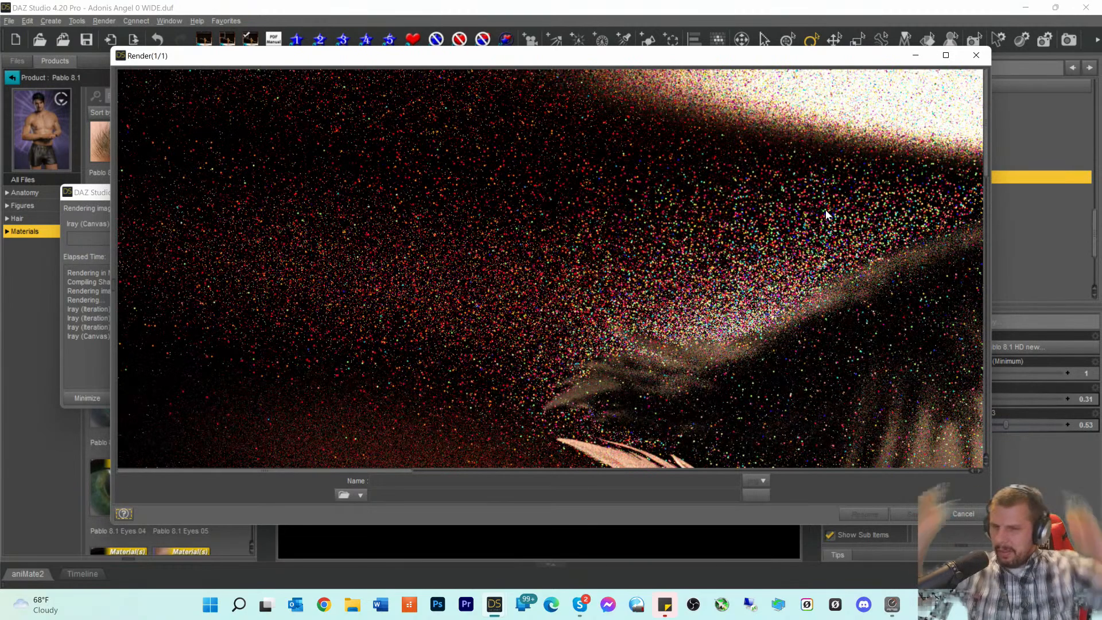
pyautogui.moveTo(303, 475); pyautogui.dragTo(564, 495)
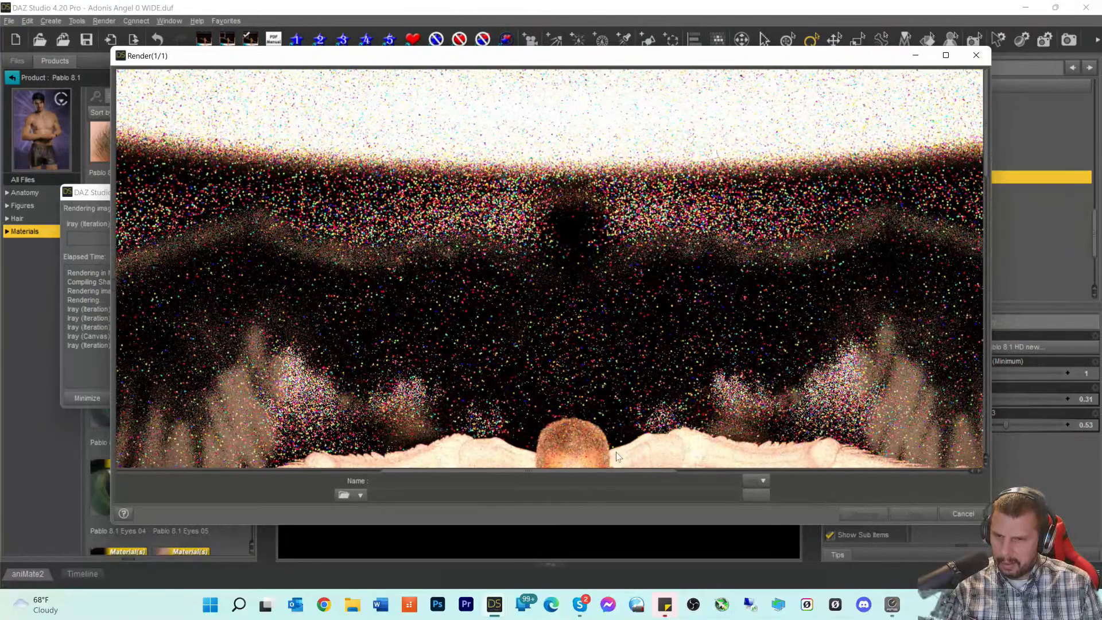
pyautogui.scroll(-3, 650, 446)
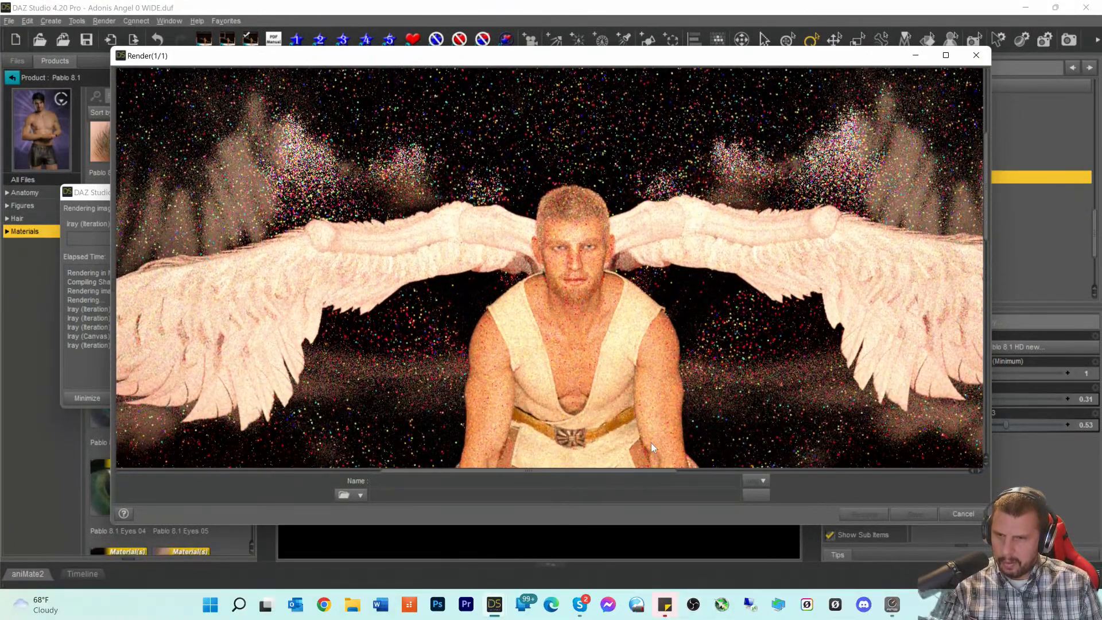
pyautogui.scroll(-5, 666, 439)
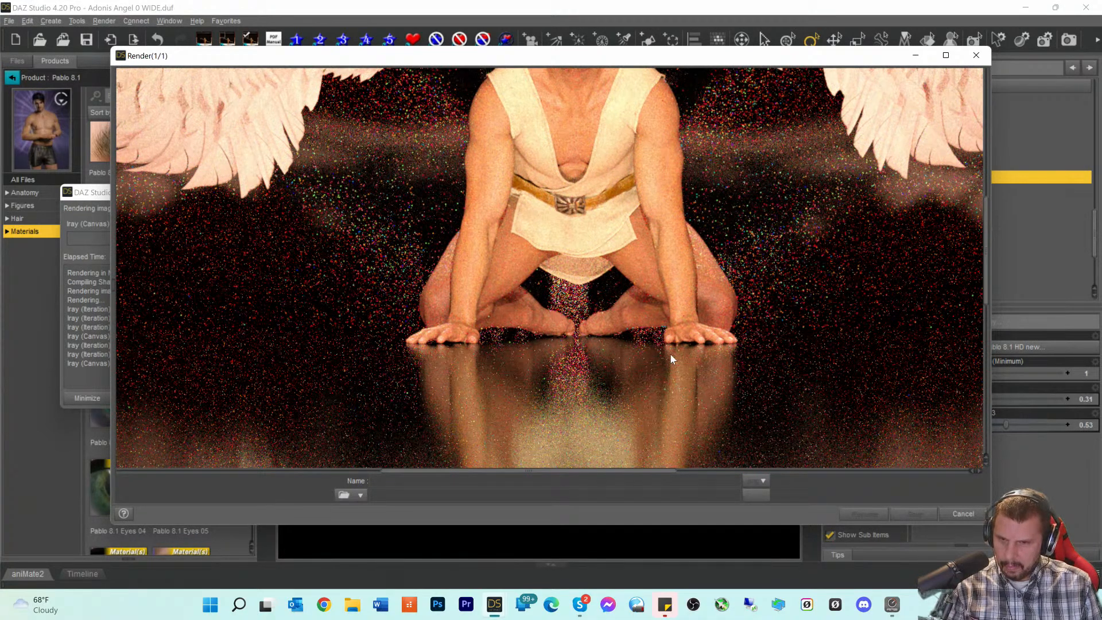
pyautogui.scroll(3, 673, 352)
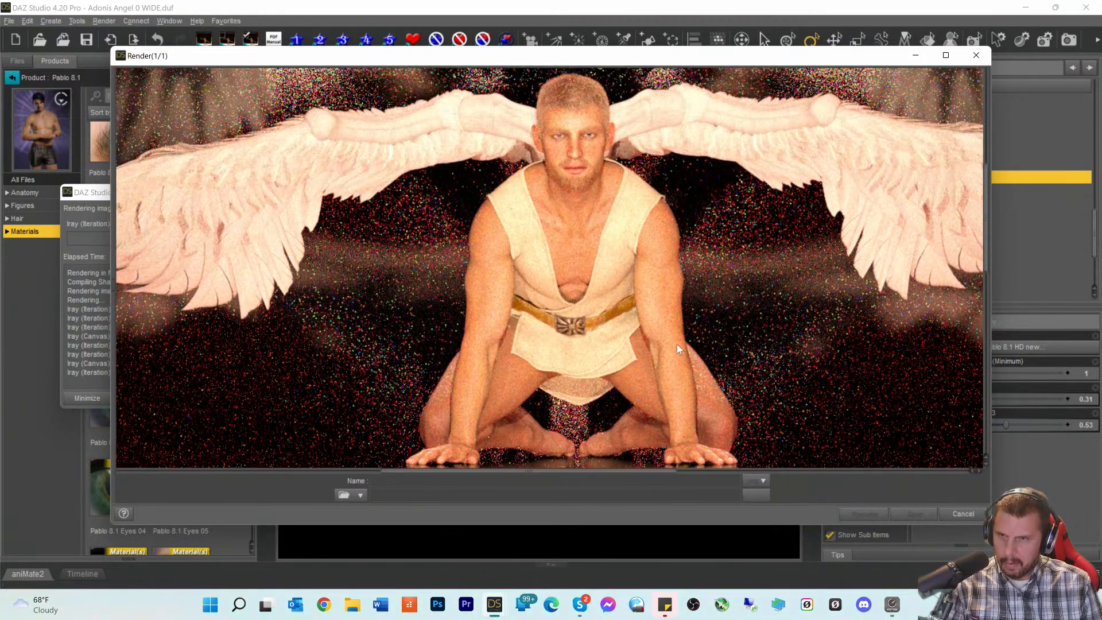
pyautogui.scroll(2, 677, 343)
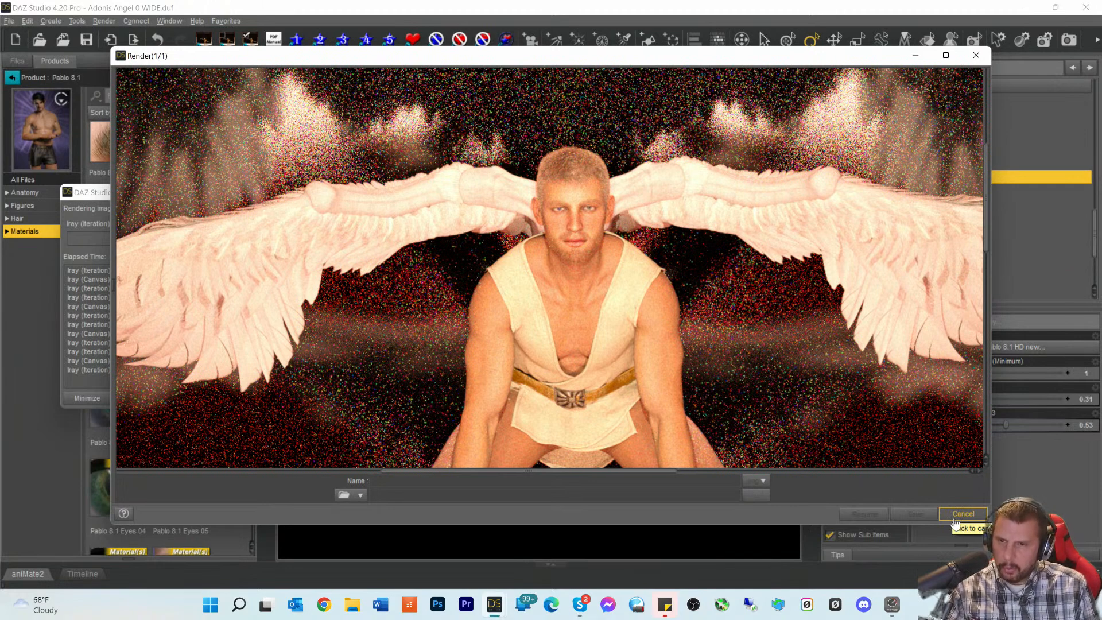
# - Cancel the render after about a minute and close the Render window
pyautogui.click(955, 517)
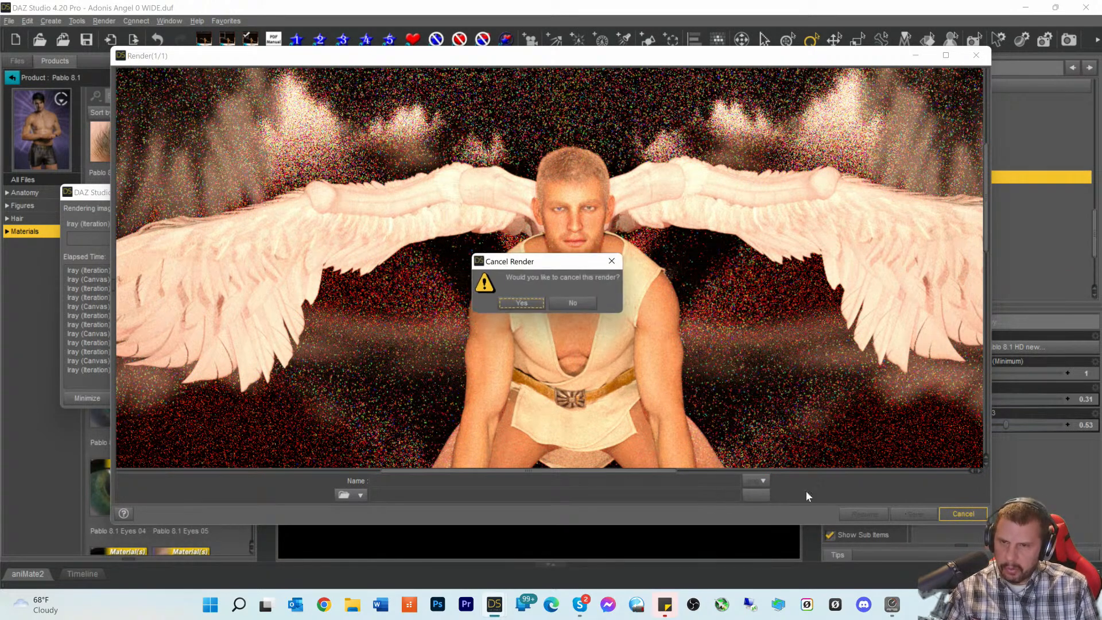
pyautogui.click(522, 303)
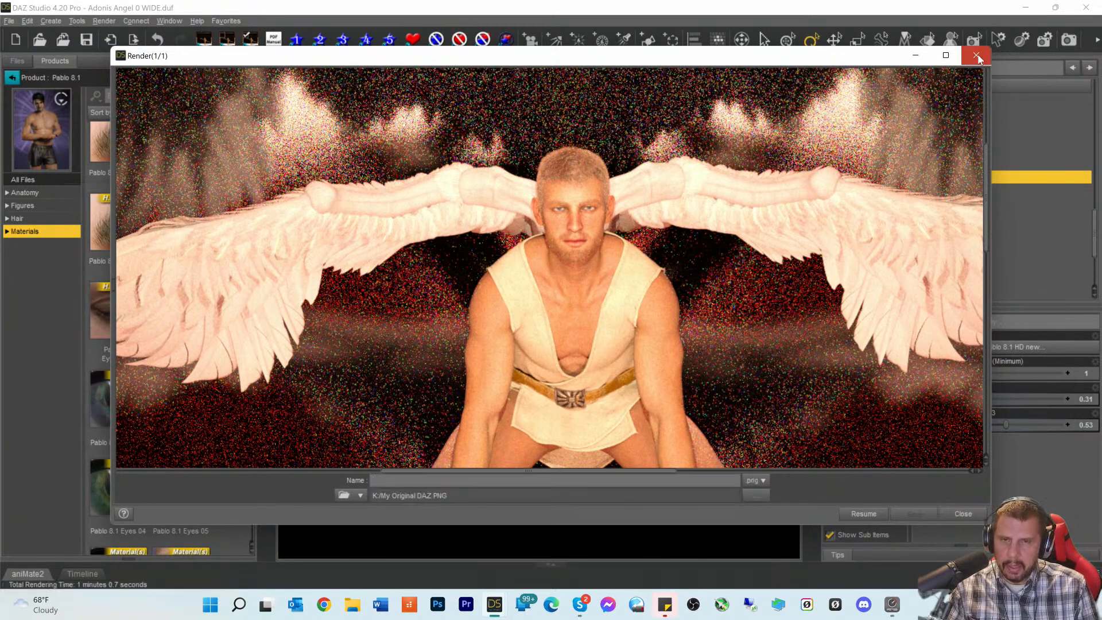
pyautogui.click(977, 56)
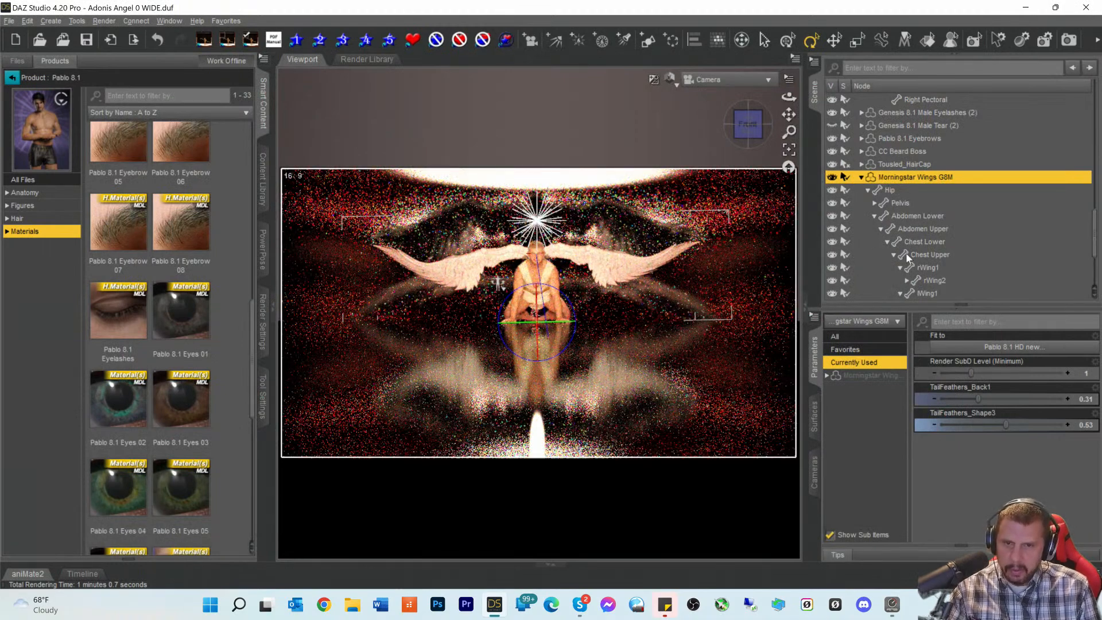
# - Inspect the Left then Right Shoulder Reference Location transforms (X -18.02, Y 145.36, Z -5.47)
pyautogui.click(859, 376)
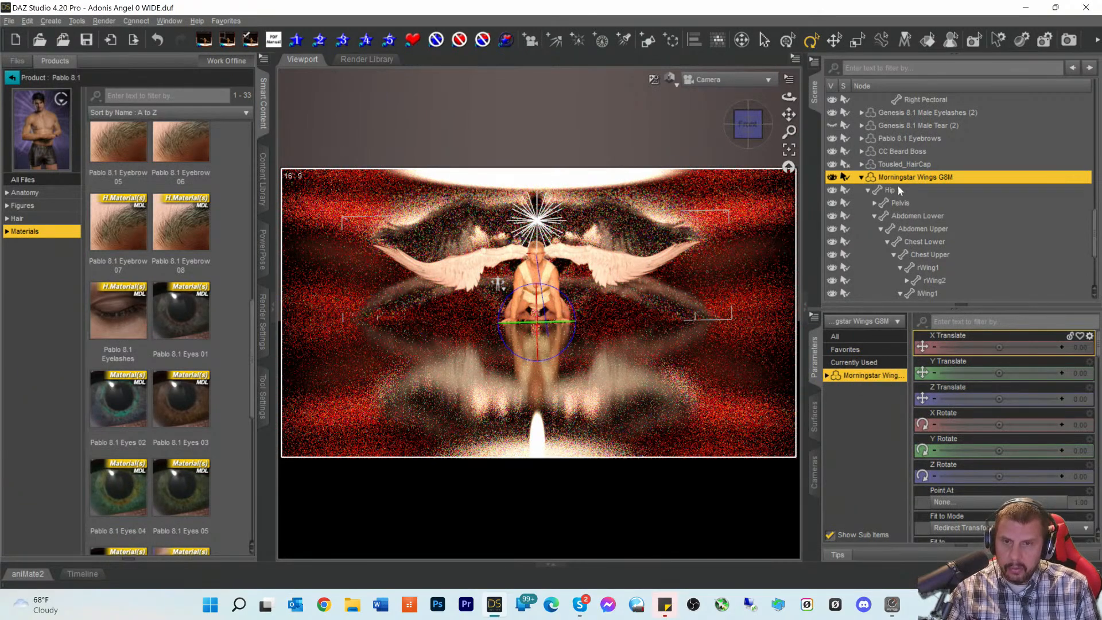
pyautogui.scroll(-3, 884, 230)
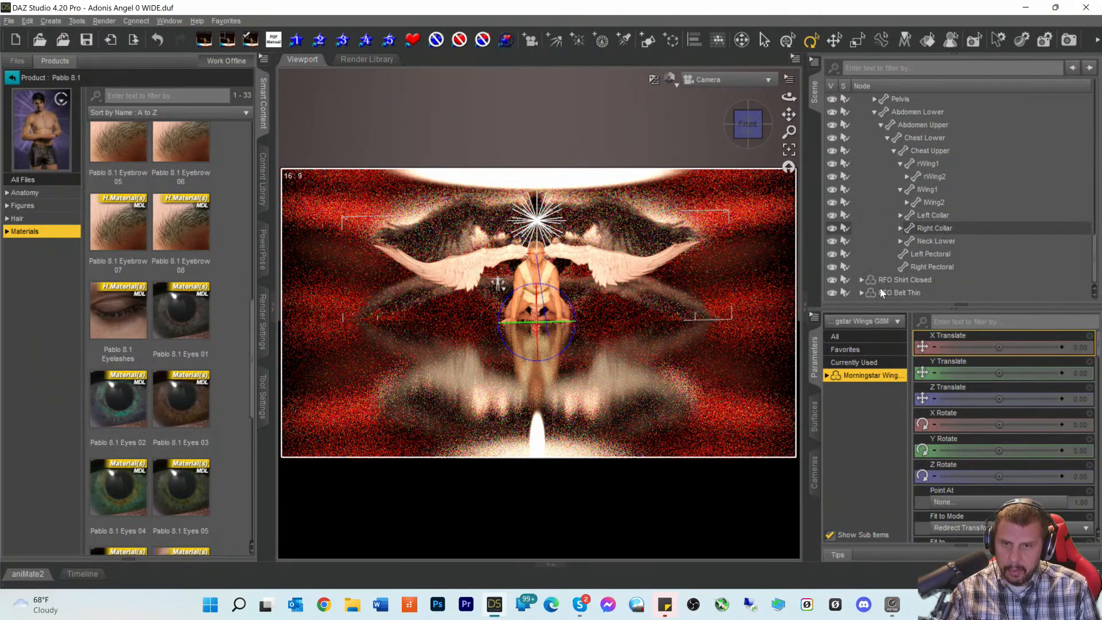
pyautogui.scroll(3, 882, 279)
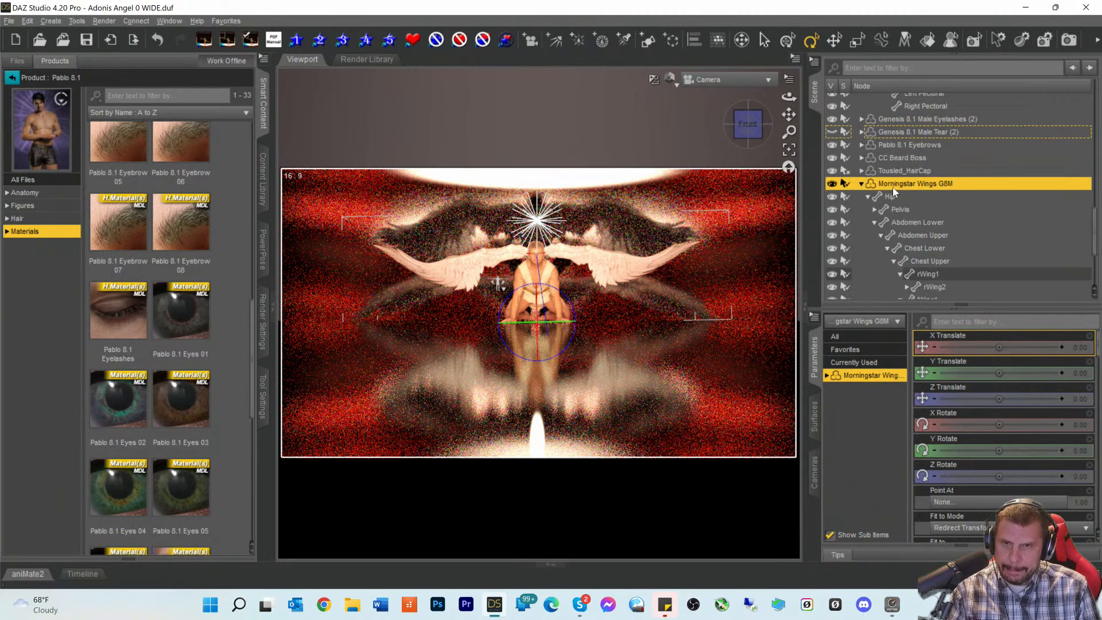
pyautogui.scroll(4, 915, 157)
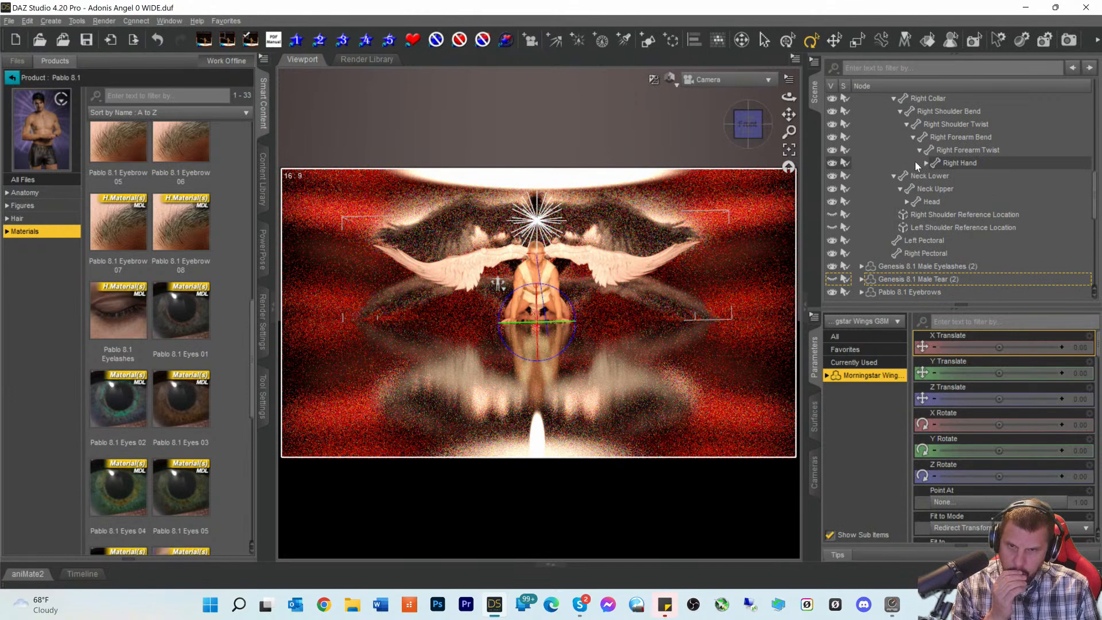
pyautogui.click(929, 228)
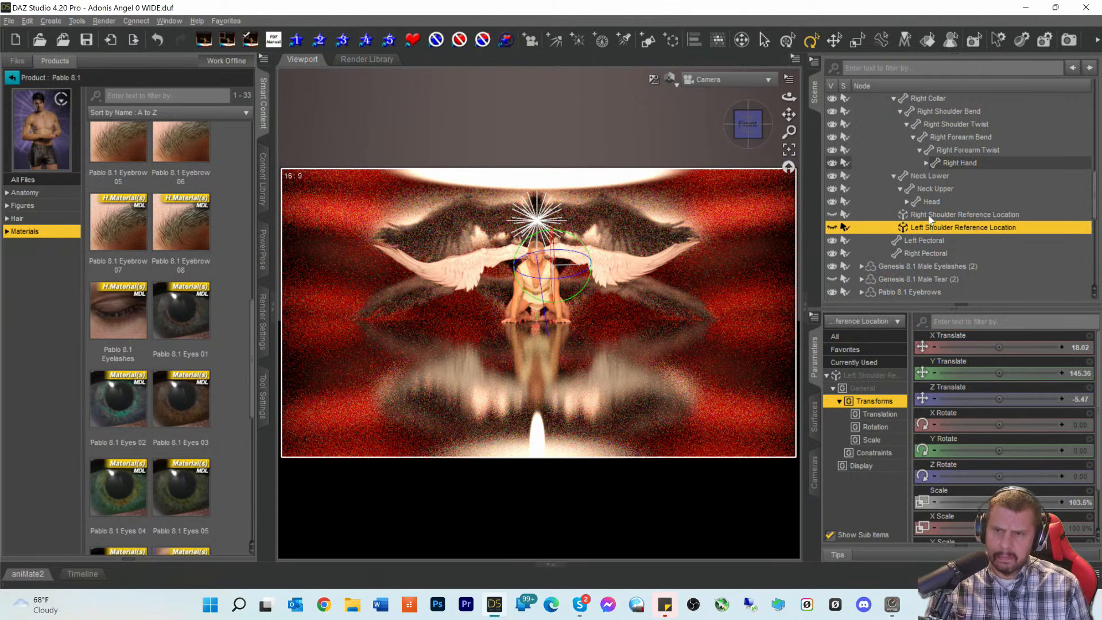
pyautogui.click(930, 215)
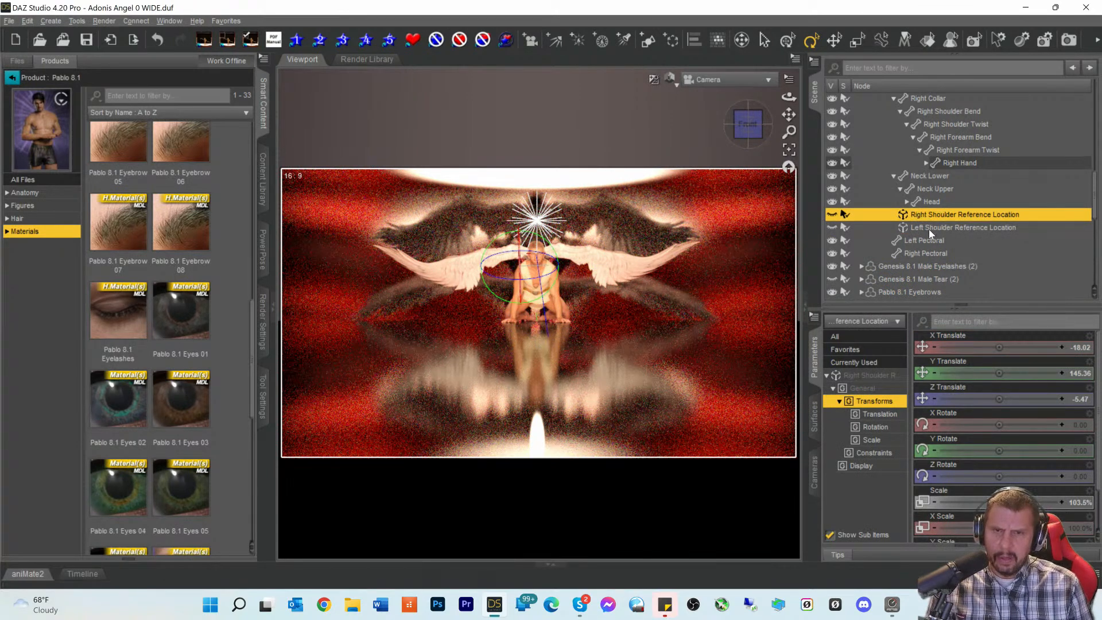
pyautogui.scroll(6, 928, 229)
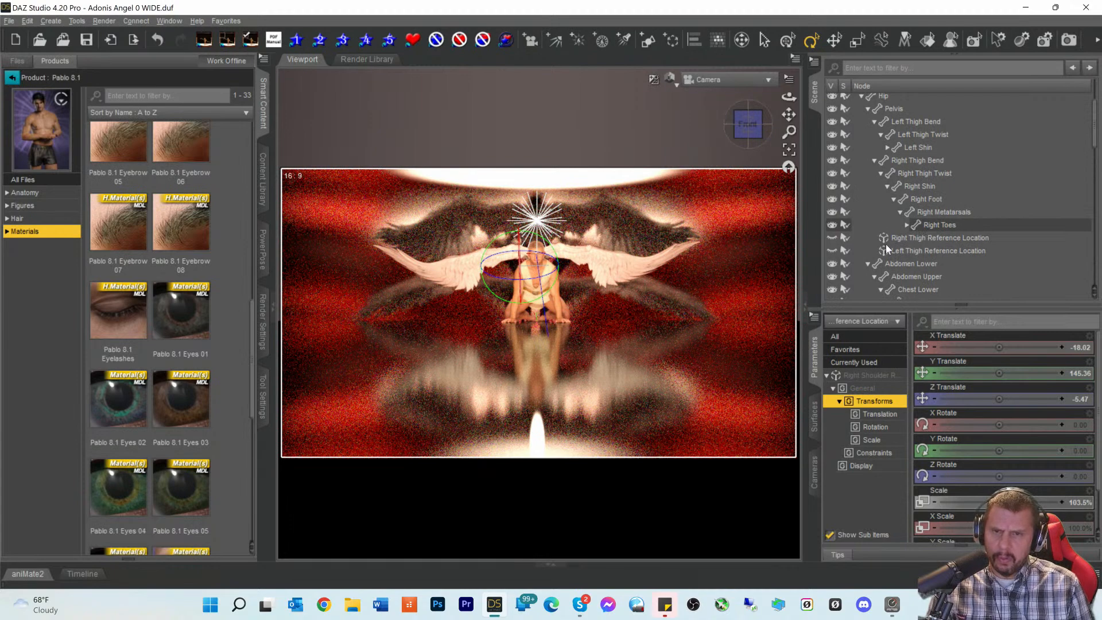
pyautogui.scroll(2, 886, 244)
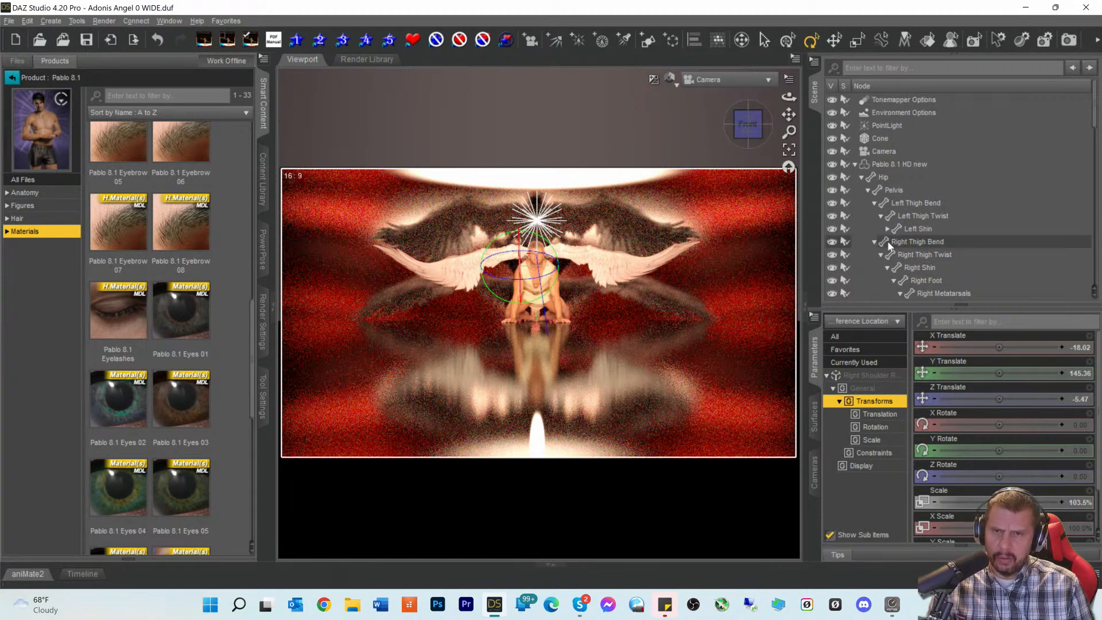
# - Collapse and select Pablo 8.1 HD new, show its own parameters, and focus the filter box
pyautogui.click(855, 165)
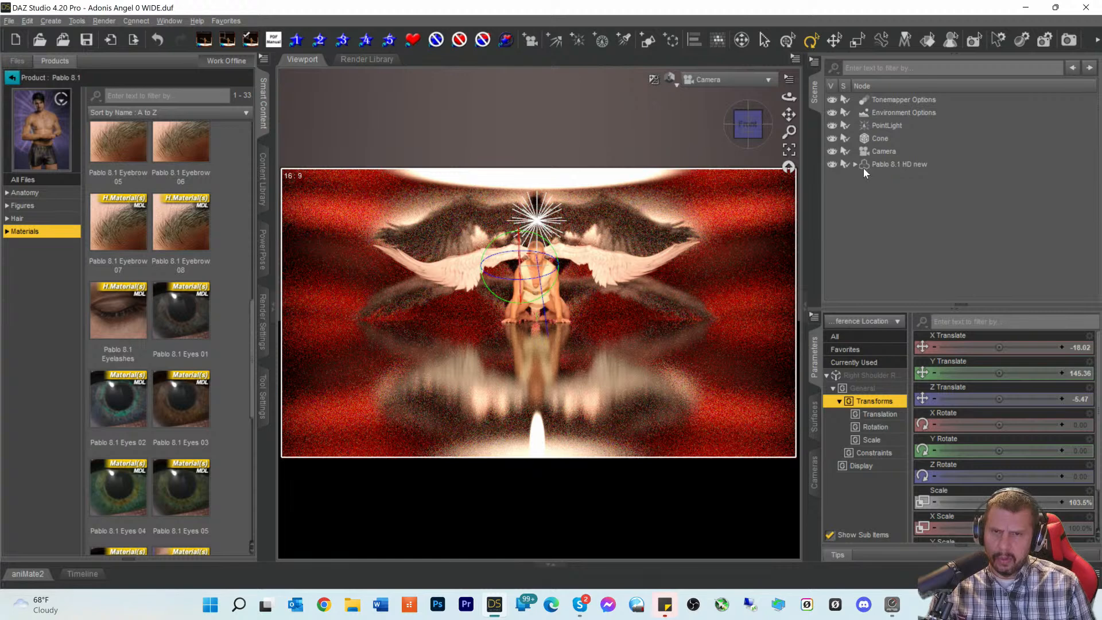
pyautogui.click(864, 165)
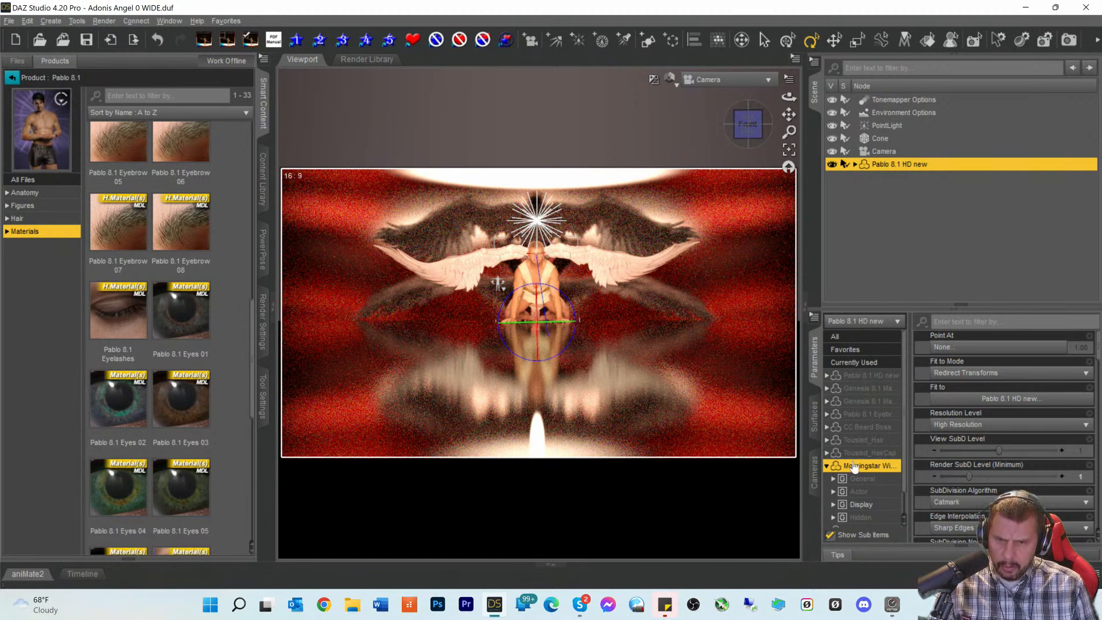
pyautogui.click(854, 420)
pyautogui.click(859, 376)
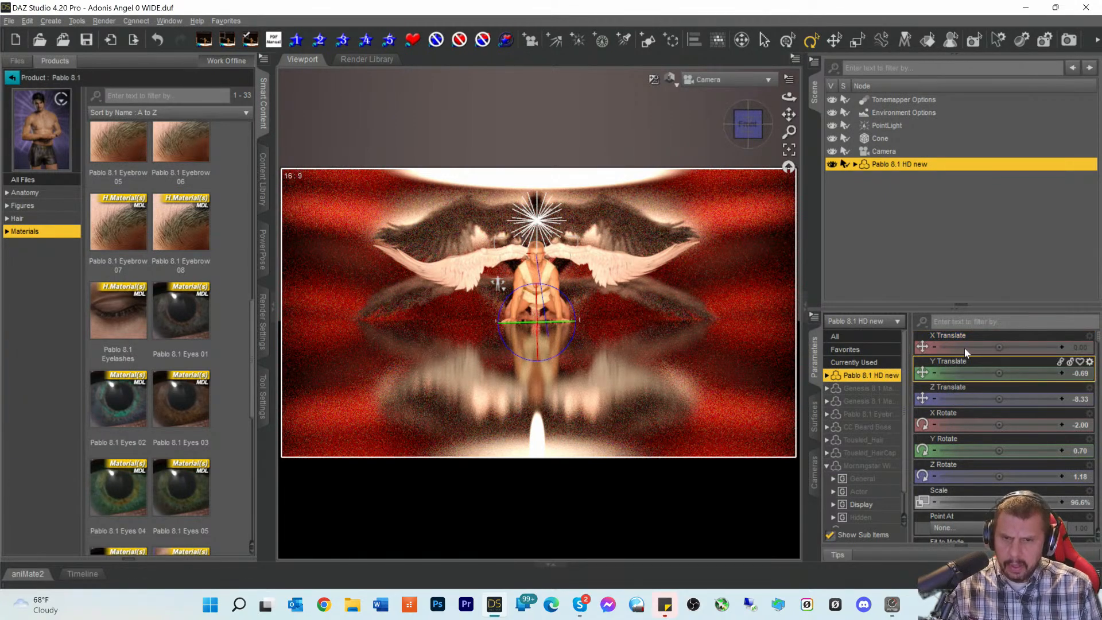
pyautogui.click(987, 322)
# - Filter the parameters by 'head', then 'noa', and switch to the Currently Used group
pyautogui.write('head')
pyautogui.moveTo(991, 322); pyautogui.dragTo(851, 321)
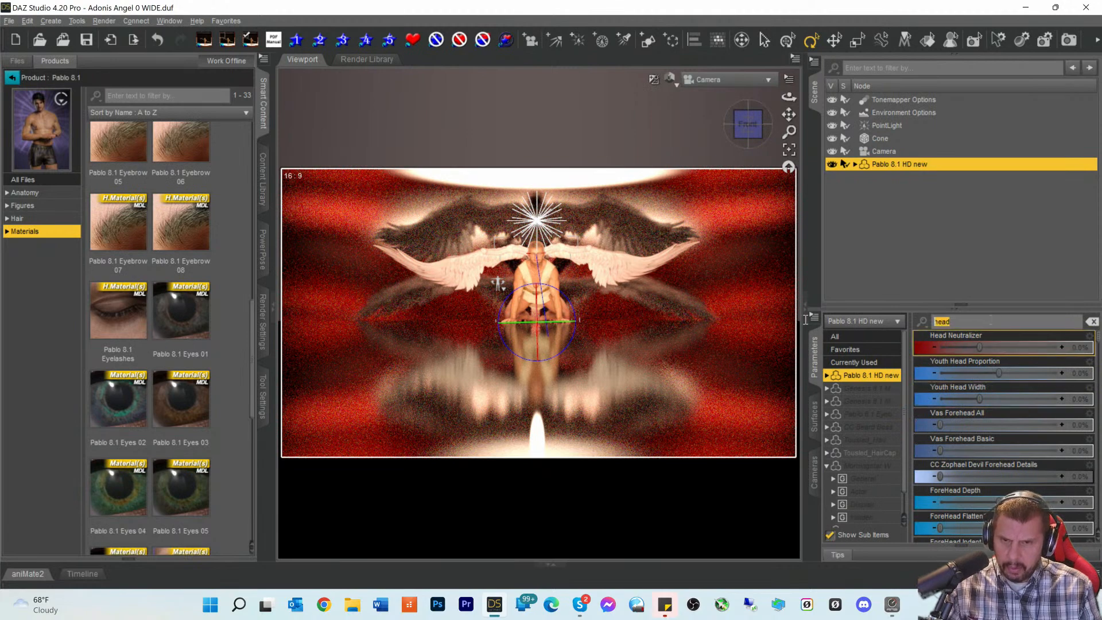
pyautogui.write('noe')
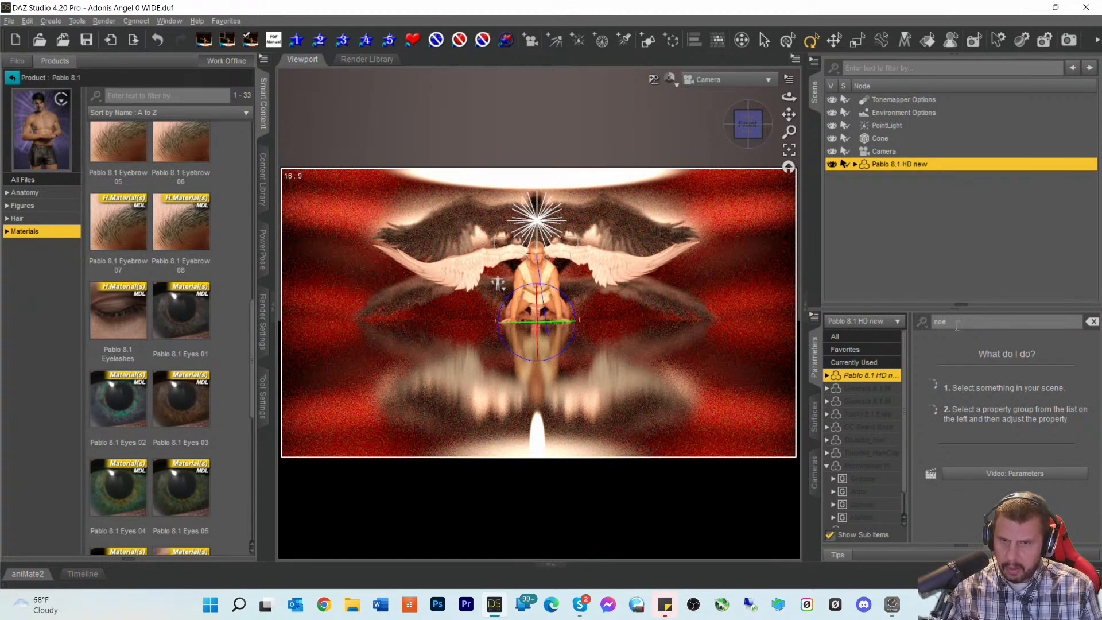
pyautogui.press('BackSpace')
pyautogui.write('a')
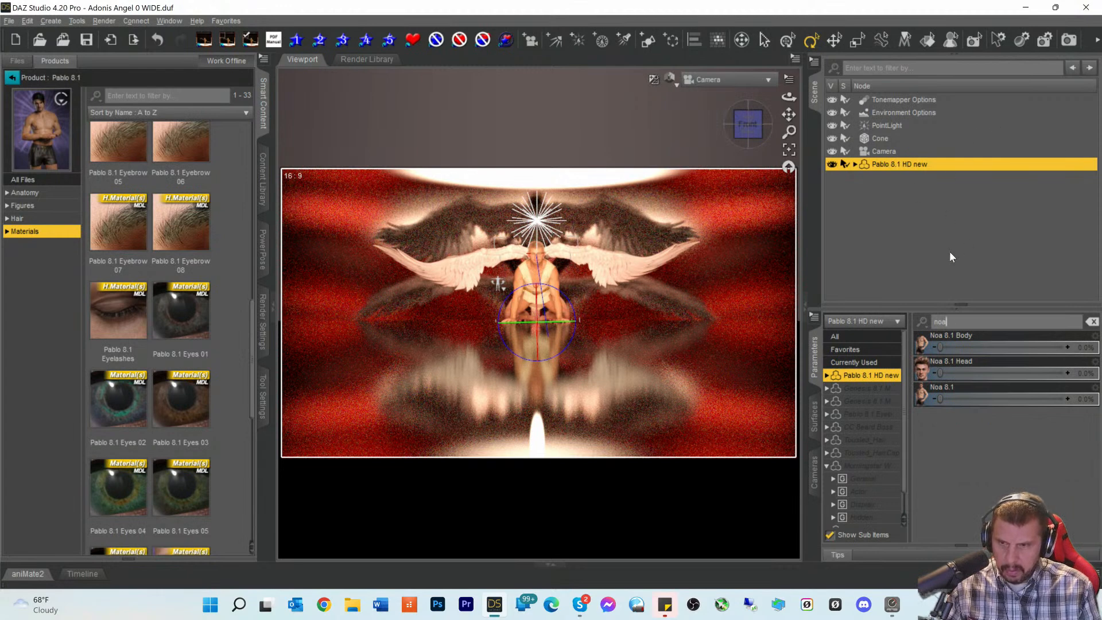
pyautogui.click(856, 363)
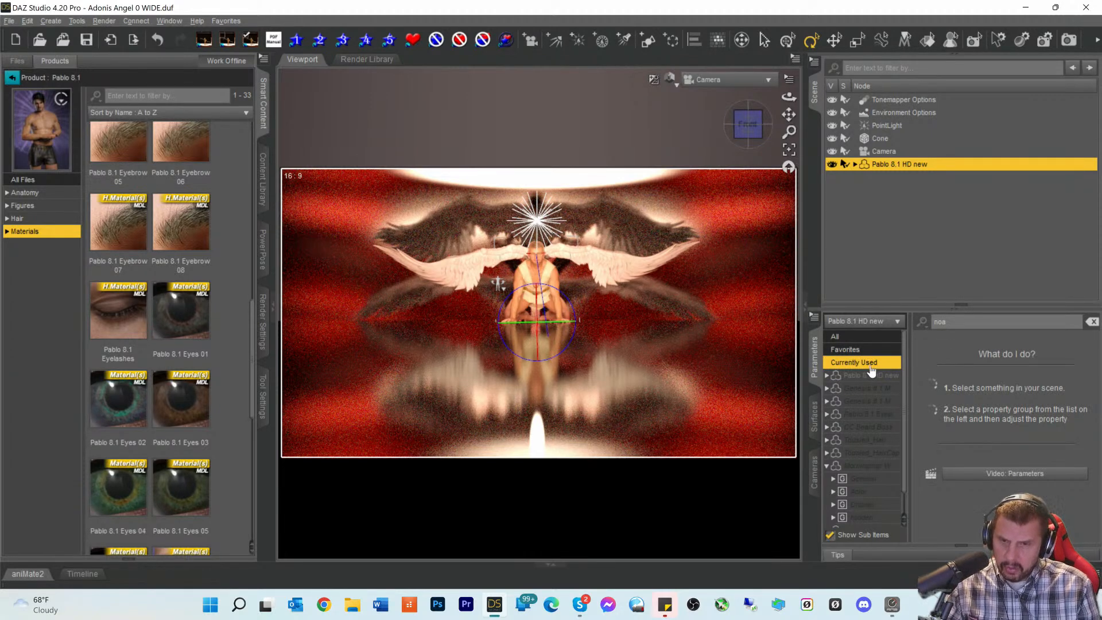
# - Clear the filter and lower the Pablo 8.1 Head morph to 28.4%
pyautogui.click(950, 322)
pyautogui.press('BackSpace')
pyautogui.press('BackSpace')
pyautogui.press('BackSpace')
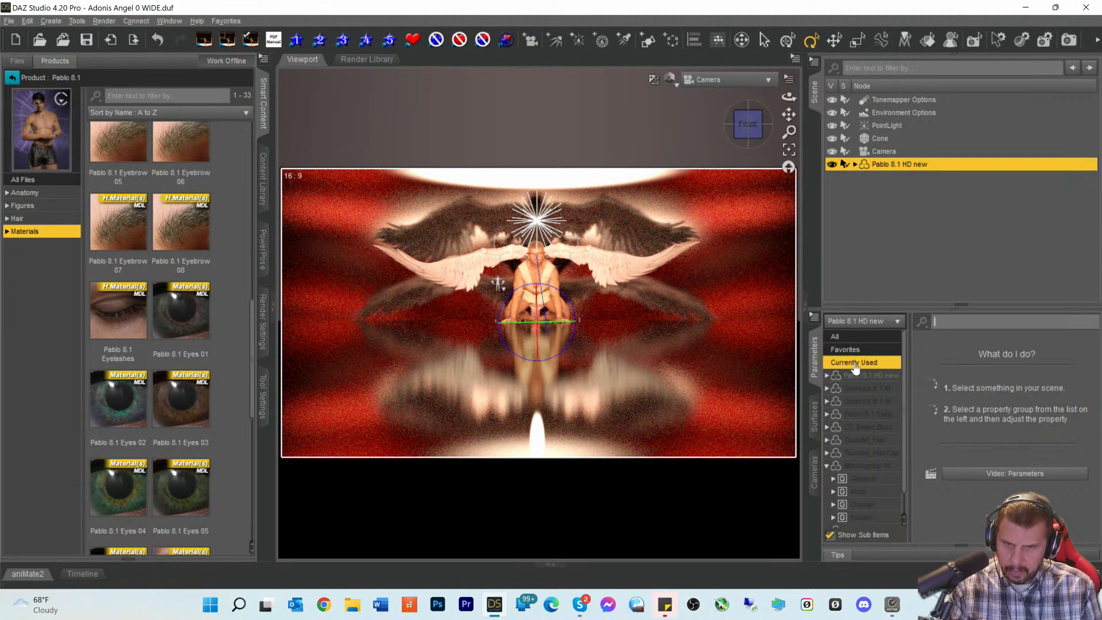
pyautogui.scroll(-3, 953, 429)
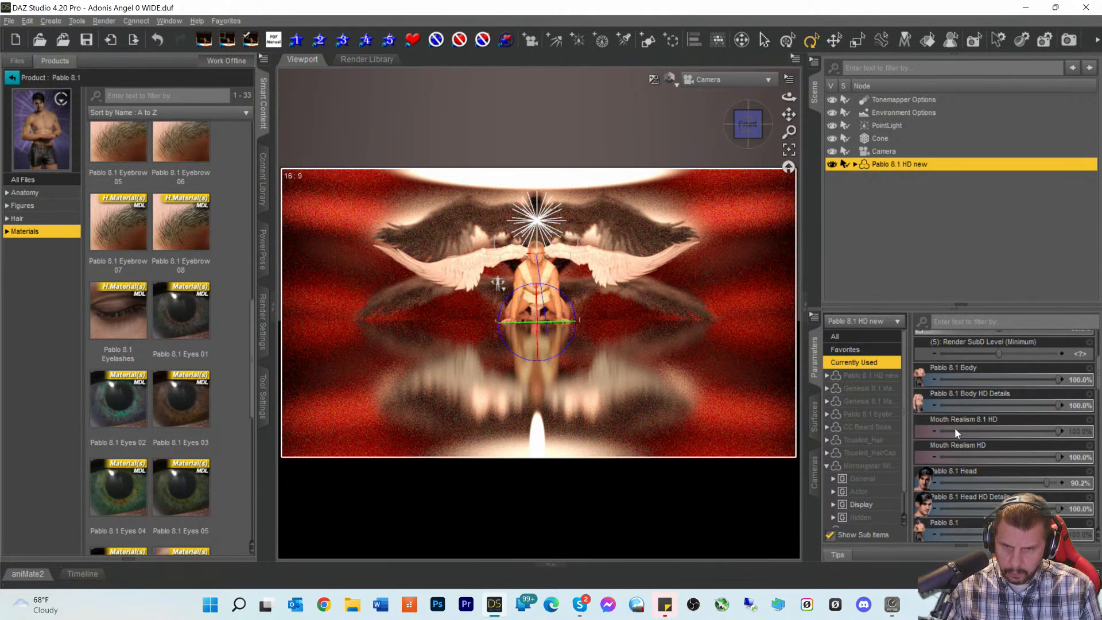
pyautogui.moveTo(1059, 477); pyautogui.dragTo(958, 480)
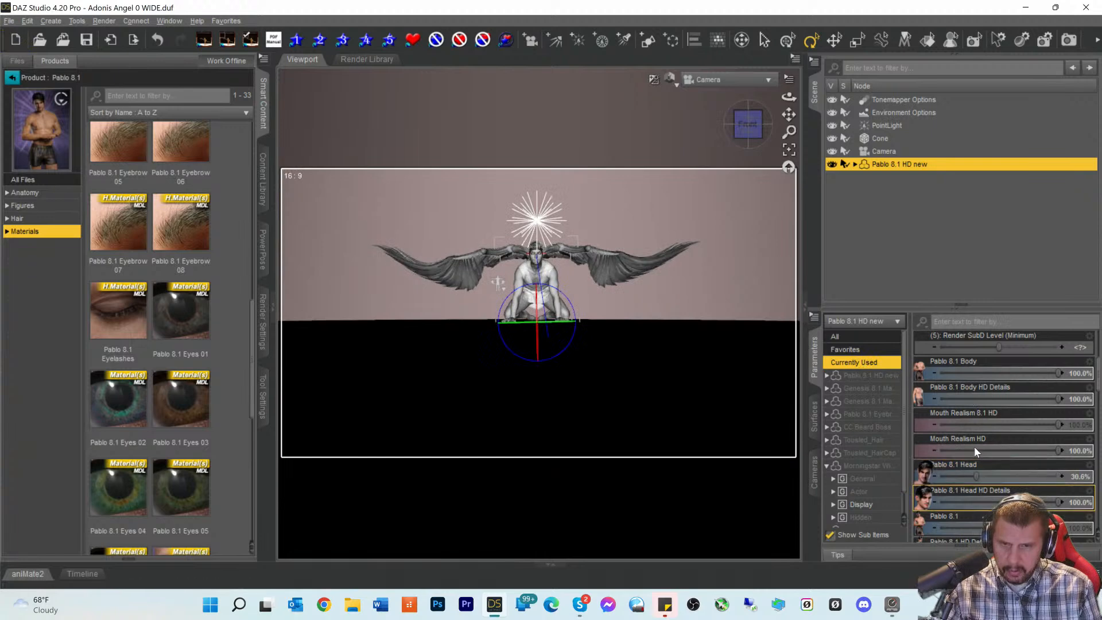
pyautogui.moveTo(973, 475); pyautogui.dragTo(912, 477)
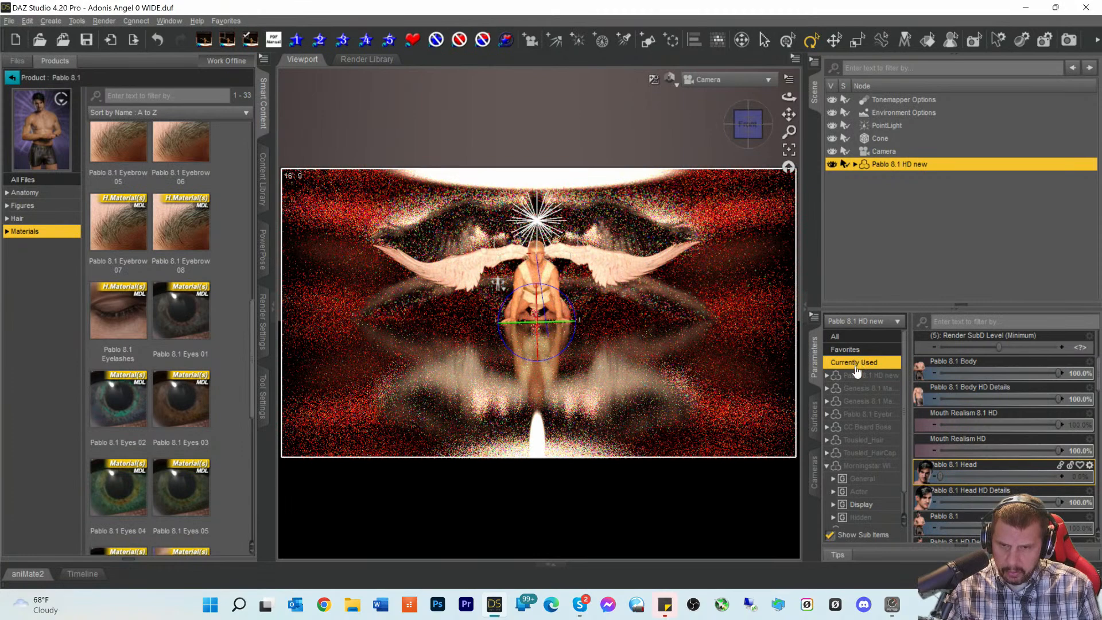
# - Show all properties, filter for 'noa', and set Noa 8.1 Head to 91.7%
pyautogui.click(855, 377)
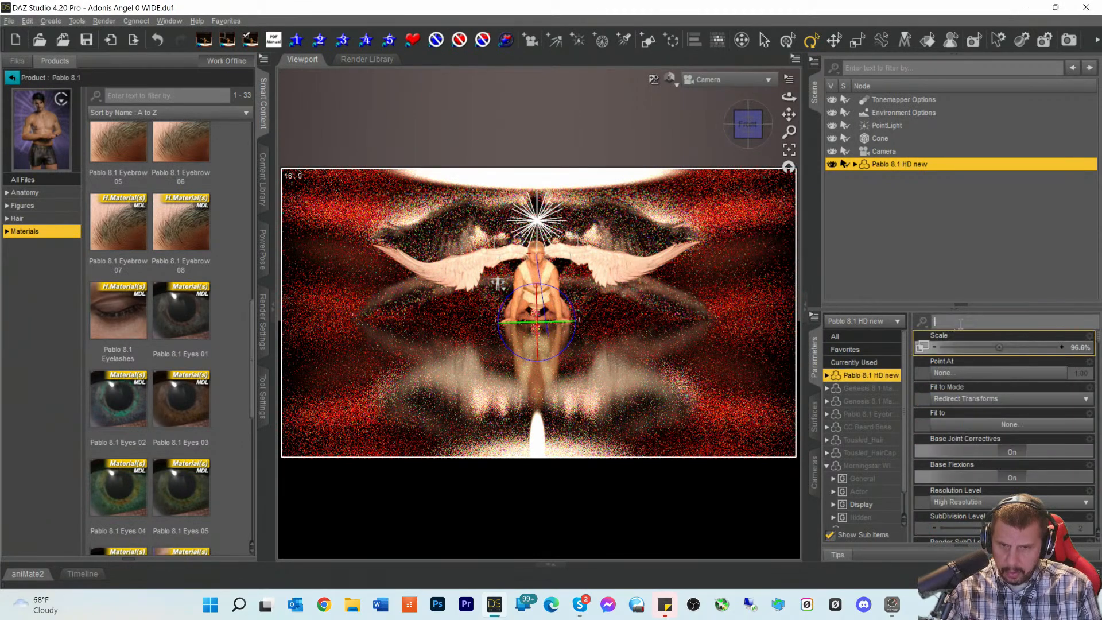
pyautogui.scroll(-15, 1005, 336)
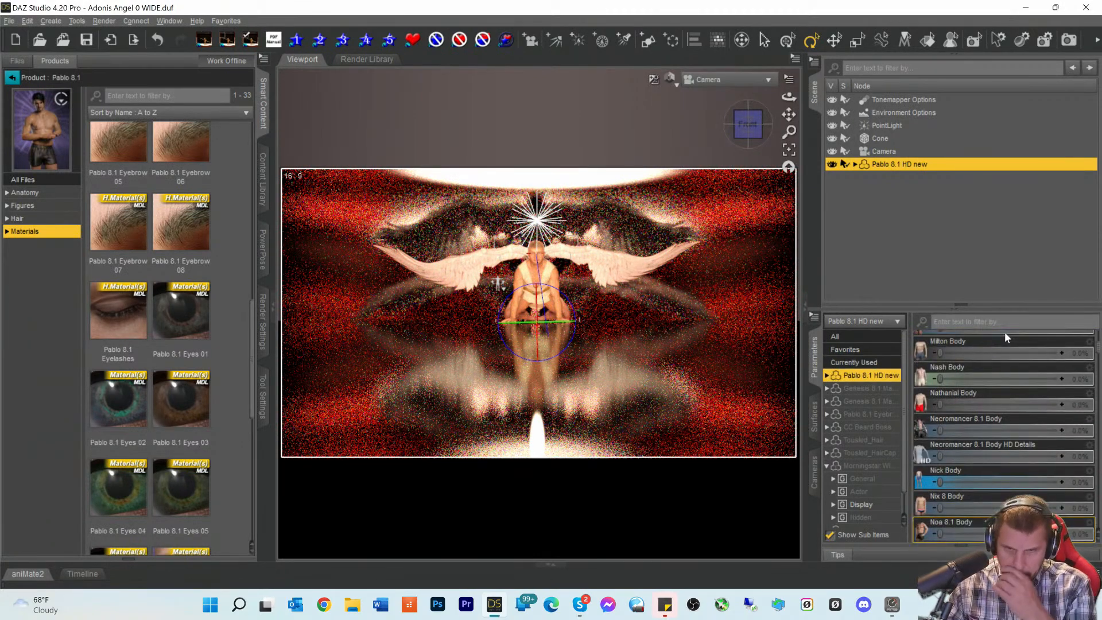
pyautogui.scroll(-3, 993, 411)
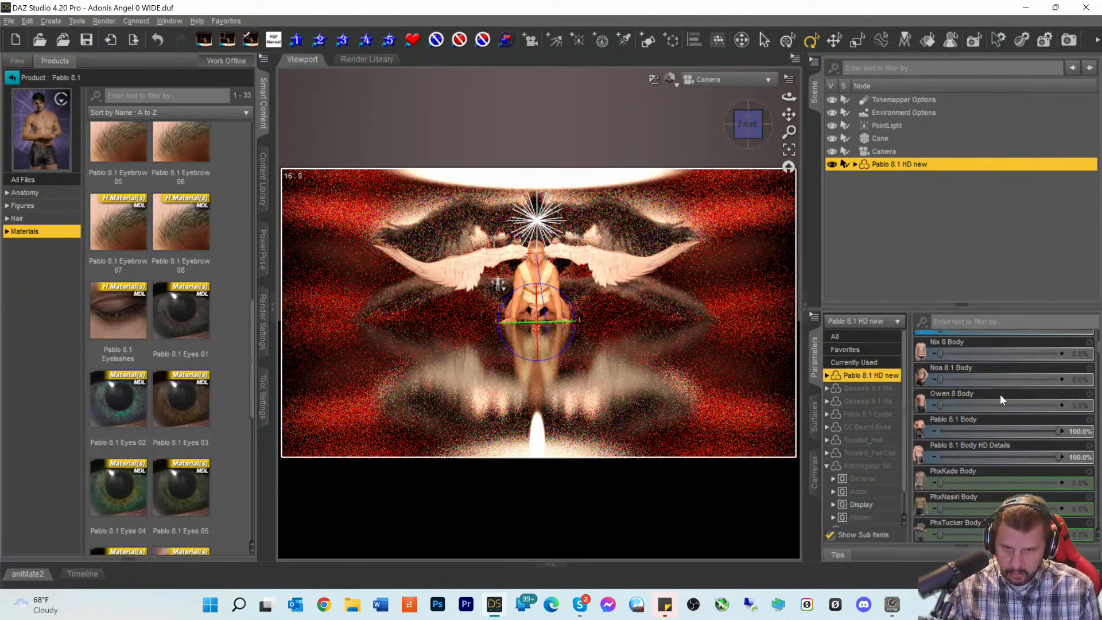
pyautogui.scroll(-10, 1001, 404)
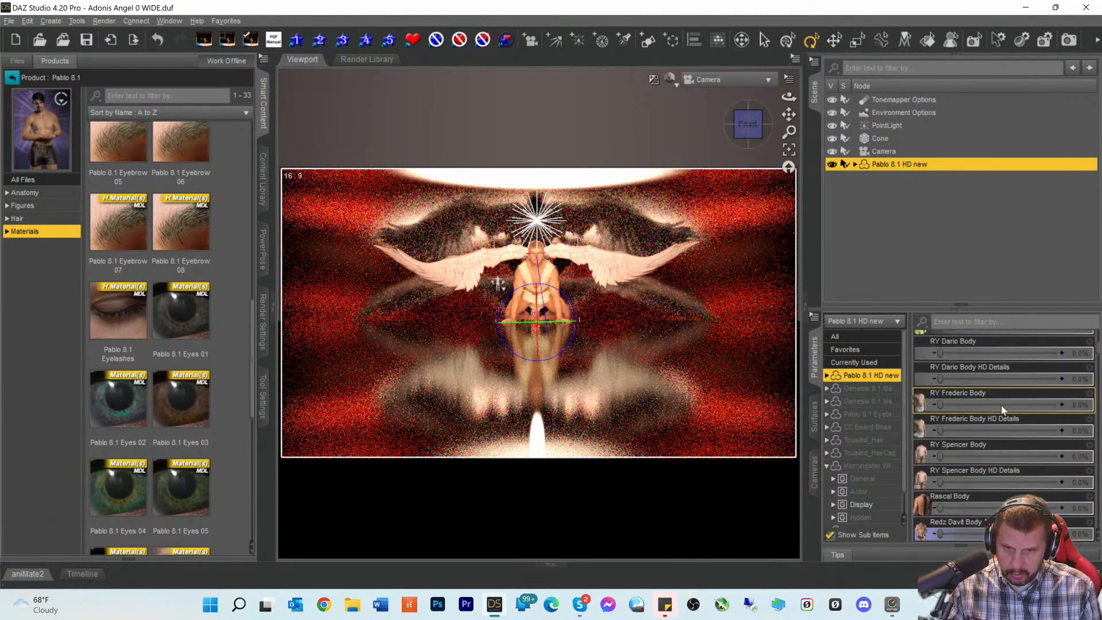
pyautogui.scroll(-5, 977, 368)
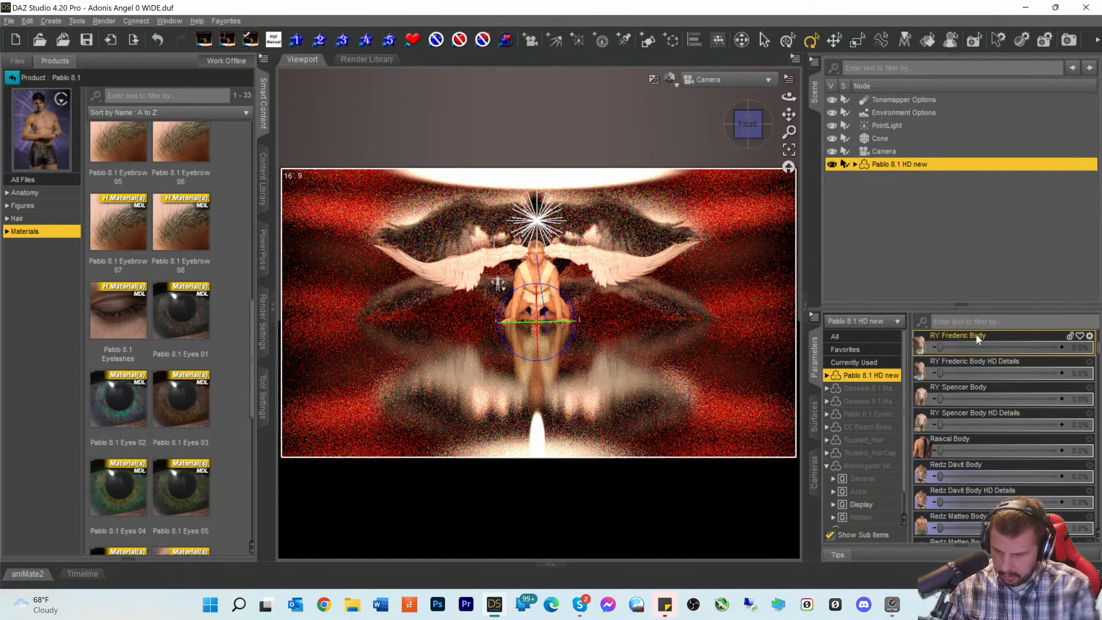
pyautogui.scroll(-10, 975, 334)
pyautogui.click(966, 323)
pyautogui.write('no')
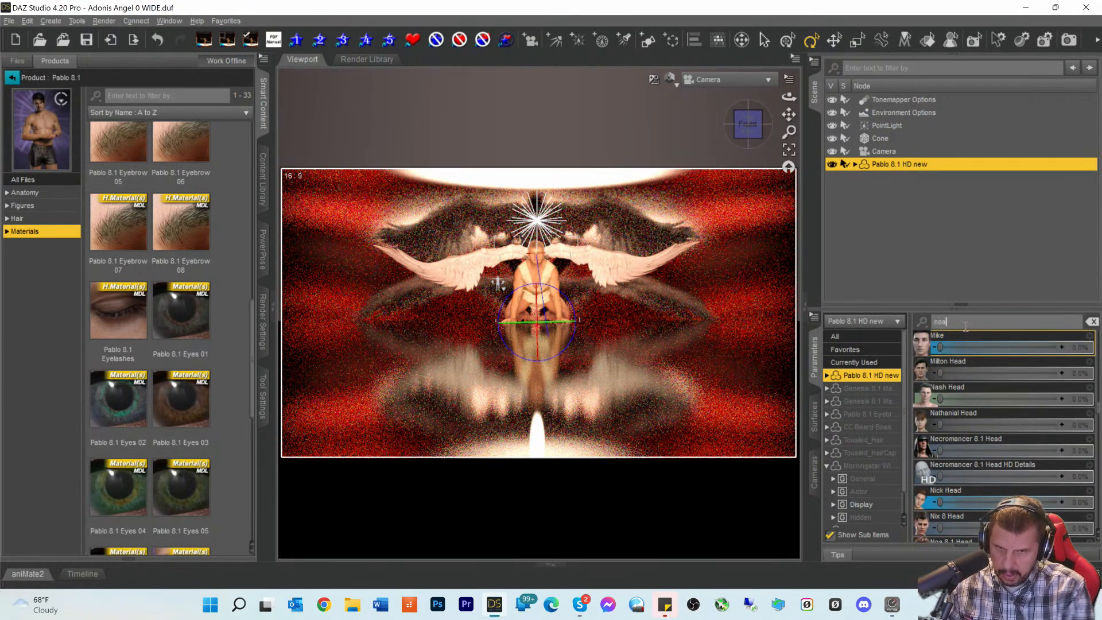
pyautogui.write('a')
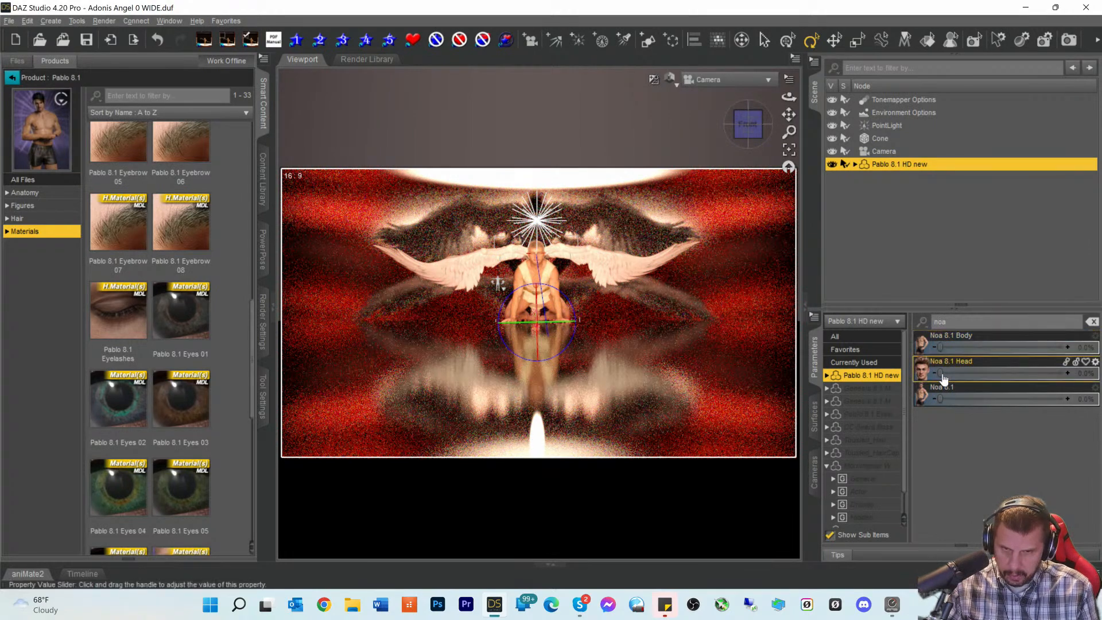
pyautogui.moveTo(1033, 381); pyautogui.dragTo(1037, 381)
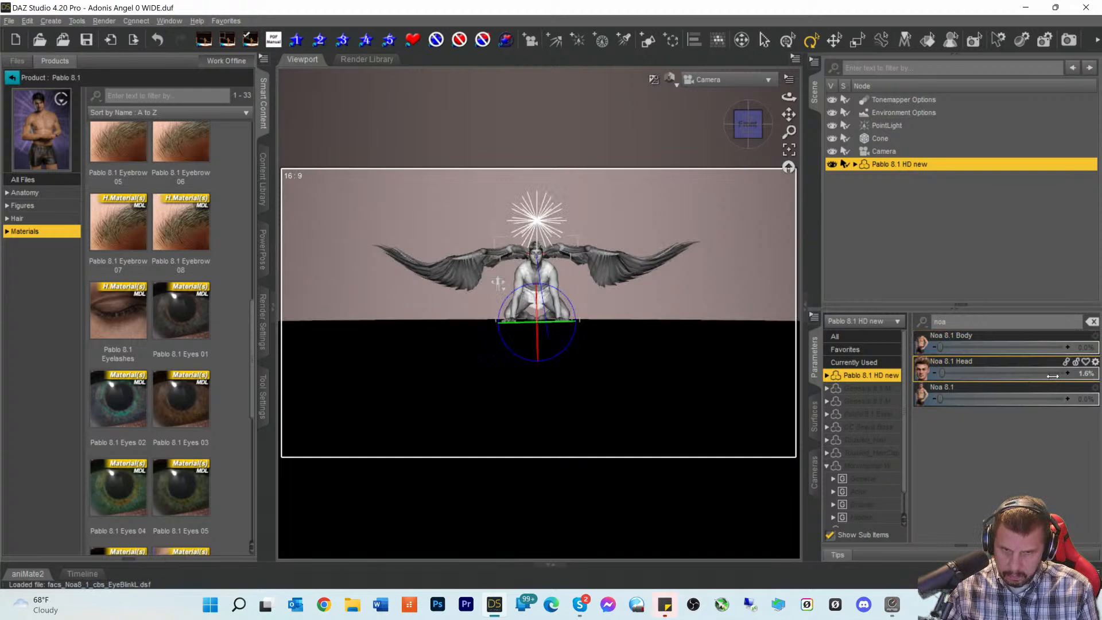
pyautogui.click(1053, 376)
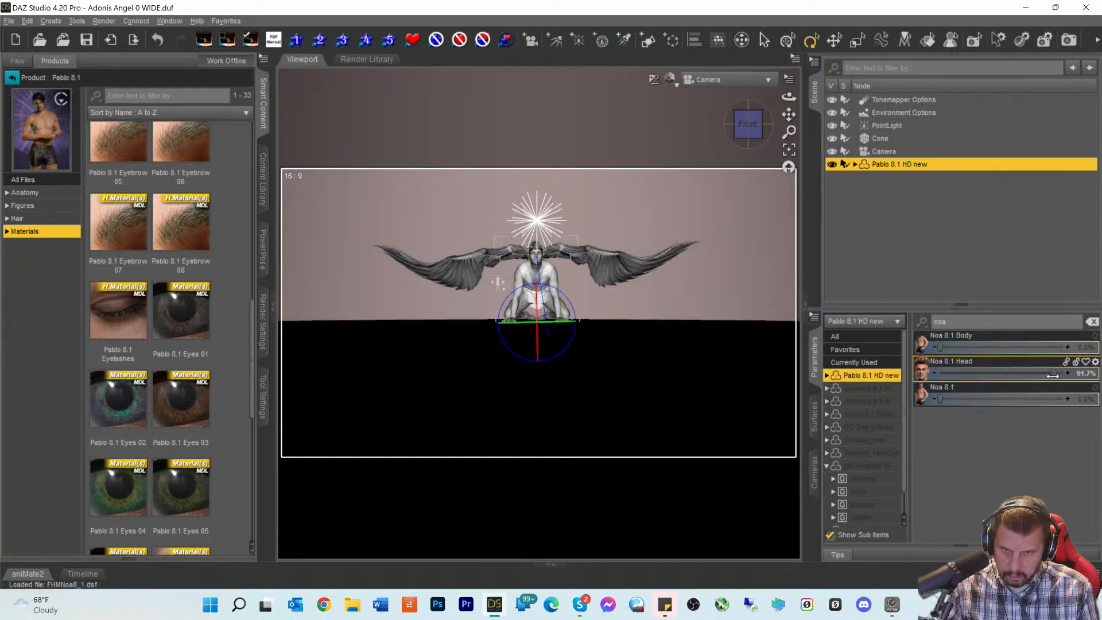
# - Run an Iray test render of the Noa-faced angel, cancel it after about 40 seconds, and close it
pyautogui.click(1068, 41)
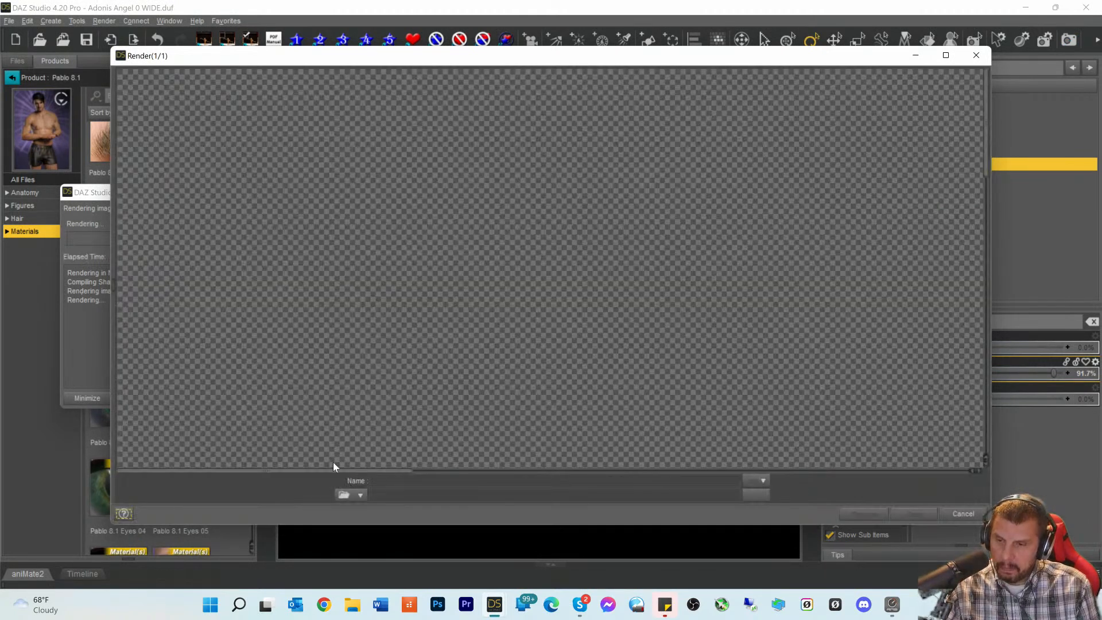
pyautogui.moveTo(316, 475); pyautogui.dragTo(585, 478)
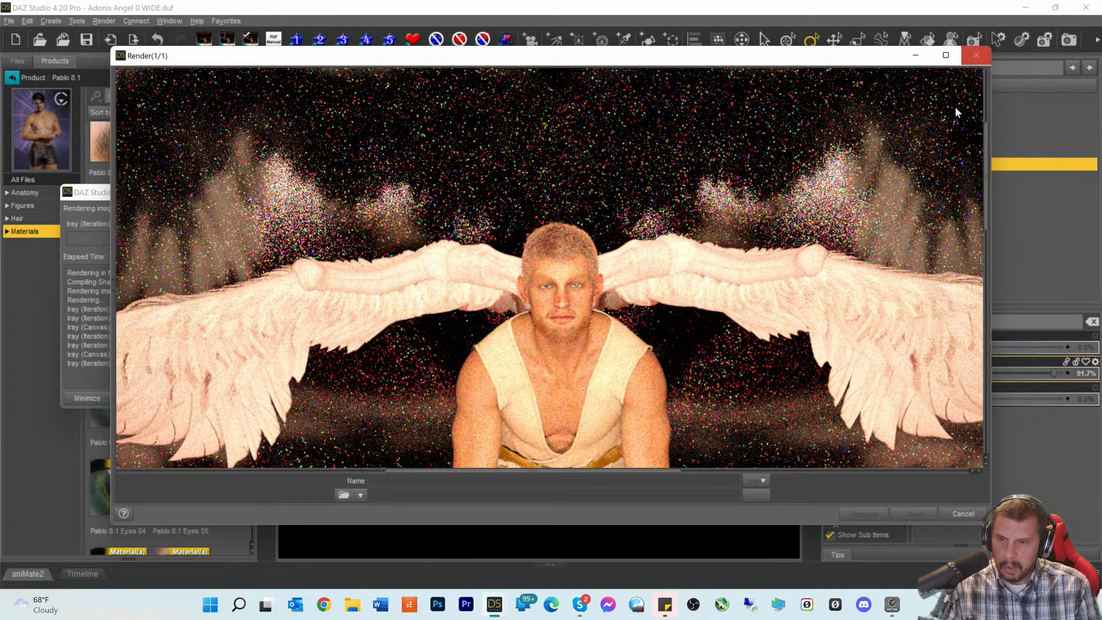
pyautogui.click(956, 520)
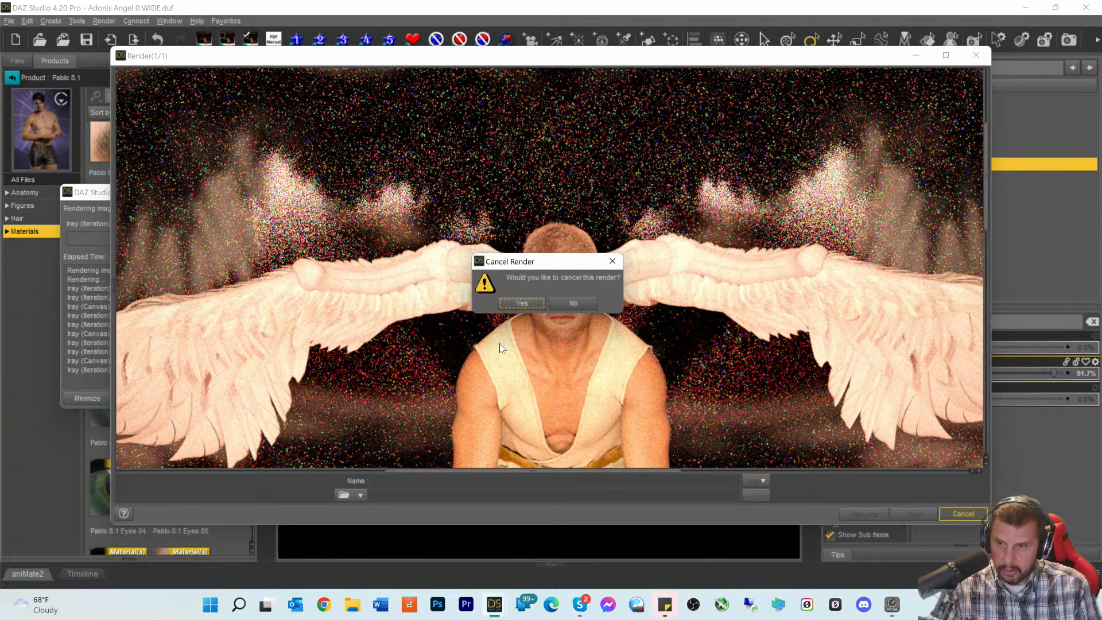
pyautogui.click(514, 310)
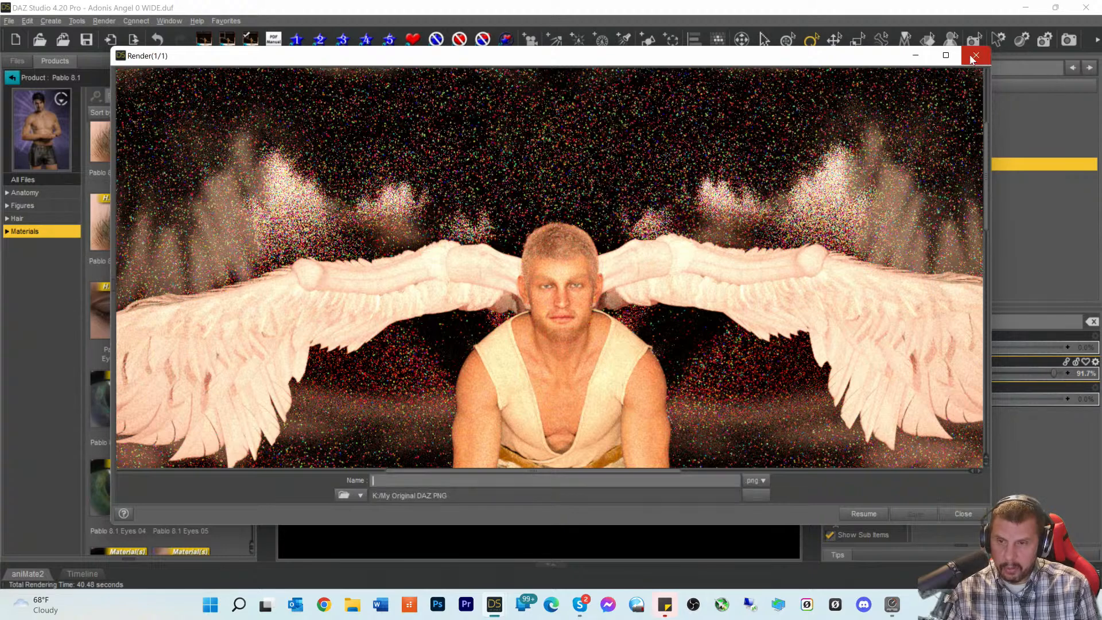
pyautogui.click(975, 57)
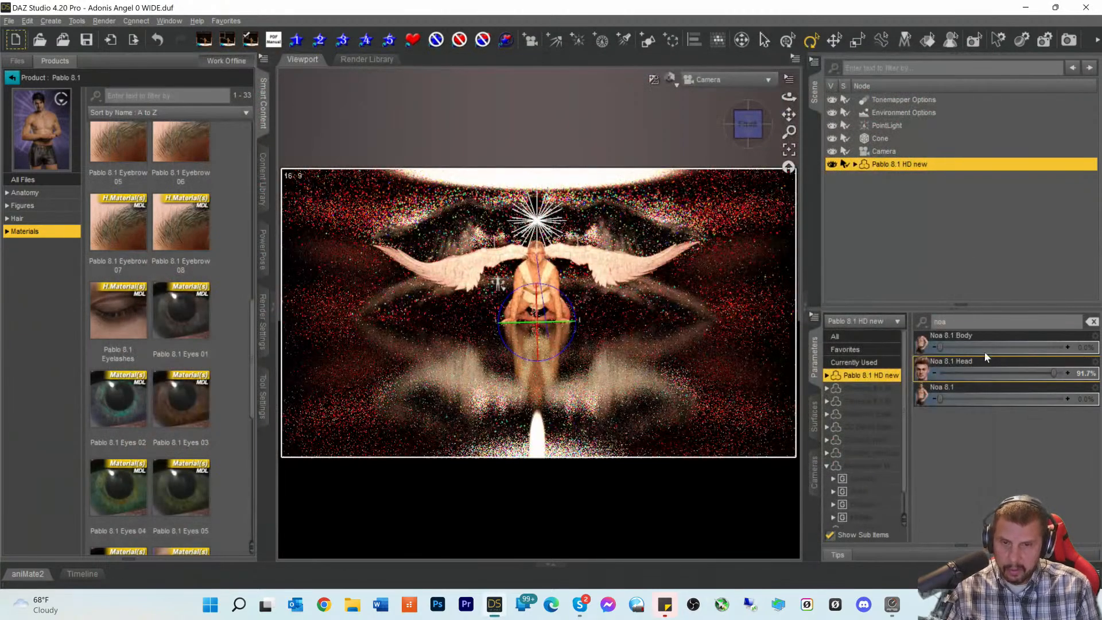
# - Lower Noa 8.1 Head to 21.9%, raise Pablo 8.1 Head to 73.4% via a 'pab' filter, then render
pyautogui.moveTo(1054, 374); pyautogui.dragTo(972, 374)
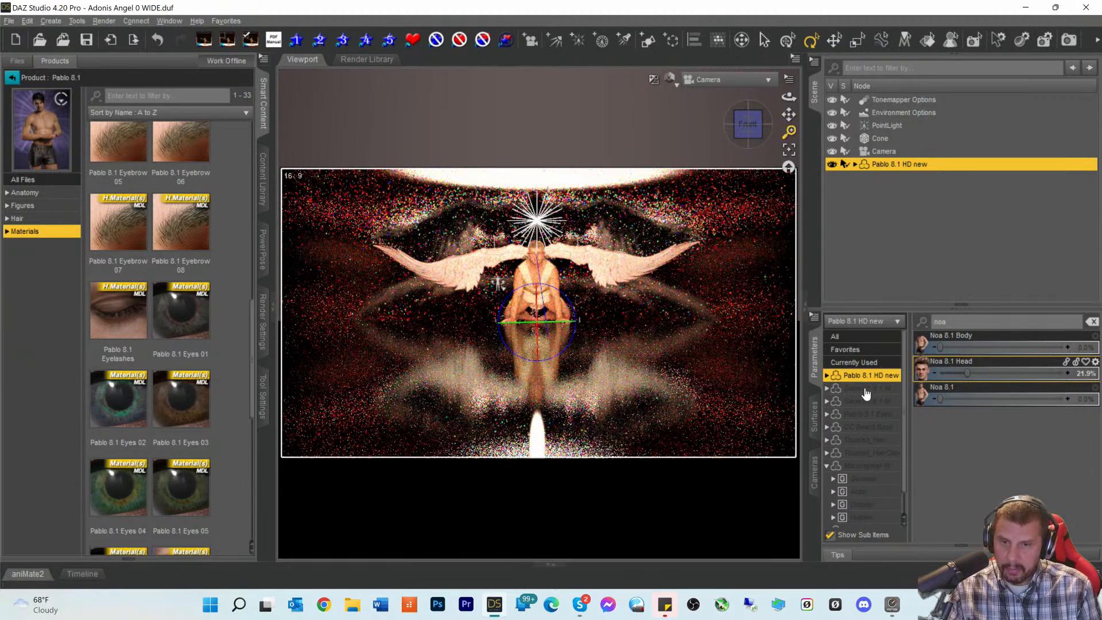
pyautogui.moveTo(949, 322); pyautogui.dragTo(837, 325)
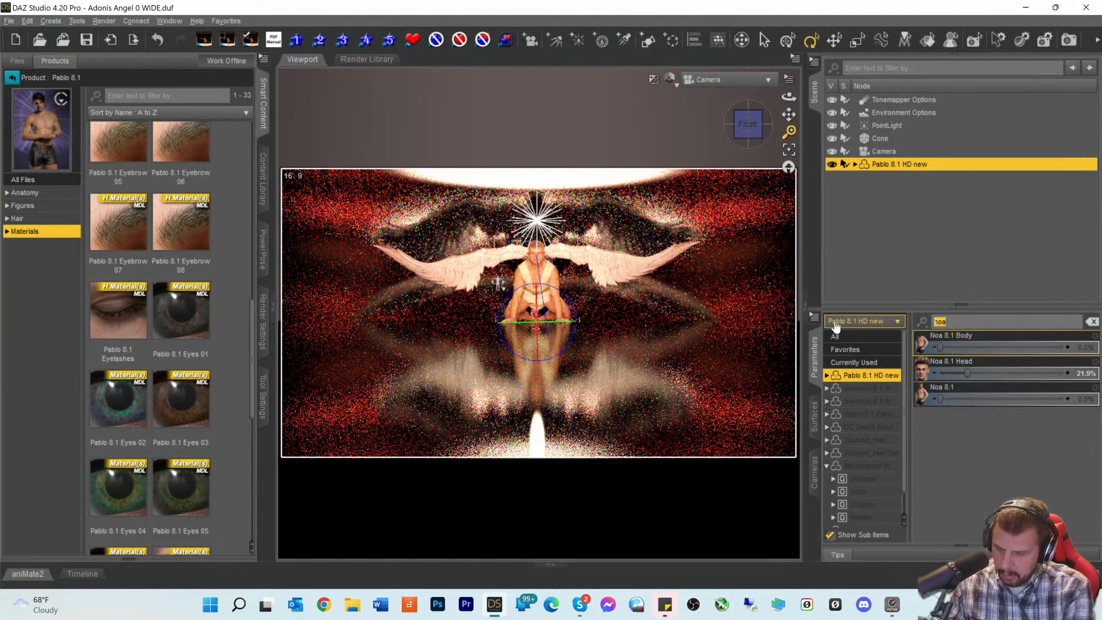
pyautogui.write('pab')
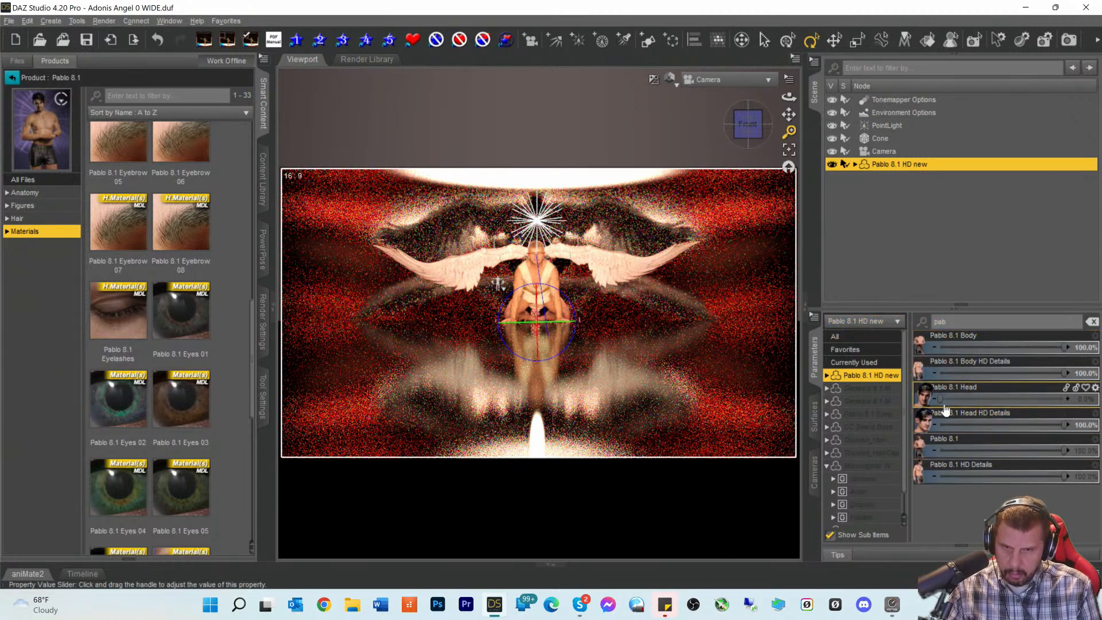
pyautogui.moveTo(939, 398); pyautogui.dragTo(1030, 399)
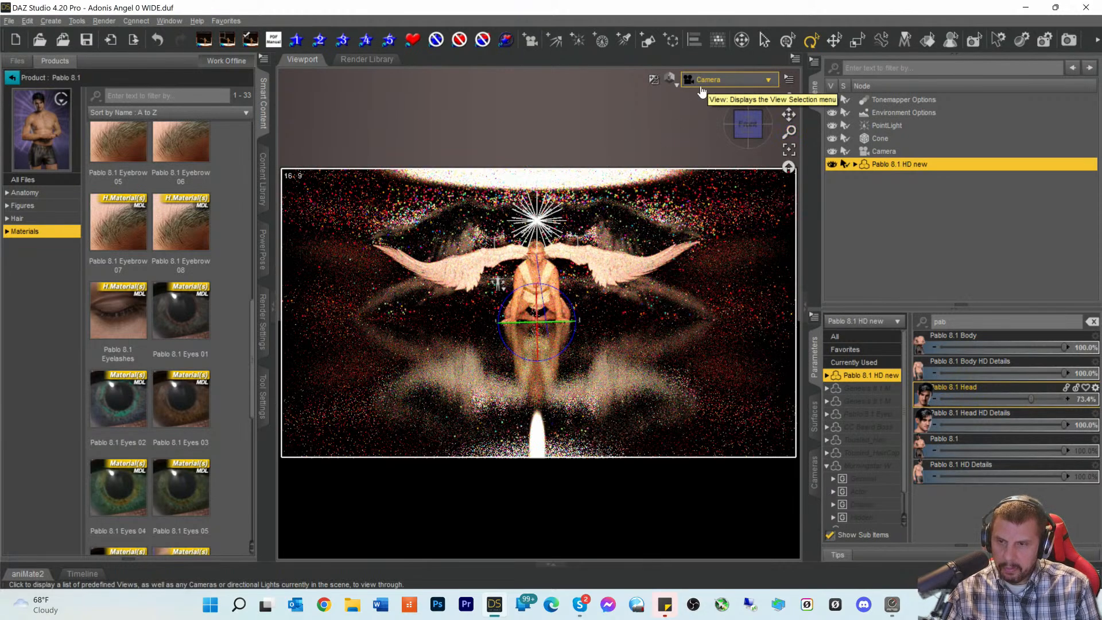
pyautogui.click(1021, 47)
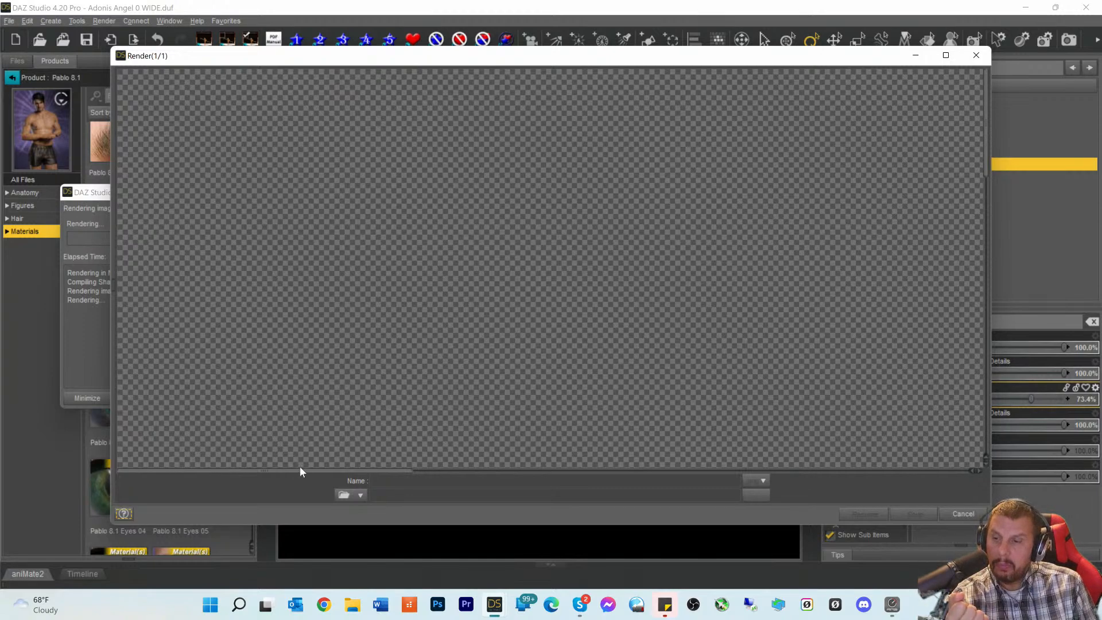
# - Let the blended-face render refine, cancel it at 45.6 seconds, and close the Render window
pyautogui.moveTo(289, 474); pyautogui.dragTo(580, 479)
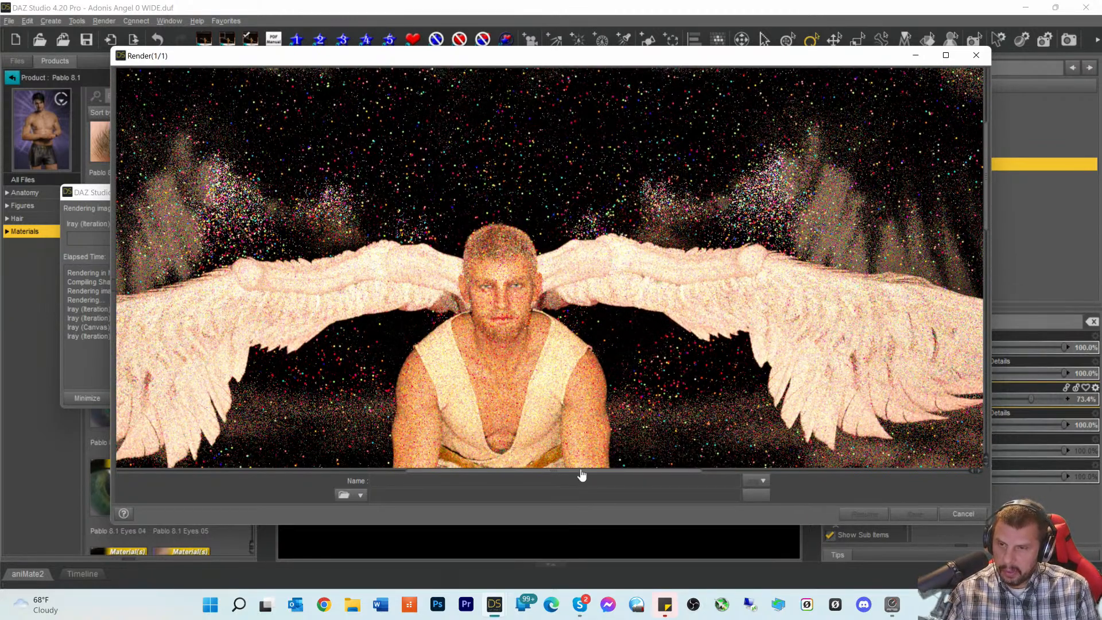
pyautogui.moveTo(579, 474); pyautogui.dragTo(545, 477)
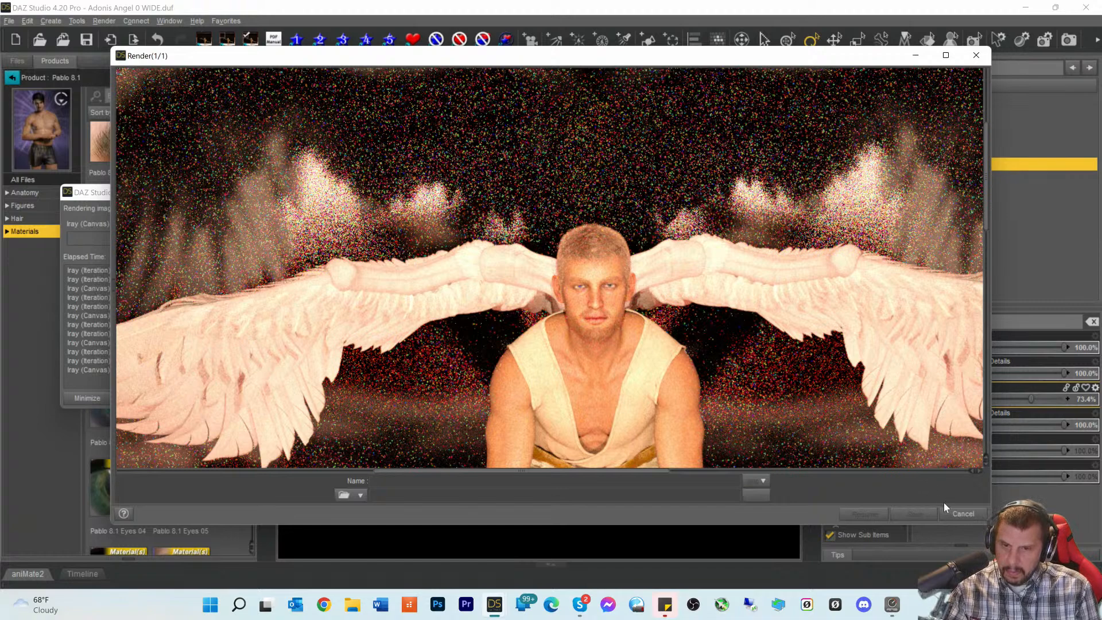
pyautogui.click(962, 514)
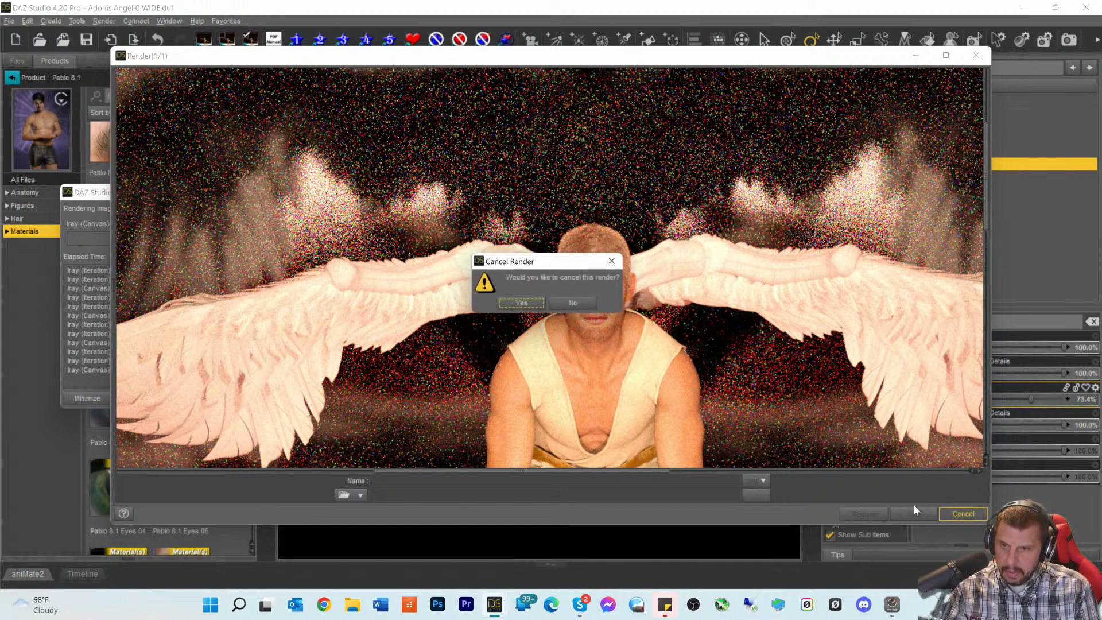
pyautogui.click(520, 304)
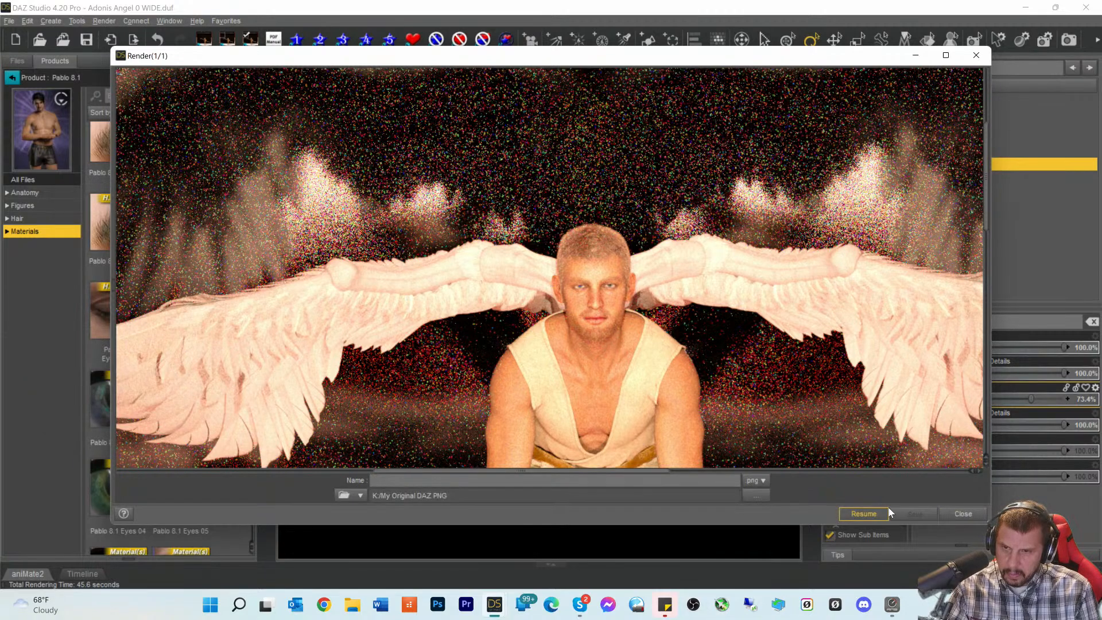
pyautogui.click(953, 514)
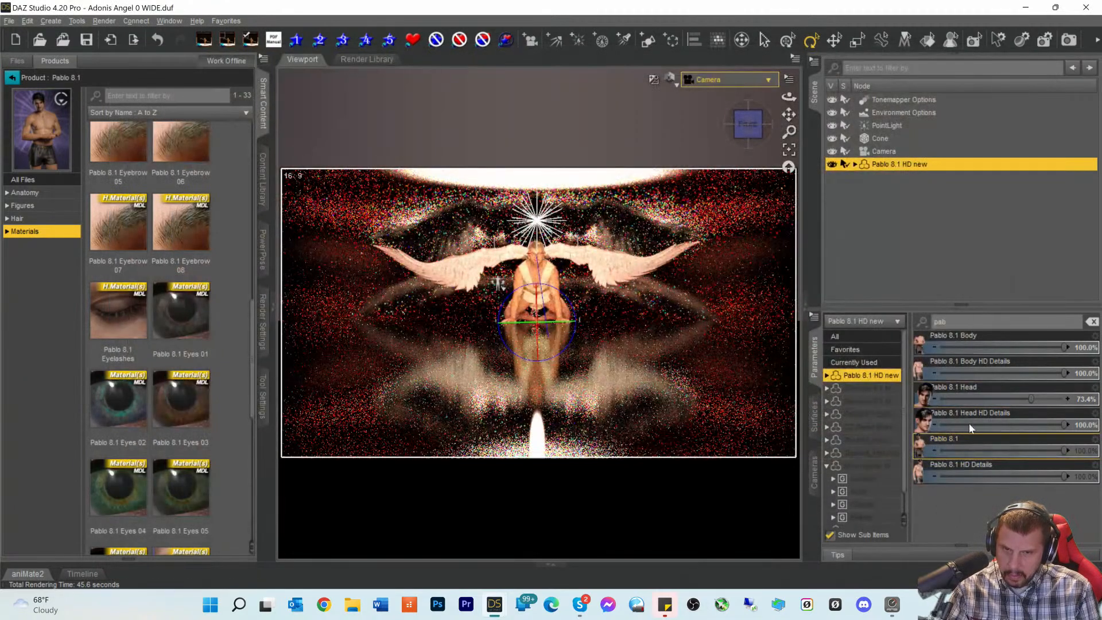
# - Show only currently used parameters, then set Noa 8.1 Head to 43.2% and Pablo 8.1 Head to 44.3%
pyautogui.click(855, 363)
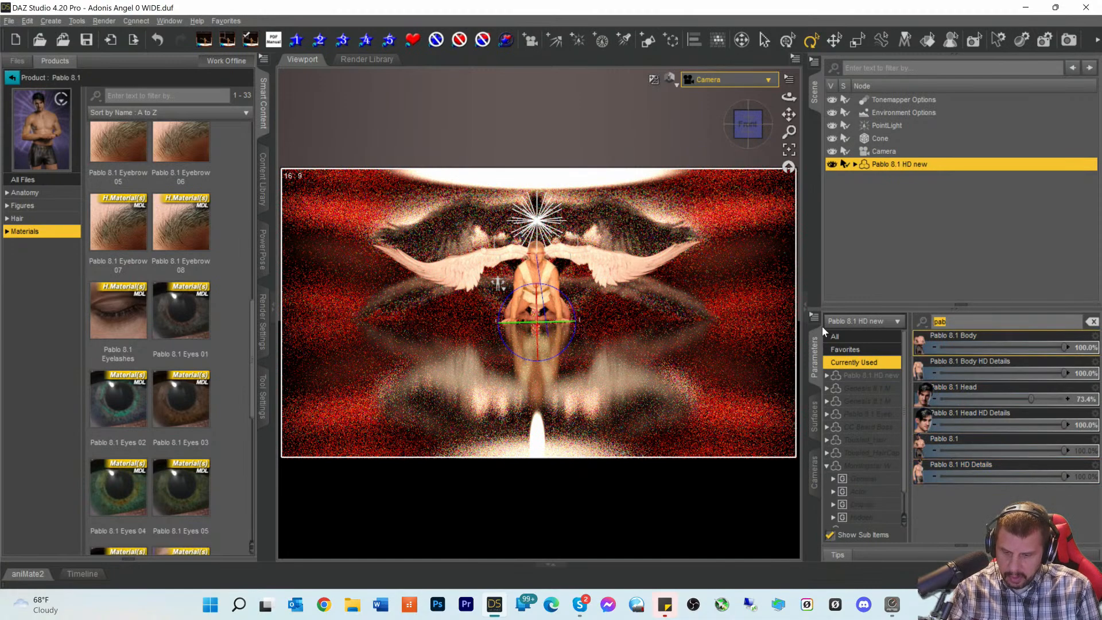
pyautogui.click(1093, 322)
pyautogui.scroll(-10, 966, 463)
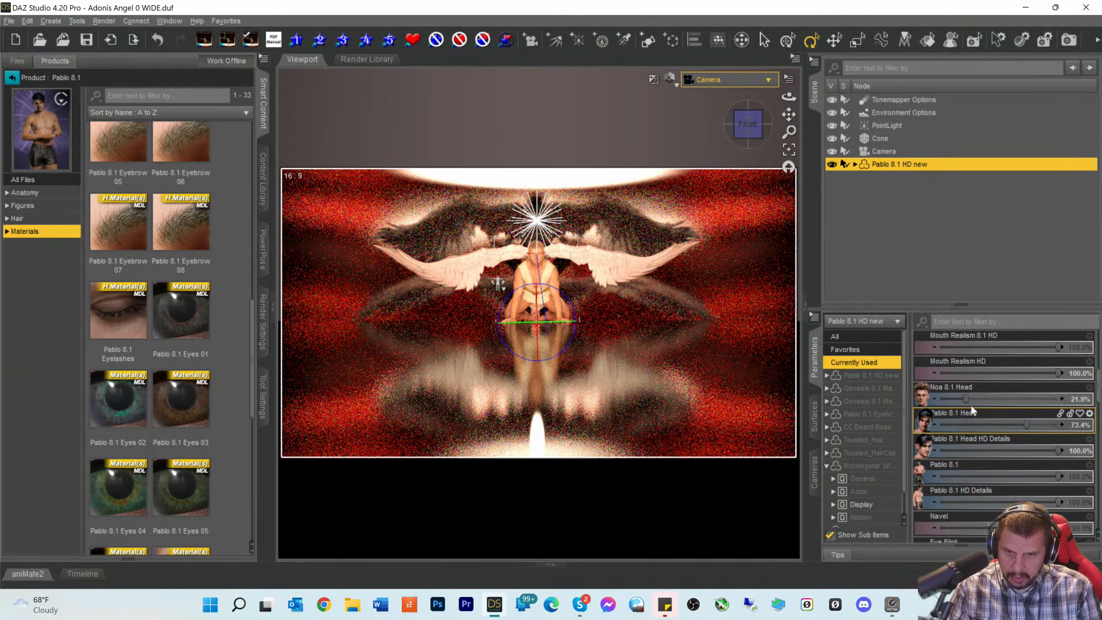
pyautogui.moveTo(971, 400); pyautogui.dragTo(990, 400)
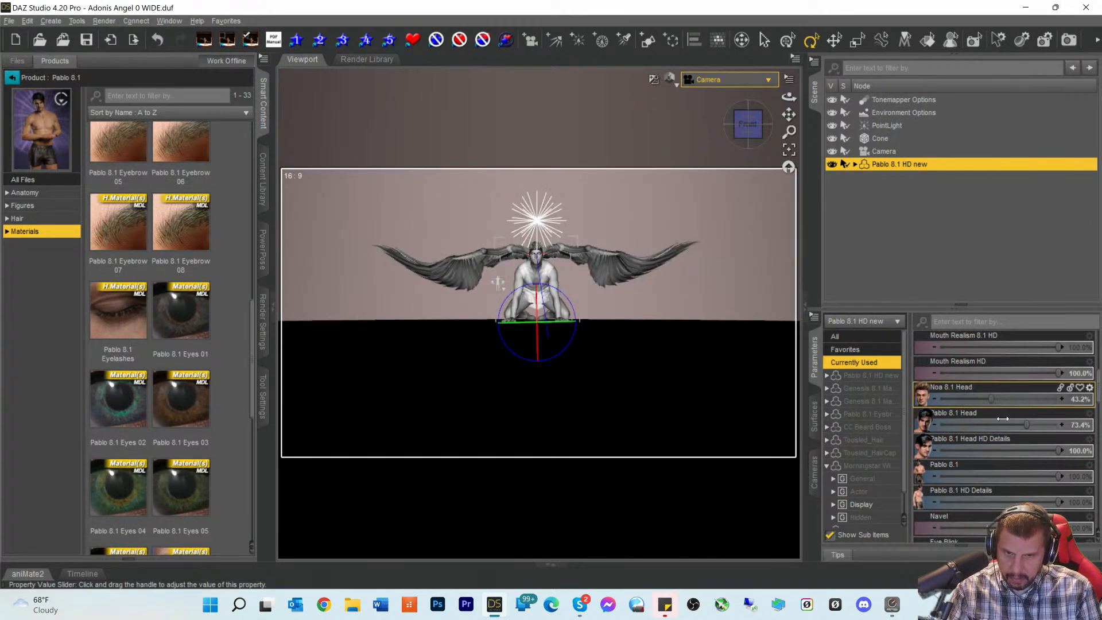
pyautogui.moveTo(1026, 425); pyautogui.dragTo(1023, 425)
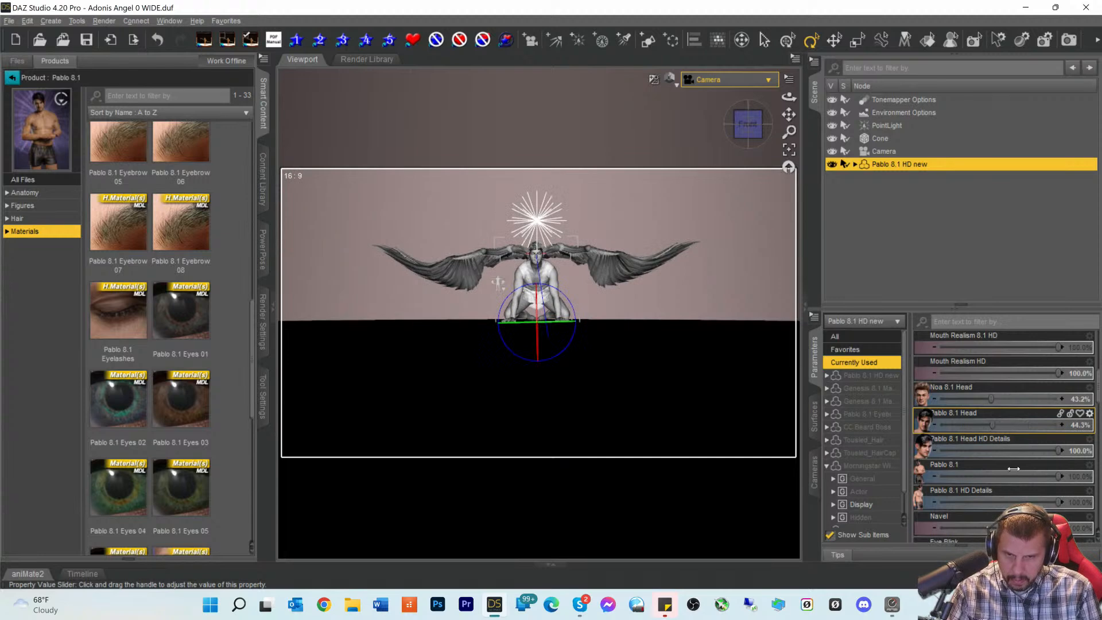
# - Check the parameter list and start a new render of the blended-face scene
pyautogui.scroll(-10, 1017, 463)
pyautogui.scroll(10, 1021, 445)
pyautogui.scroll(-4, 1022, 448)
pyautogui.scroll(-5, 1021, 446)
pyautogui.scroll(5, 1021, 446)
pyautogui.scroll(3, 1020, 446)
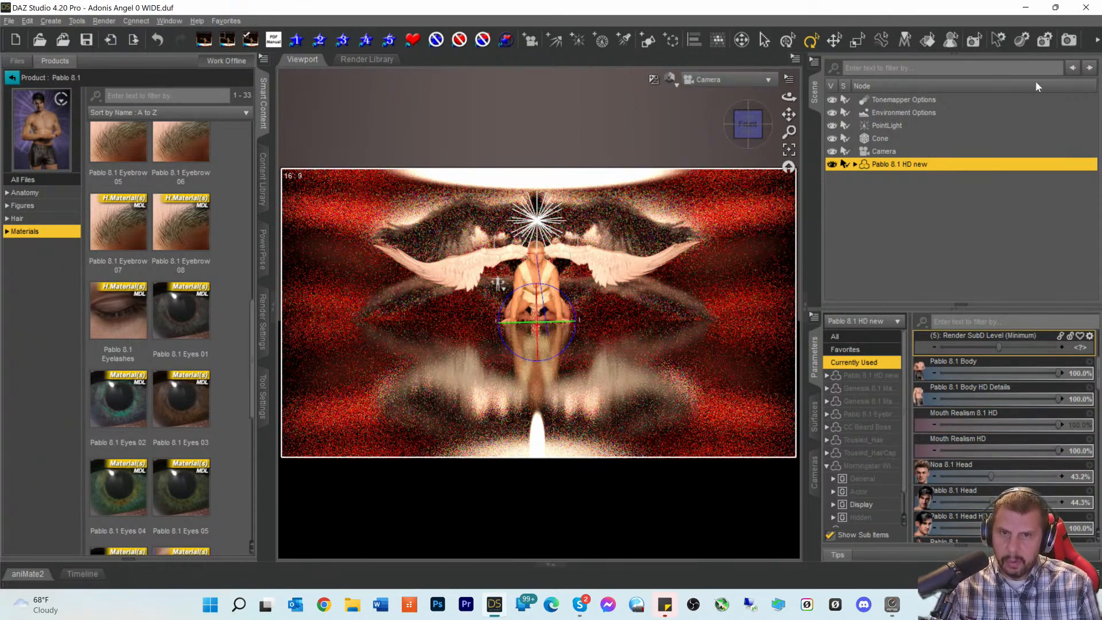
pyautogui.click(1068, 40)
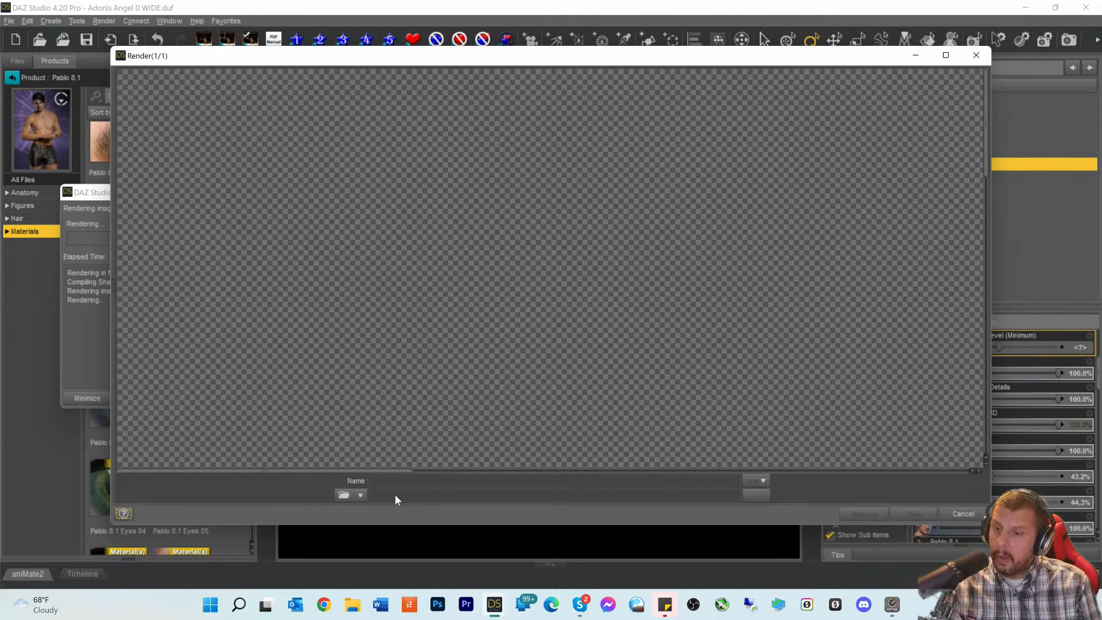
# - Move around the render canvas to view the kneeling winged angel as the grainy Iray pass fills in
pyautogui.moveTo(306, 475); pyautogui.dragTo(584, 486)
pyautogui.scroll(-3, 637, 385)
pyautogui.scroll(-10, 636, 388)
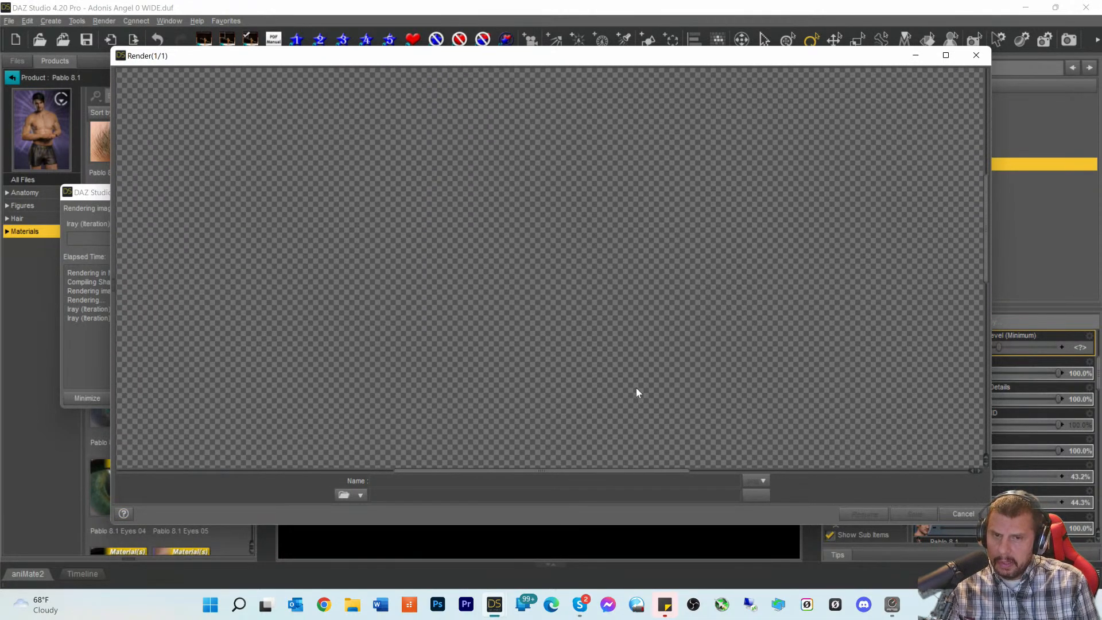
pyautogui.scroll(1, 636, 388)
pyautogui.scroll(5, 636, 388)
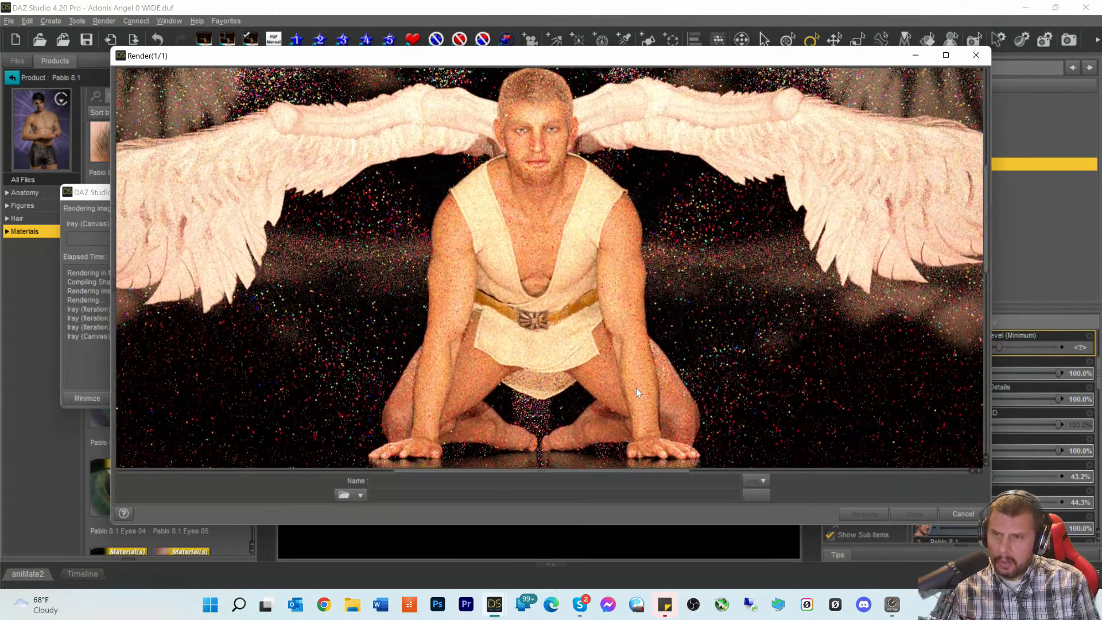
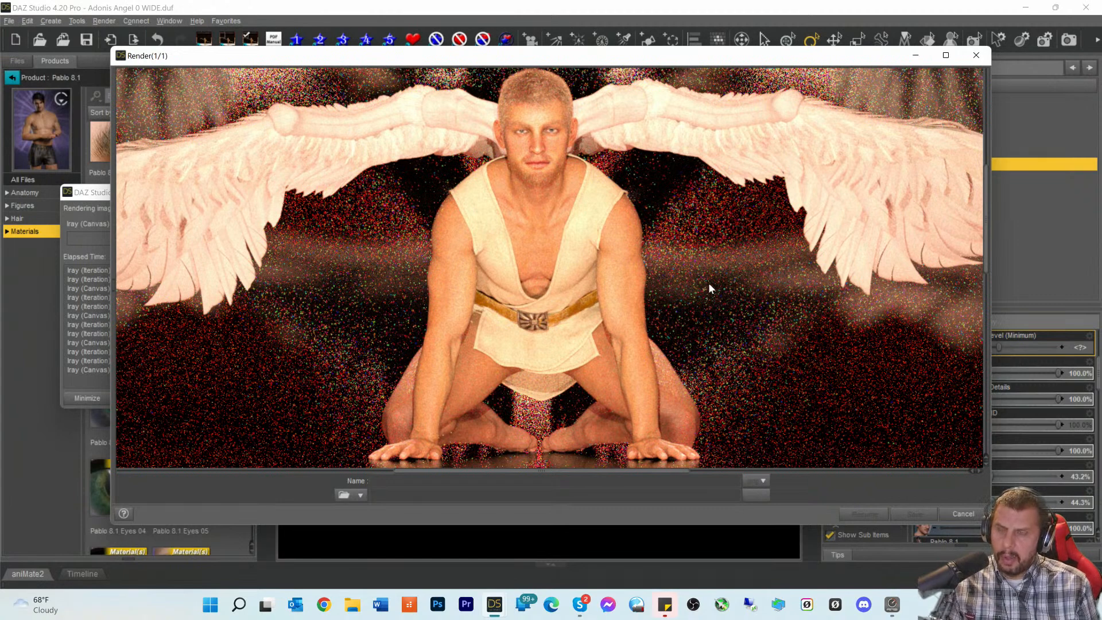
# - Cancel the running Iray render of the kneeling angel, confirm it, and close the render window
pyautogui.click(964, 515)
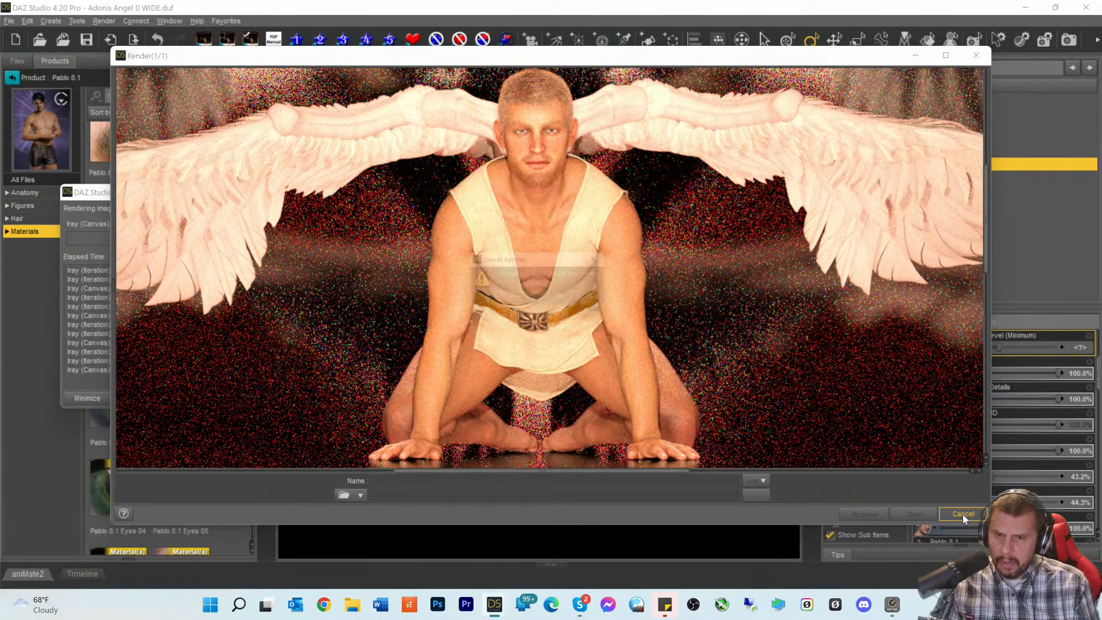
pyautogui.click(520, 303)
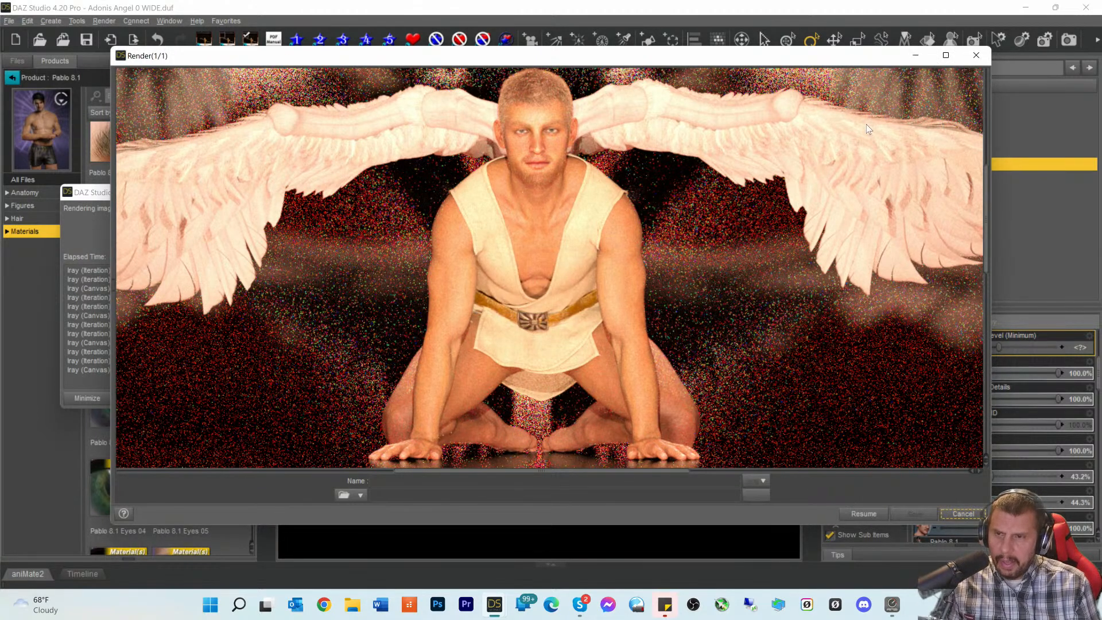
pyautogui.click(977, 56)
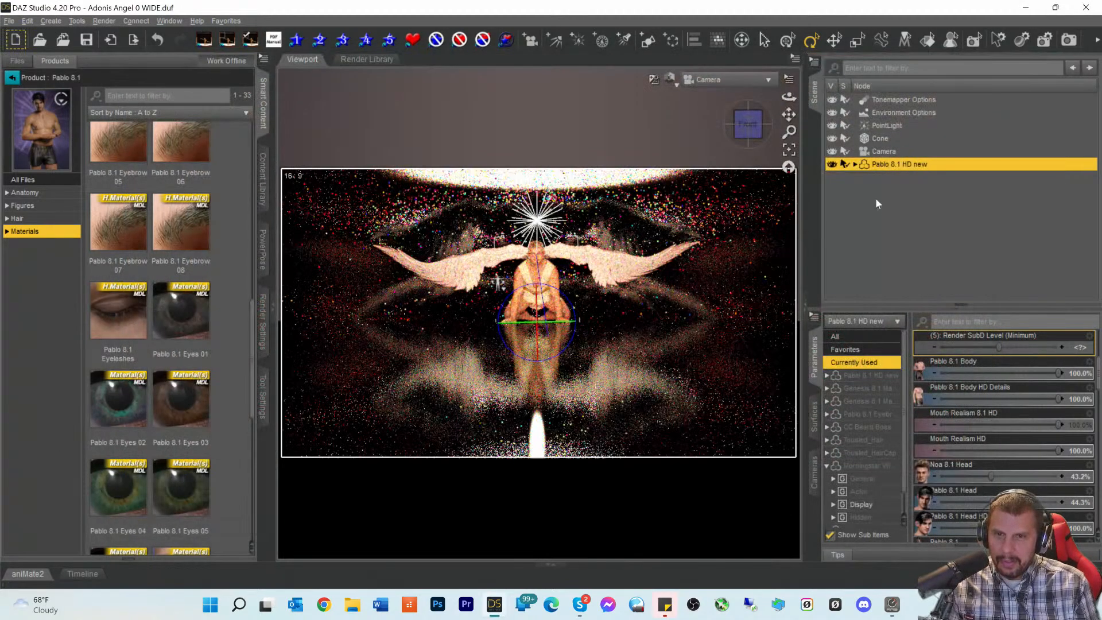
# - On Pablo 8.1 HD new, set Bruce Head to 52.5% and Bruce Head HD to 49.7%, then render
pyautogui.click(848, 376)
pyautogui.click(954, 325)
pyautogui.write('bruce')
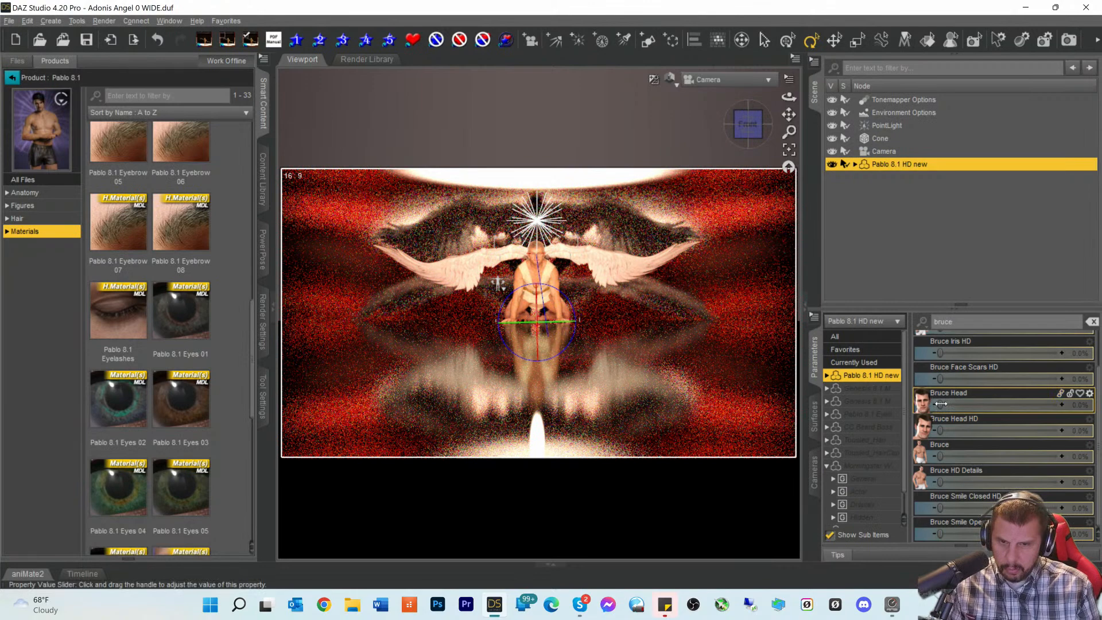
pyautogui.moveTo(943, 404); pyautogui.dragTo(1001, 404)
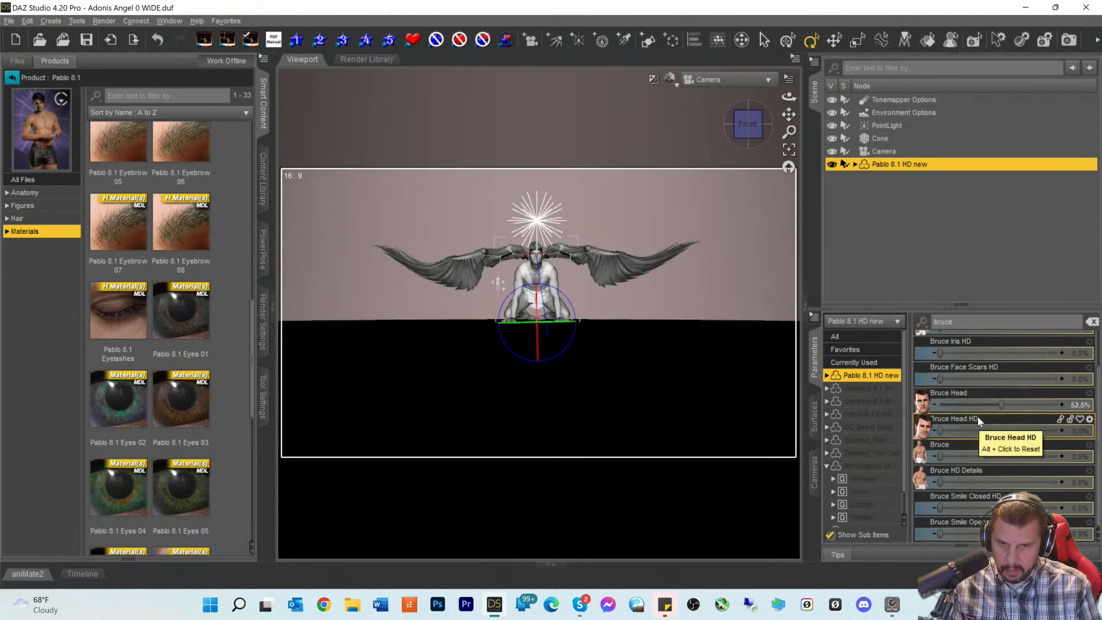
pyautogui.moveTo(991, 430); pyautogui.dragTo(993, 430)
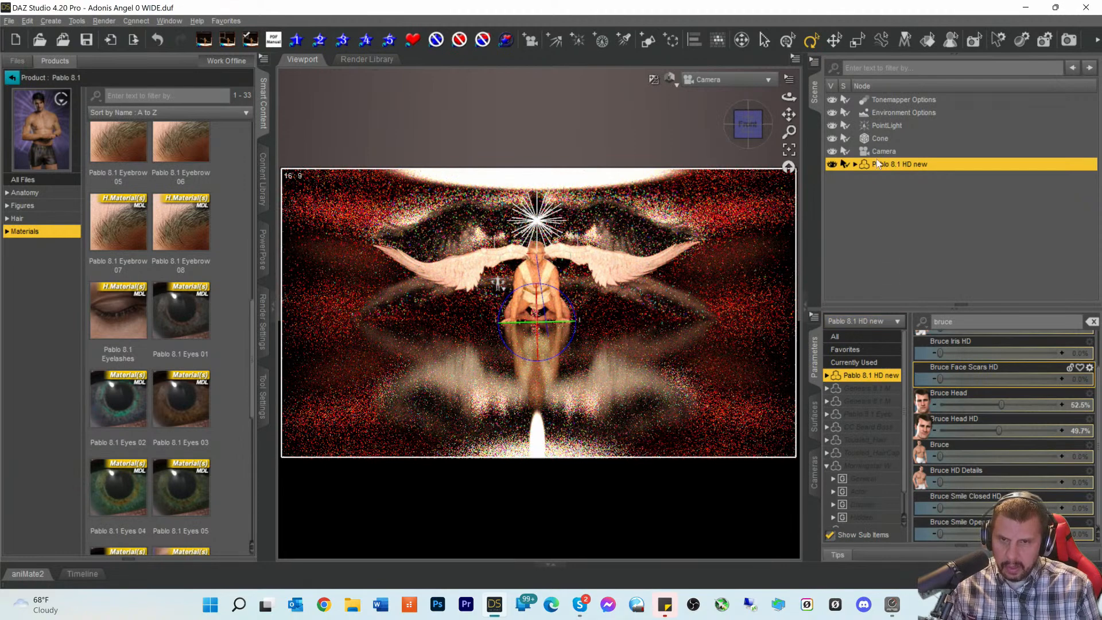
pyautogui.click(1068, 39)
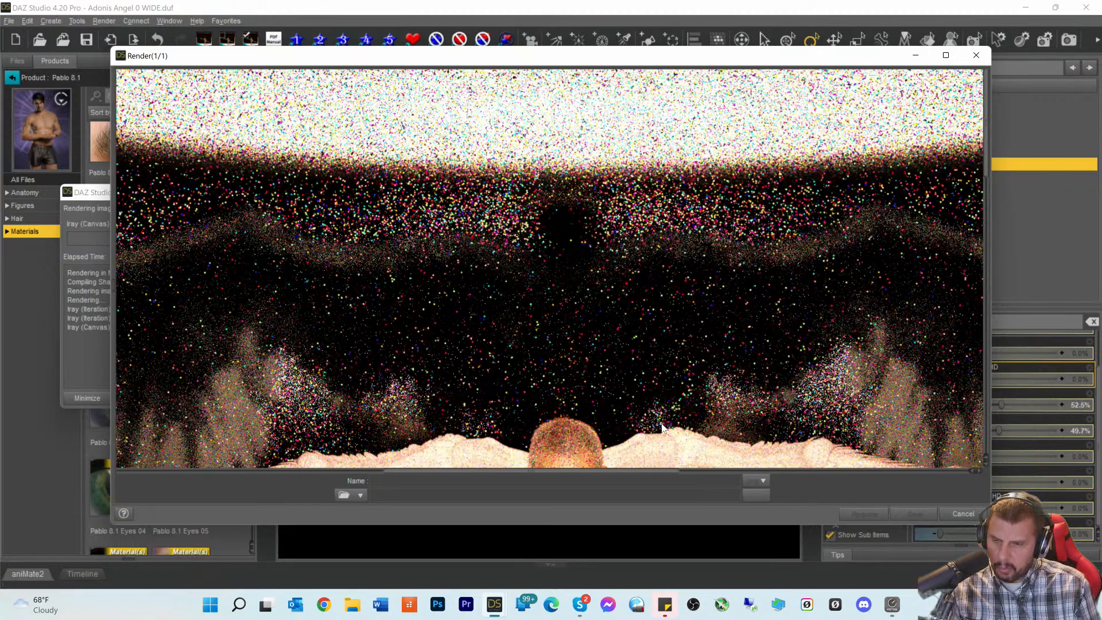
# - Let the second render run about 30 seconds, then cancel it and close its window
pyautogui.scroll(-3, 662, 422)
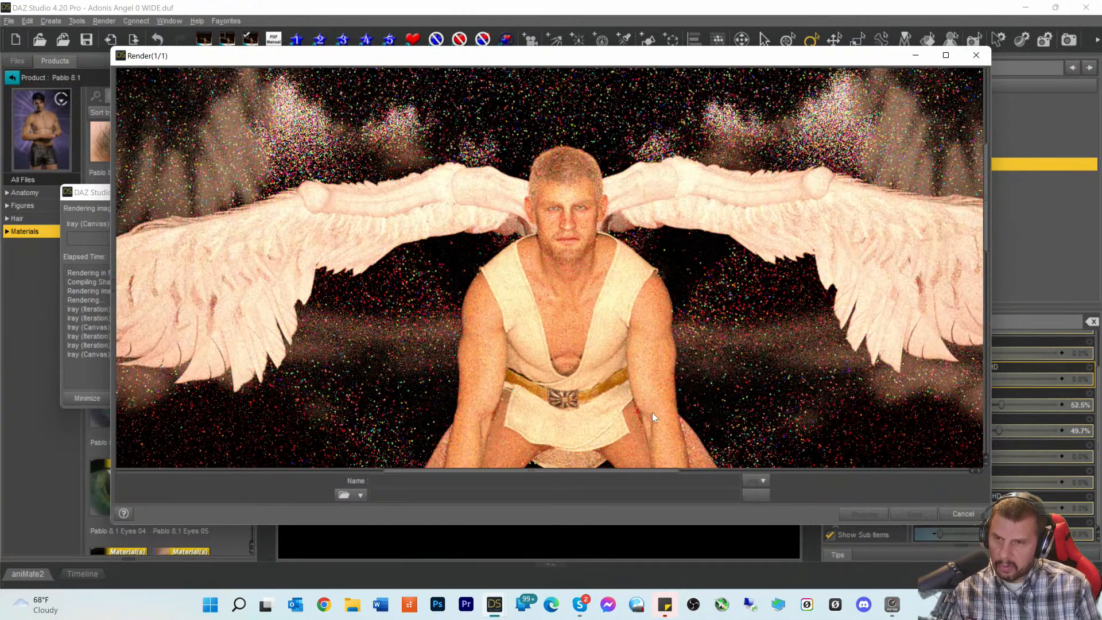
pyautogui.click(957, 515)
pyautogui.click(522, 303)
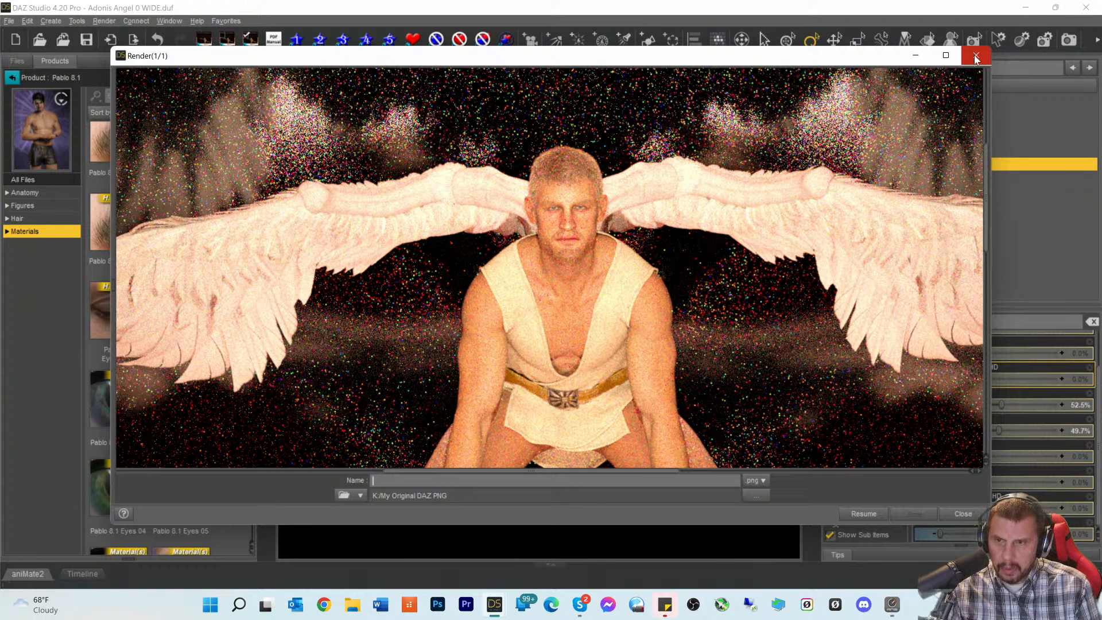
pyautogui.click(976, 58)
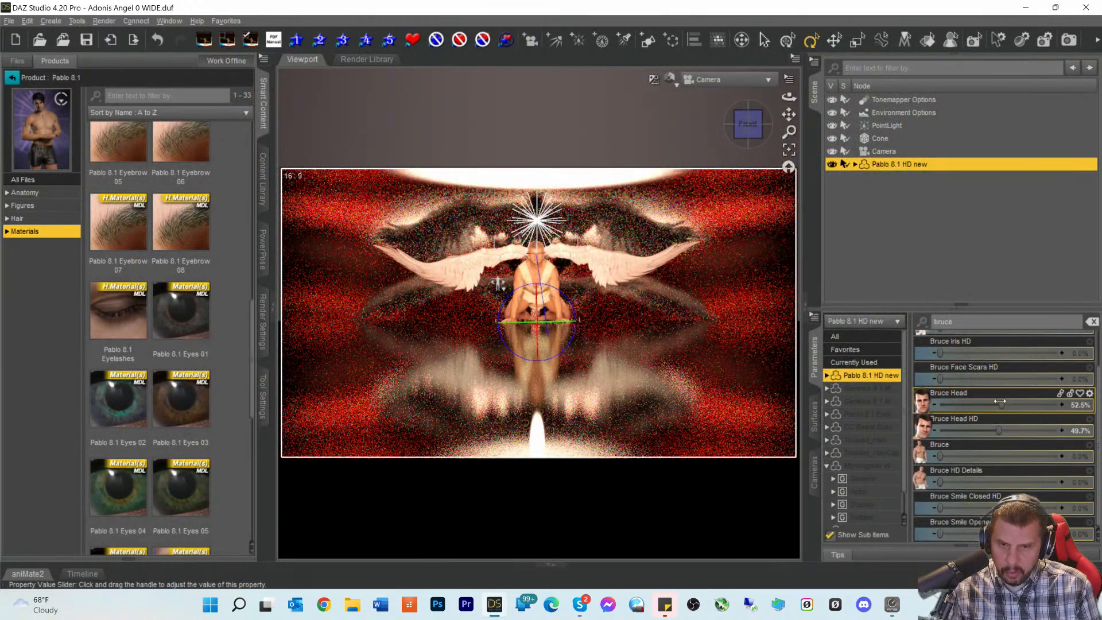
# - Lower the Bruce Head morph to about 13.1%
pyautogui.moveTo(1001, 401); pyautogui.dragTo(988, 405)
pyautogui.click(953, 405)
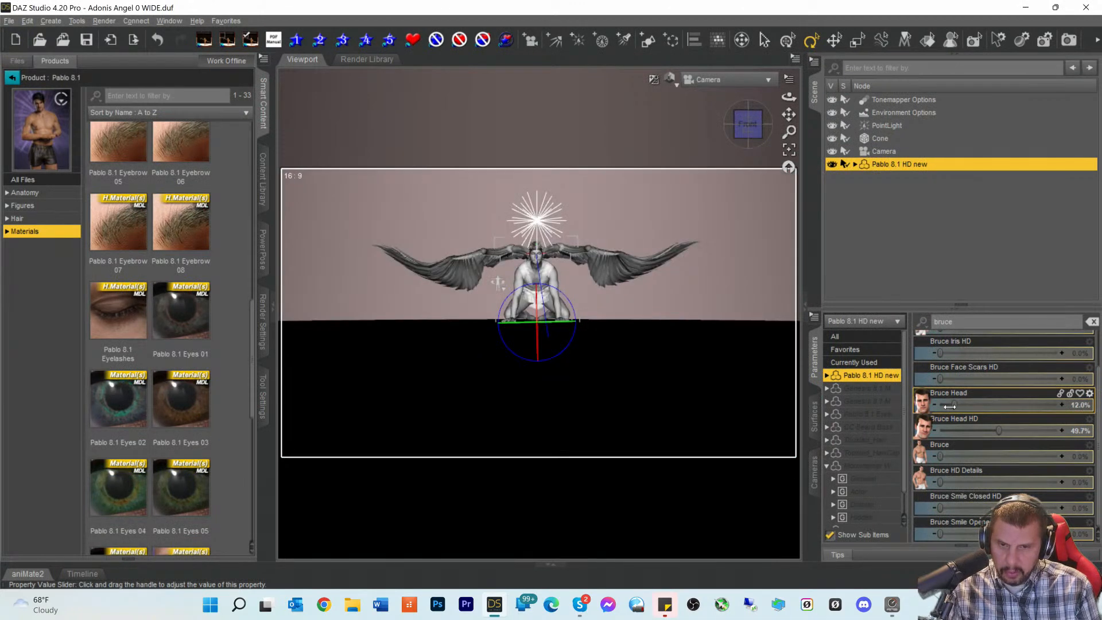
pyautogui.moveTo(950, 406); pyautogui.dragTo(879, 380)
pyautogui.moveTo(950, 405); pyautogui.dragTo(865, 376)
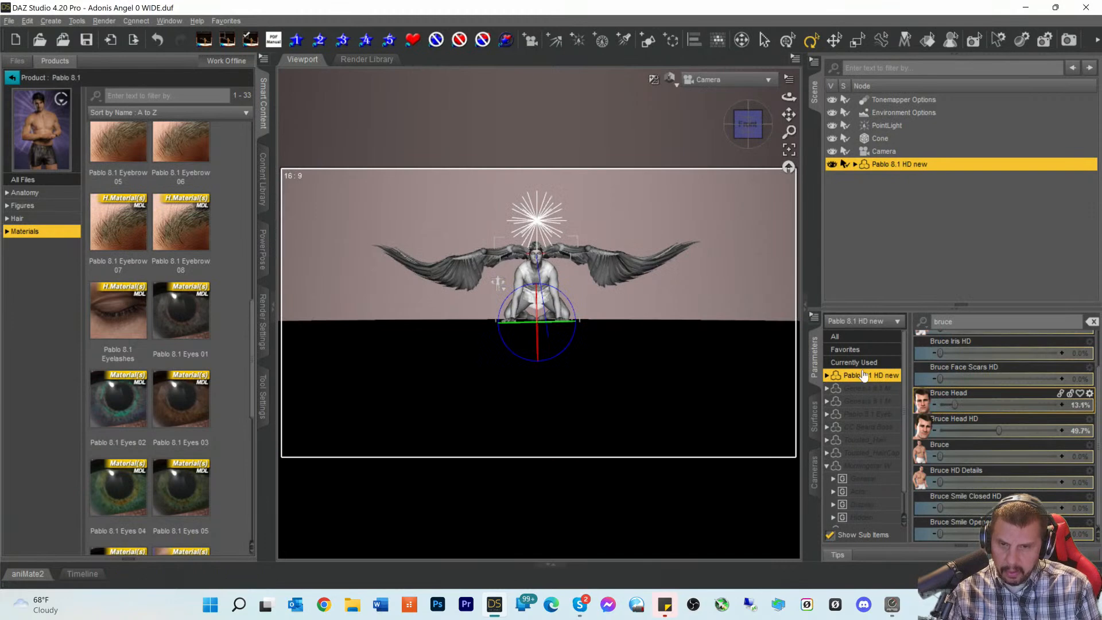
# - Show currently used morphs unfiltered, set Noa 8.1 Head to 17.5%, lower Bruce Head HD, then render
pyautogui.click(864, 362)
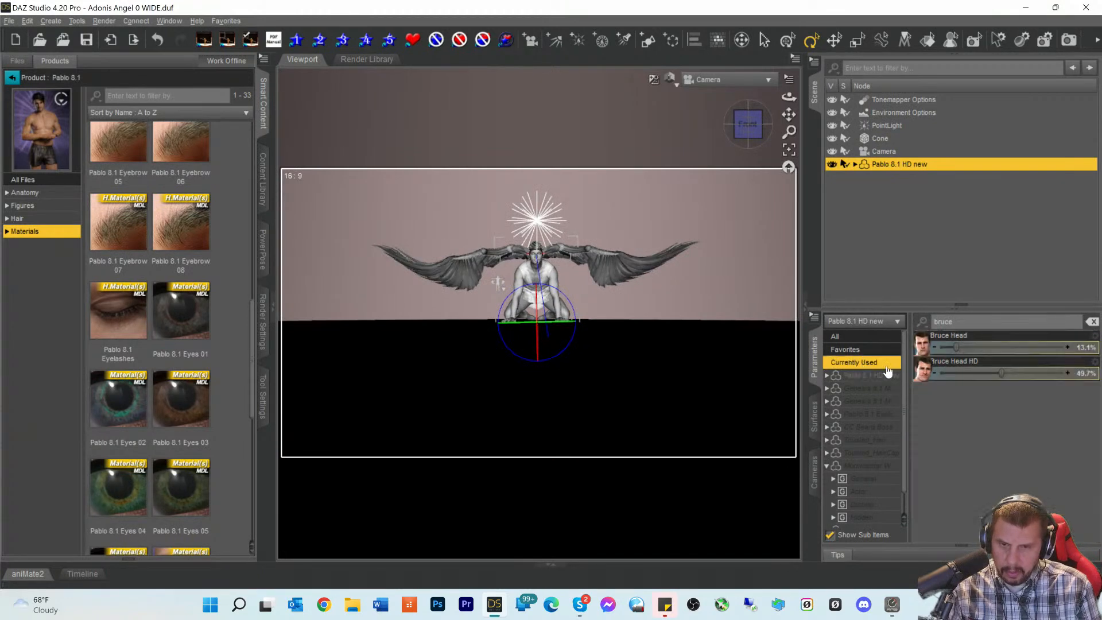
pyautogui.moveTo(955, 322); pyautogui.dragTo(831, 330)
pyautogui.press('BackSpace')
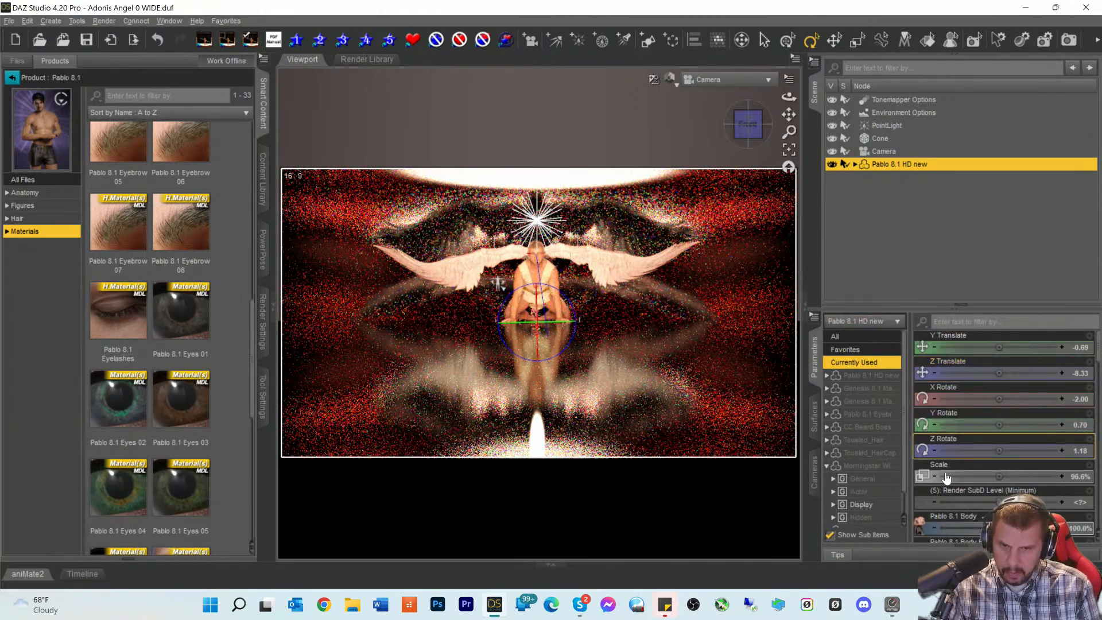
pyautogui.scroll(-3, 958, 470)
pyautogui.scroll(-3, 959, 464)
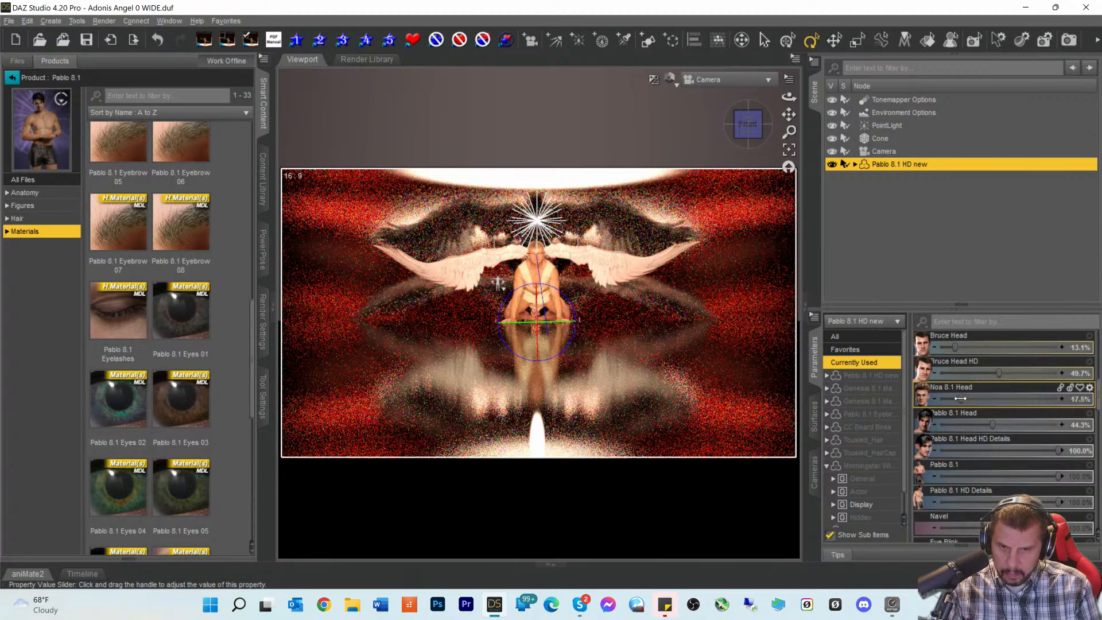
pyautogui.moveTo(993, 424); pyautogui.dragTo(1014, 425)
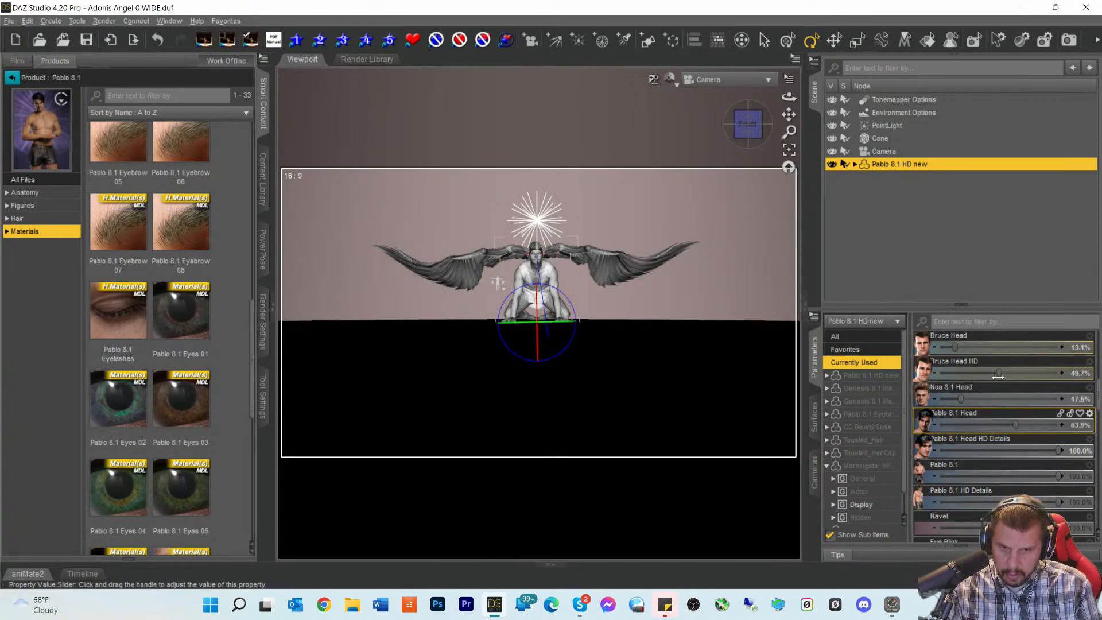
pyautogui.moveTo(998, 376); pyautogui.dragTo(931, 376)
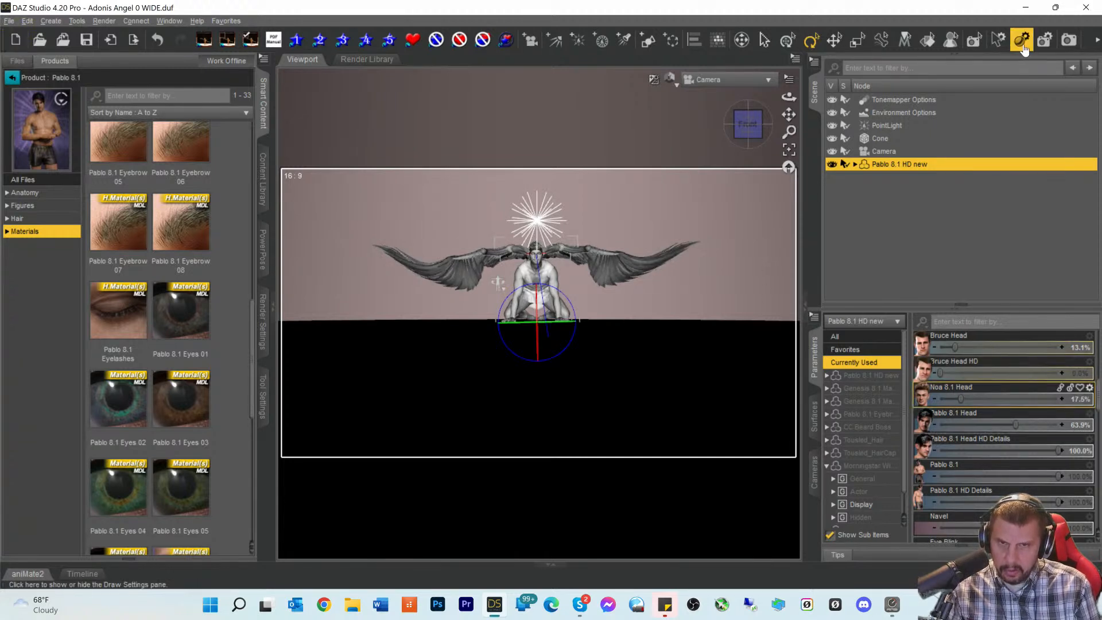
pyautogui.click(1068, 39)
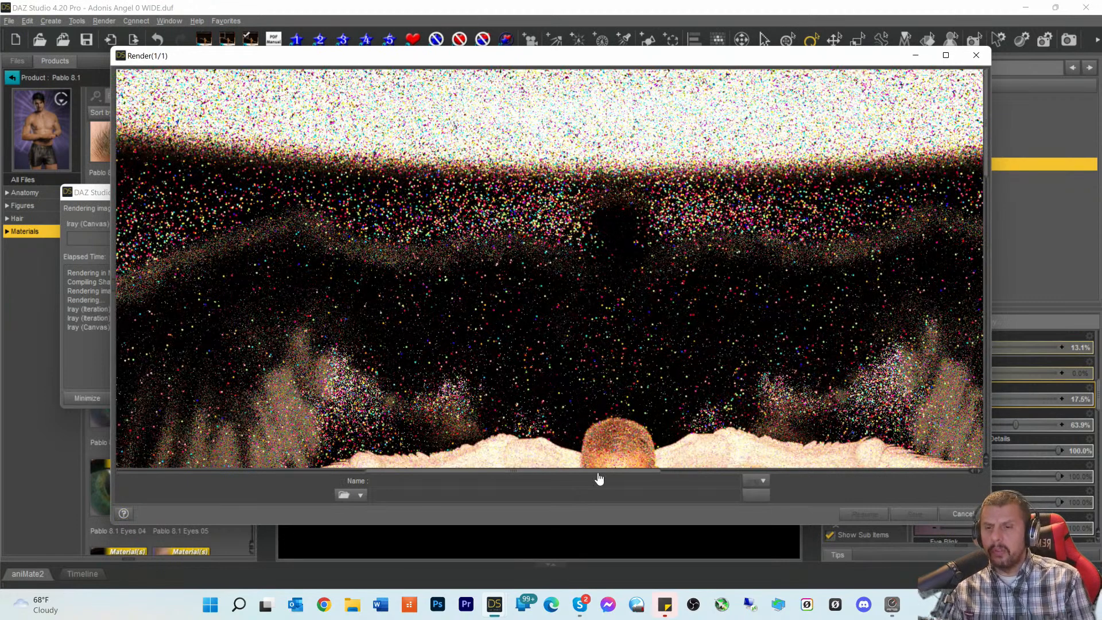
# - Inspect the progressing render of the reshaped angel, then cancel it and close the window
pyautogui.scroll(-3, 716, 419)
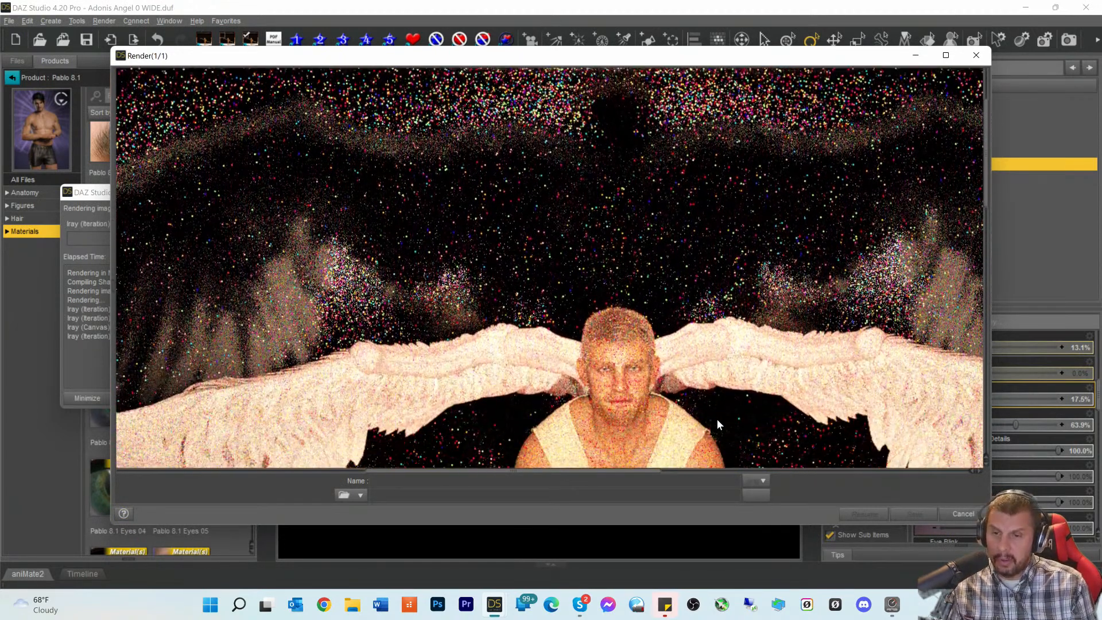
pyautogui.scroll(-1, 733, 394)
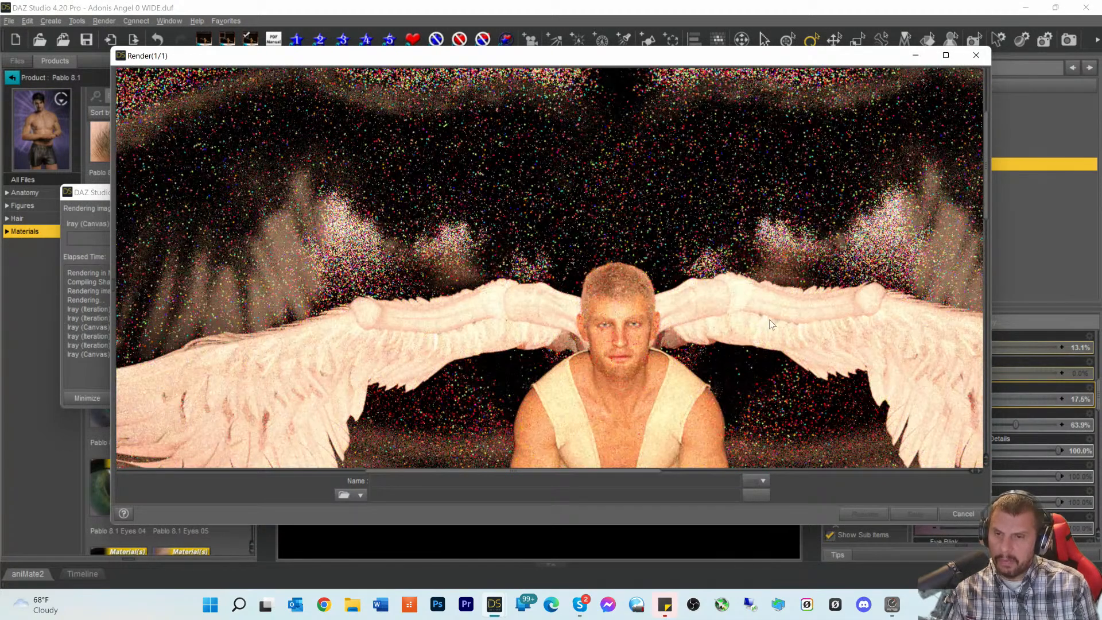
pyautogui.scroll(-3, 772, 322)
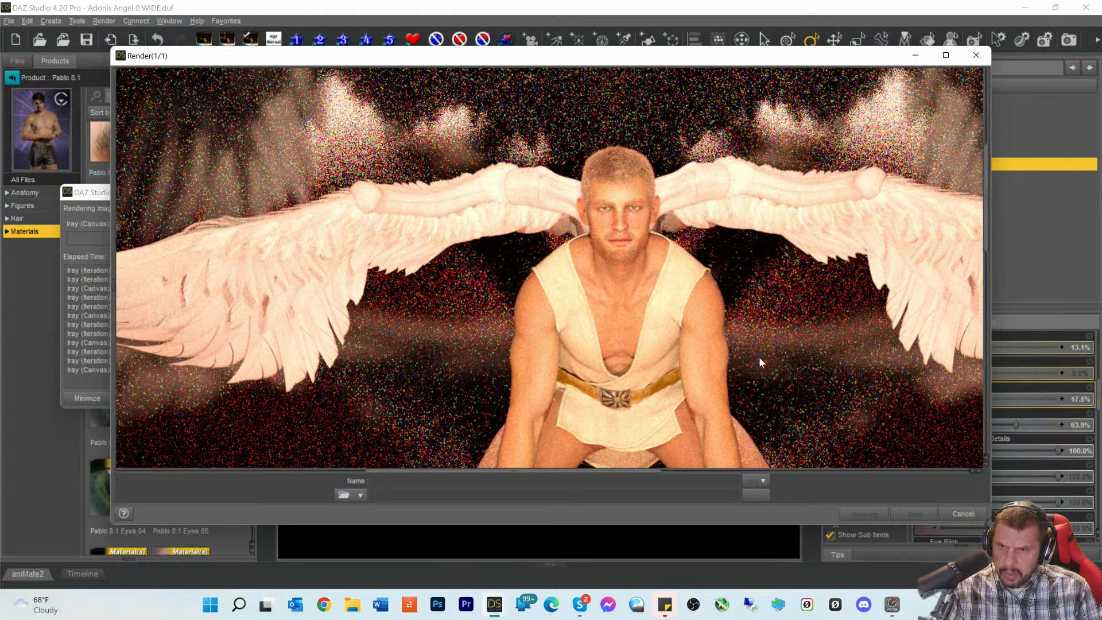
pyautogui.click(961, 514)
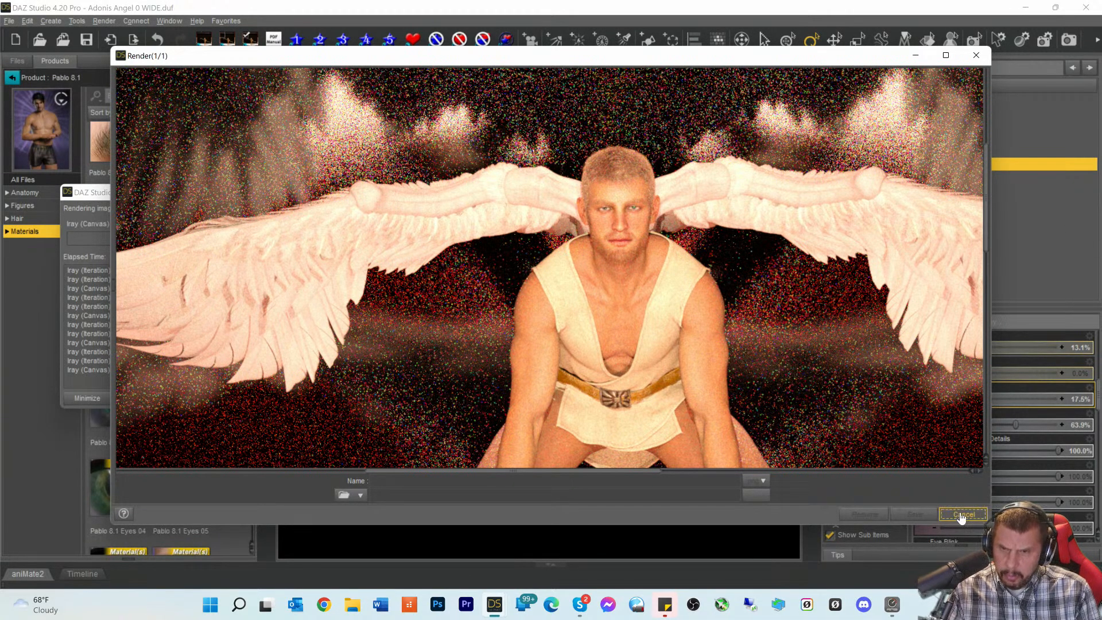
pyautogui.click(554, 305)
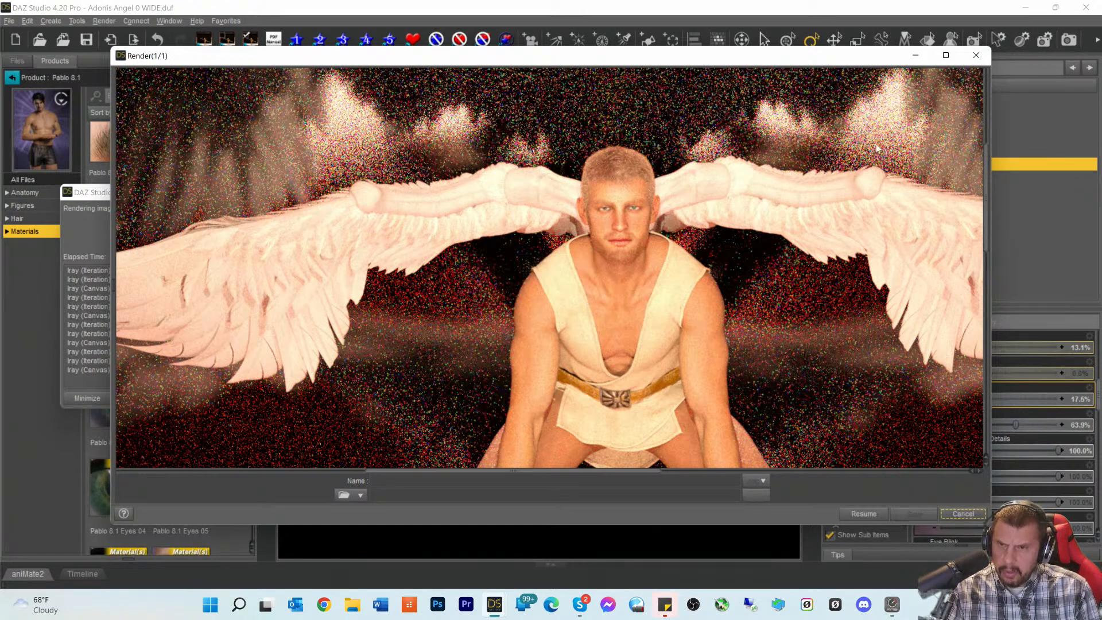
pyautogui.click(976, 57)
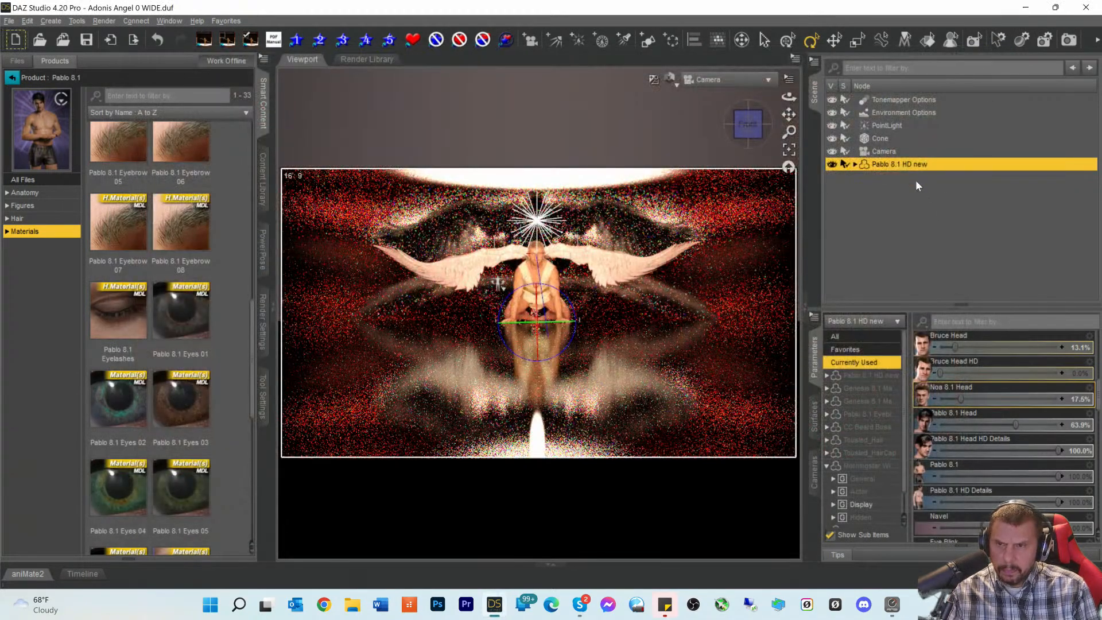
# - Select PointLight and change its Luminous Flux from 2900000 to 1900000 lumens
pyautogui.click(897, 127)
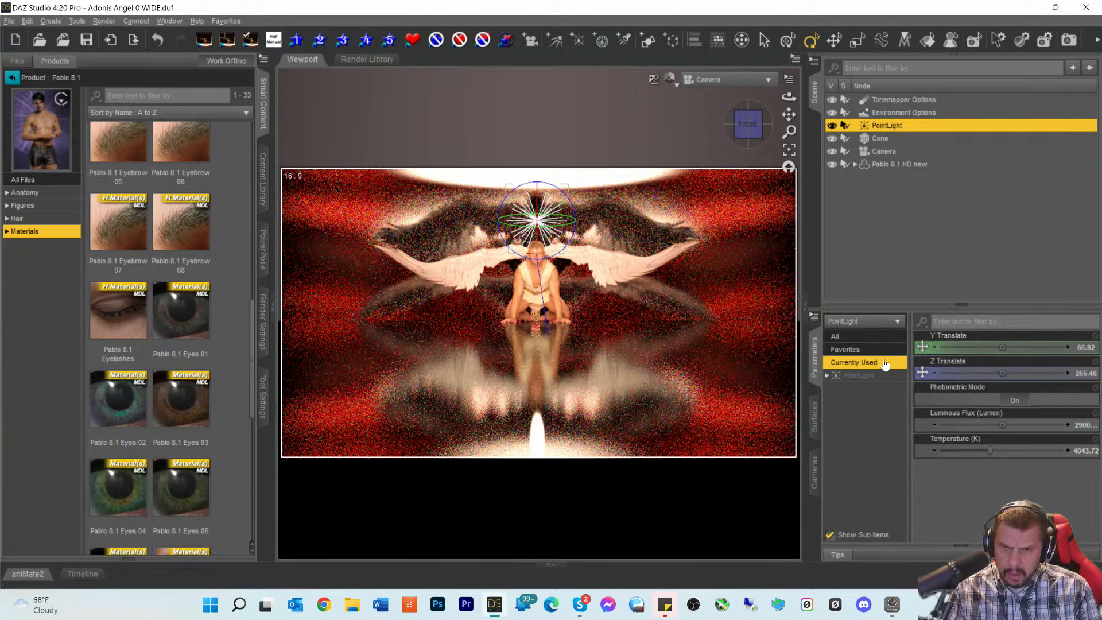
pyautogui.click(859, 375)
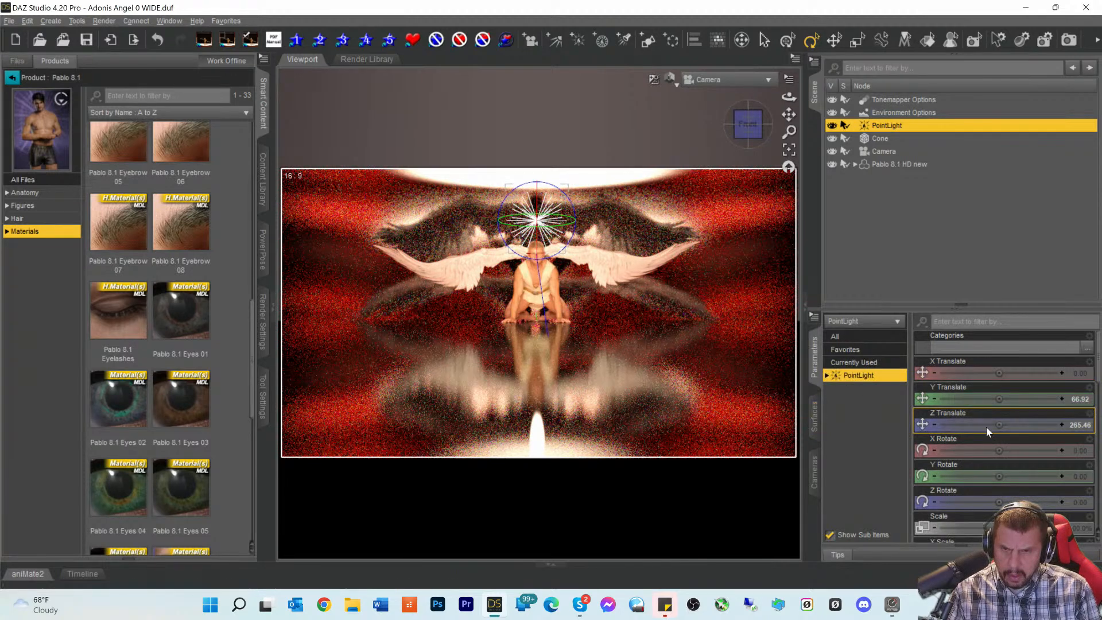
pyautogui.scroll(-10, 993, 439)
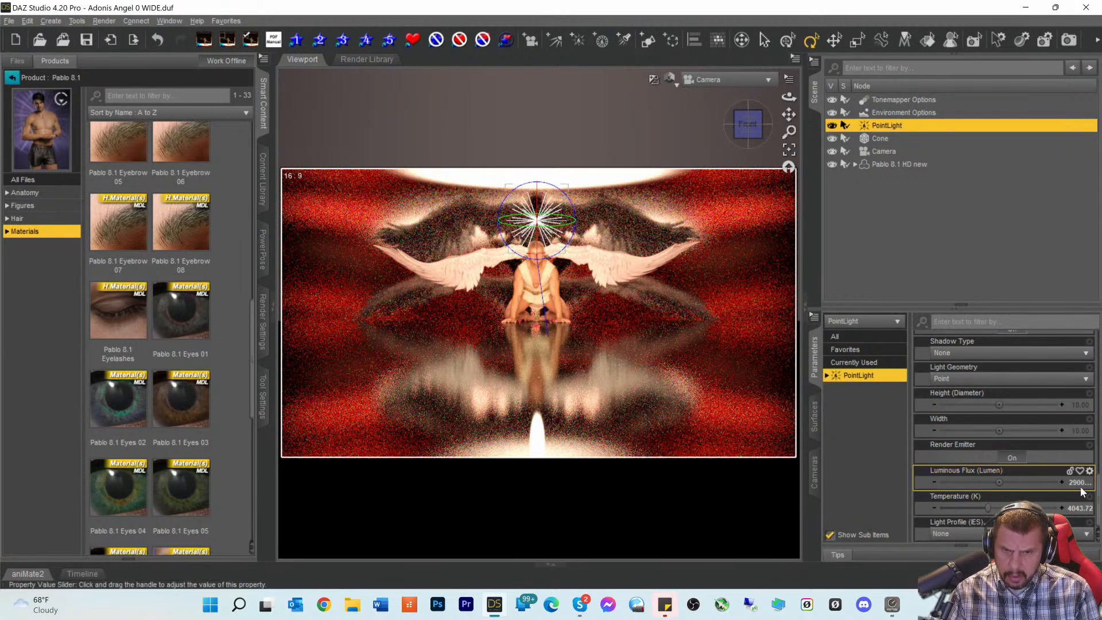
pyautogui.click(1079, 483)
pyautogui.click(1000, 482)
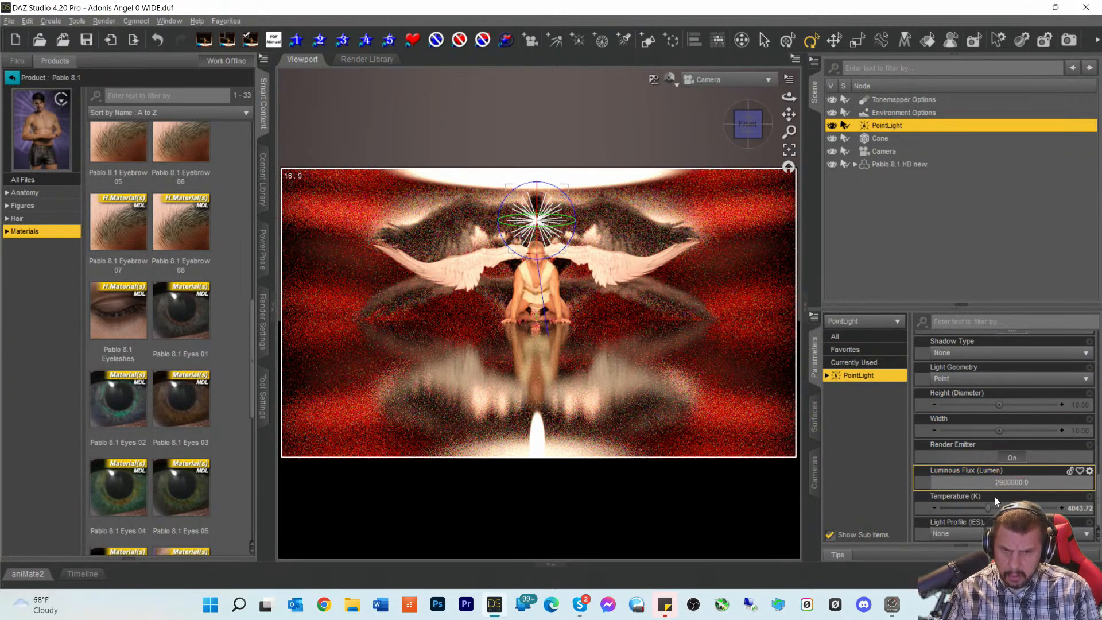
pyautogui.press('BackSpace')
pyautogui.write('1')
pyautogui.press('Return')
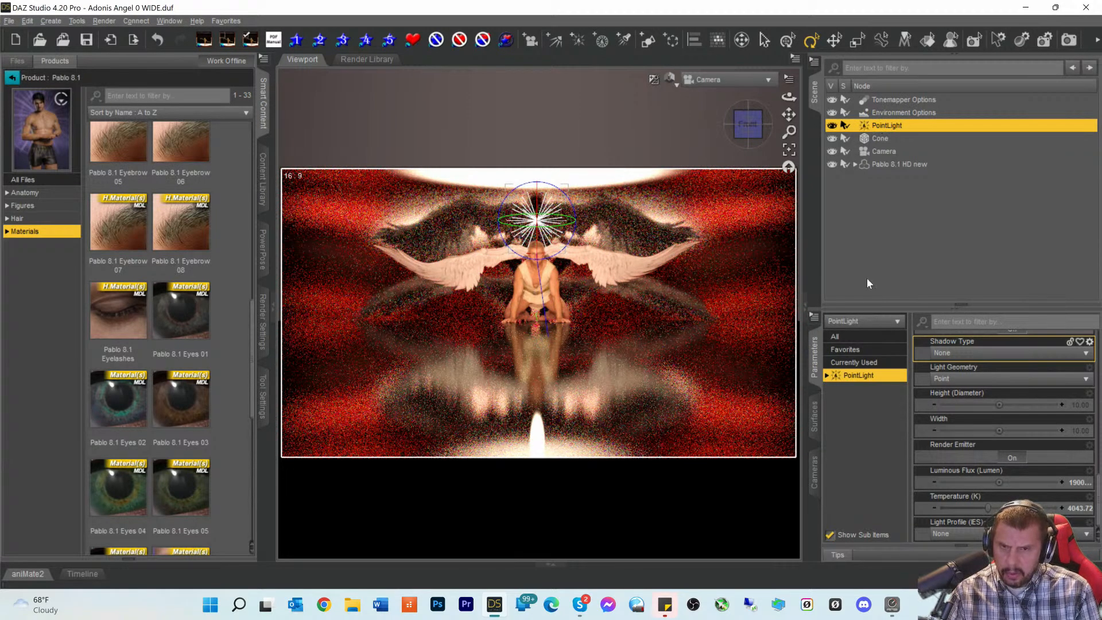
pyautogui.scroll(10, 970, 412)
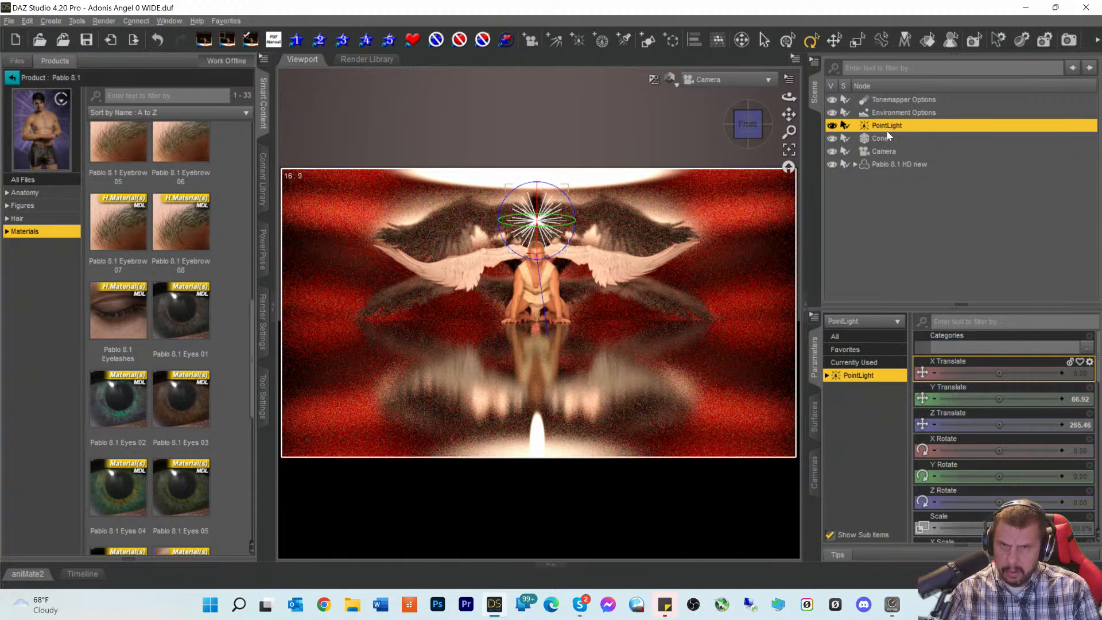
# - Push the point light farther along Z and set its luminous flux to 3900000
pyautogui.moveTo(1000, 424); pyautogui.dragTo(1029, 425)
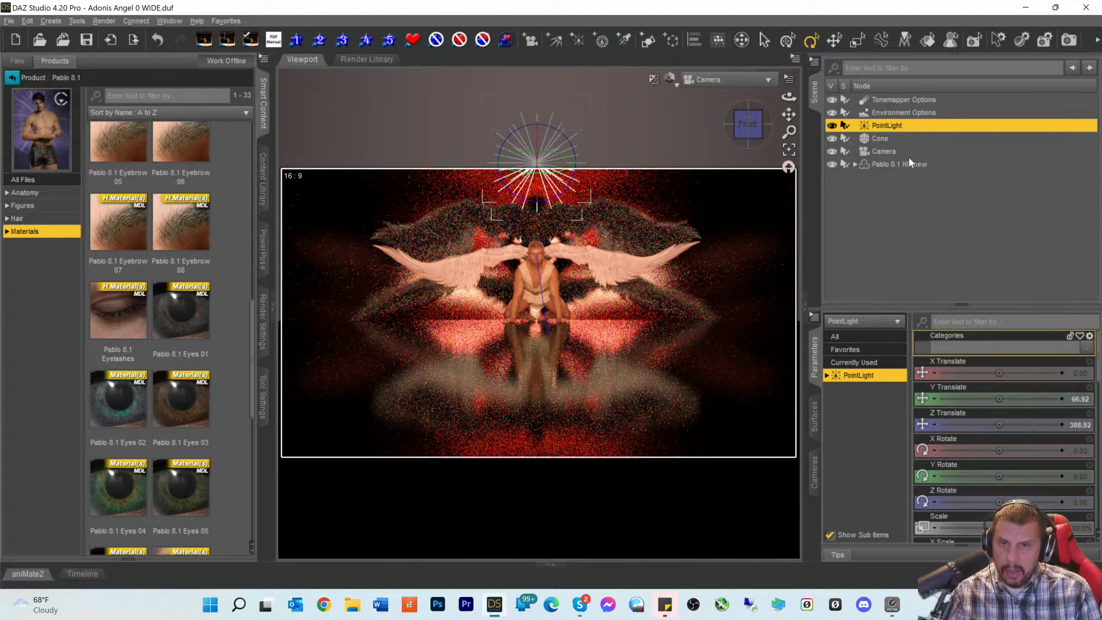
pyautogui.scroll(-15, 986, 454)
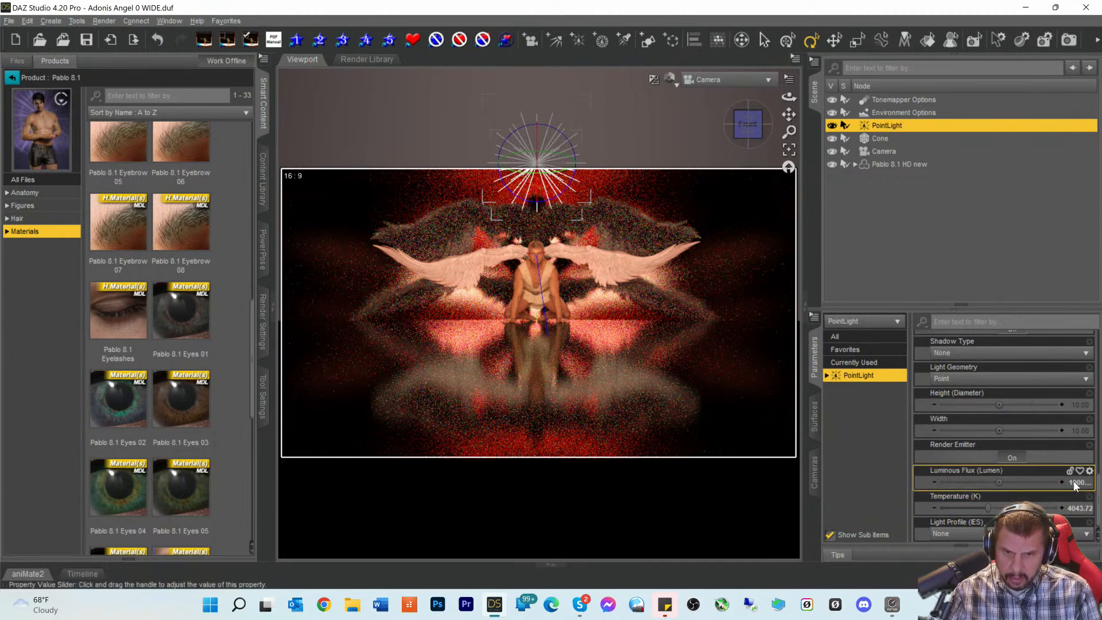
pyautogui.click(1066, 481)
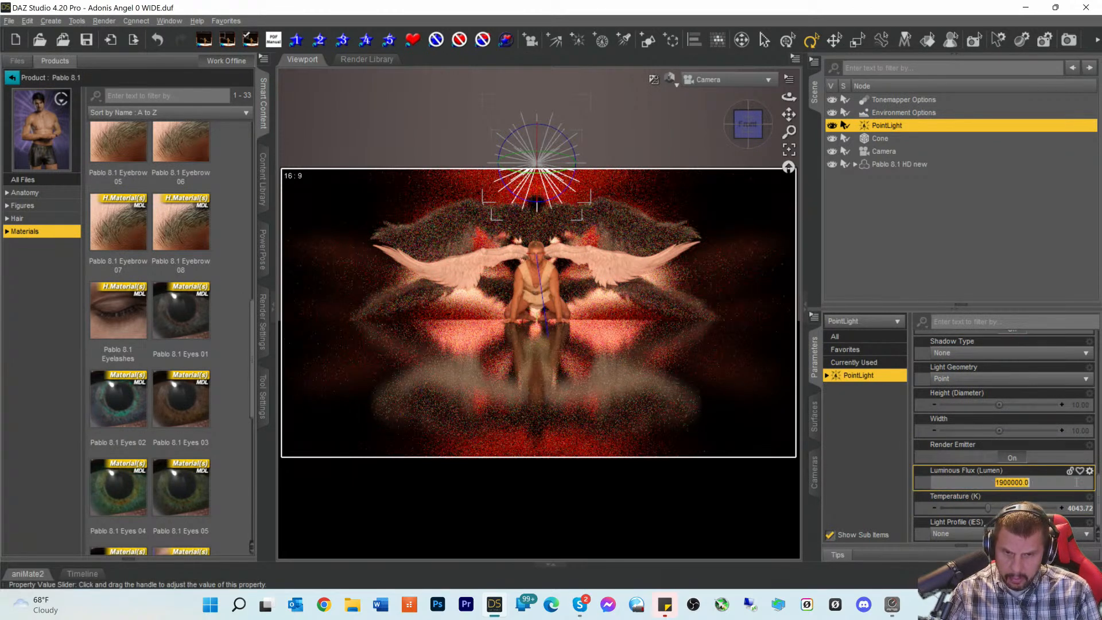
pyautogui.click(994, 483)
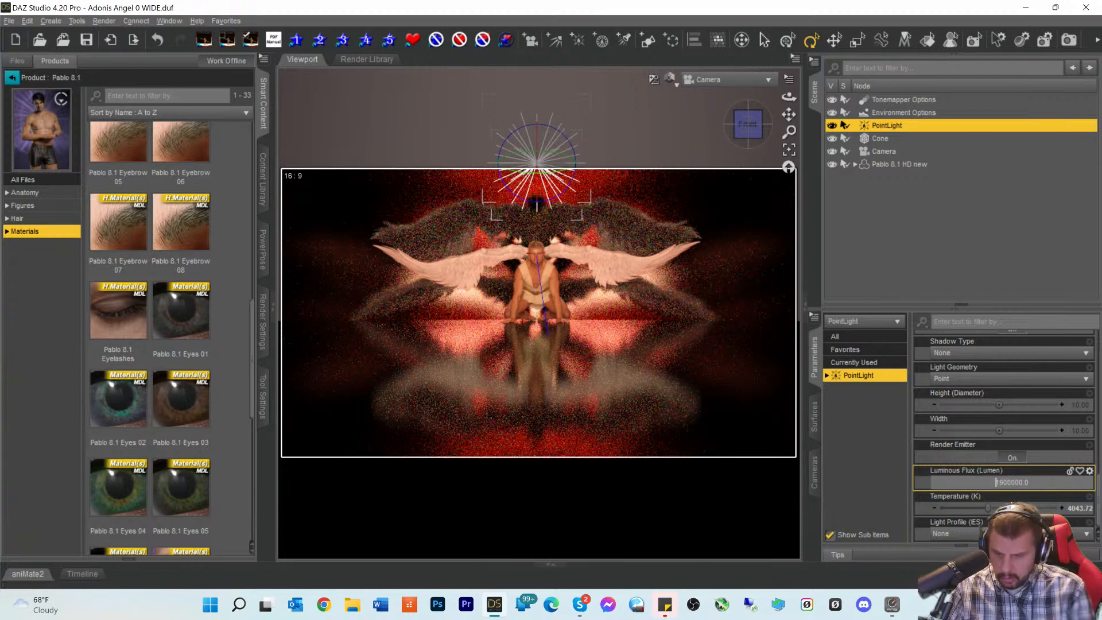
pyautogui.press('Delete')
pyautogui.write('3')
pyautogui.press('Return')
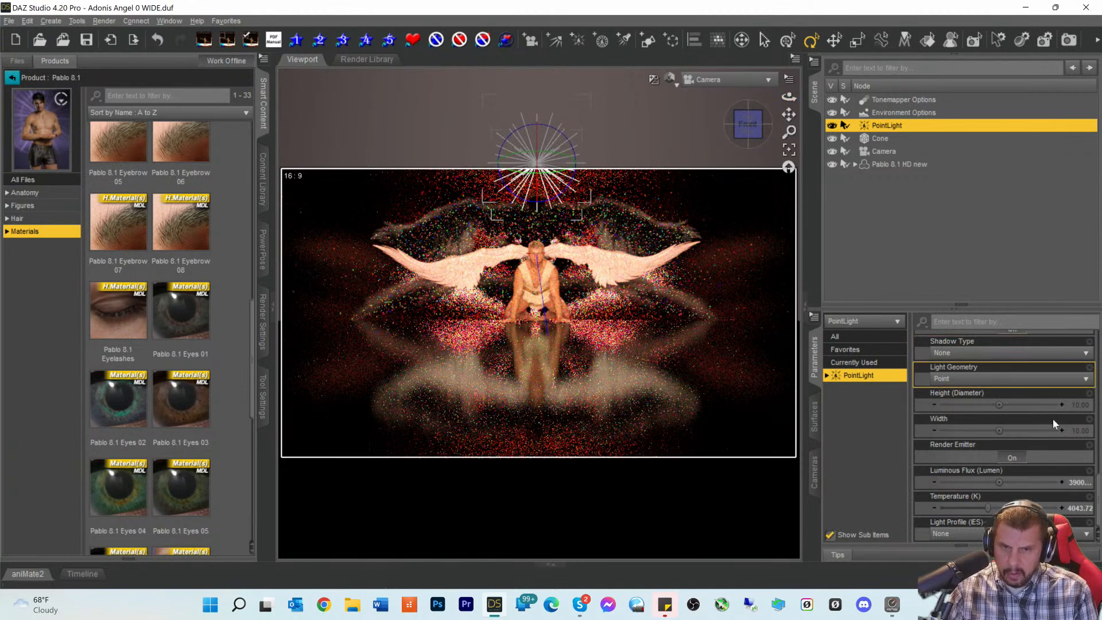
# - Lower the point light's luminous flux back to 2900000
pyautogui.click(1077, 483)
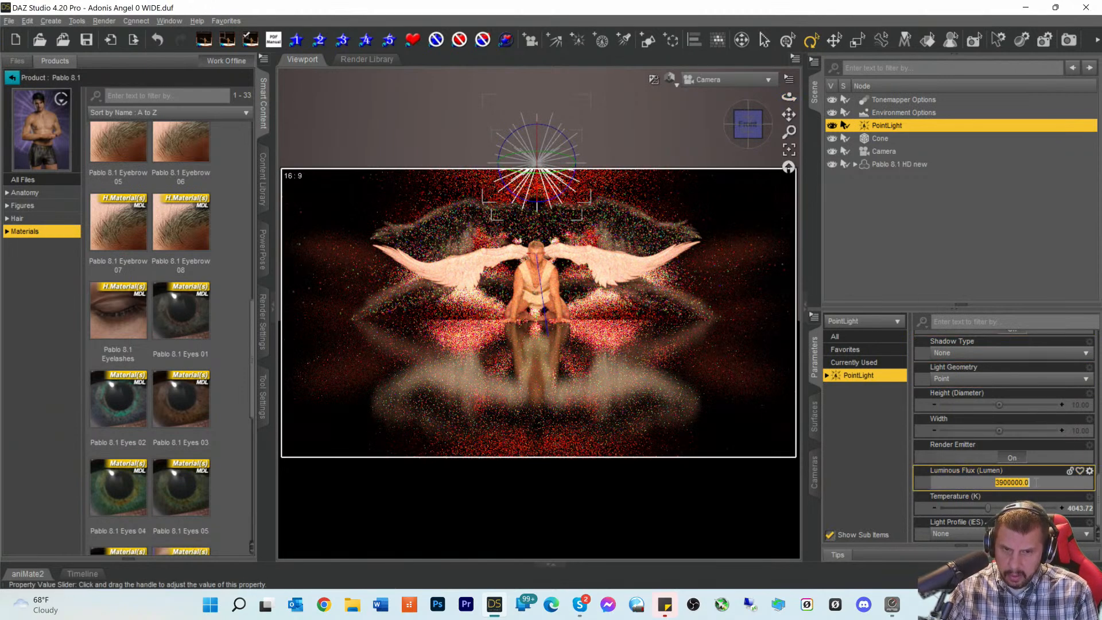
pyautogui.click(998, 483)
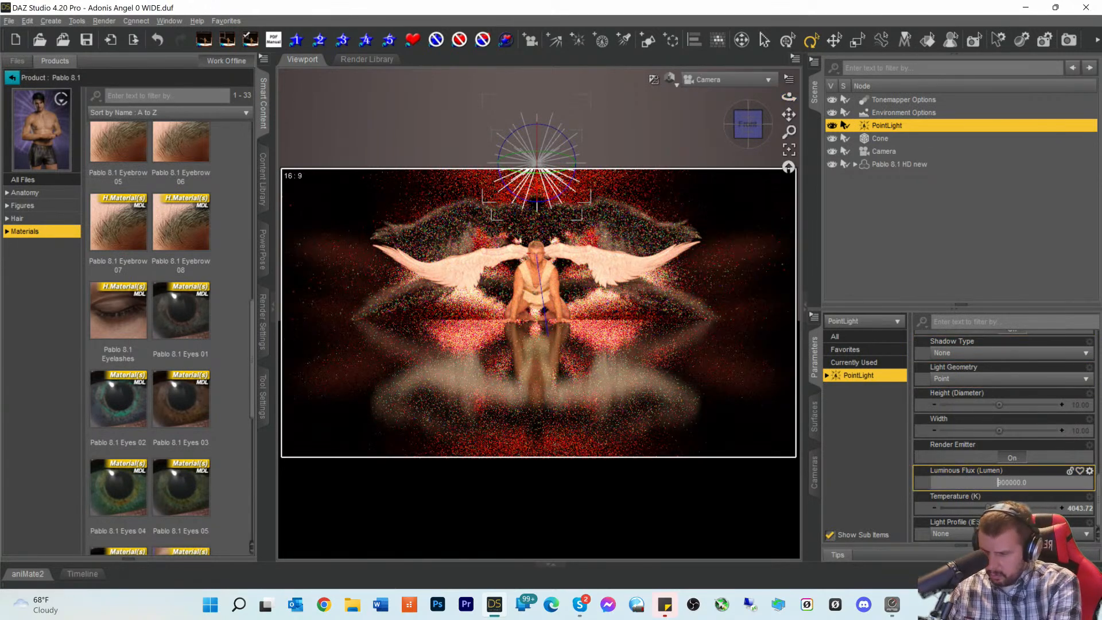
pyautogui.press('BackSpace')
pyautogui.write('2')
pyautogui.press('Return')
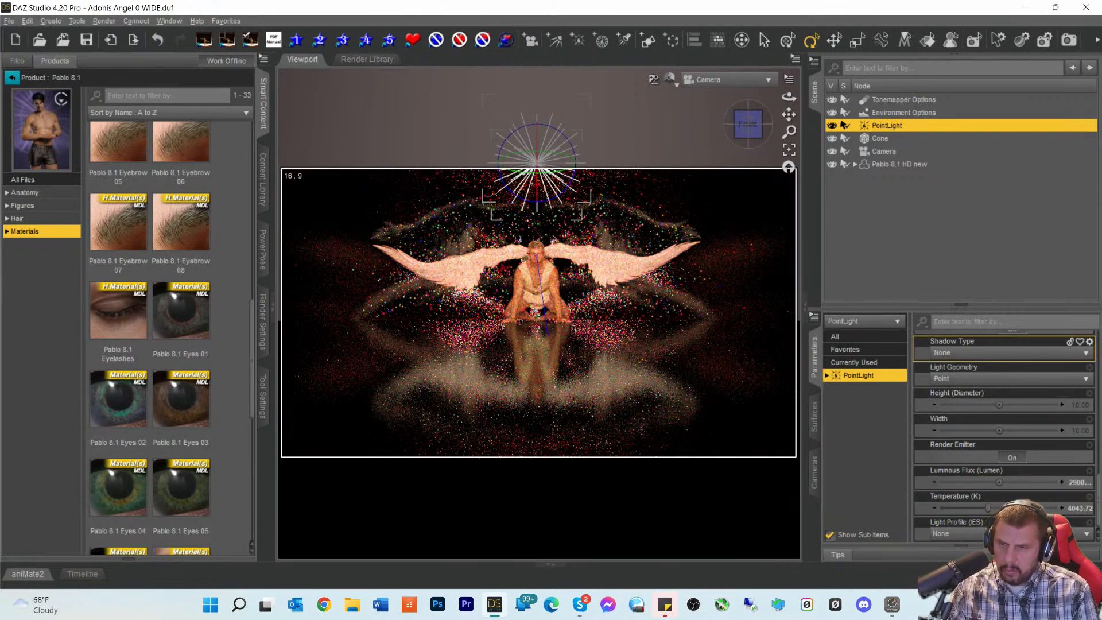
# - Render the scene with the 2900000-lumen light and inspect the progressing image
pyautogui.click(1069, 40)
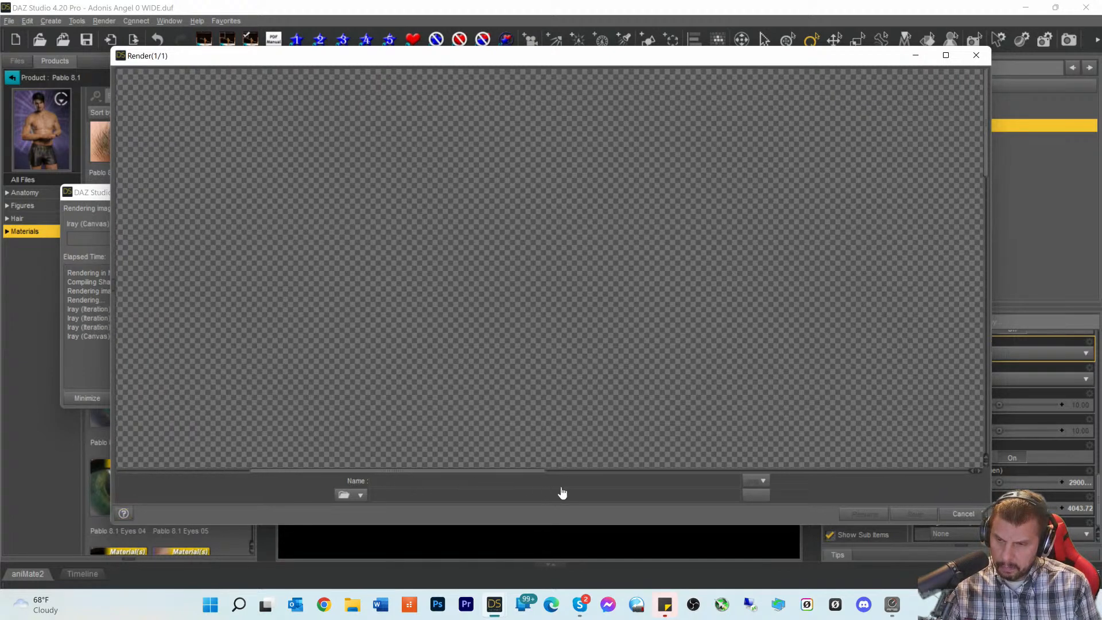
pyautogui.scroll(-5, 636, 415)
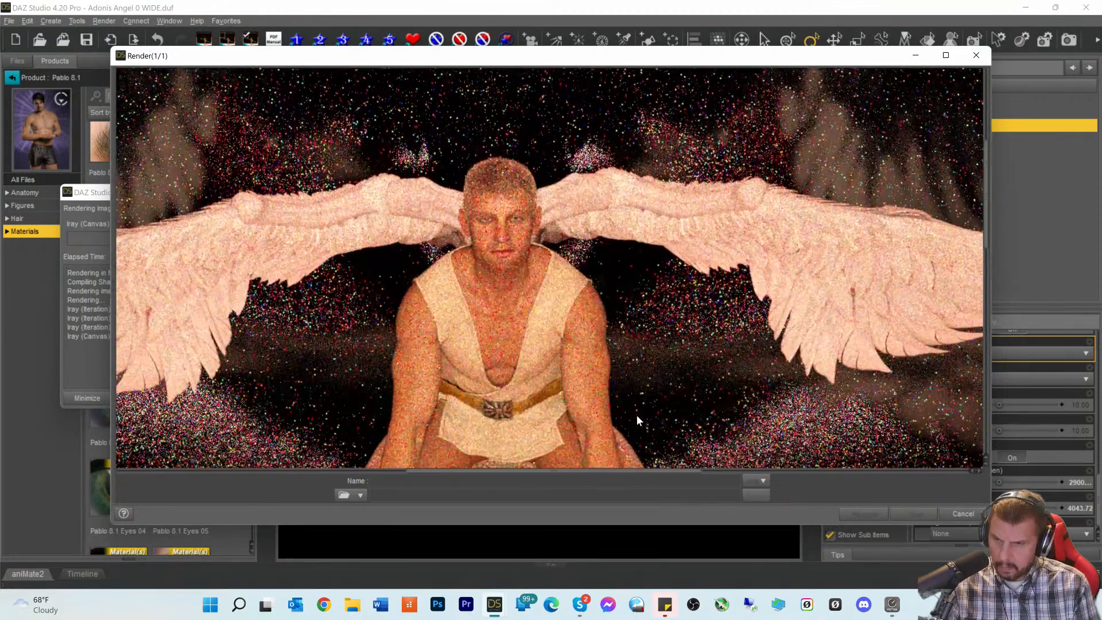
pyautogui.scroll(1, 632, 423)
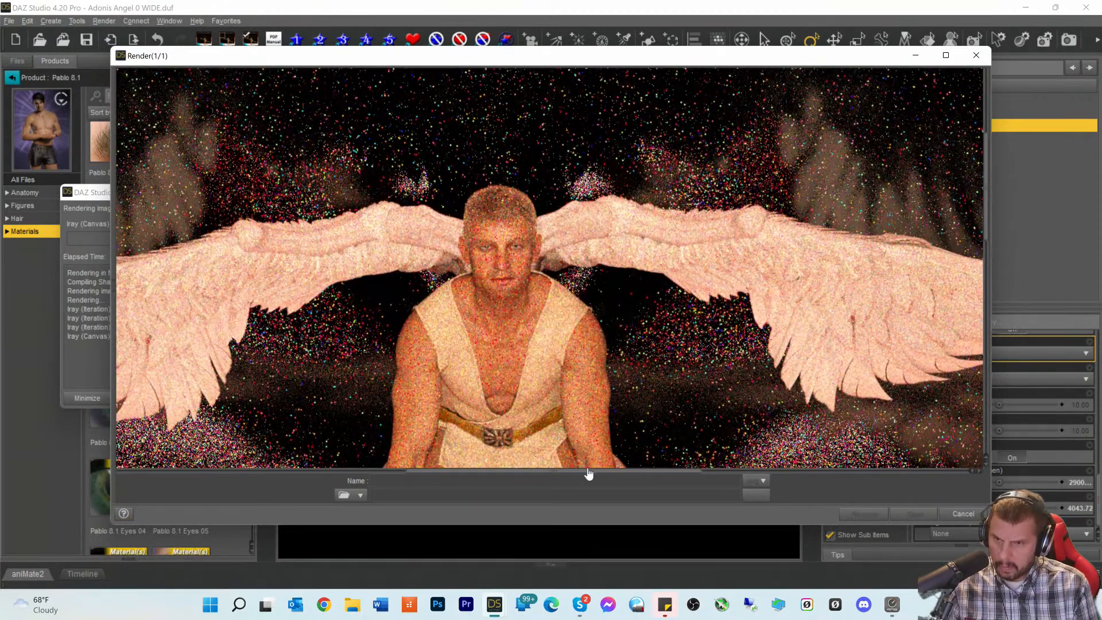
pyautogui.moveTo(586, 476); pyautogui.dragTo(570, 476)
pyautogui.scroll(-3, 672, 415)
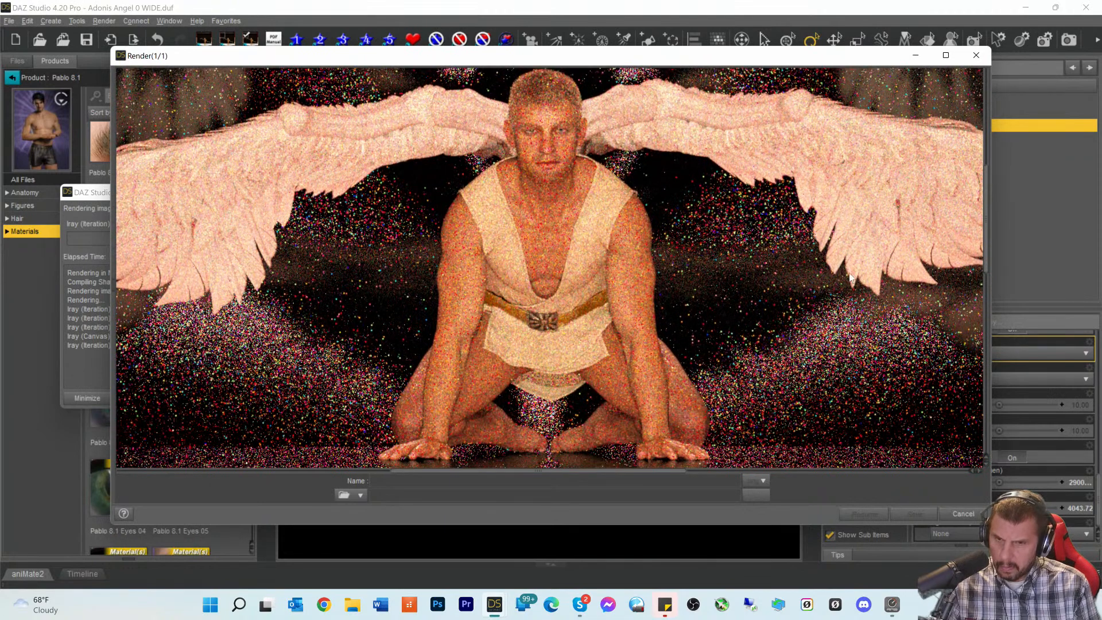
pyautogui.scroll(5, 243, 361)
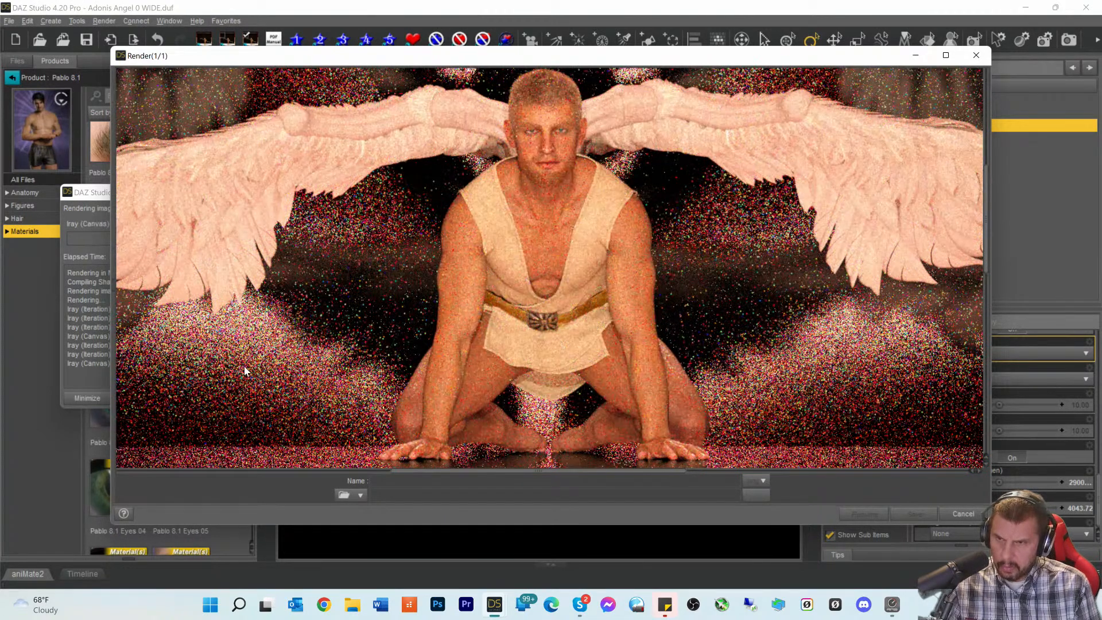
pyautogui.scroll(6, 245, 360)
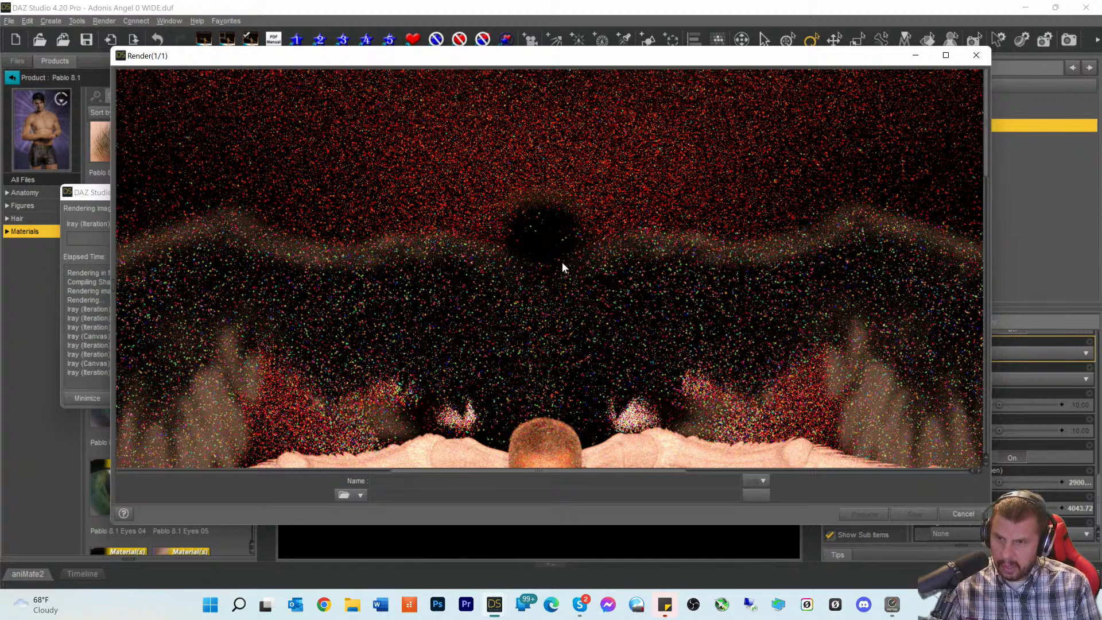
pyautogui.scroll(-5, 561, 286)
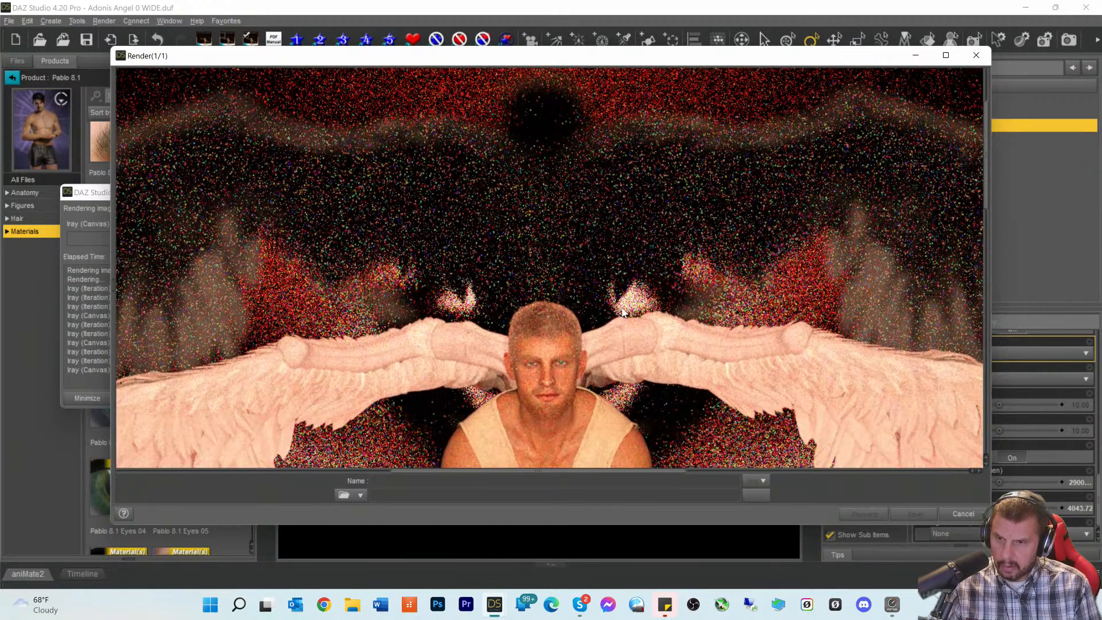
pyautogui.scroll(-4, 622, 308)
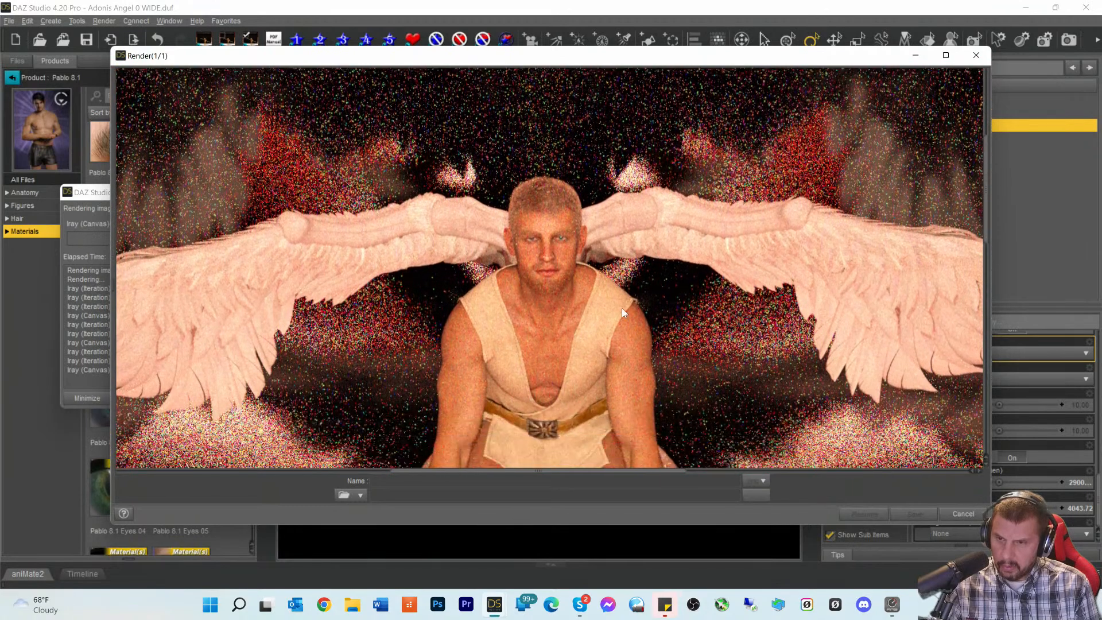
pyautogui.scroll(-1, 642, 439)
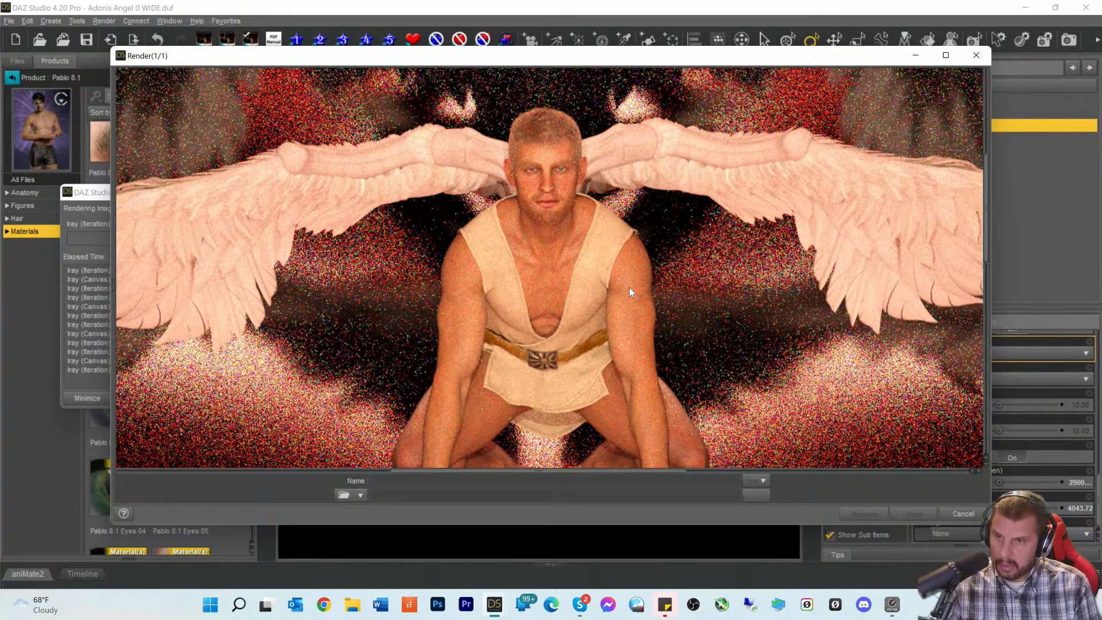
pyautogui.scroll(-9, 629, 287)
pyautogui.scroll(8, 629, 288)
pyautogui.scroll(3, 629, 287)
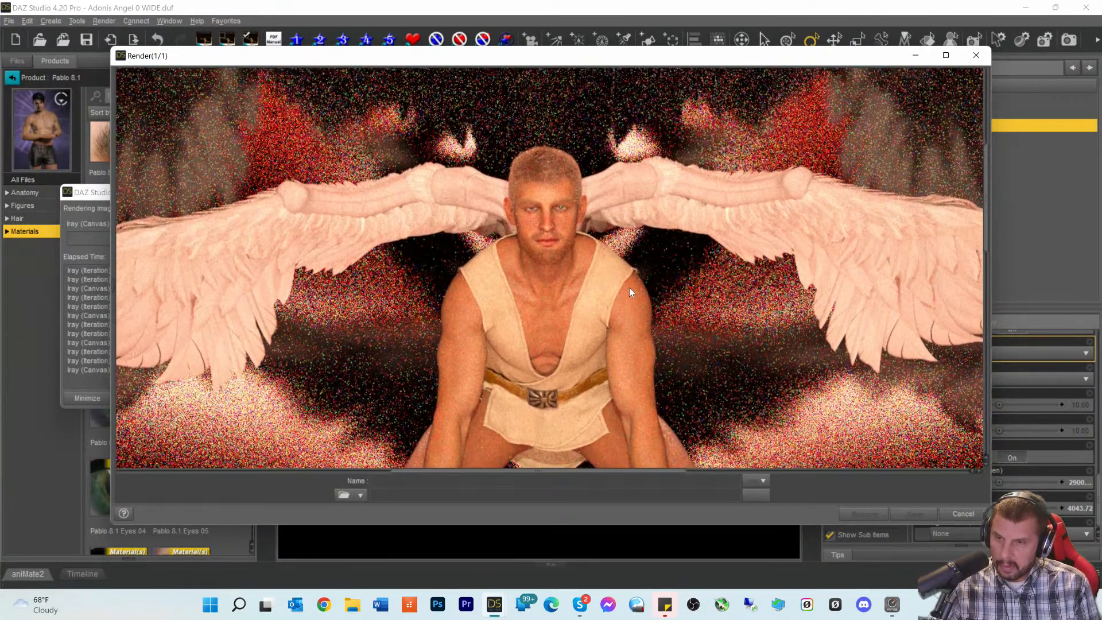
pyautogui.scroll(-7, 629, 288)
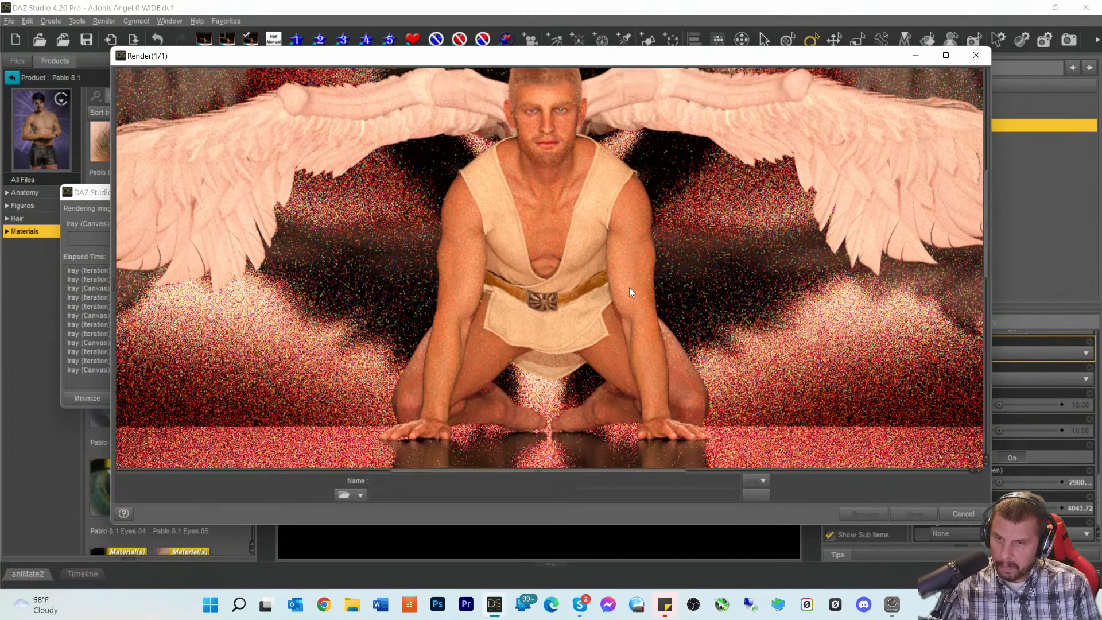
pyautogui.scroll(5, 629, 288)
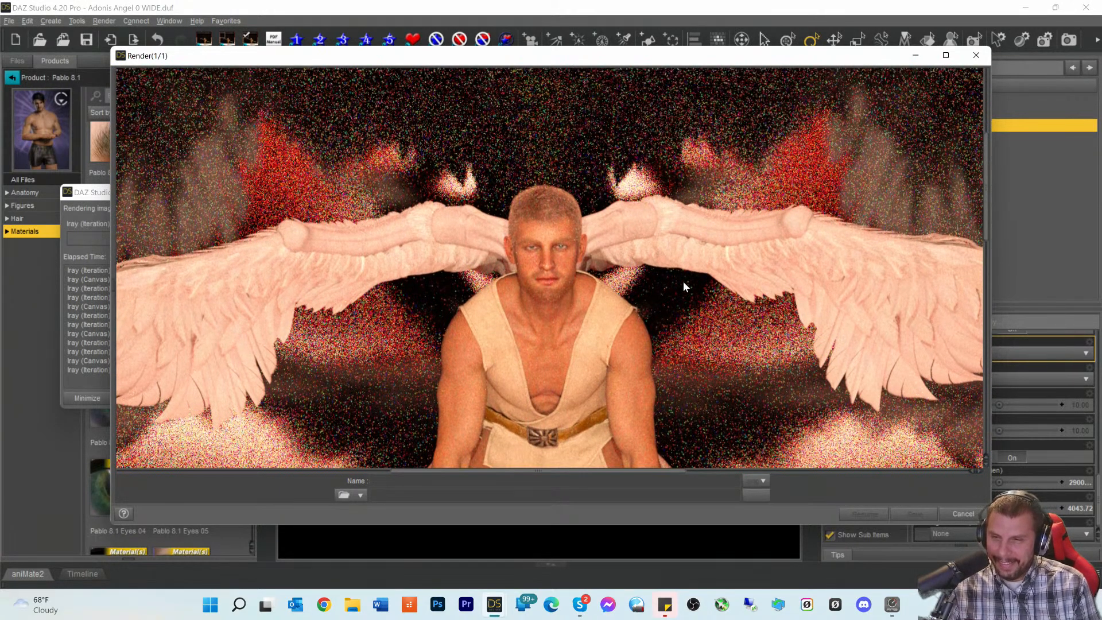
pyautogui.scroll(-5, 683, 284)
pyautogui.scroll(4, 682, 289)
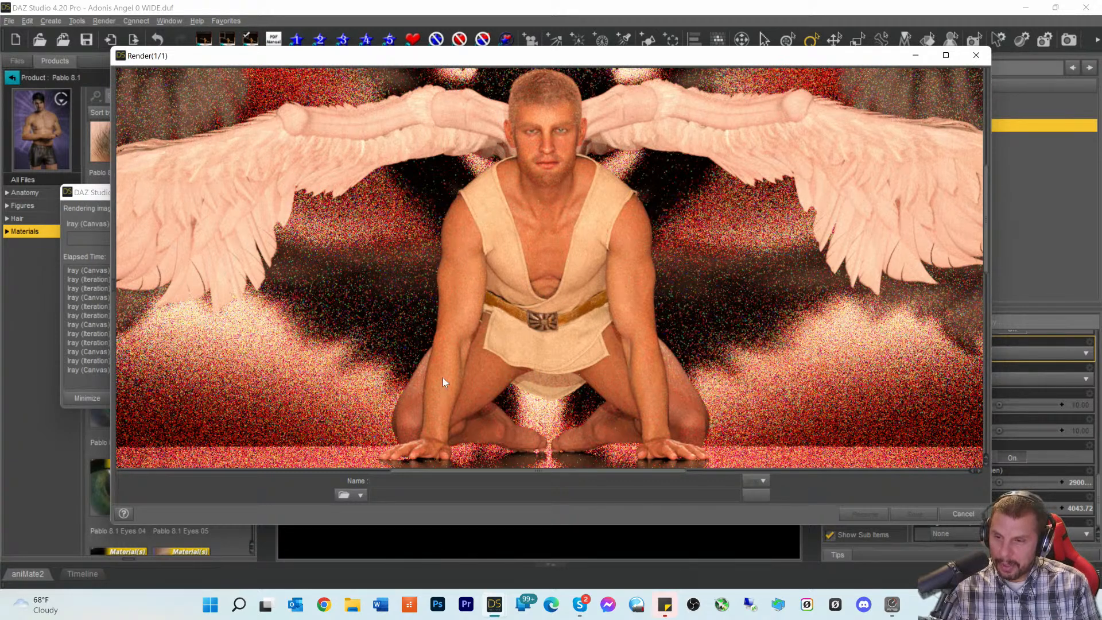
# - Cancel the render and close the render window
pyautogui.click(963, 514)
pyautogui.click(543, 302)
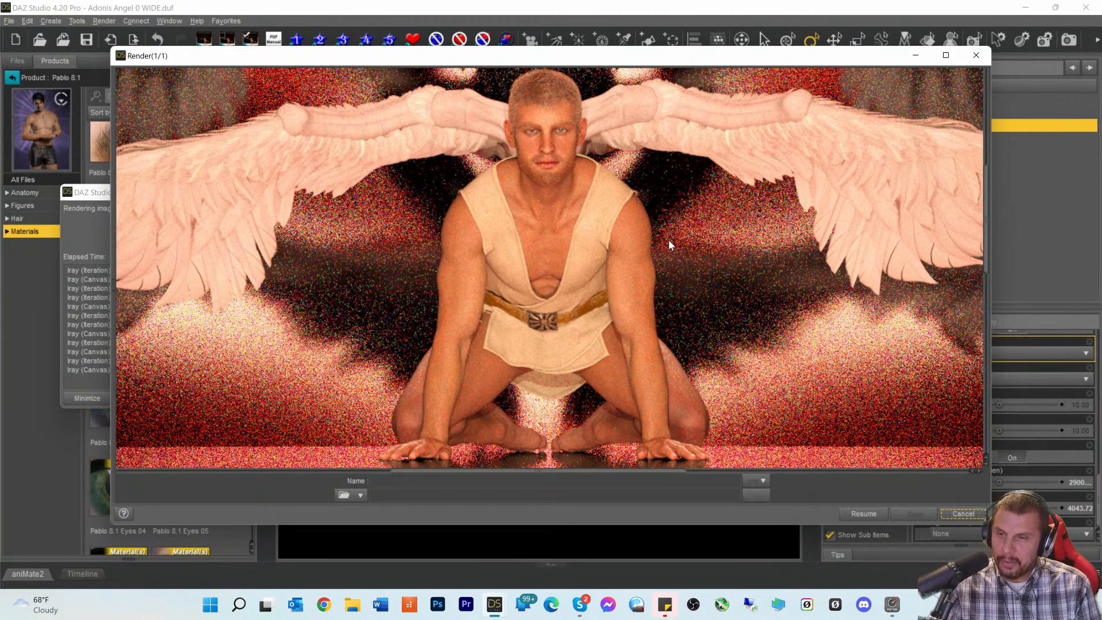
pyautogui.click(976, 55)
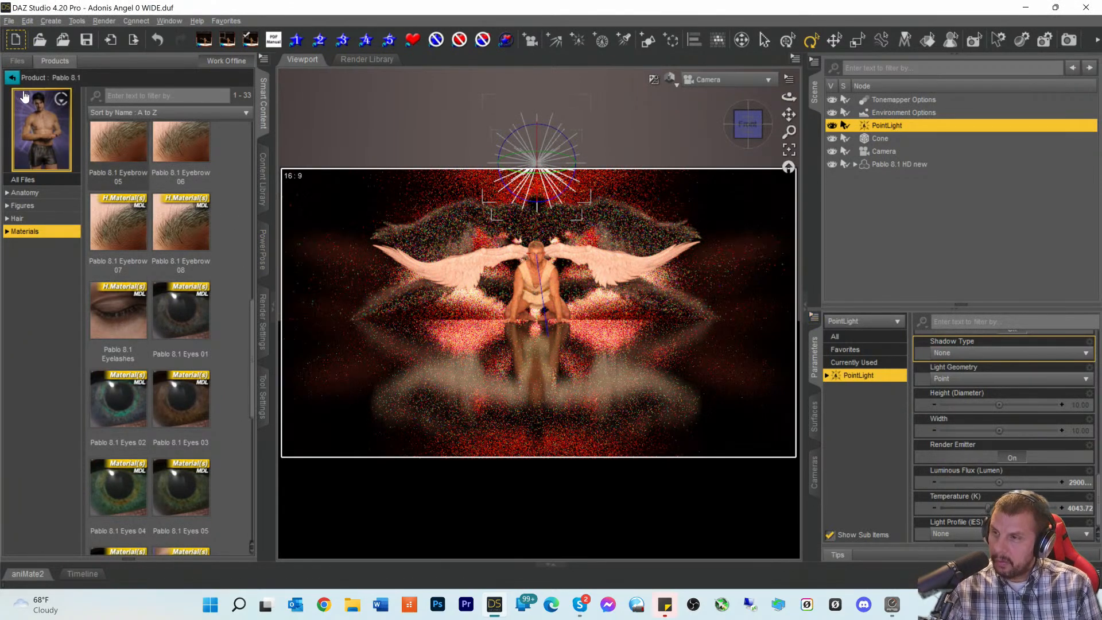
# - Deselect the light, open Genesis 8.1 Male Body Hair from the Hair category, and select Pablo 8.1 HD new
pyautogui.click(11, 78)
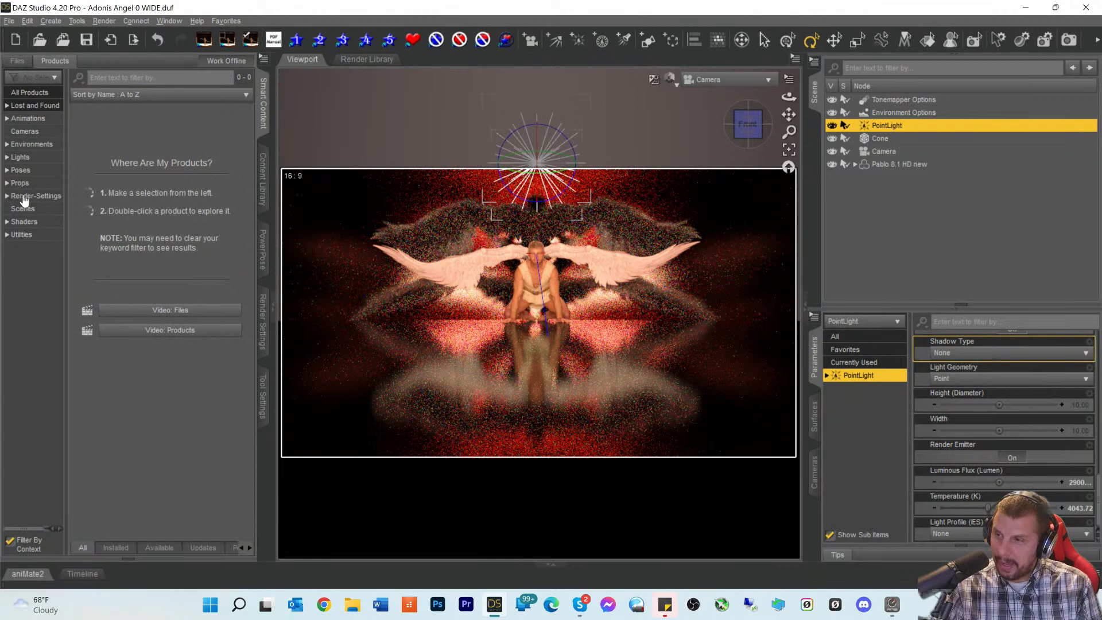
pyautogui.click(882, 210)
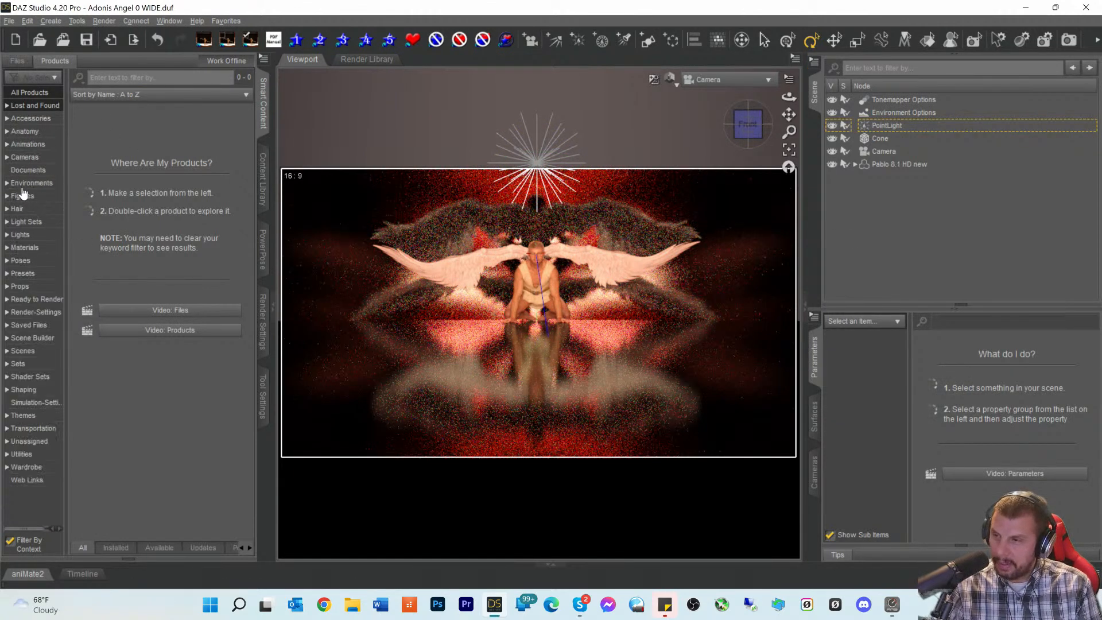
pyautogui.click(18, 209)
pyautogui.click(107, 78)
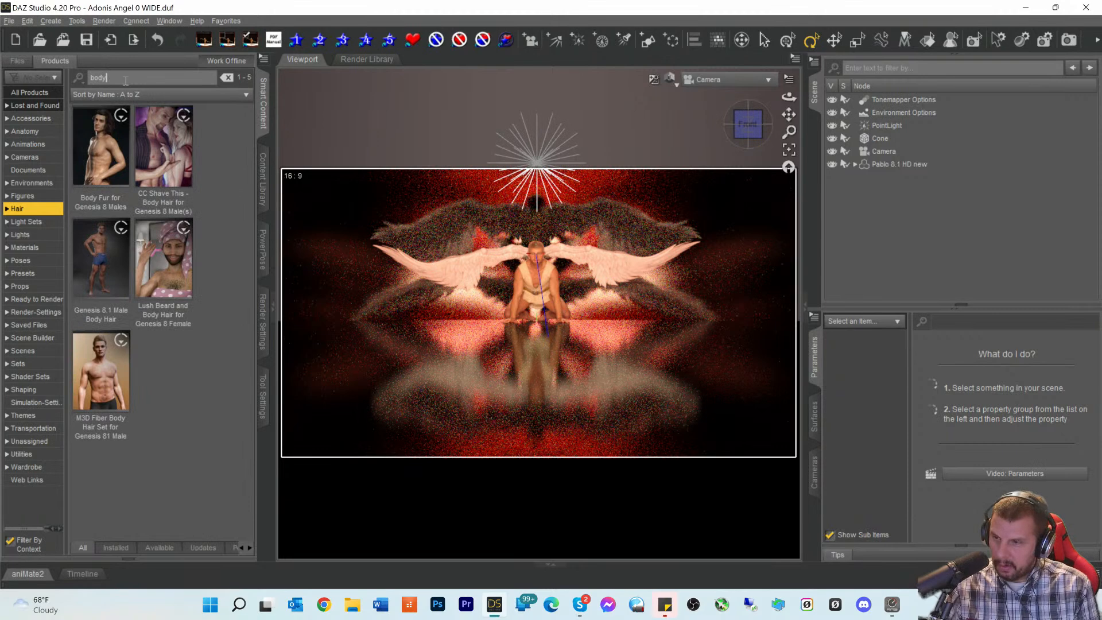
pyautogui.doubleClick(94, 253)
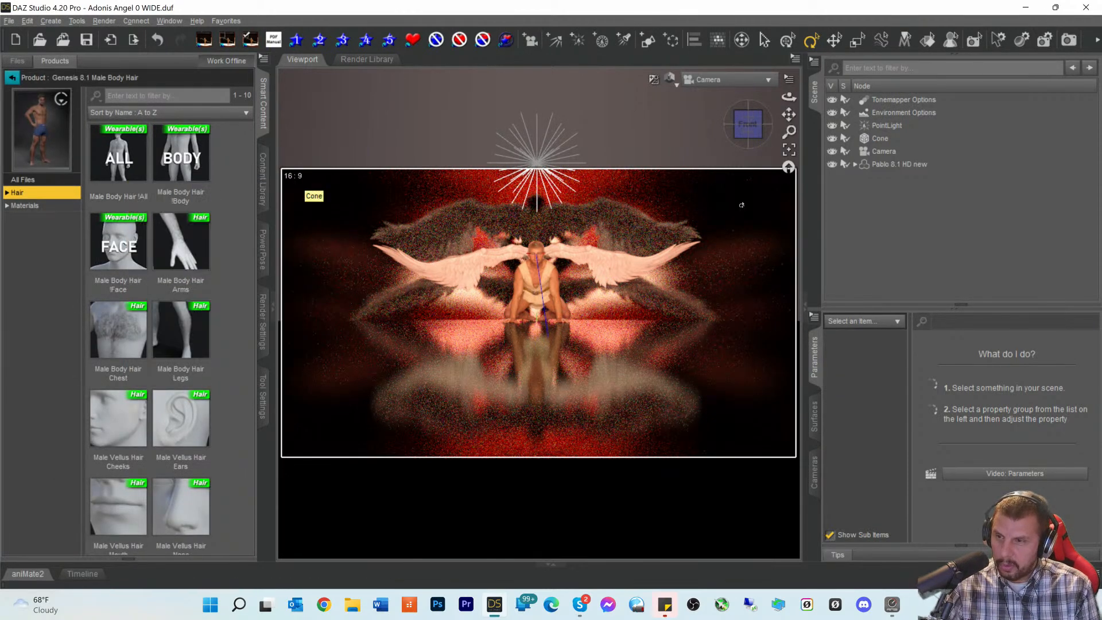
pyautogui.click(881, 165)
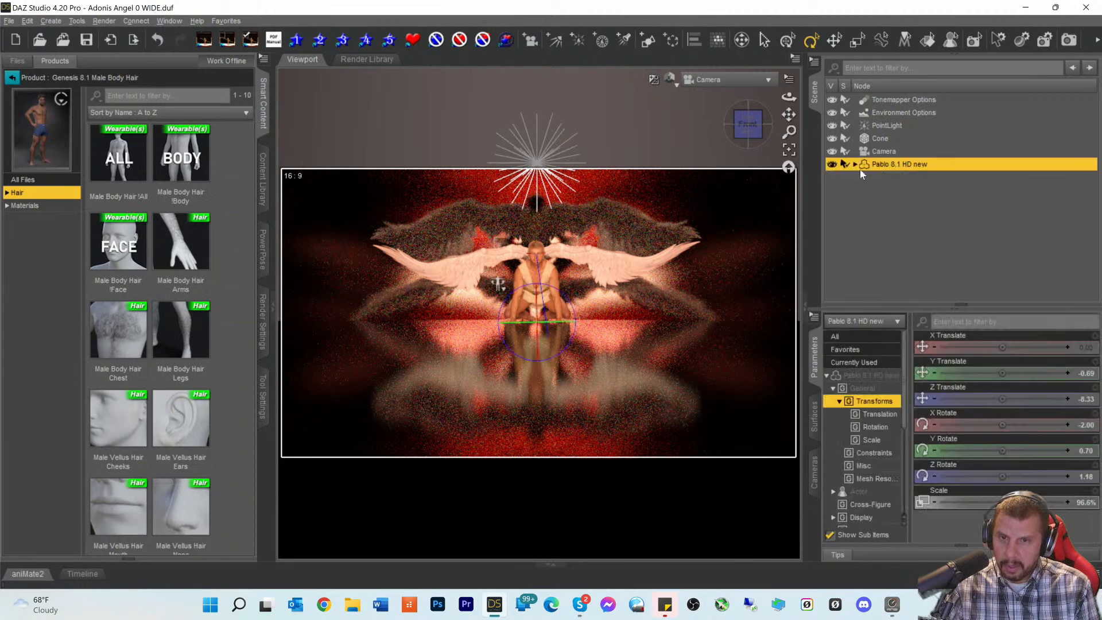
# - Apply the ALL body hair set and frame the figure in the Perspective view
pyautogui.doubleClick(109, 154)
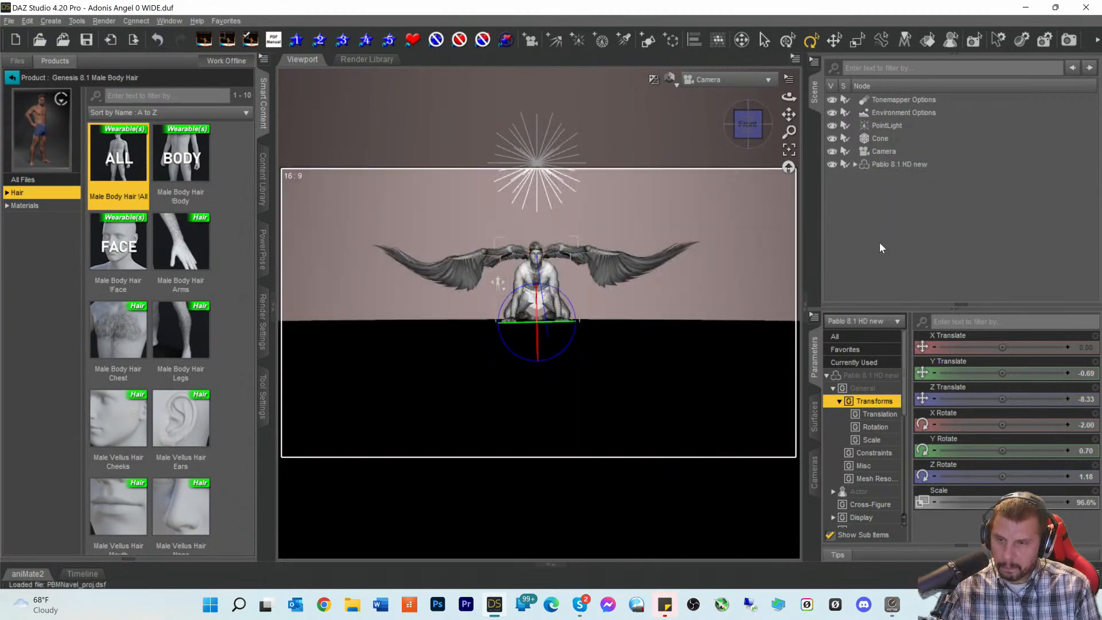
pyautogui.click(712, 84)
pyautogui.click(708, 92)
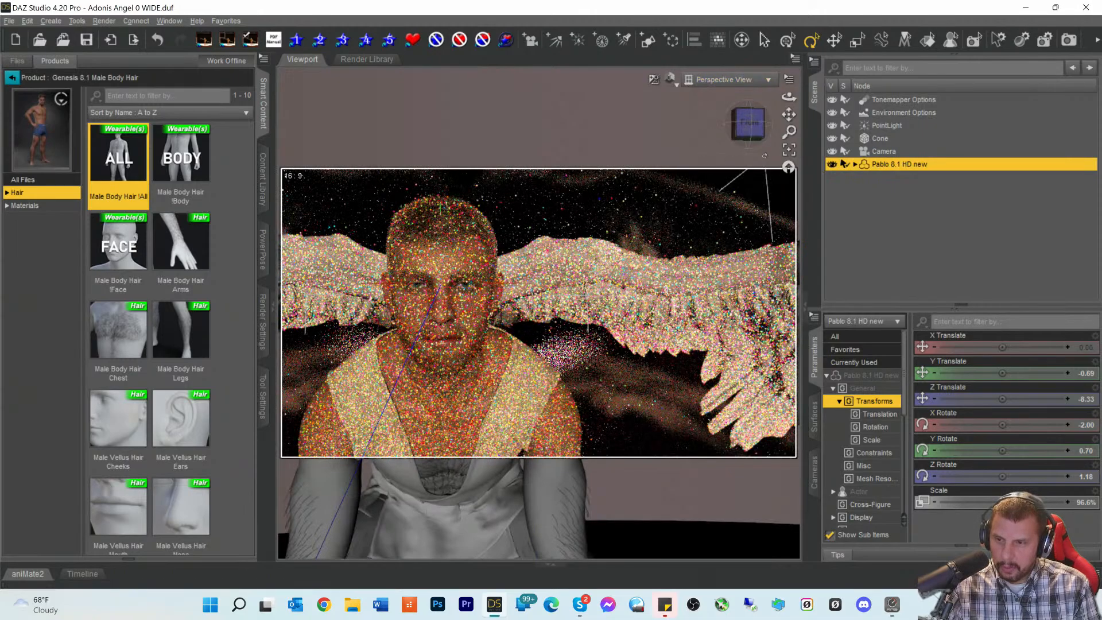
pyautogui.moveTo(790, 114); pyautogui.dragTo(896, 3)
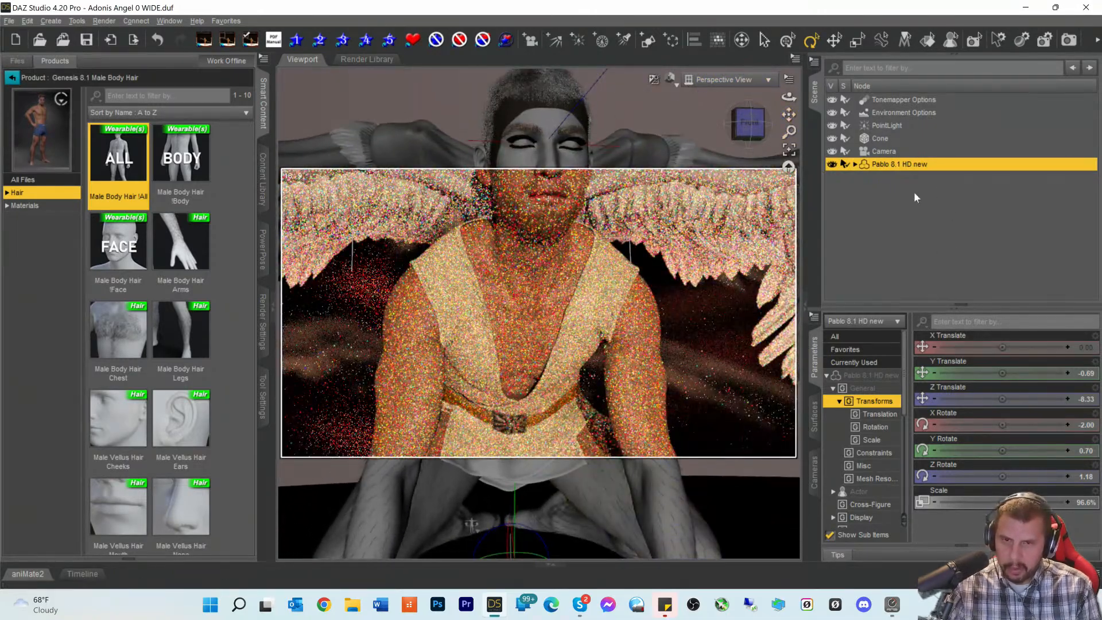
pyautogui.moveTo(757, 129); pyautogui.dragTo(847, 115)
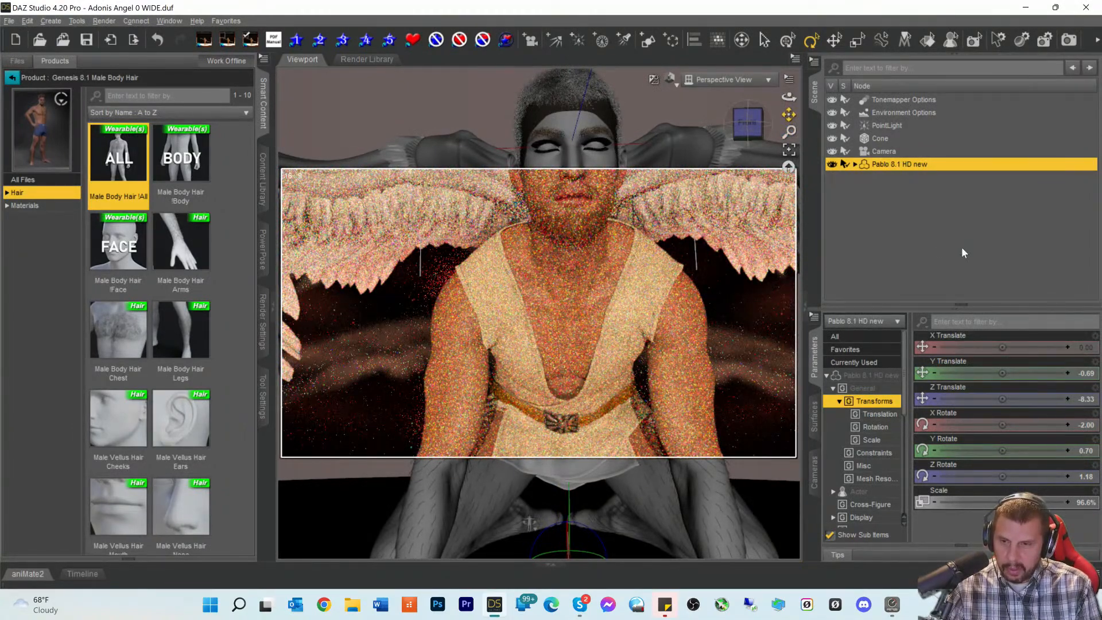
# - Switch the viewport draw style to Texture Shaded
pyautogui.click(855, 165)
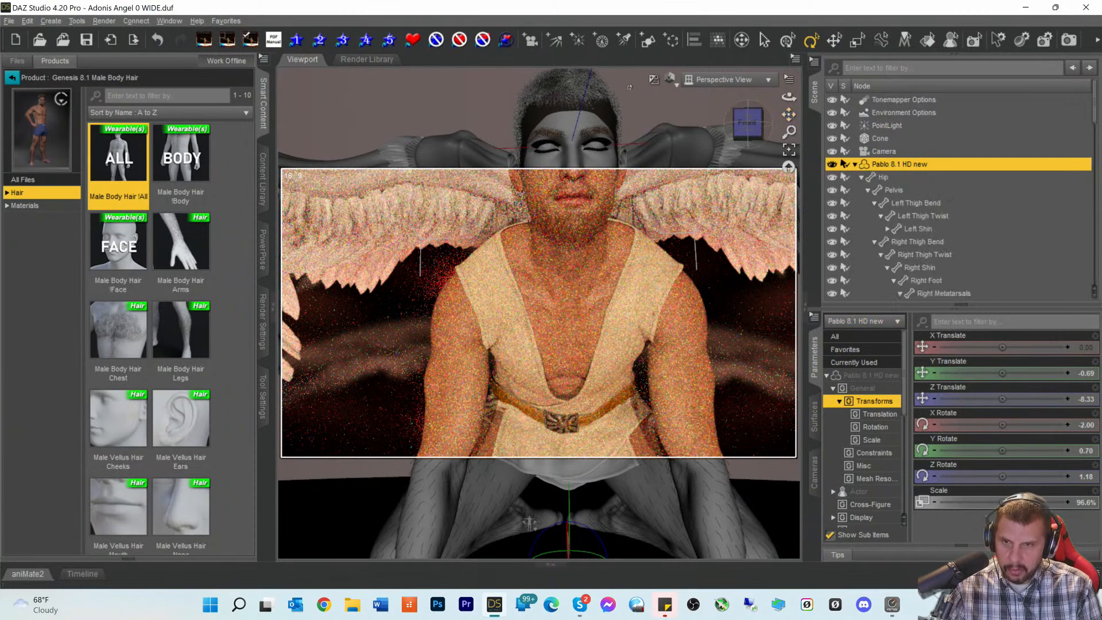
pyautogui.click(670, 82)
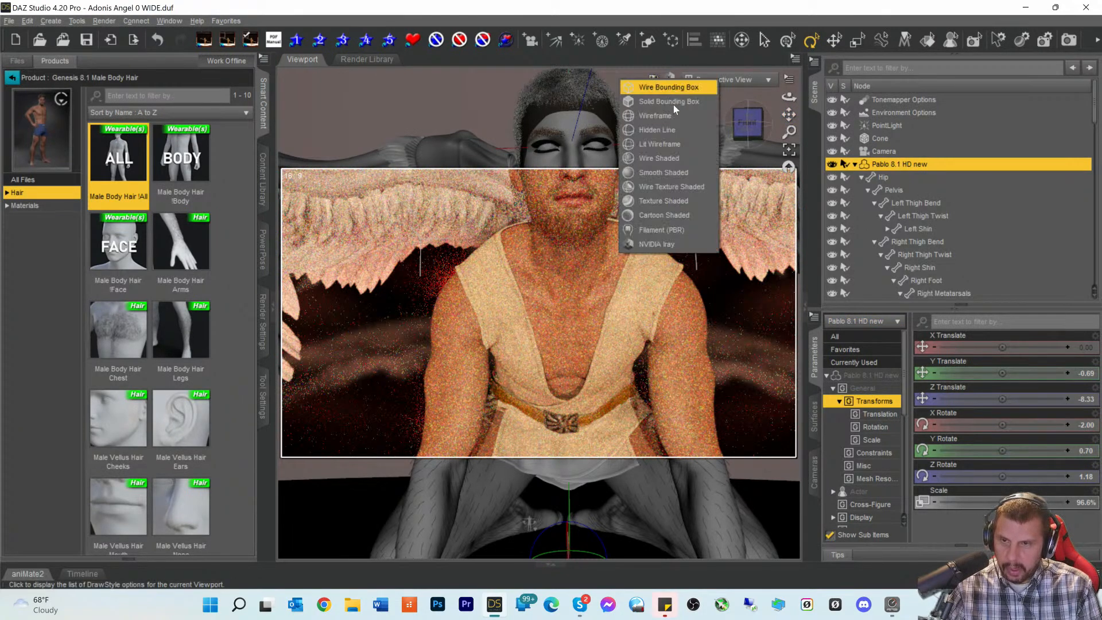
pyautogui.click(659, 199)
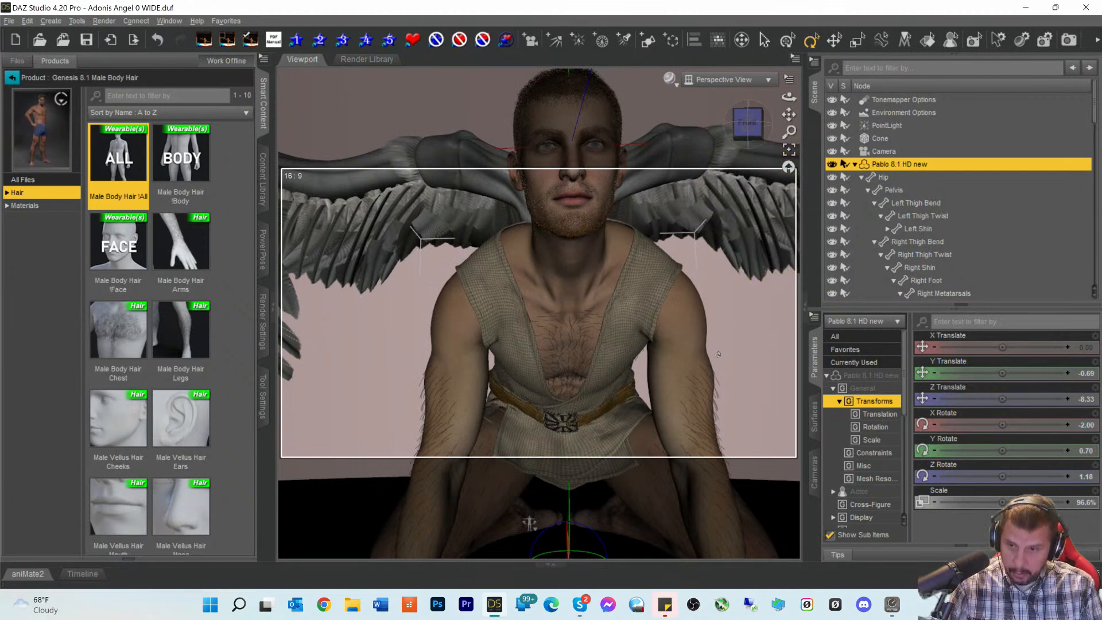
# - Select Male Body Hair Arms in the Scene list and show all its parameters
pyautogui.scroll(-3, 935, 224)
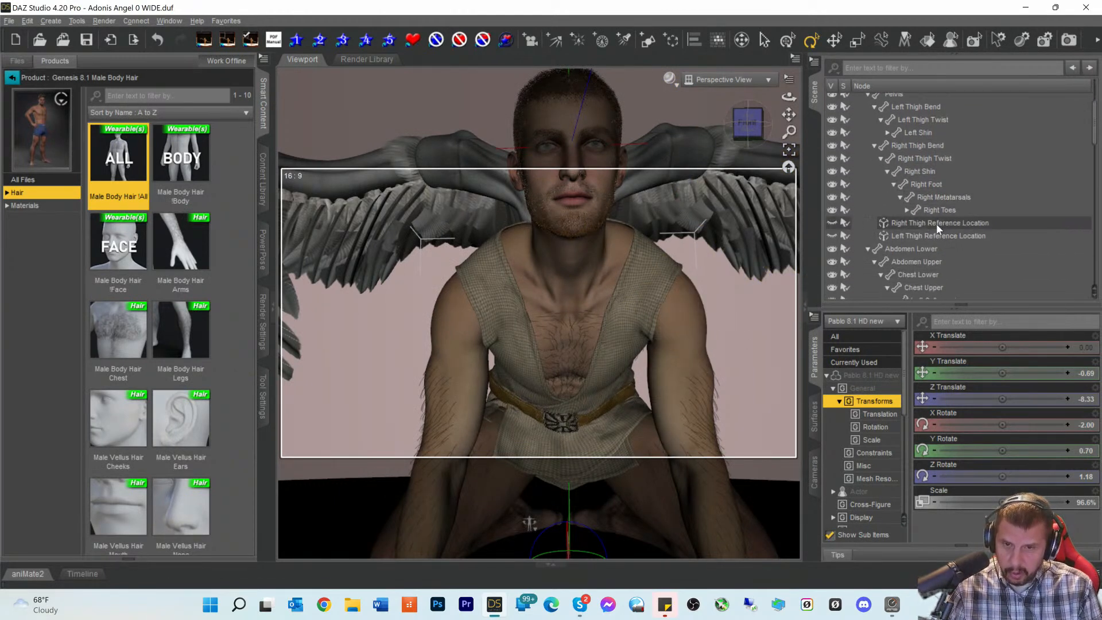
pyautogui.scroll(2, 935, 227)
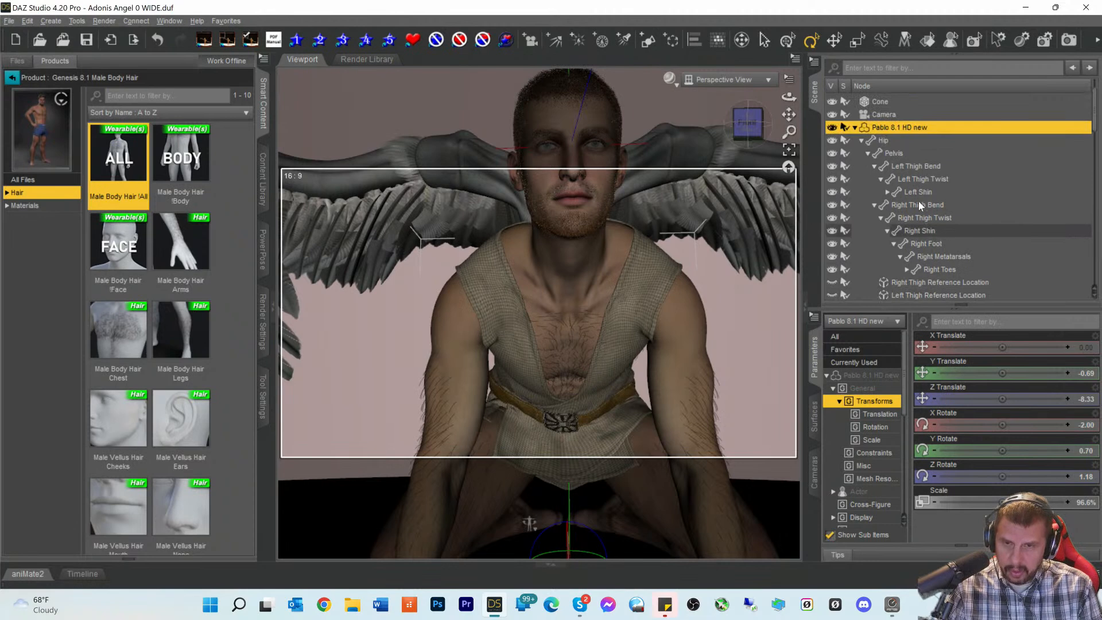
pyautogui.scroll(-3, 896, 161)
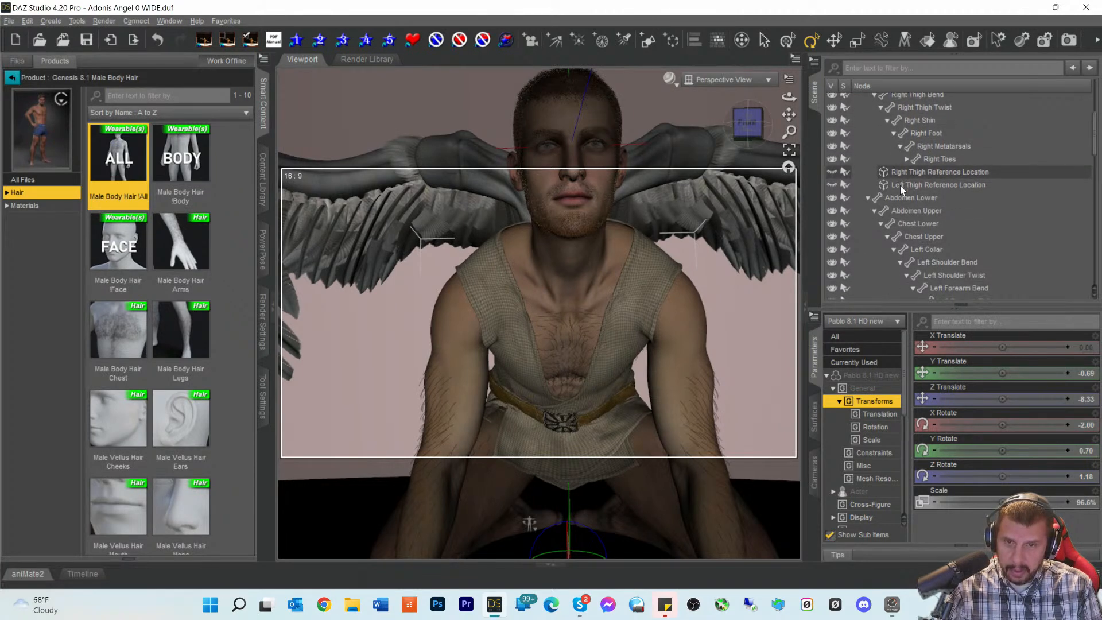
pyautogui.scroll(3, 900, 185)
pyautogui.scroll(-5, 912, 190)
pyautogui.scroll(-4, 924, 197)
pyautogui.scroll(-1, 928, 199)
pyautogui.scroll(-2, 925, 220)
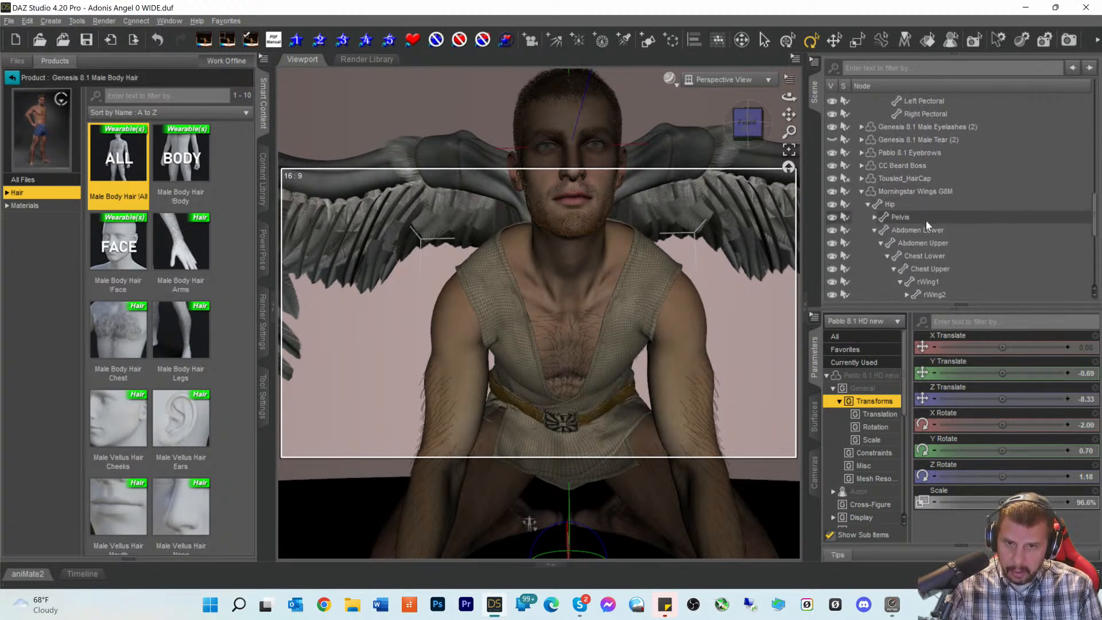
pyautogui.scroll(-5, 925, 221)
pyautogui.scroll(-1, 925, 220)
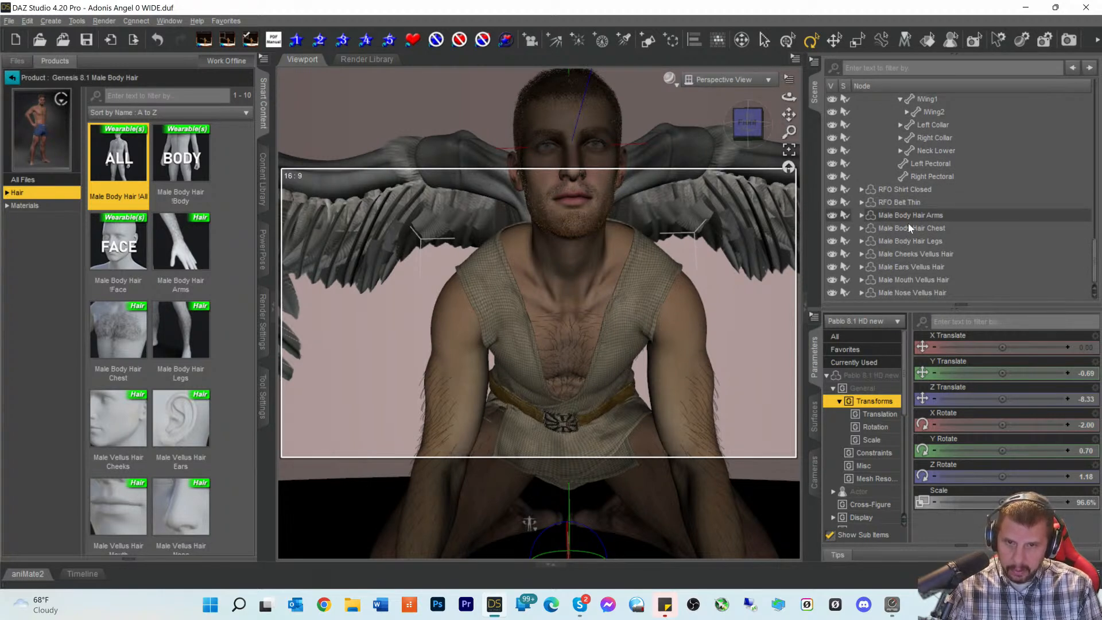
pyautogui.click(909, 217)
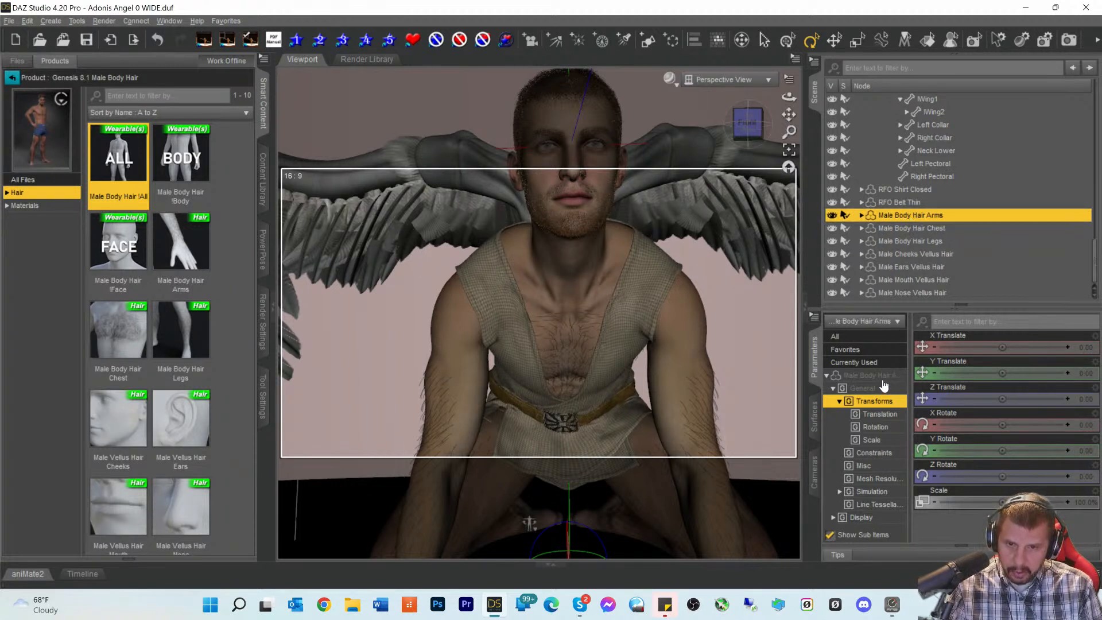
pyautogui.click(870, 376)
pyautogui.scroll(-10, 1022, 440)
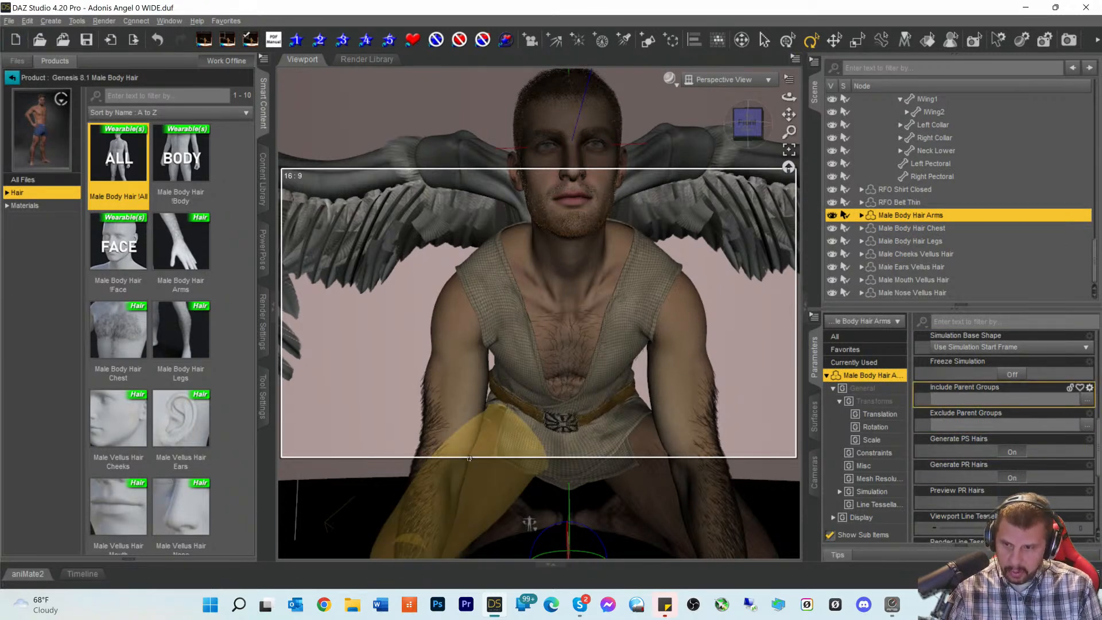
# - Select Male Body Hair Chest and show all its parameters
pyautogui.click(914, 228)
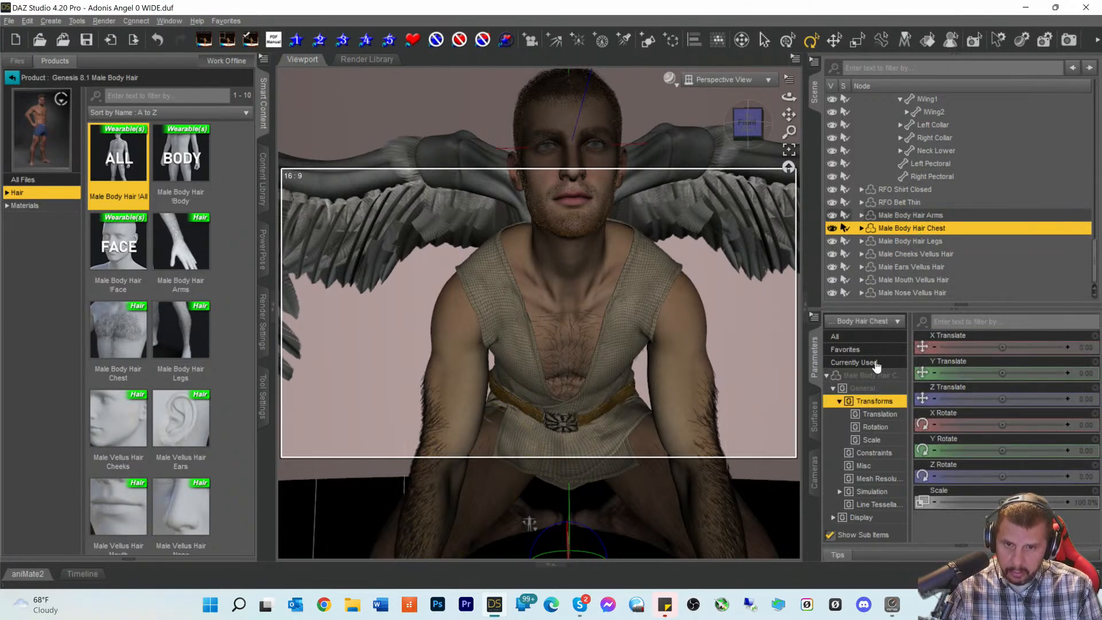
pyautogui.click(869, 375)
pyautogui.scroll(-10, 1019, 390)
pyautogui.scroll(-8, 1019, 388)
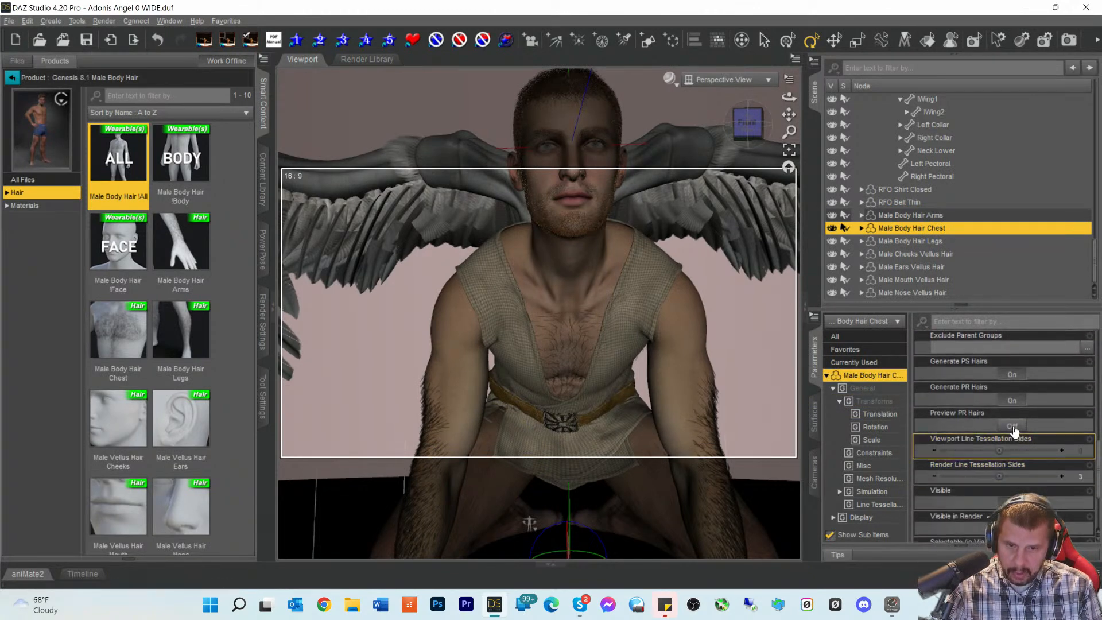
pyautogui.scroll(10, 953, 385)
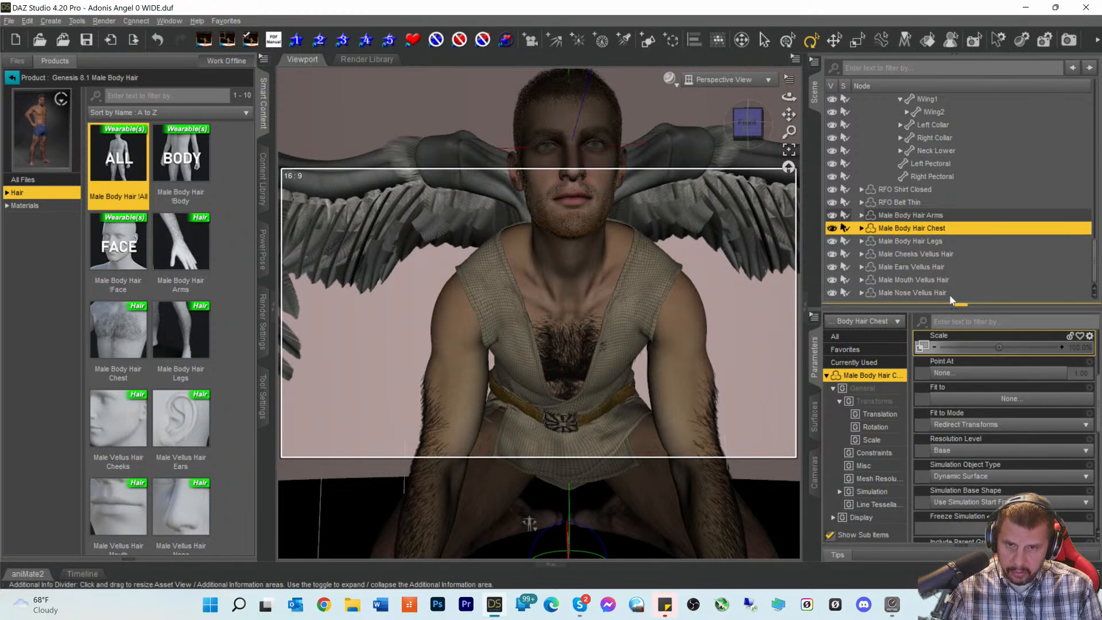
# - Show all Male Body Hair Legs parameters and pan the view down to the torso and legs
pyautogui.click(913, 242)
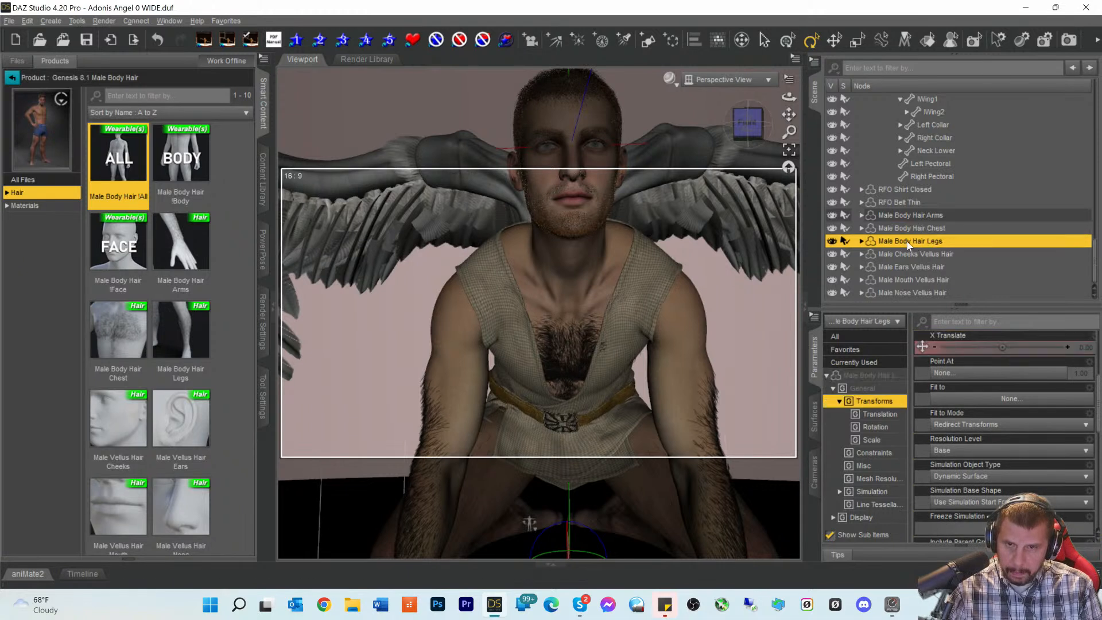
pyautogui.click(878, 380)
pyautogui.scroll(-7, 1011, 429)
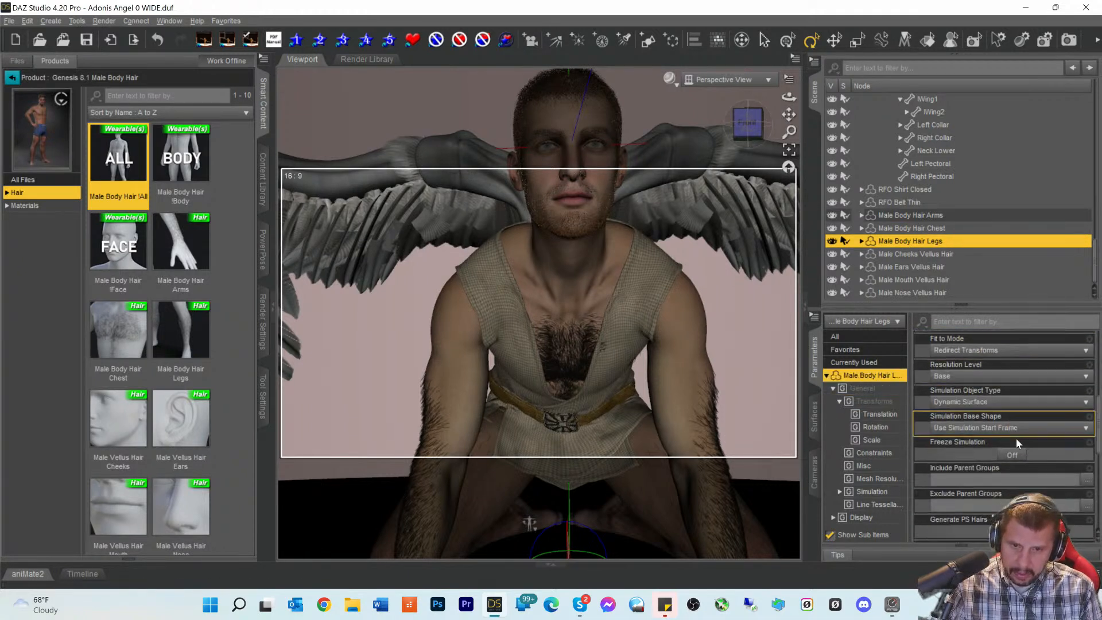
pyautogui.scroll(-3, 1017, 441)
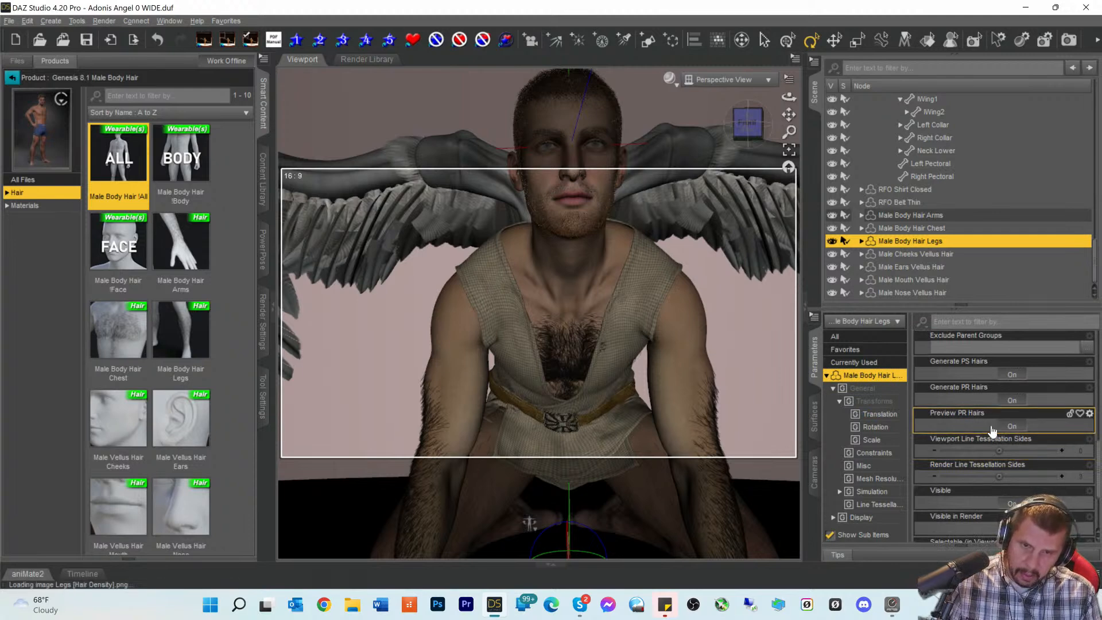
pyautogui.scroll(-2, 748, 385)
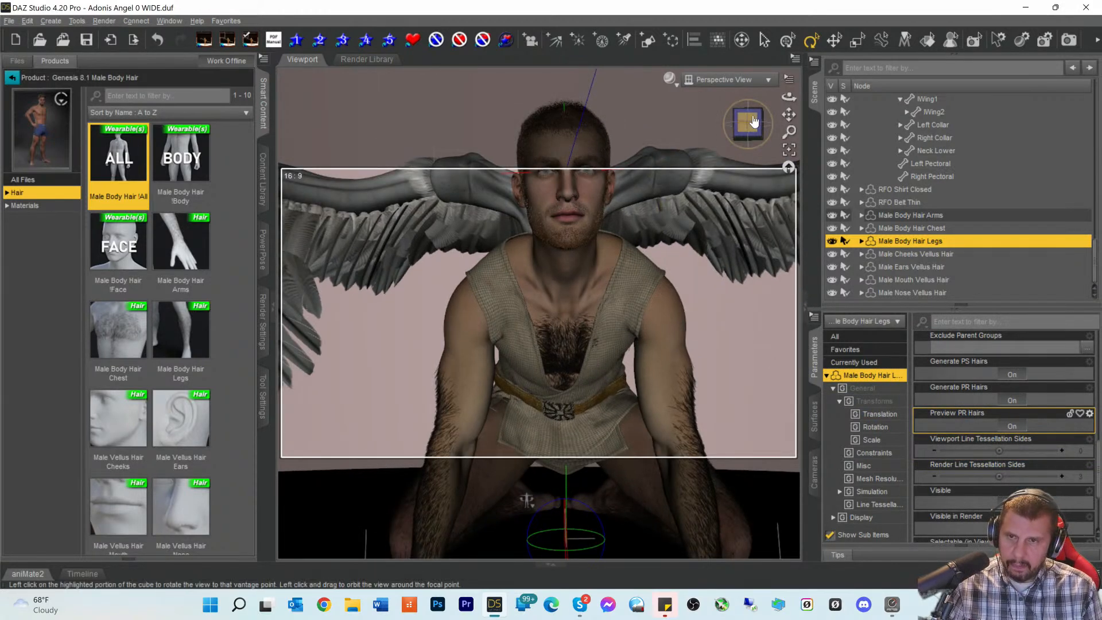
pyautogui.moveTo(788, 115); pyautogui.dragTo(788, 25)
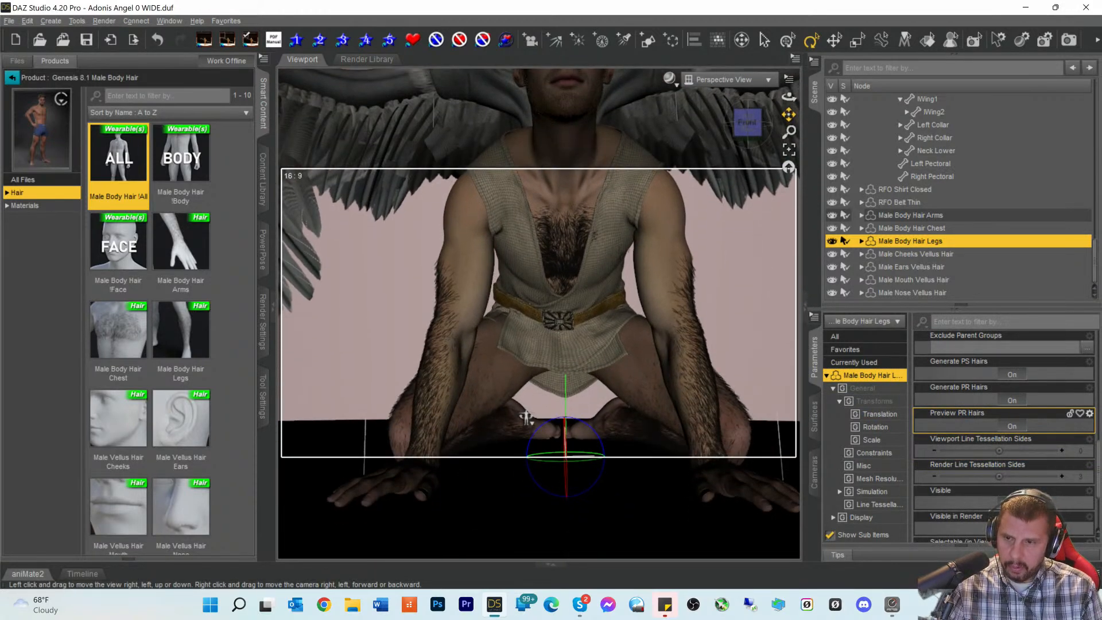
pyautogui.moveTo(789, 115); pyautogui.dragTo(789, 119)
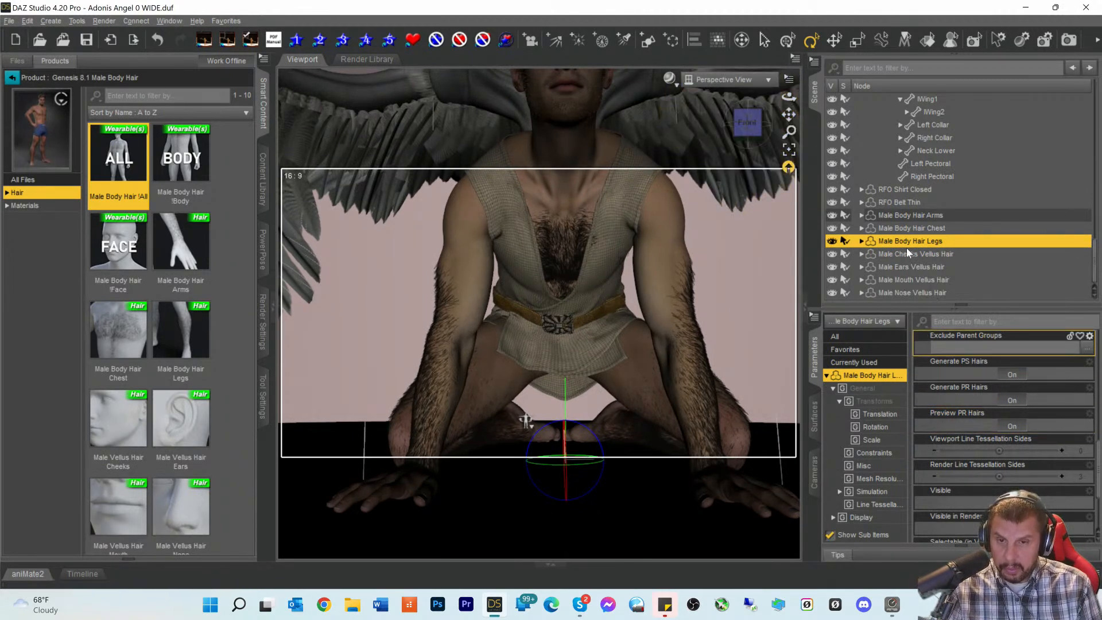
# - Open the leg hair's Surfaces settings and filter them by 'density'
pyautogui.click(814, 425)
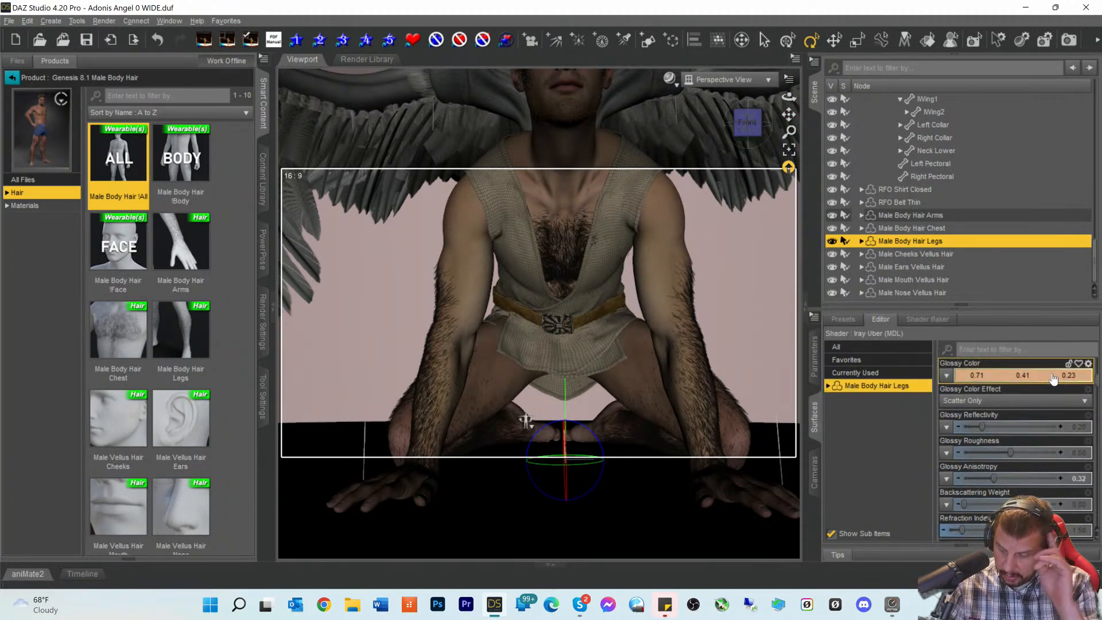
pyautogui.scroll(-10, 1054, 378)
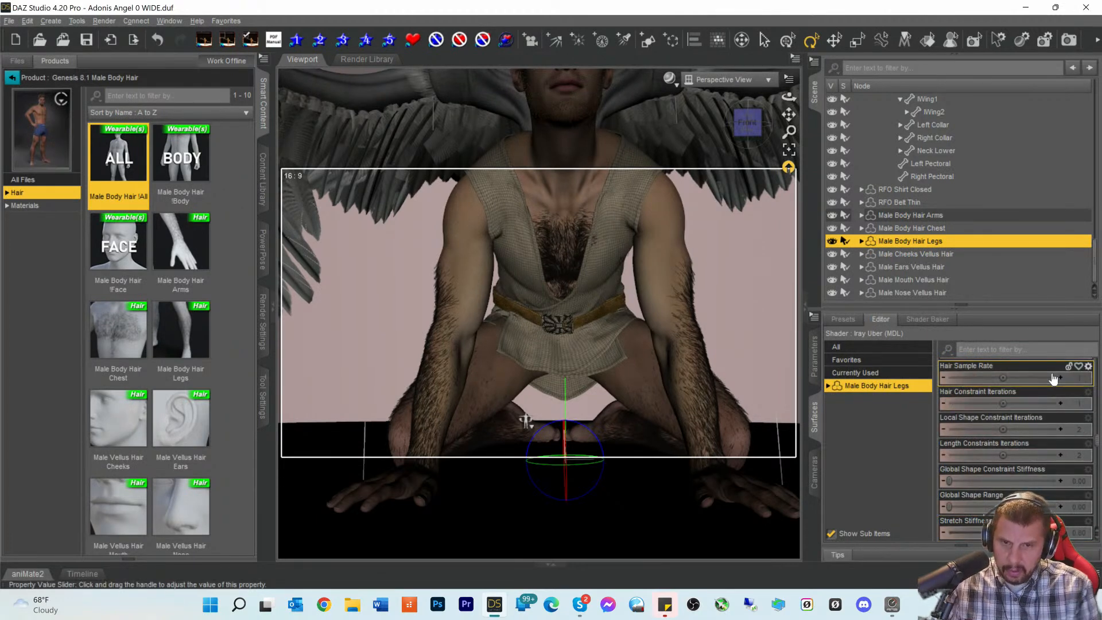
pyautogui.scroll(1, 1020, 367)
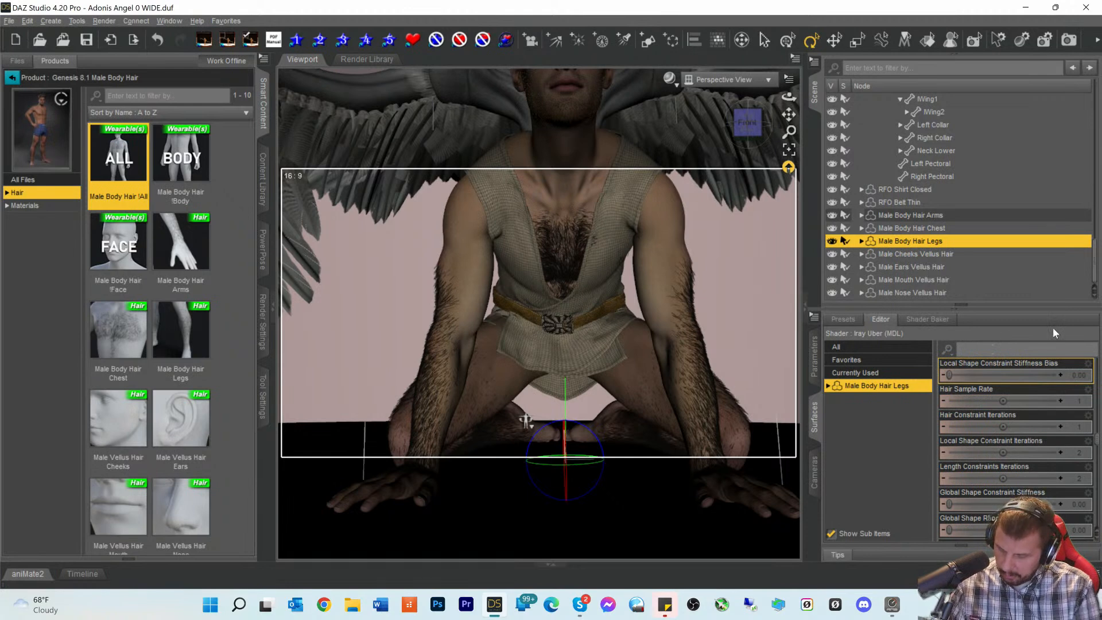
pyautogui.write('de')
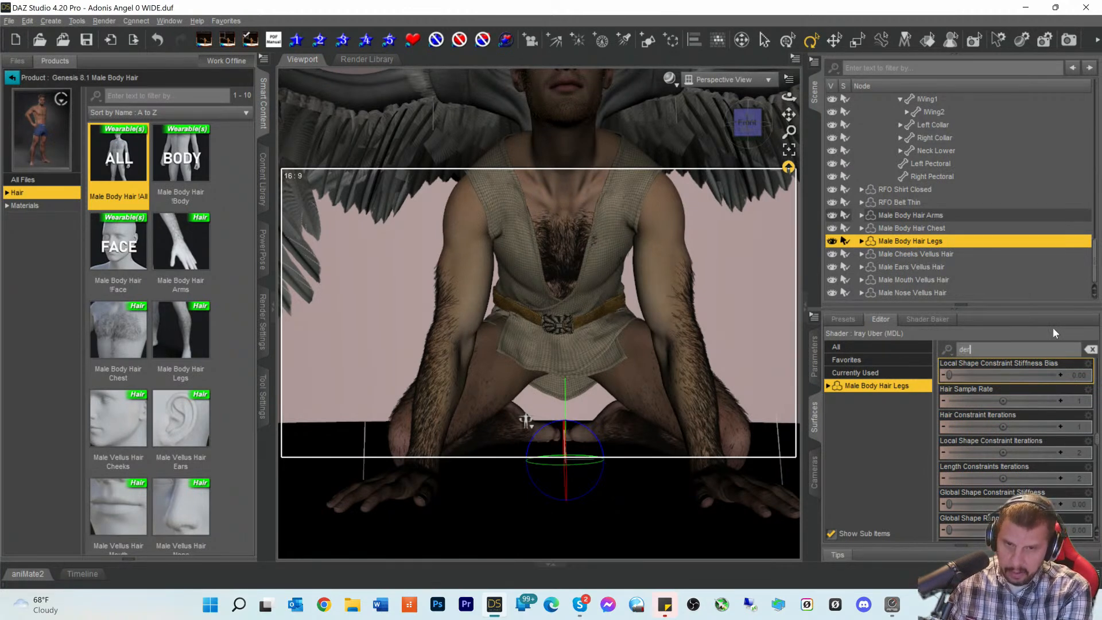
pyautogui.write('n')
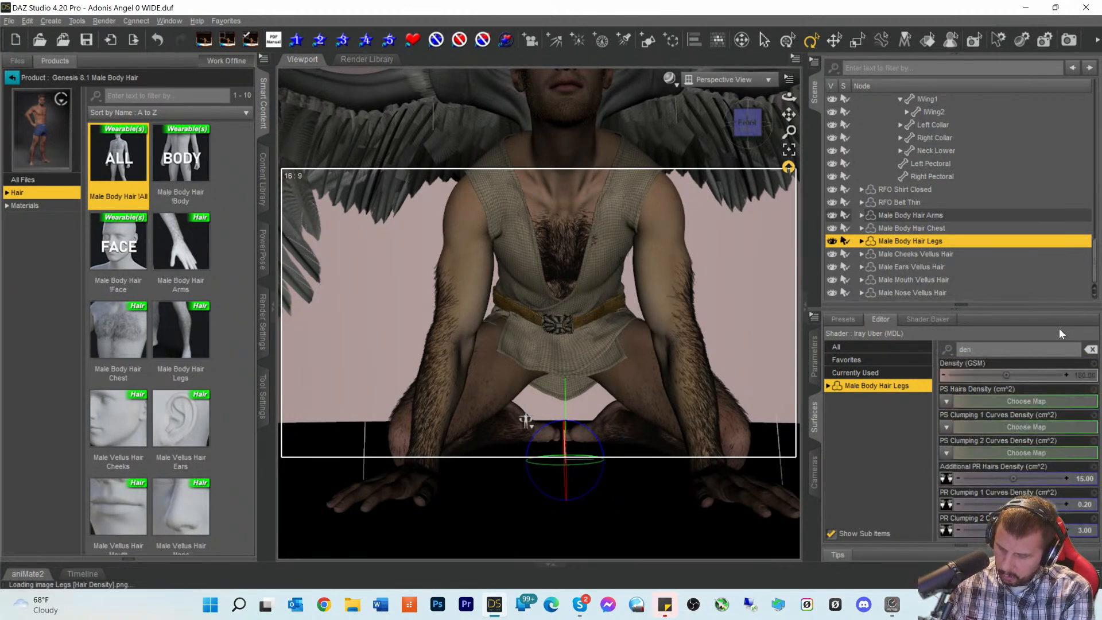
pyautogui.write('sity')
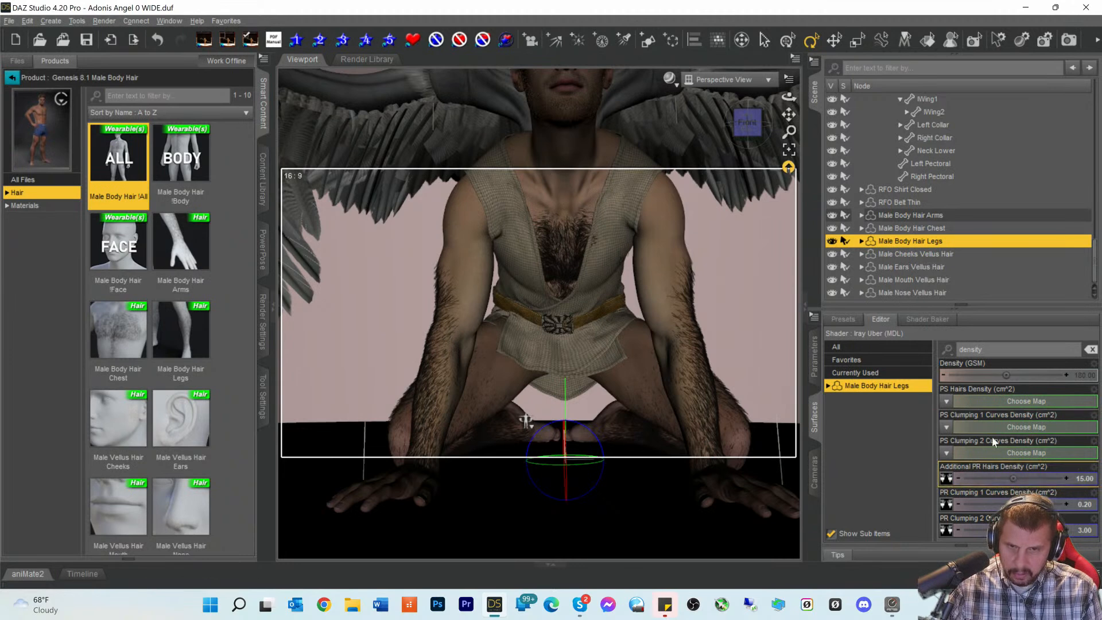
# - Thin Additional PR Hairs Density: arms to 8.00, chest to about 29, legs to 8.90
pyautogui.click(911, 217)
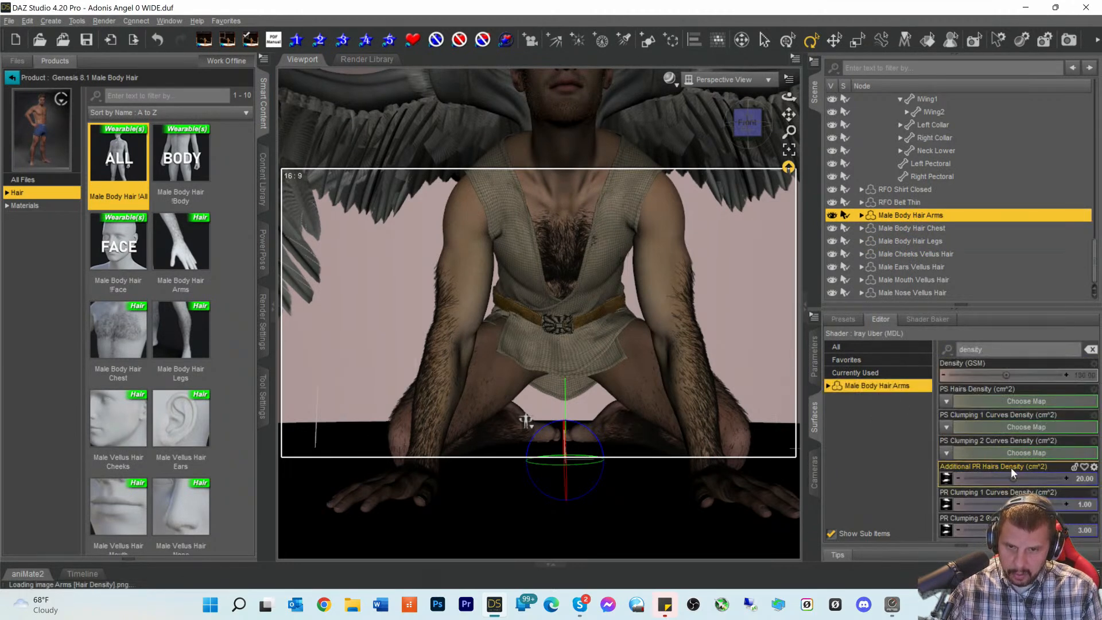
pyautogui.moveTo(1012, 478); pyautogui.dragTo(997, 478)
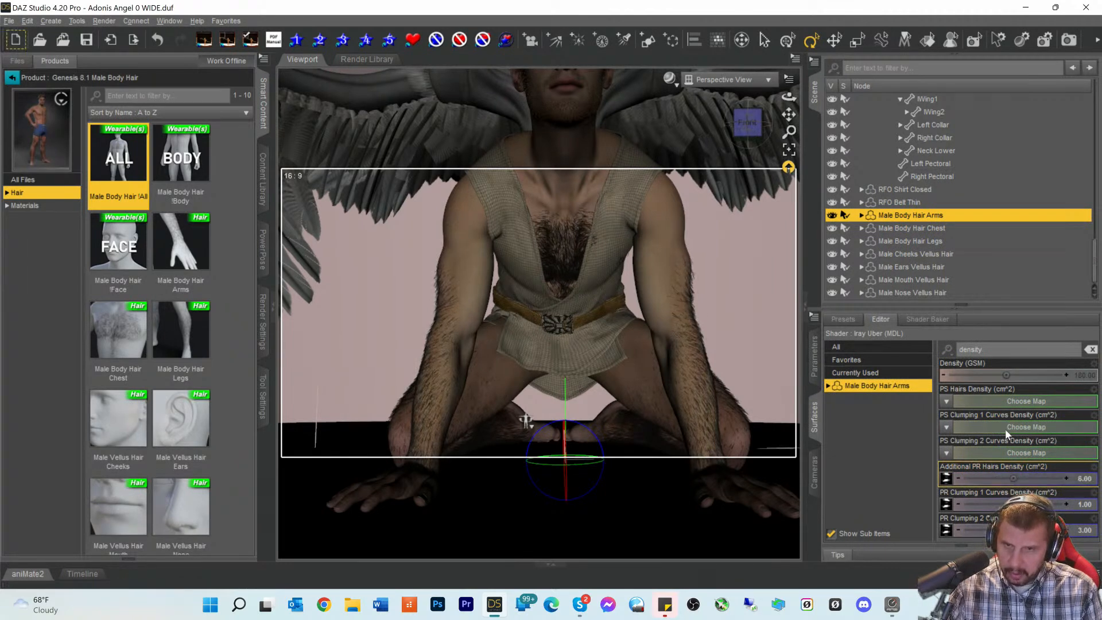
pyautogui.click(913, 228)
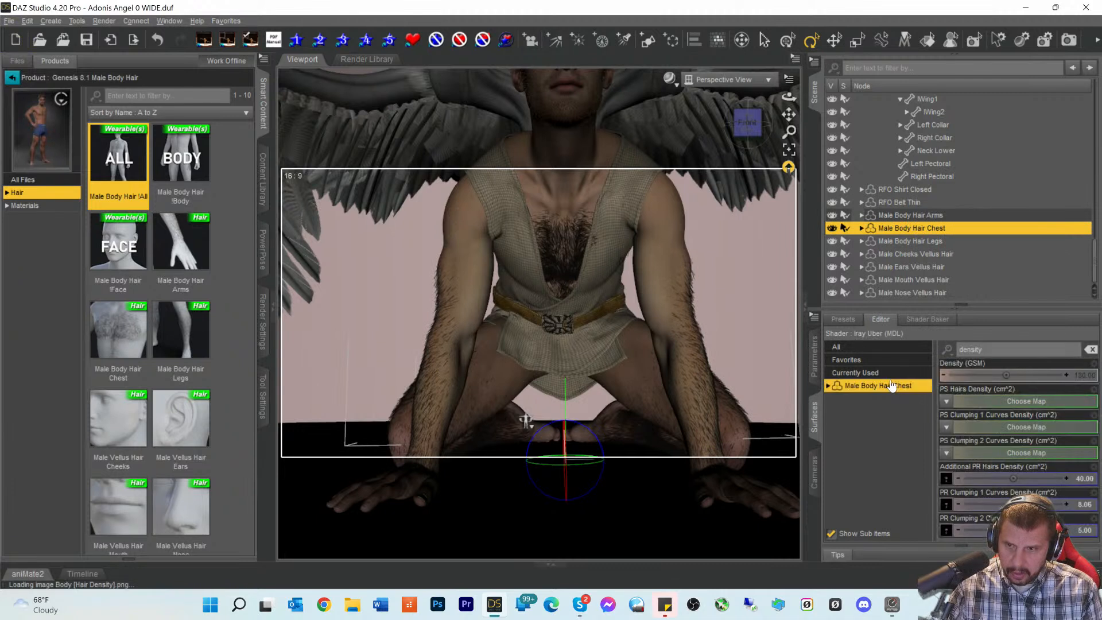
pyautogui.moveTo(1013, 479); pyautogui.dragTo(999, 479)
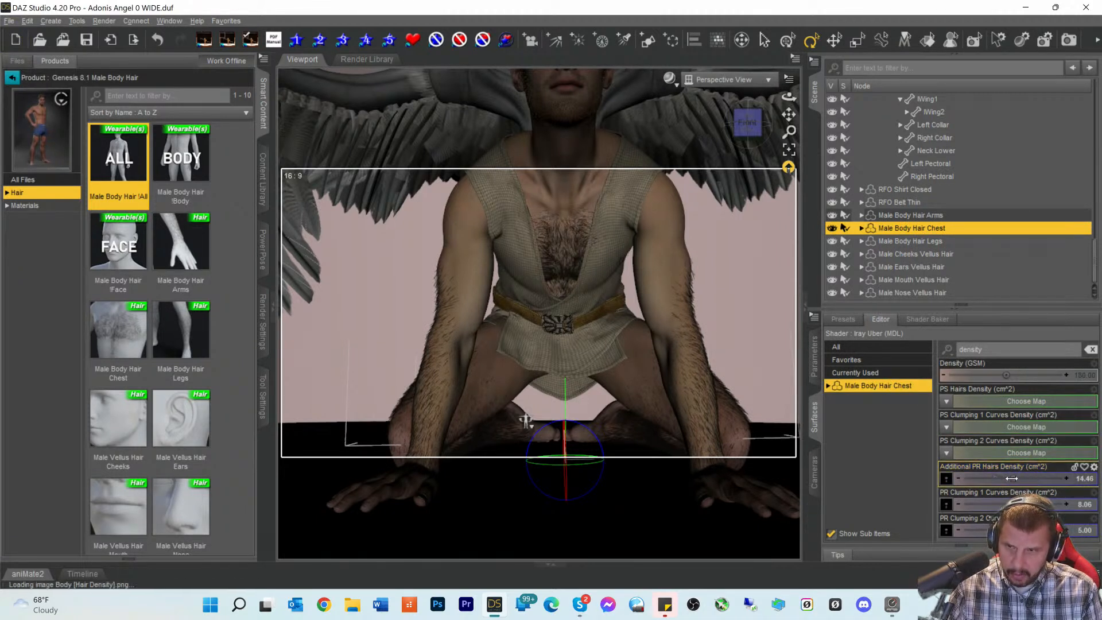
pyautogui.click(909, 242)
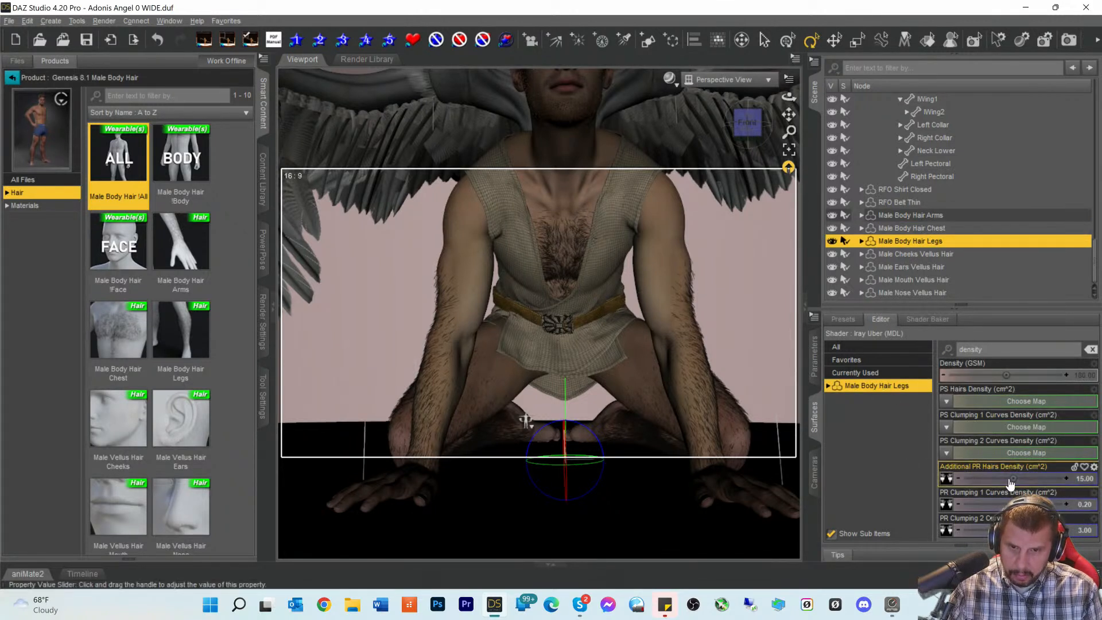
pyautogui.moveTo(1012, 479); pyautogui.dragTo(999, 478)
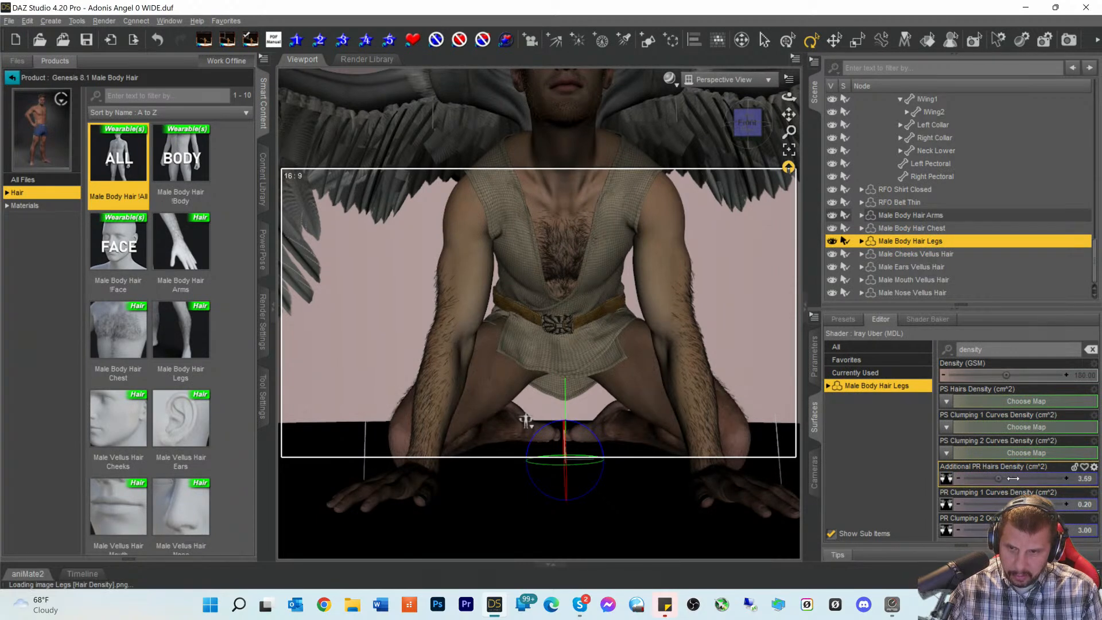
pyautogui.click(910, 215)
# - Apply the Arm MAT Blond preset to the arm body hair
pyautogui.click(34, 205)
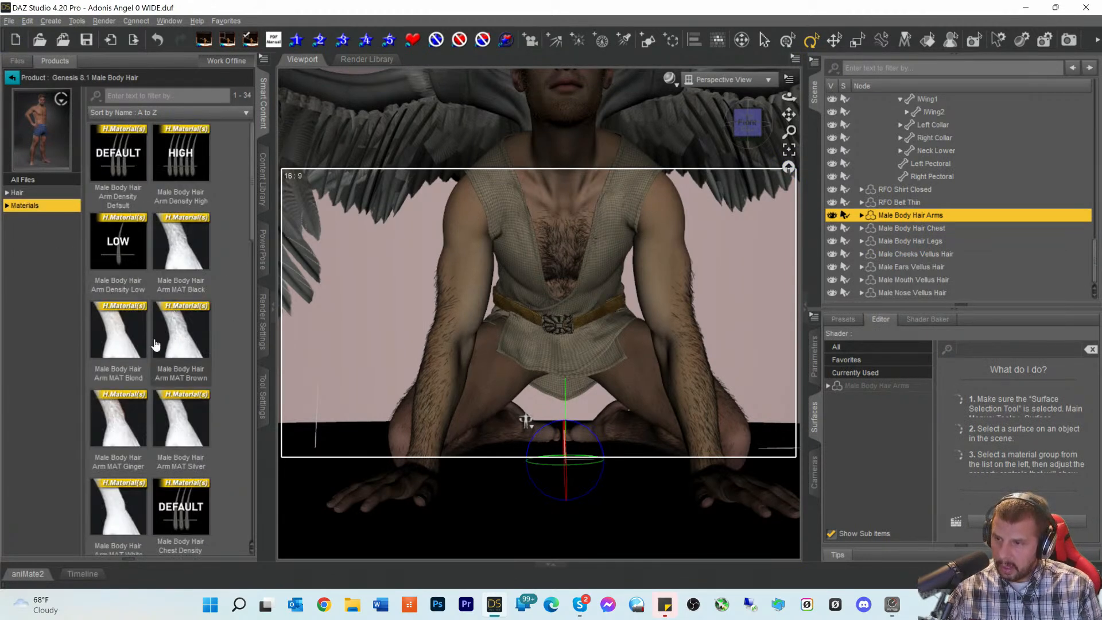
pyautogui.click(126, 343)
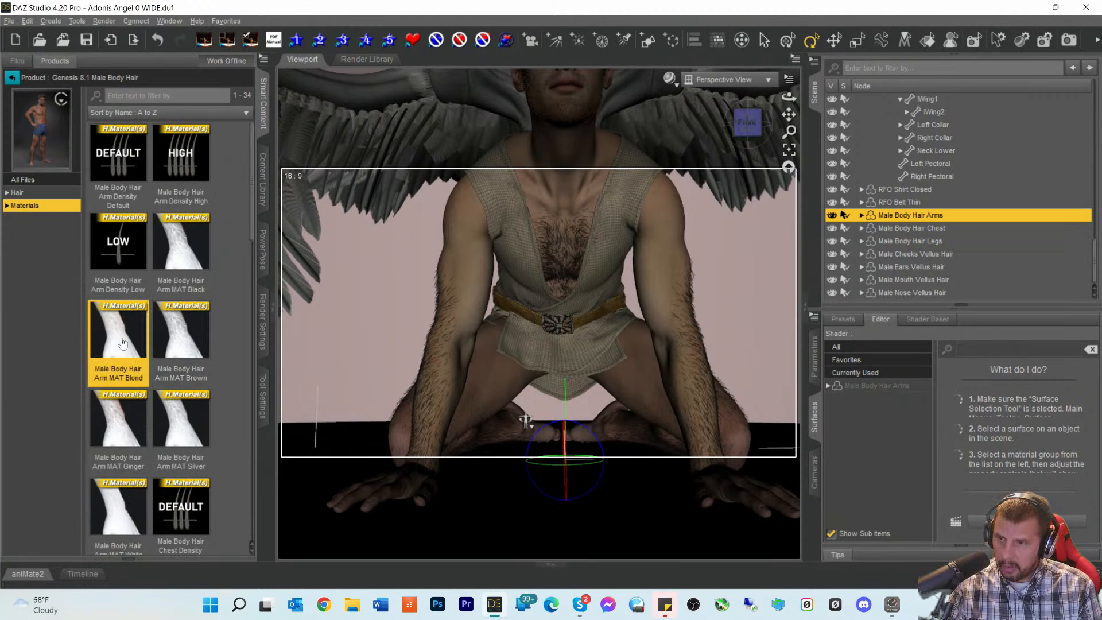
pyautogui.click(875, 386)
pyautogui.moveTo(113, 418)
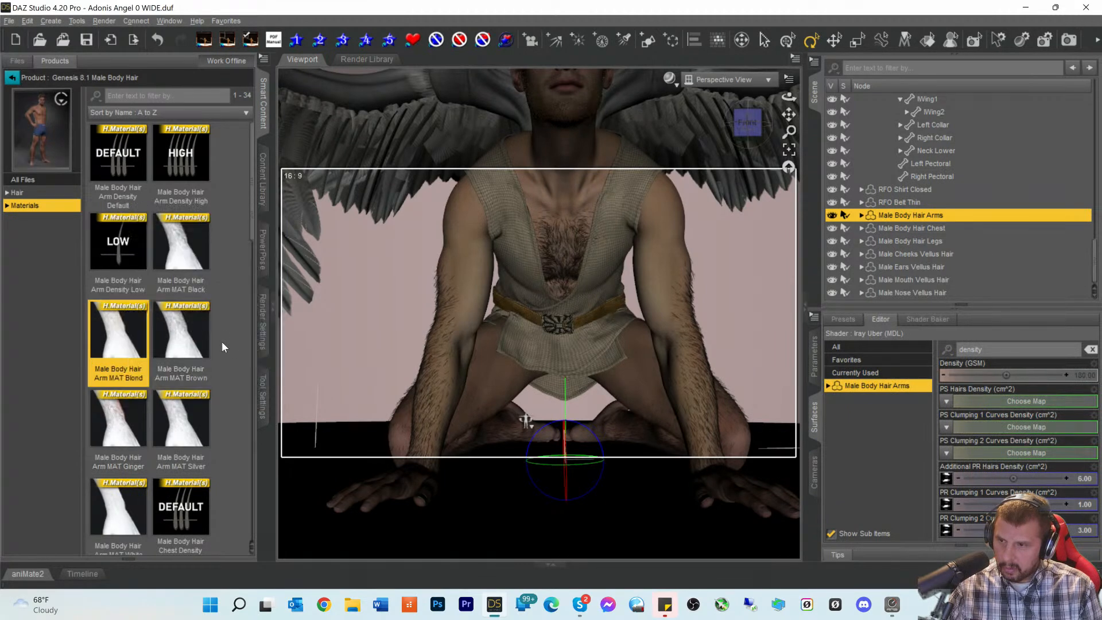
pyautogui.doubleClick(124, 338)
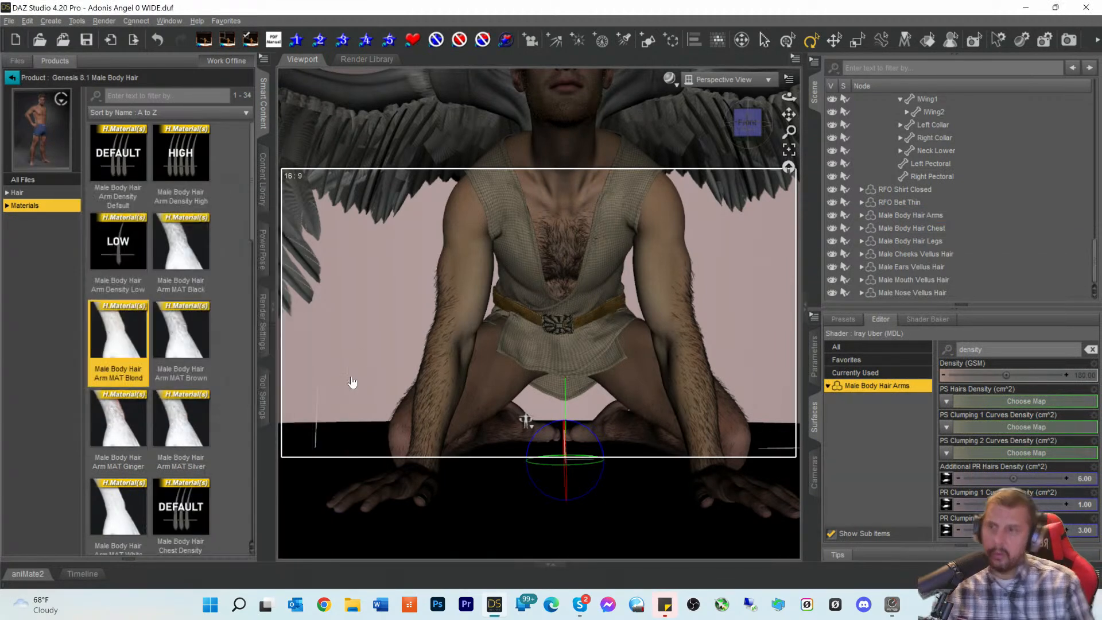
# - Apply the blond material preset to the chest body hair
pyautogui.click(888, 228)
pyautogui.doubleClick(120, 346)
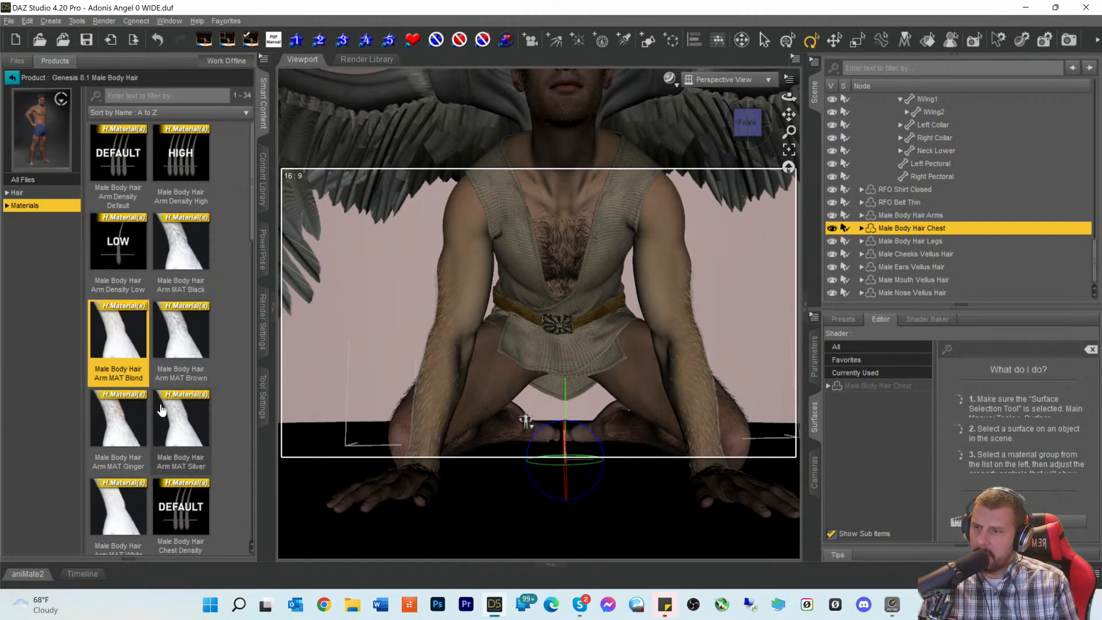
pyautogui.scroll(-8, 178, 152)
pyautogui.doubleClick(177, 152)
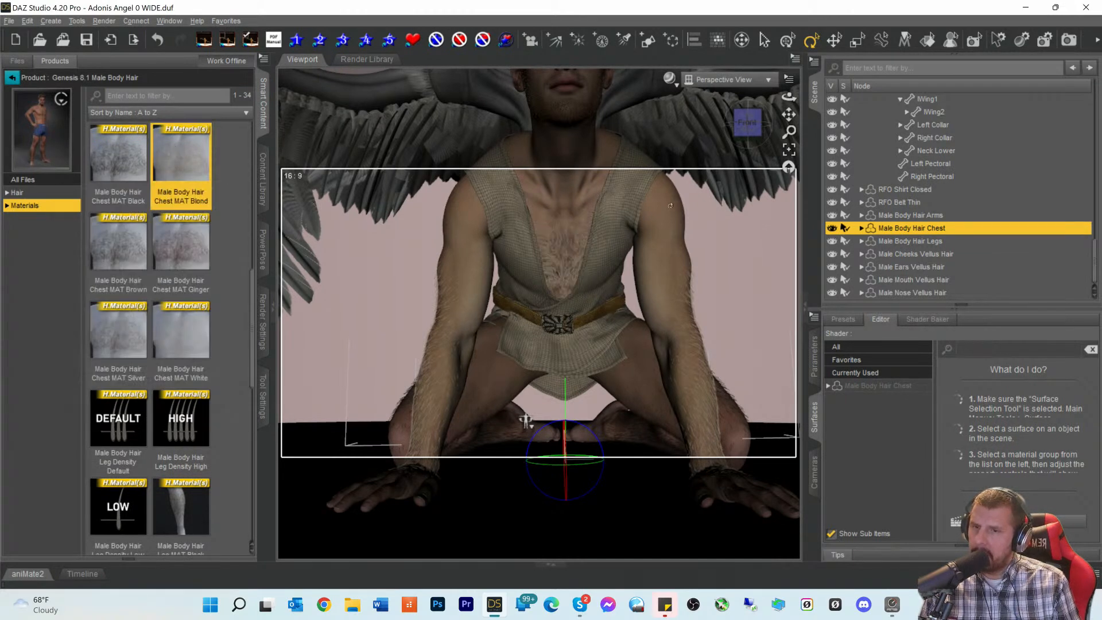
# - Apply the blond material preset to the leg body hair
pyautogui.click(906, 242)
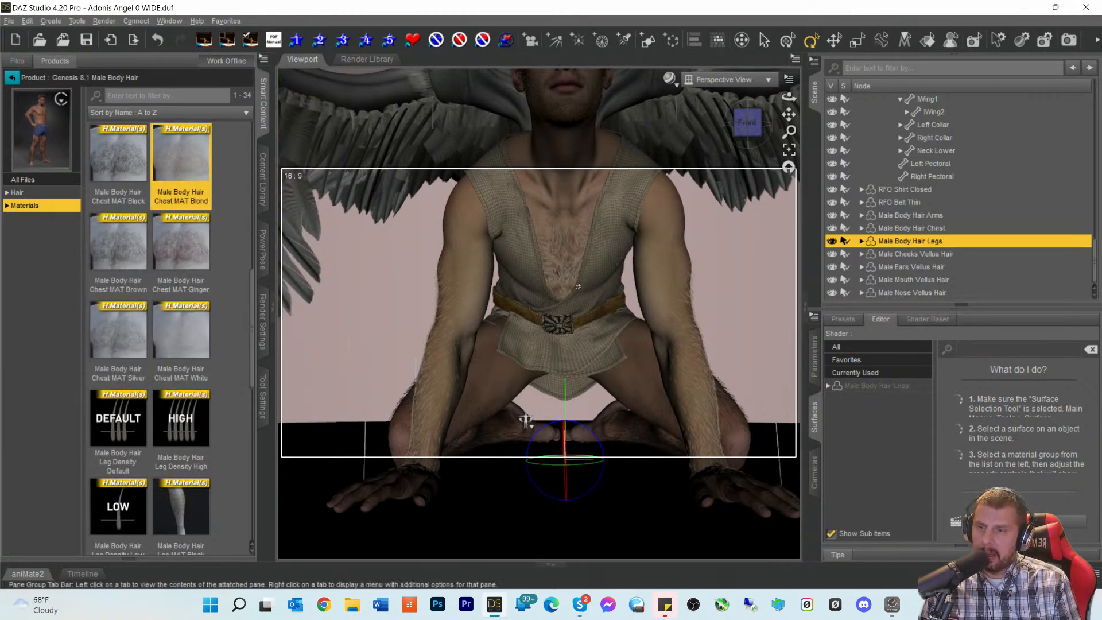
pyautogui.scroll(-10, 221, 323)
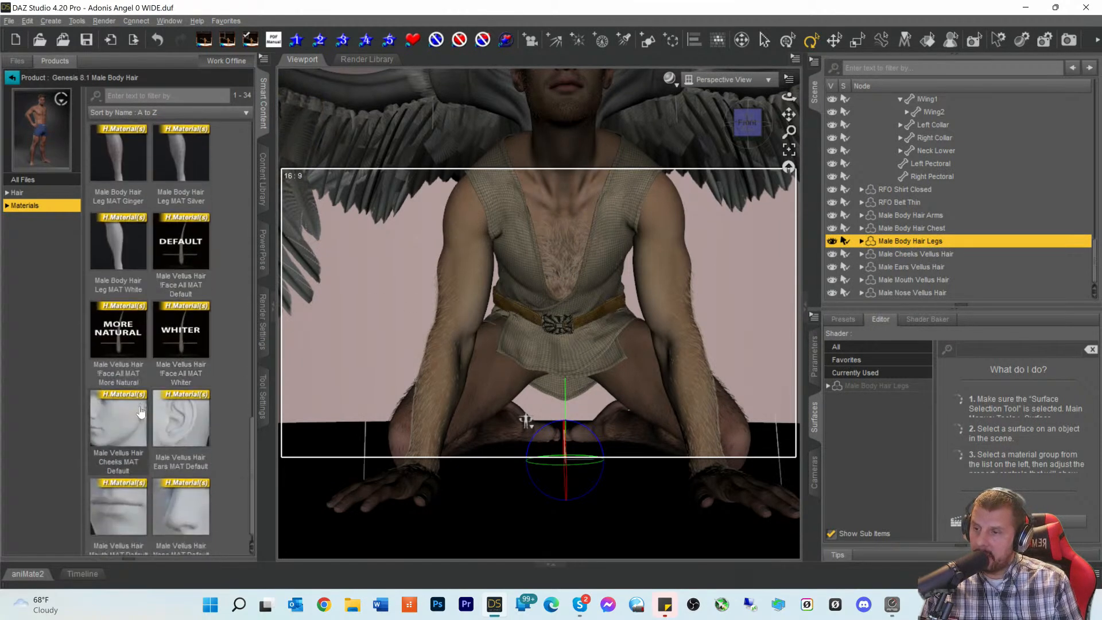
pyautogui.scroll(4, 147, 406)
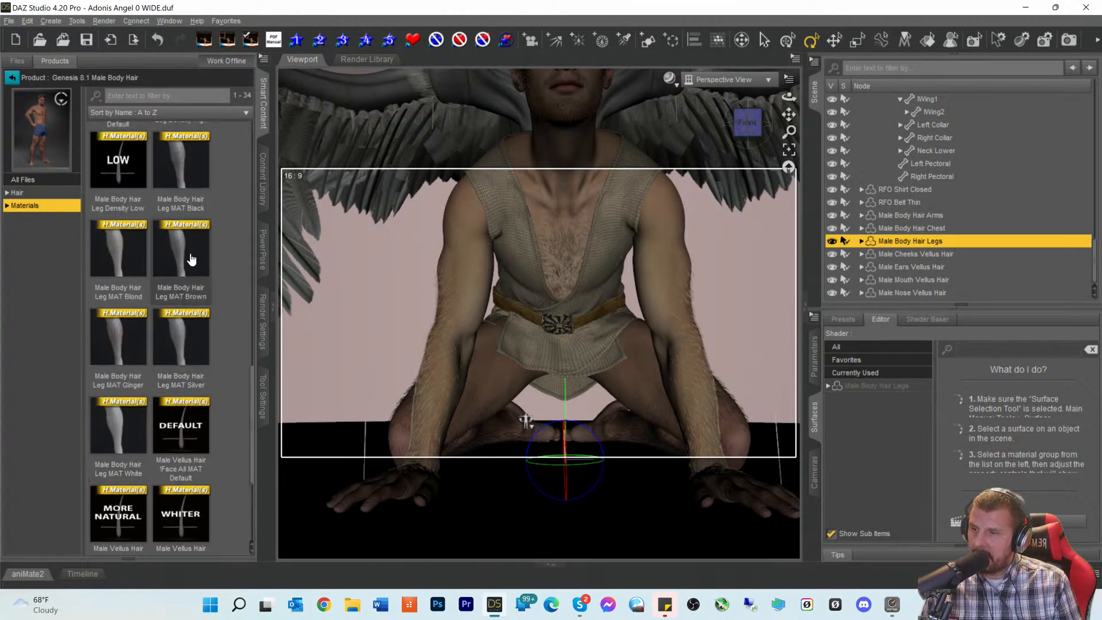
pyautogui.doubleClick(130, 253)
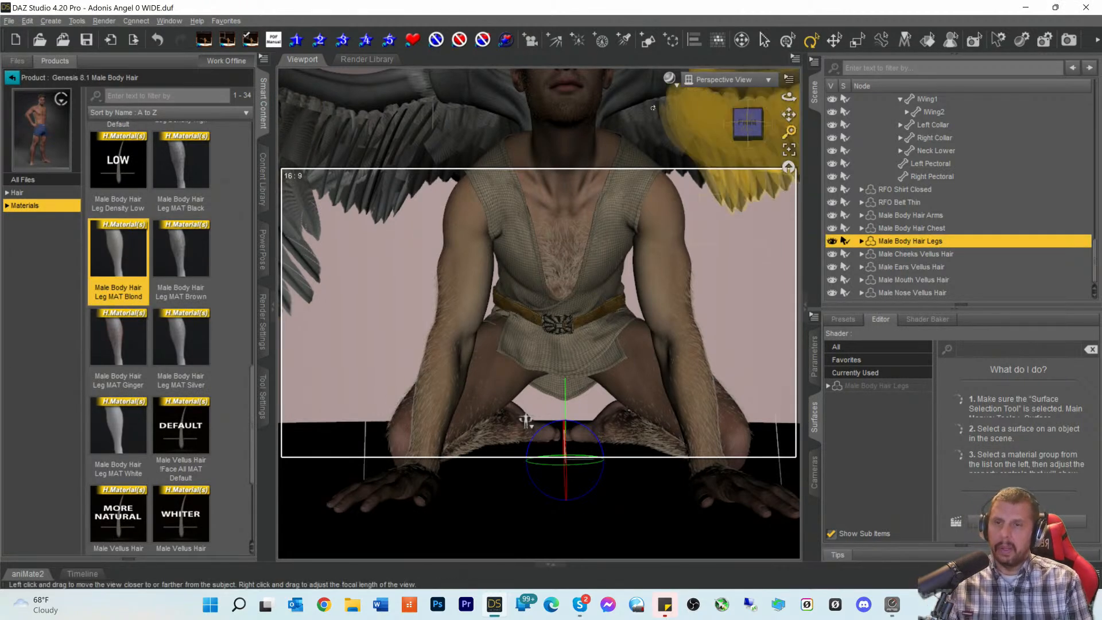
# - Switch the viewport to NVIDIA Iray preview, zoom out, and view through the scene Camera
pyautogui.click(670, 79)
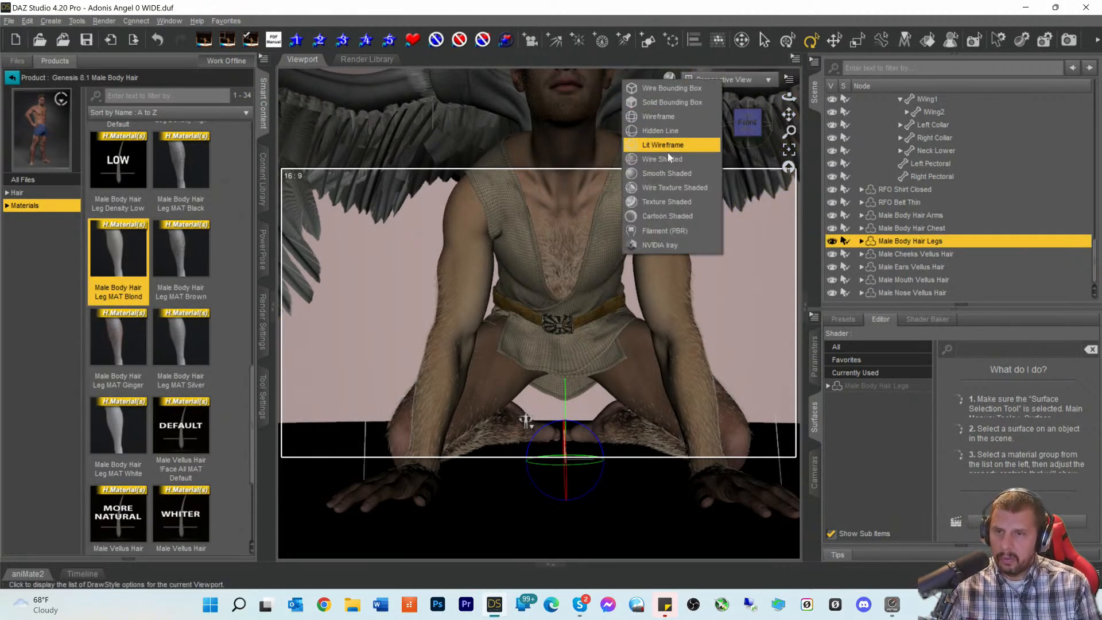
pyautogui.click(645, 240)
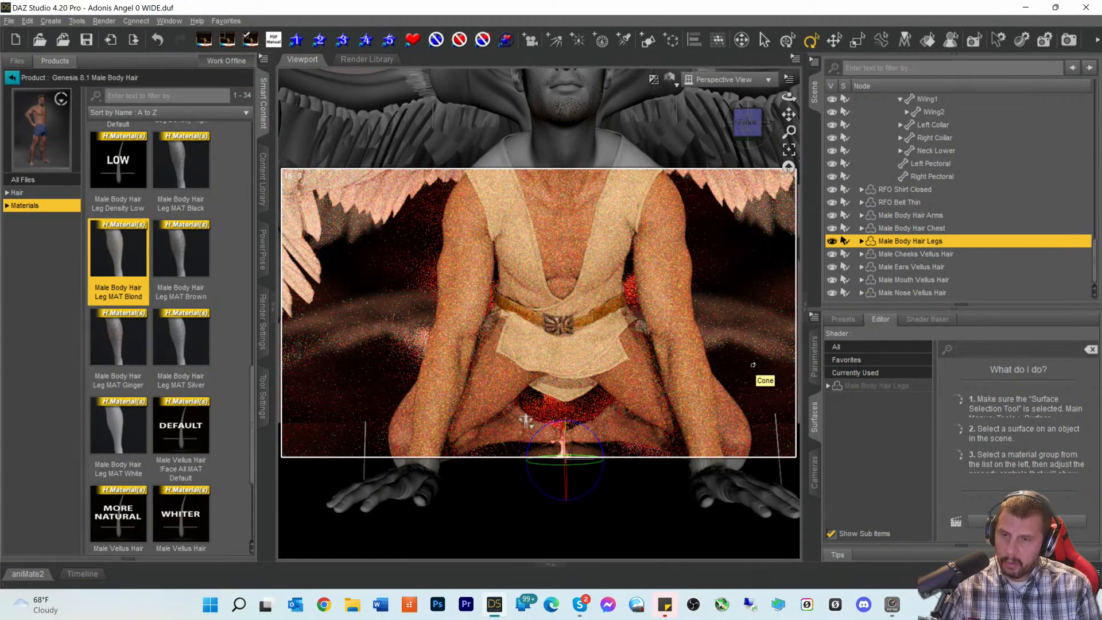
pyautogui.scroll(-2, 737, 353)
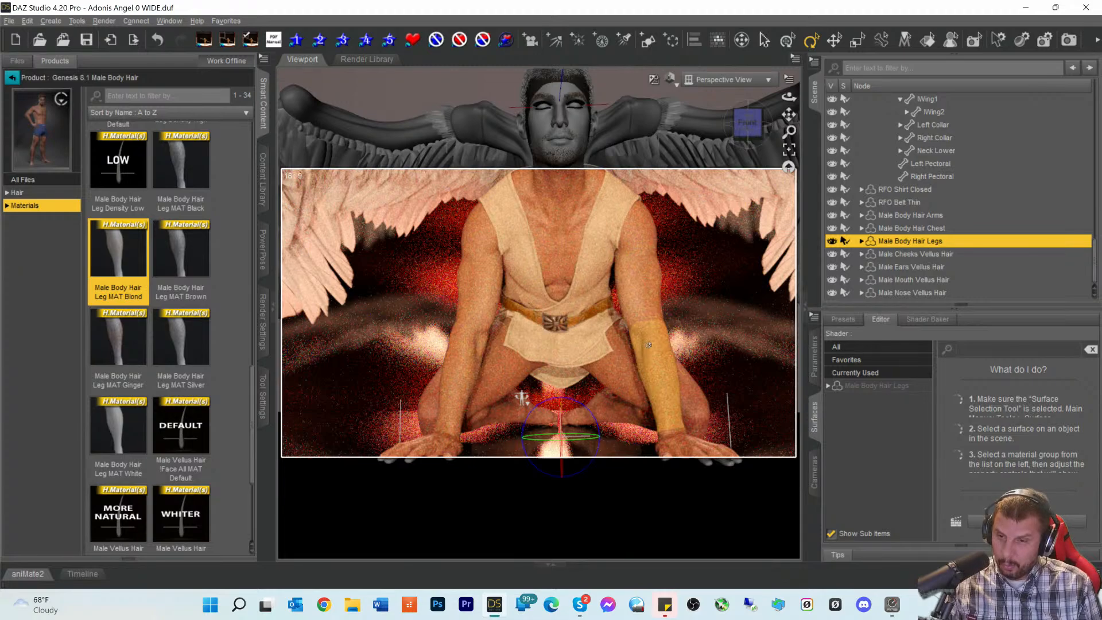
pyautogui.scroll(-1, 630, 300)
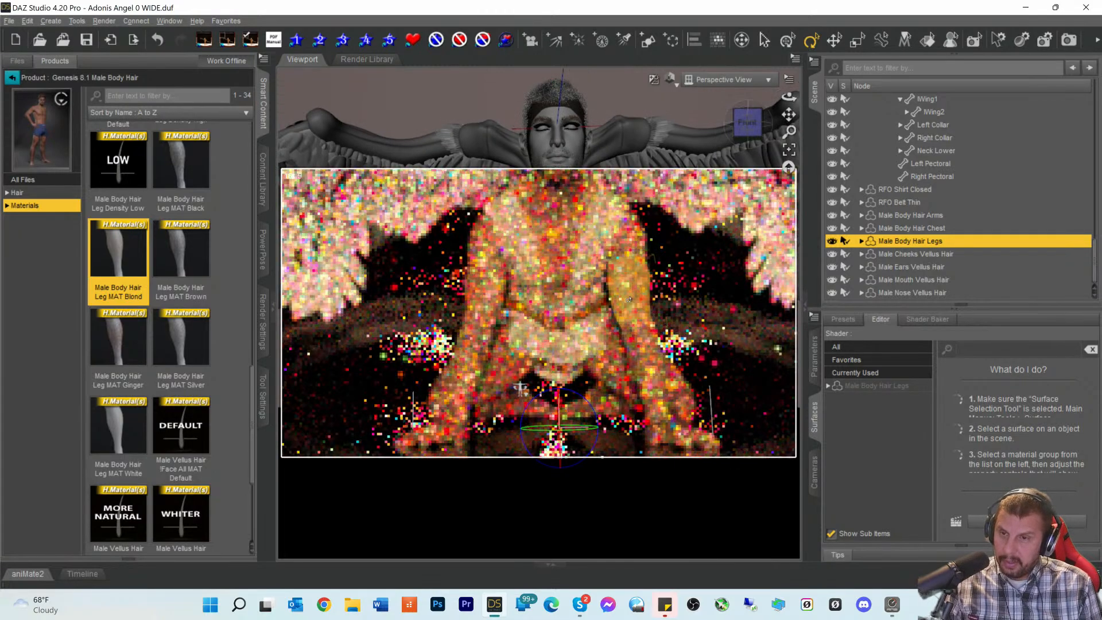
pyautogui.scroll(2, 630, 299)
pyautogui.scroll(-1, 630, 299)
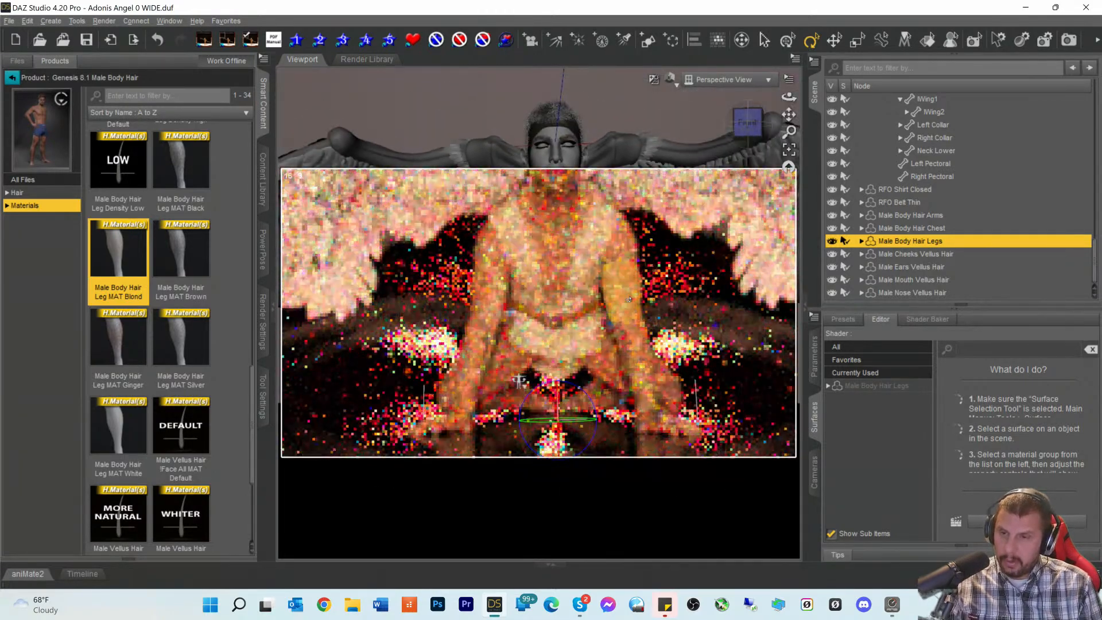
pyautogui.scroll(-1, 629, 302)
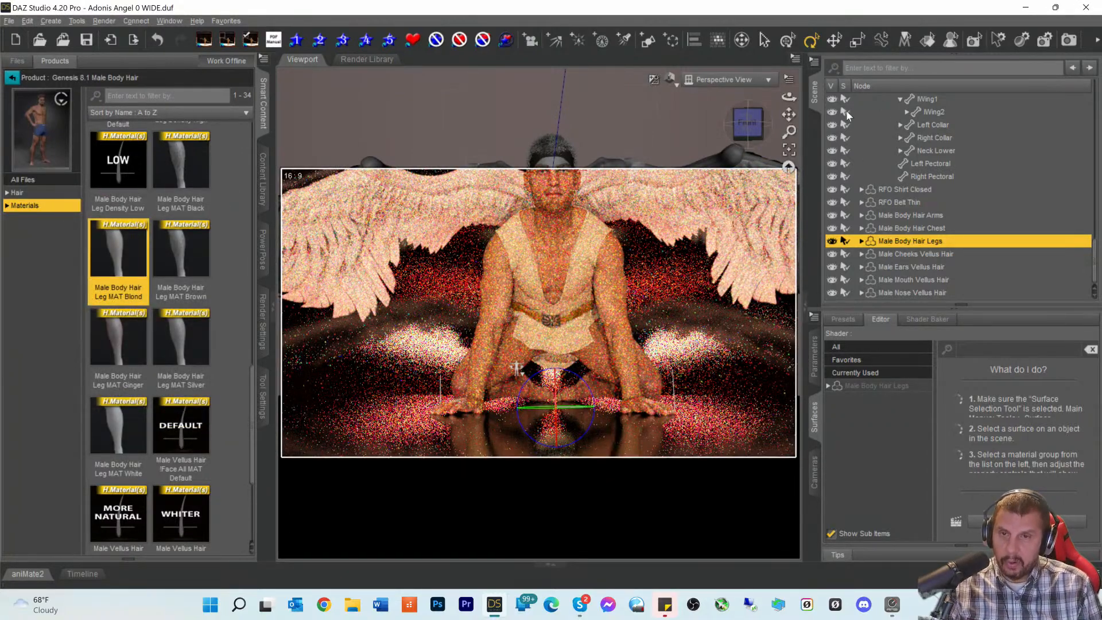
pyautogui.click(724, 80)
pyautogui.click(711, 191)
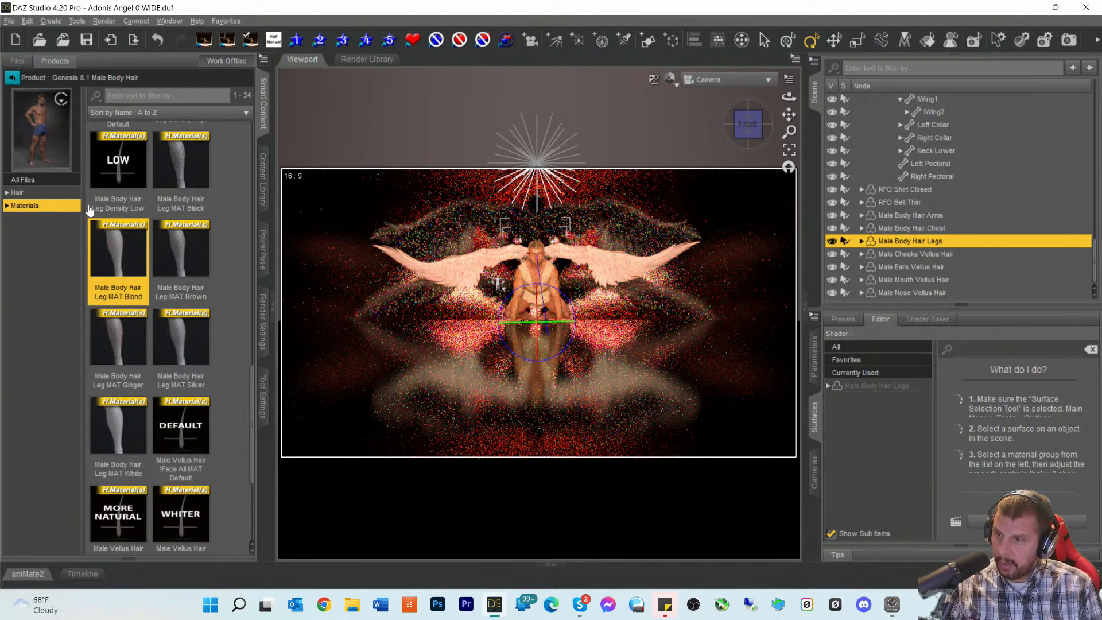
# - Review the Optimization and Spectral Rendering render settings, then start the Iray render
pyautogui.click(264, 315)
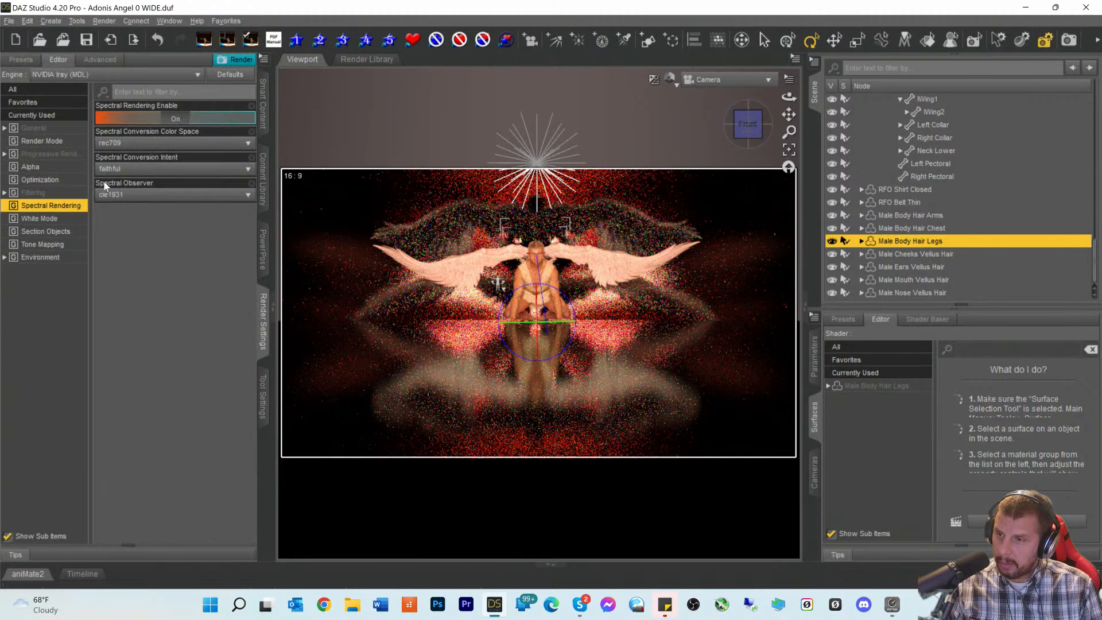
pyautogui.click(50, 185)
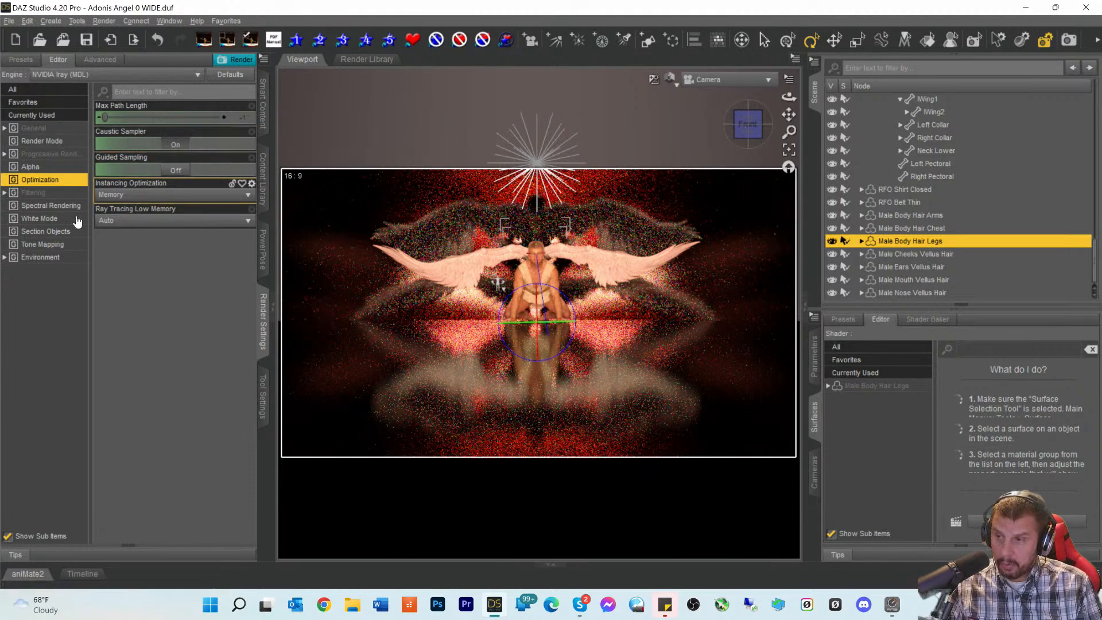
pyautogui.click(43, 206)
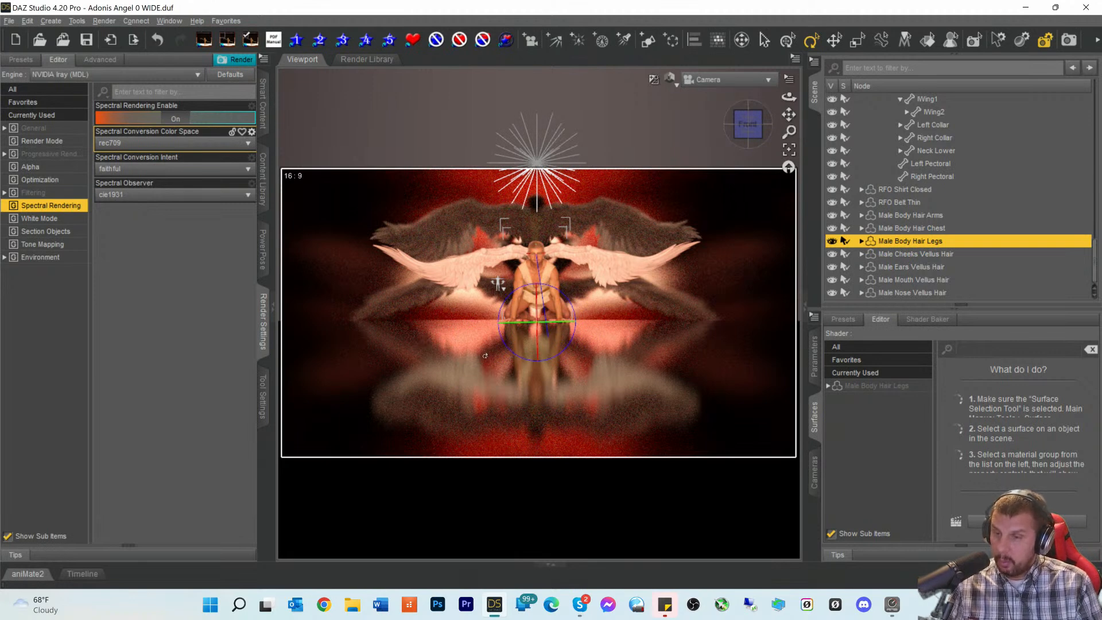
pyautogui.click(1076, 48)
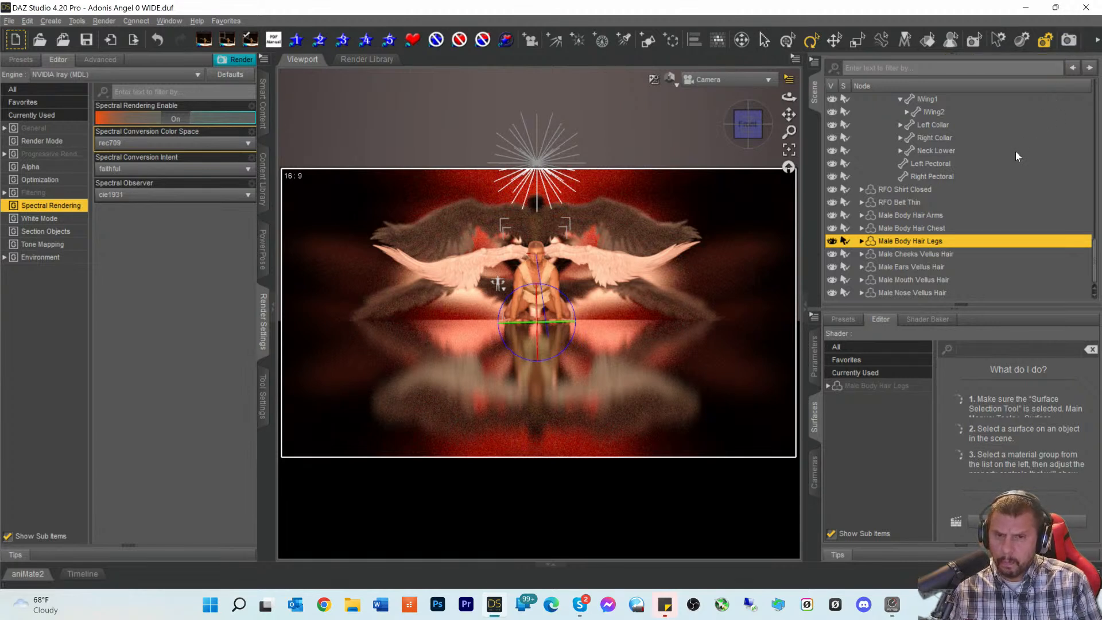
# - Select the Cone and clear the density filter to list all its surface settings
pyautogui.scroll(5, 1014, 150)
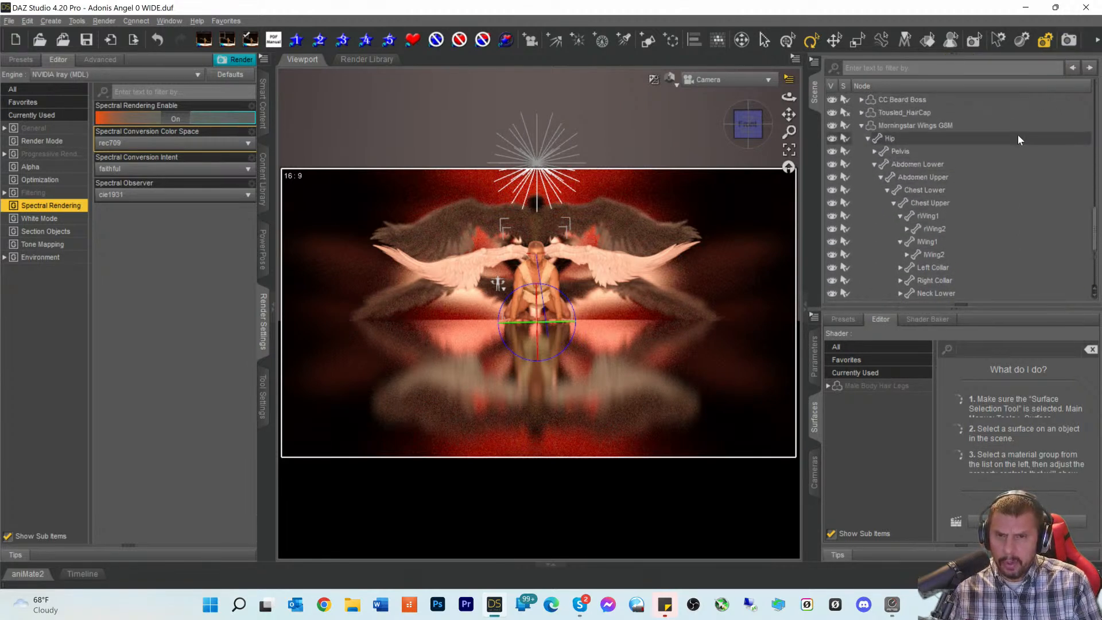
pyautogui.scroll(10, 1012, 144)
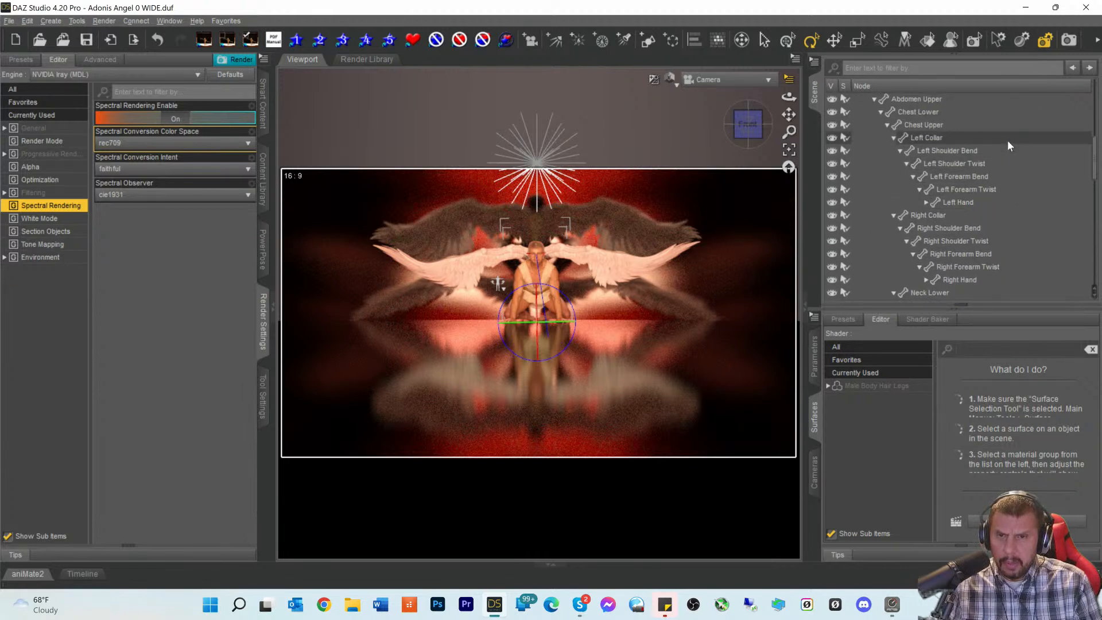
pyautogui.scroll(5, 1006, 147)
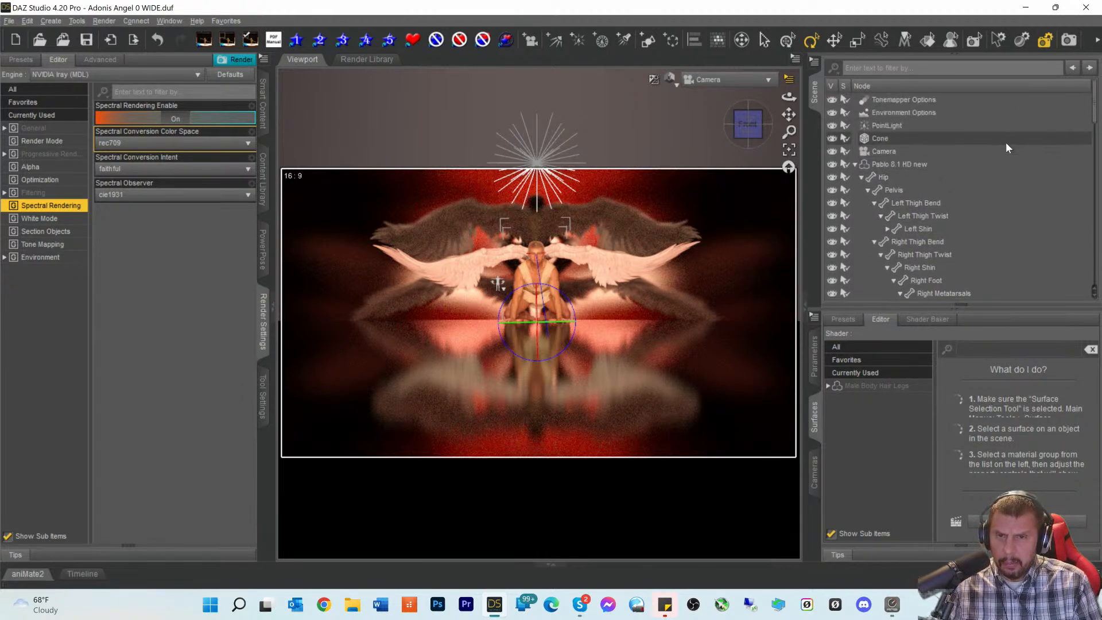
pyautogui.click(894, 137)
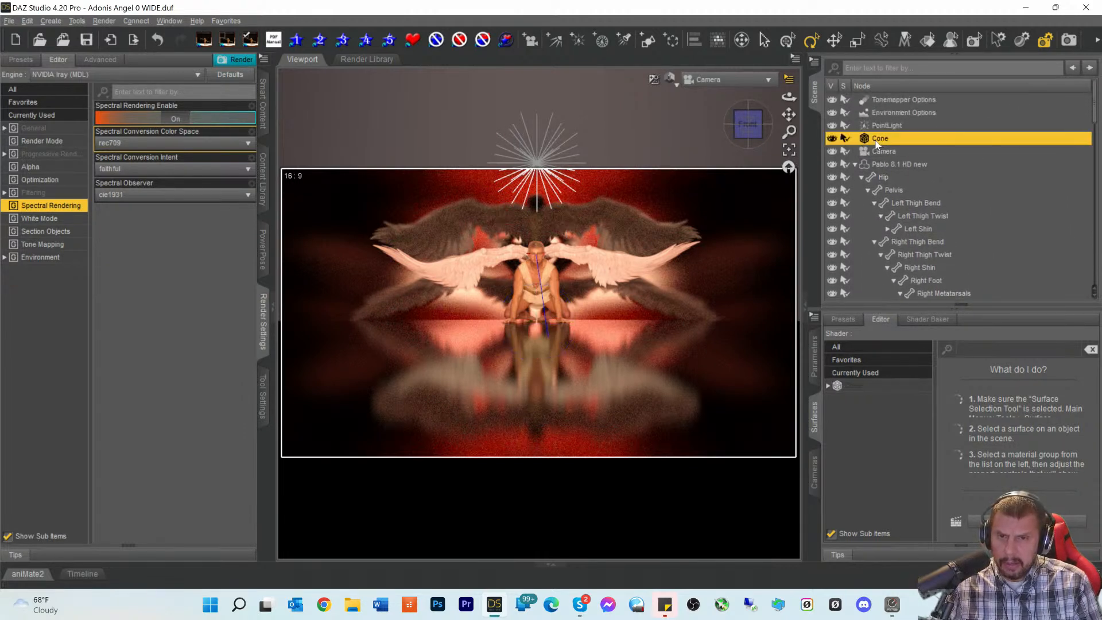
pyautogui.click(842, 388)
pyautogui.doubleClick(979, 349)
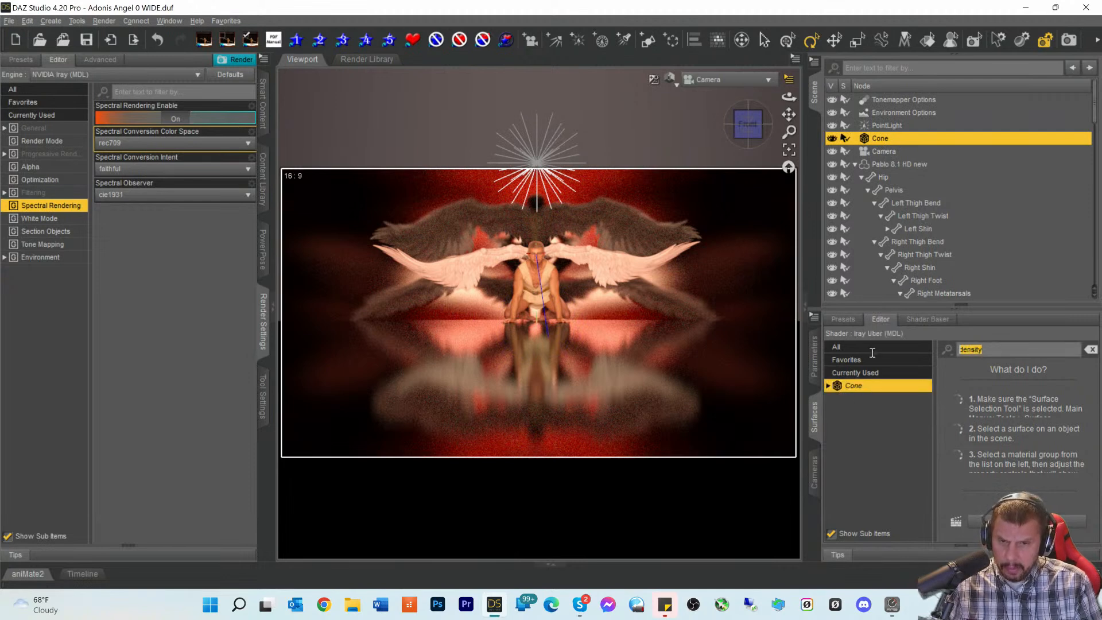
pyautogui.press('BackSpace')
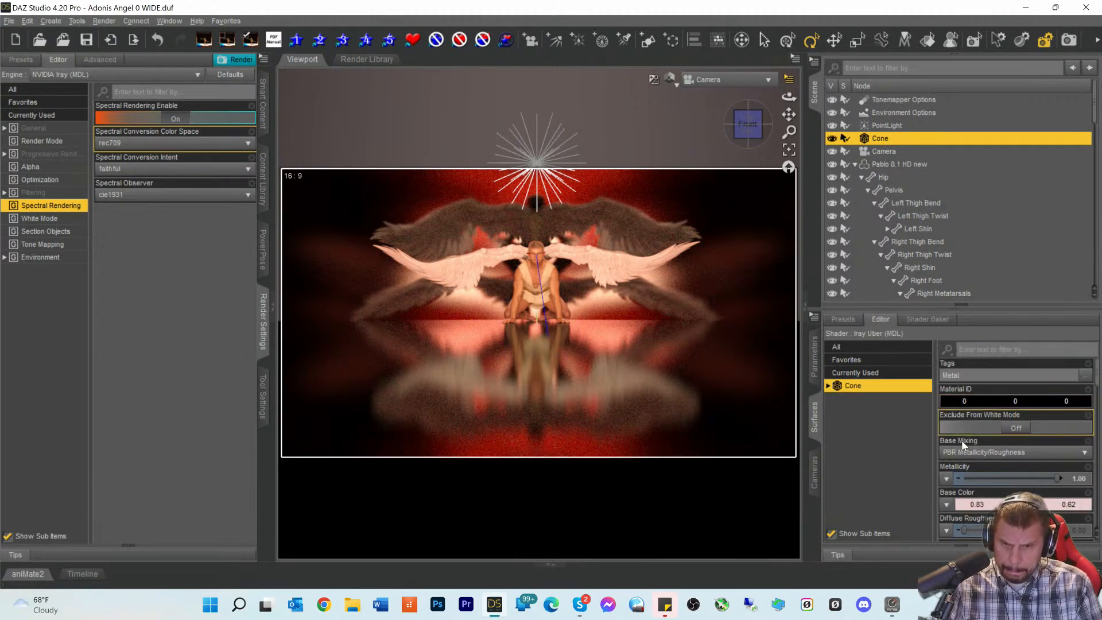
# - Raise the Cone's Base Color red value to 0.93 for a brighter, redder floor
pyautogui.scroll(-1, 969, 459)
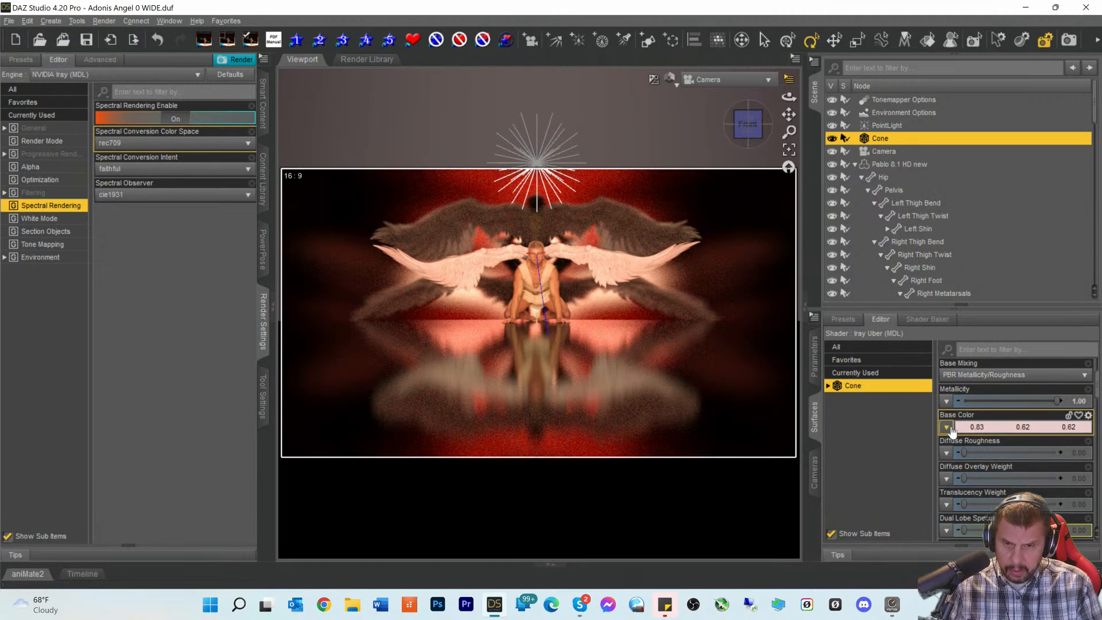
pyautogui.scroll(2, 970, 430)
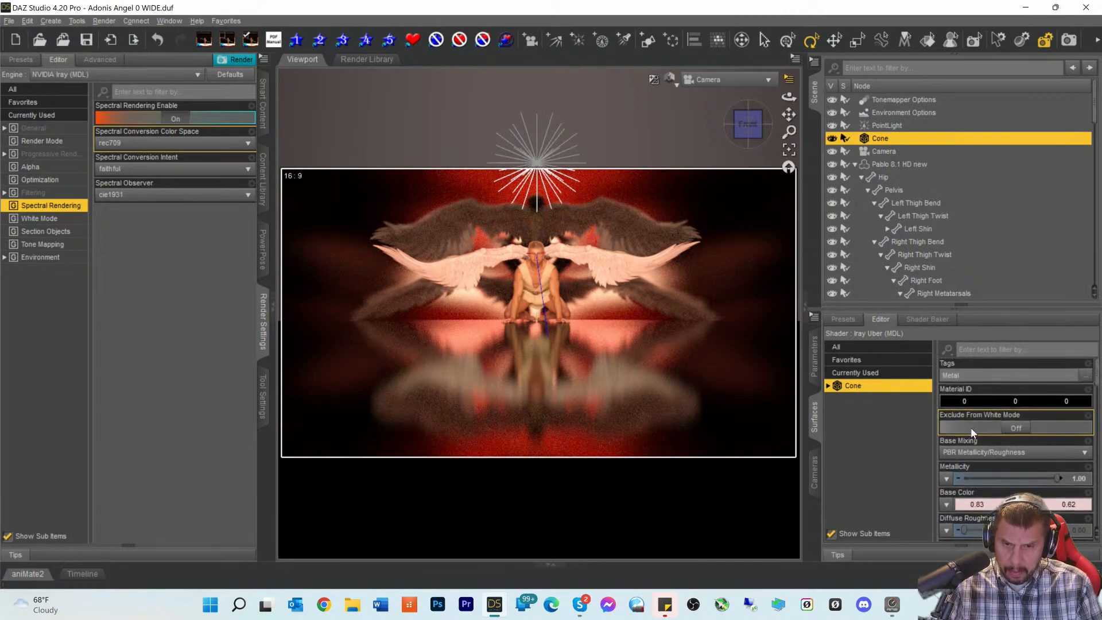
pyautogui.scroll(-5, 970, 428)
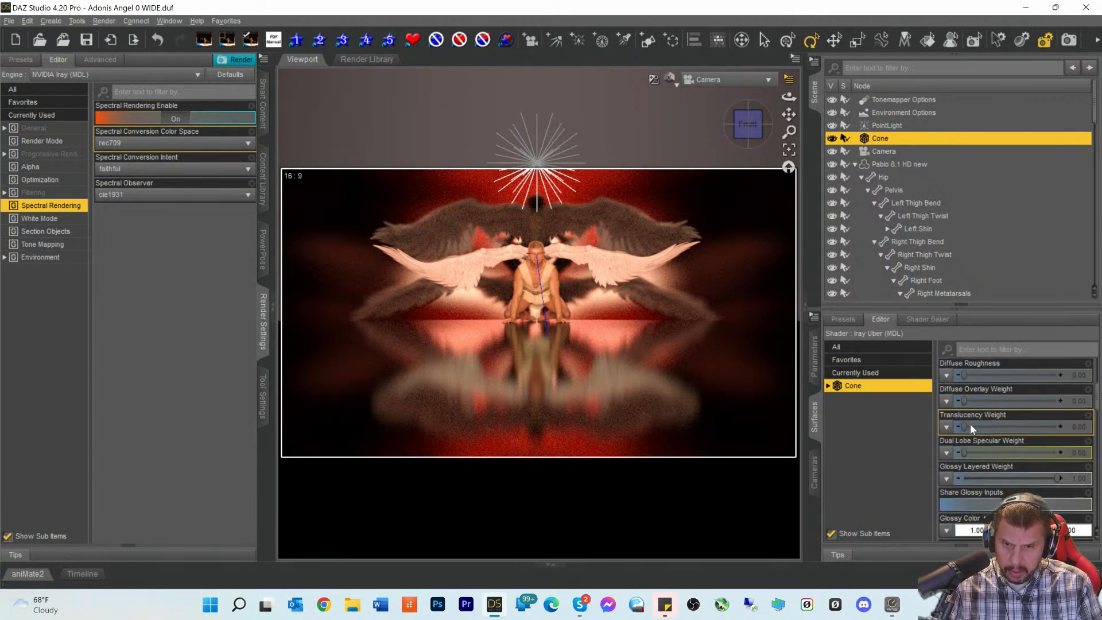
pyautogui.scroll(2, 970, 413)
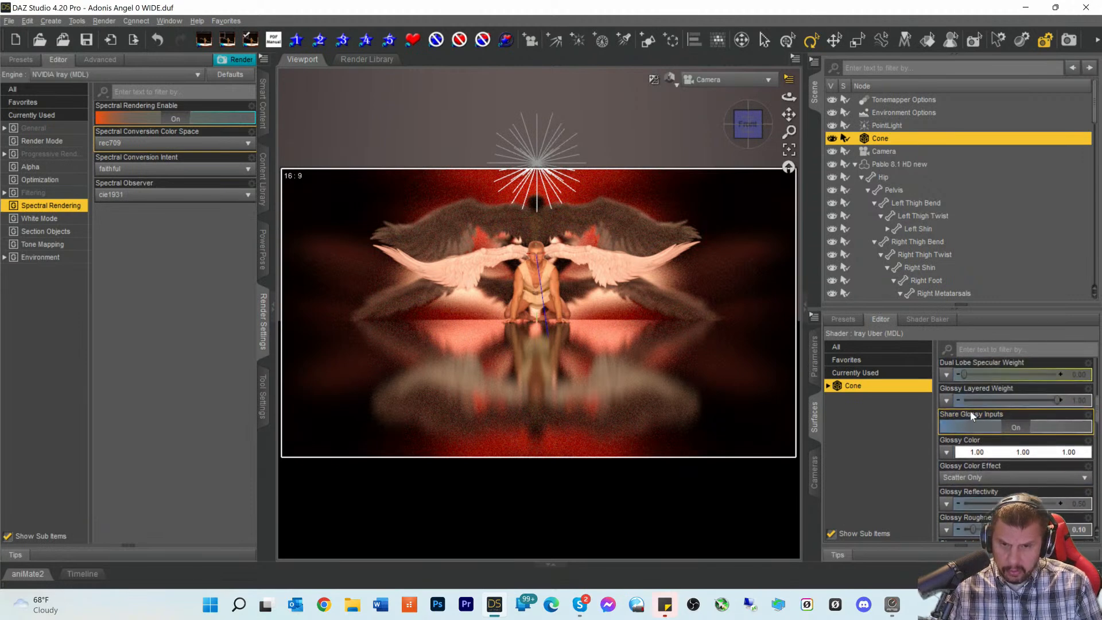
pyautogui.scroll(-8, 971, 414)
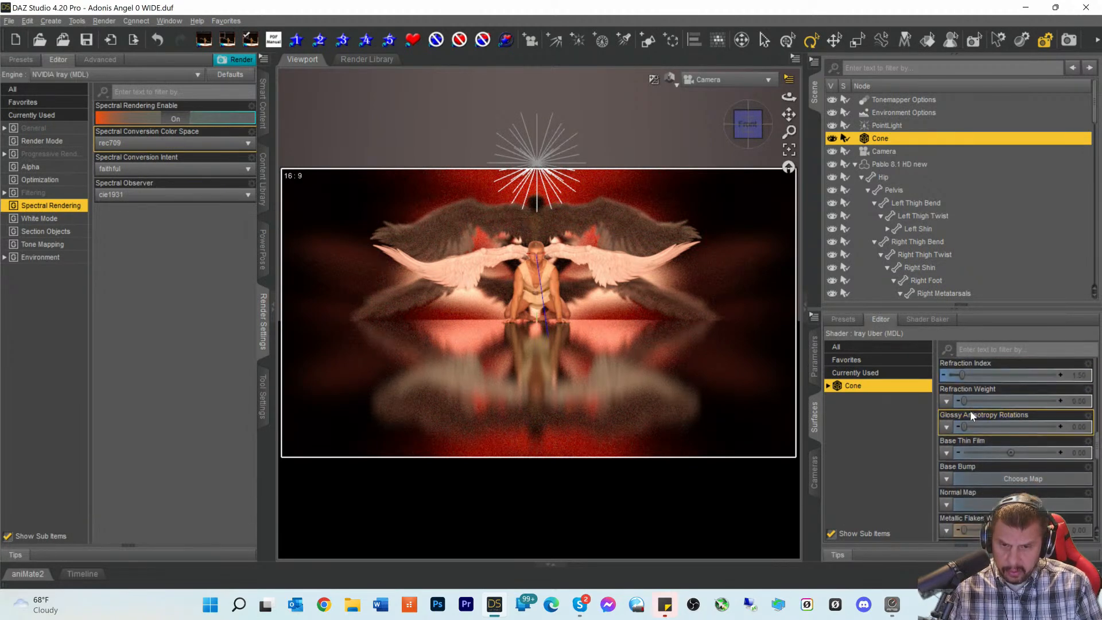
pyautogui.scroll(-10, 970, 412)
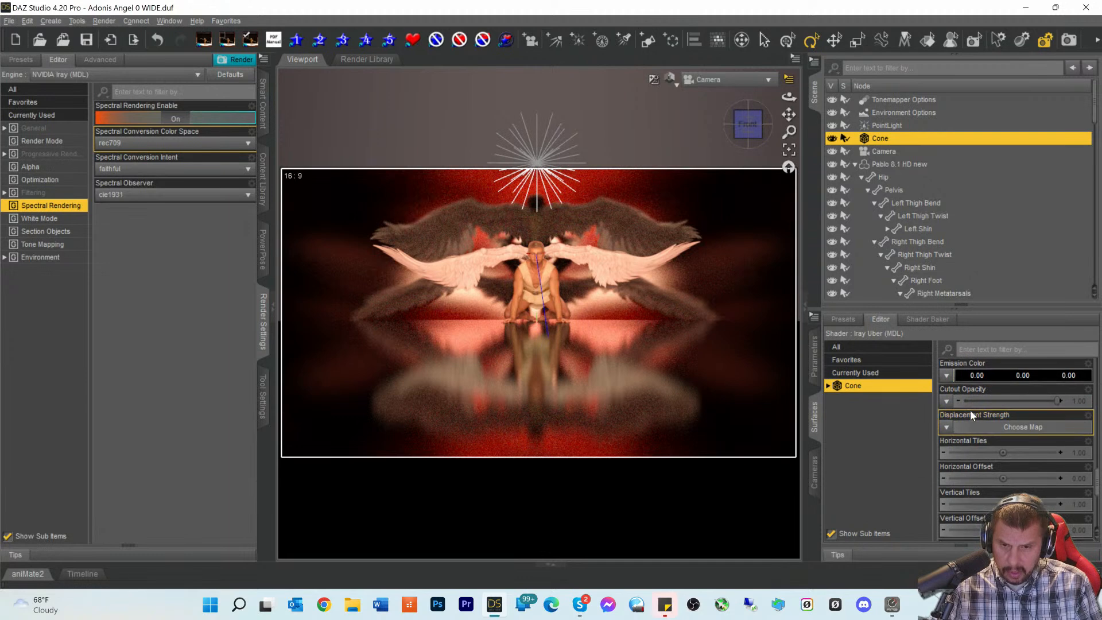
pyautogui.scroll(-1, 971, 416)
pyautogui.scroll(3, 972, 416)
pyautogui.scroll(-3, 971, 417)
pyautogui.scroll(-2, 970, 412)
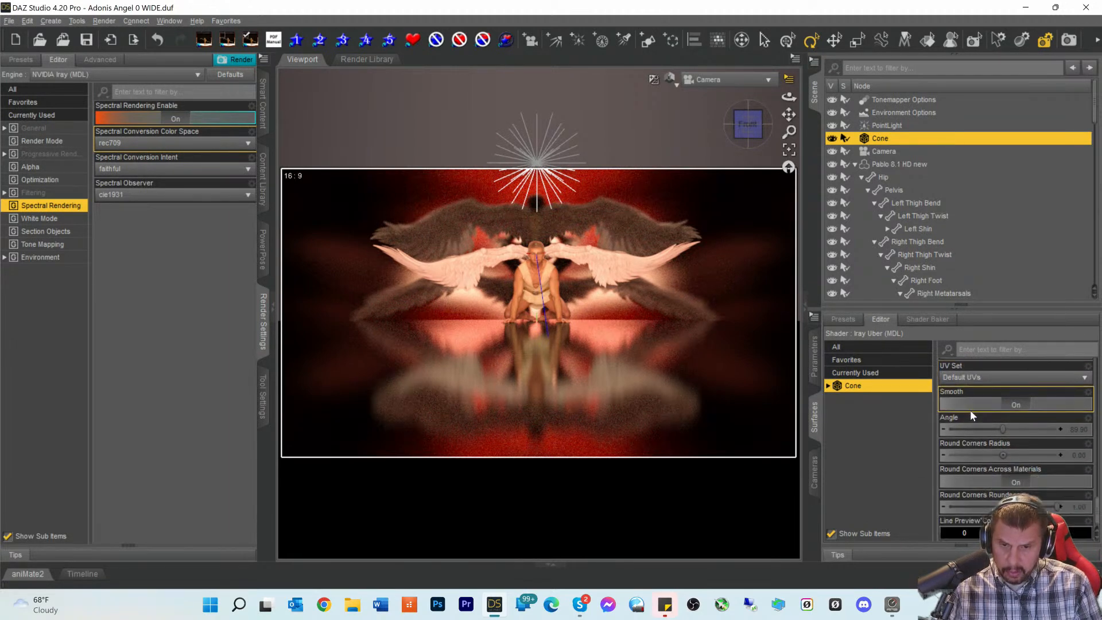
pyautogui.scroll(15, 970, 410)
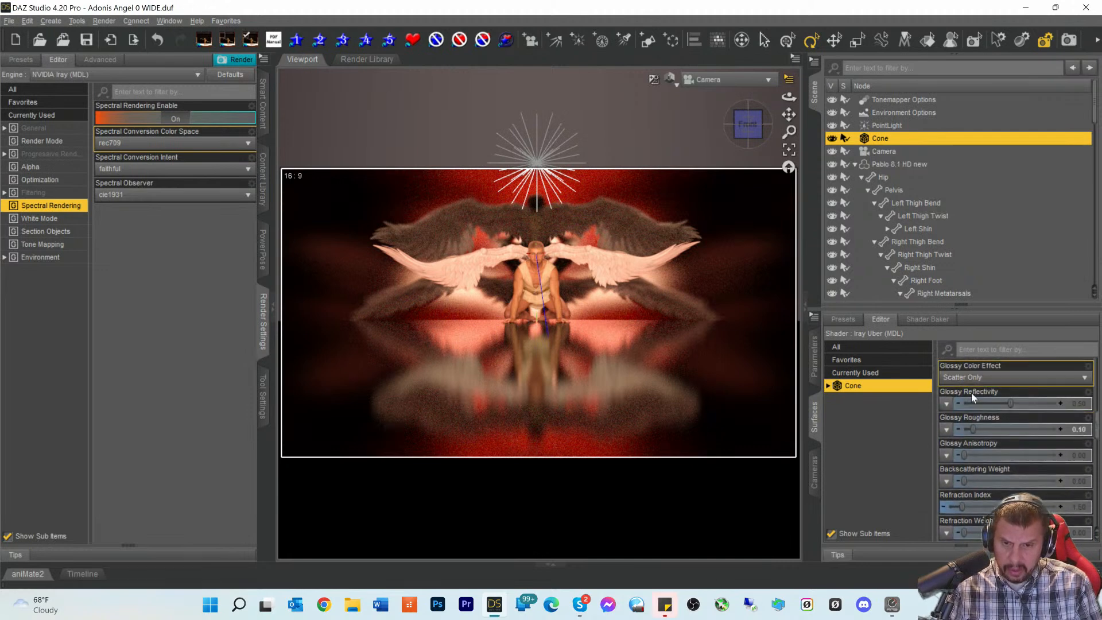
pyautogui.scroll(4, 974, 401)
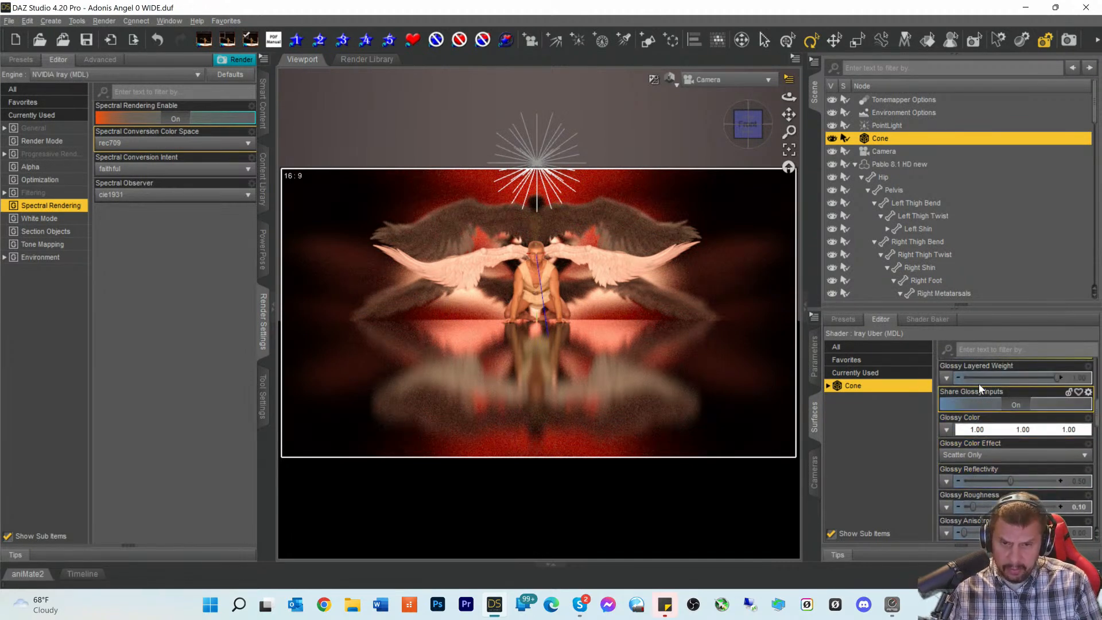
pyautogui.scroll(3, 976, 396)
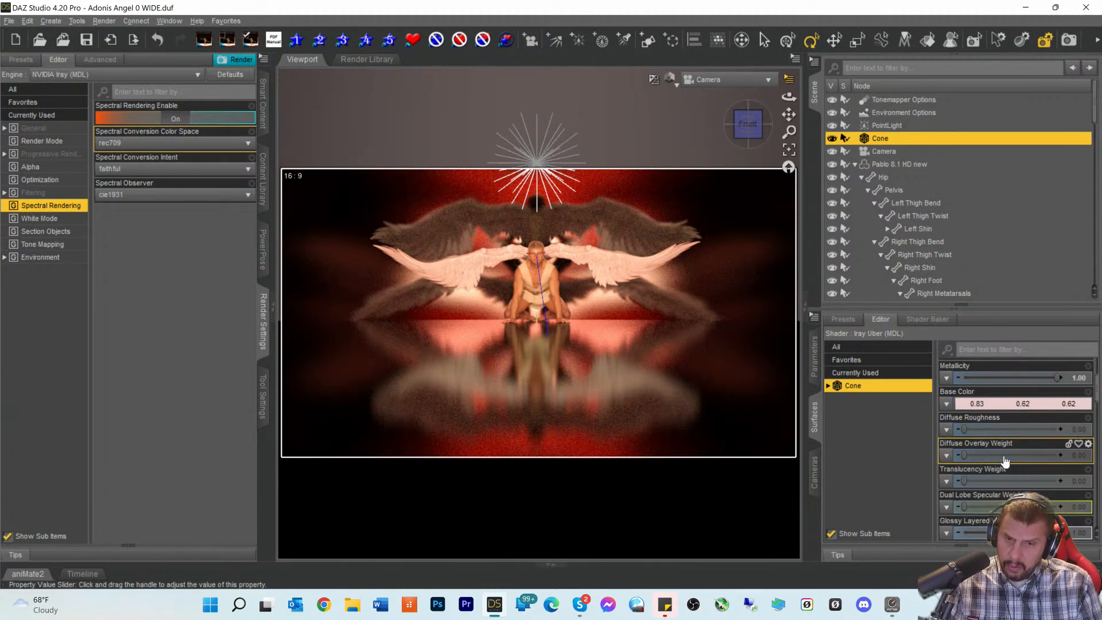
pyautogui.scroll(3, 997, 428)
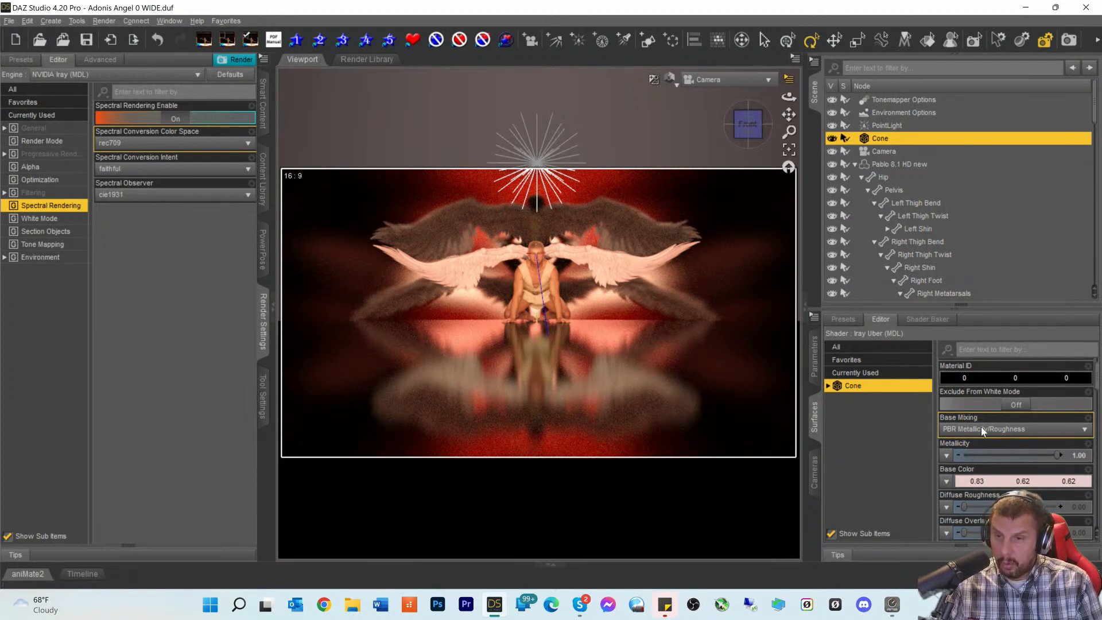
pyautogui.scroll(-3, 1010, 411)
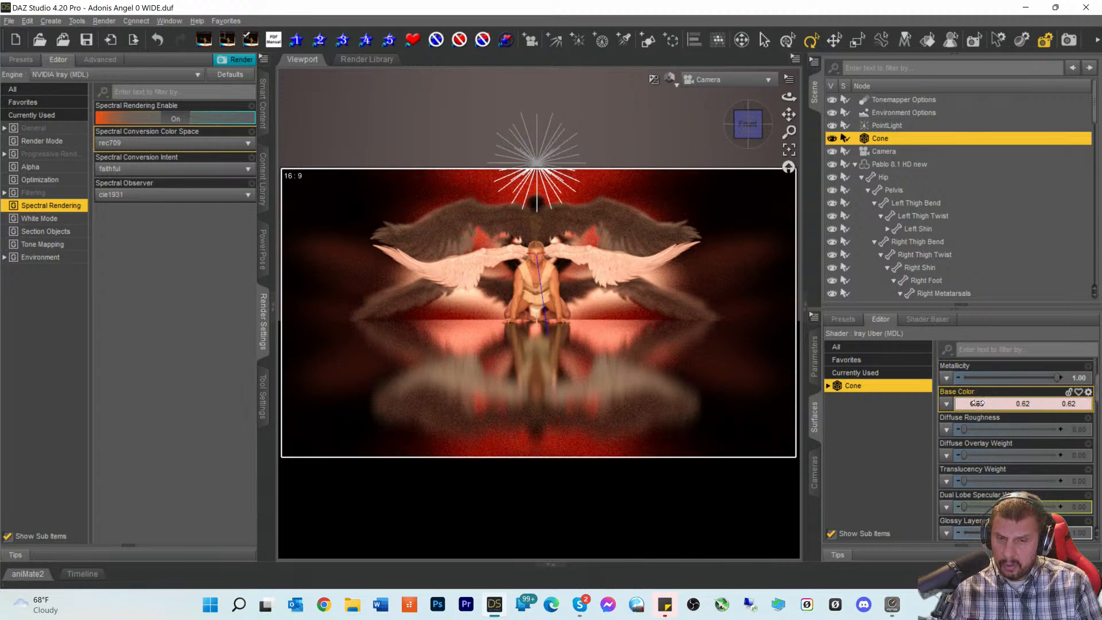
pyautogui.moveTo(978, 404); pyautogui.dragTo(975, 403)
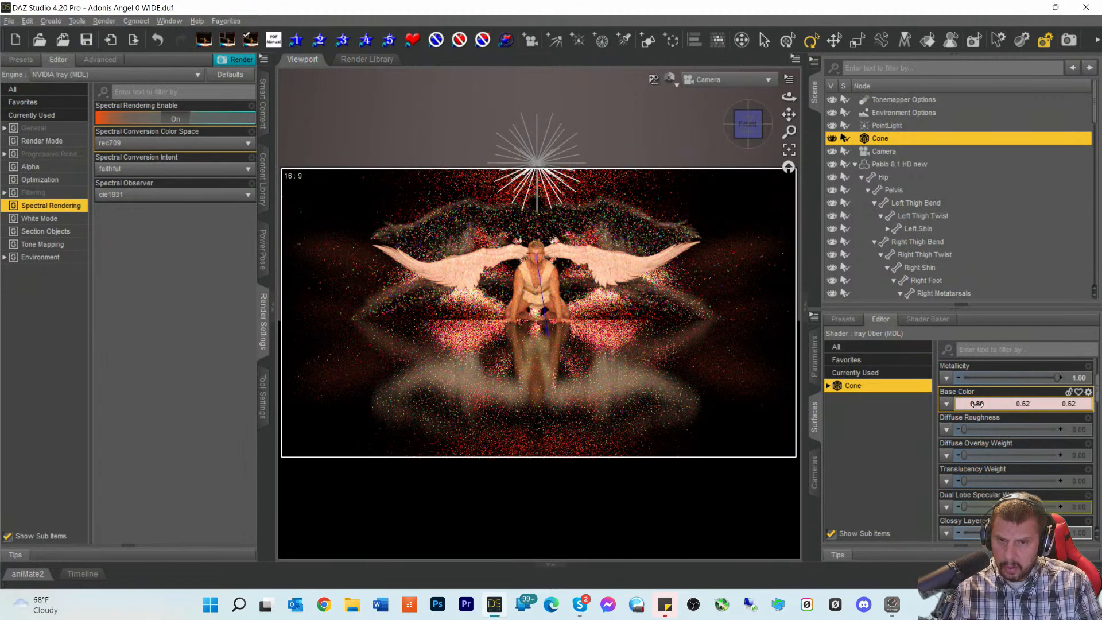
pyautogui.click(978, 404)
pyautogui.moveTo(977, 403); pyautogui.dragTo(982, 405)
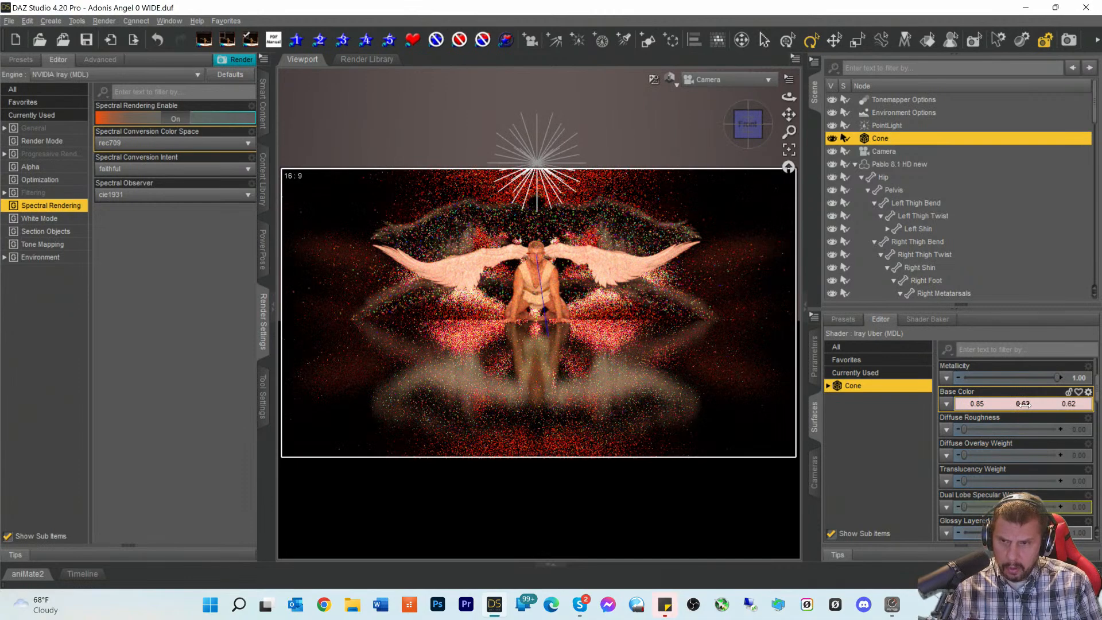
pyautogui.moveTo(982, 405); pyautogui.dragTo(986, 405)
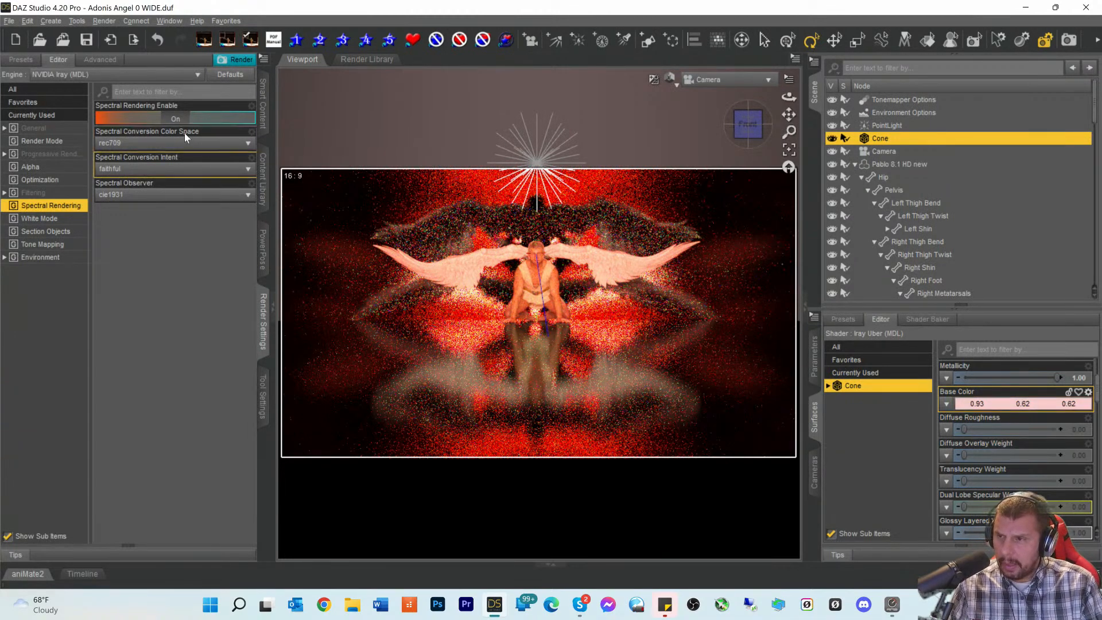
# - Browse the Optimization, Alpha and Spectral Rendering render settings groups
pyautogui.click(39, 182)
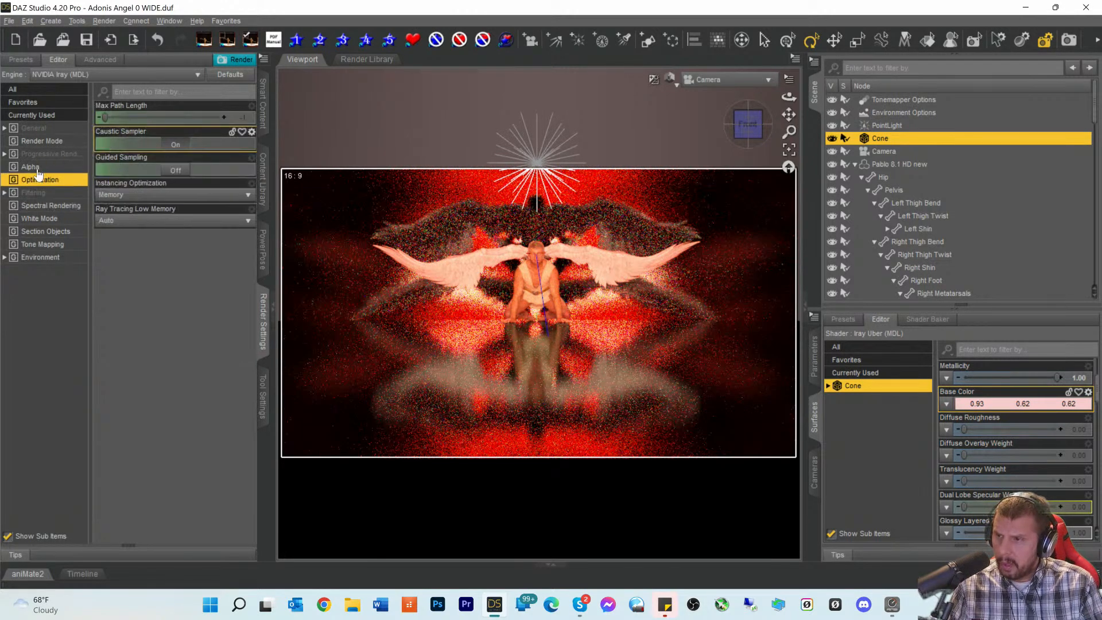
pyautogui.click(35, 167)
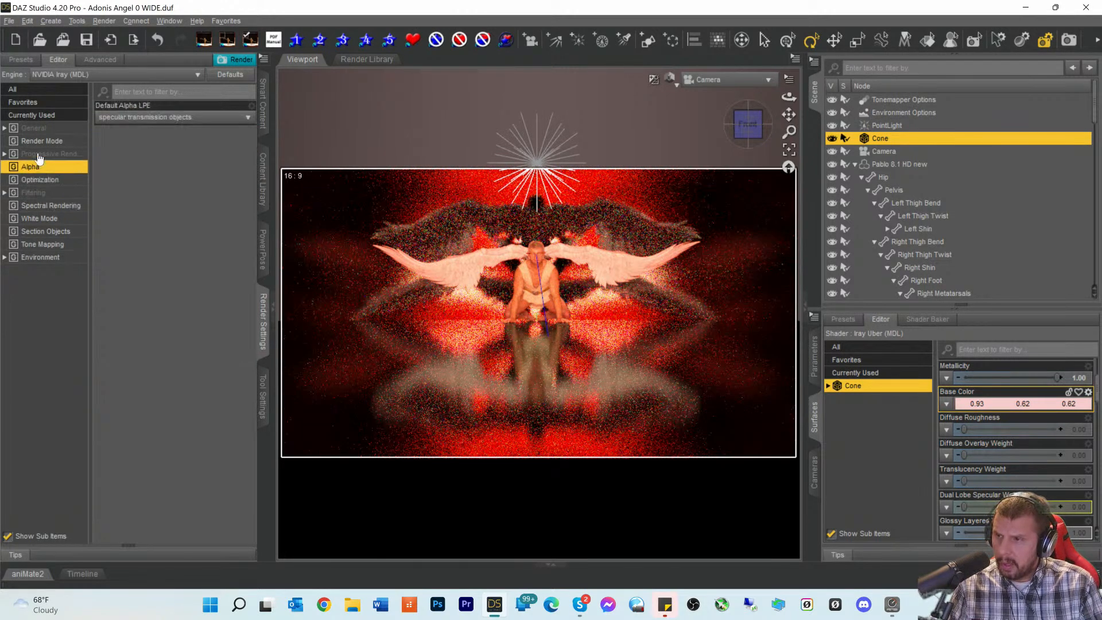
pyautogui.click(41, 207)
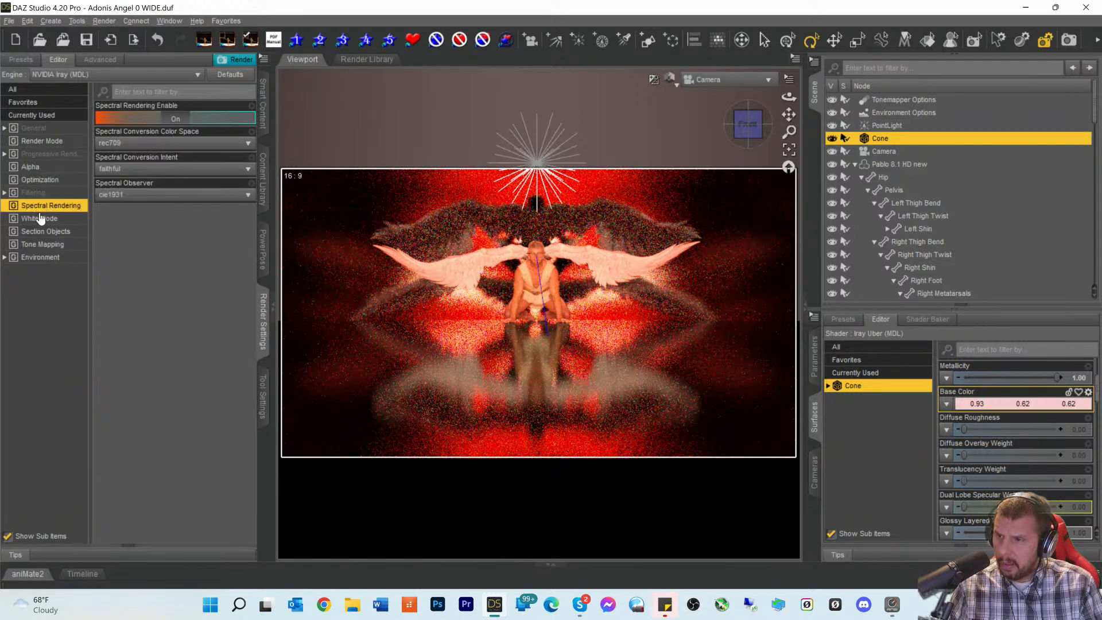
# - Turn the Caustic Sampler off in the Optimization render settings and select the PointLight
pyautogui.click(39, 155)
pyautogui.click(43, 181)
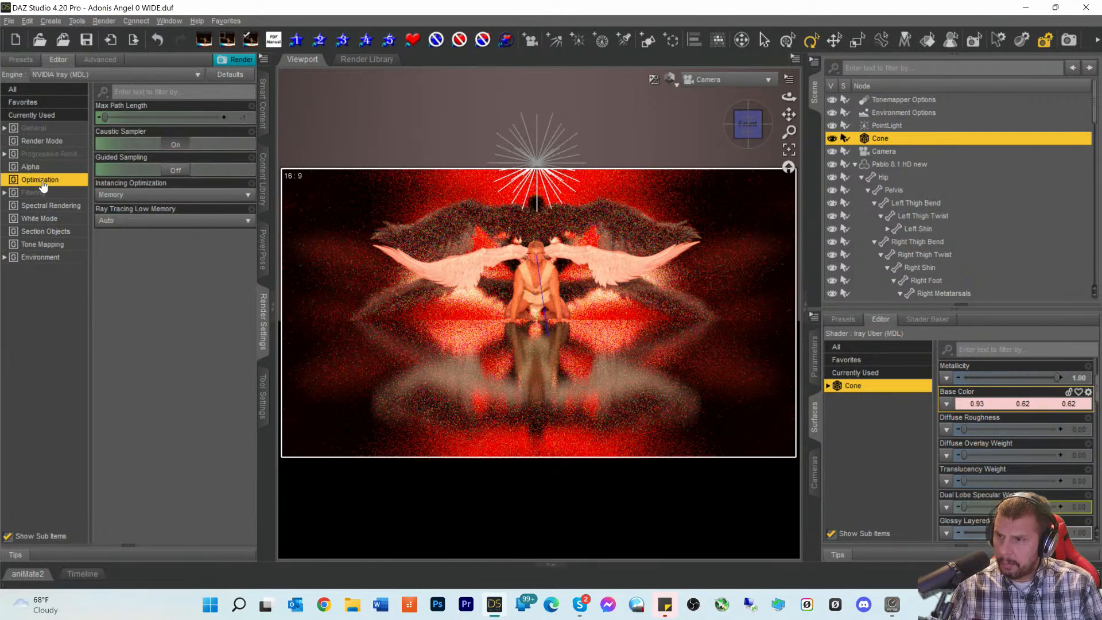
pyautogui.click(176, 144)
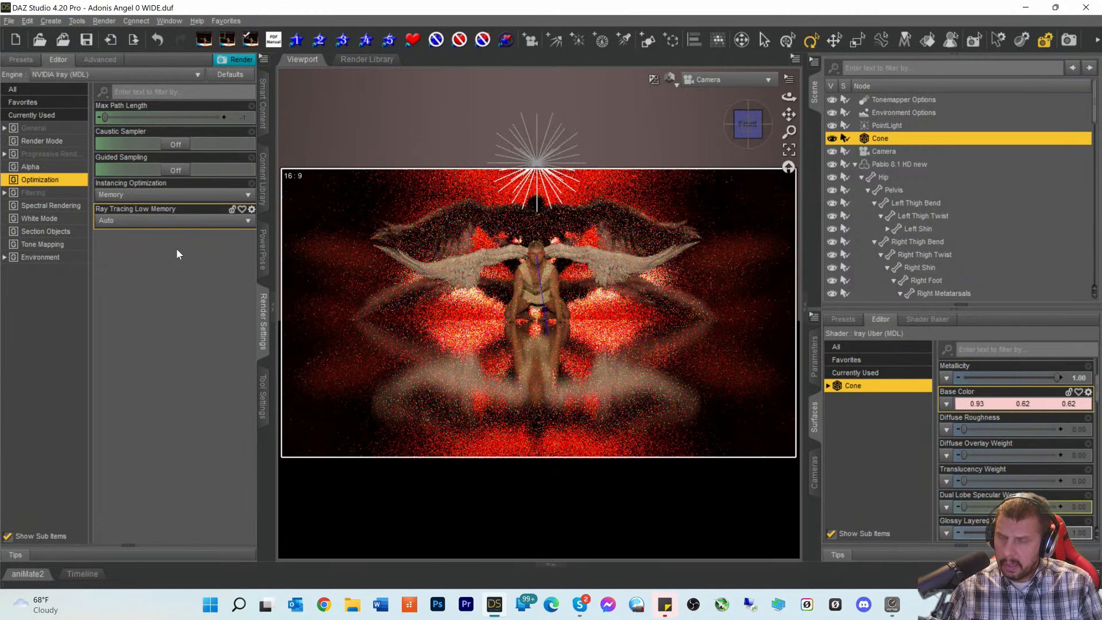
pyautogui.click(176, 145)
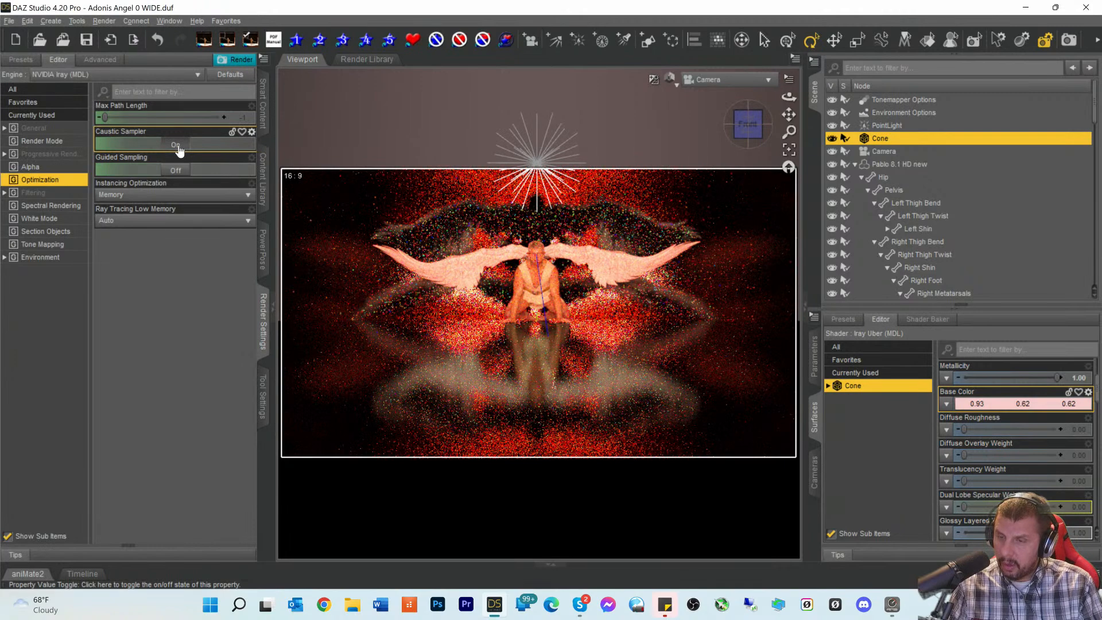
pyautogui.click(178, 146)
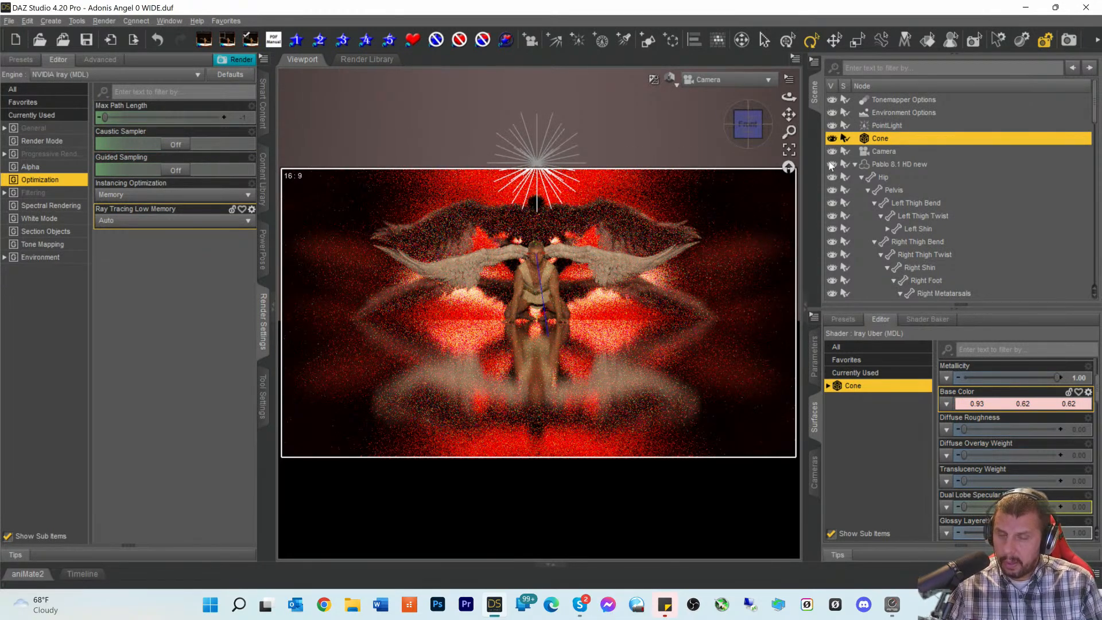
pyautogui.click(538, 164)
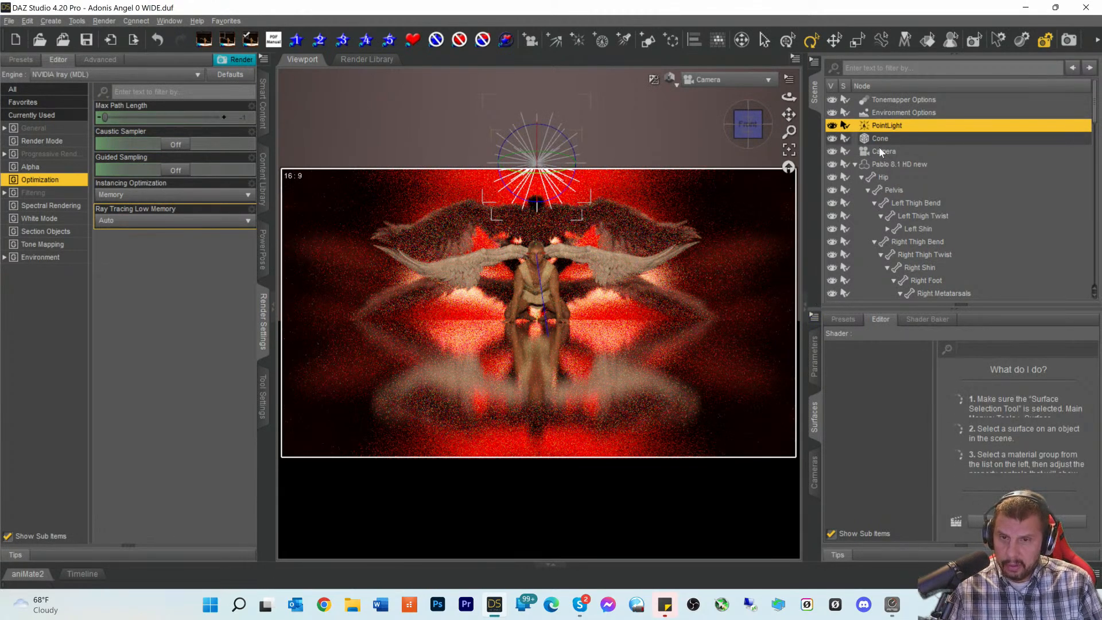
# - List all of the PointLight's parameters
pyautogui.click(815, 361)
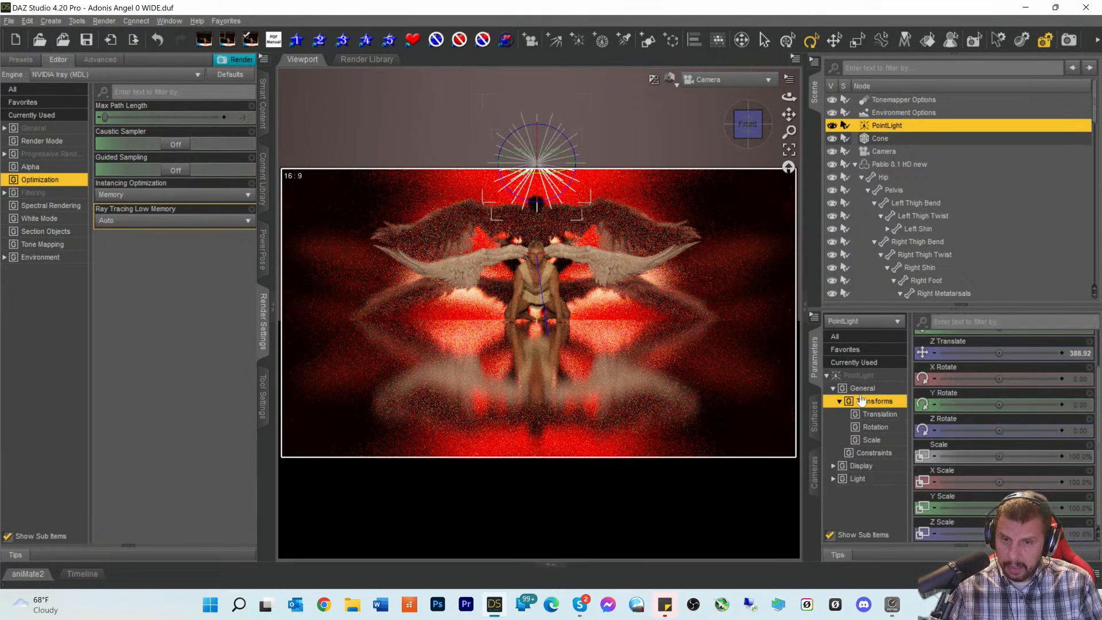
pyautogui.click(860, 376)
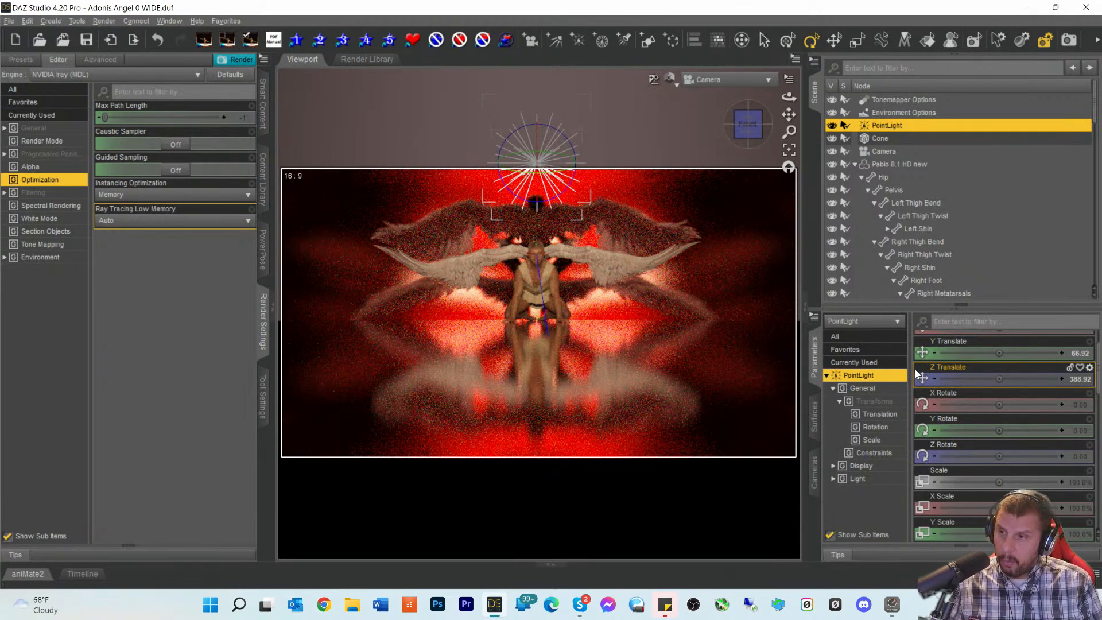
pyautogui.scroll(-1, 970, 408)
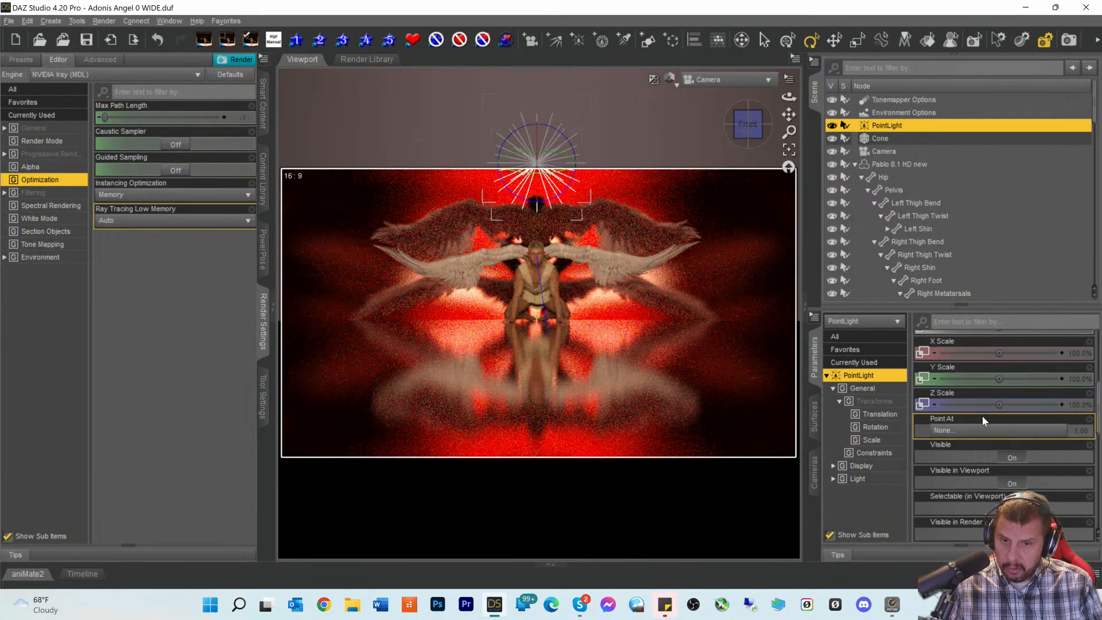
pyautogui.scroll(1, 982, 425)
pyautogui.scroll(1, 983, 425)
pyautogui.scroll(-1, 984, 430)
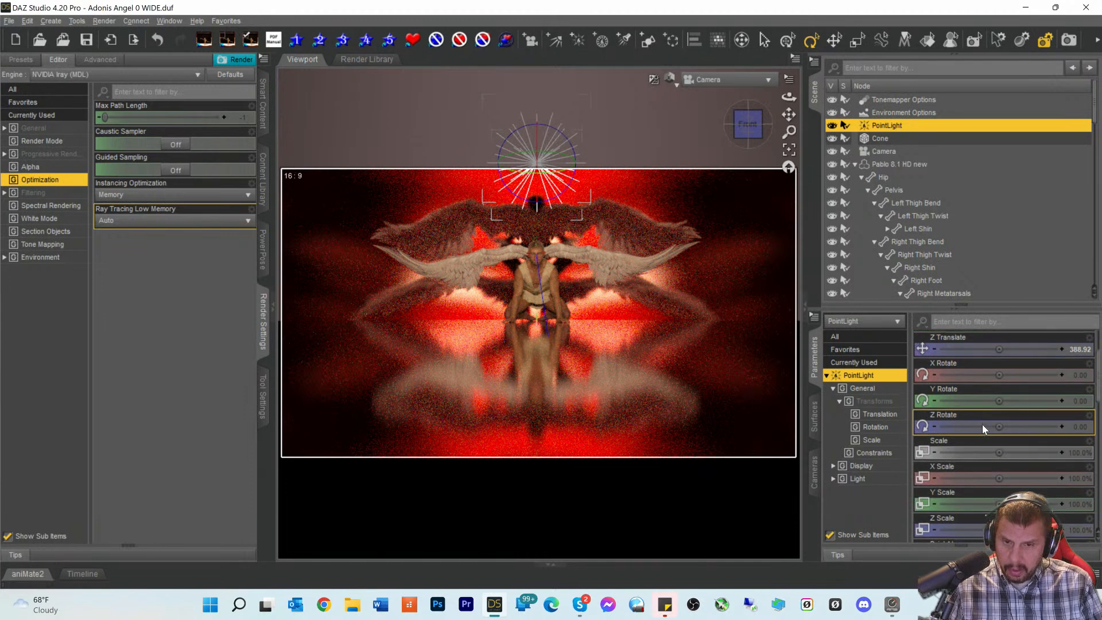
pyautogui.scroll(1, 984, 431)
pyautogui.scroll(-8, 983, 430)
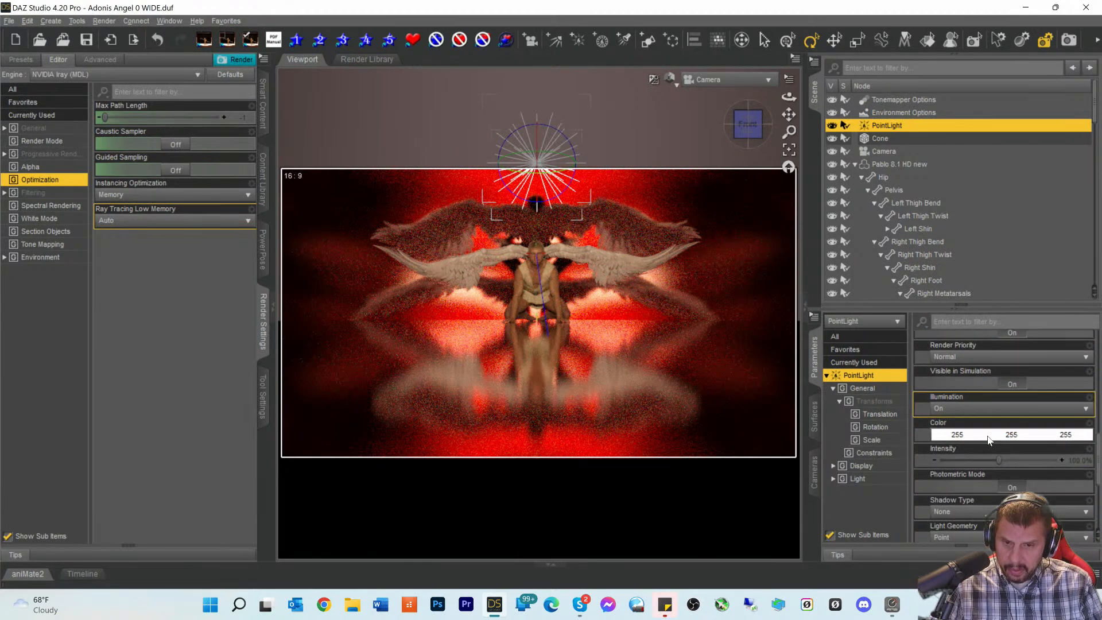
pyautogui.scroll(-1, 987, 435)
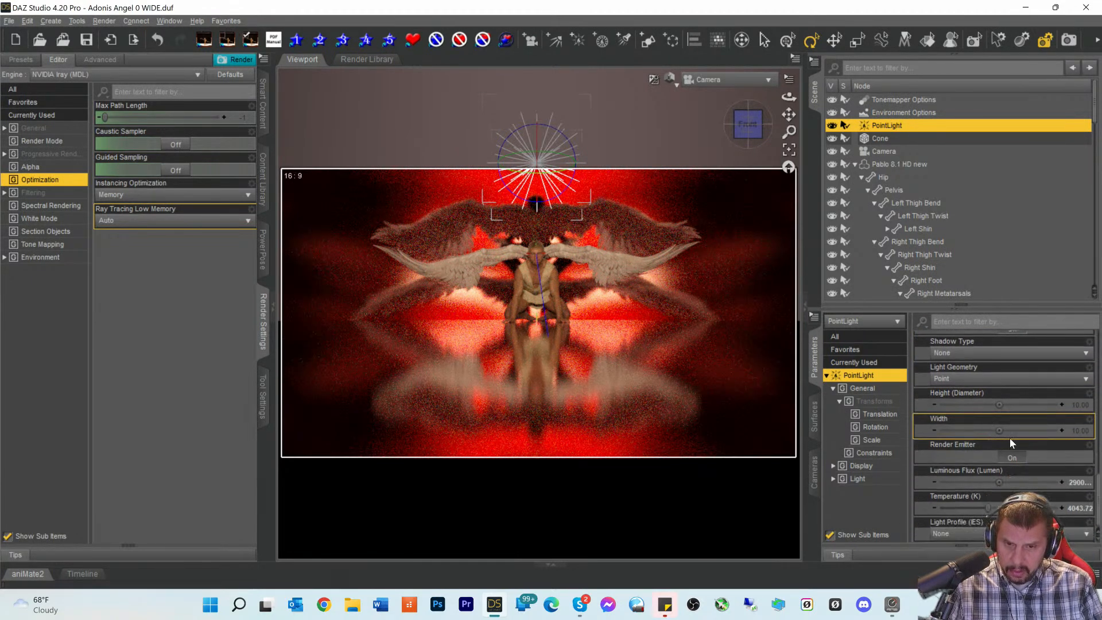
# - Set the PointLight's Luminous Flux to 3900000 lumens, then raise its leading digit to 4
pyautogui.click(1071, 485)
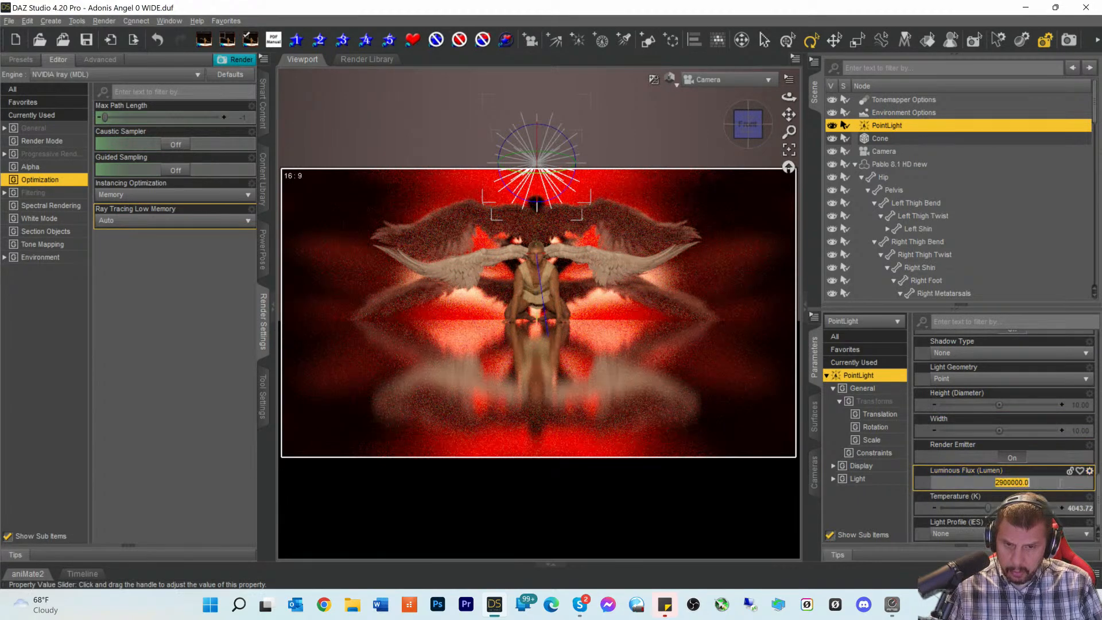
pyautogui.click(999, 483)
pyautogui.press('BackSpace')
pyautogui.write('3')
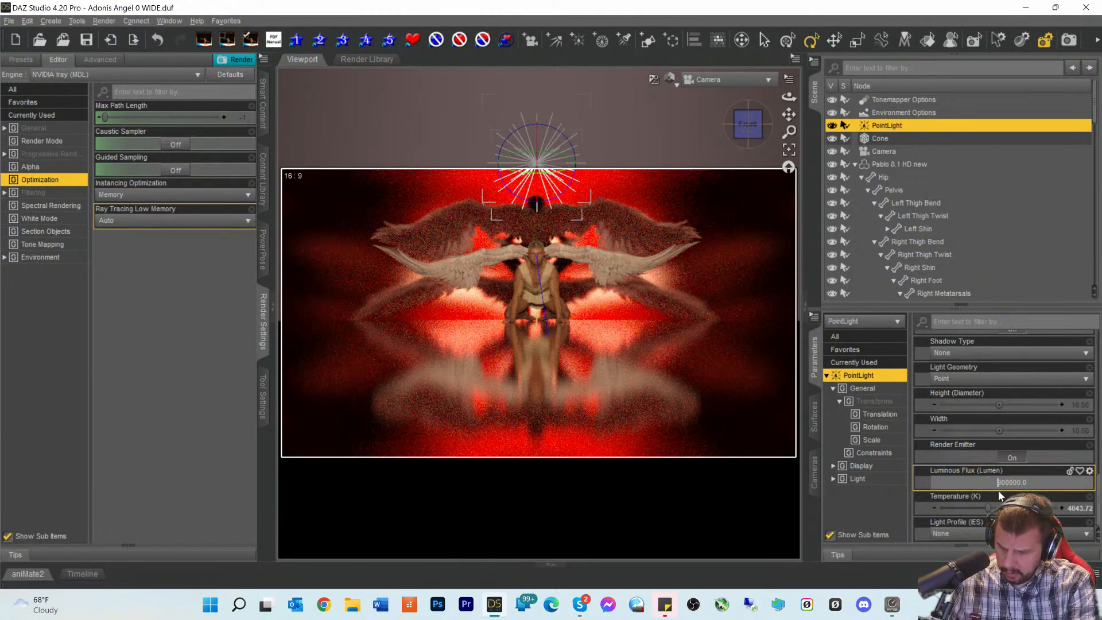
pyautogui.press('Return')
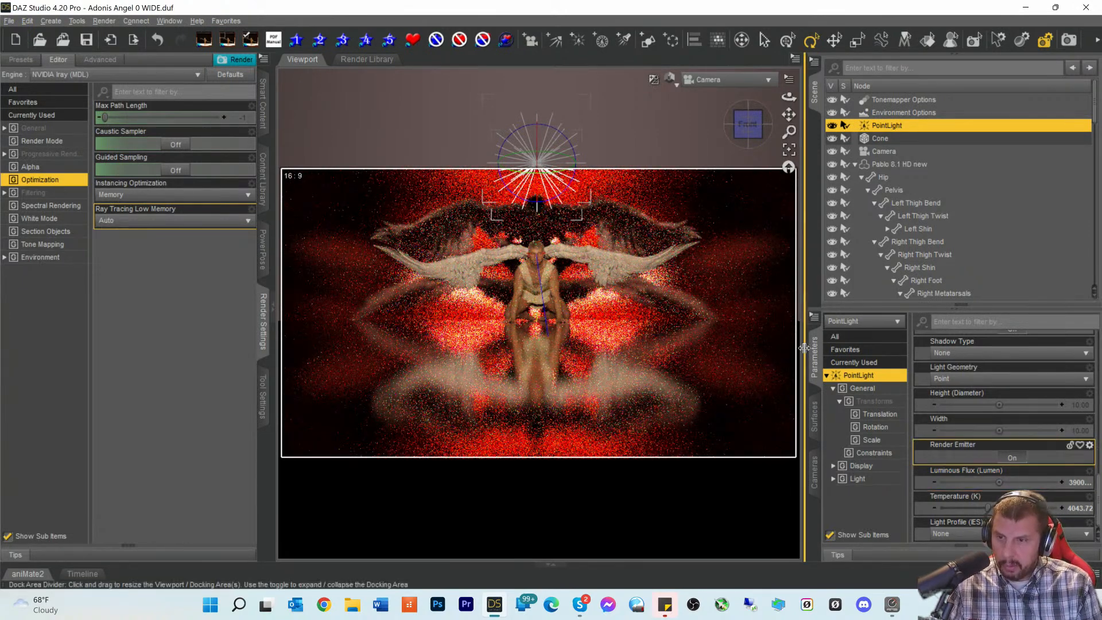
pyautogui.click(1071, 484)
pyautogui.click(1000, 483)
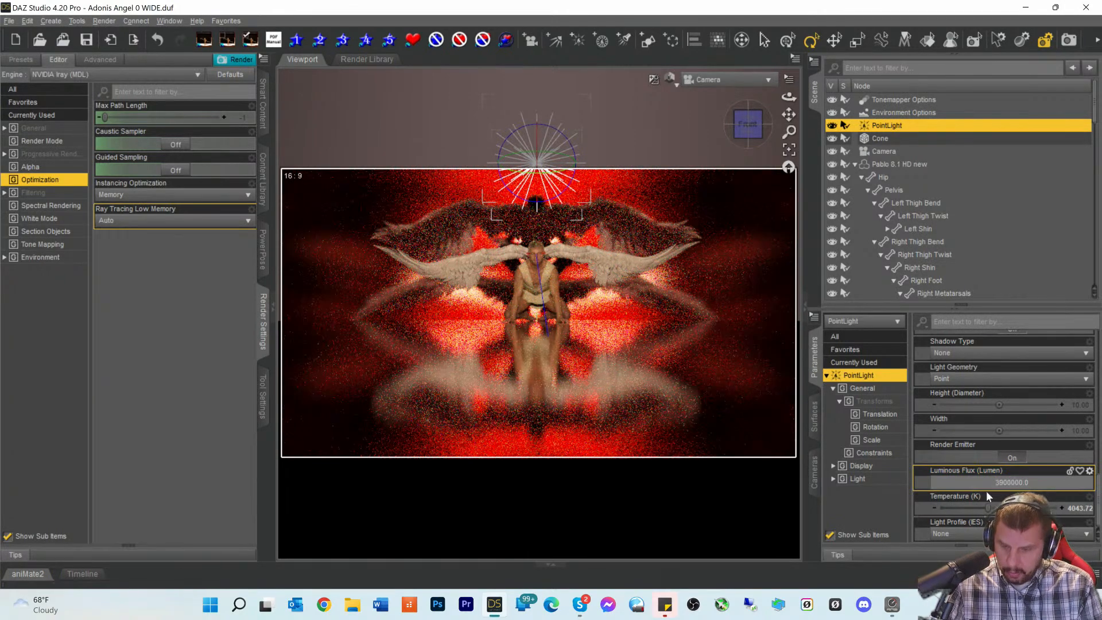
pyautogui.press('BackSpace')
pyautogui.write('4')
pyautogui.press('Return')
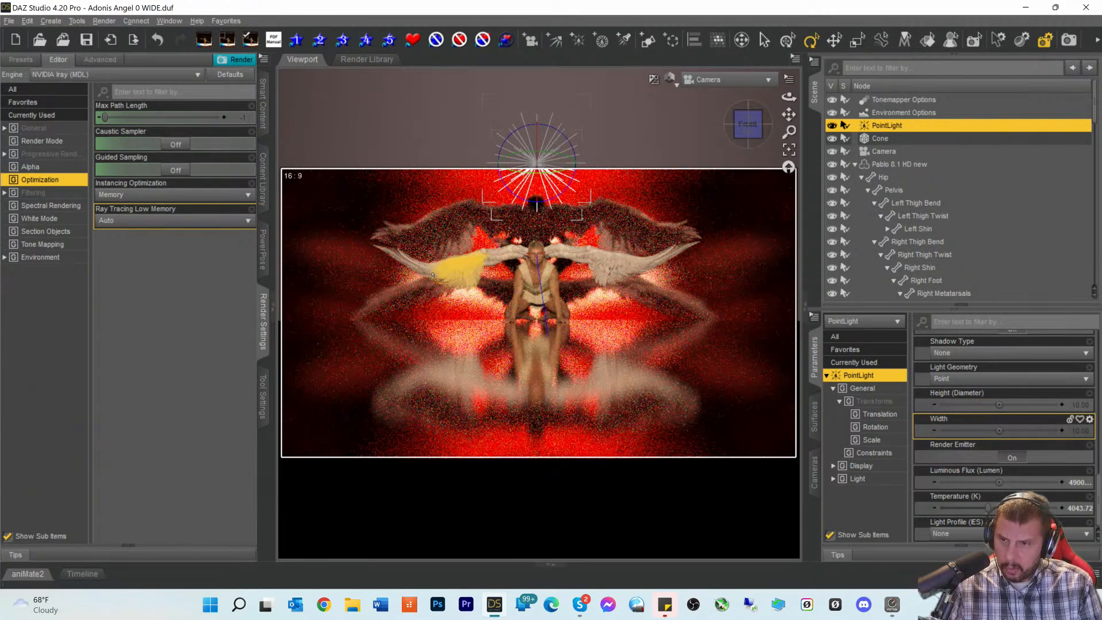
# - Raise the PointLight's Temperature to 4918.03 K
pyautogui.scroll(1, 1031, 477)
pyautogui.scroll(-1, 1030, 476)
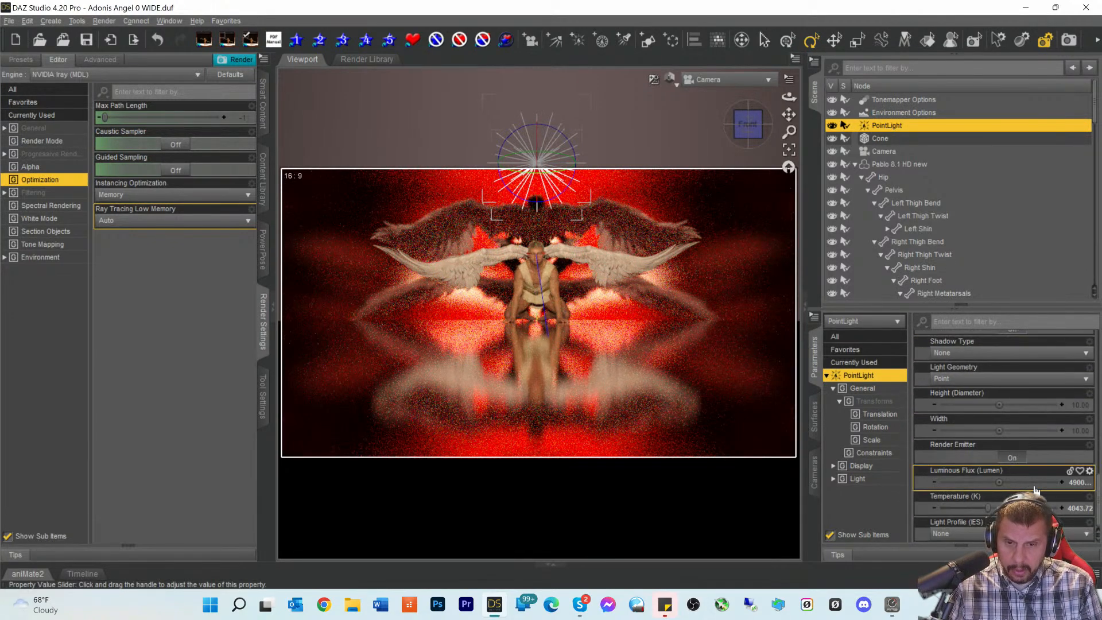
pyautogui.moveTo(992, 509); pyautogui.dragTo(994, 509)
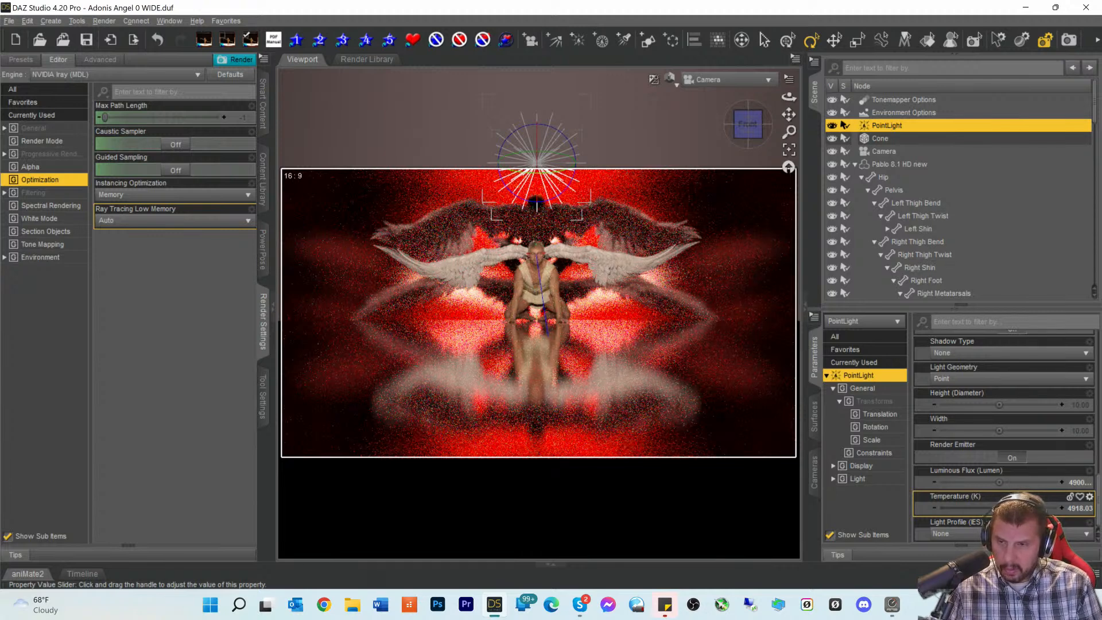
# - Start an Iray render of the kneeling winged angel on the red mirrored floor
pyautogui.click(1068, 41)
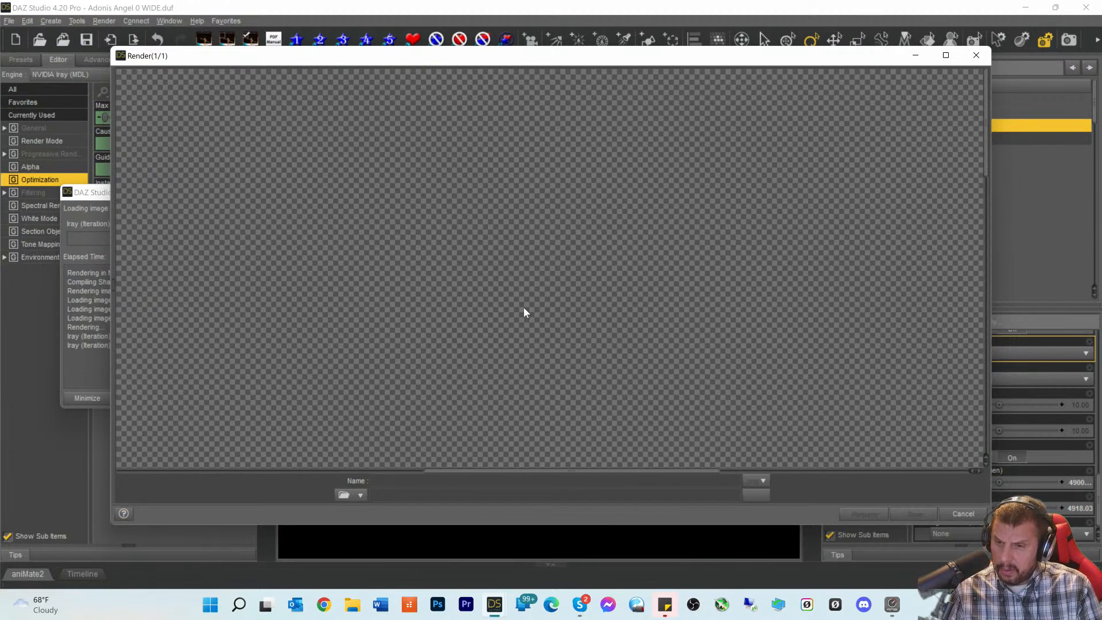
pyautogui.scroll(-3, 577, 347)
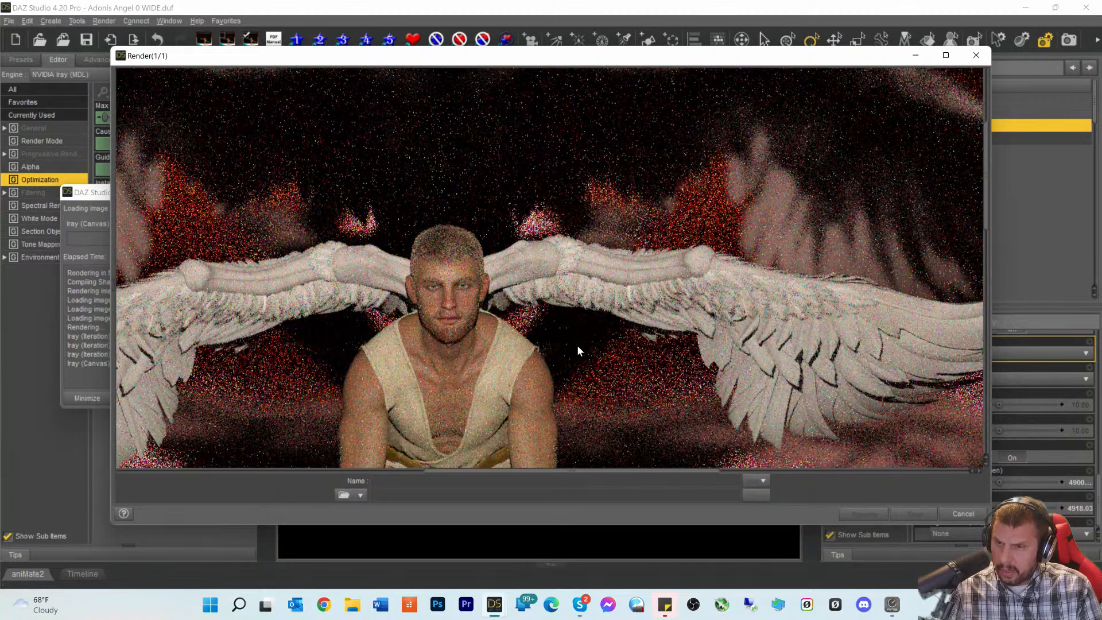
pyautogui.moveTo(602, 470); pyautogui.dragTo(565, 471)
# - Zoom in and out on the progressing render to inspect the early grainy passes
pyautogui.scroll(-2, 634, 362)
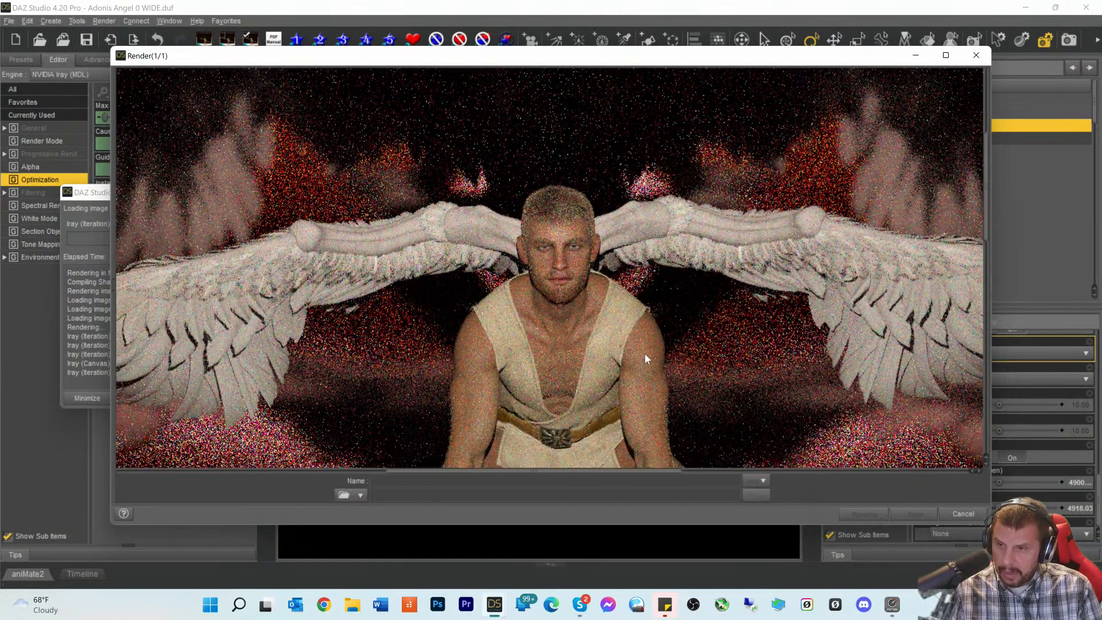
pyautogui.scroll(-3, 645, 354)
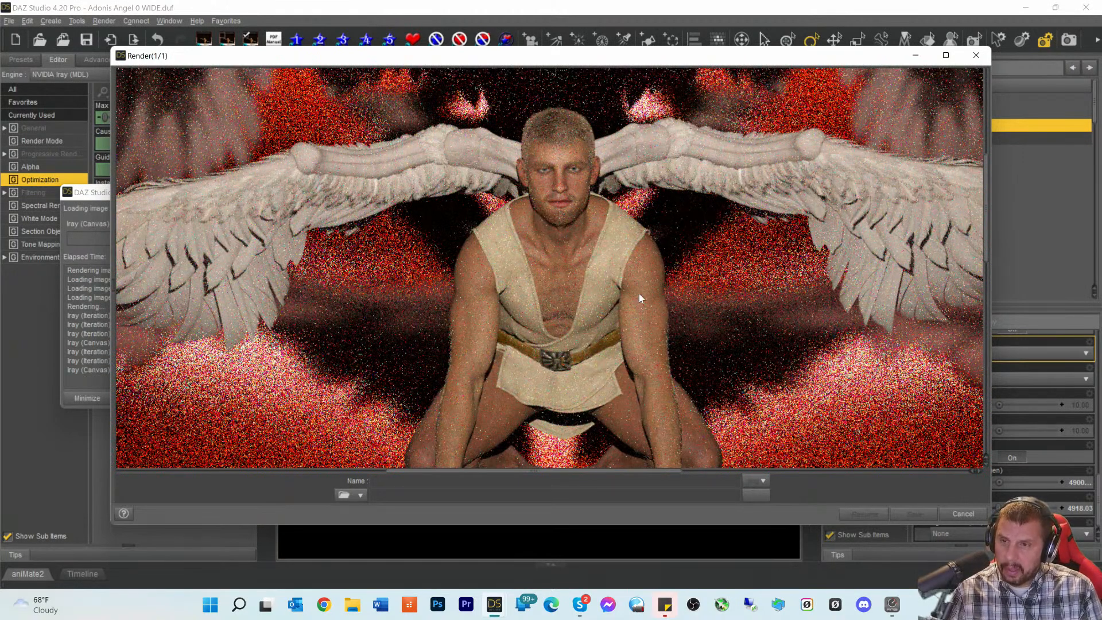
pyautogui.scroll(1, 639, 298)
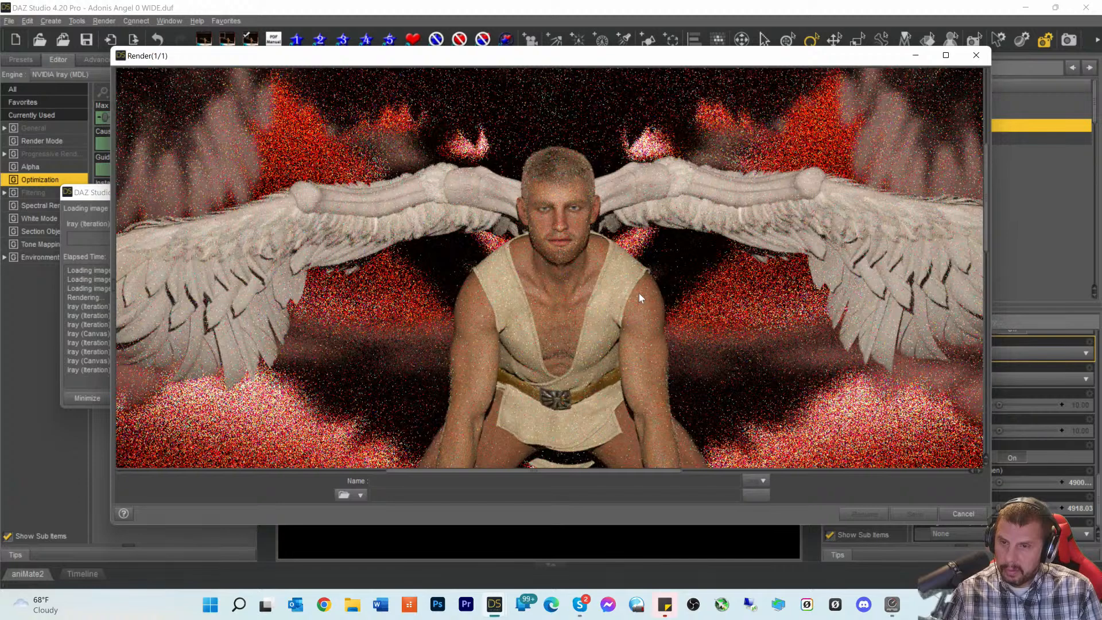
pyautogui.scroll(-2, 639, 293)
pyautogui.scroll(2, 639, 294)
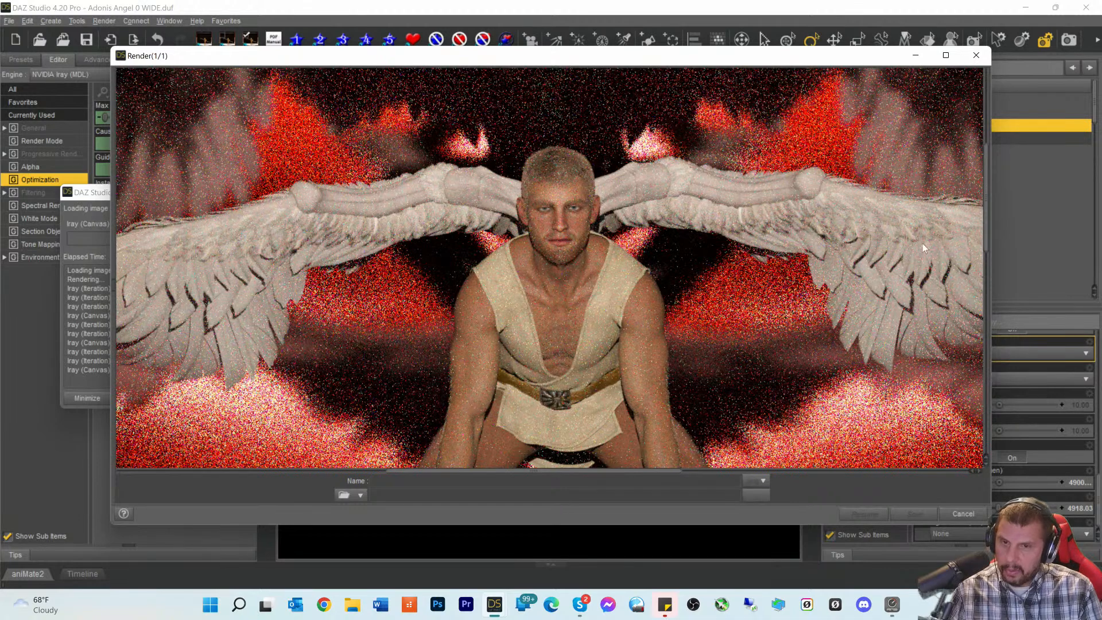
pyautogui.scroll(-2, 199, 288)
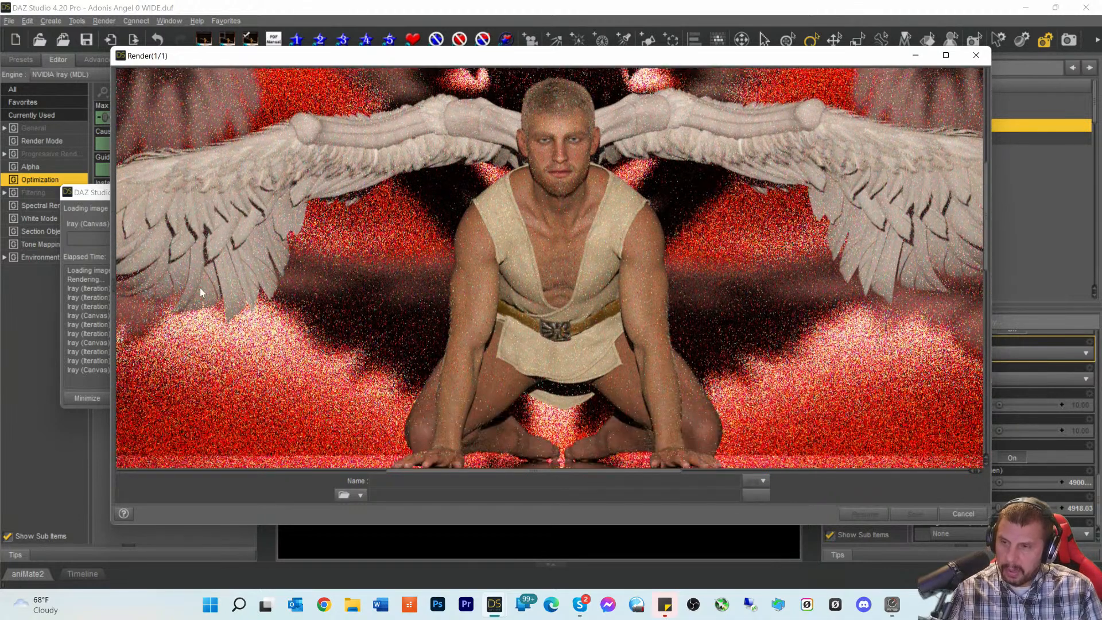
pyautogui.scroll(-3, 205, 284)
pyautogui.scroll(-3, 206, 284)
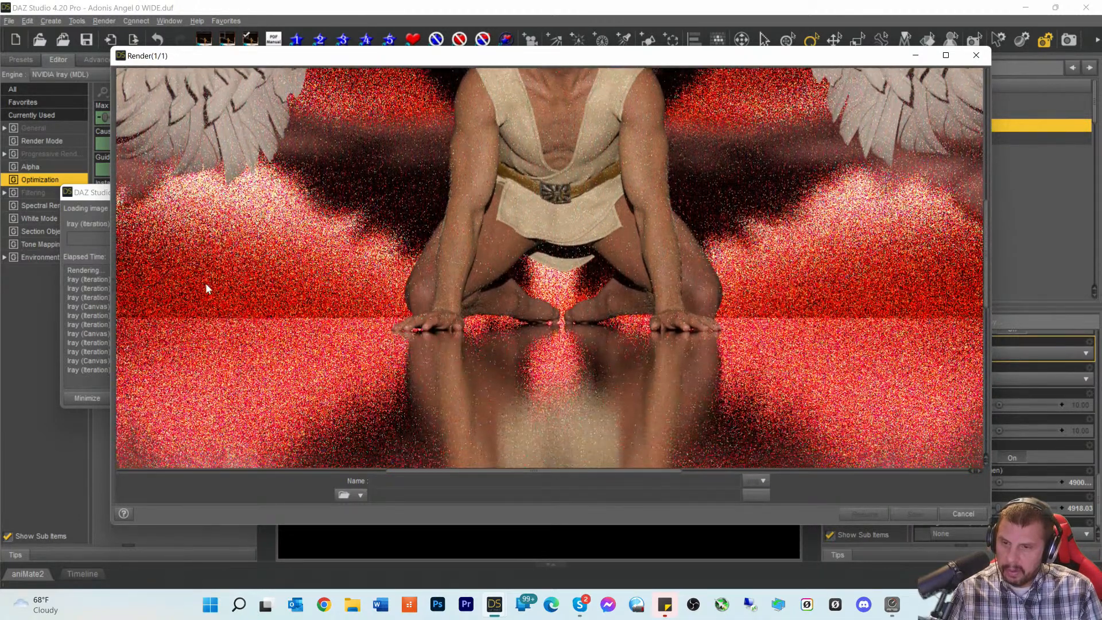
pyautogui.scroll(5, 205, 282)
pyautogui.scroll(3, 205, 283)
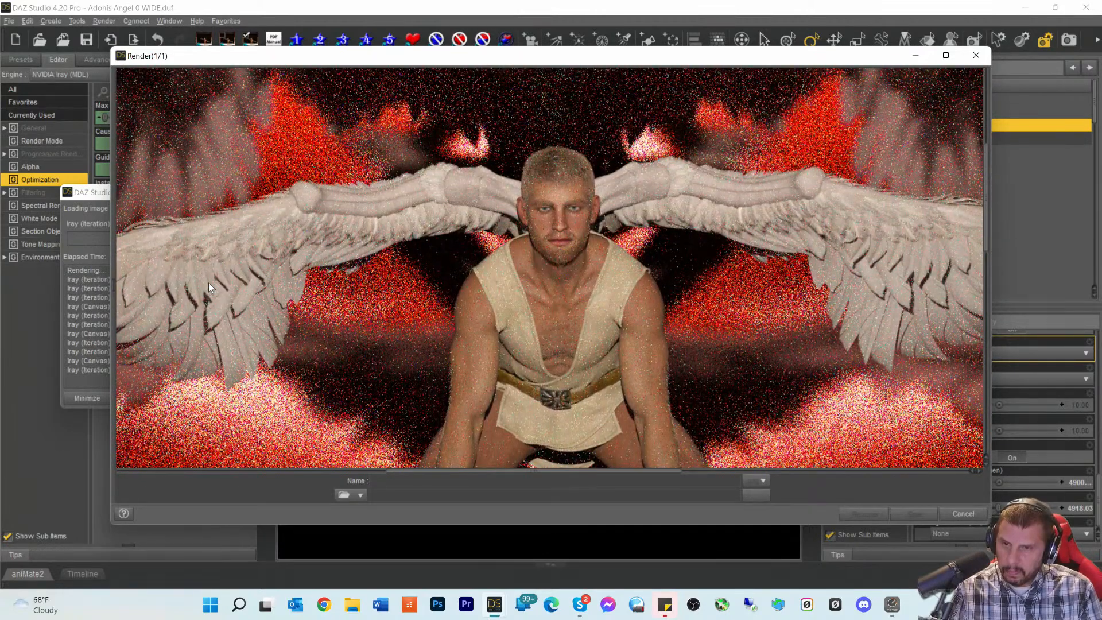
pyautogui.scroll(1, 208, 282)
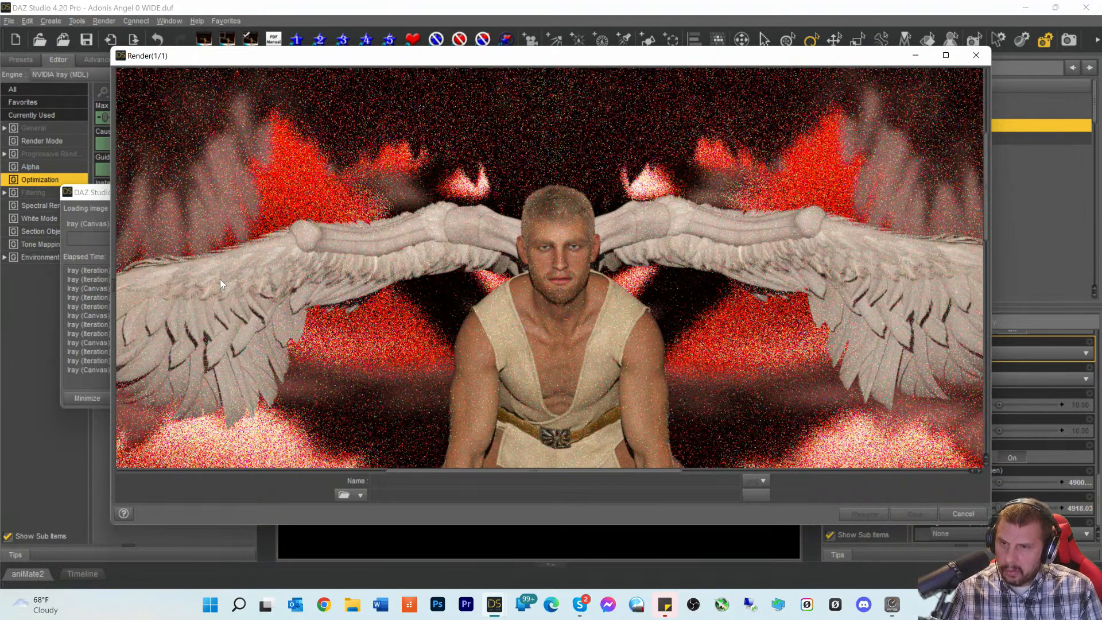
pyautogui.scroll(2, 248, 283)
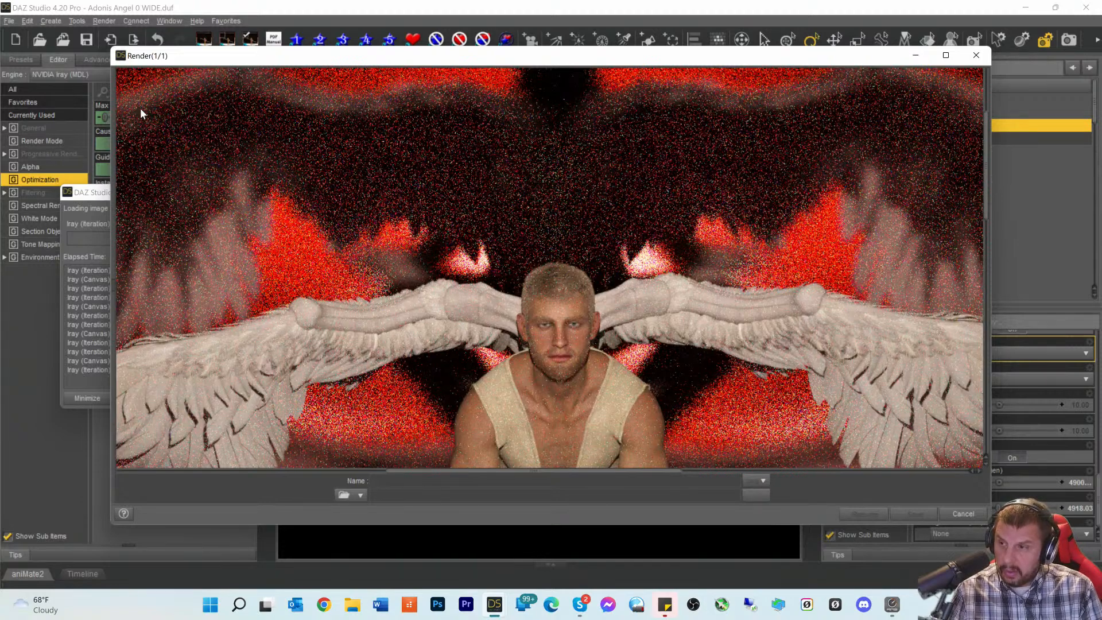
# - Shift the Render(1/1) window aside and back, then keep zooming to check refinement
pyautogui.moveTo(236, 64); pyautogui.dragTo(327, 83)
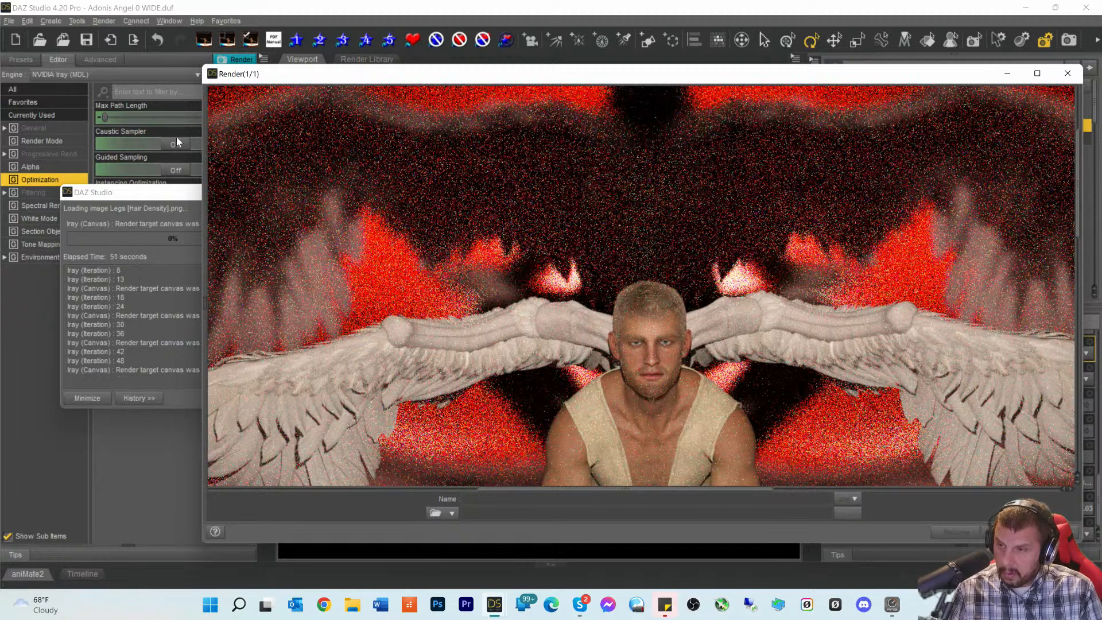
pyautogui.moveTo(308, 81); pyautogui.dragTo(201, 73)
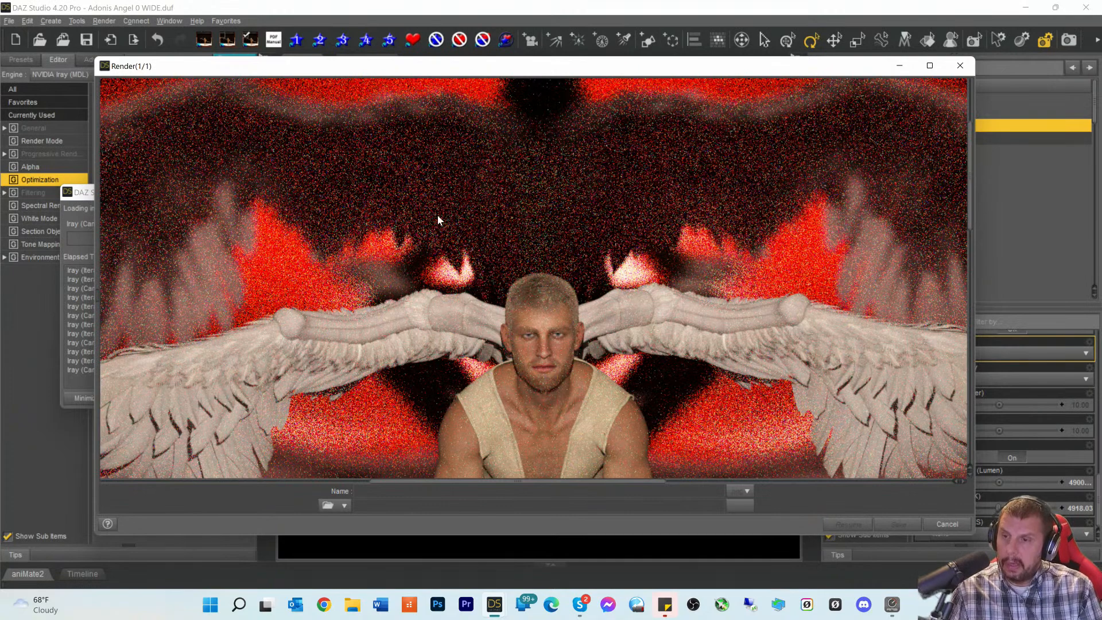
pyautogui.scroll(-5, 694, 278)
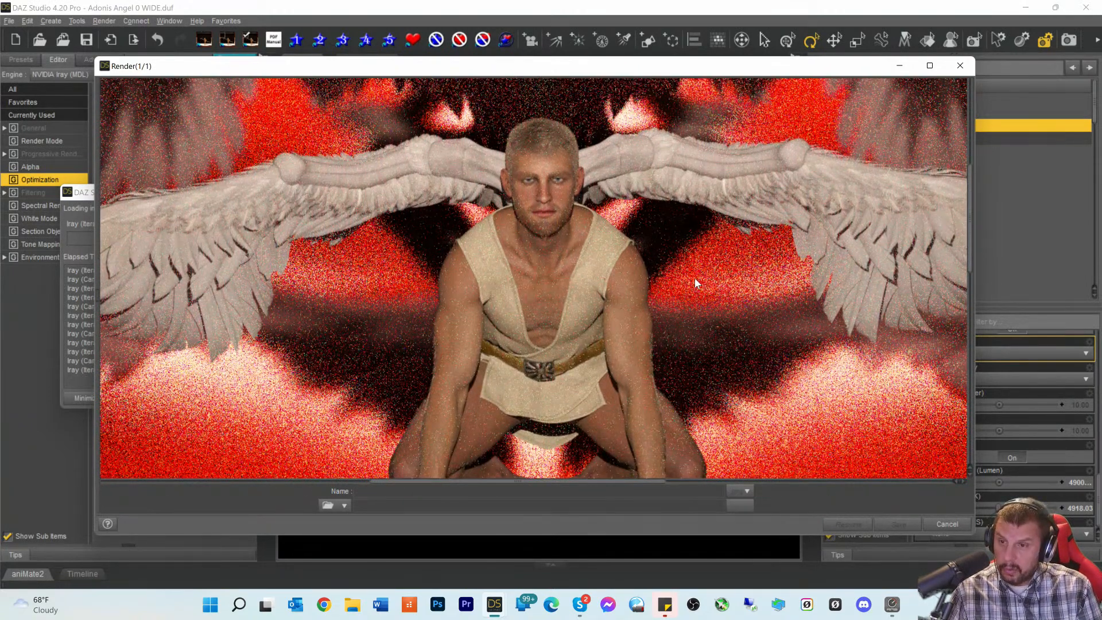
pyautogui.scroll(3, 695, 282)
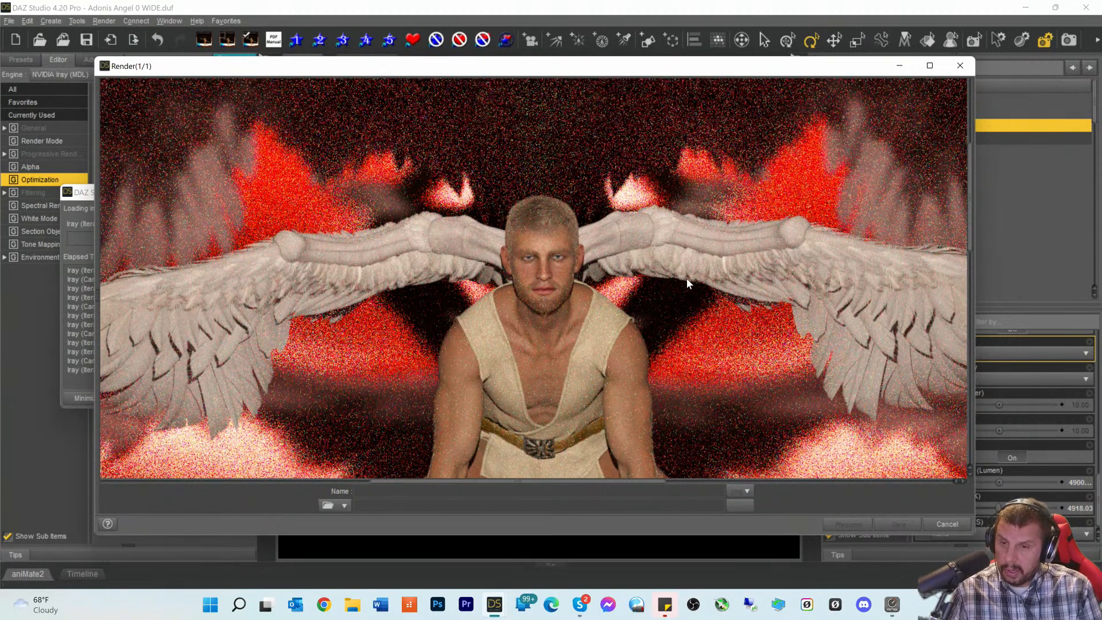
pyautogui.scroll(-6, 687, 281)
pyautogui.scroll(-7, 687, 279)
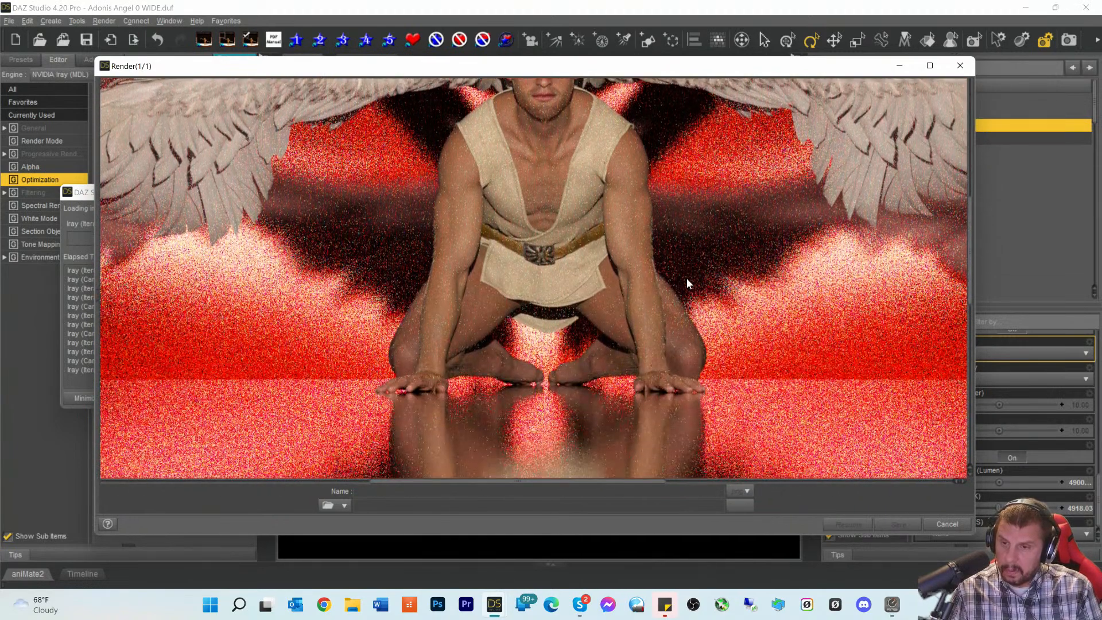
pyautogui.scroll(-3, 687, 283)
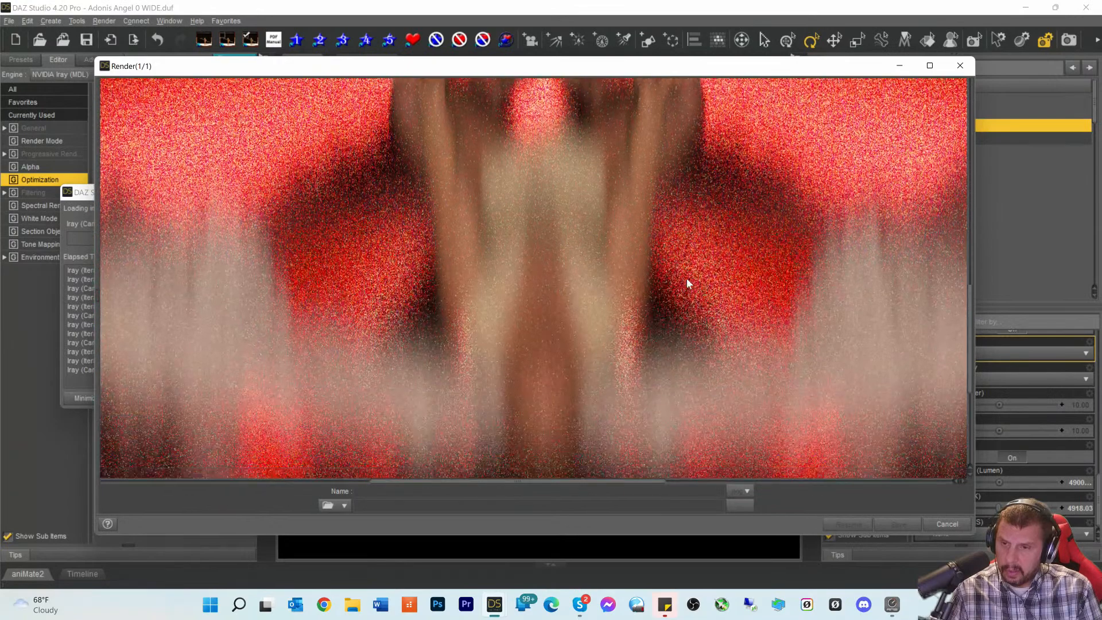
pyautogui.scroll(12, 687, 281)
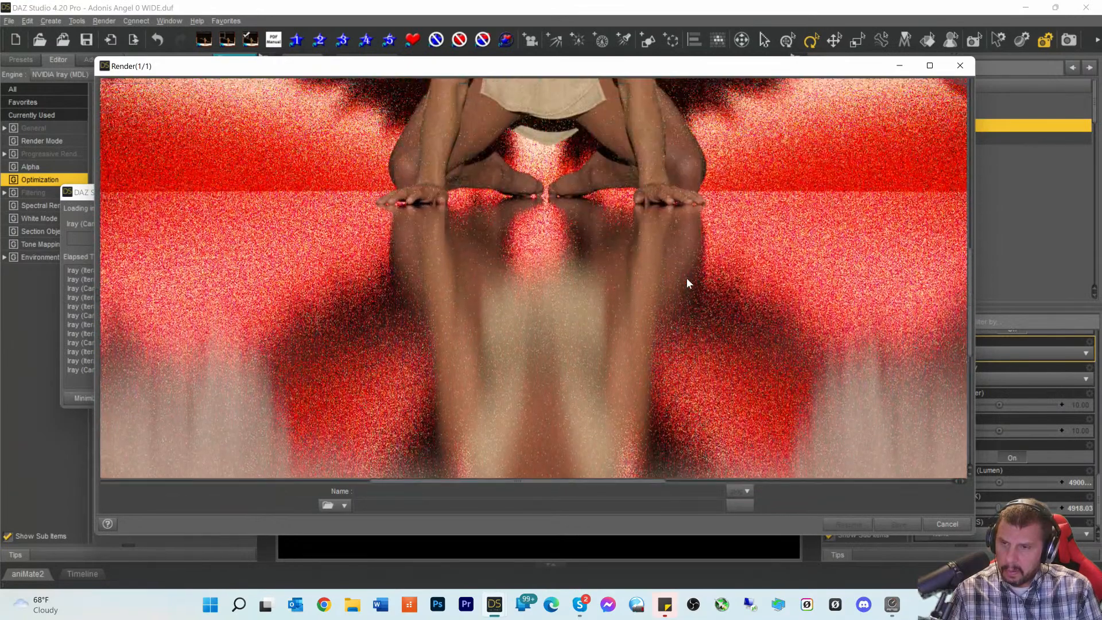
pyautogui.scroll(7, 687, 281)
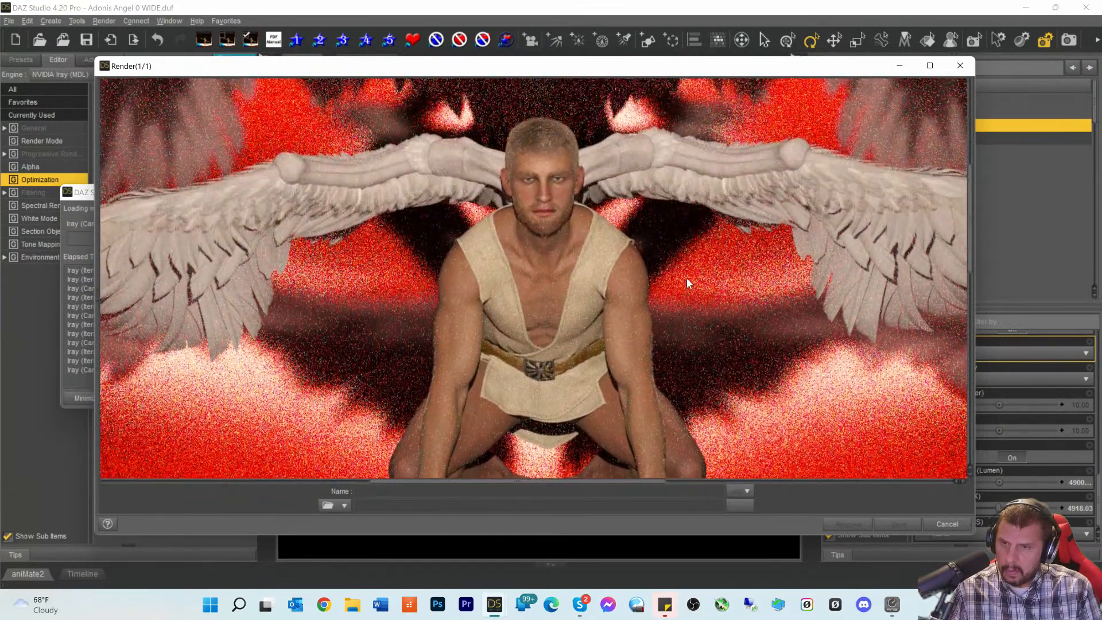
pyautogui.scroll(5, 687, 281)
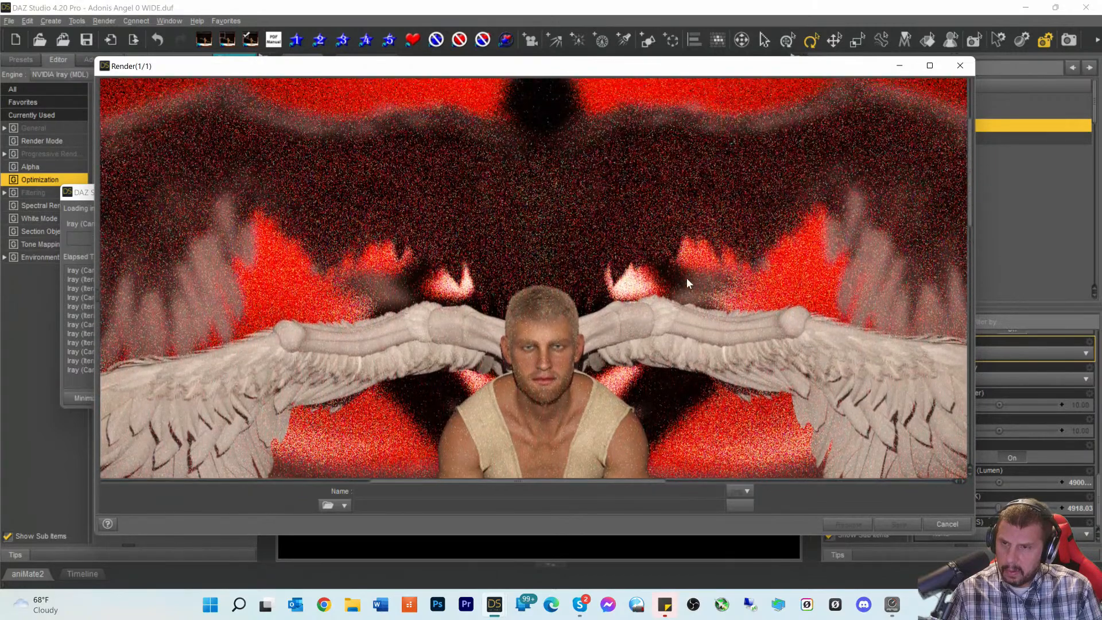
pyautogui.scroll(-6, 687, 278)
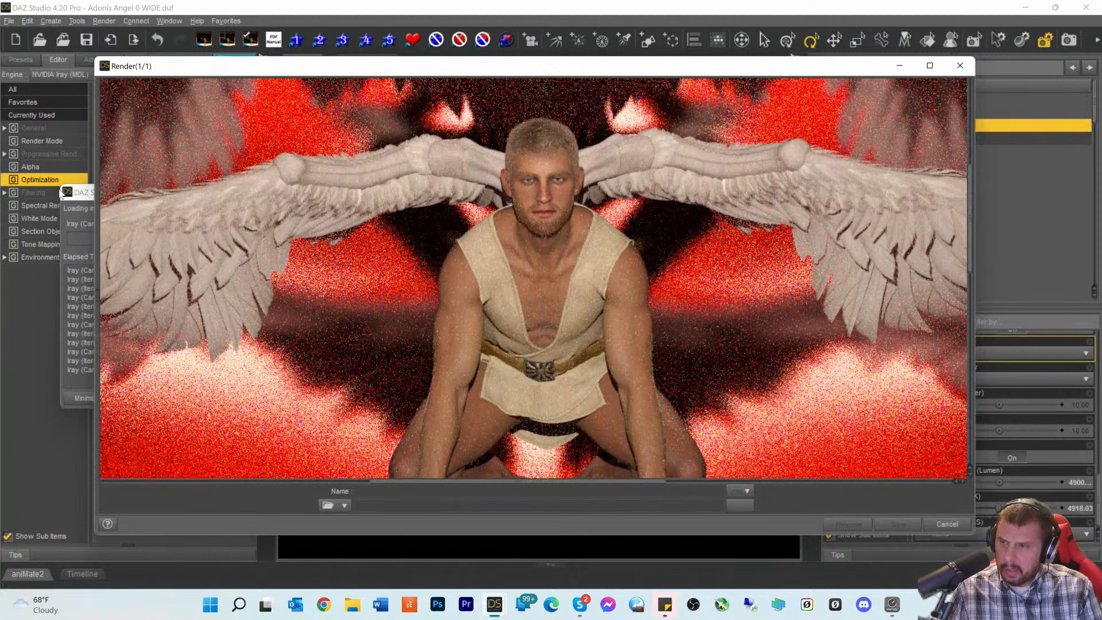
pyautogui.click(82, 197)
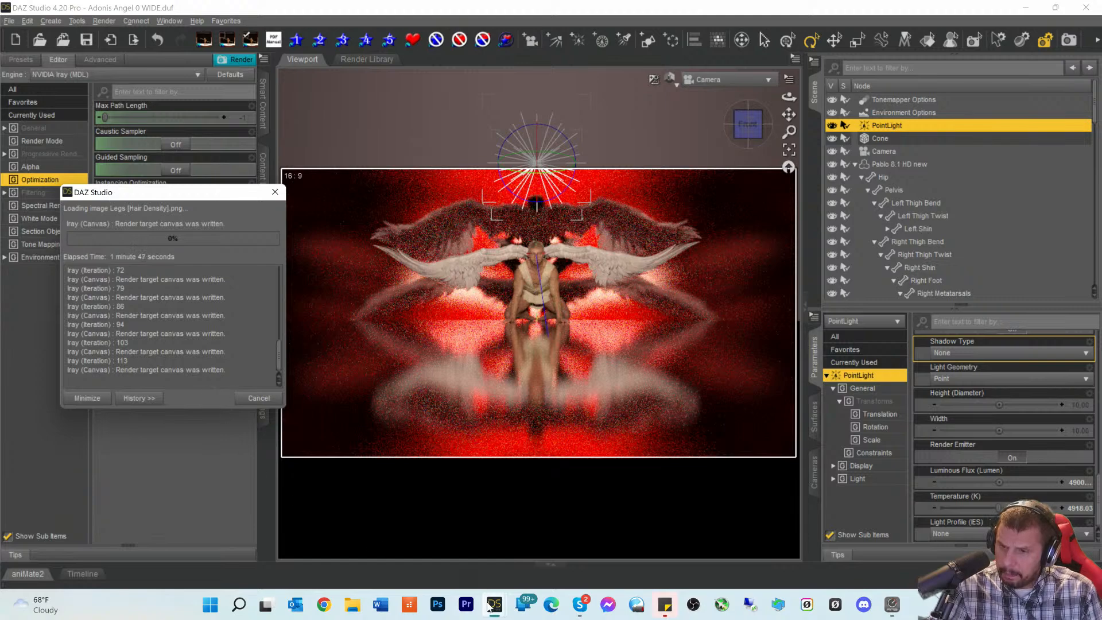
pyautogui.moveTo(495, 605)
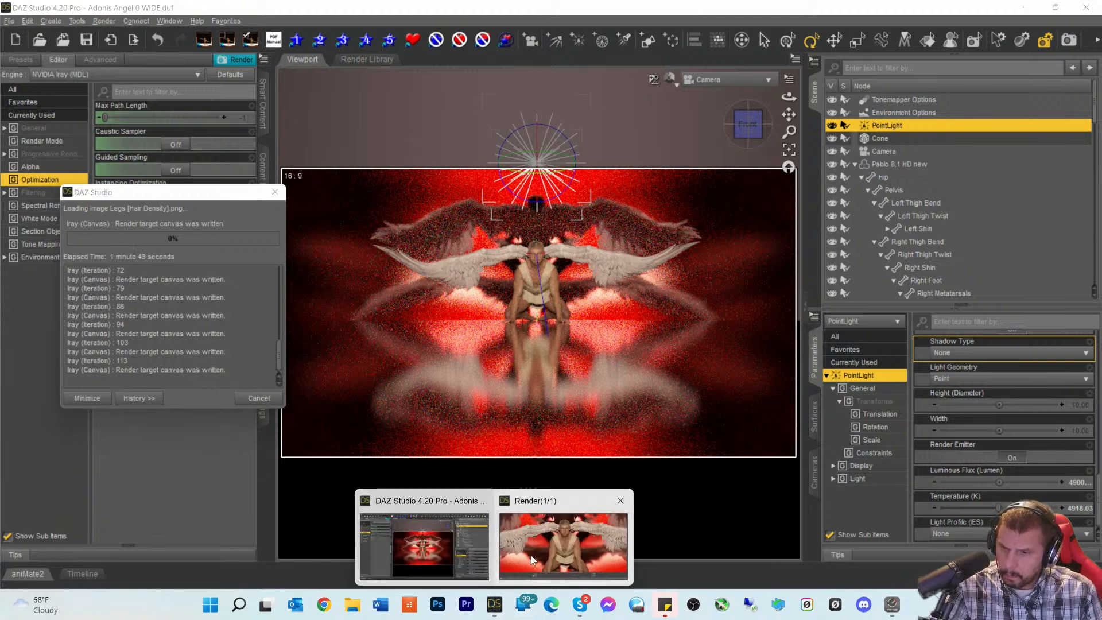
pyautogui.click(543, 530)
pyautogui.scroll(-2, 612, 373)
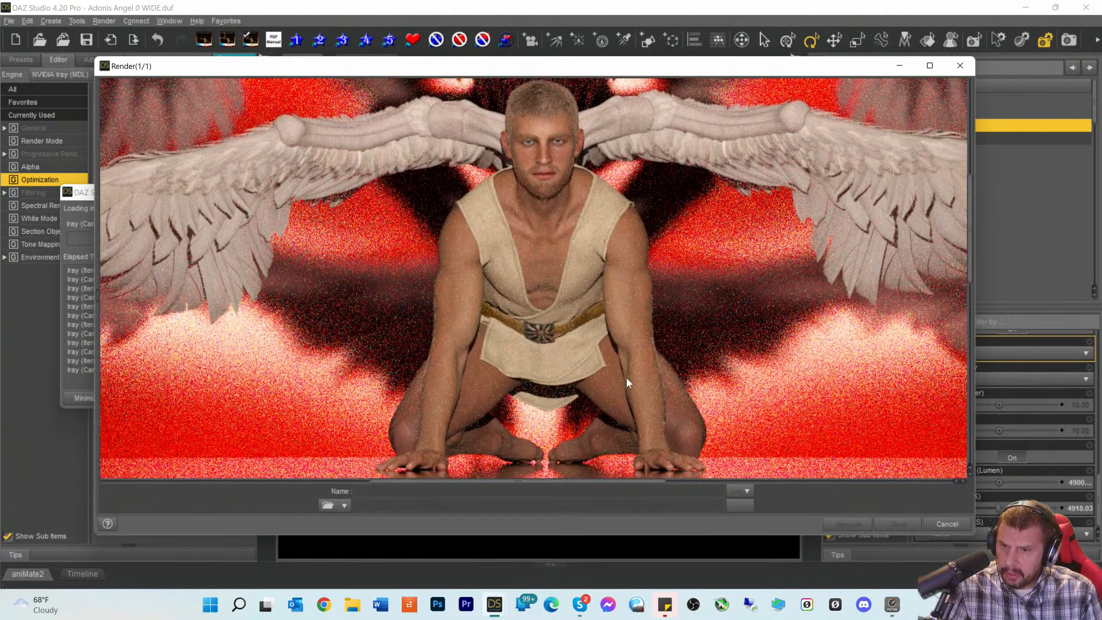
pyautogui.scroll(4, 677, 398)
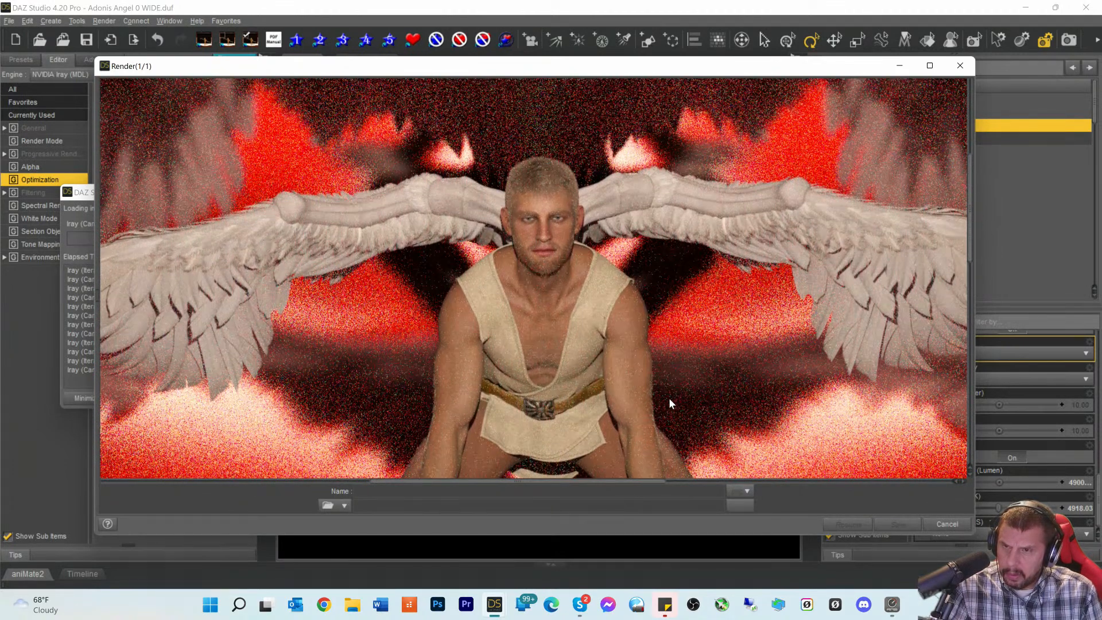
pyautogui.scroll(2, 669, 402)
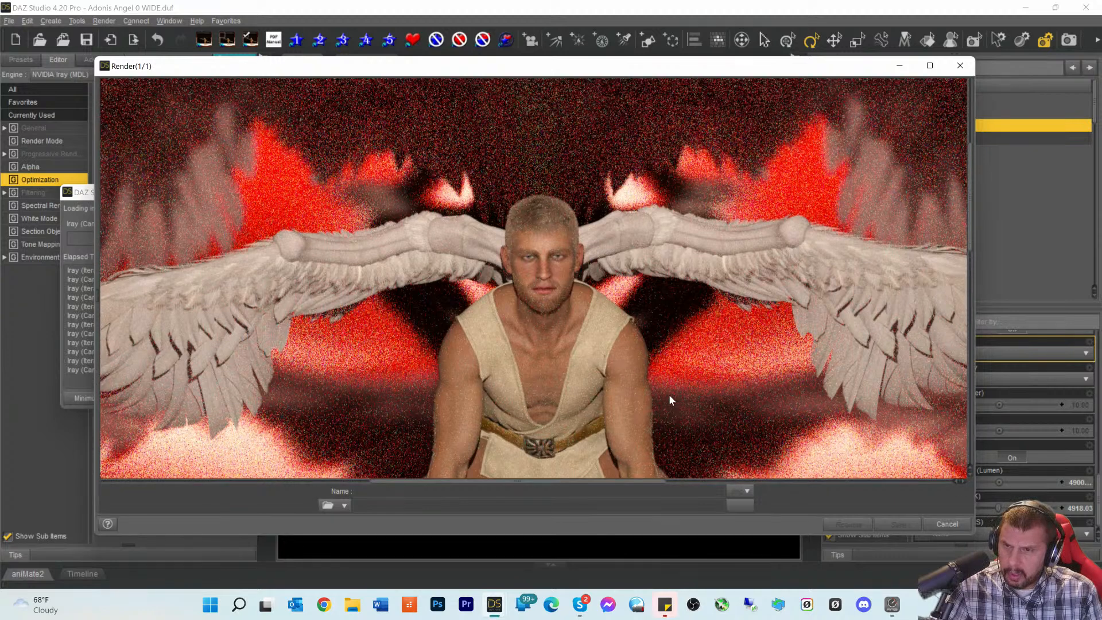
pyautogui.scroll(-2, 649, 357)
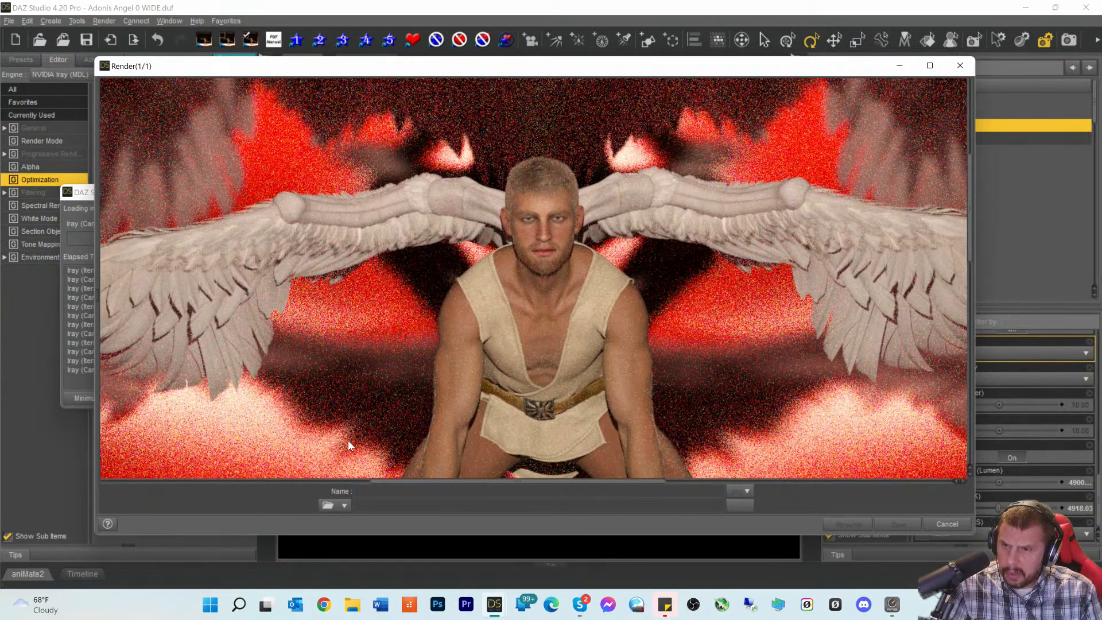
pyautogui.scroll(8, 408, 275)
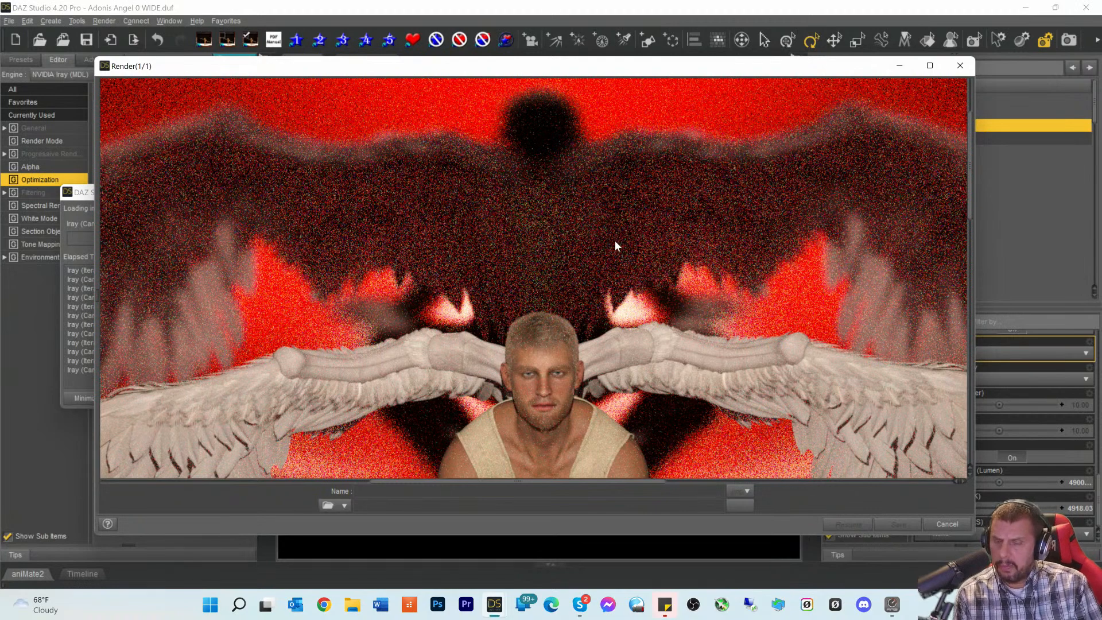
pyautogui.scroll(-15, 615, 240)
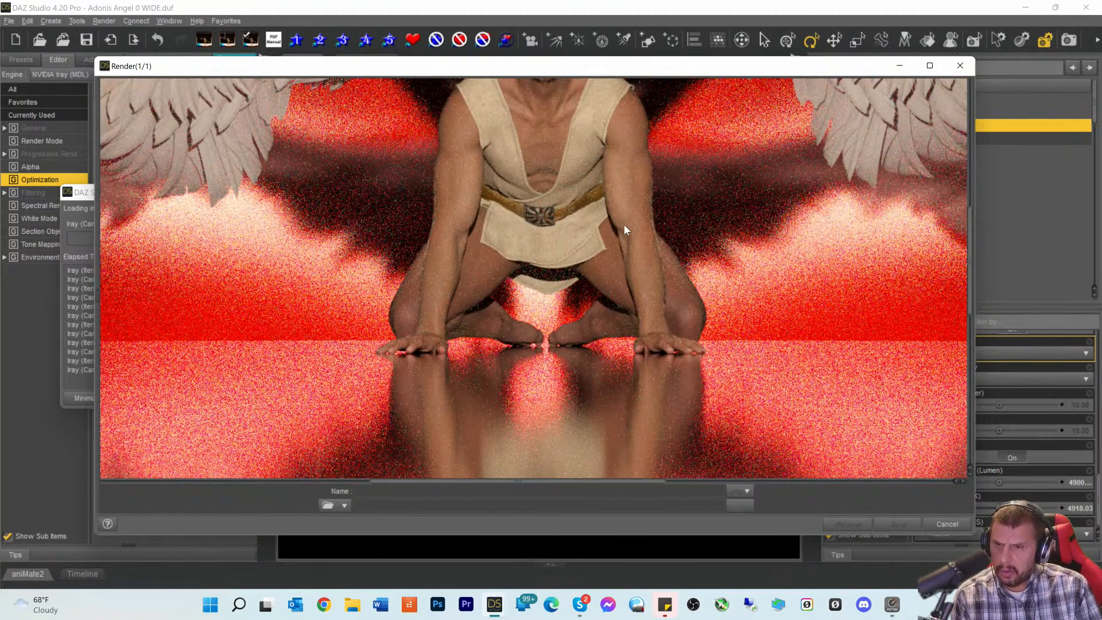
pyautogui.scroll(-15, 503, 383)
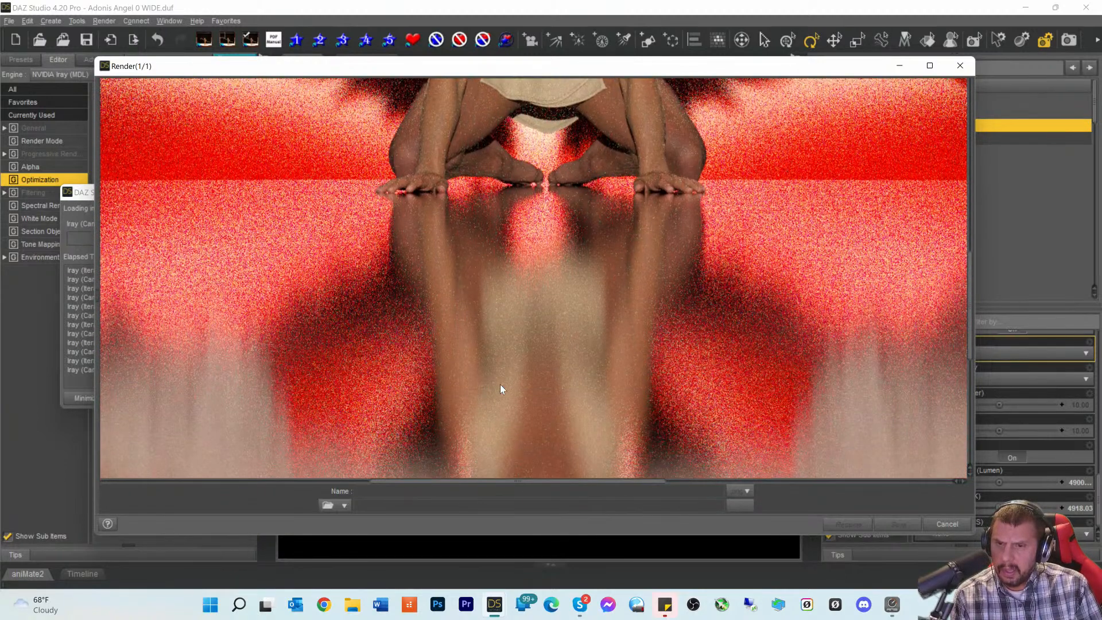
pyautogui.scroll(-5, 500, 381)
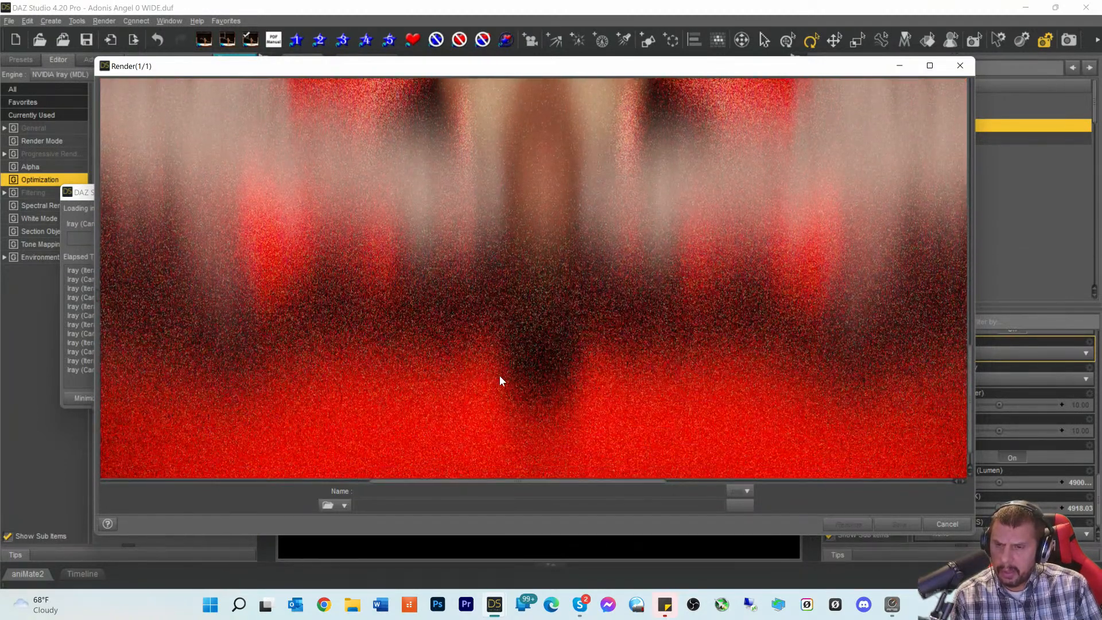
pyautogui.scroll(4, 500, 381)
pyautogui.scroll(8, 434, 370)
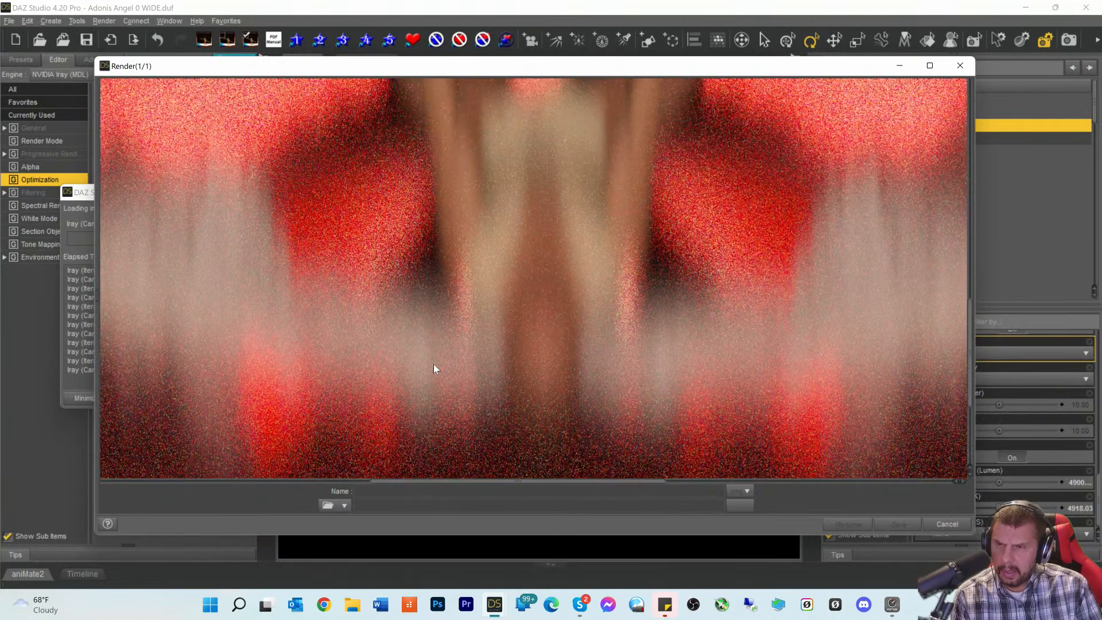
pyautogui.scroll(-10, 416, 362)
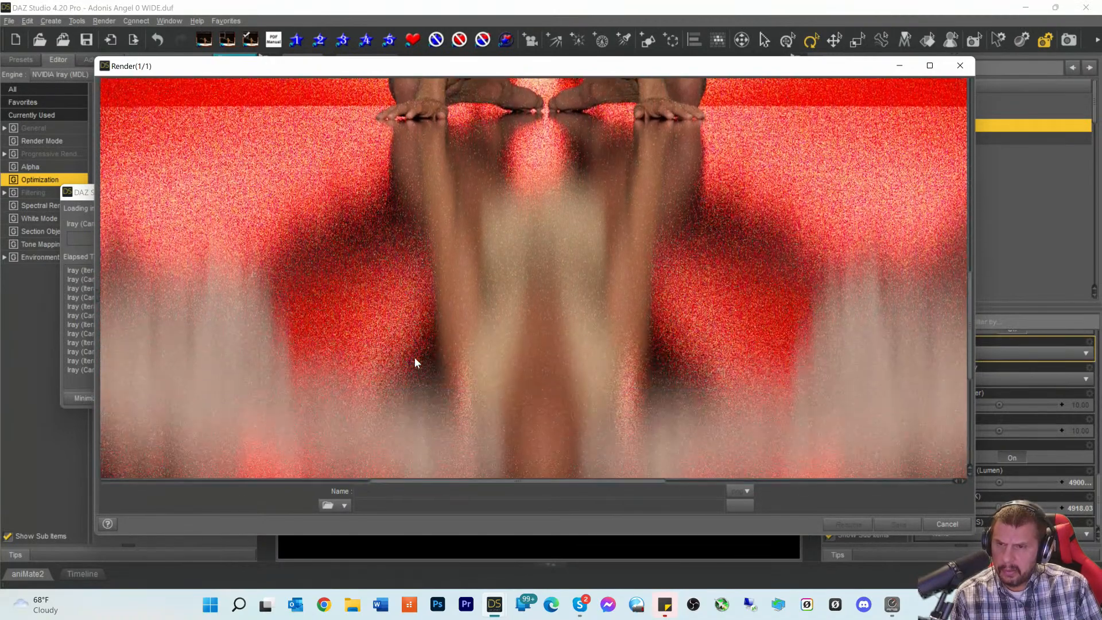
pyautogui.scroll(-3, 418, 362)
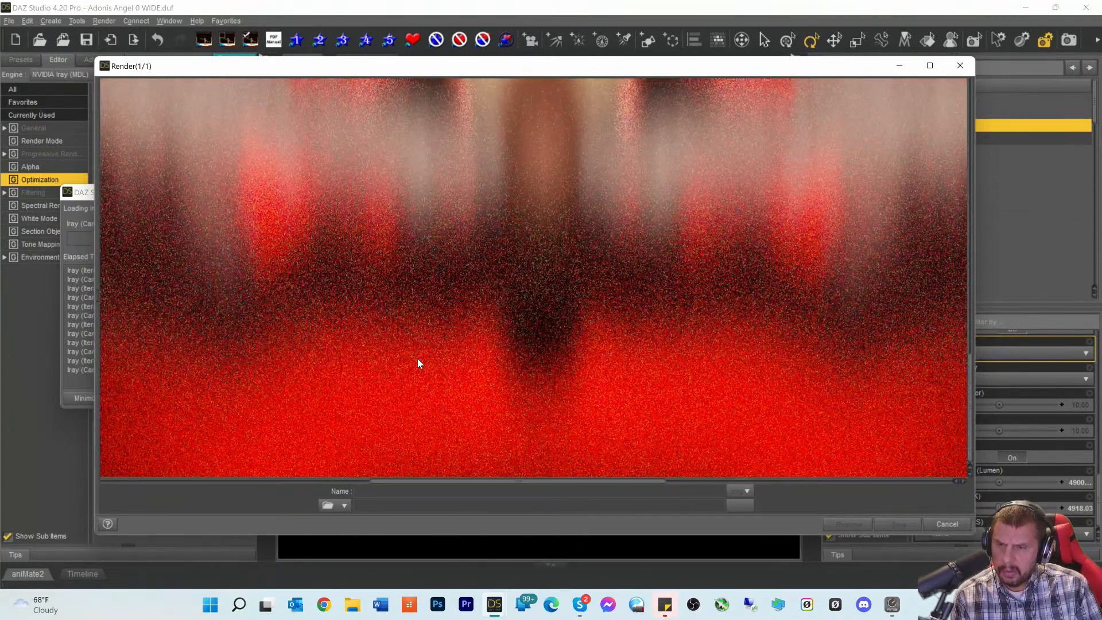
pyautogui.scroll(10, 418, 363)
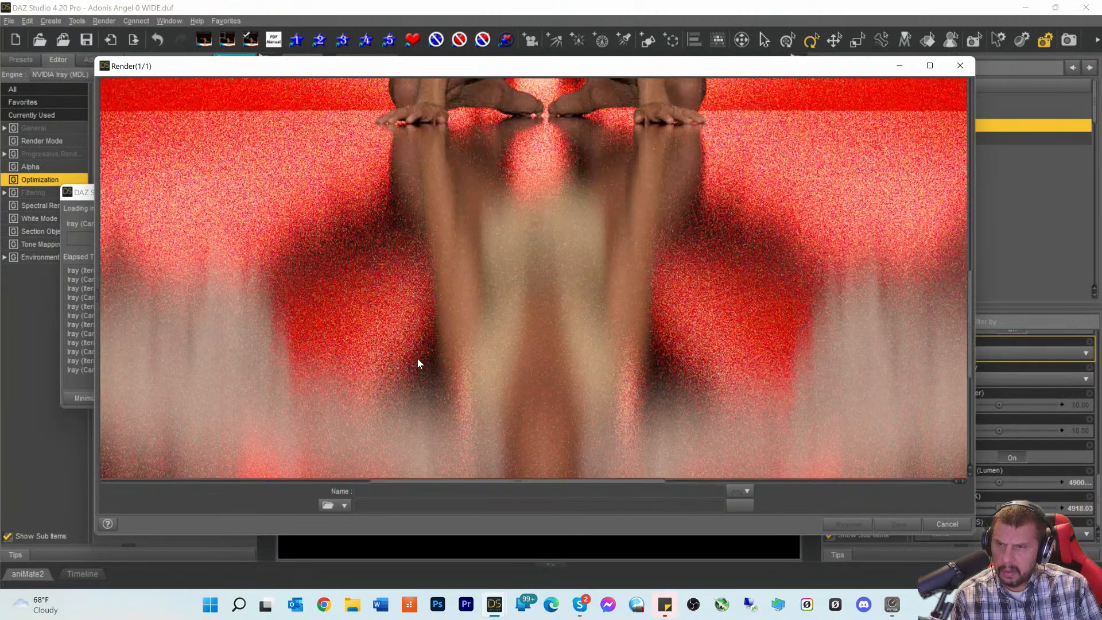
pyautogui.scroll(8, 419, 357)
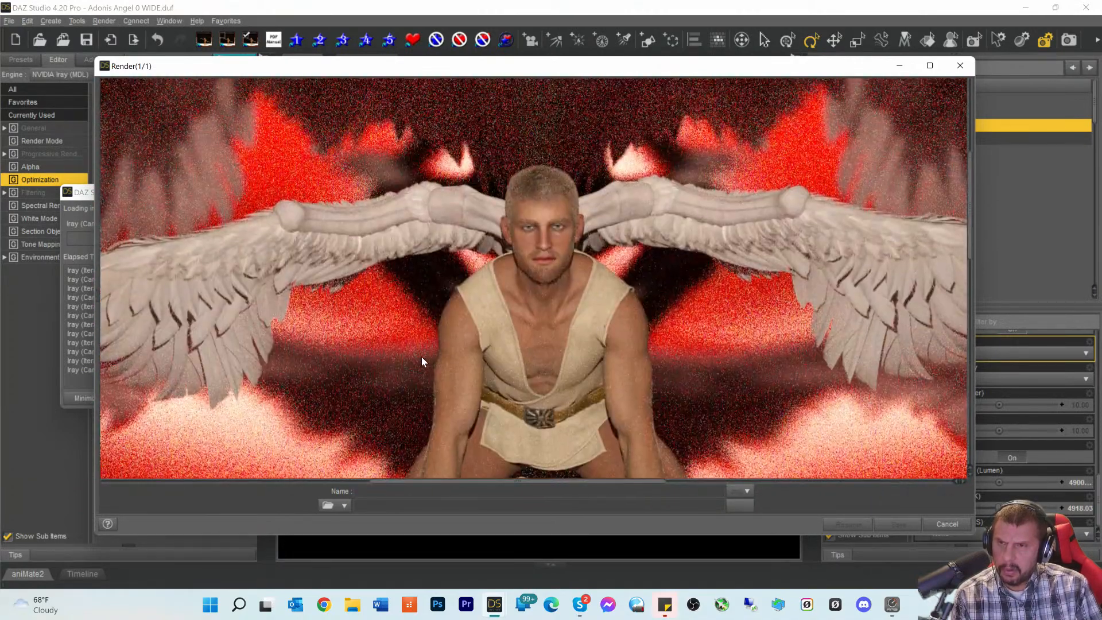
pyautogui.scroll(-10, 421, 361)
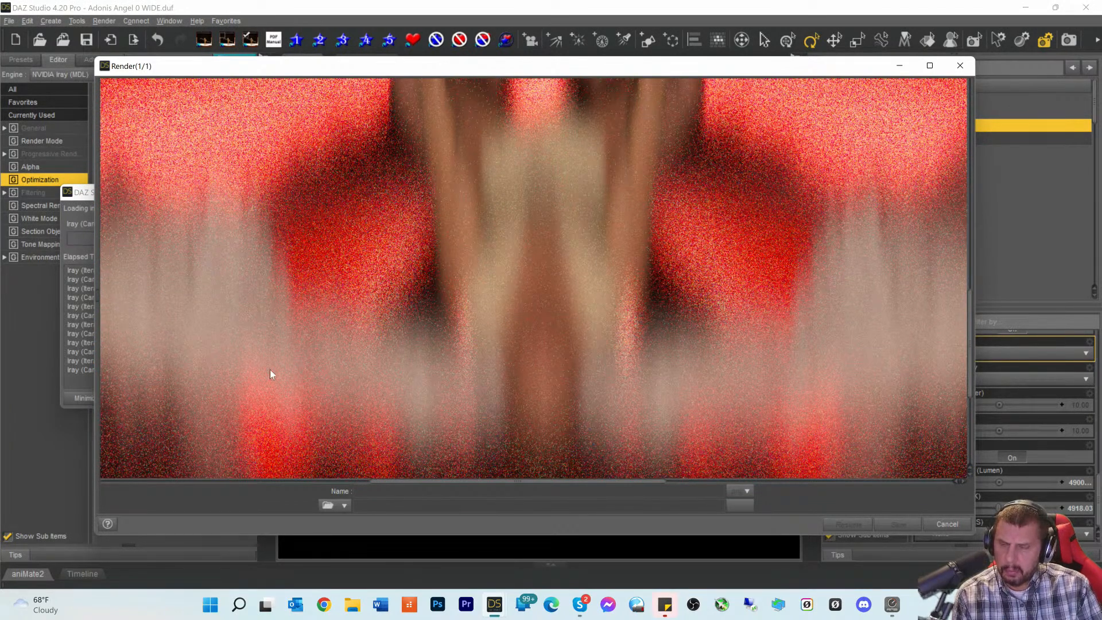
pyautogui.scroll(6, 797, 404)
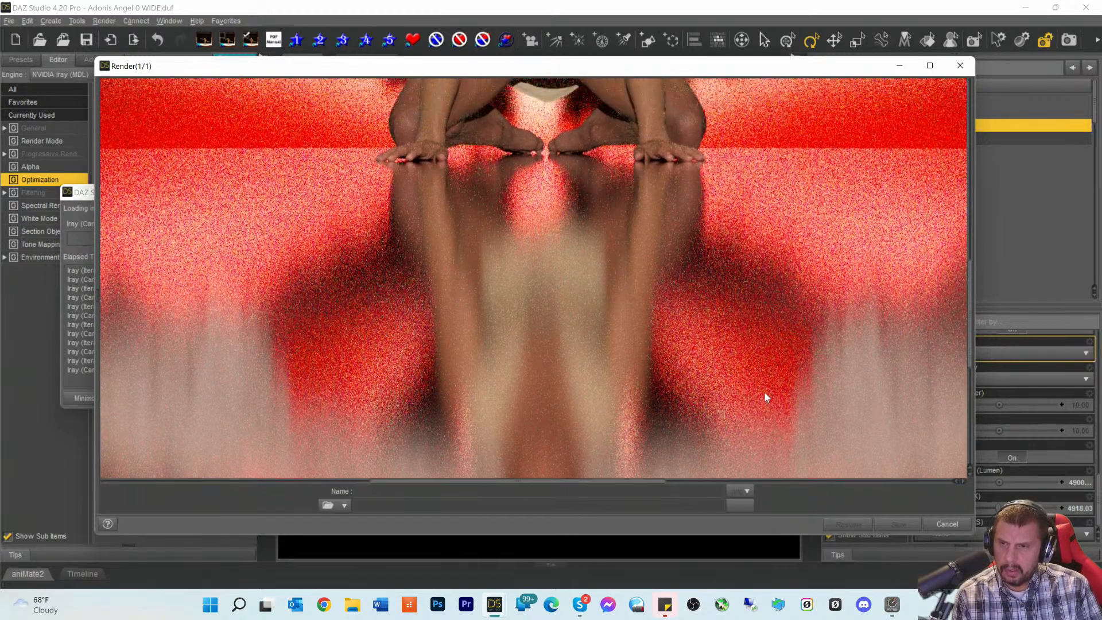
pyautogui.scroll(6, 766, 395)
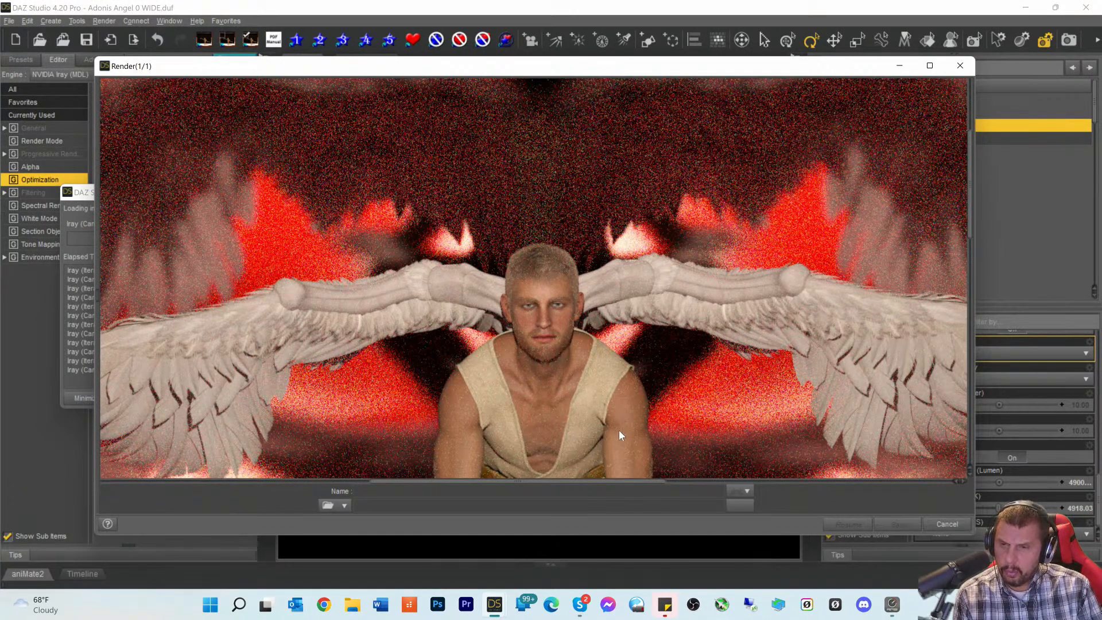
pyautogui.scroll(-2, 619, 422)
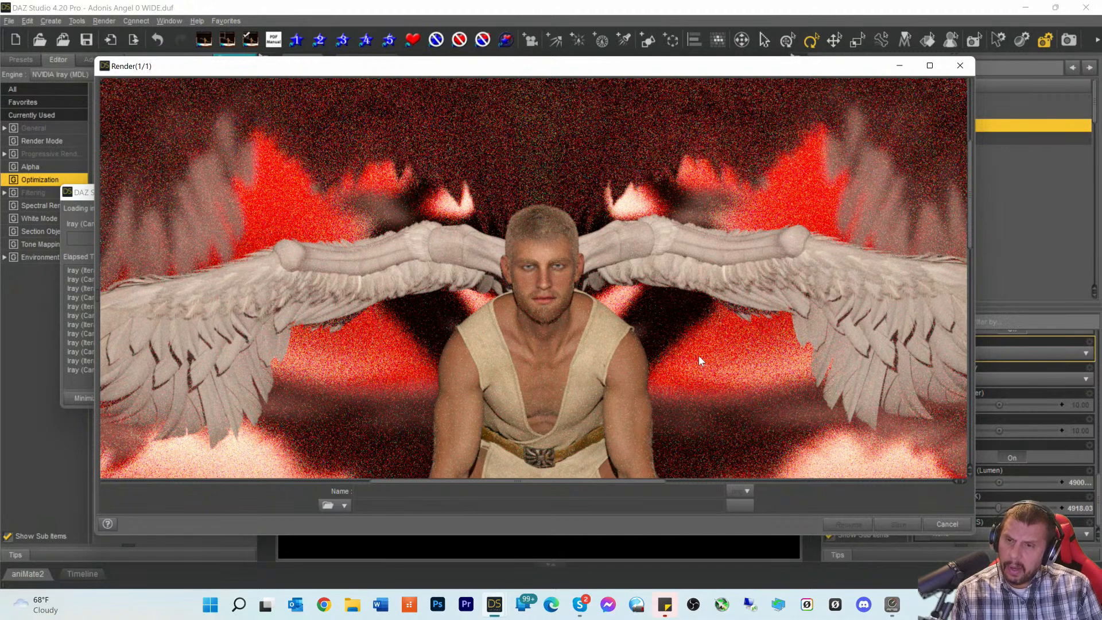
pyautogui.scroll(-6, 690, 329)
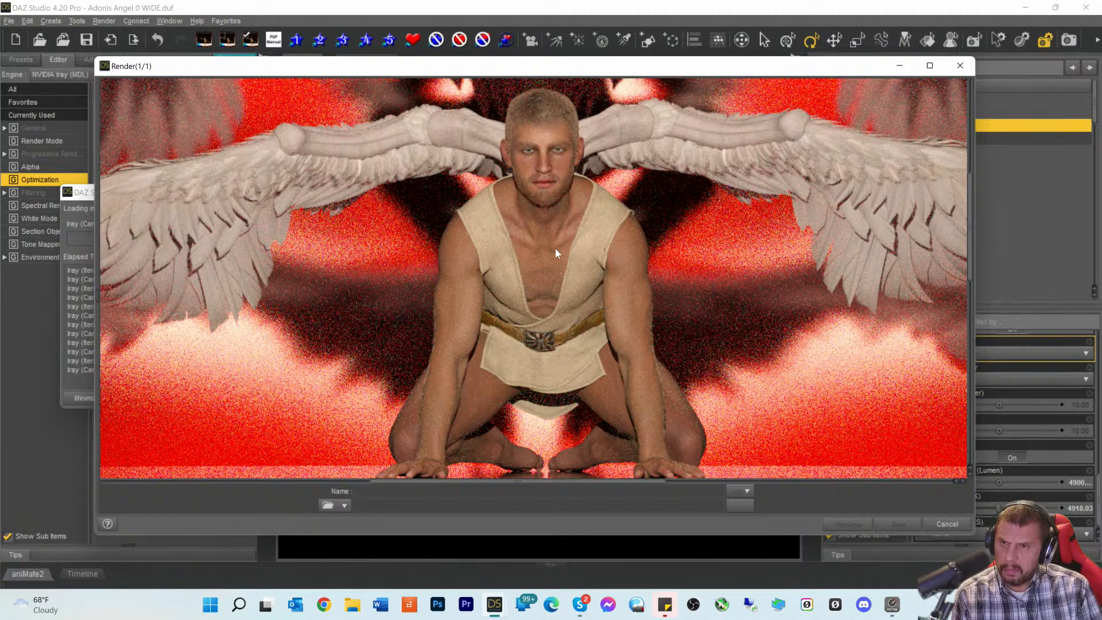
pyautogui.scroll(-5, 612, 261)
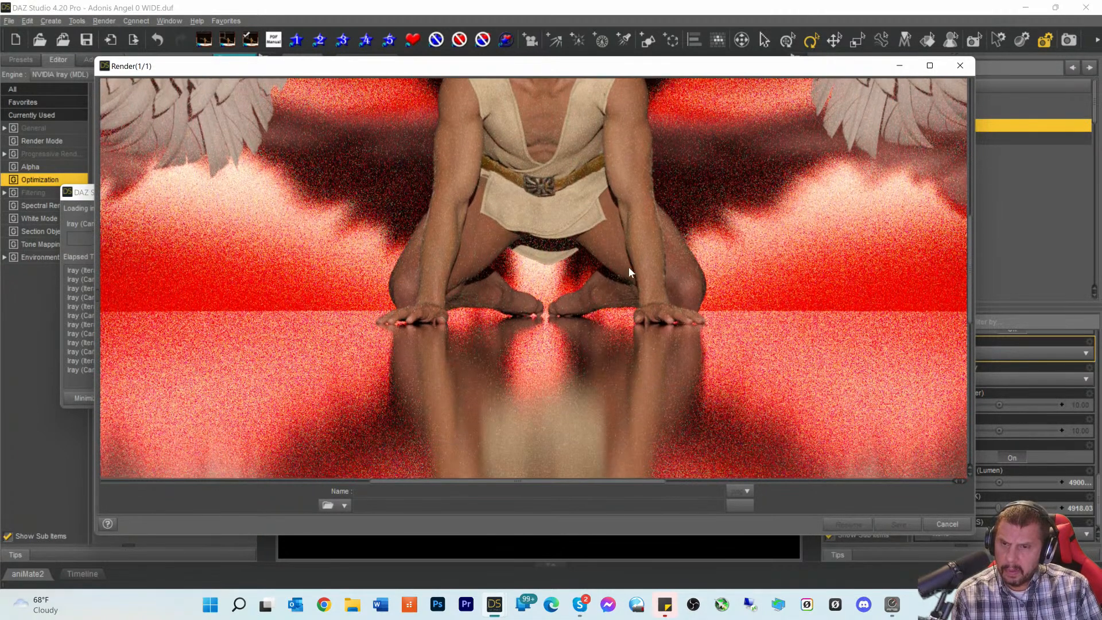
pyautogui.scroll(5, 628, 267)
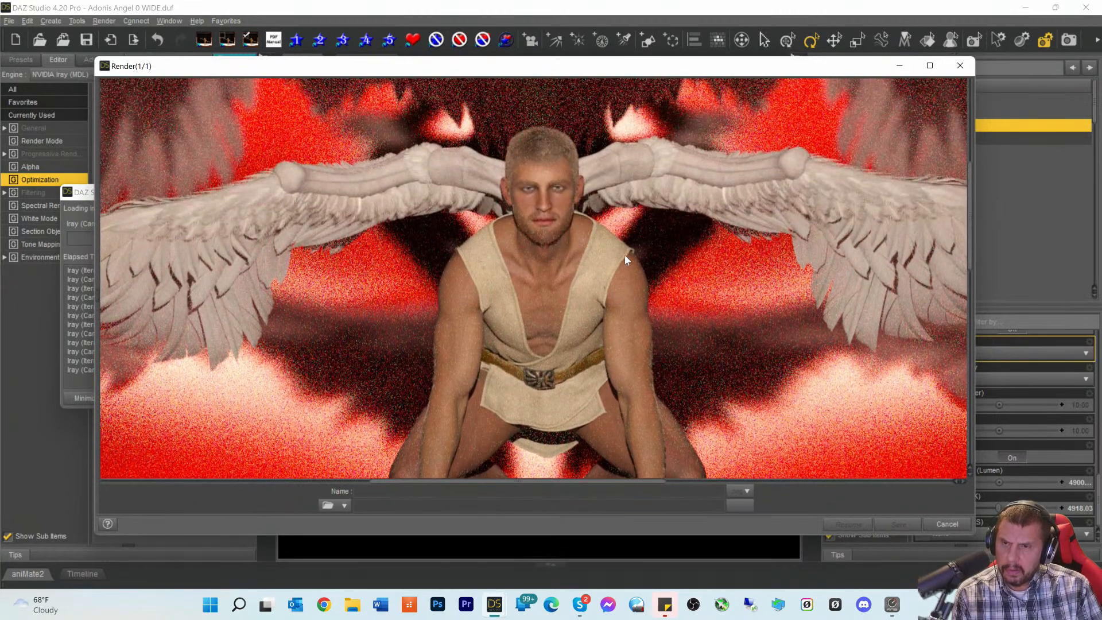
pyautogui.scroll(6, 625, 255)
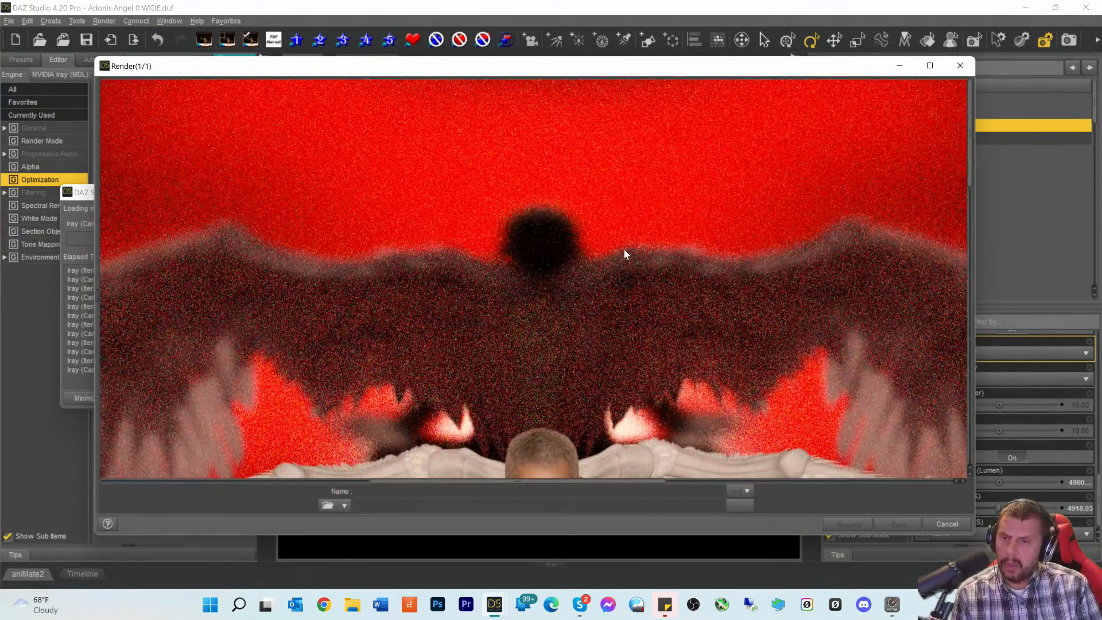
pyautogui.scroll(-6, 624, 252)
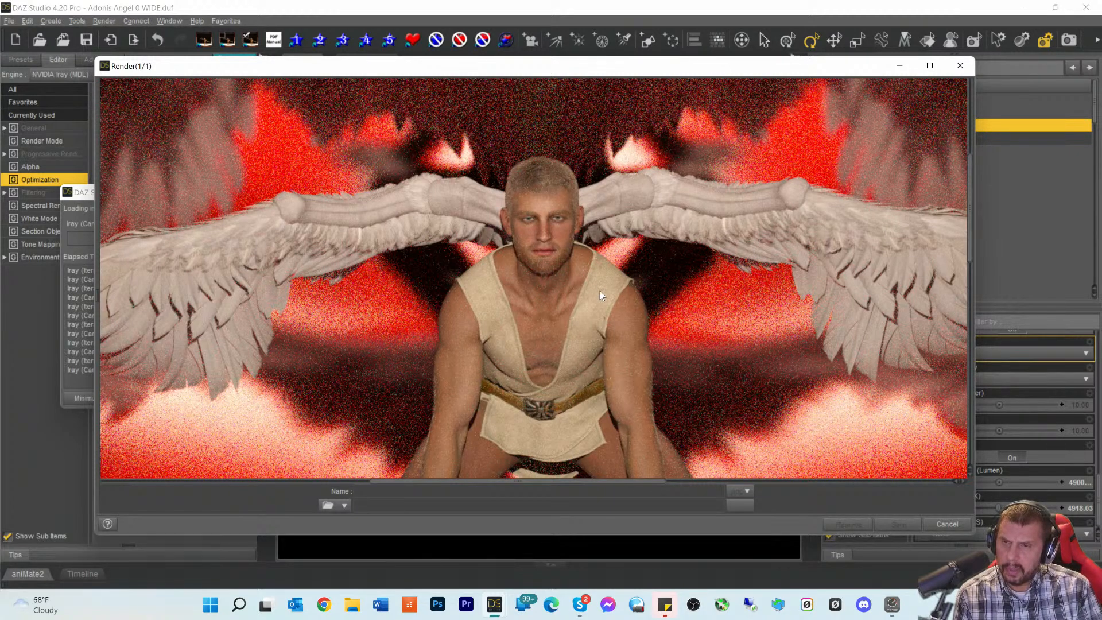
pyautogui.scroll(-3, 601, 329)
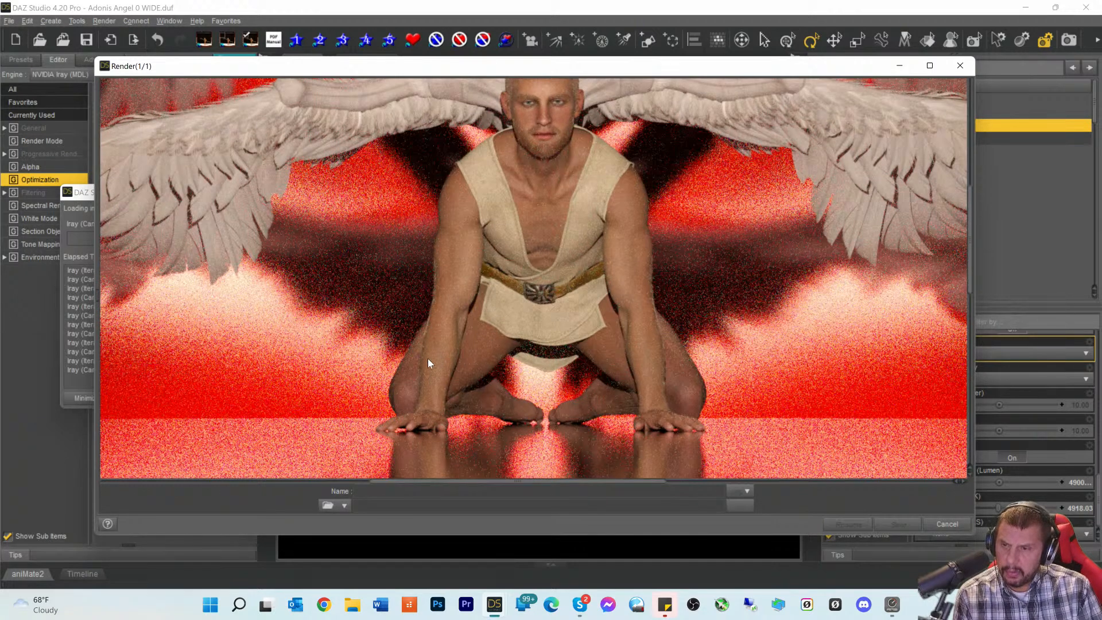
pyautogui.scroll(2, 507, 248)
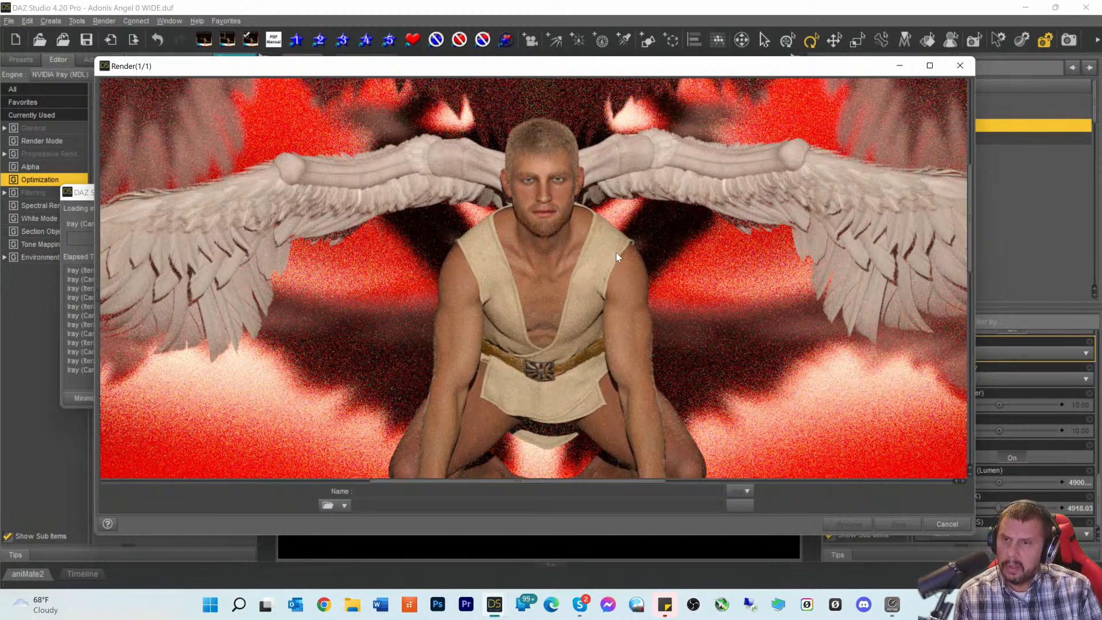
pyautogui.scroll(-2, 616, 252)
pyautogui.scroll(2, 614, 252)
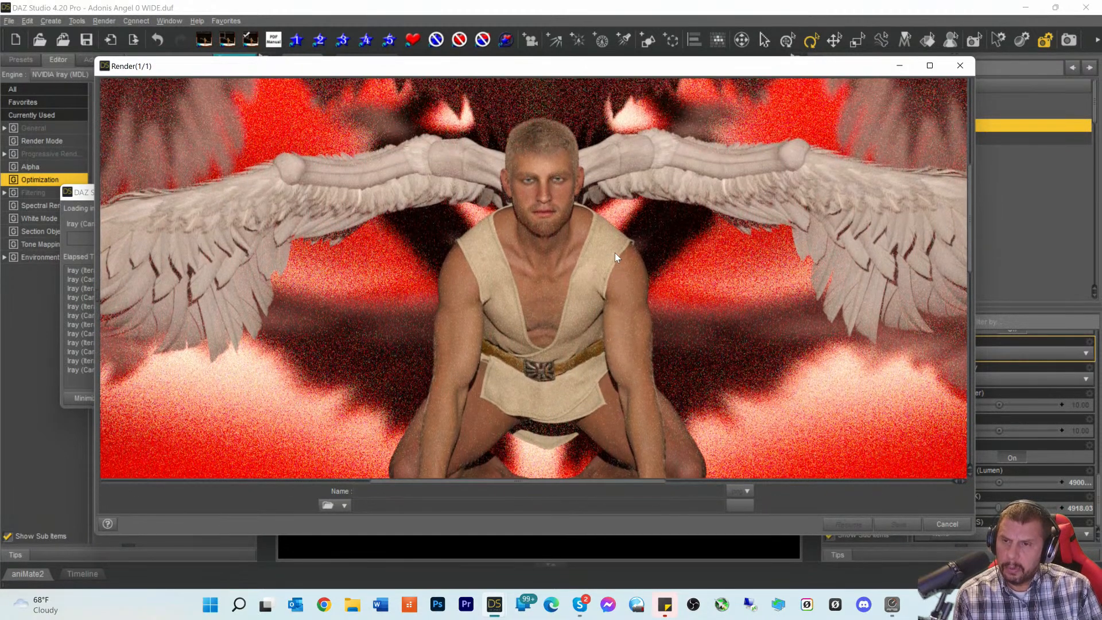
pyautogui.scroll(-1, 615, 253)
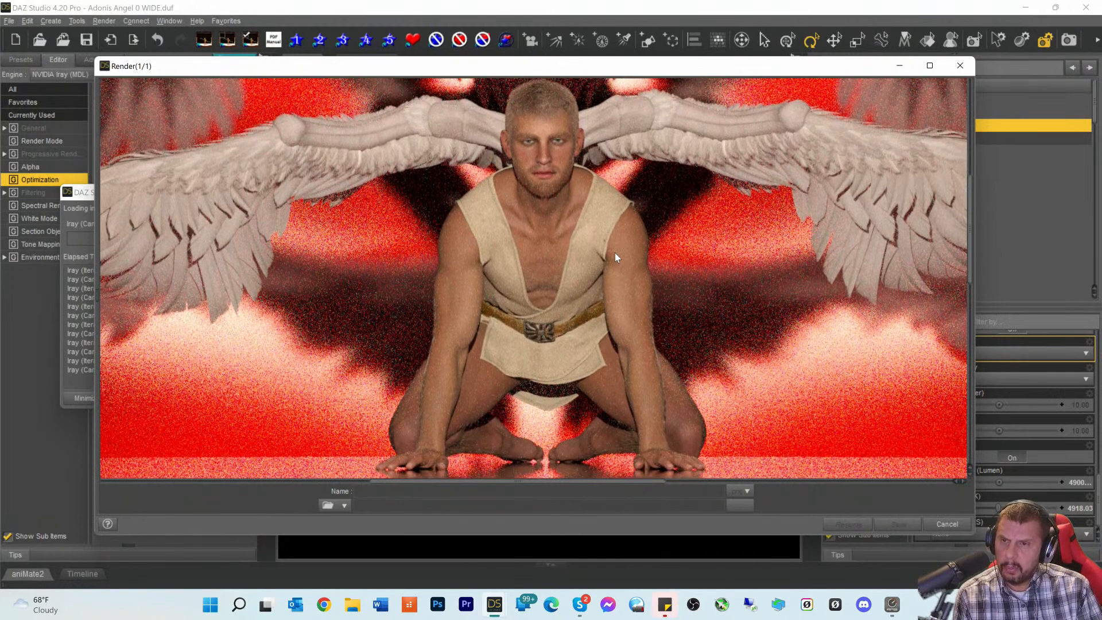
pyautogui.scroll(2, 615, 253)
pyautogui.scroll(1, 614, 253)
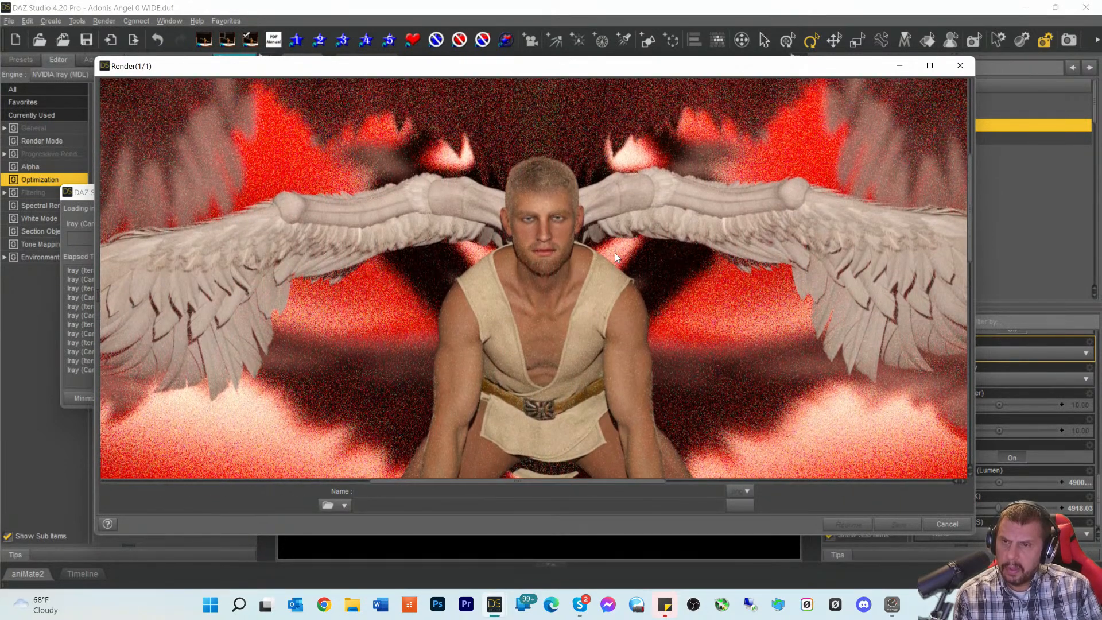
pyautogui.scroll(-1, 615, 253)
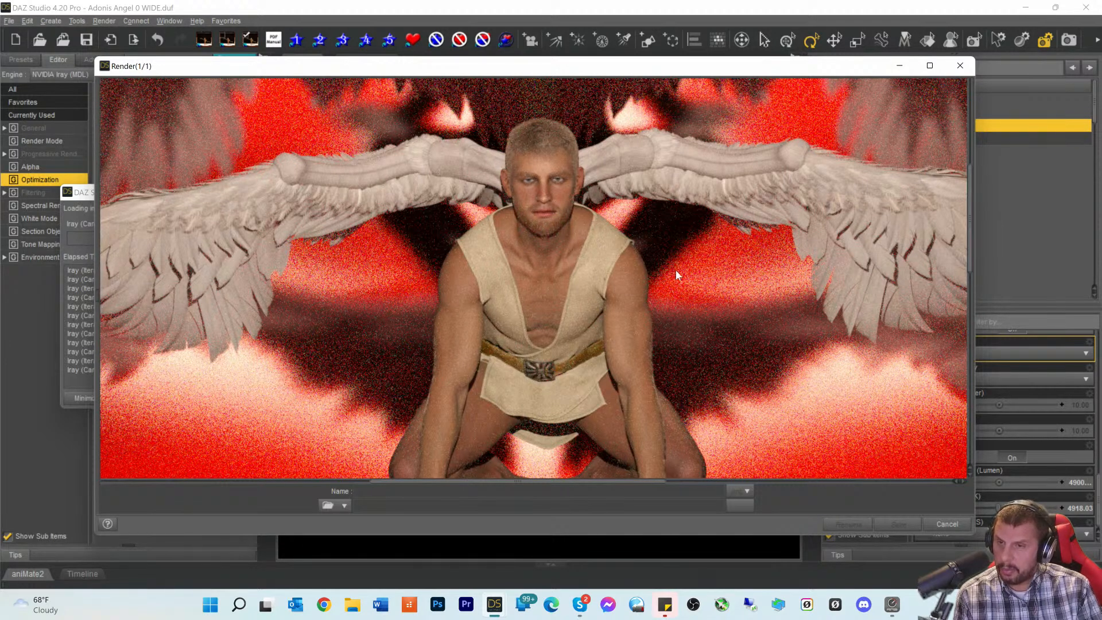
pyautogui.scroll(3, 687, 264)
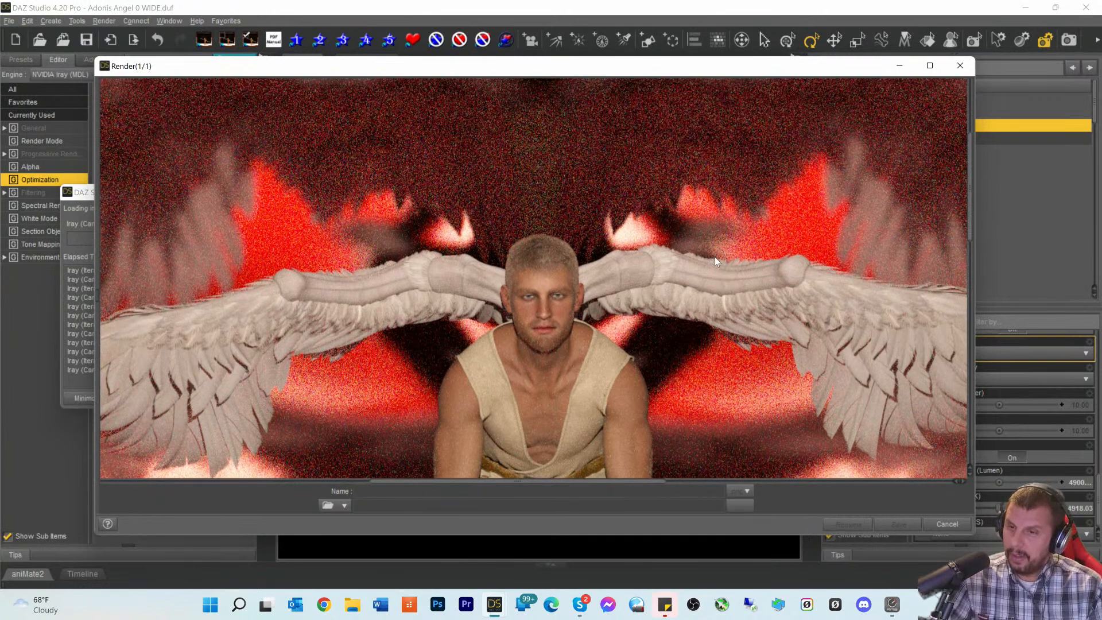
pyautogui.scroll(-1, 684, 270)
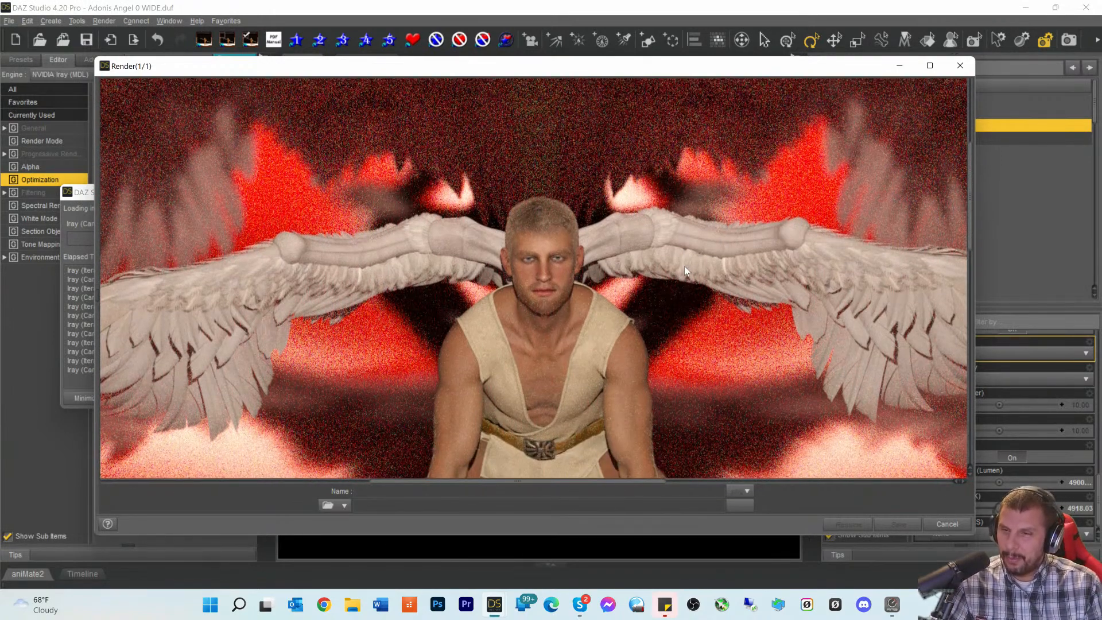
pyautogui.scroll(-1, 684, 267)
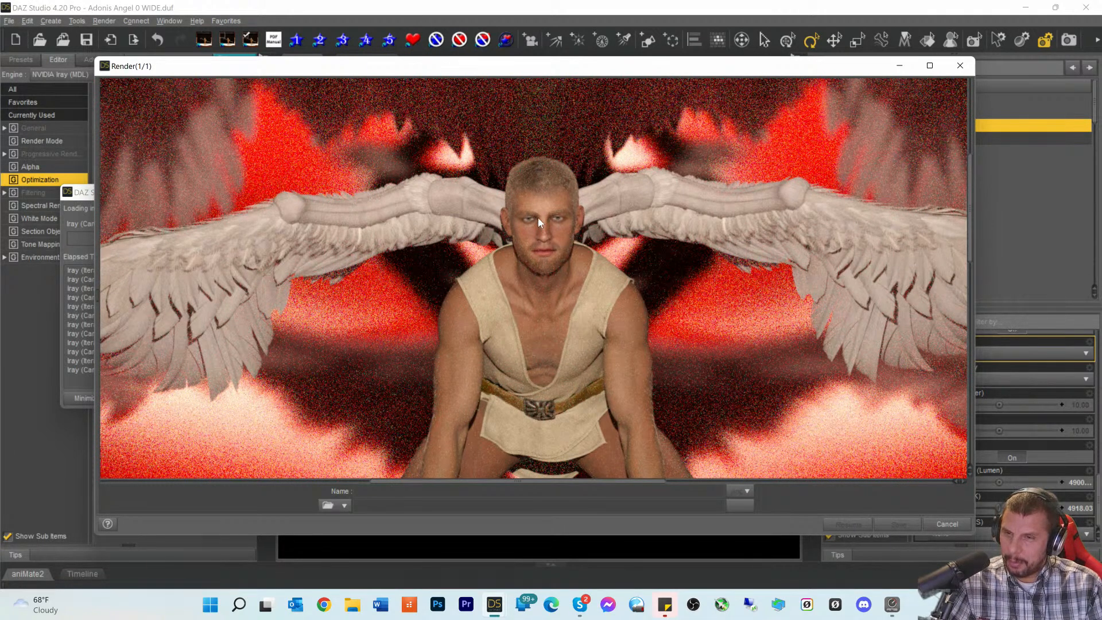
pyautogui.scroll(-3, 671, 315)
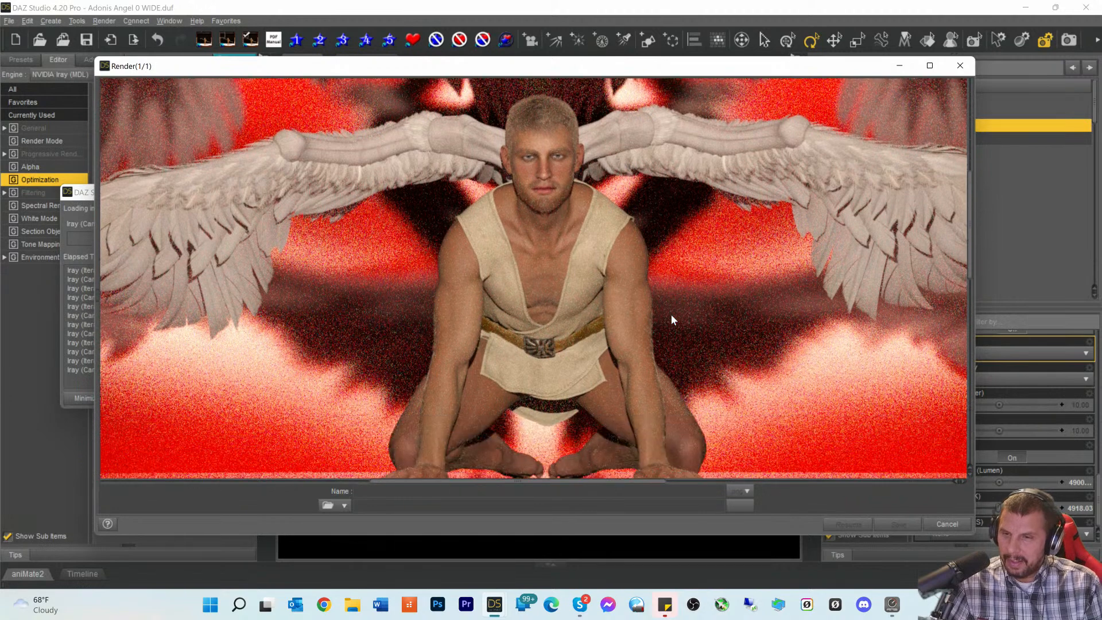
pyautogui.scroll(2, 672, 313)
pyautogui.scroll(2, 636, 310)
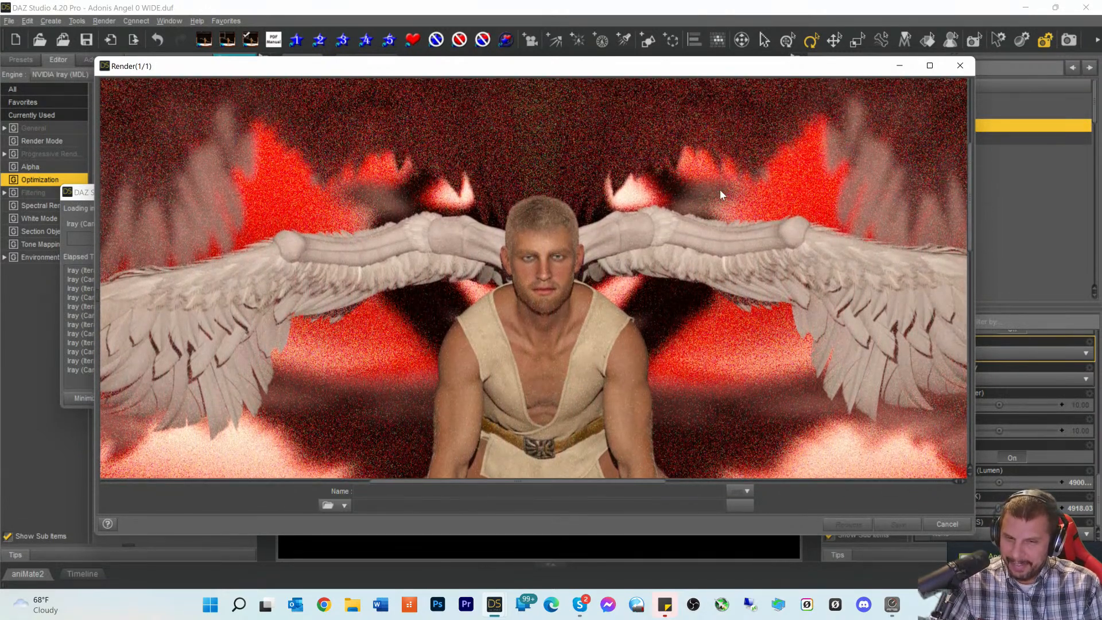
pyautogui.scroll(-3, 721, 195)
pyautogui.scroll(-3, 667, 194)
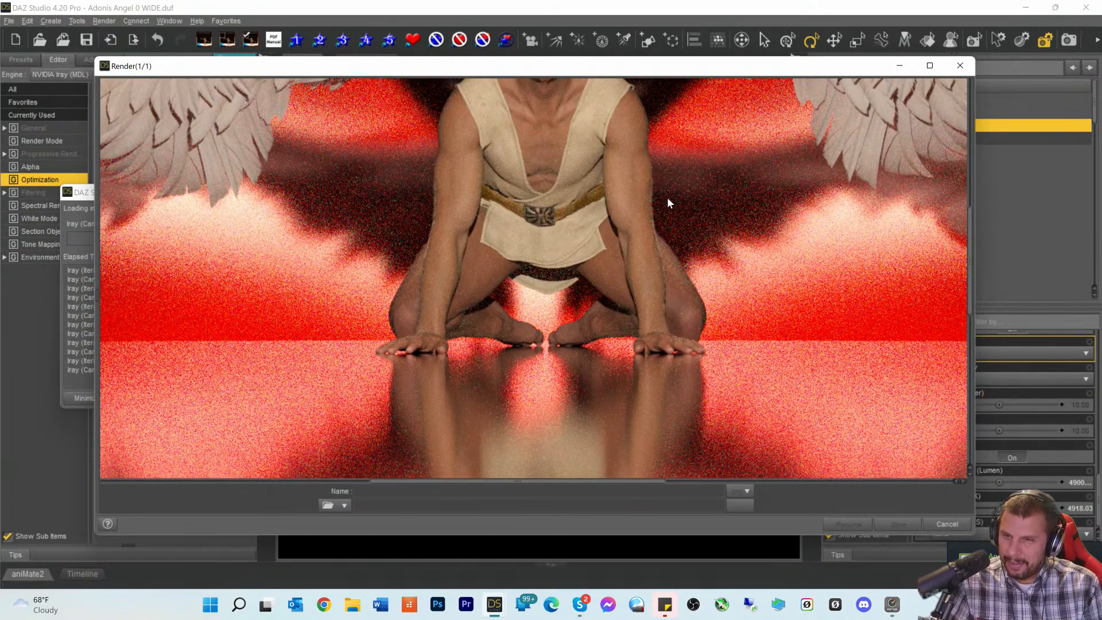
pyautogui.scroll(4, 667, 198)
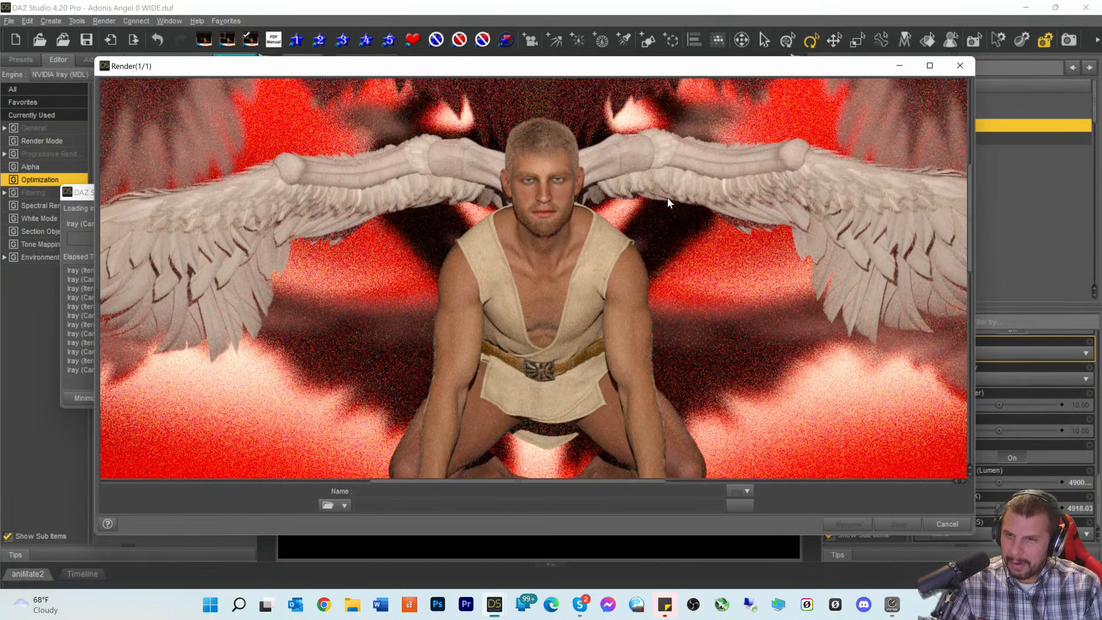
# - Pan the grainy render horizontally until the kneeling angel with spread wings is centred
pyautogui.moveTo(542, 485); pyautogui.dragTo(609, 493)
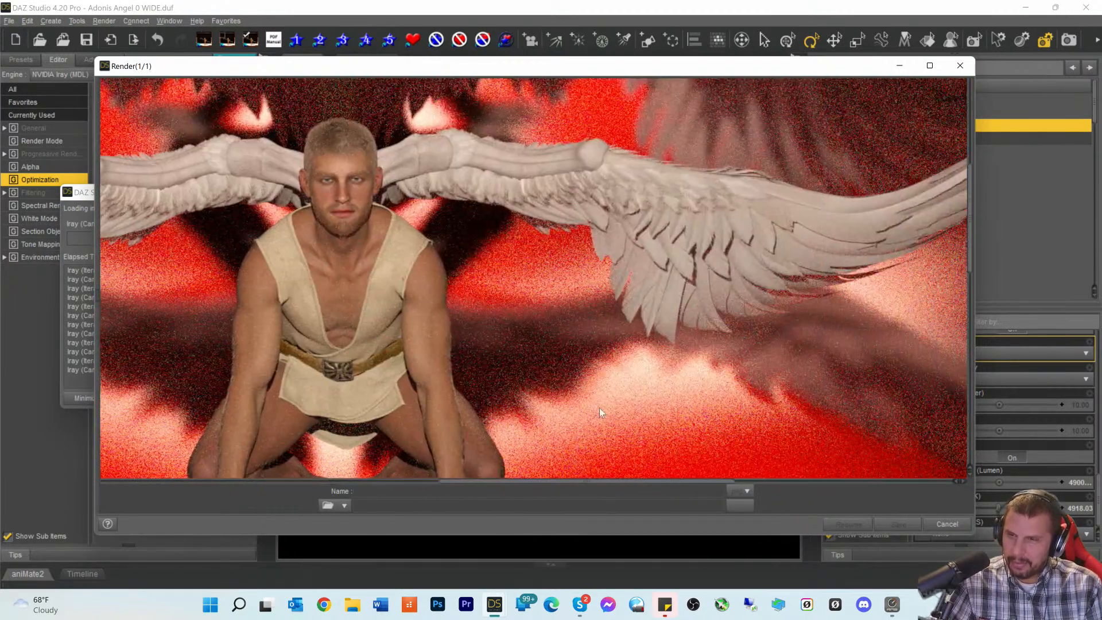
pyautogui.scroll(4, 590, 356)
pyautogui.scroll(-2, 406, 157)
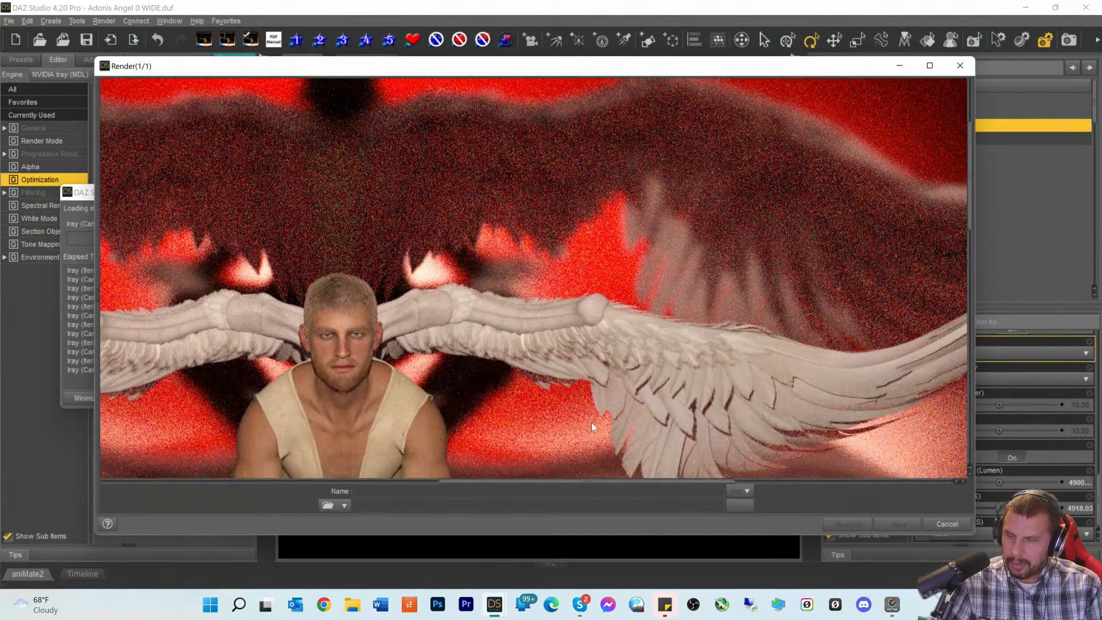
pyautogui.moveTo(580, 487); pyautogui.dragTo(472, 485)
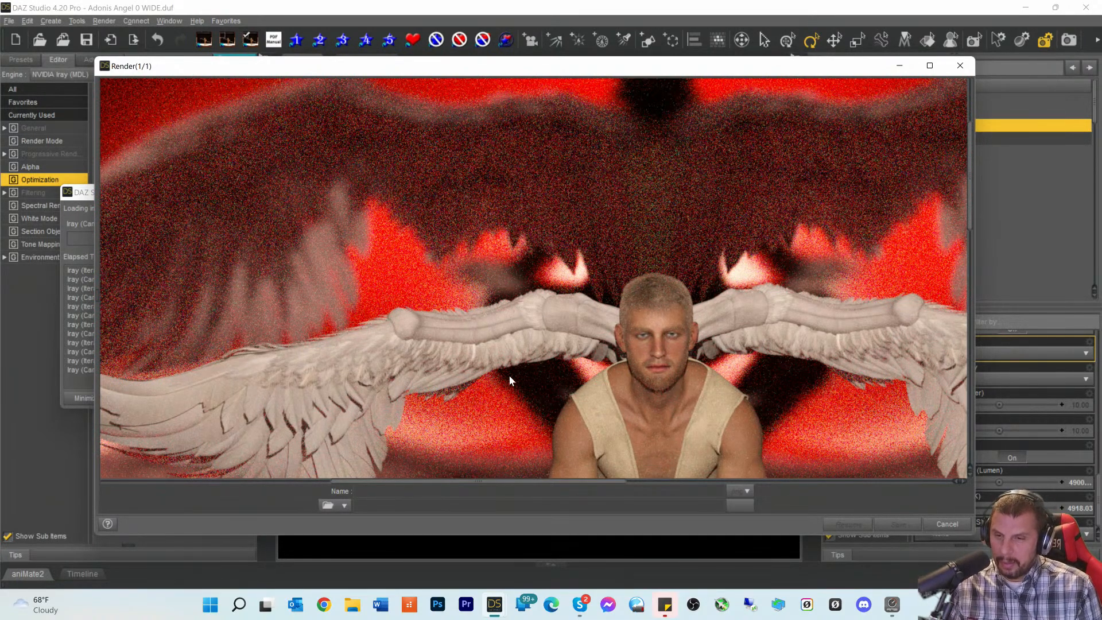
pyautogui.moveTo(448, 482); pyautogui.dragTo(491, 488)
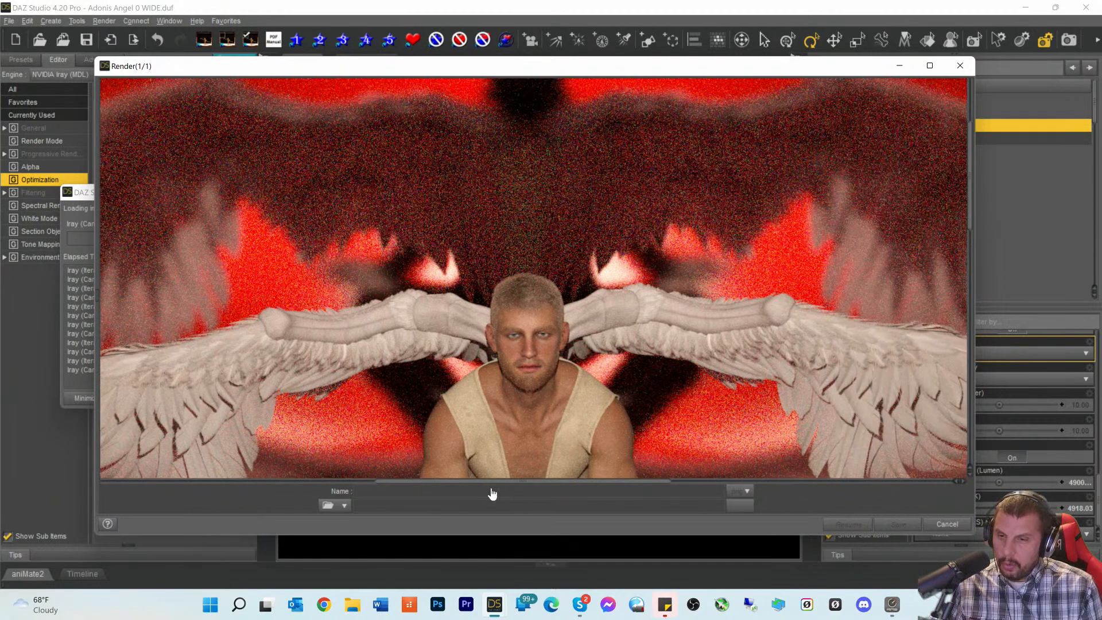
pyautogui.scroll(-5, 567, 382)
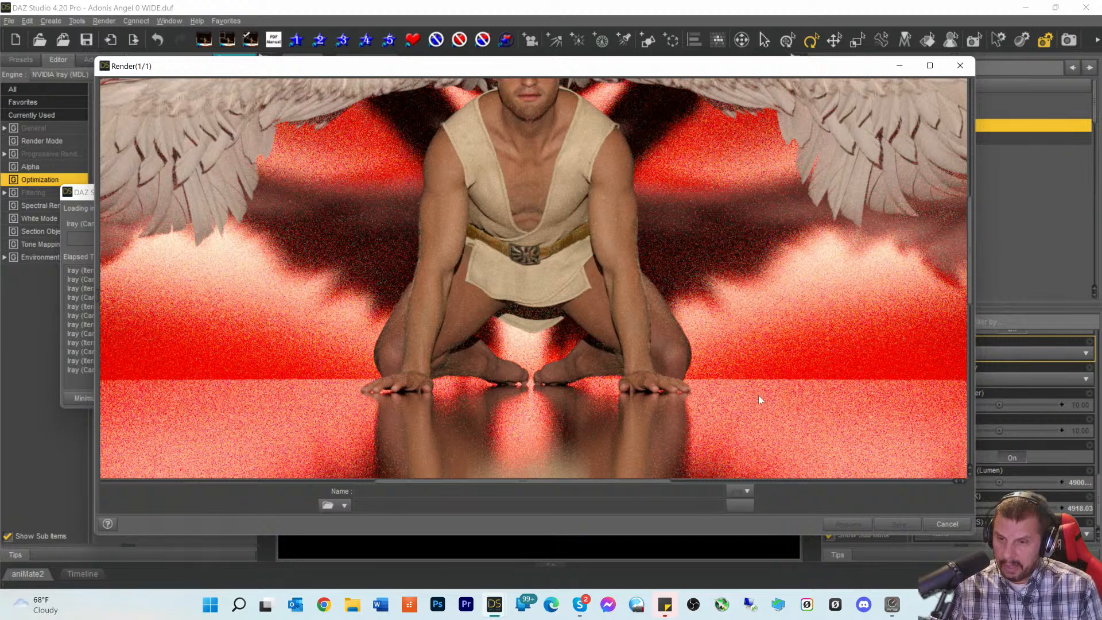
pyautogui.scroll(2, 627, 219)
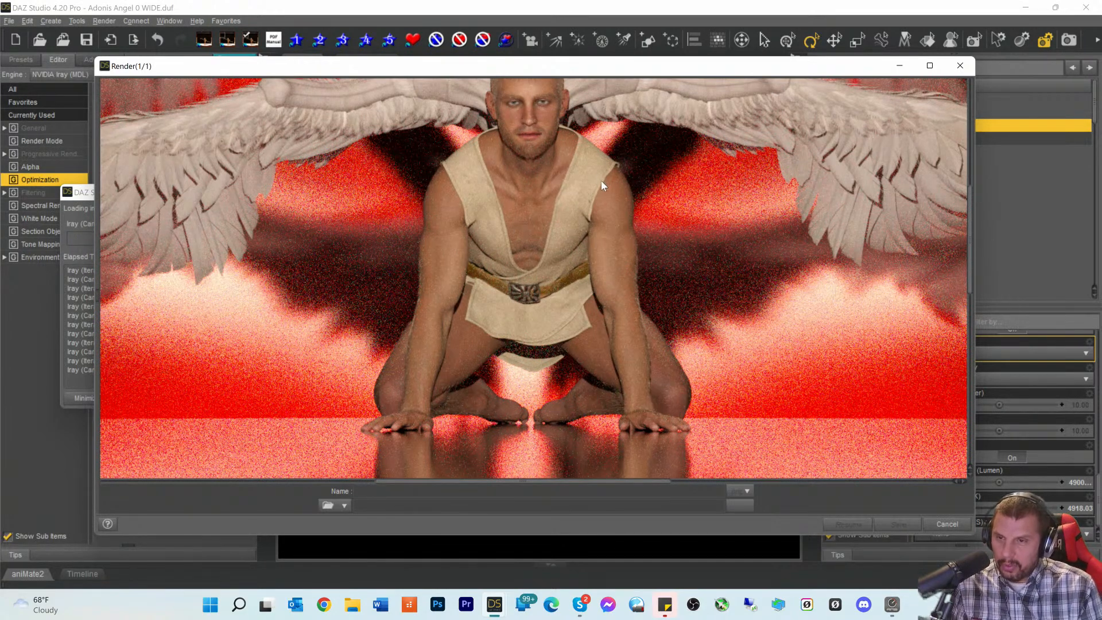
pyautogui.scroll(4, 542, 227)
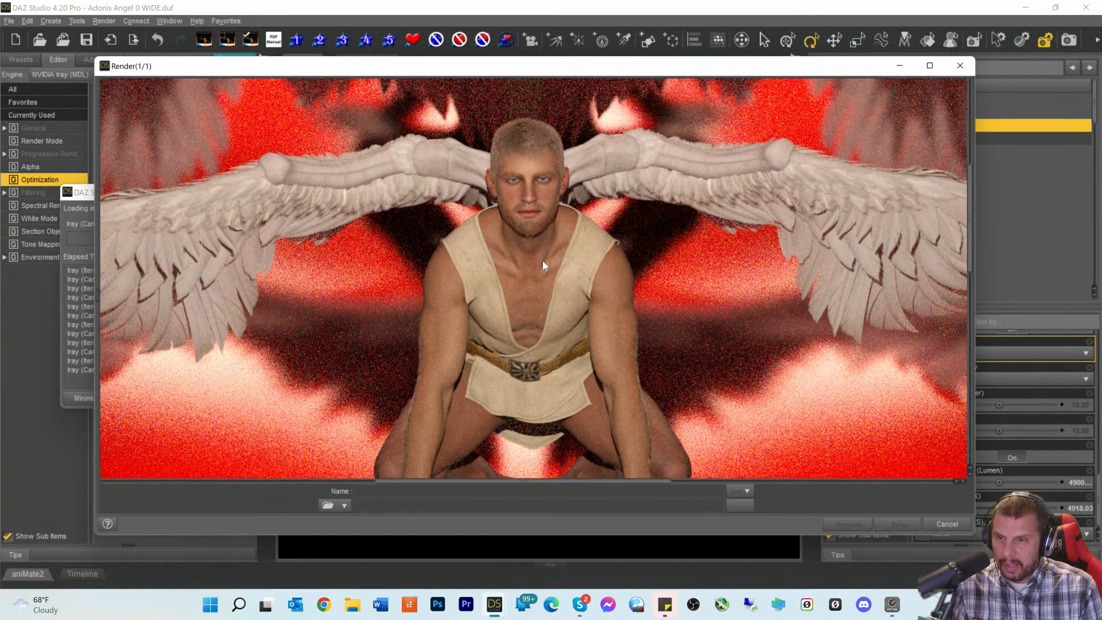
pyautogui.scroll(4, 539, 271)
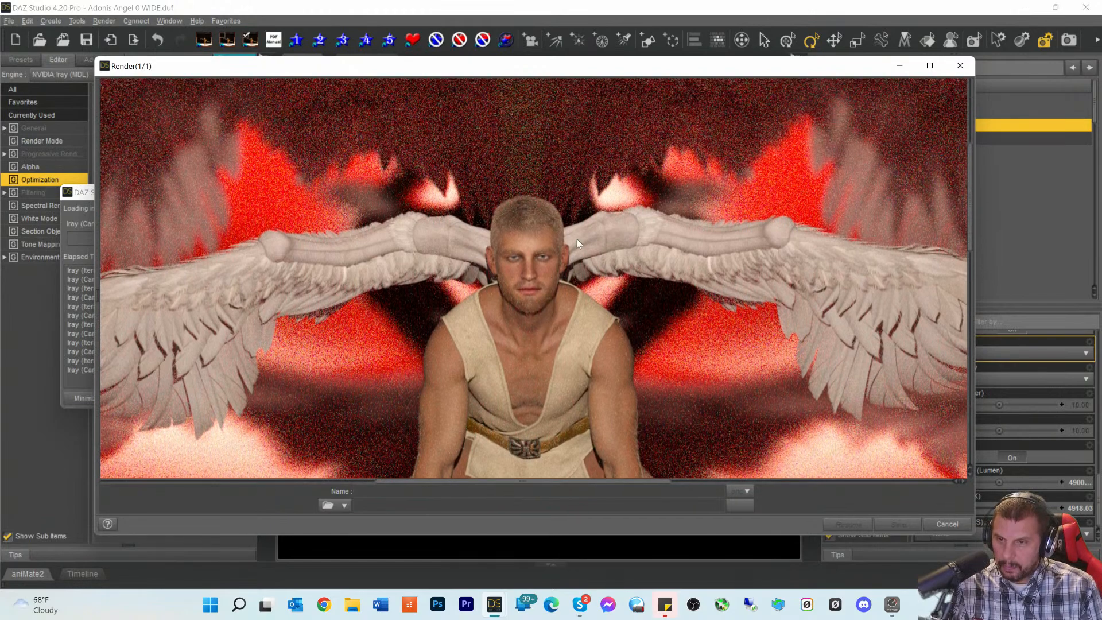
pyautogui.scroll(4, 586, 218)
pyautogui.scroll(-8, 585, 218)
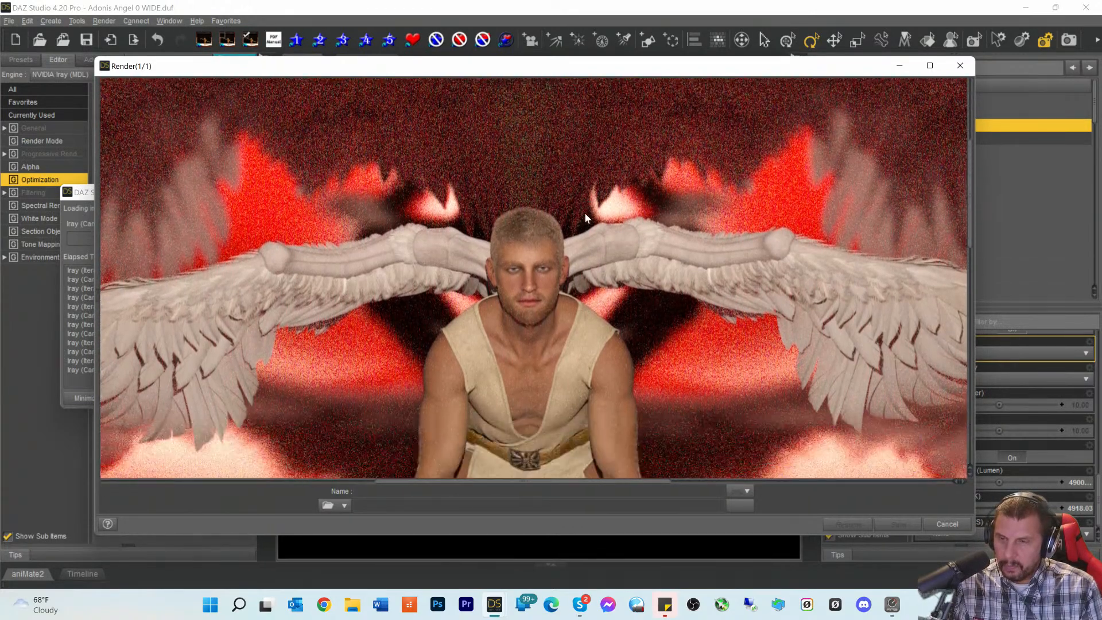
pyautogui.scroll(8, 584, 213)
pyautogui.scroll(-12, 583, 224)
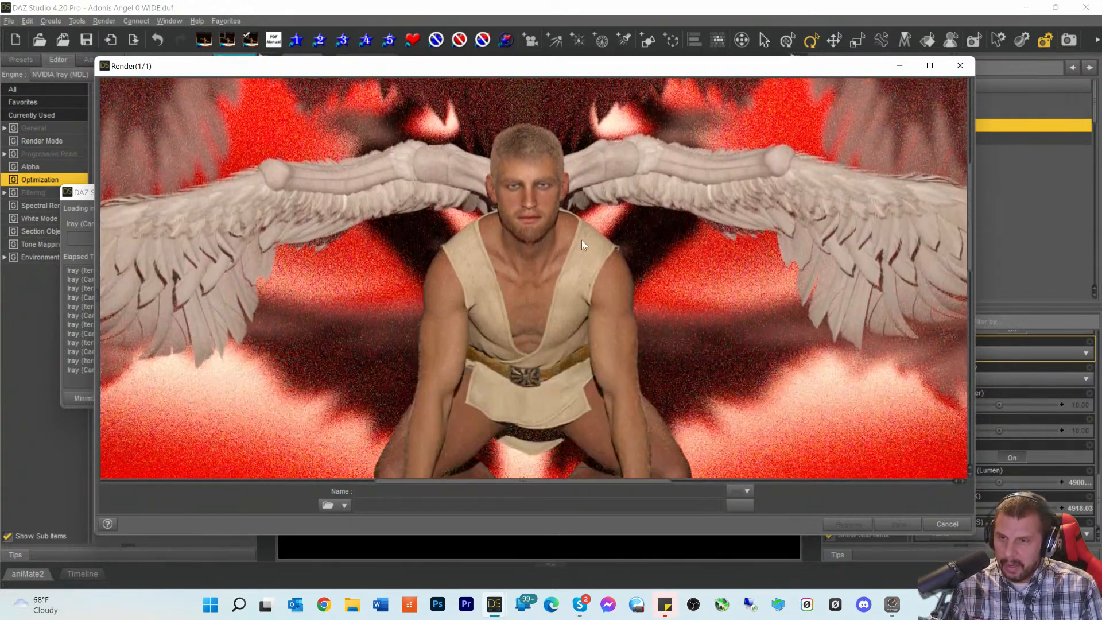
pyautogui.scroll(-1, 544, 251)
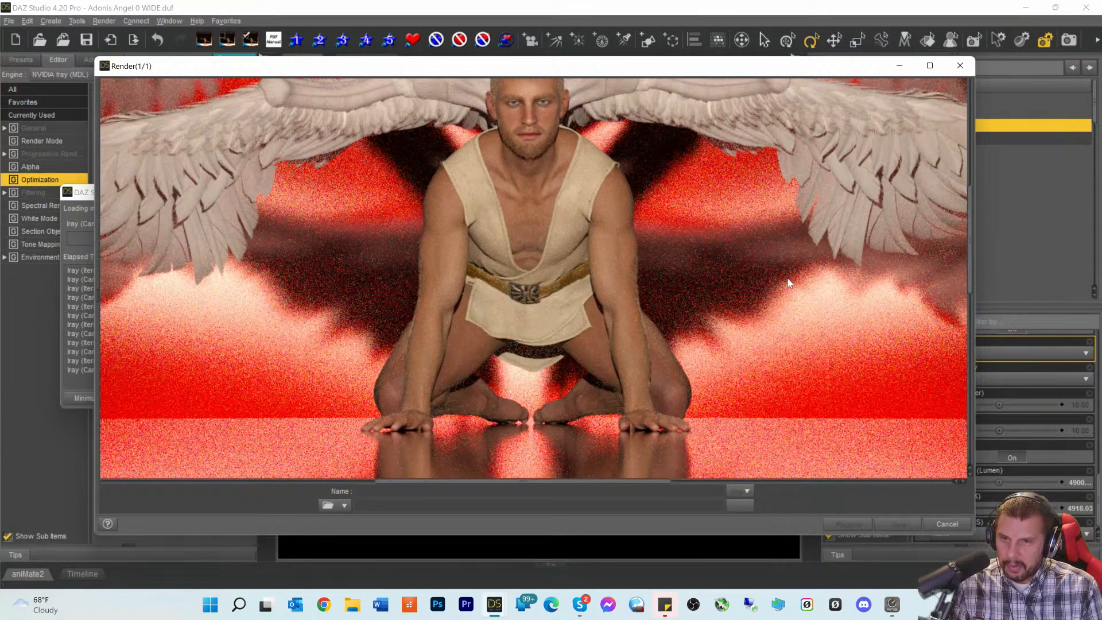
pyautogui.scroll(12, 327, 261)
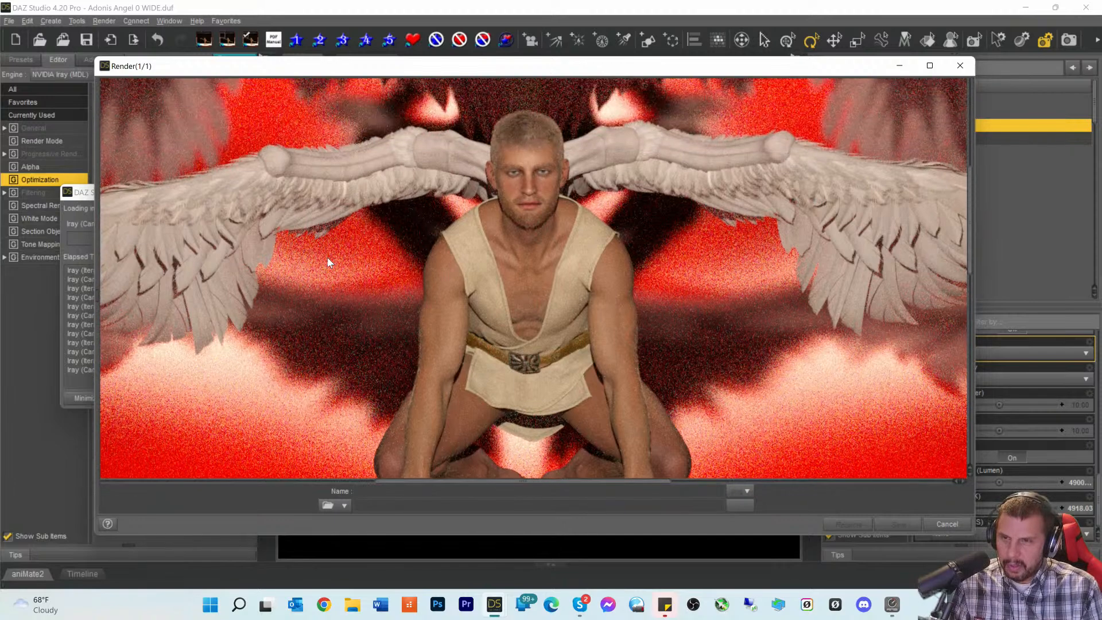
pyautogui.scroll(3, 594, 207)
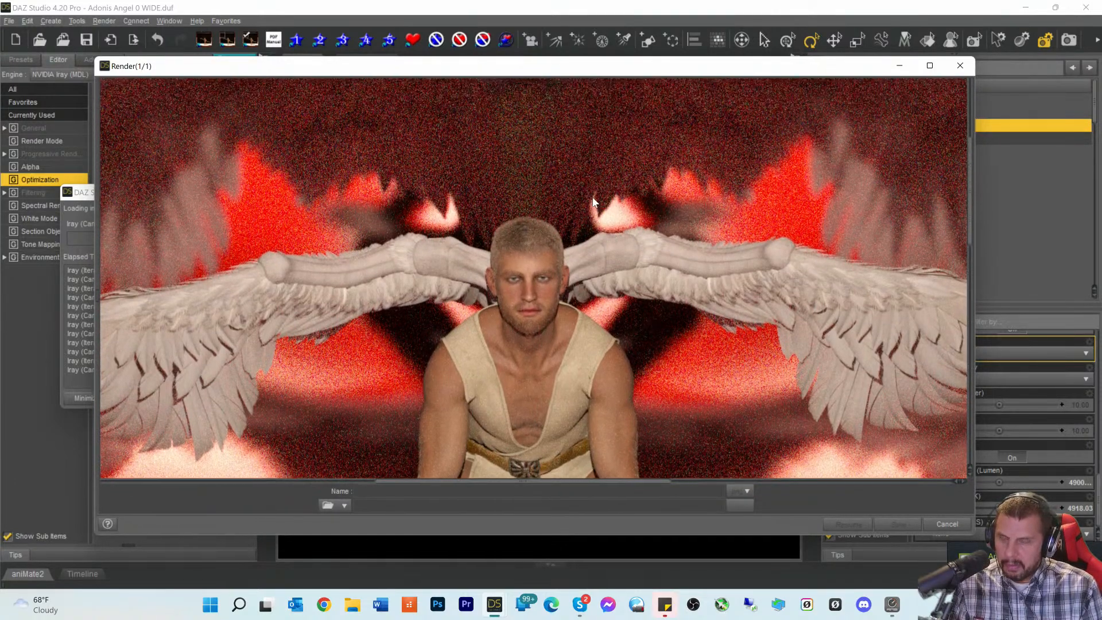
pyautogui.scroll(-7, 592, 197)
pyautogui.scroll(6, 592, 198)
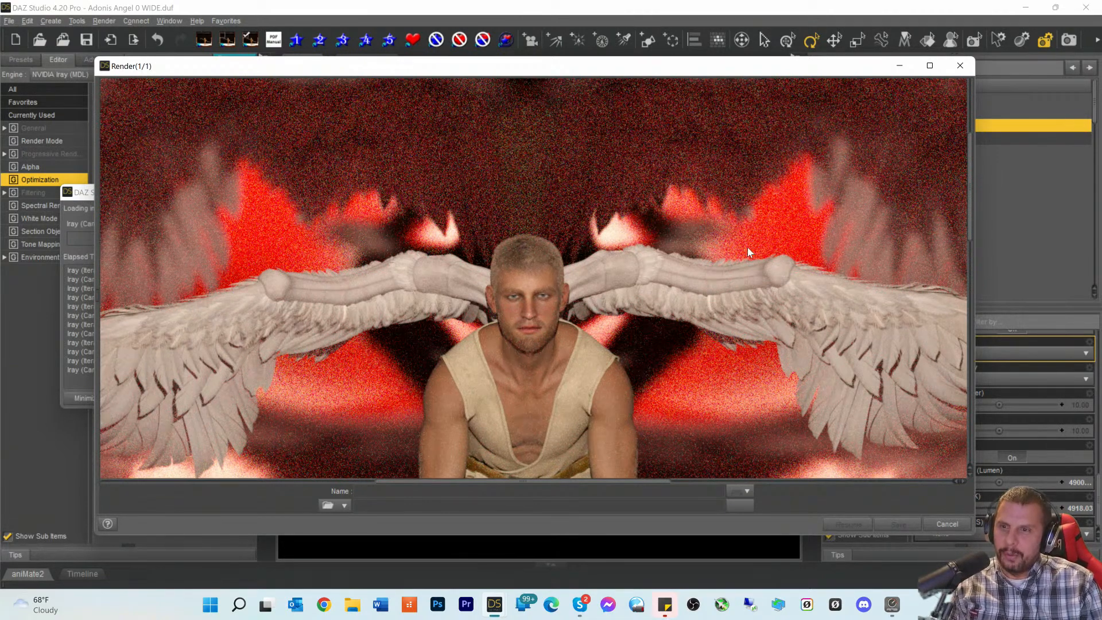
pyautogui.scroll(-5, 745, 252)
pyautogui.scroll(7, 745, 257)
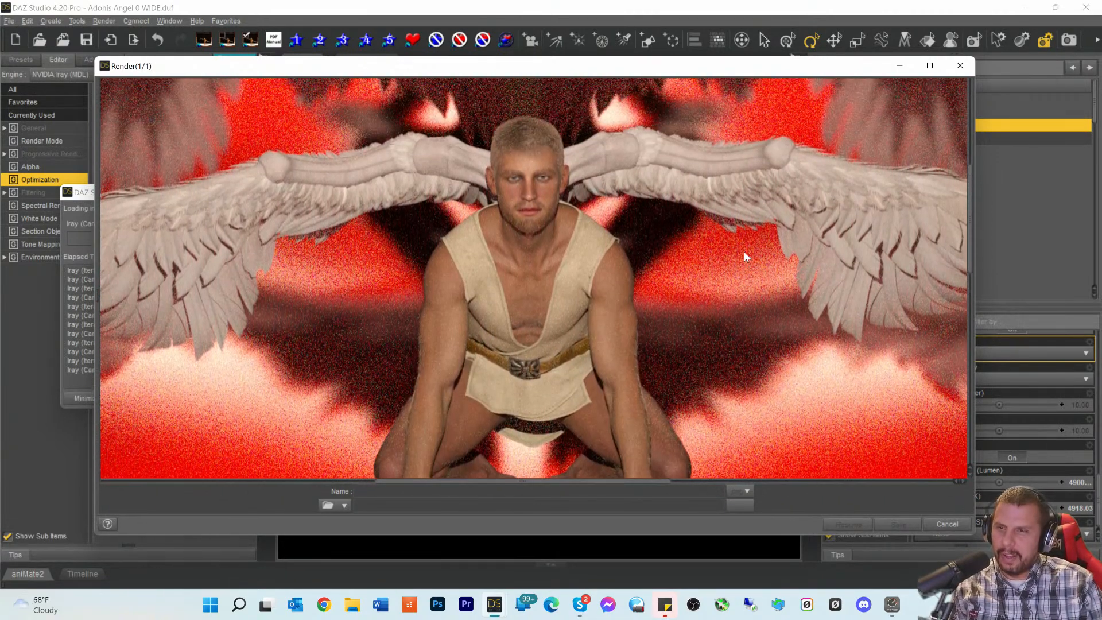
pyautogui.scroll(5, 700, 239)
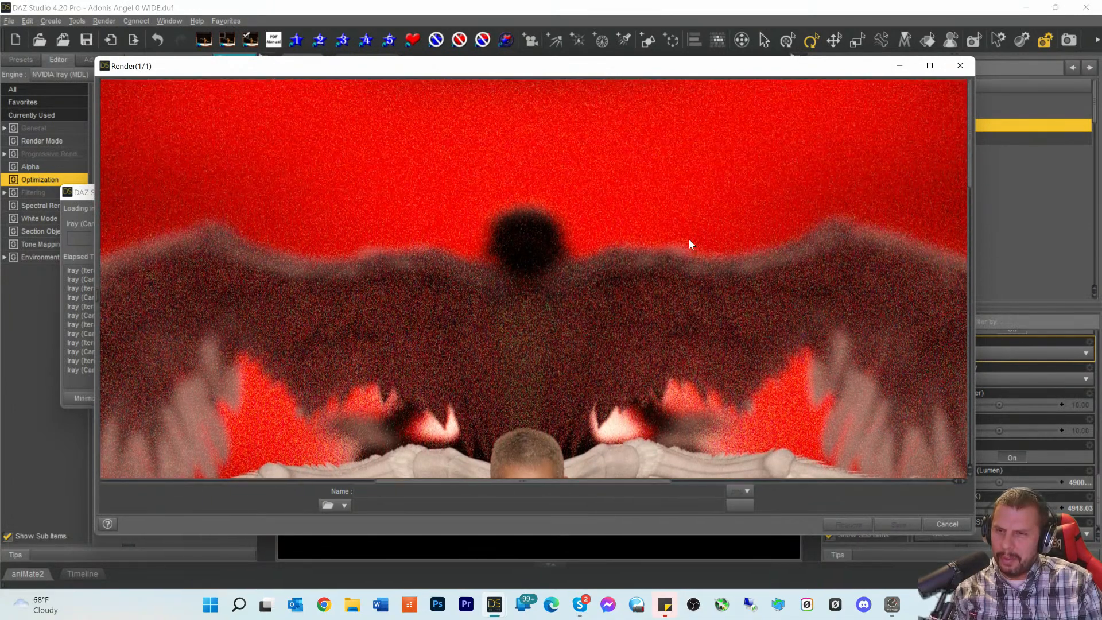
pyautogui.scroll(-6, 690, 244)
pyautogui.scroll(-3, 689, 243)
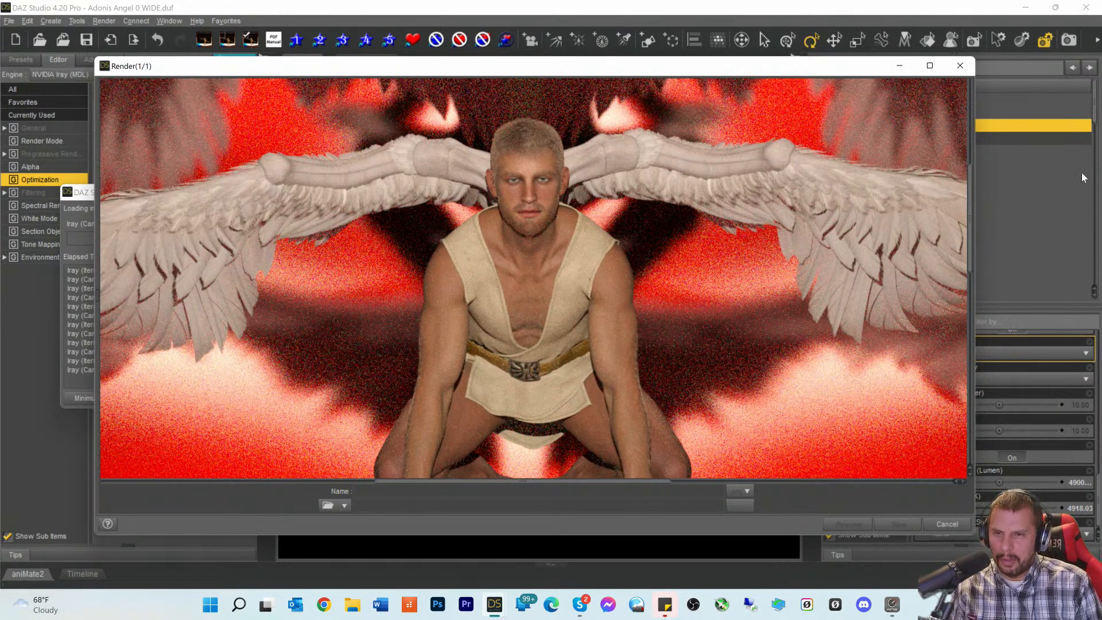
pyautogui.scroll(-1, 673, 332)
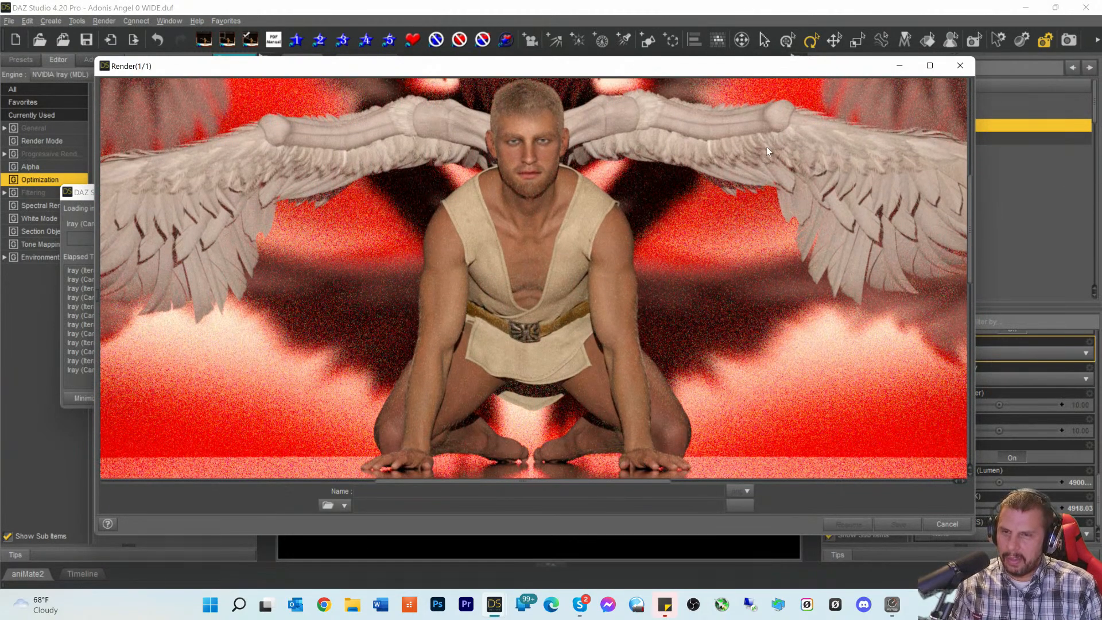
pyautogui.scroll(-1, 766, 263)
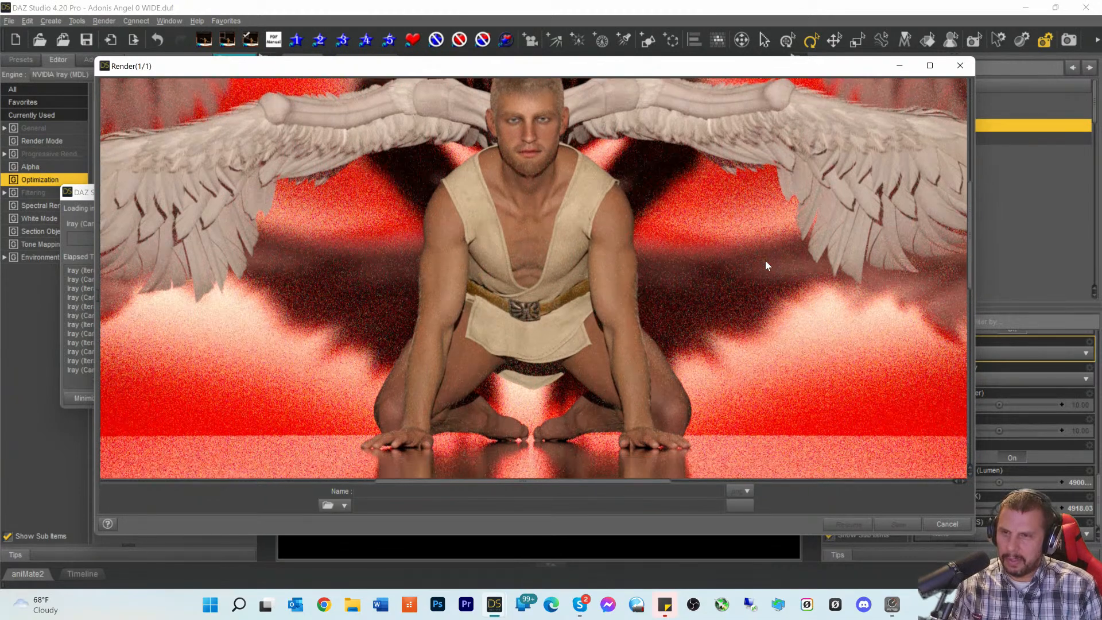
pyautogui.scroll(1, 766, 263)
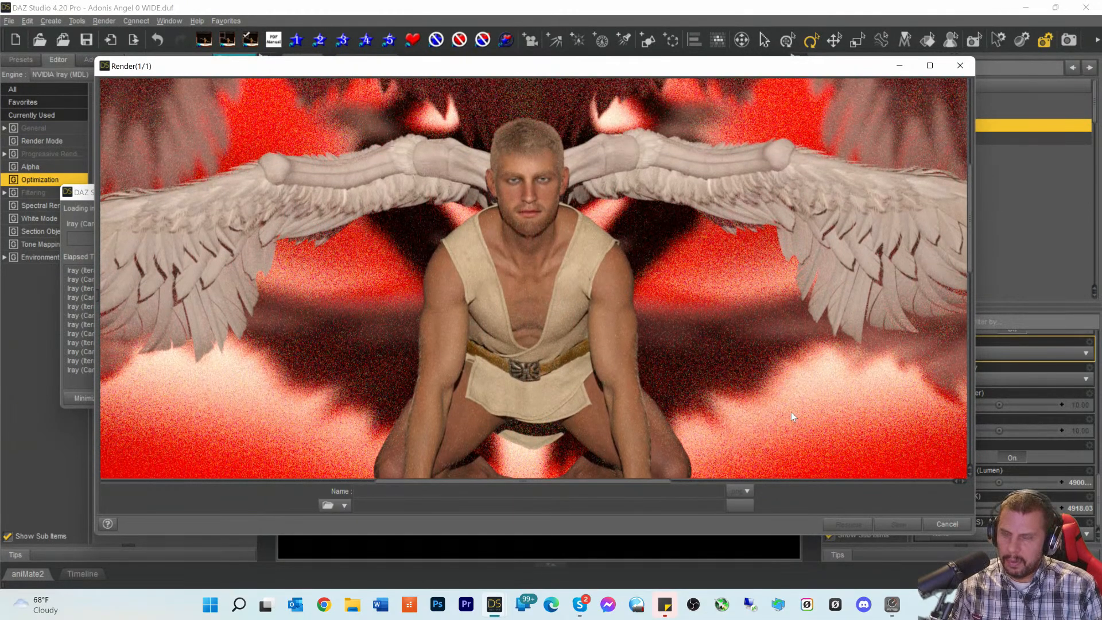
pyautogui.scroll(-2, 791, 413)
pyautogui.scroll(-2, 783, 398)
pyautogui.scroll(2, 774, 377)
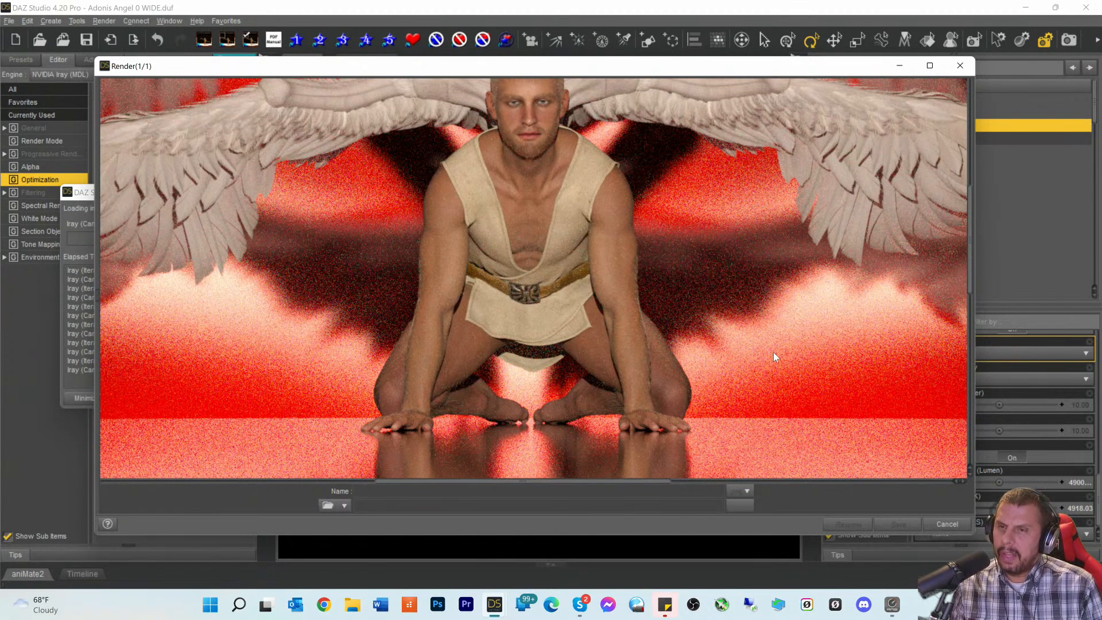
pyautogui.scroll(5, 707, 322)
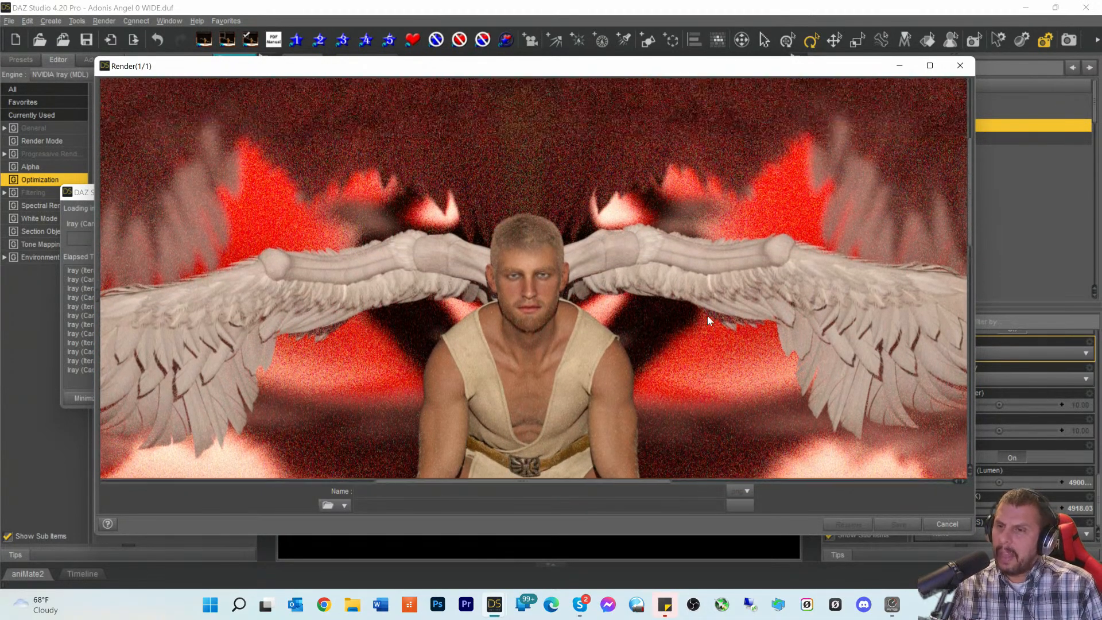
pyautogui.scroll(3, 707, 322)
pyautogui.scroll(-1, 673, 307)
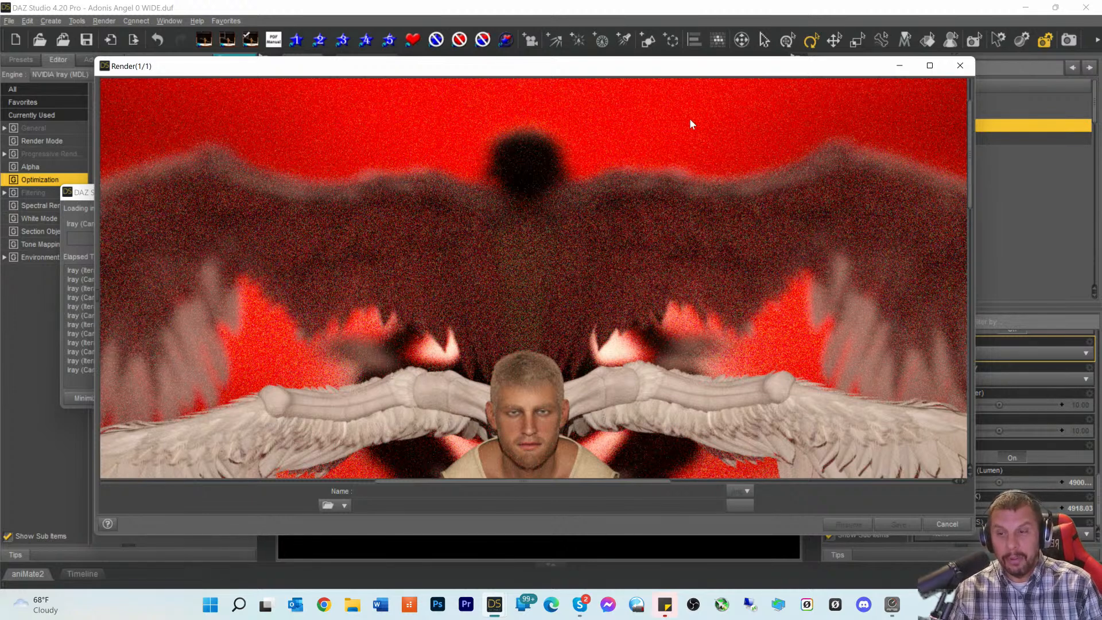
pyautogui.scroll(-1, 705, 156)
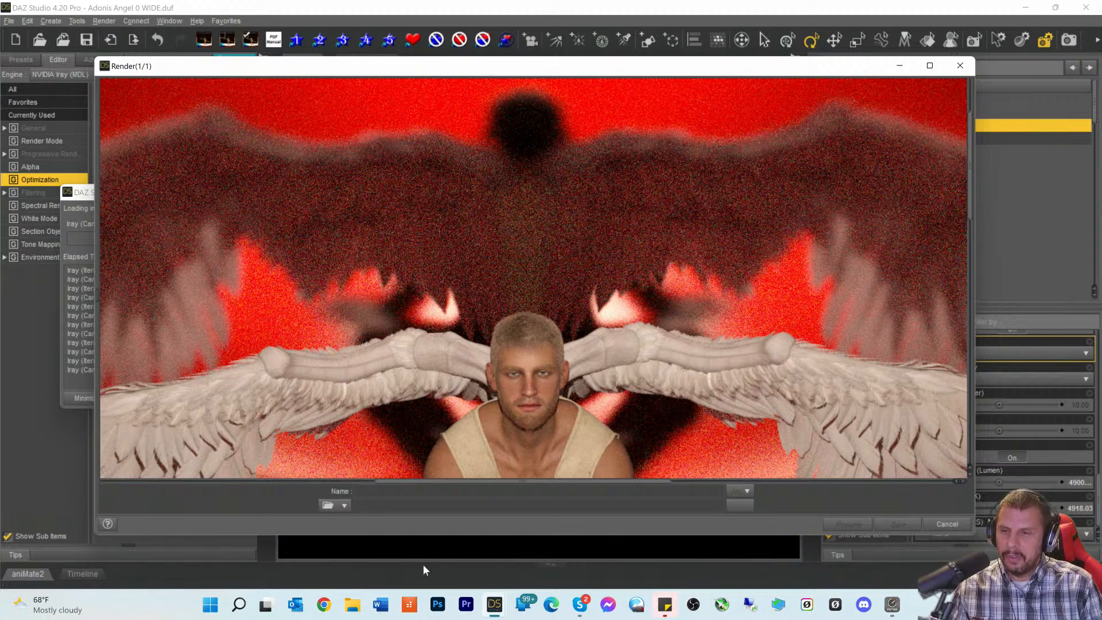
pyautogui.scroll(-5, 586, 420)
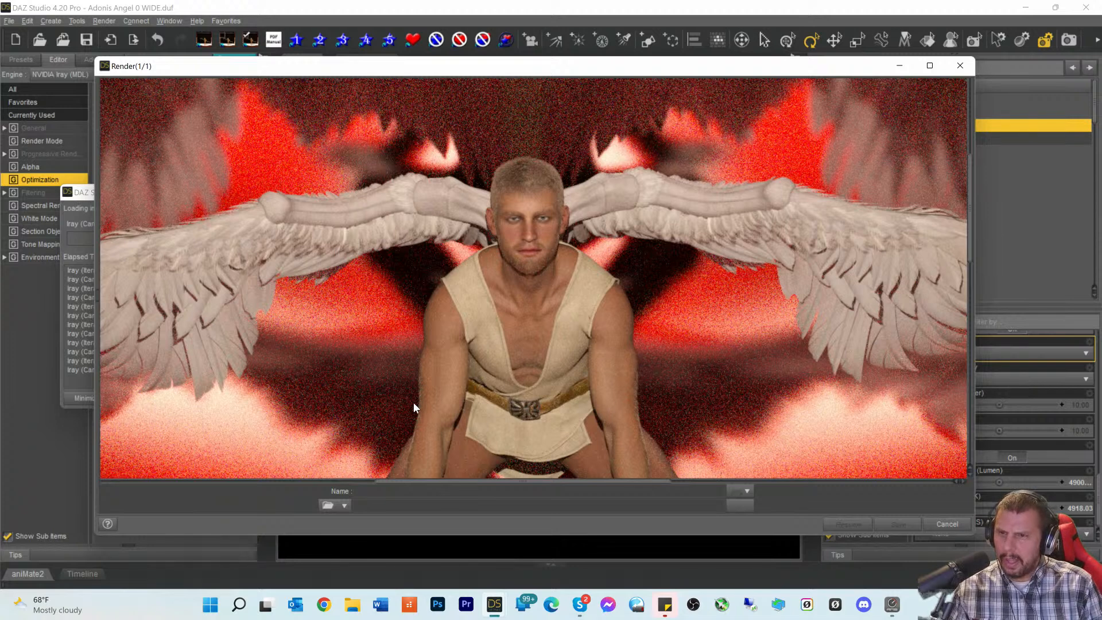
pyautogui.scroll(-2, 433, 318)
pyautogui.scroll(2, 433, 318)
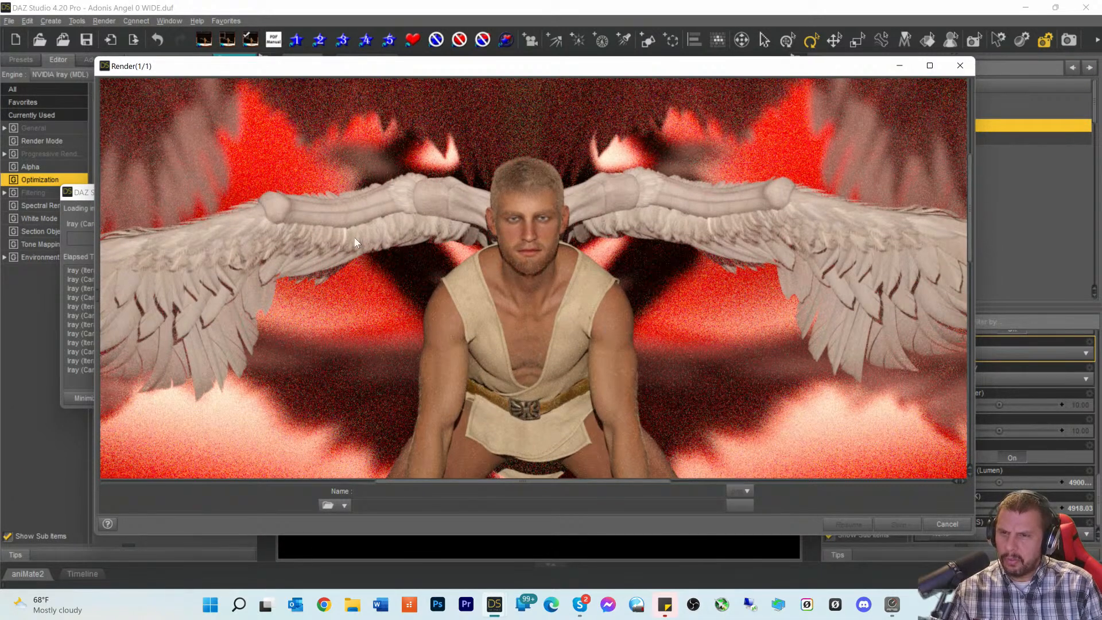
pyautogui.scroll(-4, 323, 287)
pyautogui.scroll(4, 323, 285)
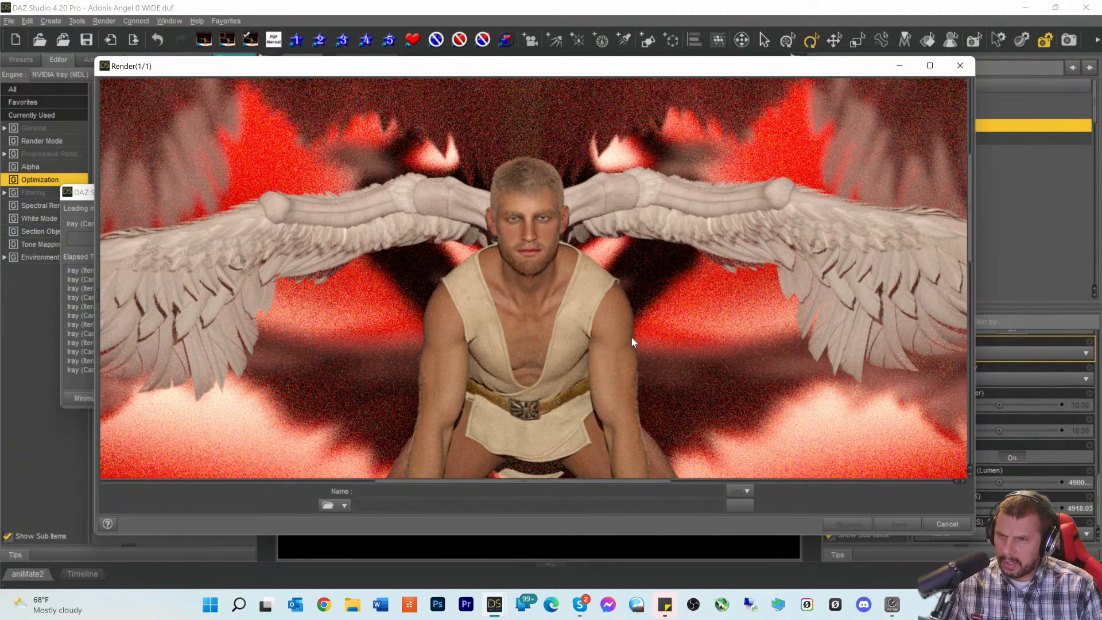
pyautogui.scroll(-1, 658, 338)
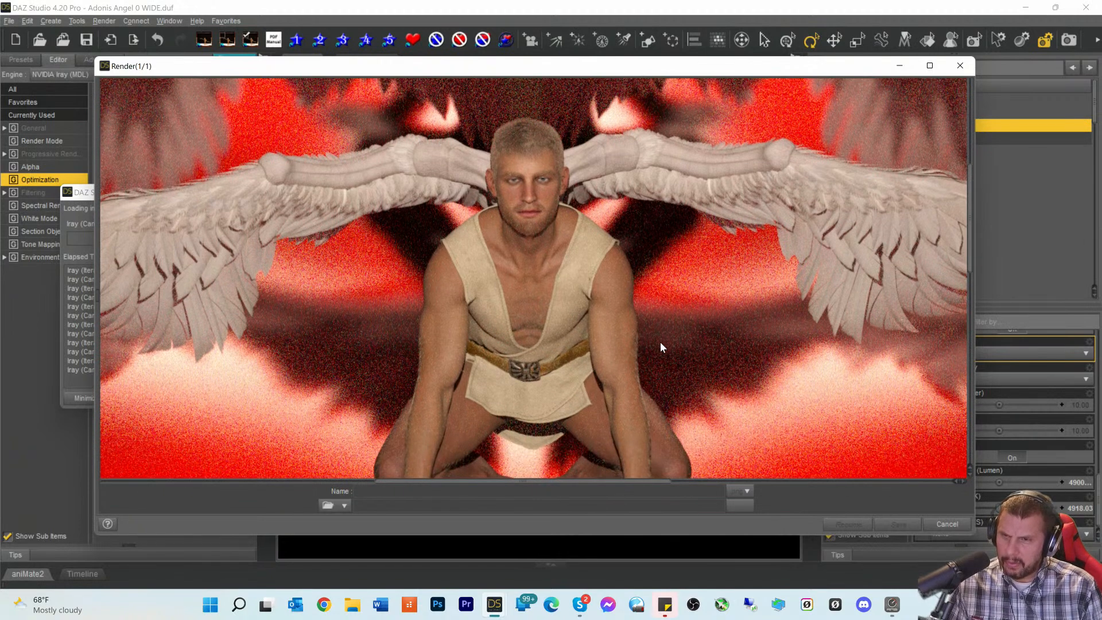
pyautogui.scroll(2, 615, 288)
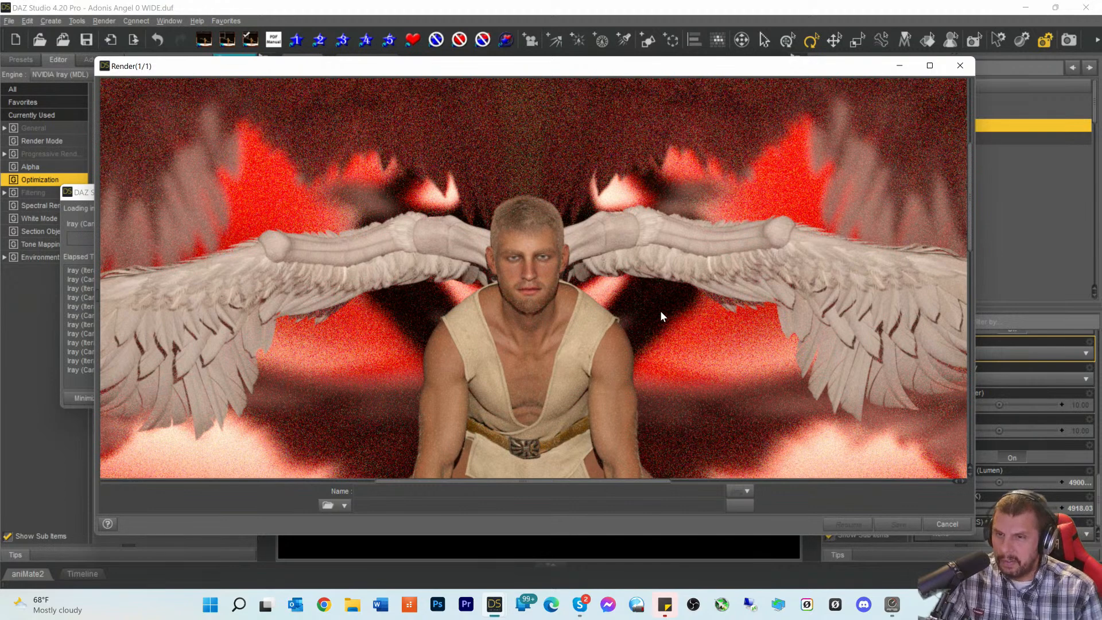
pyautogui.scroll(-4, 712, 212)
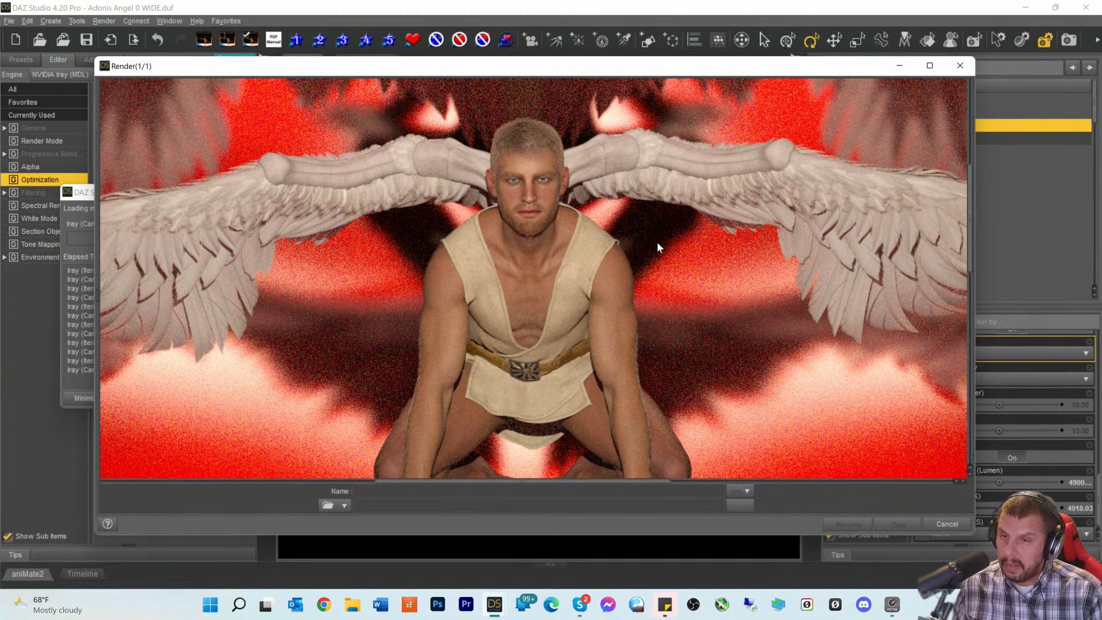
pyautogui.scroll(-2, 657, 242)
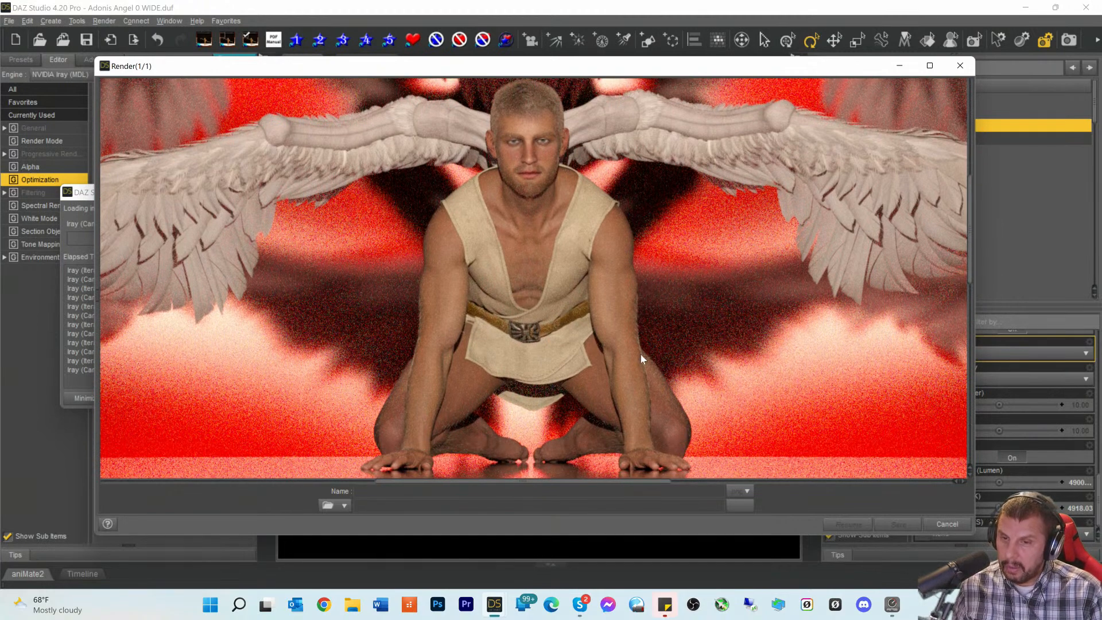
pyautogui.scroll(5, 634, 308)
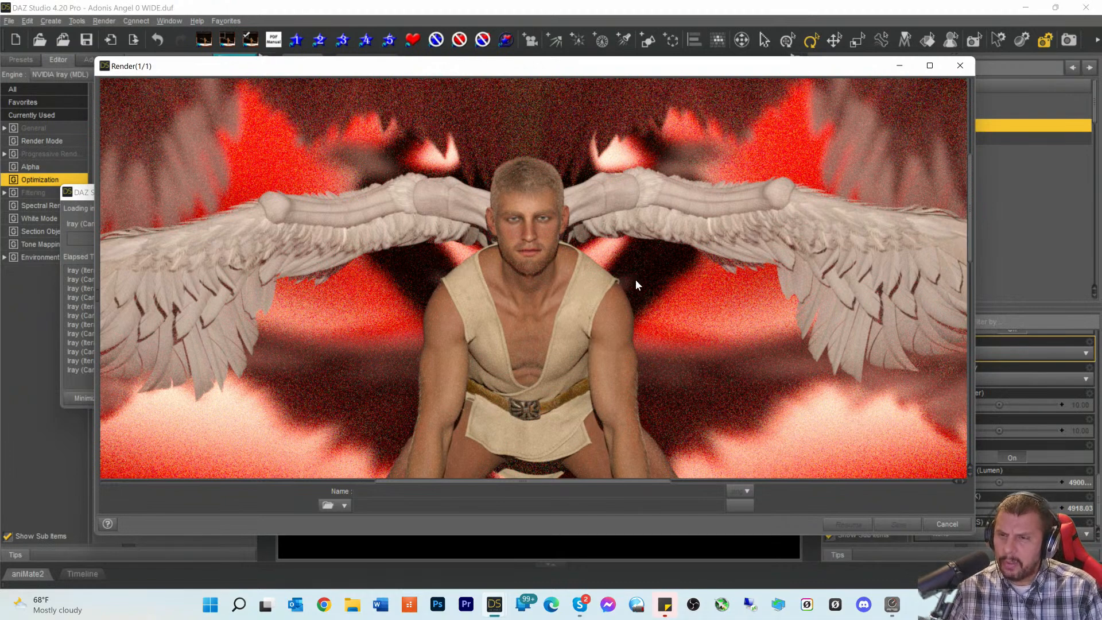
pyautogui.scroll(-3, 635, 284)
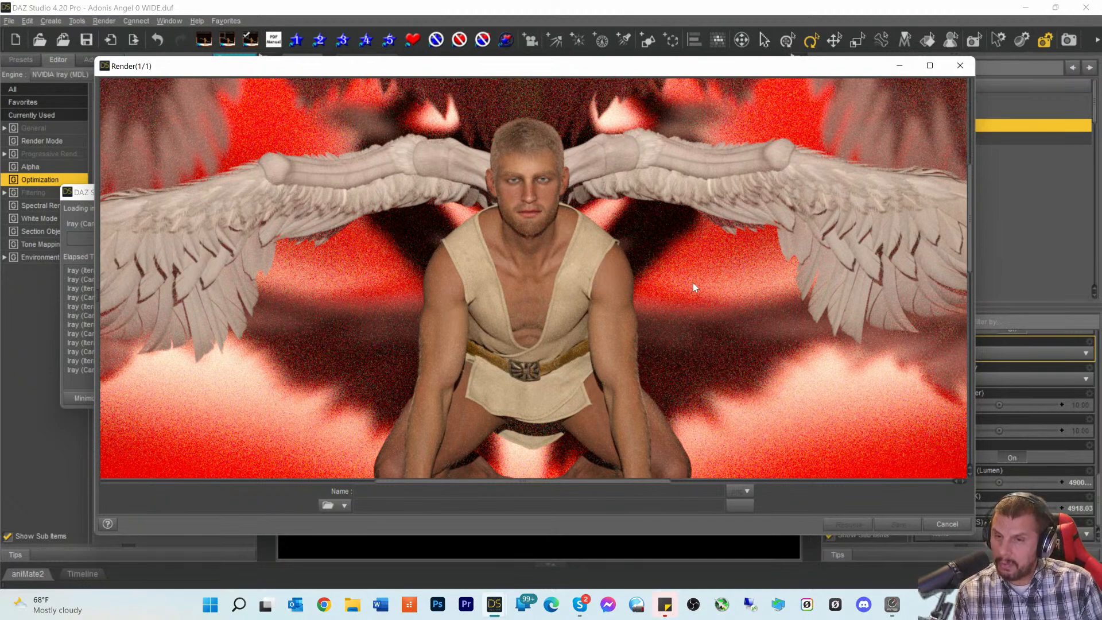
pyautogui.scroll(-5, 698, 299)
pyautogui.scroll(3, 718, 313)
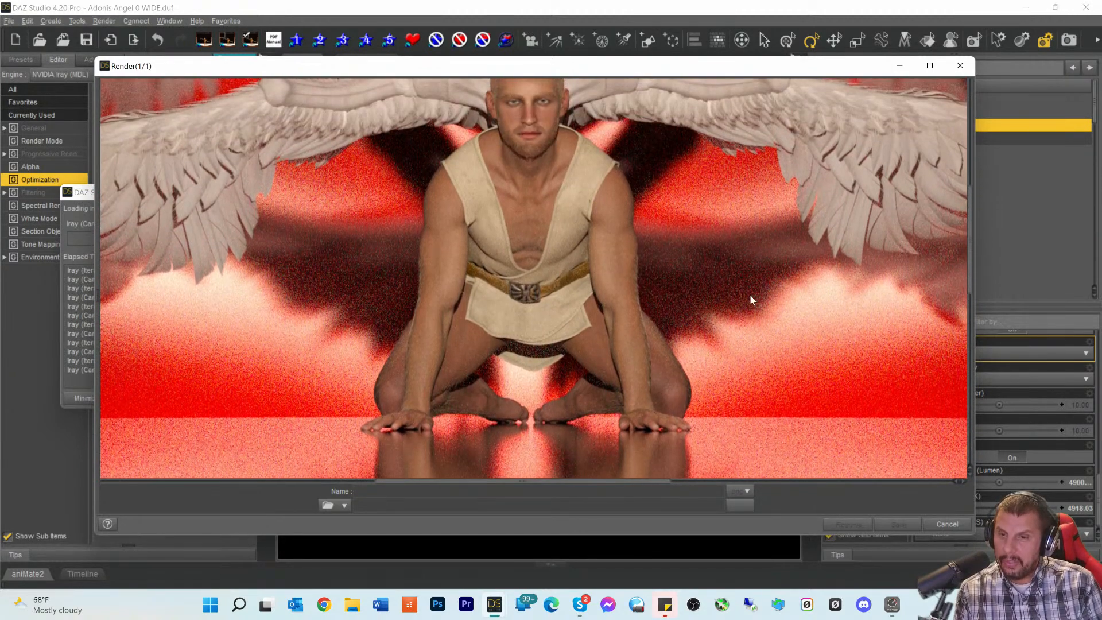
pyautogui.scroll(2, 409, 195)
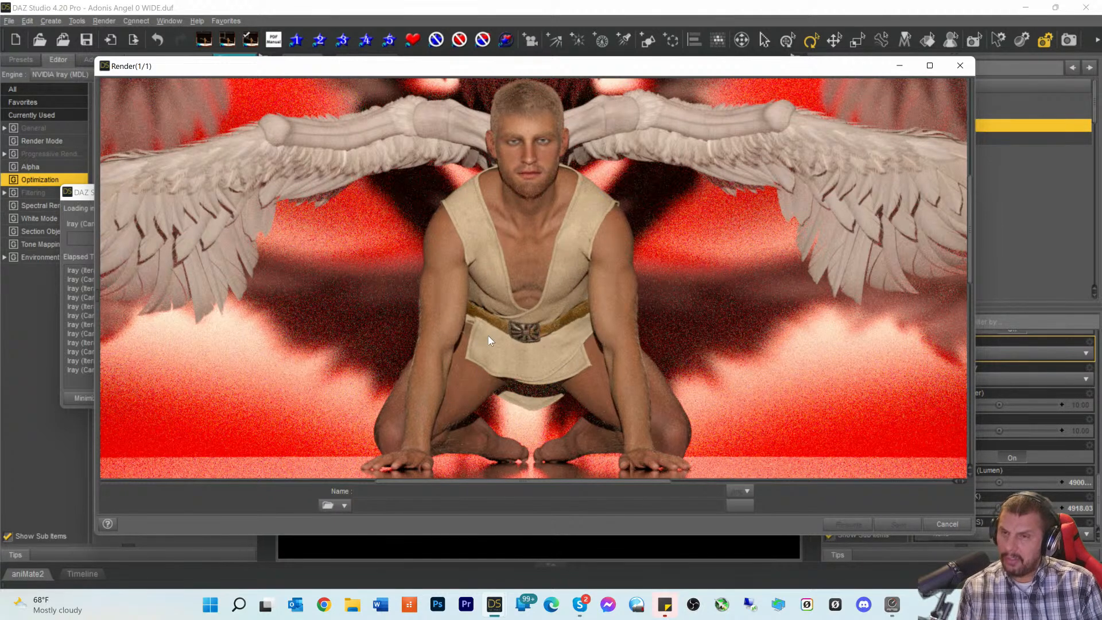
pyautogui.scroll(3, 488, 328)
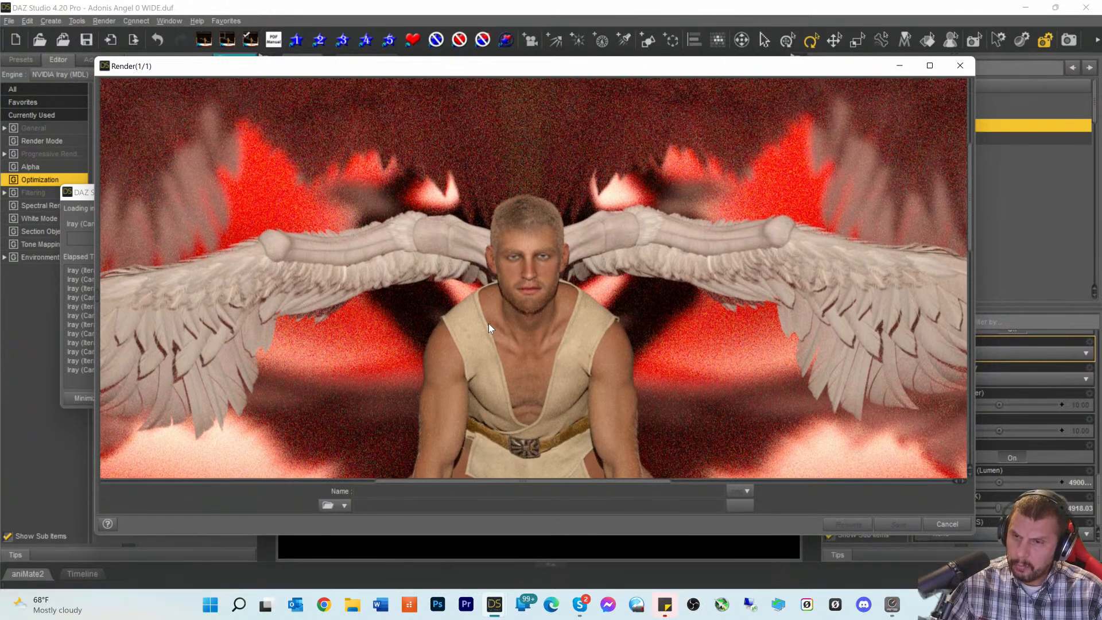
pyautogui.scroll(1, 488, 325)
pyautogui.scroll(-3, 676, 320)
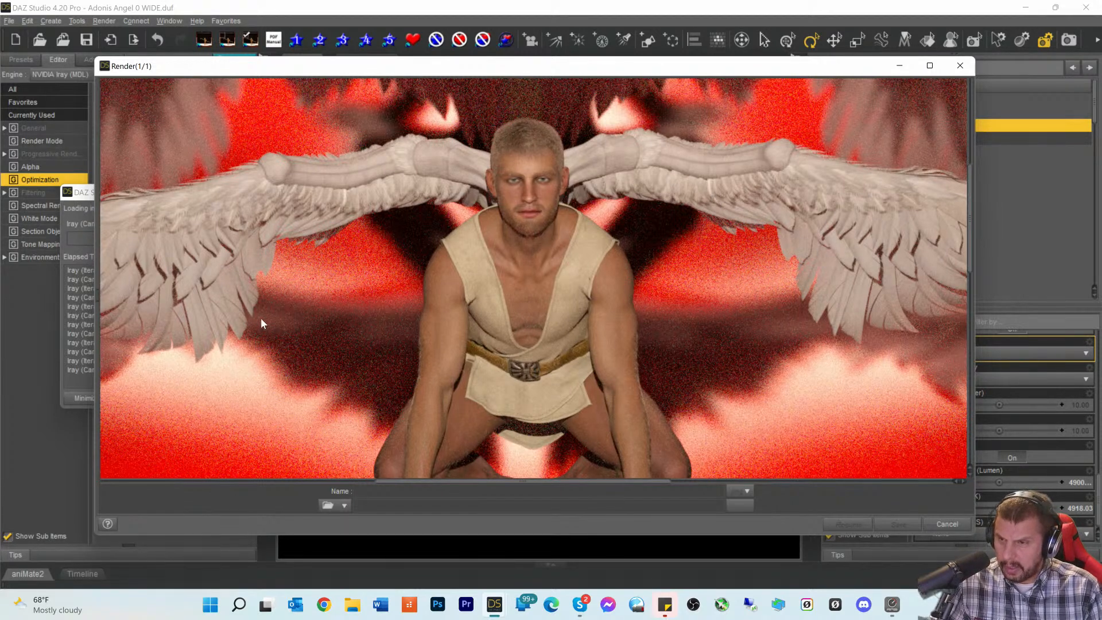
pyautogui.scroll(-2, 268, 326)
pyautogui.scroll(2, 269, 326)
pyautogui.moveTo(432, 483); pyautogui.dragTo(458, 485)
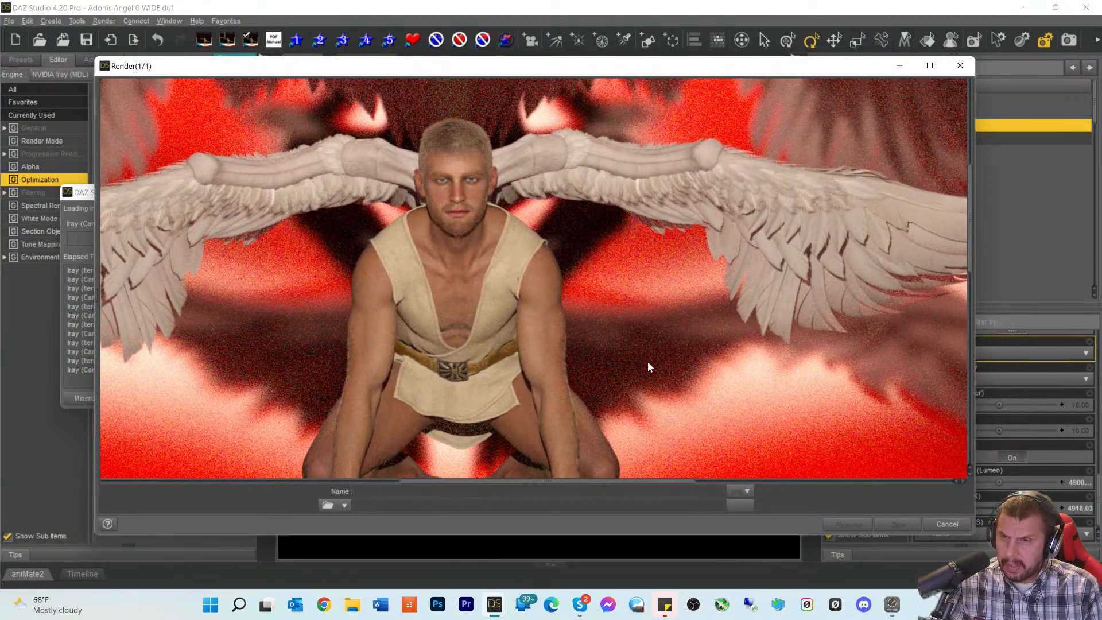
pyautogui.scroll(-2, 645, 319)
pyautogui.scroll(2, 656, 323)
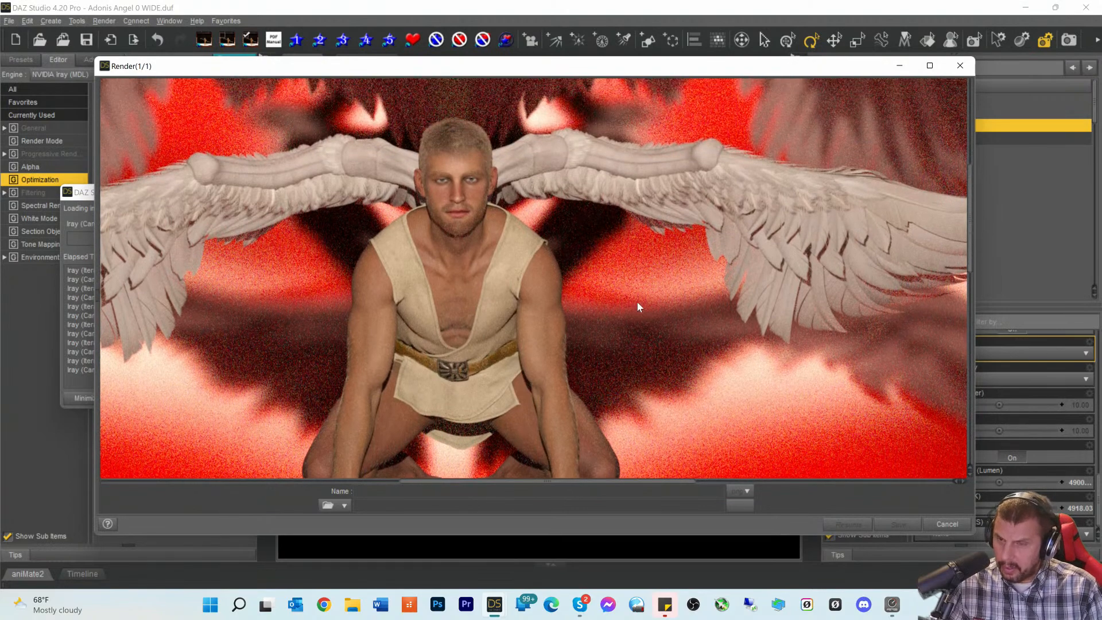
pyautogui.scroll(3, 621, 297)
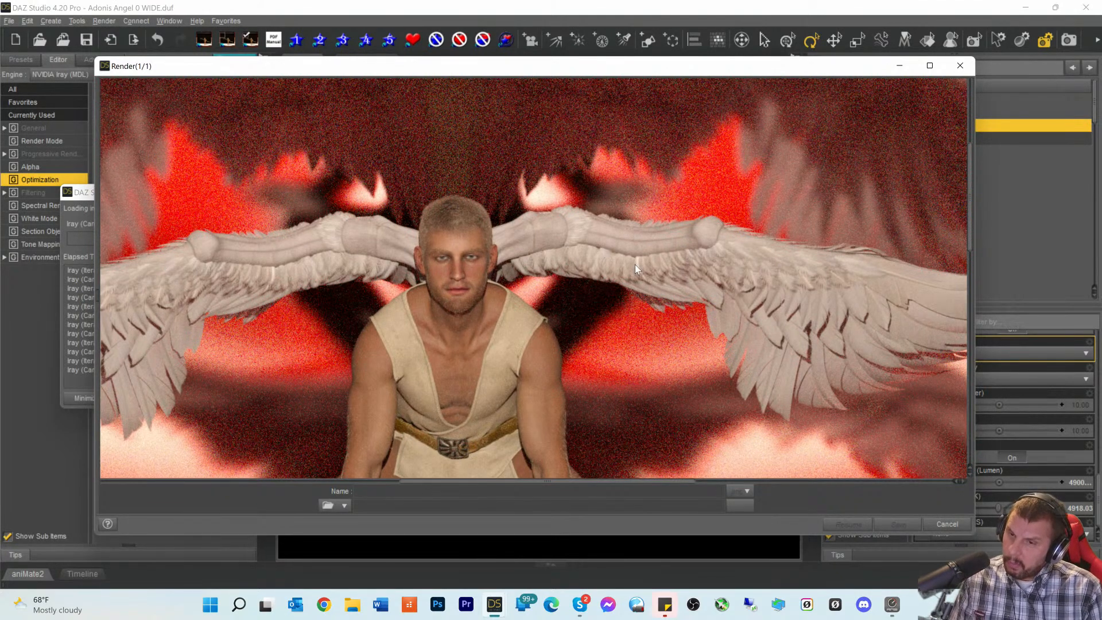
pyautogui.scroll(-2, 635, 271)
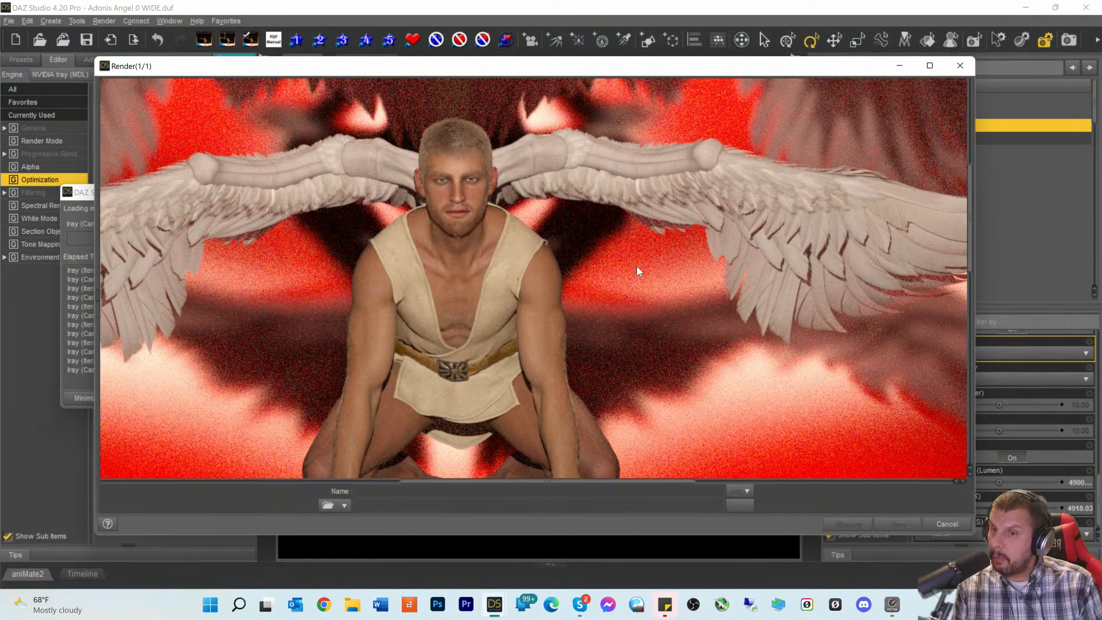
pyautogui.scroll(2, 636, 266)
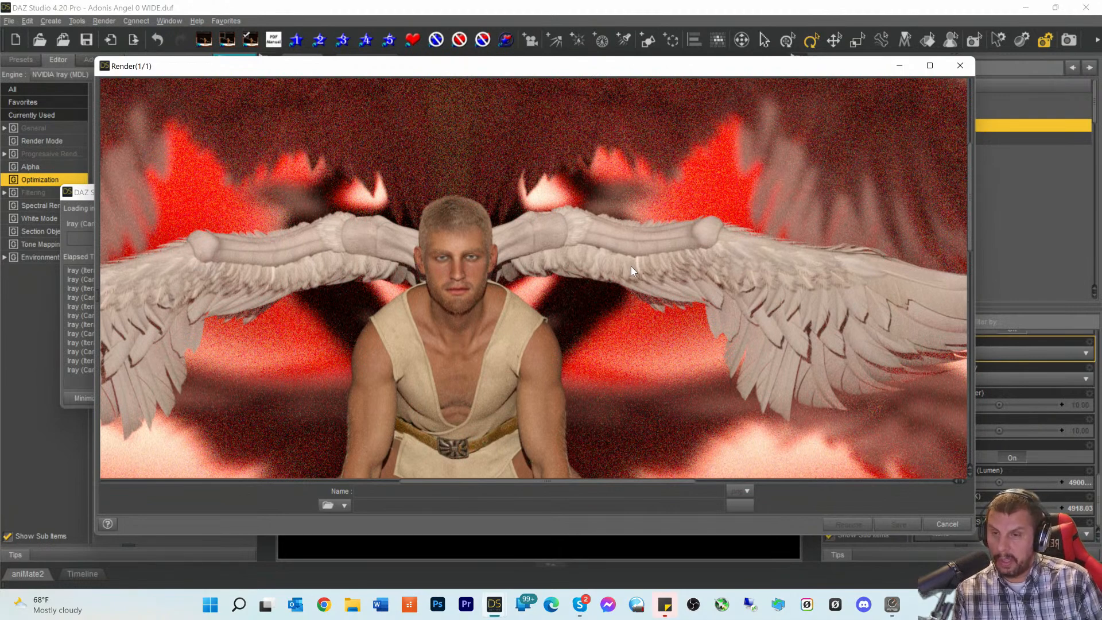
pyautogui.scroll(-3, 609, 284)
pyautogui.scroll(-1, 608, 284)
pyautogui.scroll(2, 611, 284)
pyautogui.scroll(-2, 611, 284)
pyautogui.scroll(1, 611, 283)
pyautogui.scroll(4, 611, 284)
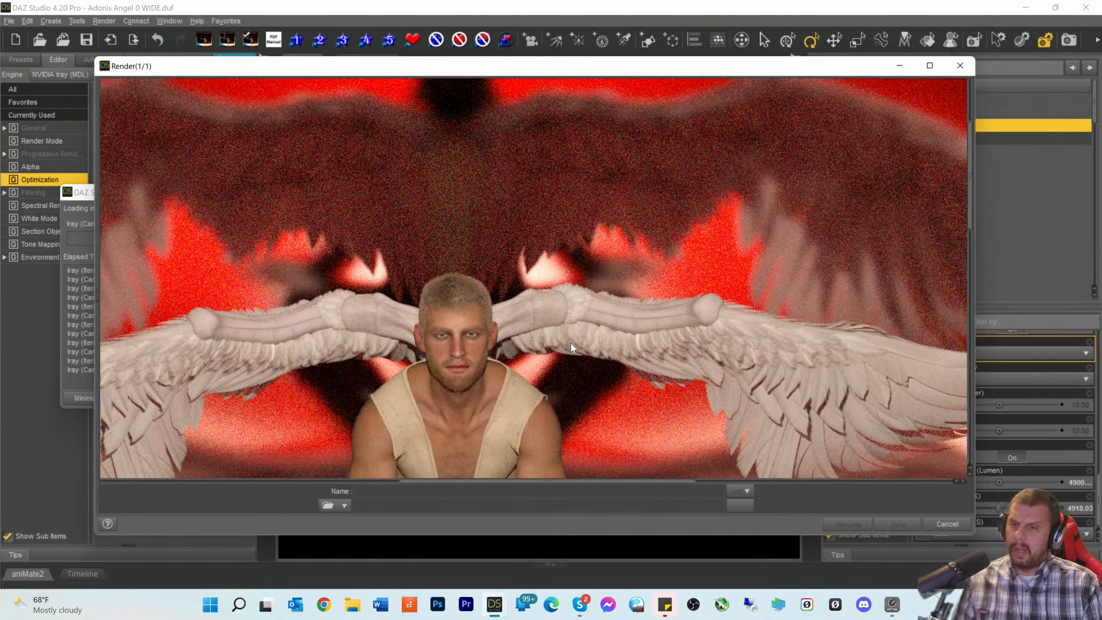
pyautogui.scroll(-3, 571, 323)
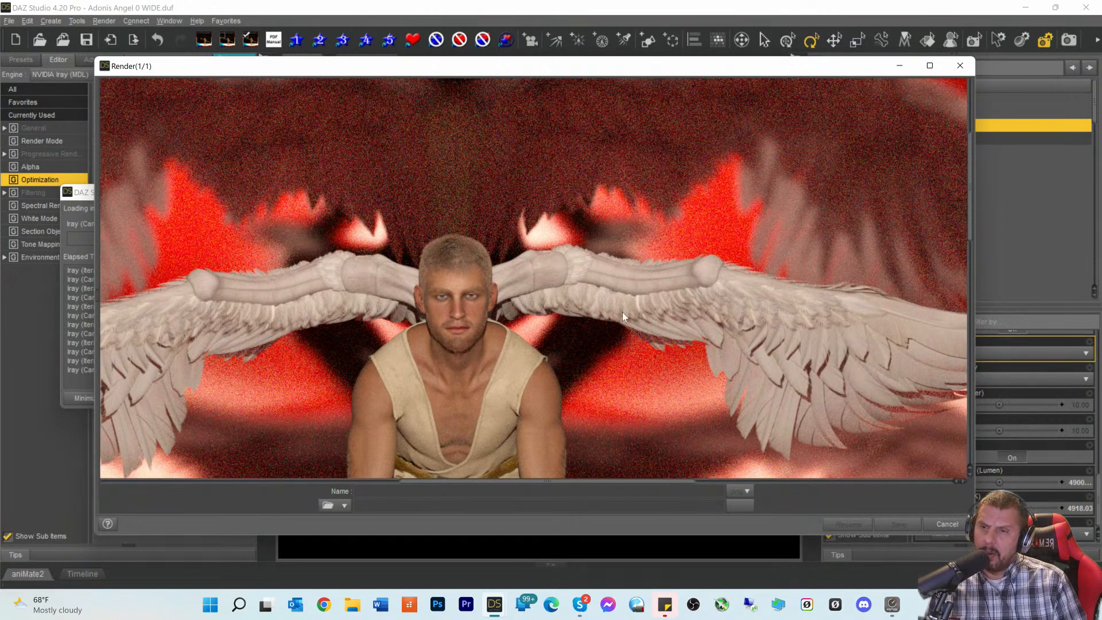
pyautogui.scroll(-2, 625, 304)
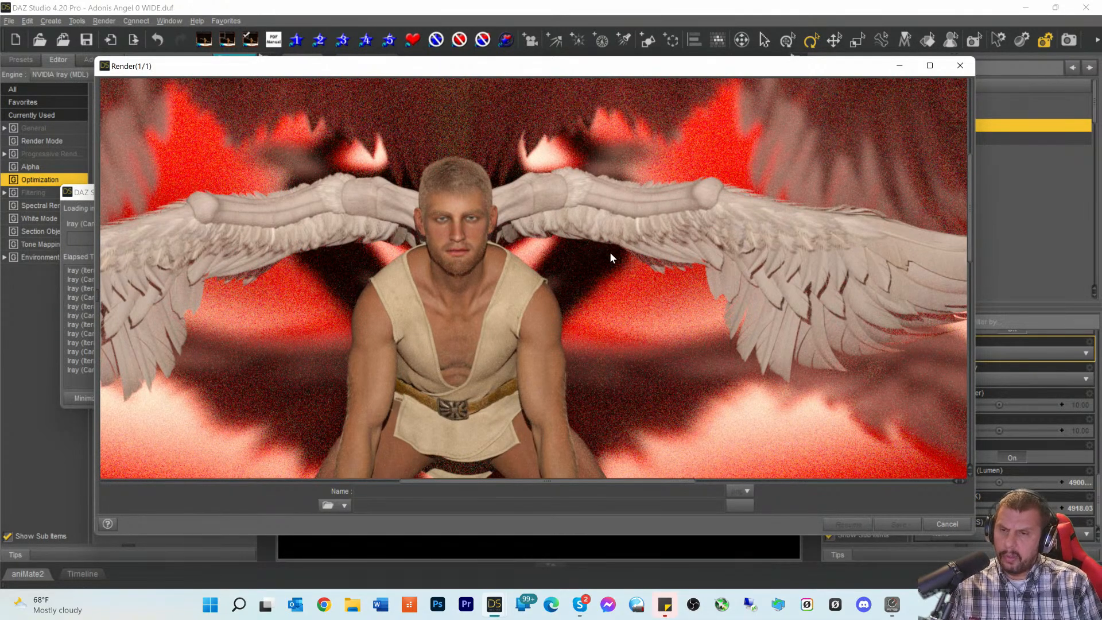
pyautogui.scroll(4, 608, 256)
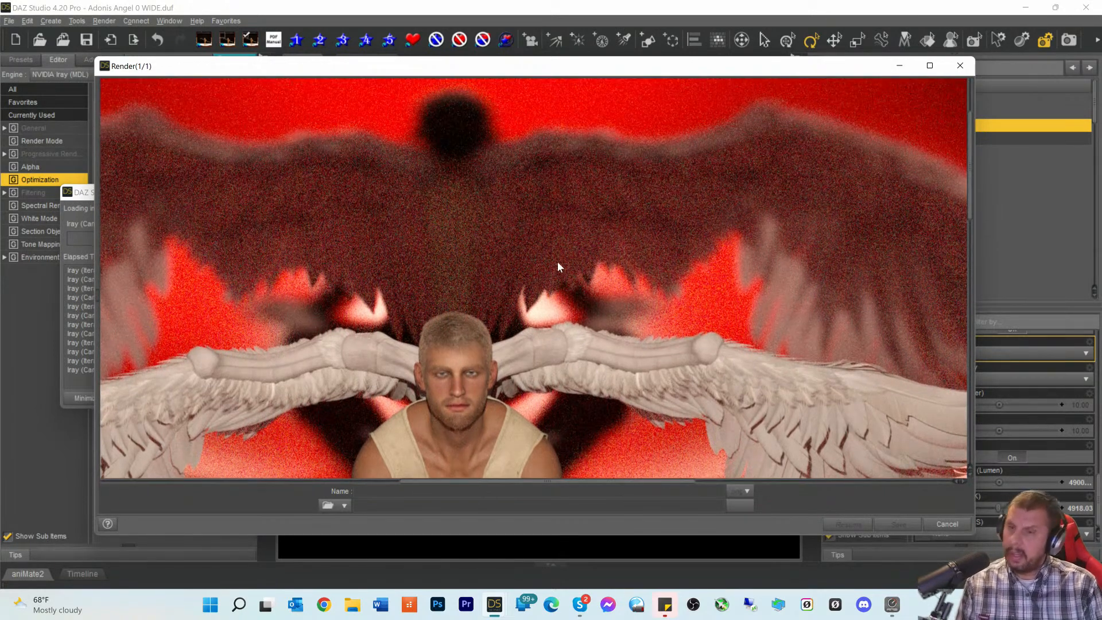
pyautogui.scroll(-3, 567, 250)
pyautogui.scroll(-2, 569, 253)
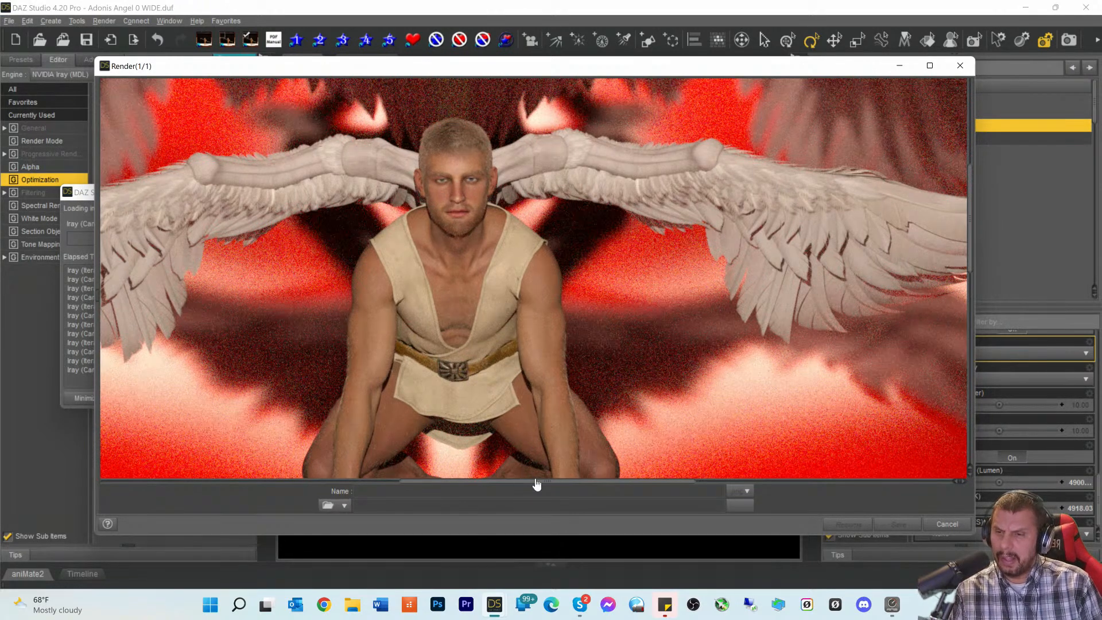
pyautogui.moveTo(537, 485); pyautogui.dragTo(522, 484)
pyautogui.scroll(-4, 651, 404)
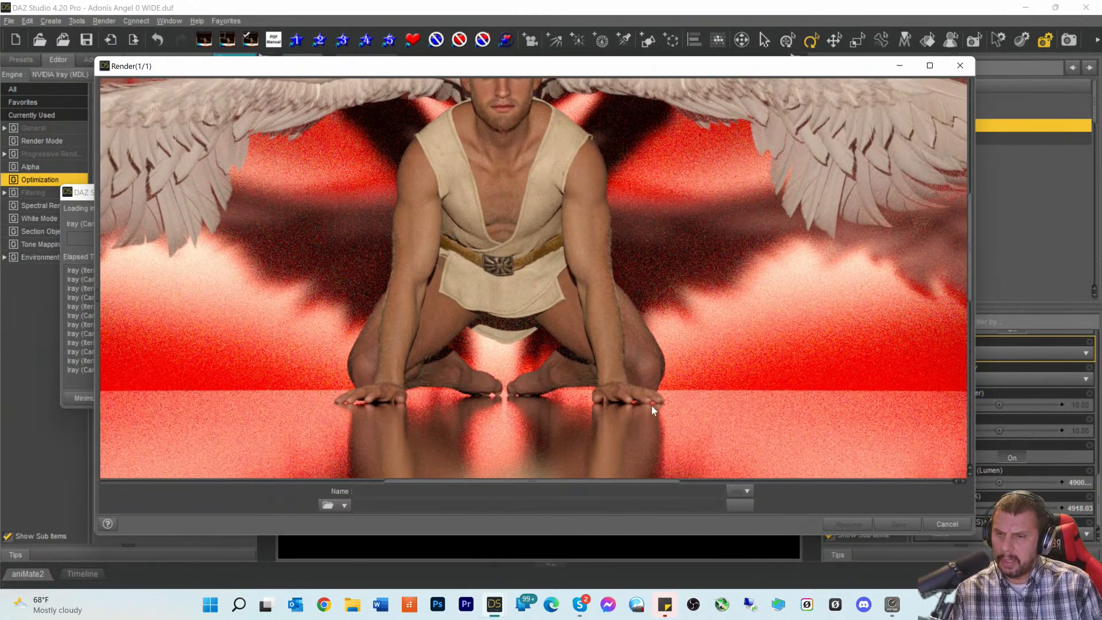
pyautogui.scroll(7, 651, 403)
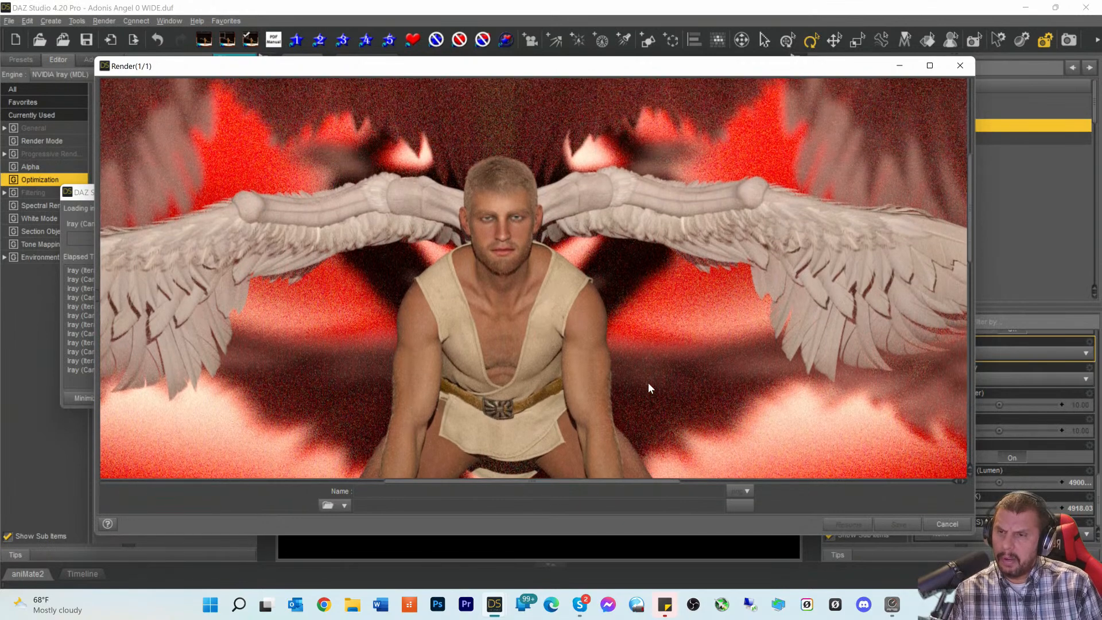
pyautogui.scroll(6, 642, 376)
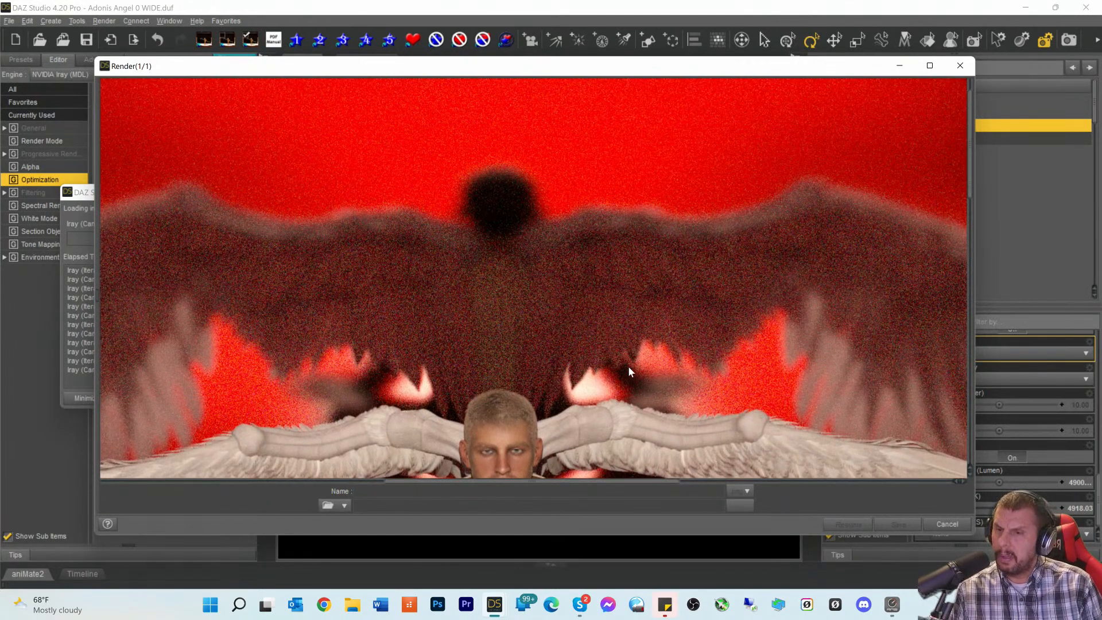
pyautogui.scroll(-6, 626, 371)
pyautogui.scroll(-6, 629, 349)
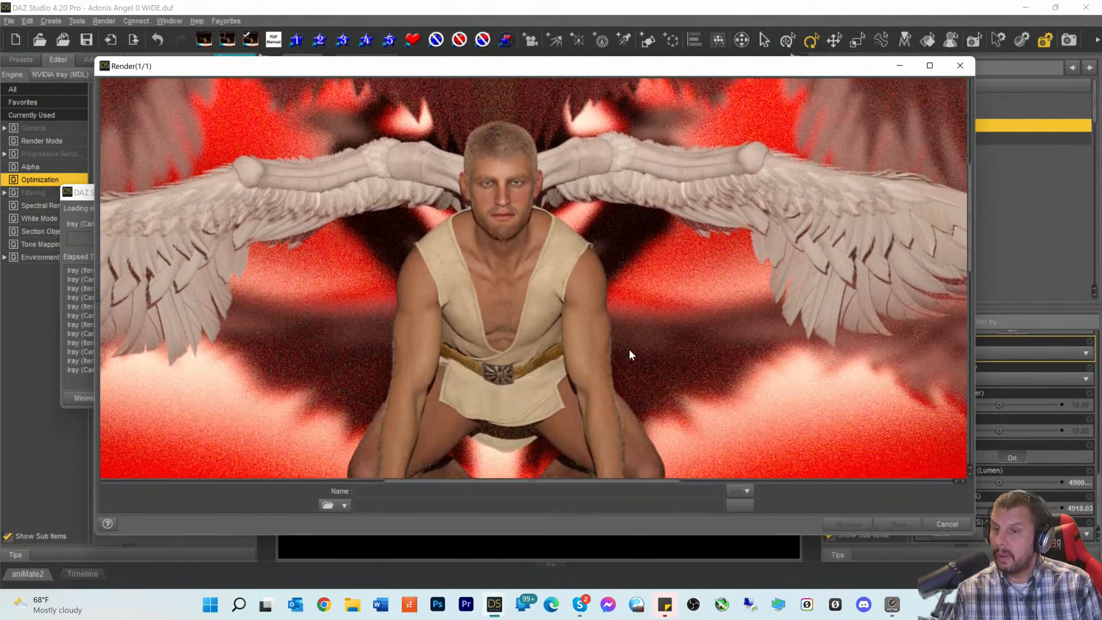
pyautogui.scroll(3, 630, 356)
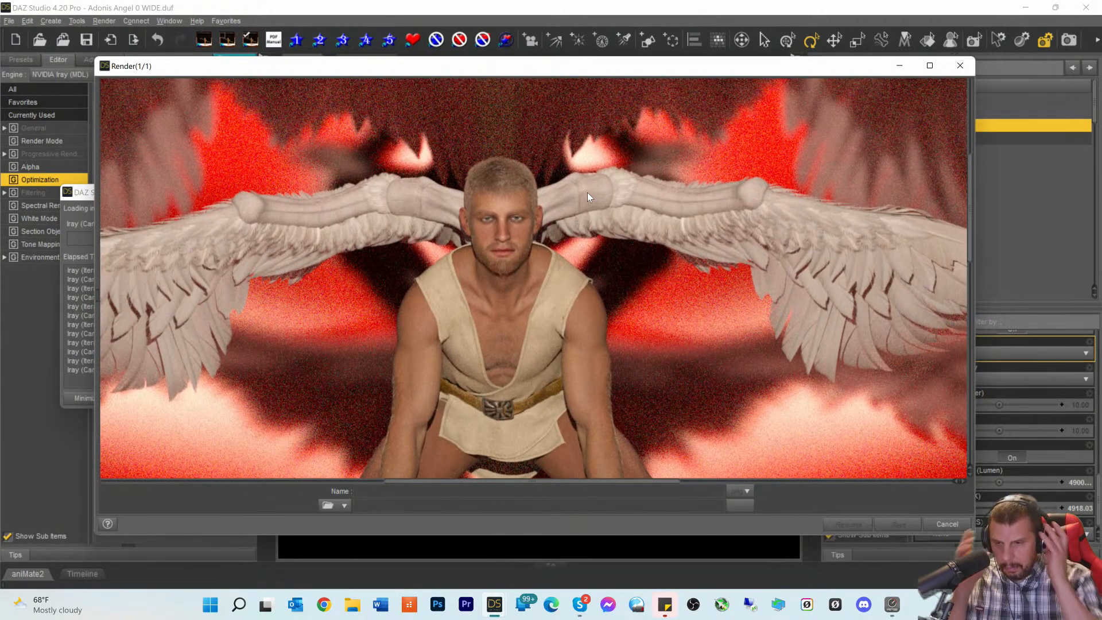
pyautogui.scroll(-5, 615, 207)
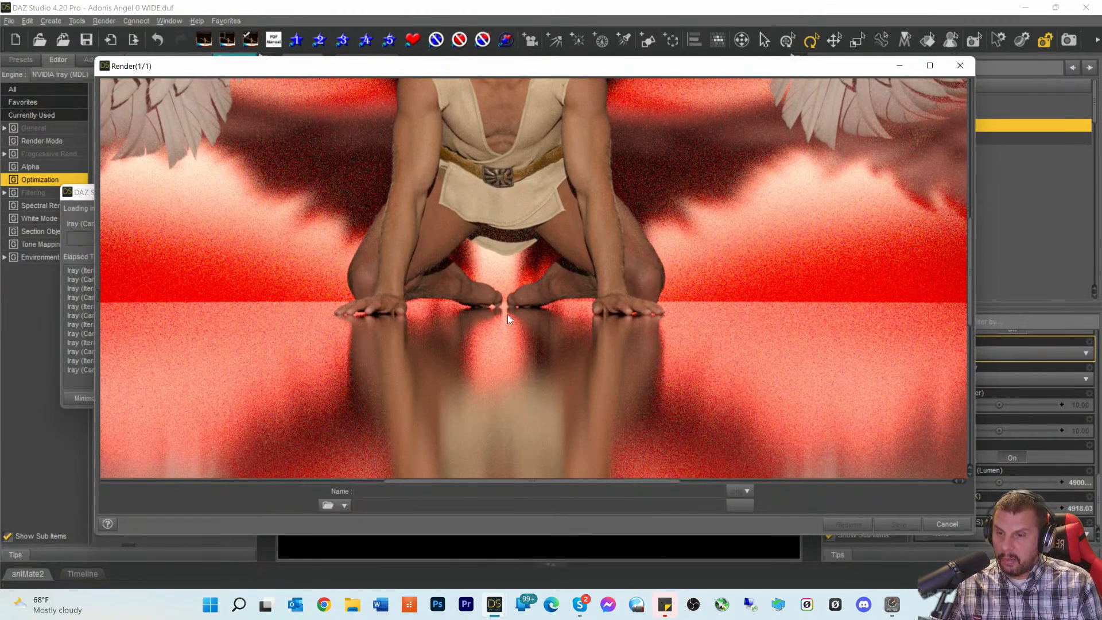
pyautogui.scroll(-5, 506, 341)
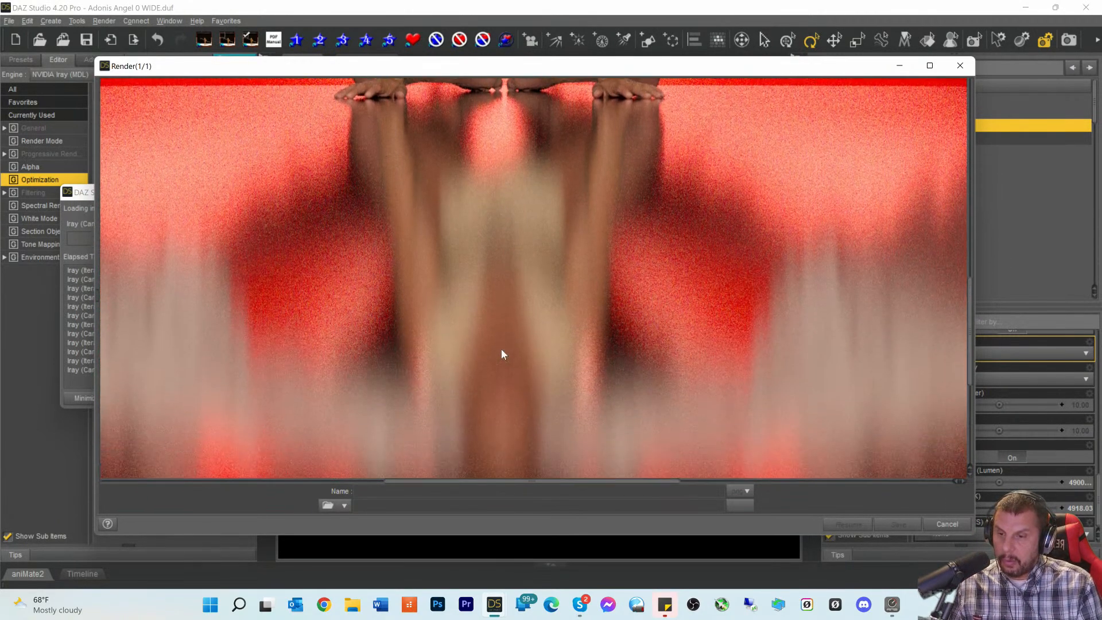
pyautogui.scroll(7, 501, 354)
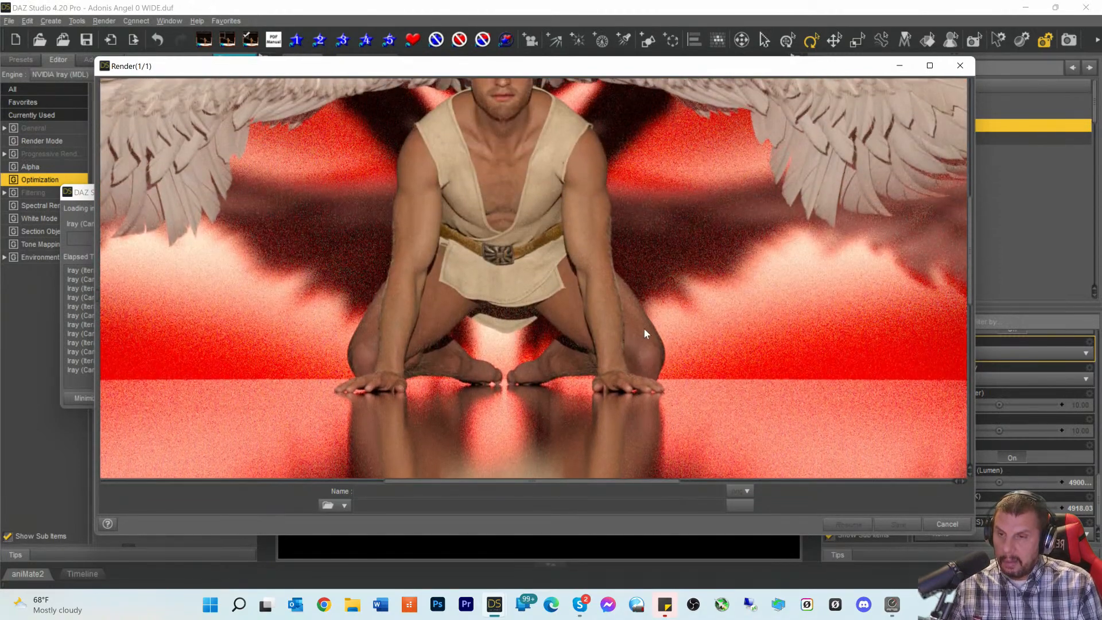
pyautogui.scroll(1, 628, 305)
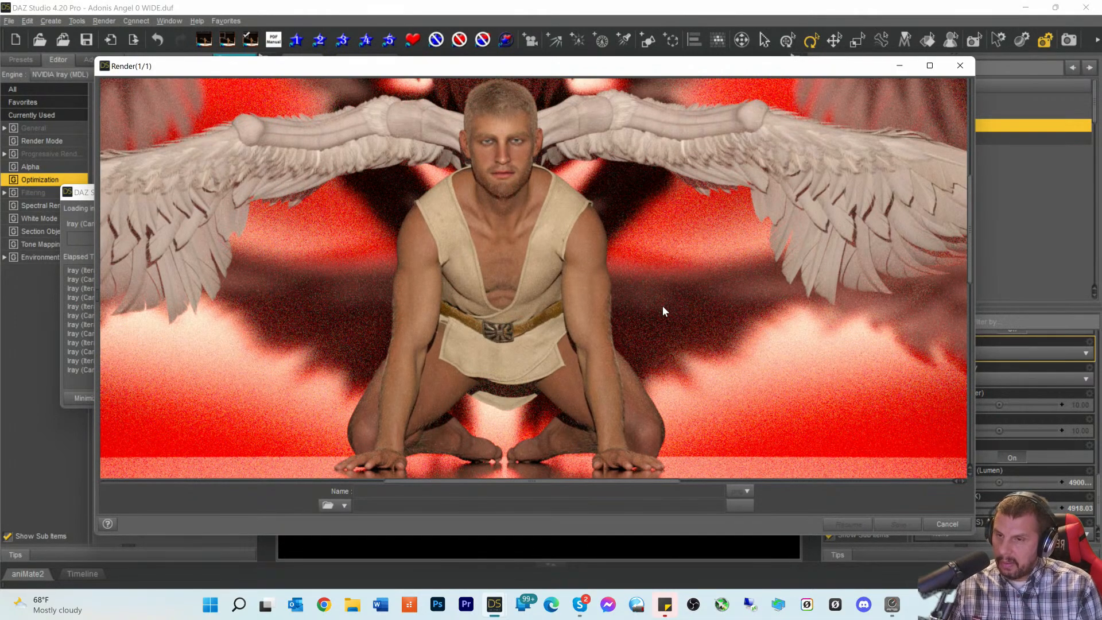
pyautogui.scroll(-5, 604, 280)
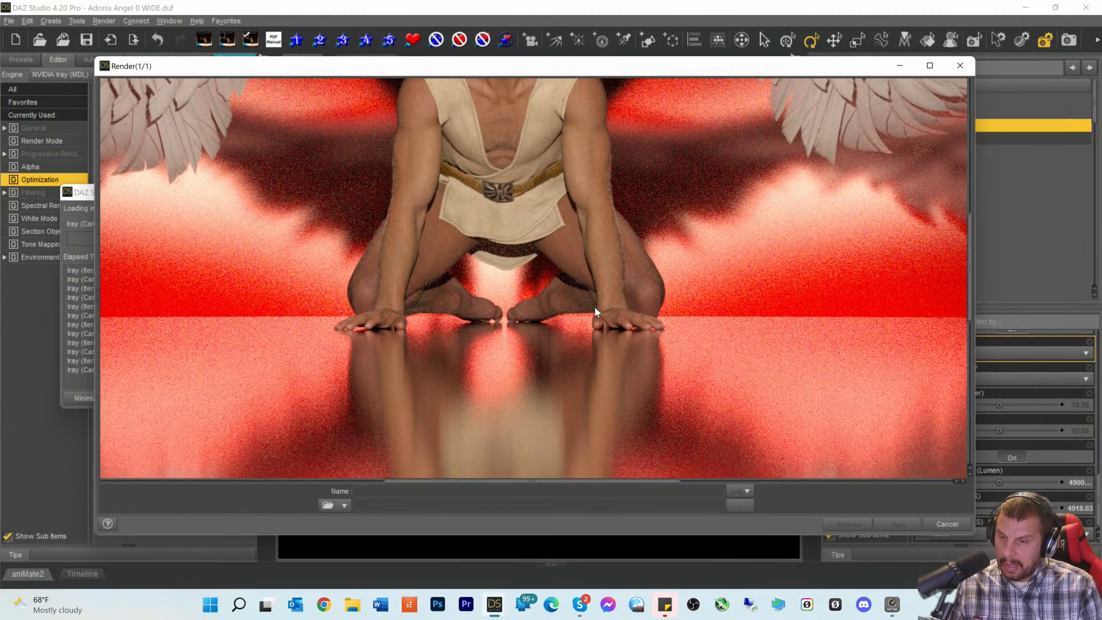
pyautogui.scroll(1, 584, 325)
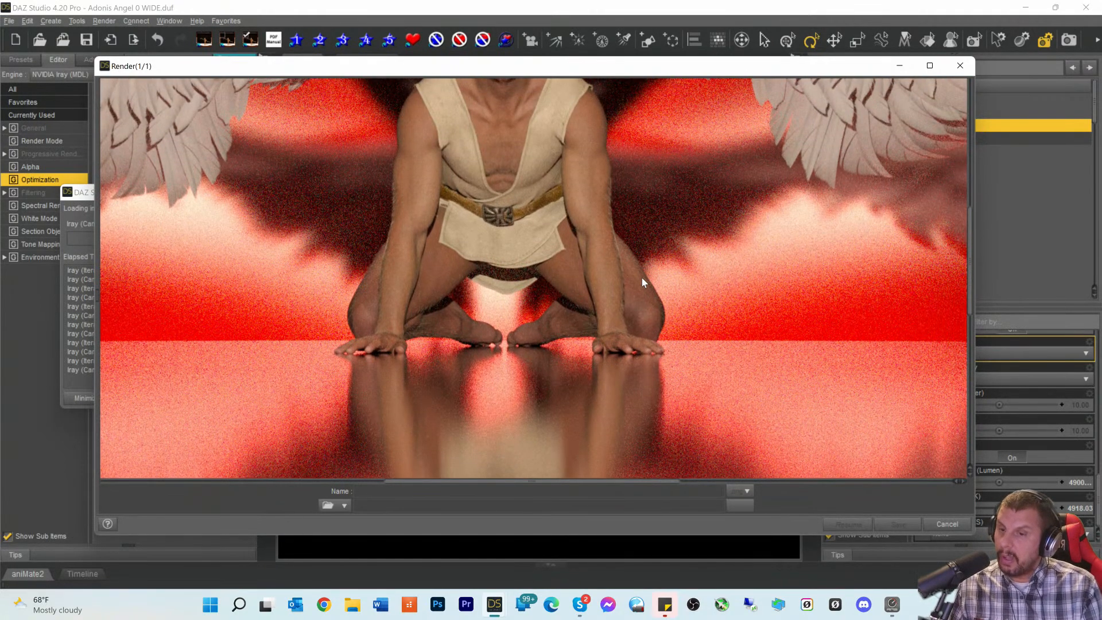
pyautogui.scroll(6, 645, 275)
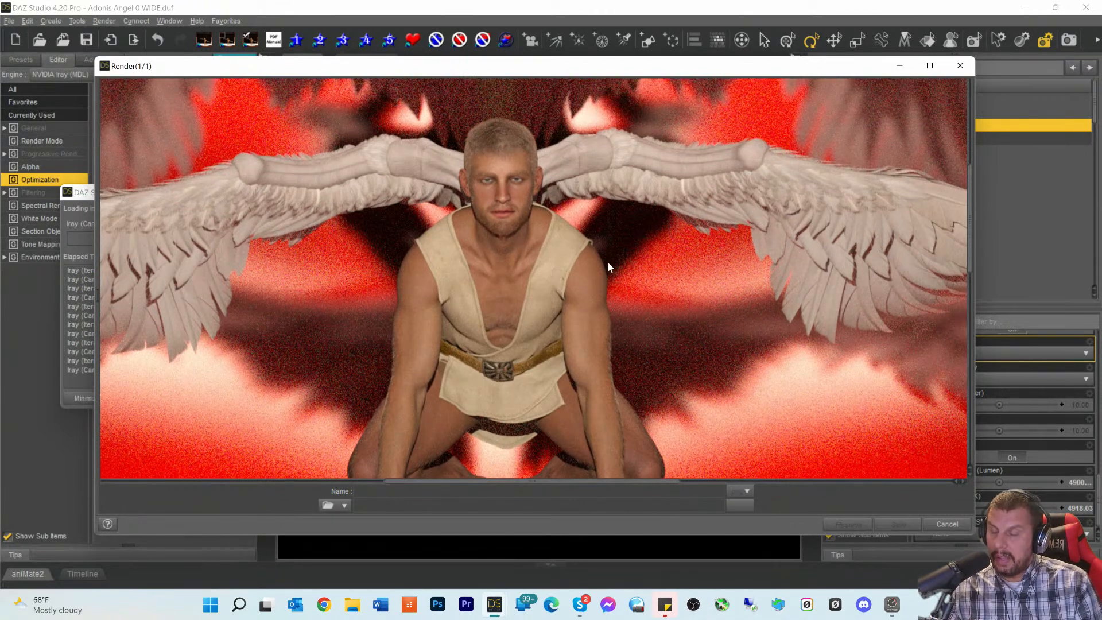
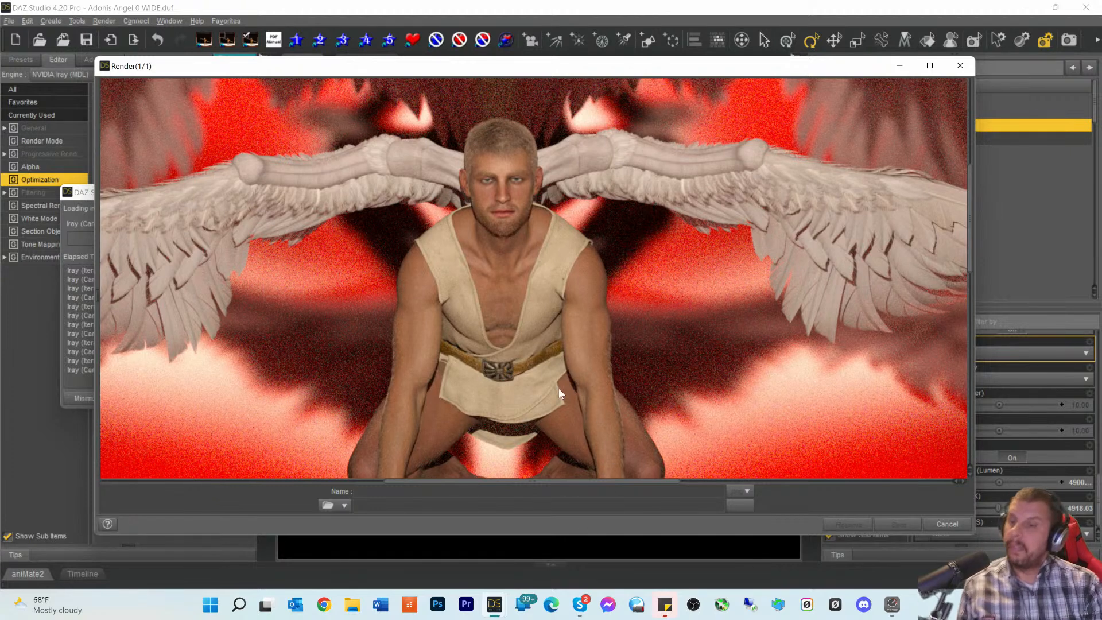
pyautogui.scroll(-5, 631, 350)
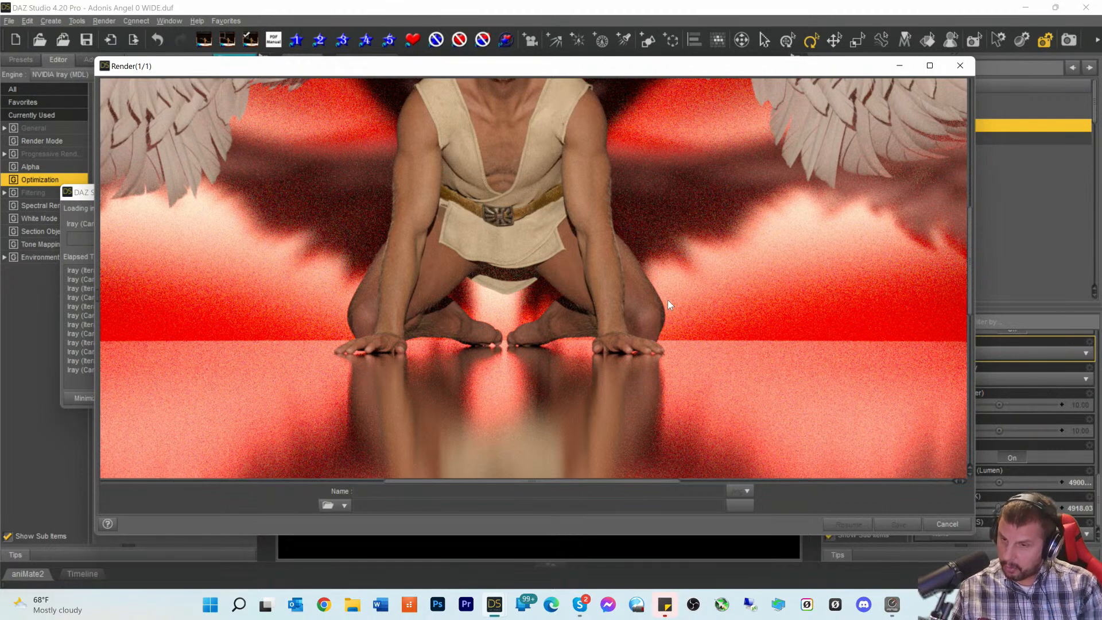
pyautogui.scroll(5, 691, 283)
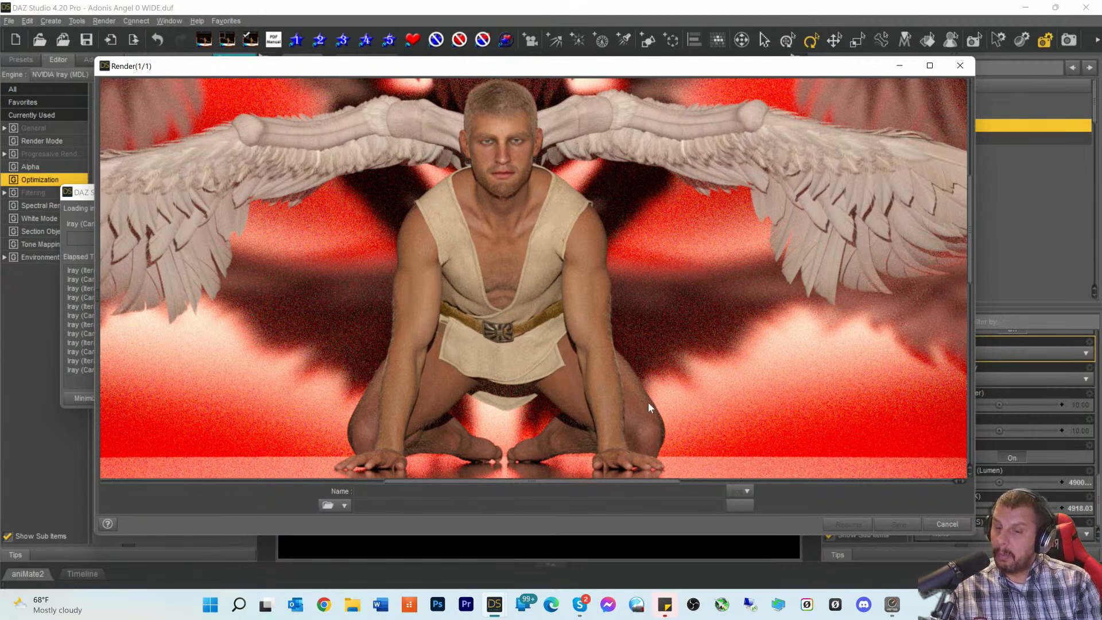
pyautogui.moveTo(553, 485); pyautogui.dragTo(524, 492)
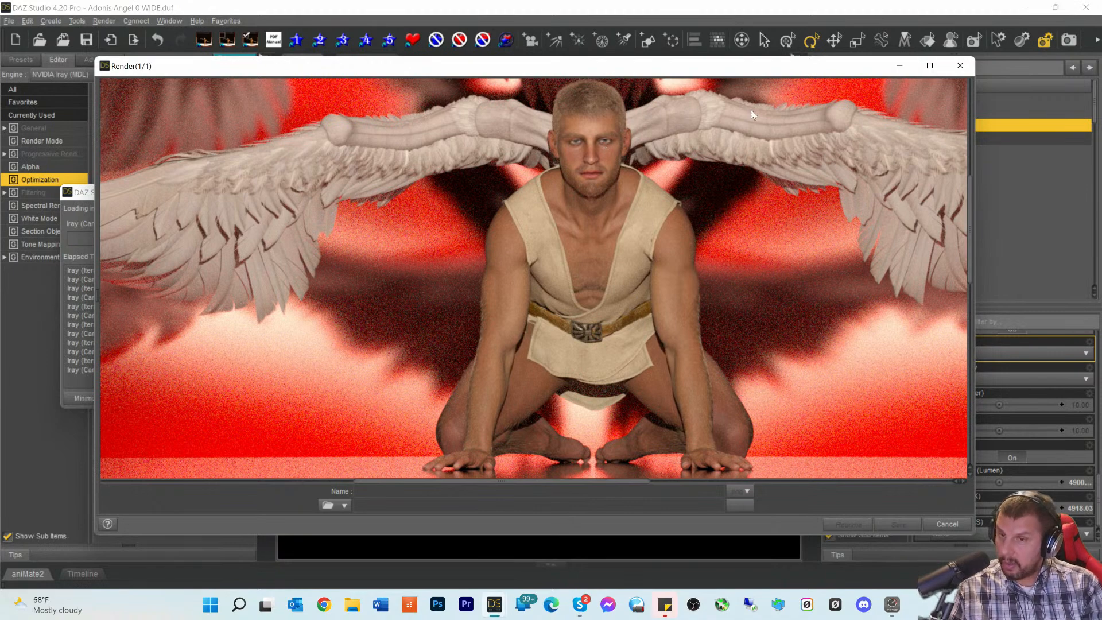
pyautogui.scroll(5, 729, 200)
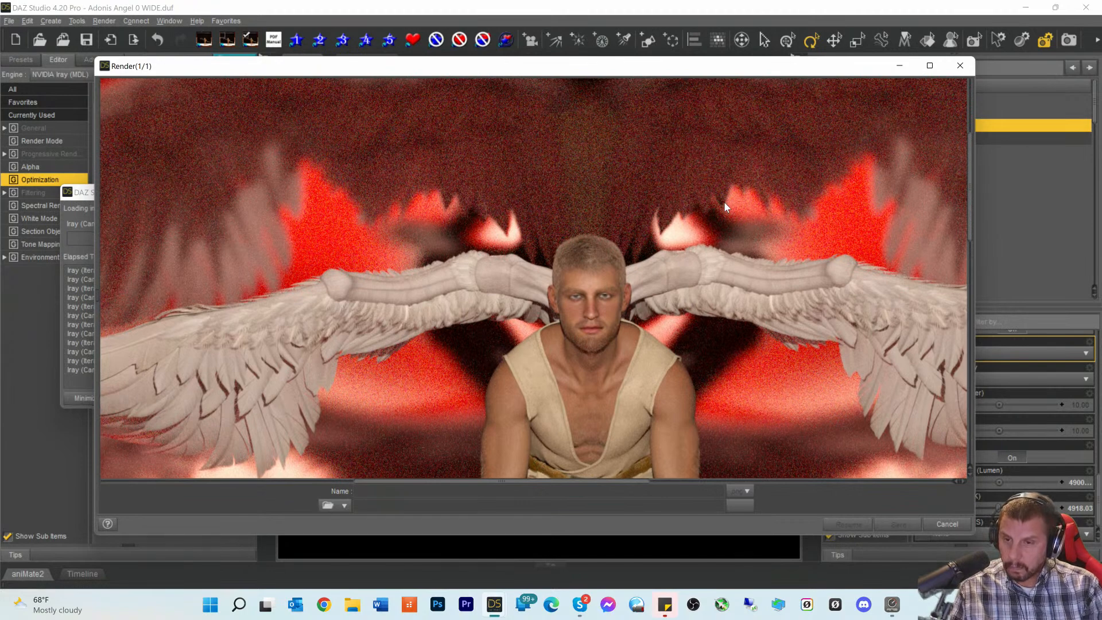
pyautogui.scroll(-3, 725, 199)
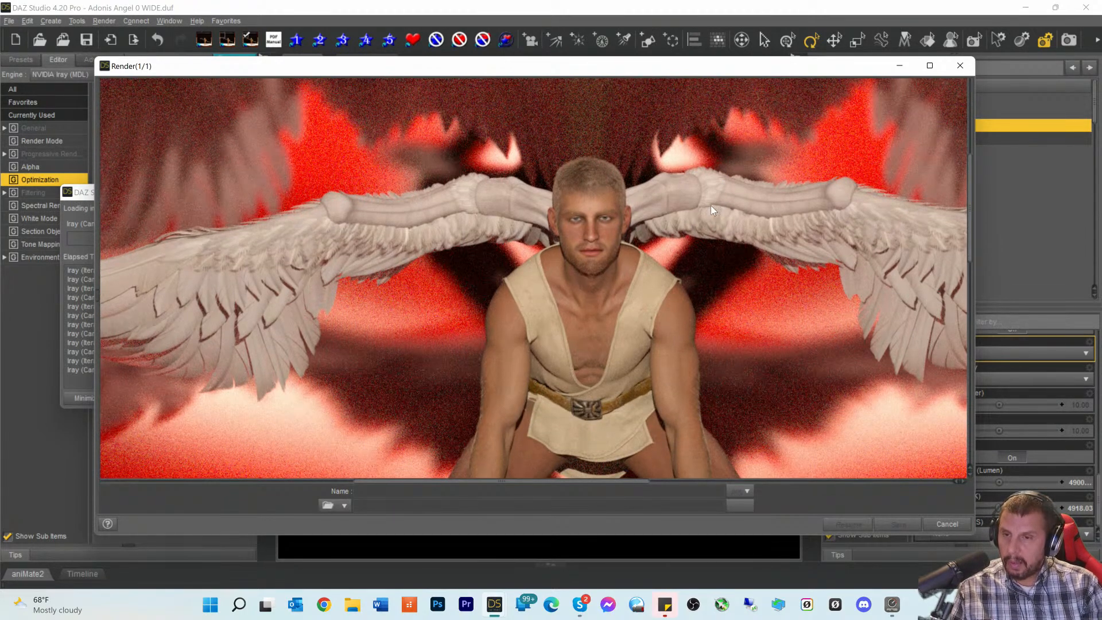
pyautogui.scroll(-2, 709, 202)
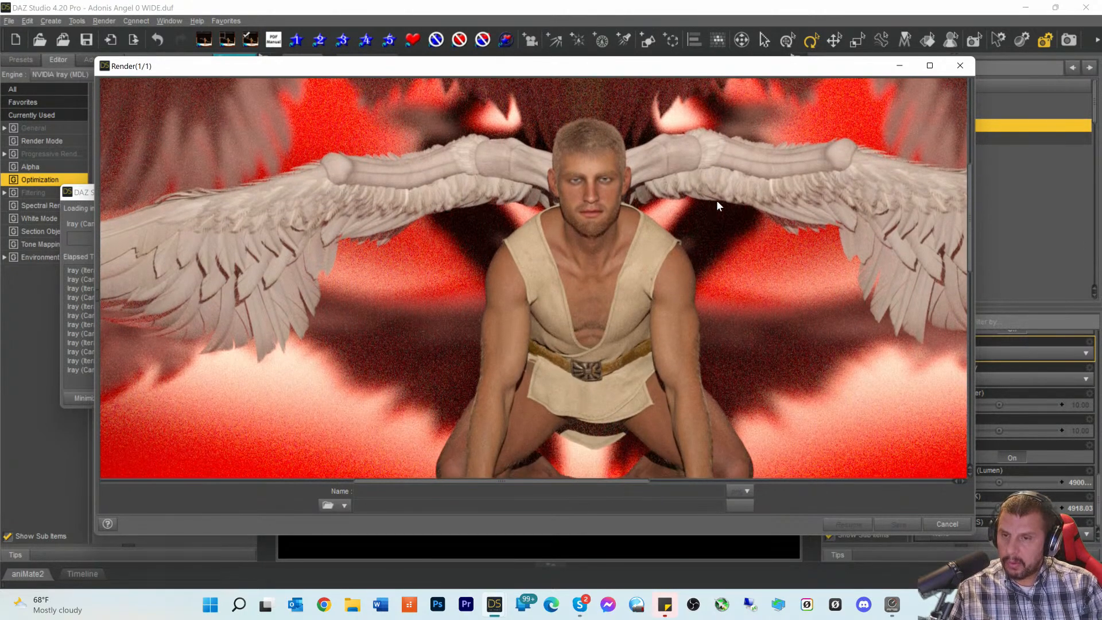